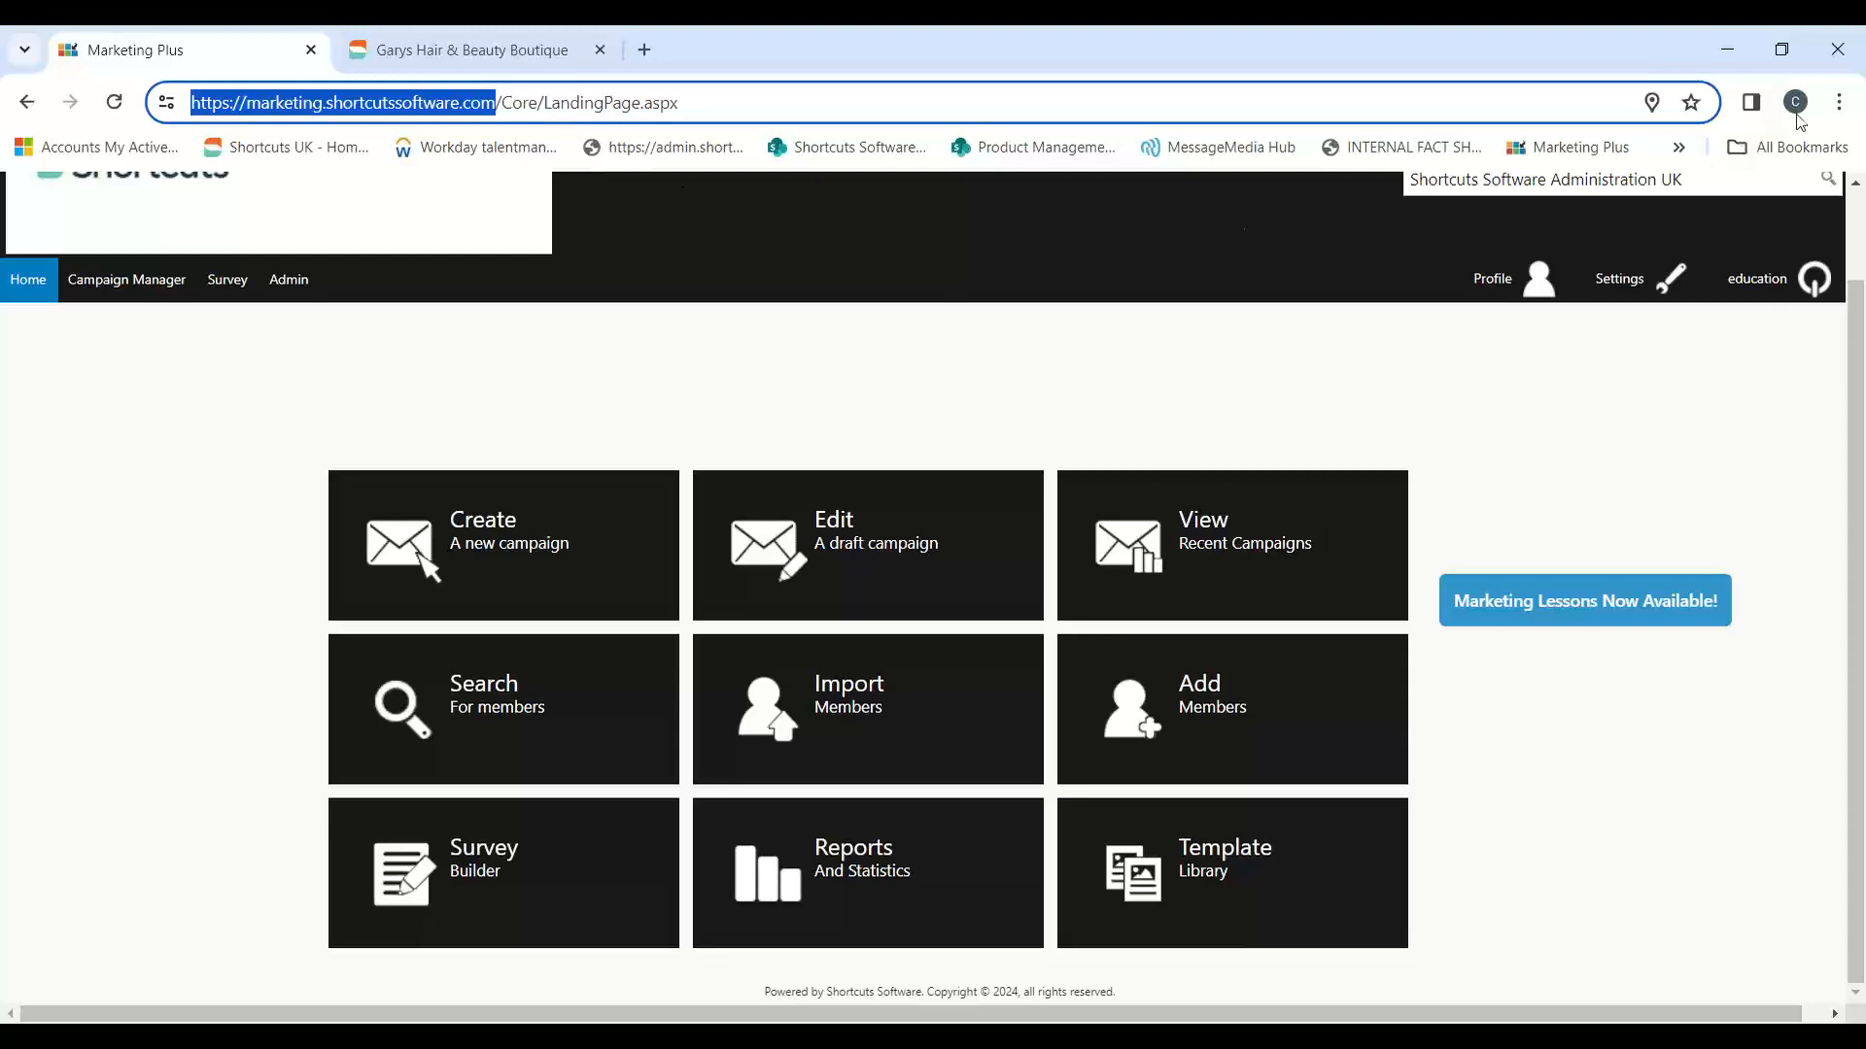
pyautogui.click(1835, 106)
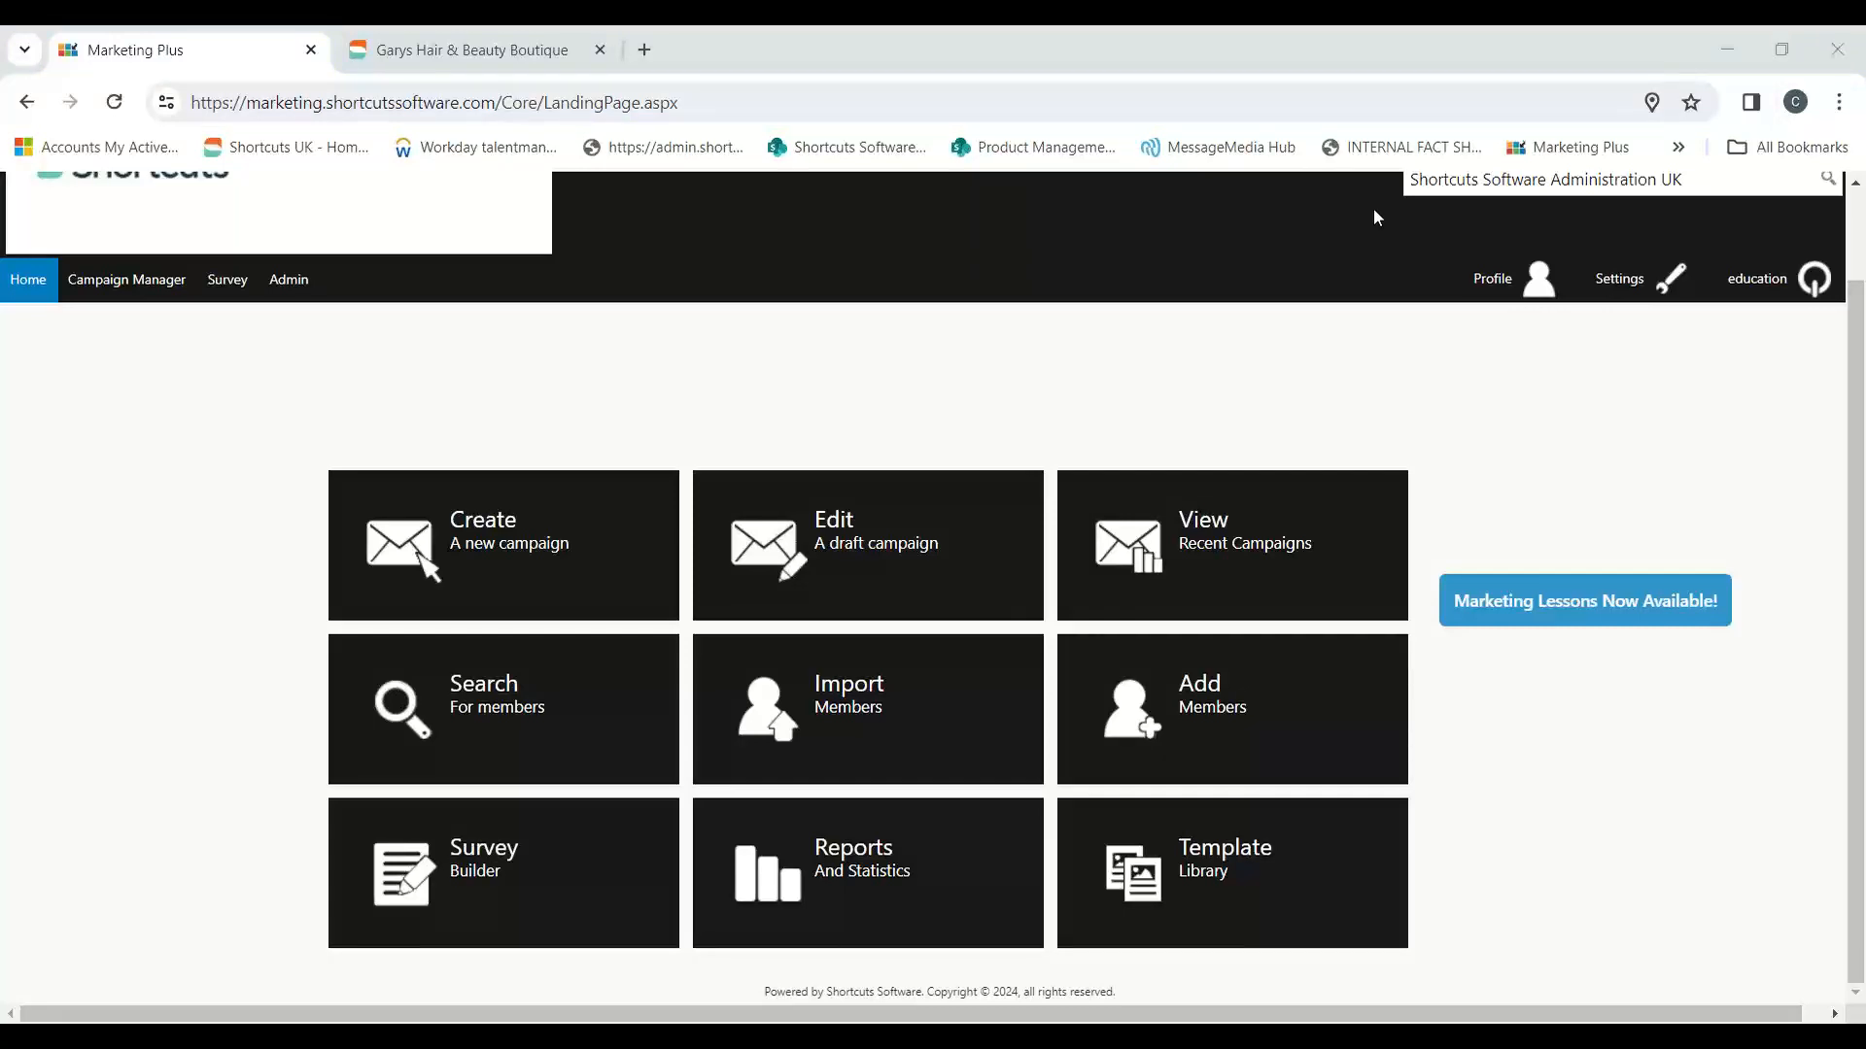
pyautogui.click(476, 50)
pyautogui.click(500, 536)
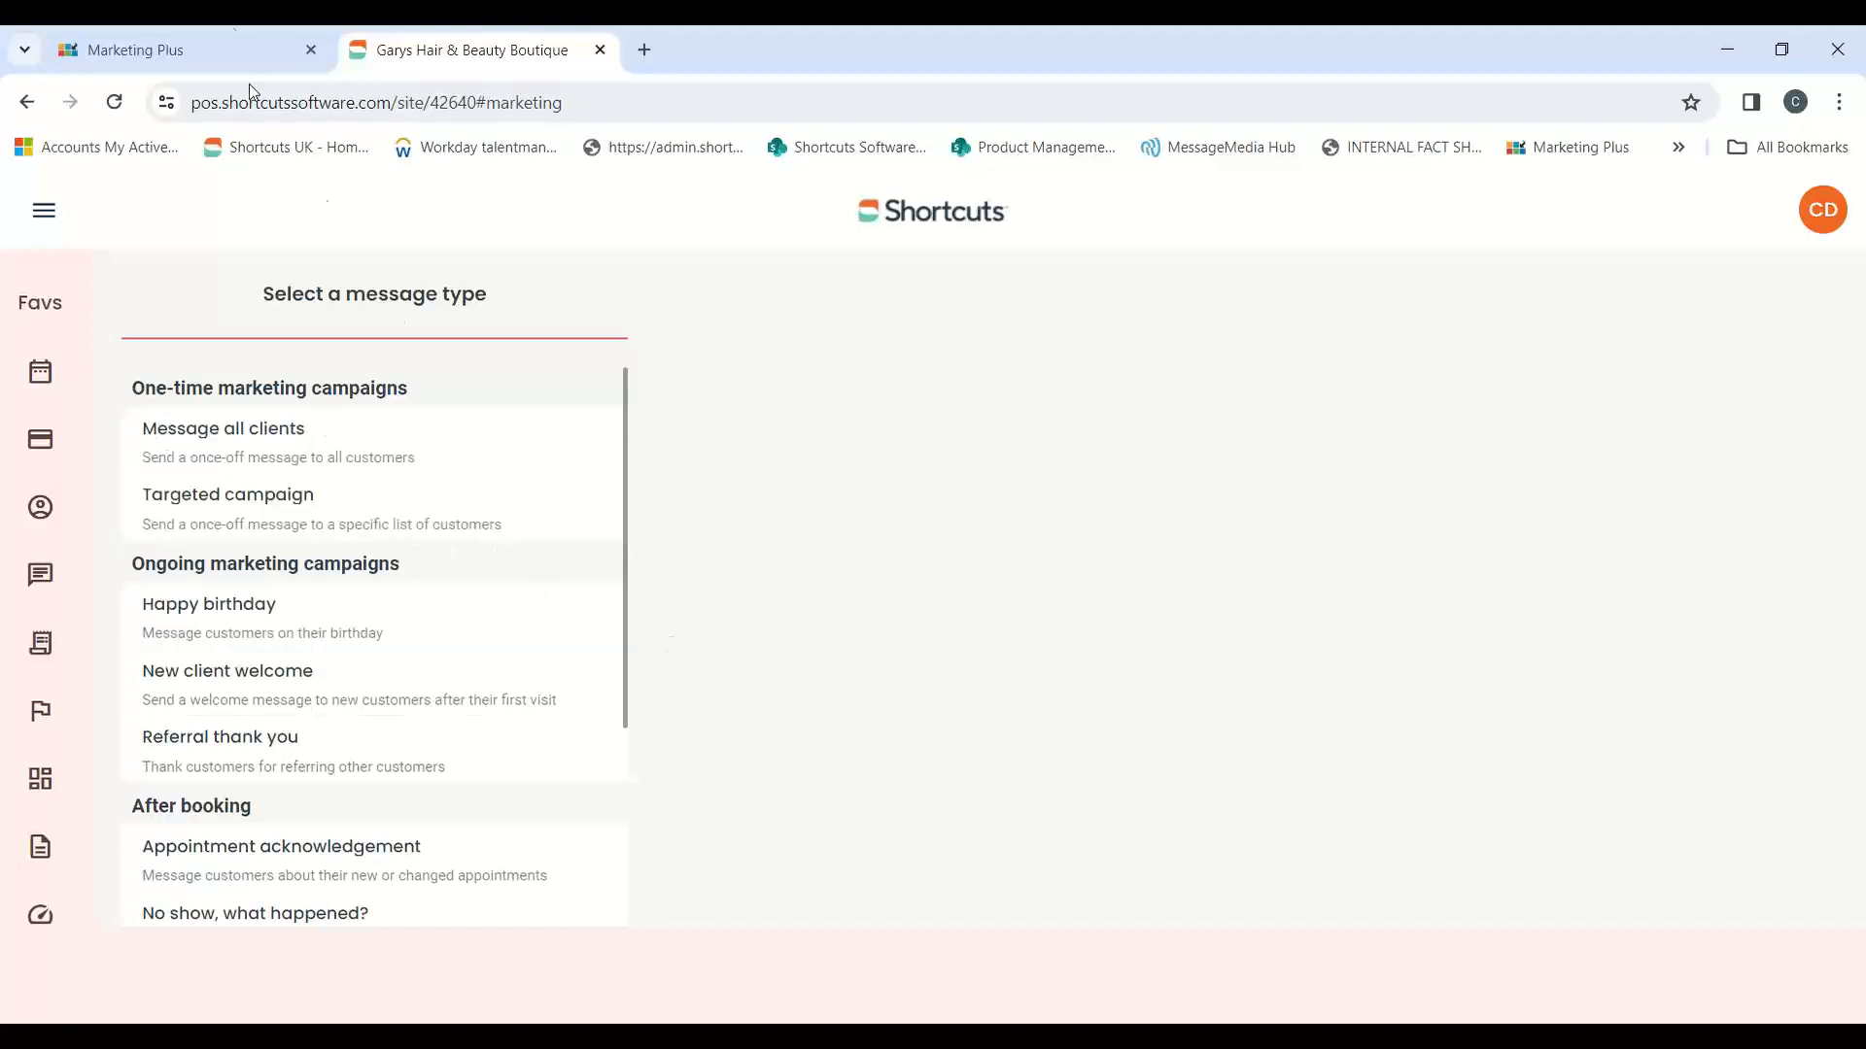
pyautogui.click(230, 43)
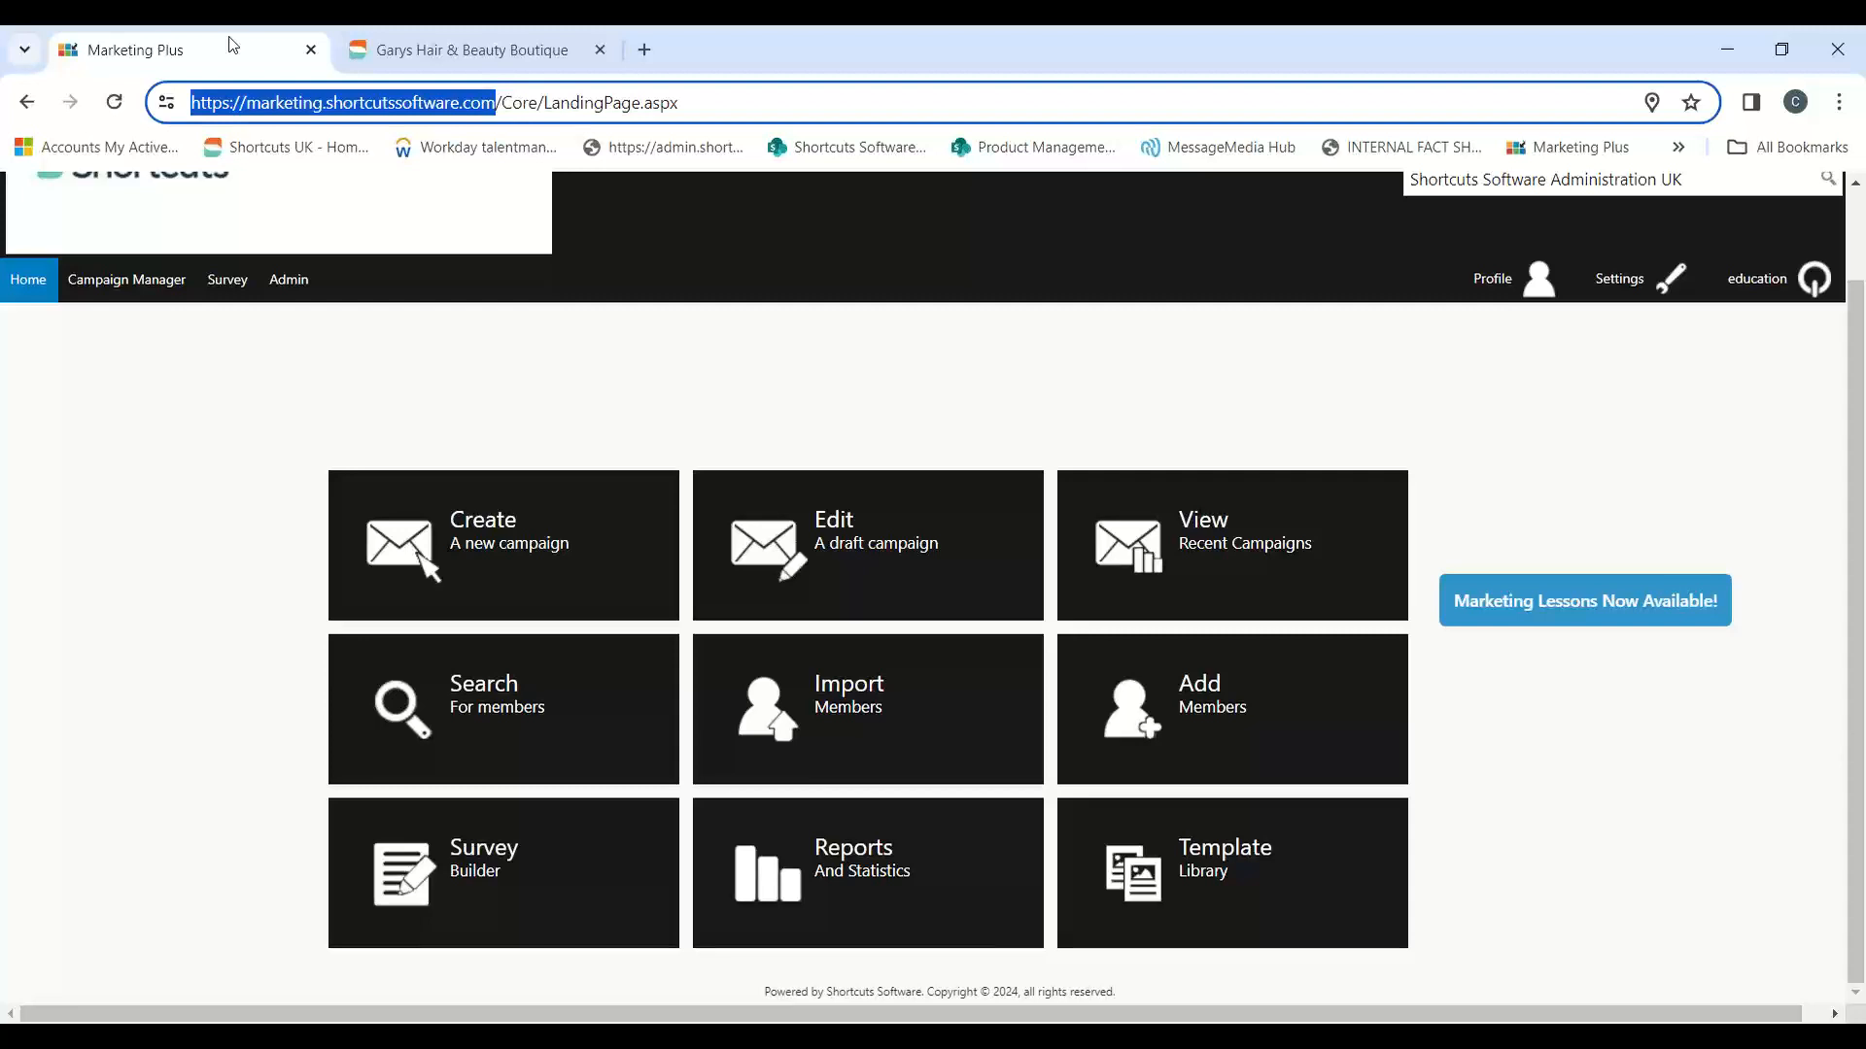
# Step: Open the company details from the admin area and review the contact email and primary phone fields
pyautogui.click(304, 285)
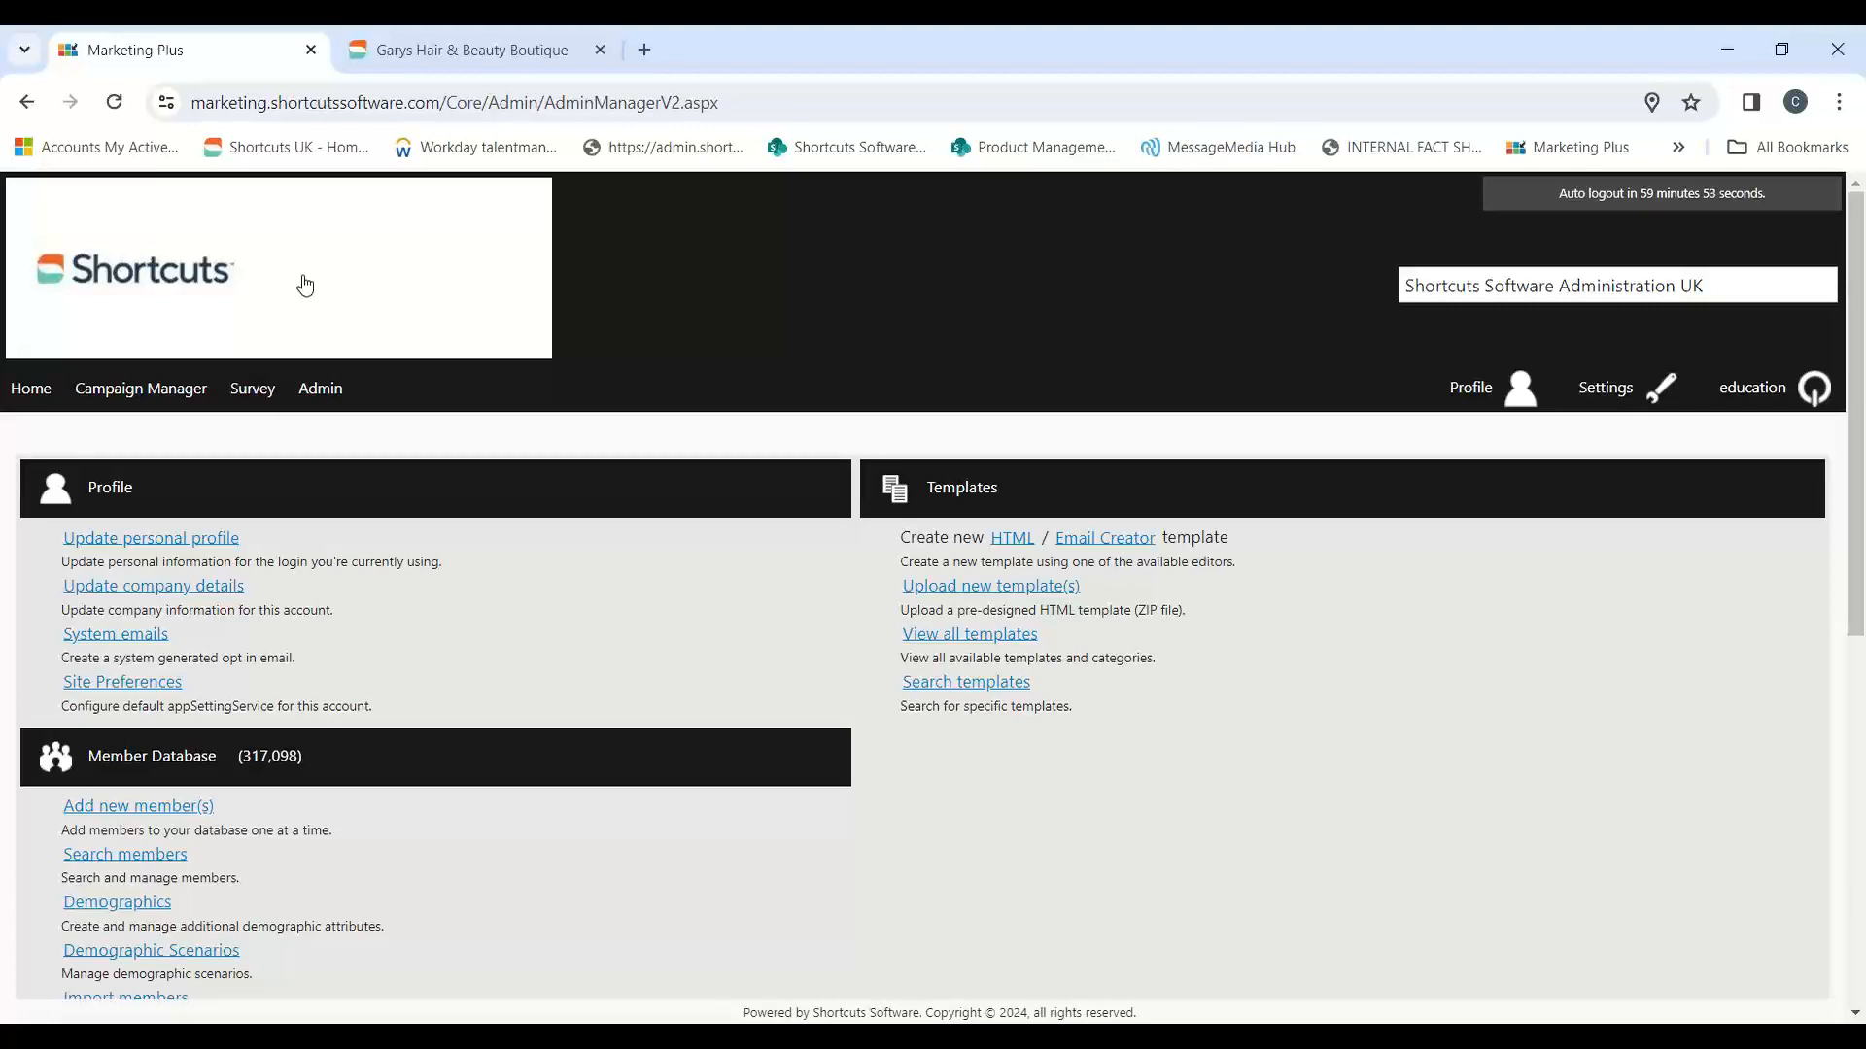
pyautogui.click(218, 602)
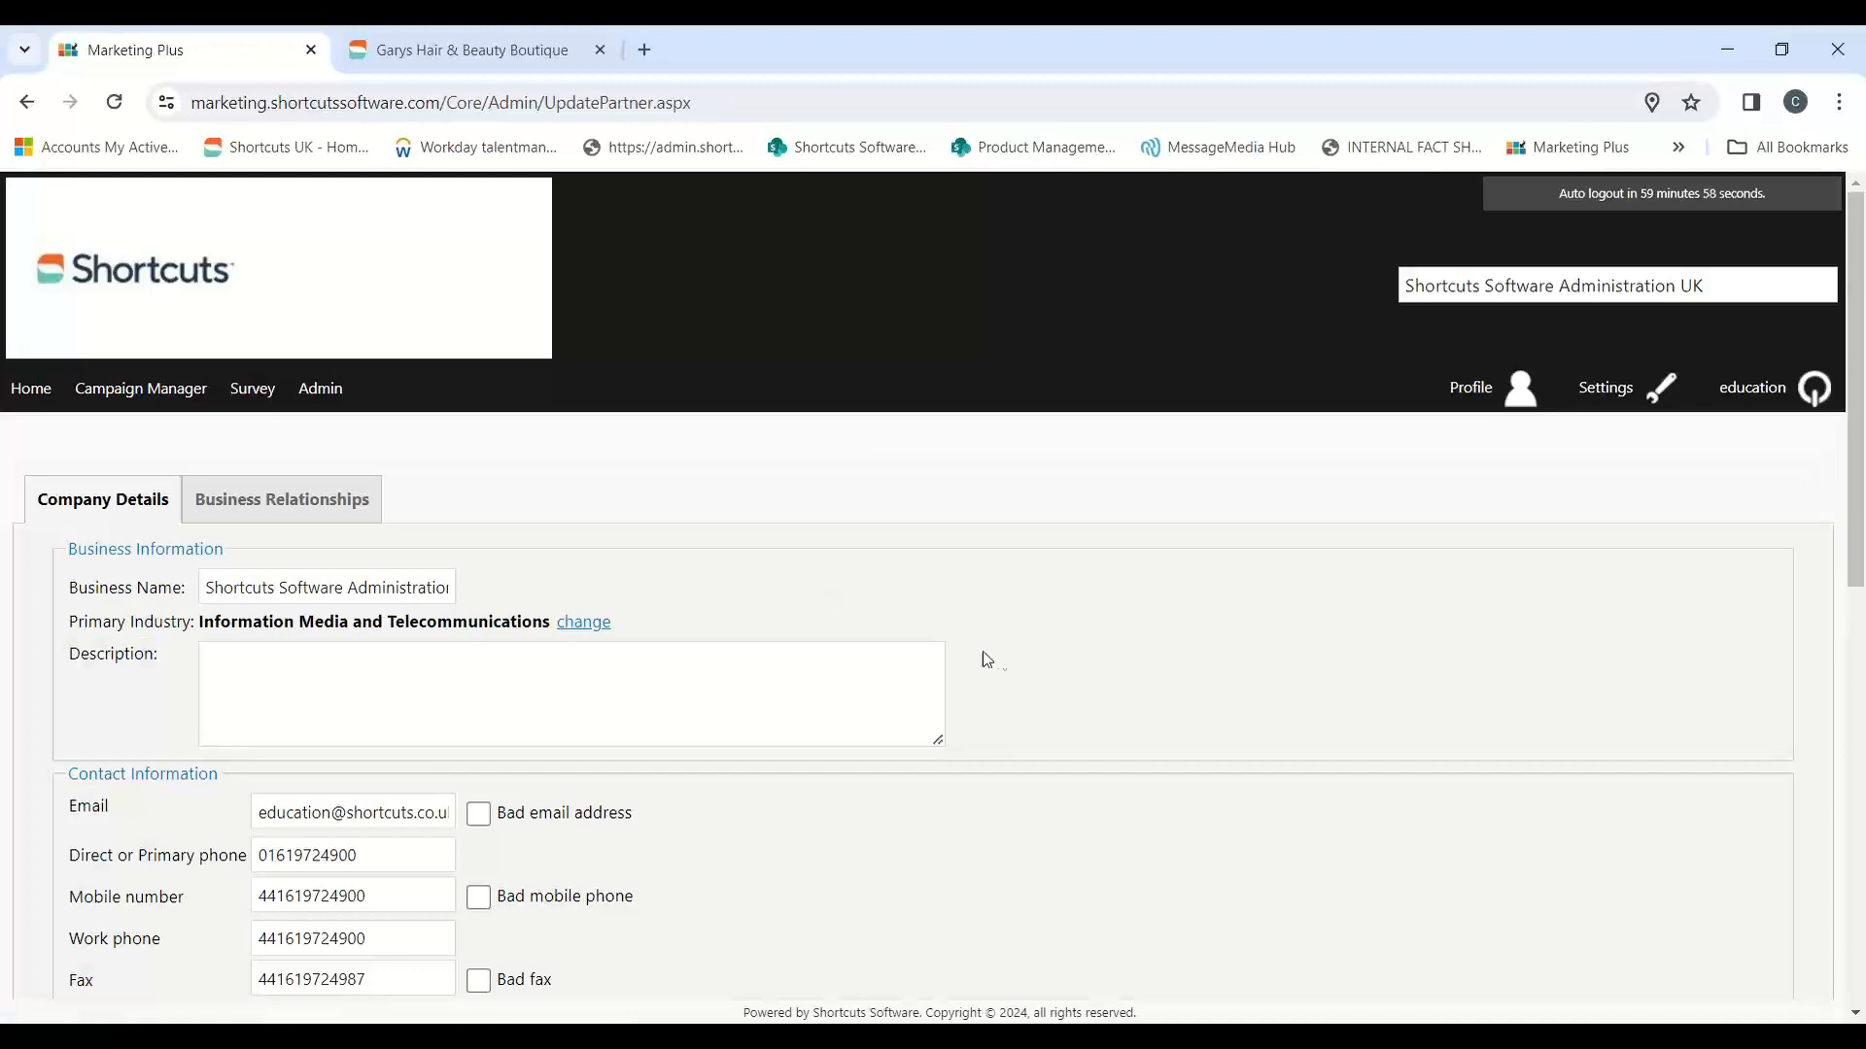
pyautogui.scroll(-1, 842, 666)
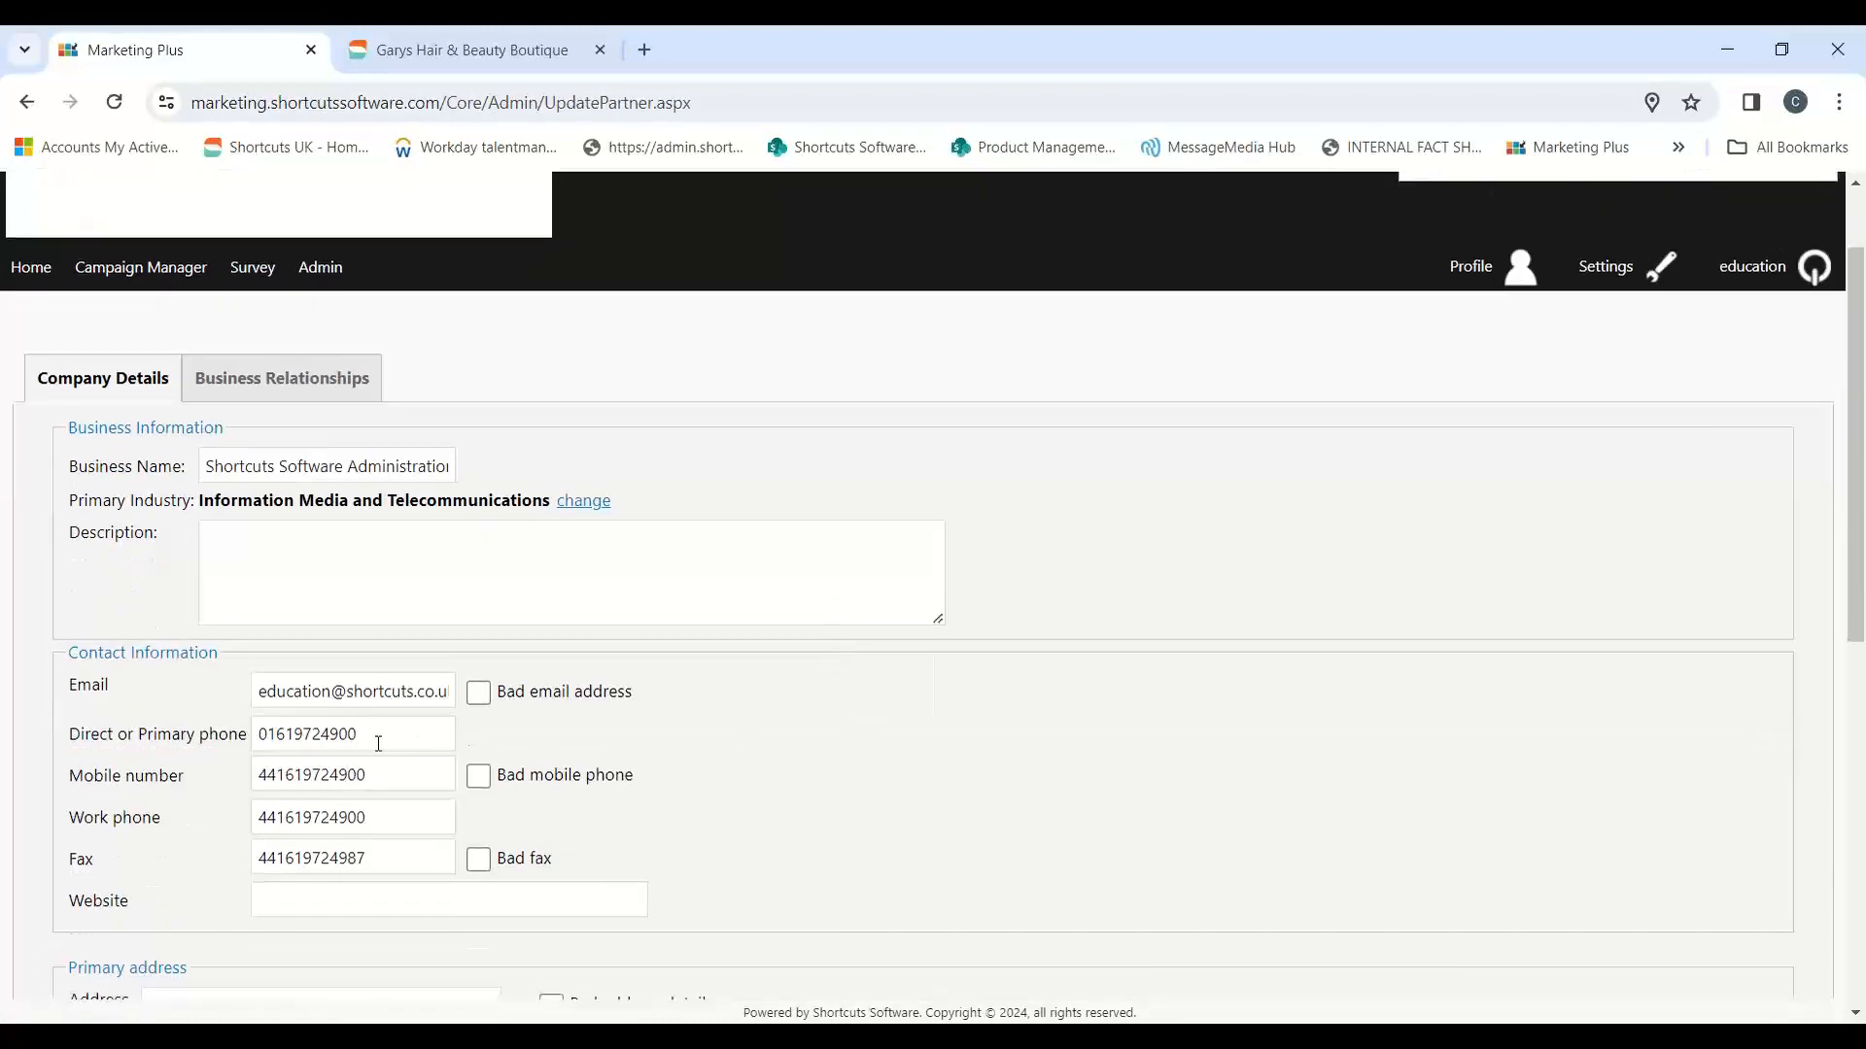
pyautogui.moveTo(267, 684); pyautogui.dragTo(566, 700)
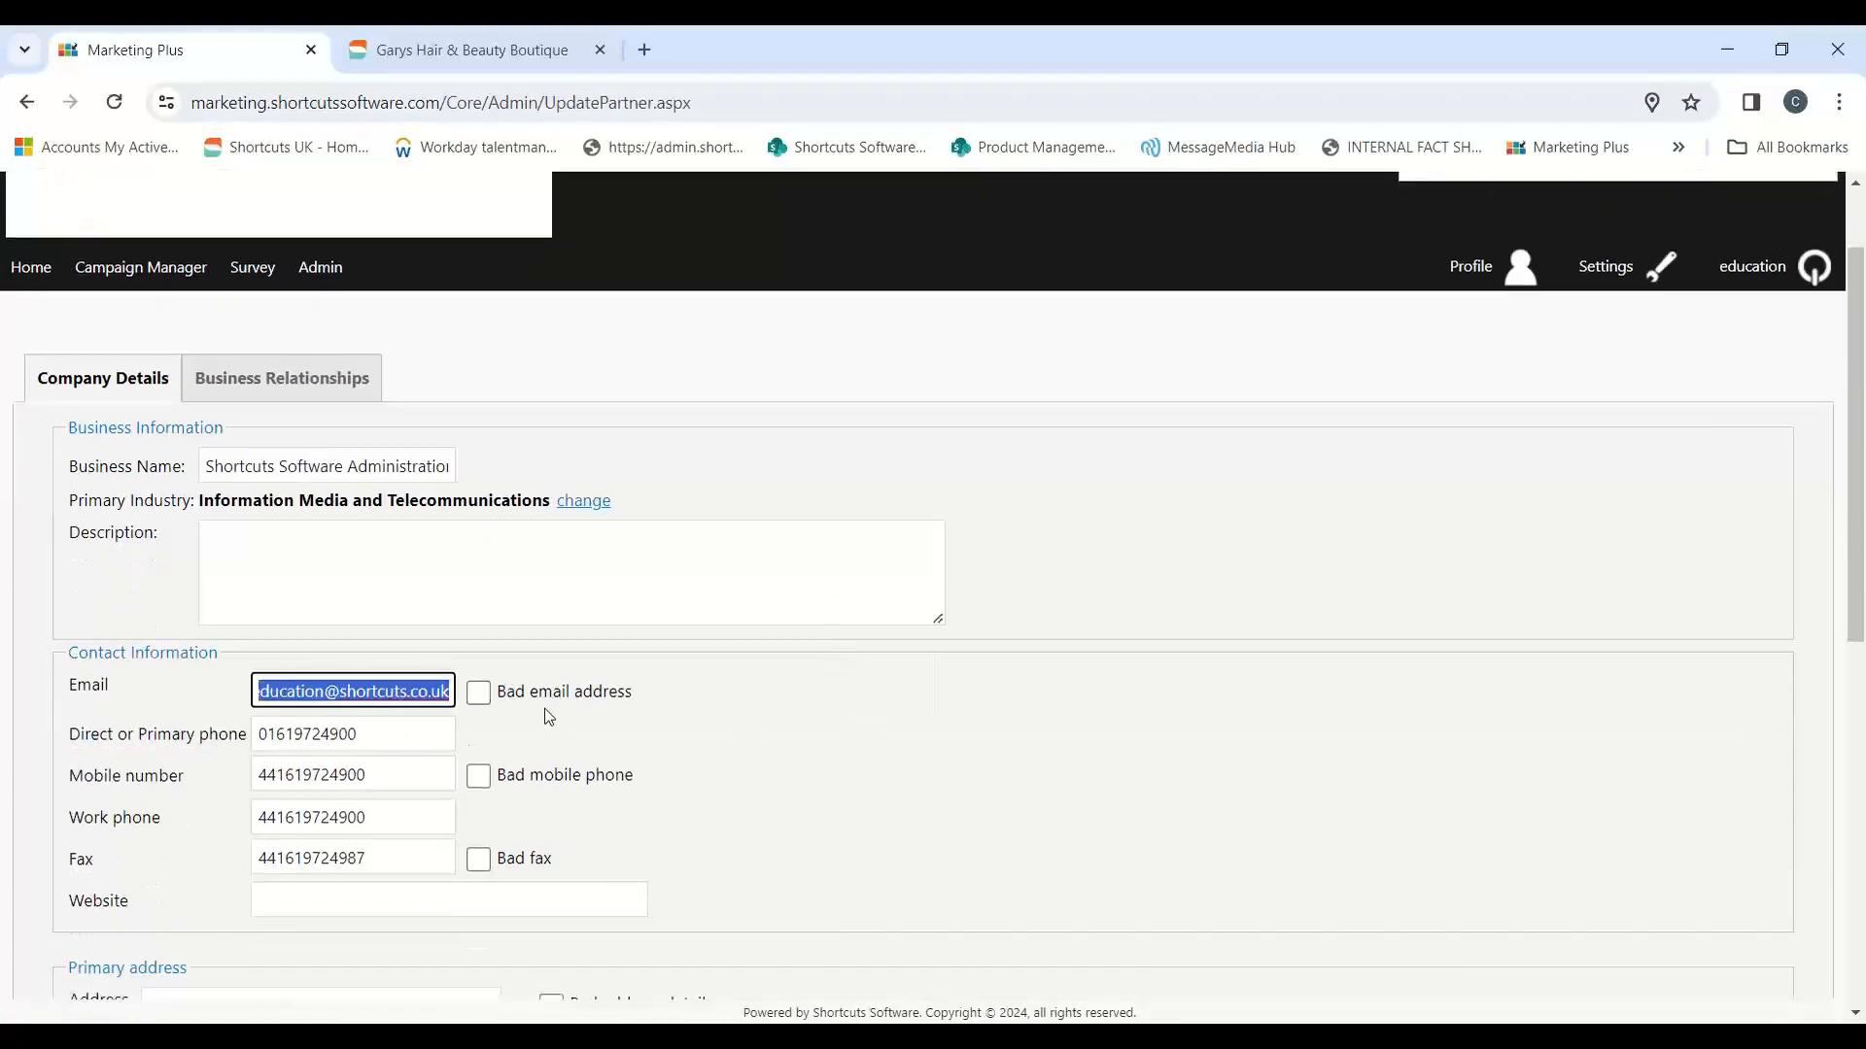
pyautogui.doubleClick(260, 743)
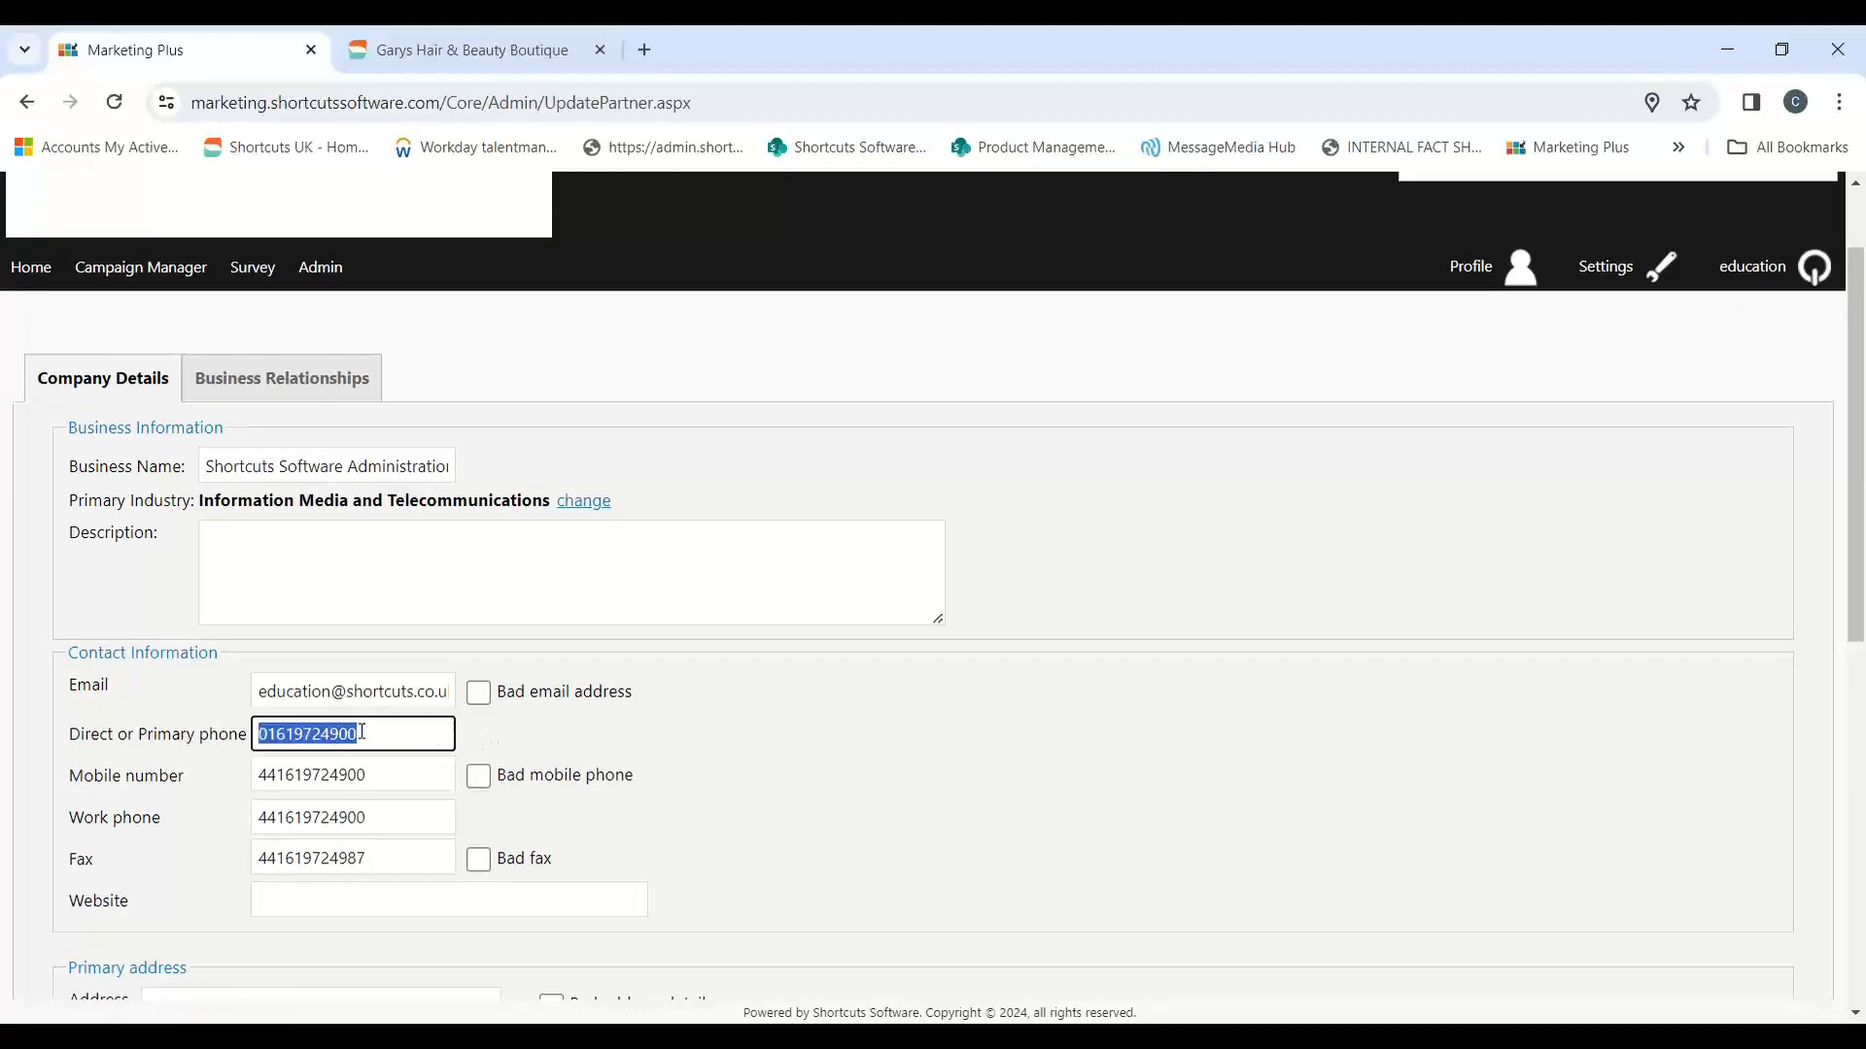
pyautogui.scroll(-1, 575, 756)
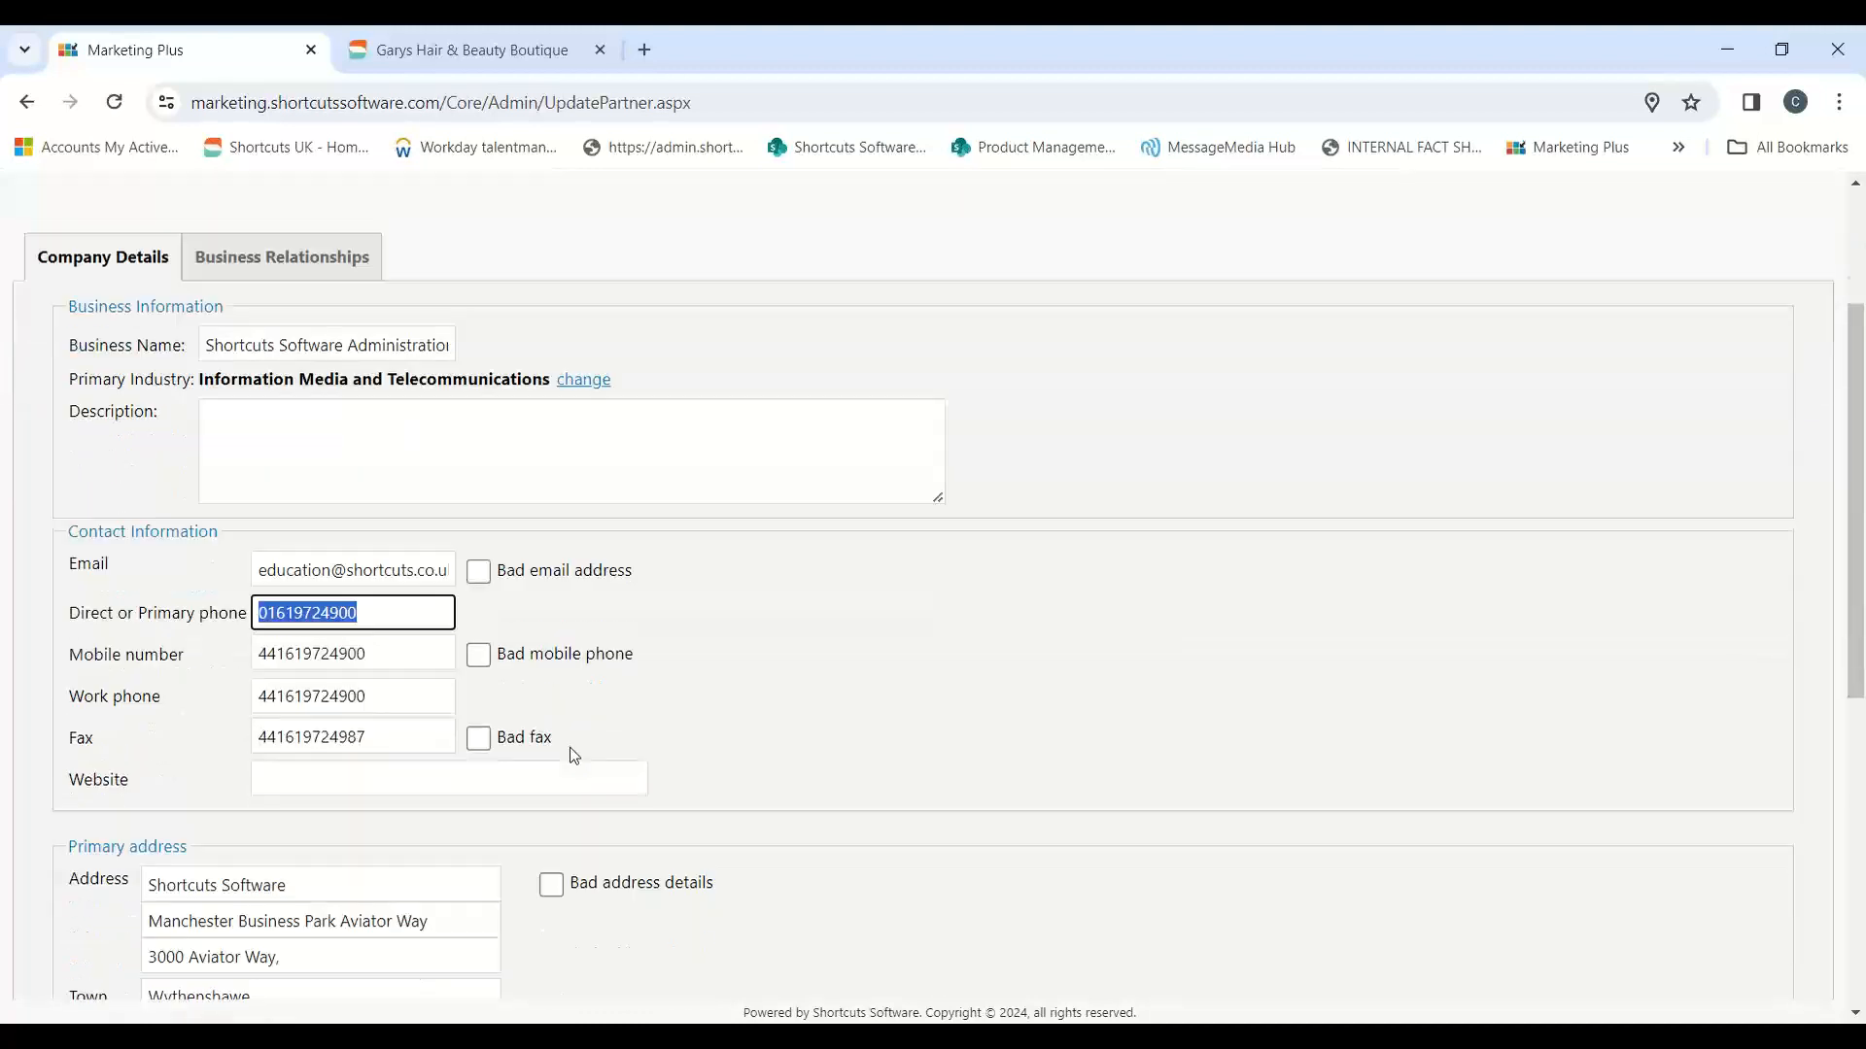
pyautogui.scroll(-1, 574, 756)
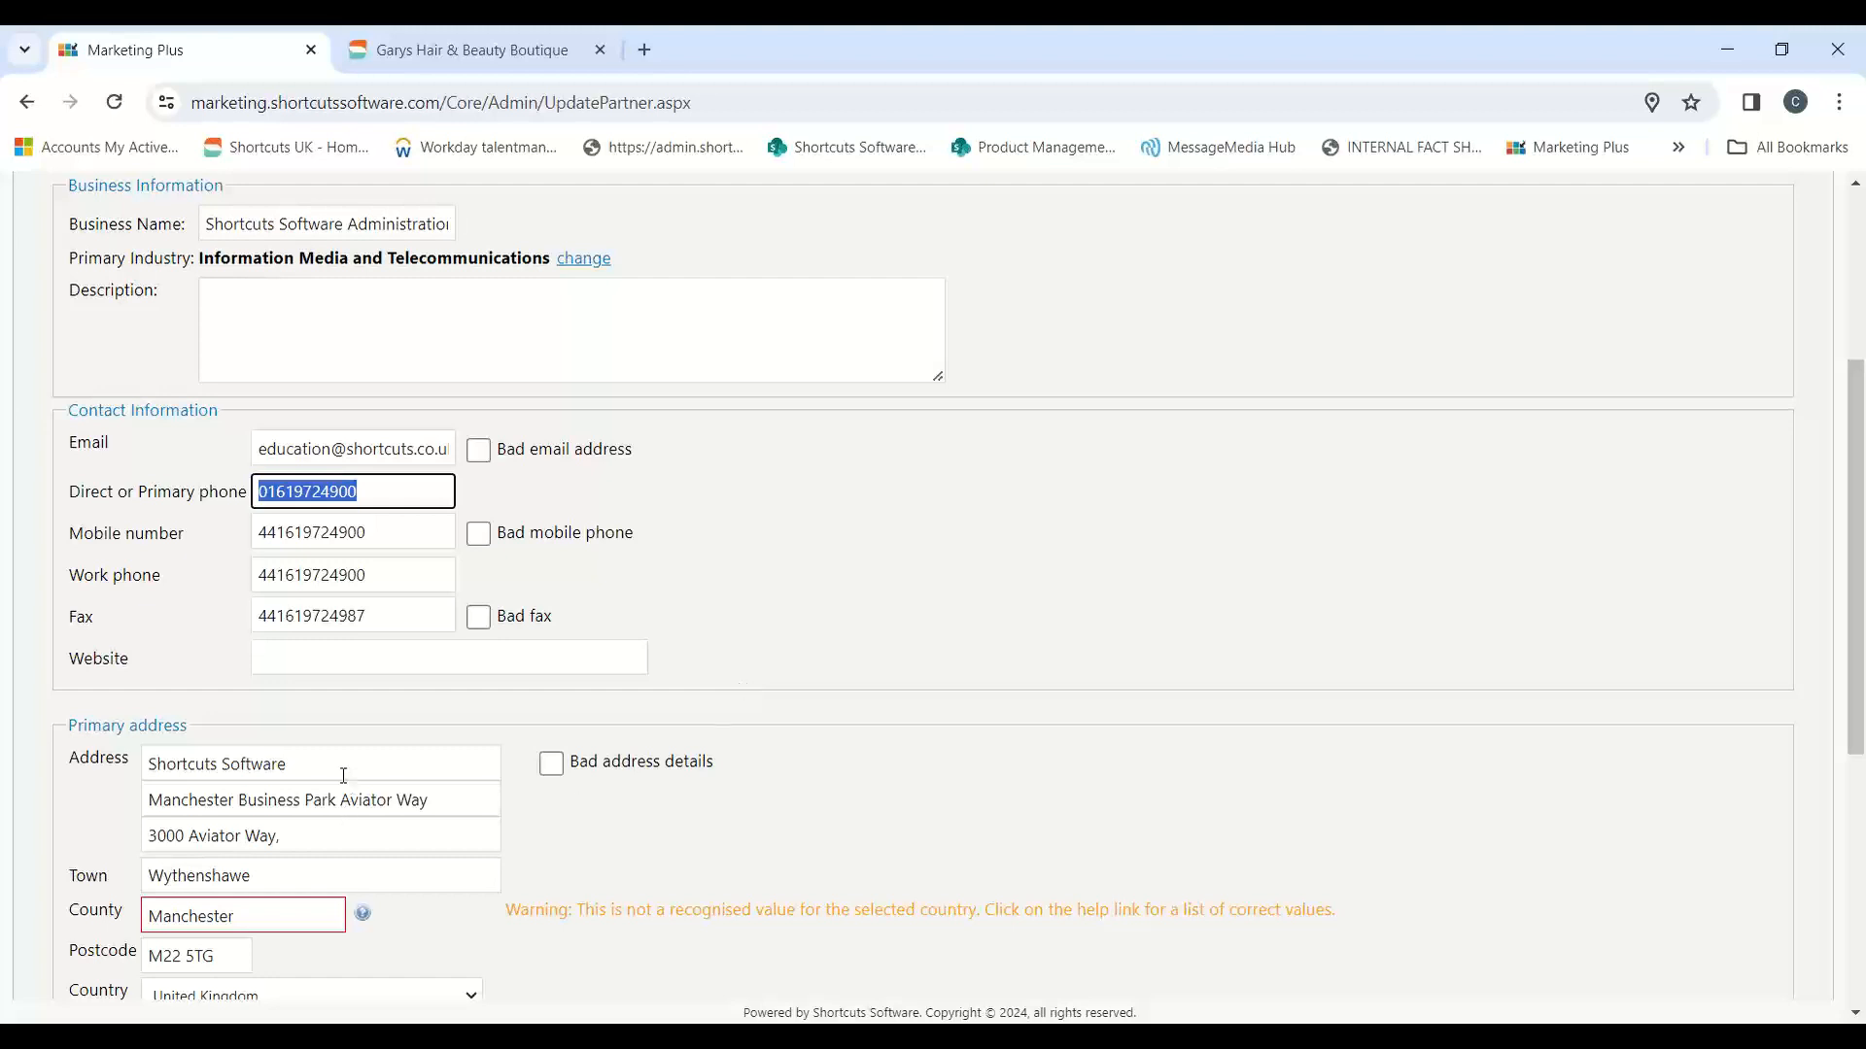
# Step: Check the primary and postal address fields and save the company details
pyautogui.moveTo(341, 775); pyautogui.dragTo(69, 778)
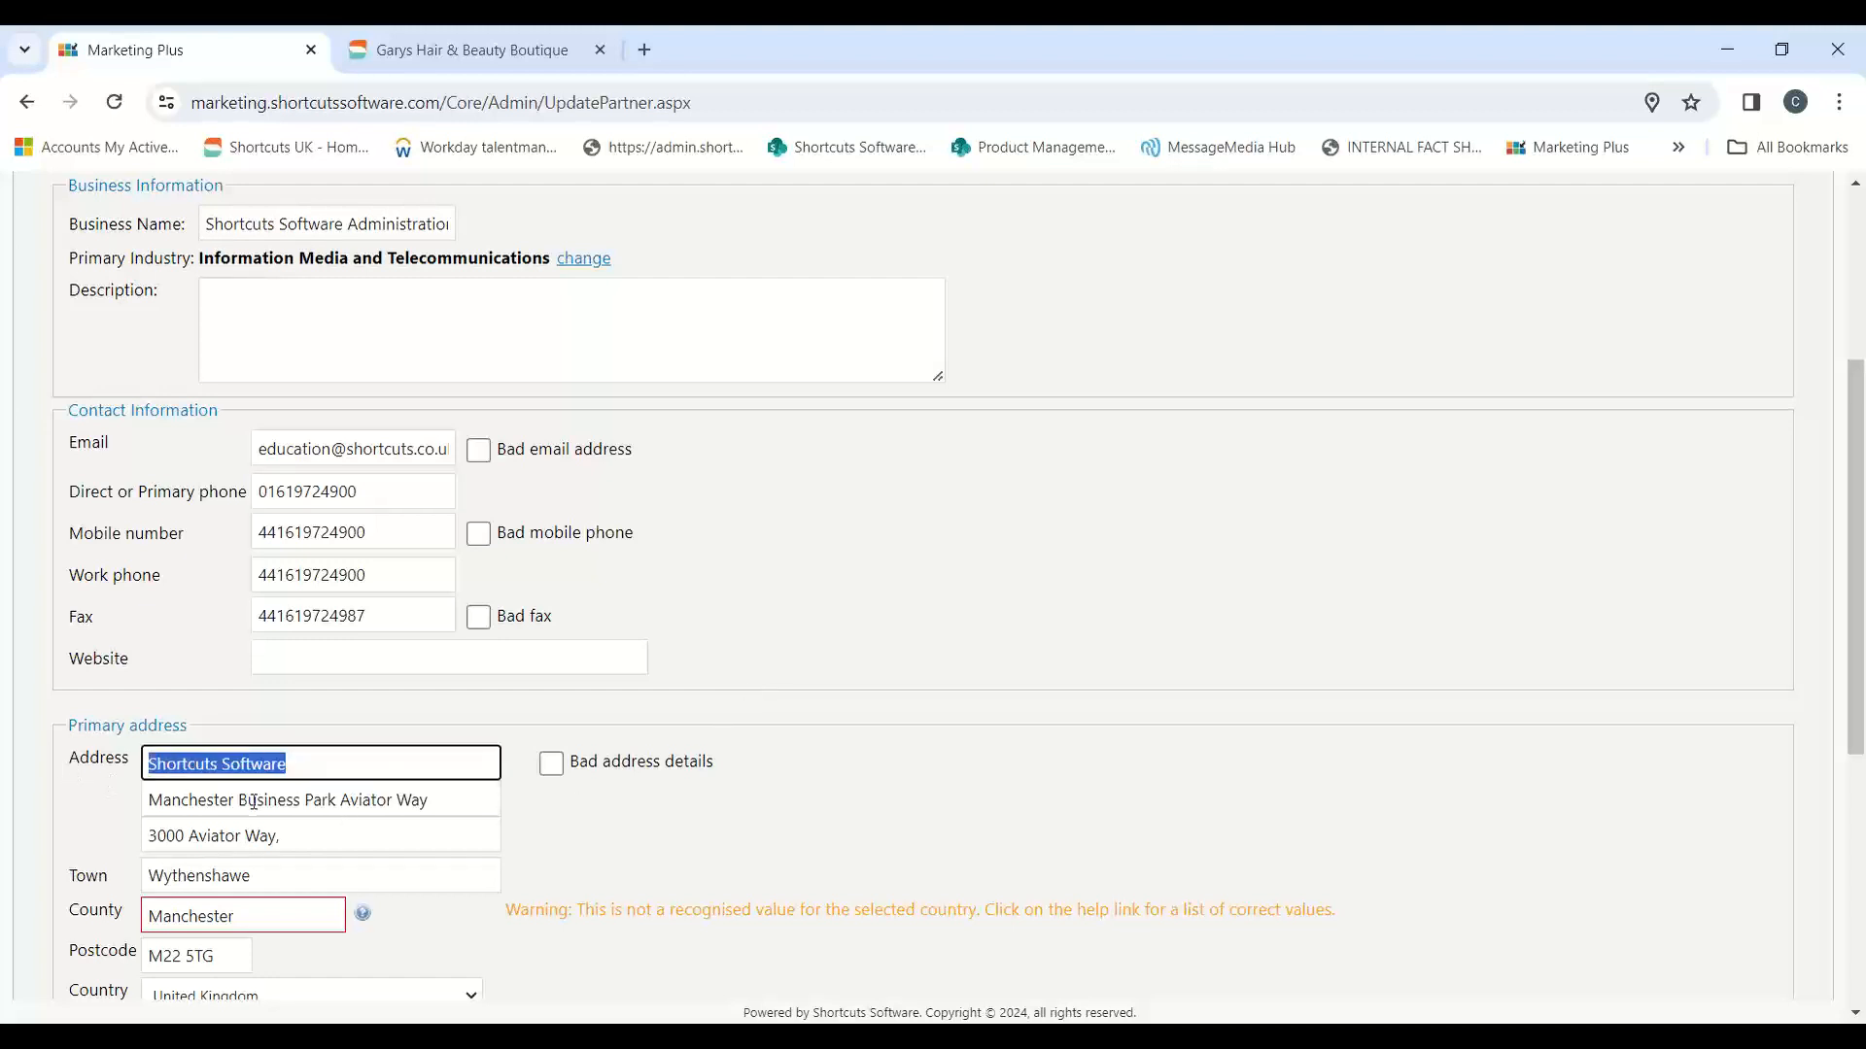
pyautogui.moveTo(425, 803); pyautogui.dragTo(29, 809)
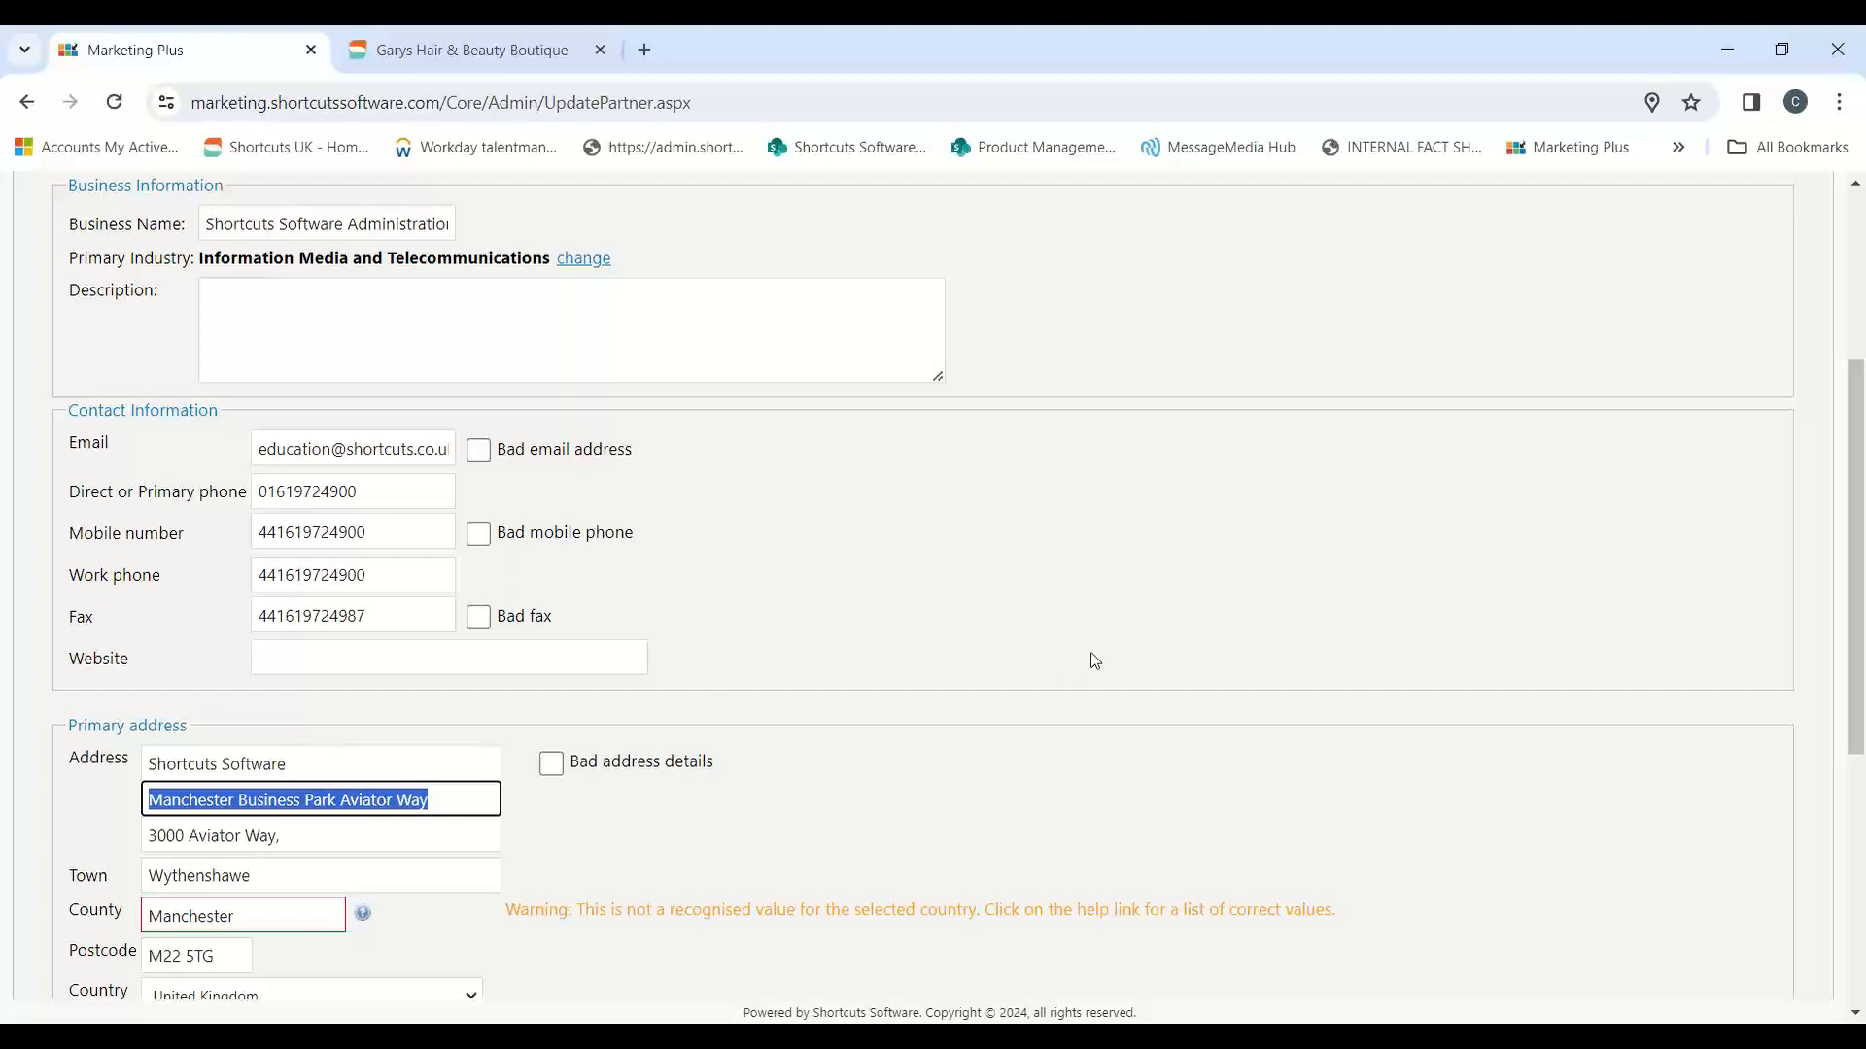
pyautogui.scroll(-5, 1093, 661)
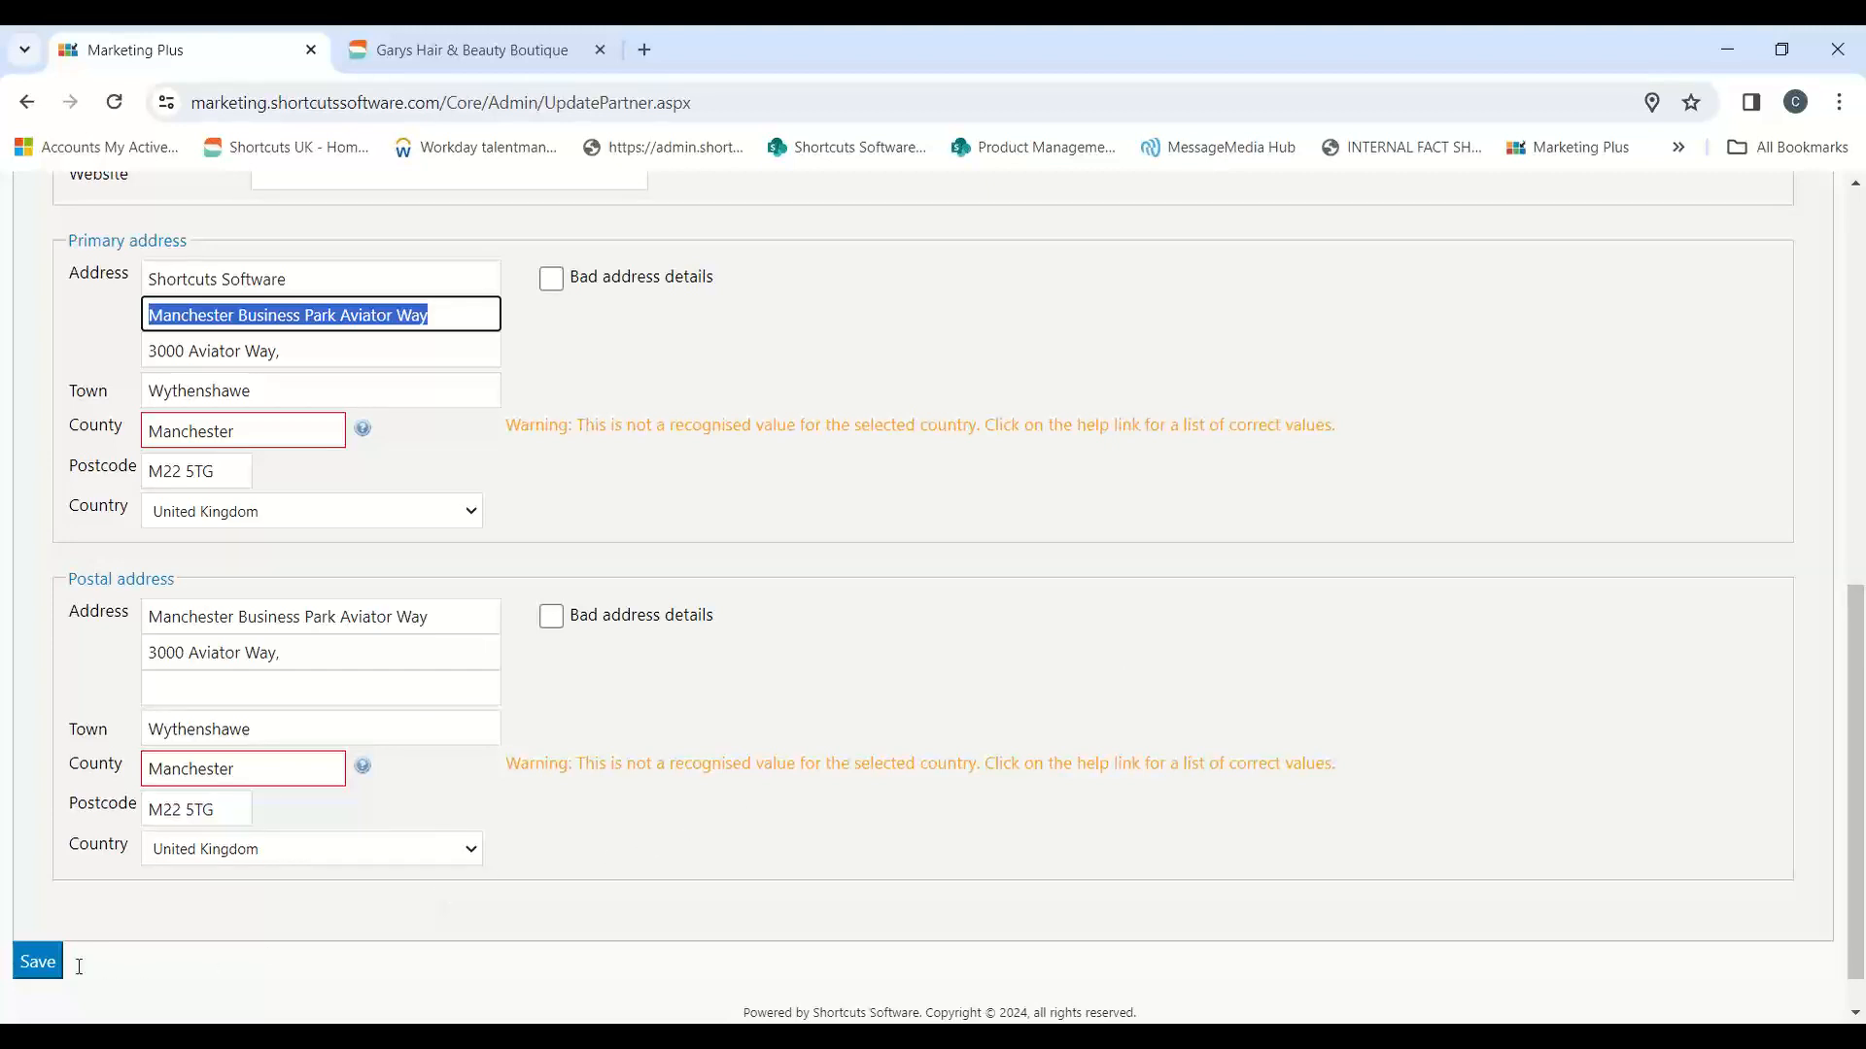
pyautogui.press('Return')
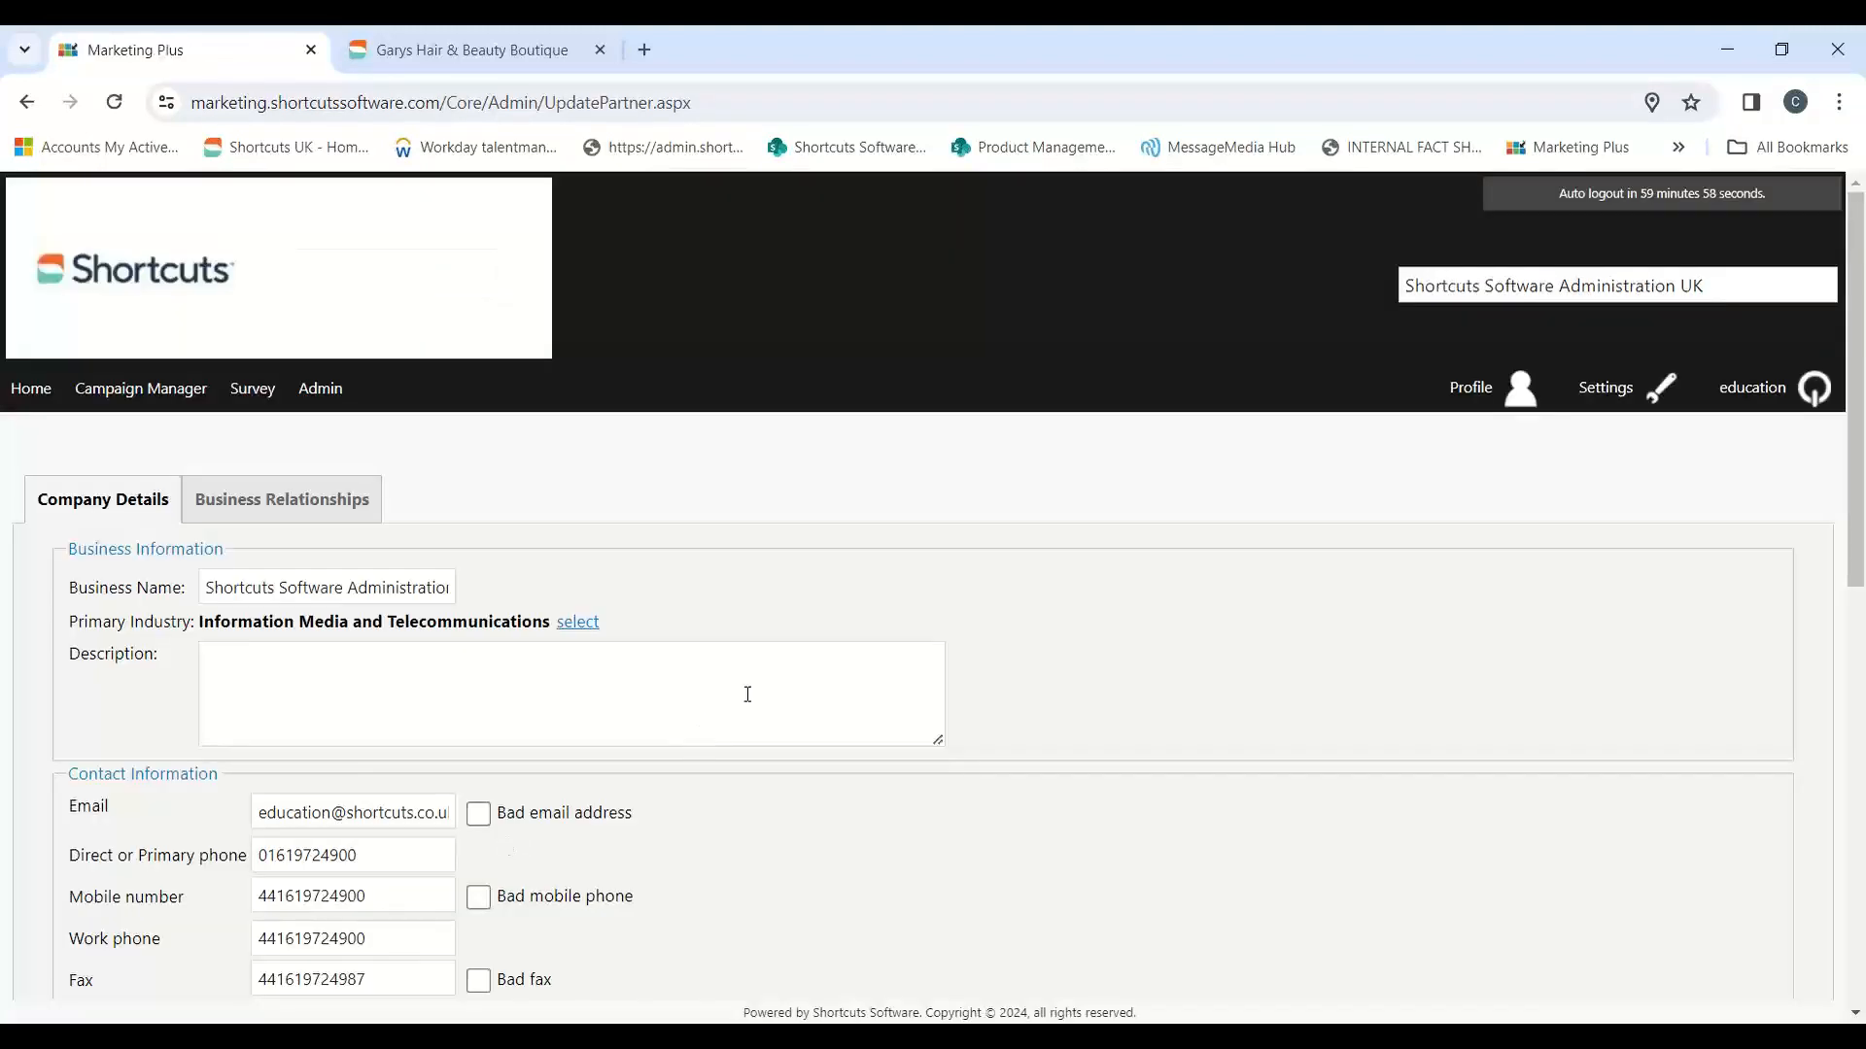
# Step: Open the site preferences from the admin area and check the From email in the configuration settings
pyautogui.click(337, 407)
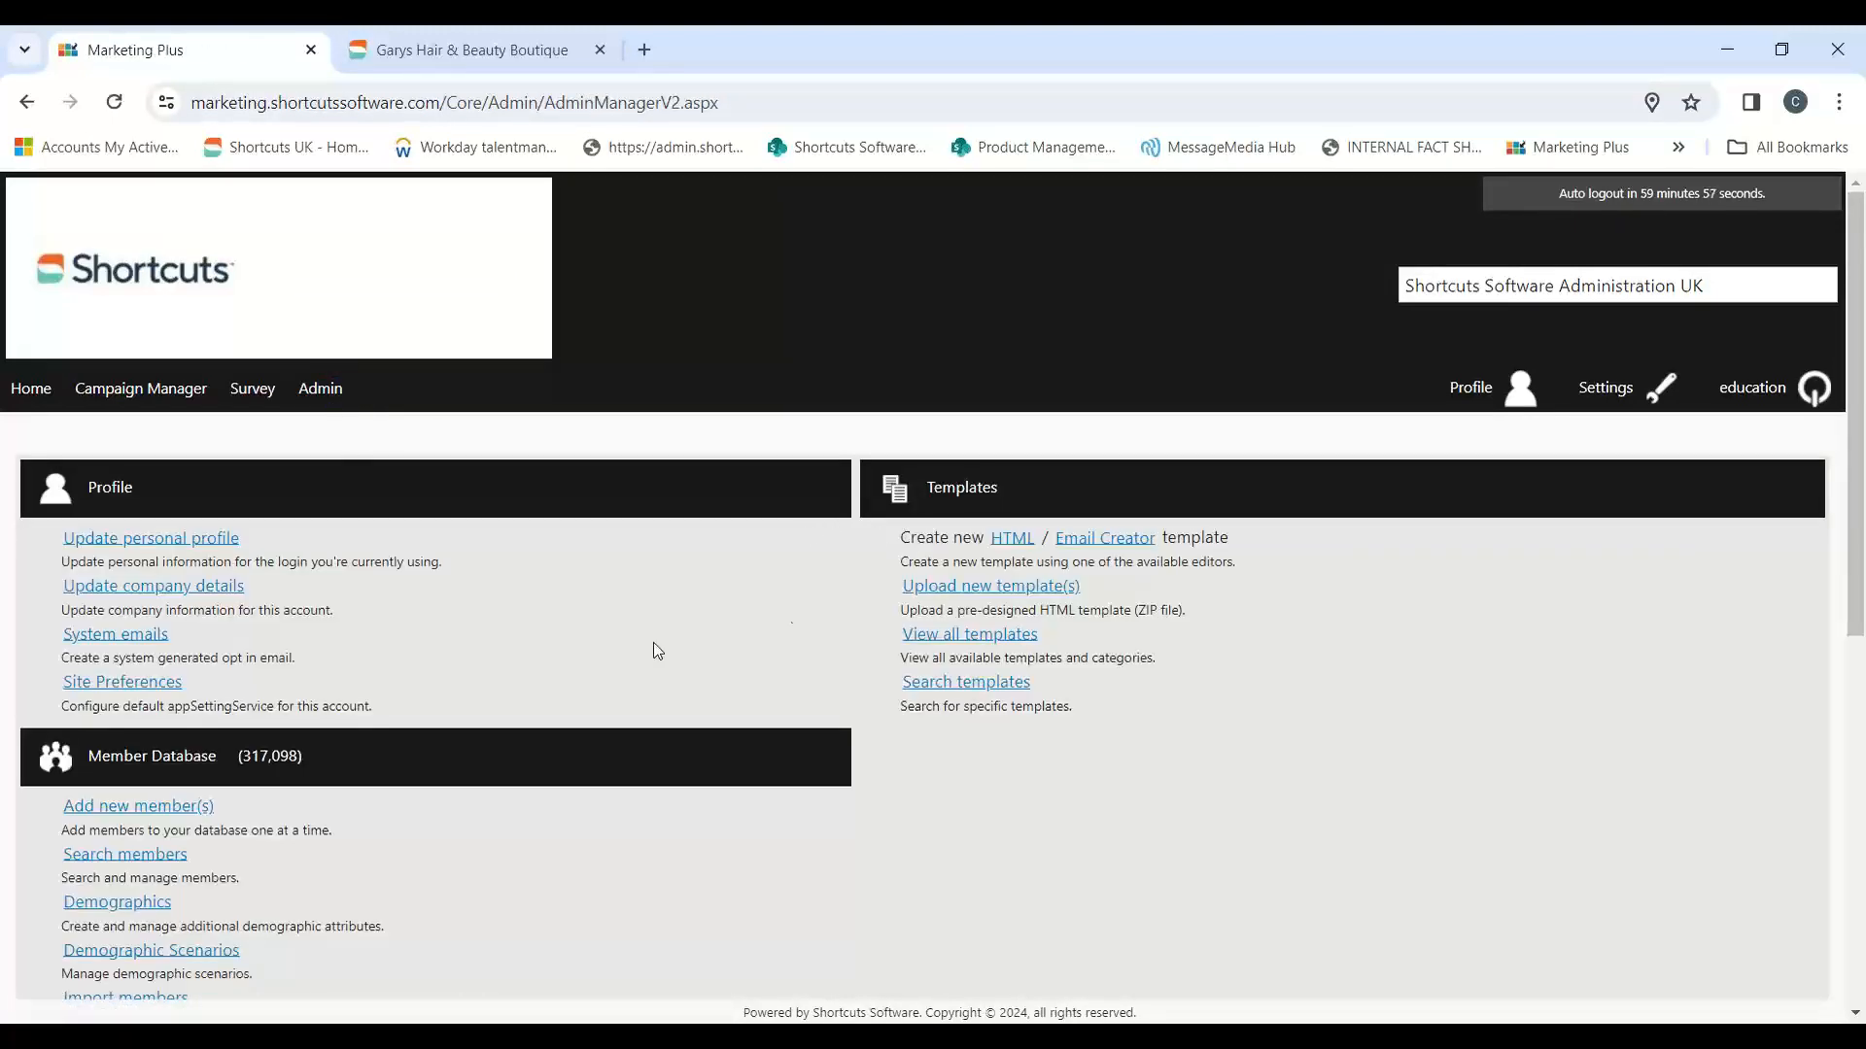
pyautogui.click(133, 692)
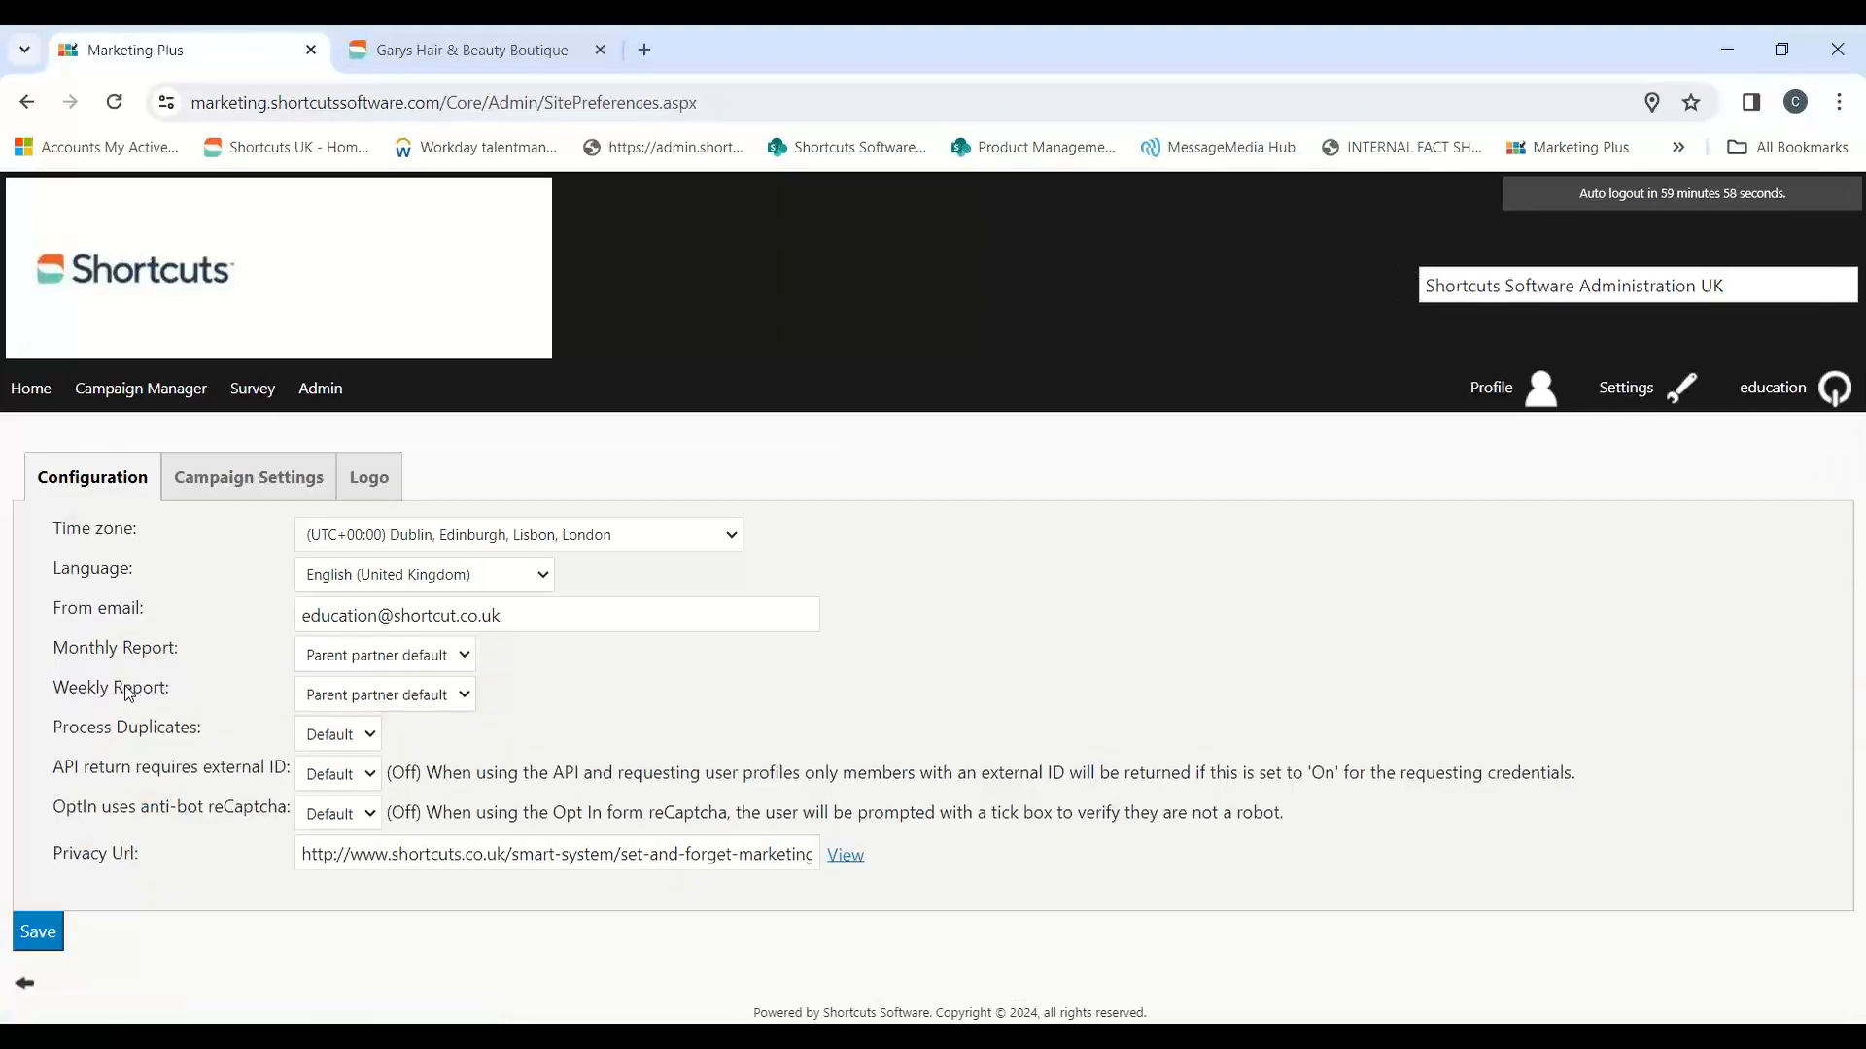
pyautogui.moveTo(595, 618); pyautogui.dragTo(283, 628)
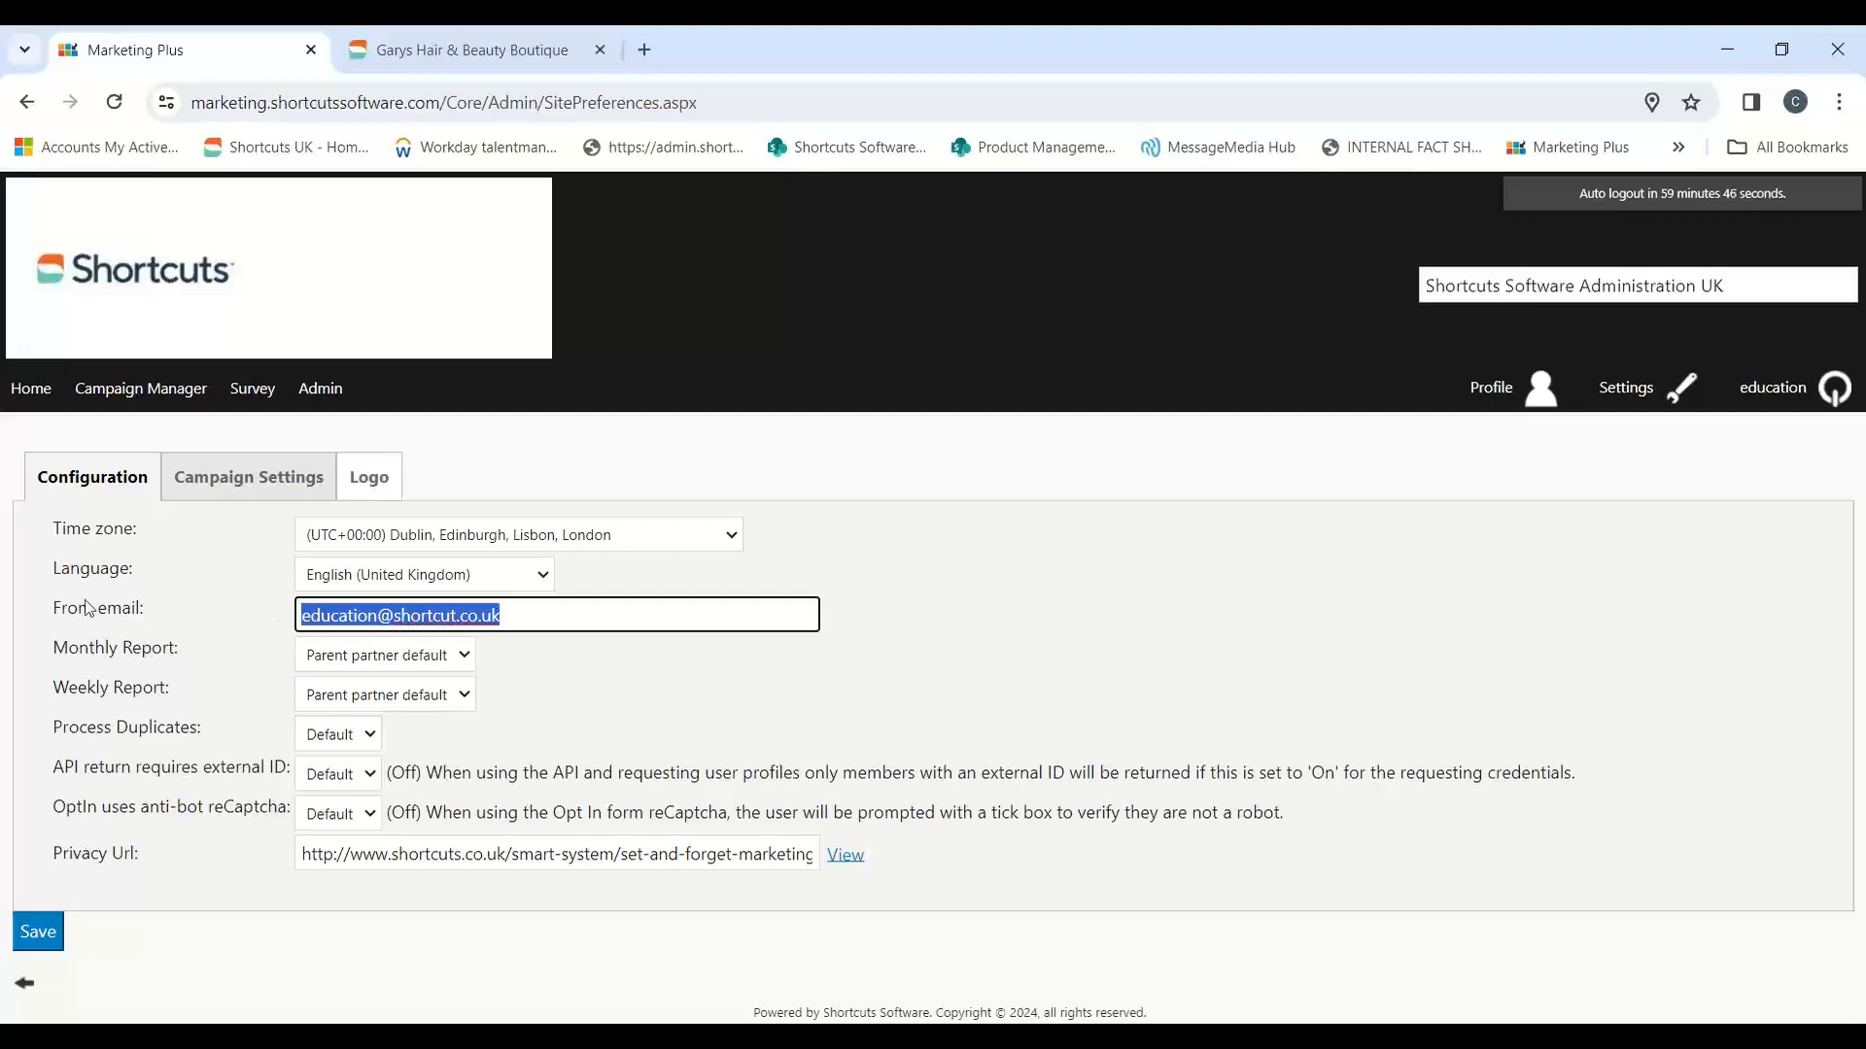
pyautogui.click(404, 59)
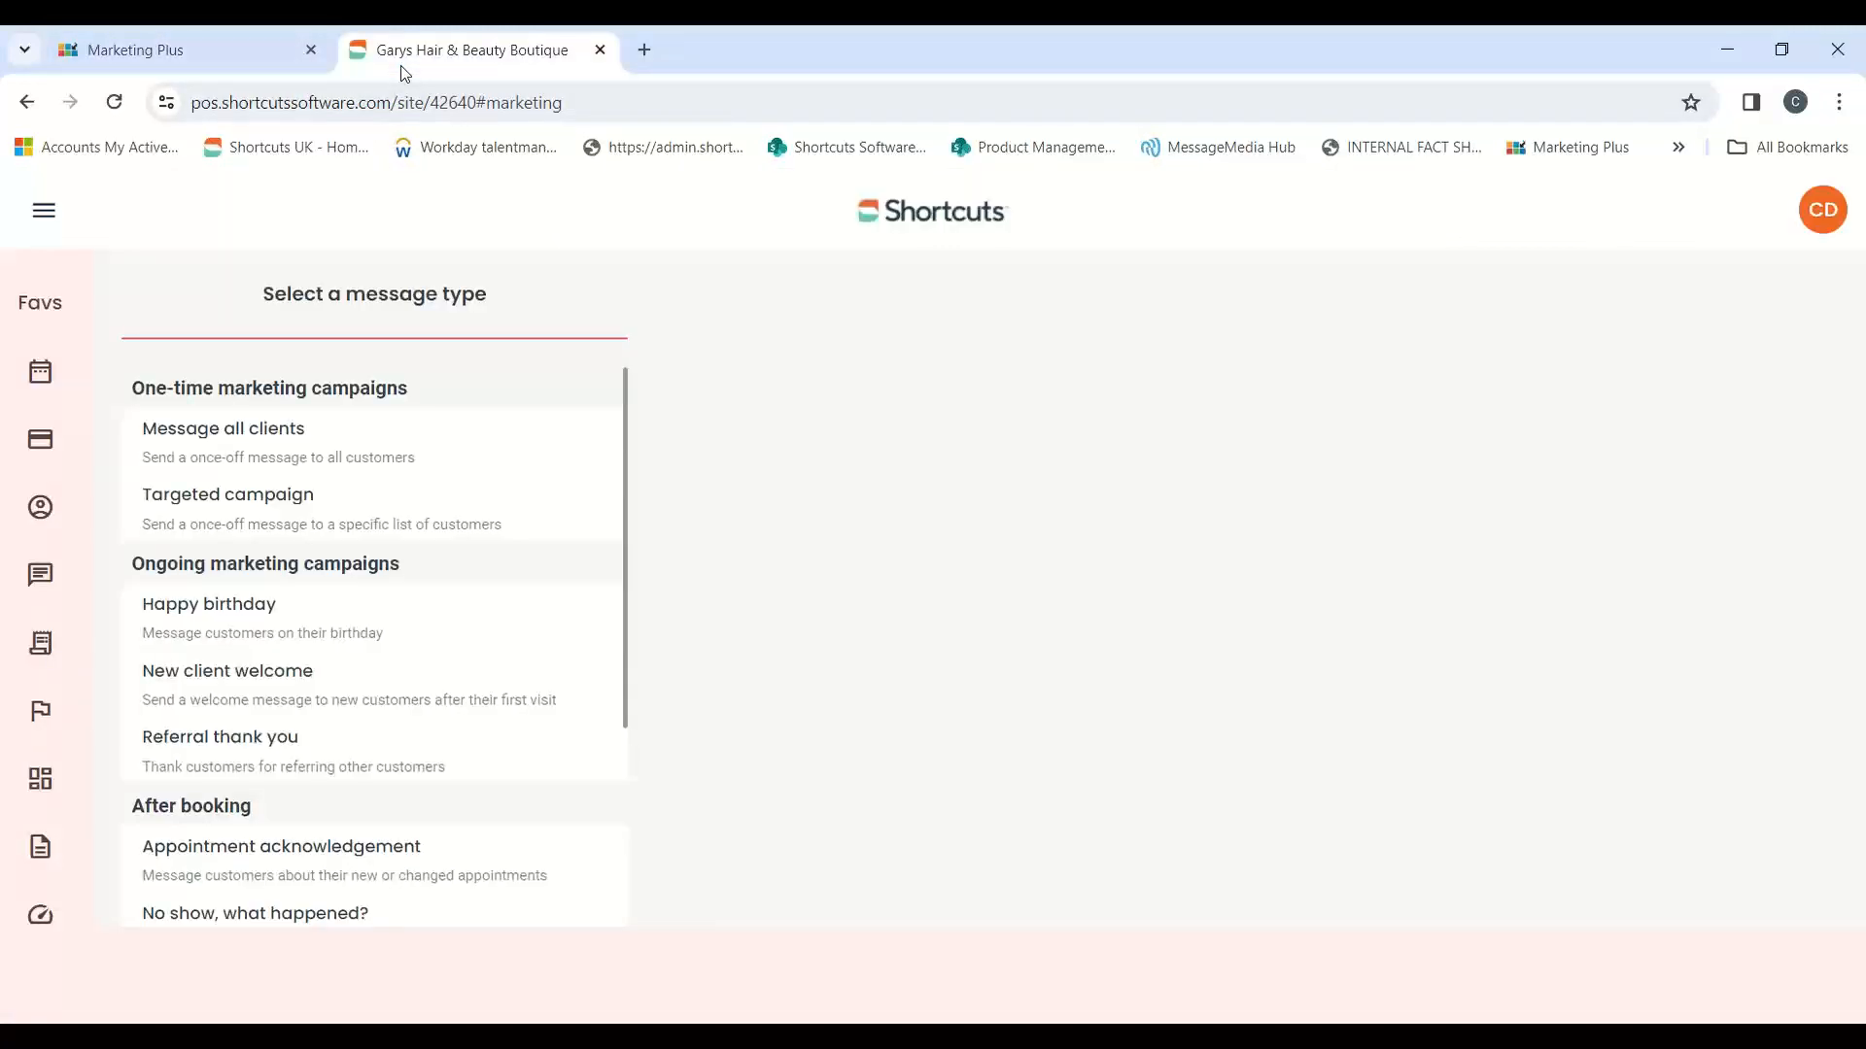
pyautogui.click(250, 63)
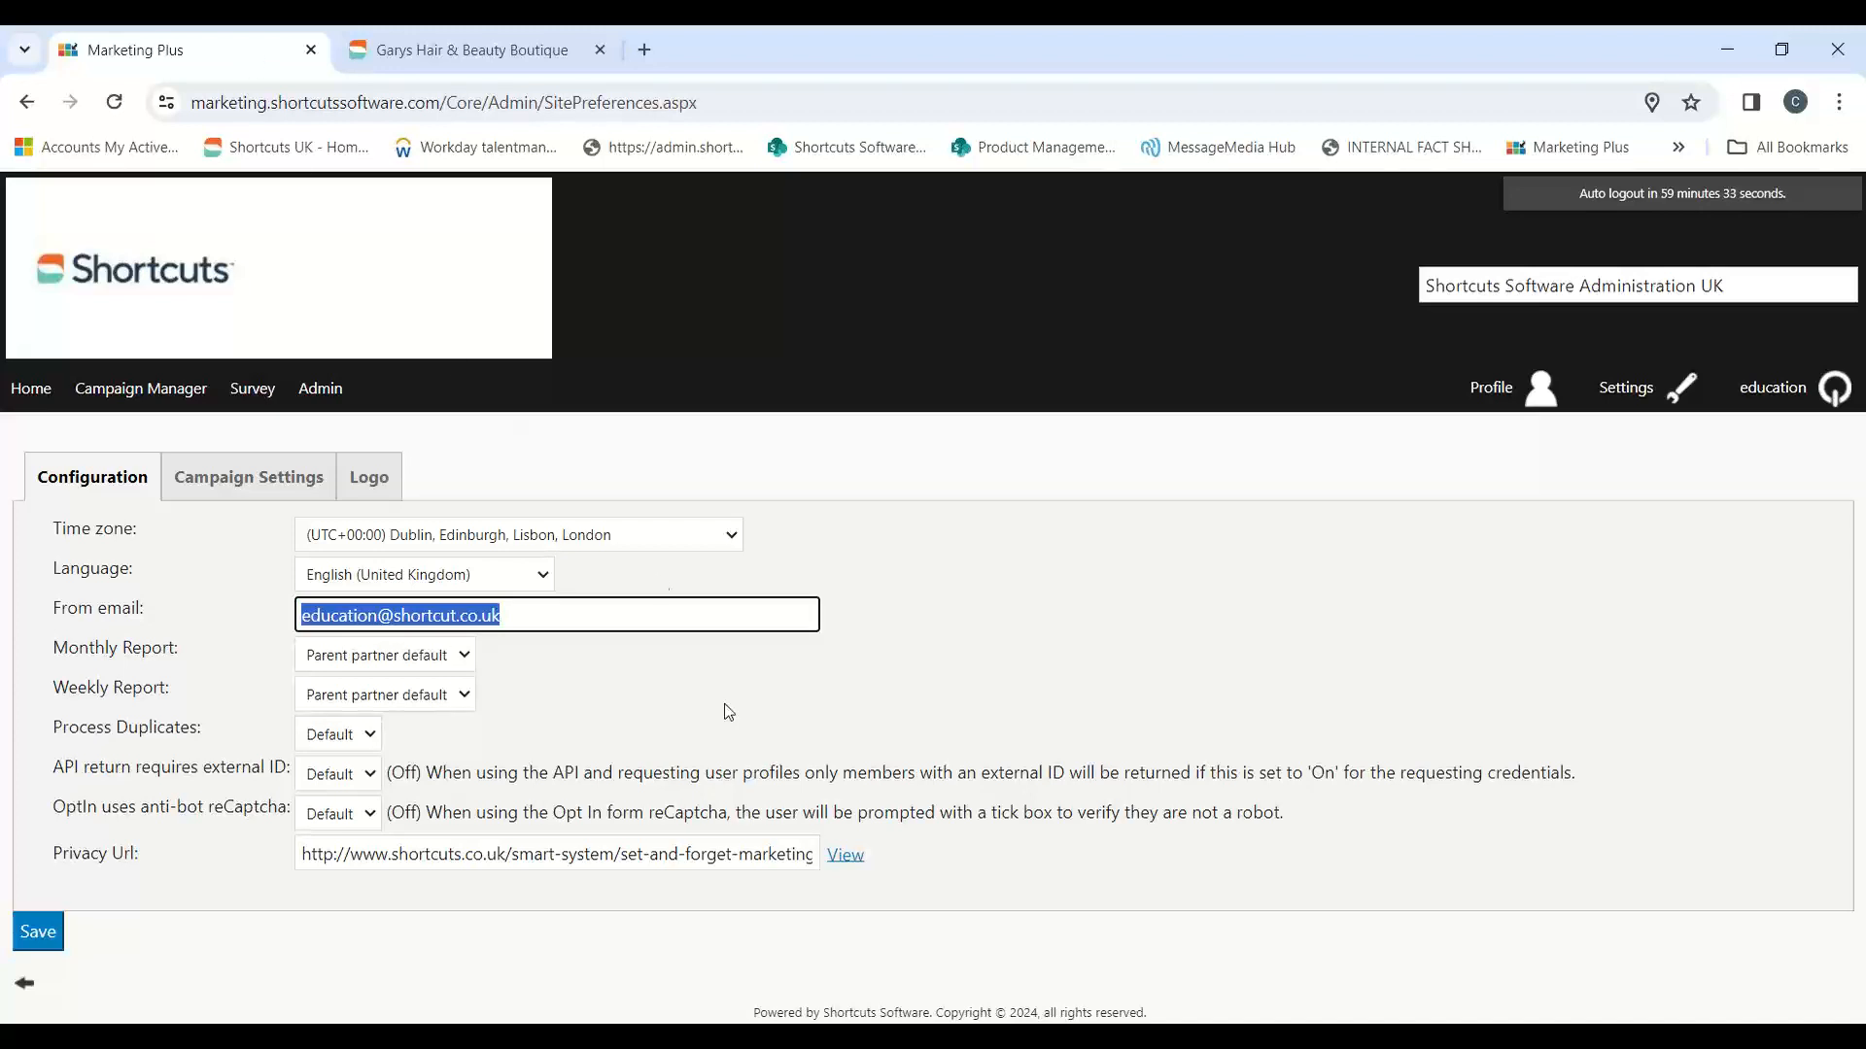
pyautogui.click(591, 676)
pyautogui.moveTo(584, 627); pyautogui.dragTo(200, 592)
pyautogui.click(1837, 103)
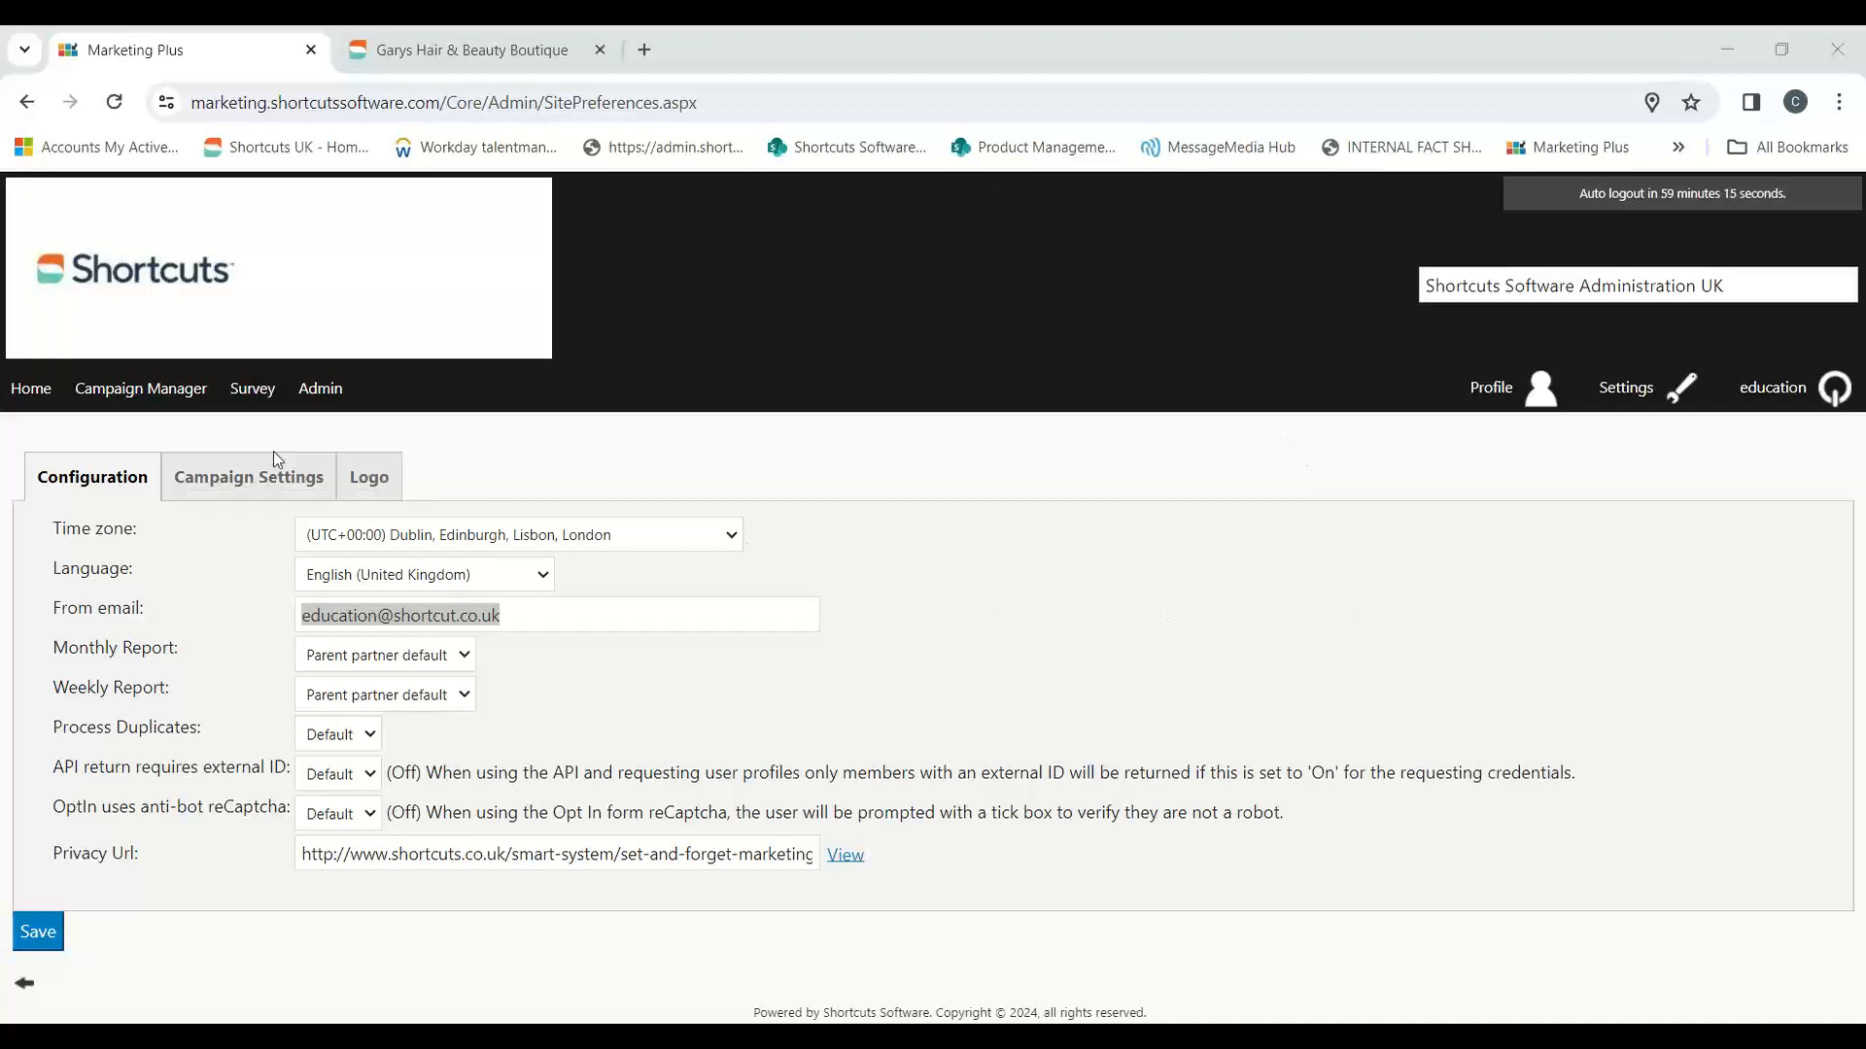
# Step: Open the campaign settings and review the campaign from name, from email, reply-to name and reply-to email fields
pyautogui.click(255, 496)
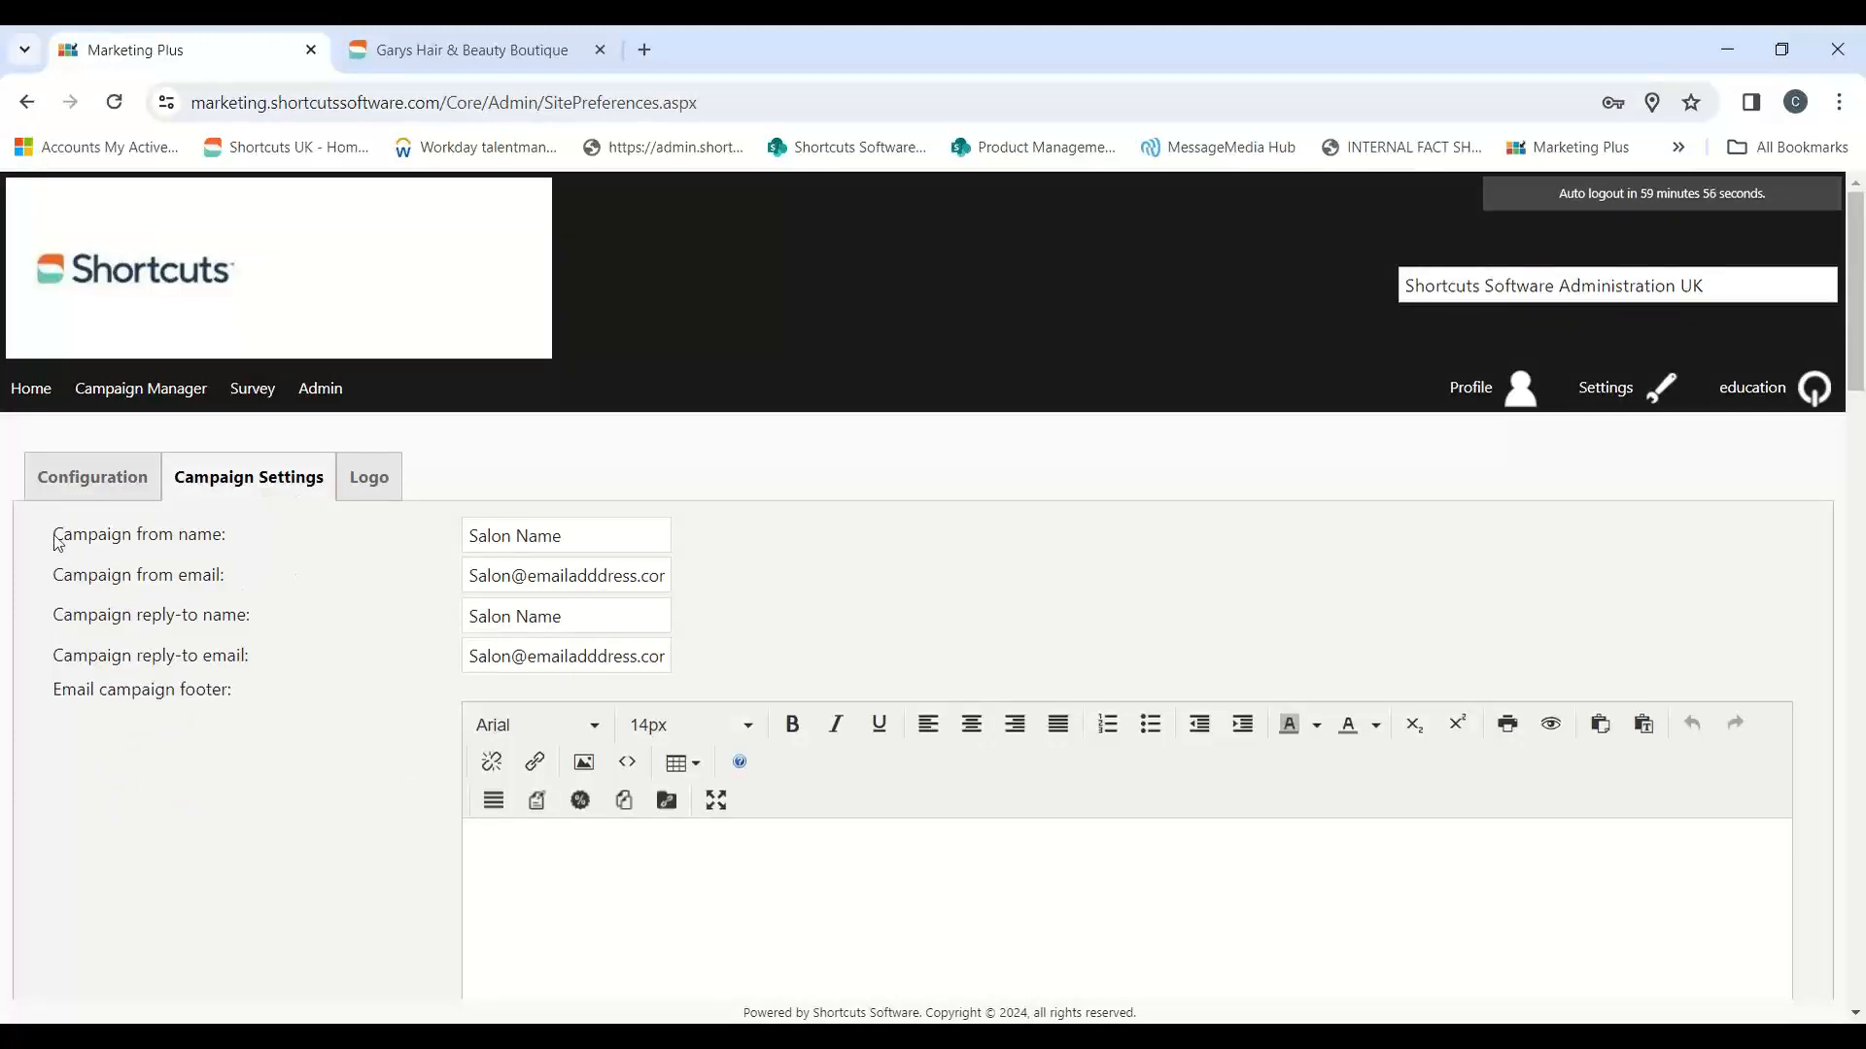
pyautogui.moveTo(54, 533); pyautogui.dragTo(236, 539)
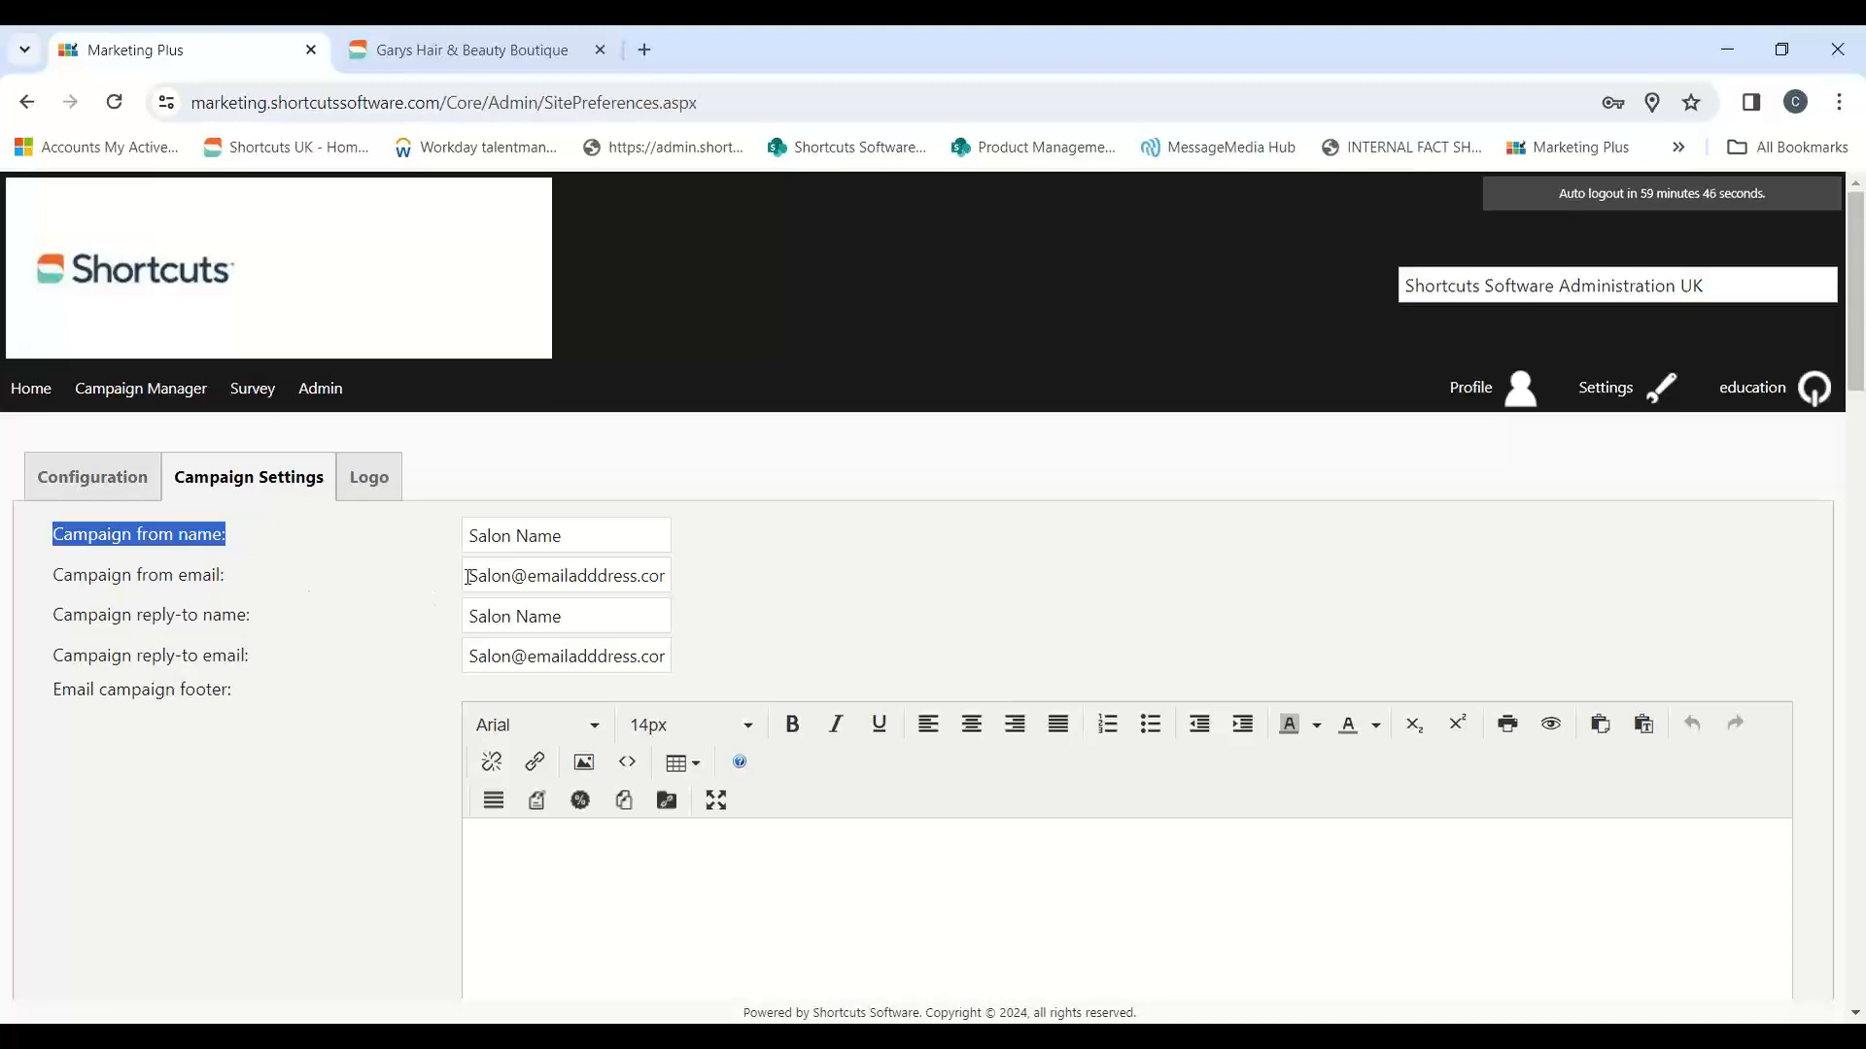
pyautogui.moveTo(472, 576); pyautogui.dragTo(717, 586)
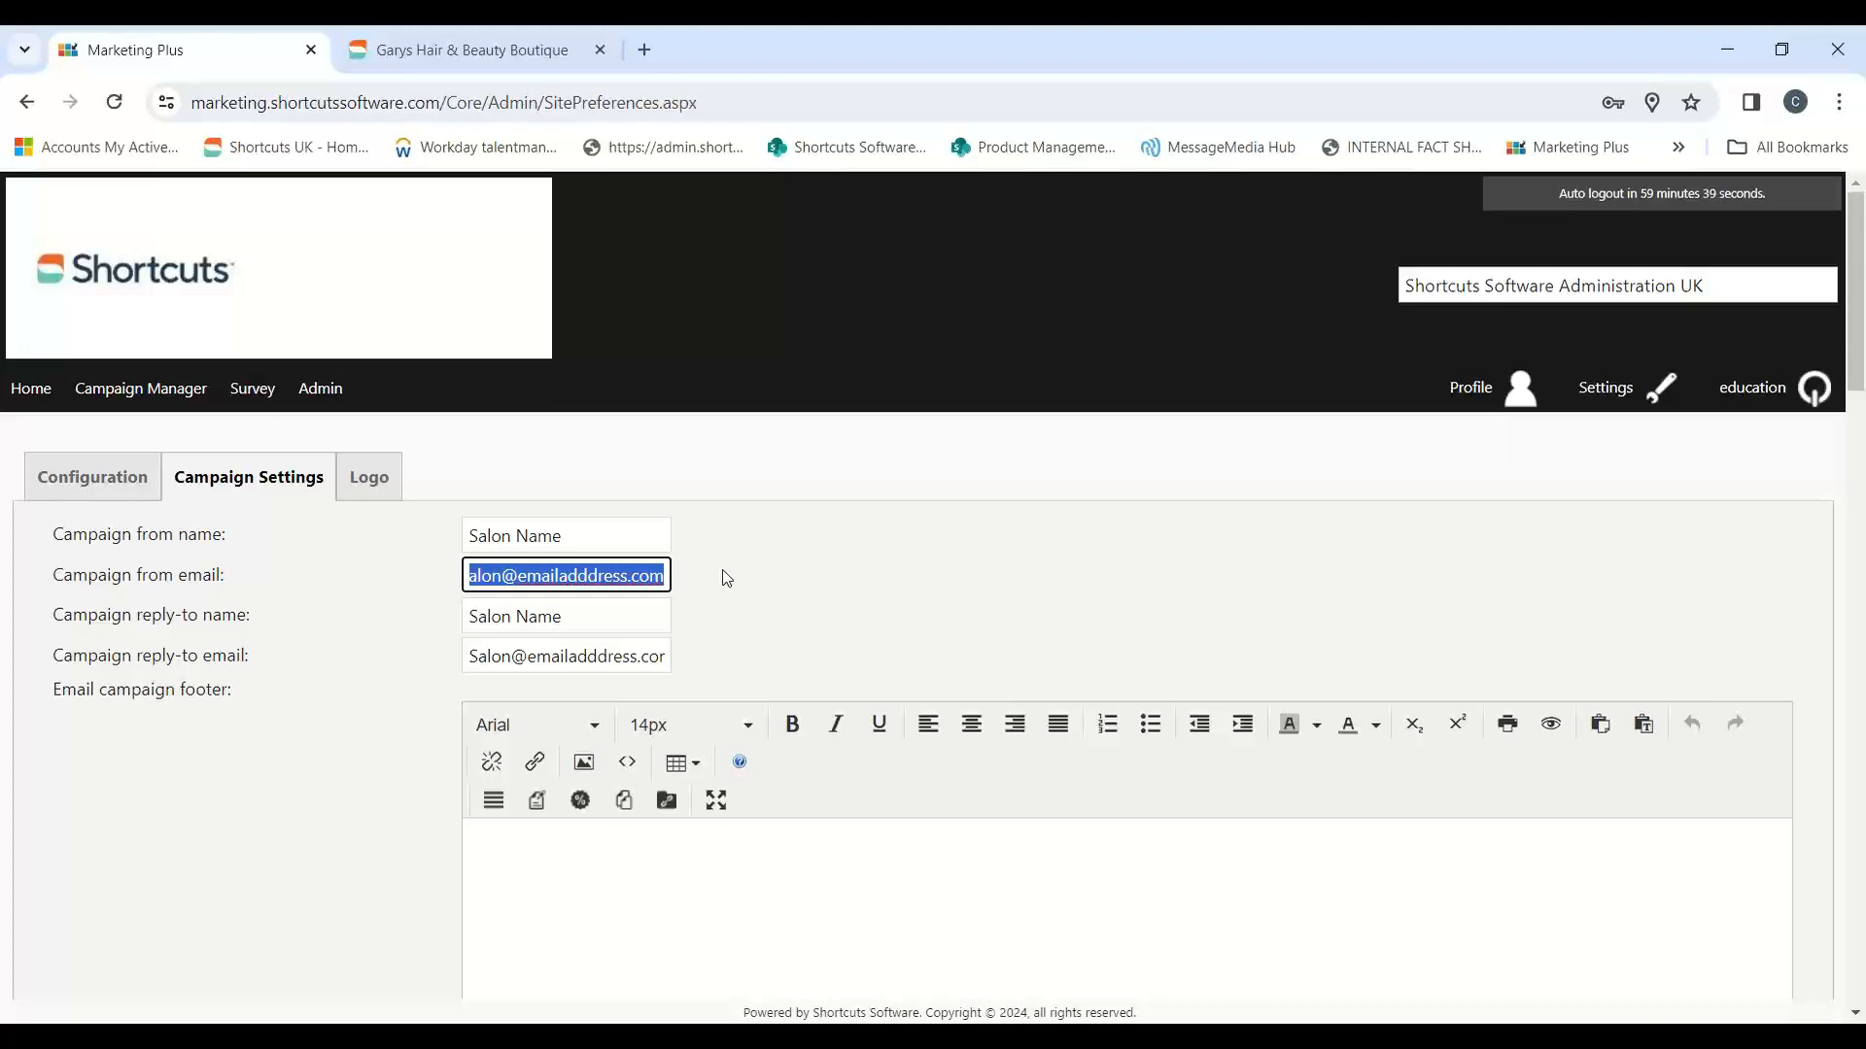
pyautogui.moveTo(602, 617); pyautogui.dragTo(463, 633)
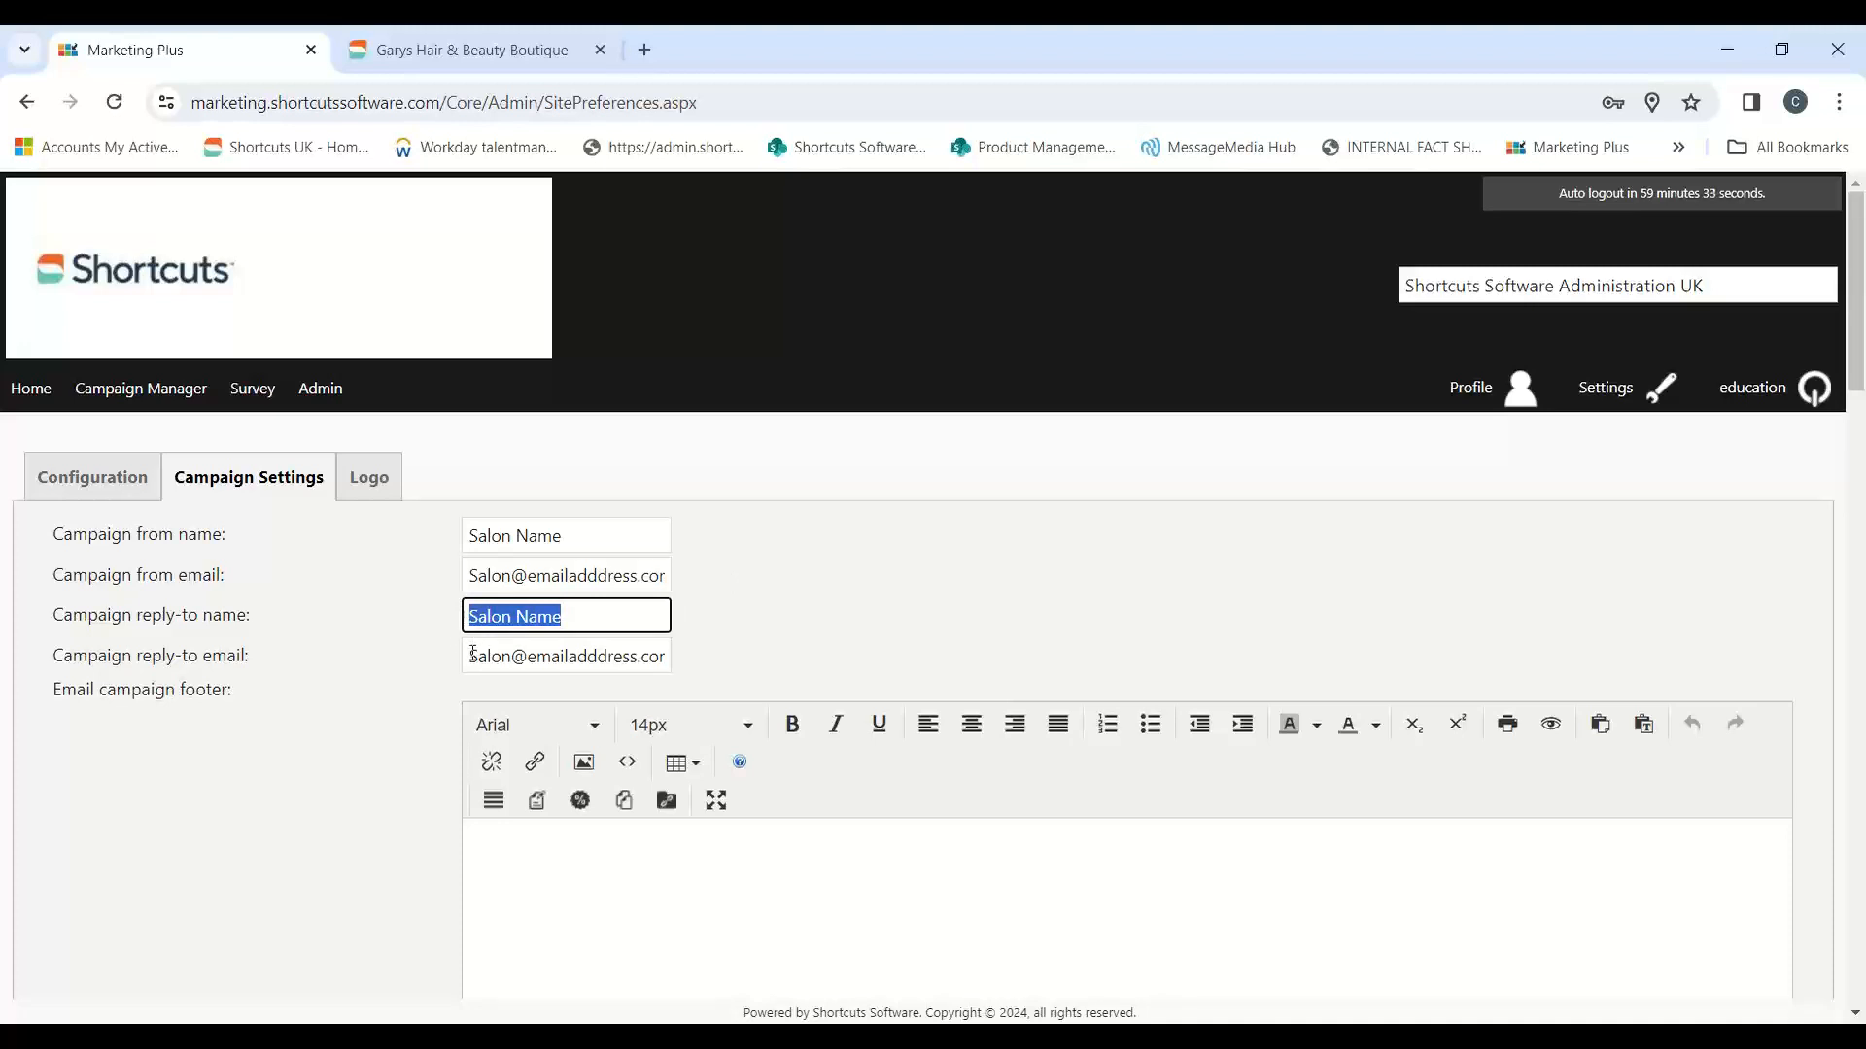
pyautogui.moveTo(470, 657); pyautogui.dragTo(709, 671)
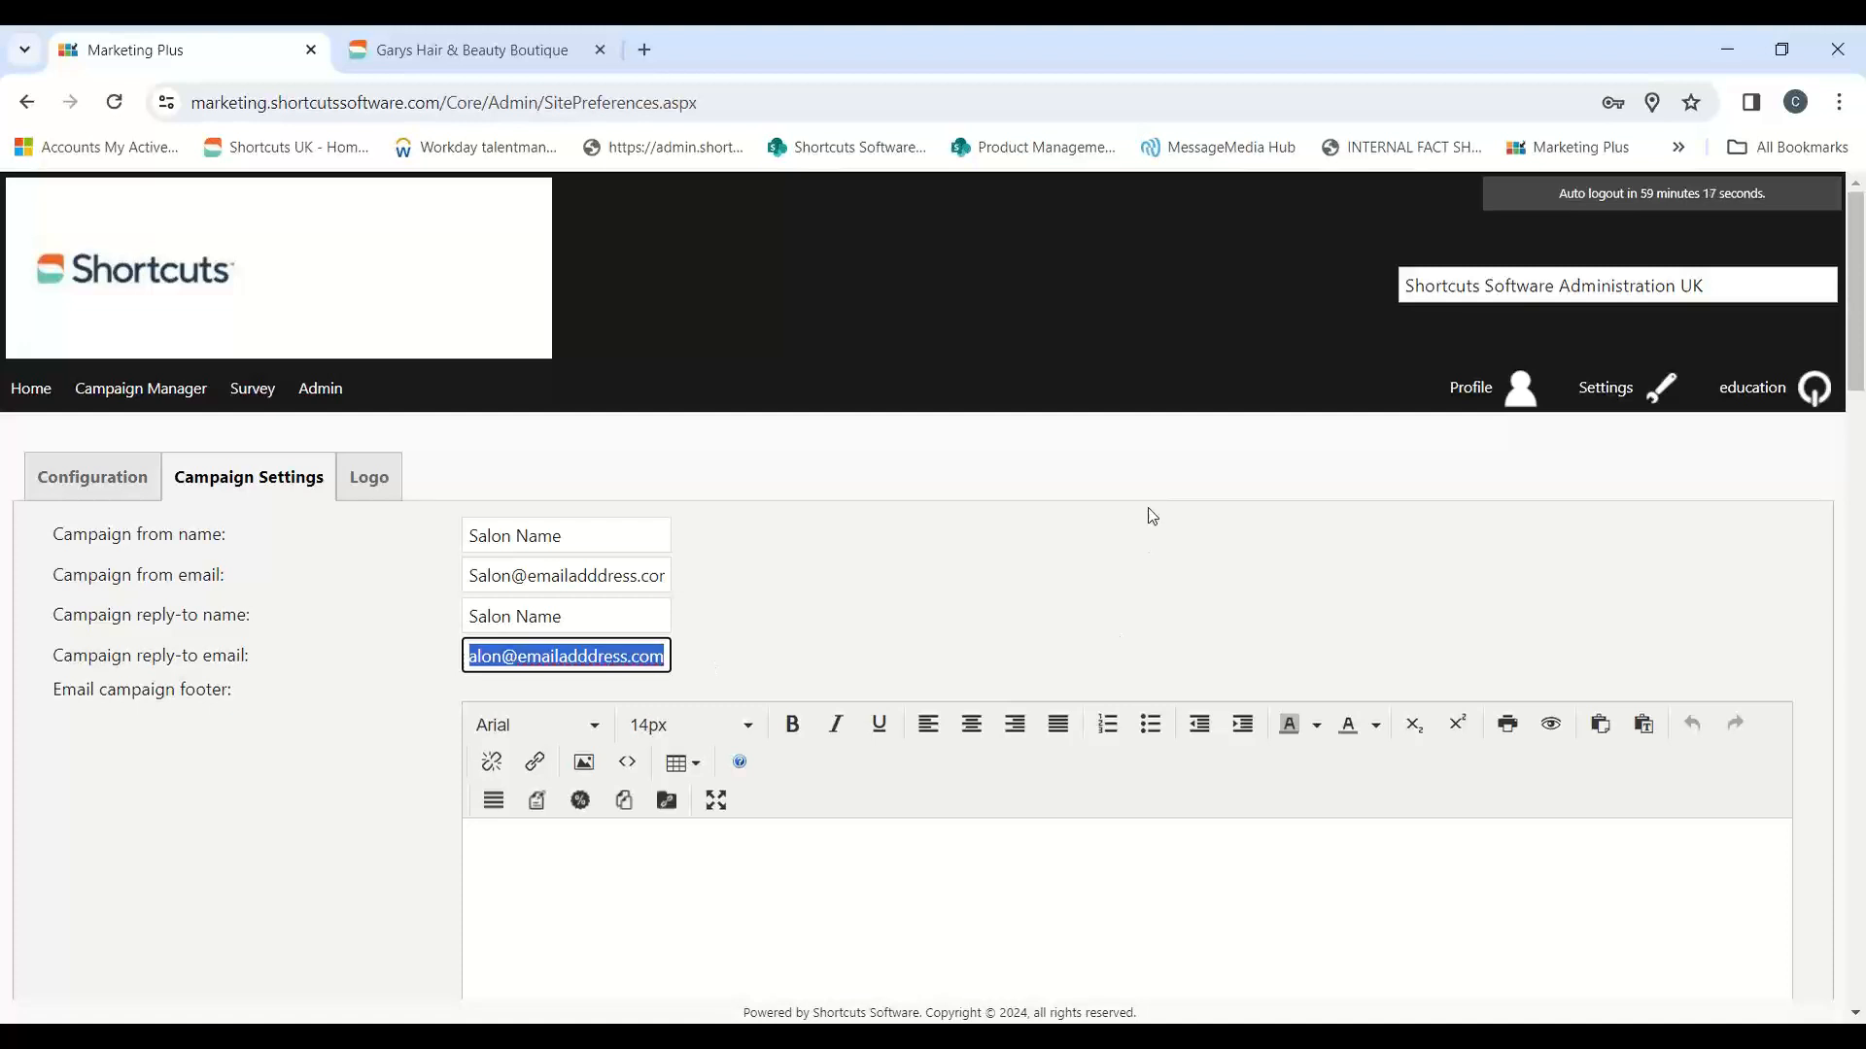
# Step: Review the default social site addresses in the campaign settings, including Facebook, Instagram, Google Plus, Pinterest, Tumblr and YouTube
pyautogui.scroll(-2, 1149, 508)
pyautogui.scroll(-15, 1151, 508)
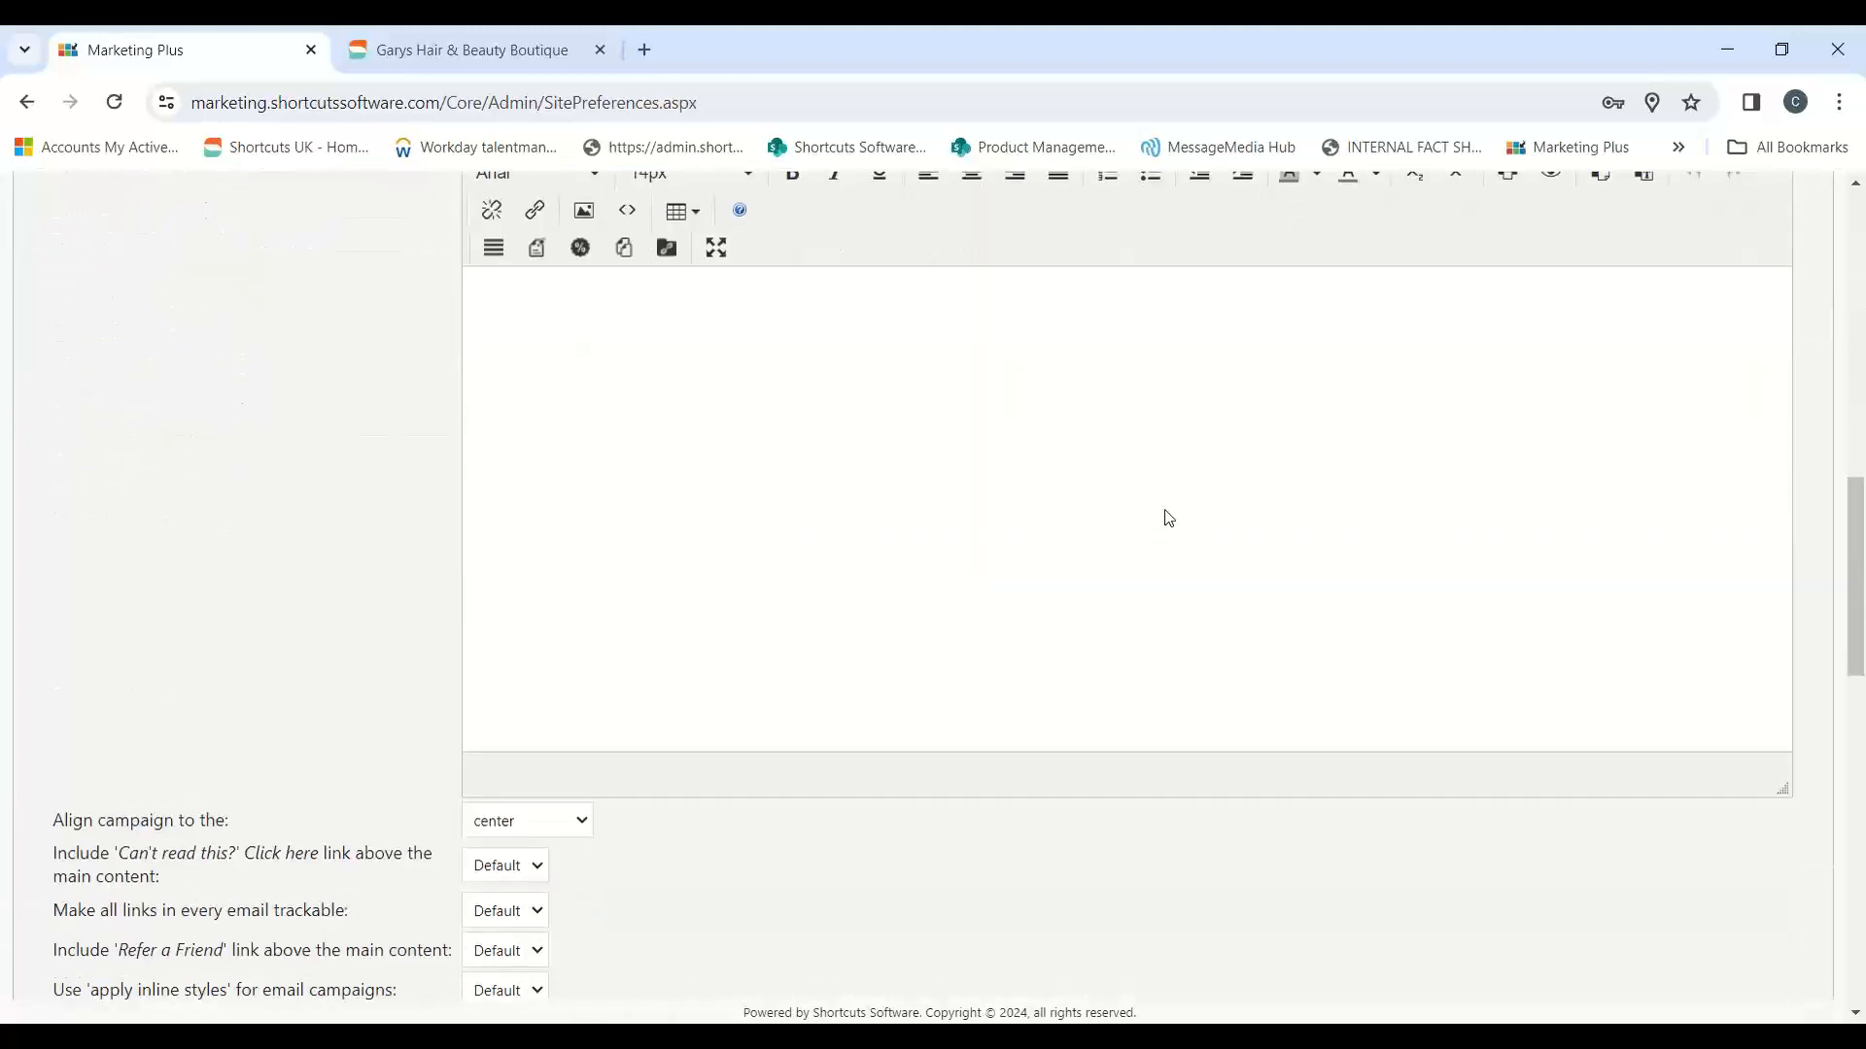
pyautogui.scroll(-7, 1171, 528)
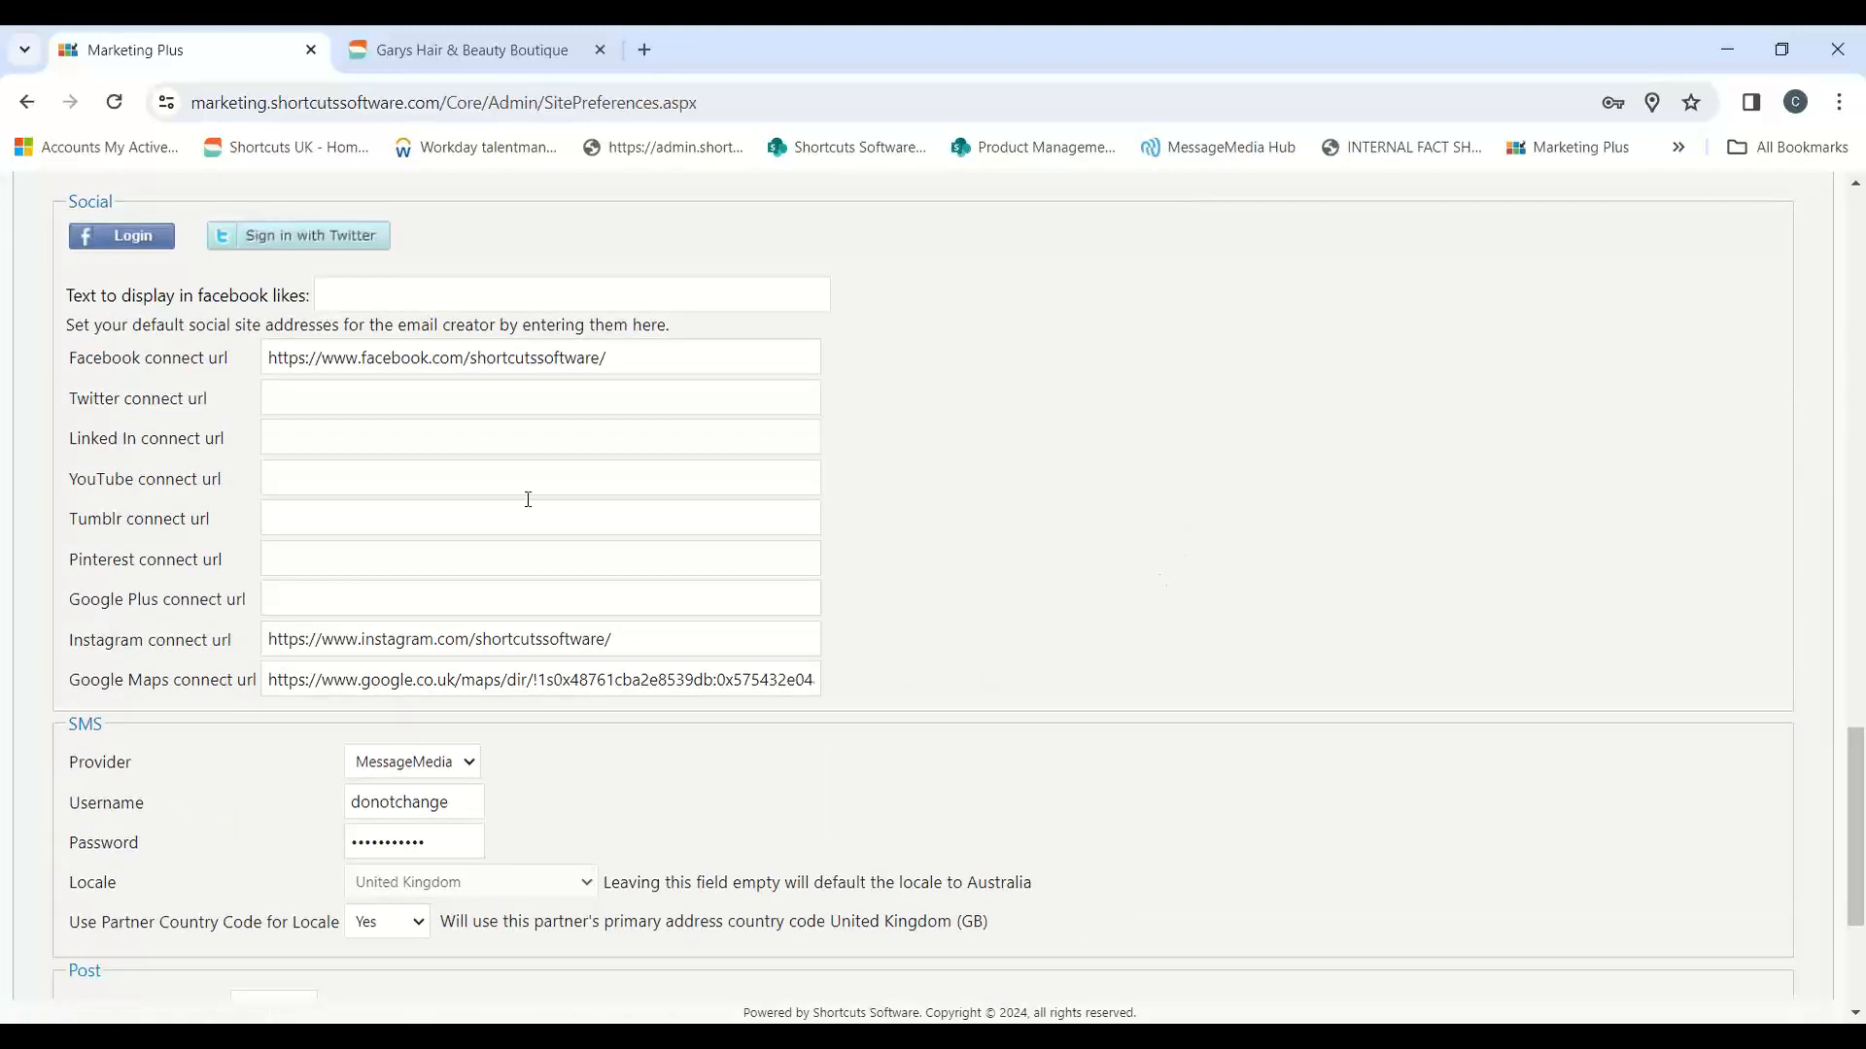
pyautogui.moveTo(621, 359); pyautogui.dragTo(259, 388)
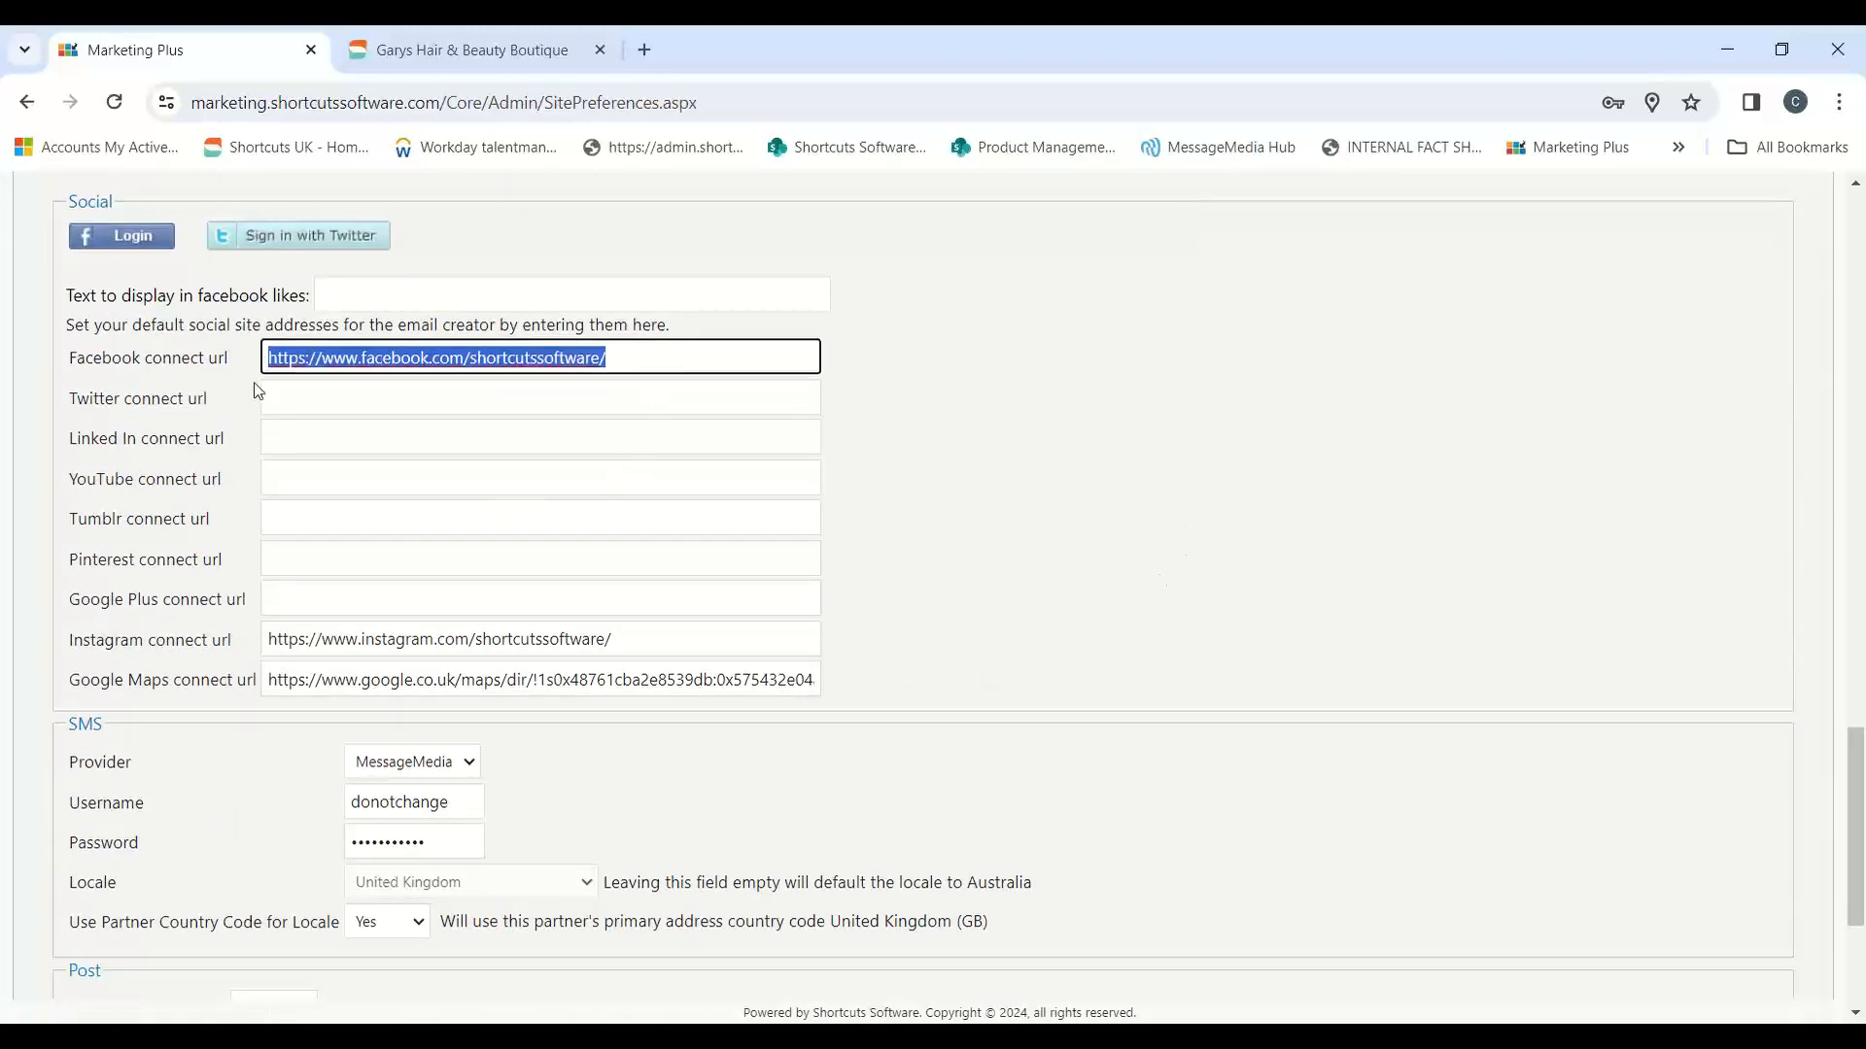
pyautogui.moveTo(630, 641); pyautogui.dragTo(243, 616)
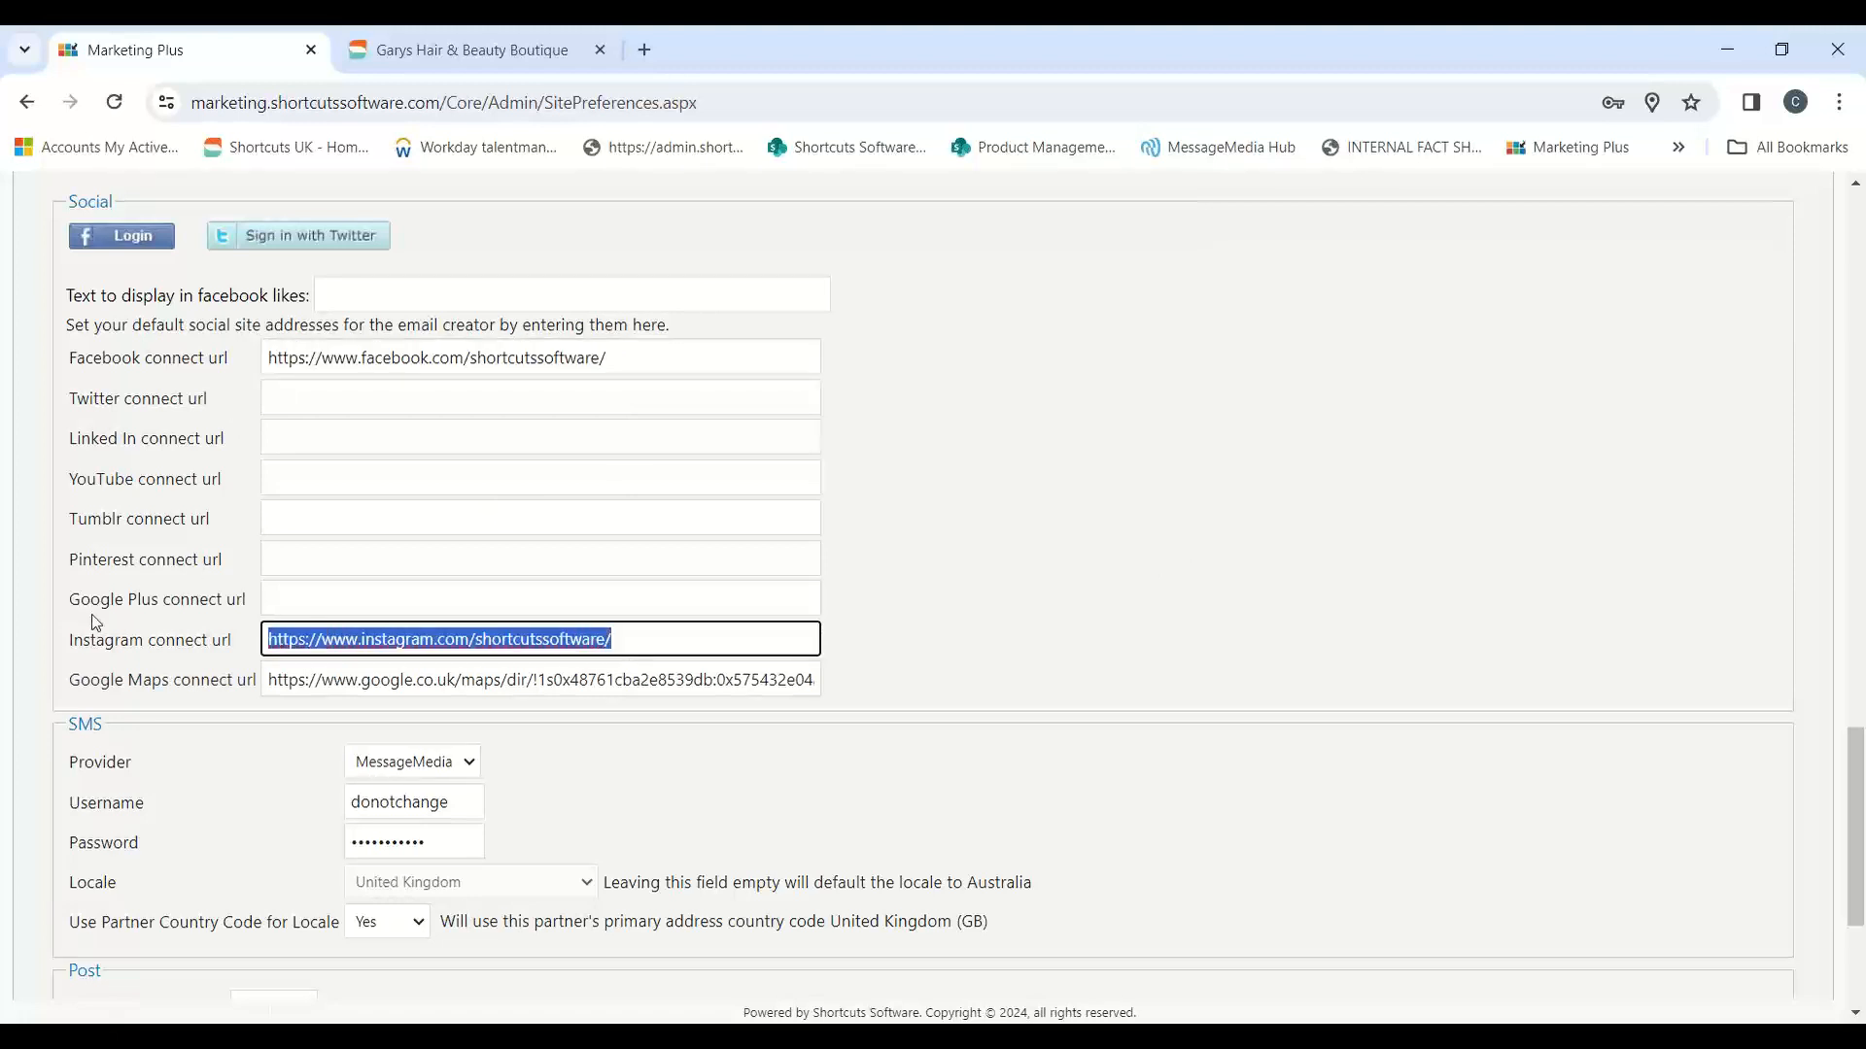
pyautogui.click(388, 599)
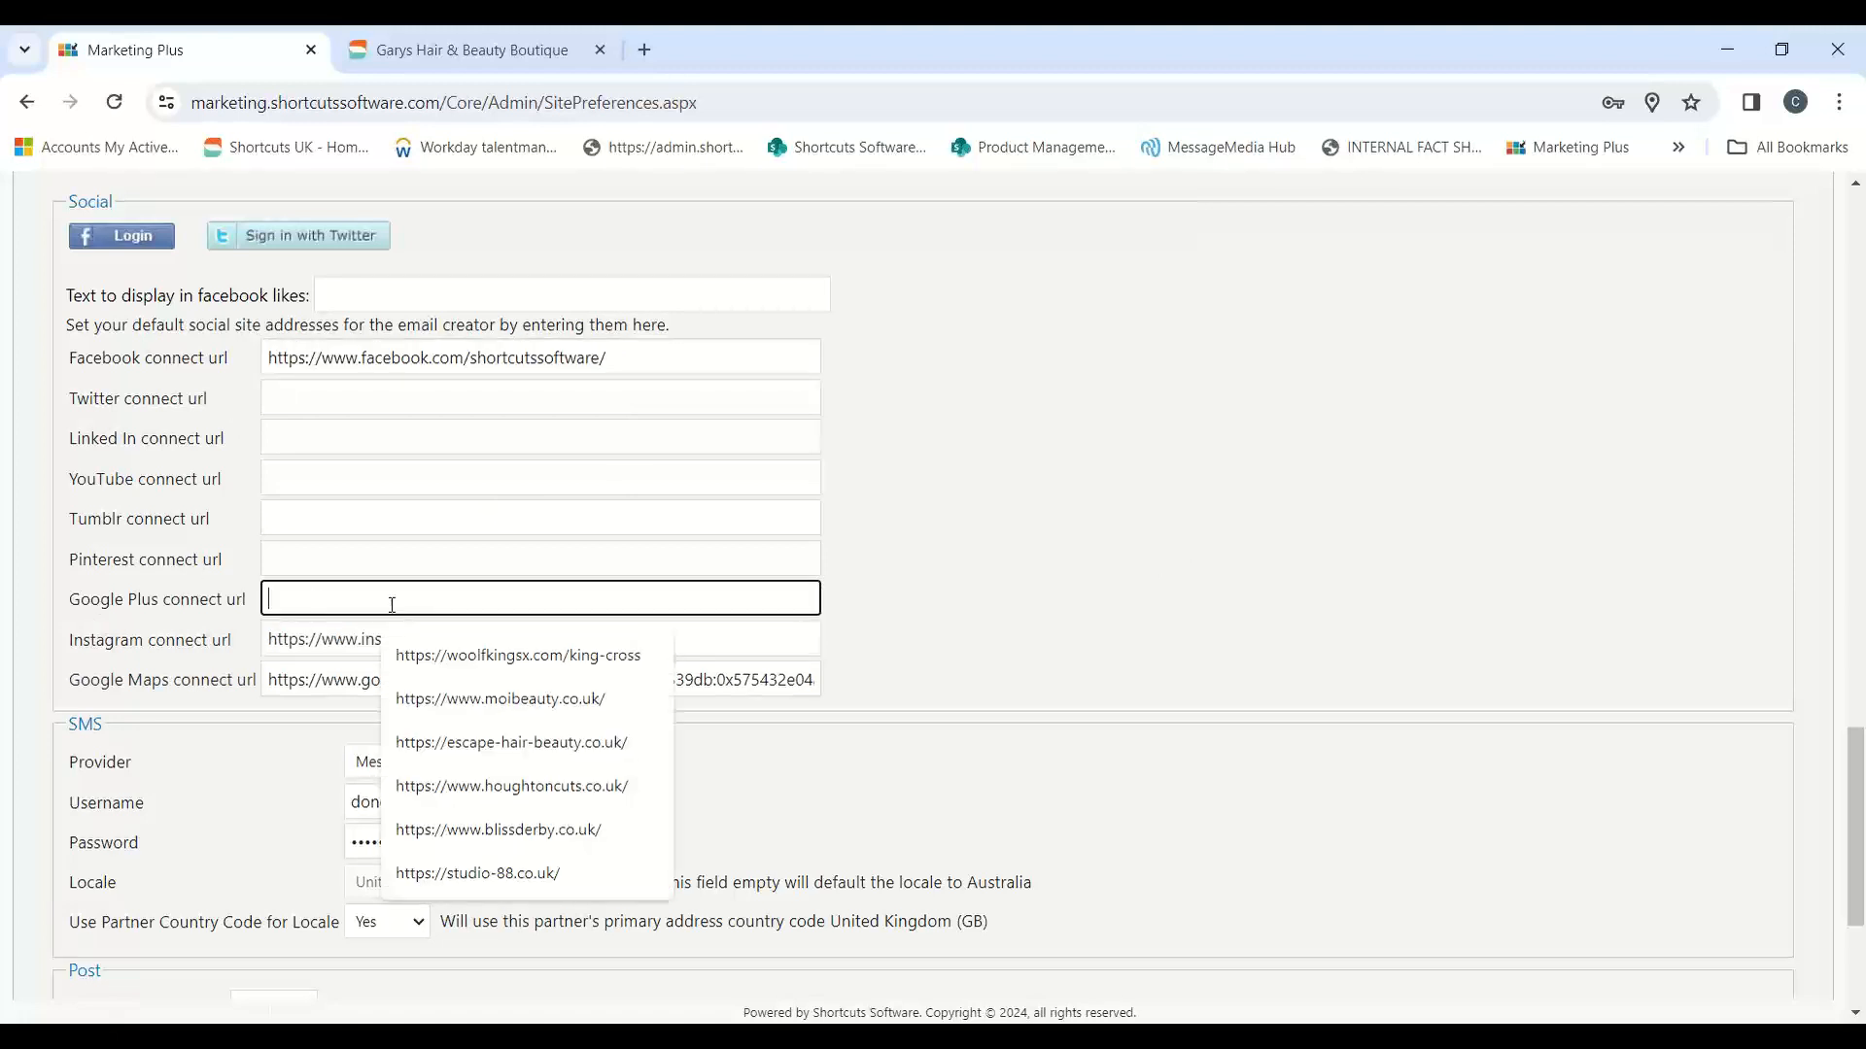
pyautogui.click(347, 557)
pyautogui.click(326, 517)
pyautogui.click(340, 467)
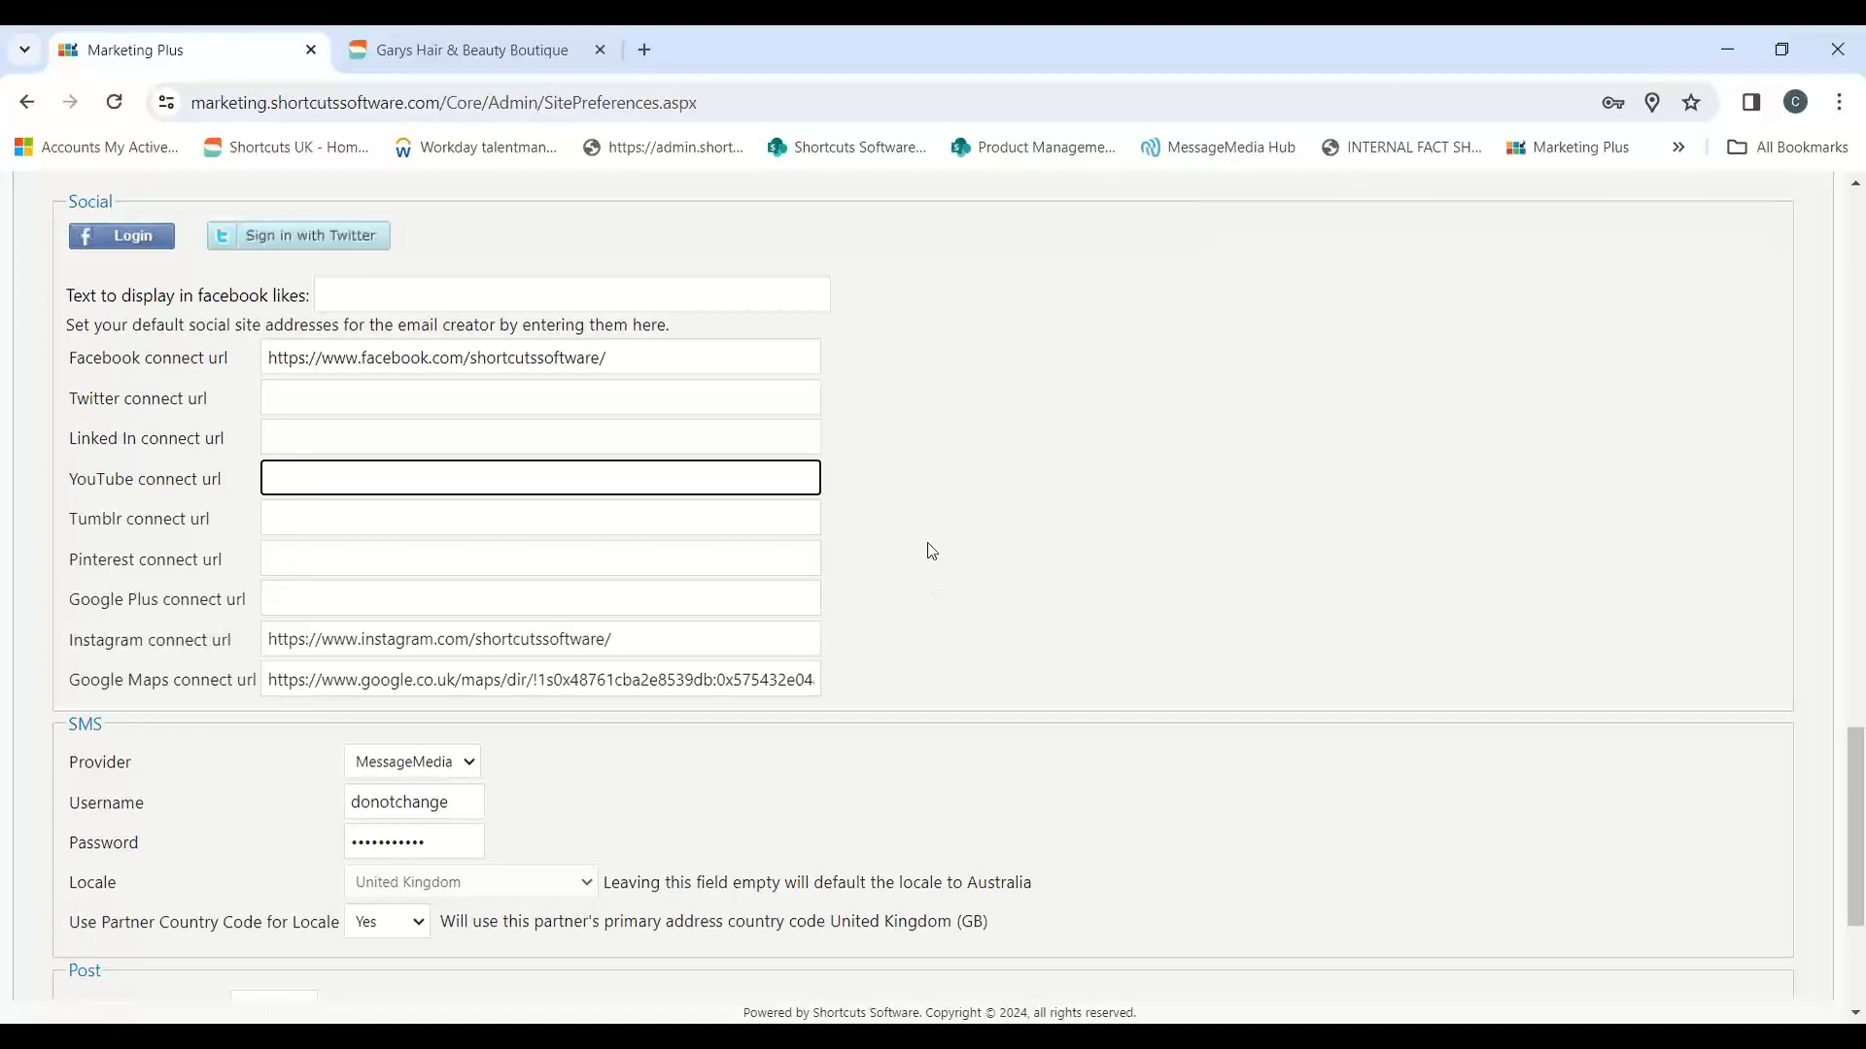
# Step: Check the Twitter and LinkedIn connect URL fields and the SMS and Post settings below them
pyautogui.click(539, 65)
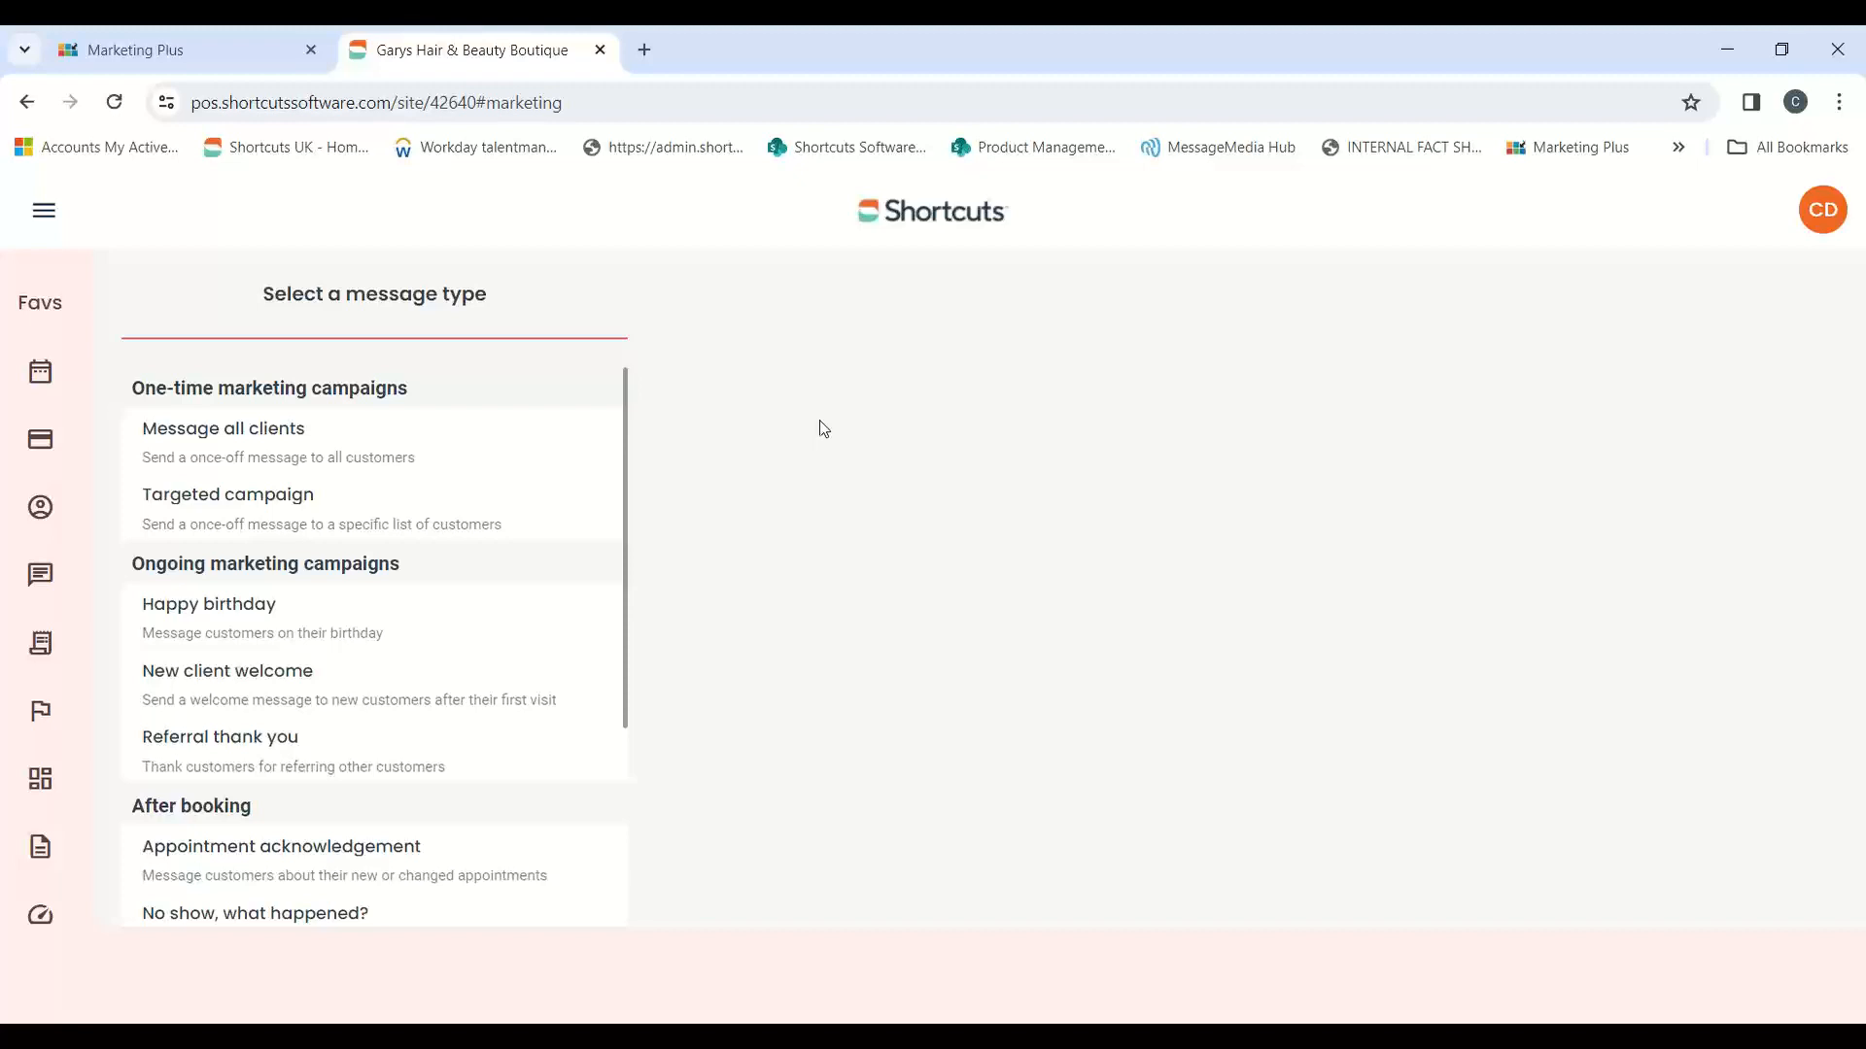
pyautogui.click(254, 62)
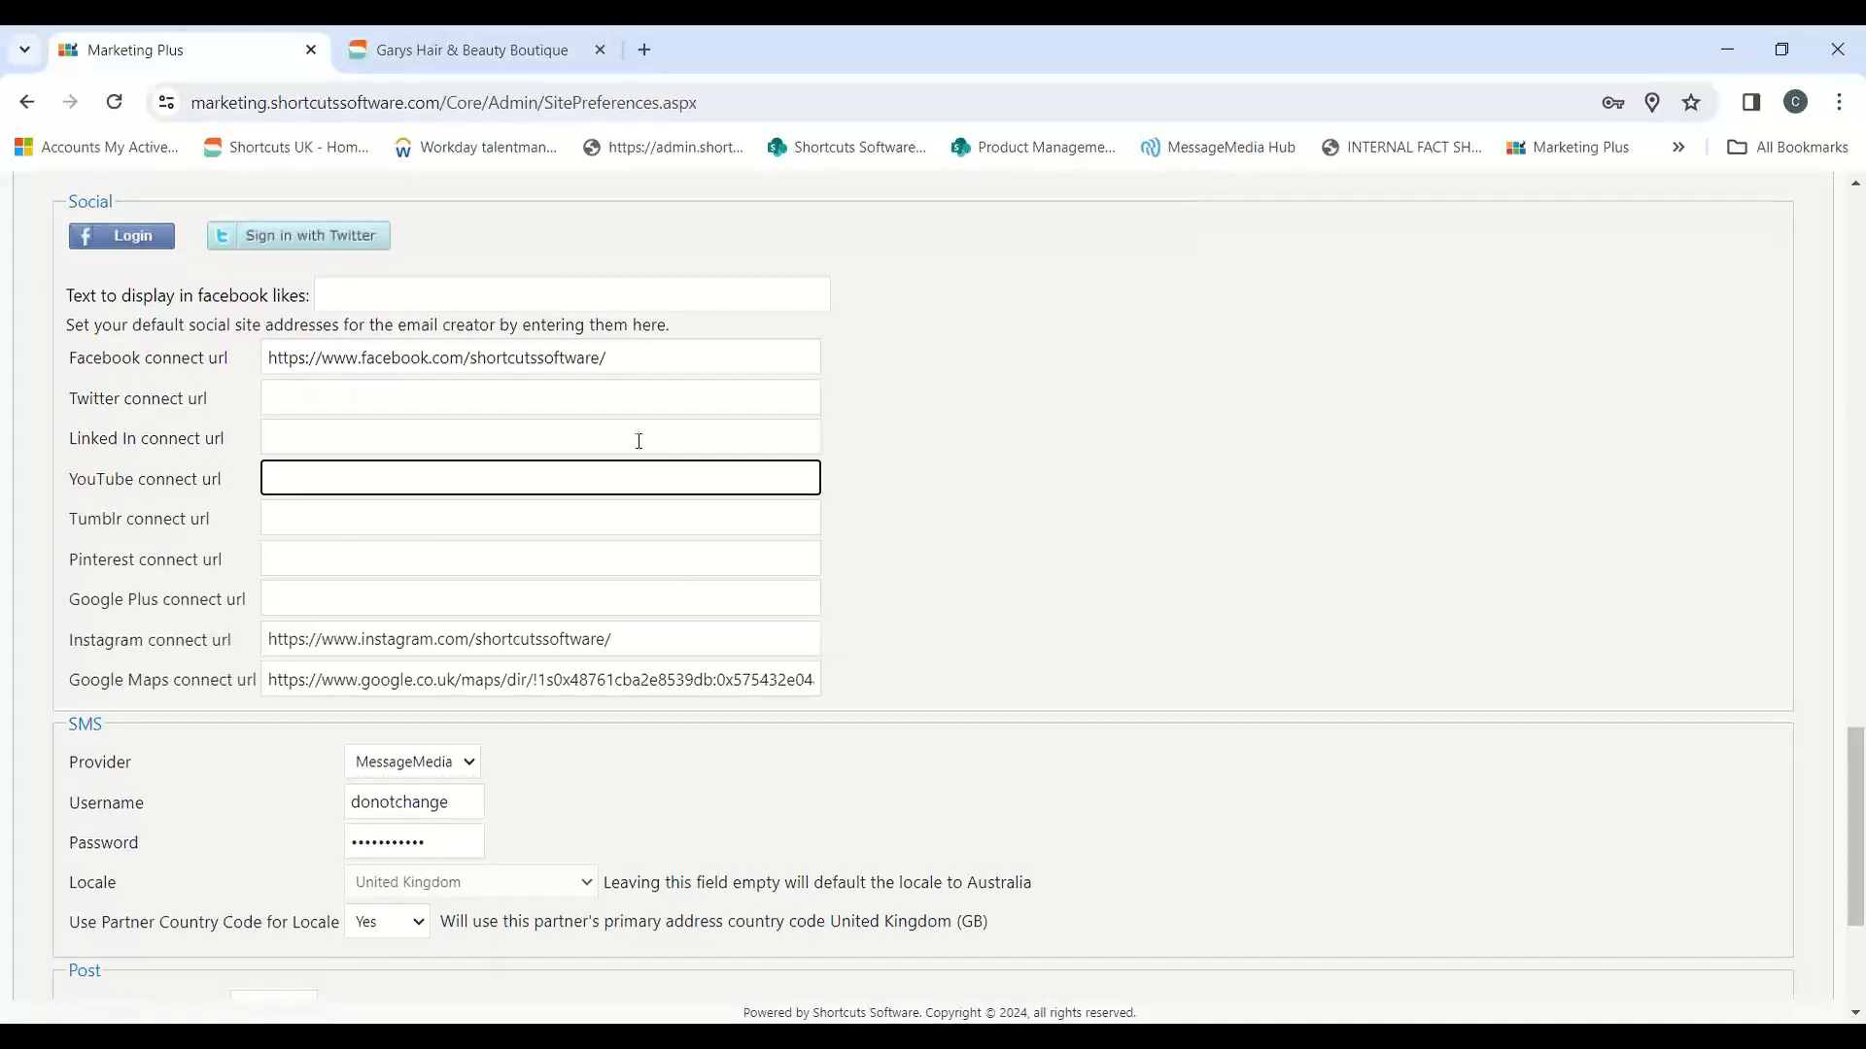
pyautogui.click(337, 389)
pyautogui.click(325, 437)
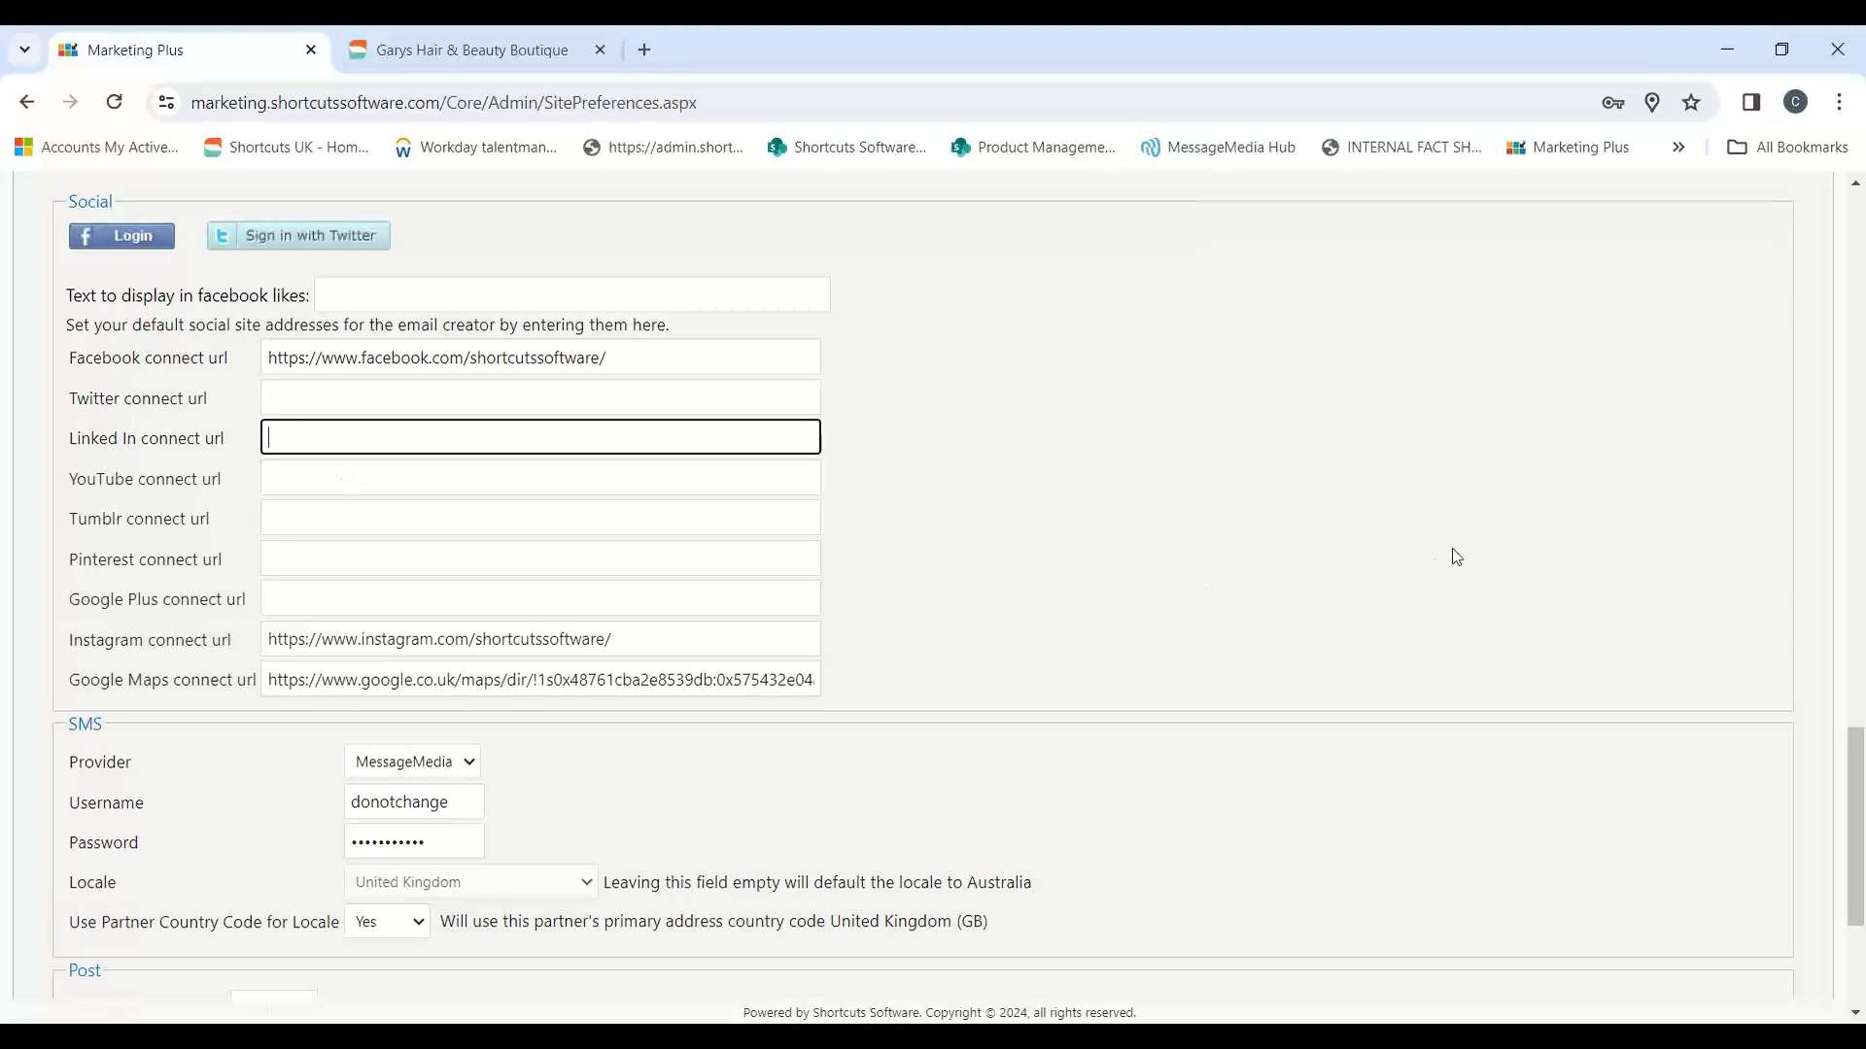
pyautogui.scroll(-3, 1455, 556)
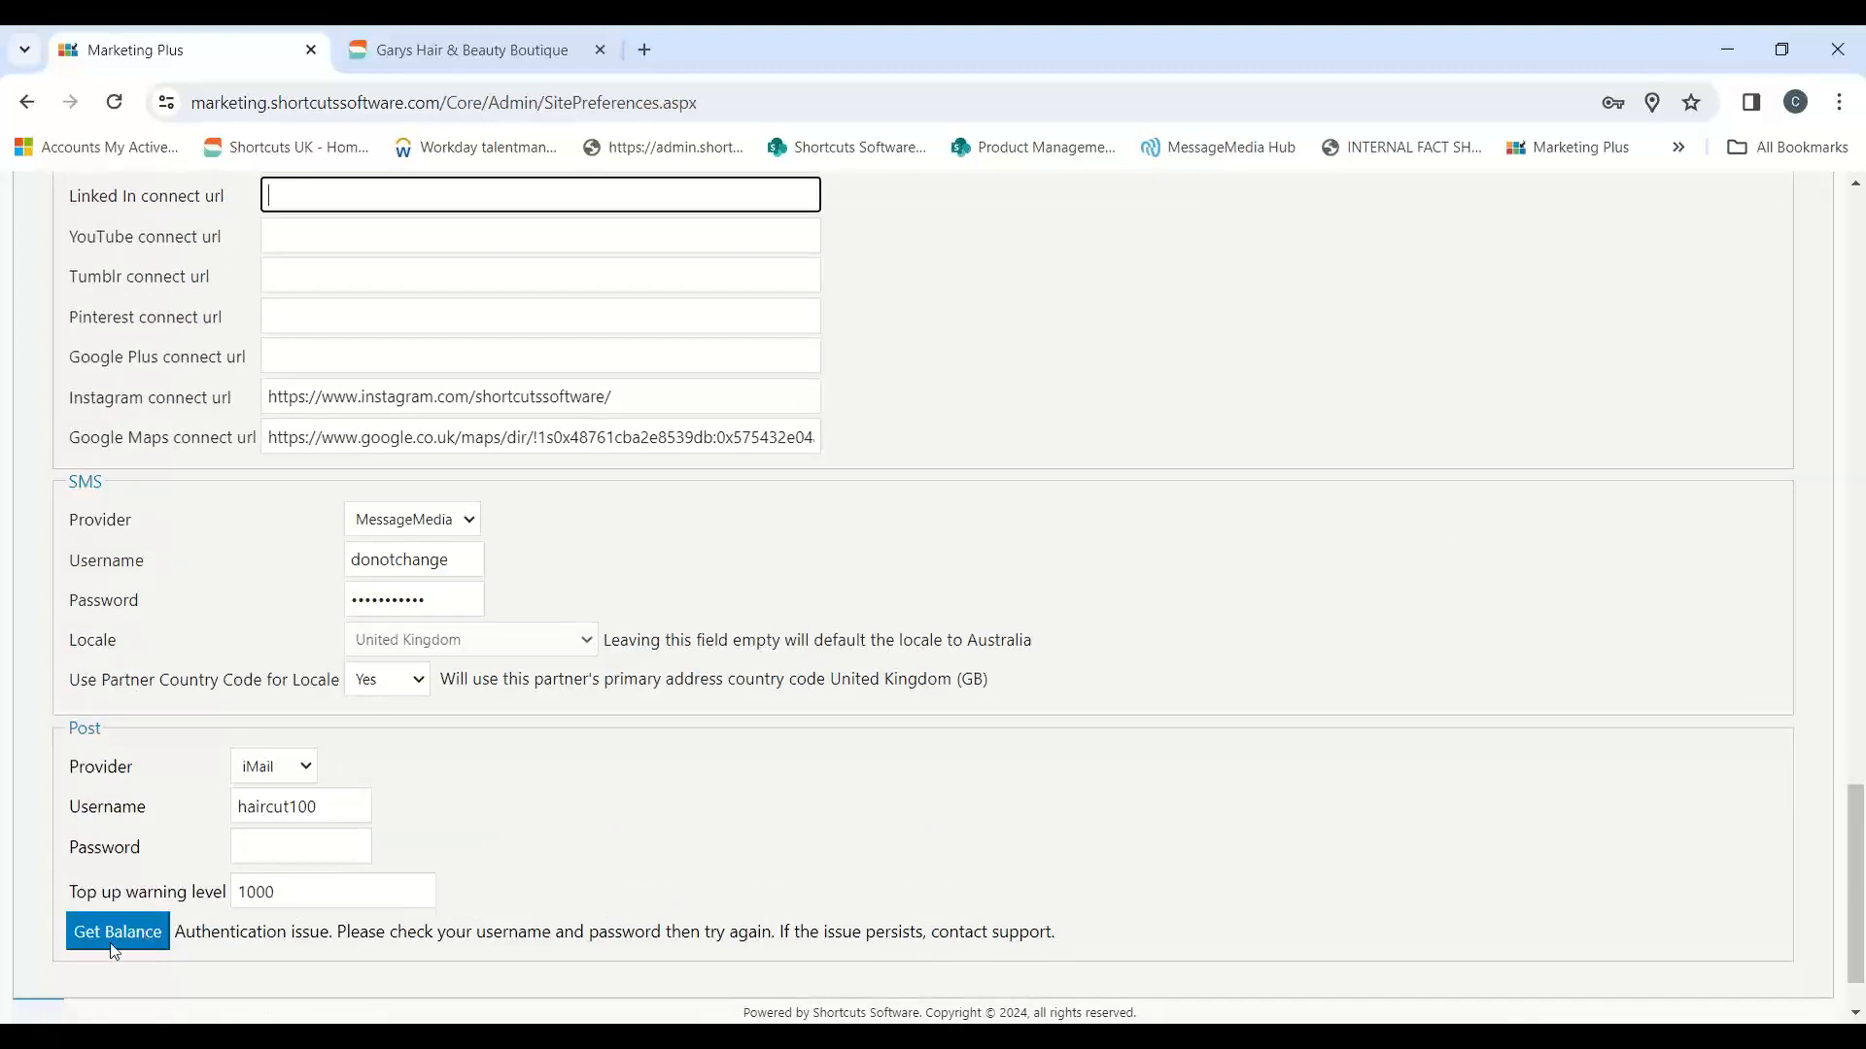
# Step: Save the campaign settings in the site preferences and open the promotion codes list from the admin area
pyautogui.scroll(-1, 115, 949)
pyautogui.click(53, 944)
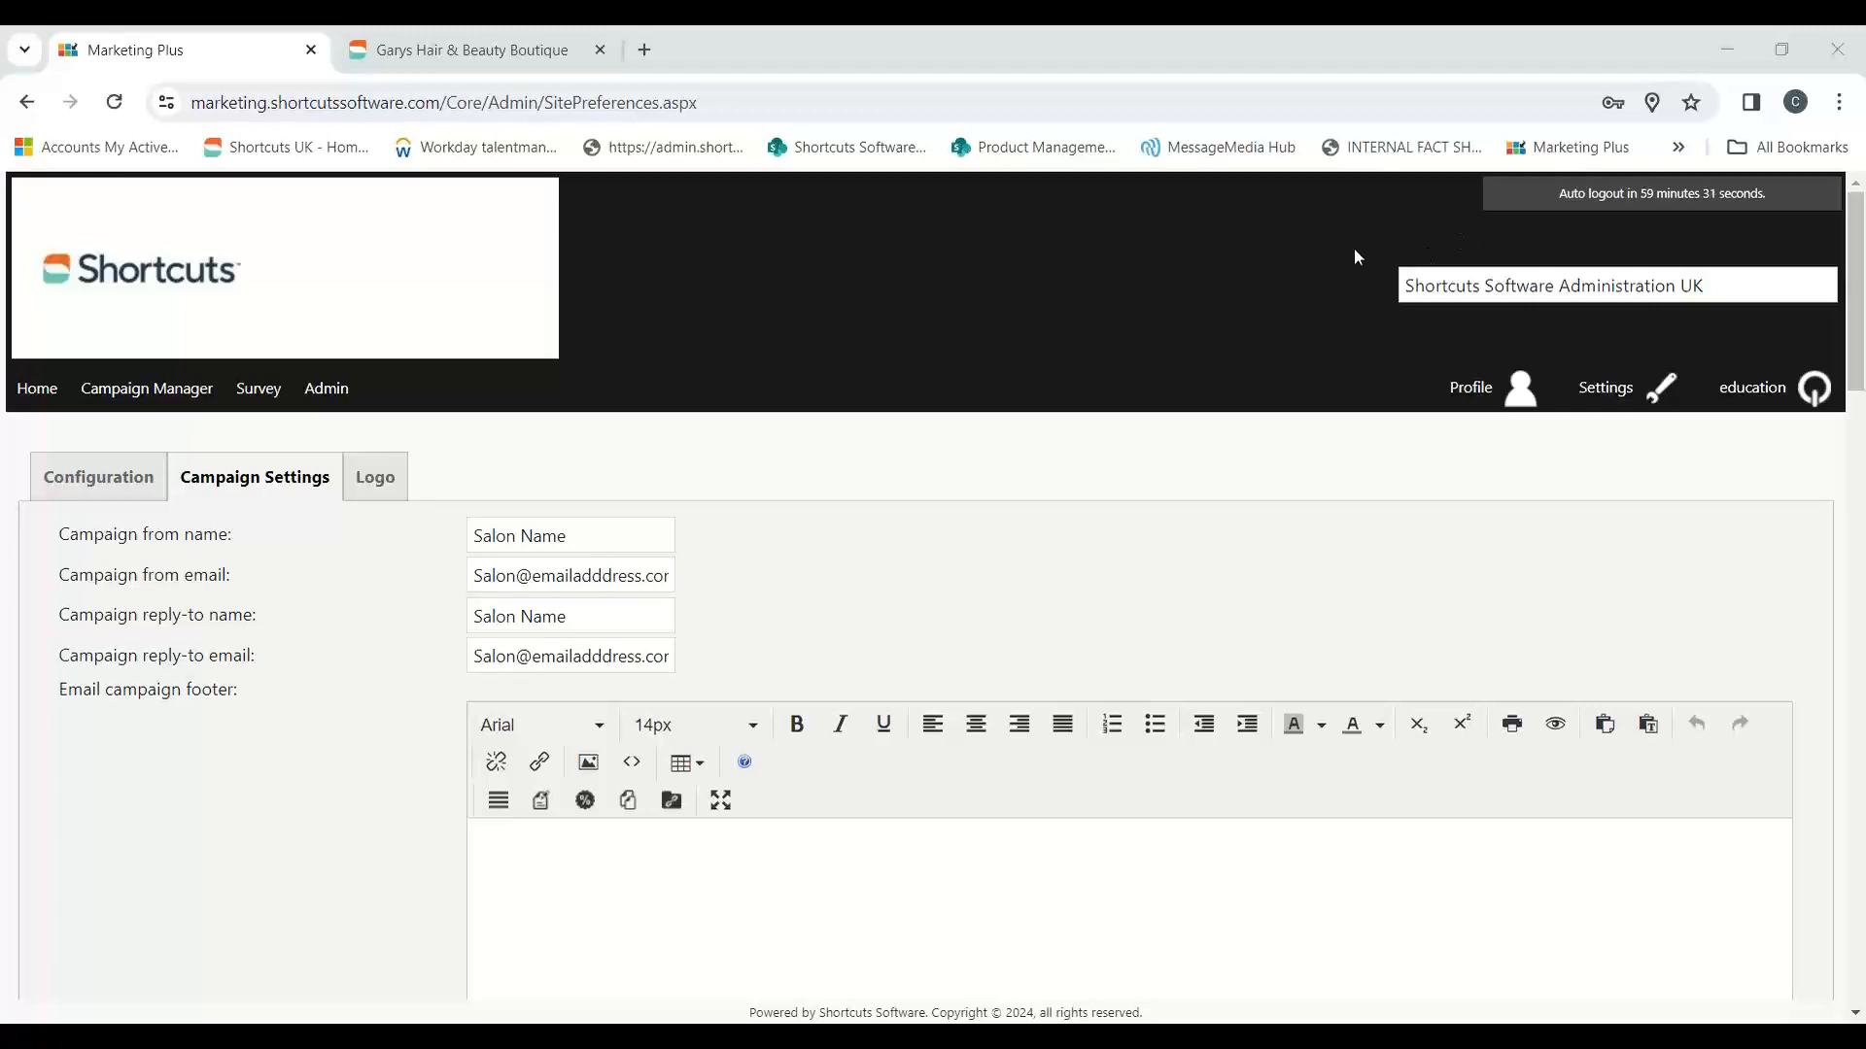
pyautogui.click(335, 396)
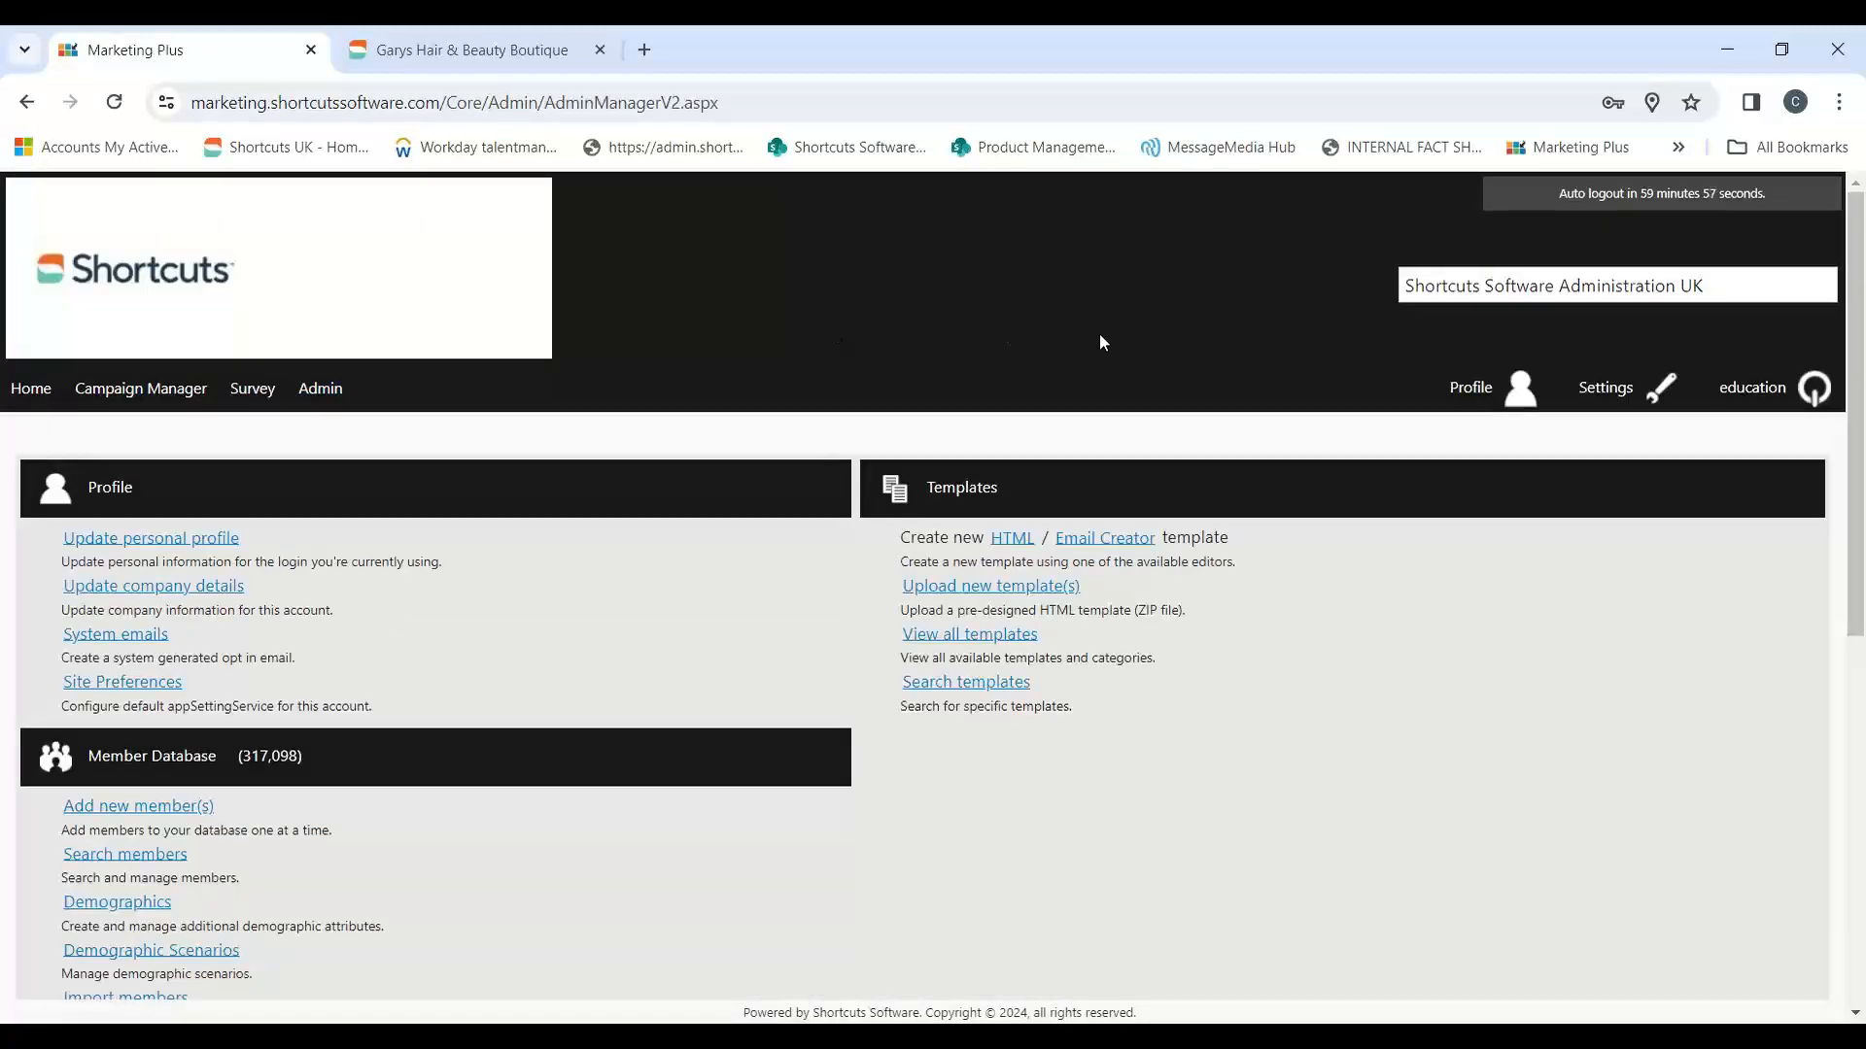
pyautogui.scroll(-2, 1099, 340)
pyautogui.scroll(-5, 1100, 342)
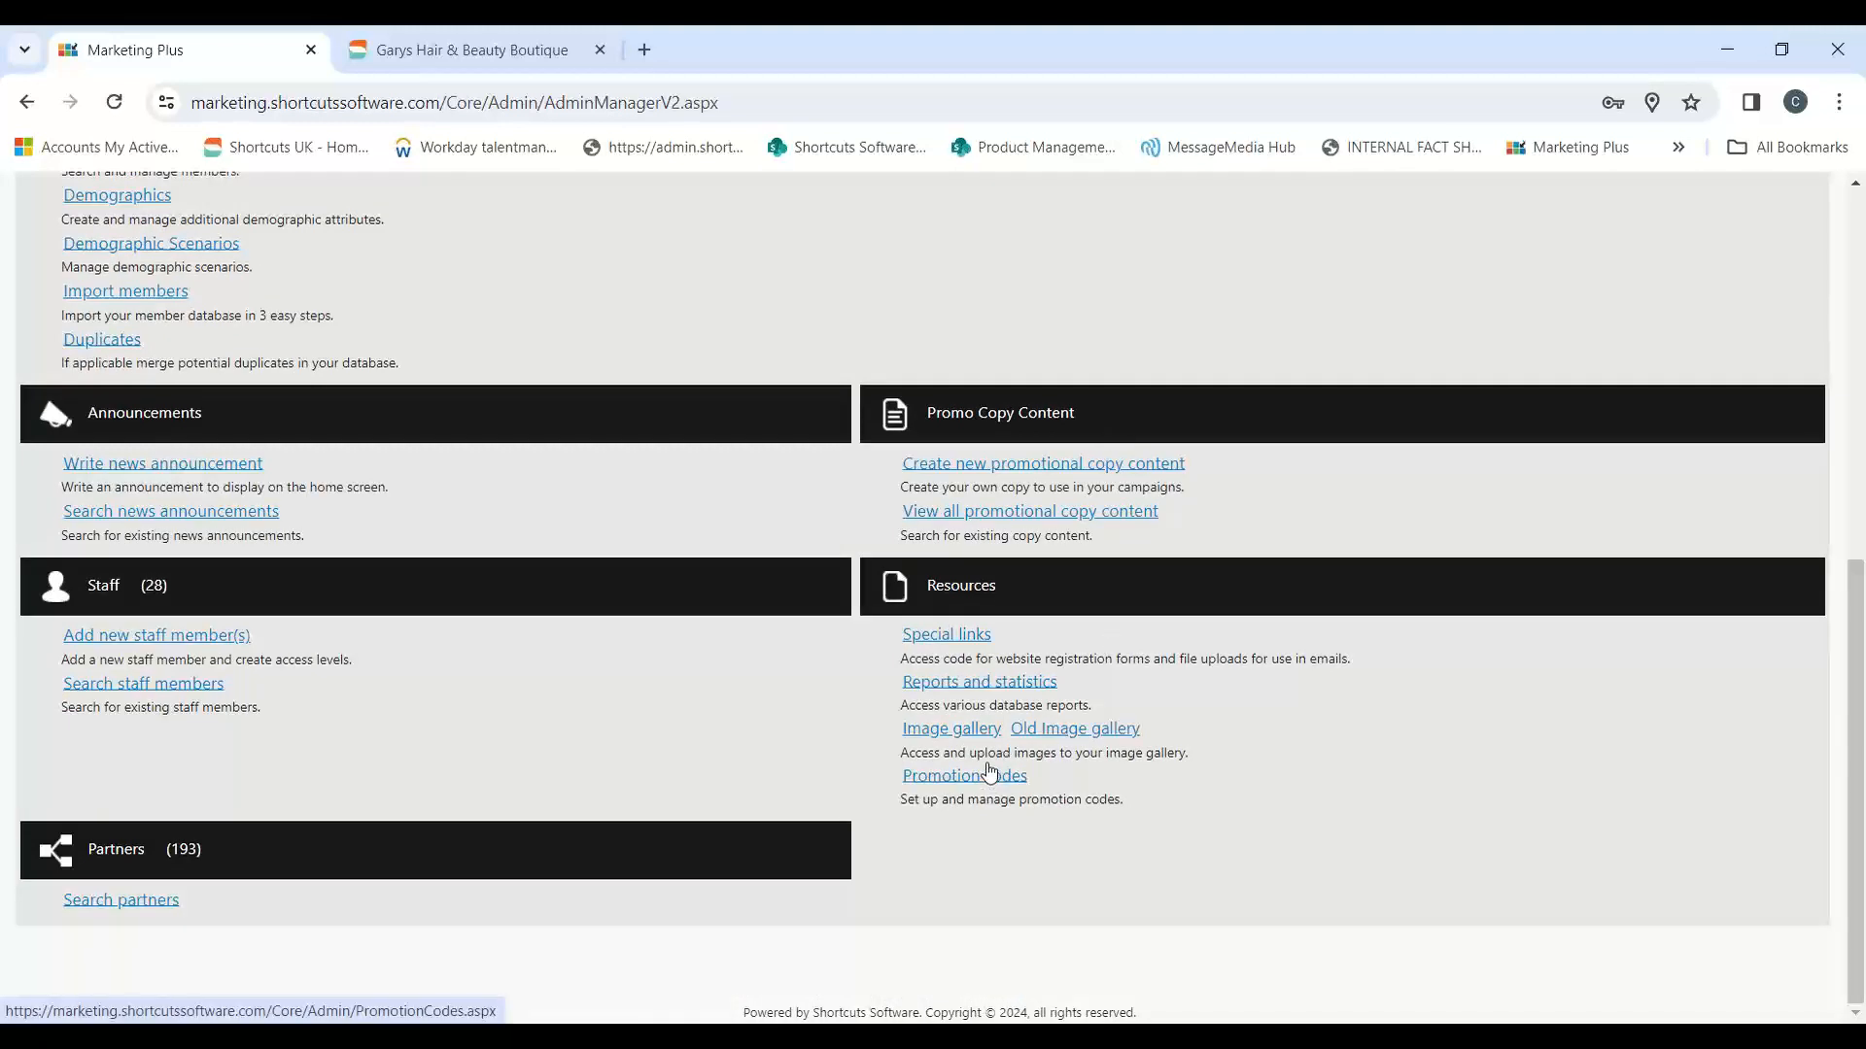
pyautogui.click(960, 781)
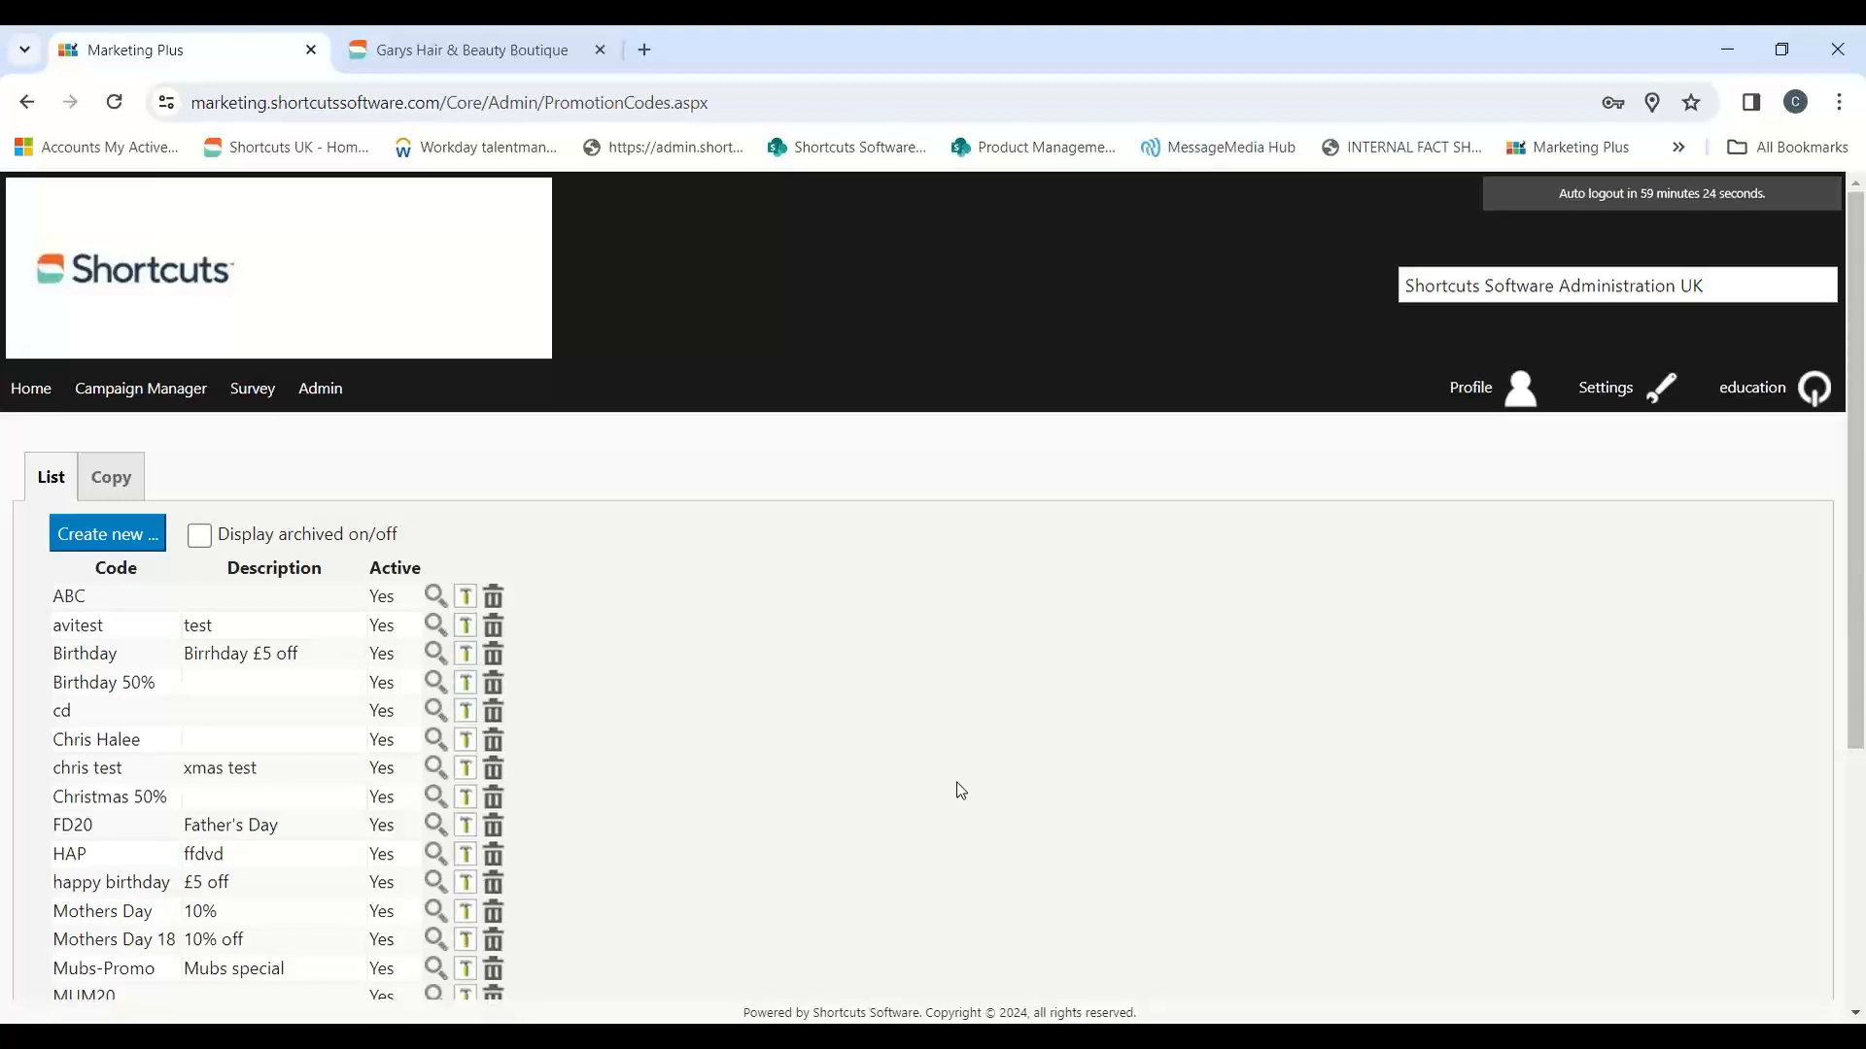
# Step: Create a new promotion code and enter CDVAL14 as its code
pyautogui.click(115, 531)
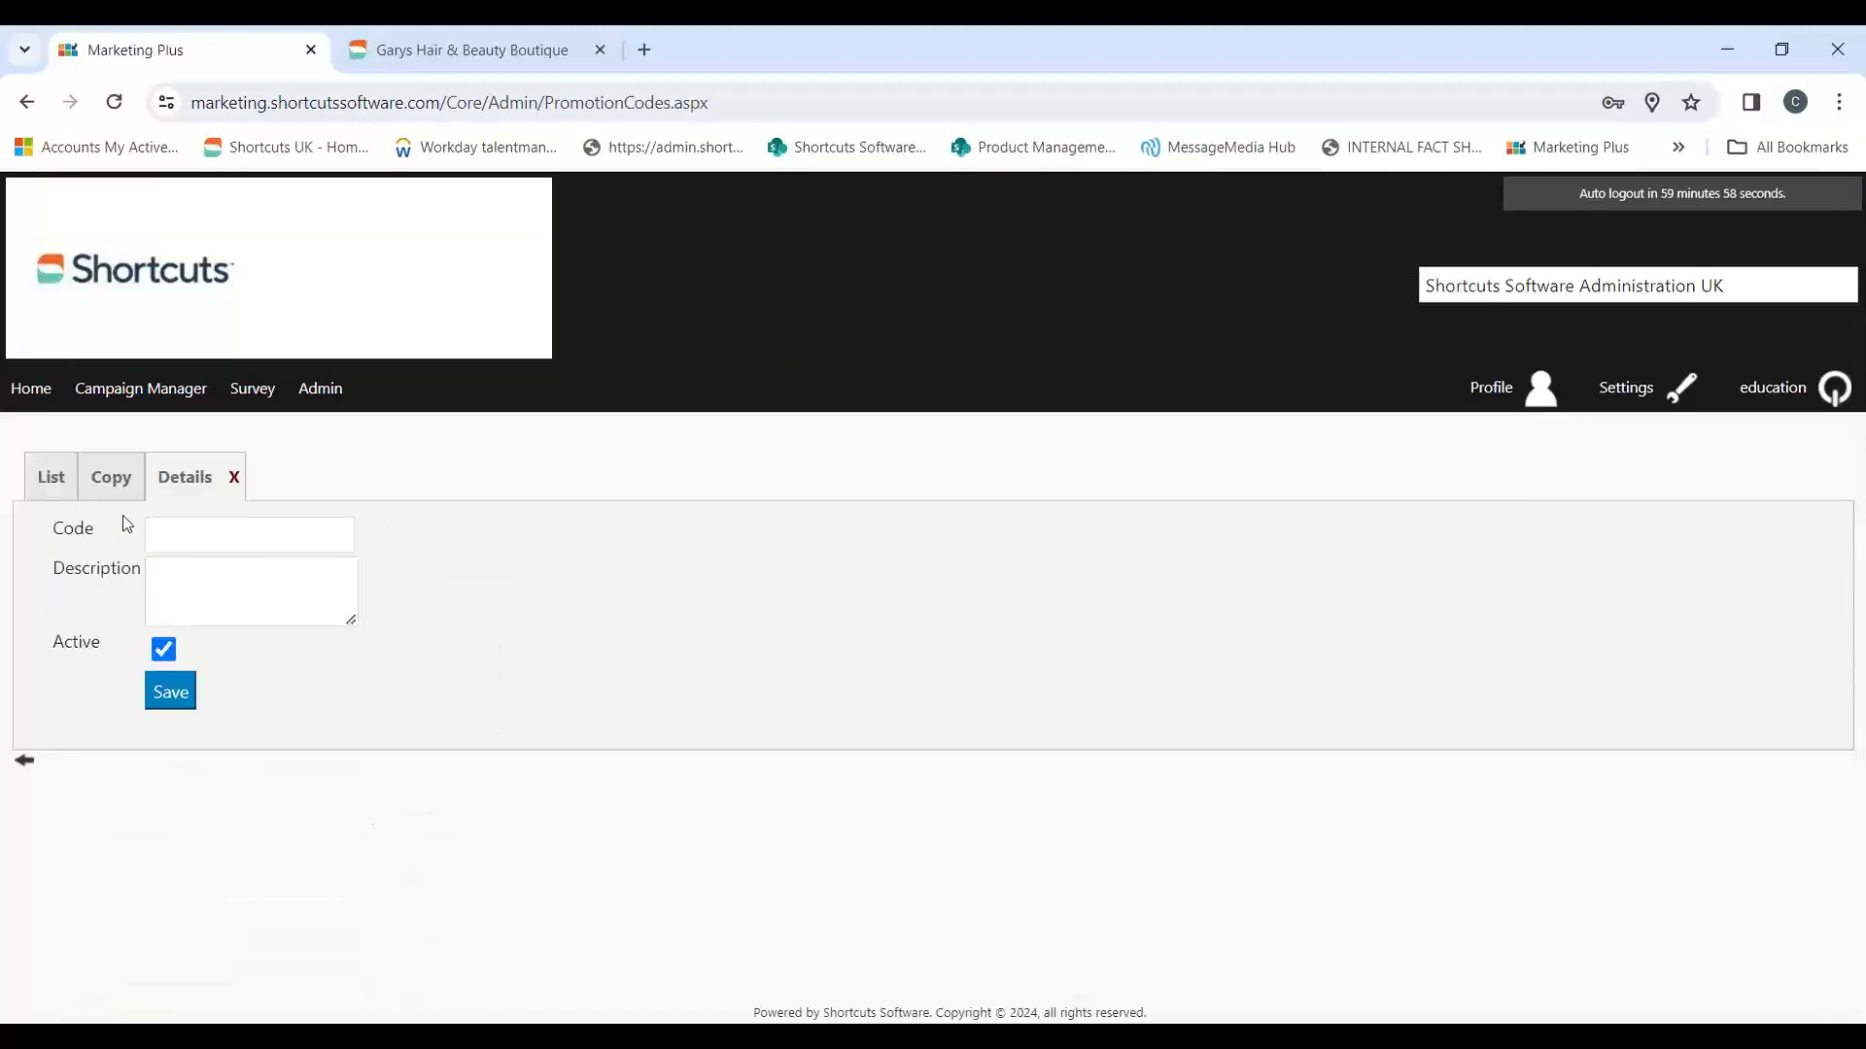
pyautogui.click(202, 536)
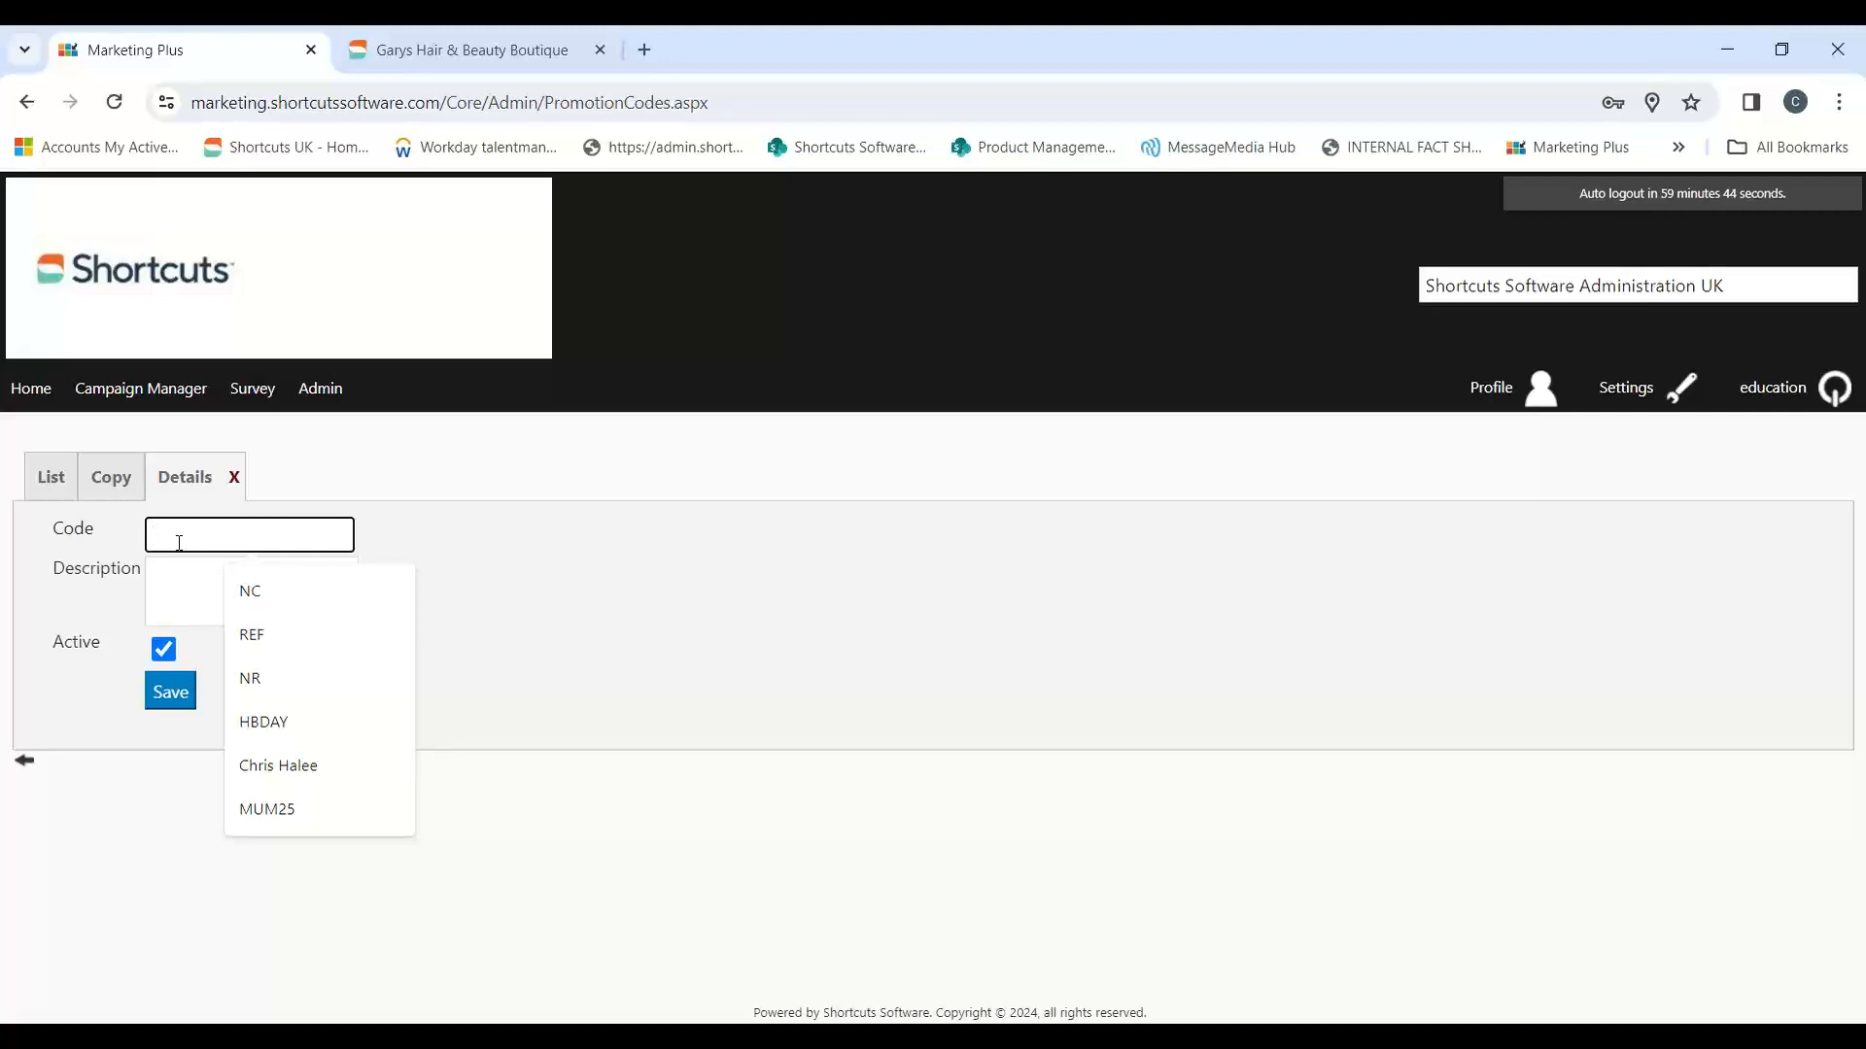
pyautogui.write('CDV')
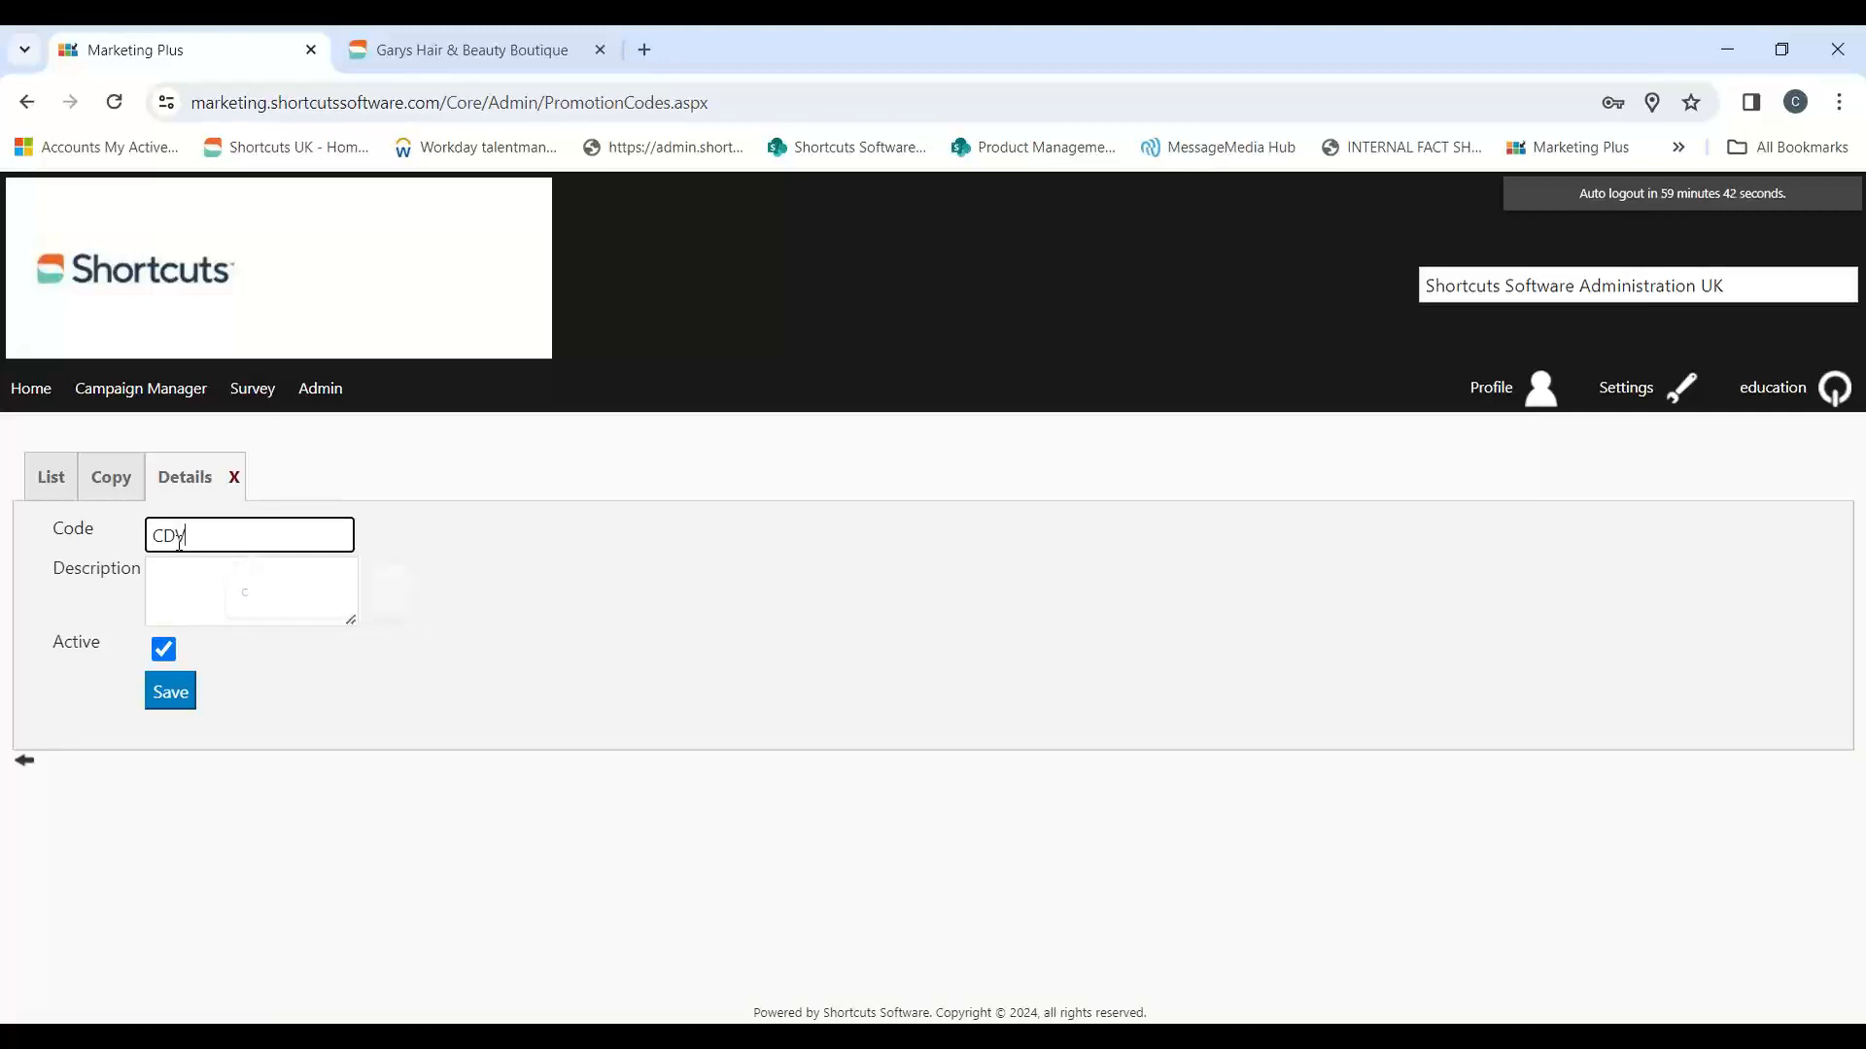
pyautogui.write('AL14')
# Step: Describe the promotion code as "Valentine's Discount" preceded by the owner's first name in the possessive, keep it active and save it
pyautogui.click(191, 587)
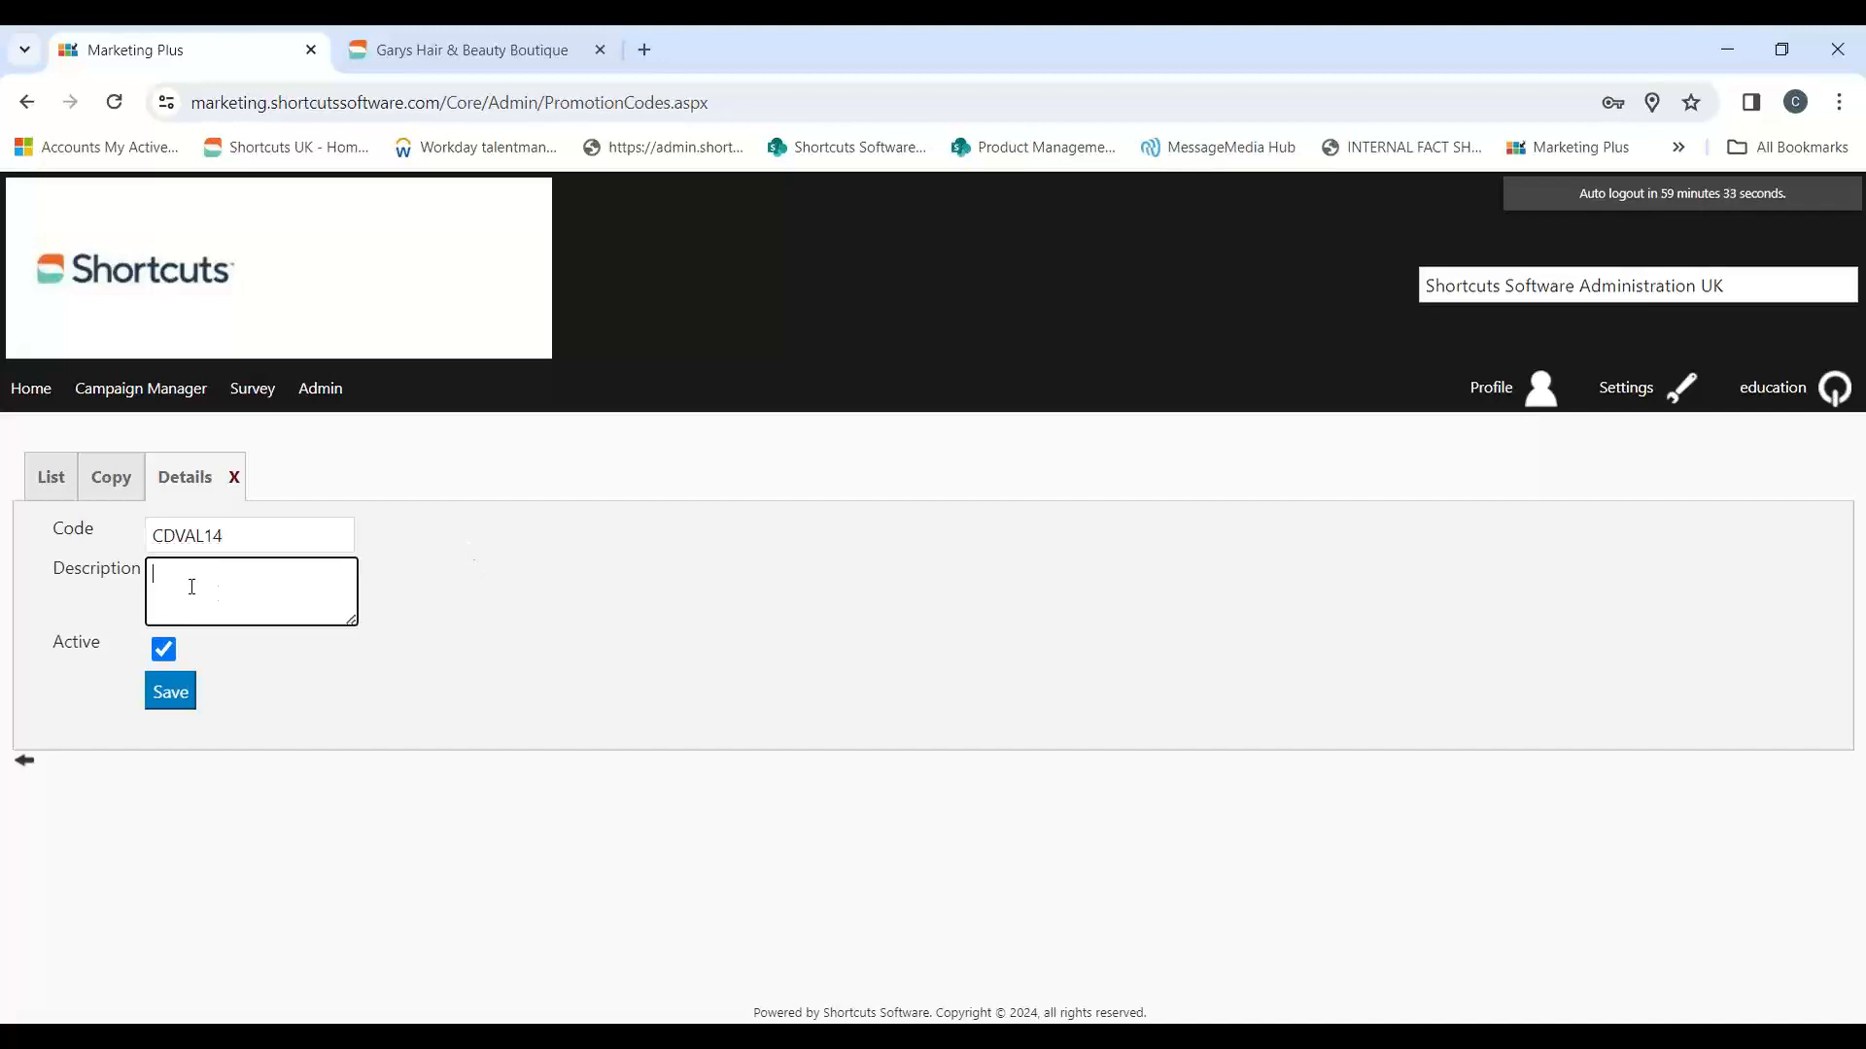
pyautogui.write("Chris' Valrntin")
pyautogui.press('BackSpace')
pyautogui.press('BackSpace')
pyautogui.press('BackSpace')
pyautogui.press('BackSpace')
pyautogui.press('BackSpace')
pyautogui.write('e')
pyautogui.write("ne's Discount")
pyautogui.click(163, 693)
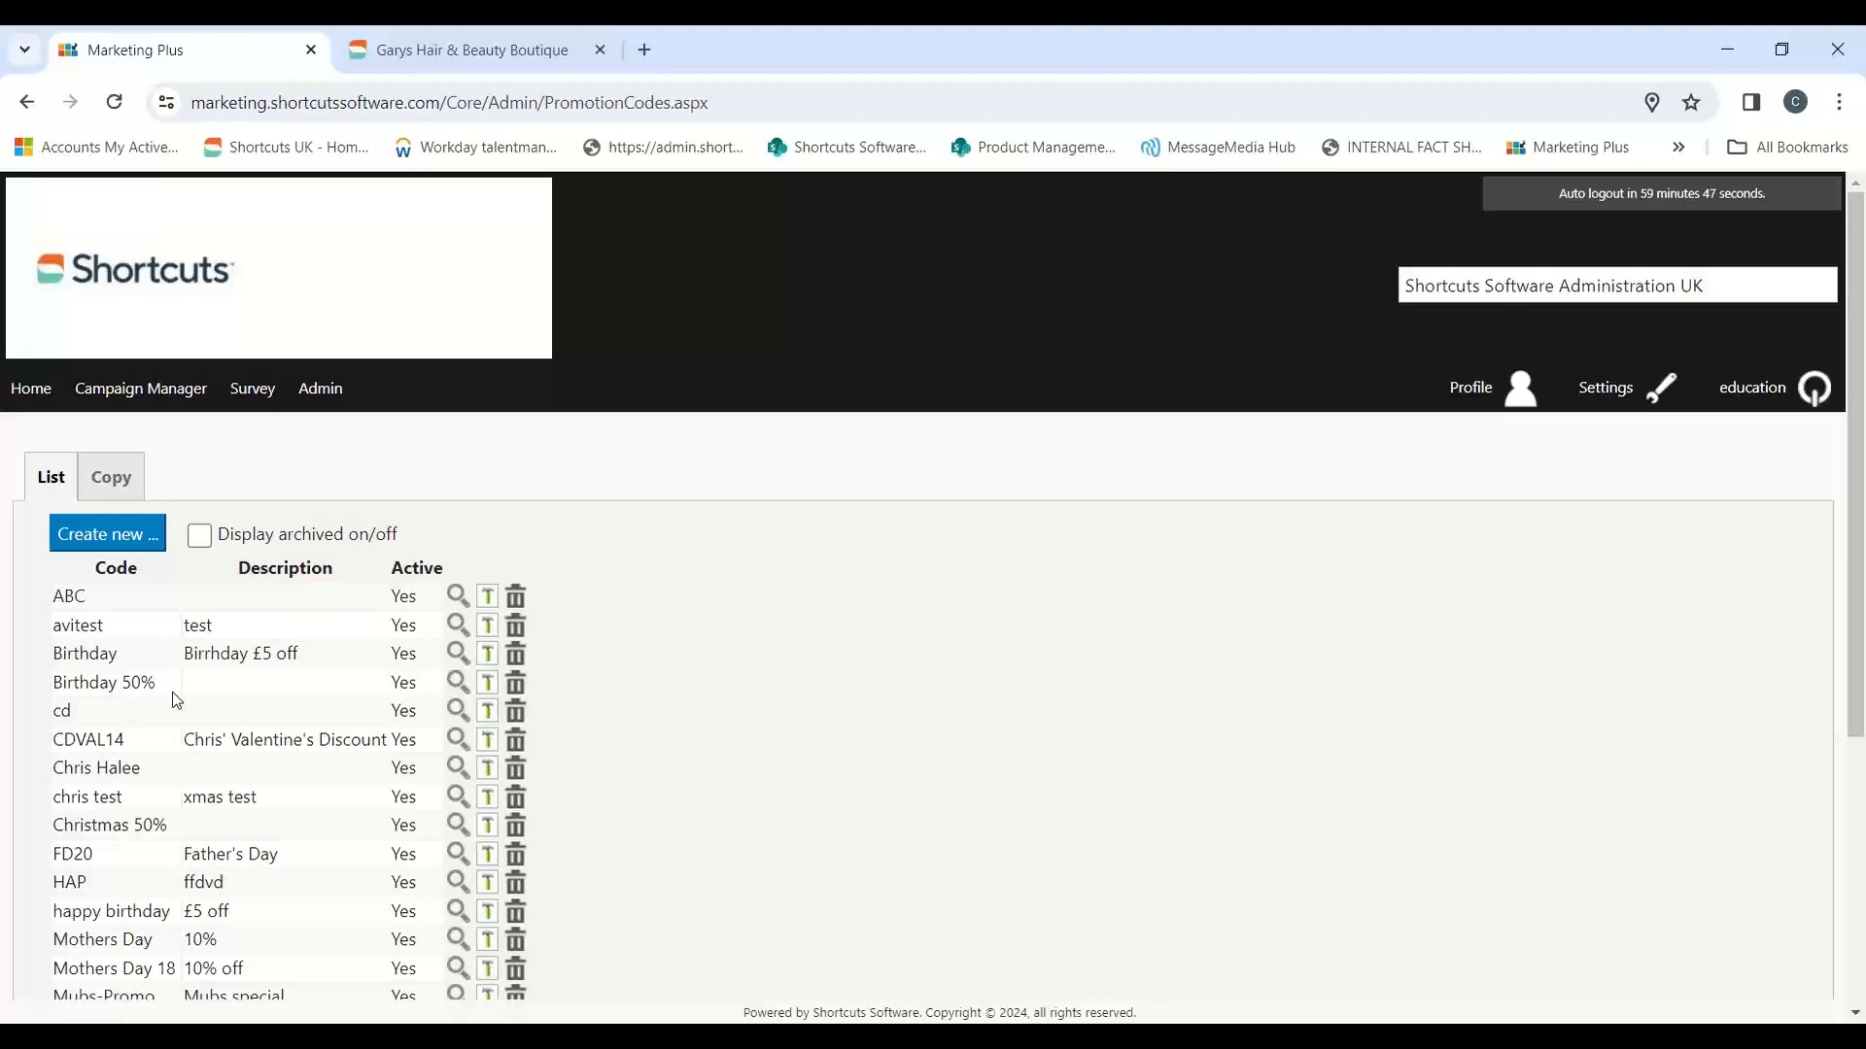
# Step: Return to the admin area and open the full list of available templates
pyautogui.click(323, 404)
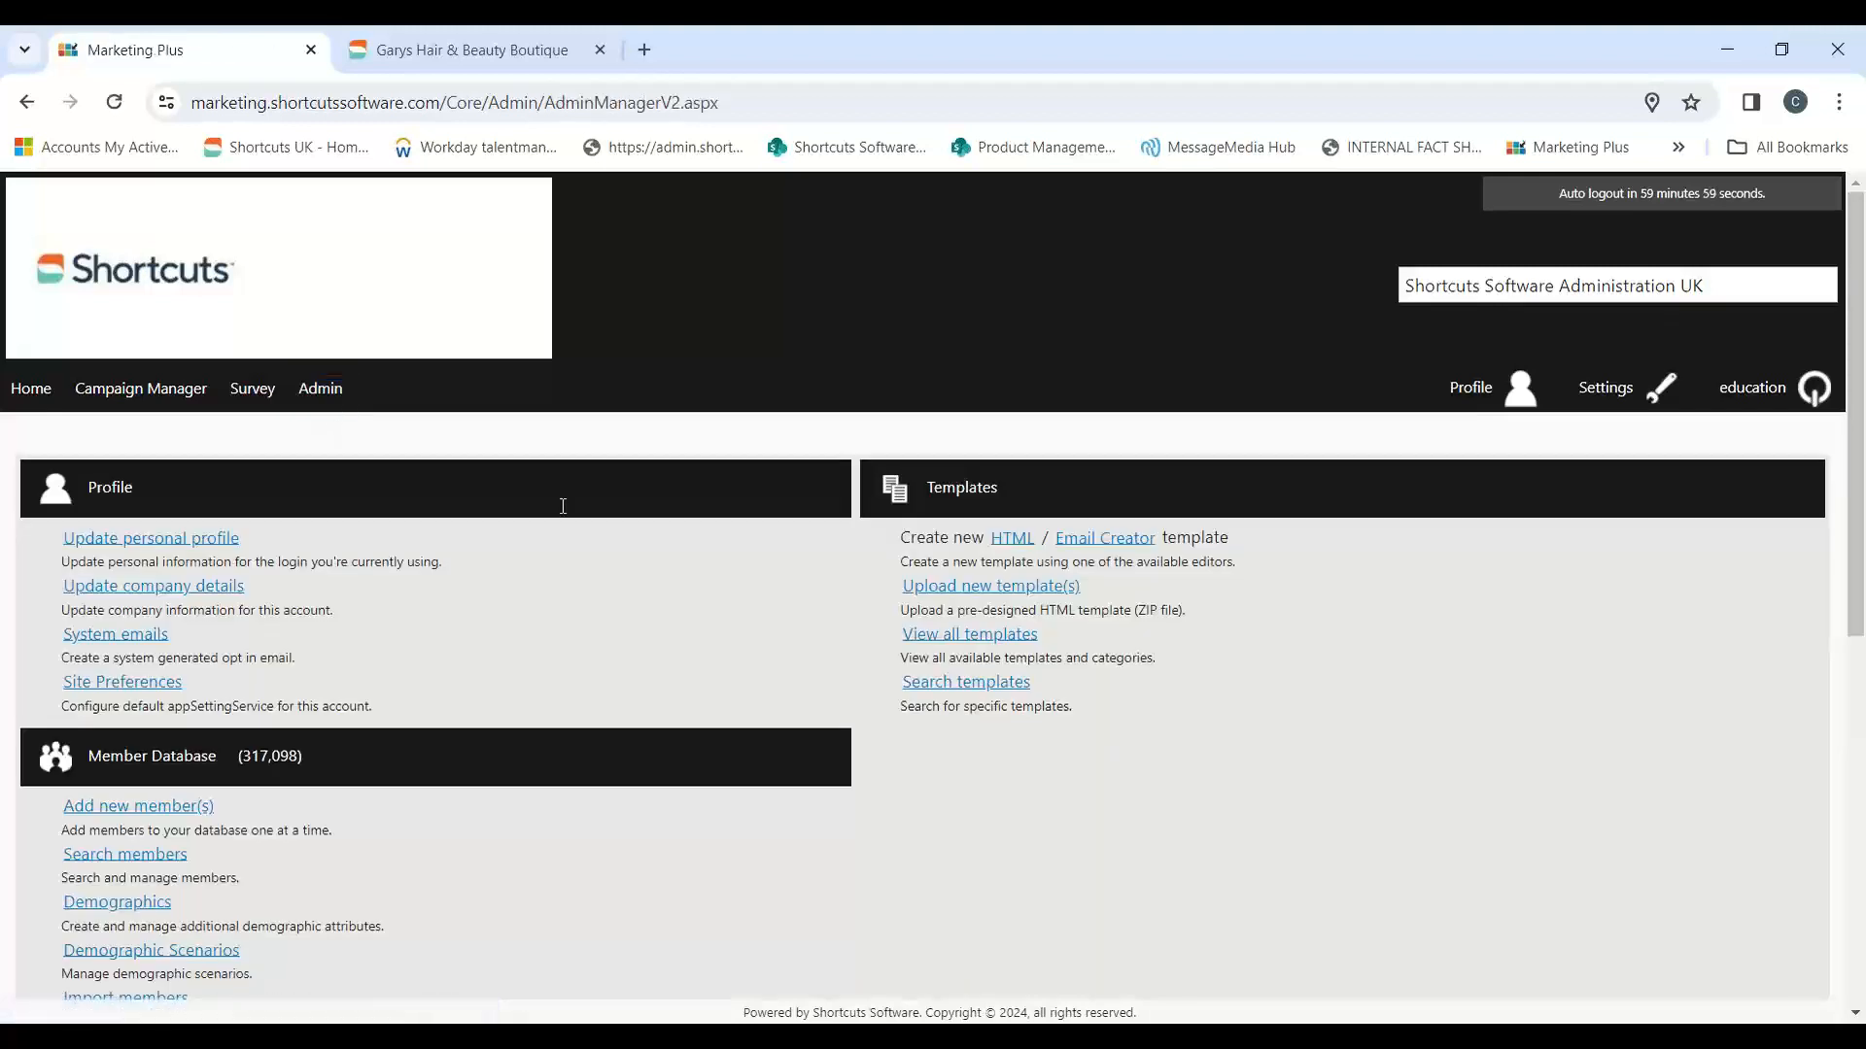
pyautogui.scroll(-7, 1021, 680)
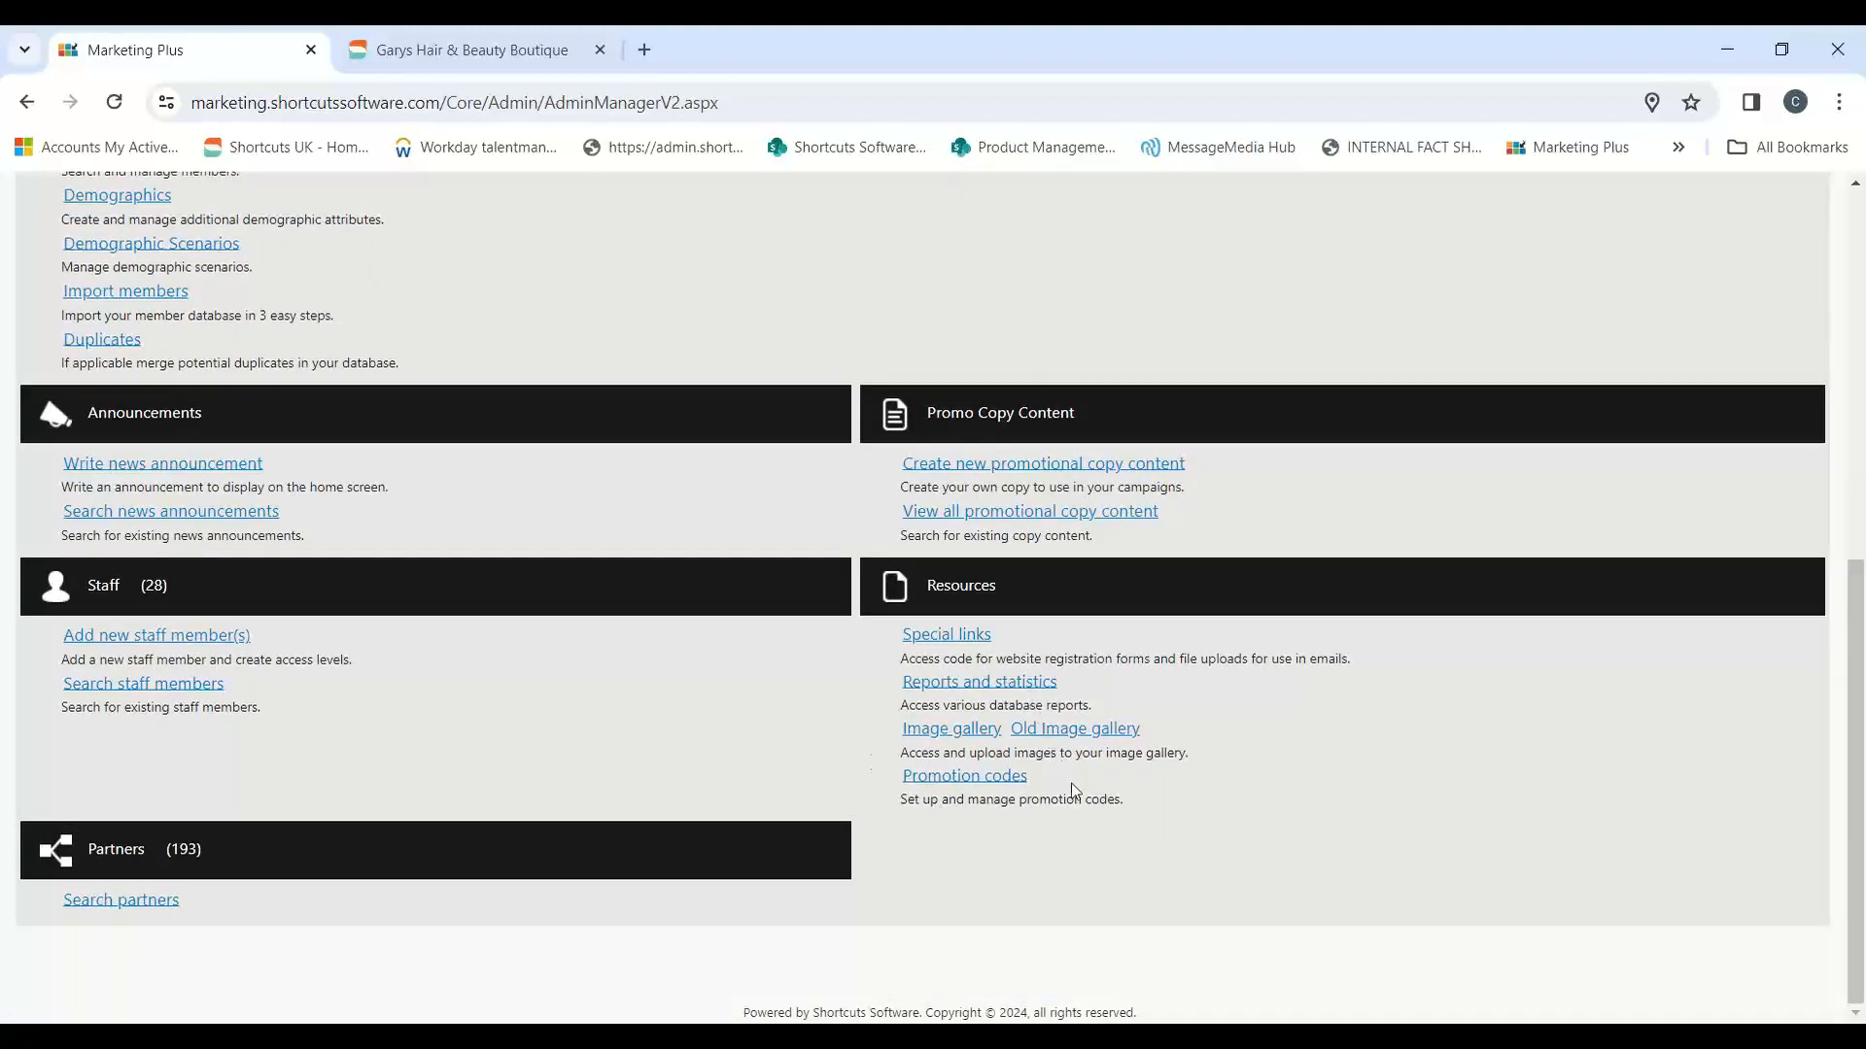
pyautogui.moveTo(1073, 785); pyautogui.dragTo(865, 777)
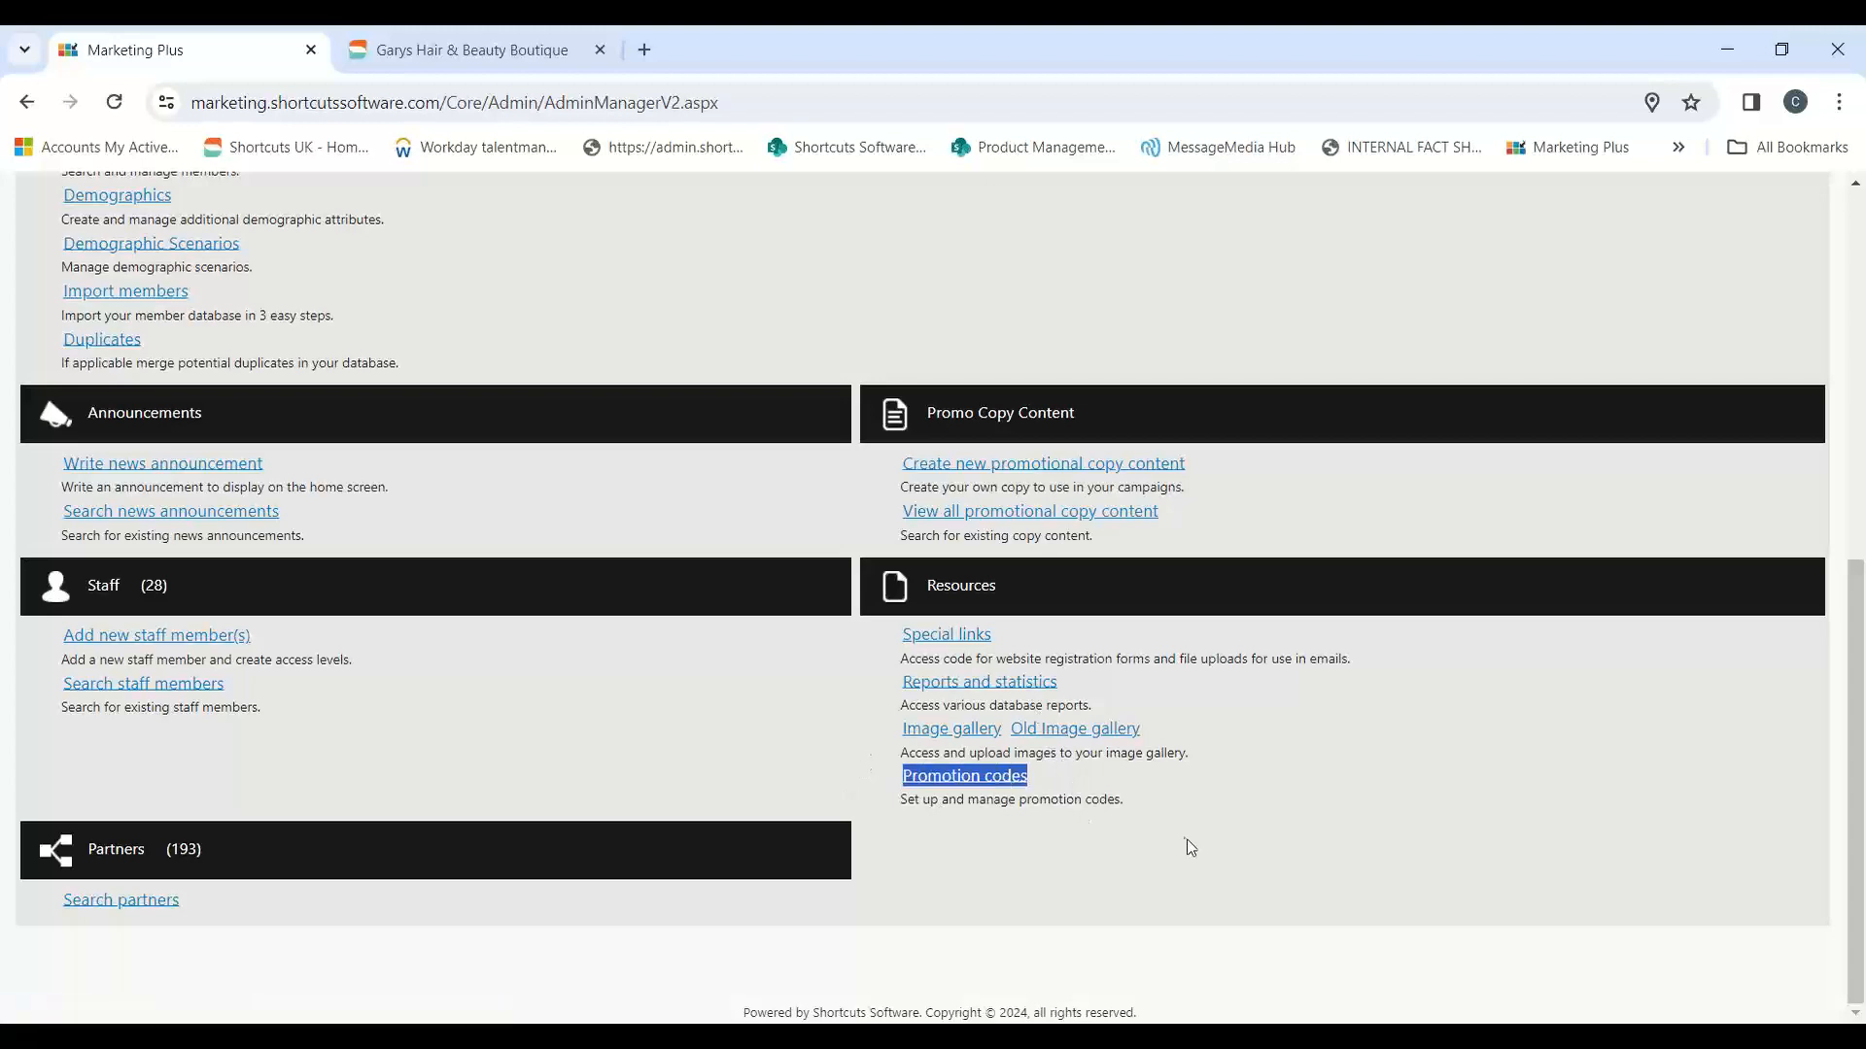
pyautogui.scroll(7, 1174, 847)
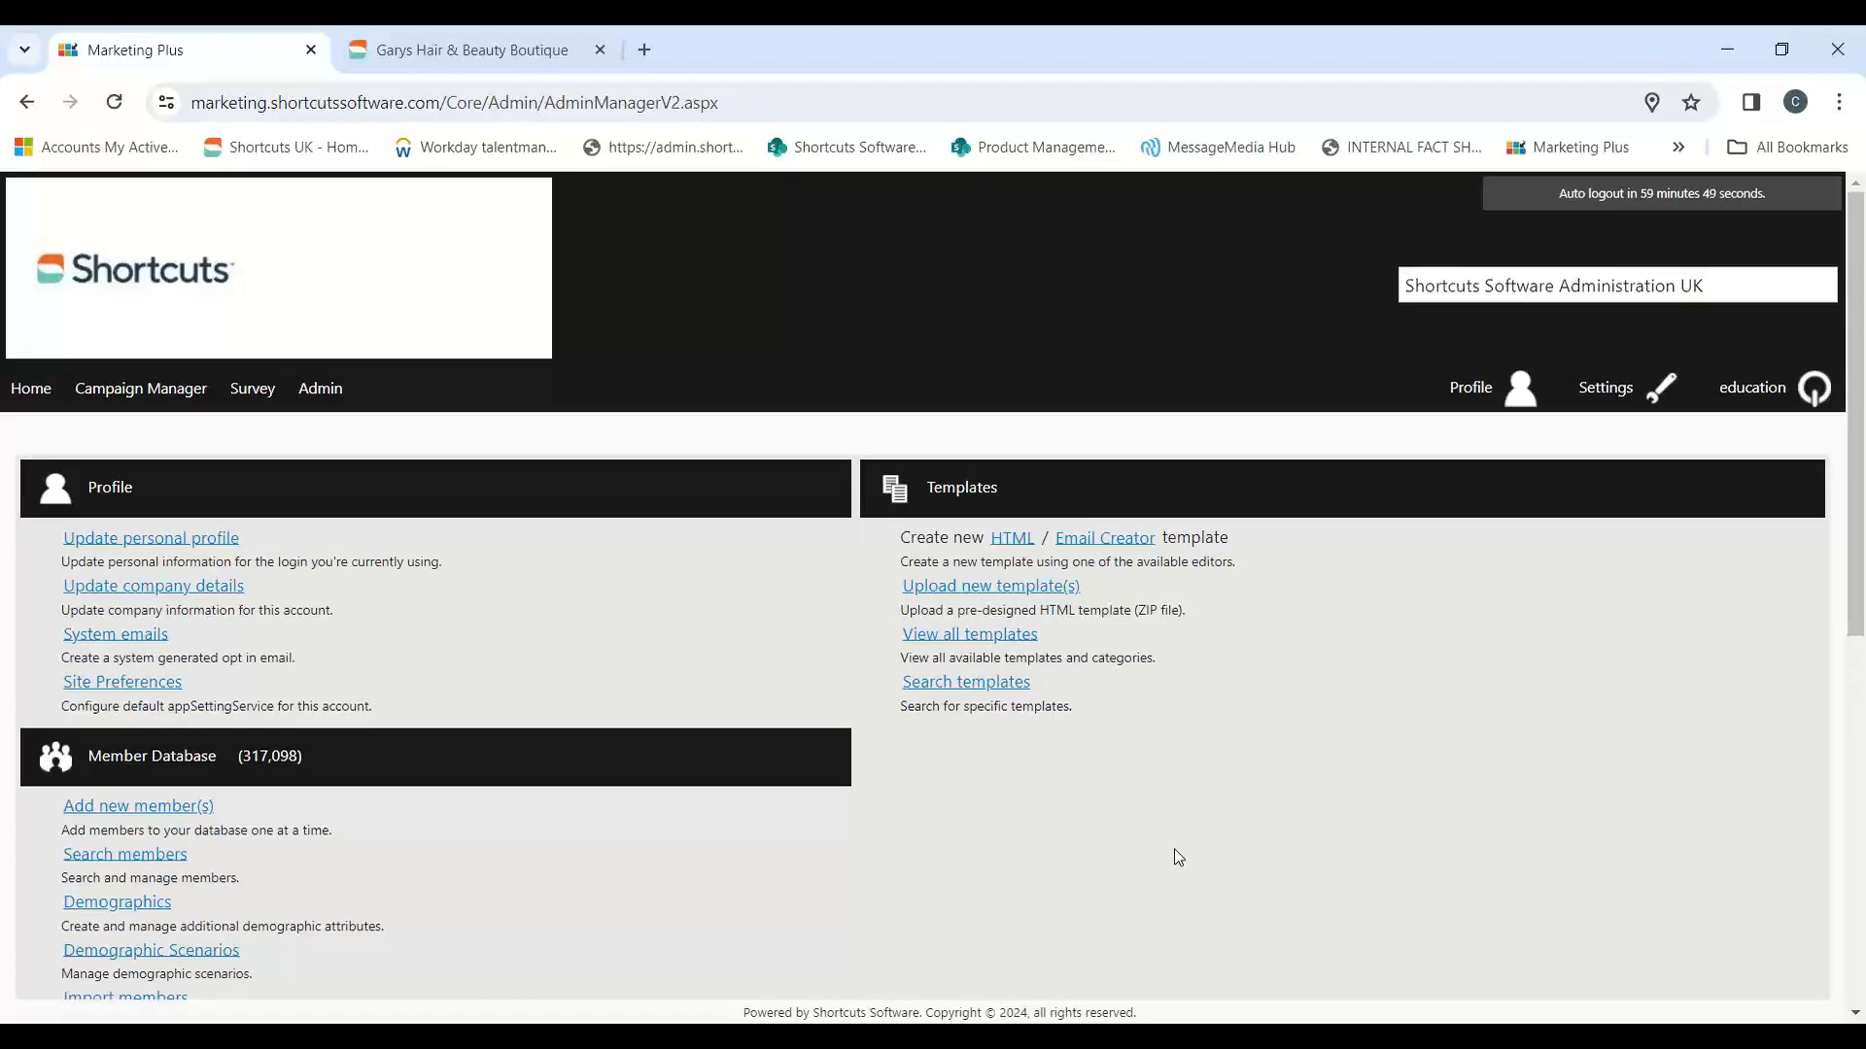
pyautogui.moveTo(1066, 654); pyautogui.dragTo(894, 661)
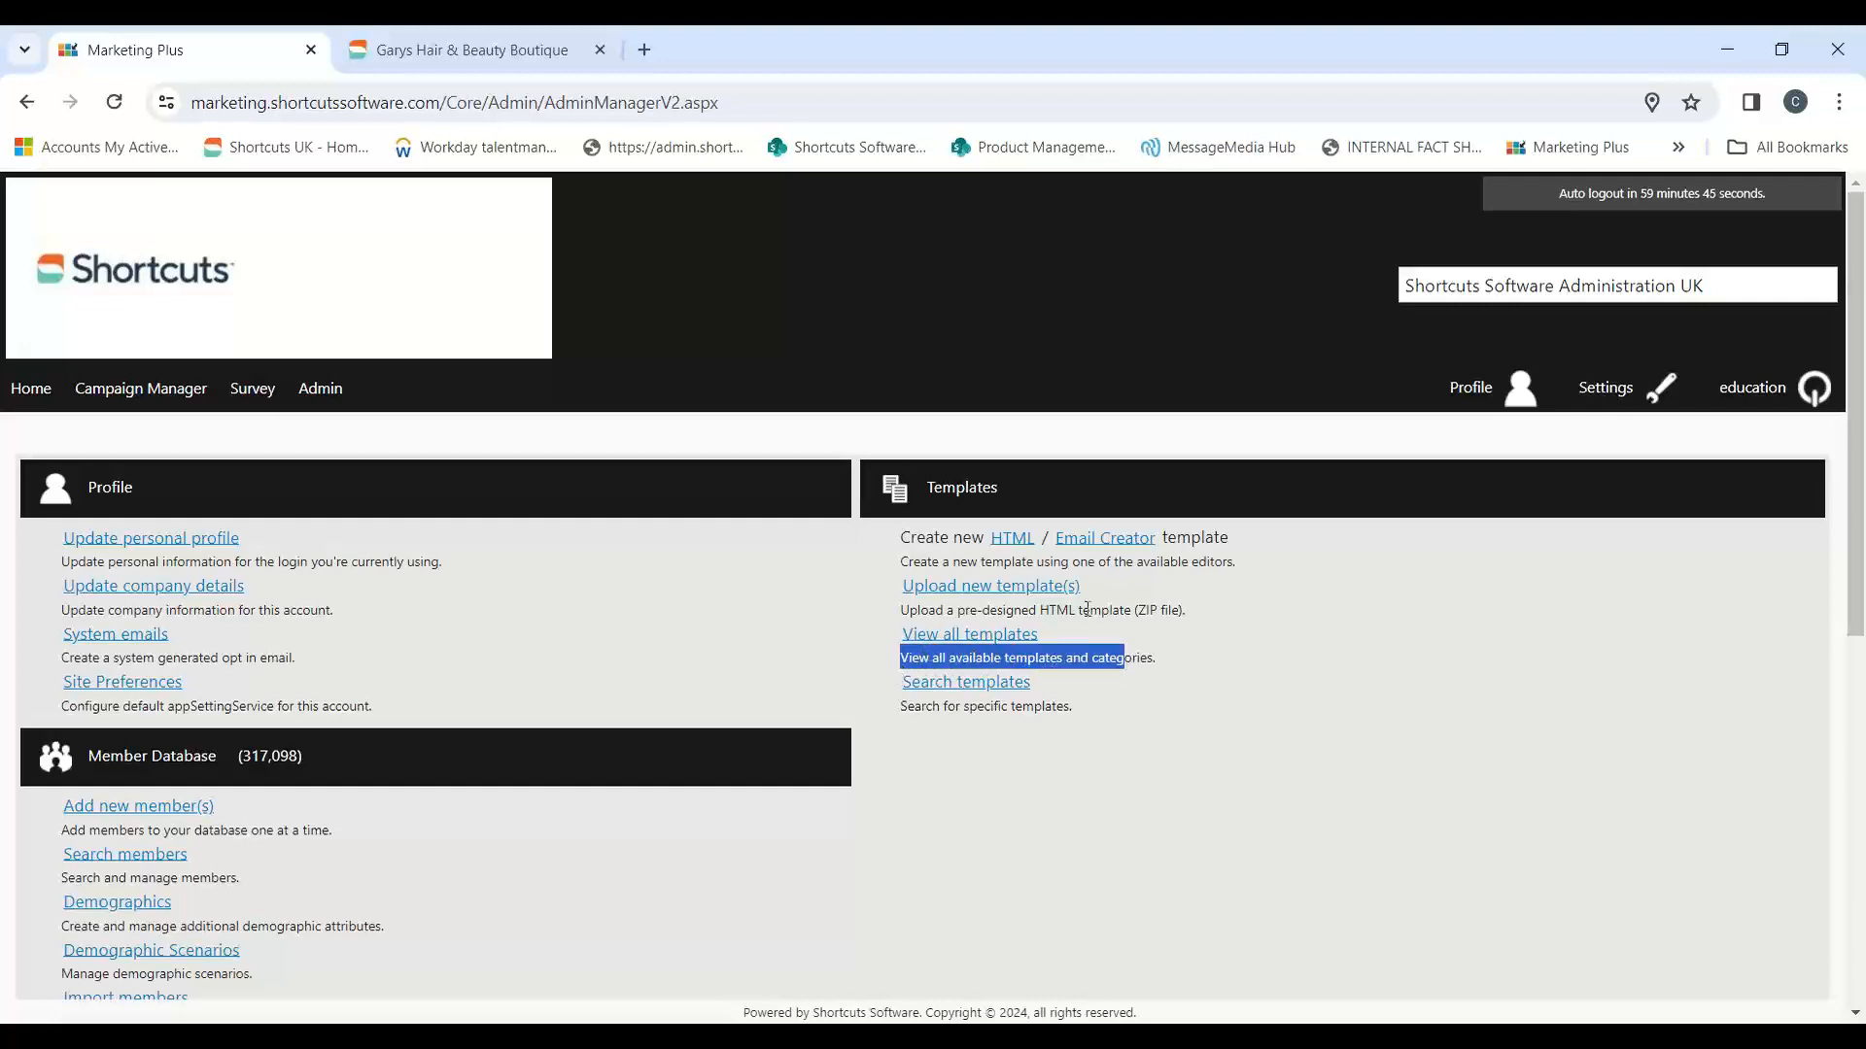
pyautogui.moveTo(1054, 641); pyautogui.dragTo(901, 638)
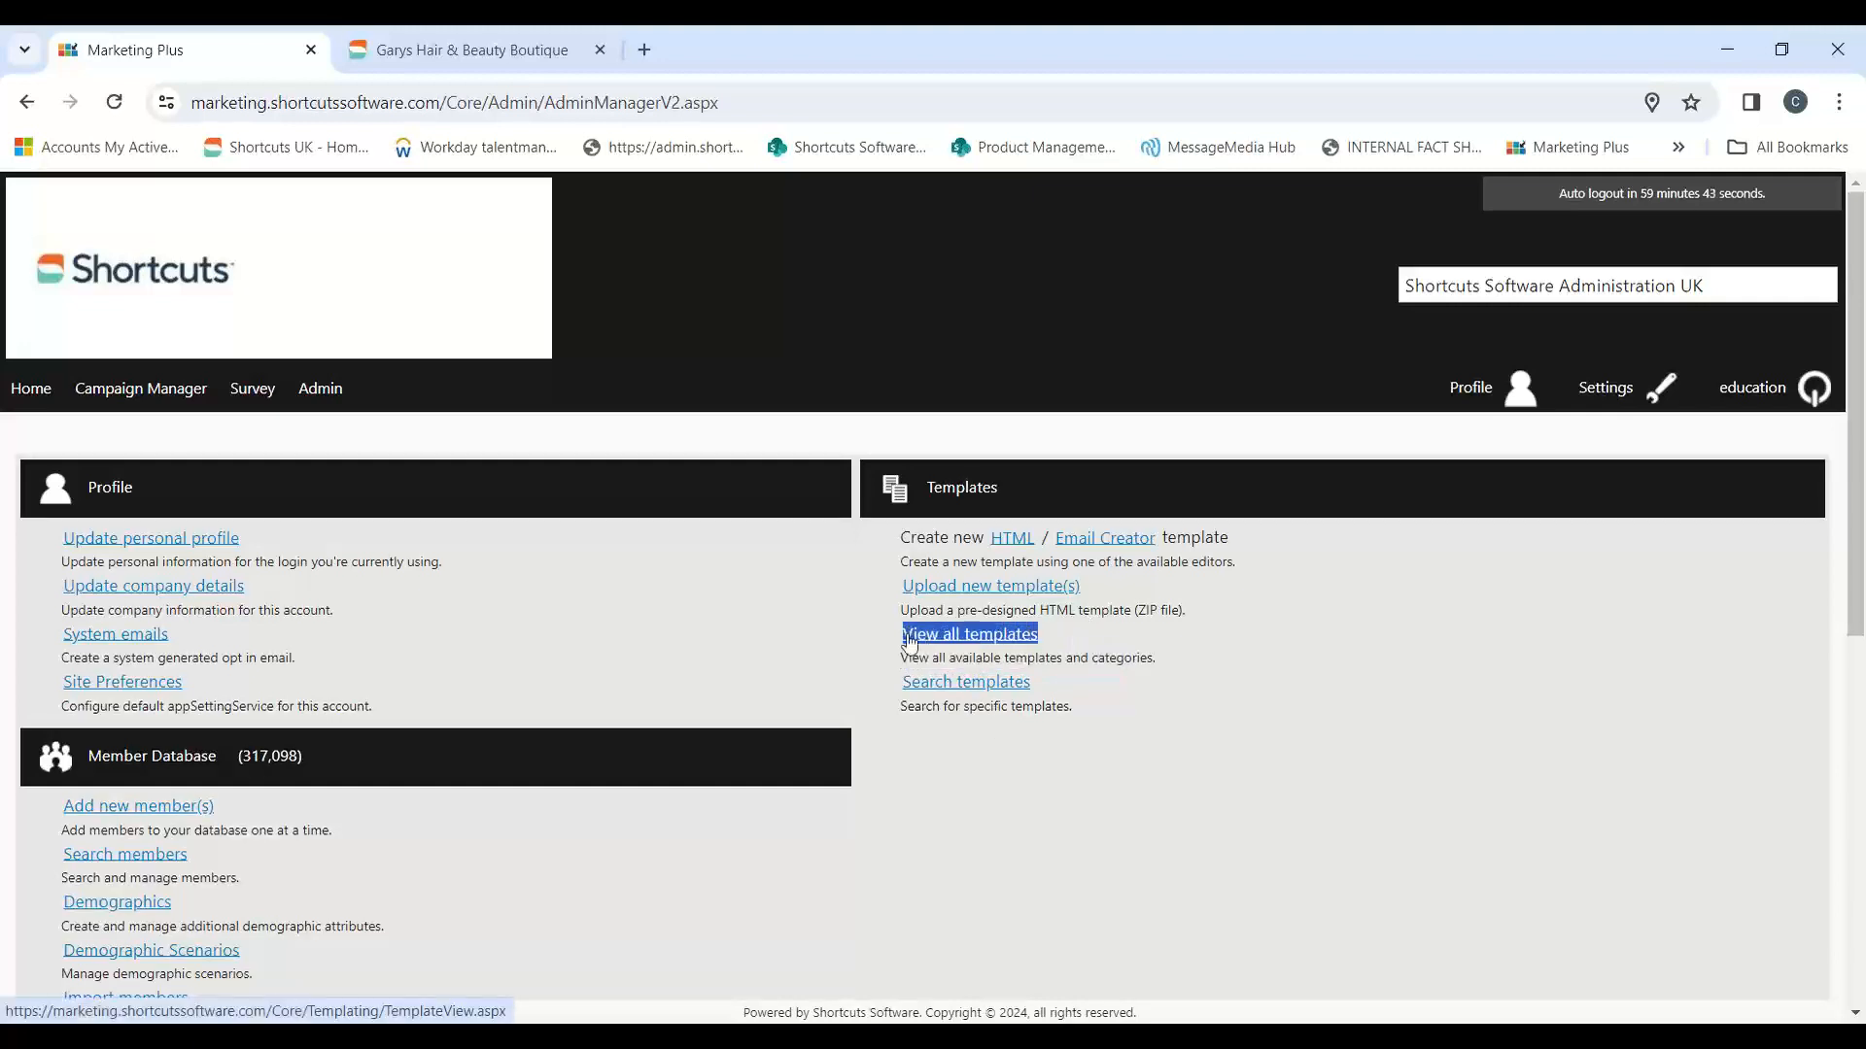
pyautogui.rightClick(940, 639)
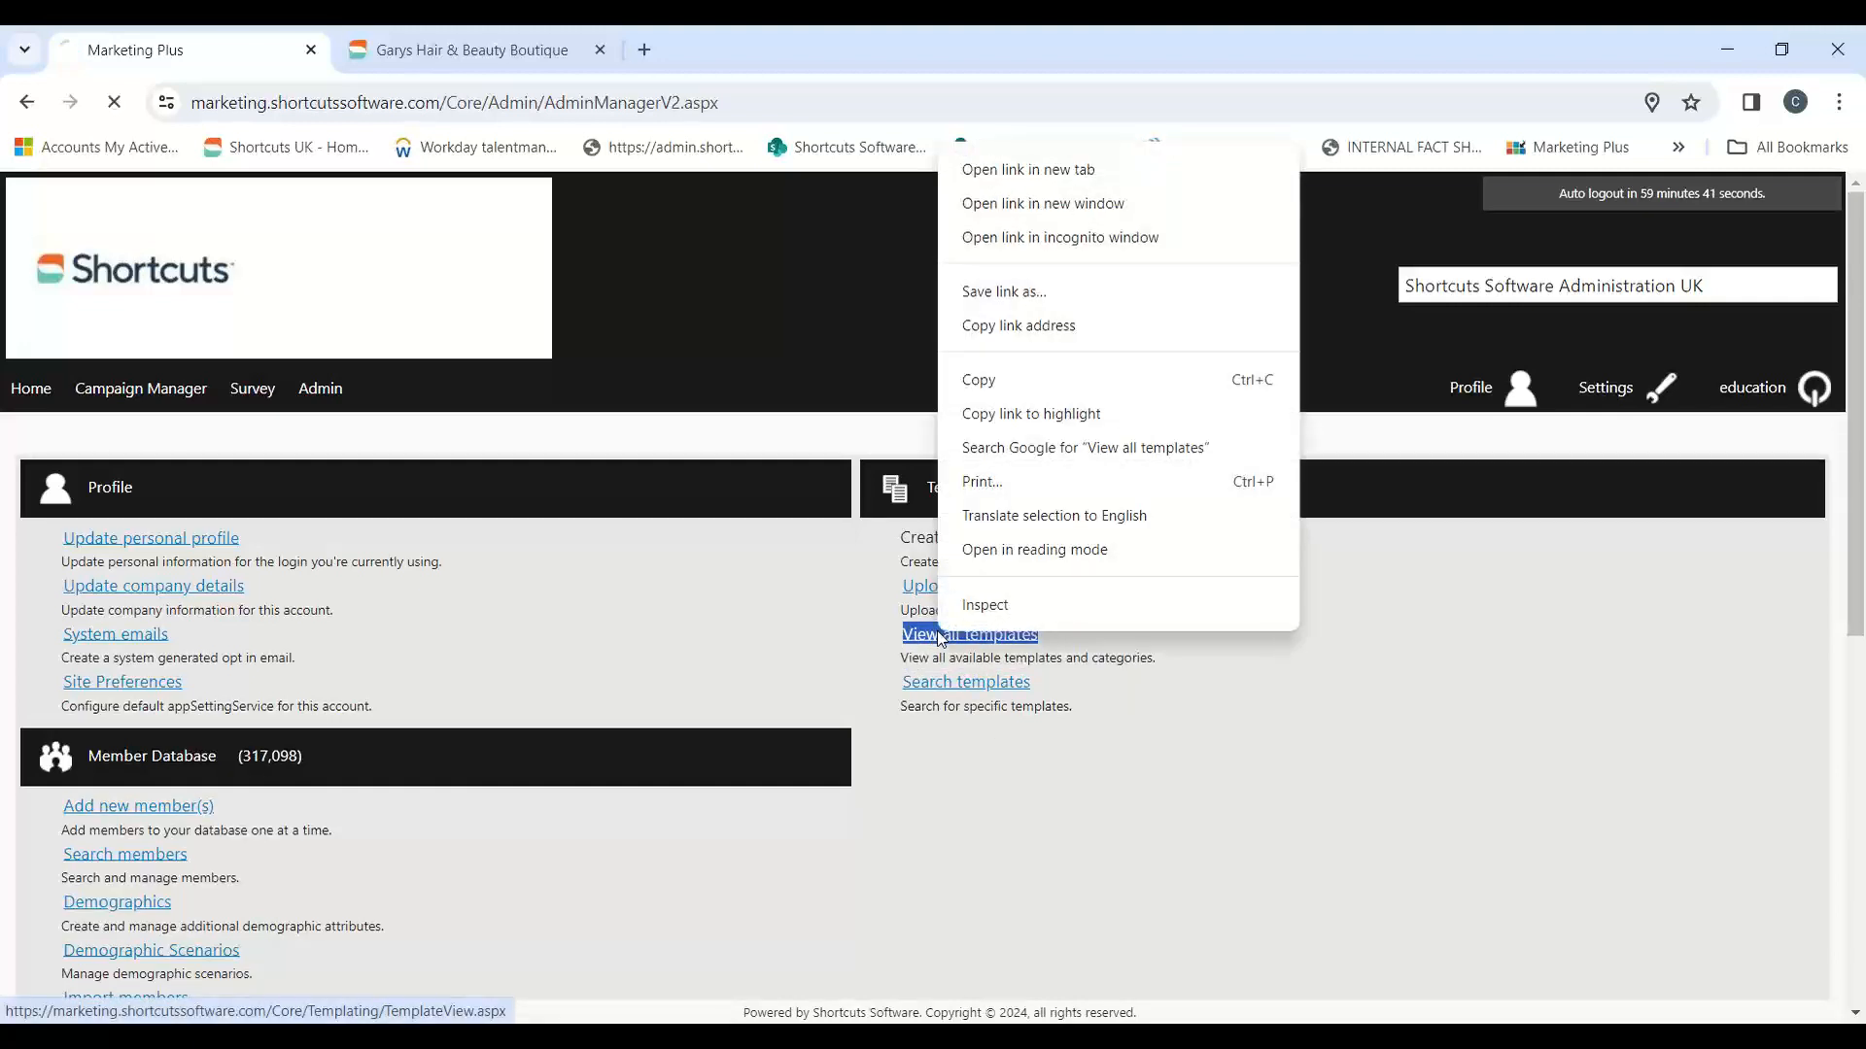
pyautogui.moveTo(1852, 461); pyautogui.dragTo(1857, 470)
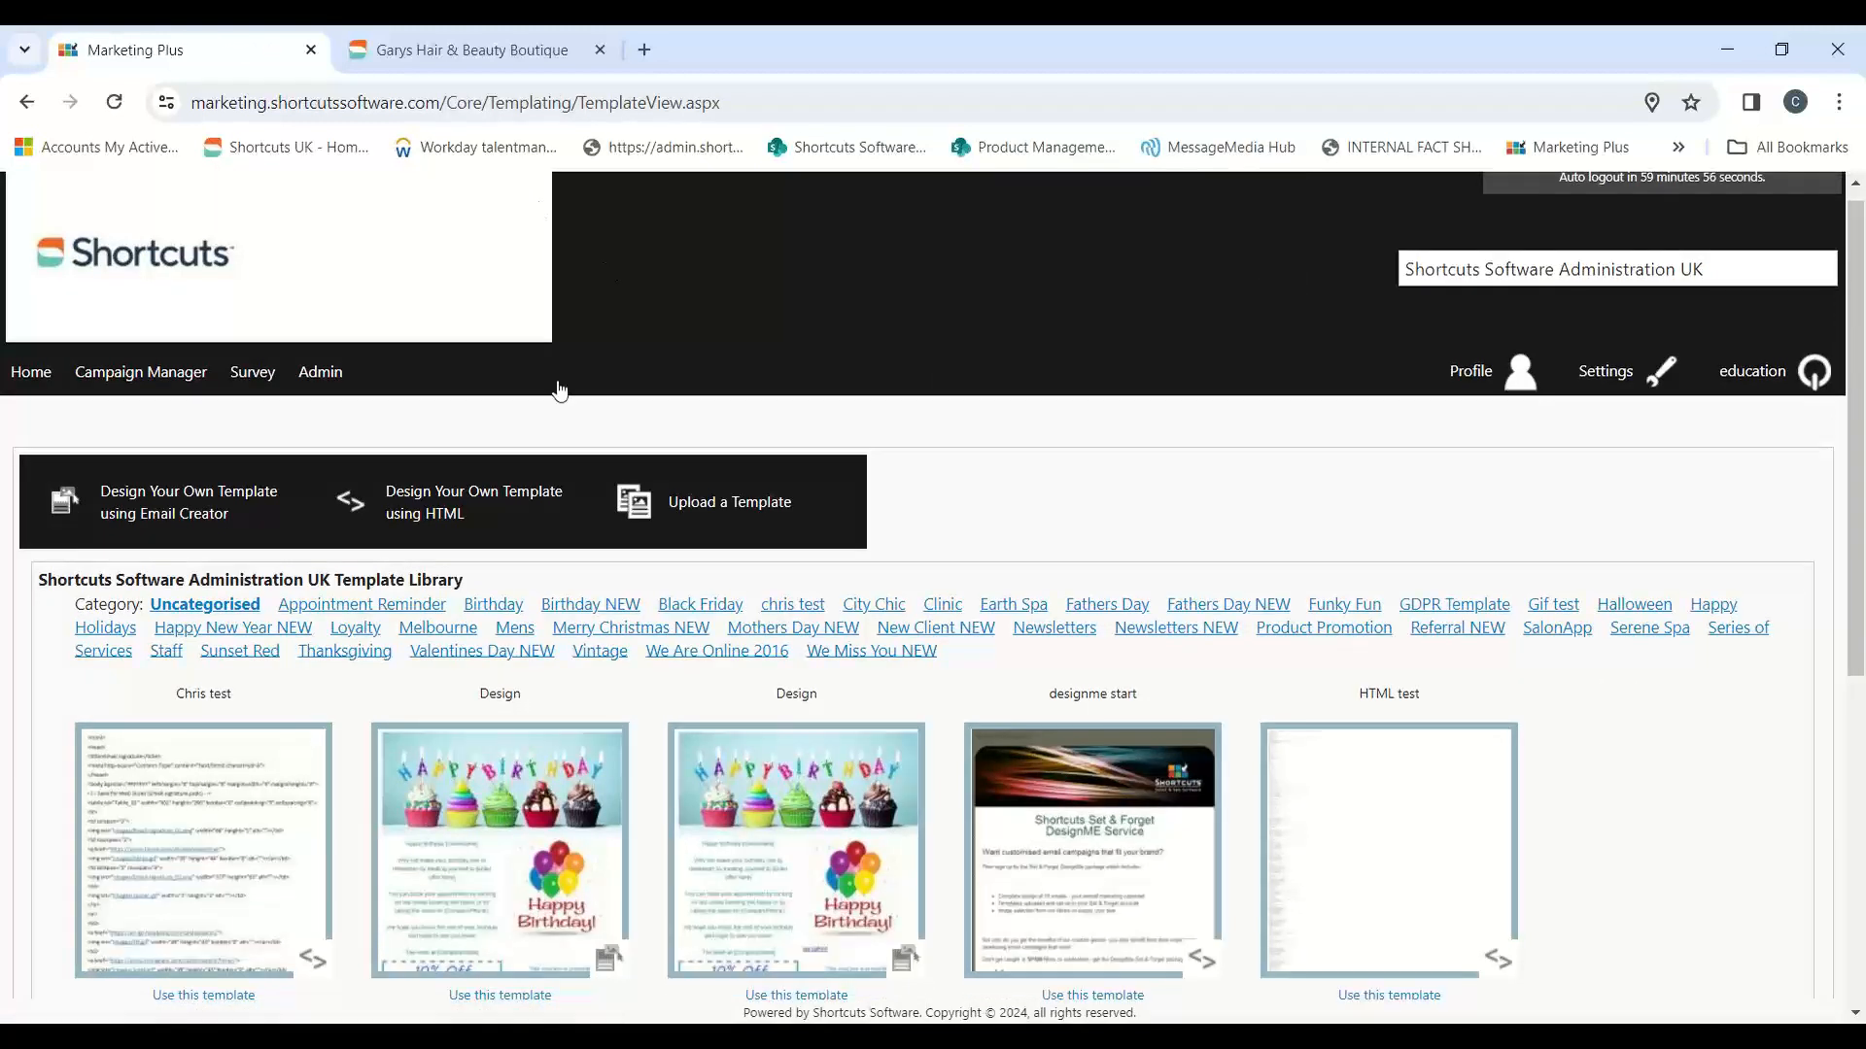
# Step: Compare the template library with the message types in the Garys Hair & Beauty Boutique site, then return to the library
pyautogui.moveTo(46, 574); pyautogui.dragTo(469, 574)
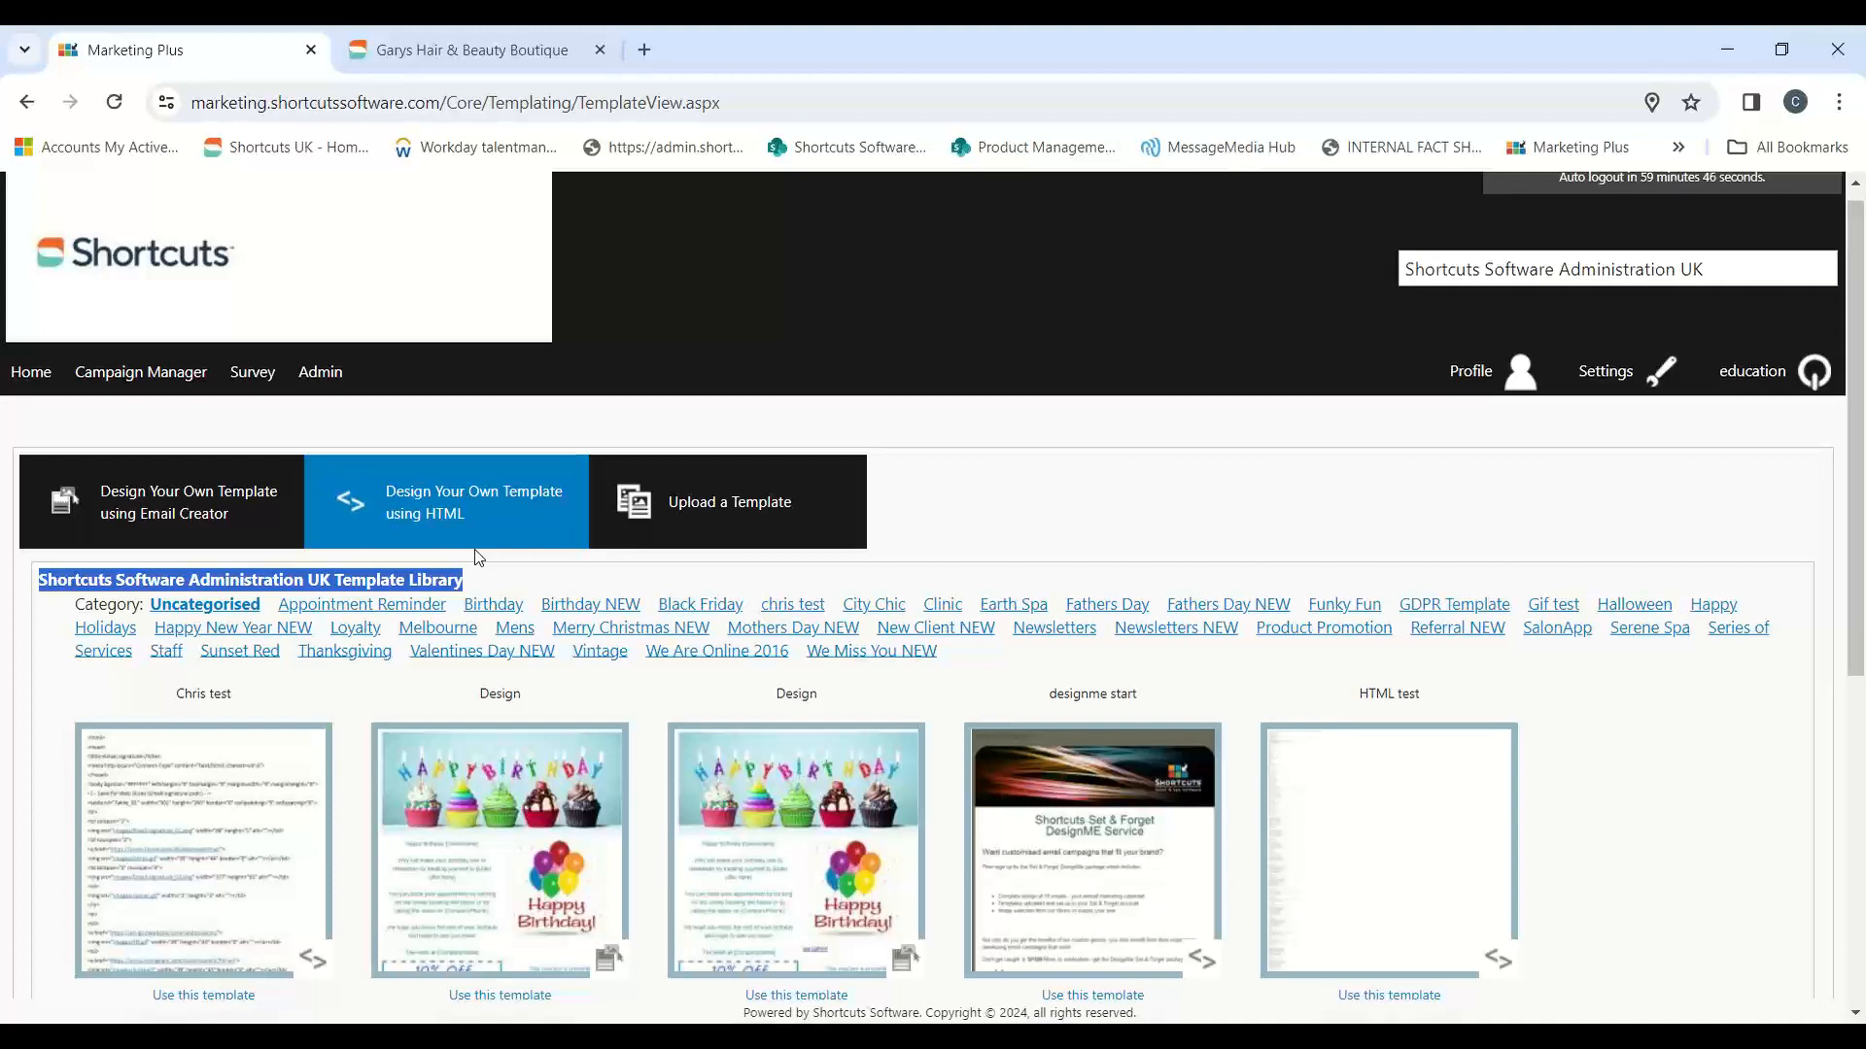
pyautogui.click(433, 39)
pyautogui.scroll(-2, 506, 504)
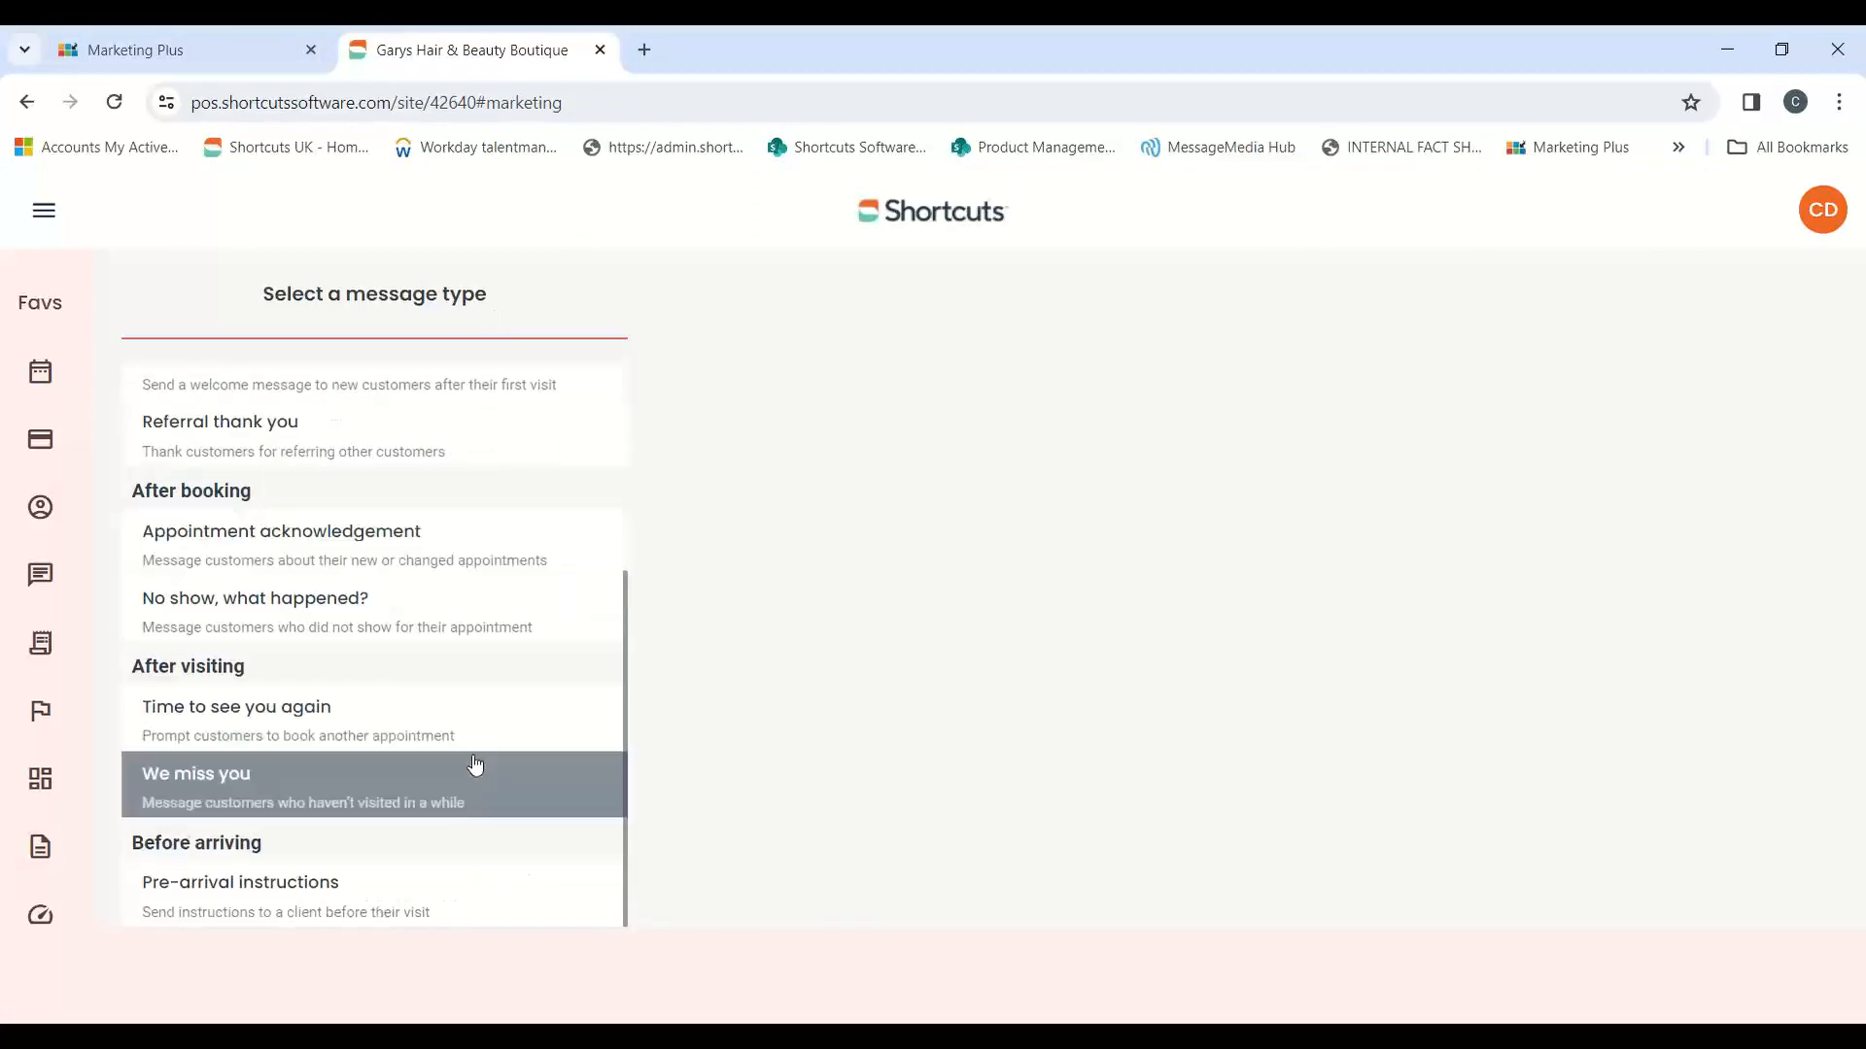
pyautogui.scroll(3, 479, 771)
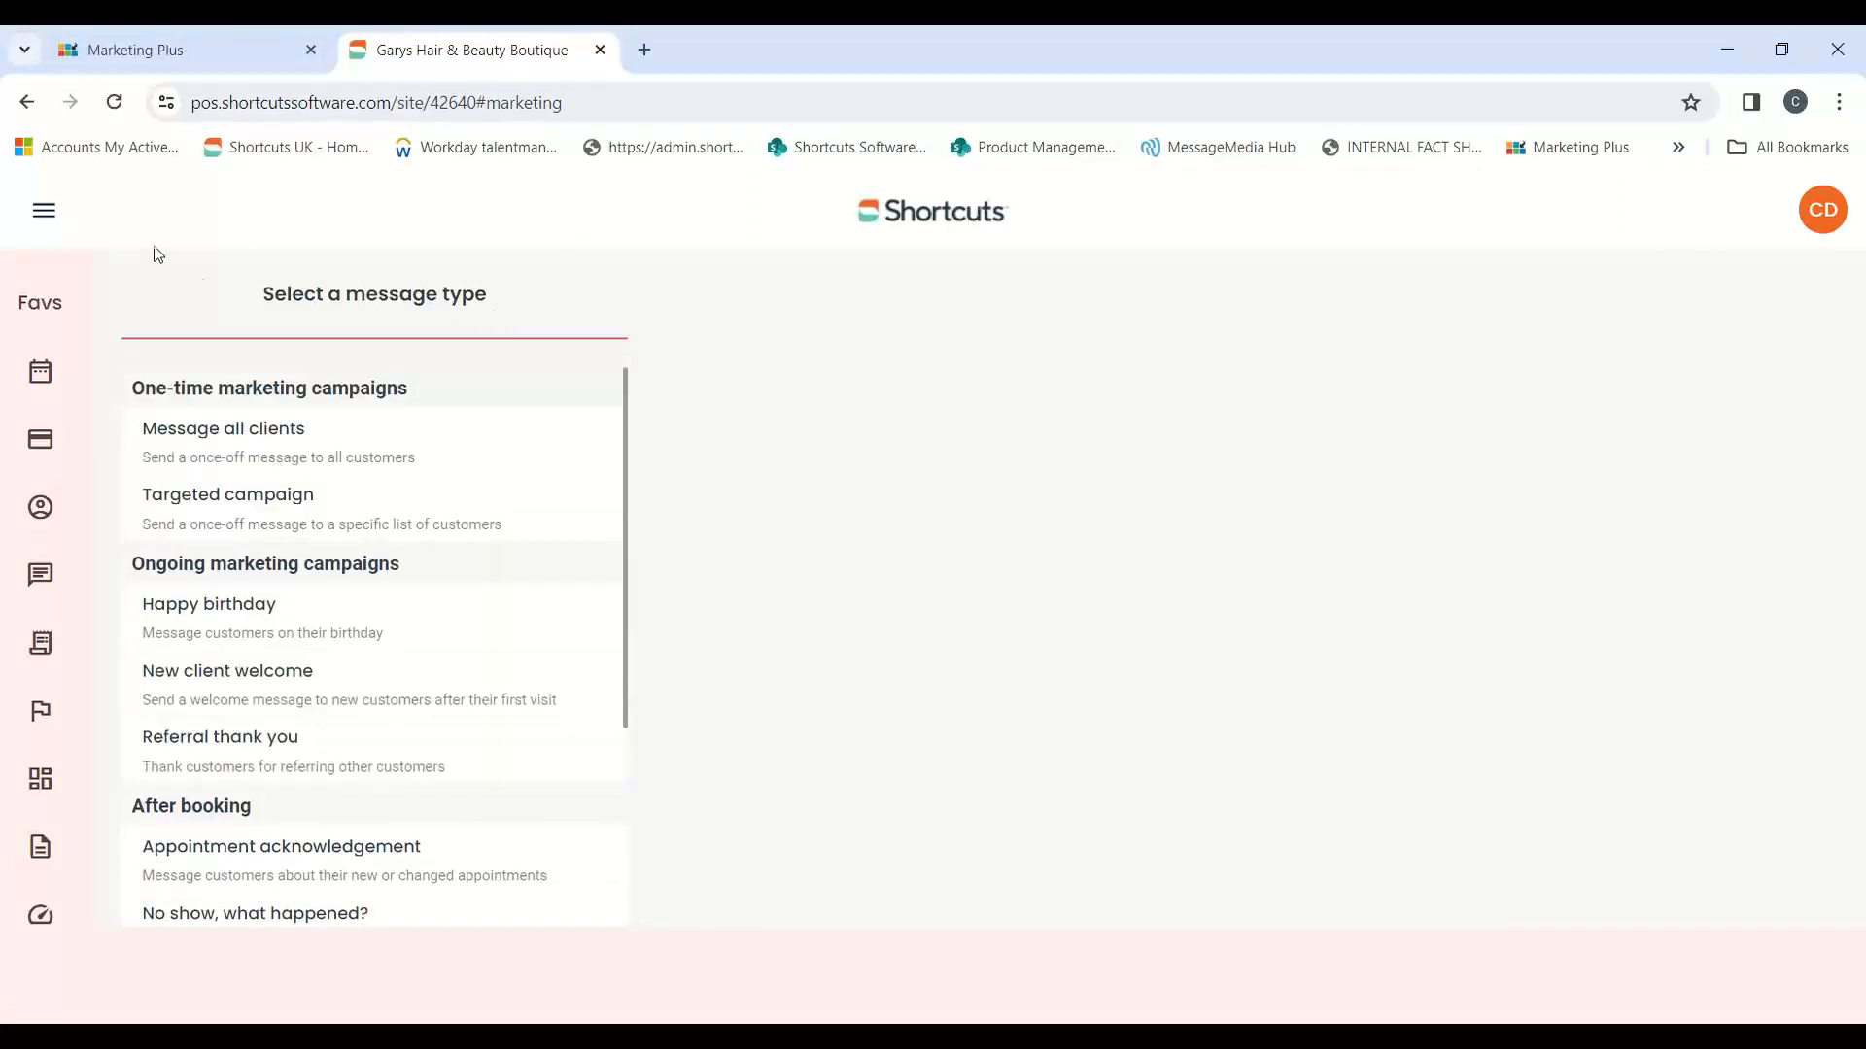
pyautogui.click(195, 67)
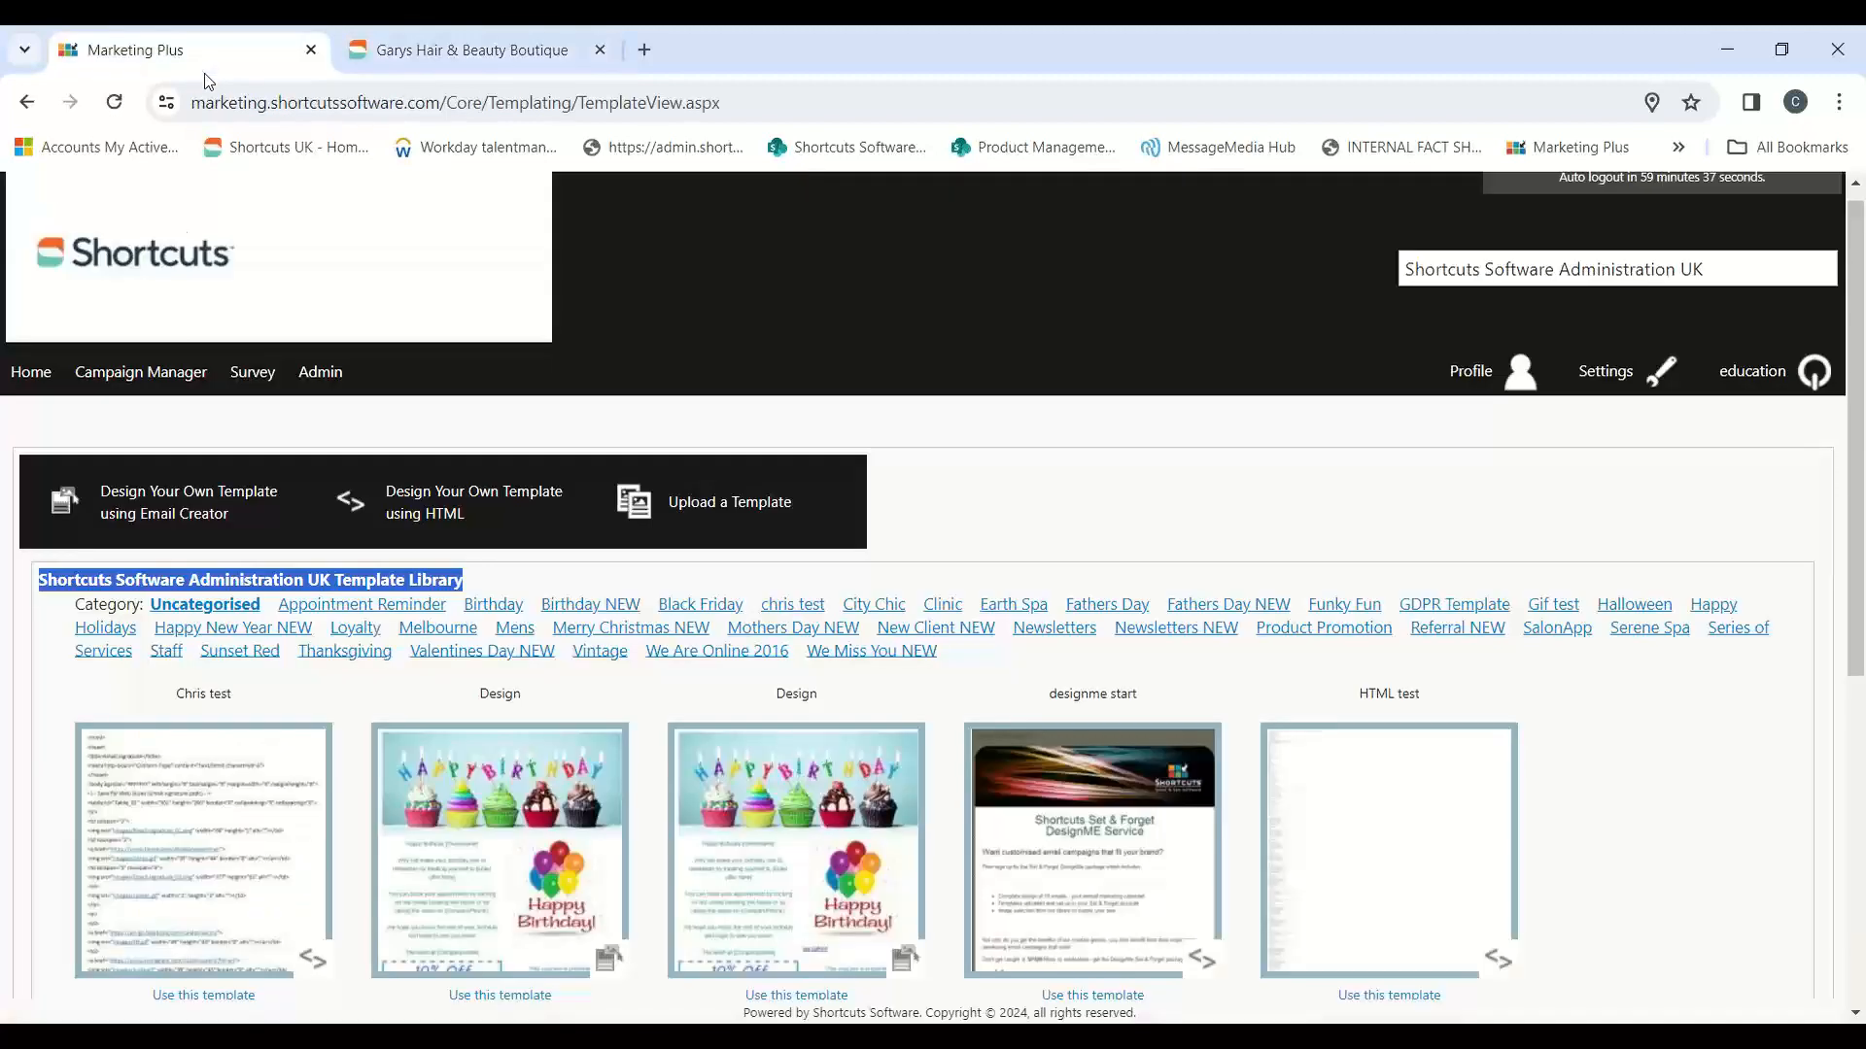
# Step: Browse the template library's Birthday NEW category and use the birthday template showing a woman in yellow with a cake
pyautogui.scroll(-6, 1209, 385)
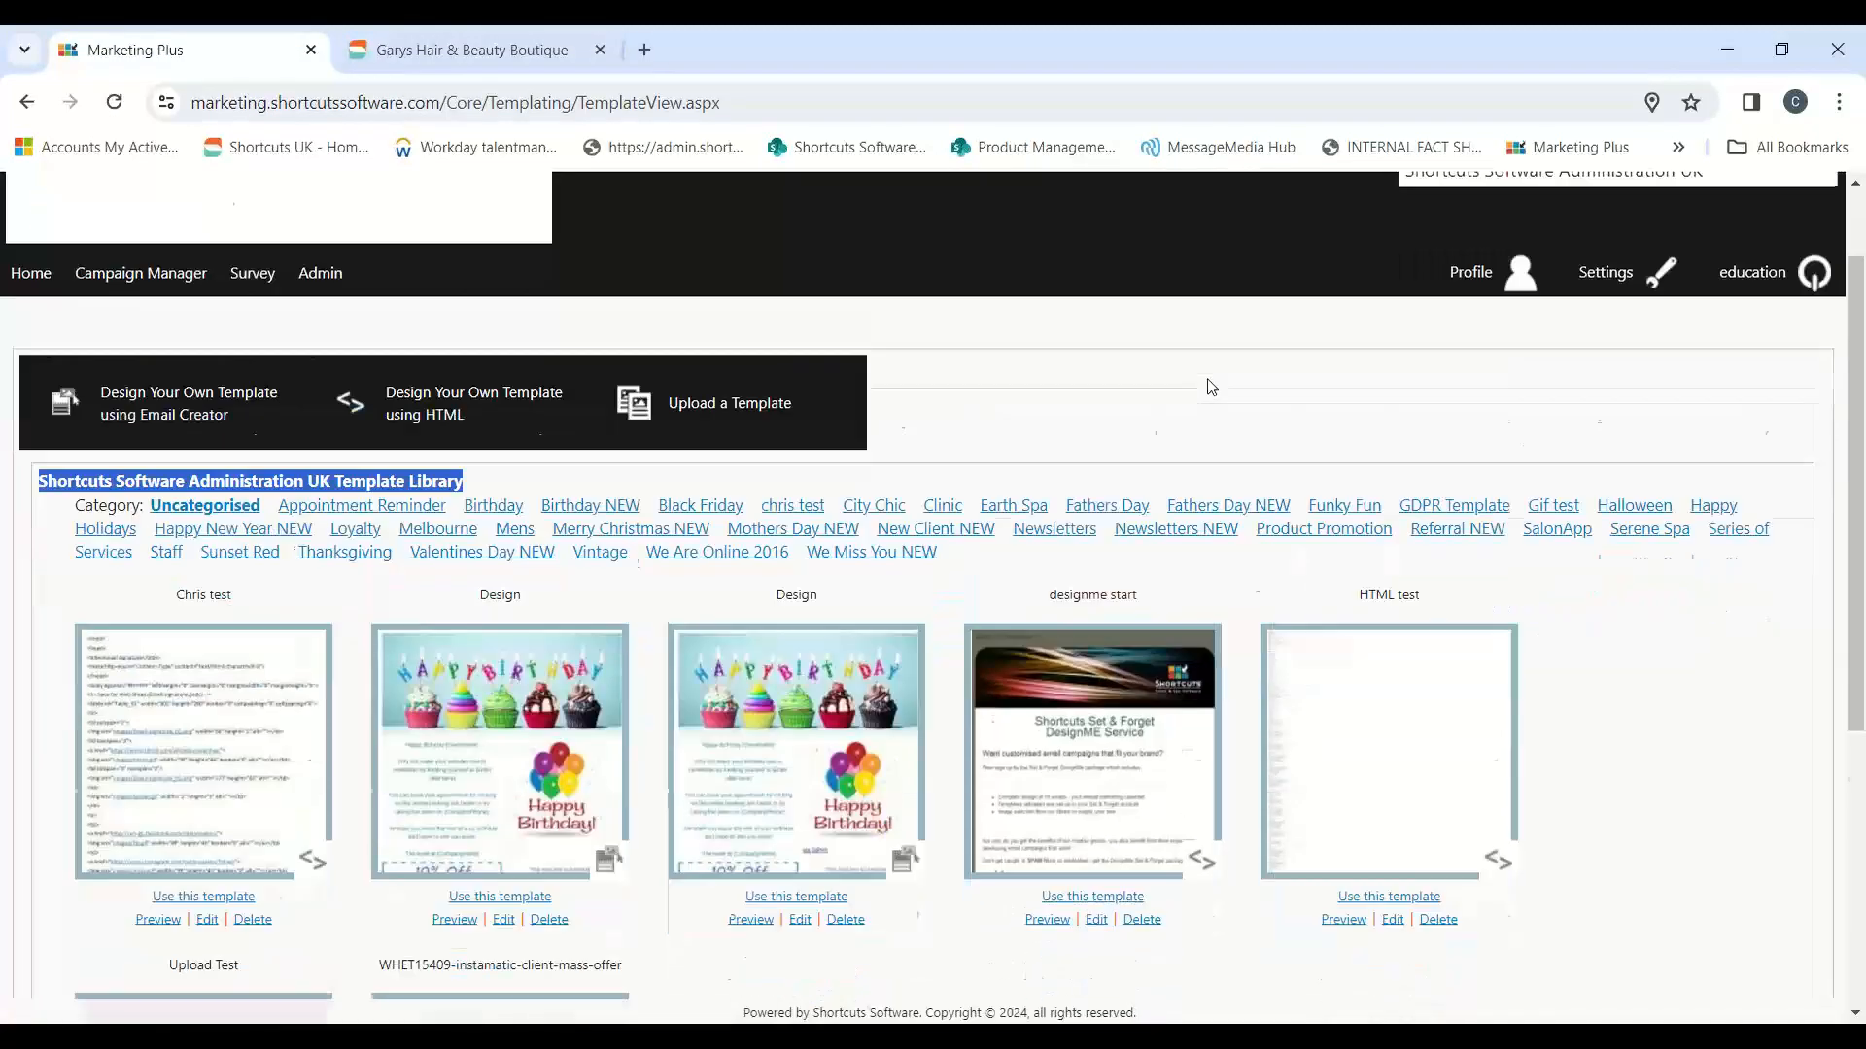
pyautogui.scroll(4, 1199, 379)
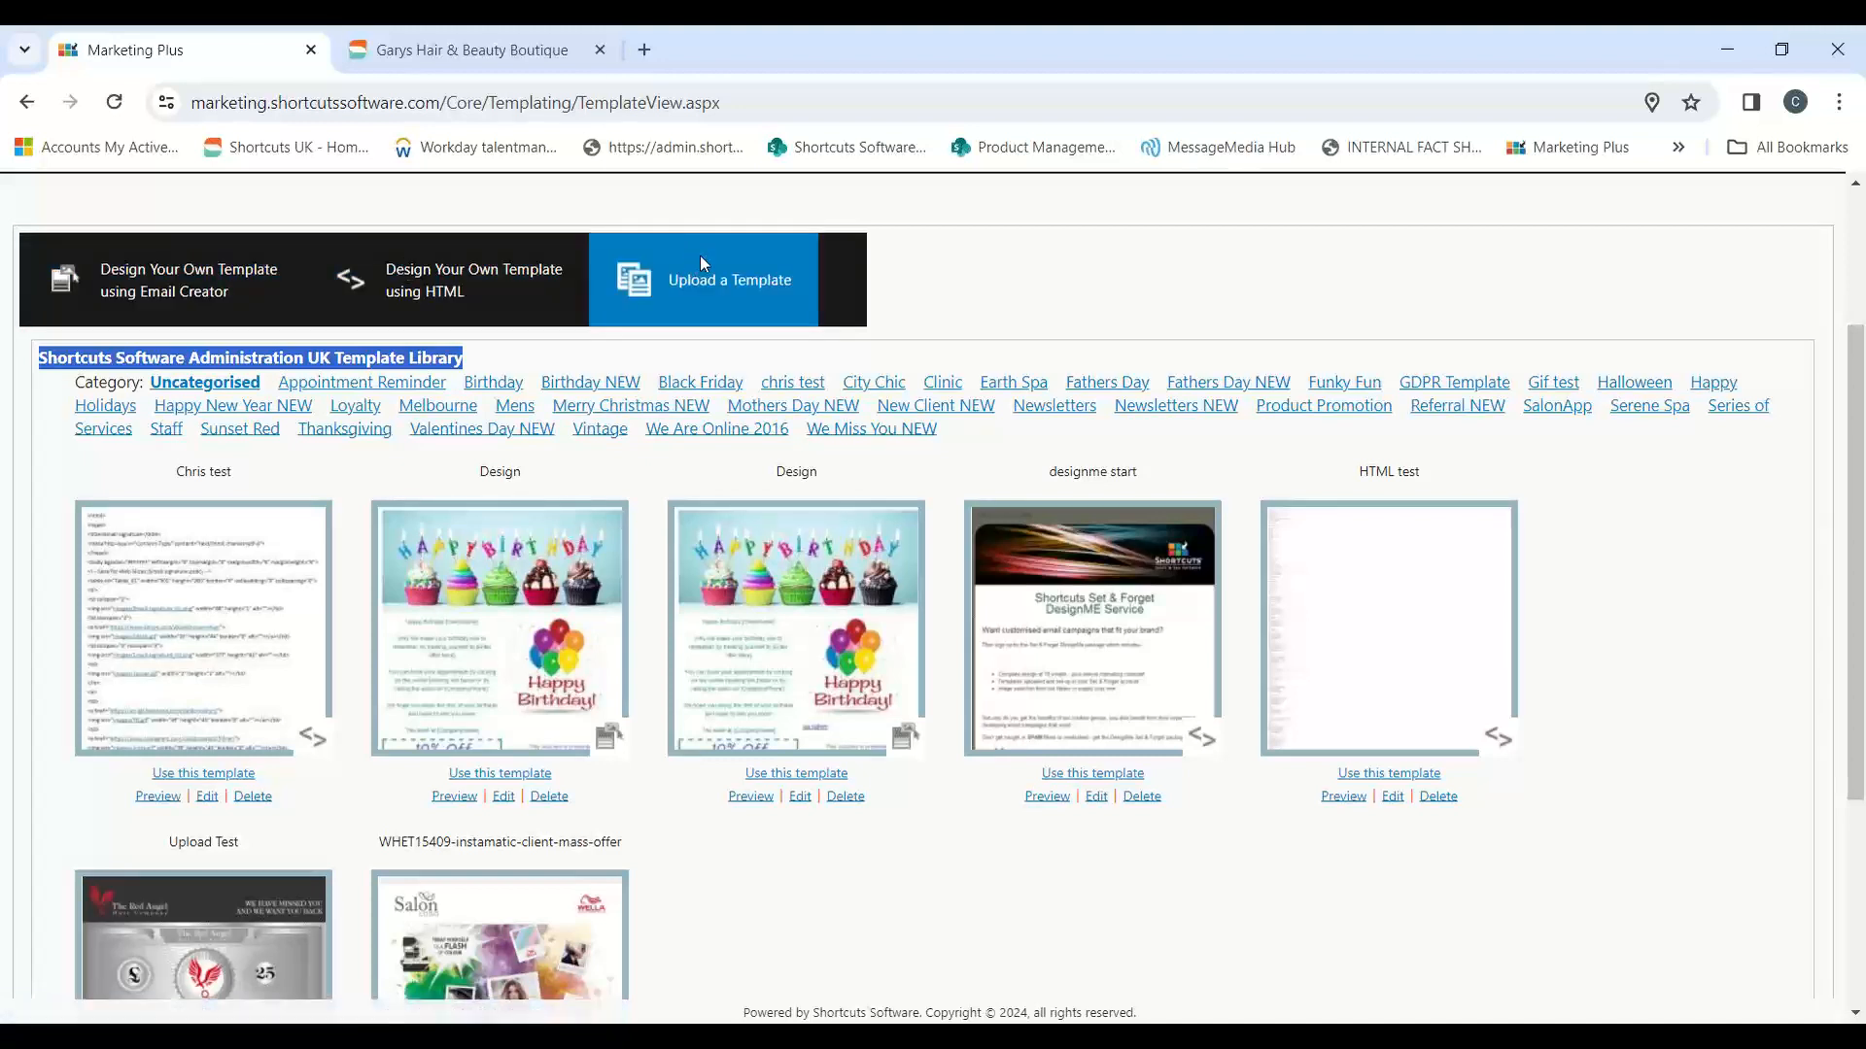
pyautogui.scroll(2, 1863, 613)
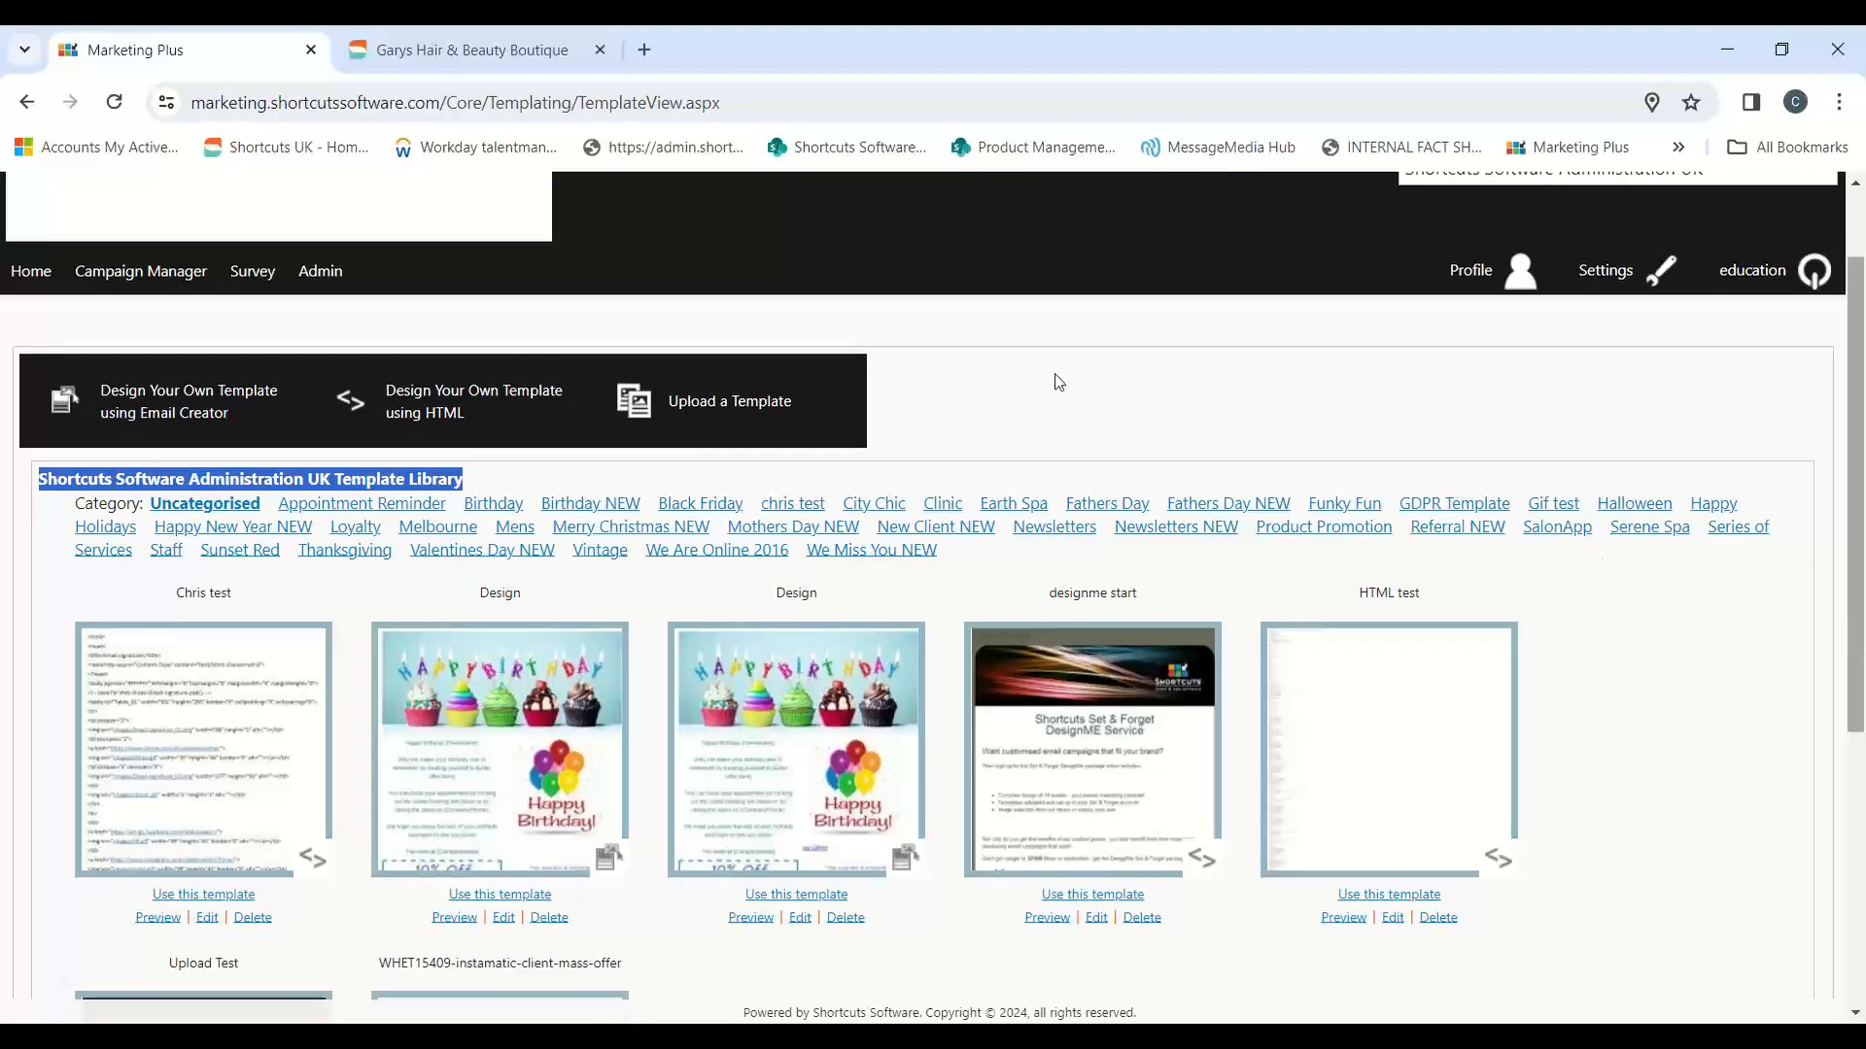
pyautogui.click(587, 513)
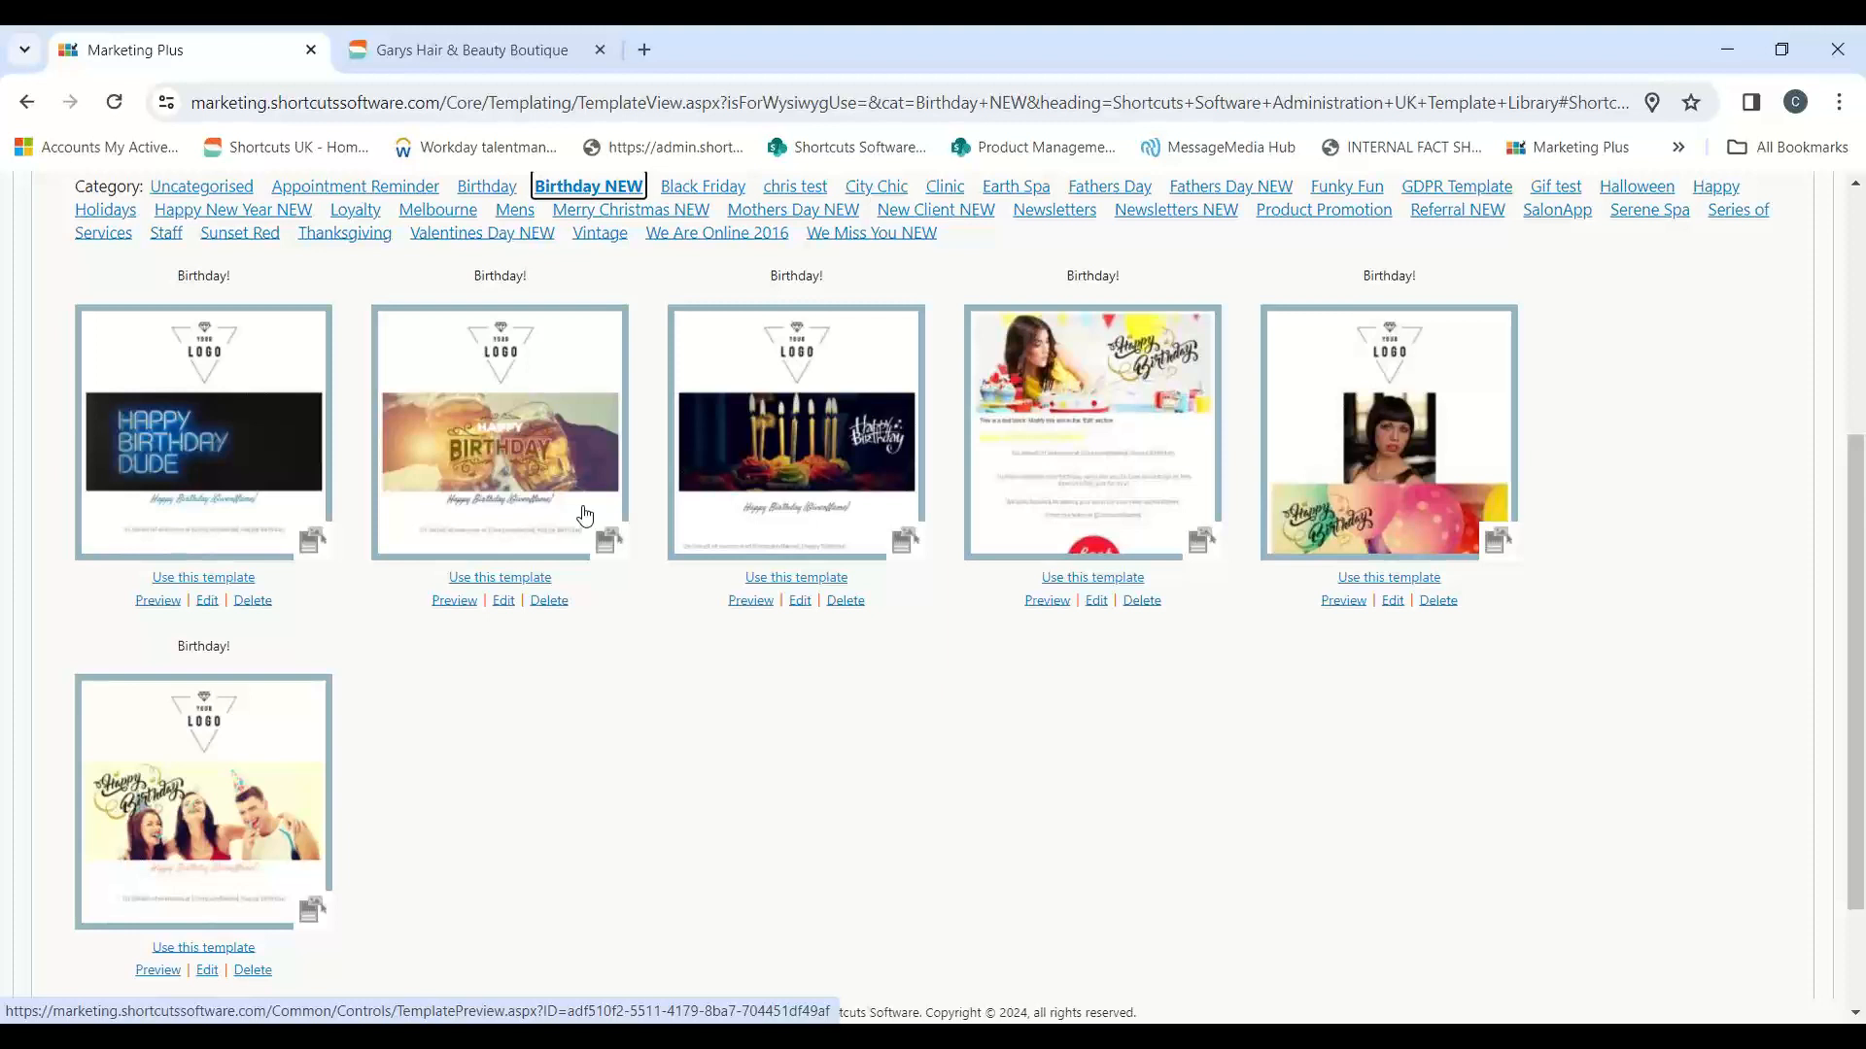
pyautogui.click(1074, 579)
# Step: Check the Happy birthday campaign in the Garys Hair & Beauty Boutique site and return to Marketing Plus
pyautogui.click(449, 44)
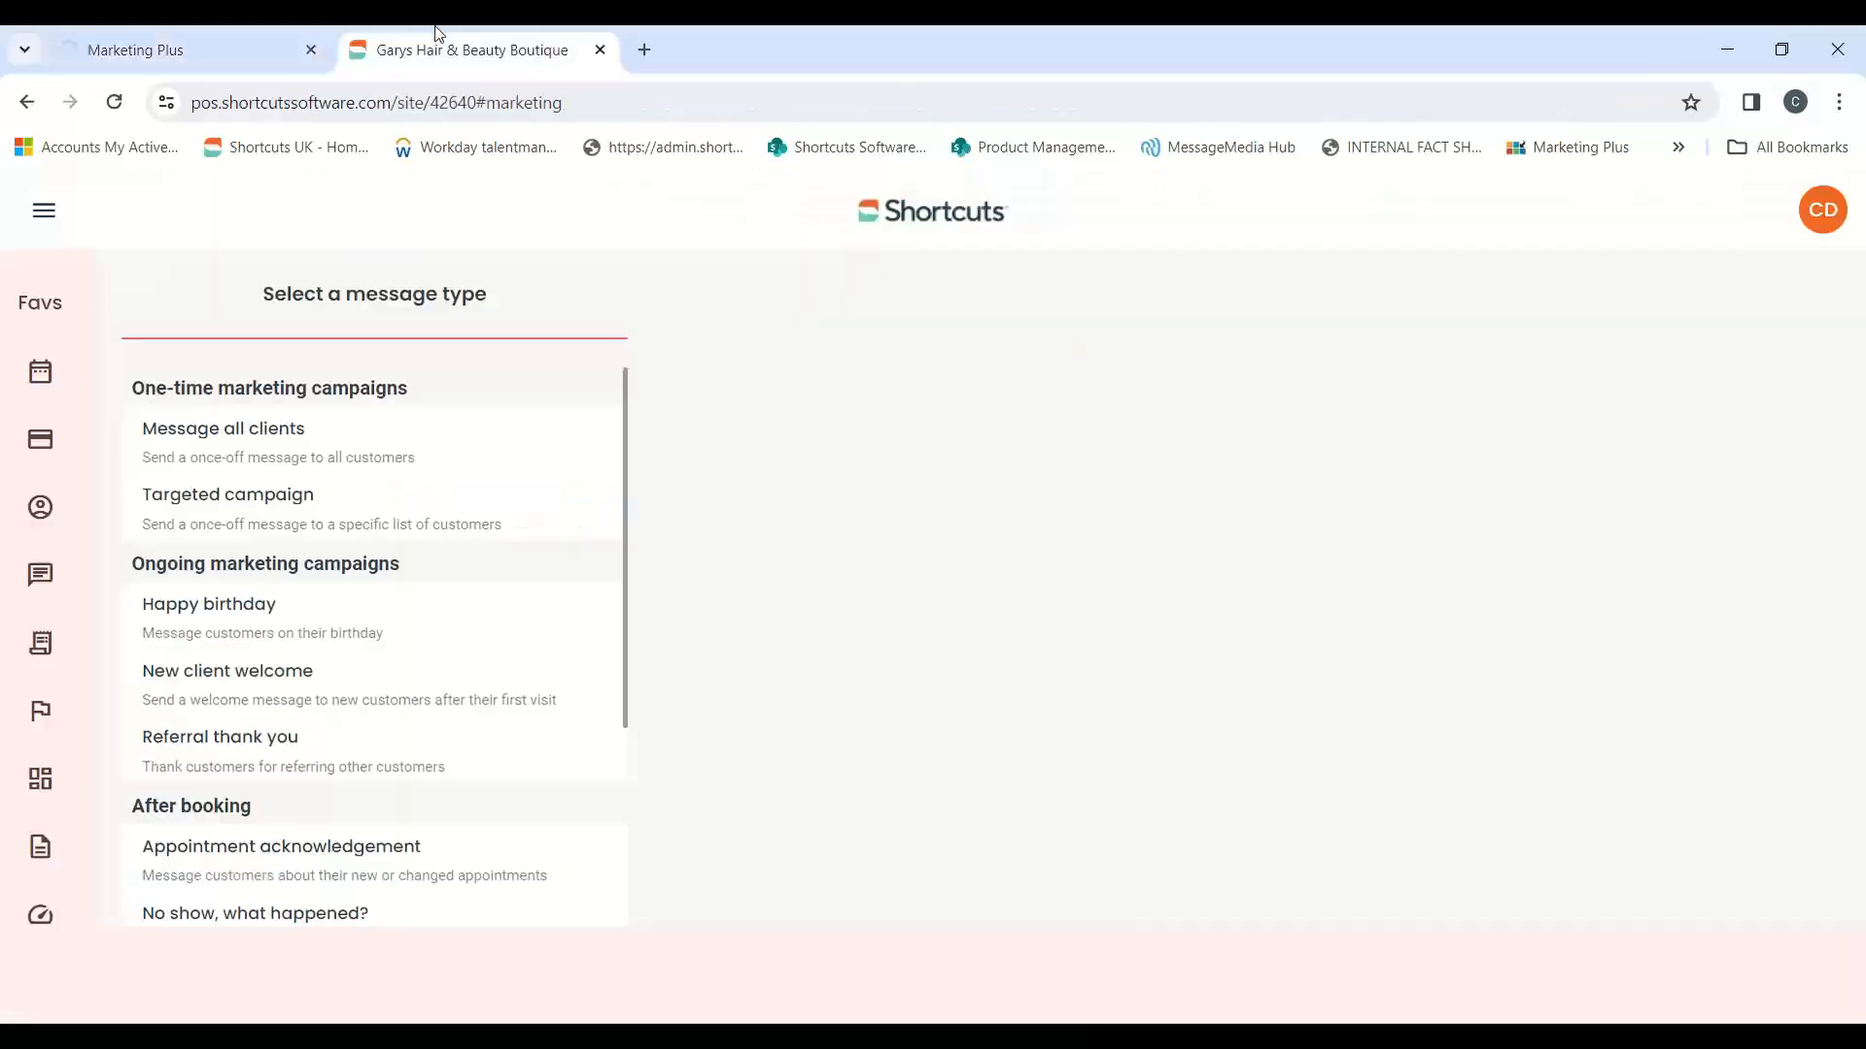
pyautogui.click(234, 605)
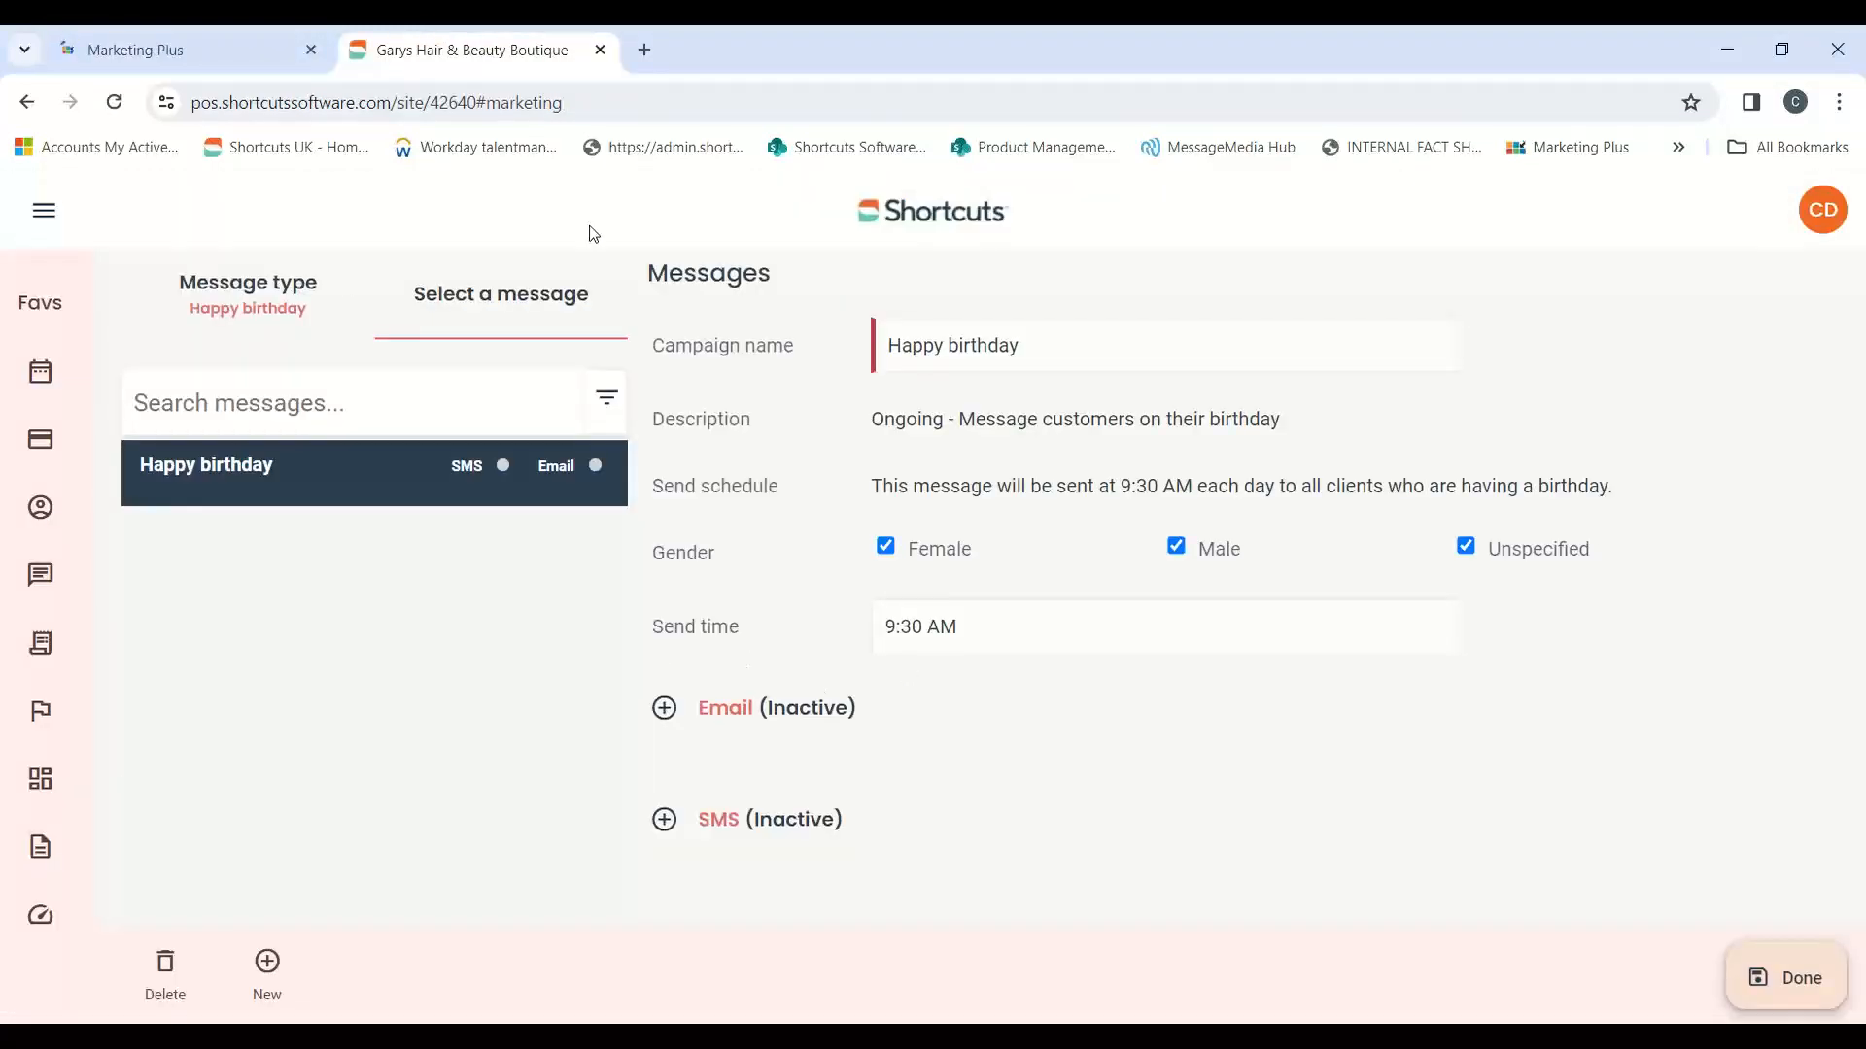
pyautogui.click(197, 37)
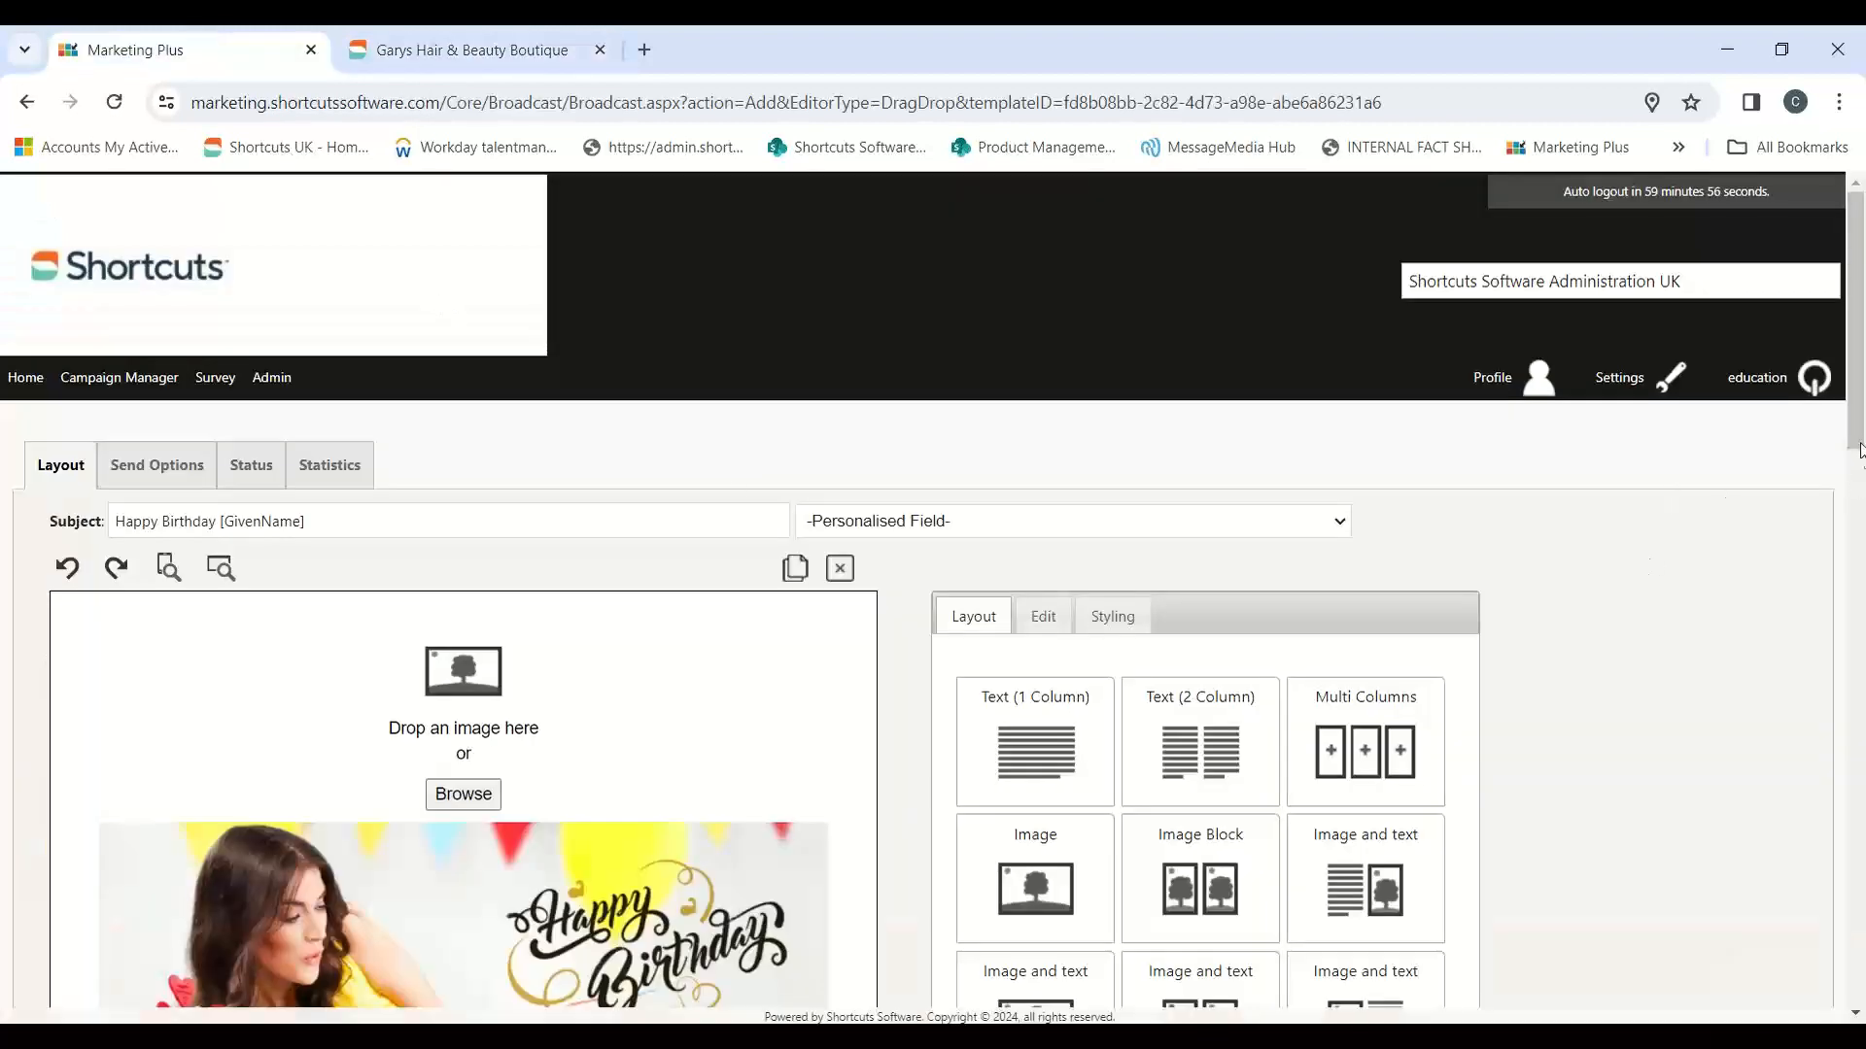
# Step: Examine the birthday email's subject line and the personalised fields available for it
pyautogui.moveTo(1859, 452); pyautogui.dragTo(1859, 488)
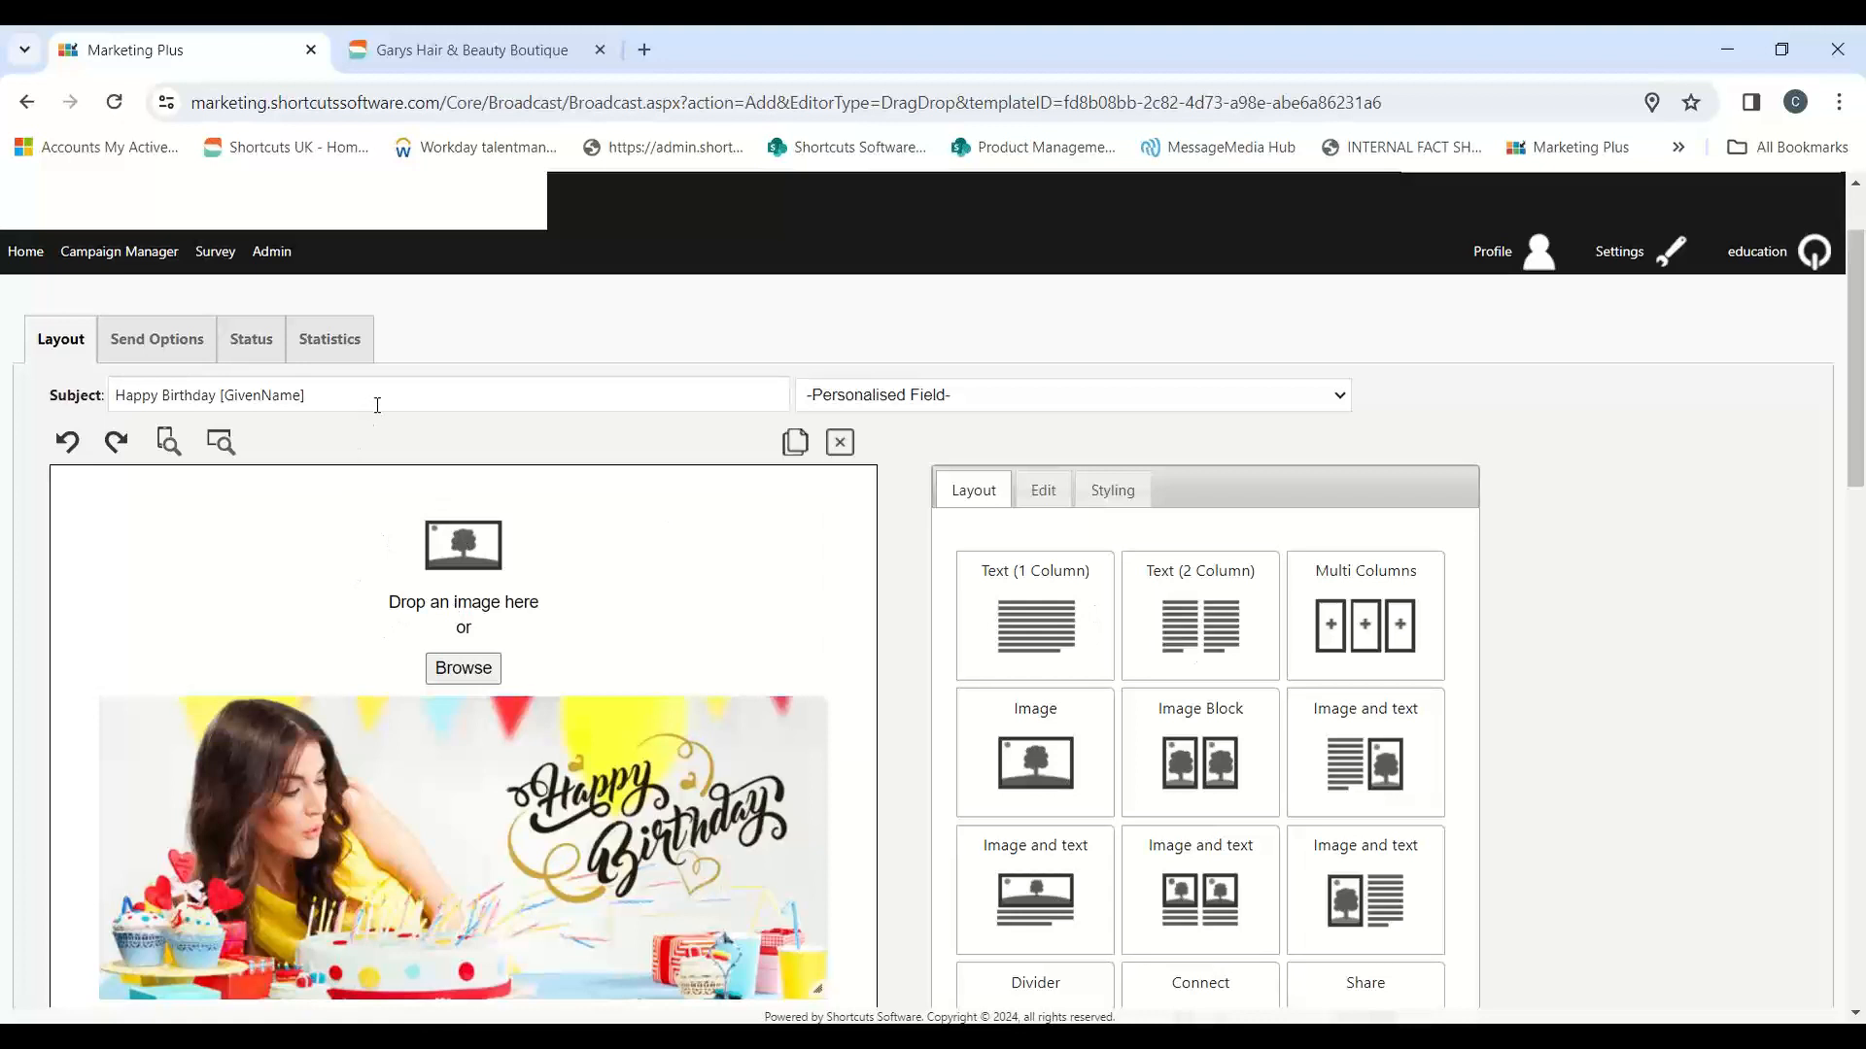
pyautogui.moveTo(375, 401); pyautogui.dragTo(108, 419)
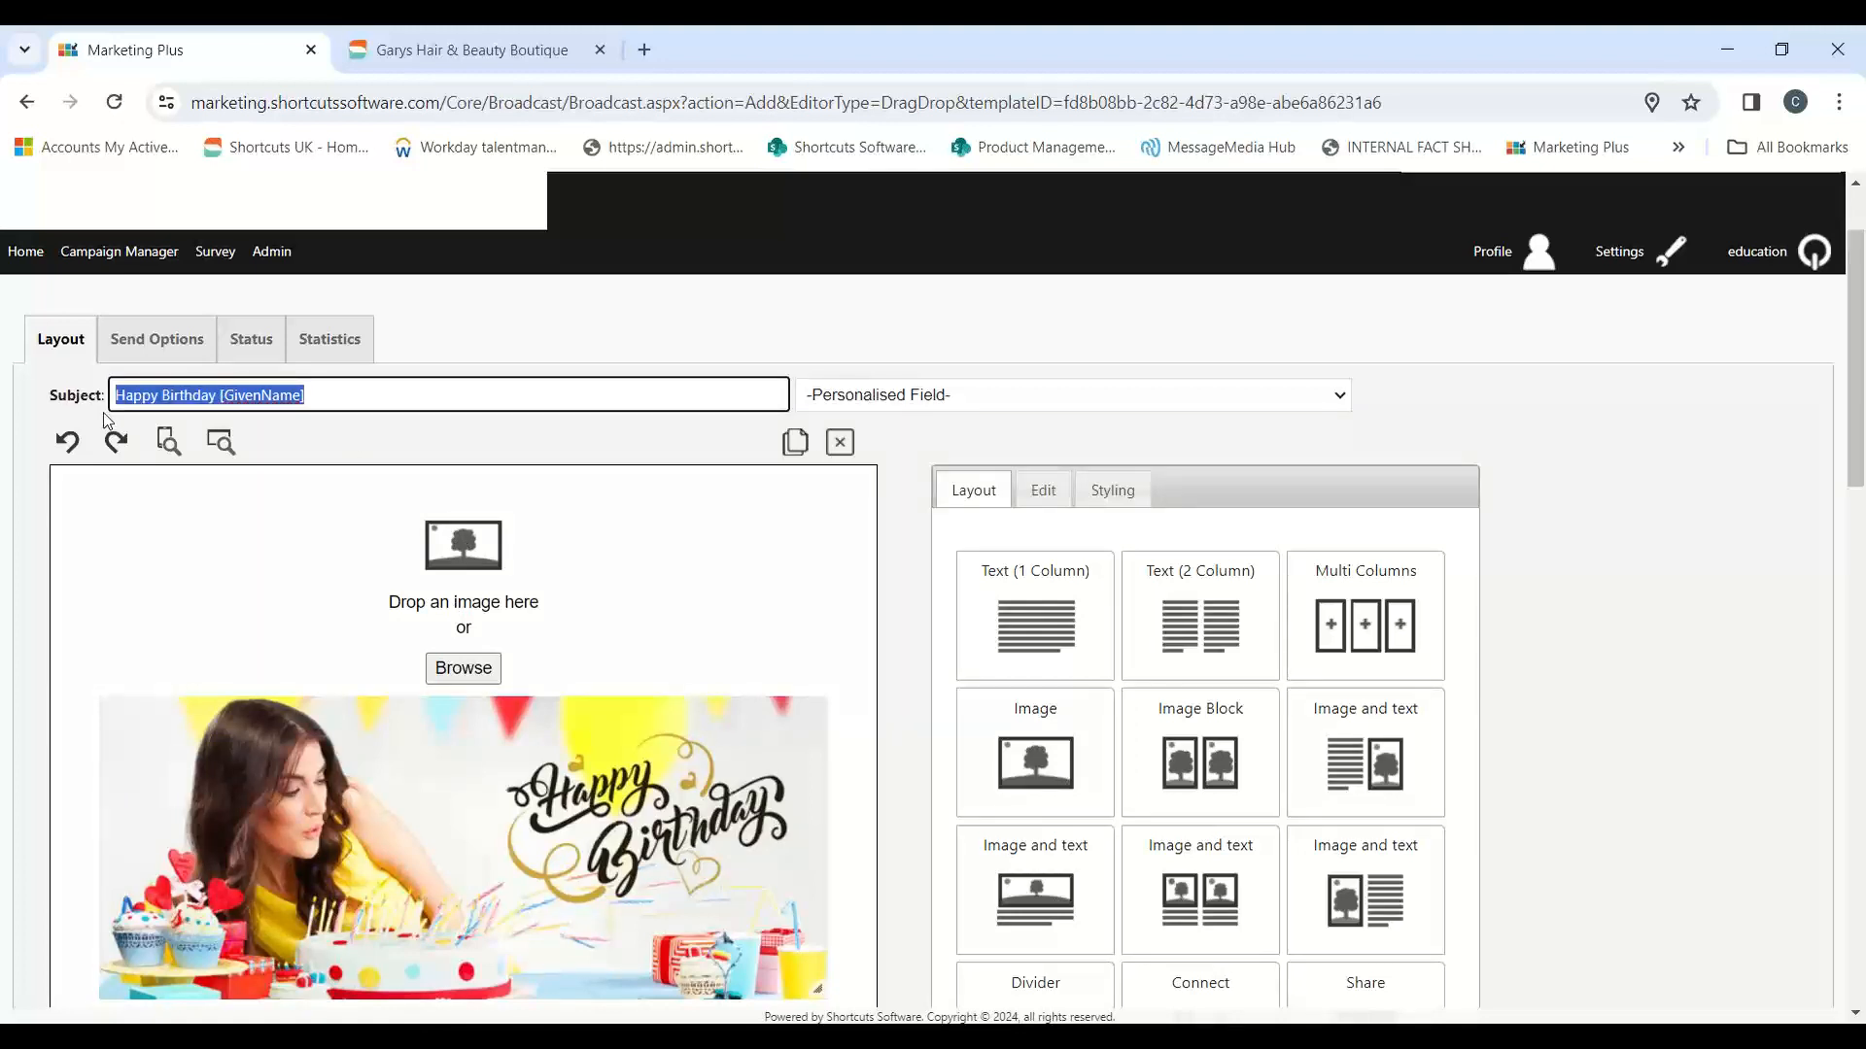
pyautogui.click(340, 396)
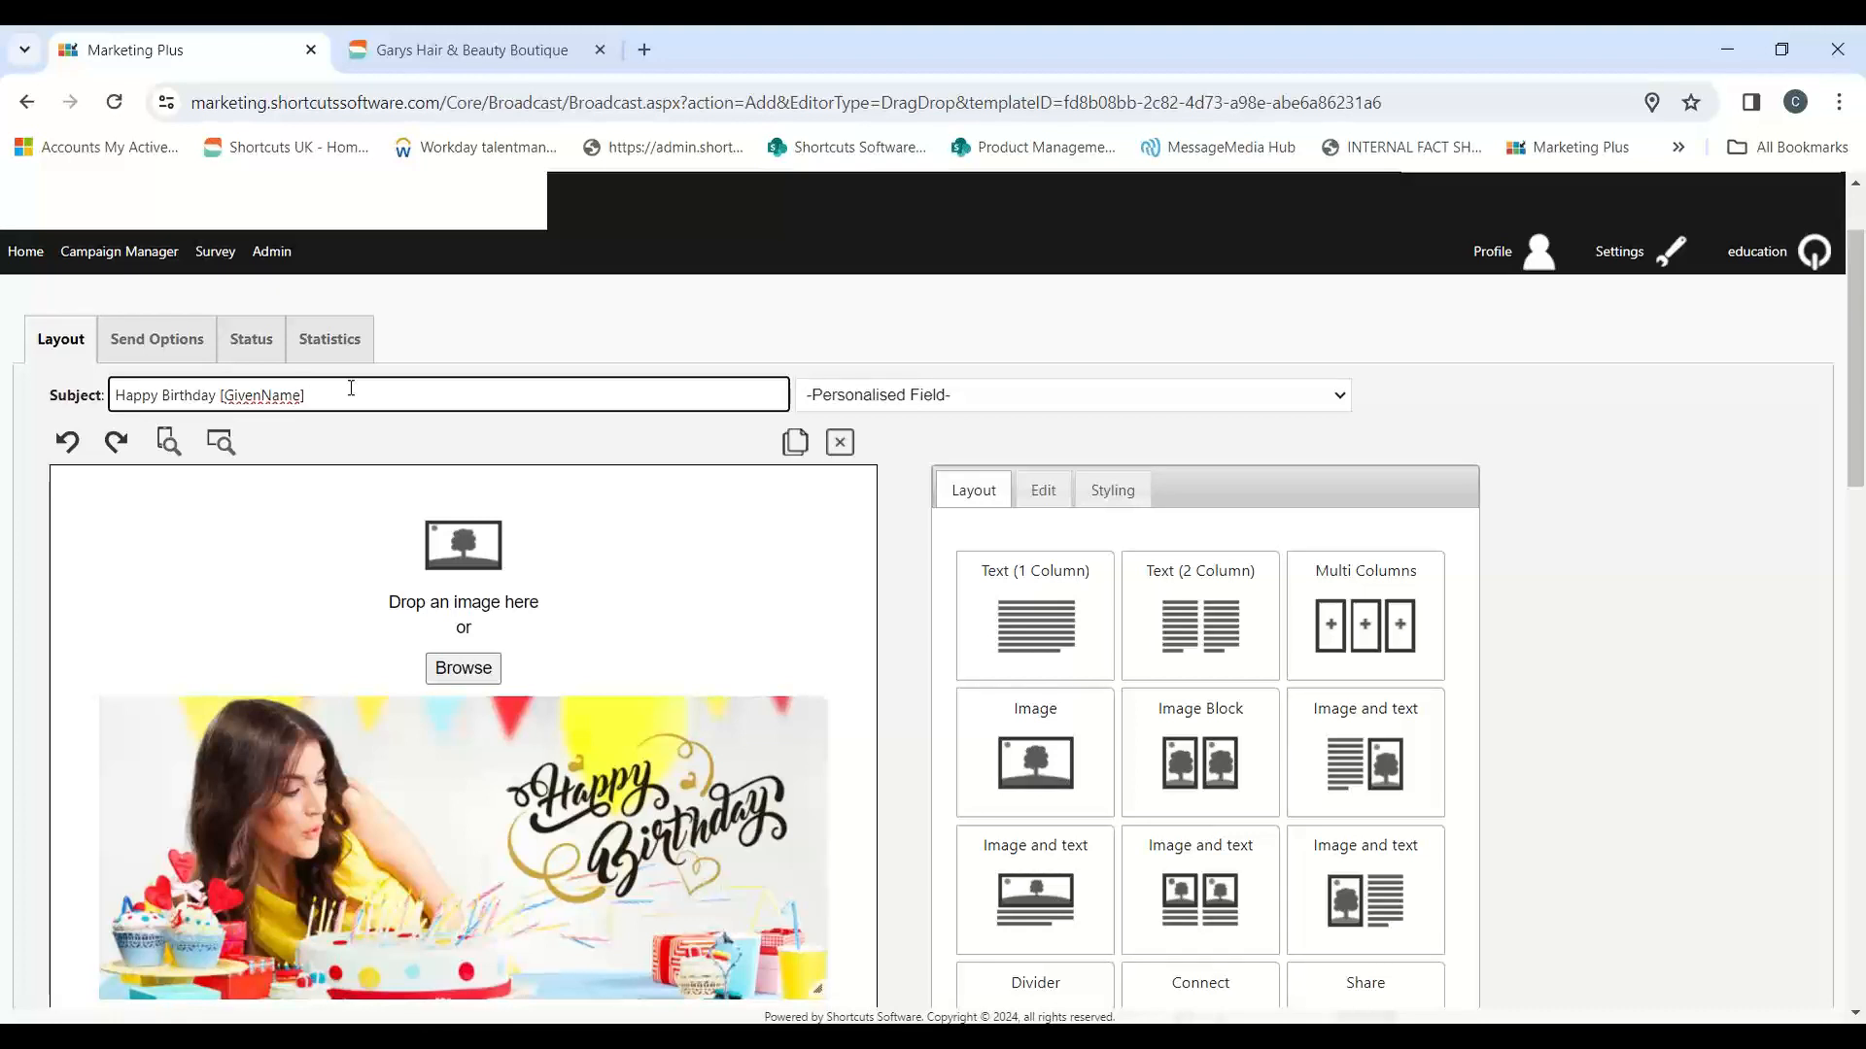
pyautogui.click(1333, 400)
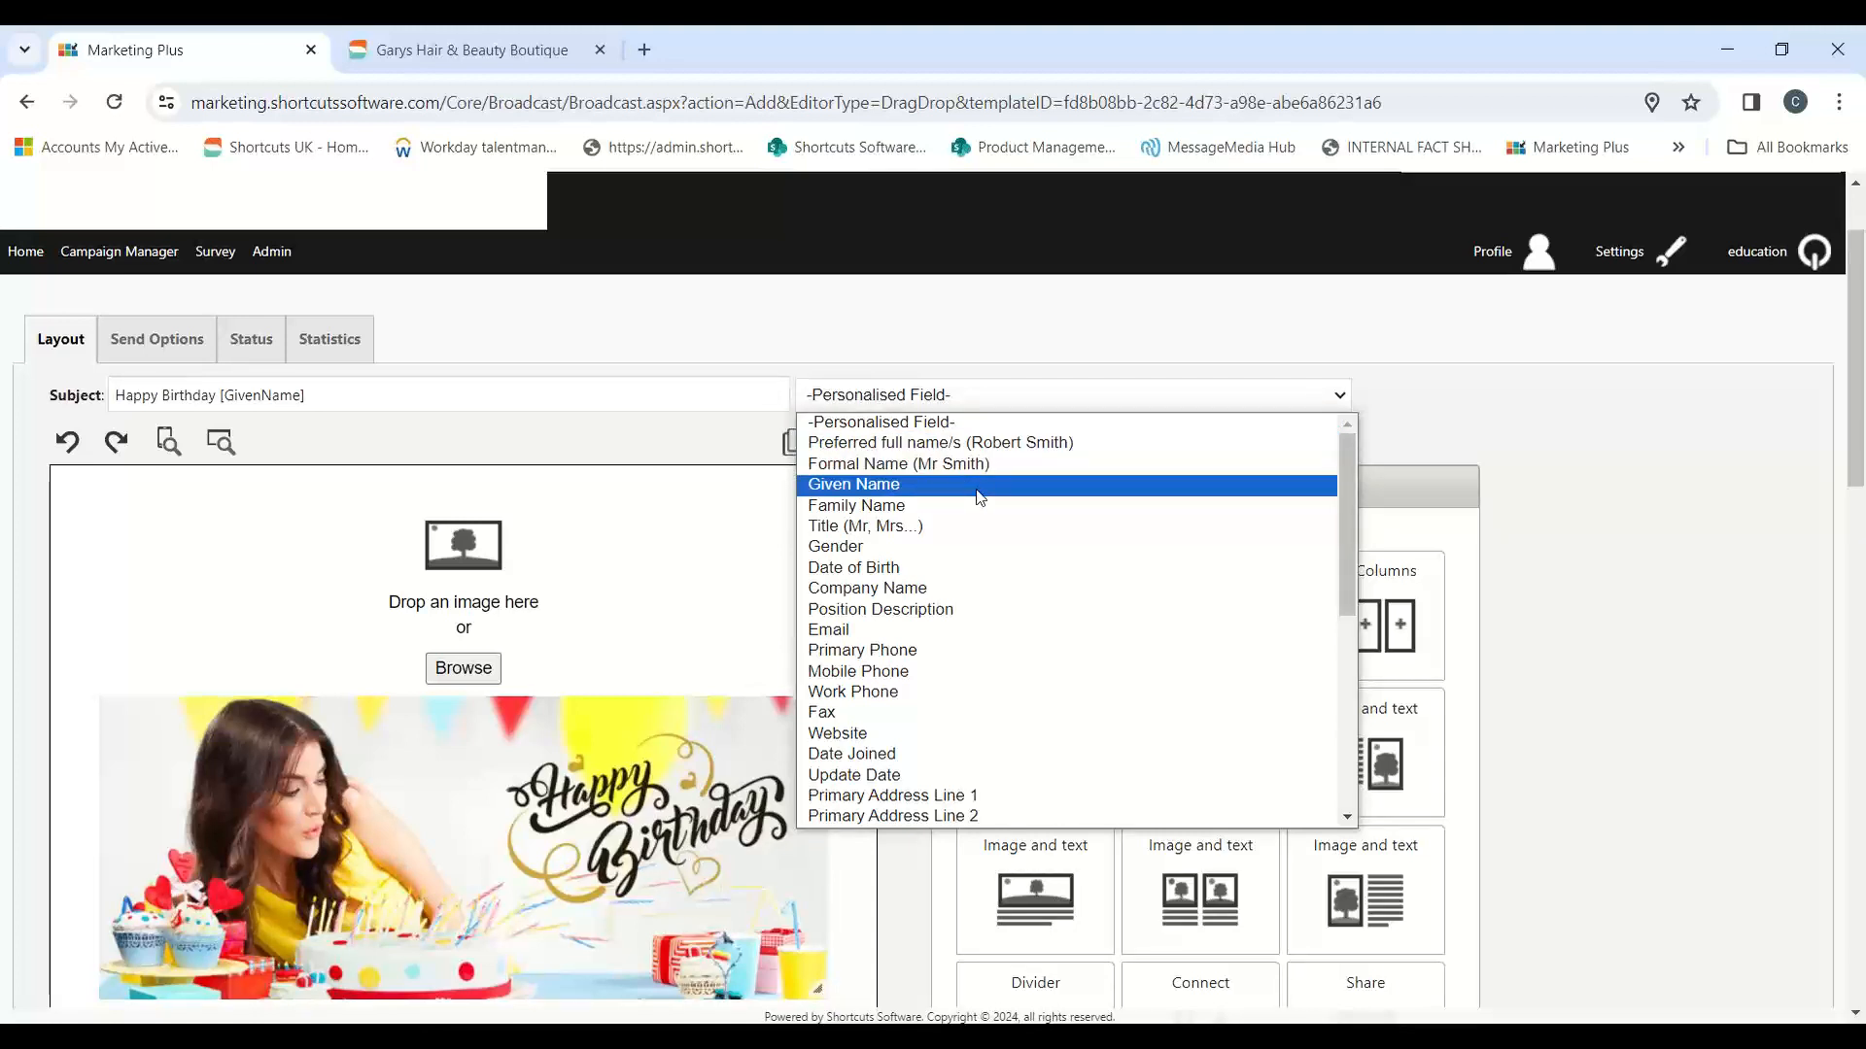
pyautogui.click(1549, 447)
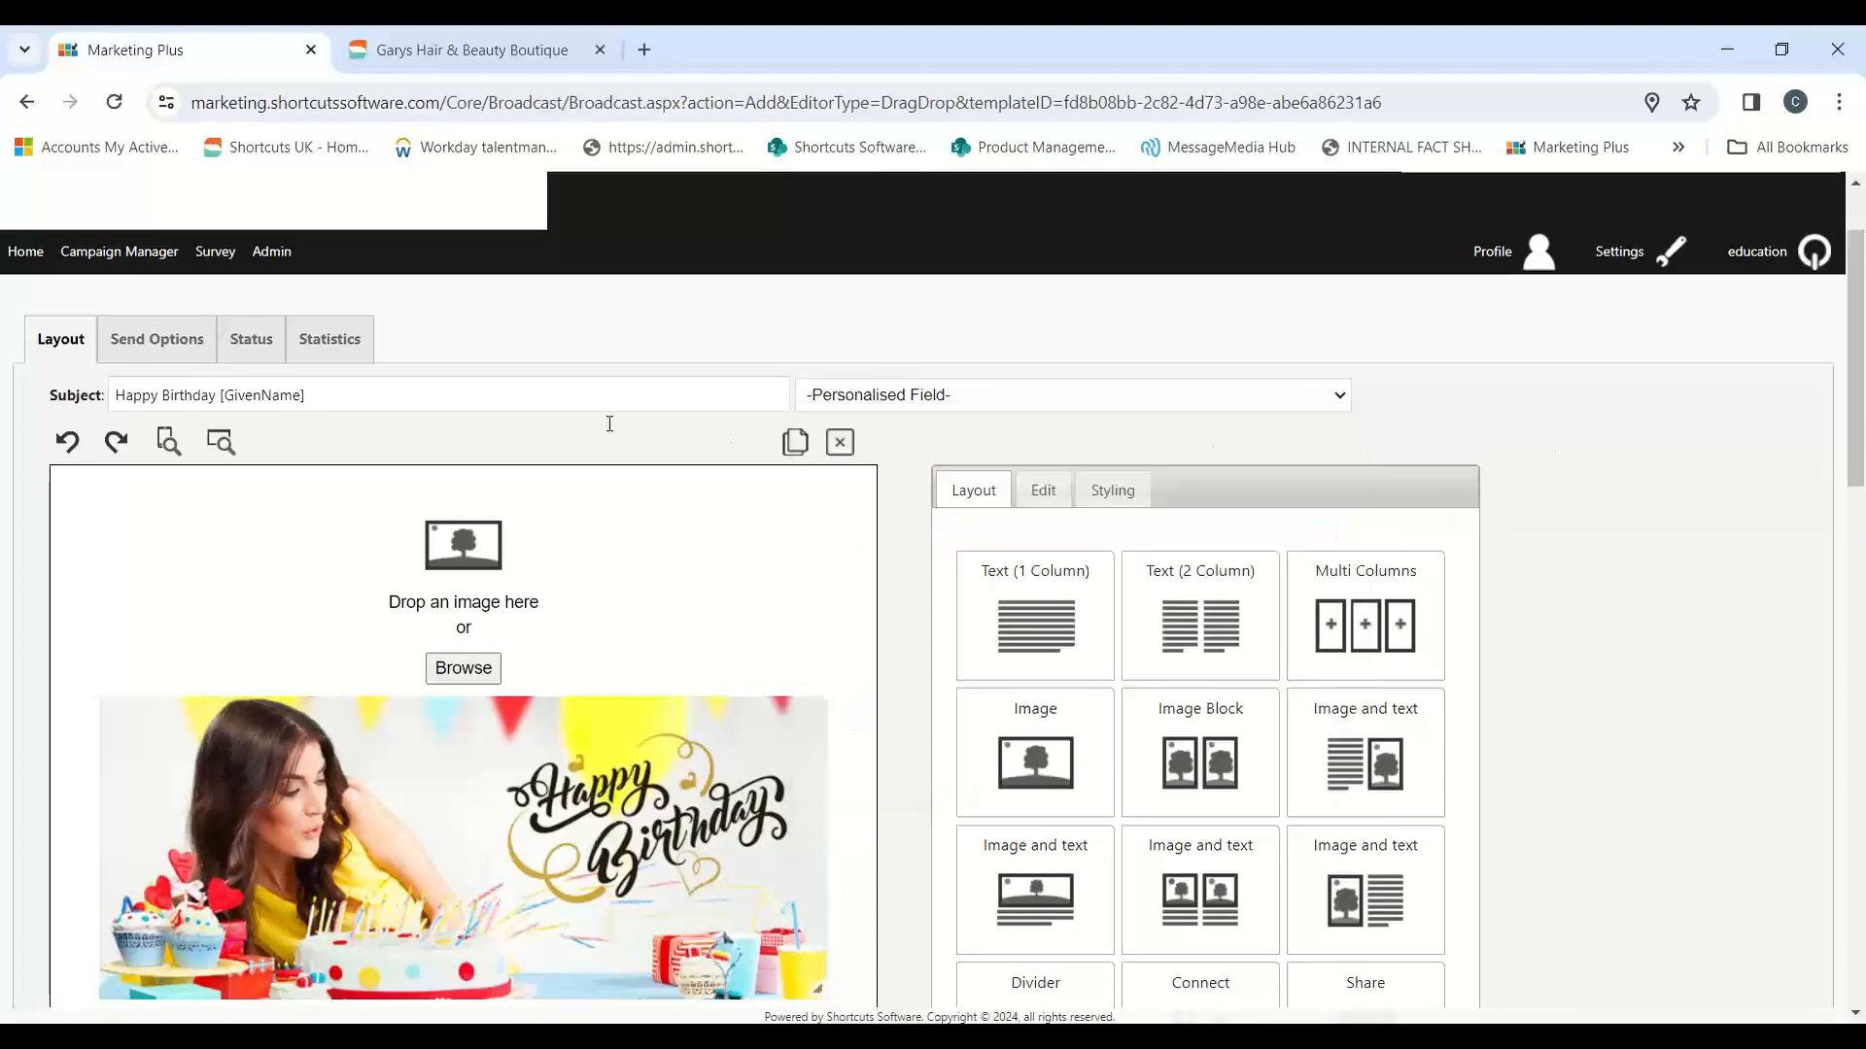
# Step: Try adding exclamation marks after [GivenName] in the email subject, and remove them again
pyautogui.click(434, 403)
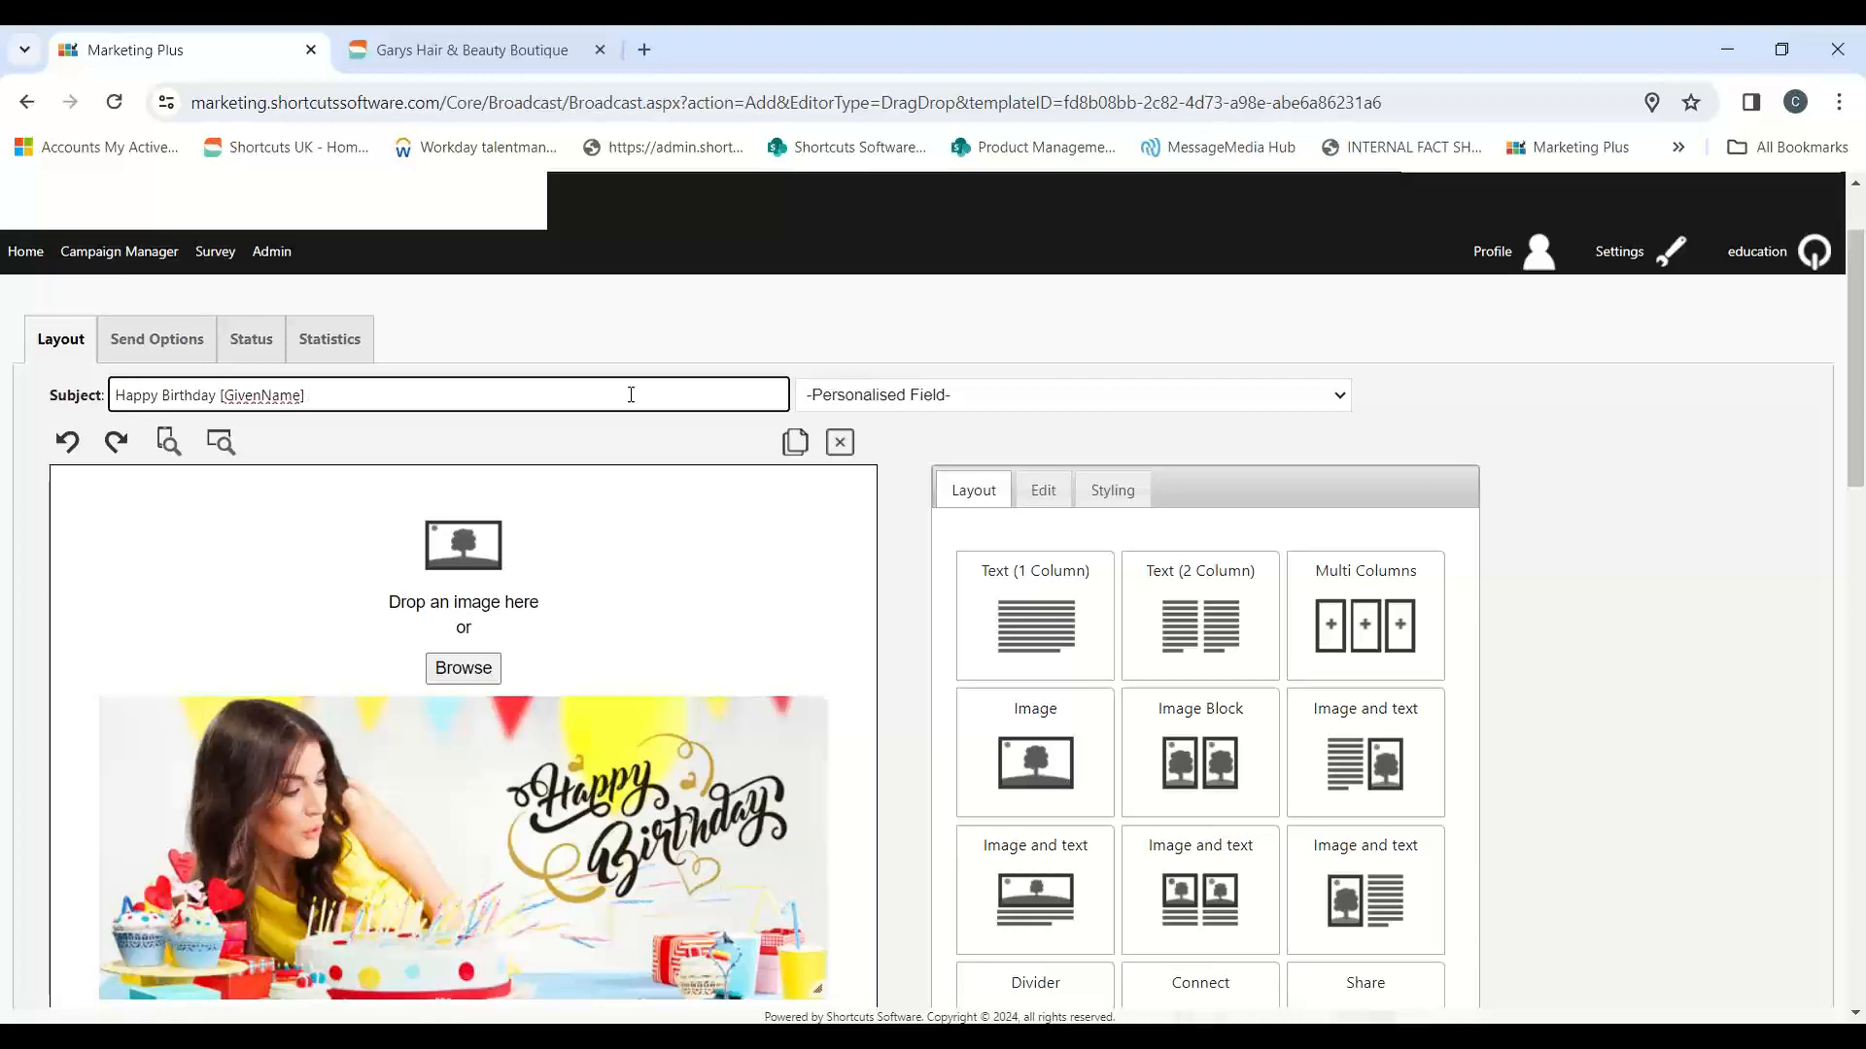
pyautogui.write('!!!!')
pyautogui.press('BackSpace')
pyautogui.press('BackSpace')
pyautogui.press('BackSpace')
pyautogui.press('BackSpace')
pyautogui.press('BackSpace')
pyautogui.click(1850, 109)
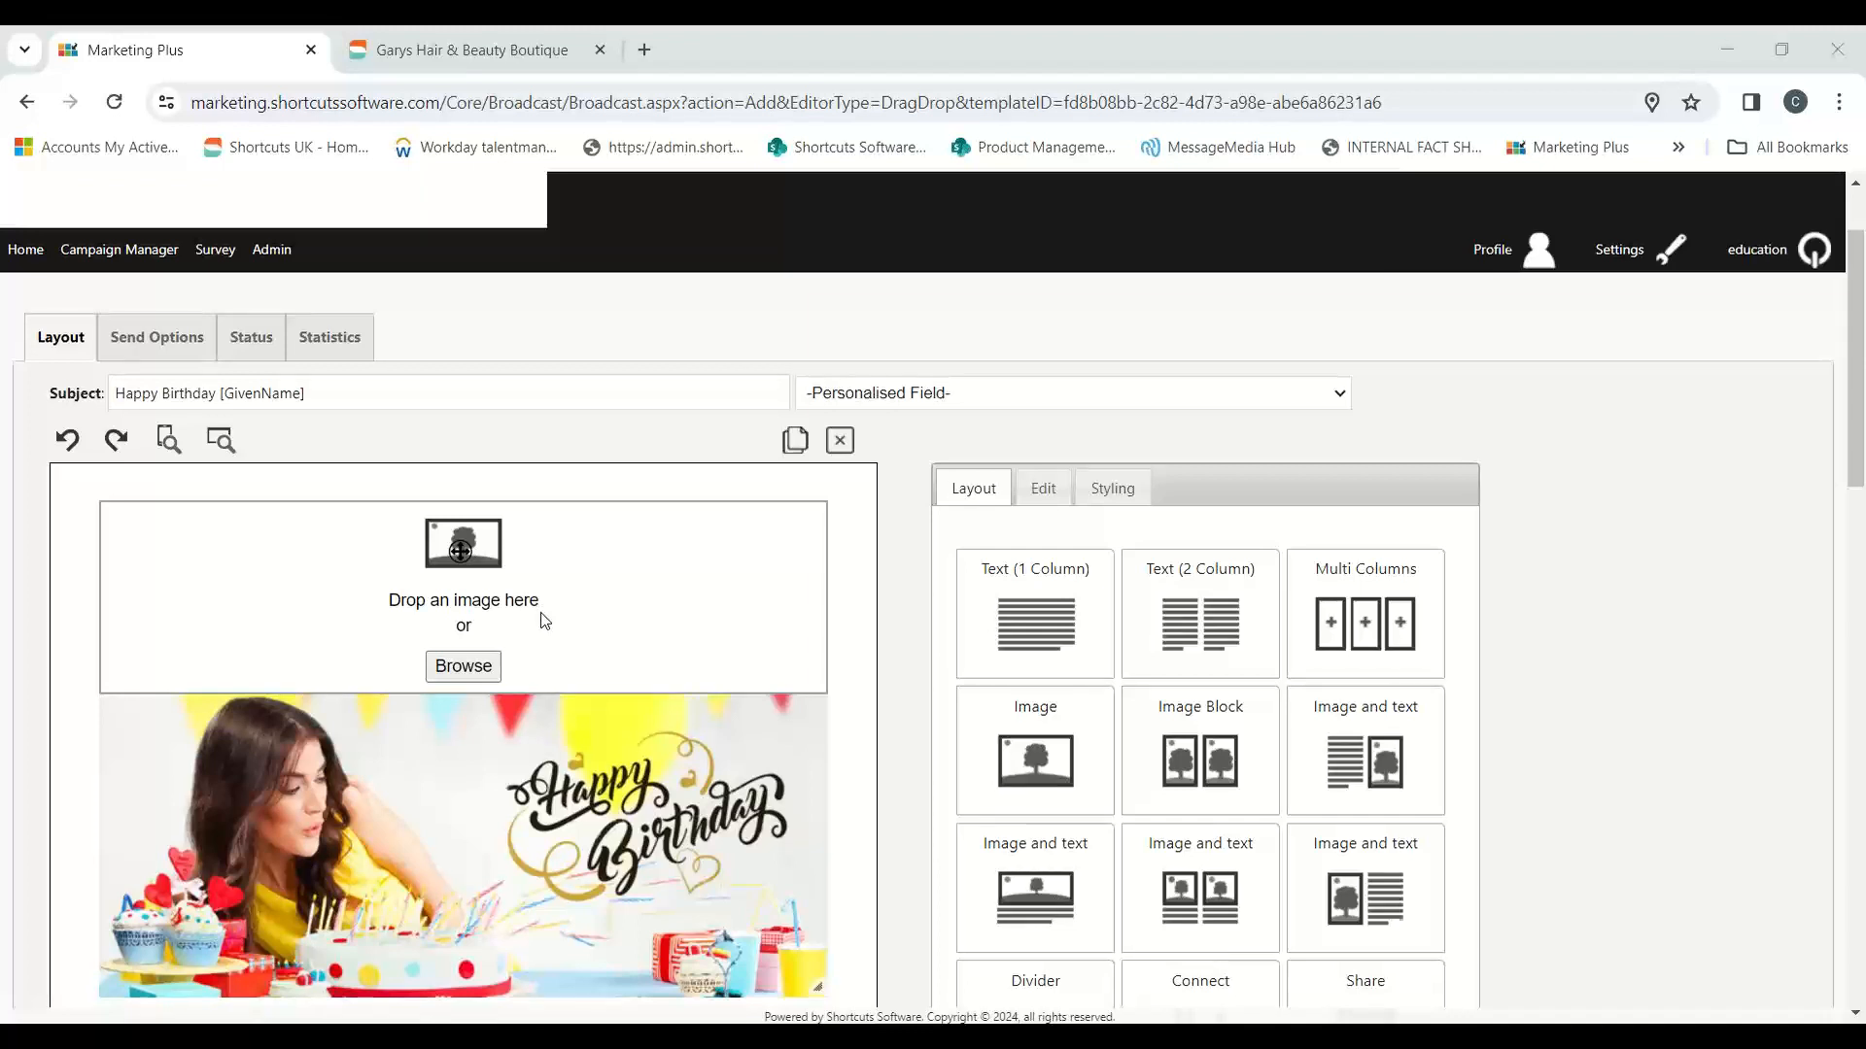
# Step: Review the email's background and content styling options, and return to the available layout blocks
pyautogui.scroll(-1, 546, 620)
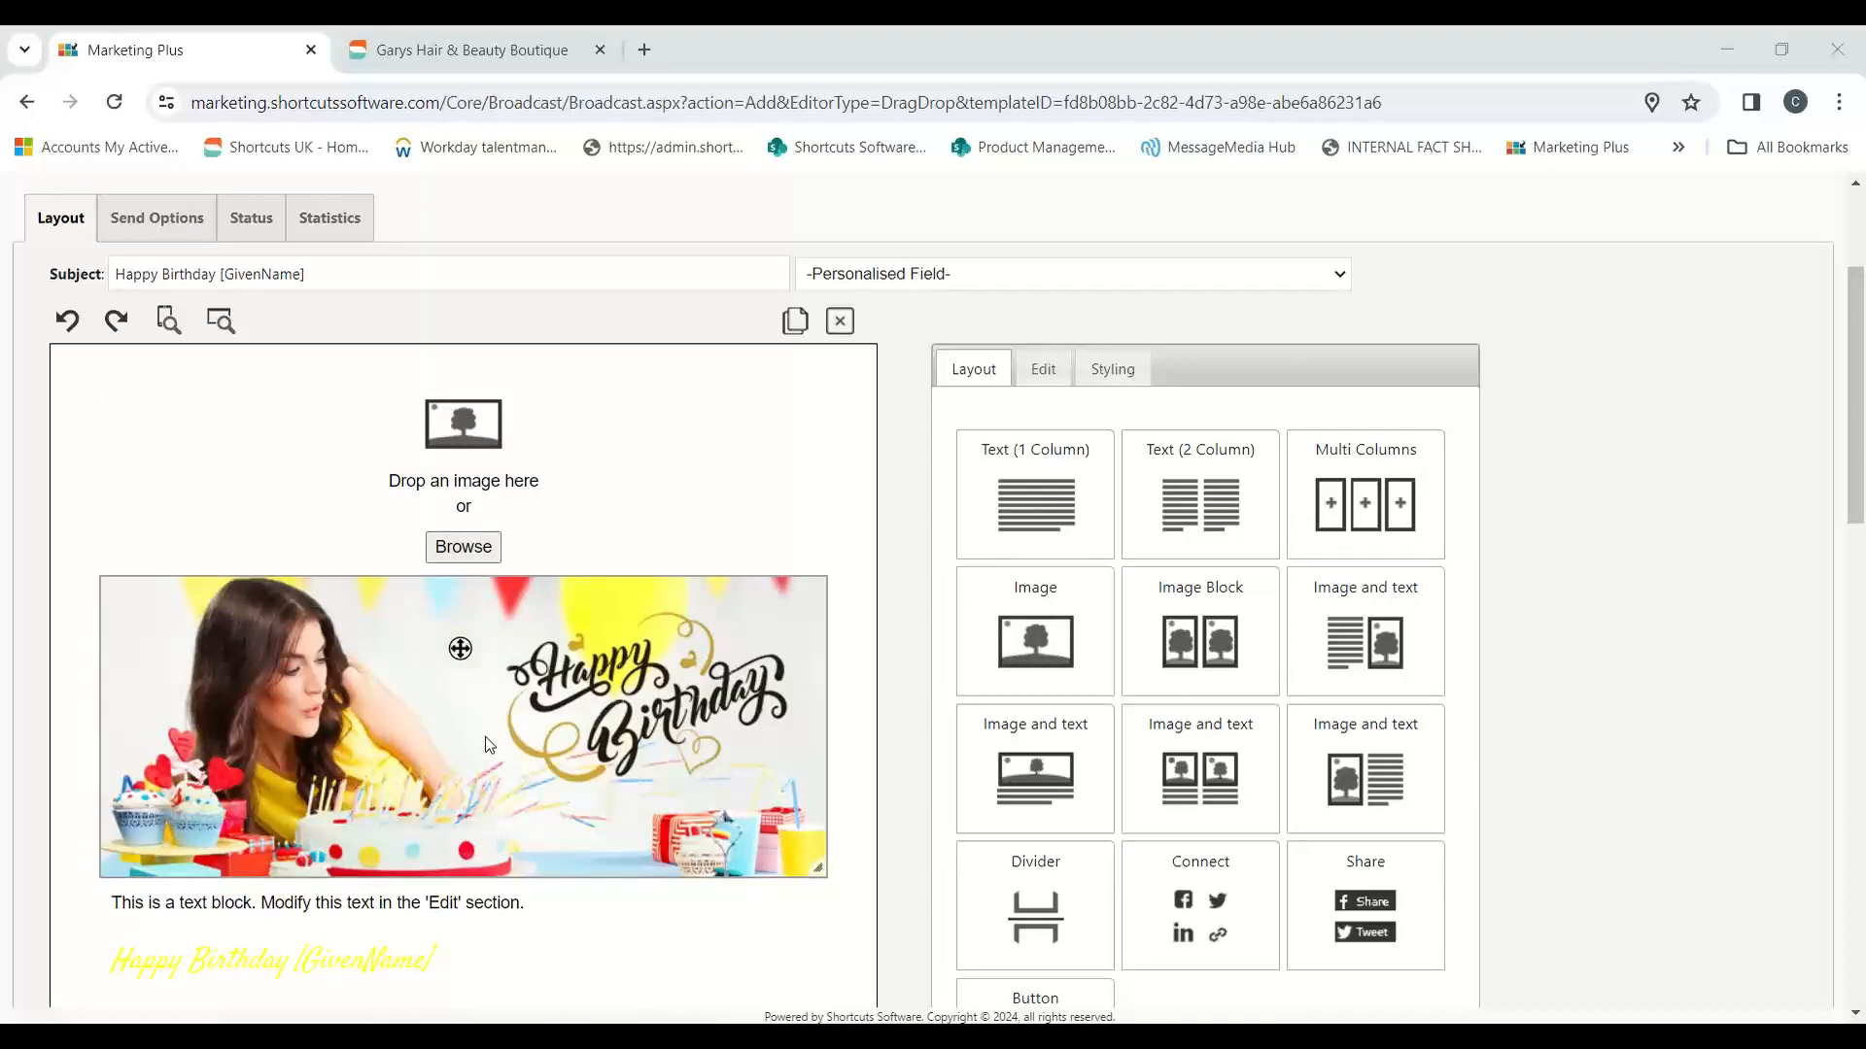
pyautogui.click(1030, 375)
pyautogui.click(1107, 369)
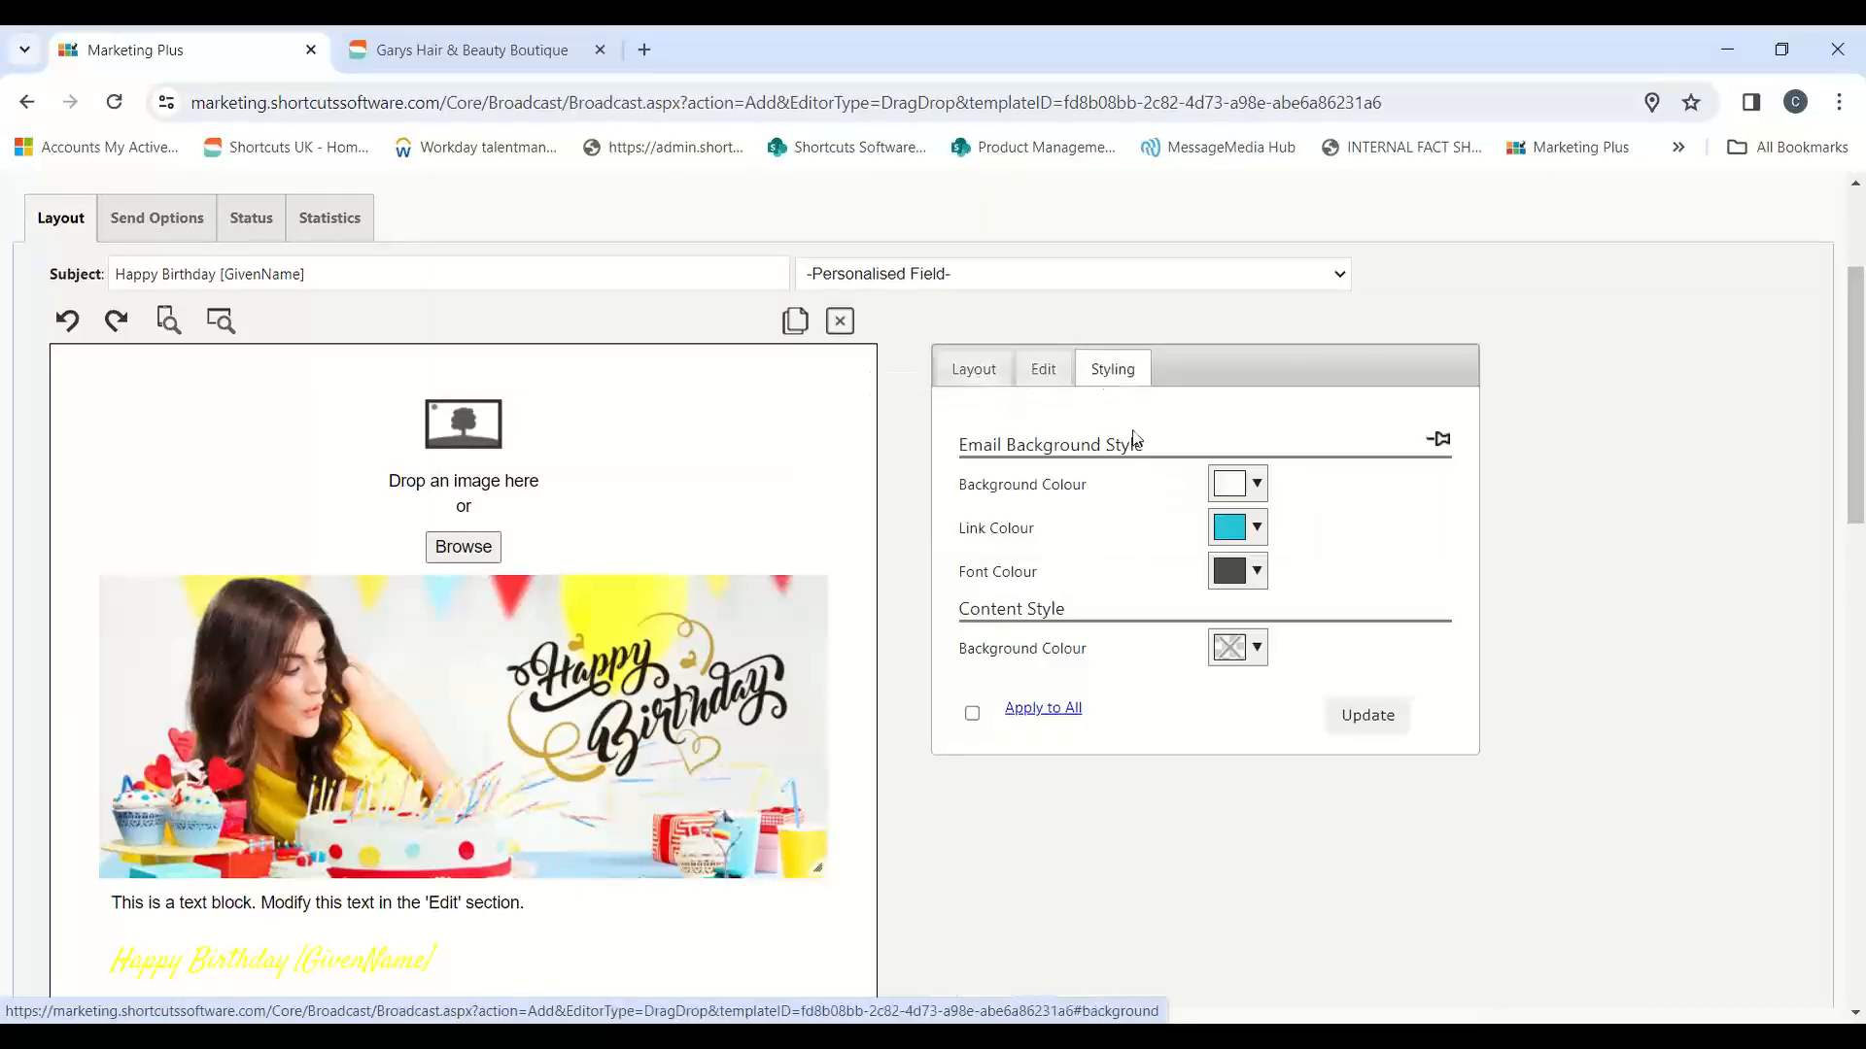
pyautogui.rightClick(1133, 439)
pyautogui.click(1241, 408)
pyautogui.click(997, 375)
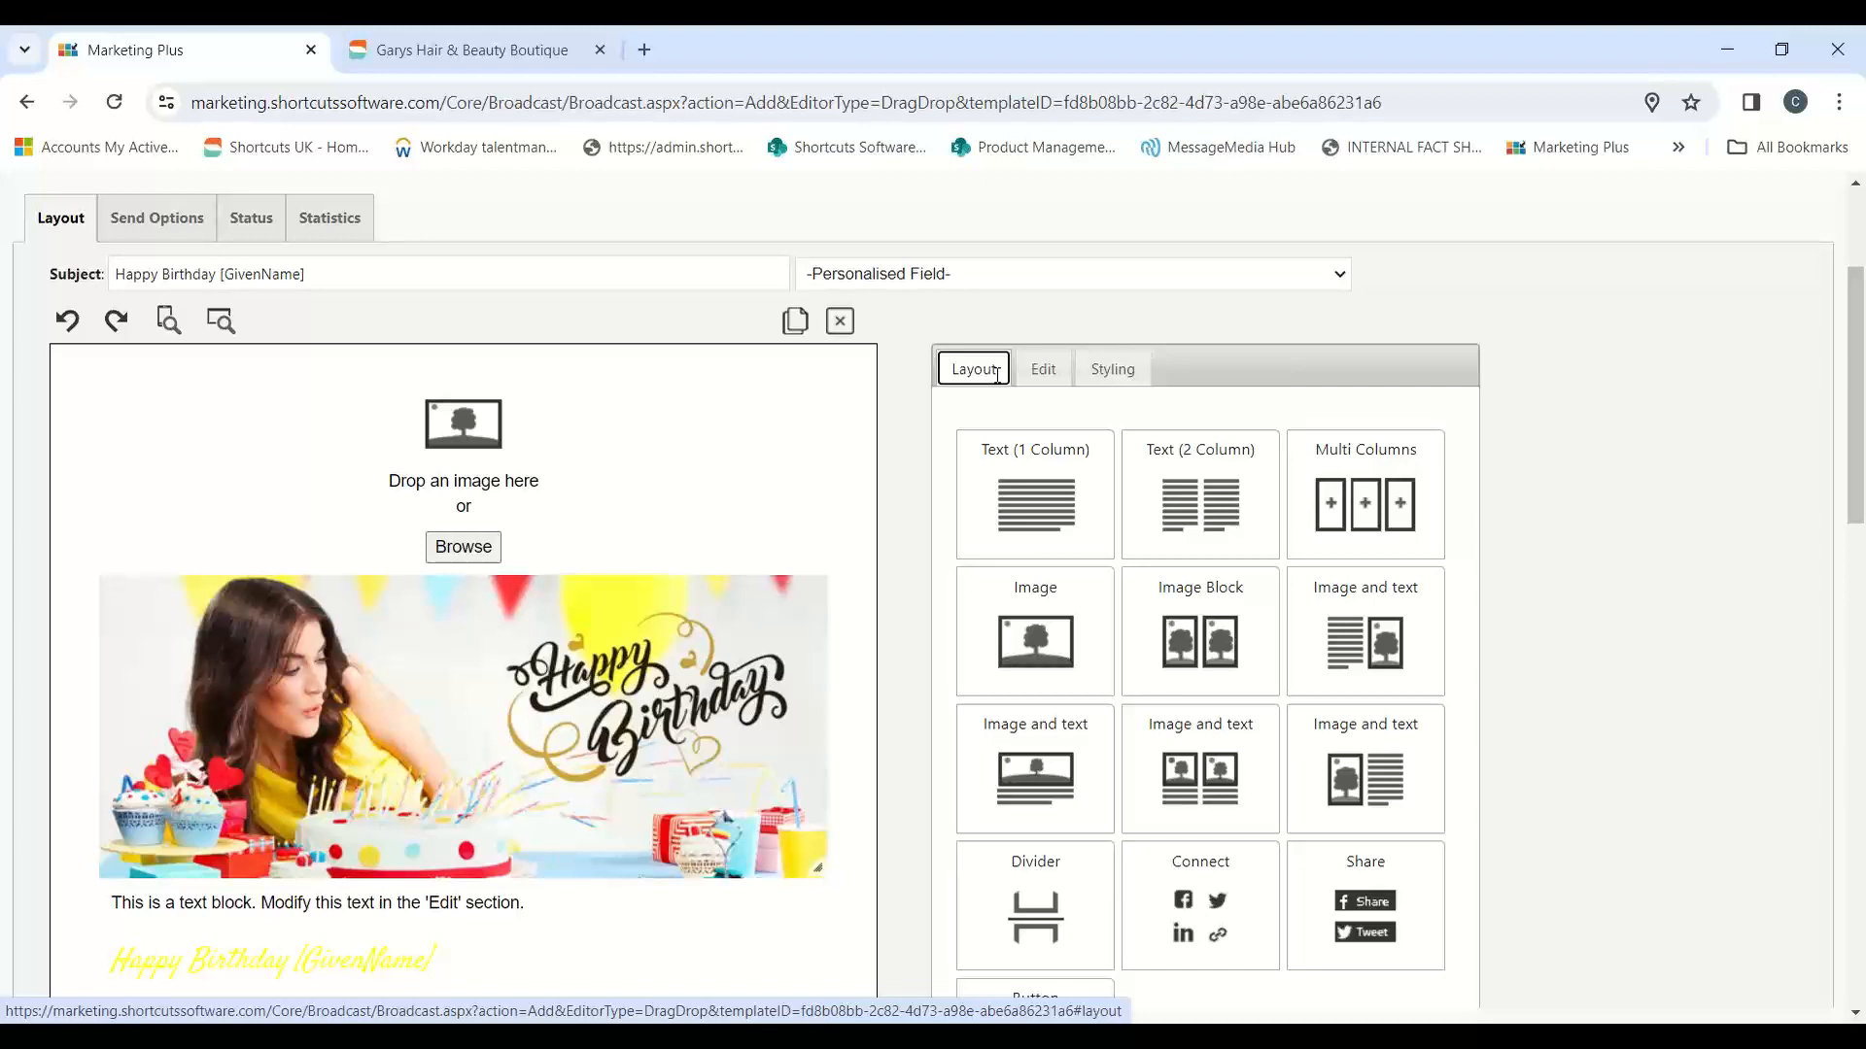
# Step: Add a one-column text block at the top of the email and another image block above the birthday picture
pyautogui.moveTo(1057, 478); pyautogui.dragTo(962, 447)
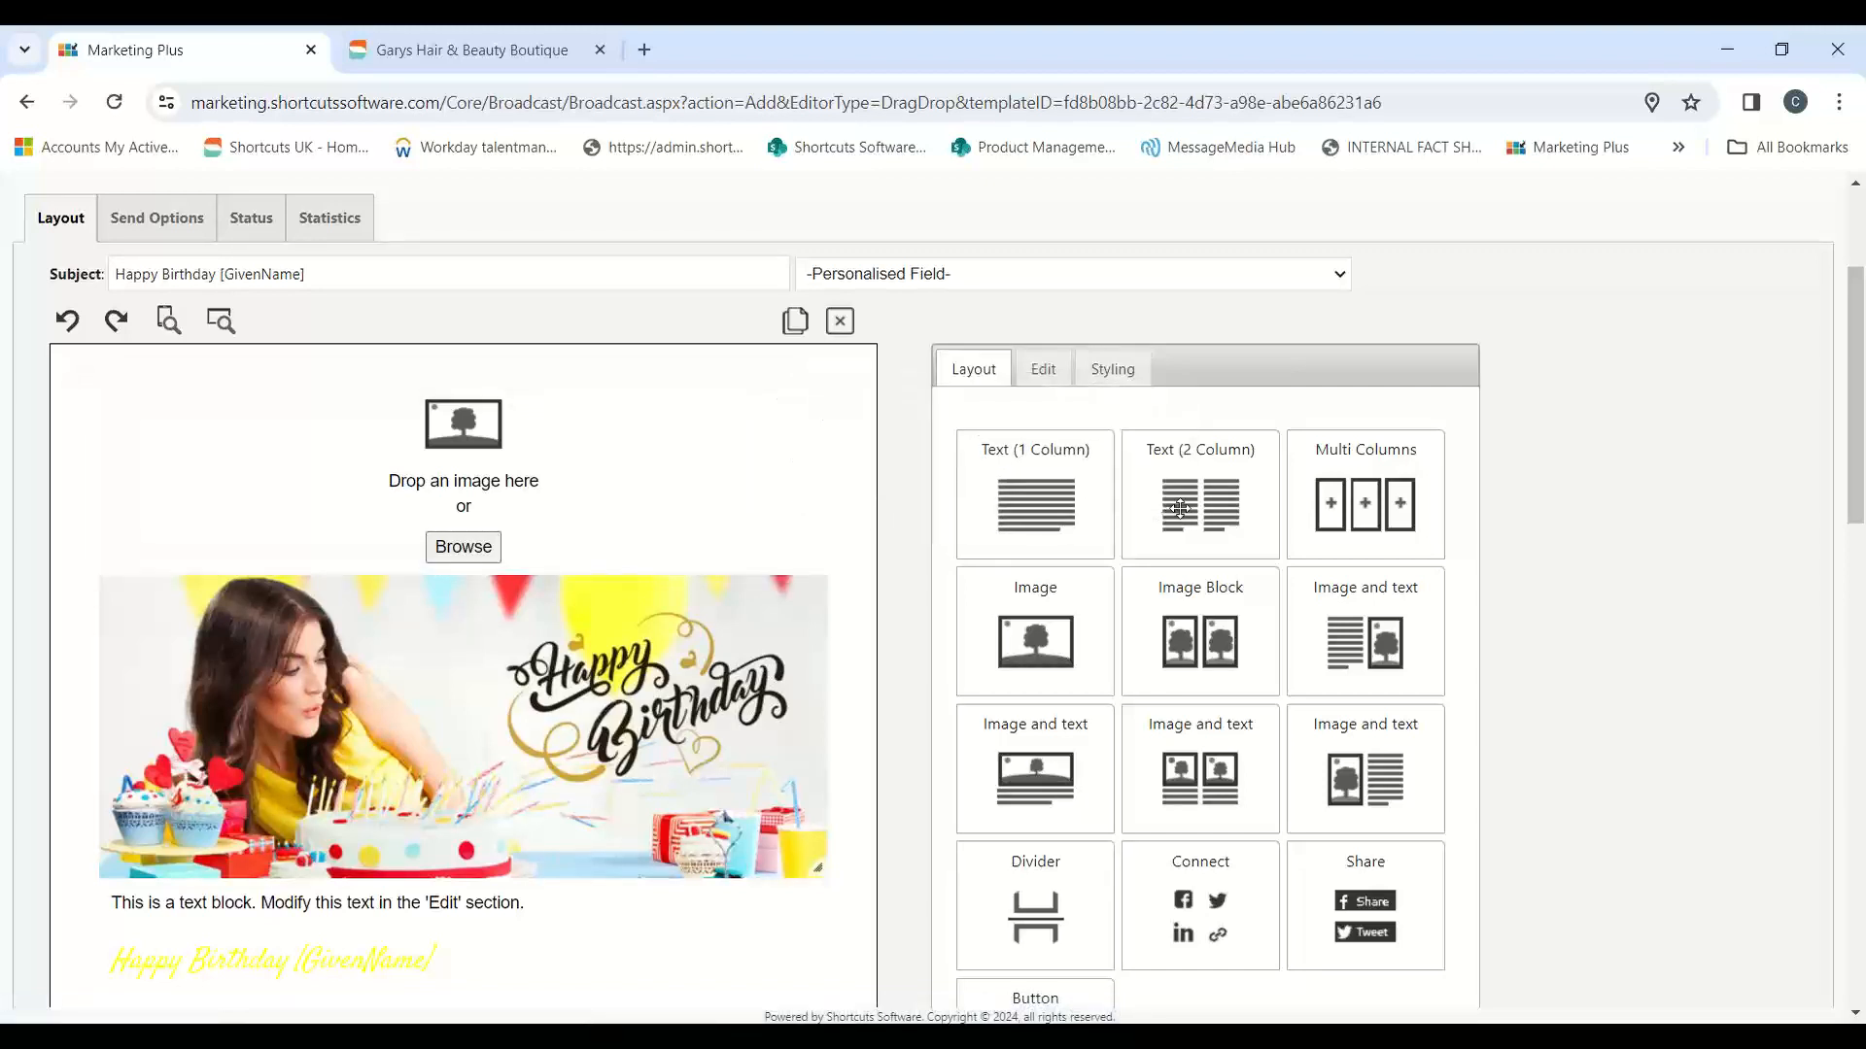
pyautogui.moveTo(1158, 527); pyautogui.dragTo(1182, 486)
pyautogui.moveTo(1040, 515); pyautogui.dragTo(622, 408)
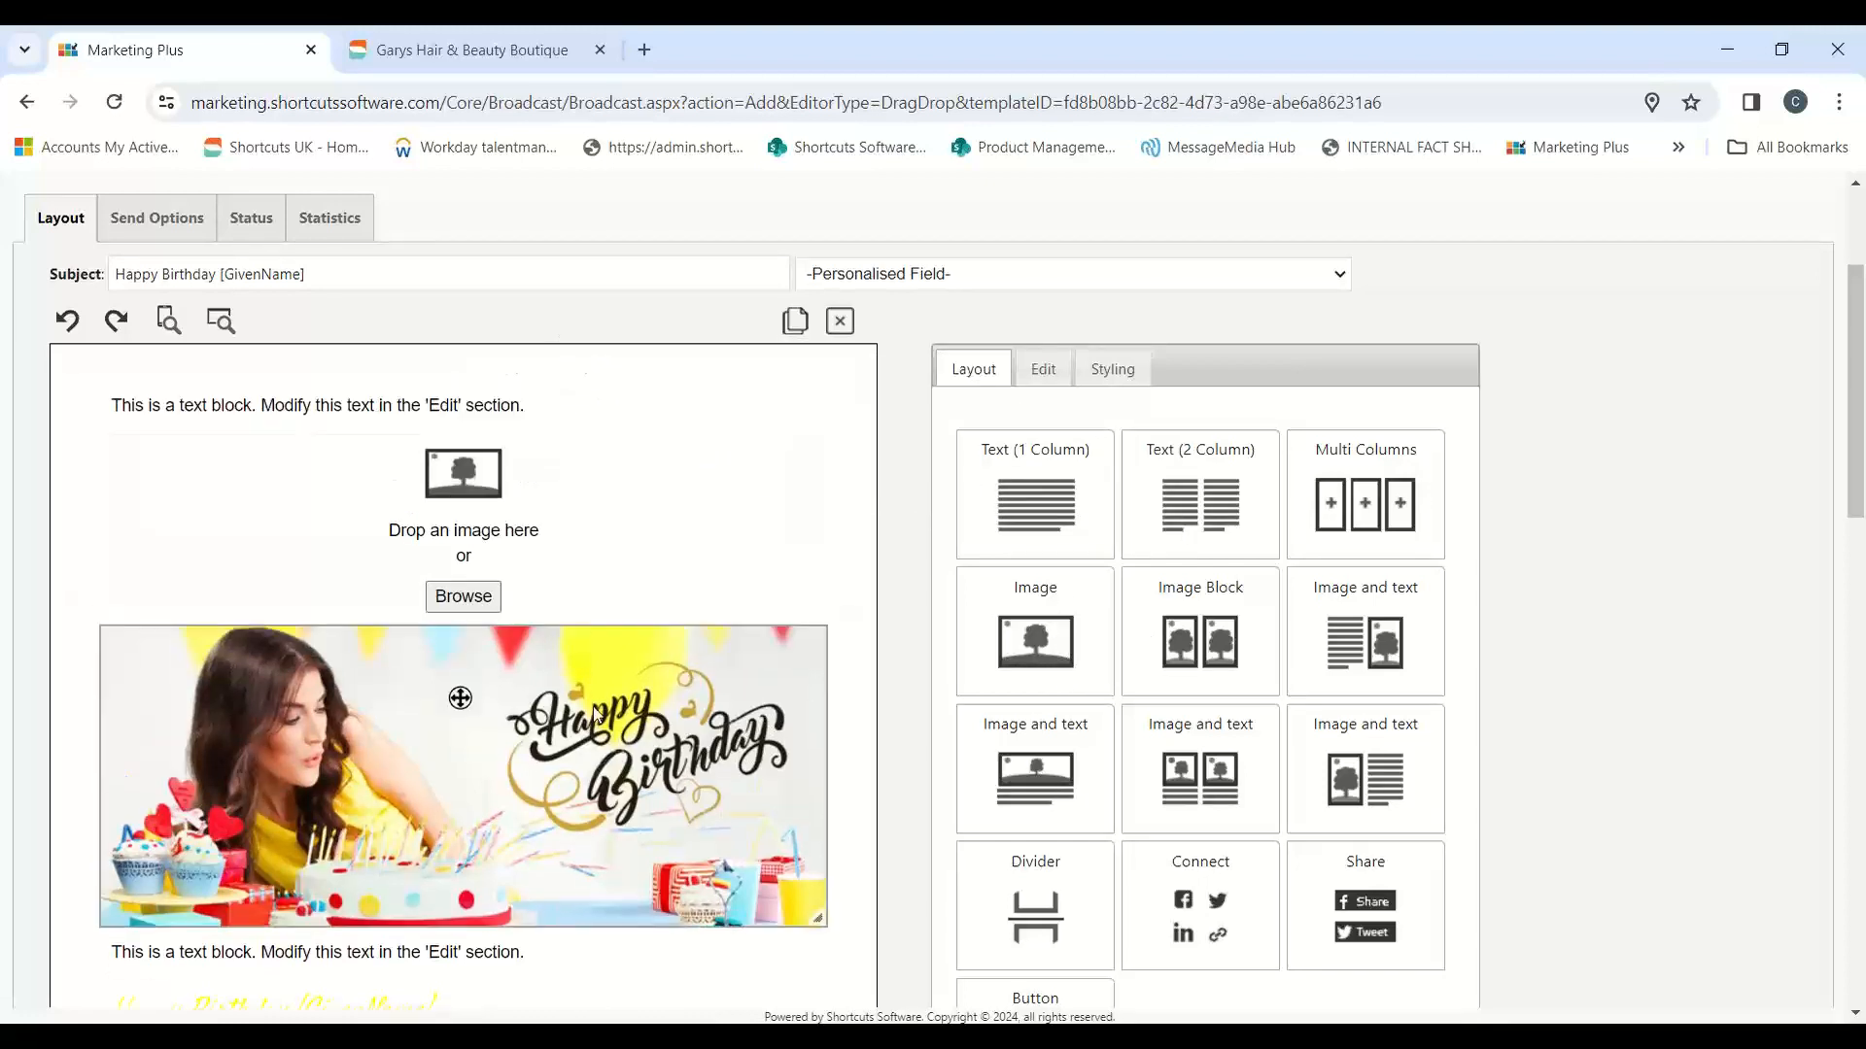
pyautogui.moveTo(1001, 640); pyautogui.dragTo(491, 604)
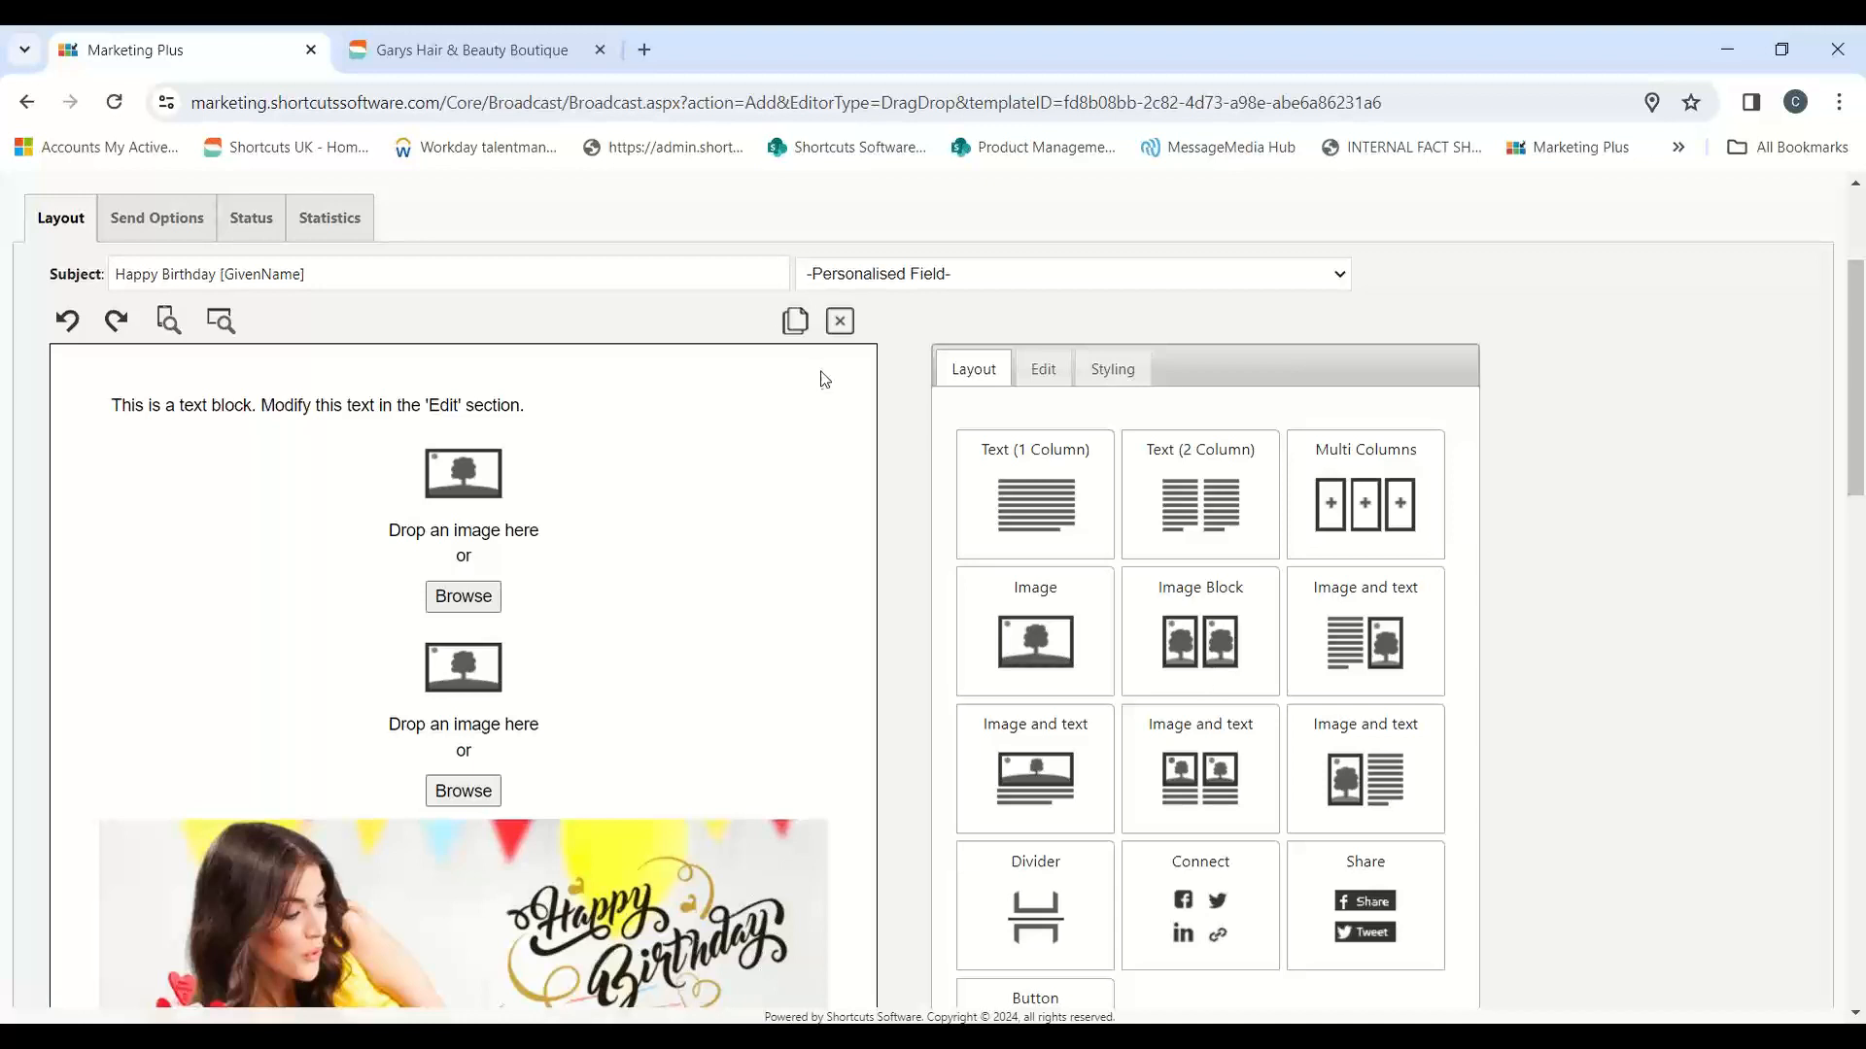
# Step: Examine the header, subject and body of the Happy birthday email in the Garys Hair & Beauty Boutique site, and return to Marketing Plus
pyautogui.click(490, 52)
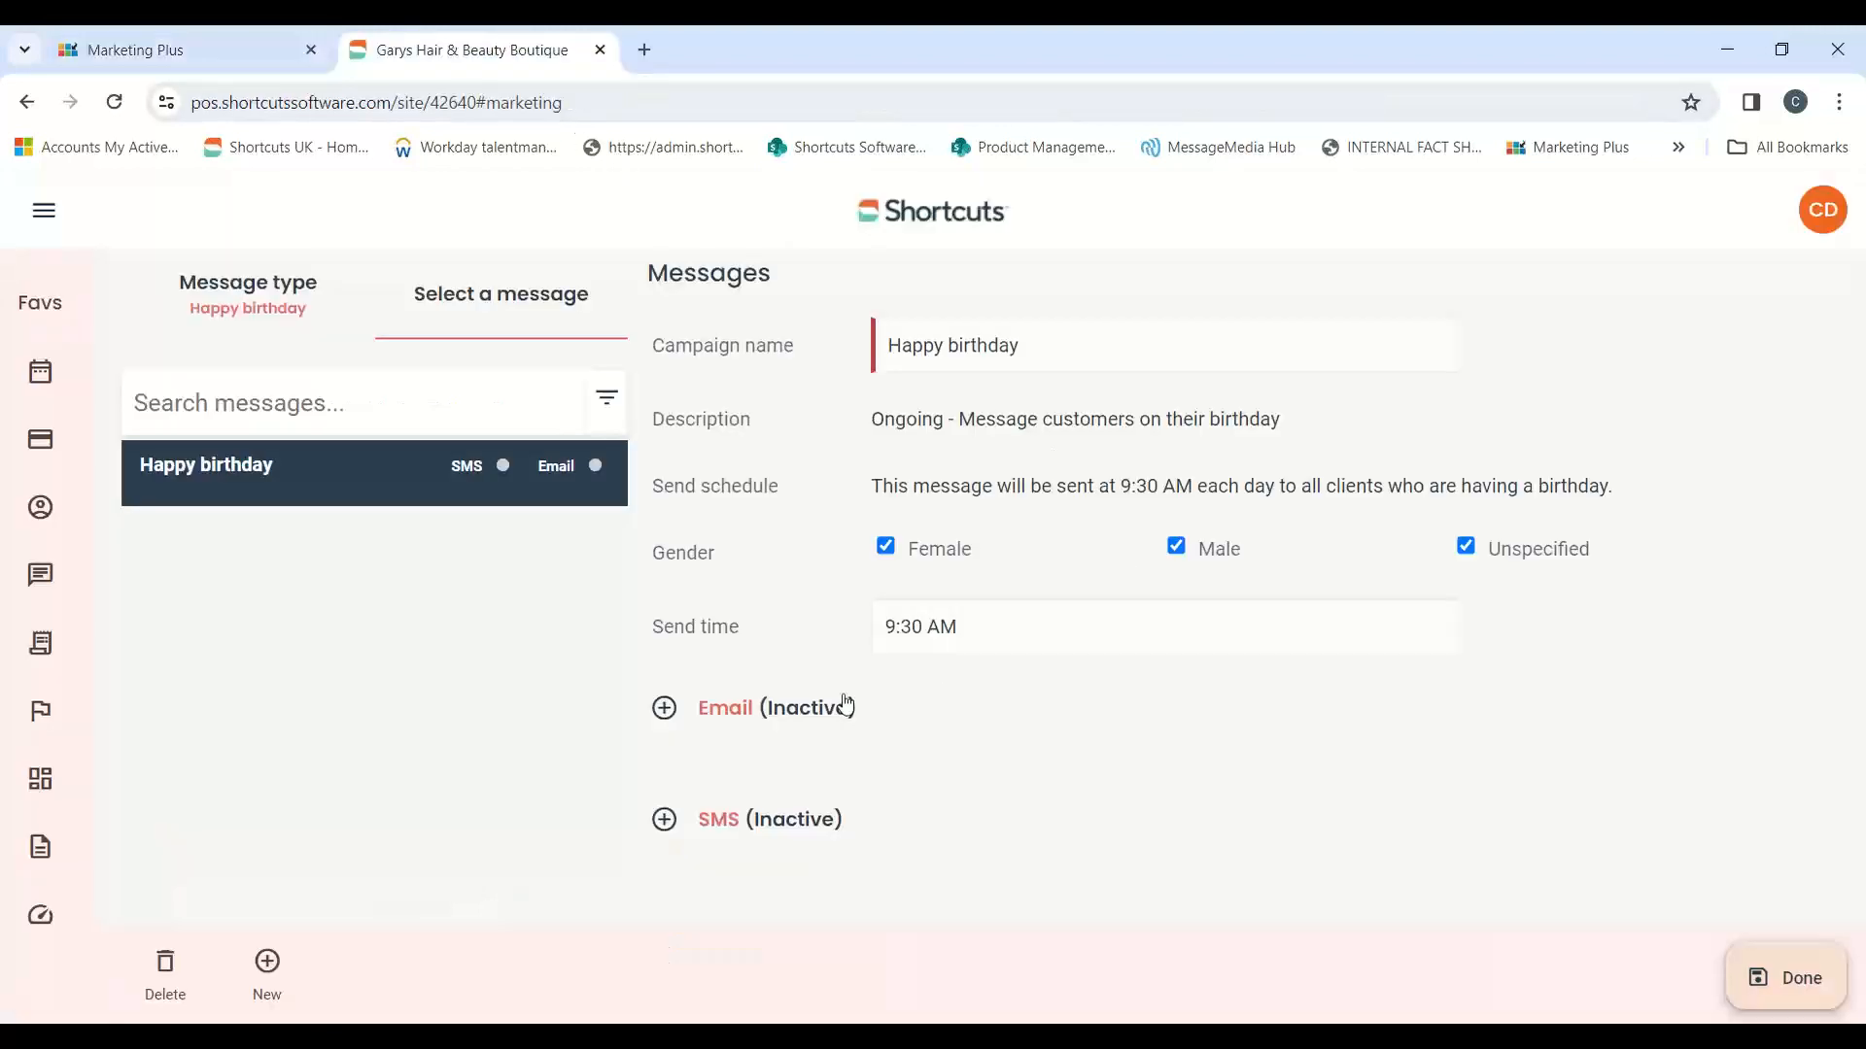
pyautogui.click(845, 703)
pyautogui.scroll(-1, 1153, 762)
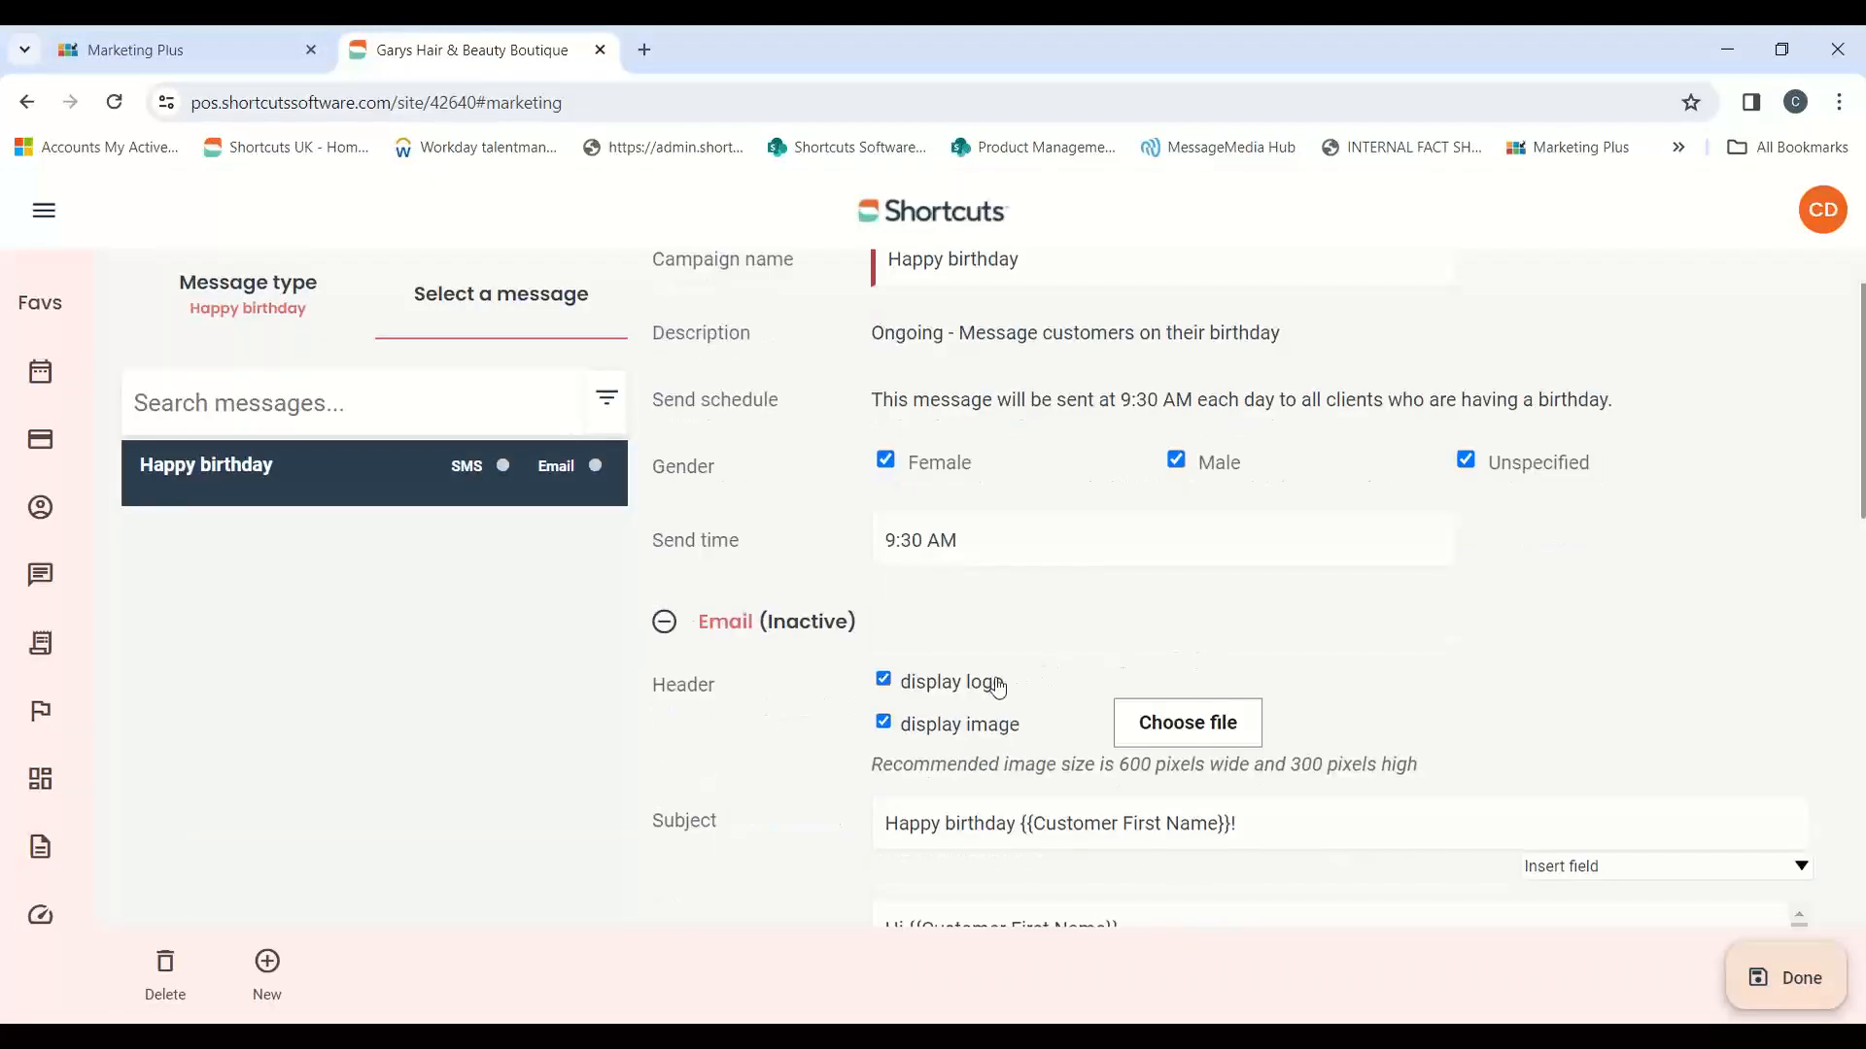
pyautogui.scroll(-1, 998, 686)
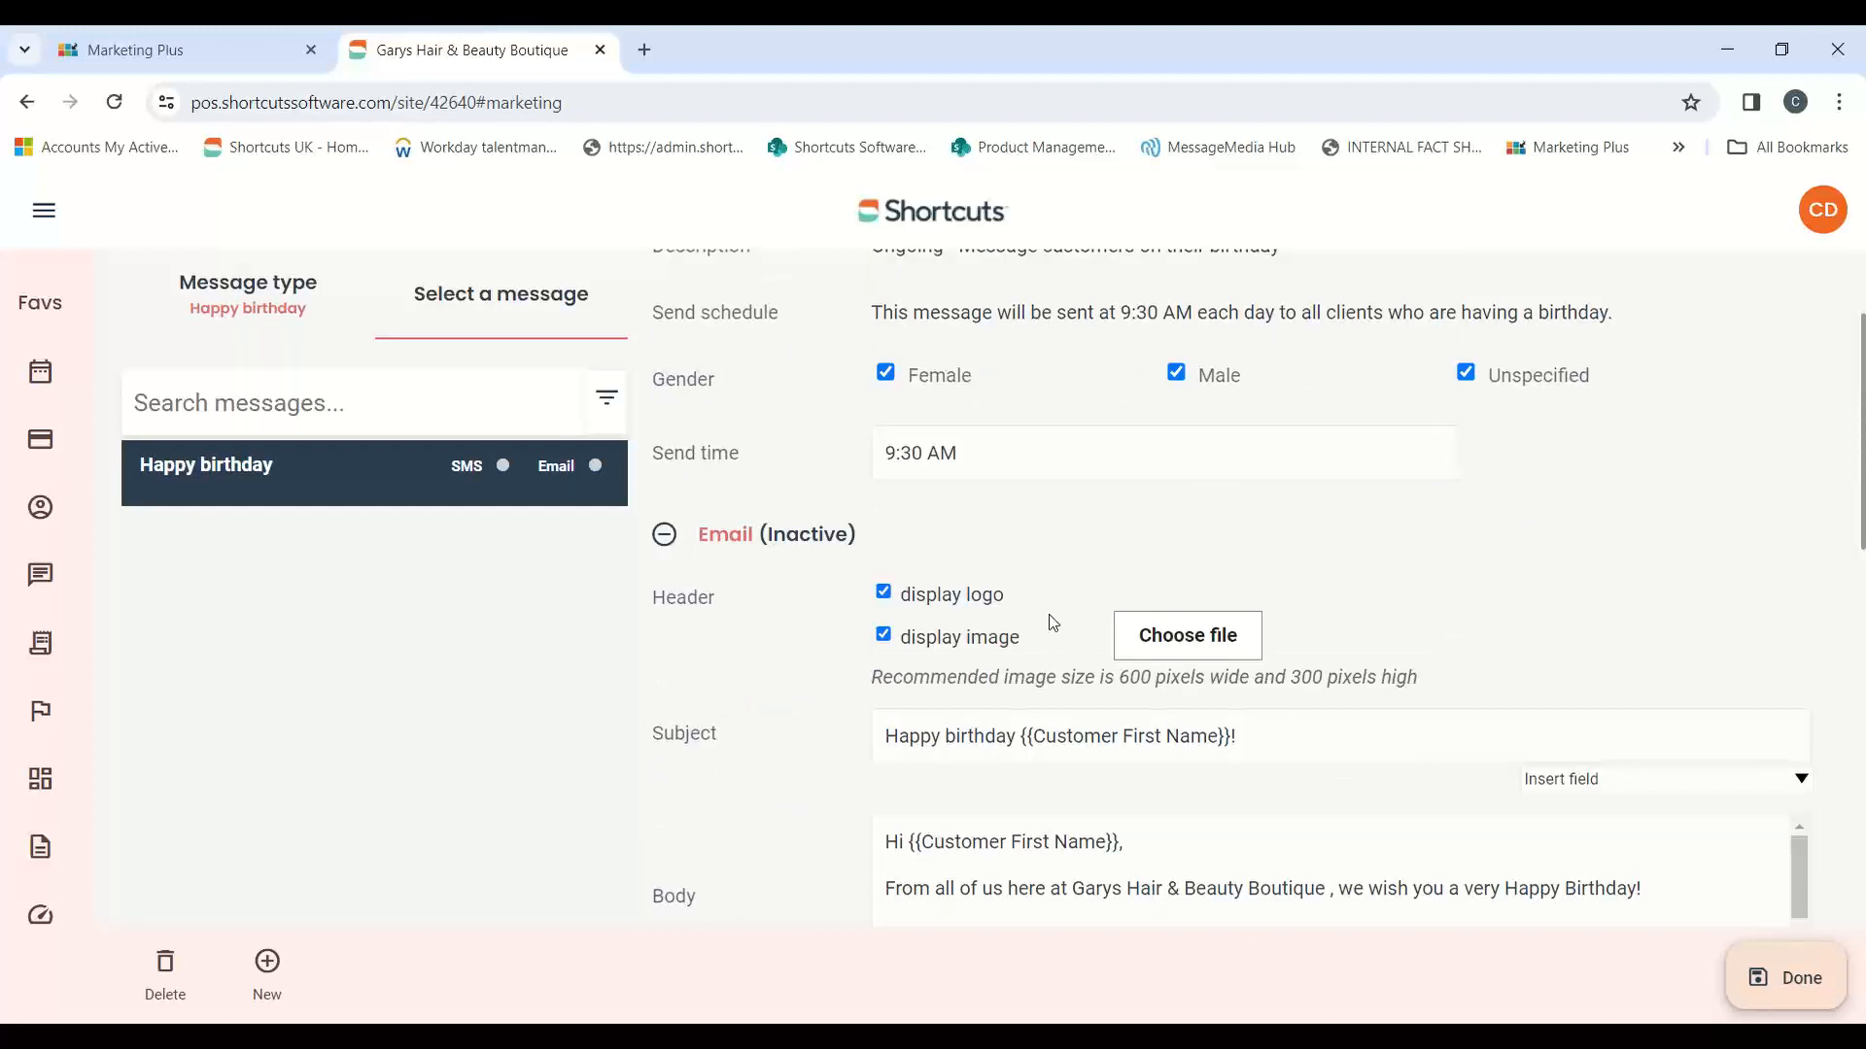
pyautogui.scroll(-3, 1052, 623)
pyautogui.moveTo(1130, 610); pyautogui.dragTo(918, 646)
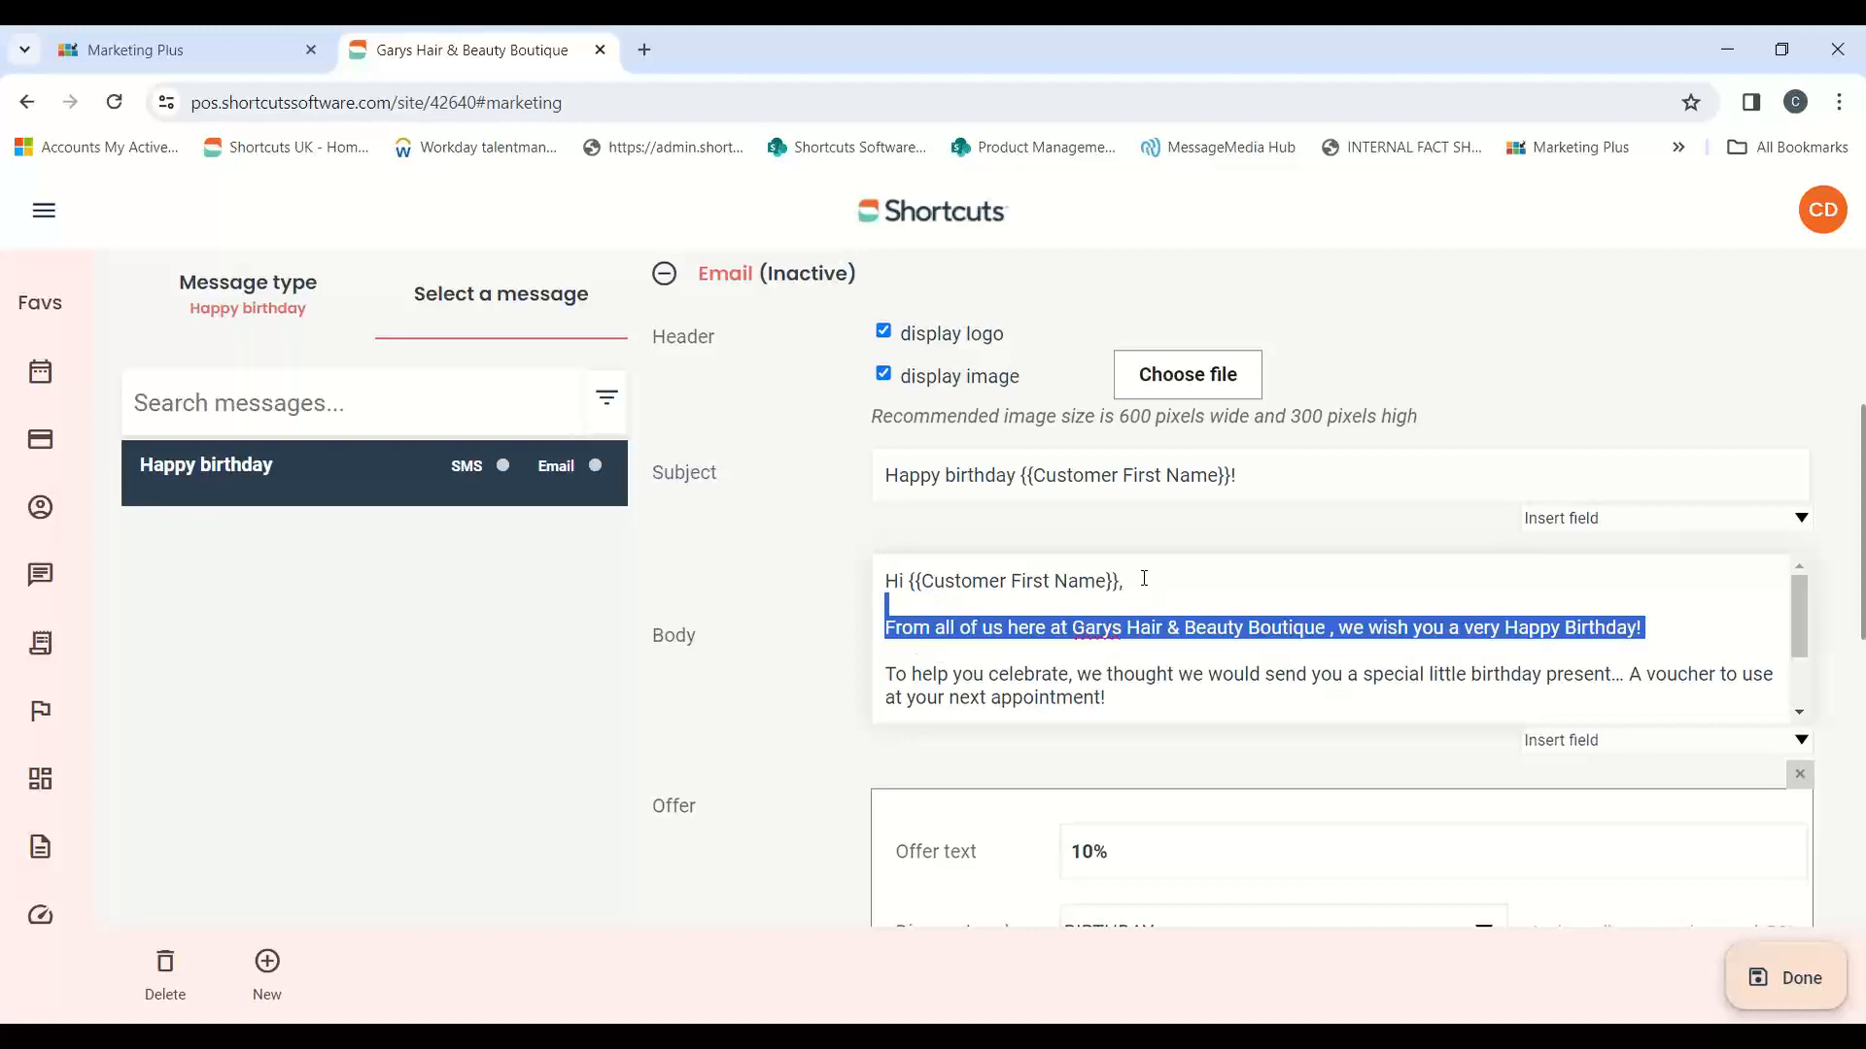
pyautogui.click(185, 49)
# Step: Delete the upper of the two empty image blocks from the email
pyautogui.scroll(-1, 586, 405)
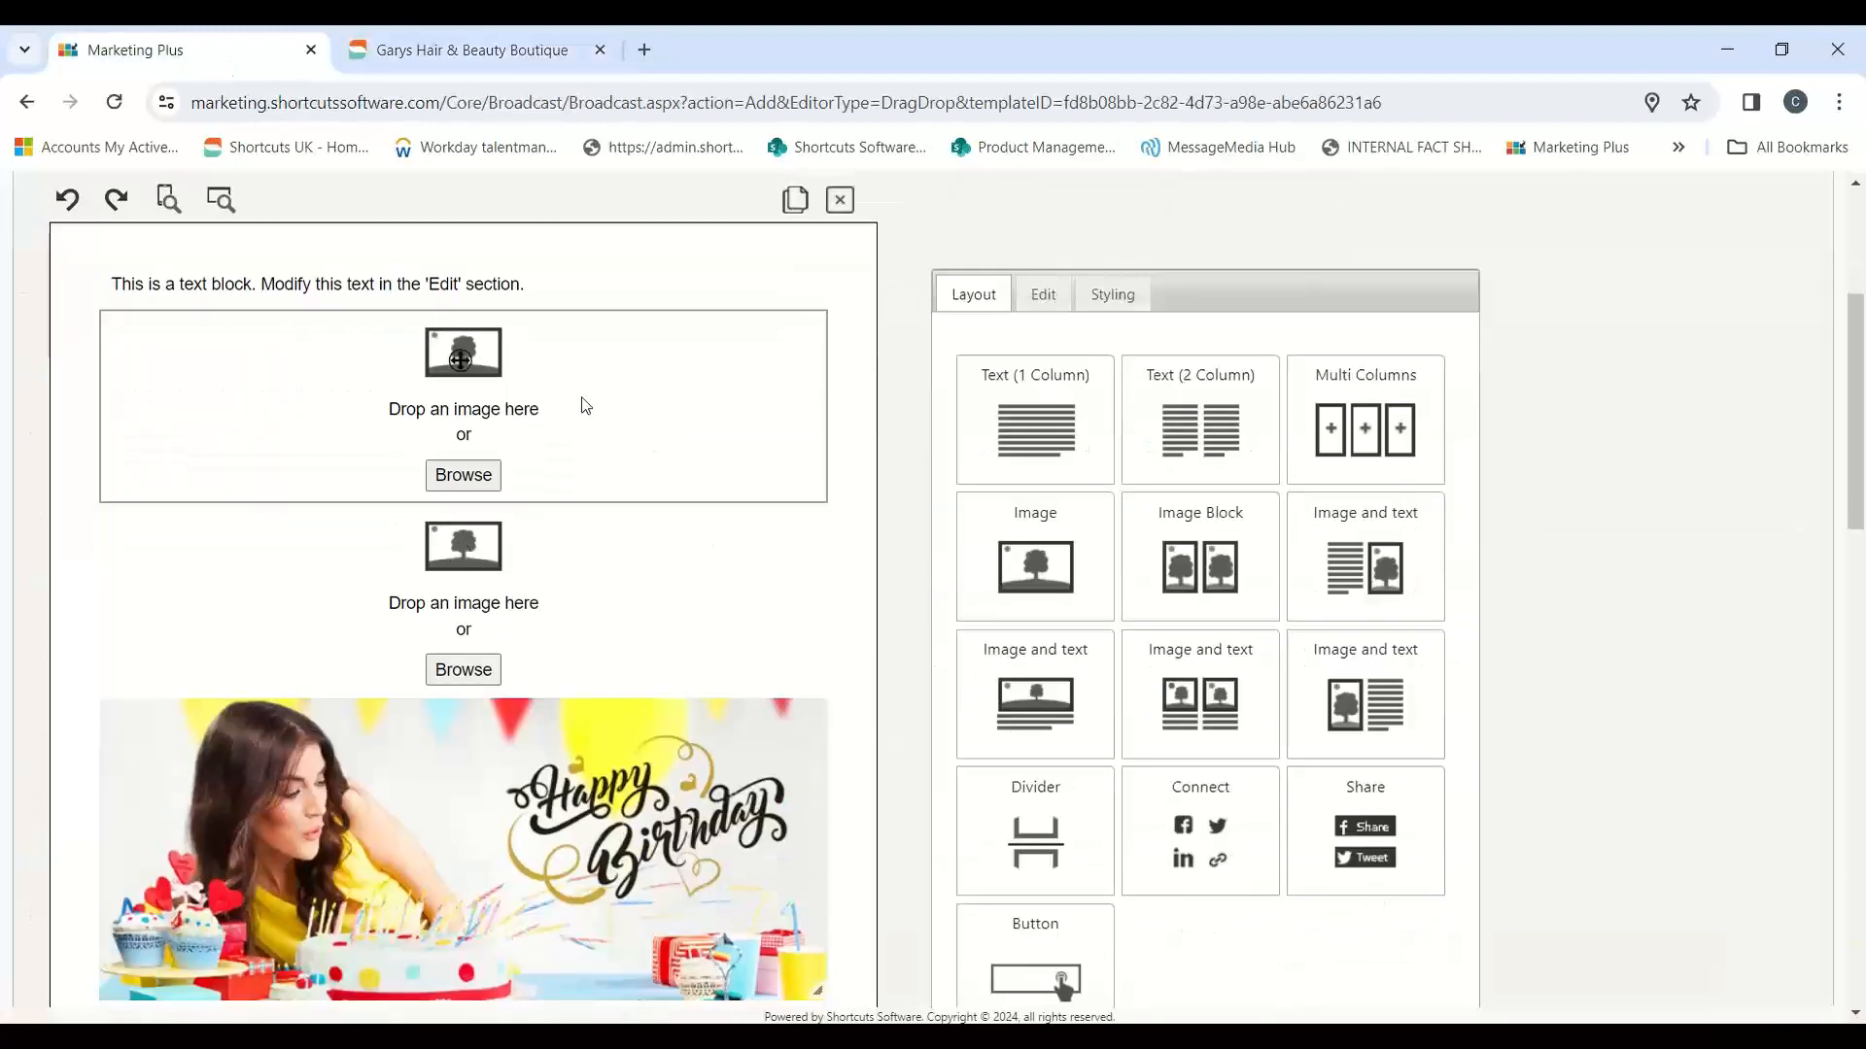
pyautogui.click(586, 405)
pyautogui.click(604, 552)
pyautogui.click(627, 412)
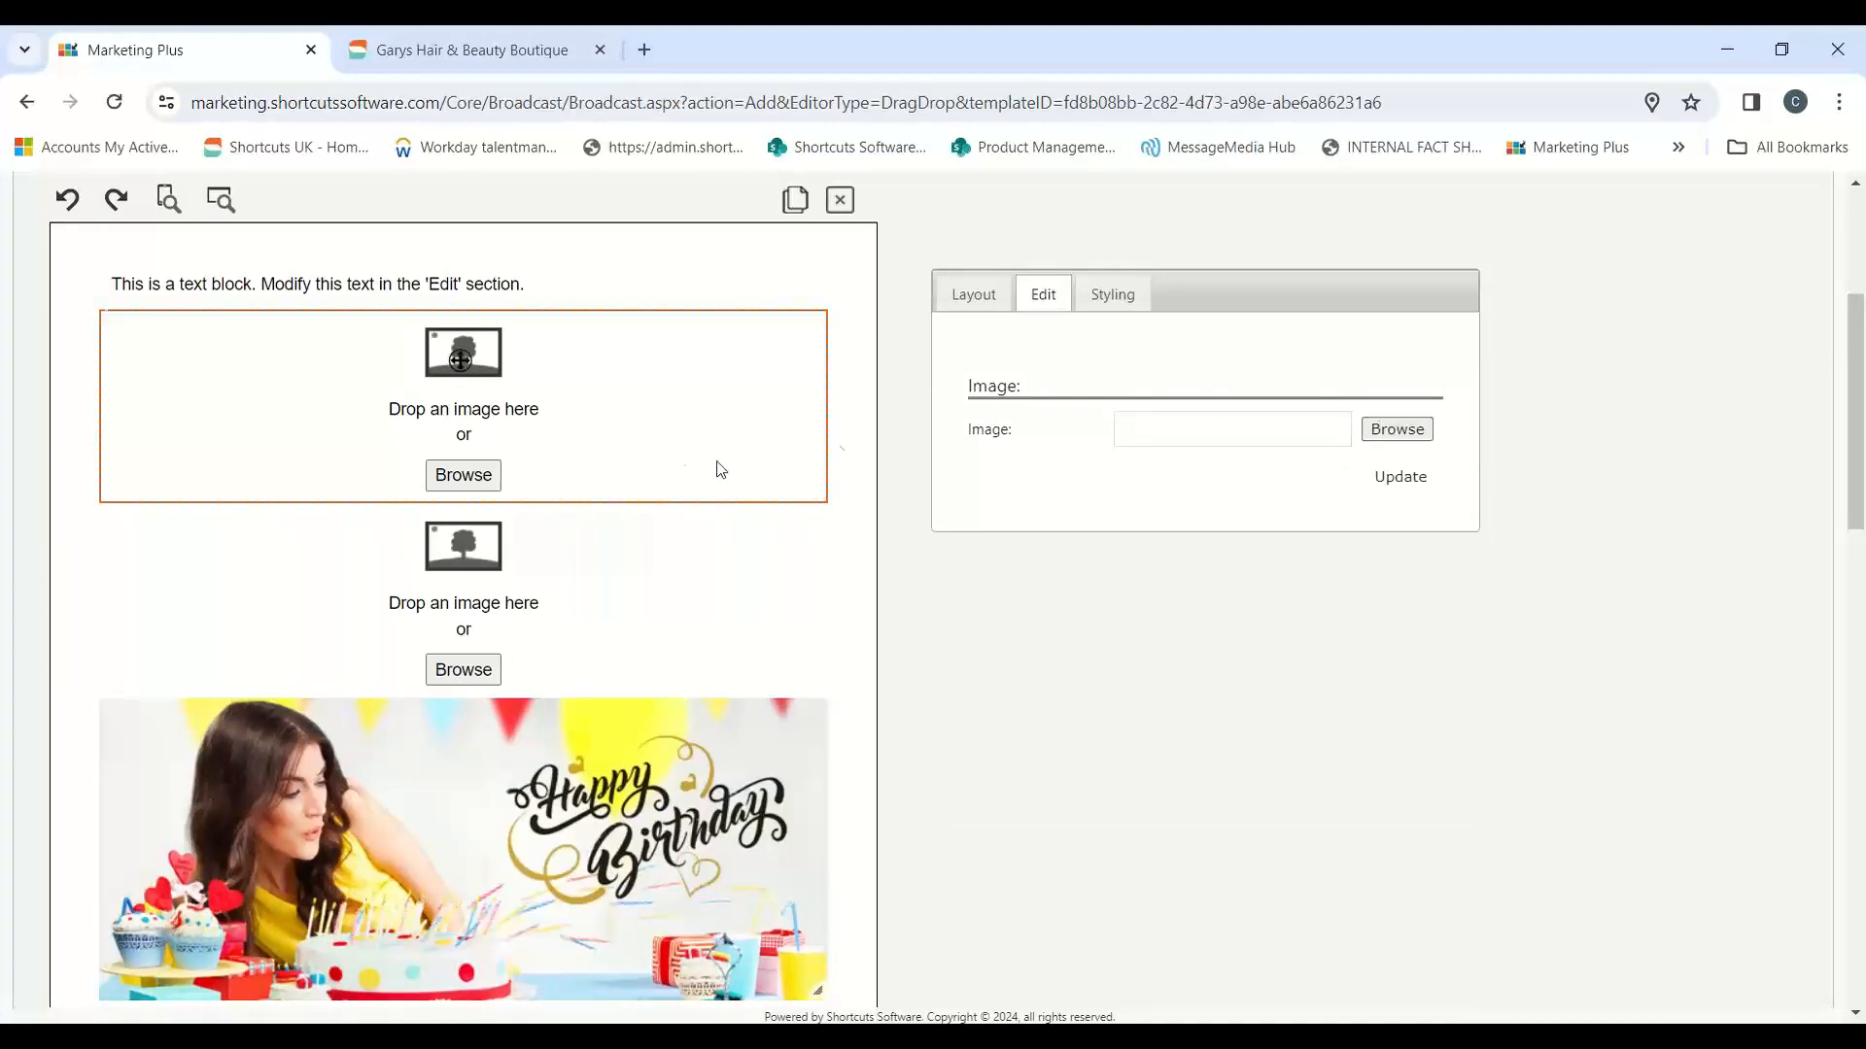
pyautogui.click(841, 204)
# Step: Try the Courier New font on all the text in the top text block, and change it to Impact
pyautogui.click(458, 282)
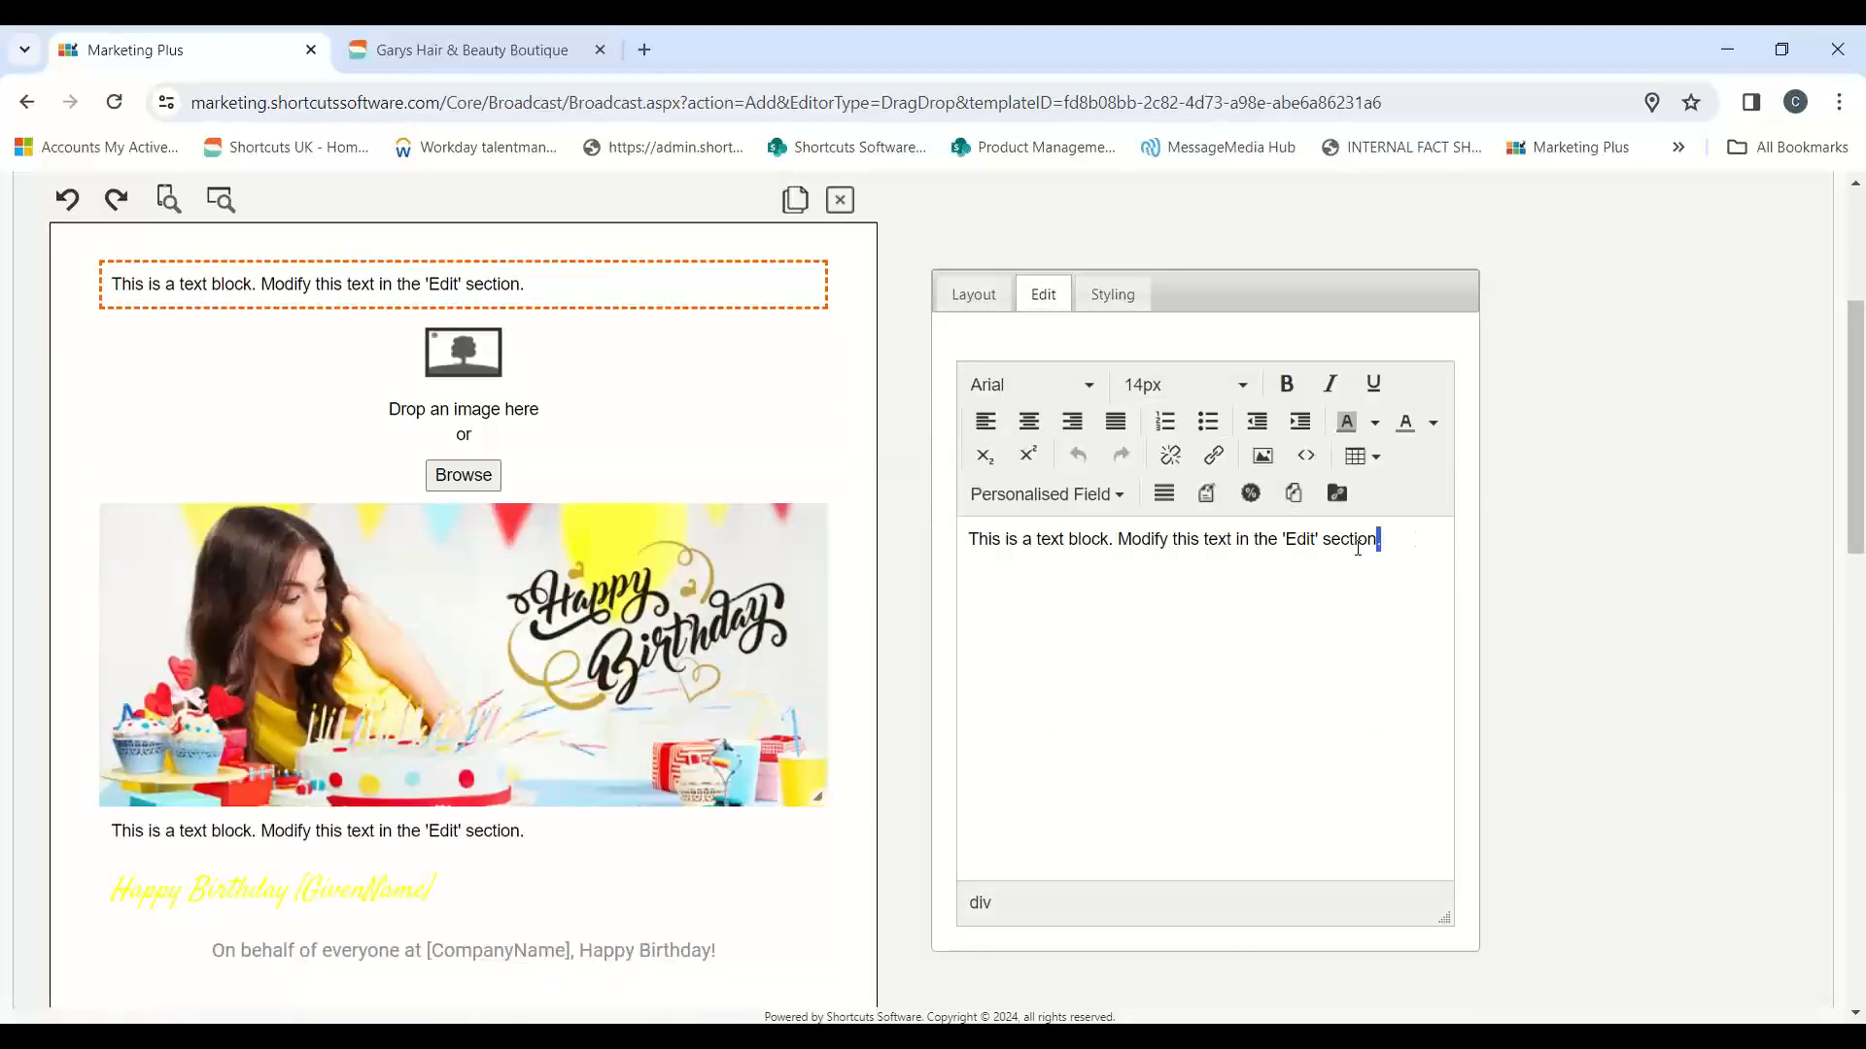
pyautogui.moveTo(1357, 547); pyautogui.dragTo(969, 536)
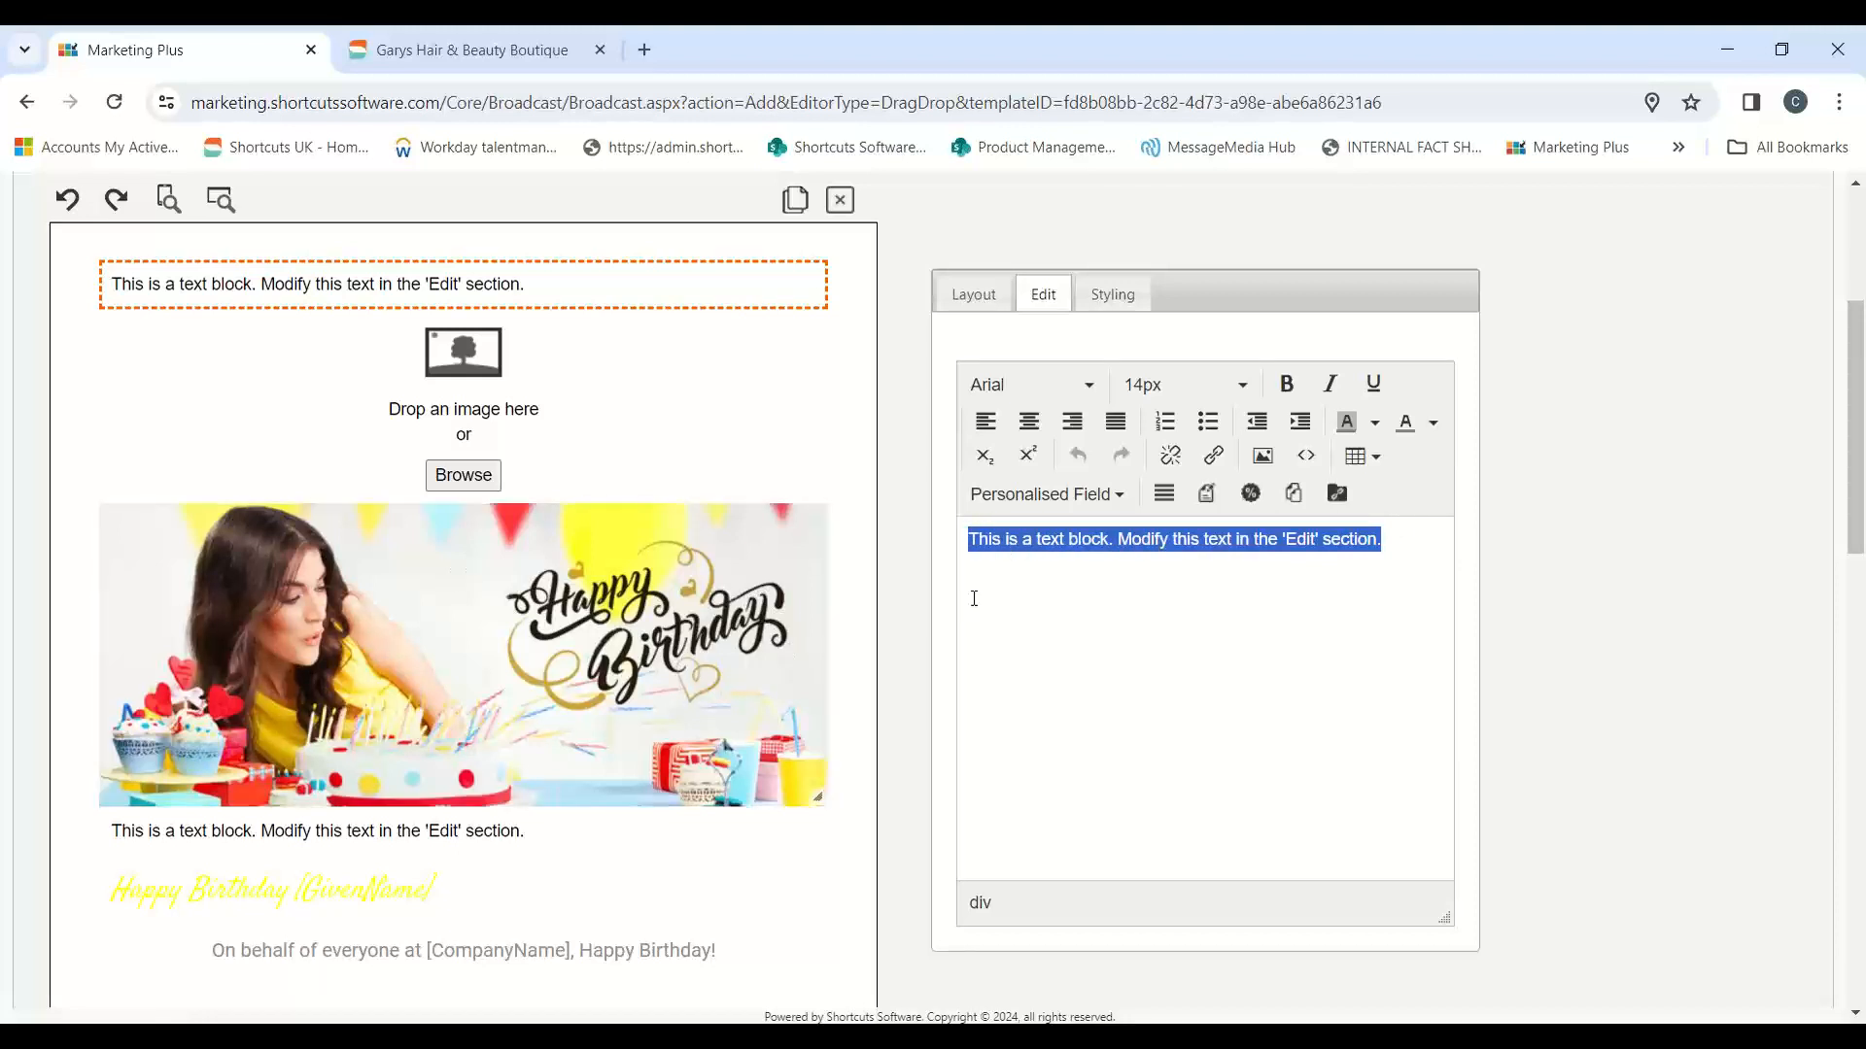
pyautogui.click(1088, 385)
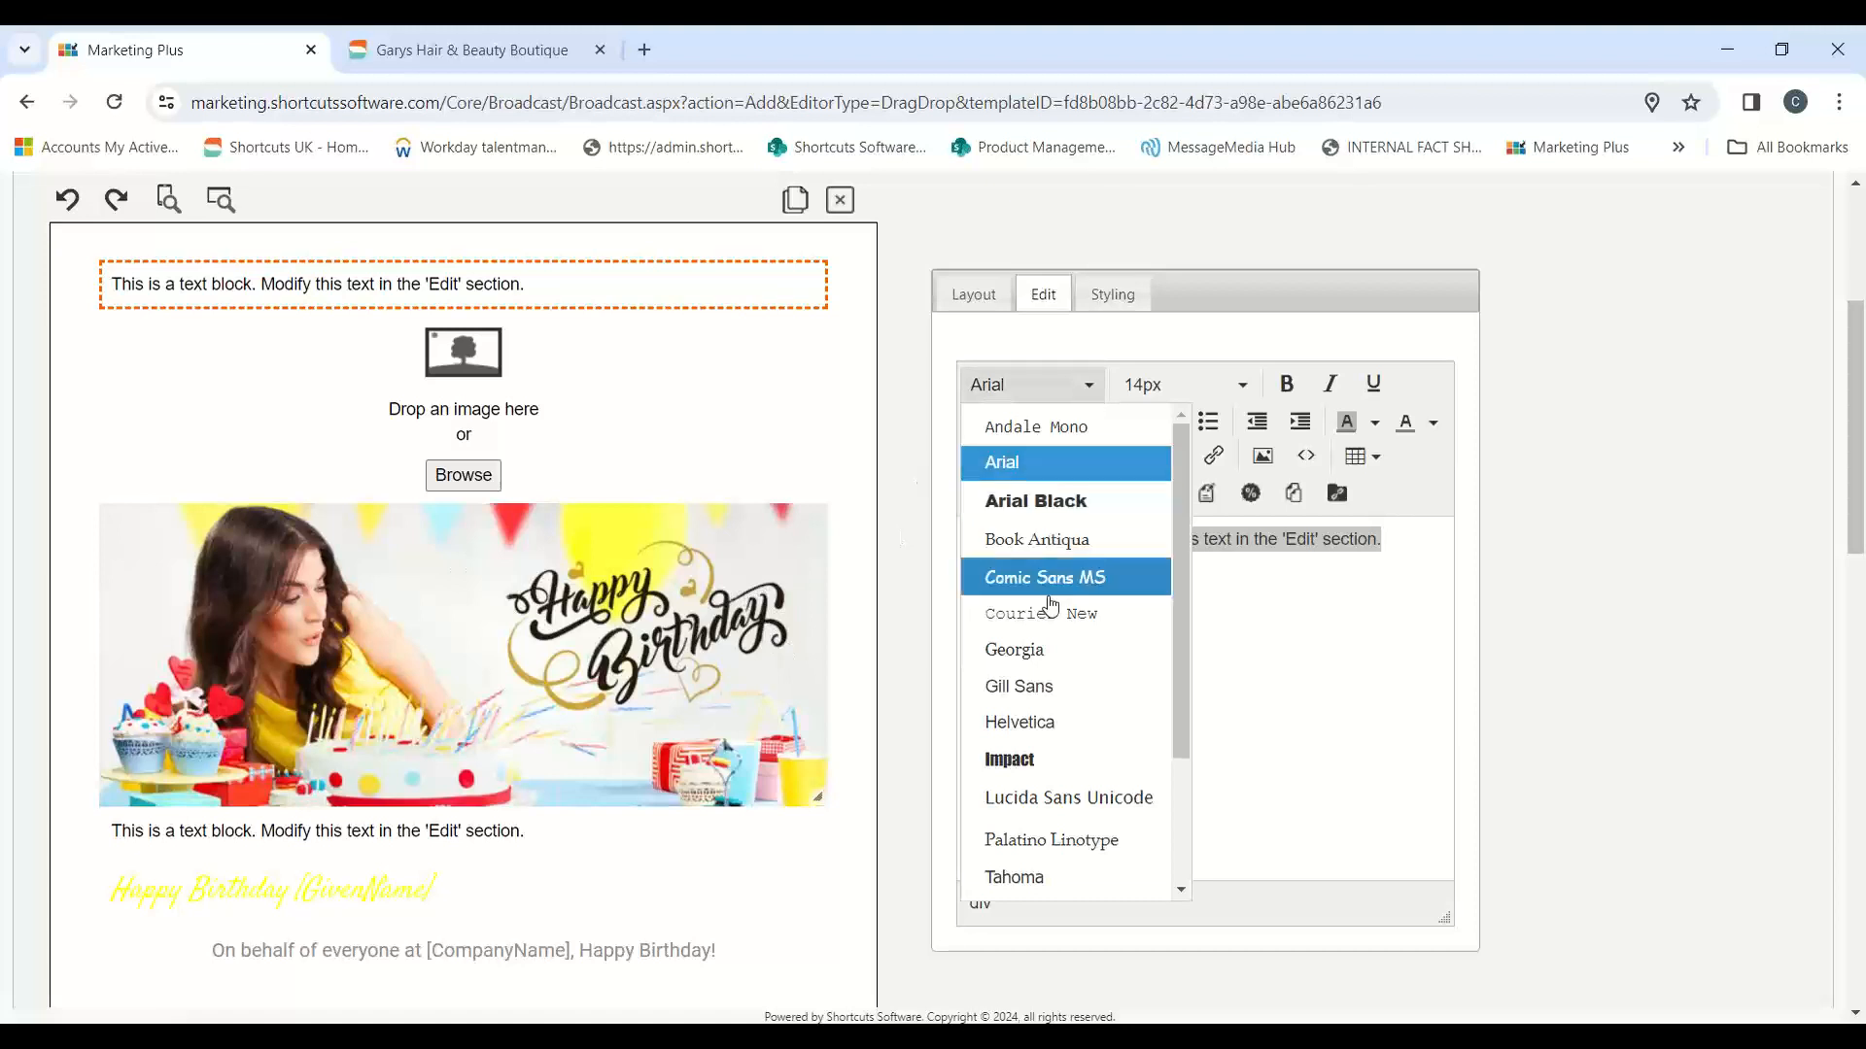
pyautogui.click(1037, 621)
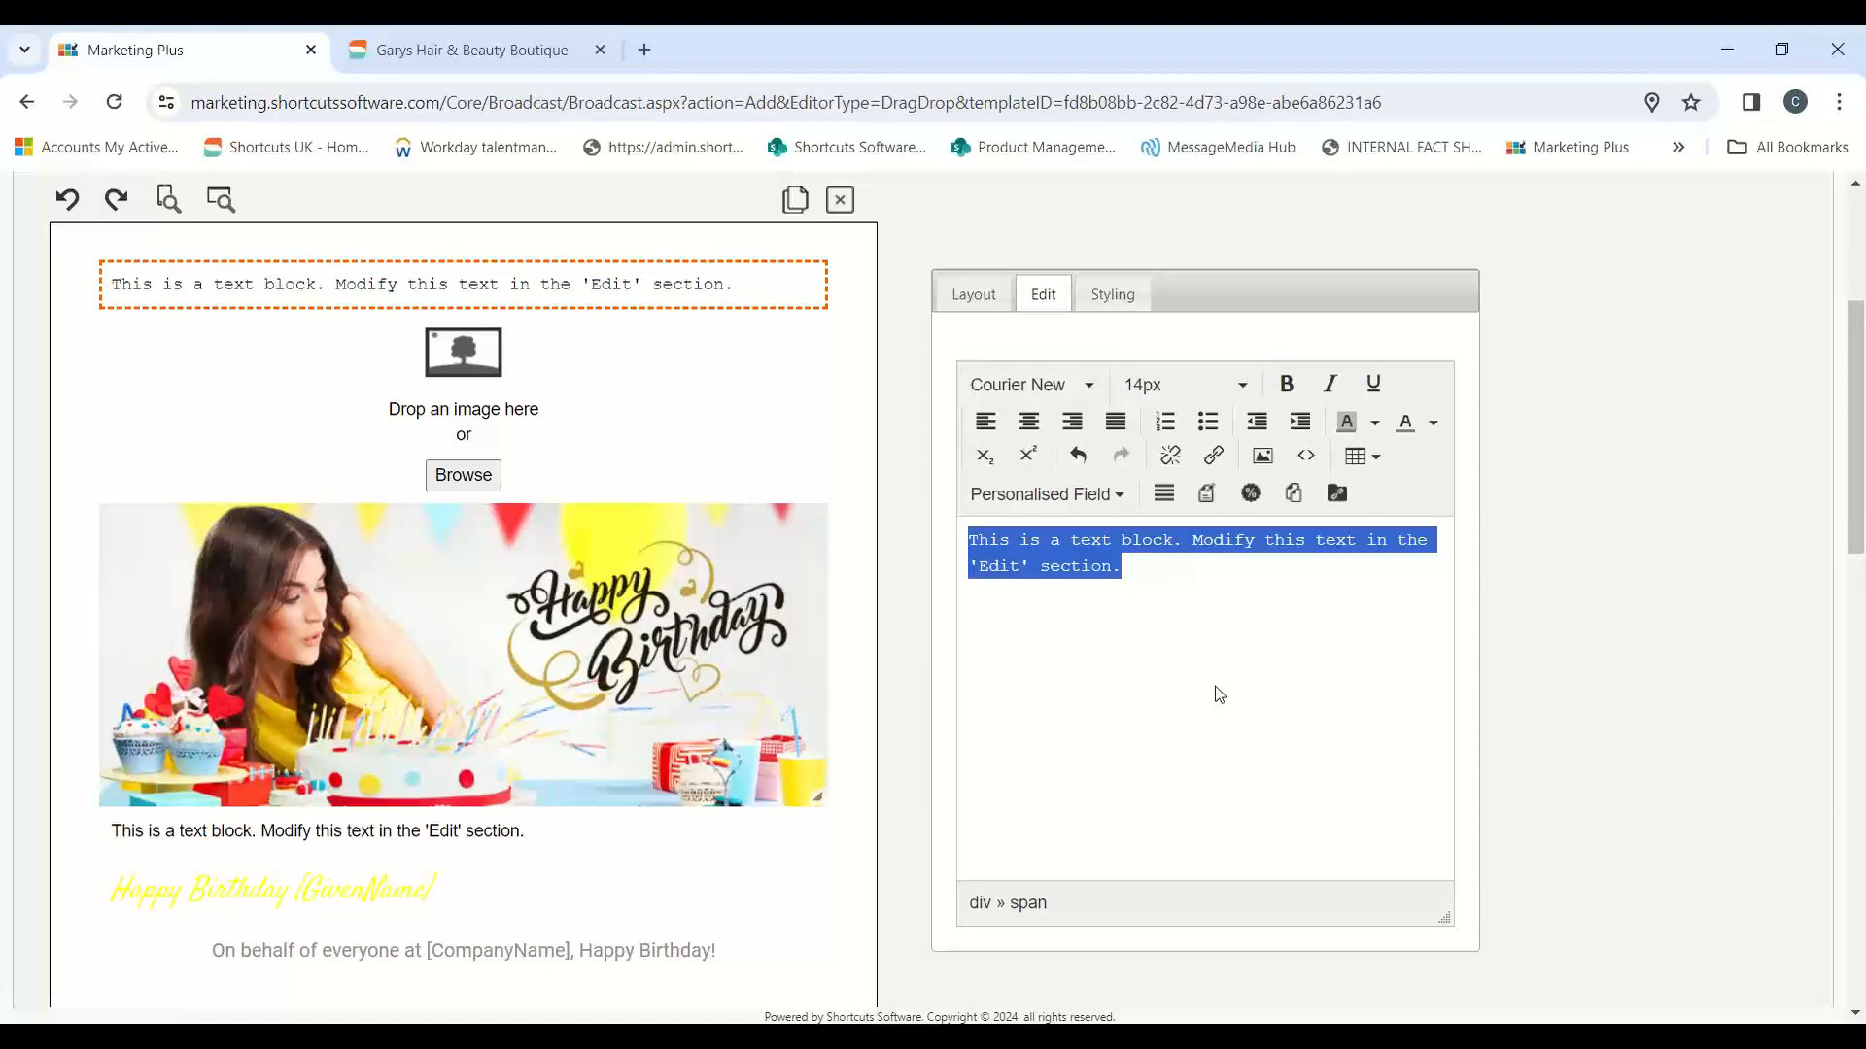
pyautogui.click(1059, 379)
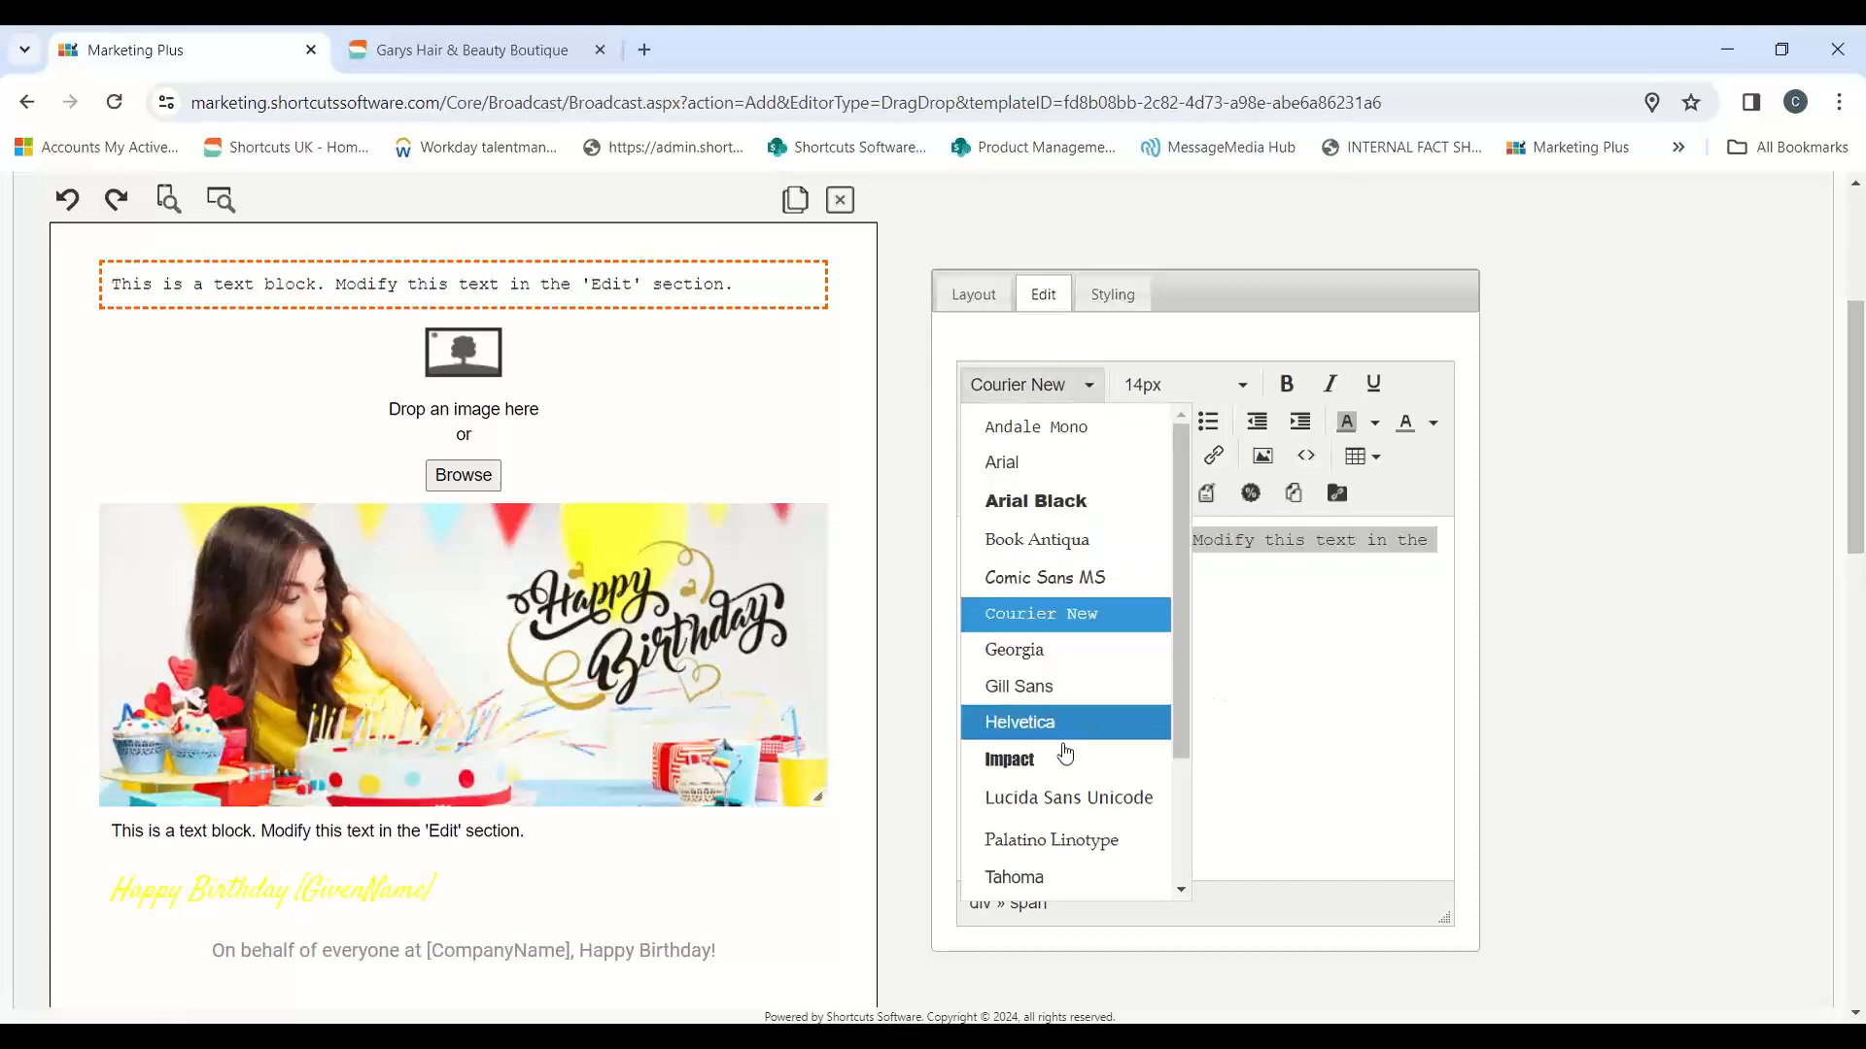
pyautogui.click(1066, 756)
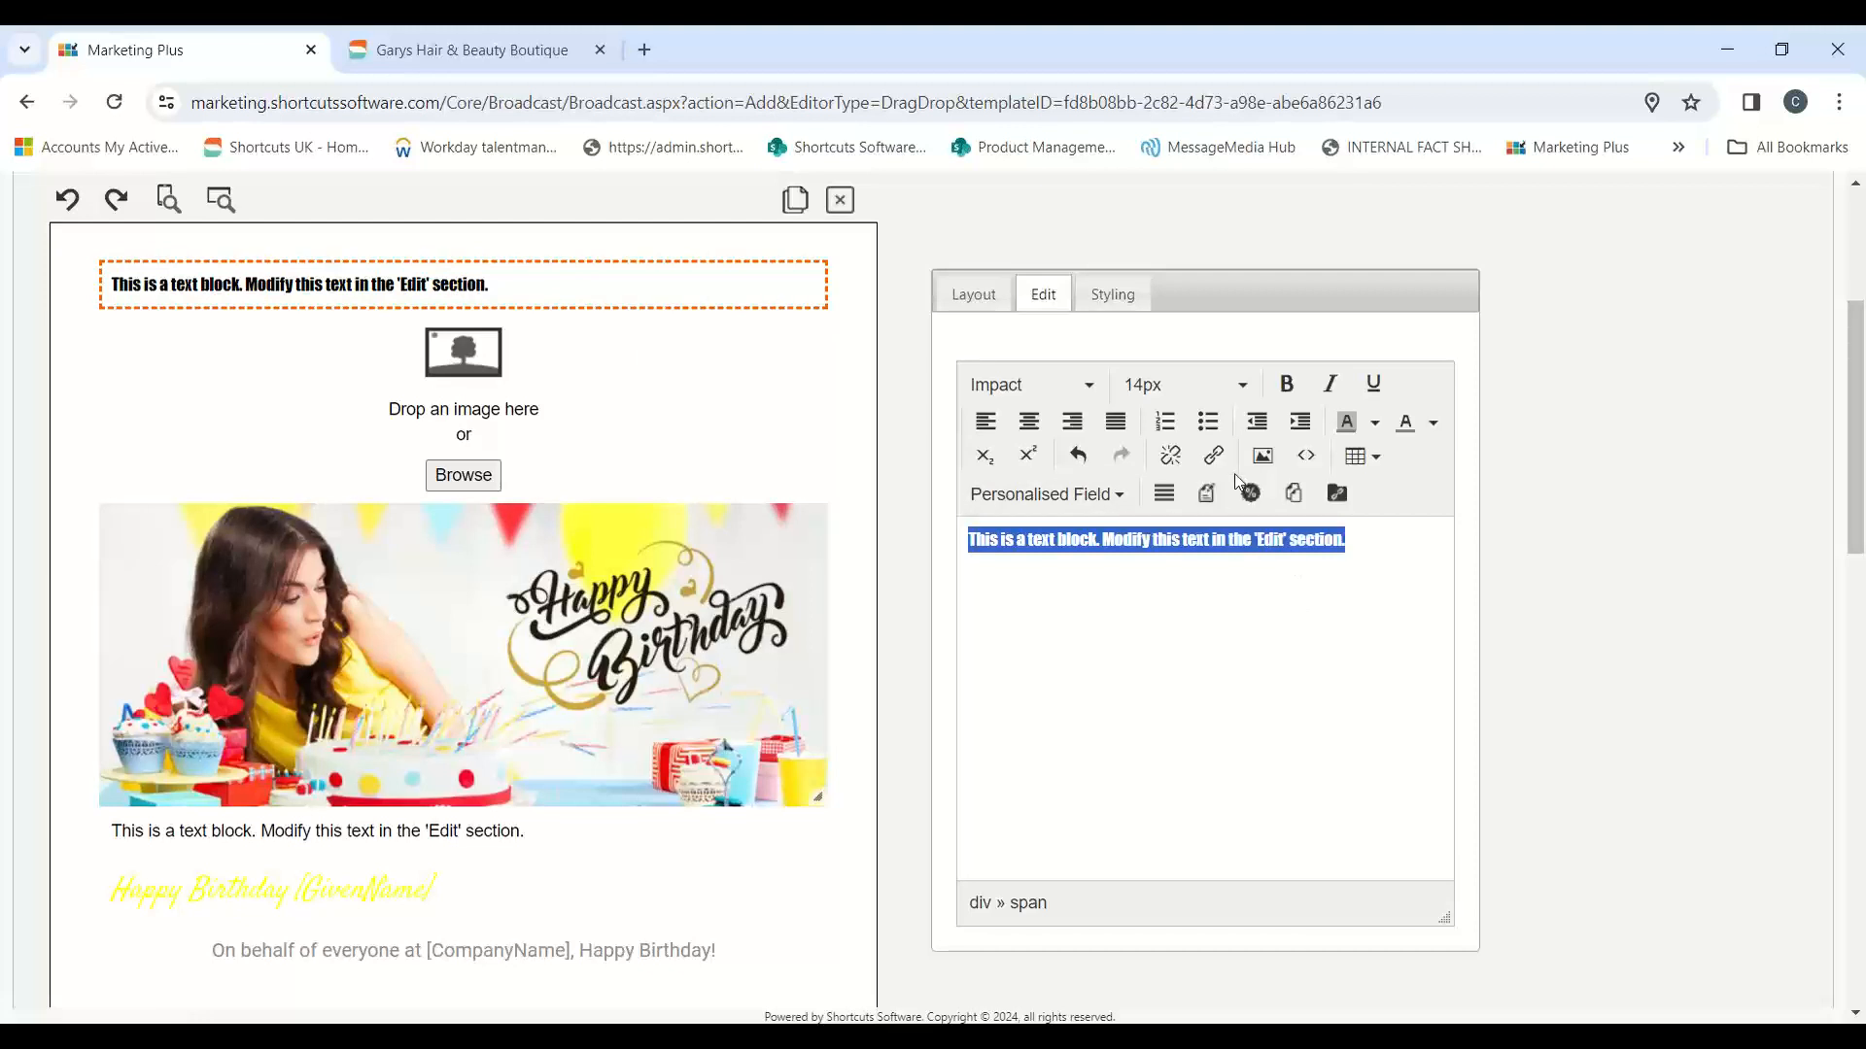
# Step: Try a 28px font size on the top text block, and set it to 13px
pyautogui.click(1179, 385)
pyautogui.click(1166, 714)
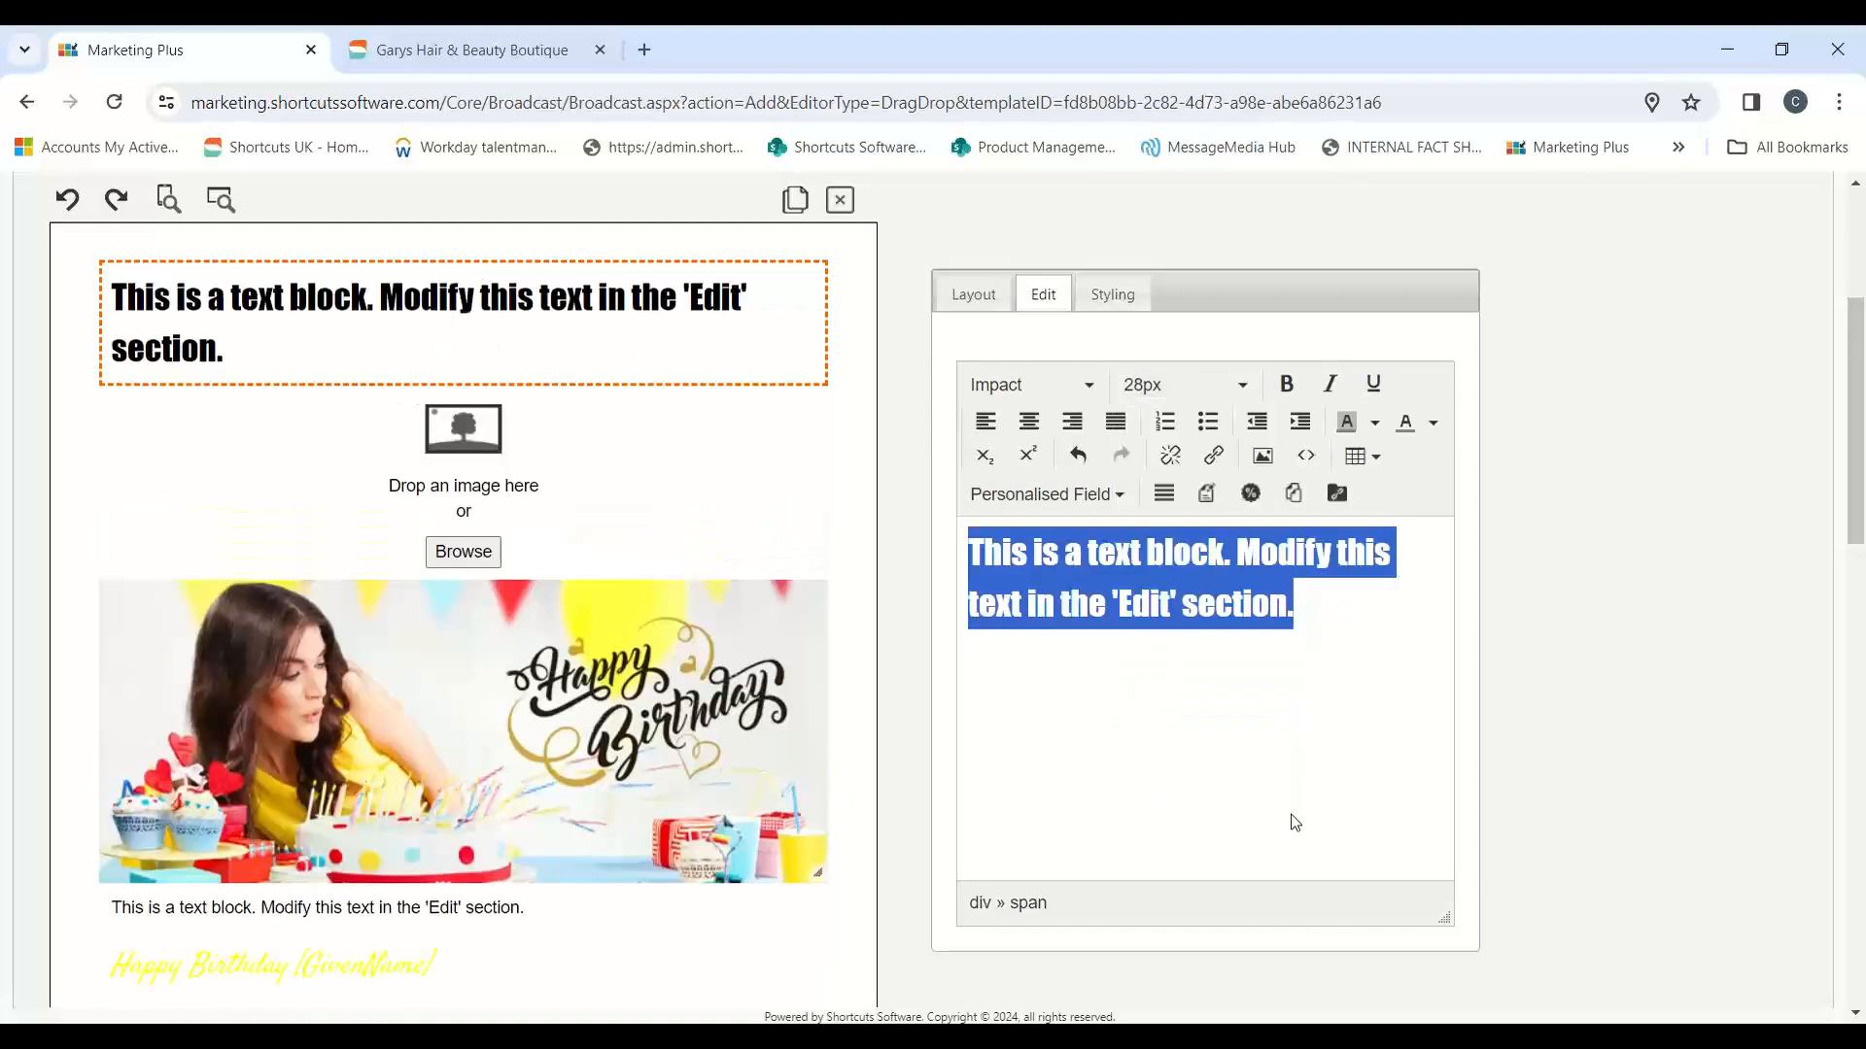
pyautogui.click(1184, 384)
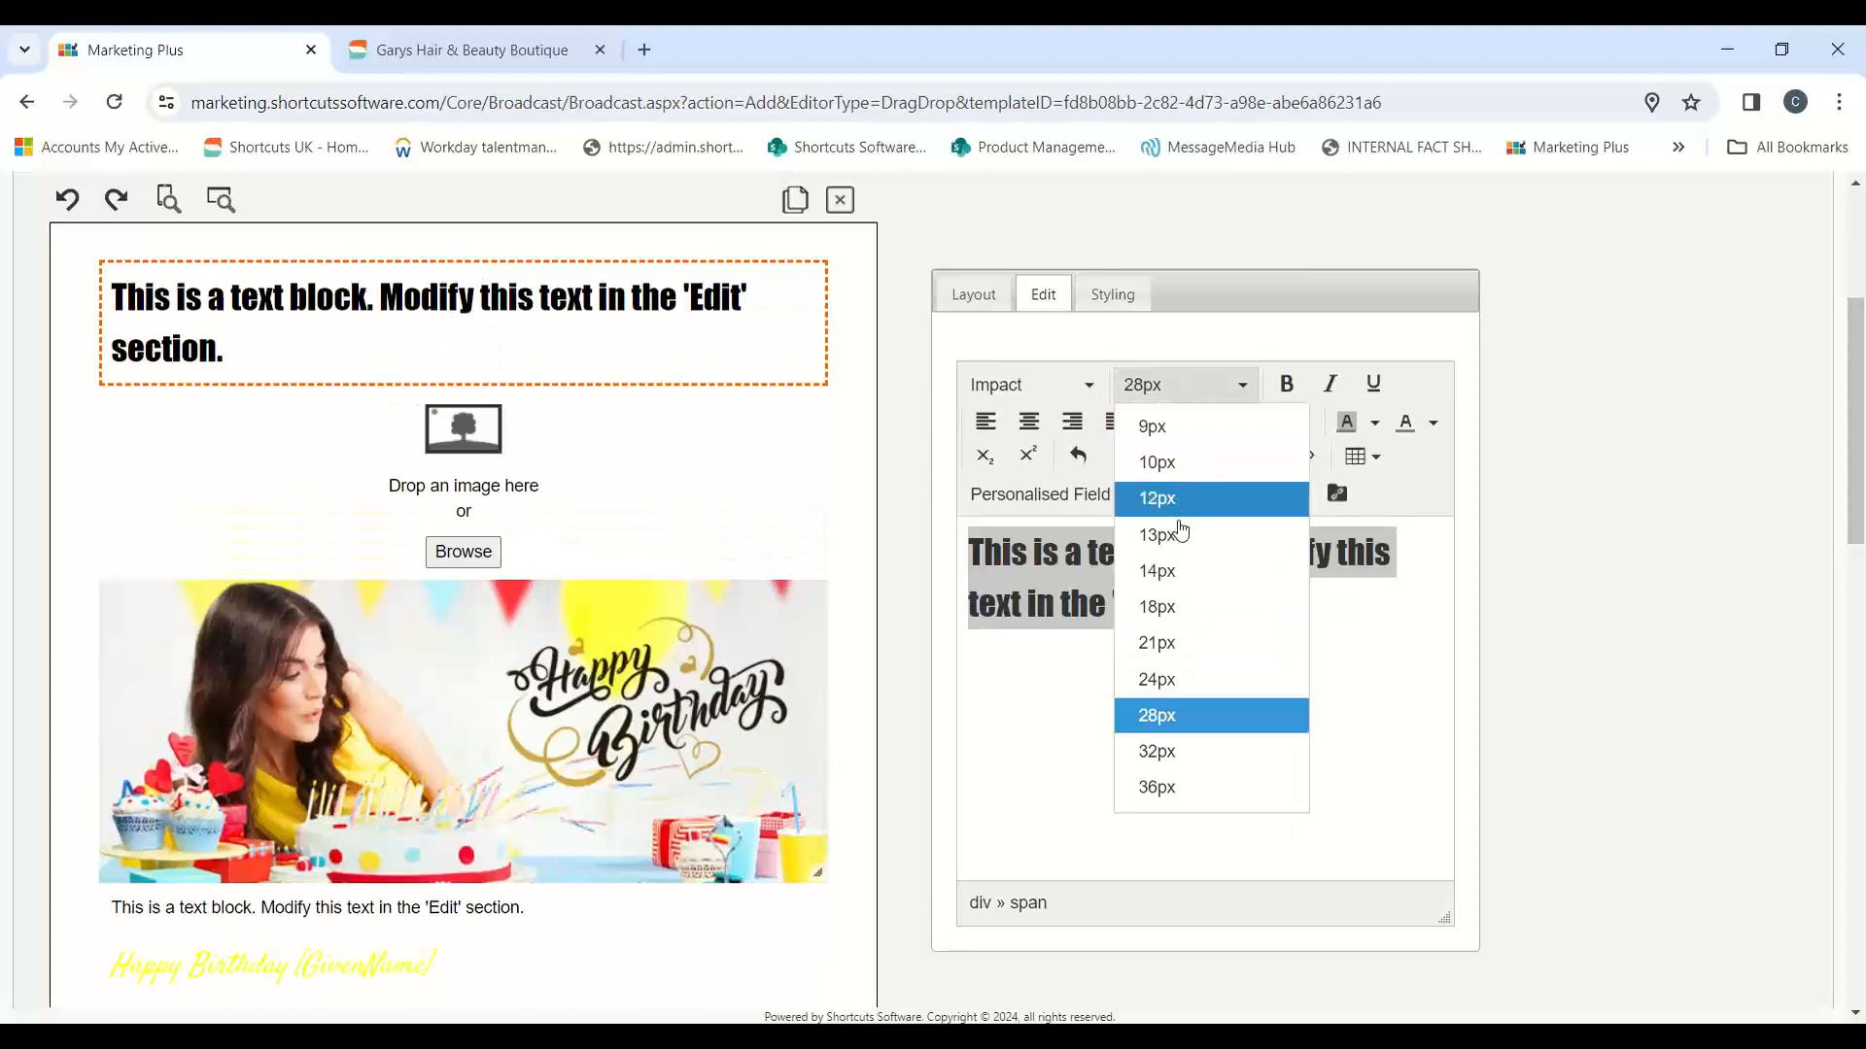
pyautogui.click(1180, 534)
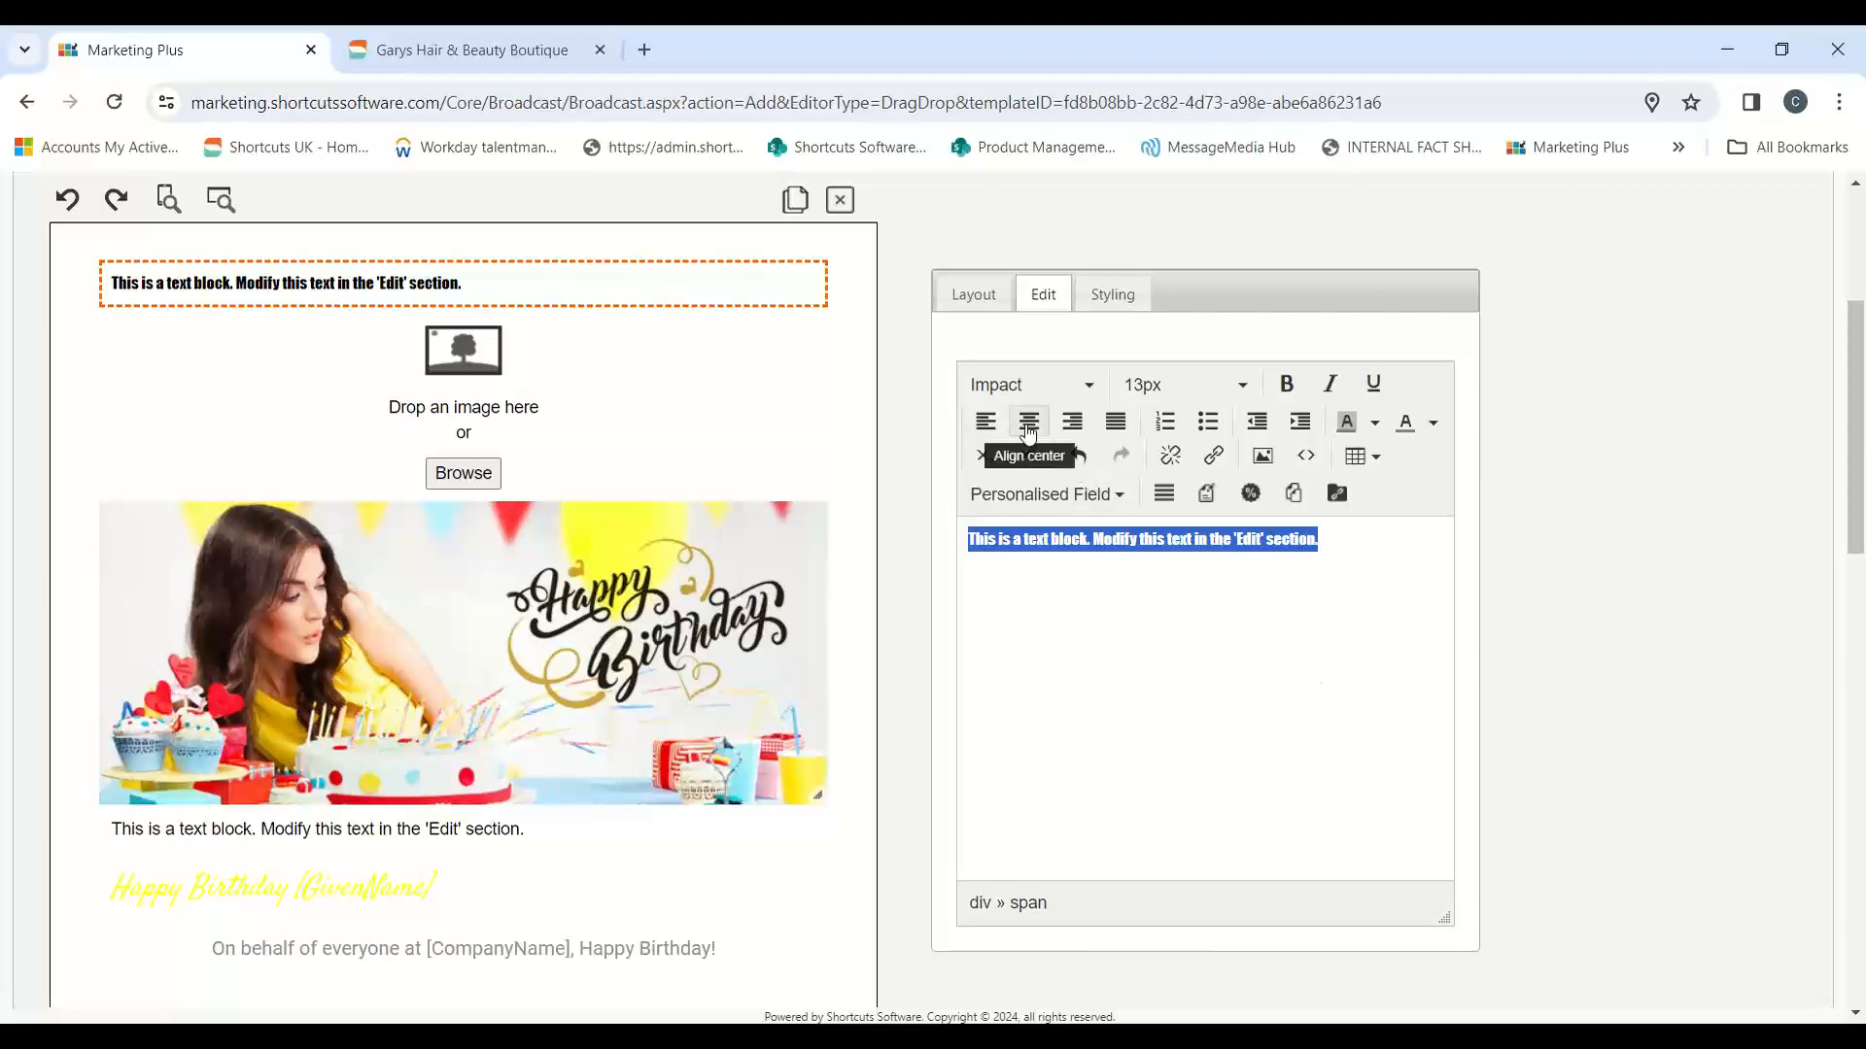
# Step: Centre the top block's text, try bold and italic and remove them again, and underline the text
pyautogui.click(1029, 420)
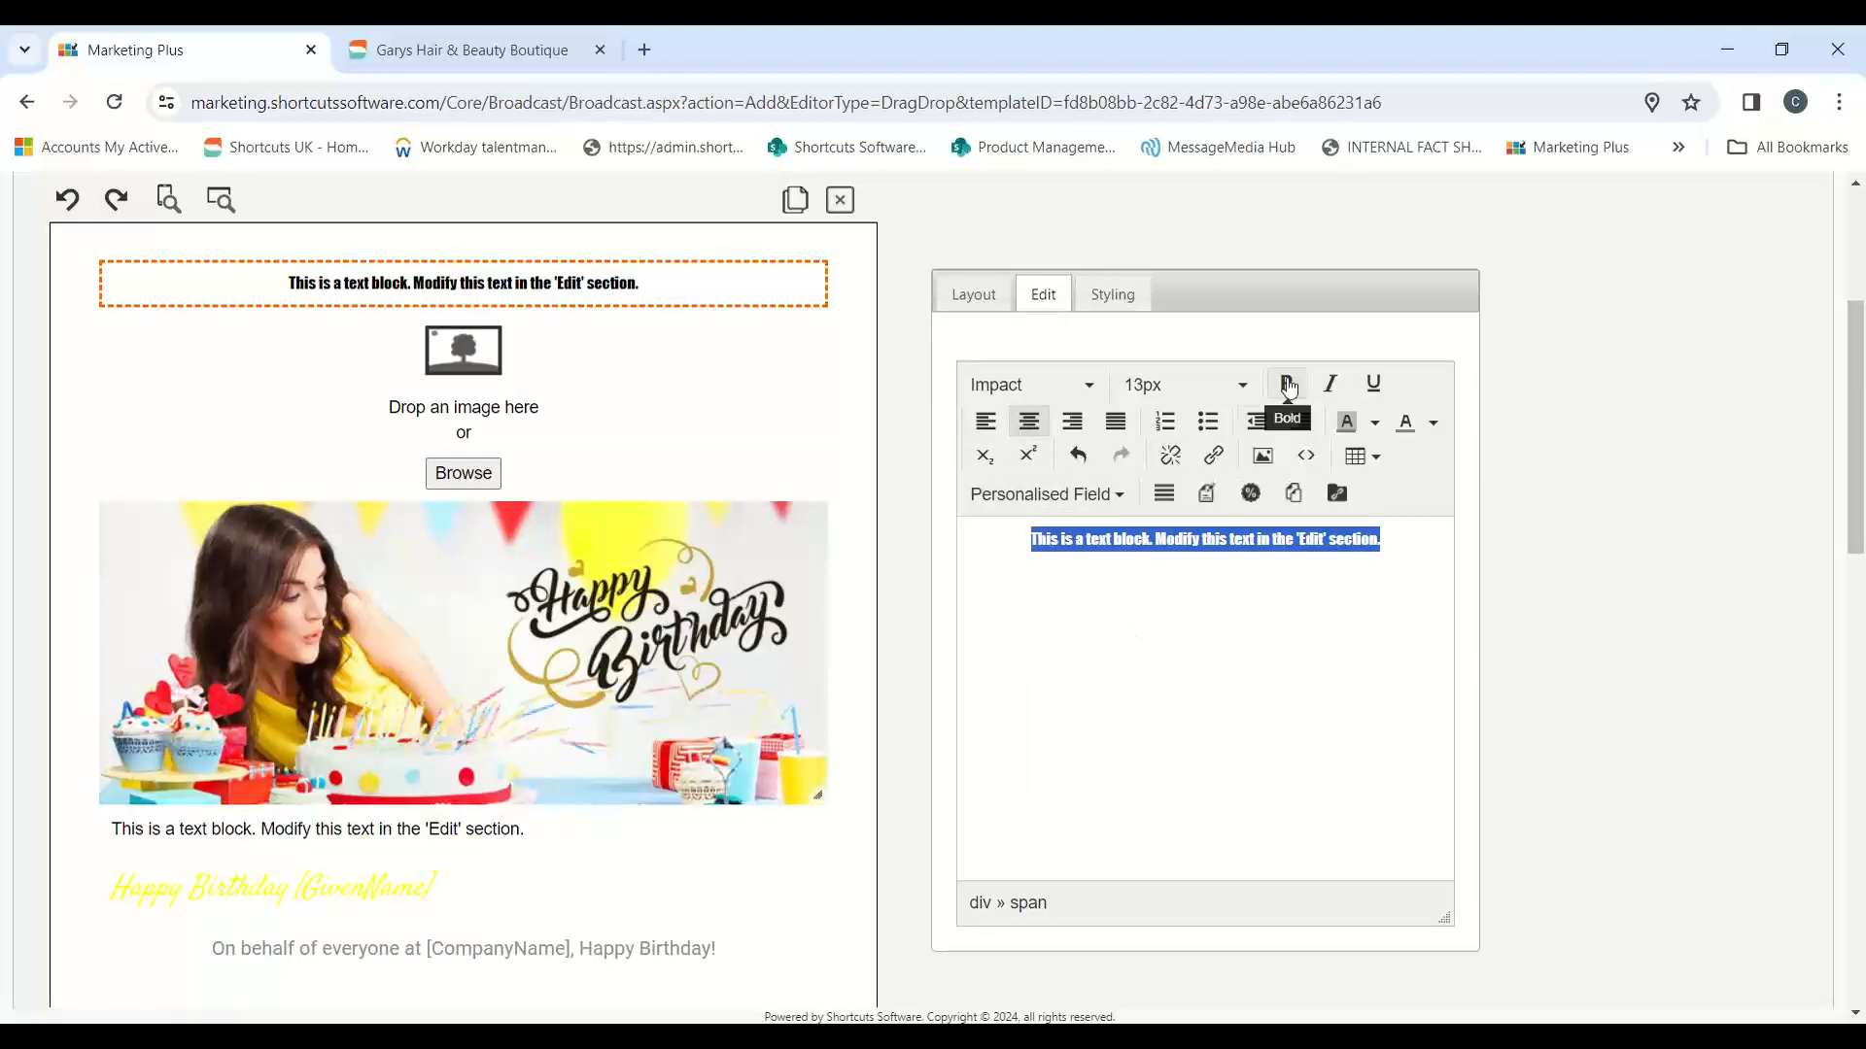
pyautogui.click(1286, 384)
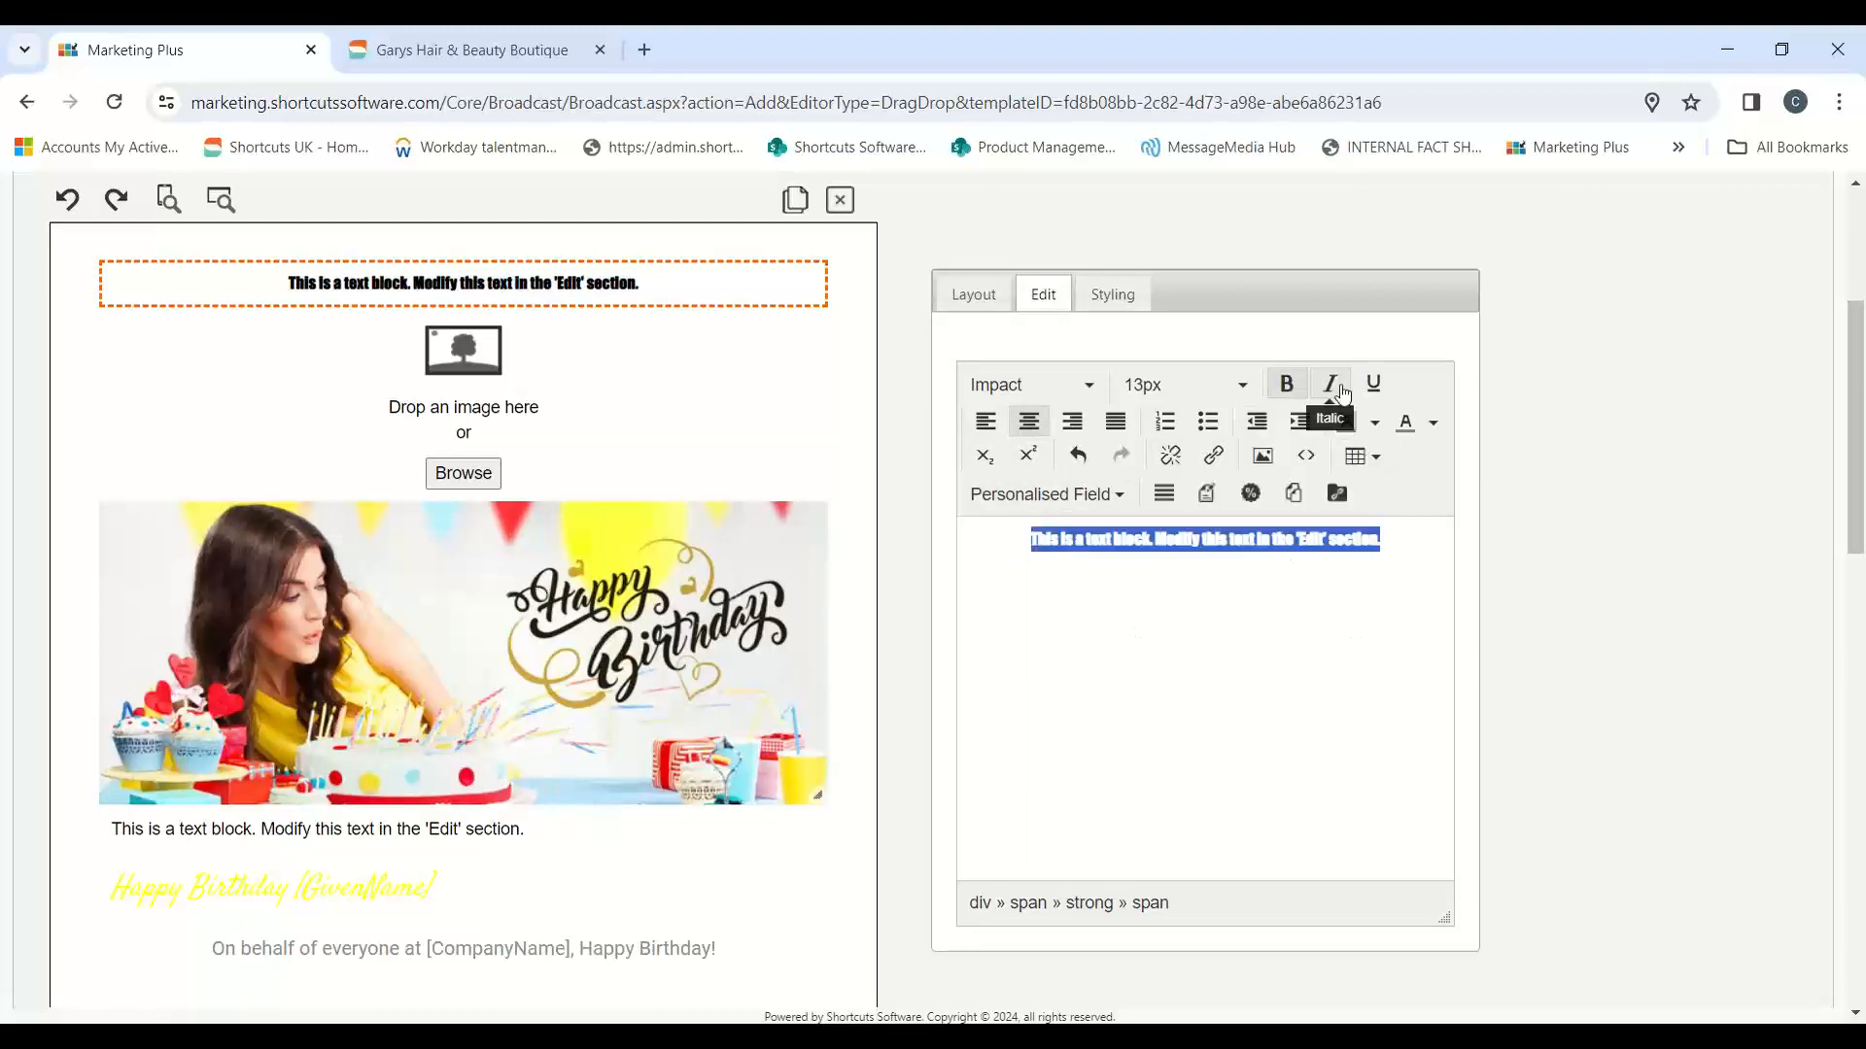
pyautogui.click(1336, 392)
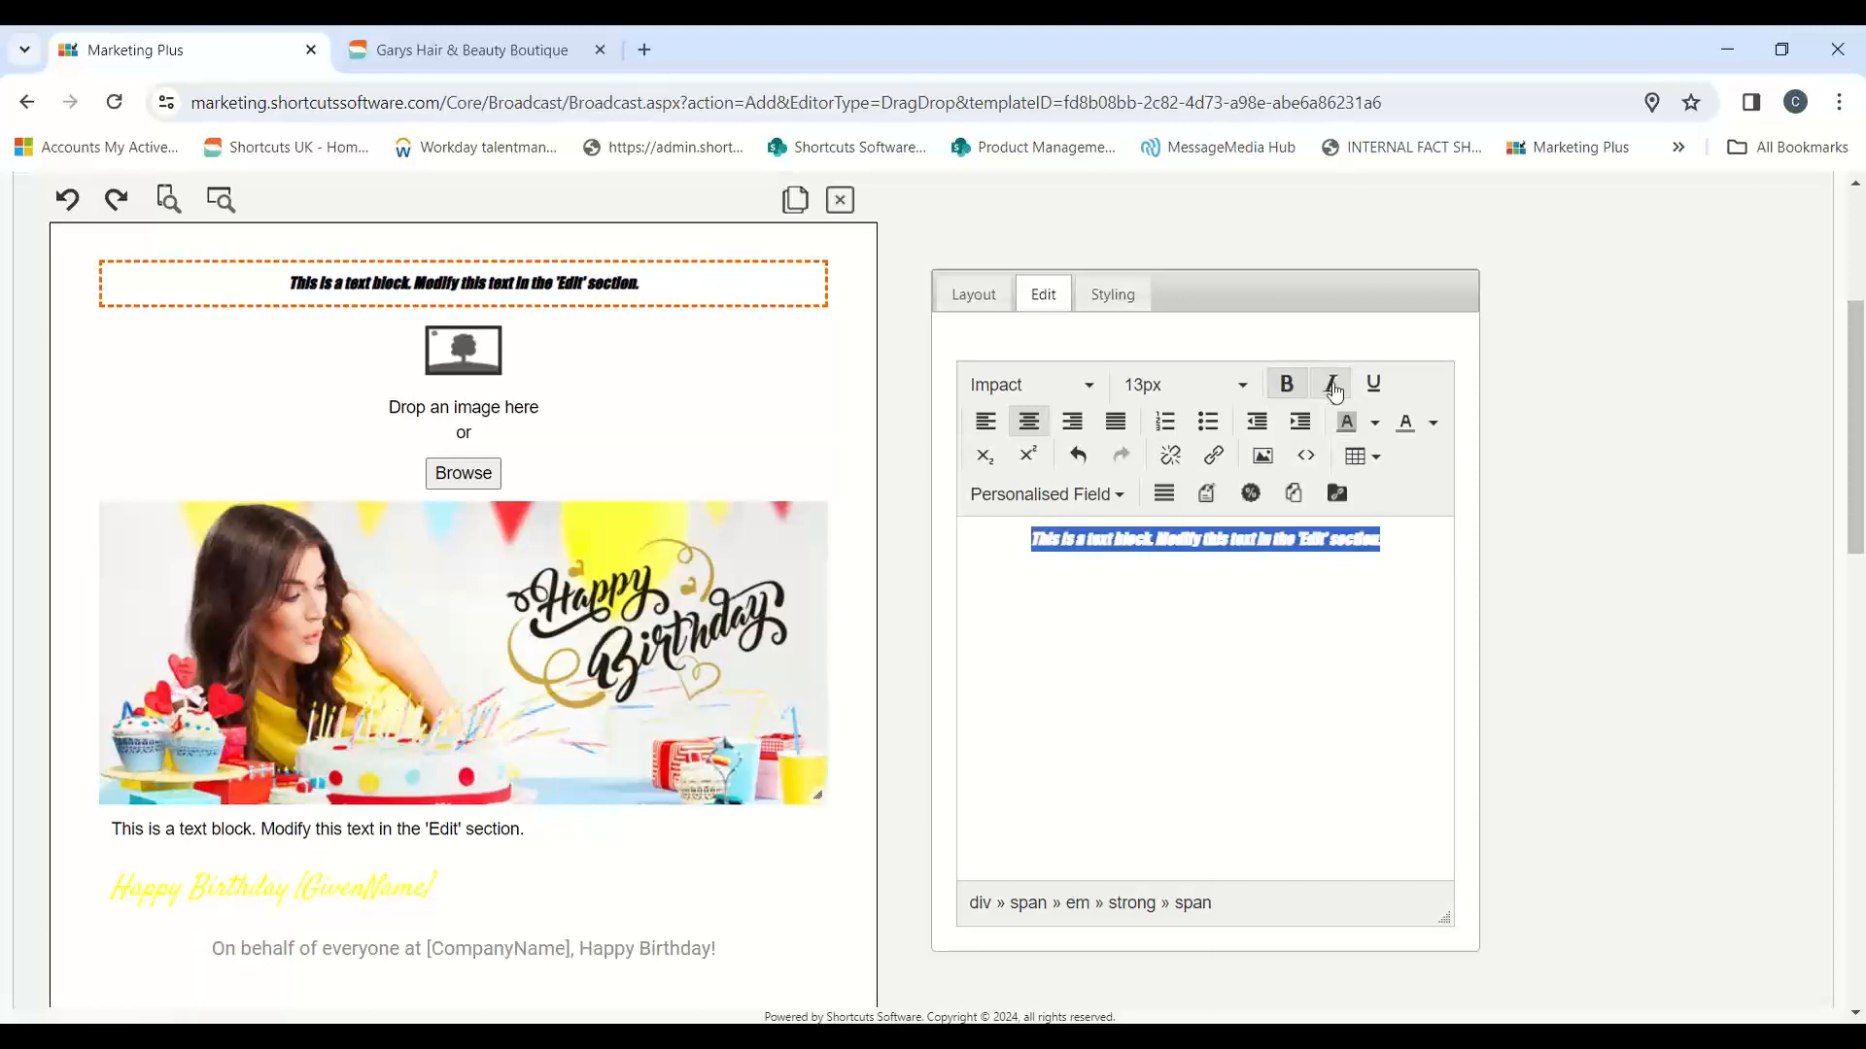
pyautogui.click(1332, 387)
pyautogui.click(1286, 388)
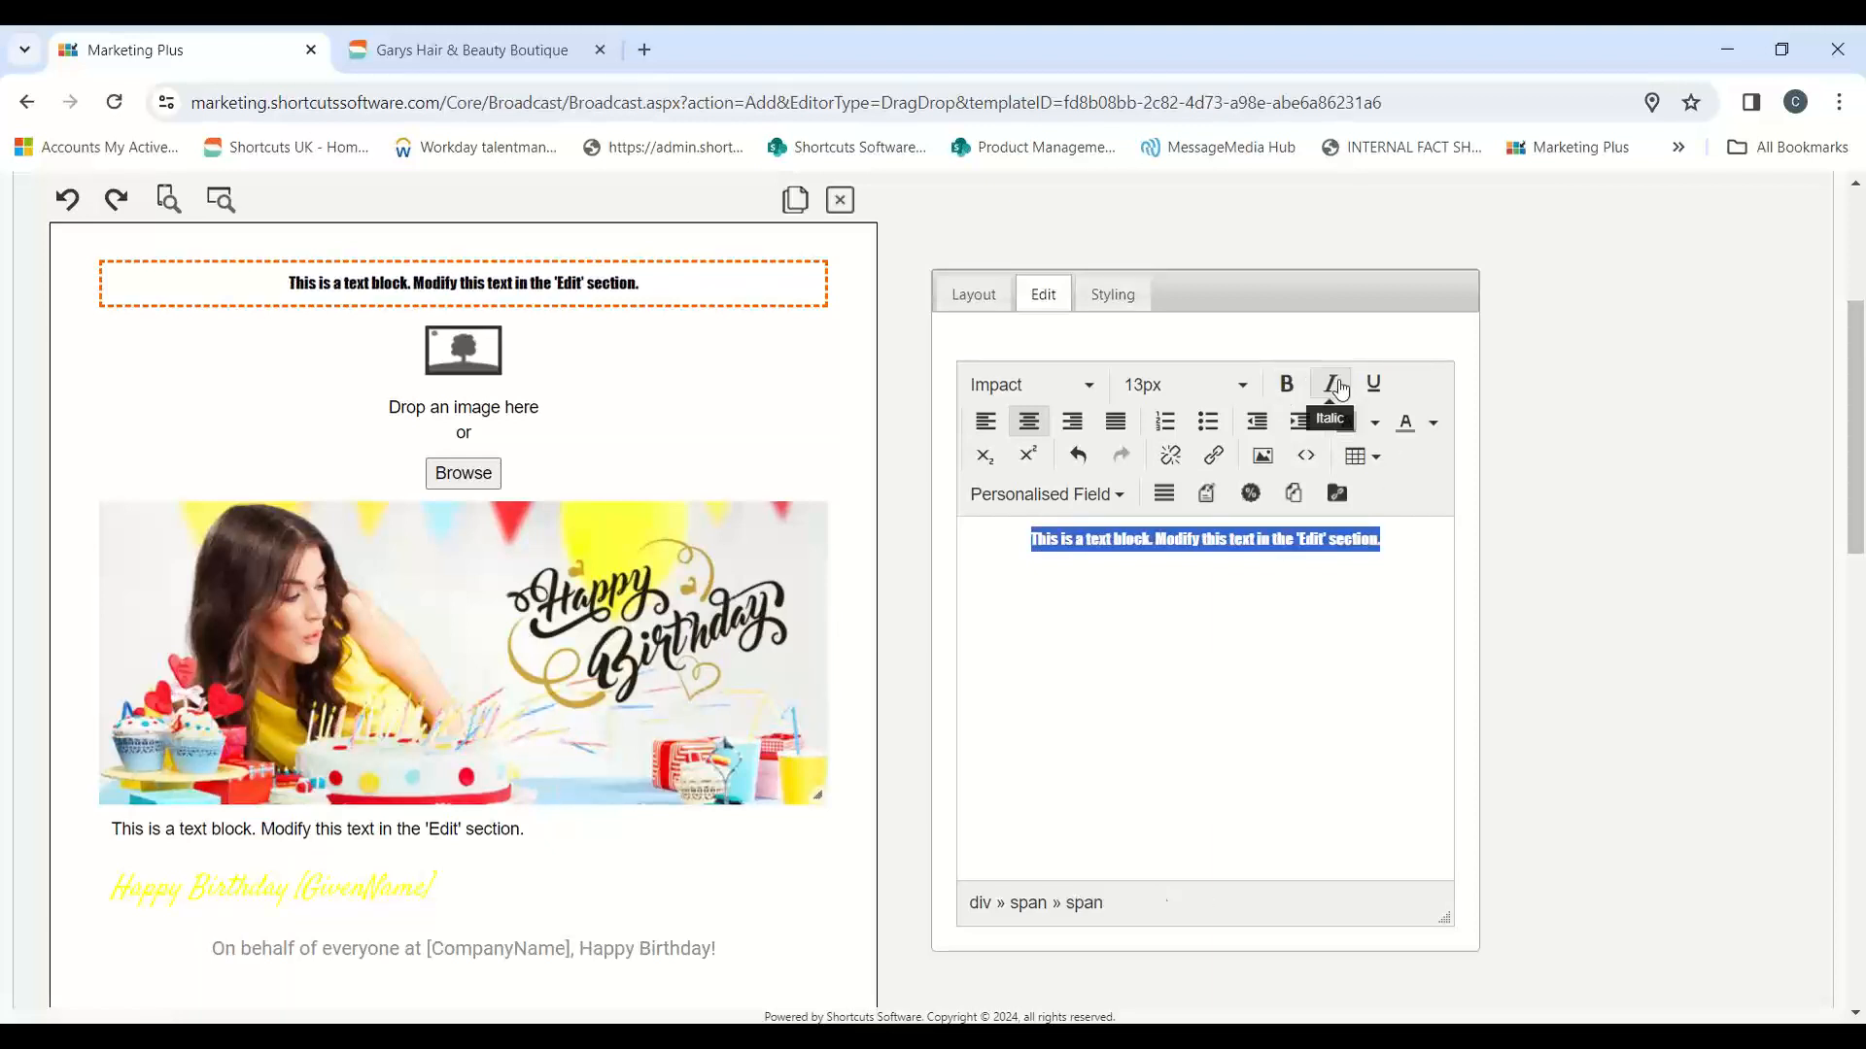
pyautogui.click(1376, 382)
pyautogui.click(1256, 629)
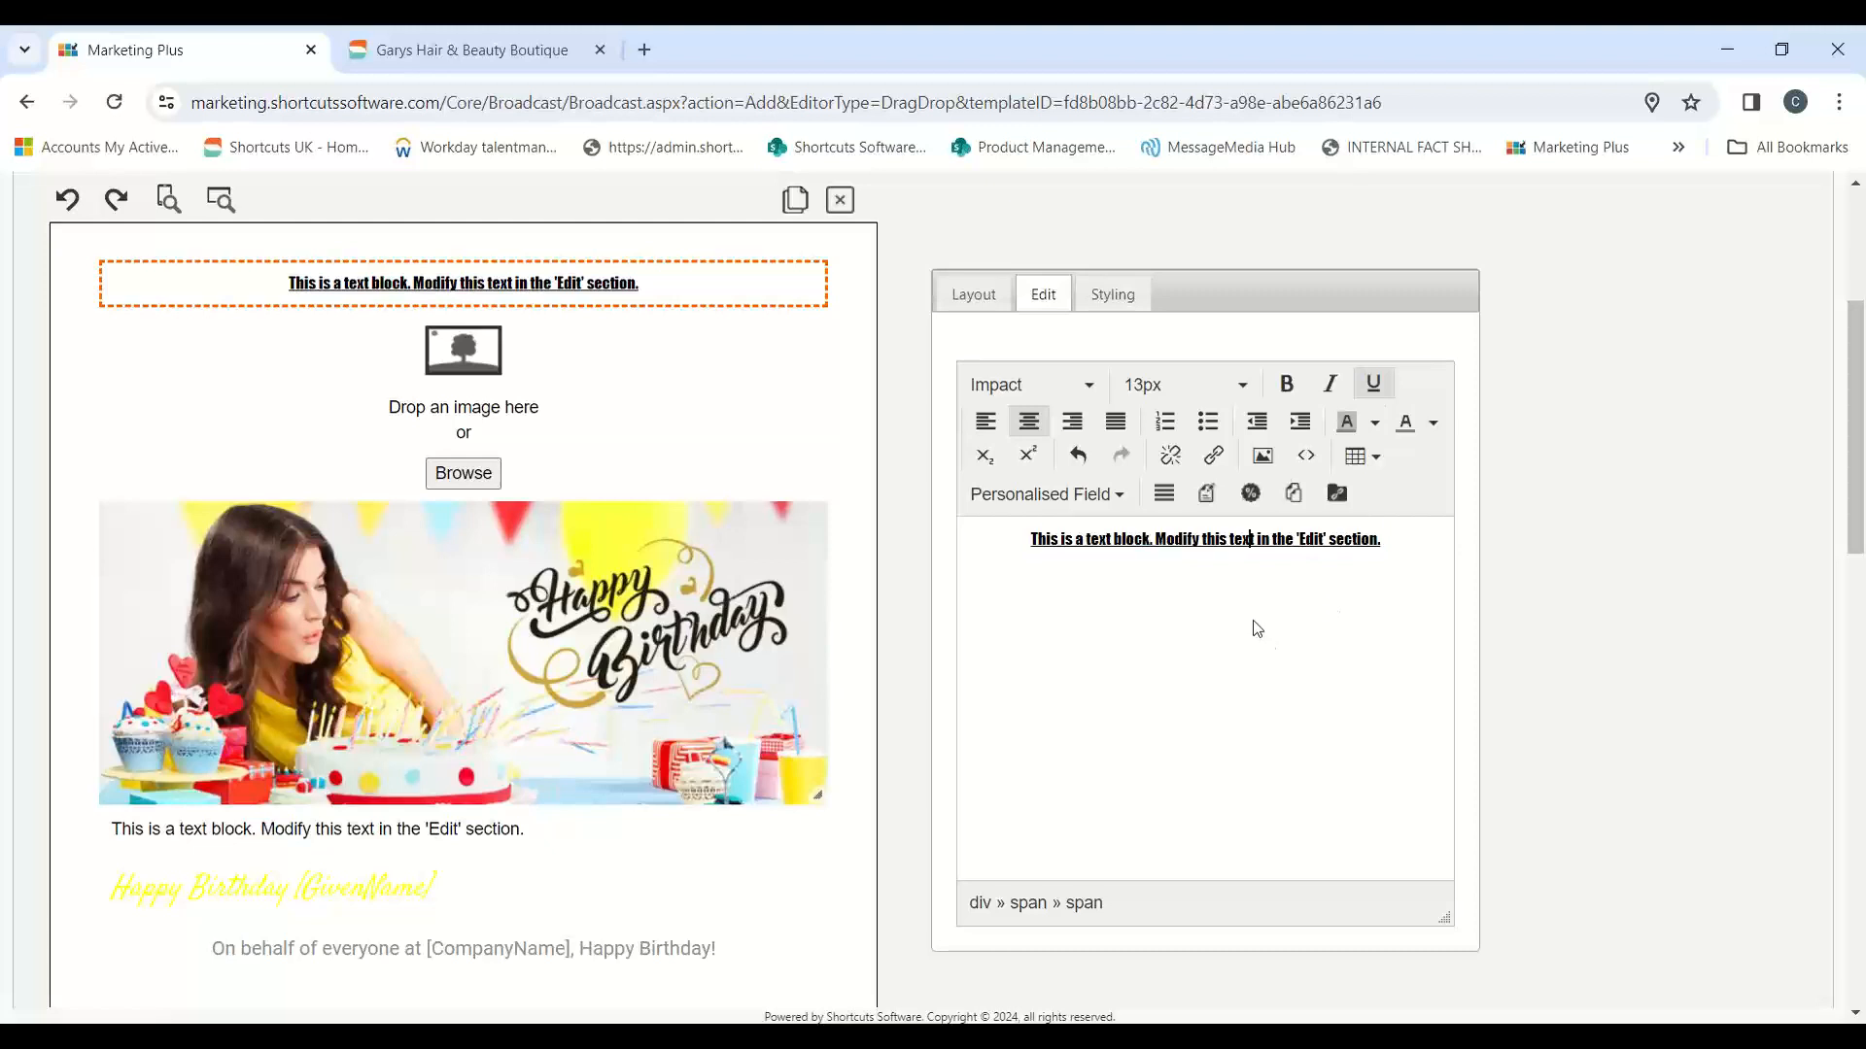
# Step: Insert the Given Name personalised field on a new line below the text in the top text block
pyautogui.moveTo(1407, 552); pyautogui.dragTo(1019, 528)
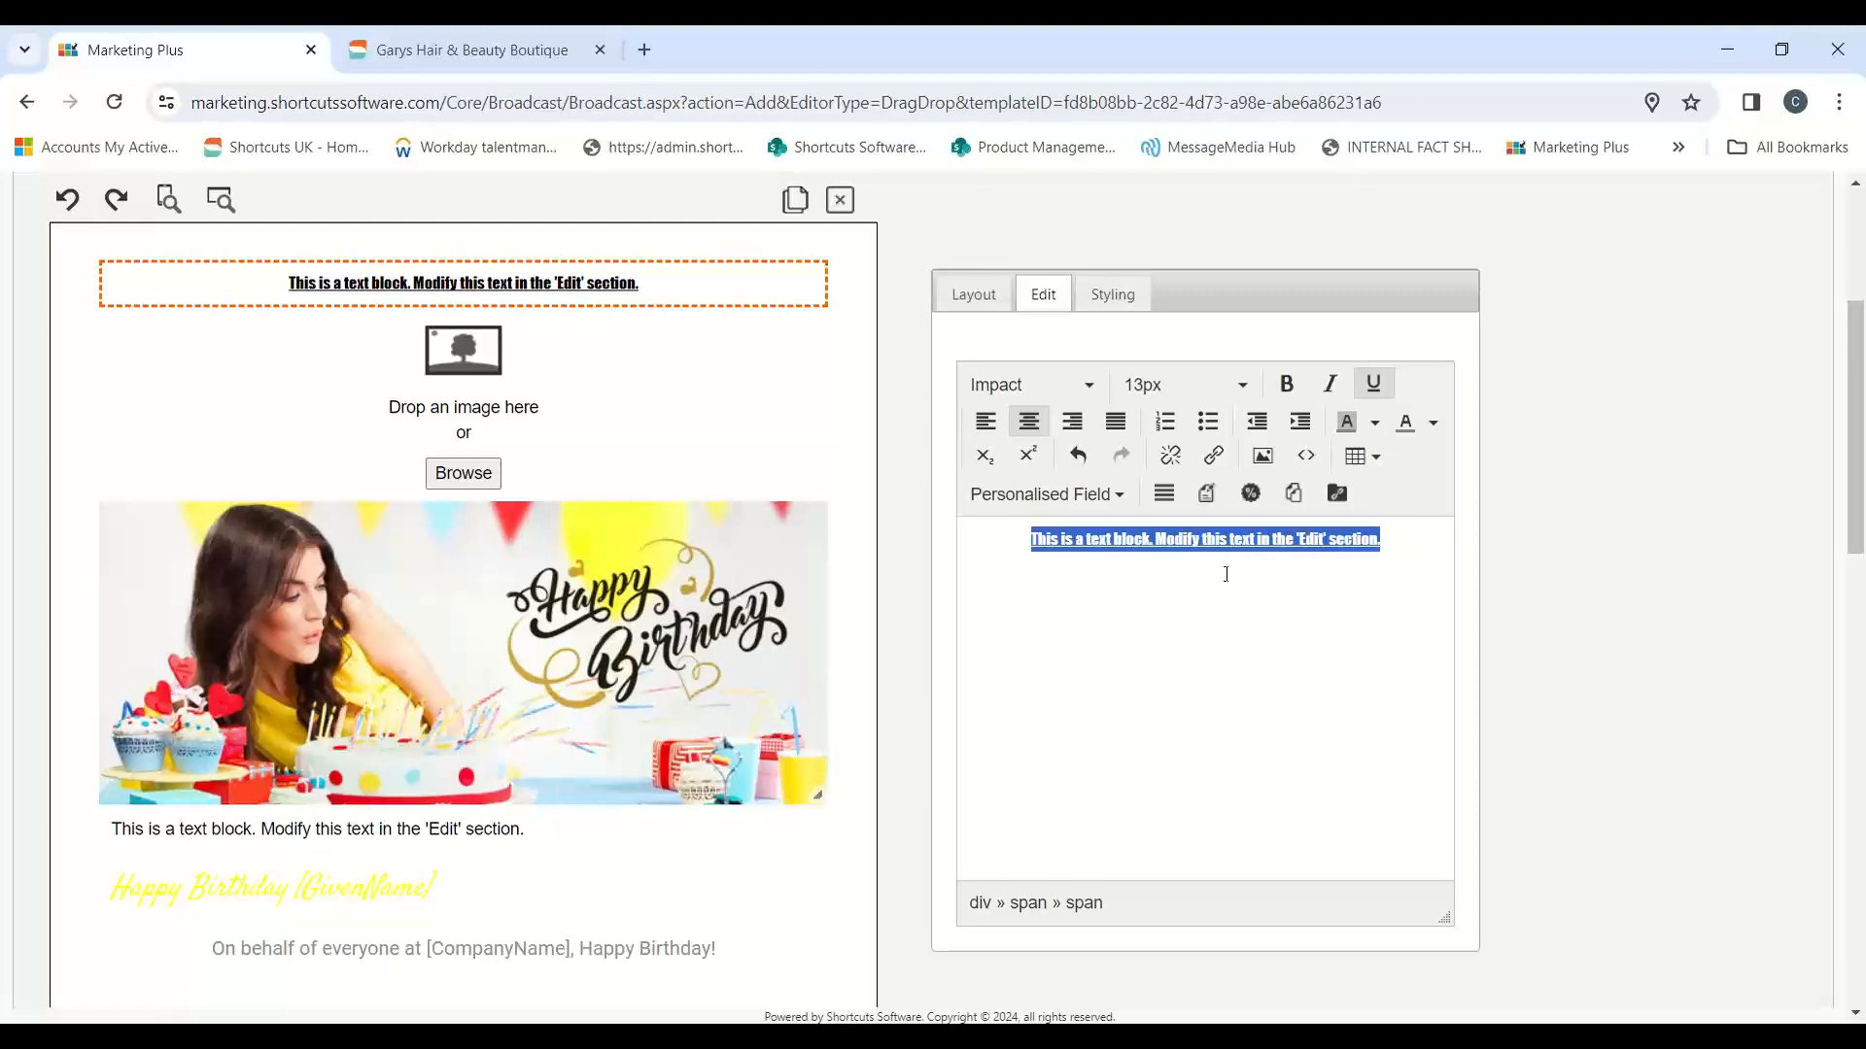
pyautogui.click(1400, 535)
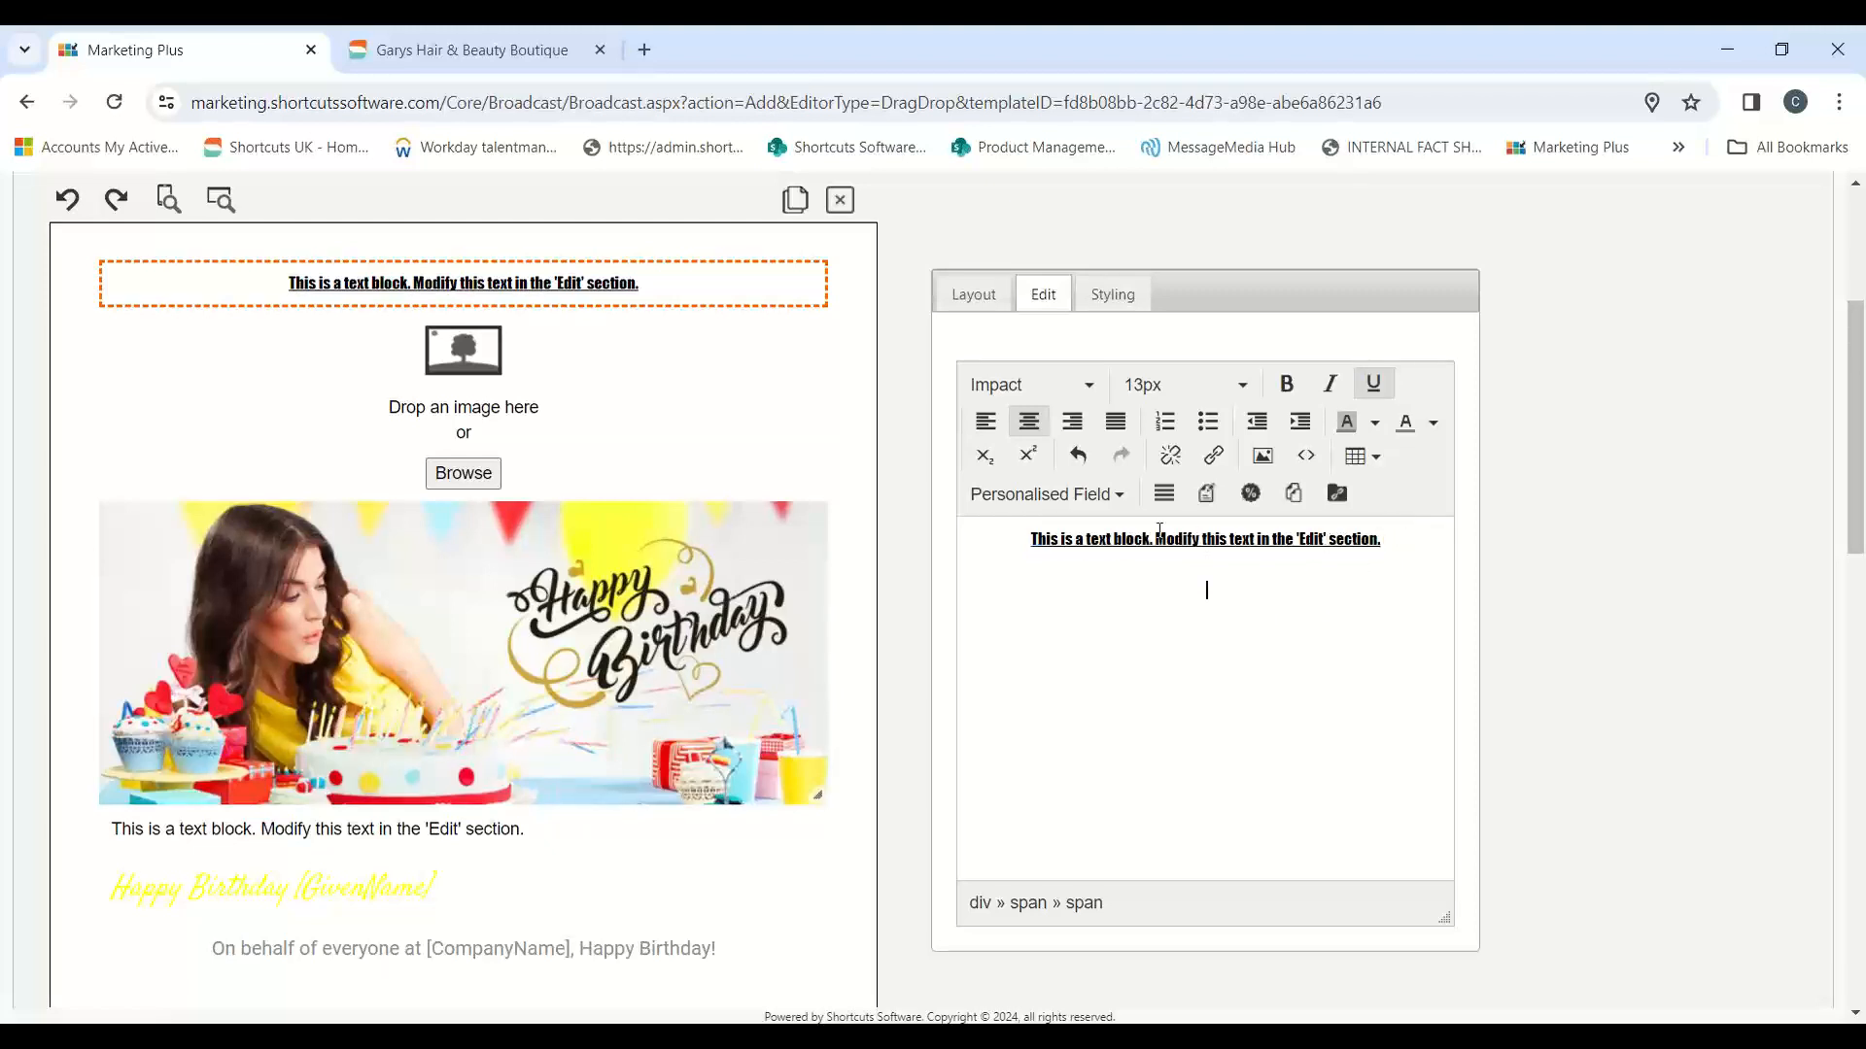
pyautogui.click(1045, 495)
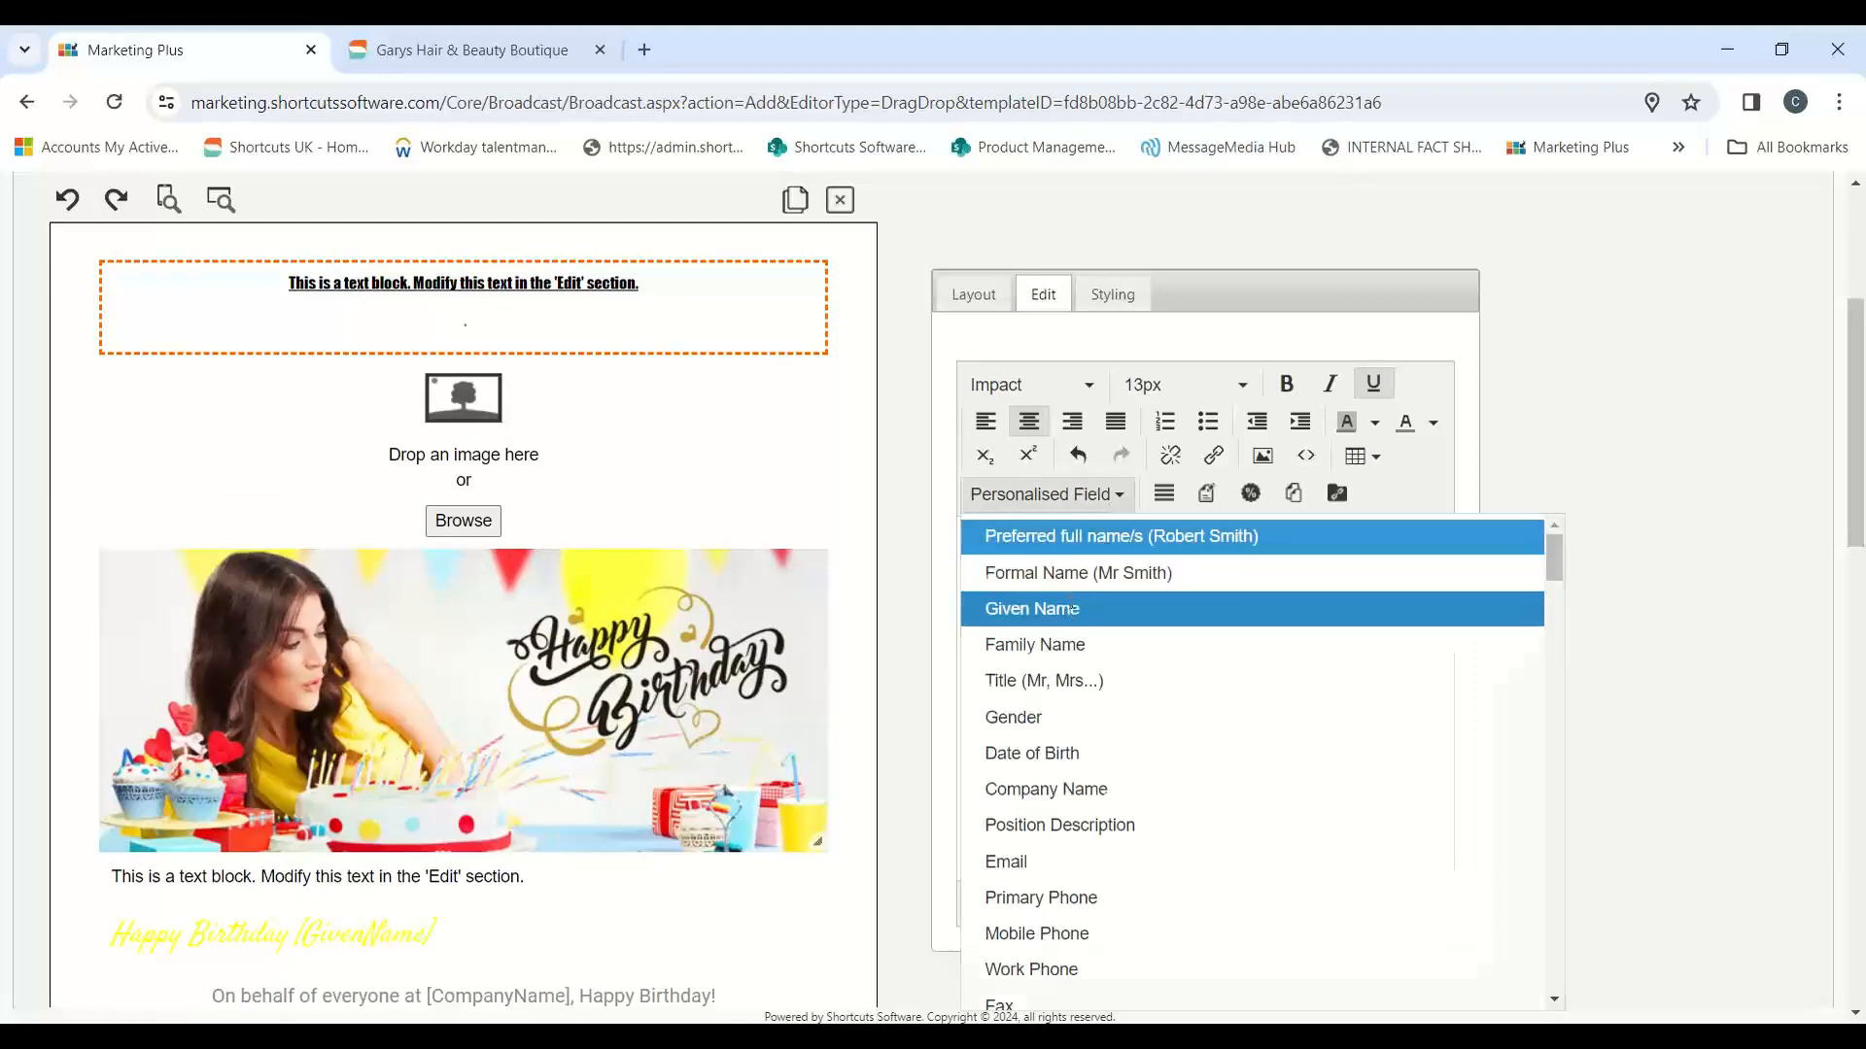
pyautogui.click(1069, 610)
# Step: Clear all the content of the top text block and delete the block from the email
pyautogui.moveTo(1303, 608); pyautogui.dragTo(1047, 562)
pyautogui.press('BackSpace')
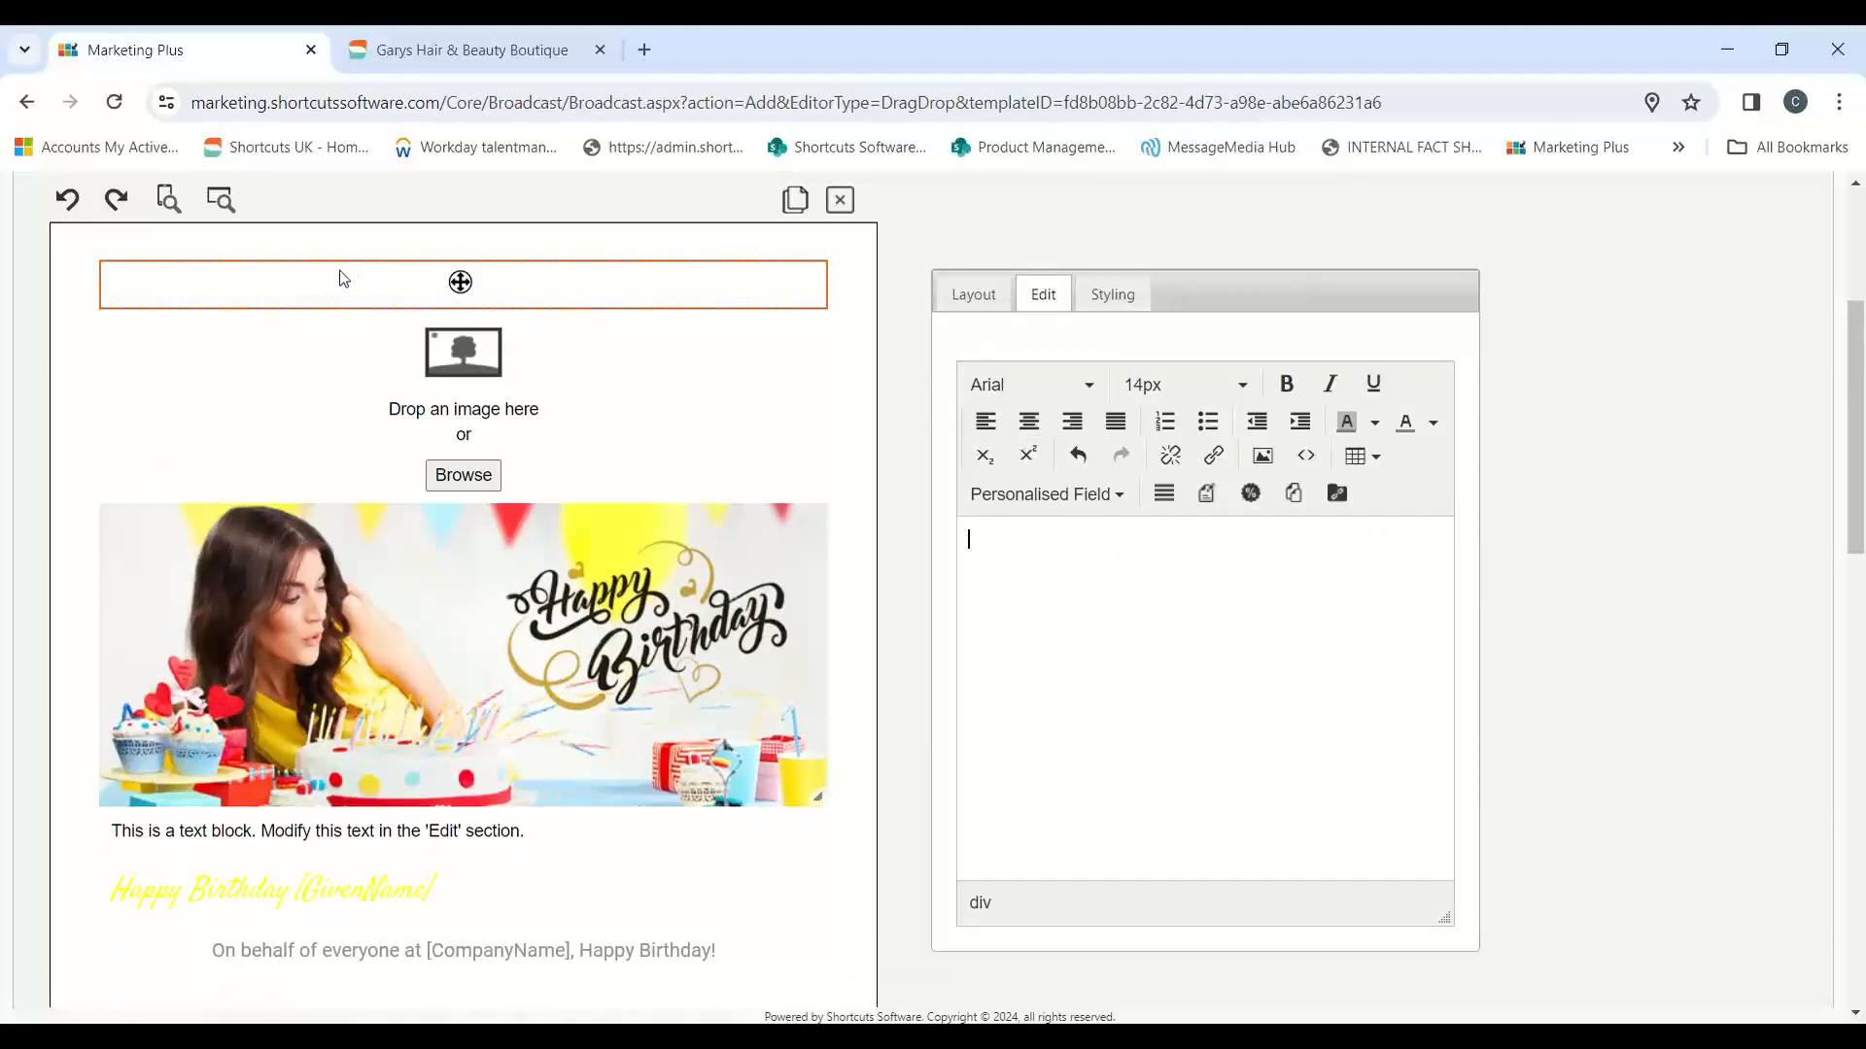
pyautogui.click(840, 200)
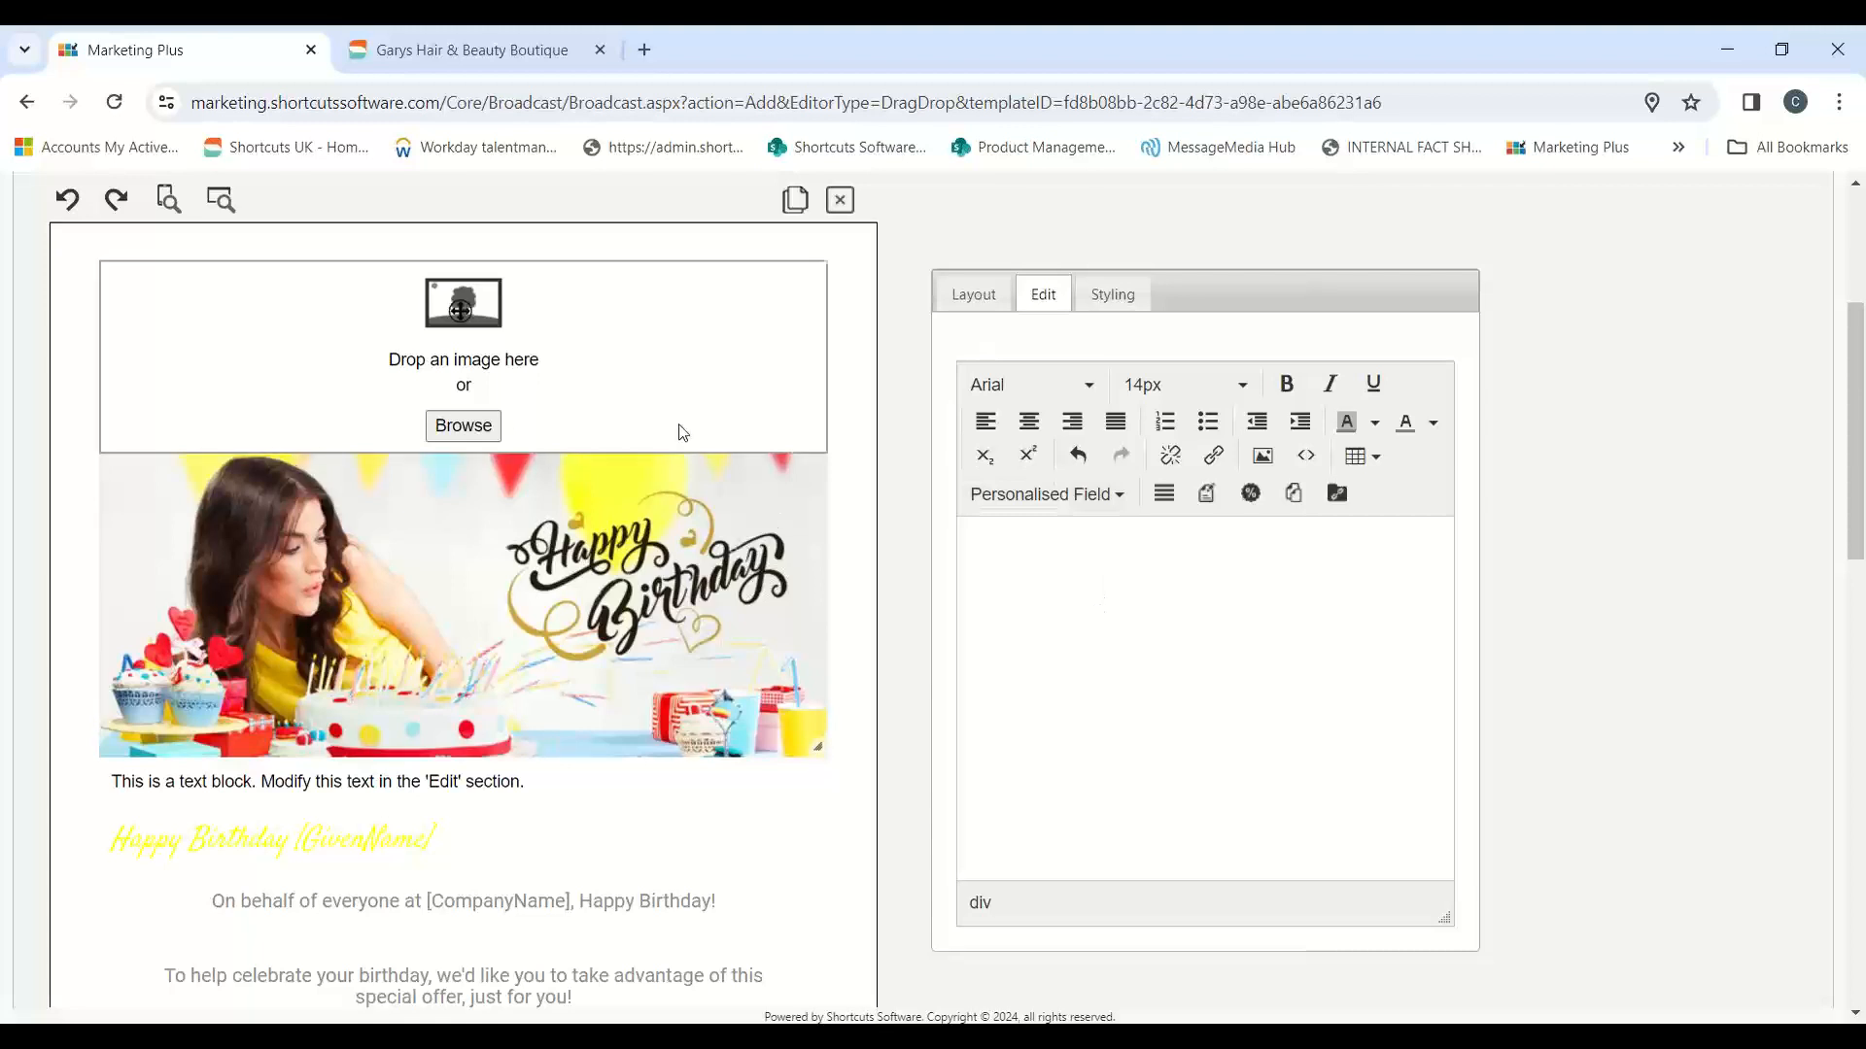
# Step: Fill the empty image block at the top of the email with the NEW Shortcuts logo from the image library
pyautogui.click(617, 367)
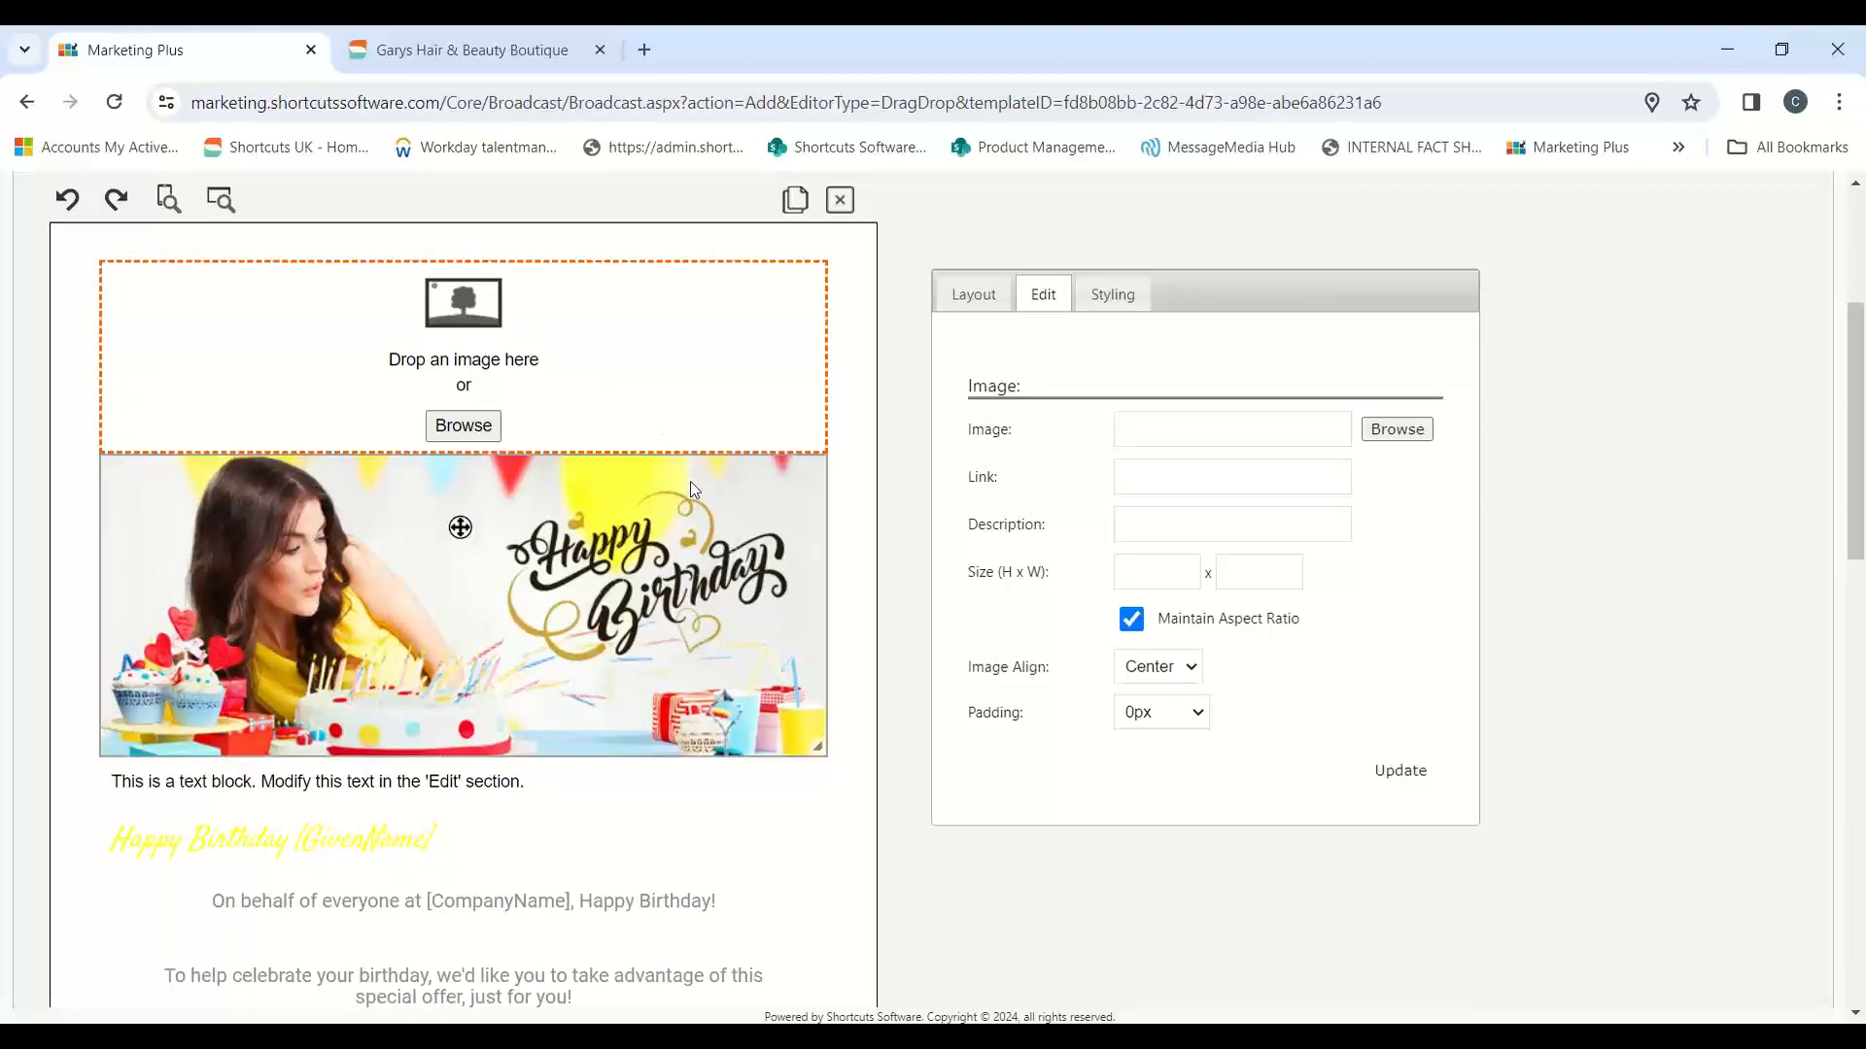
pyautogui.click(1395, 436)
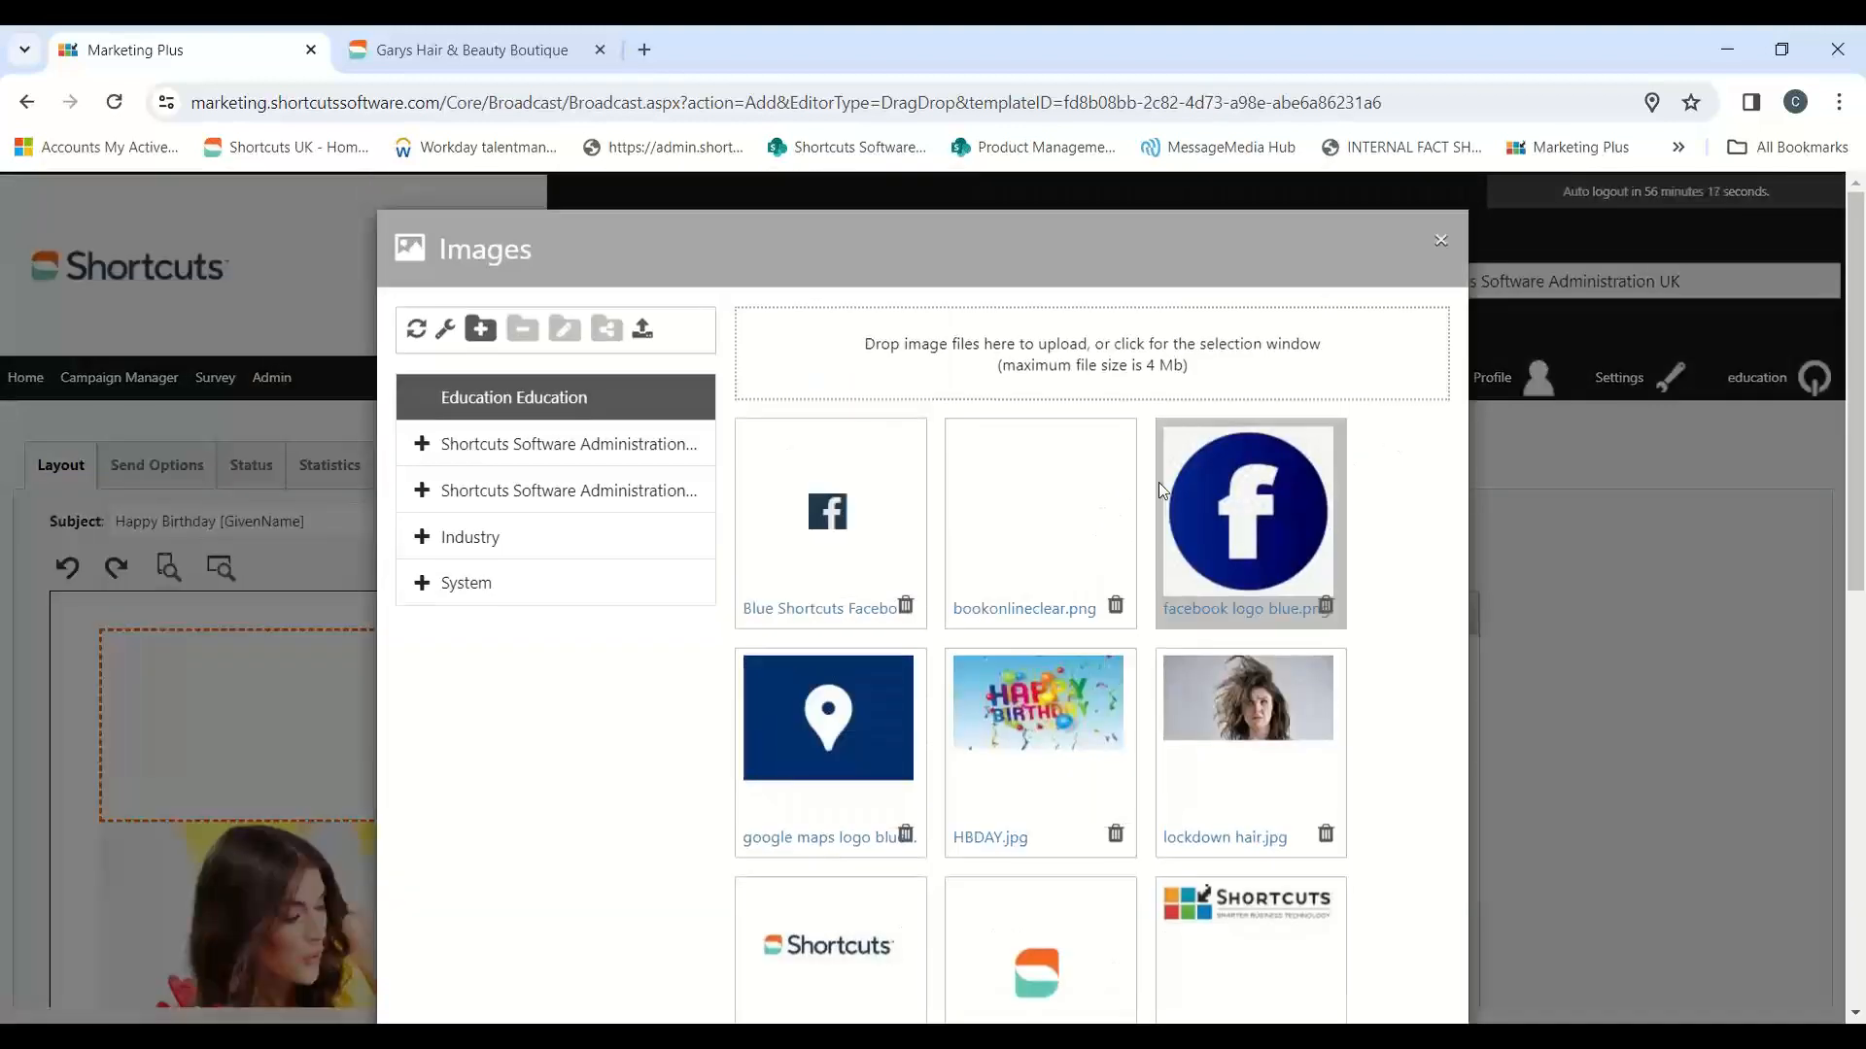
pyautogui.scroll(-3, 1196, 710)
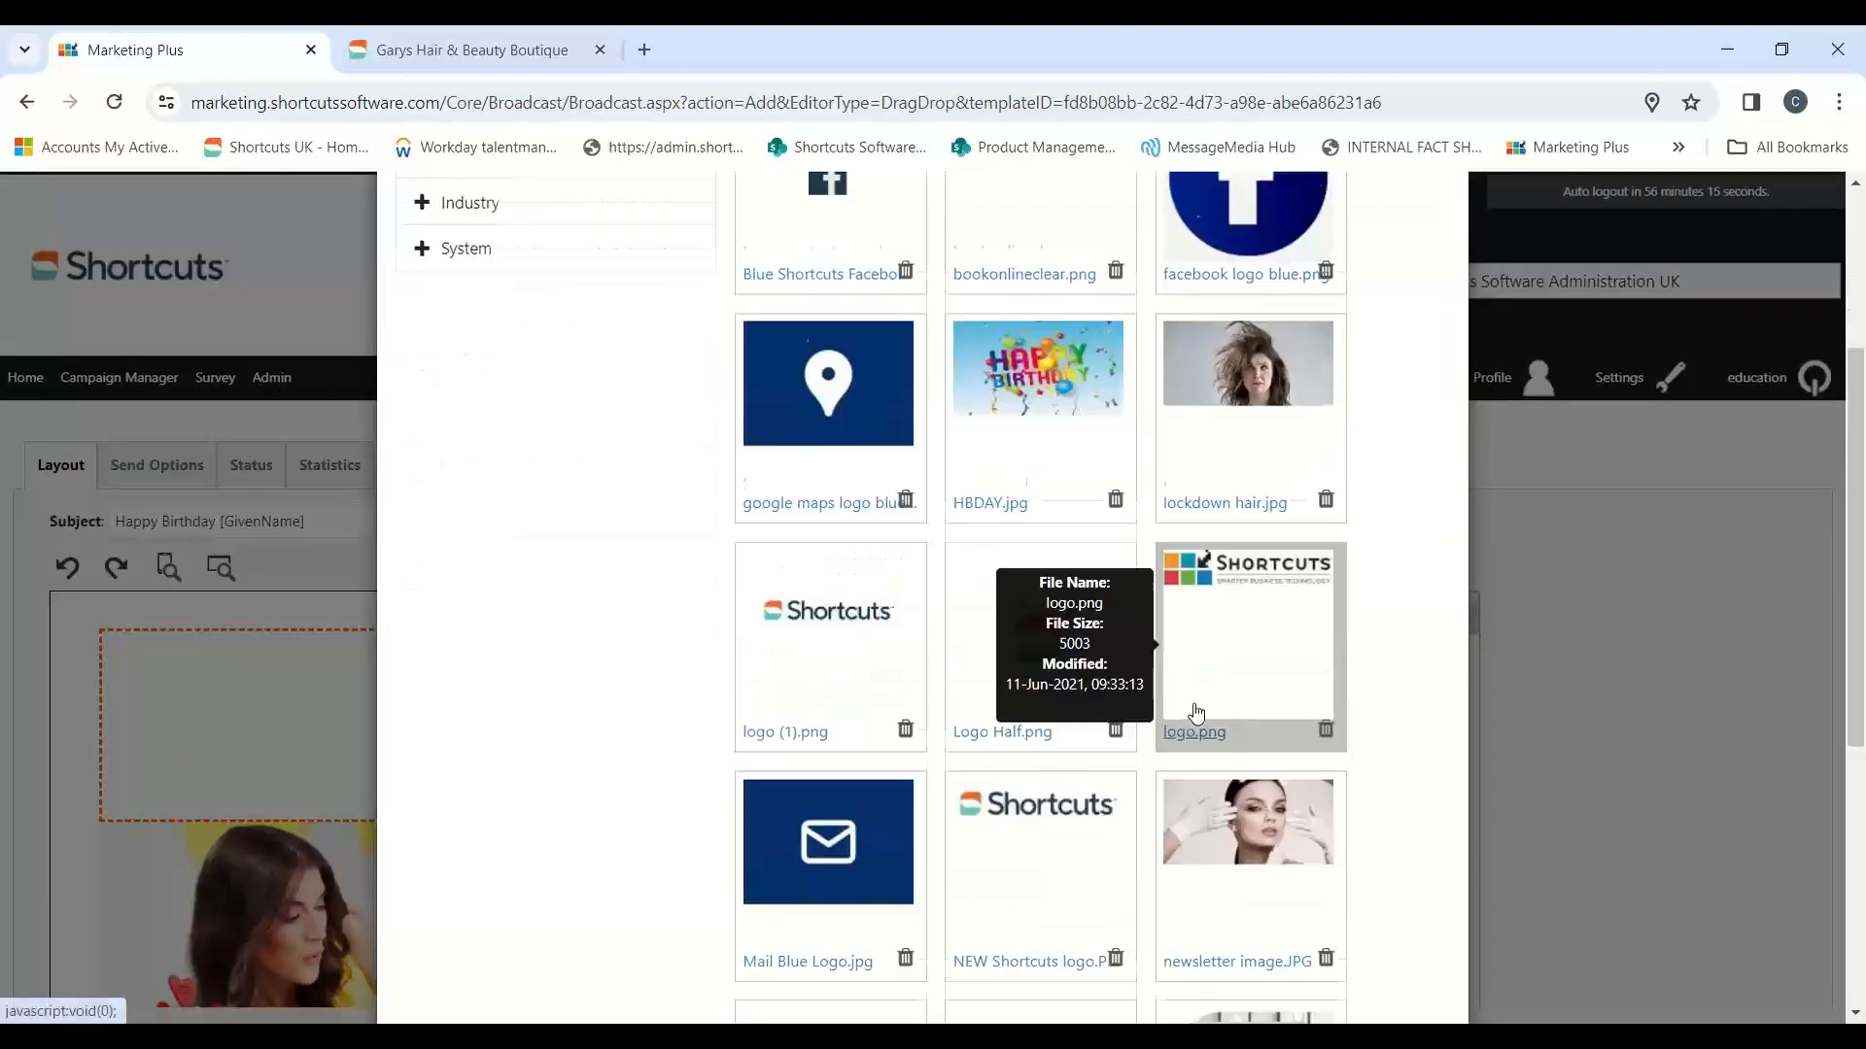
pyautogui.scroll(2, 1205, 680)
pyautogui.scroll(-2, 1229, 603)
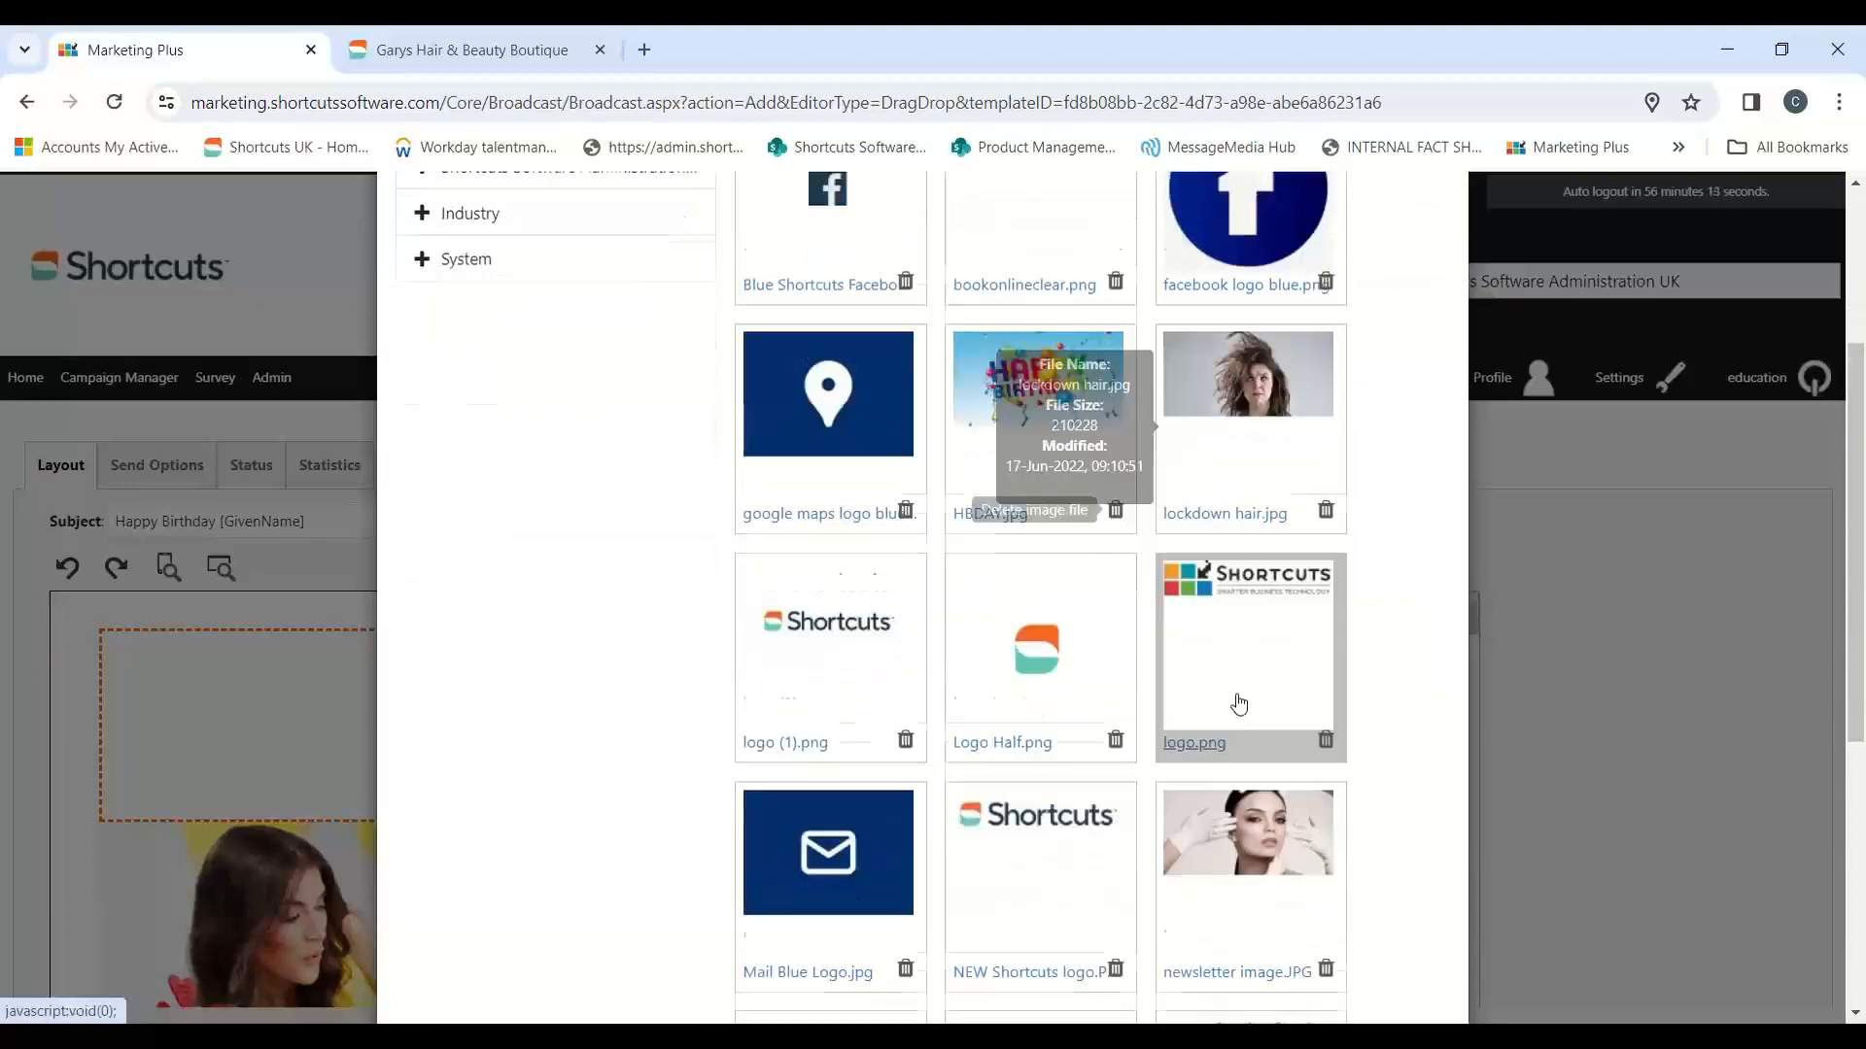
pyautogui.scroll(-1, 1166, 768)
pyautogui.click(1028, 799)
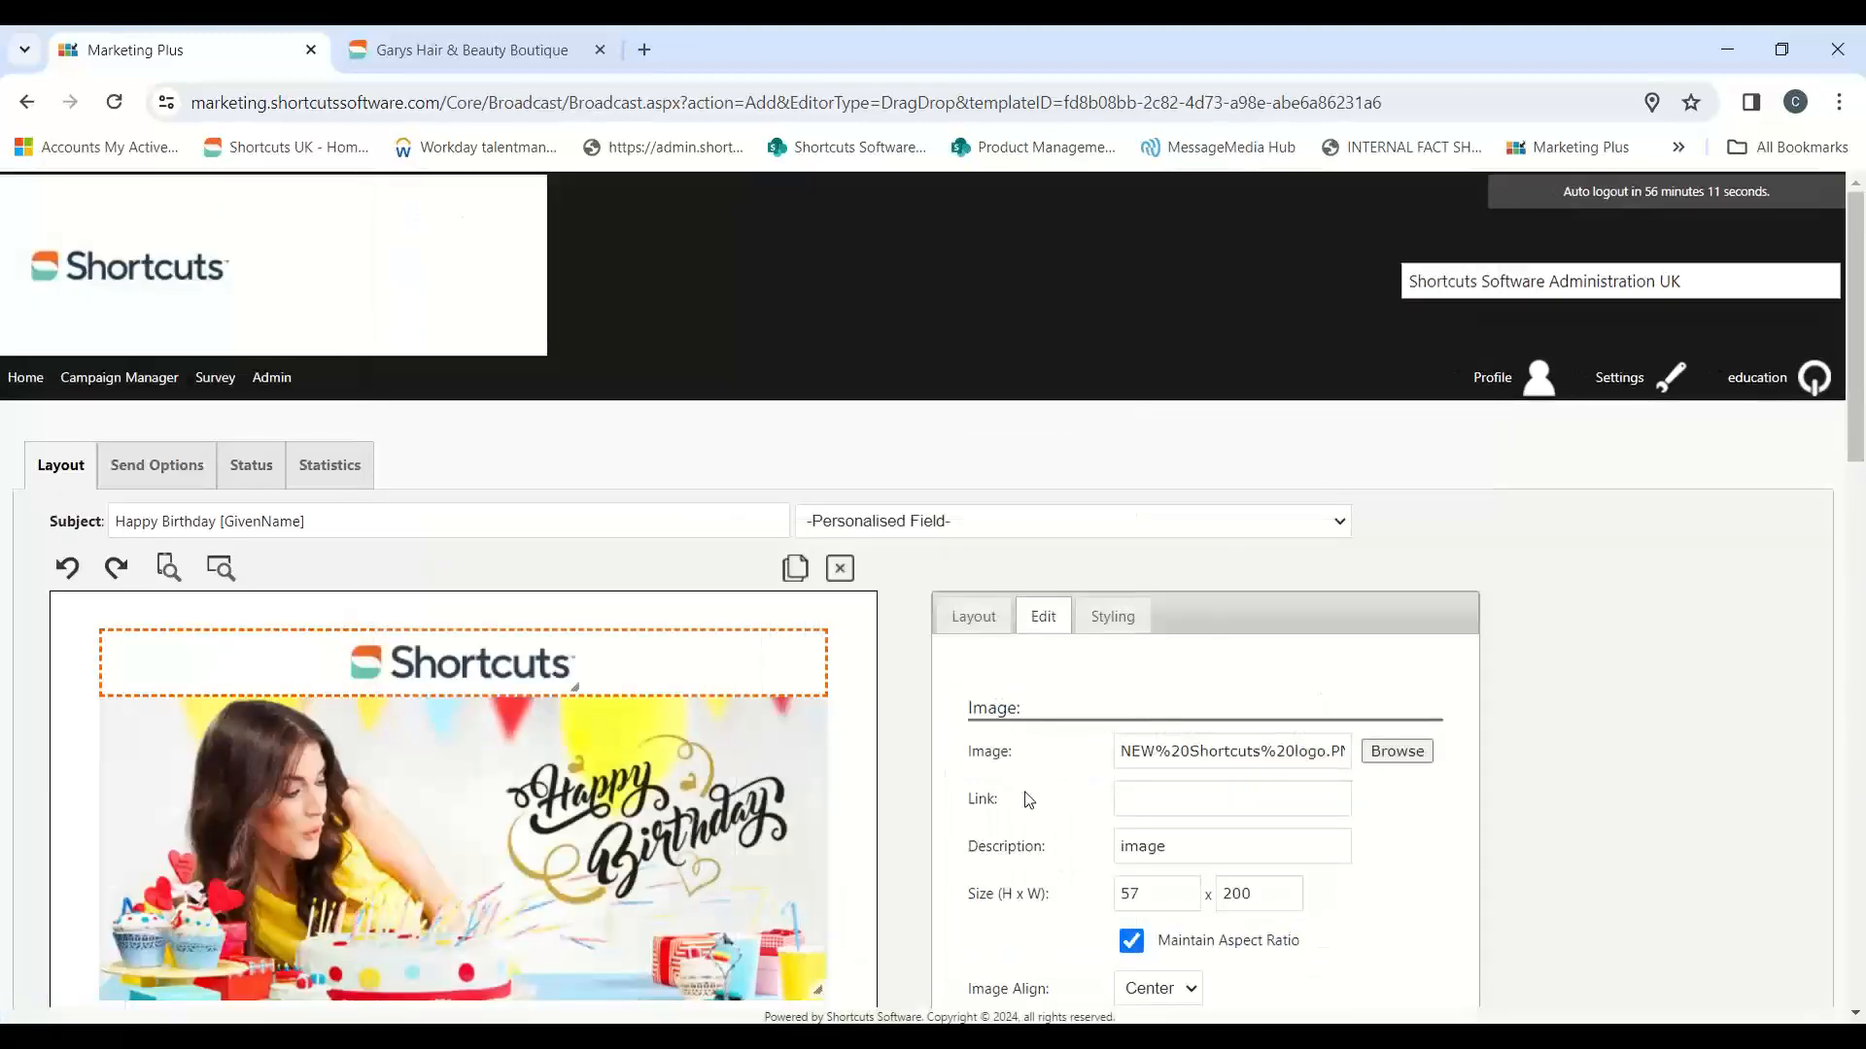
# Step: Enlarge the Shortcuts logo in the top block to about 84 high by 295 wide
pyautogui.scroll(-1, 1539, 563)
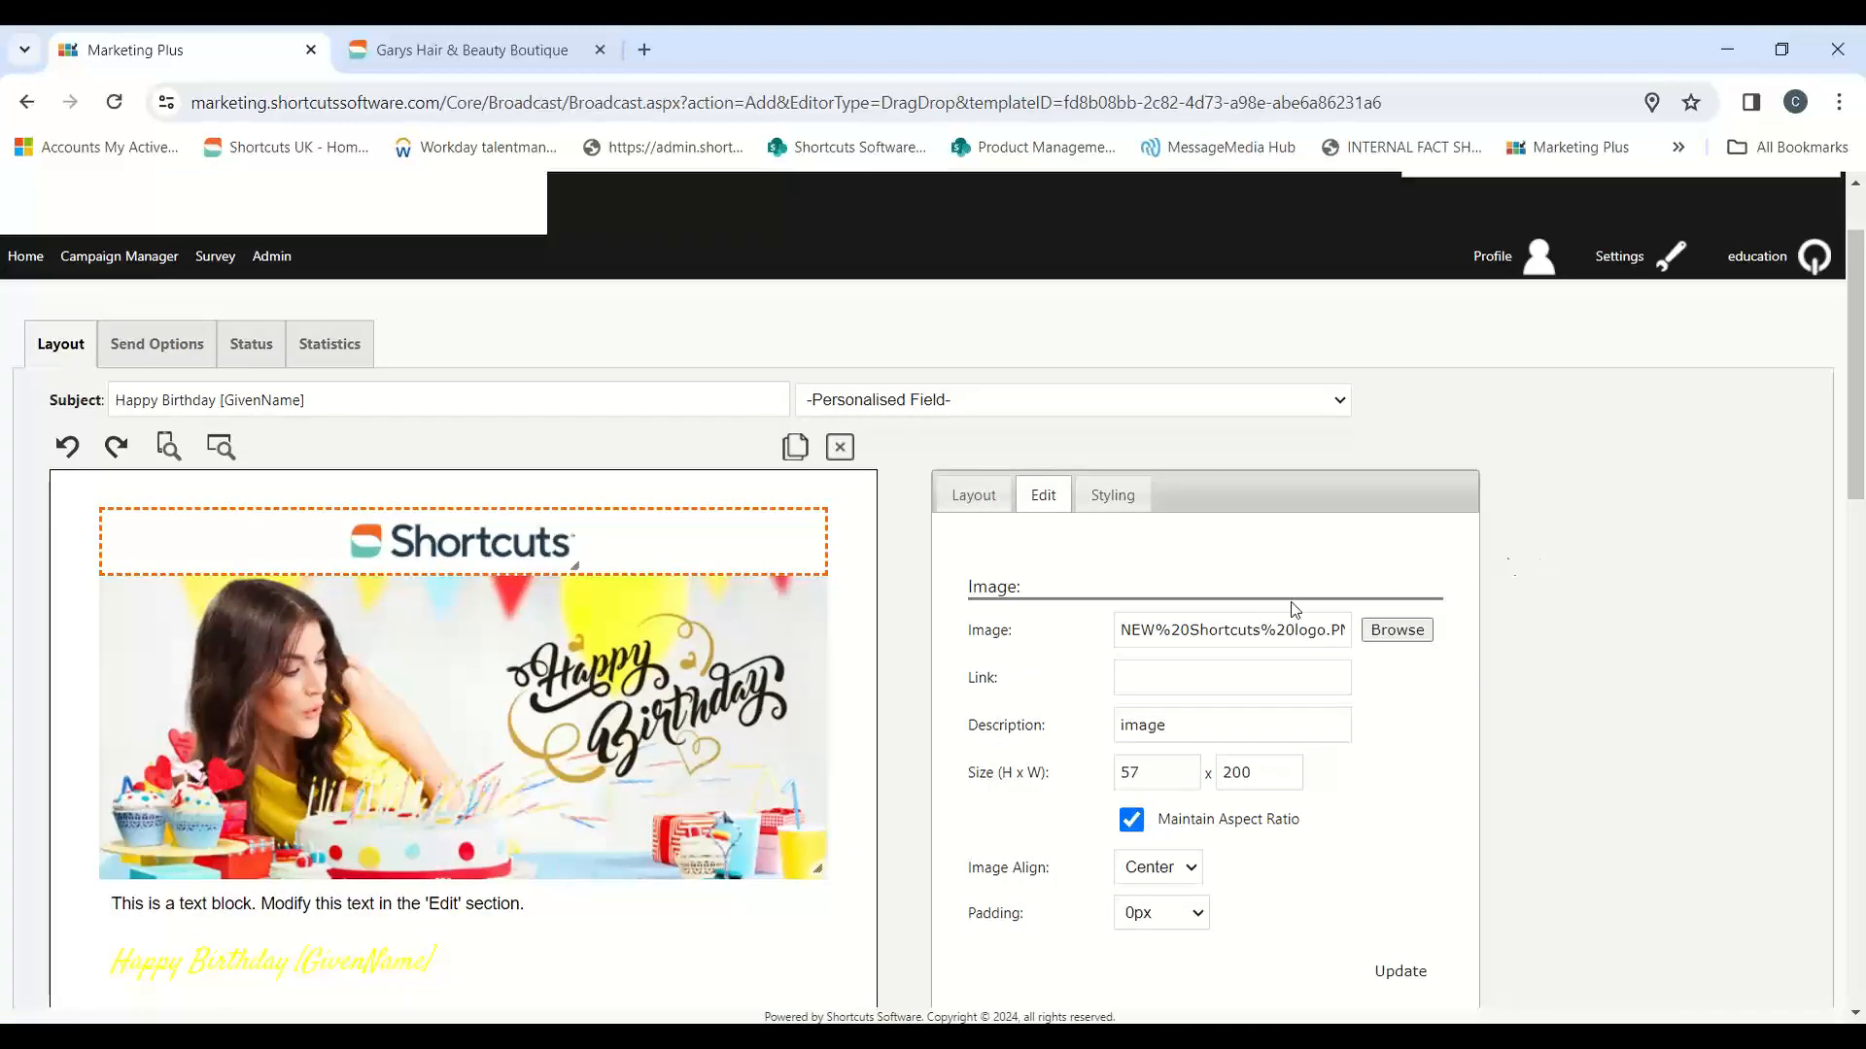
pyautogui.scroll(-1, 1289, 613)
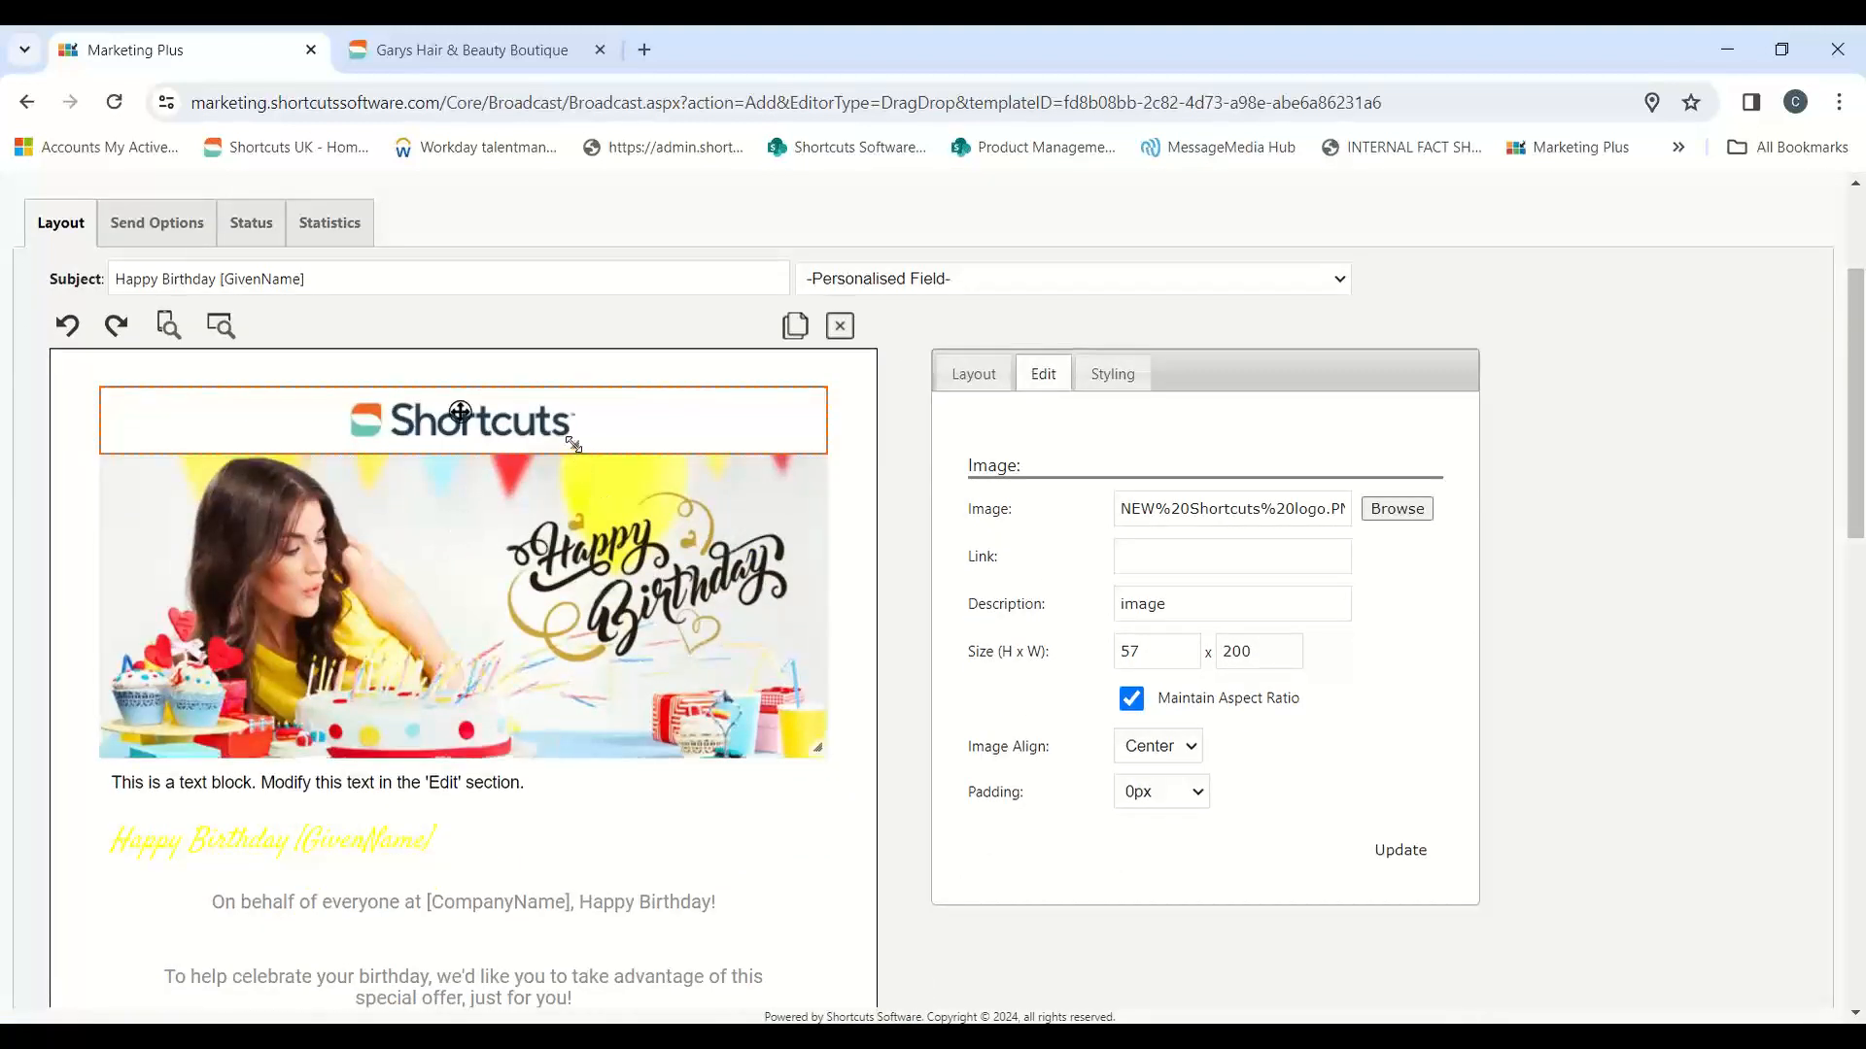
pyautogui.moveTo(574, 446); pyautogui.dragTo(632, 478)
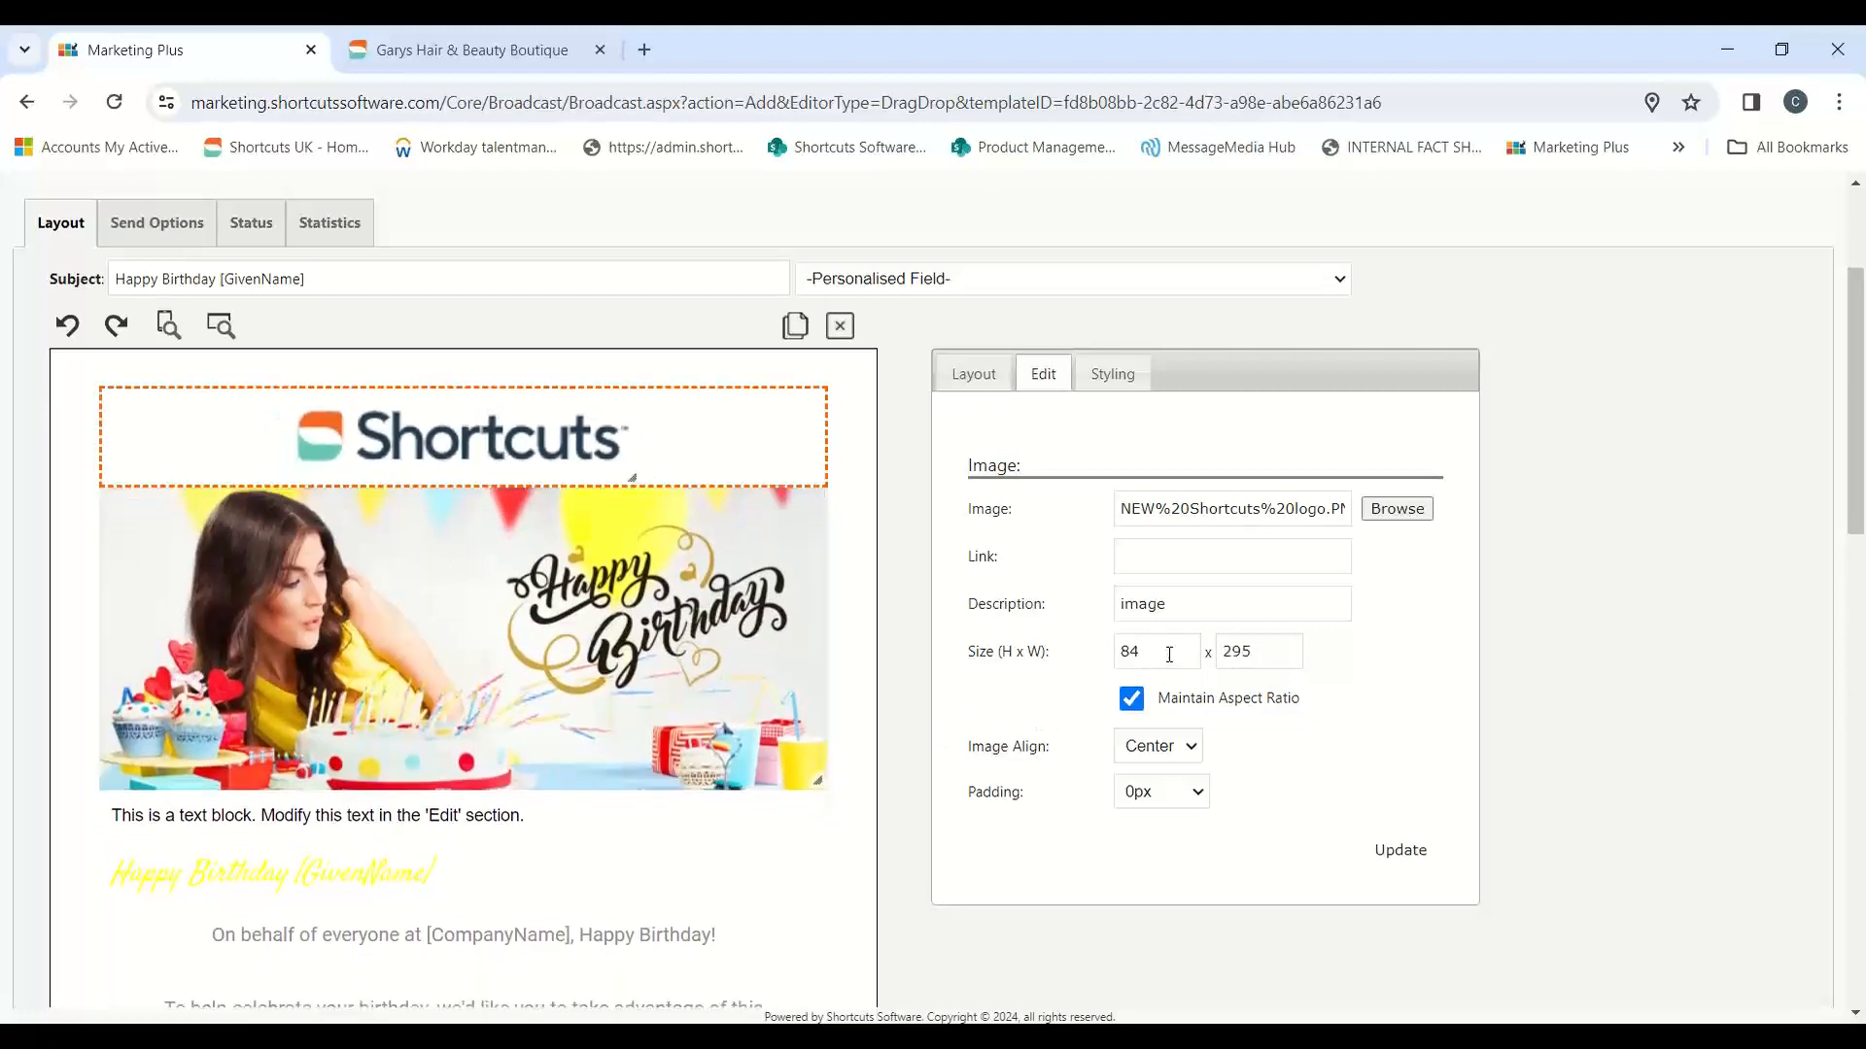
pyautogui.click(1127, 661)
pyautogui.press('Tab')
pyautogui.click(1127, 661)
pyautogui.moveTo(1127, 661); pyautogui.dragTo(1117, 662)
pyautogui.moveTo(1252, 659); pyautogui.dragTo(1098, 669)
# Step: Add a new image block directly below the birthday banner and select it for editing
pyautogui.click(650, 704)
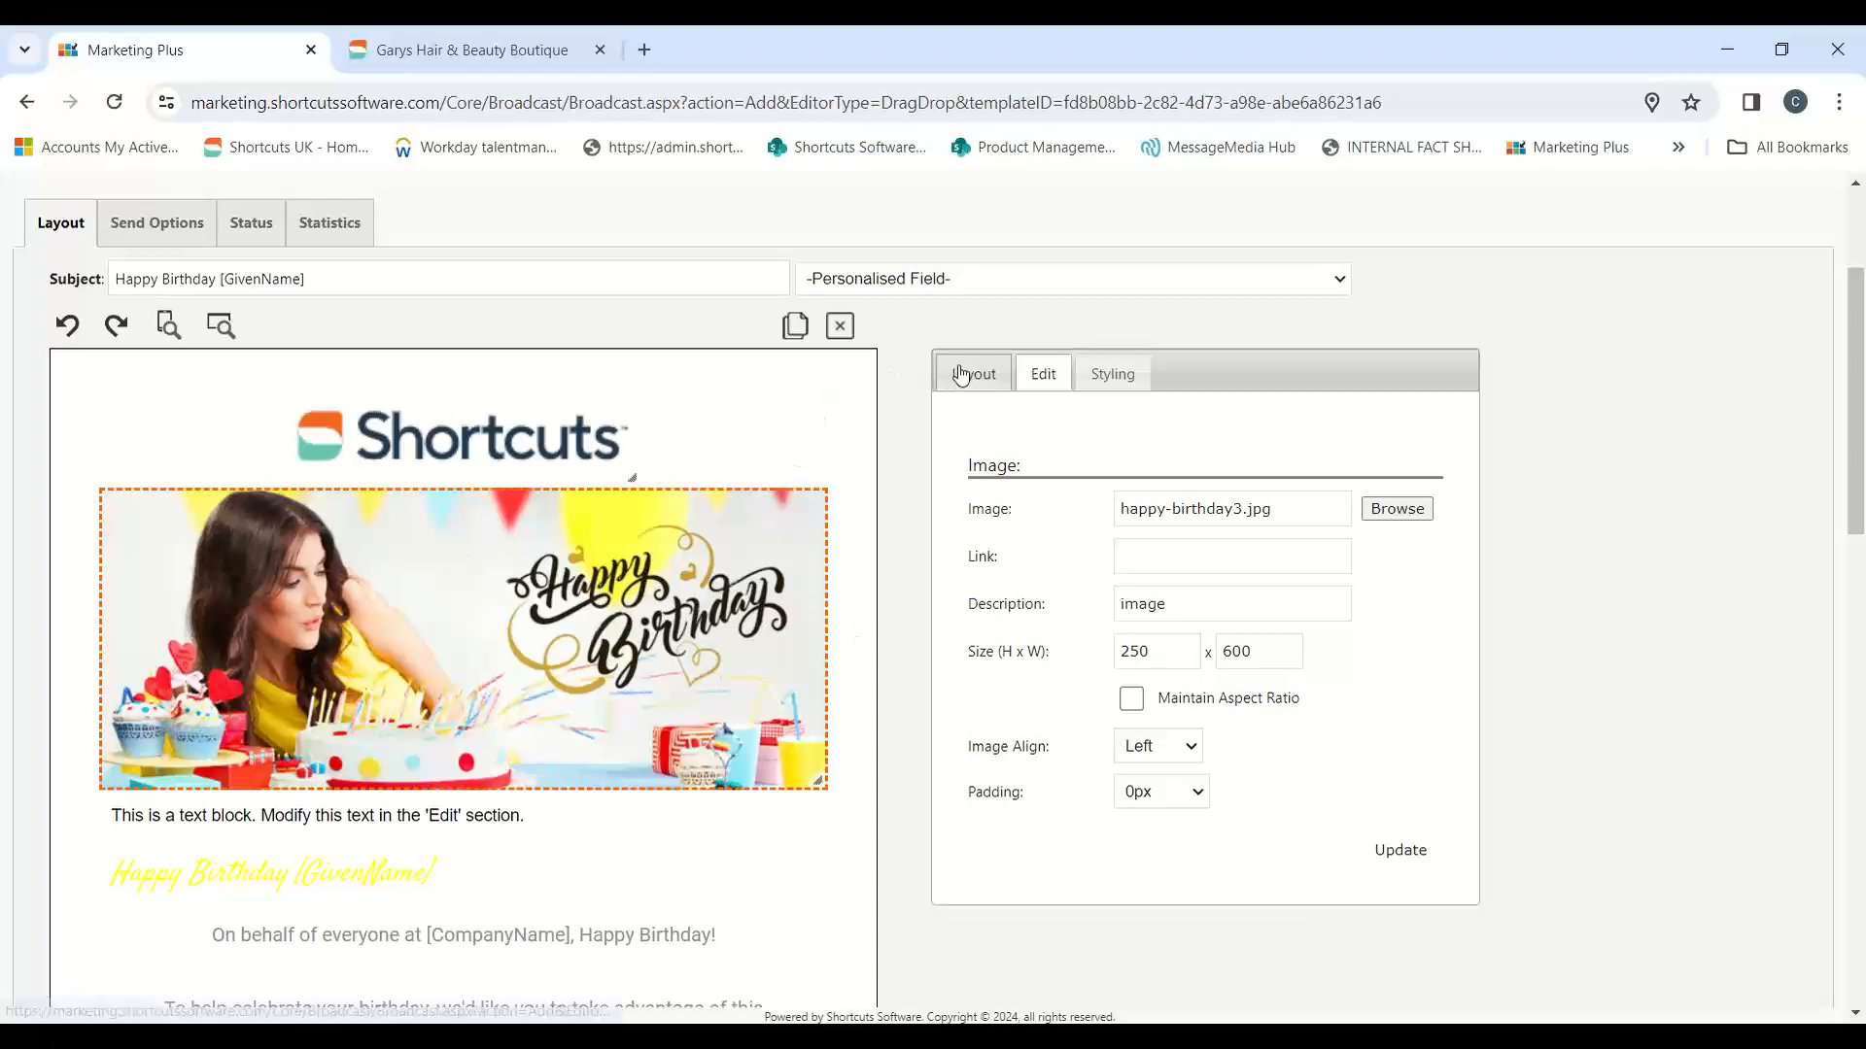
pyautogui.click(965, 373)
pyautogui.moveTo(1081, 651); pyautogui.dragTo(666, 981)
pyautogui.scroll(-1, 716, 854)
pyautogui.click(573, 768)
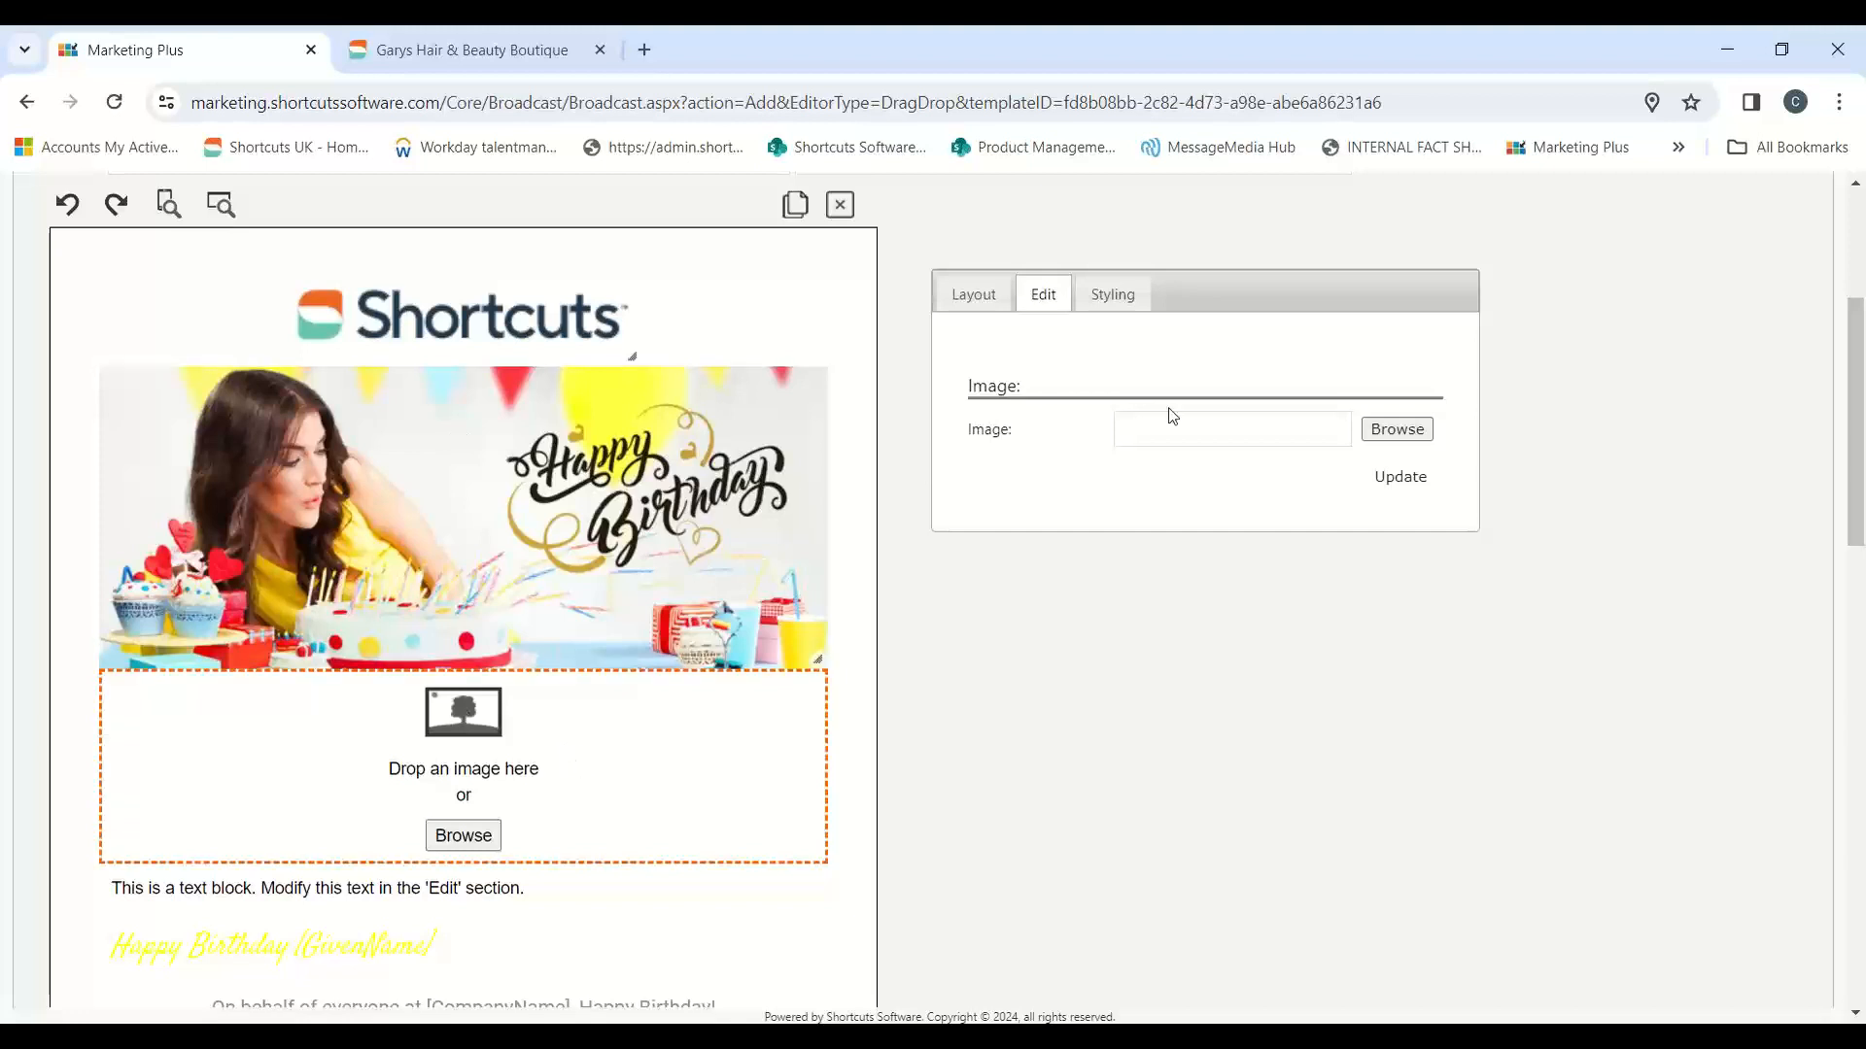
# Step: Fill the new image block below the banner with HBDAY.jpg from the image library
pyautogui.click(1396, 428)
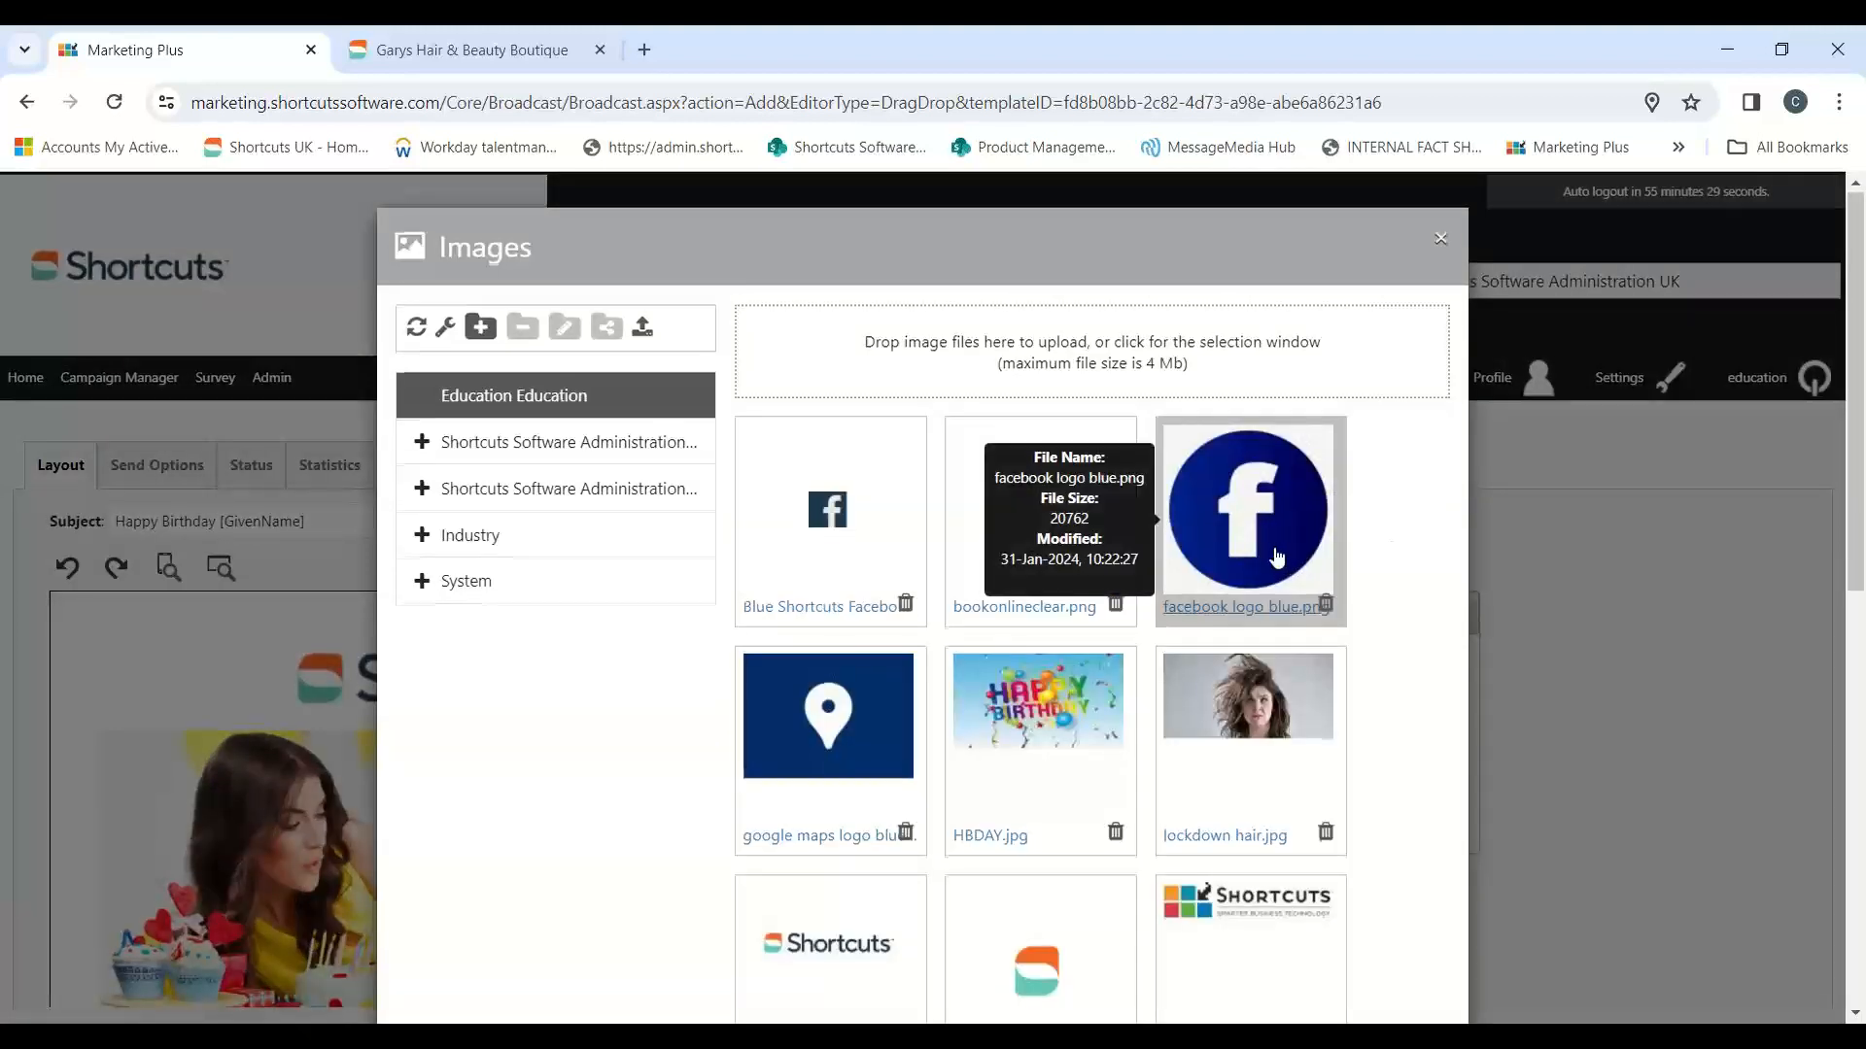
pyautogui.scroll(-2, 1347, 663)
pyautogui.click(1066, 525)
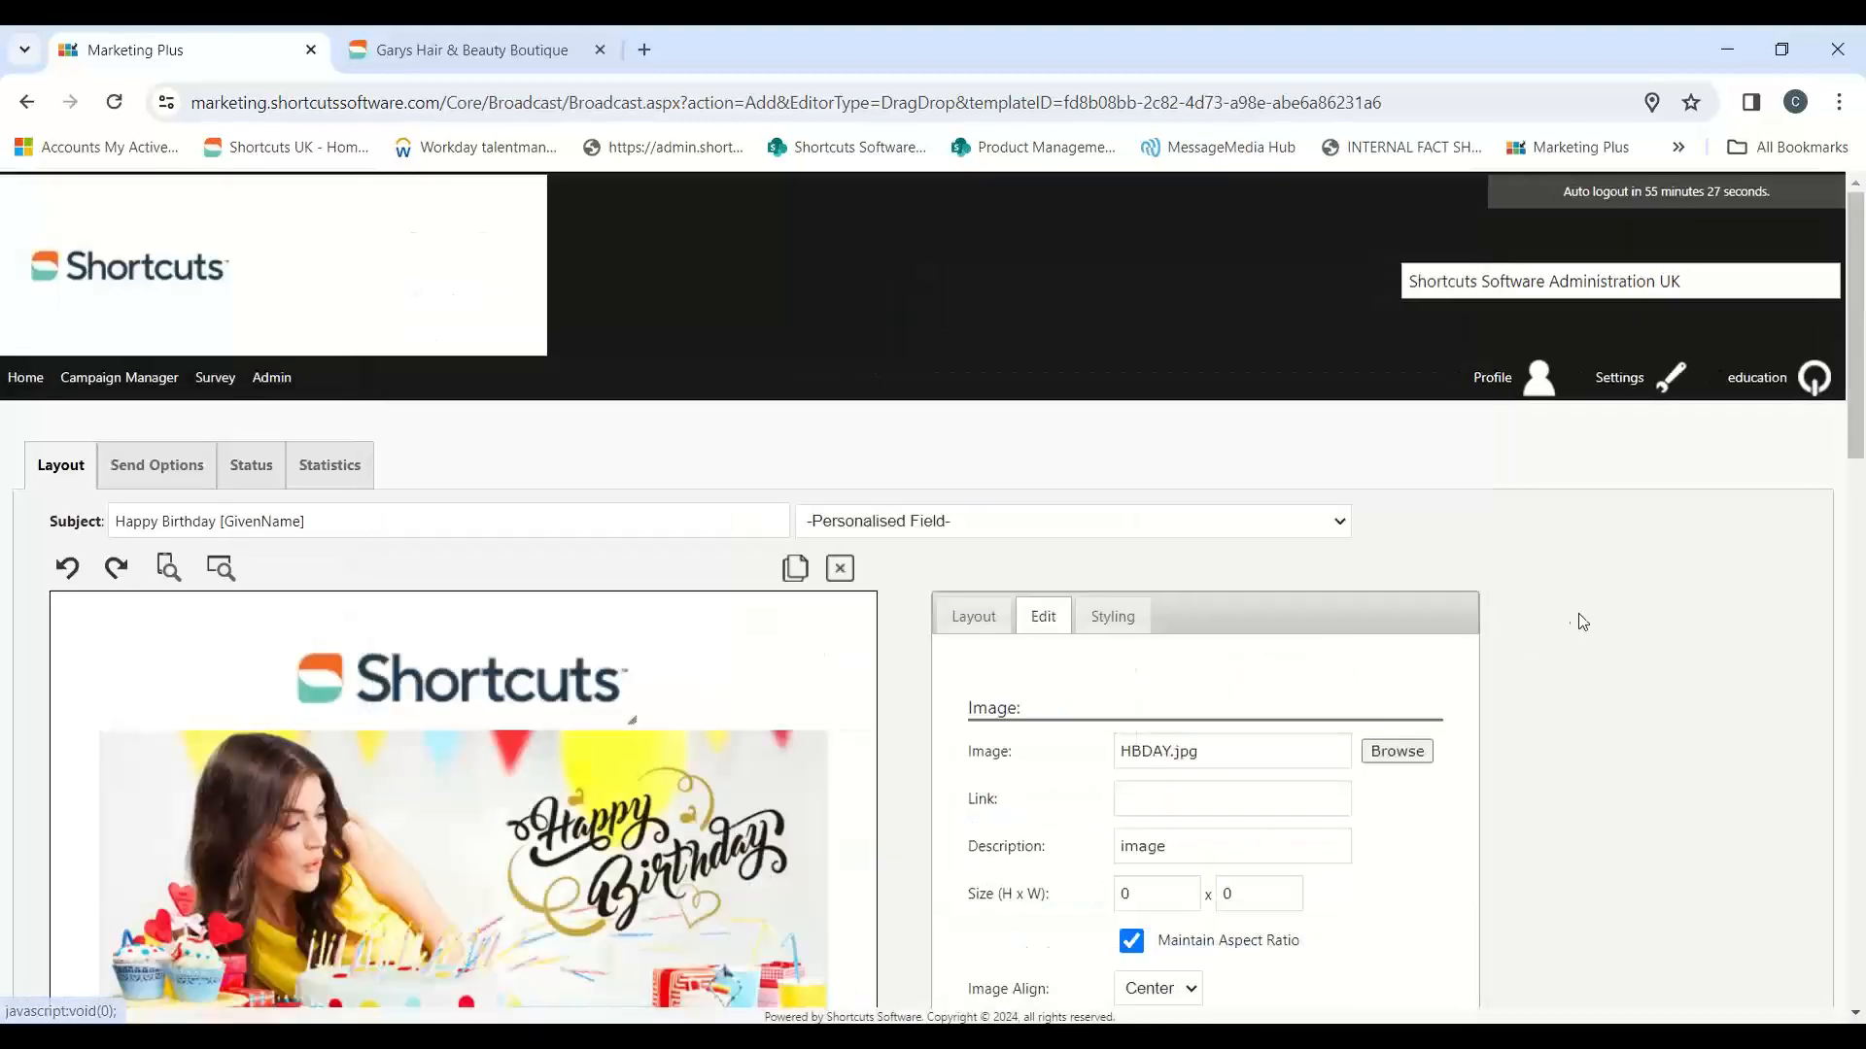
pyautogui.scroll(-2, 1584, 670)
pyautogui.scroll(-1, 1586, 675)
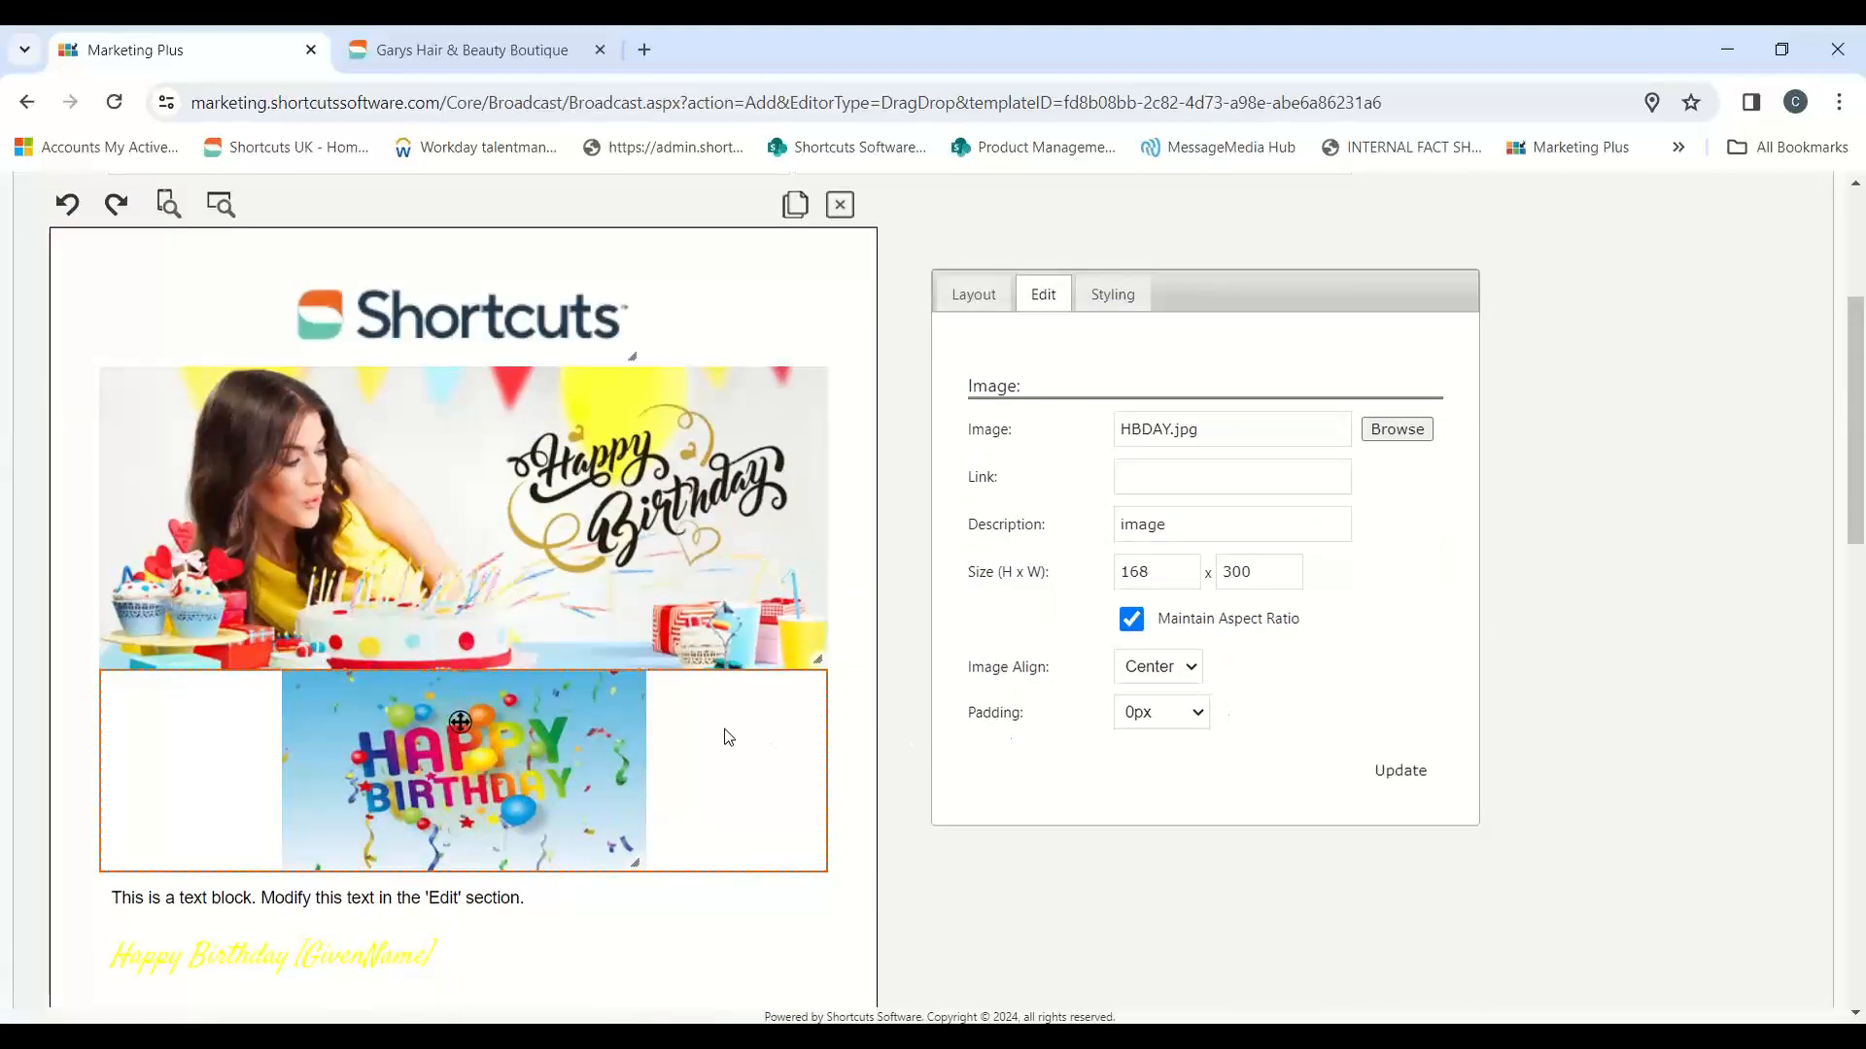
# Step: Set the padding of the HBDAY.jpg image to 20px
pyautogui.scroll(-1, 729, 735)
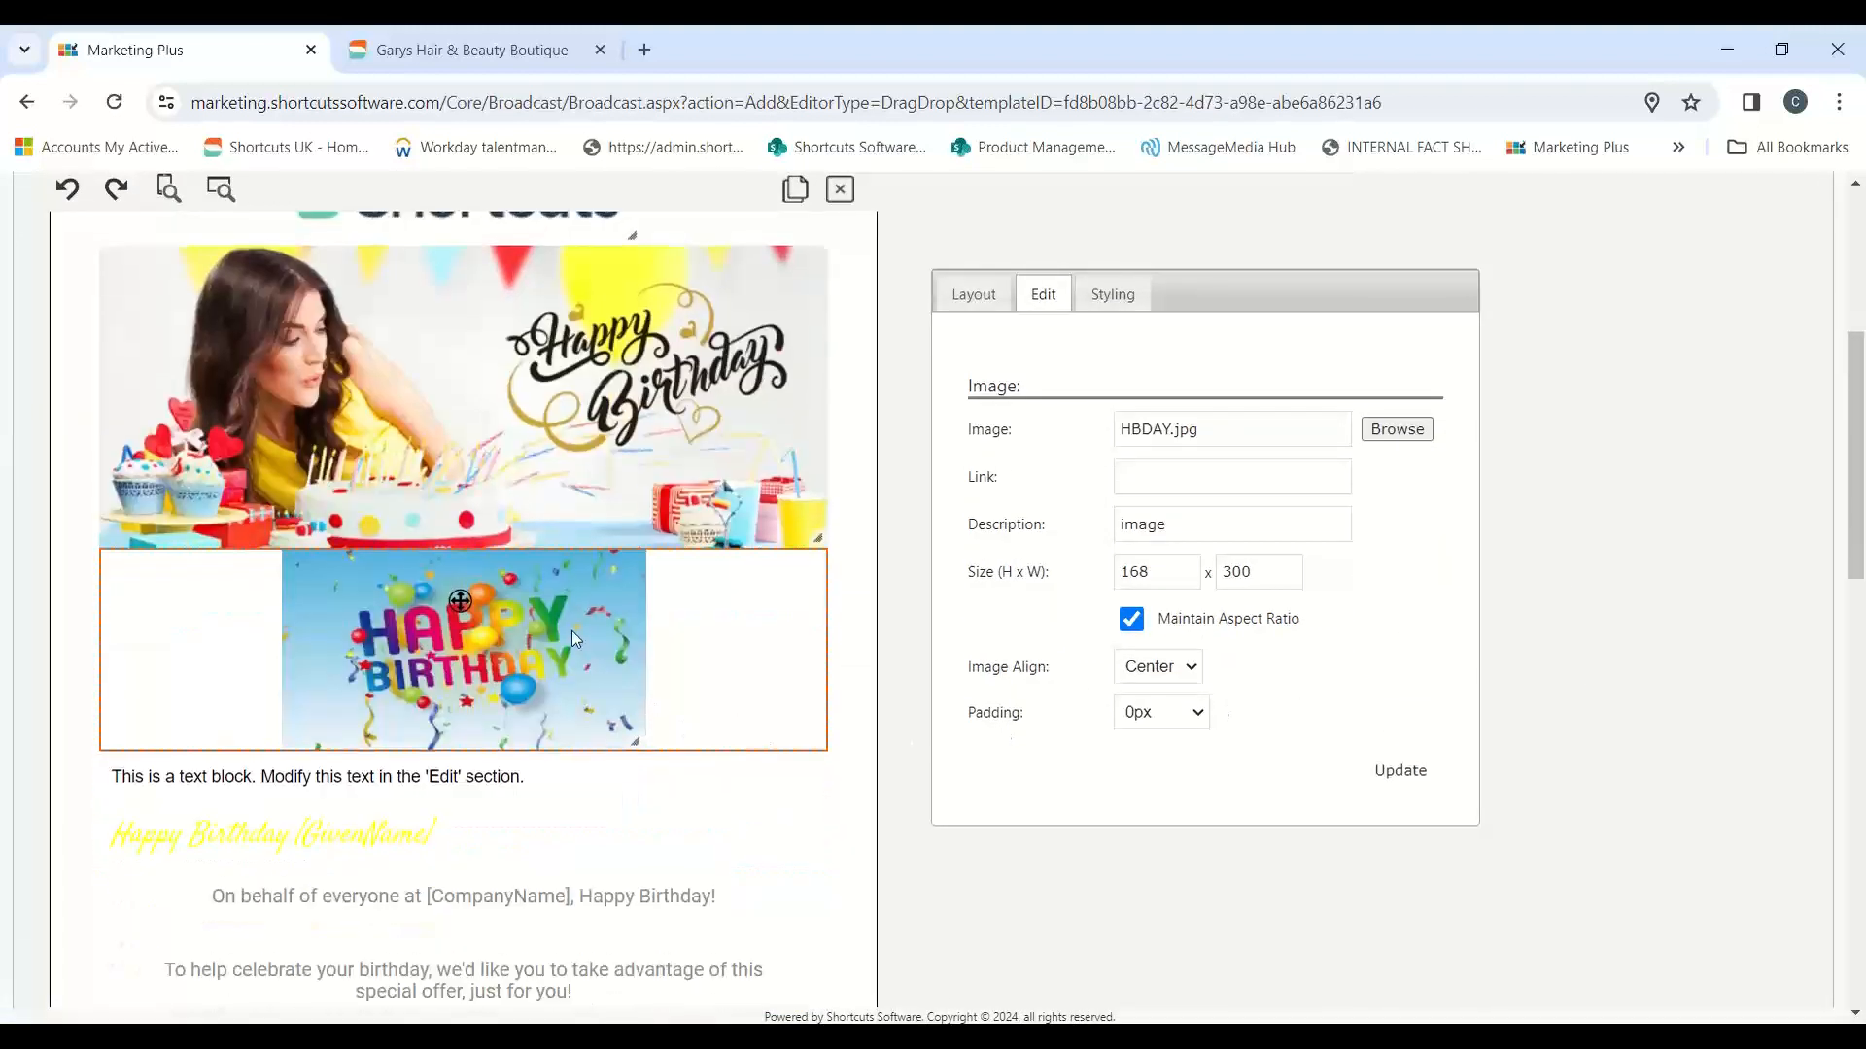
pyautogui.click(1197, 714)
pyautogui.click(1166, 868)
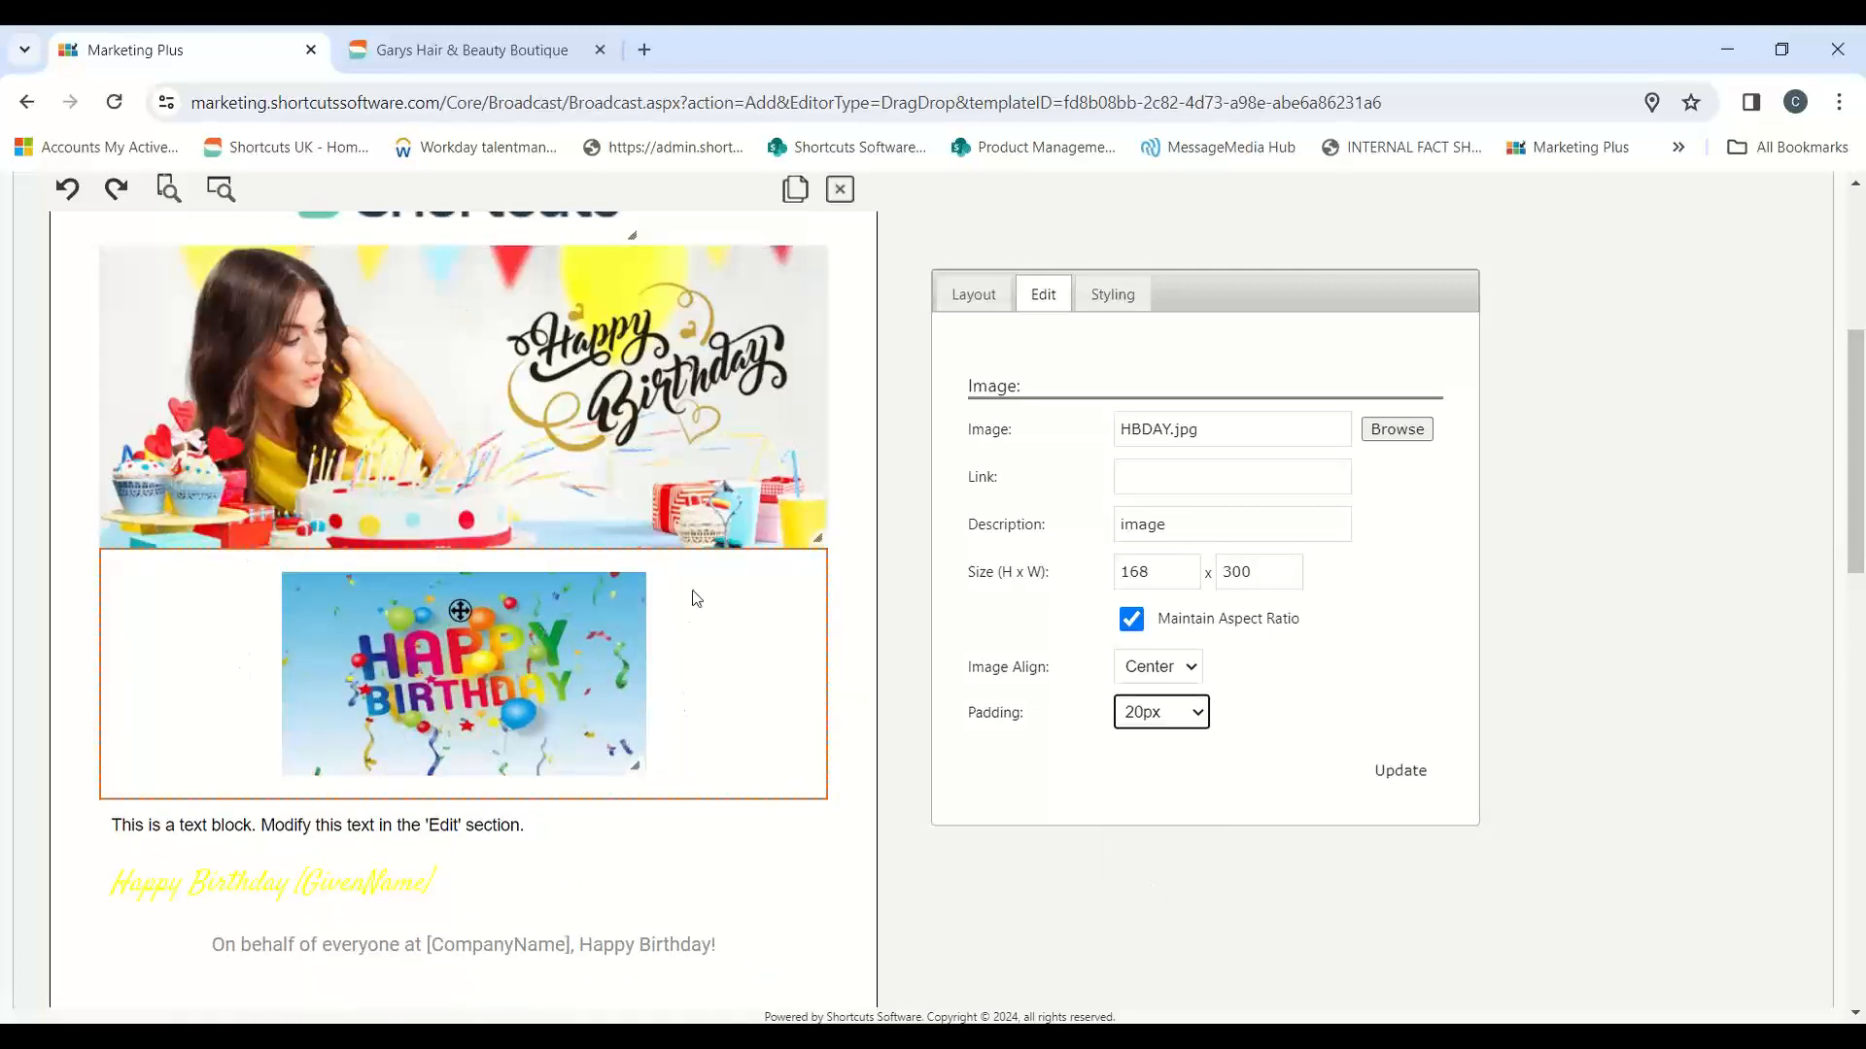
# Step: Enlarge the HBDAY.jpg image to about 306 high by 546 wide and set its padding to 0px
pyautogui.click(638, 725)
pyautogui.moveTo(646, 771); pyautogui.dragTo(996, 940)
pyautogui.click(1192, 721)
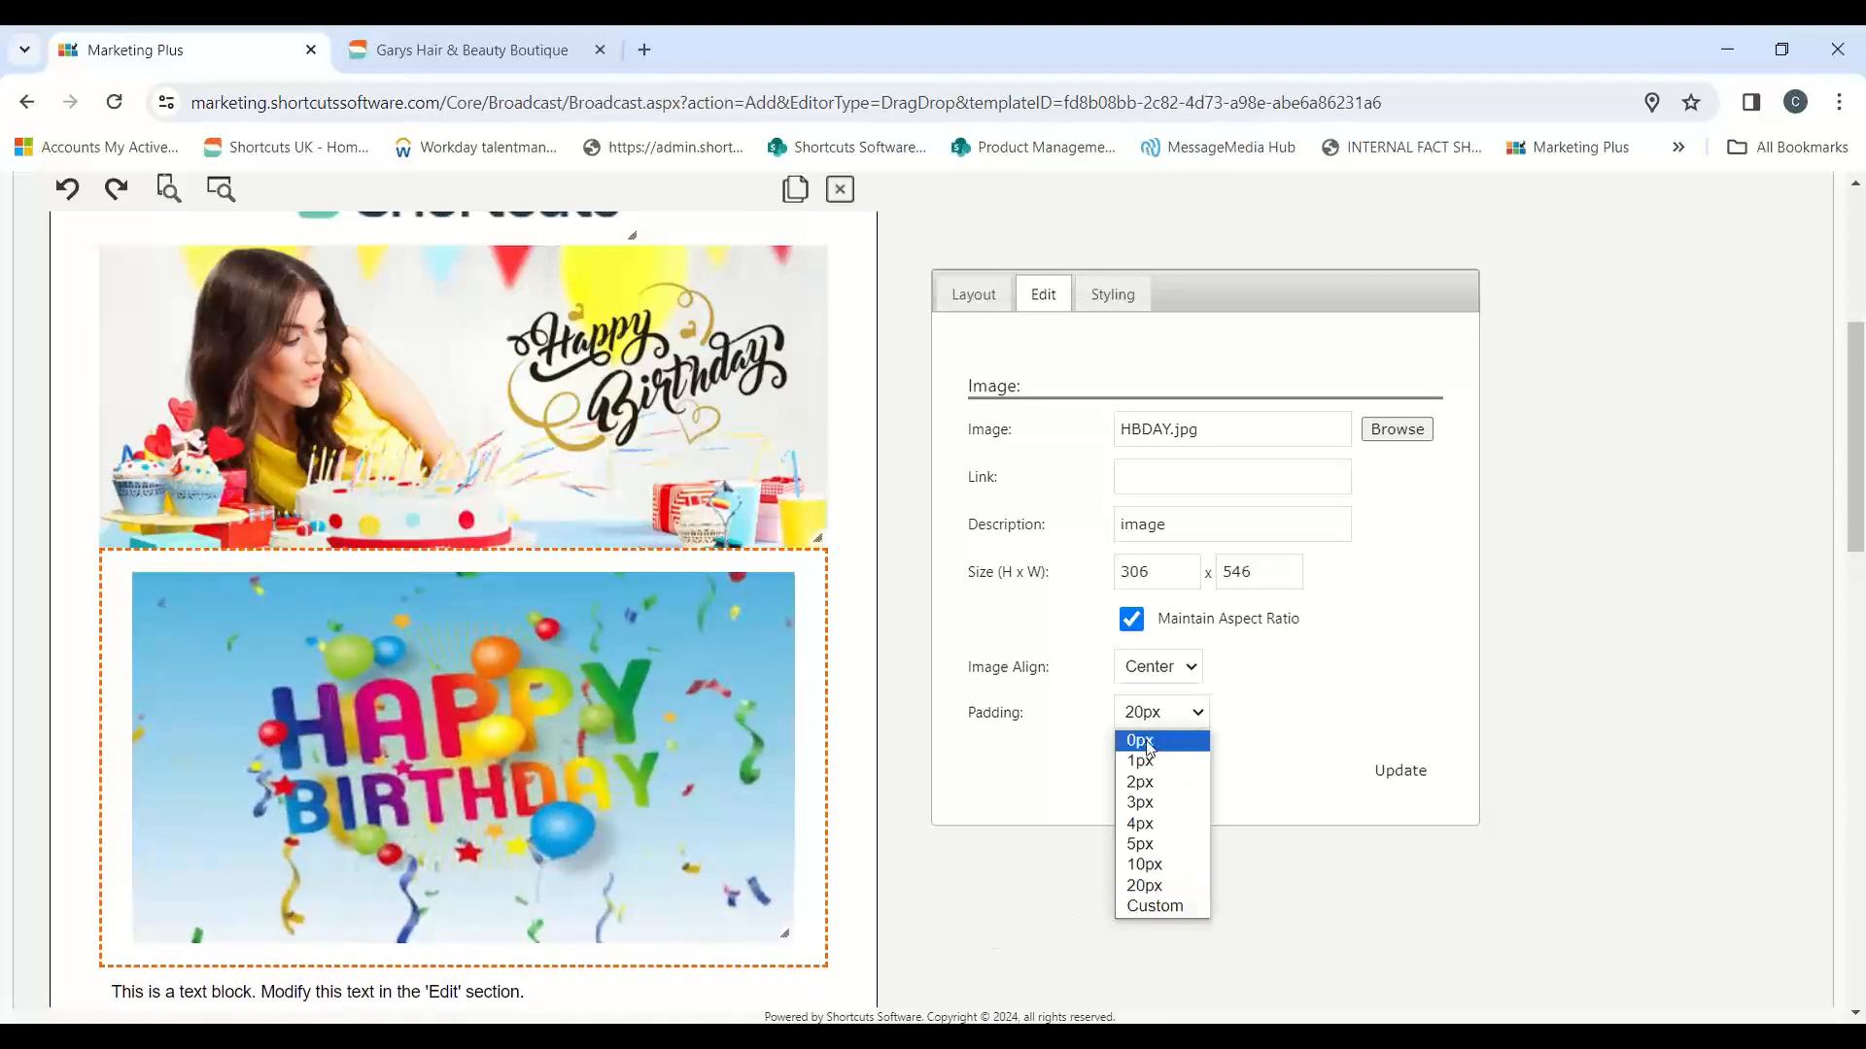
pyautogui.click(1147, 744)
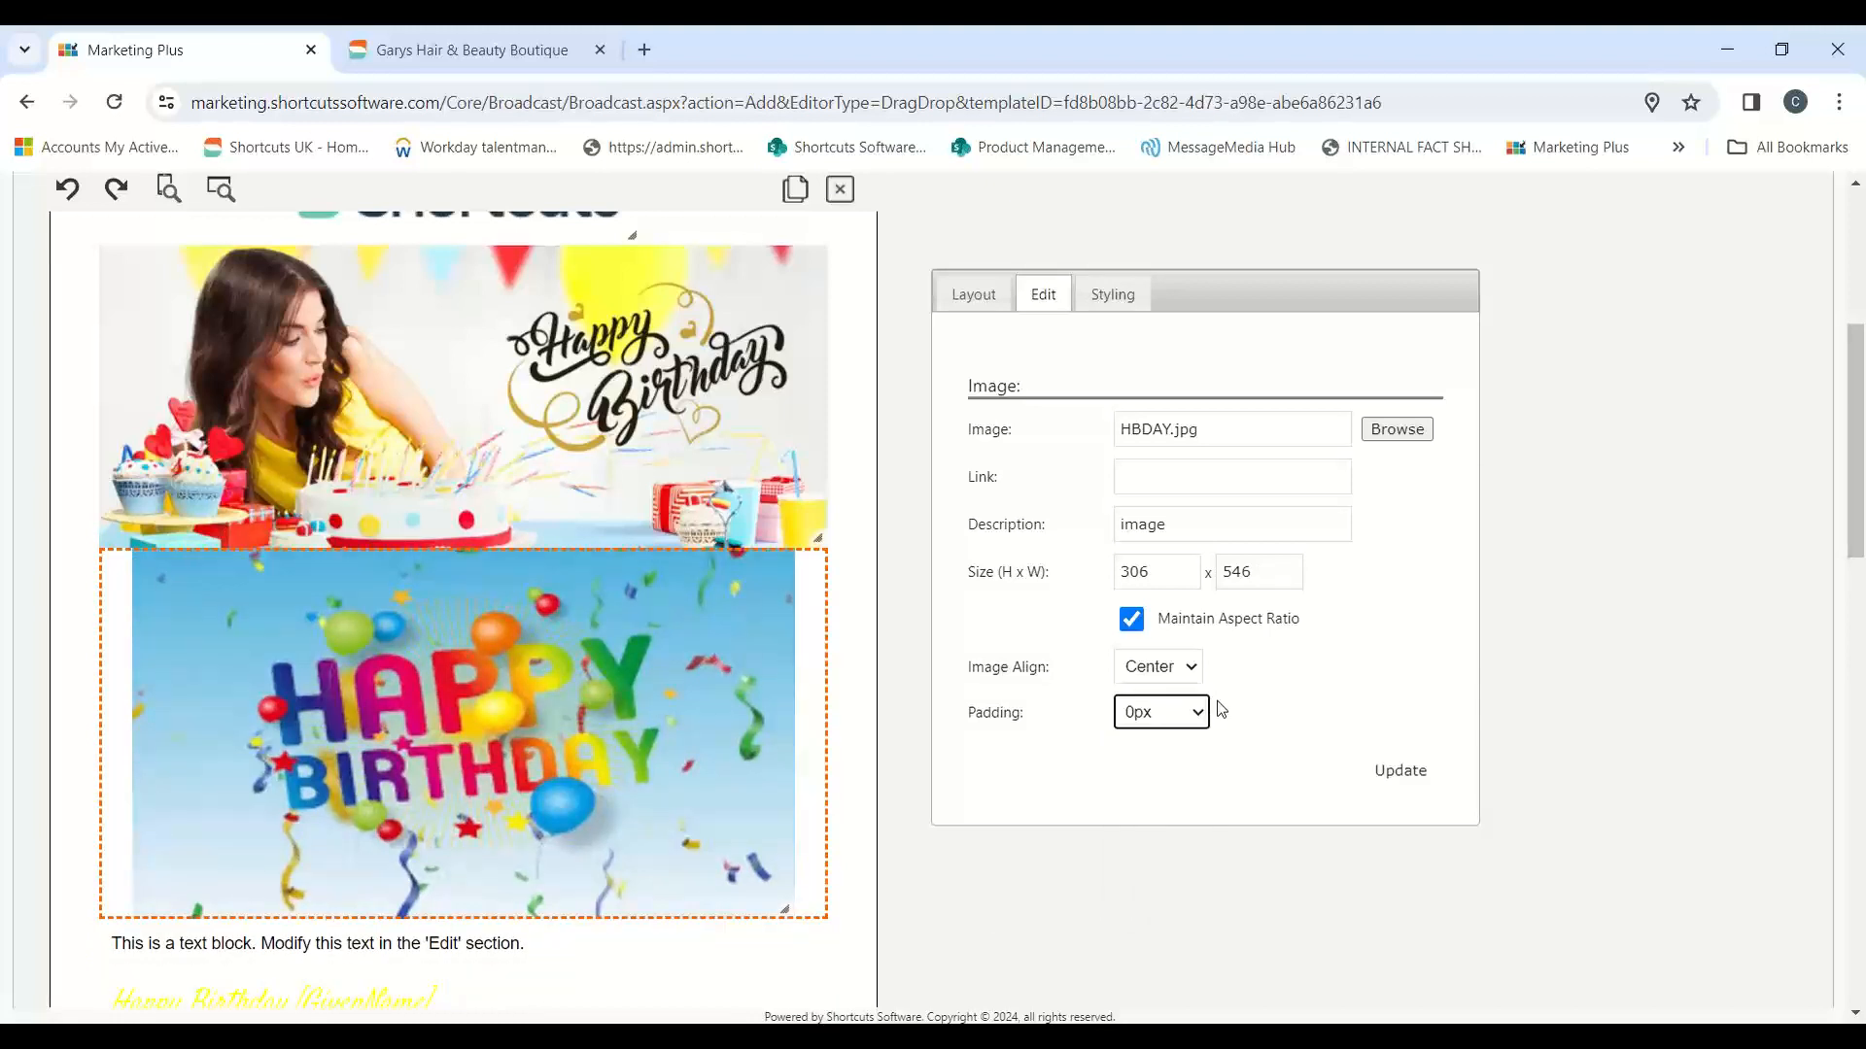
pyautogui.click(1367, 787)
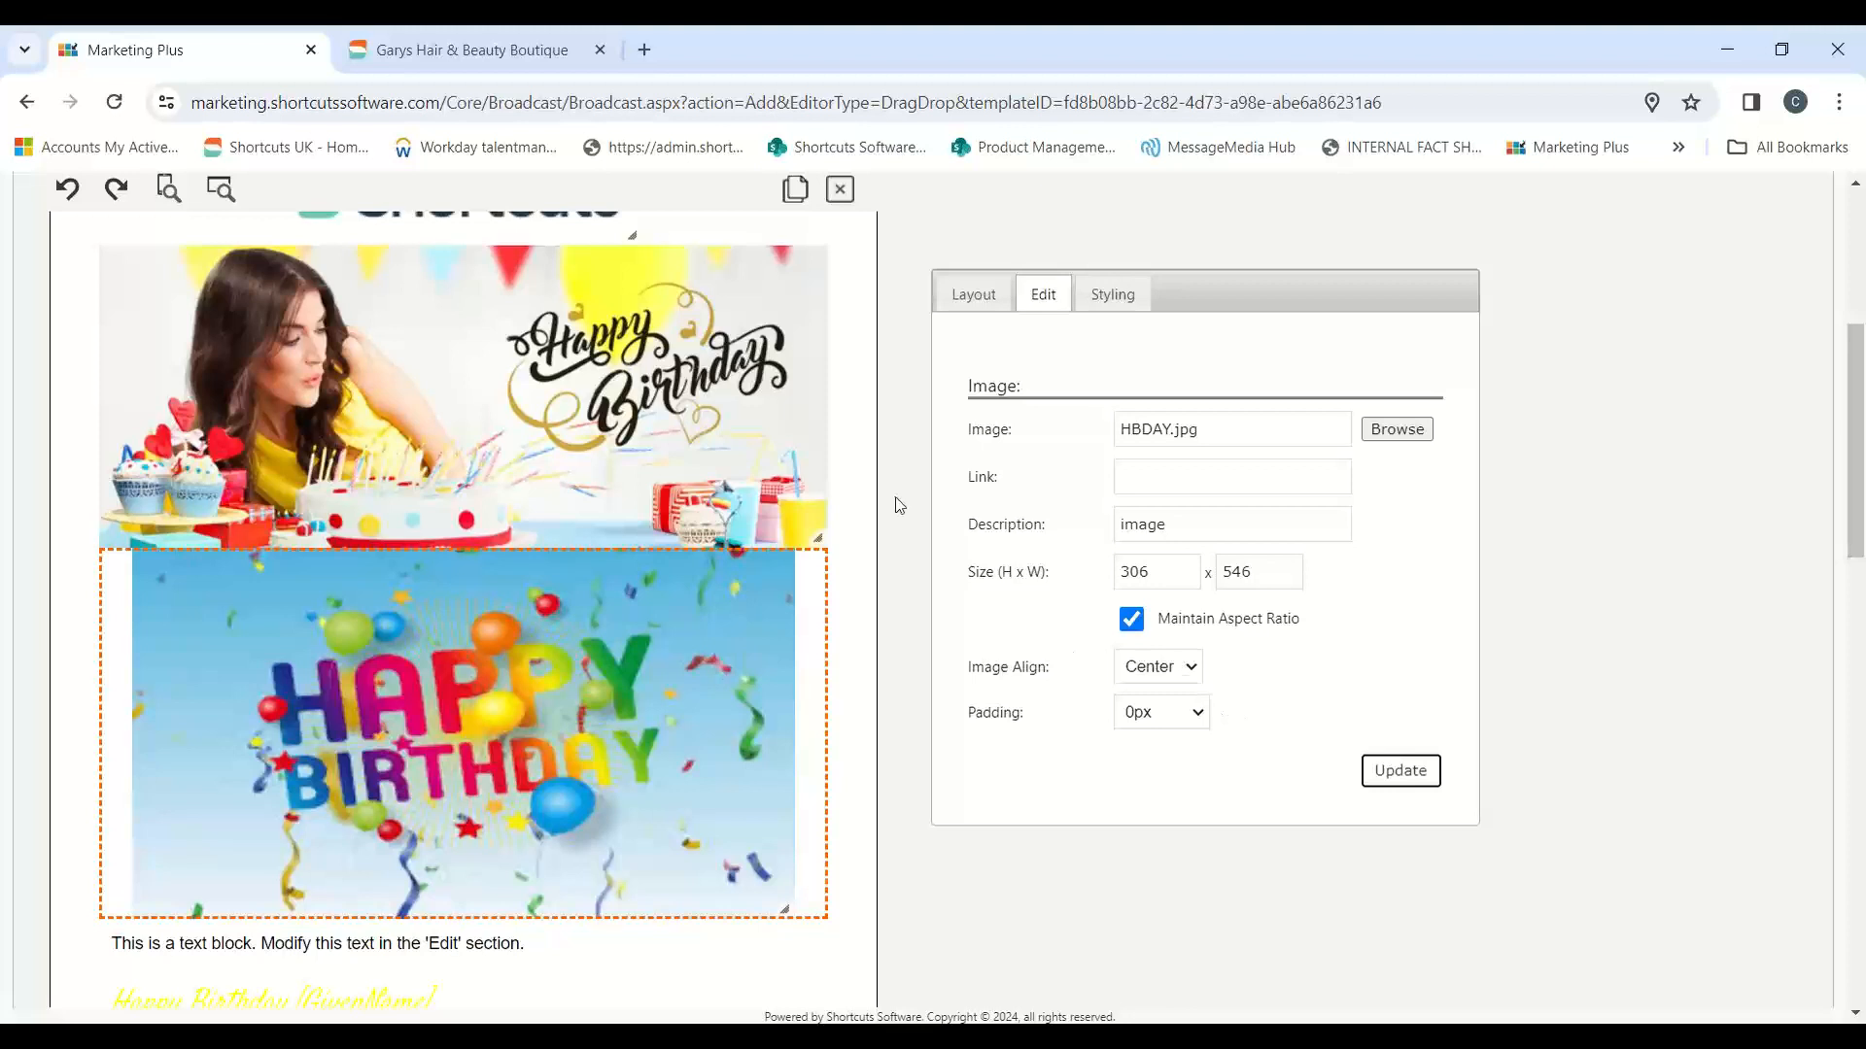
# Step: Change the text colour of the "Happy Birthday [GivenName]" line to the light blue preset swatch
pyautogui.scroll(-3, 894, 504)
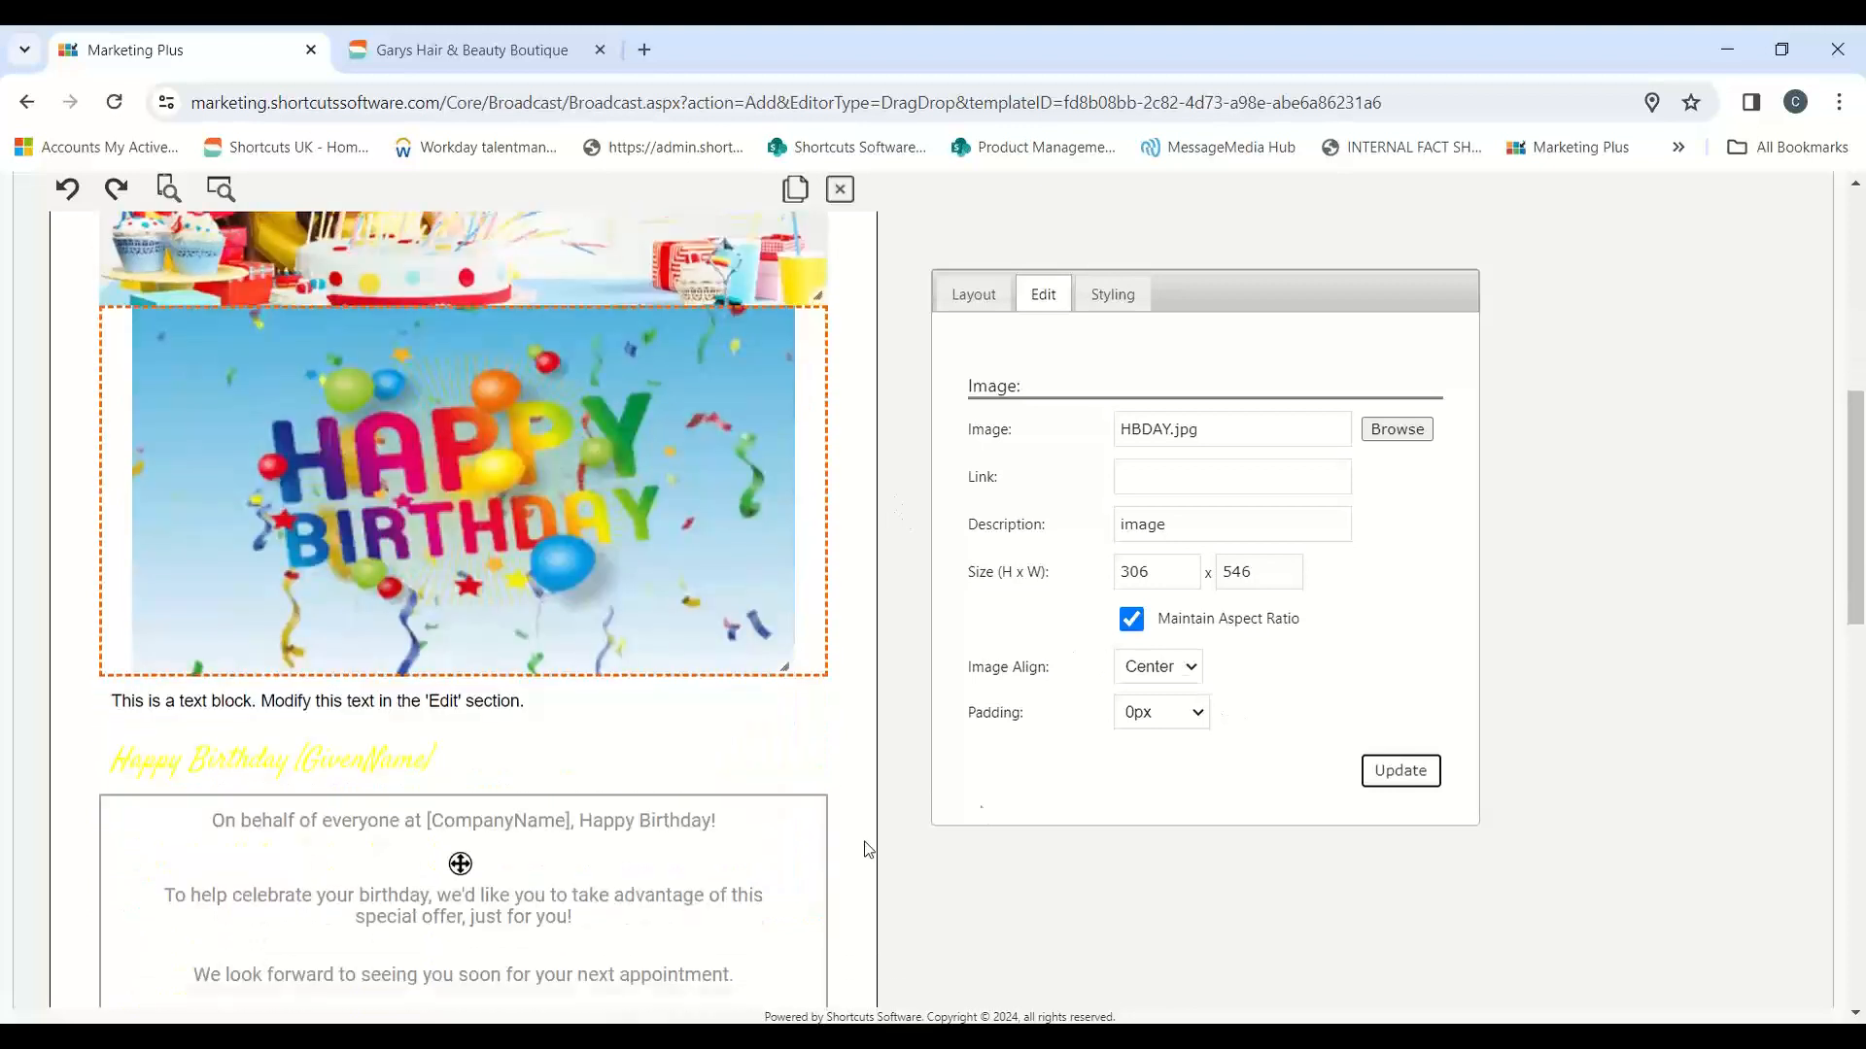
pyautogui.click(534, 773)
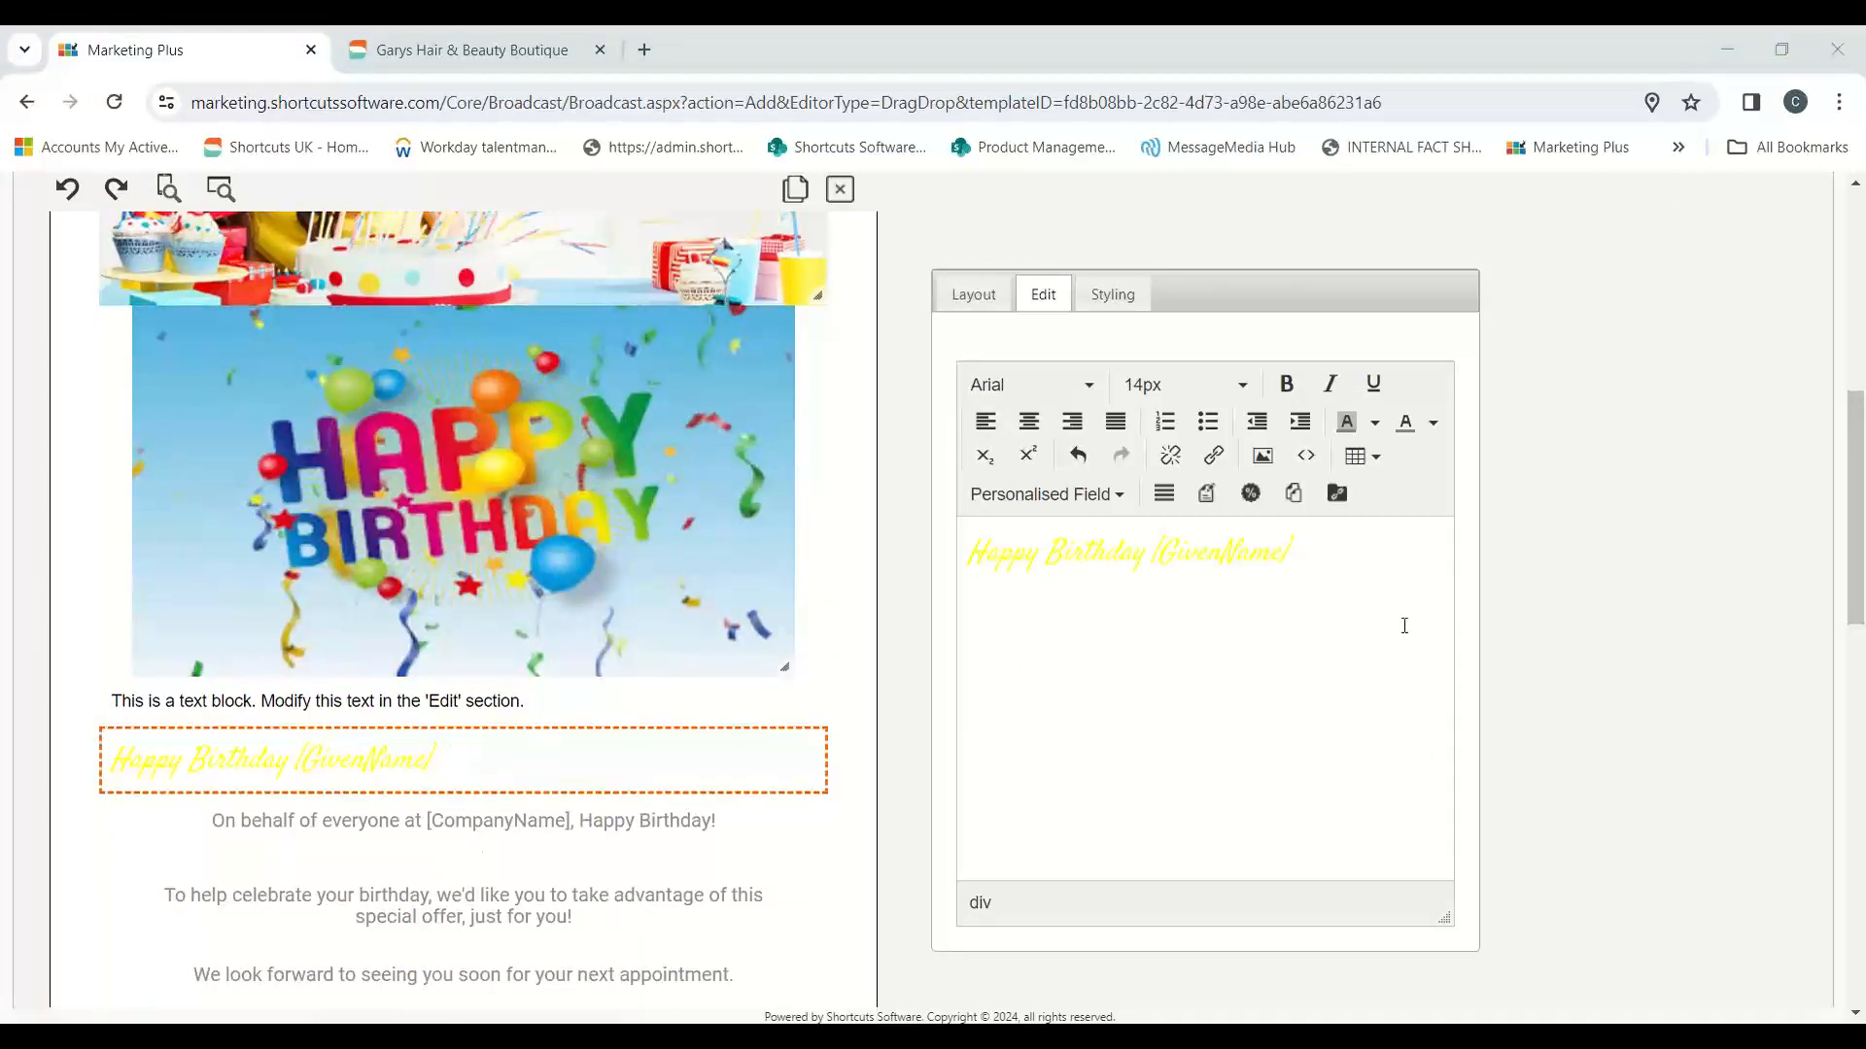
pyautogui.click(1339, 554)
pyautogui.moveTo(1339, 554); pyautogui.dragTo(968, 556)
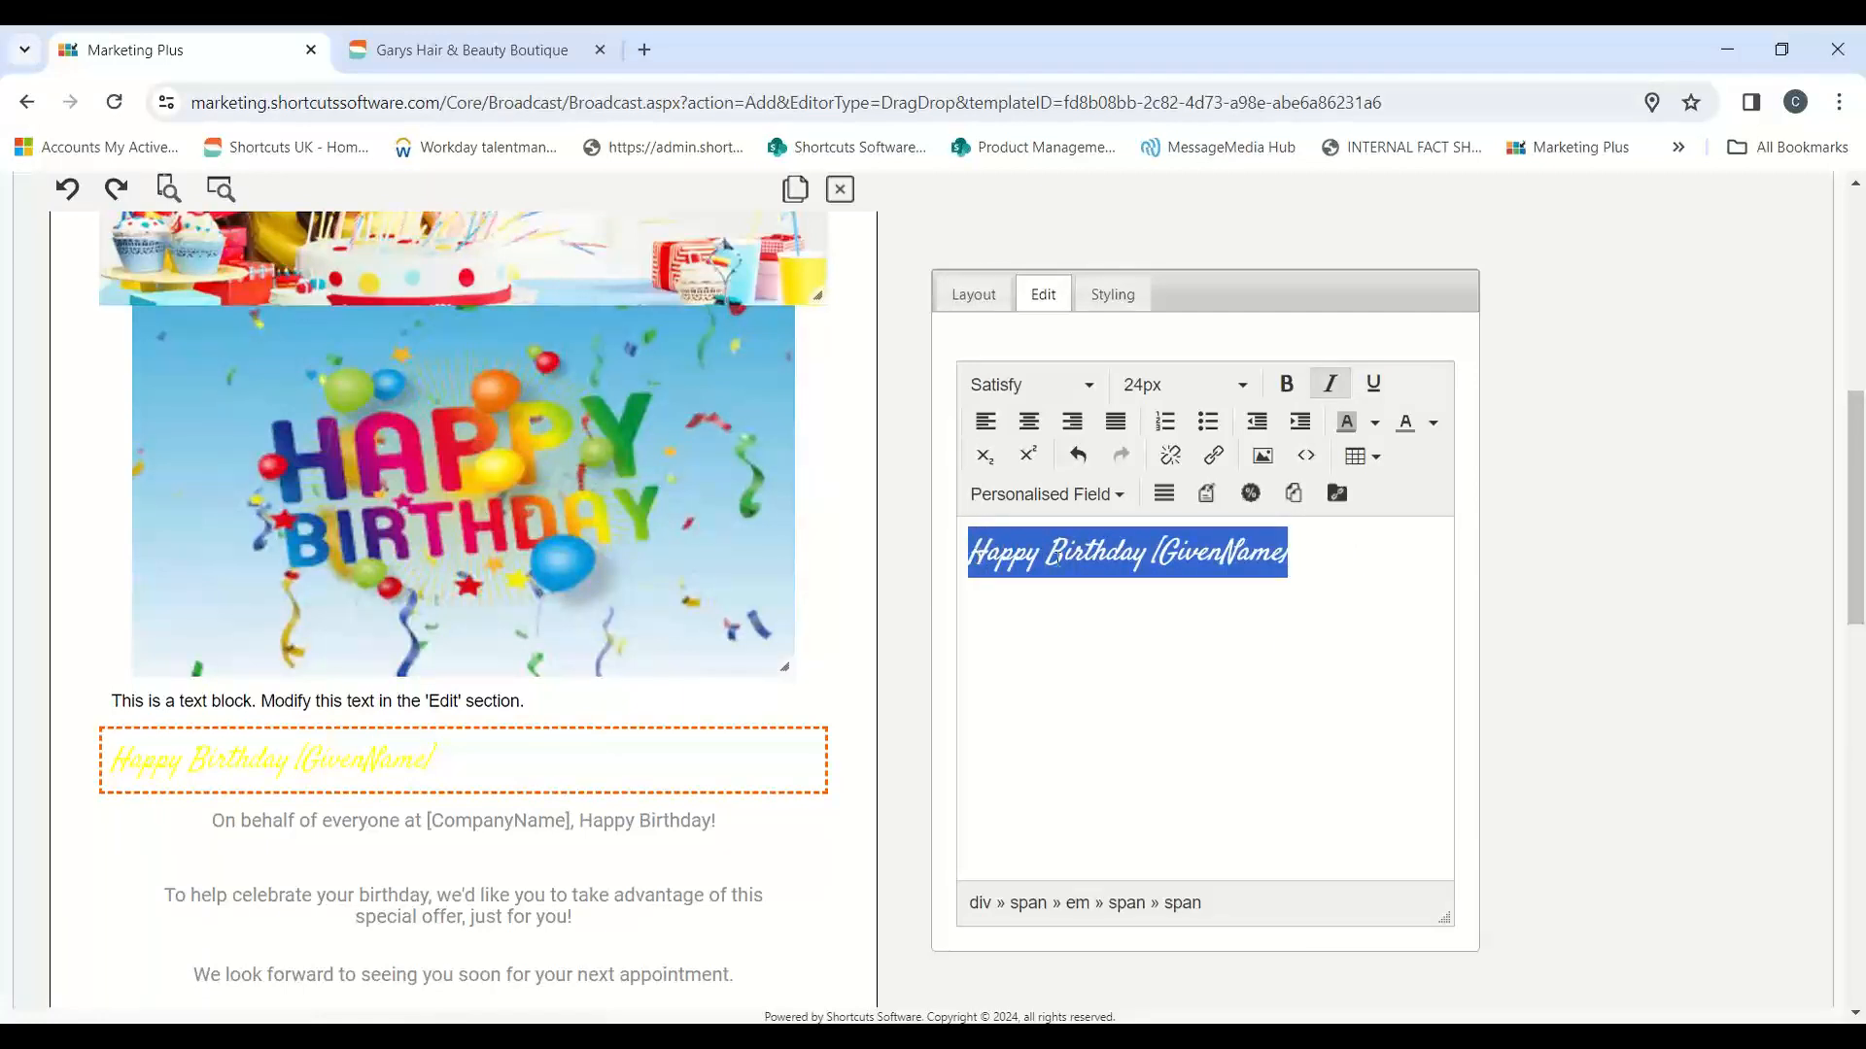
pyautogui.click(1179, 674)
pyautogui.moveTo(1325, 558); pyautogui.dragTo(976, 562)
pyautogui.click(1439, 429)
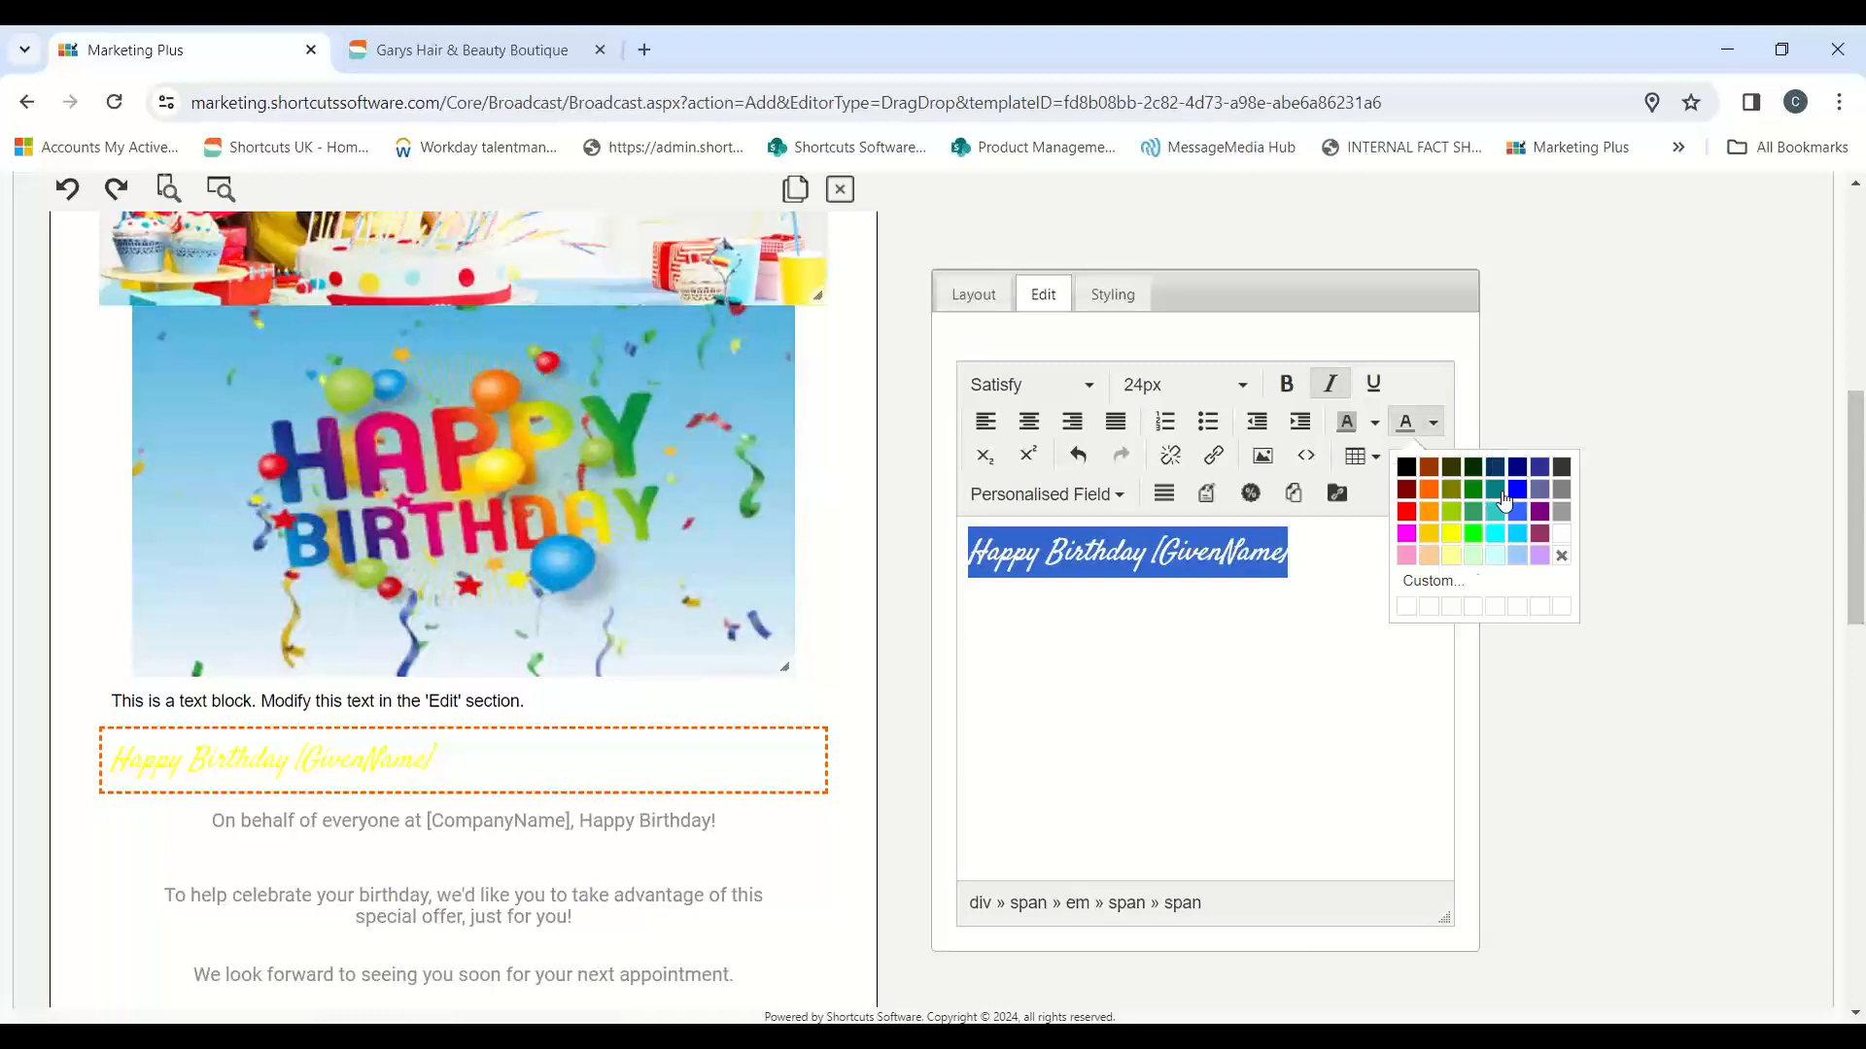
pyautogui.click(1516, 533)
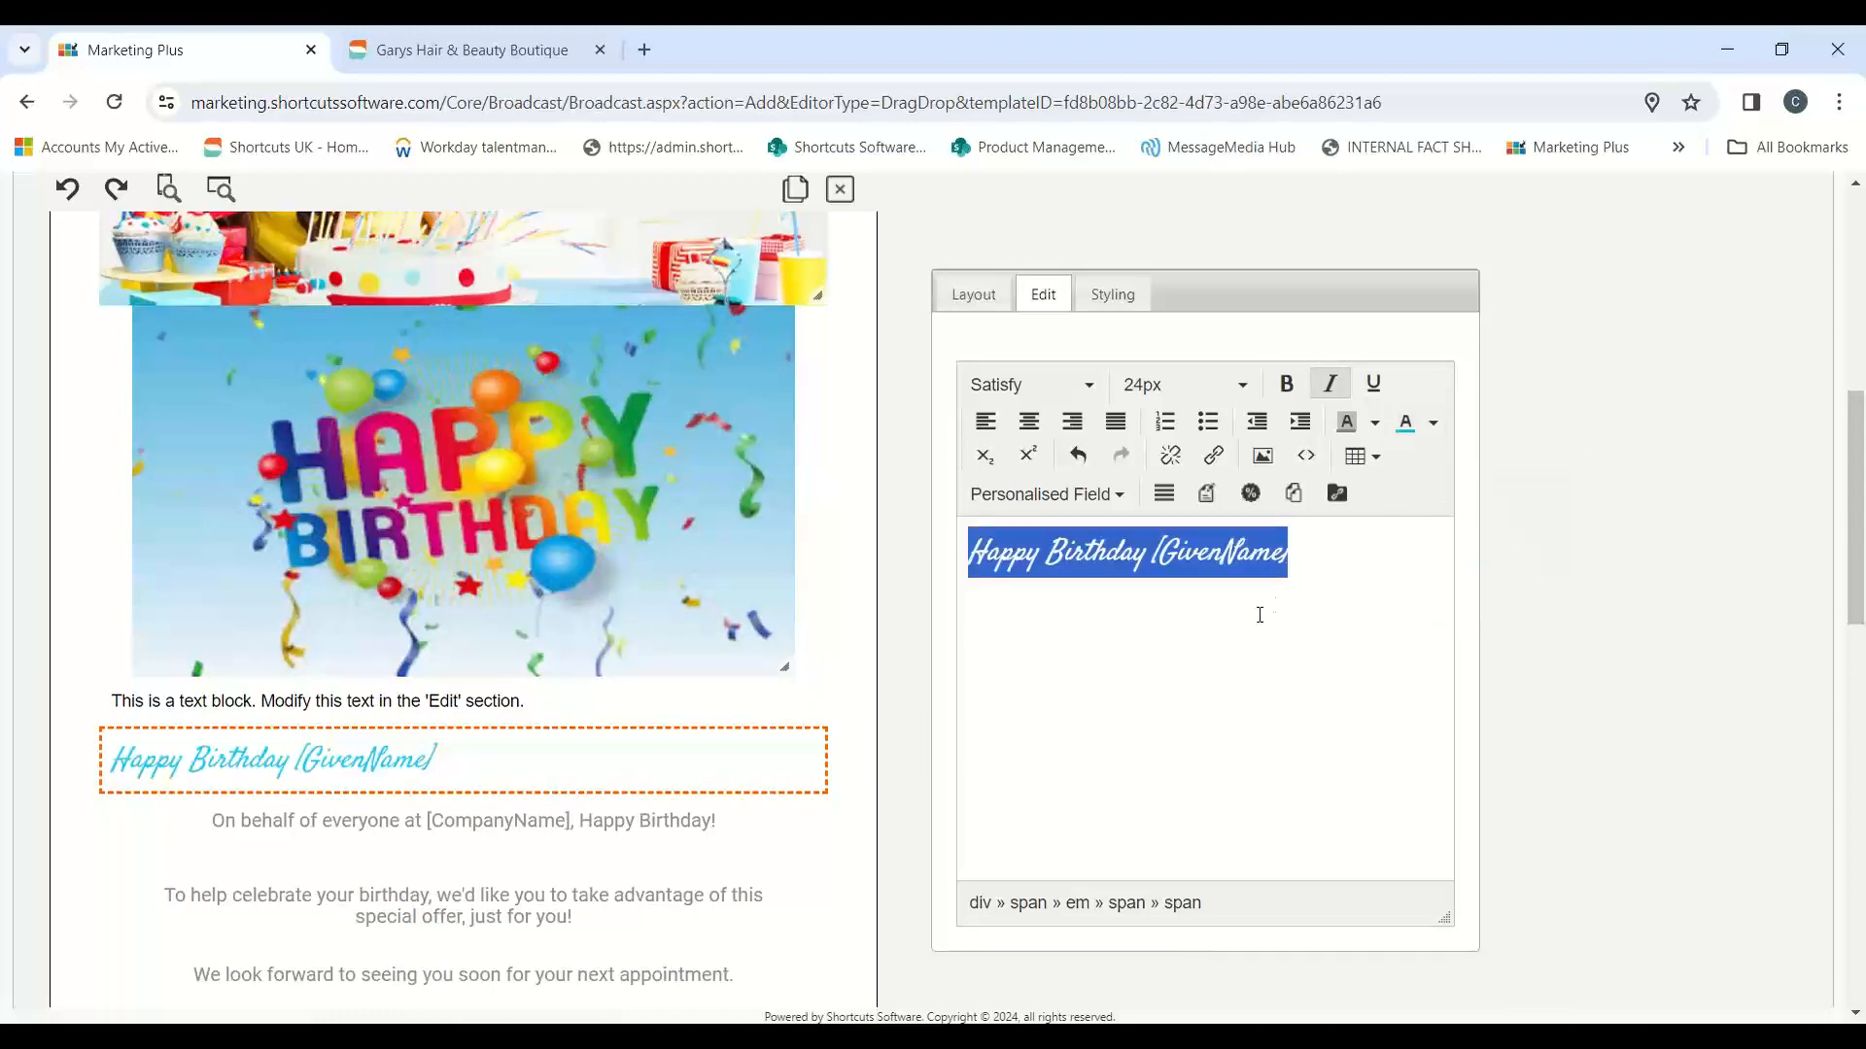
# Step: Apply the custom blue-violet text colour 3d3fb8 to the "Happy Birthday [GivenName]" line
pyautogui.click(1436, 424)
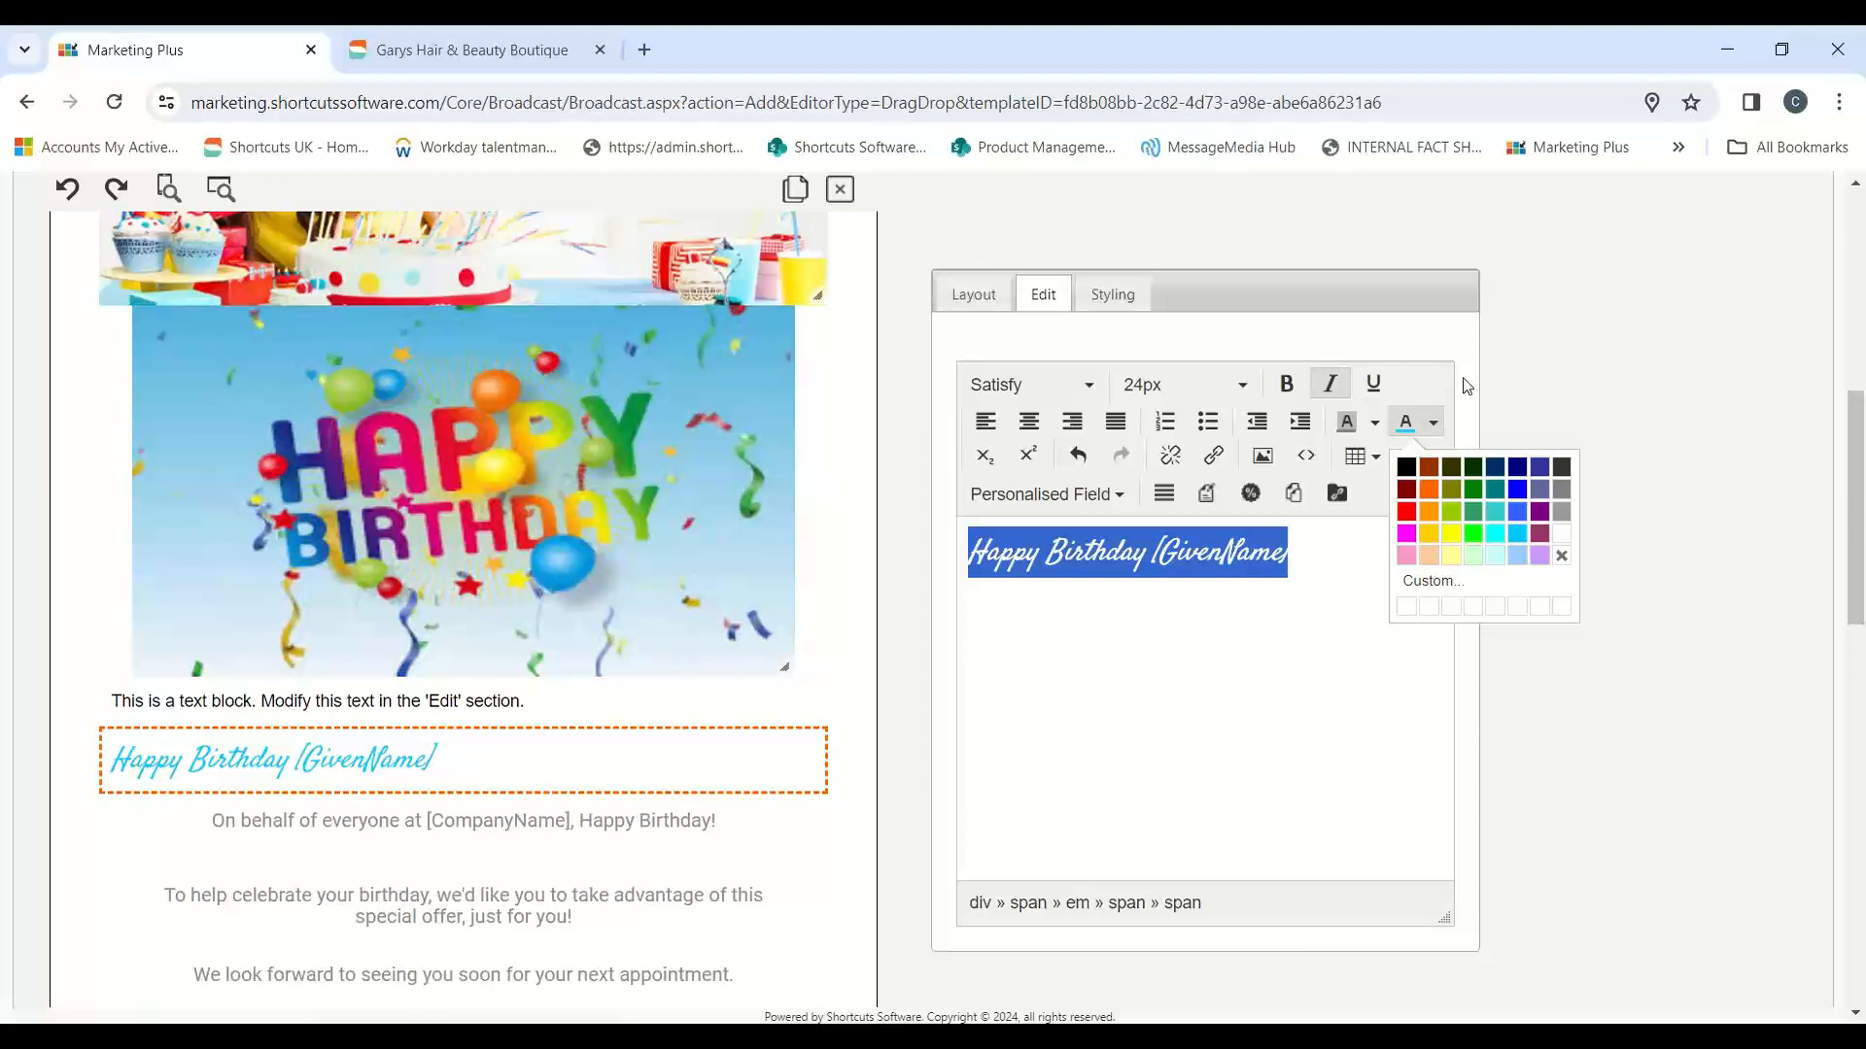
pyautogui.click(1431, 582)
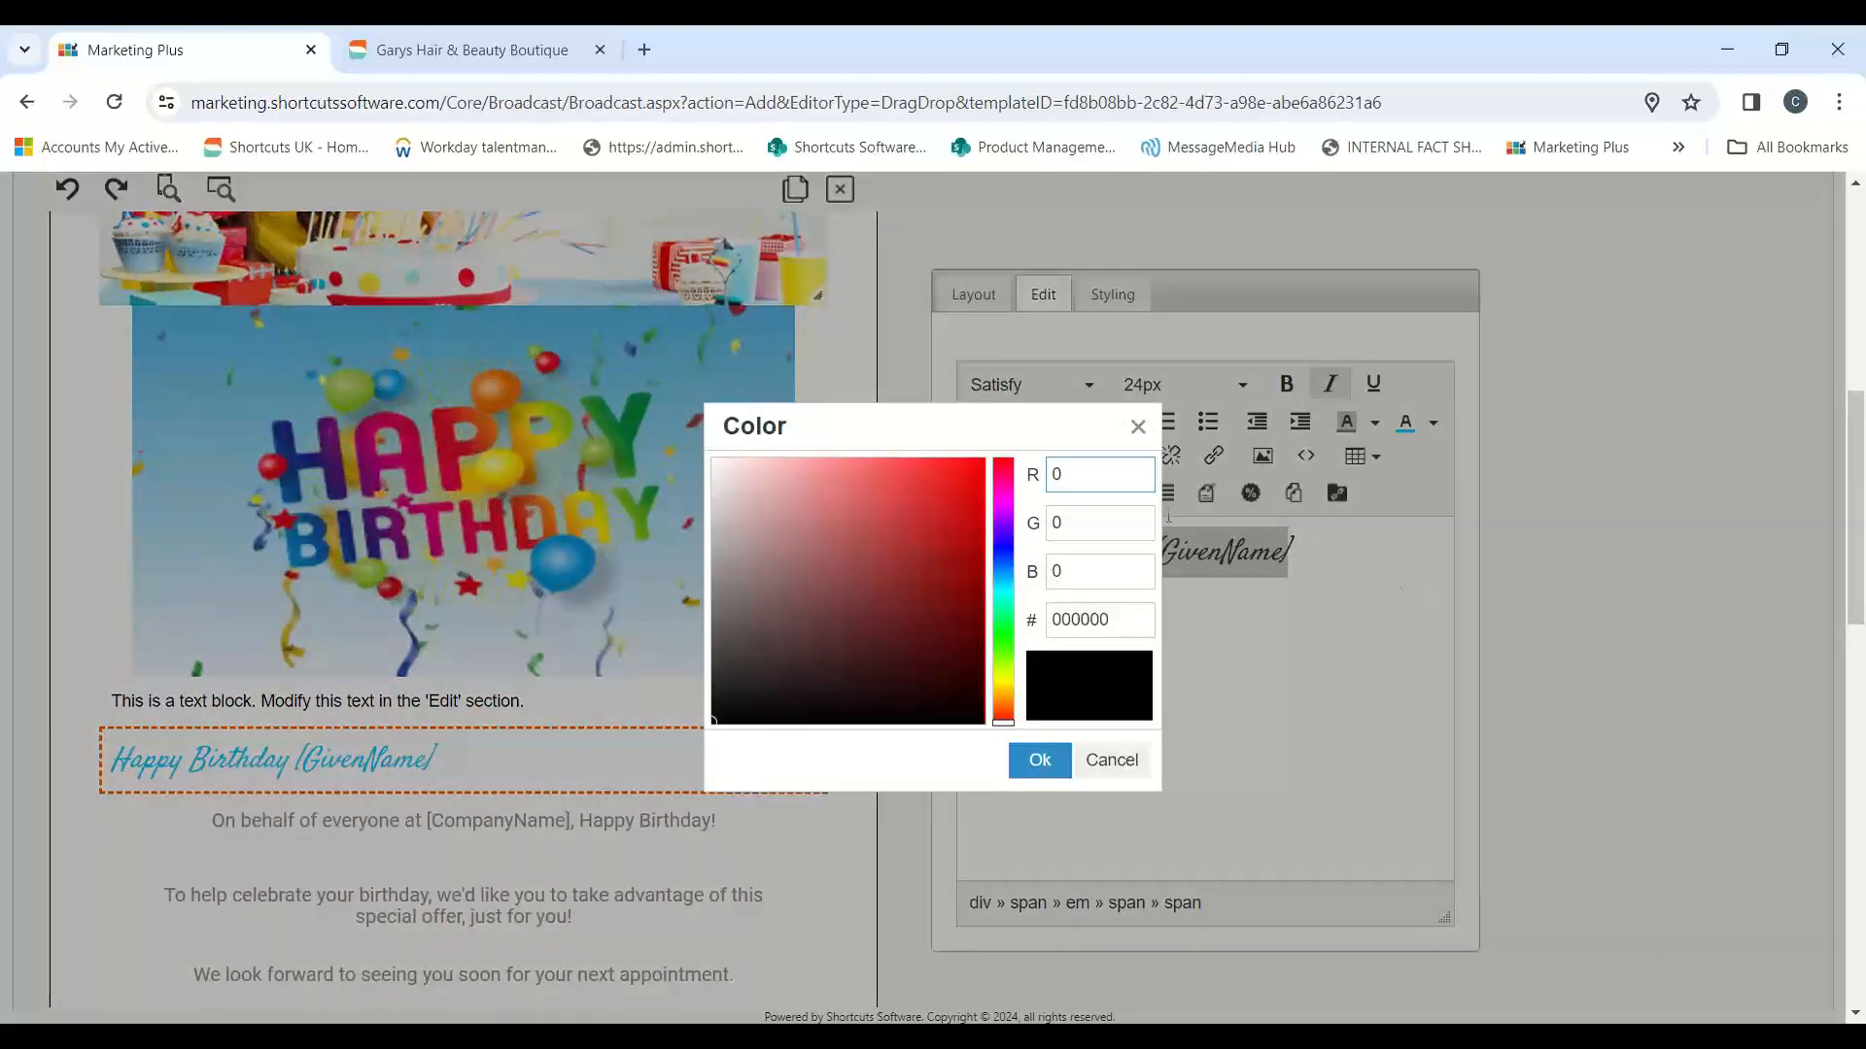
pyautogui.moveTo(919, 561)
pyautogui.mouseDown()
pyautogui.moveTo(806, 561)
pyautogui.moveTo(851, 618)
pyautogui.moveTo(961, 487)
pyautogui.mouseUp()
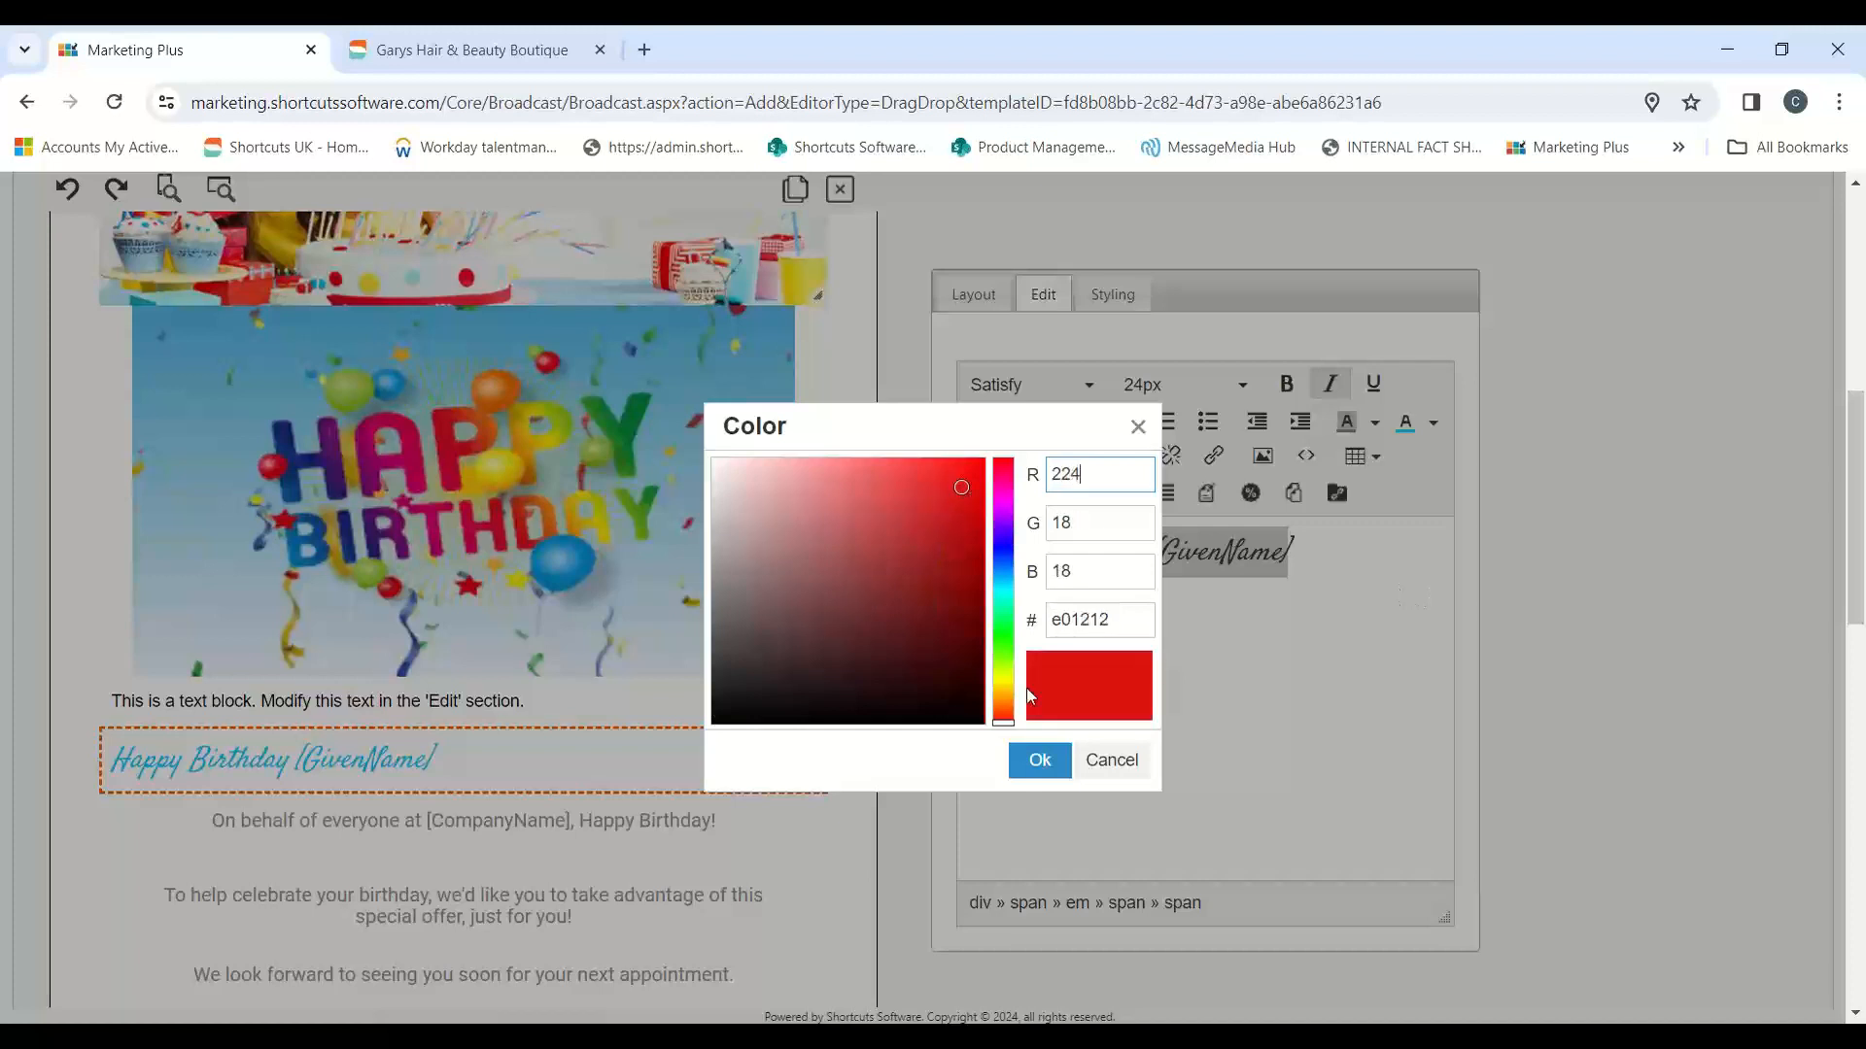
pyautogui.moveTo(1006, 719)
pyautogui.mouseDown()
pyautogui.moveTo(1011, 471)
pyautogui.moveTo(1021, 556)
pyautogui.mouseUp()
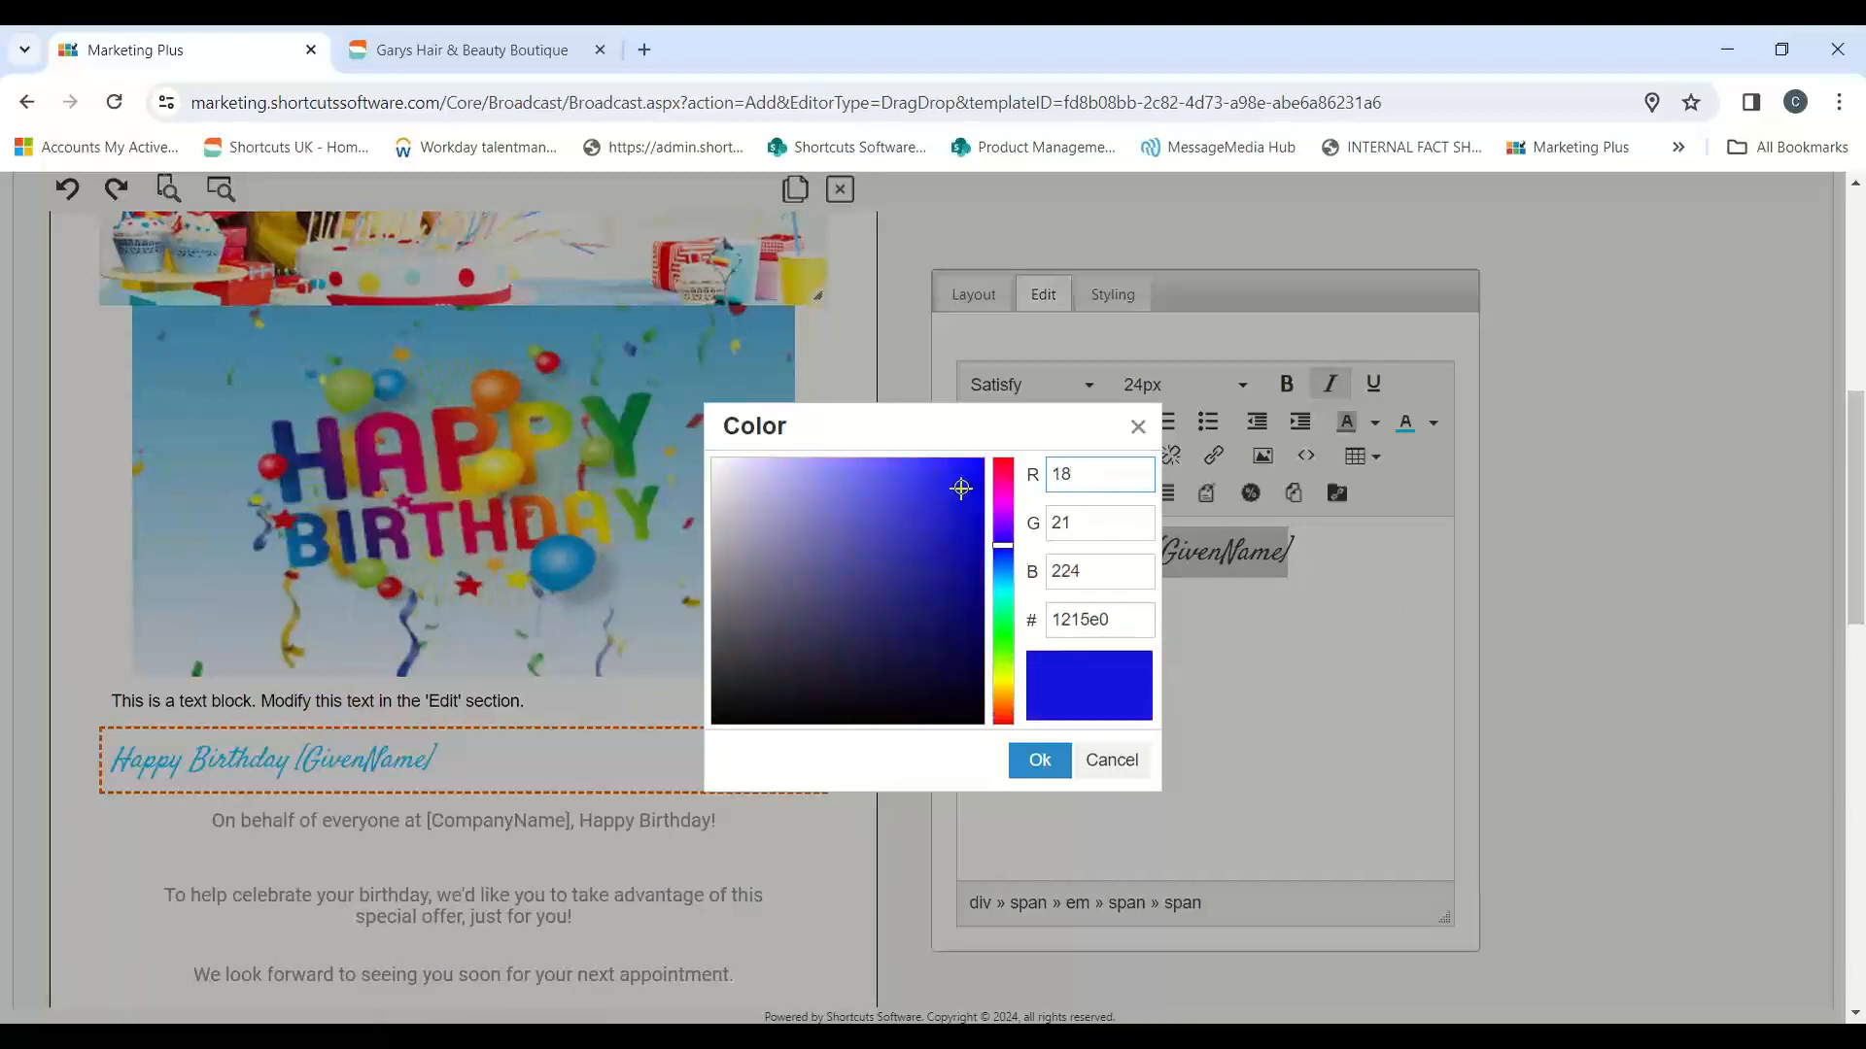
pyautogui.moveTo(961, 487)
pyautogui.mouseDown()
pyautogui.moveTo(762, 492)
pyautogui.moveTo(897, 528)
pyautogui.mouseUp()
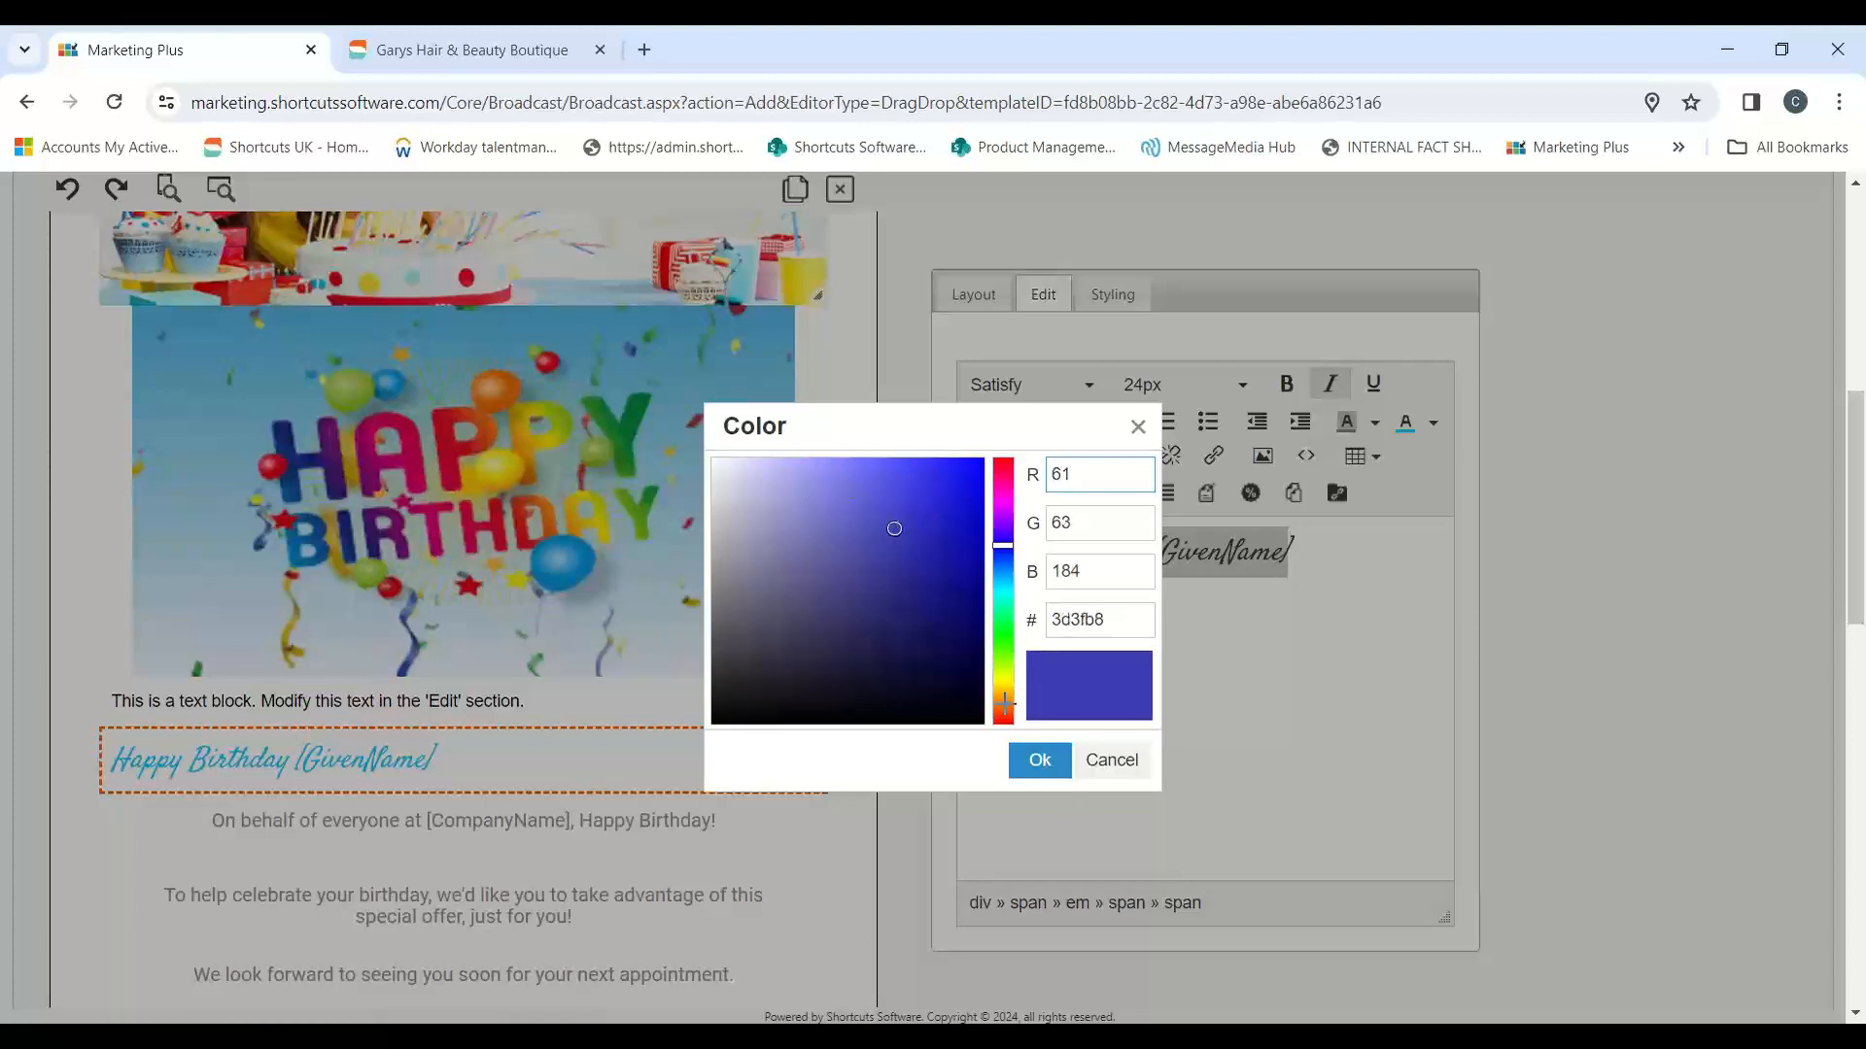
pyautogui.click(1049, 770)
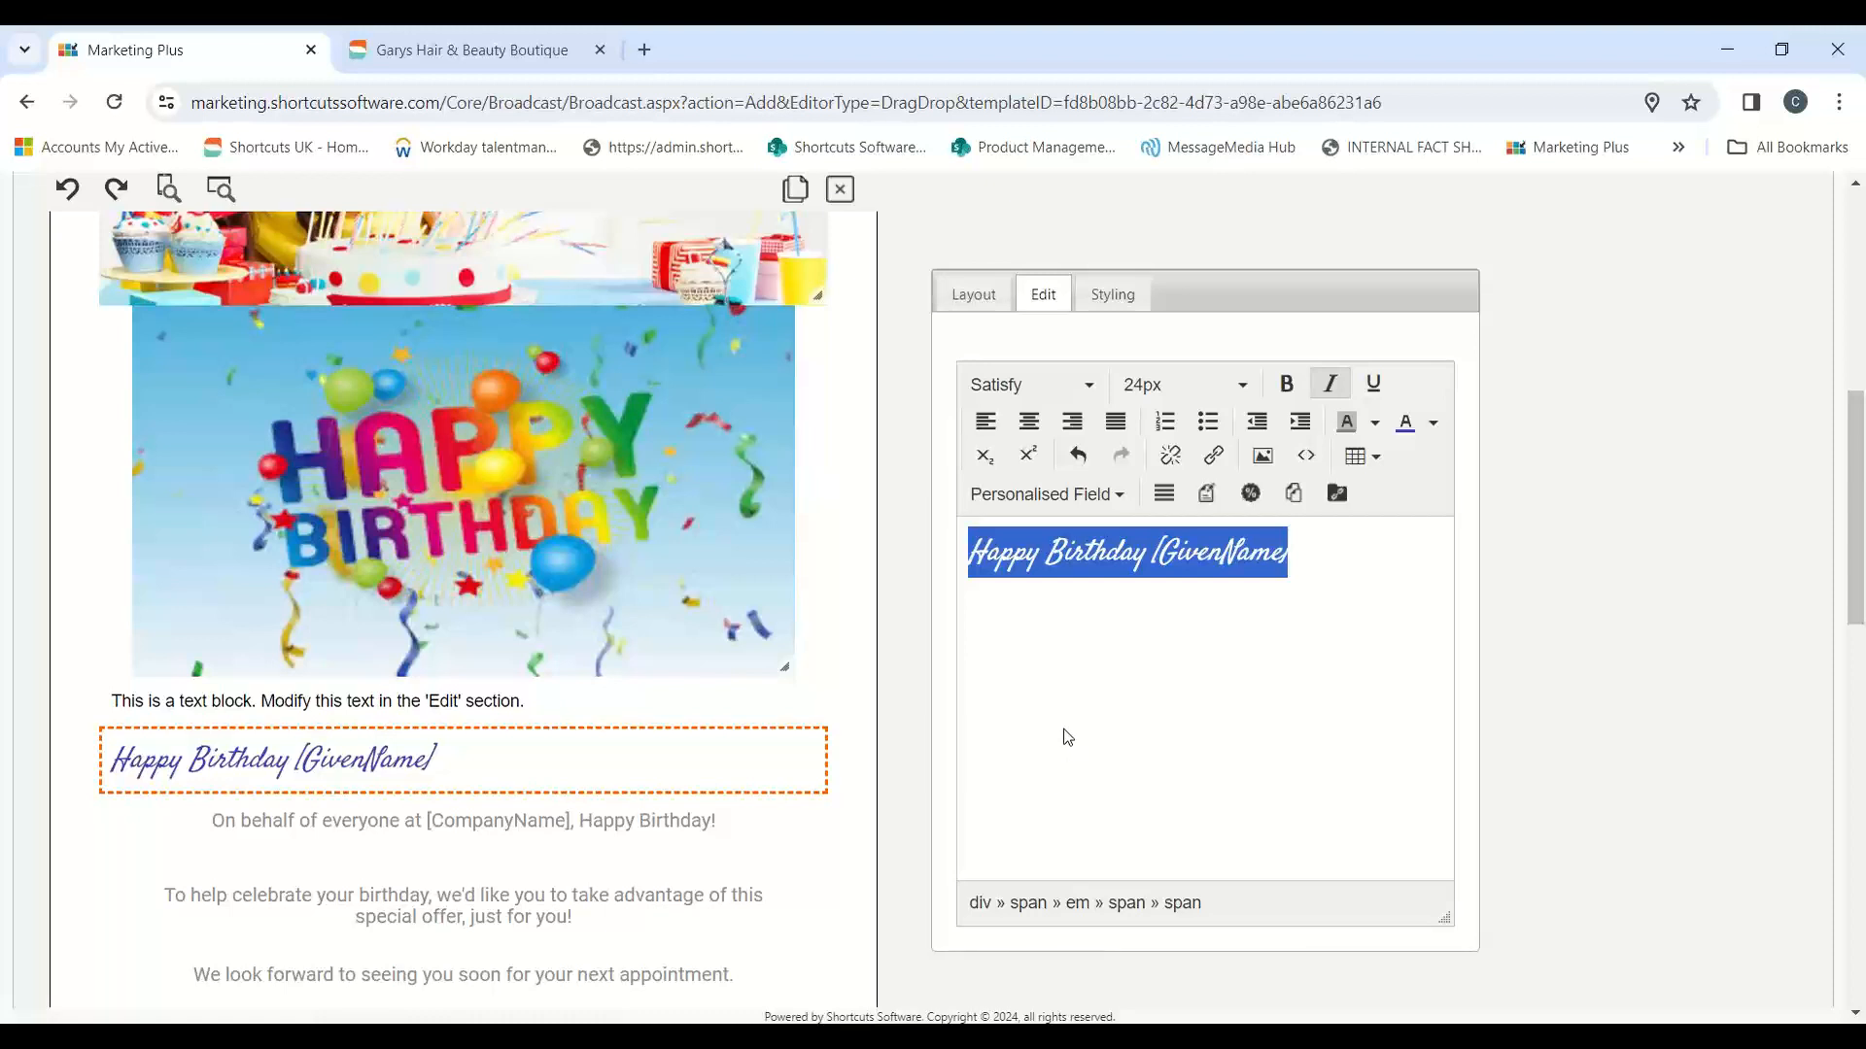
# Step: Apply the custom turquoise text colour 1bb1c2 to the whole "Happy Birthday [GivenName]" line
pyautogui.scroll(5, 1067, 743)
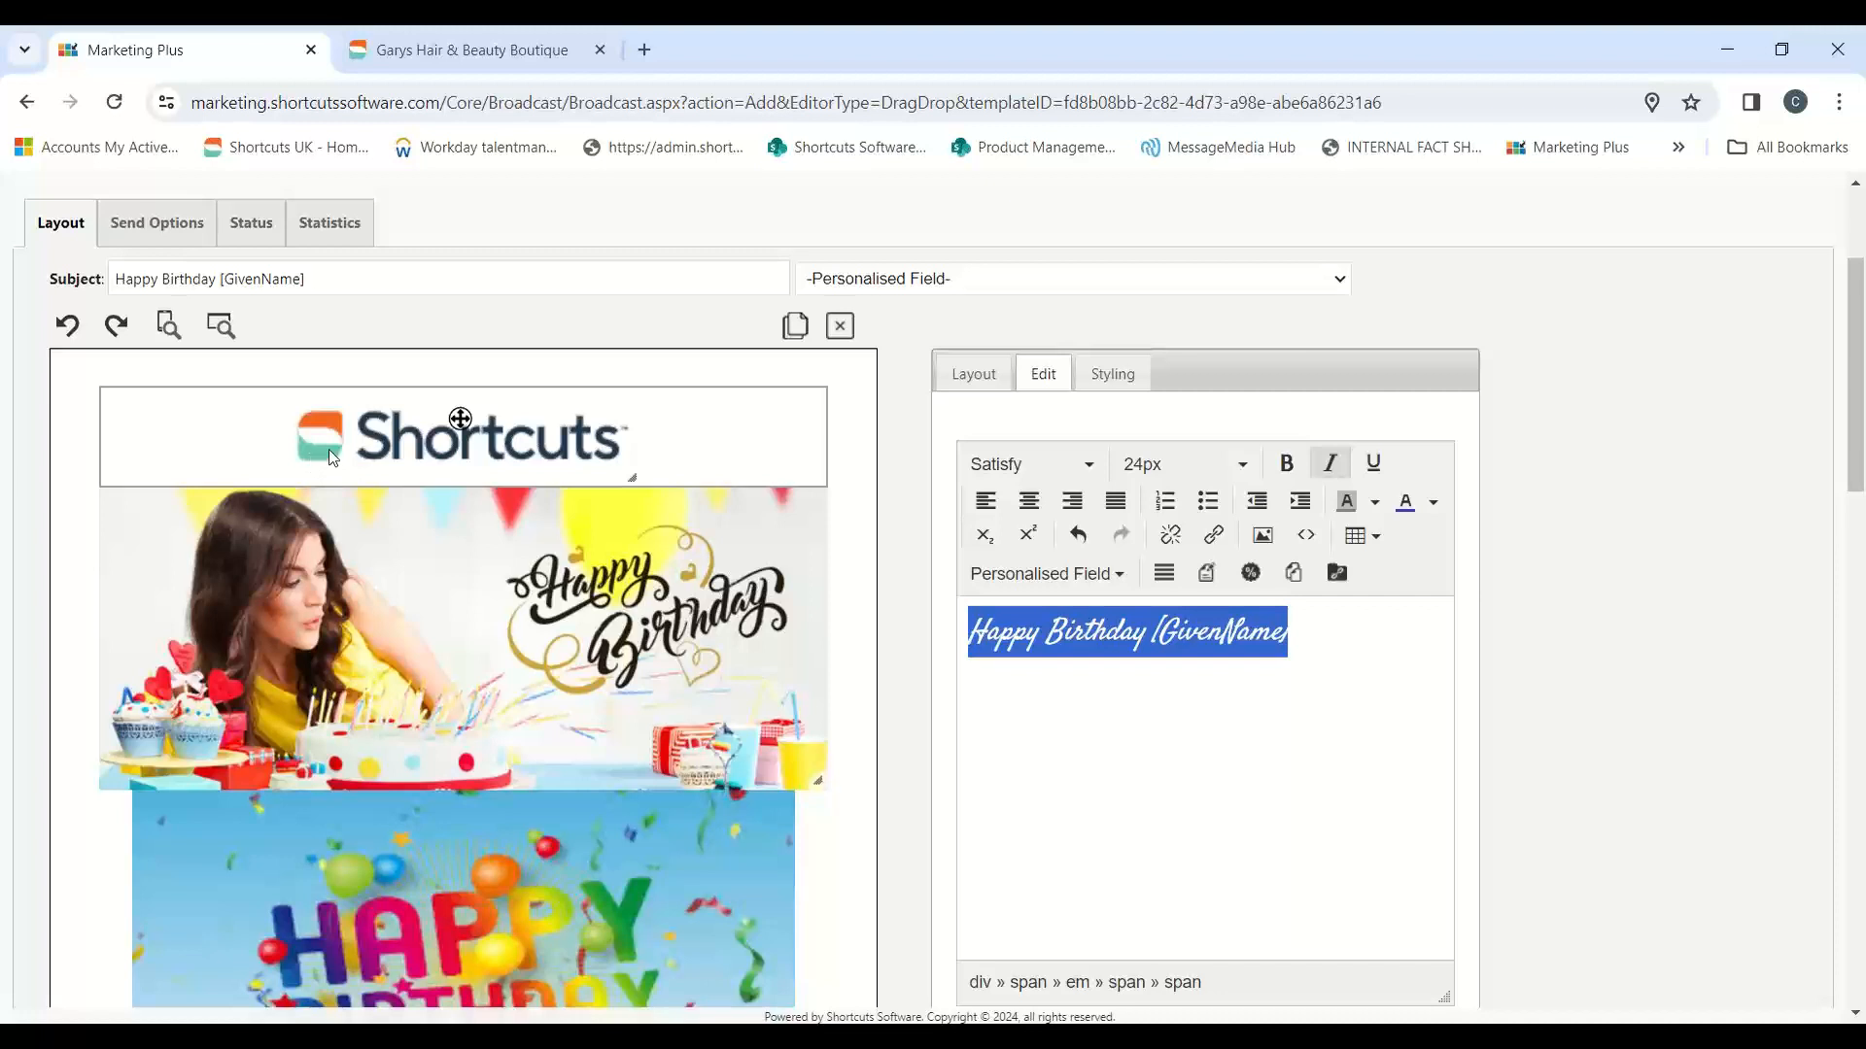
pyautogui.scroll(-4, 826, 641)
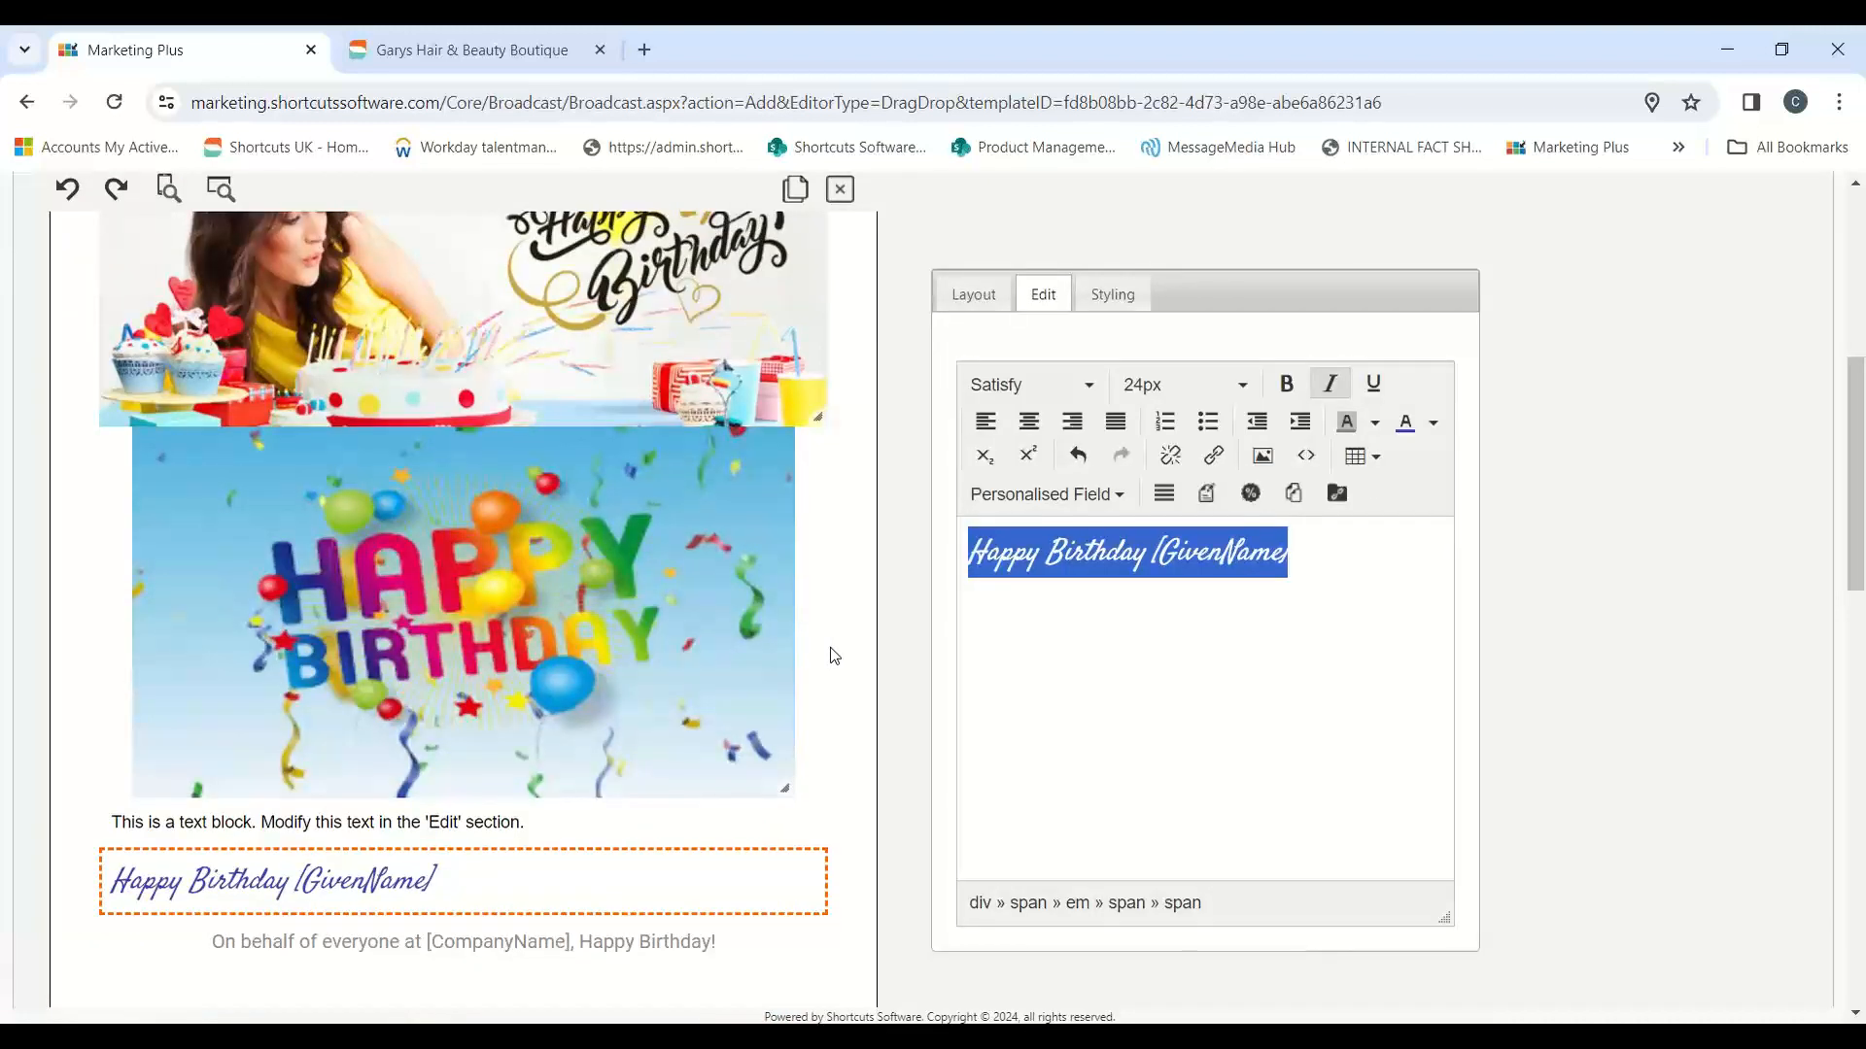
pyautogui.click(1166, 692)
pyautogui.moveTo(1365, 552); pyautogui.dragTo(967, 554)
pyautogui.click(1432, 424)
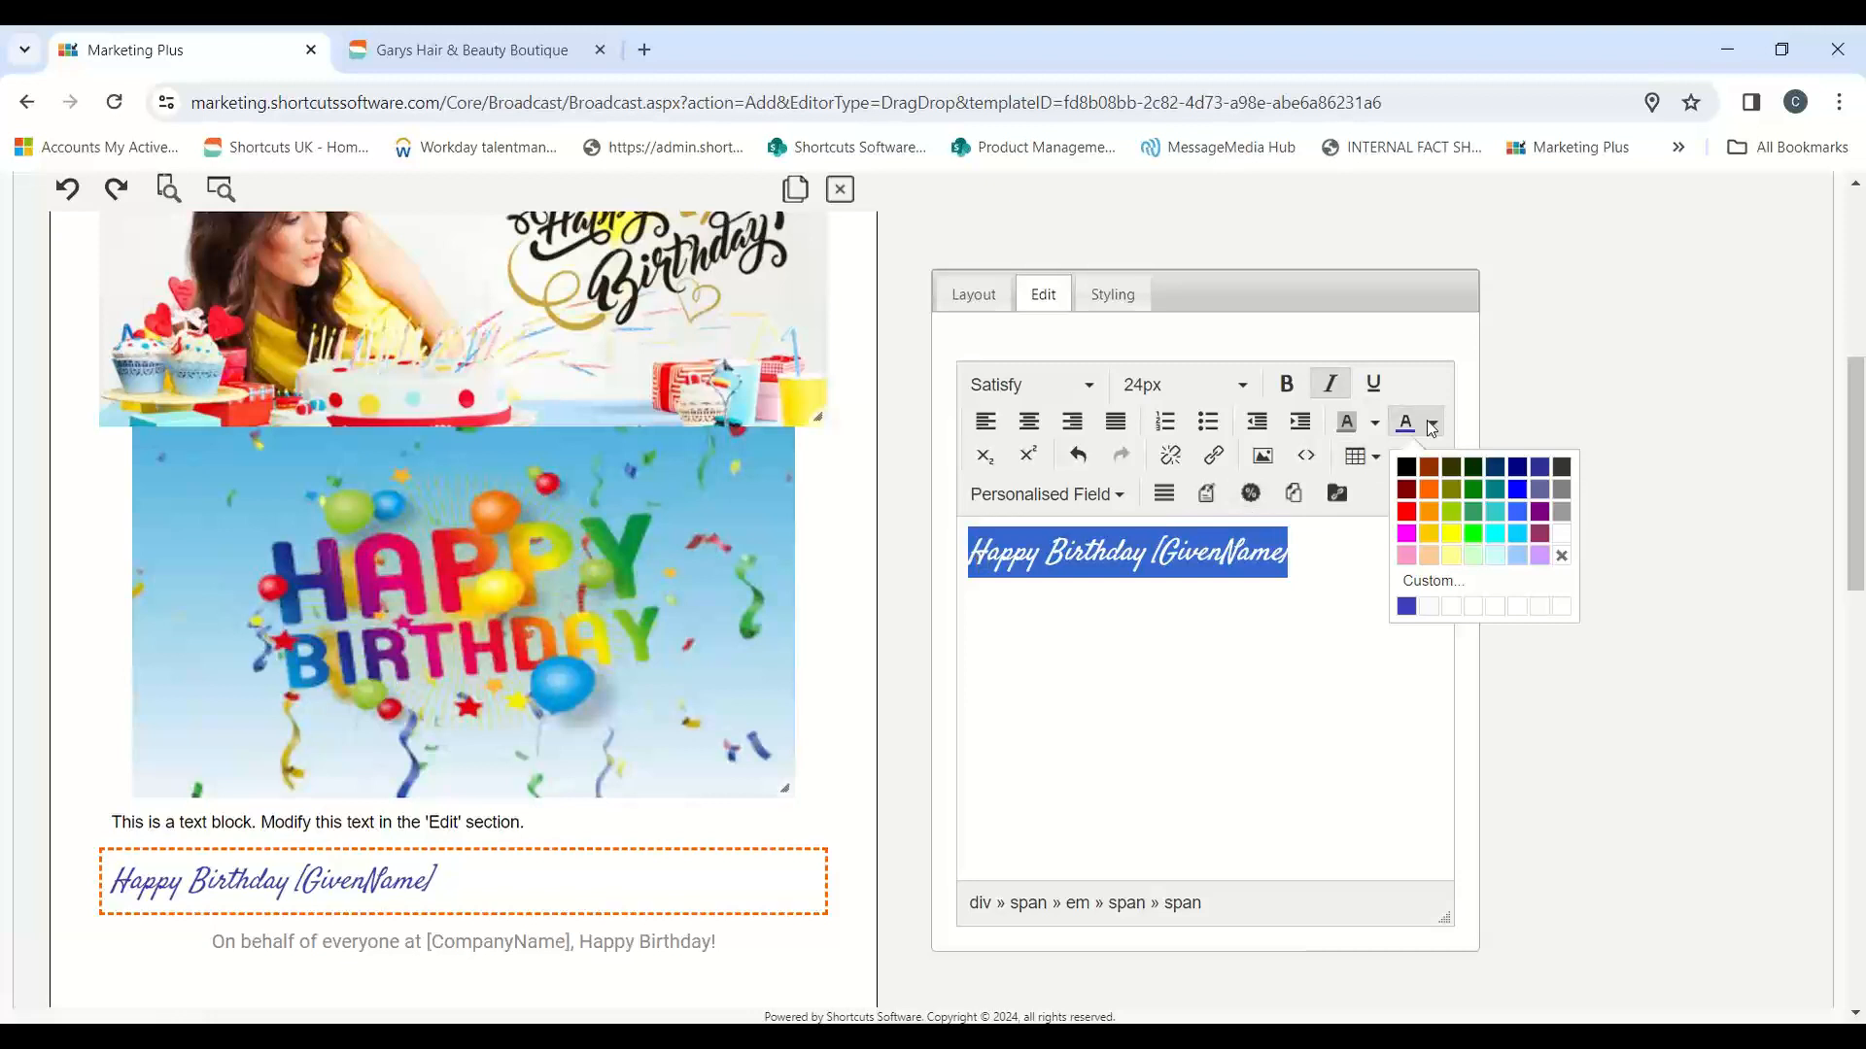
pyautogui.click(1432, 581)
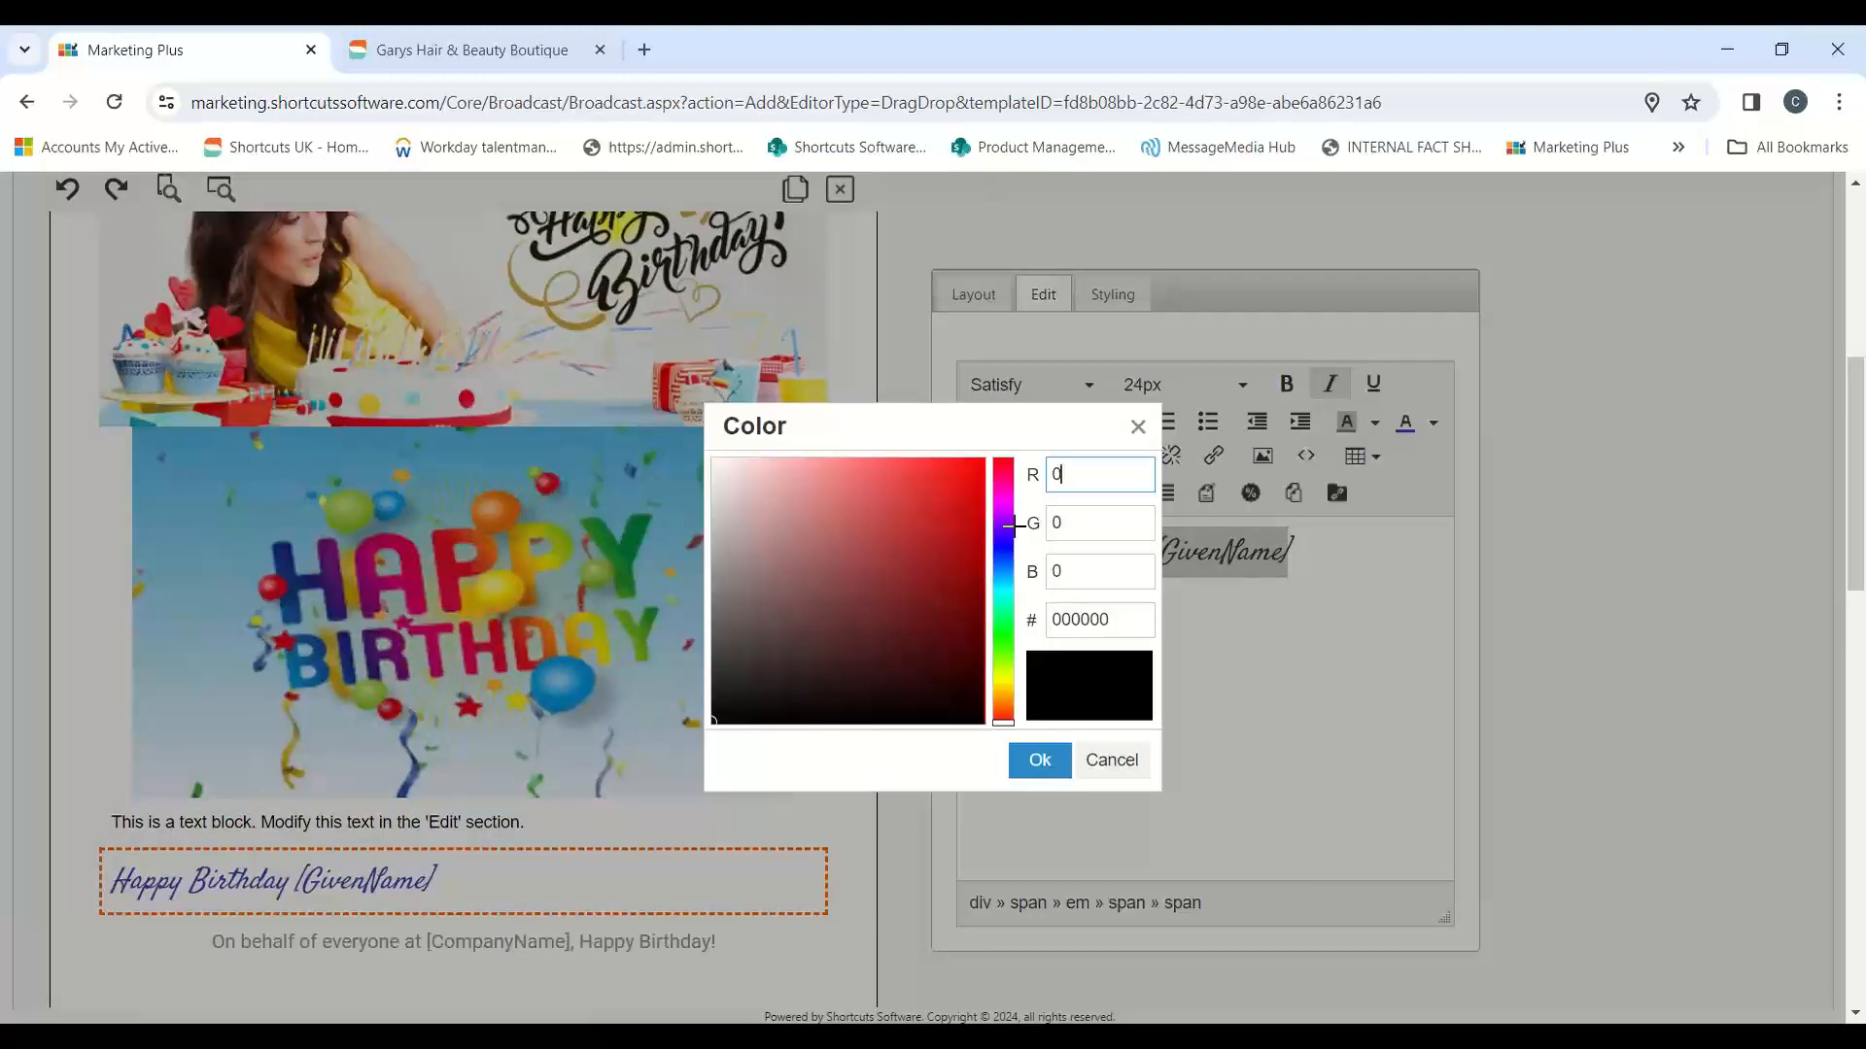
pyautogui.click(1003, 525)
pyautogui.click(1002, 584)
pyautogui.click(947, 519)
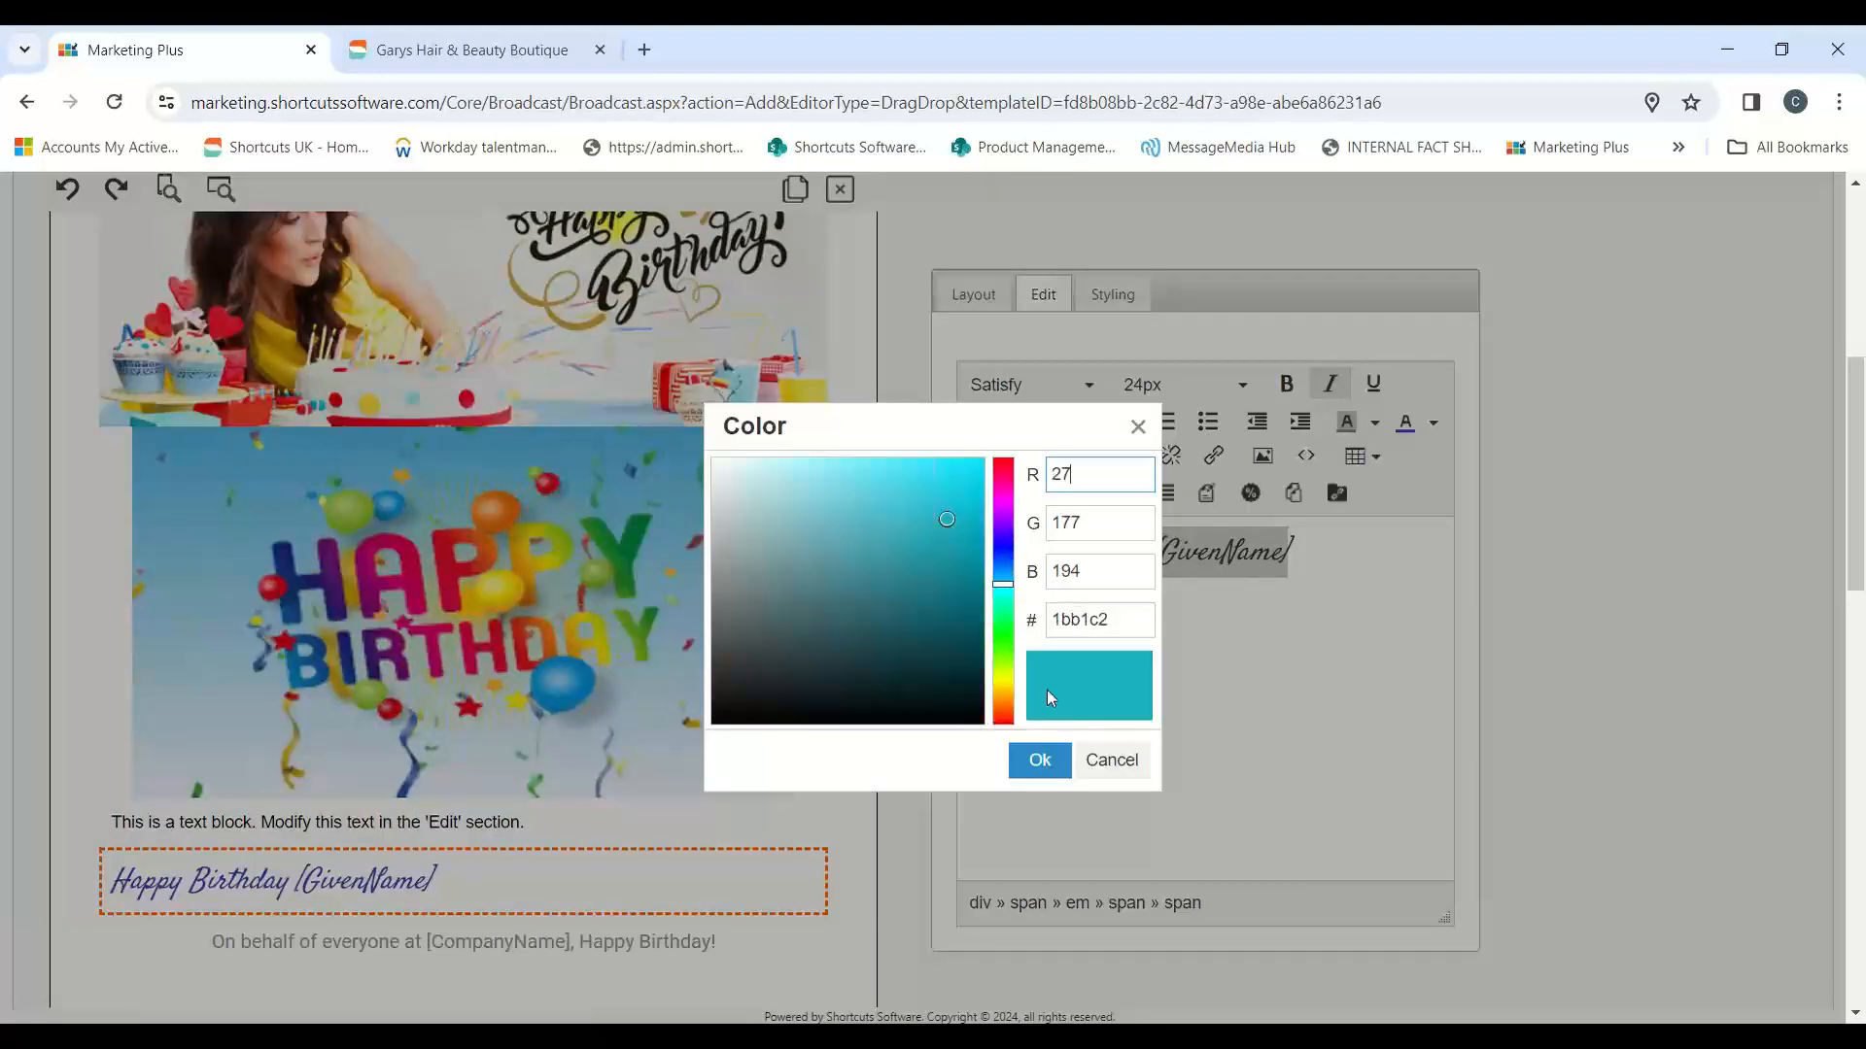
pyautogui.click(1038, 760)
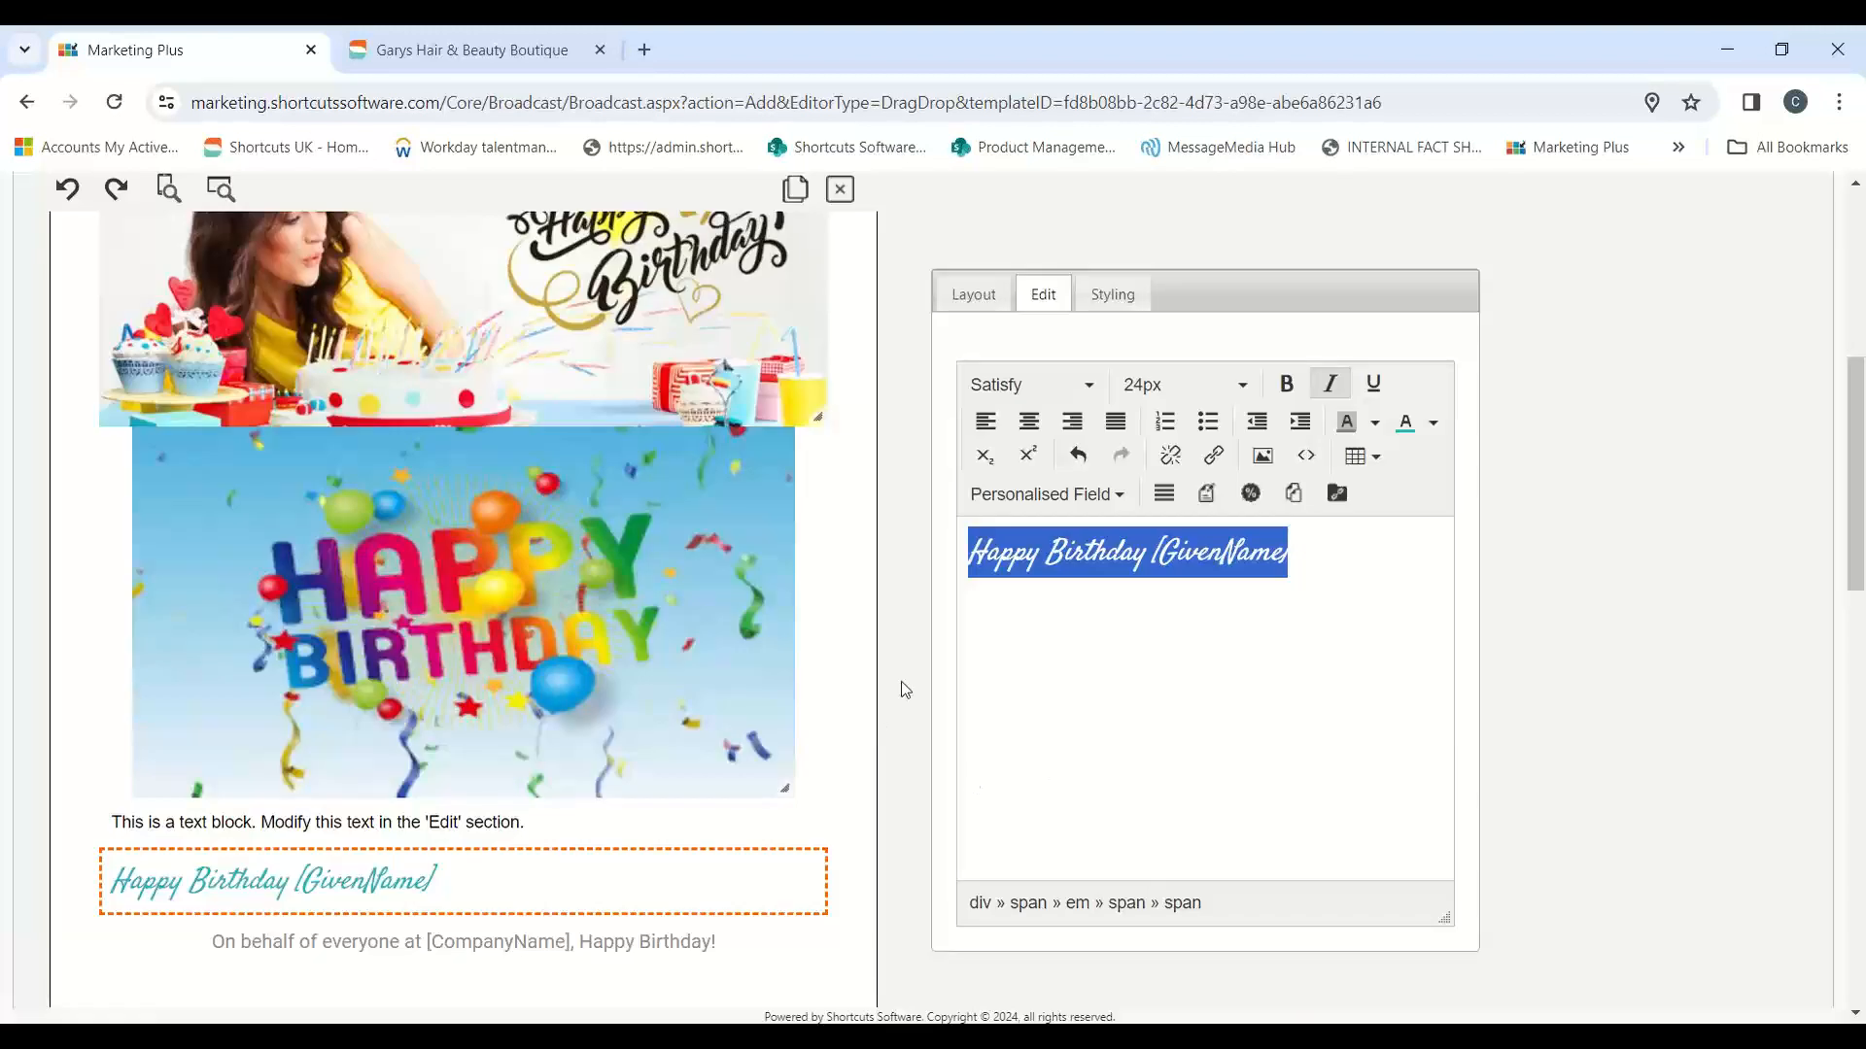
# Step: Switch to Paint 3D, sample the teal from the lower part of the Shortcuts logo mark, and copy that colour's hex code
pyautogui.click(1567, 616)
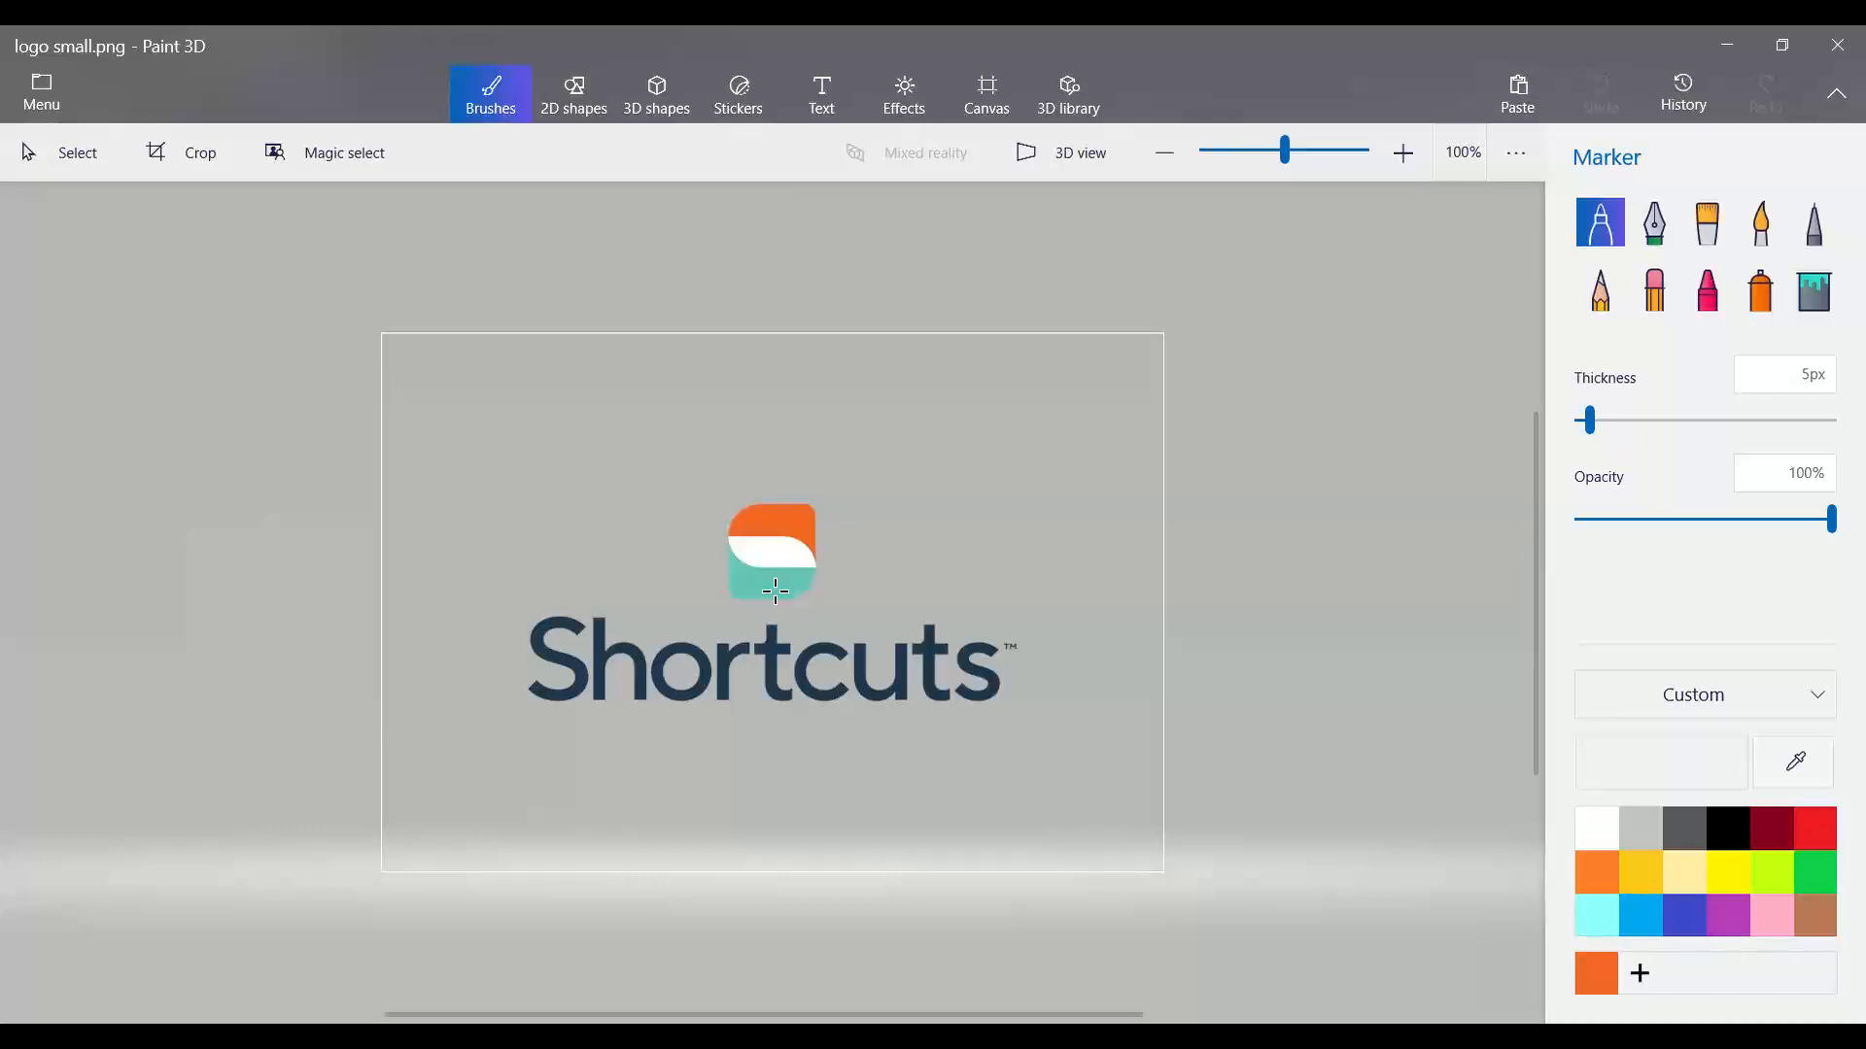
pyautogui.click(1806, 767)
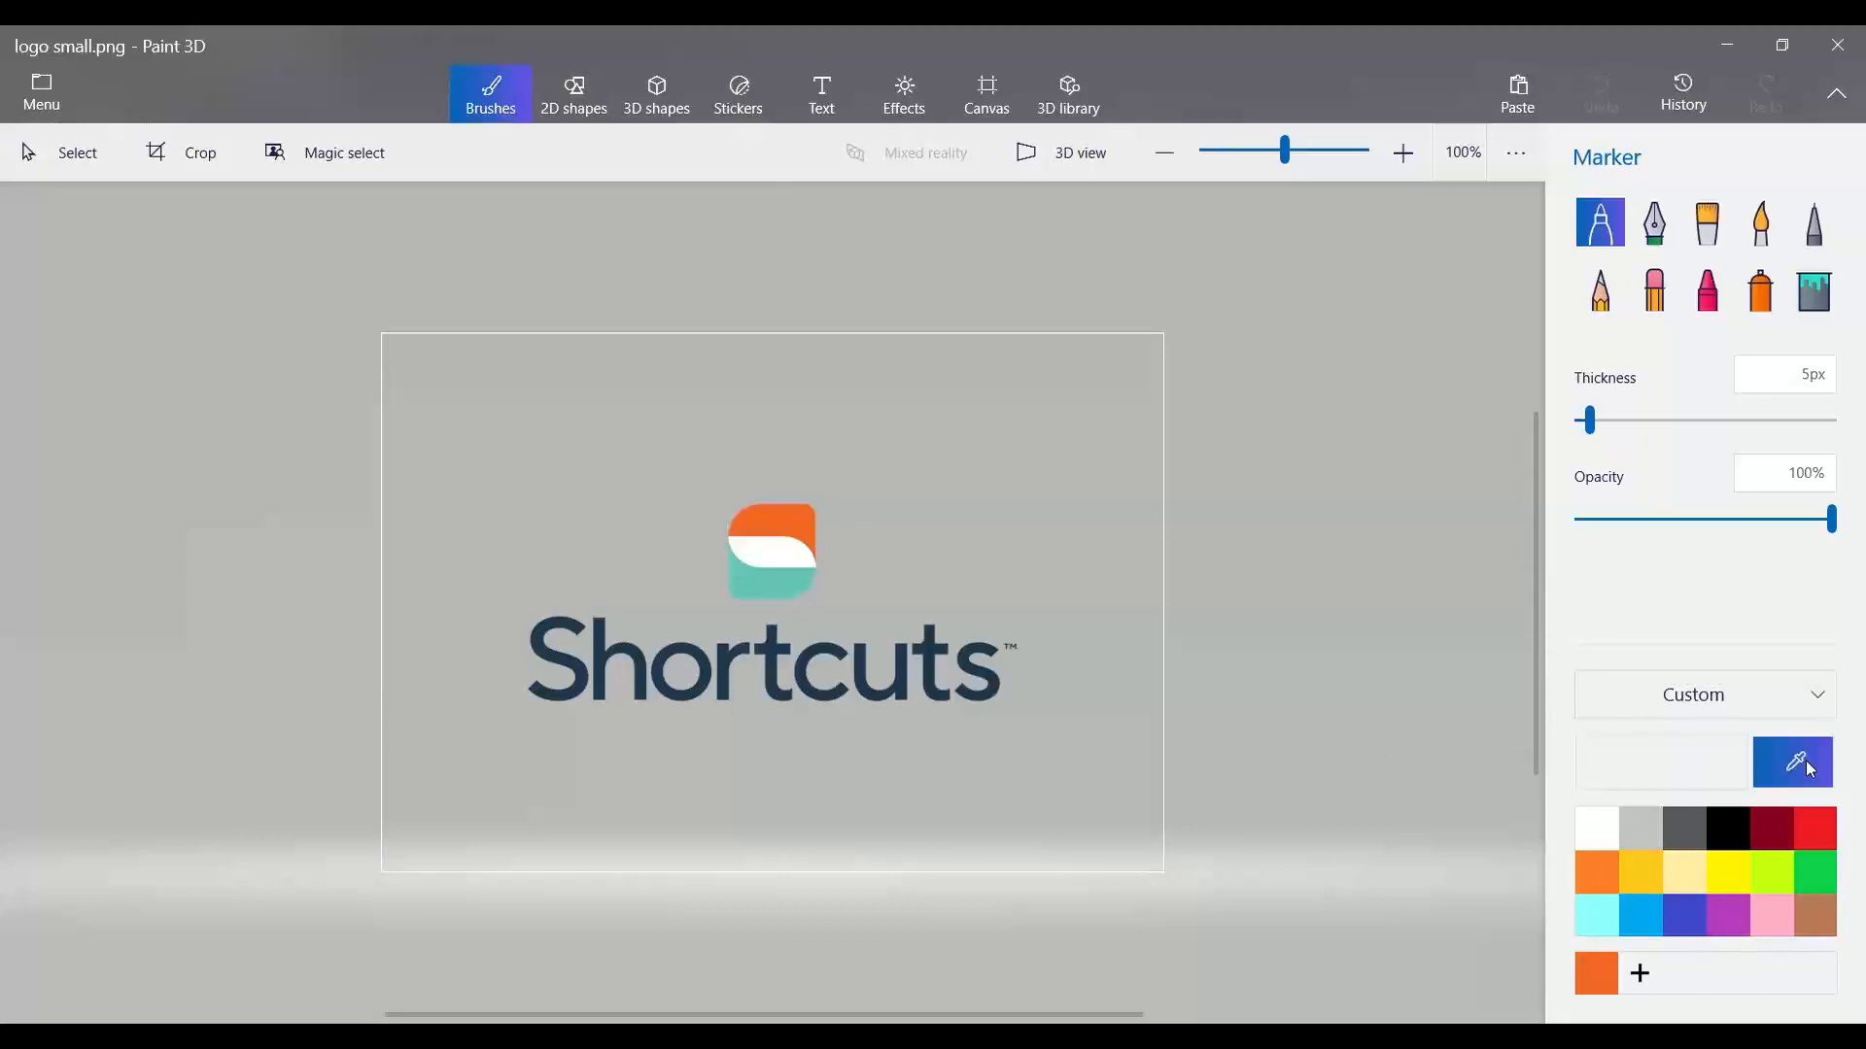
pyautogui.click(778, 584)
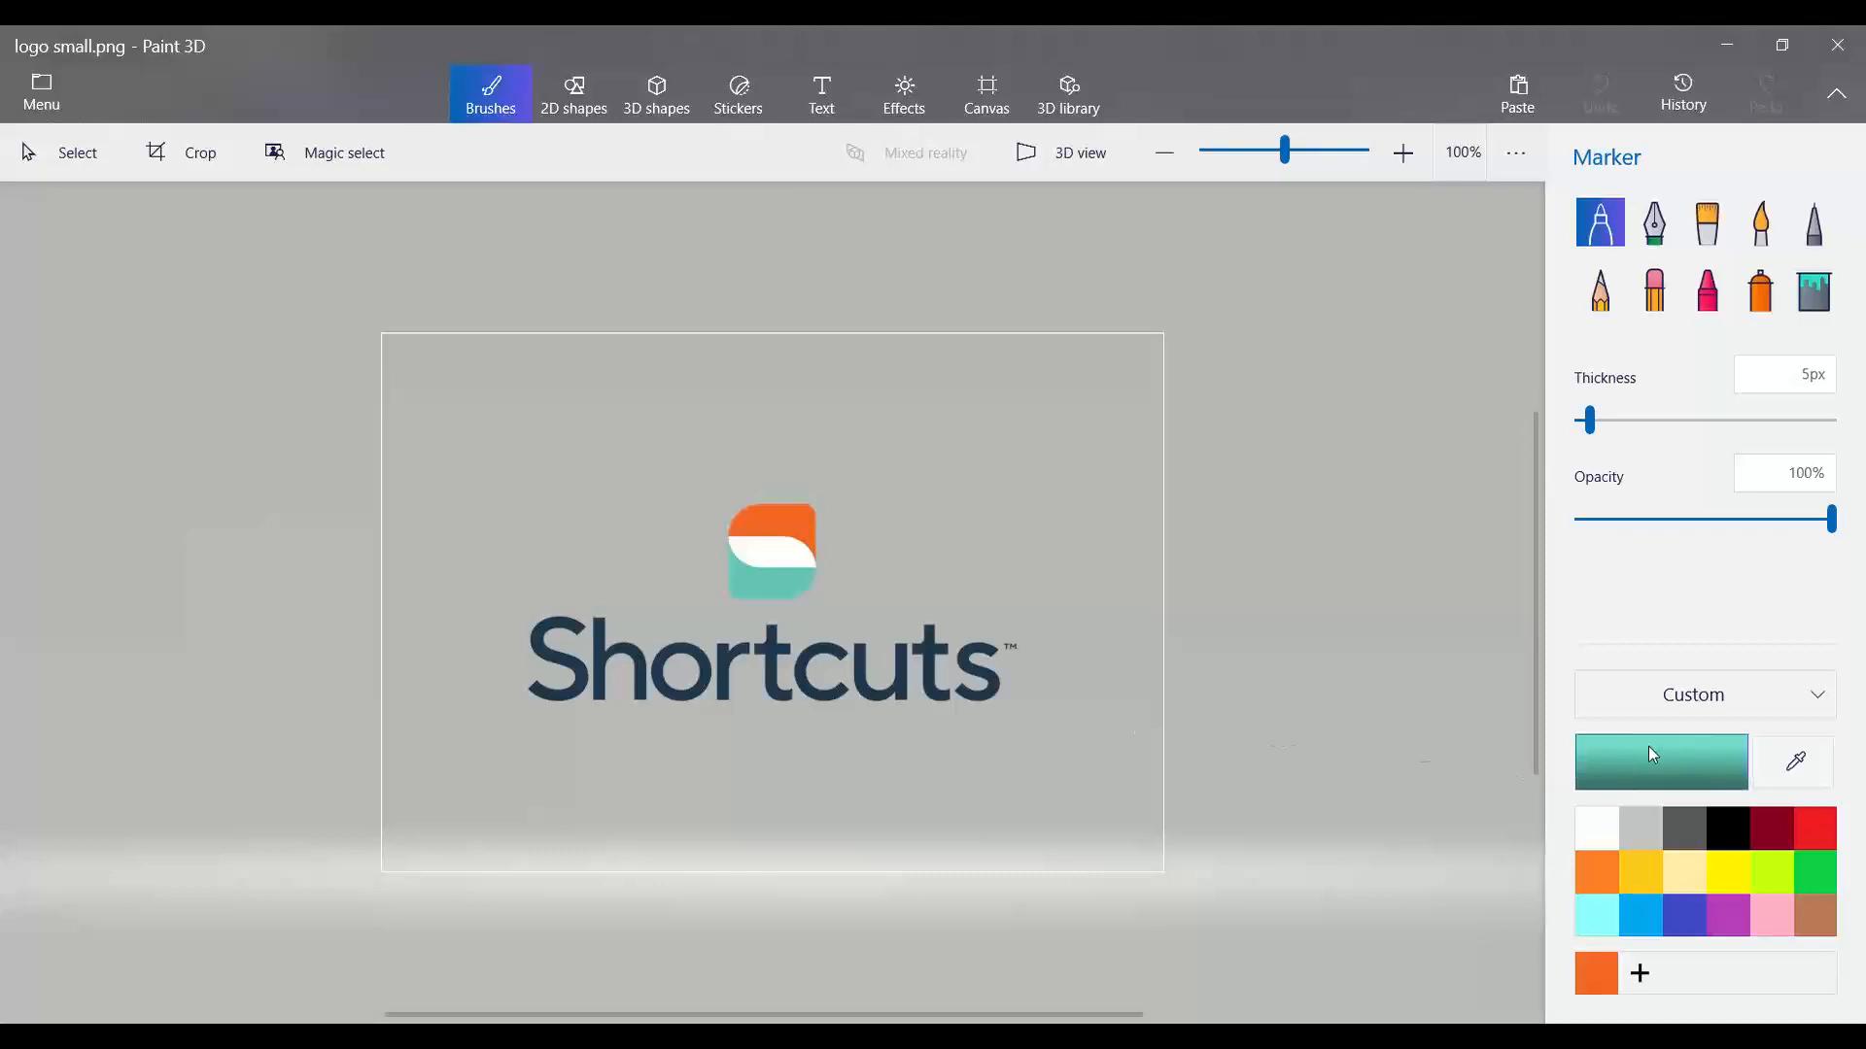
pyautogui.click(1672, 765)
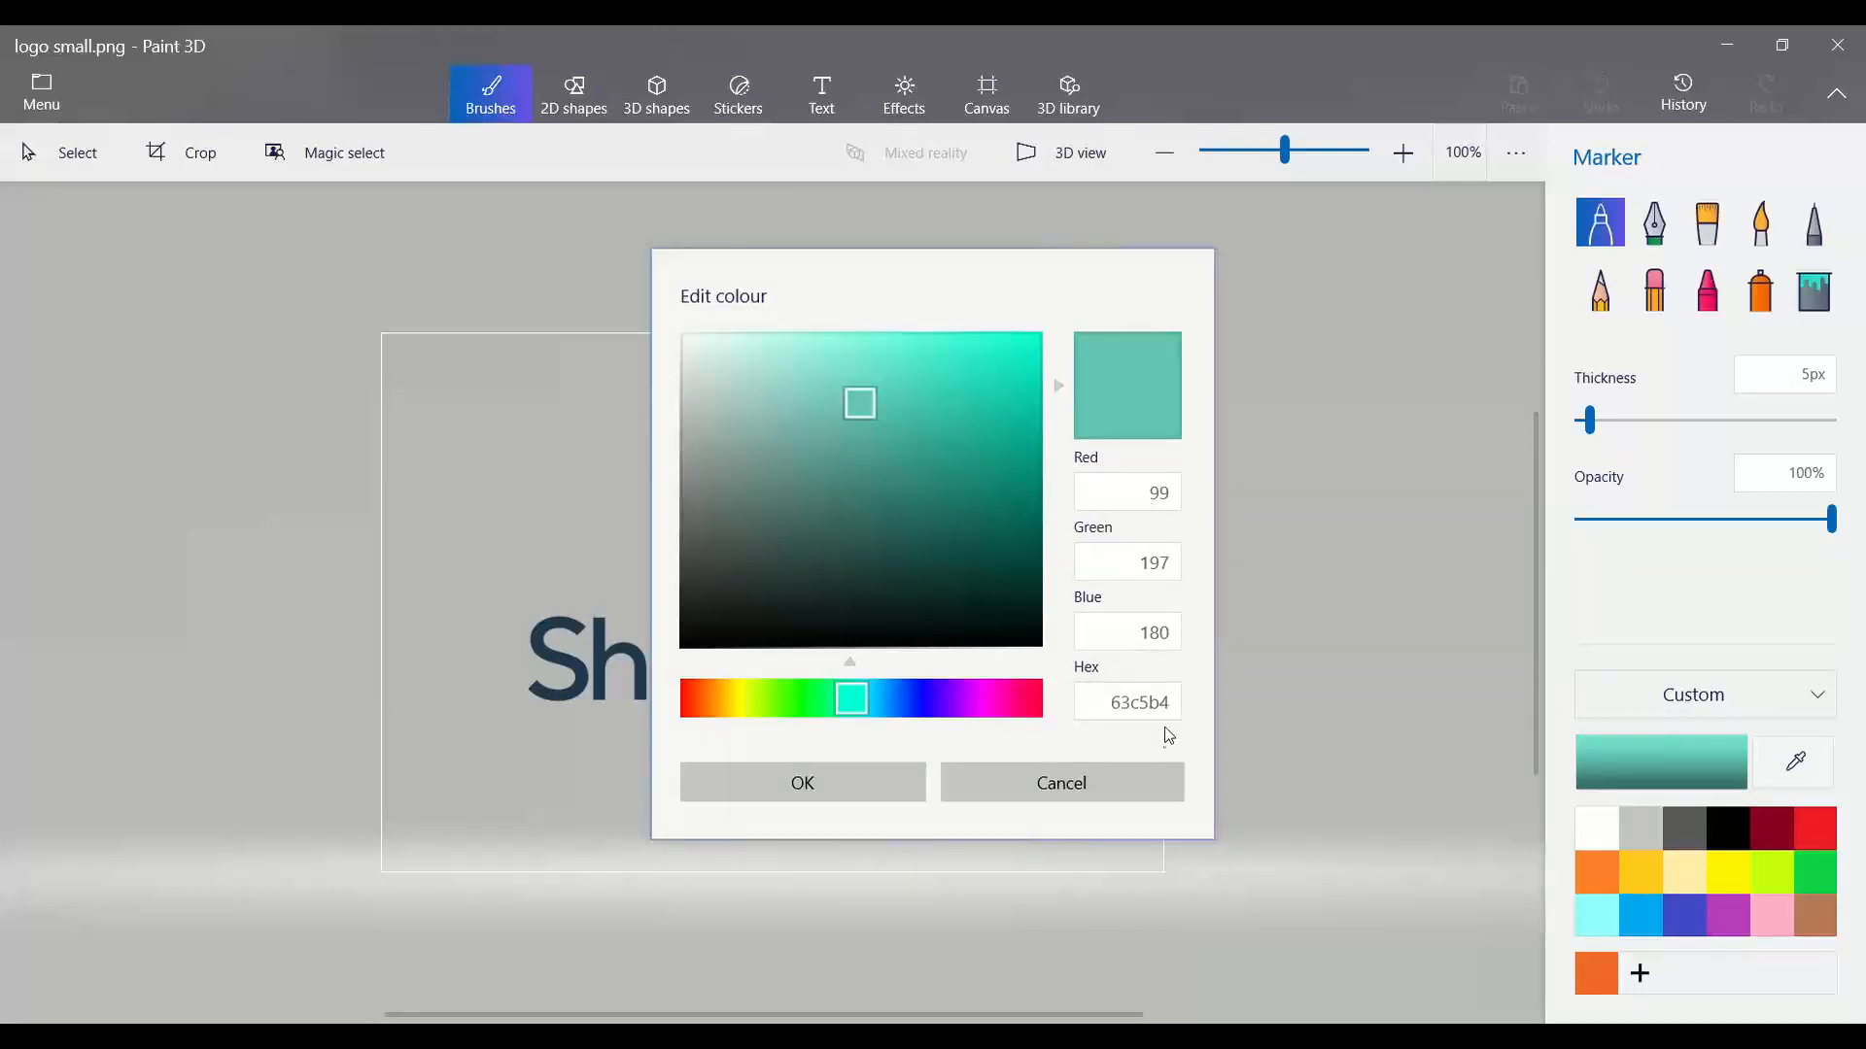
pyautogui.moveTo(1111, 702); pyautogui.dragTo(1174, 710)
pyautogui.hotkey('ctrl', 'c')
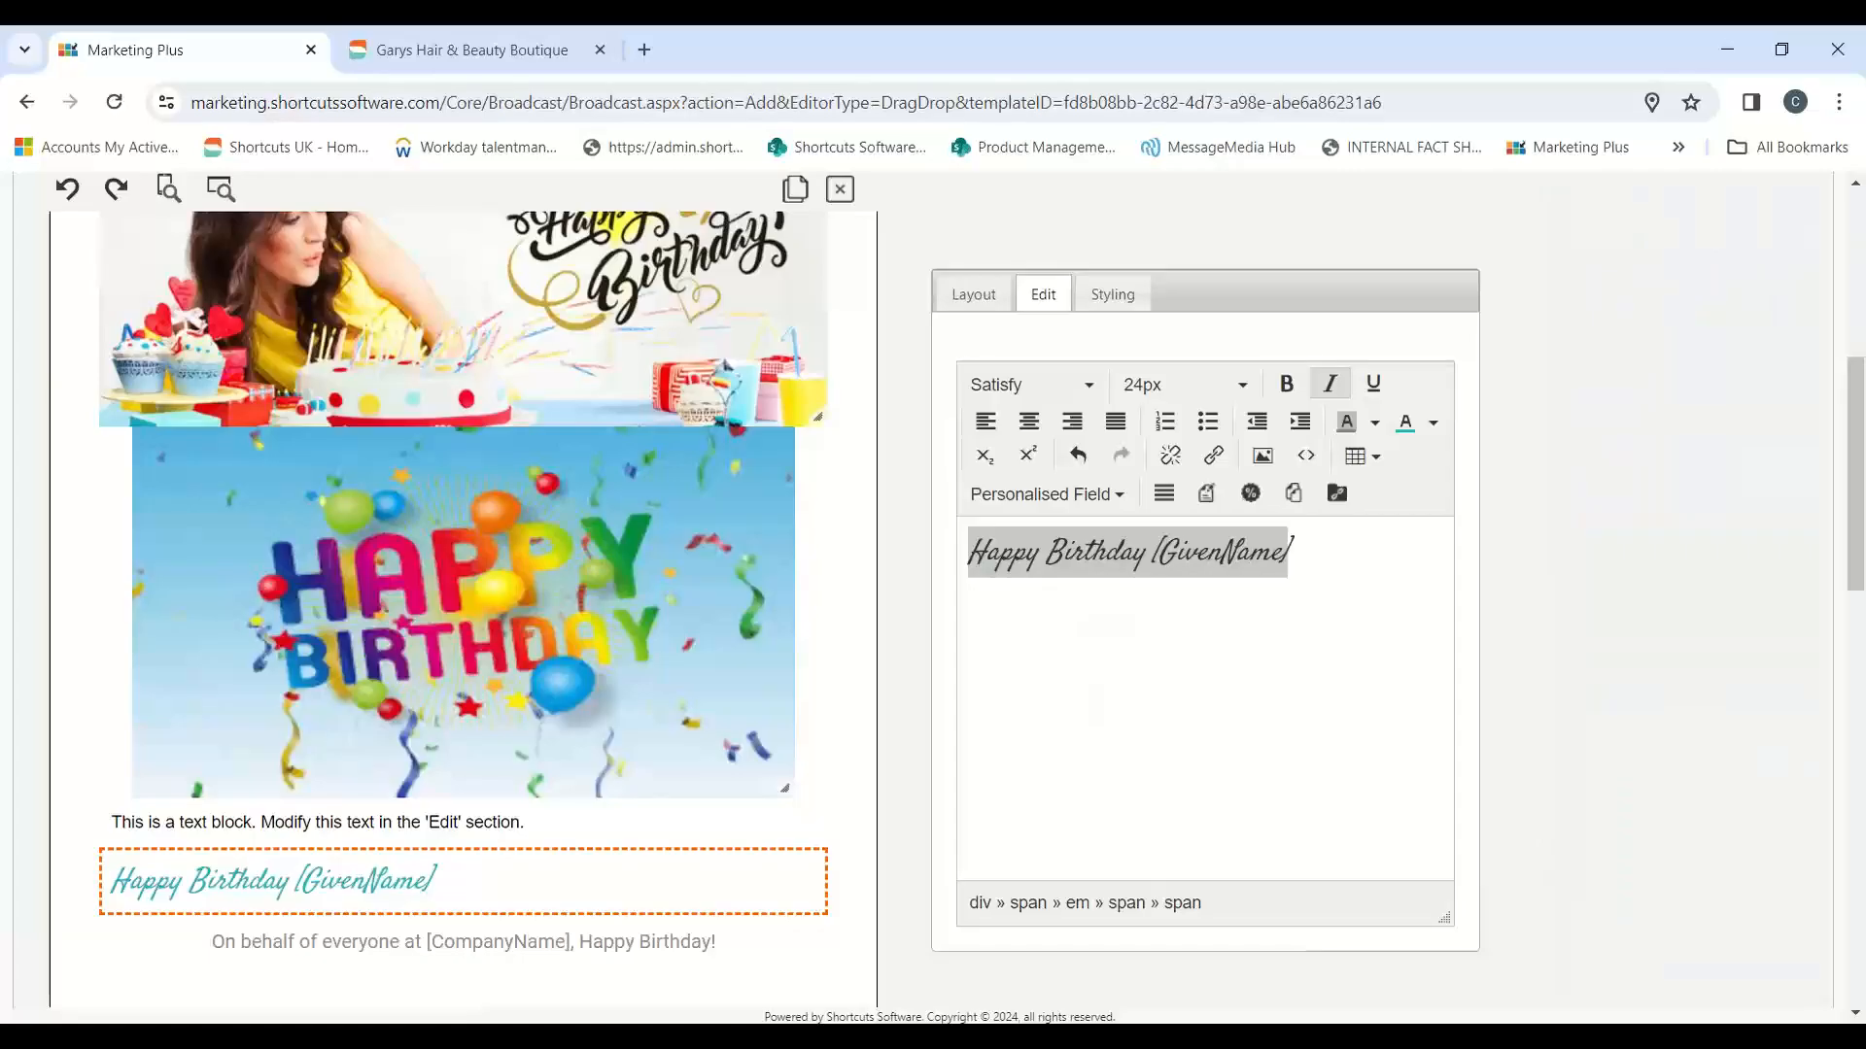
# Step: Revert the earlier formatting of the "Happy Birthday [GivenName]" line and apply the custom text colour 63c5b4 to the whole line
pyautogui.tripleClick(1237, 553)
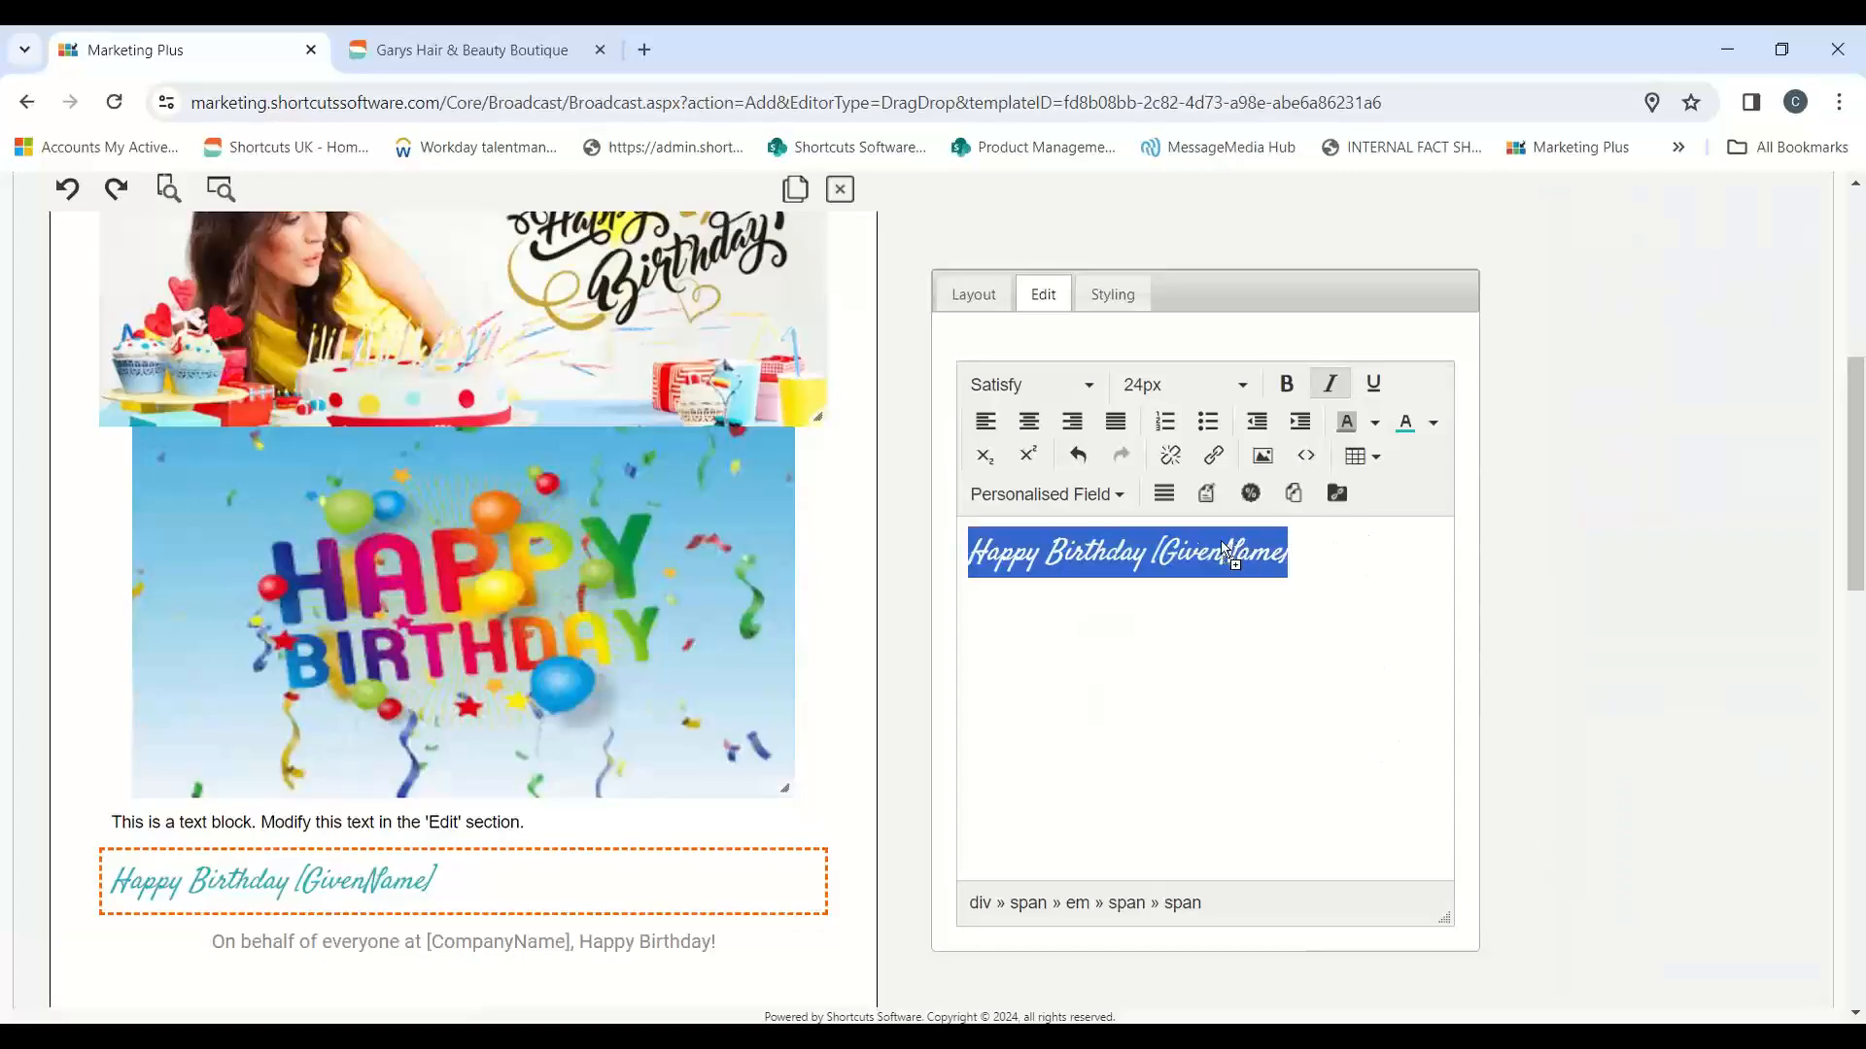
pyautogui.write('Happy Birthday [GivenName]')
pyautogui.moveTo(1363, 551); pyautogui.dragTo(964, 552)
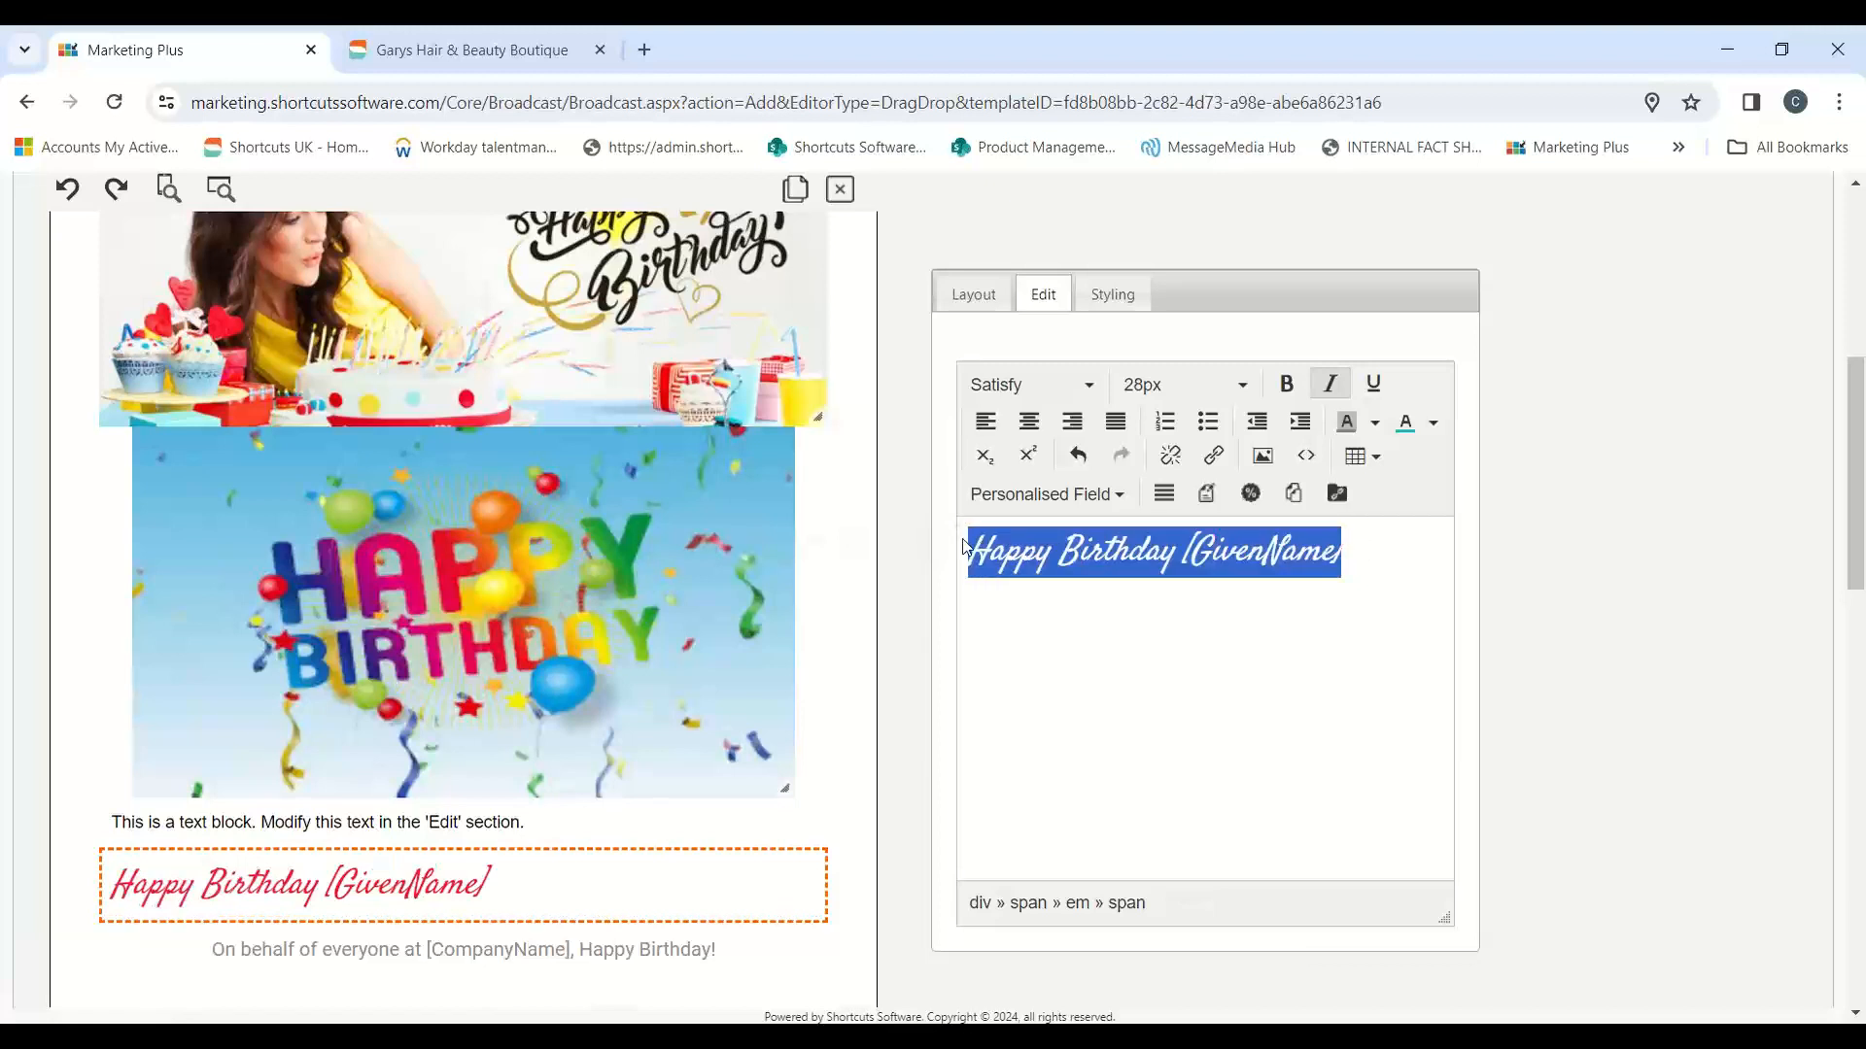
pyautogui.click(1431, 428)
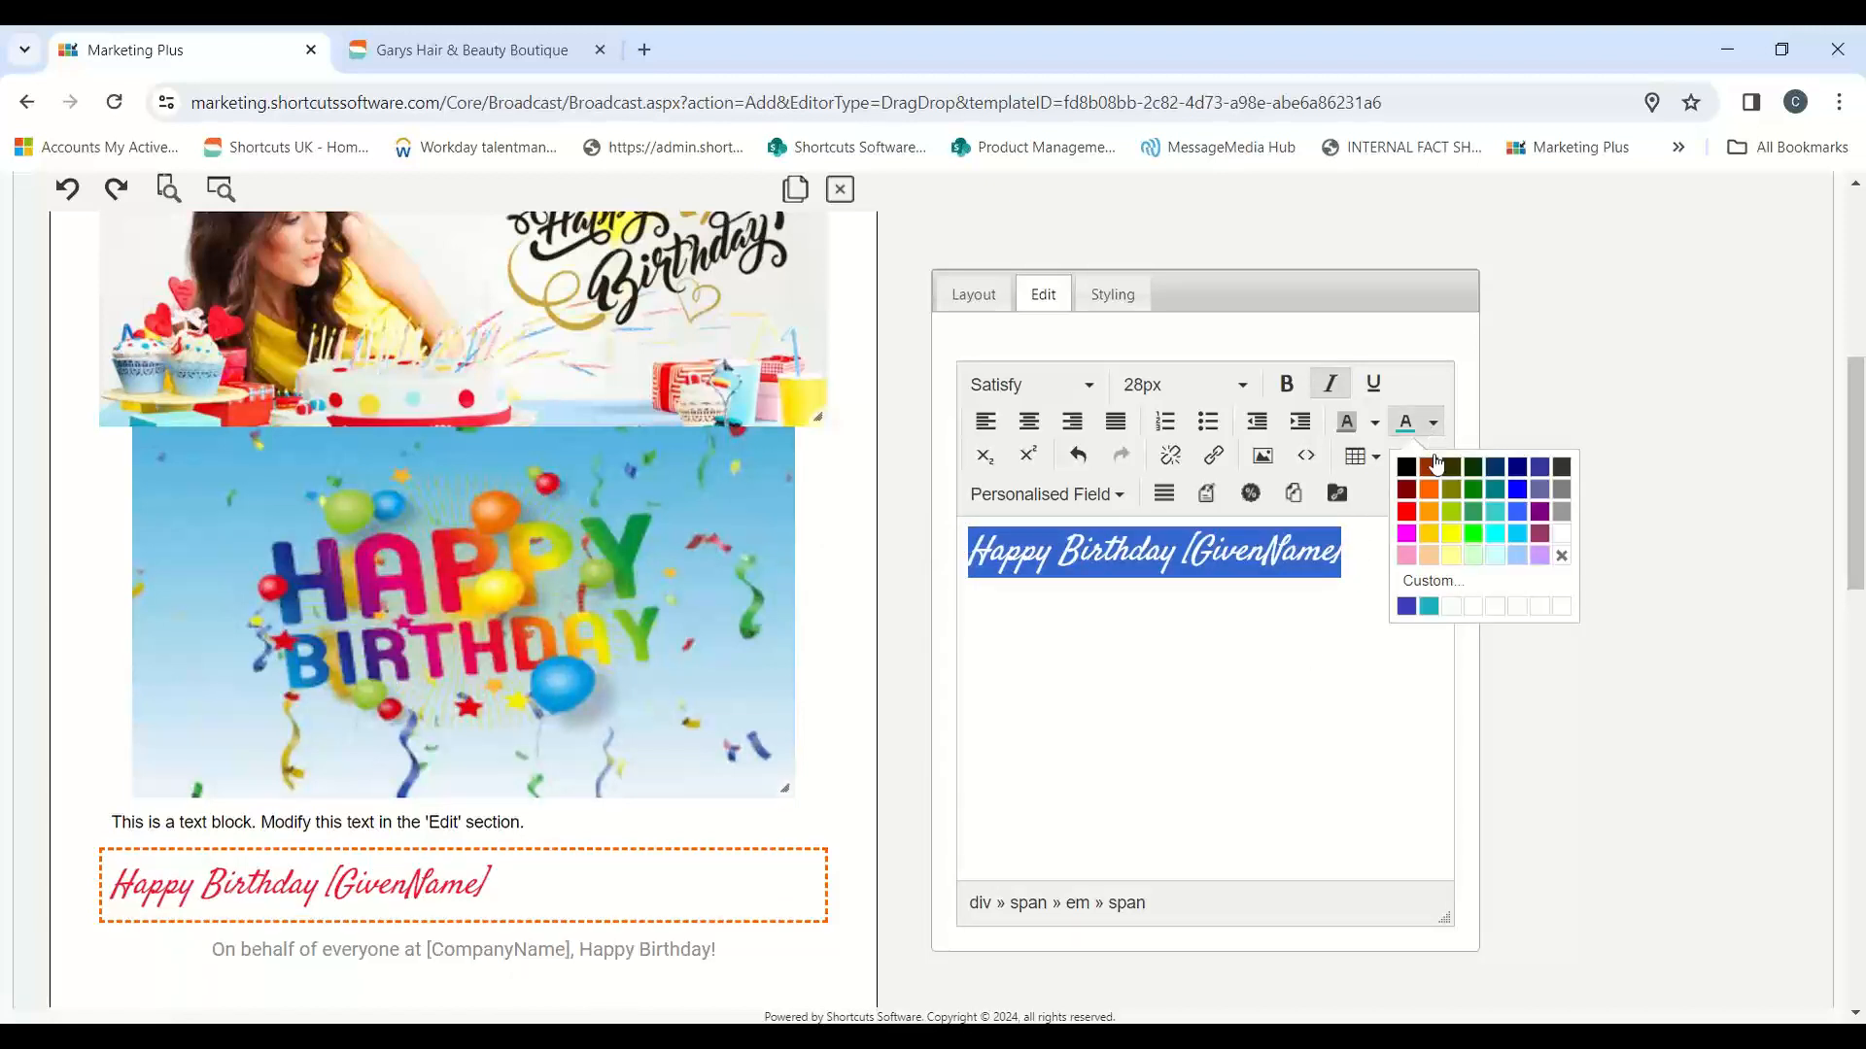
pyautogui.click(1437, 583)
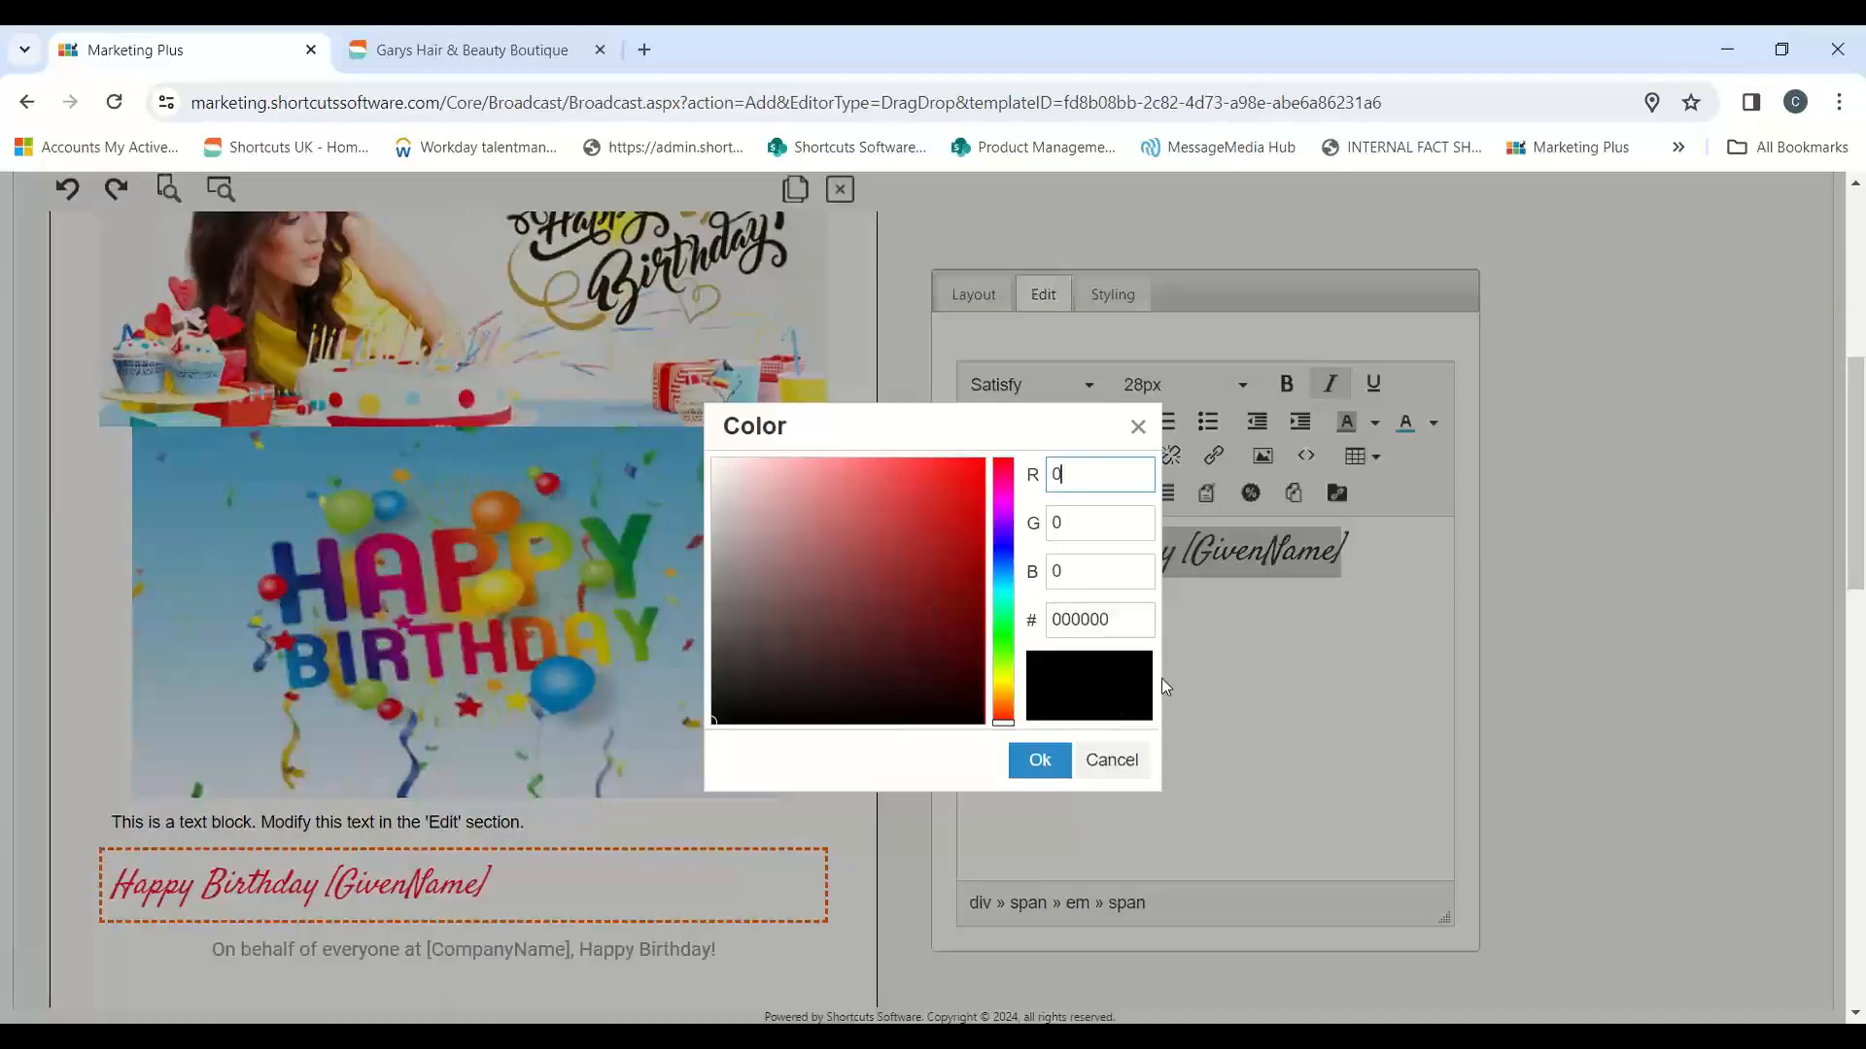
pyautogui.moveTo(1135, 619); pyautogui.dragTo(1048, 626)
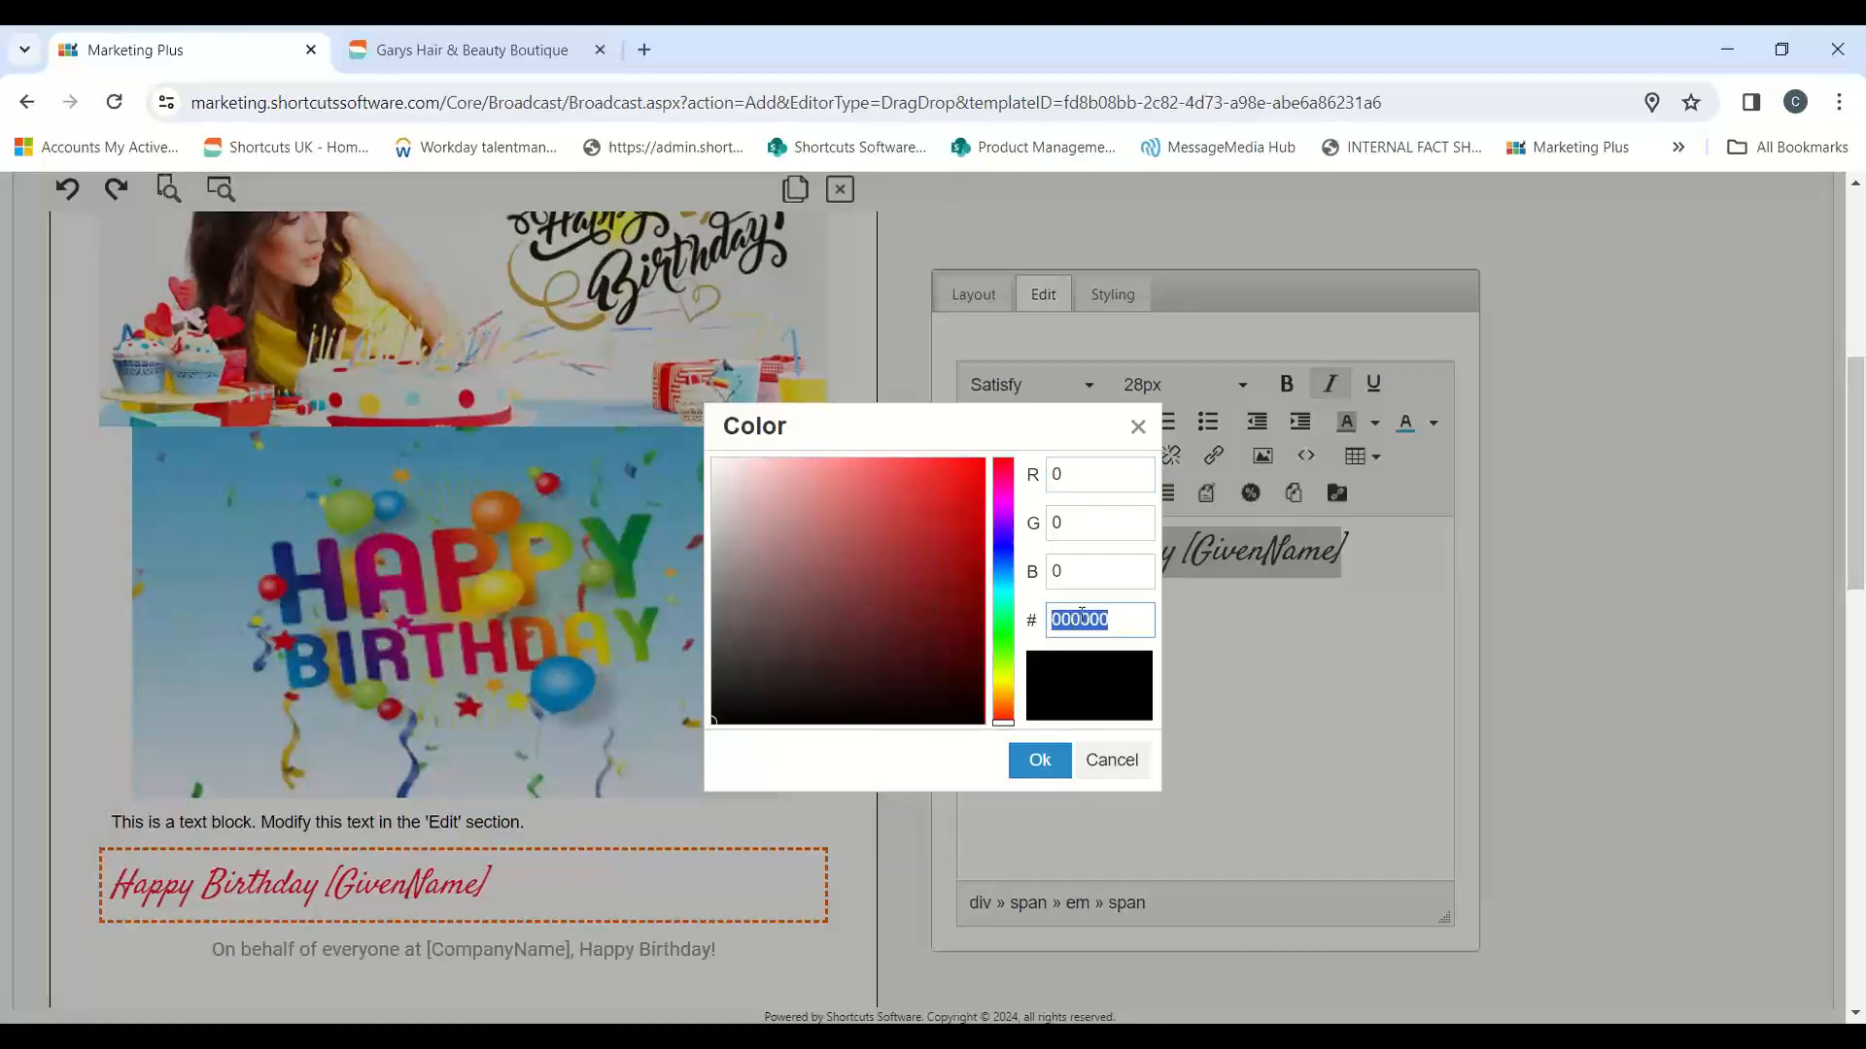
pyautogui.hotkey('ctrl', 'v')
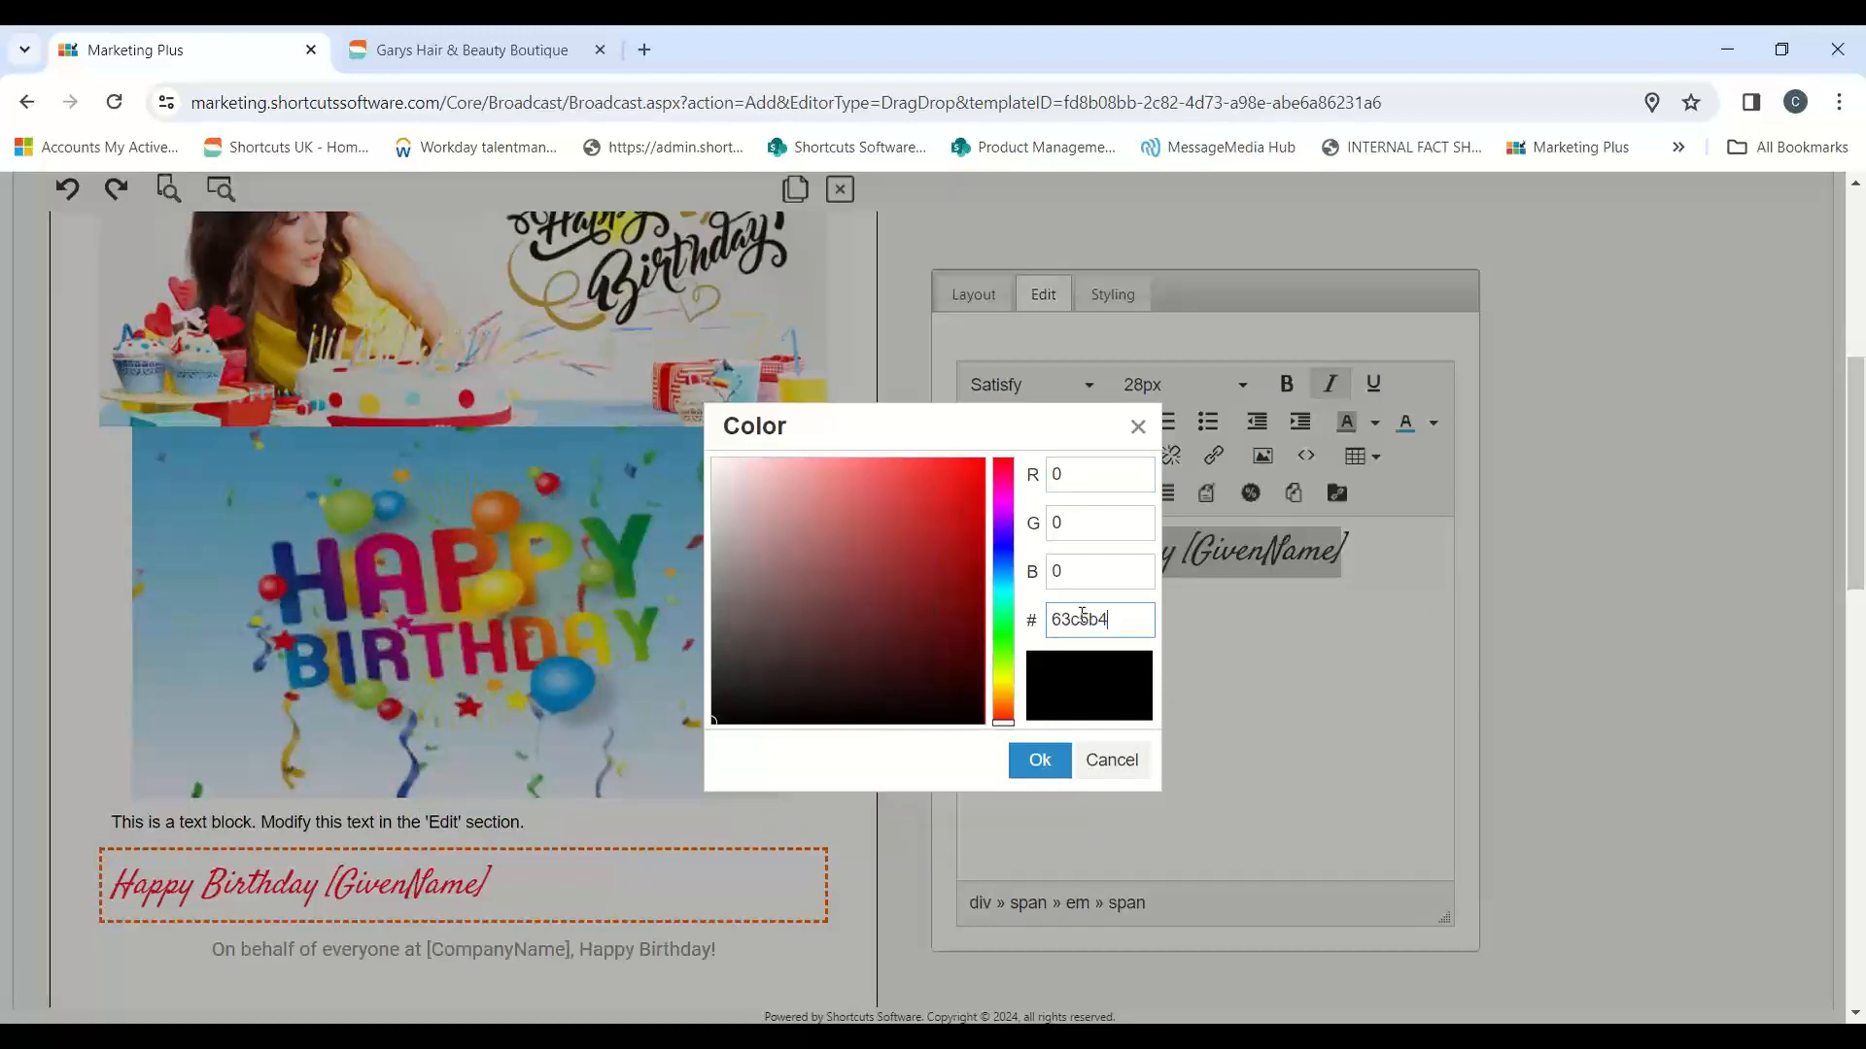
pyautogui.click(1038, 762)
pyautogui.click(1191, 668)
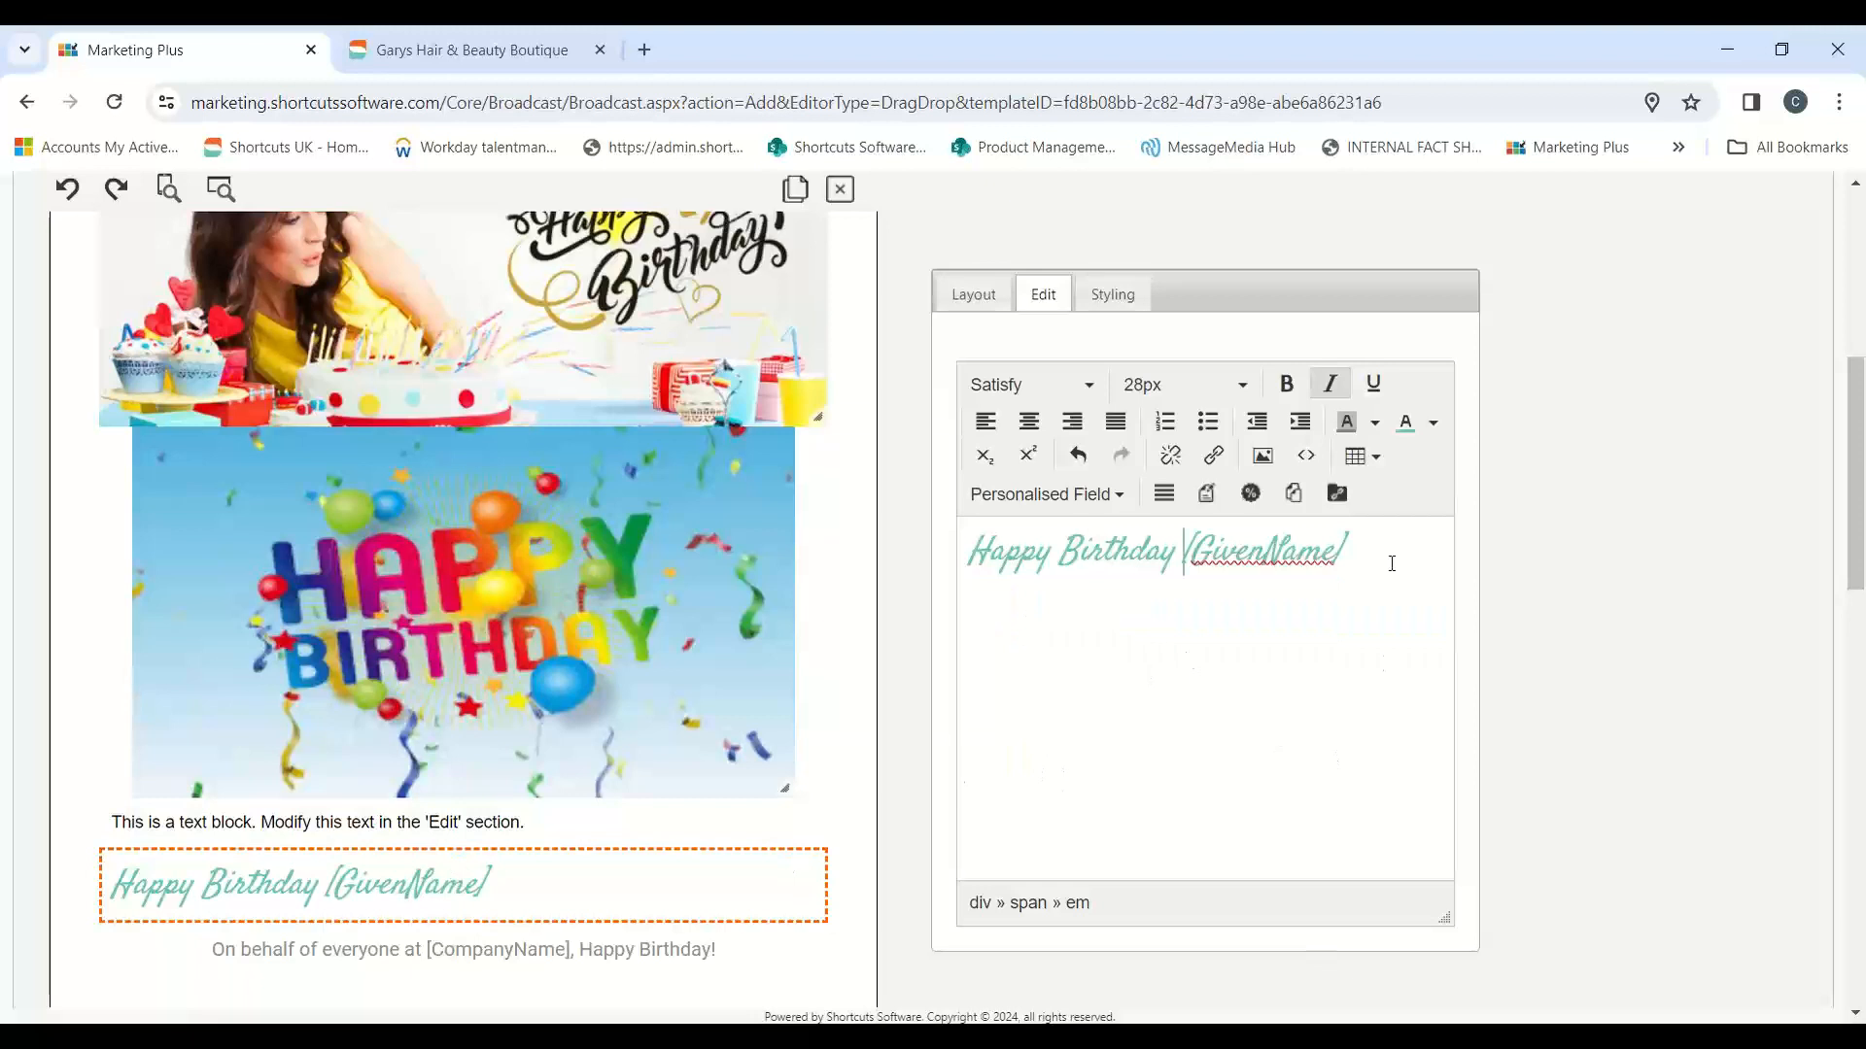
# Step: Add blank space below the "Happy Birthday [GivenName]" text in its text block
pyautogui.moveTo(1389, 552); pyautogui.dragTo(982, 546)
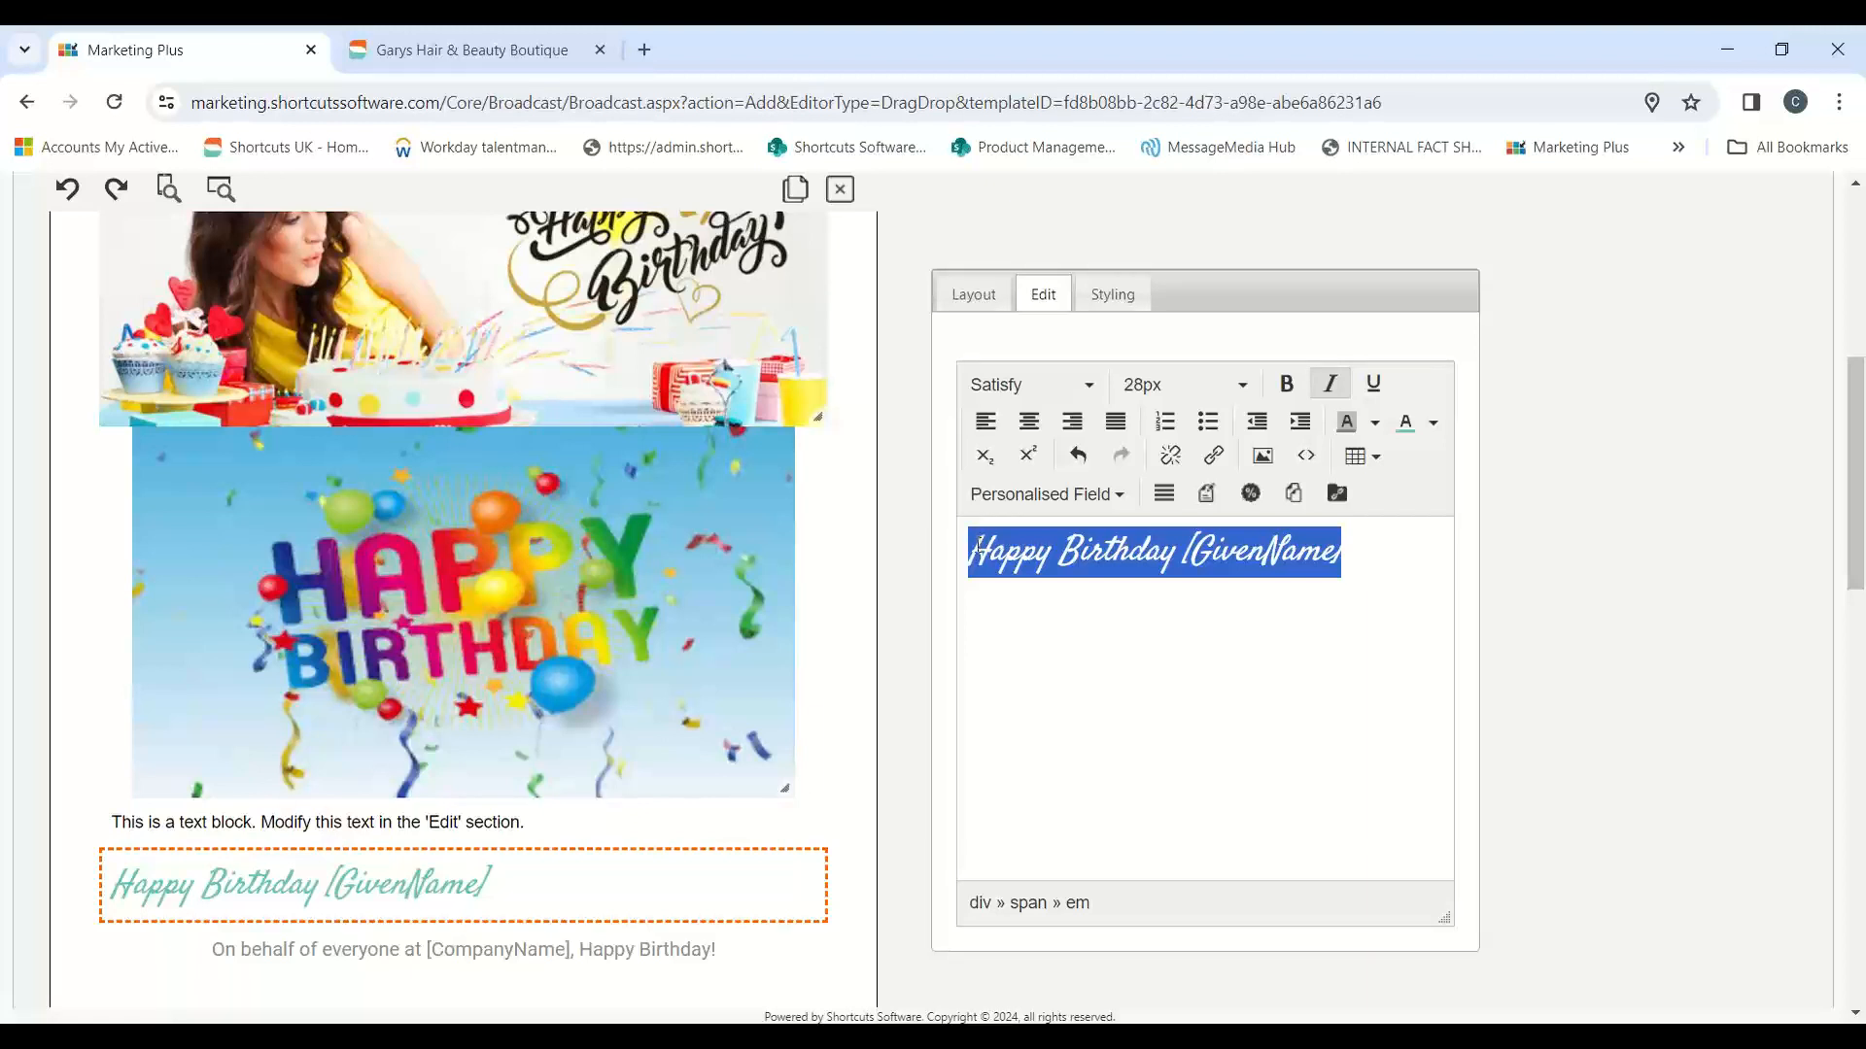
pyautogui.scroll(4, 690, 627)
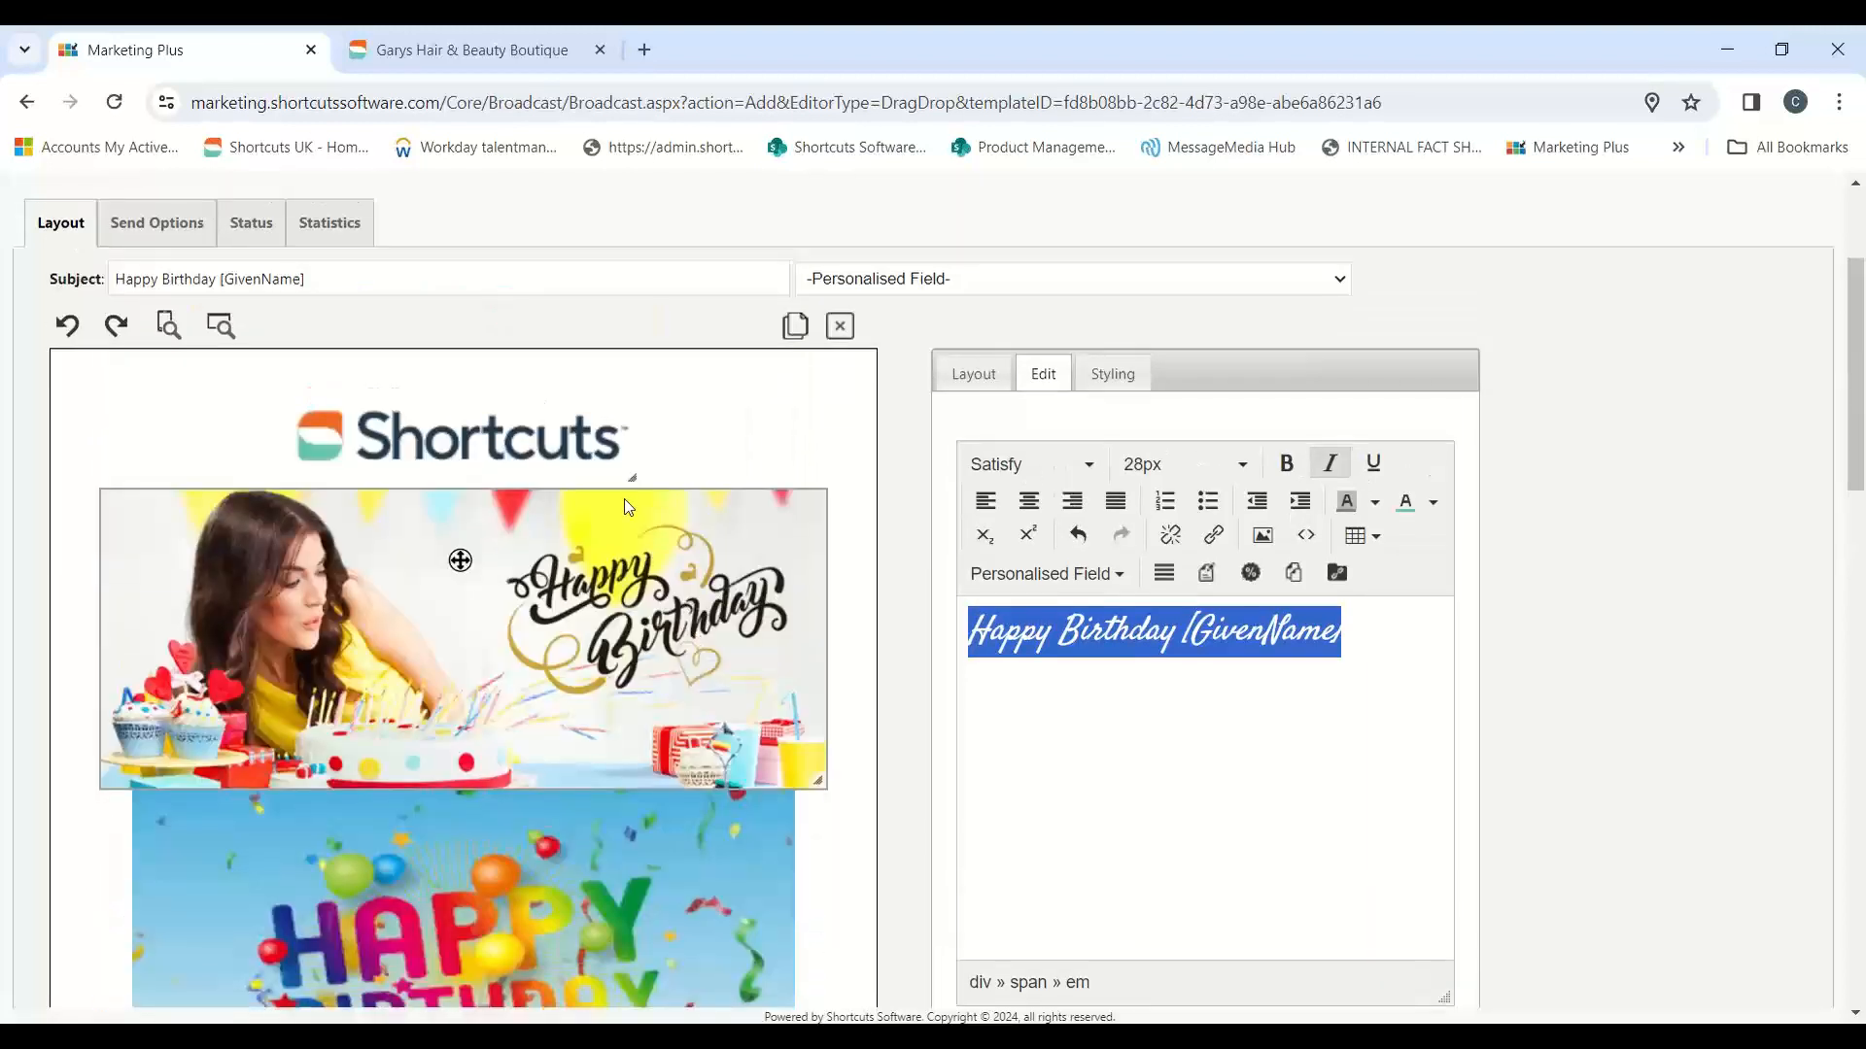
pyautogui.scroll(-5, 624, 499)
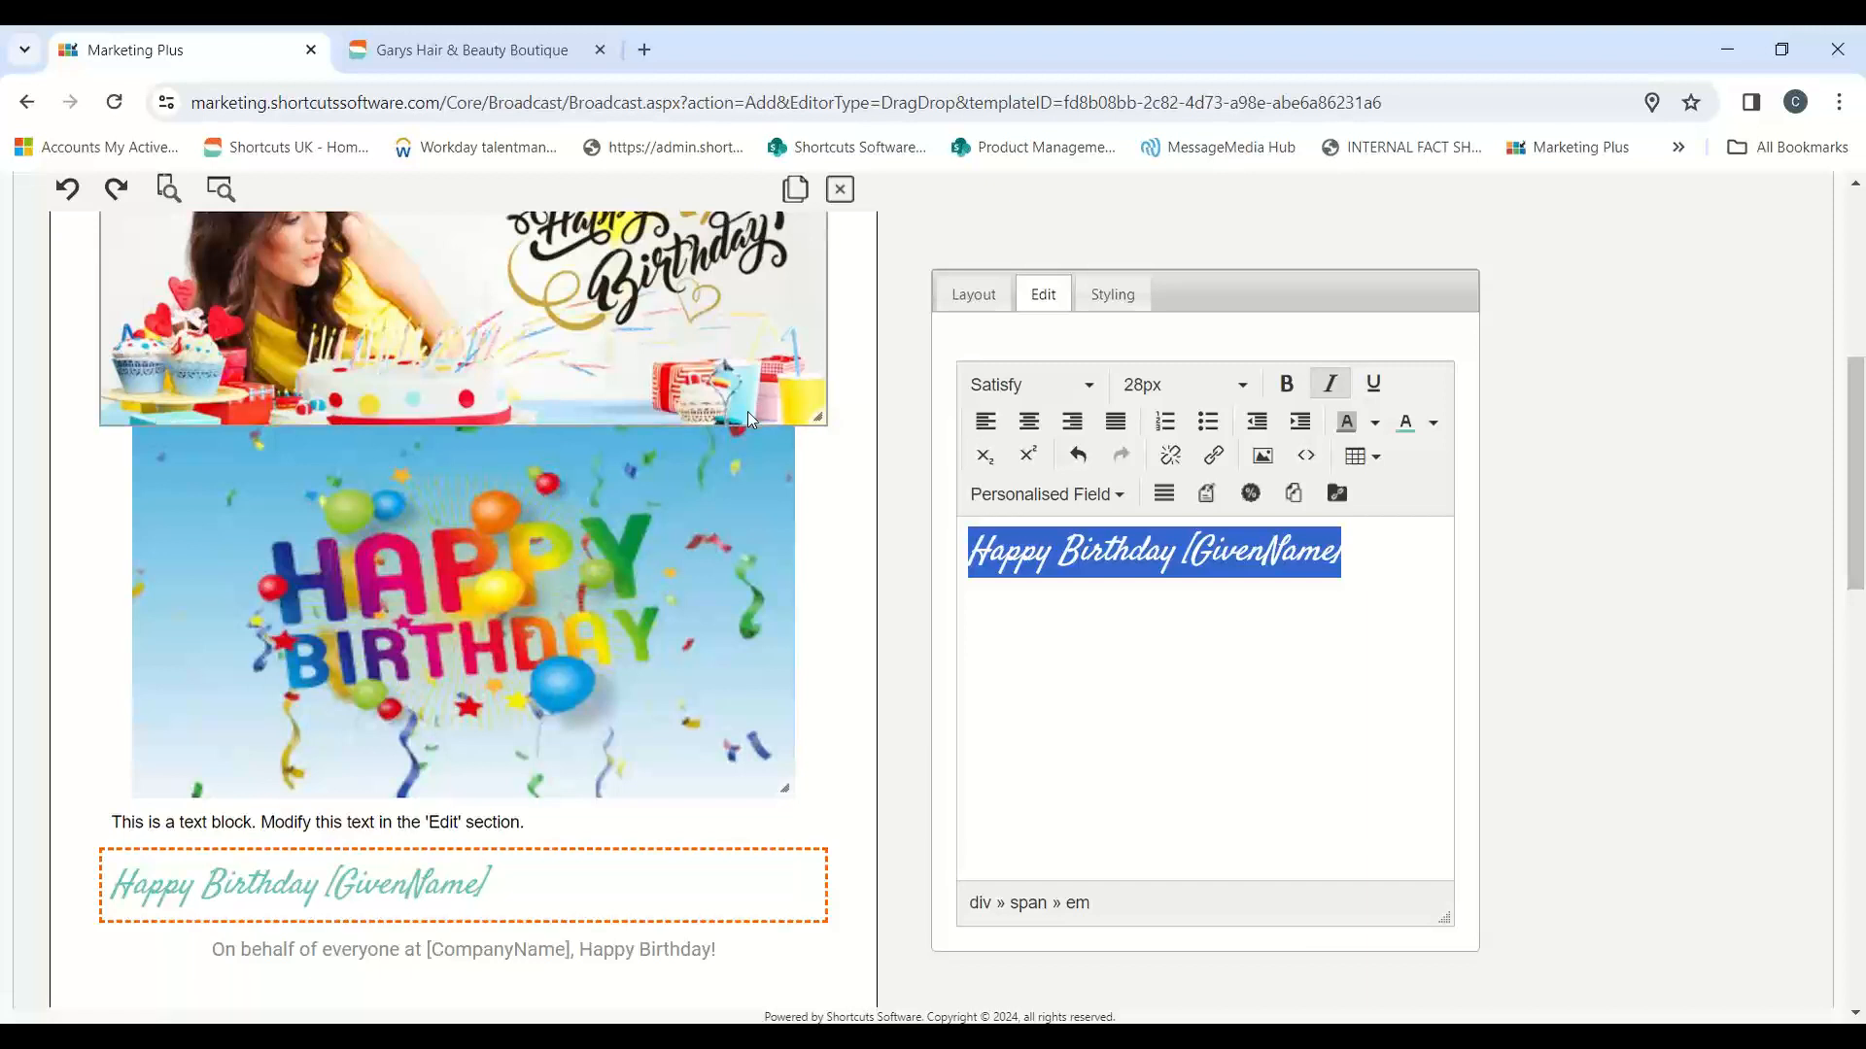
pyautogui.click(1409, 556)
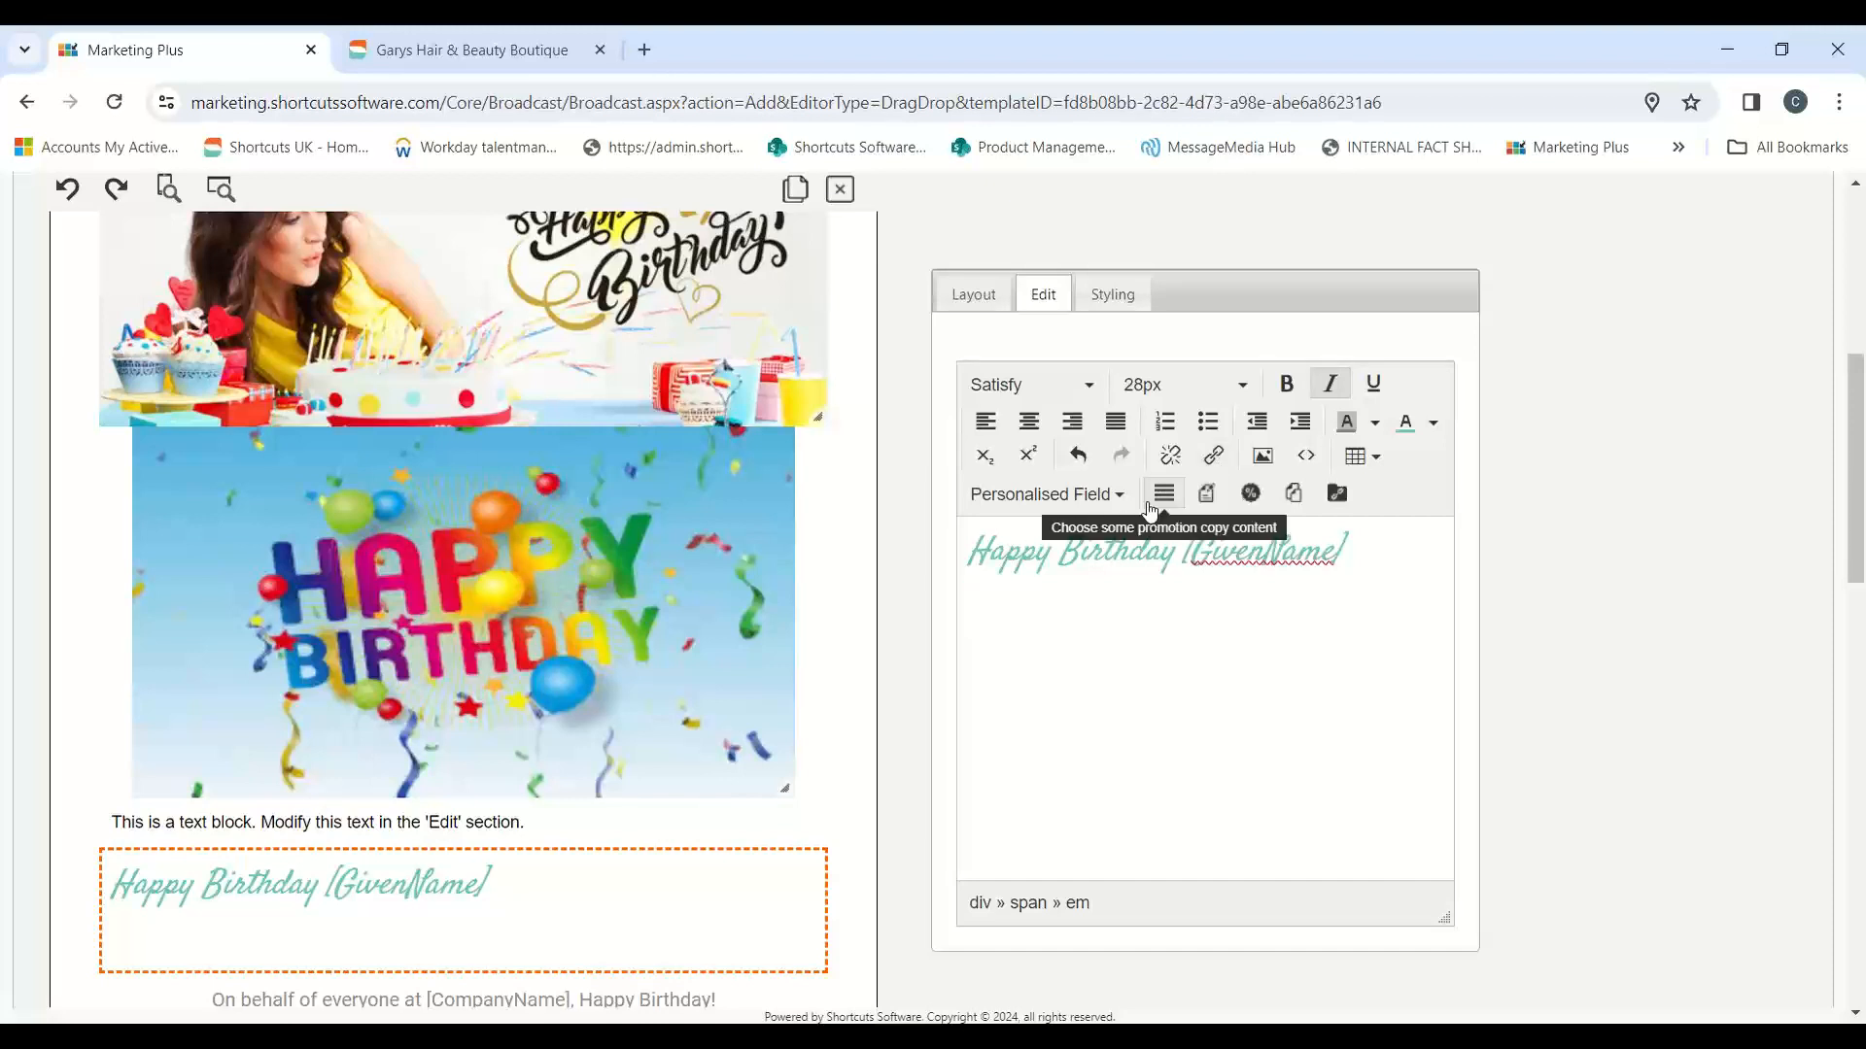
# Step: Examine the Book Online image's settings and compare them with the offer and book button of the Happy birthday message in the Garys Hair & Beauty Boutique tab
pyautogui.scroll(-5, 901, 517)
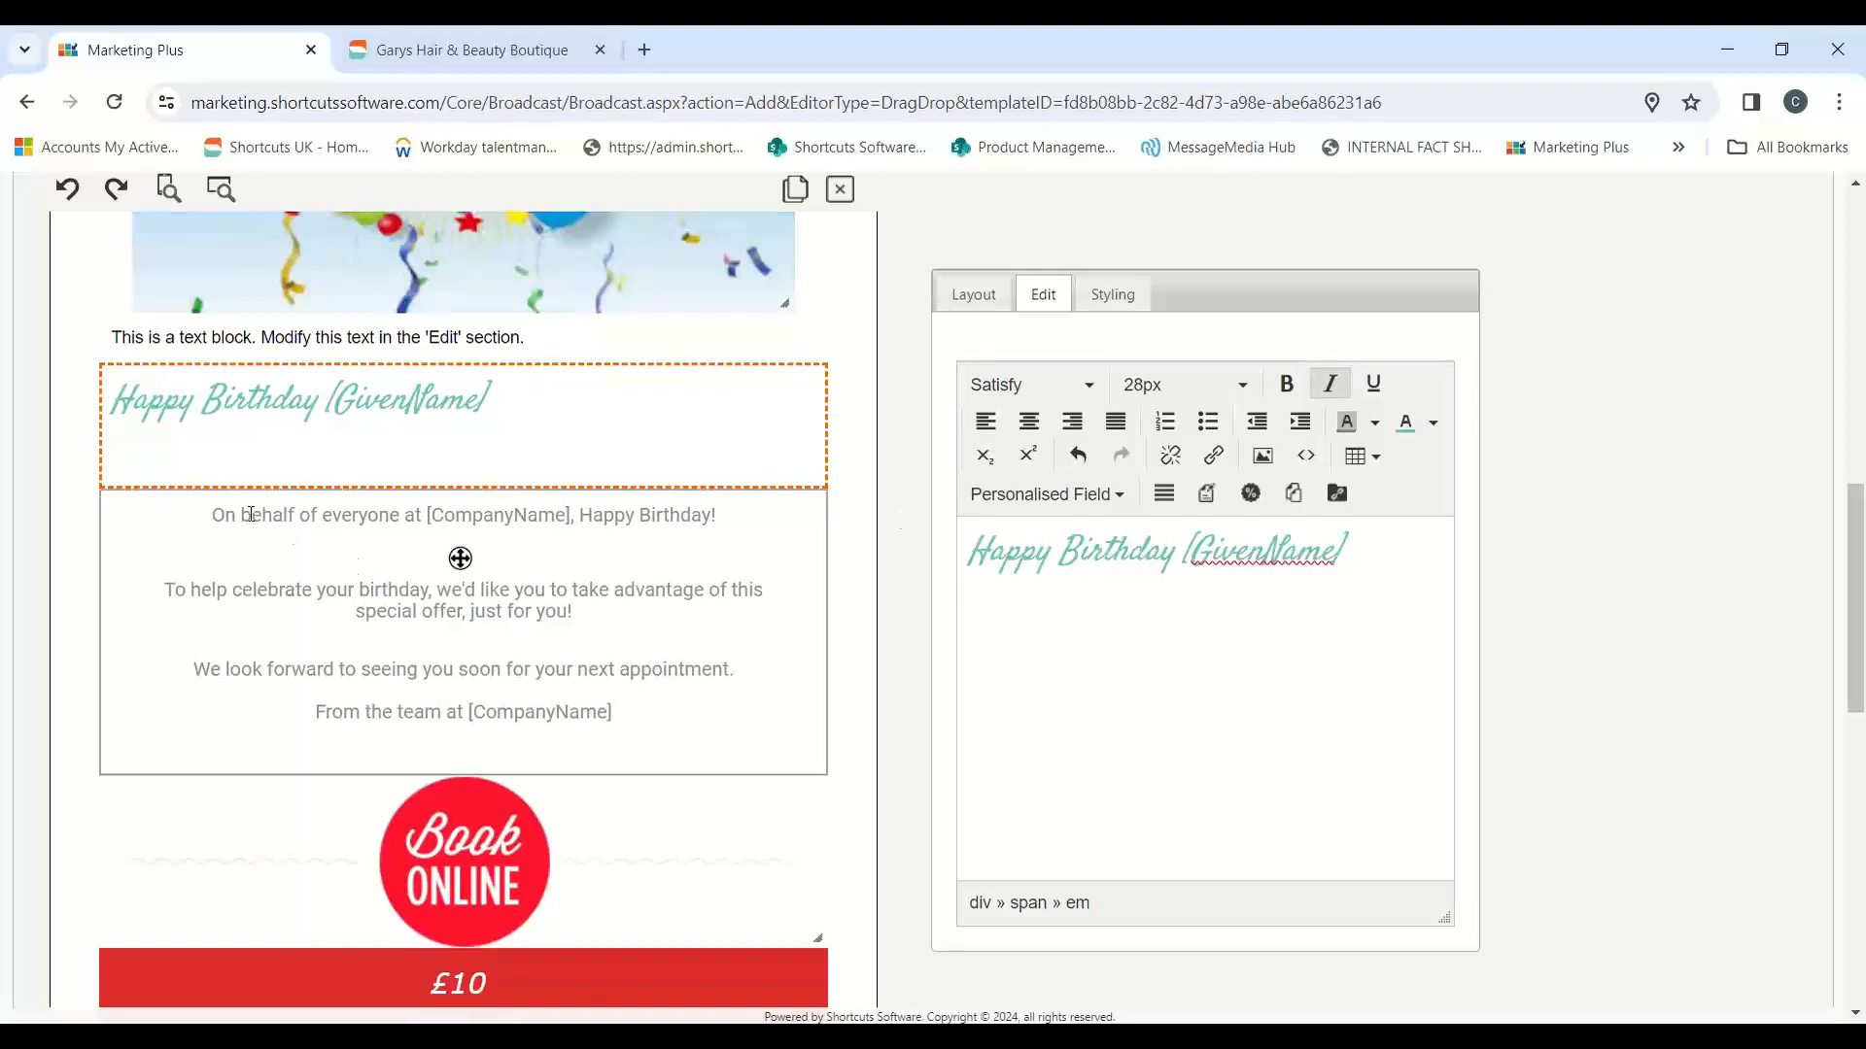
pyautogui.scroll(-1, 353, 770)
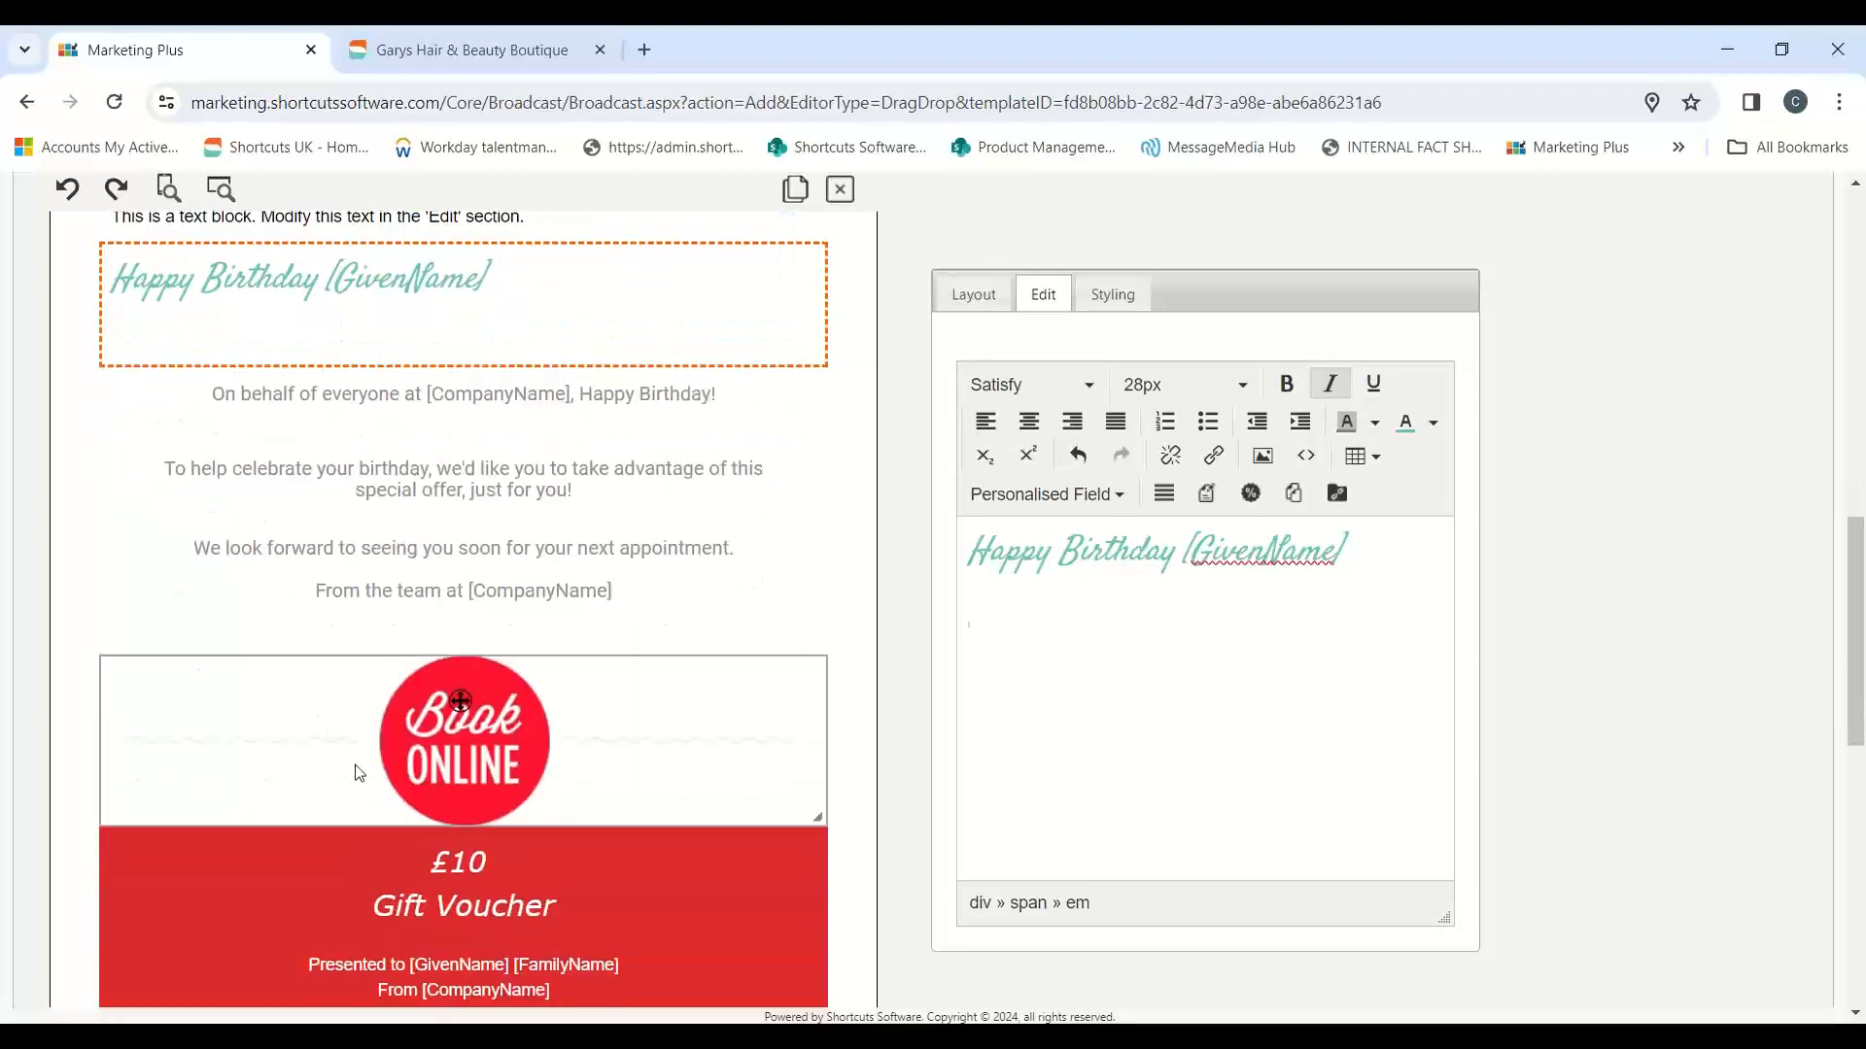
pyautogui.click(443, 755)
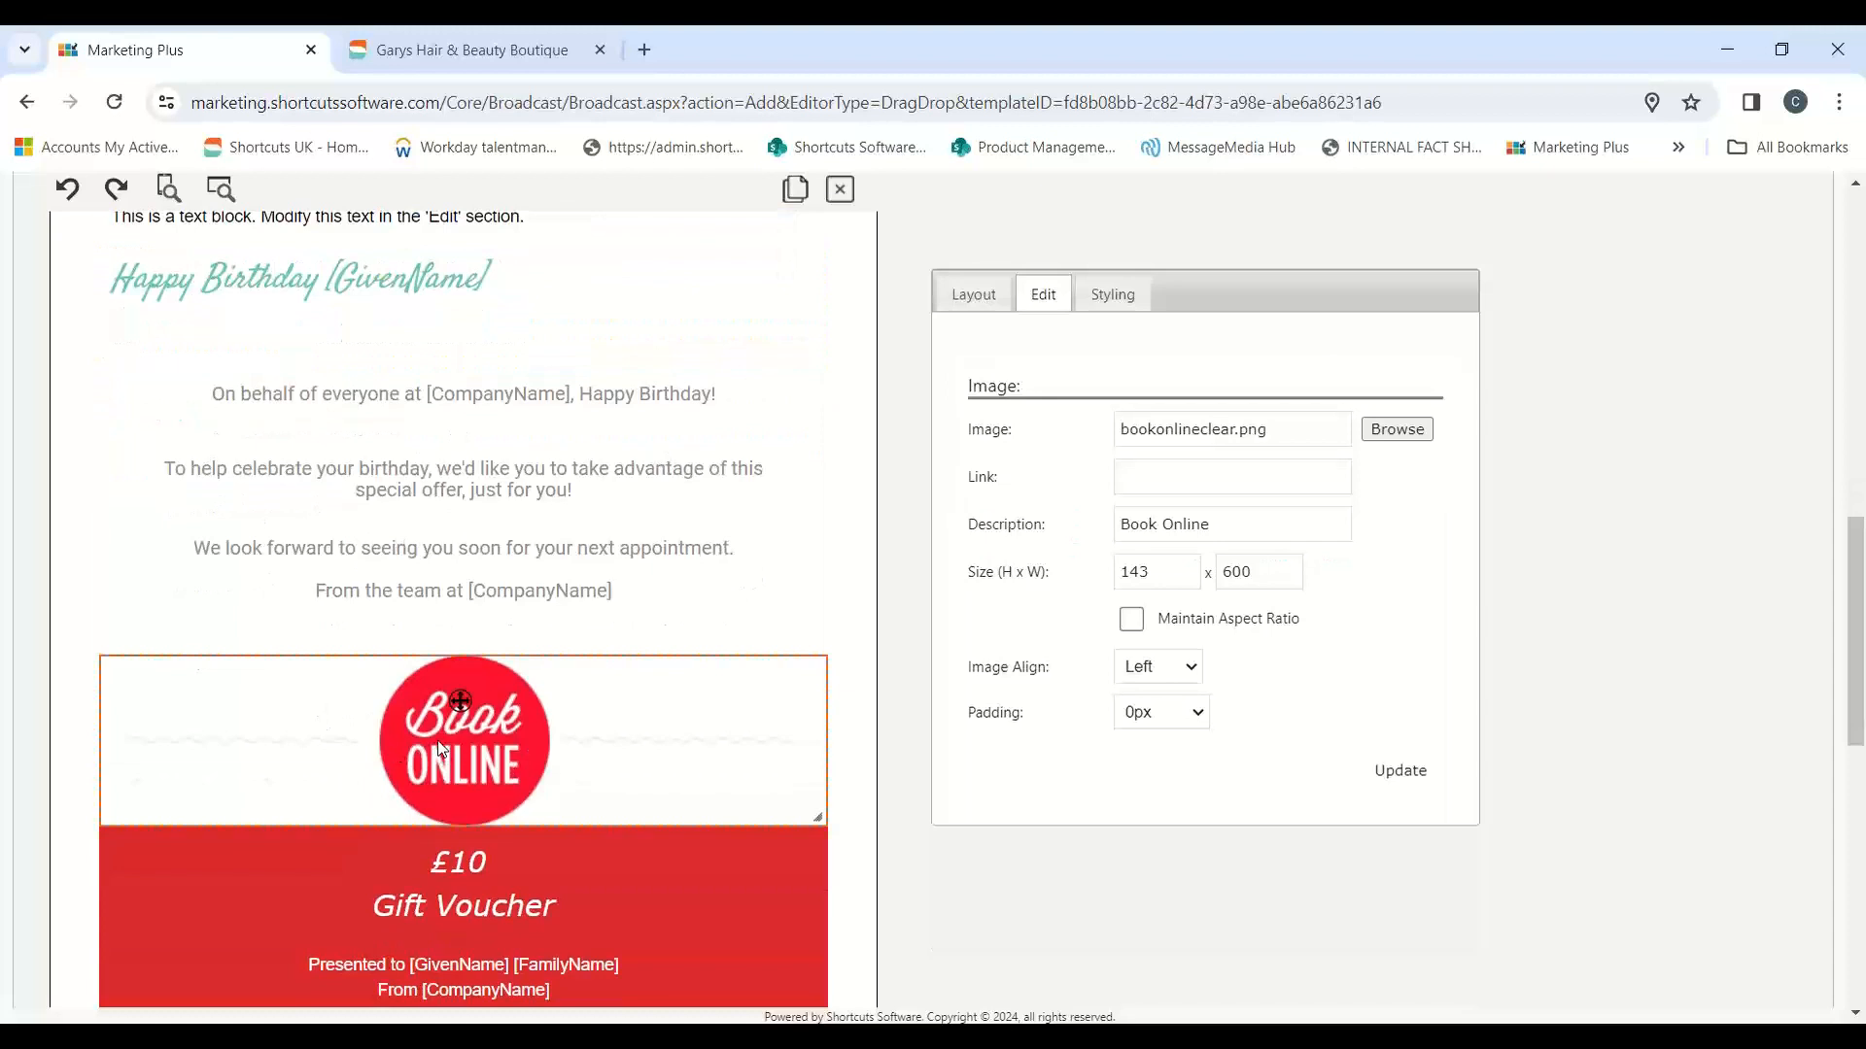
pyautogui.click(487, 48)
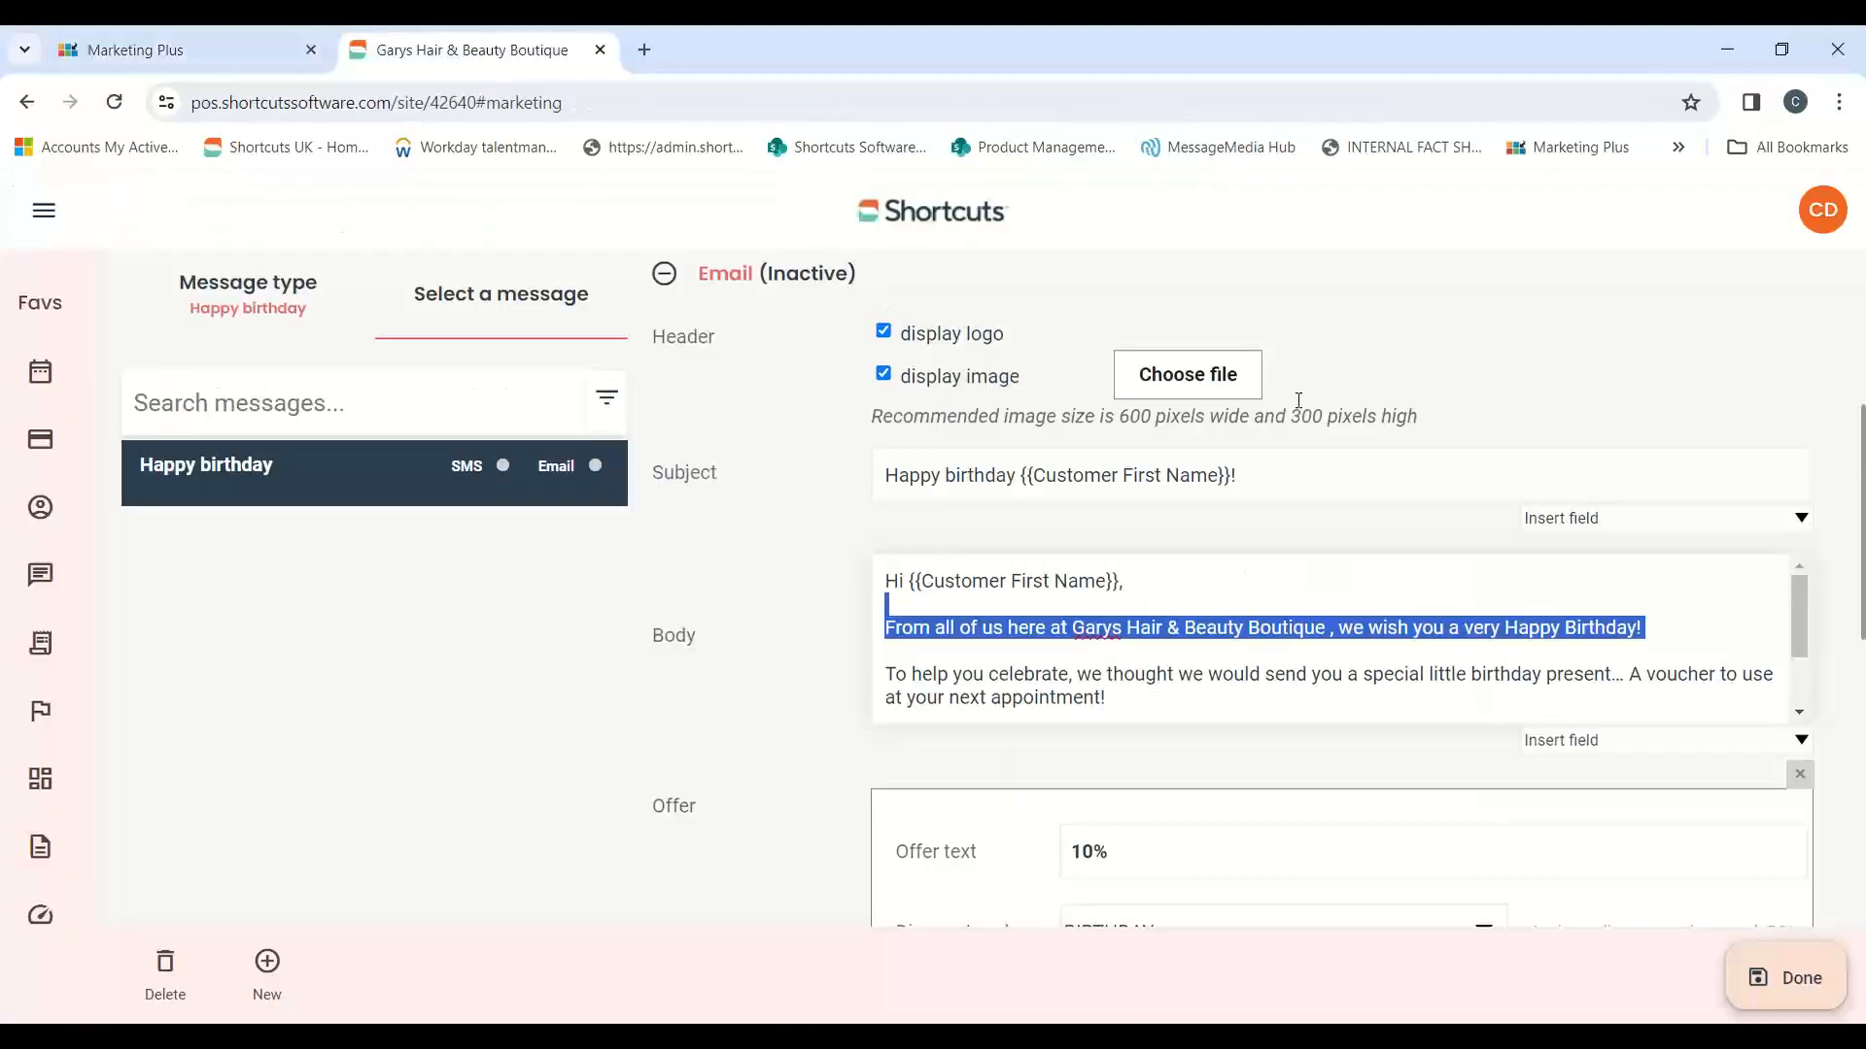
pyautogui.scroll(-3, 1341, 524)
pyautogui.scroll(-1, 1341, 719)
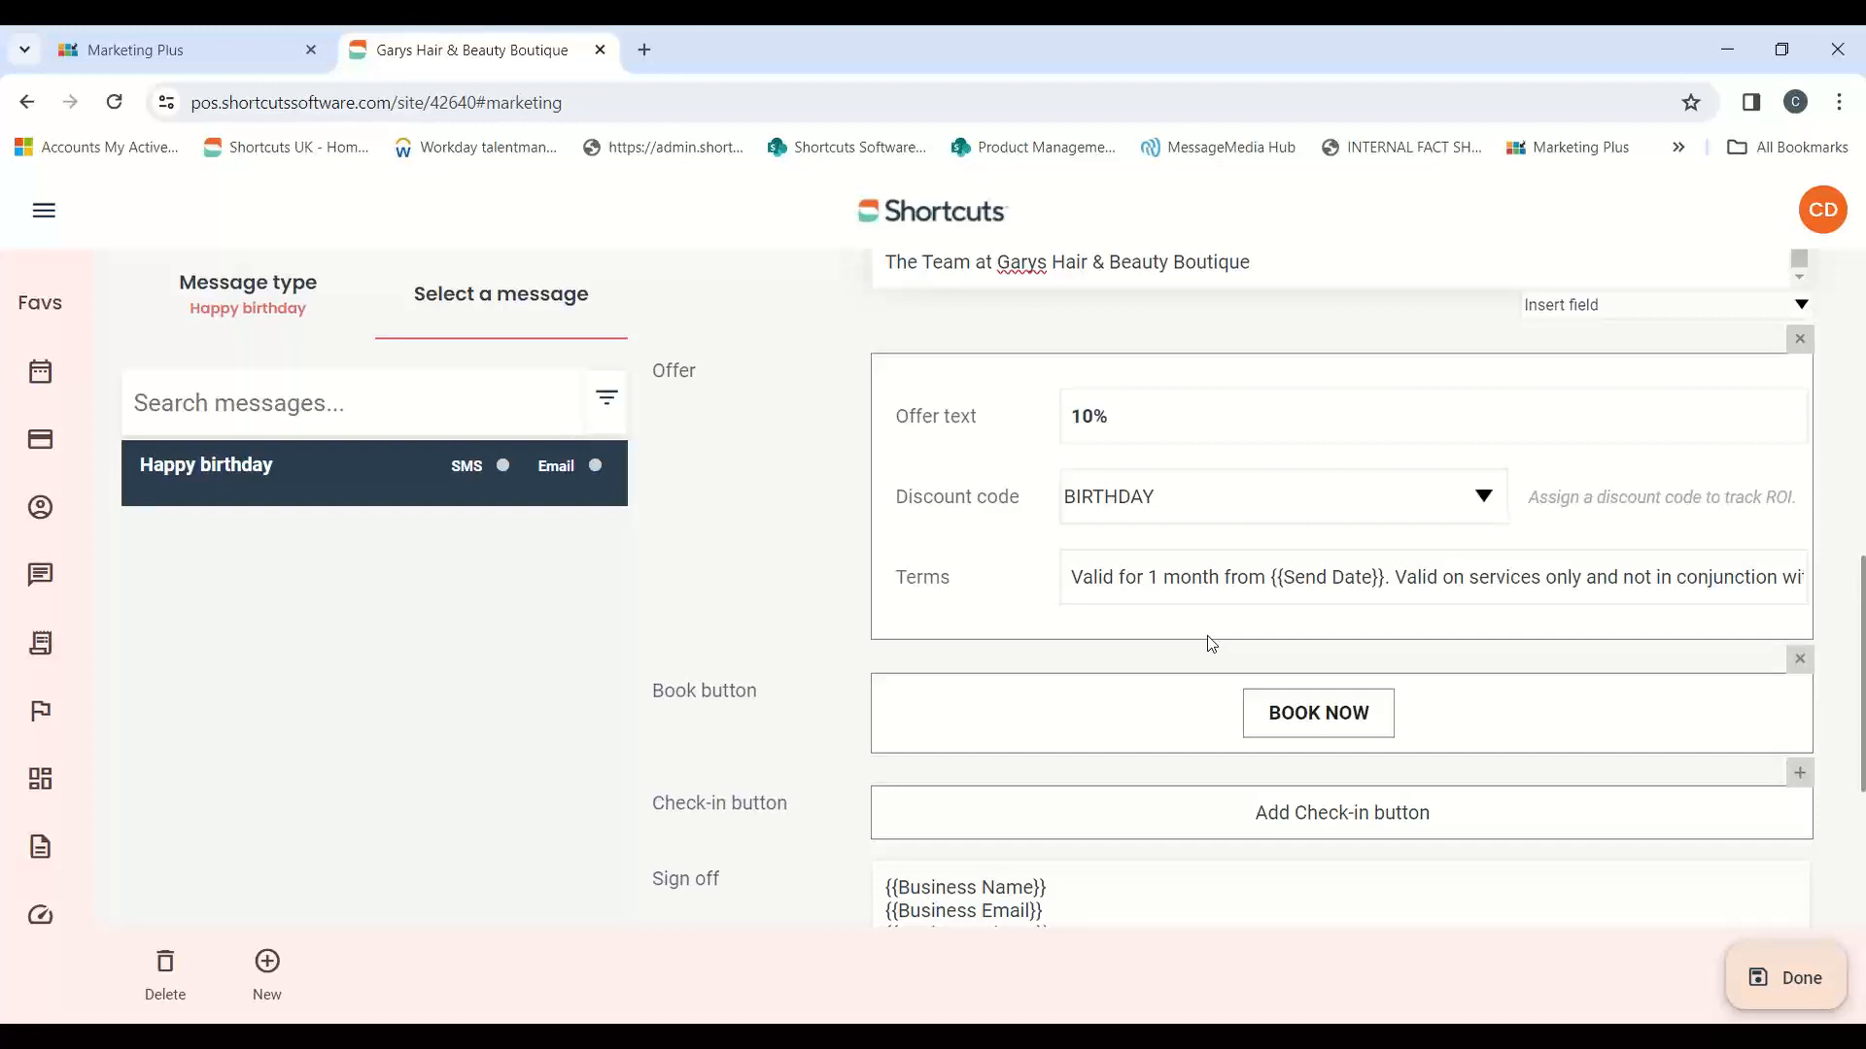
pyautogui.click(291, 40)
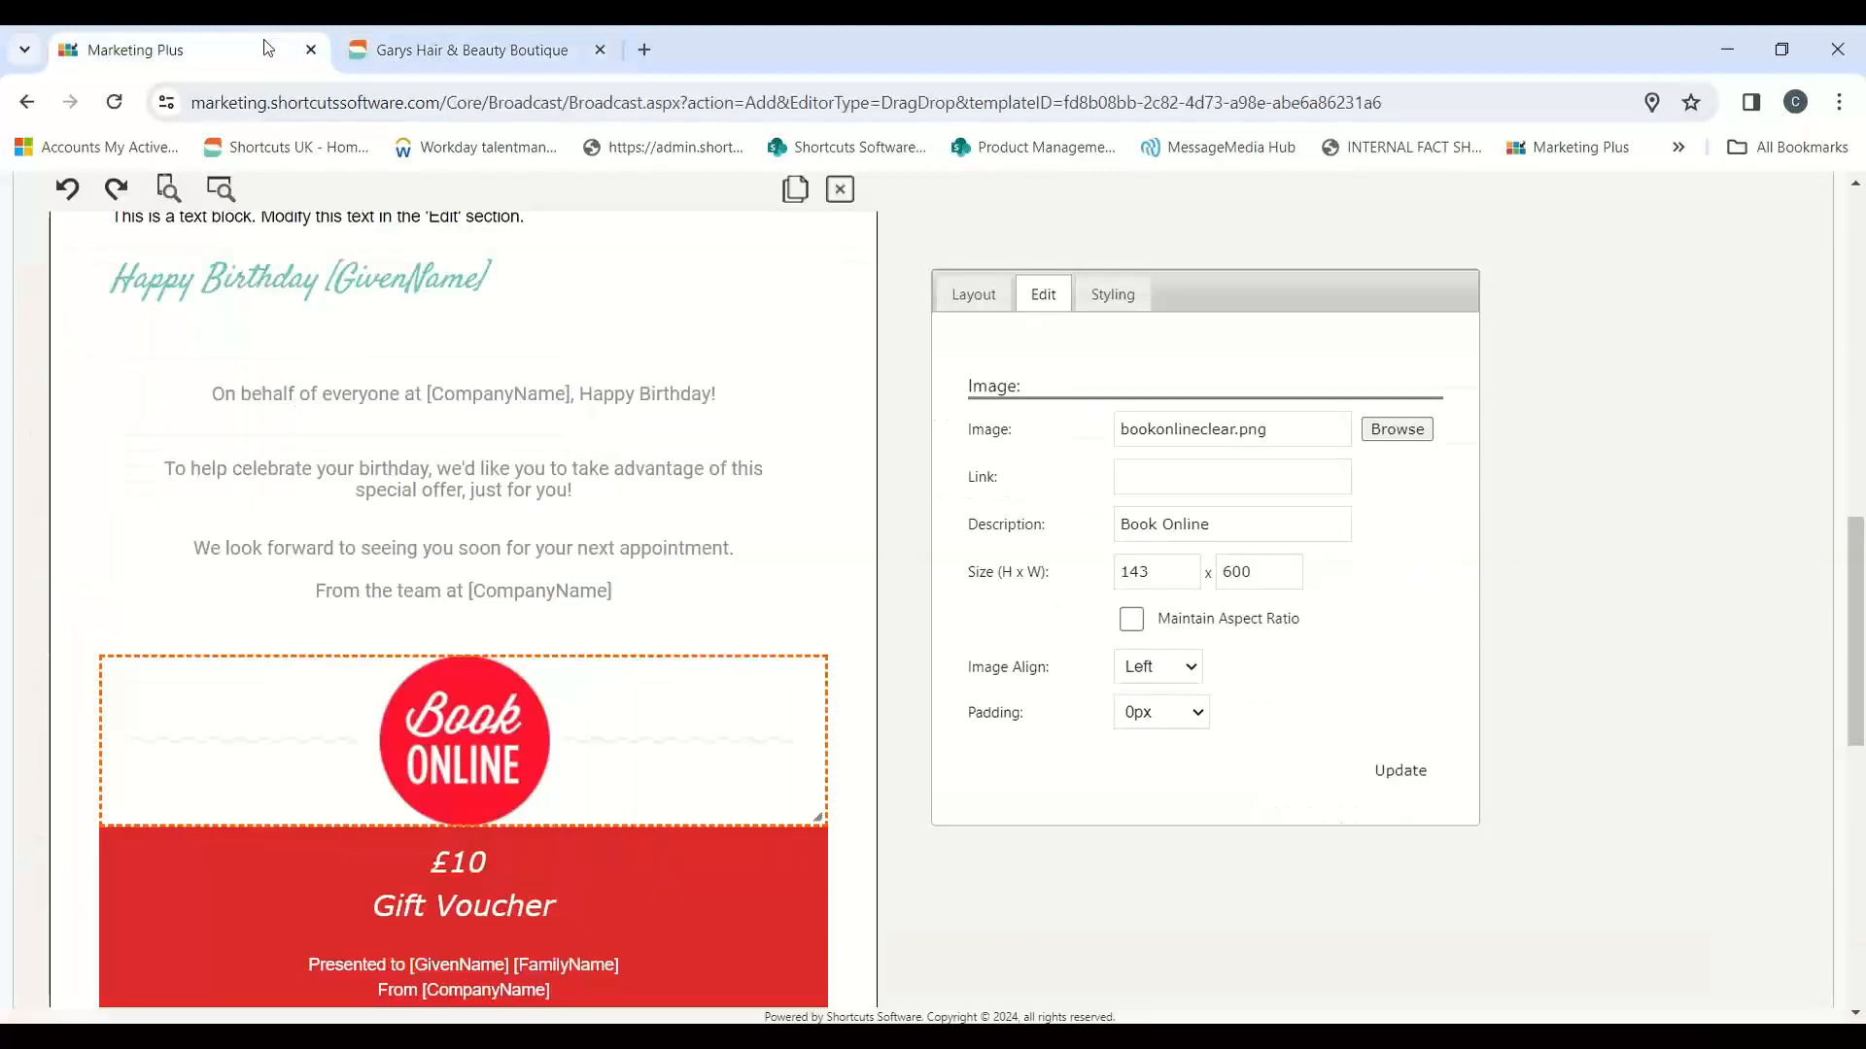
# Step: Set the content background colour of the Book Online image to #63c5b4 and reopen the image's edit settings
pyautogui.click(471, 790)
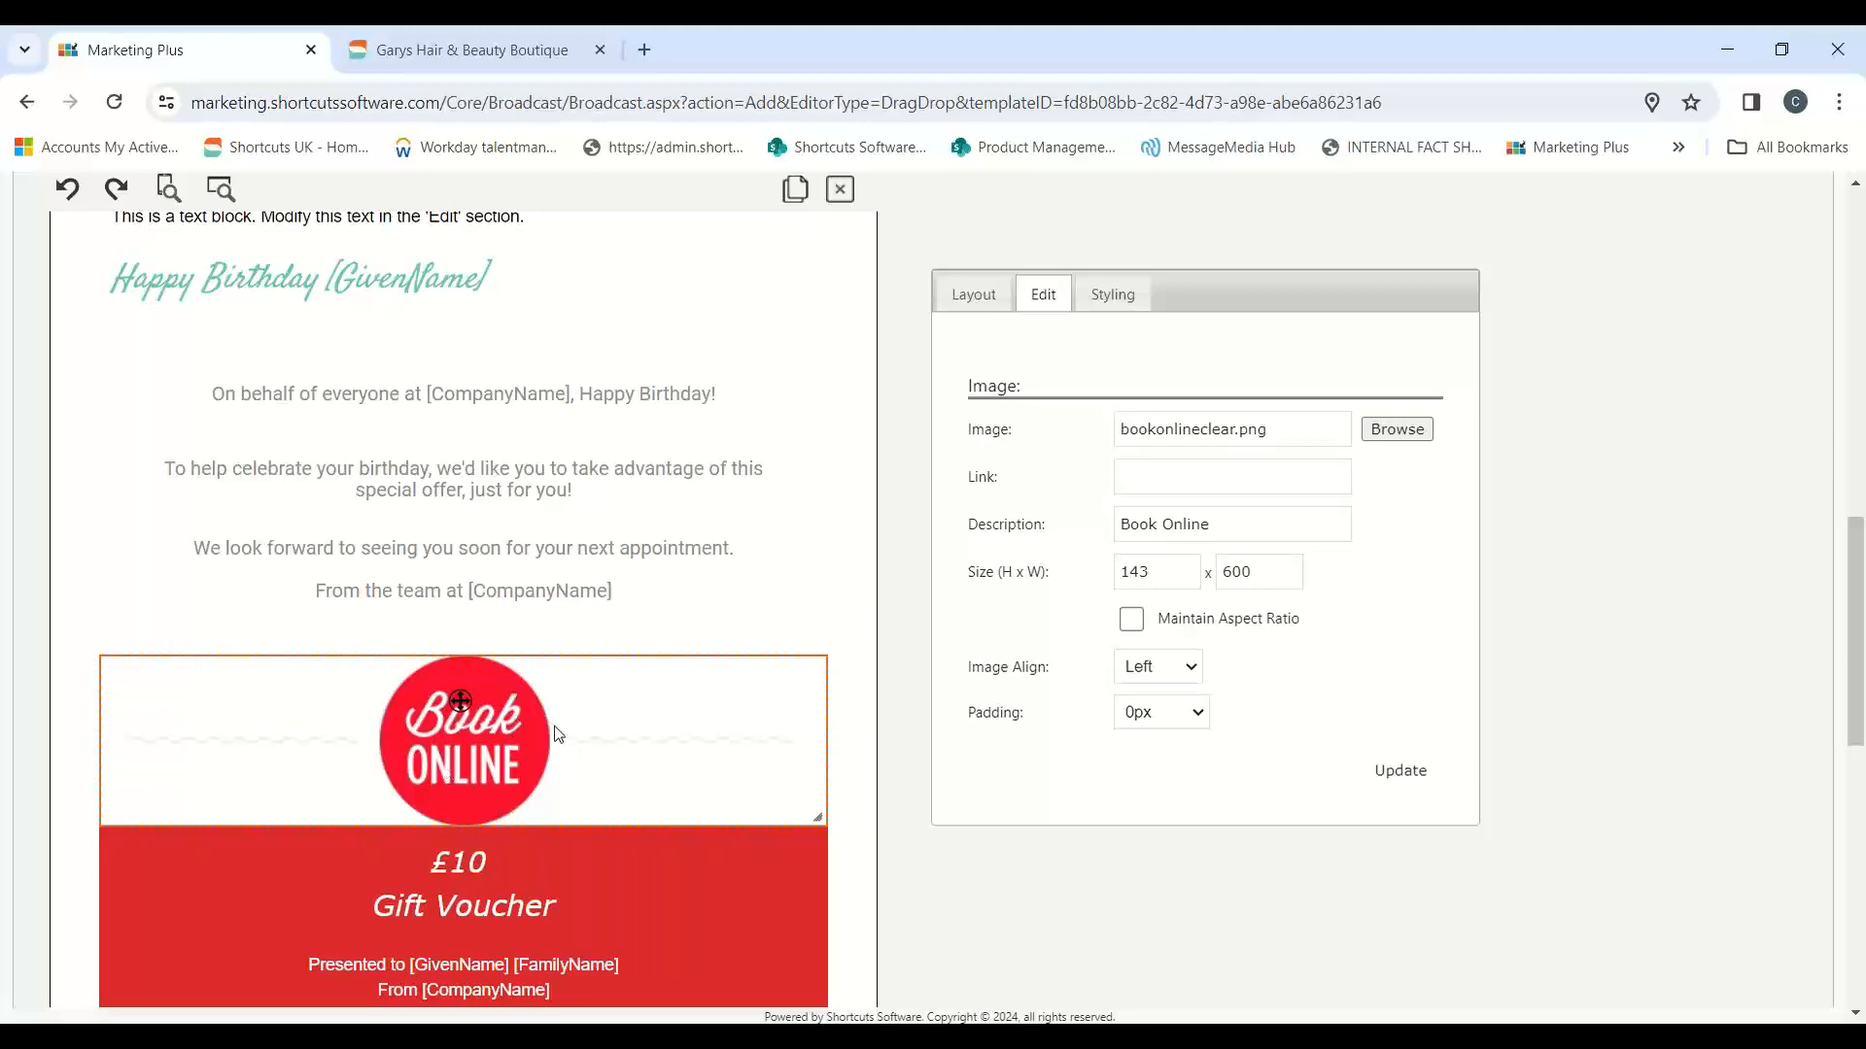
pyautogui.click(1110, 297)
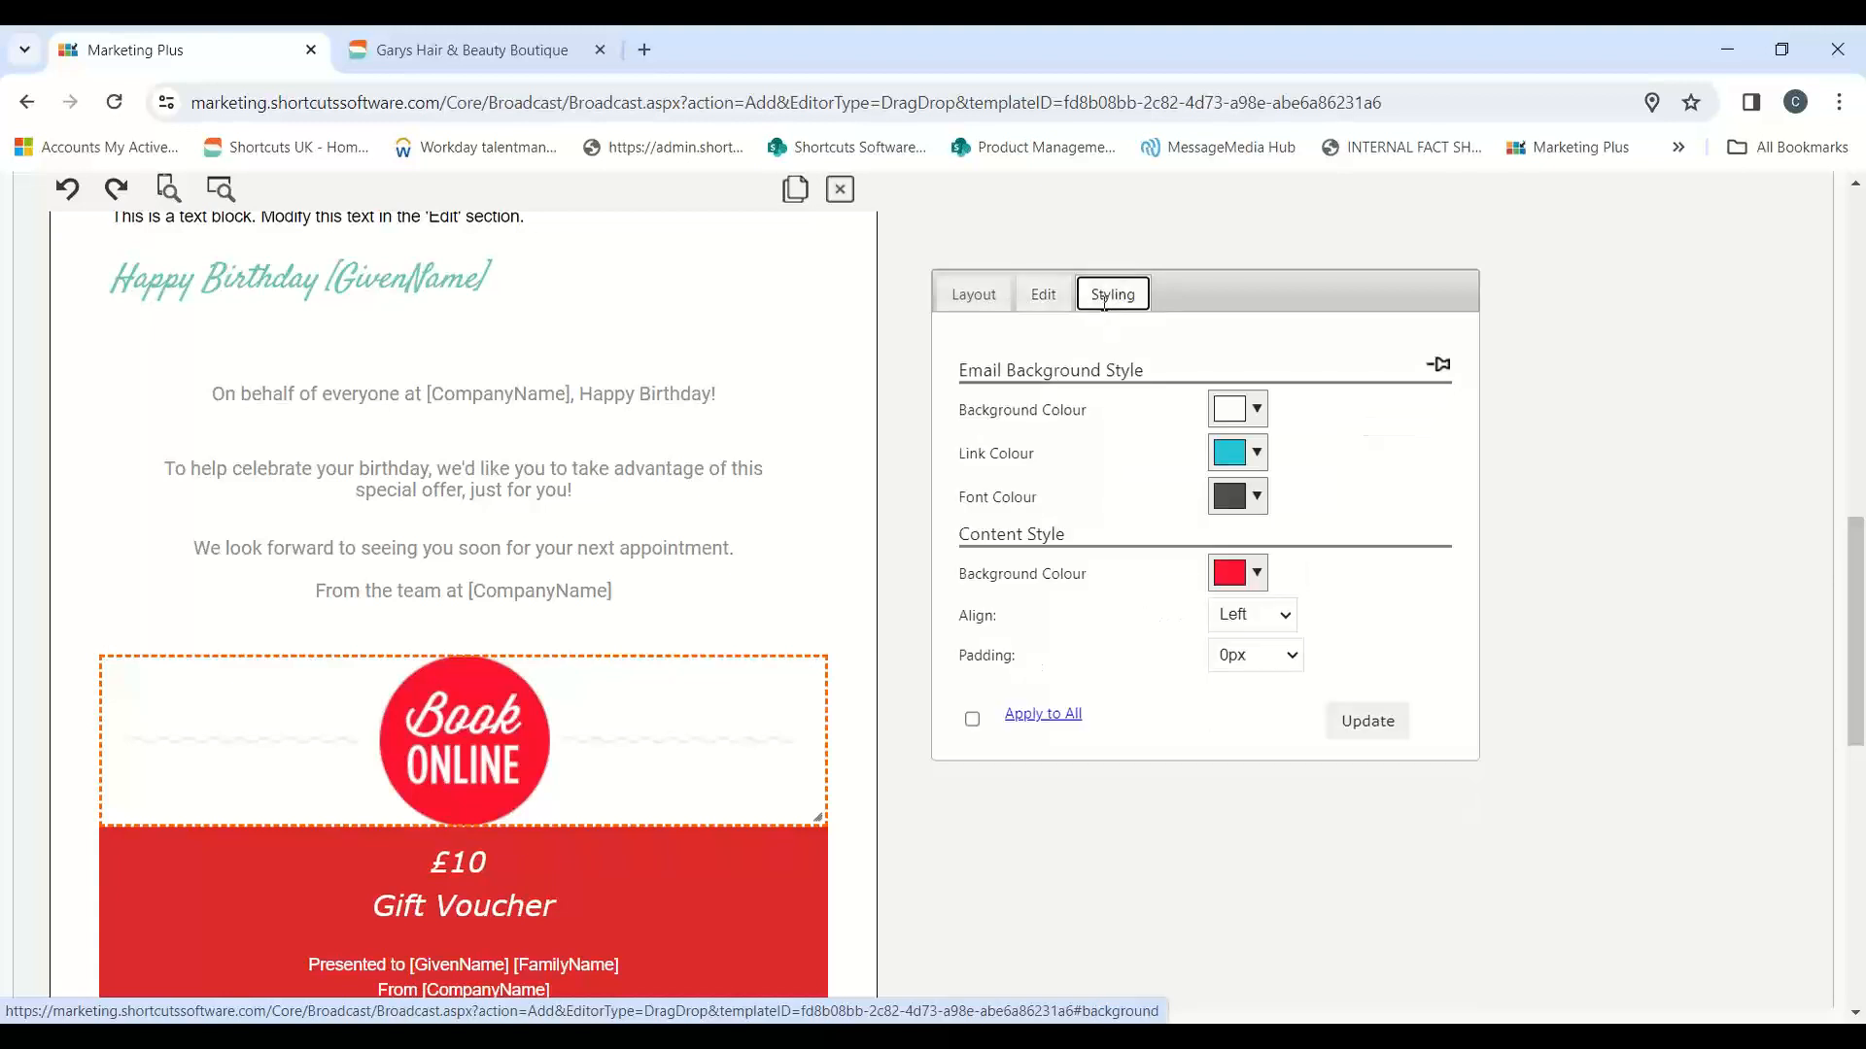
pyautogui.click(1255, 573)
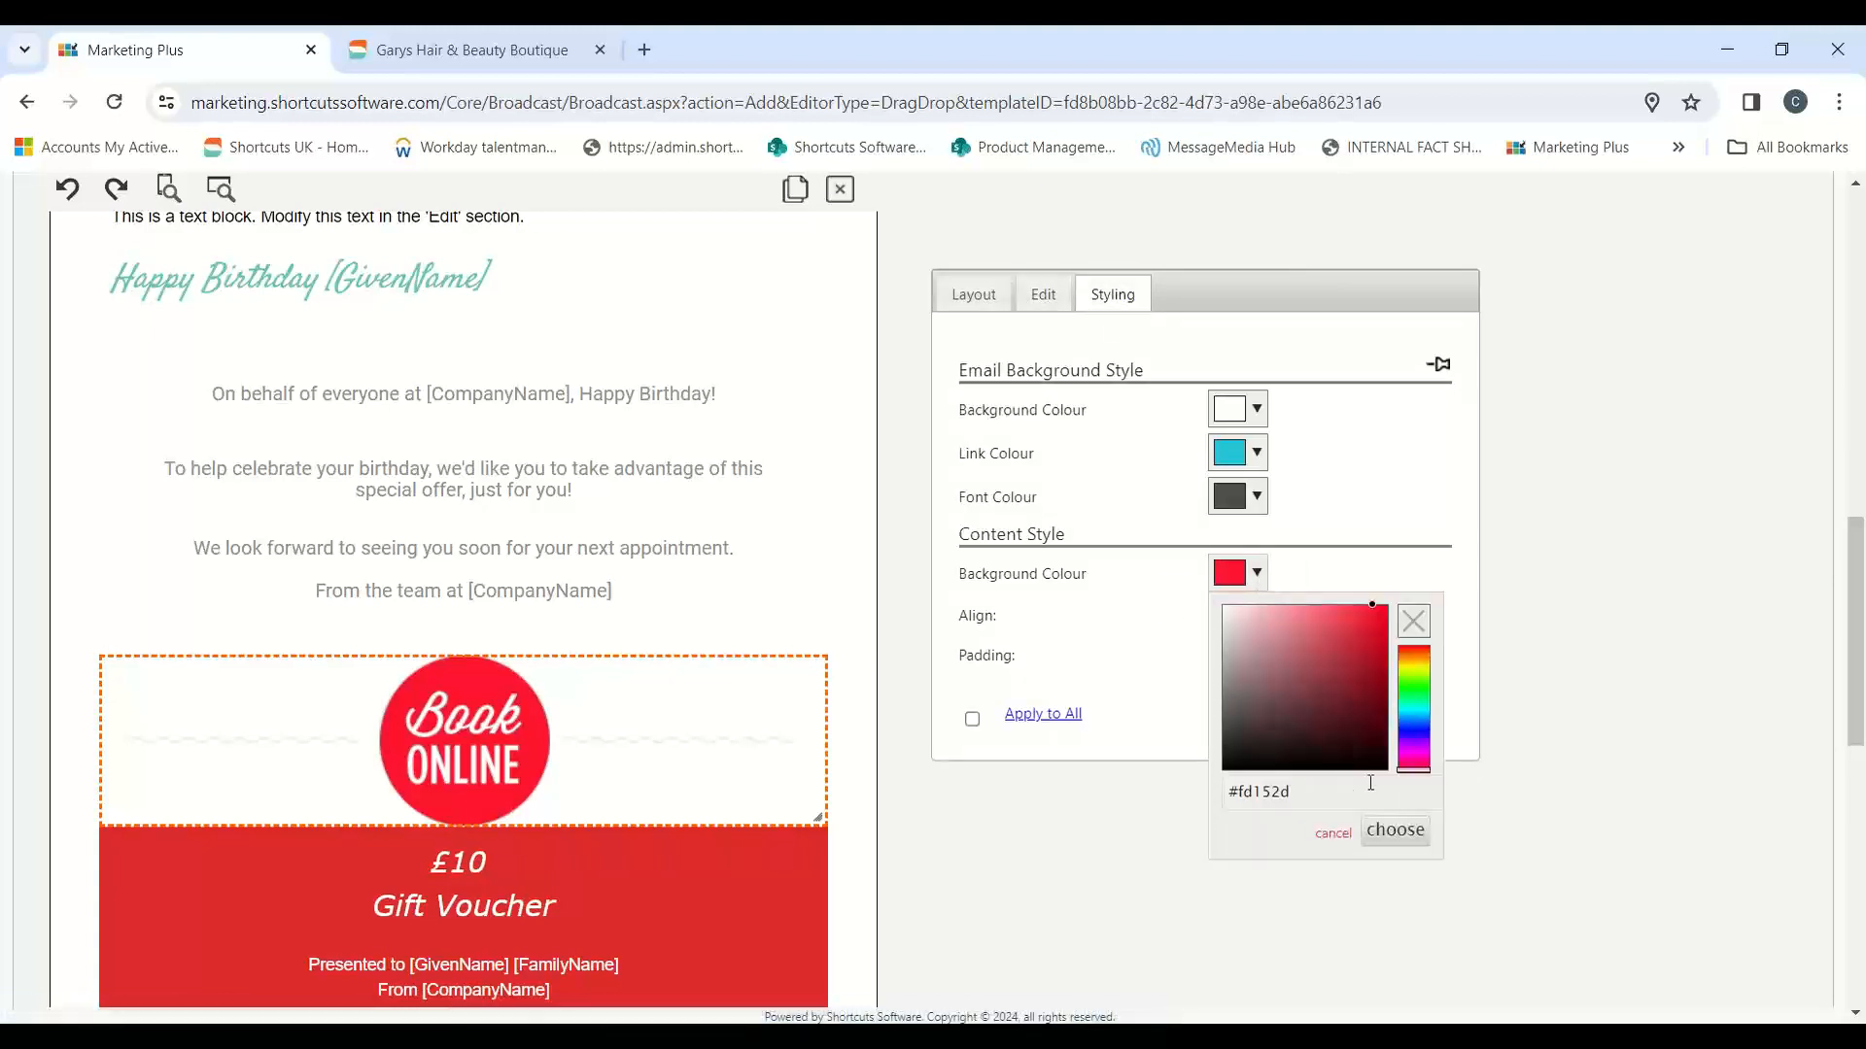
pyautogui.moveTo(1292, 793); pyautogui.dragTo(1241, 803)
pyautogui.write('63c5b4')
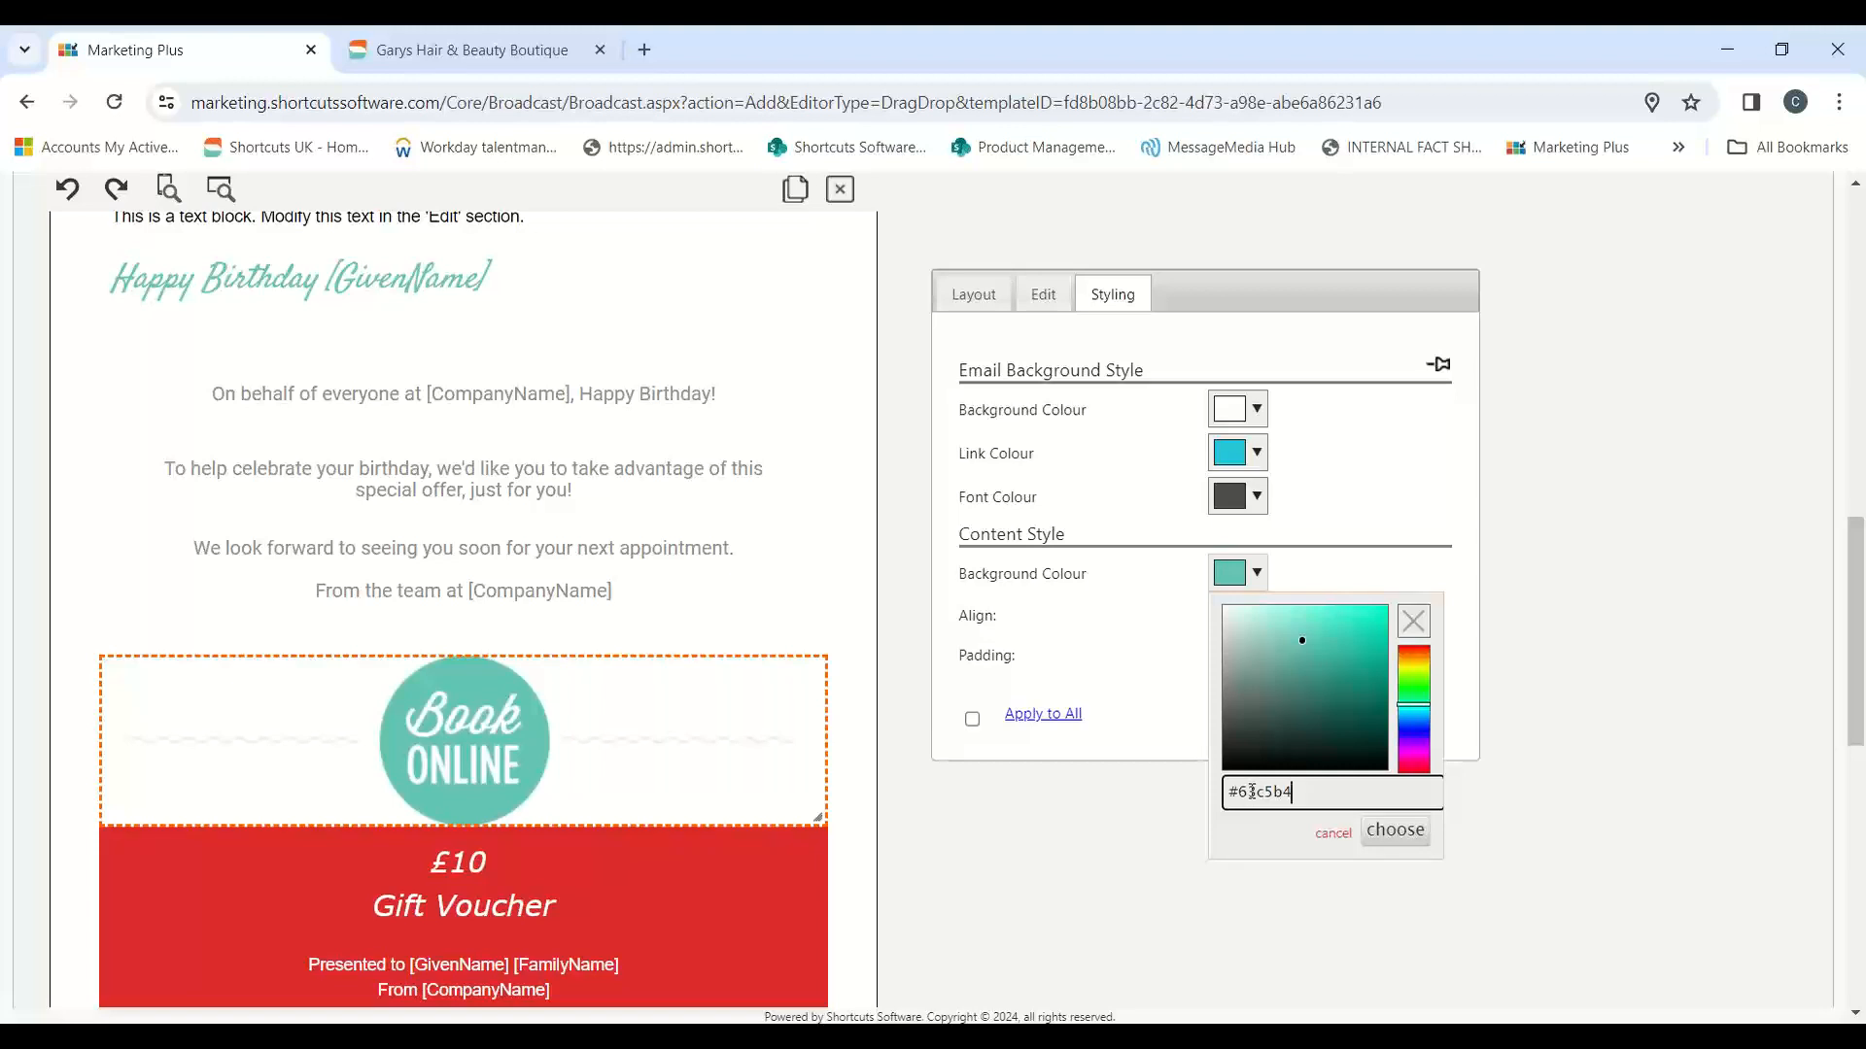
pyautogui.click(1392, 832)
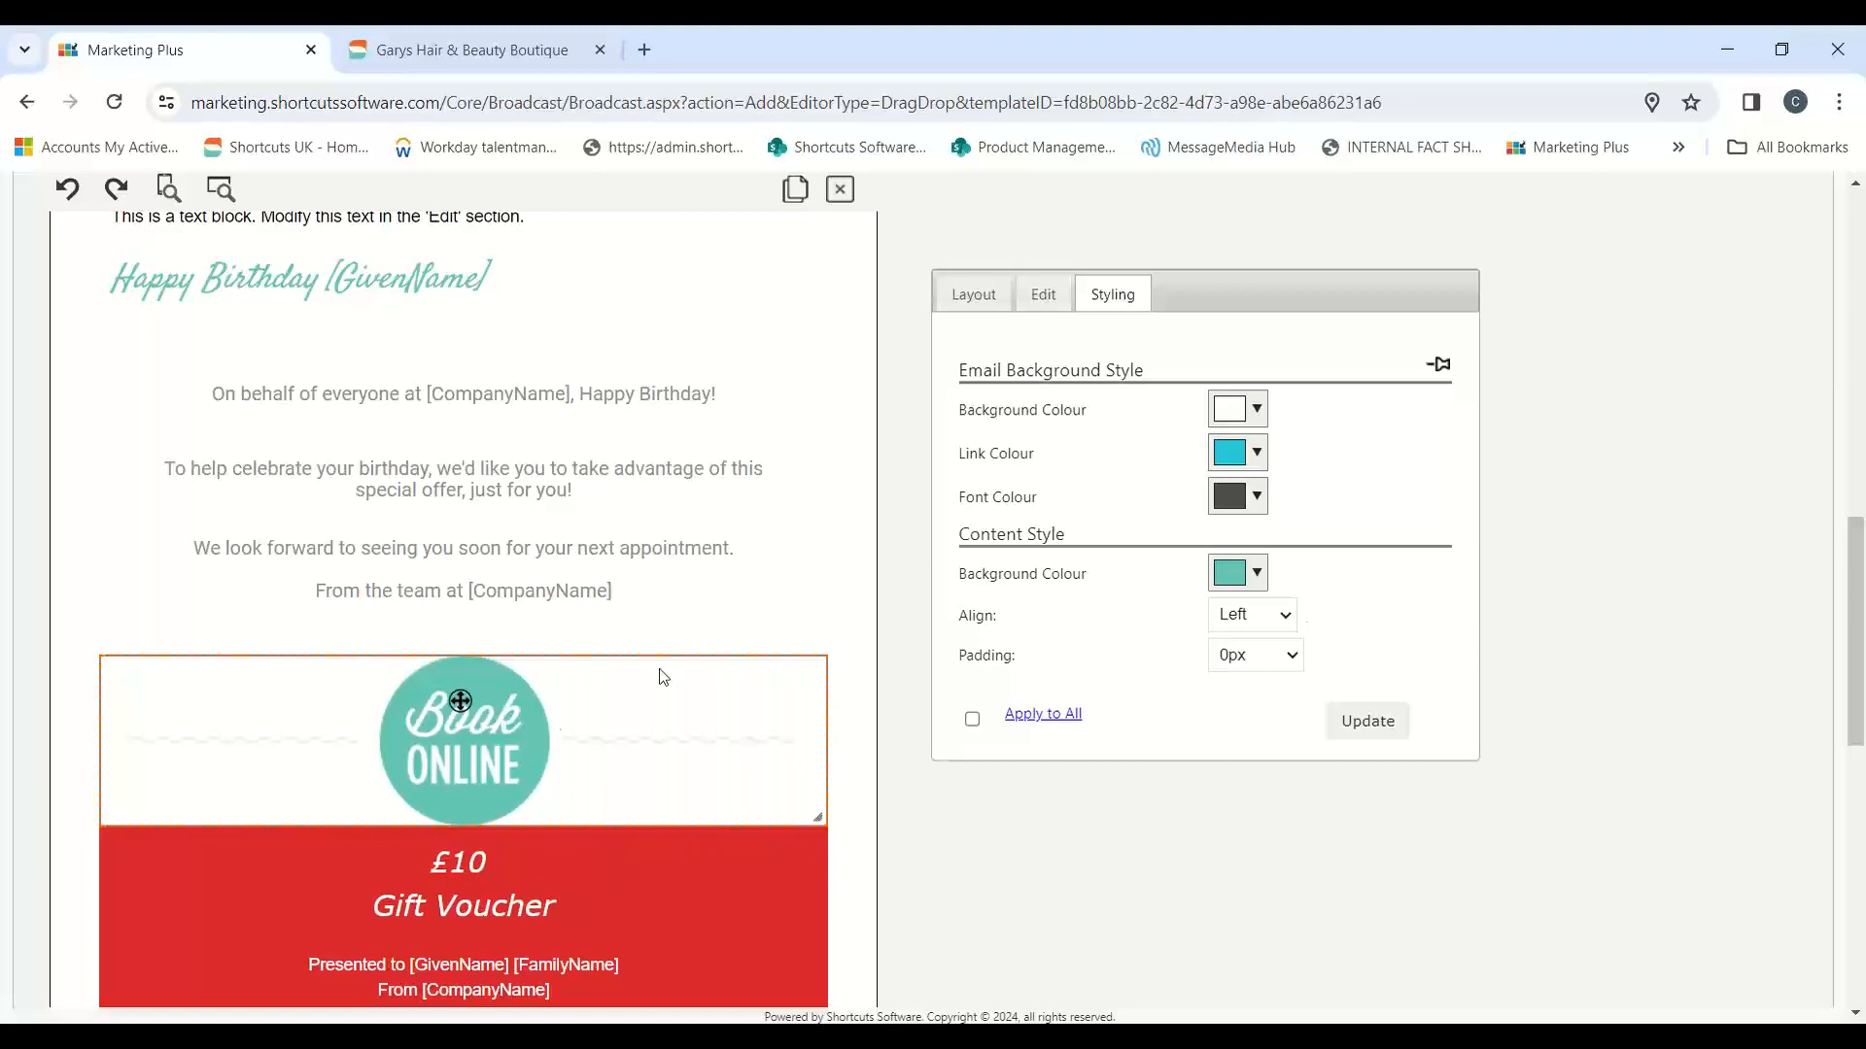
pyautogui.click(550, 748)
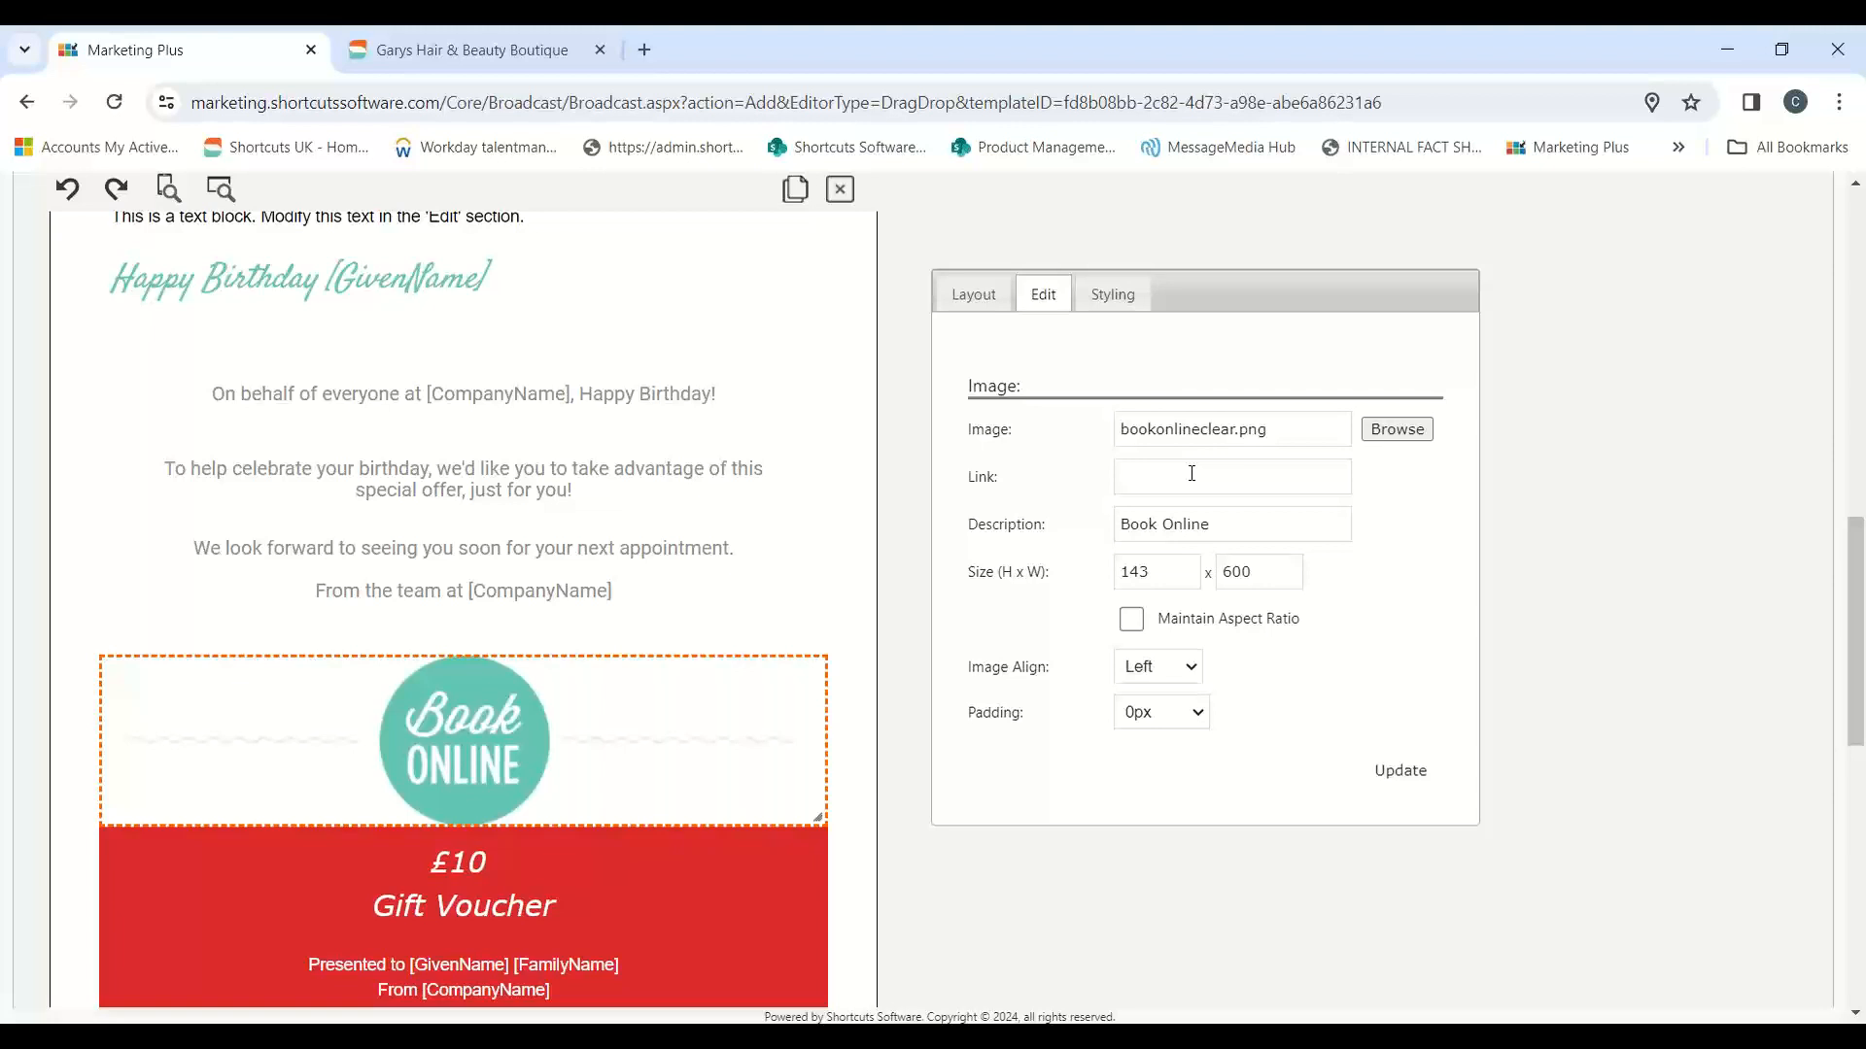
# Step: Set the content background colour of the £10 Gift Voucher block to #63c5b4
pyautogui.scroll(-2, 1696, 530)
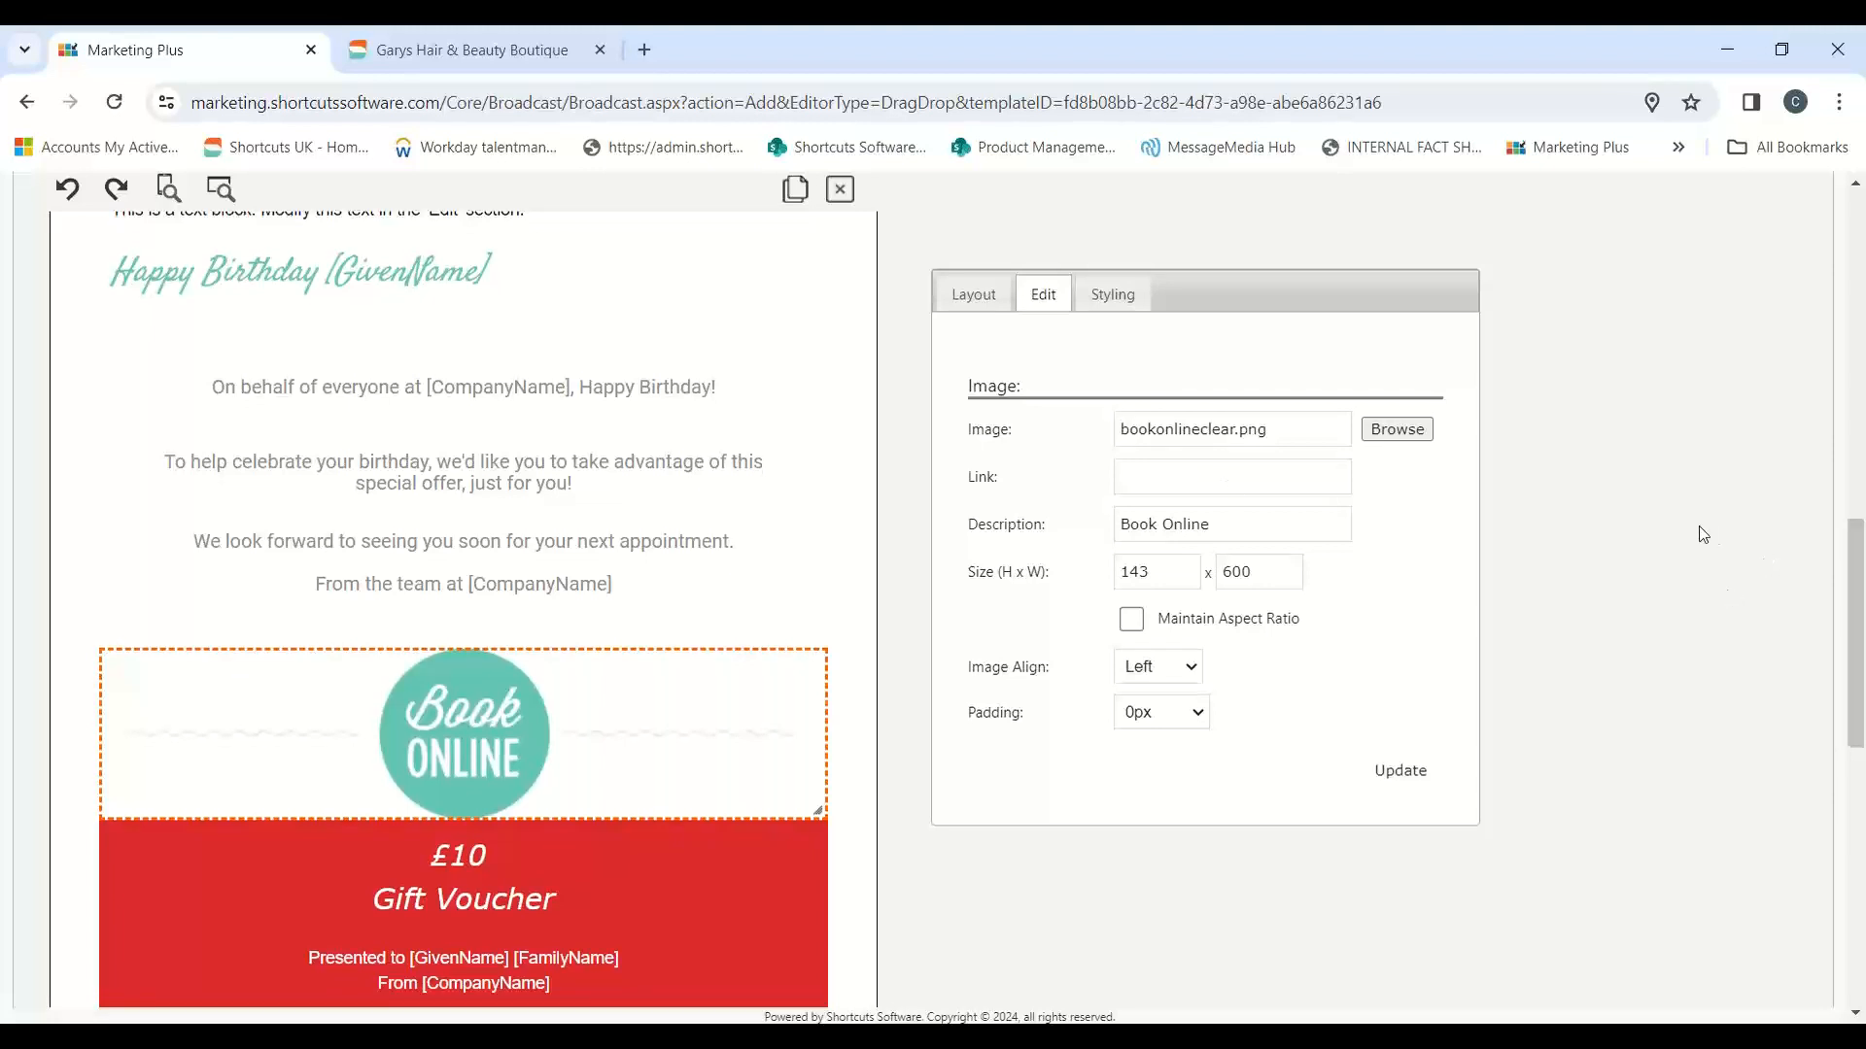
pyautogui.click(679, 646)
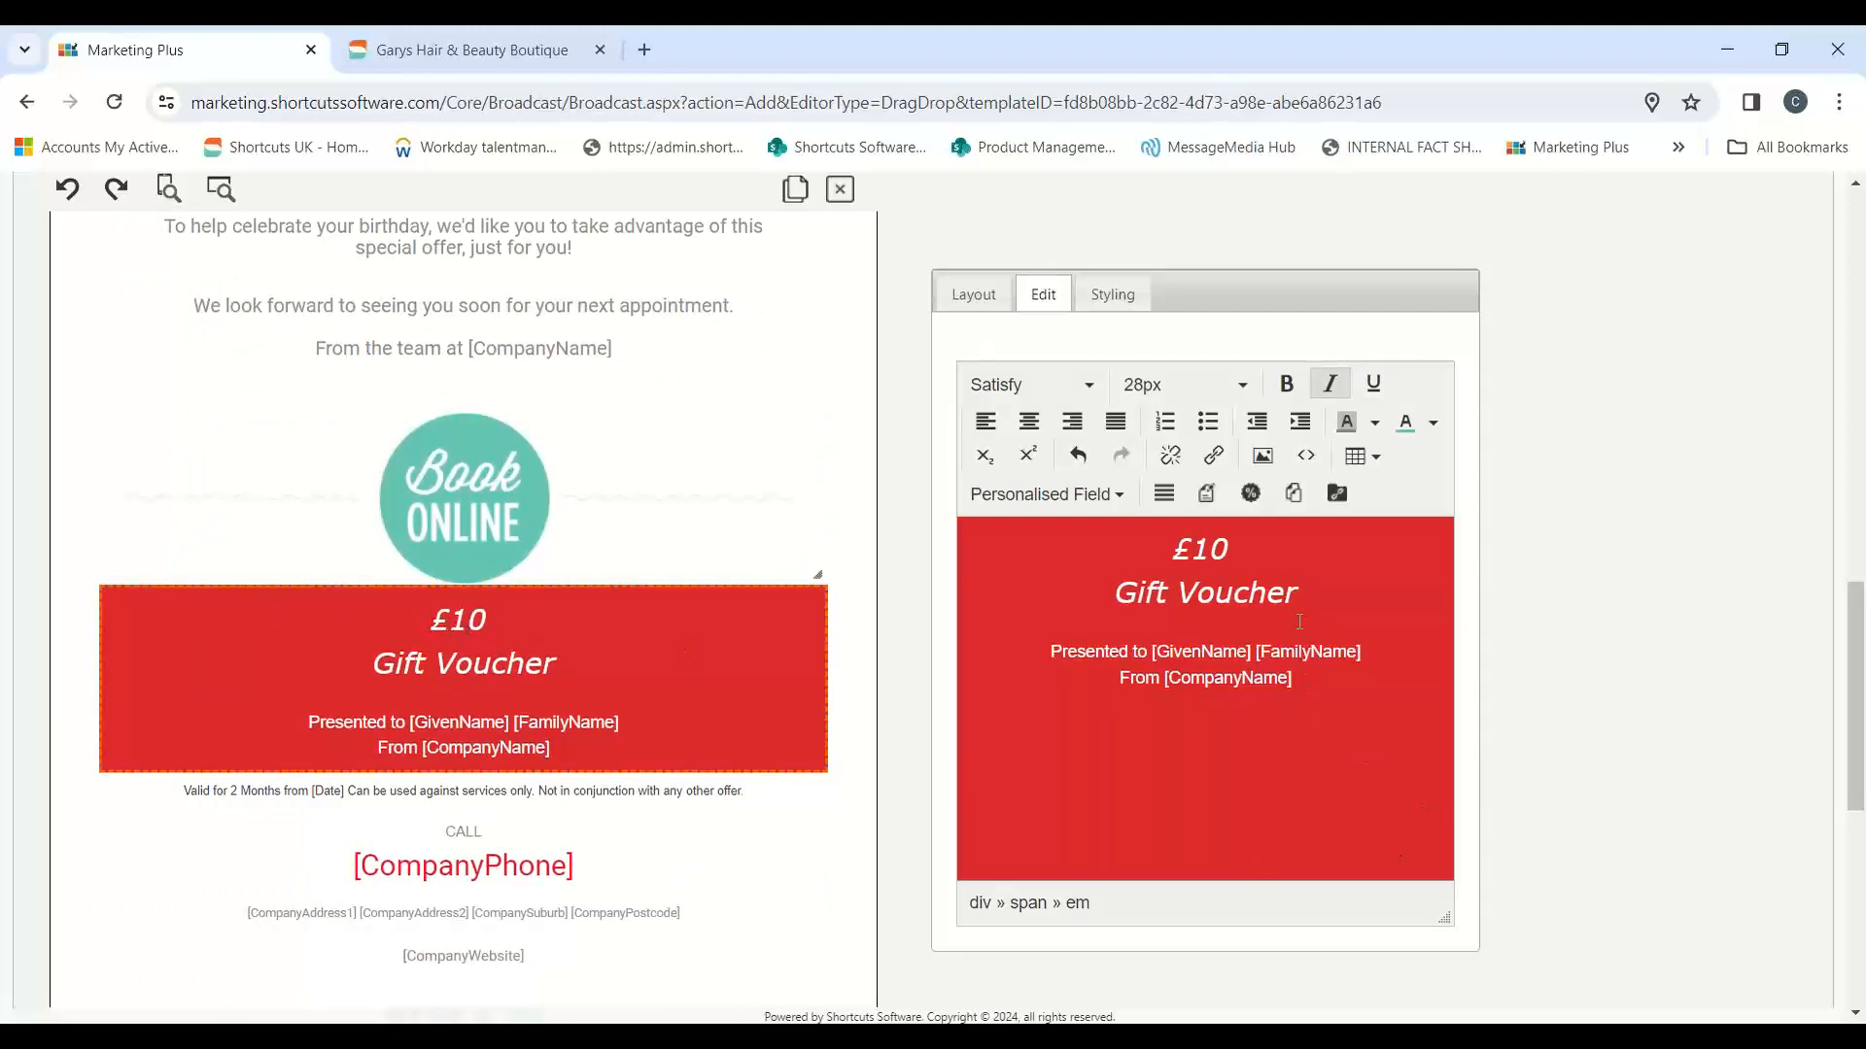
pyautogui.click(1236, 549)
pyautogui.moveTo(1120, 598); pyautogui.dragTo(1275, 612)
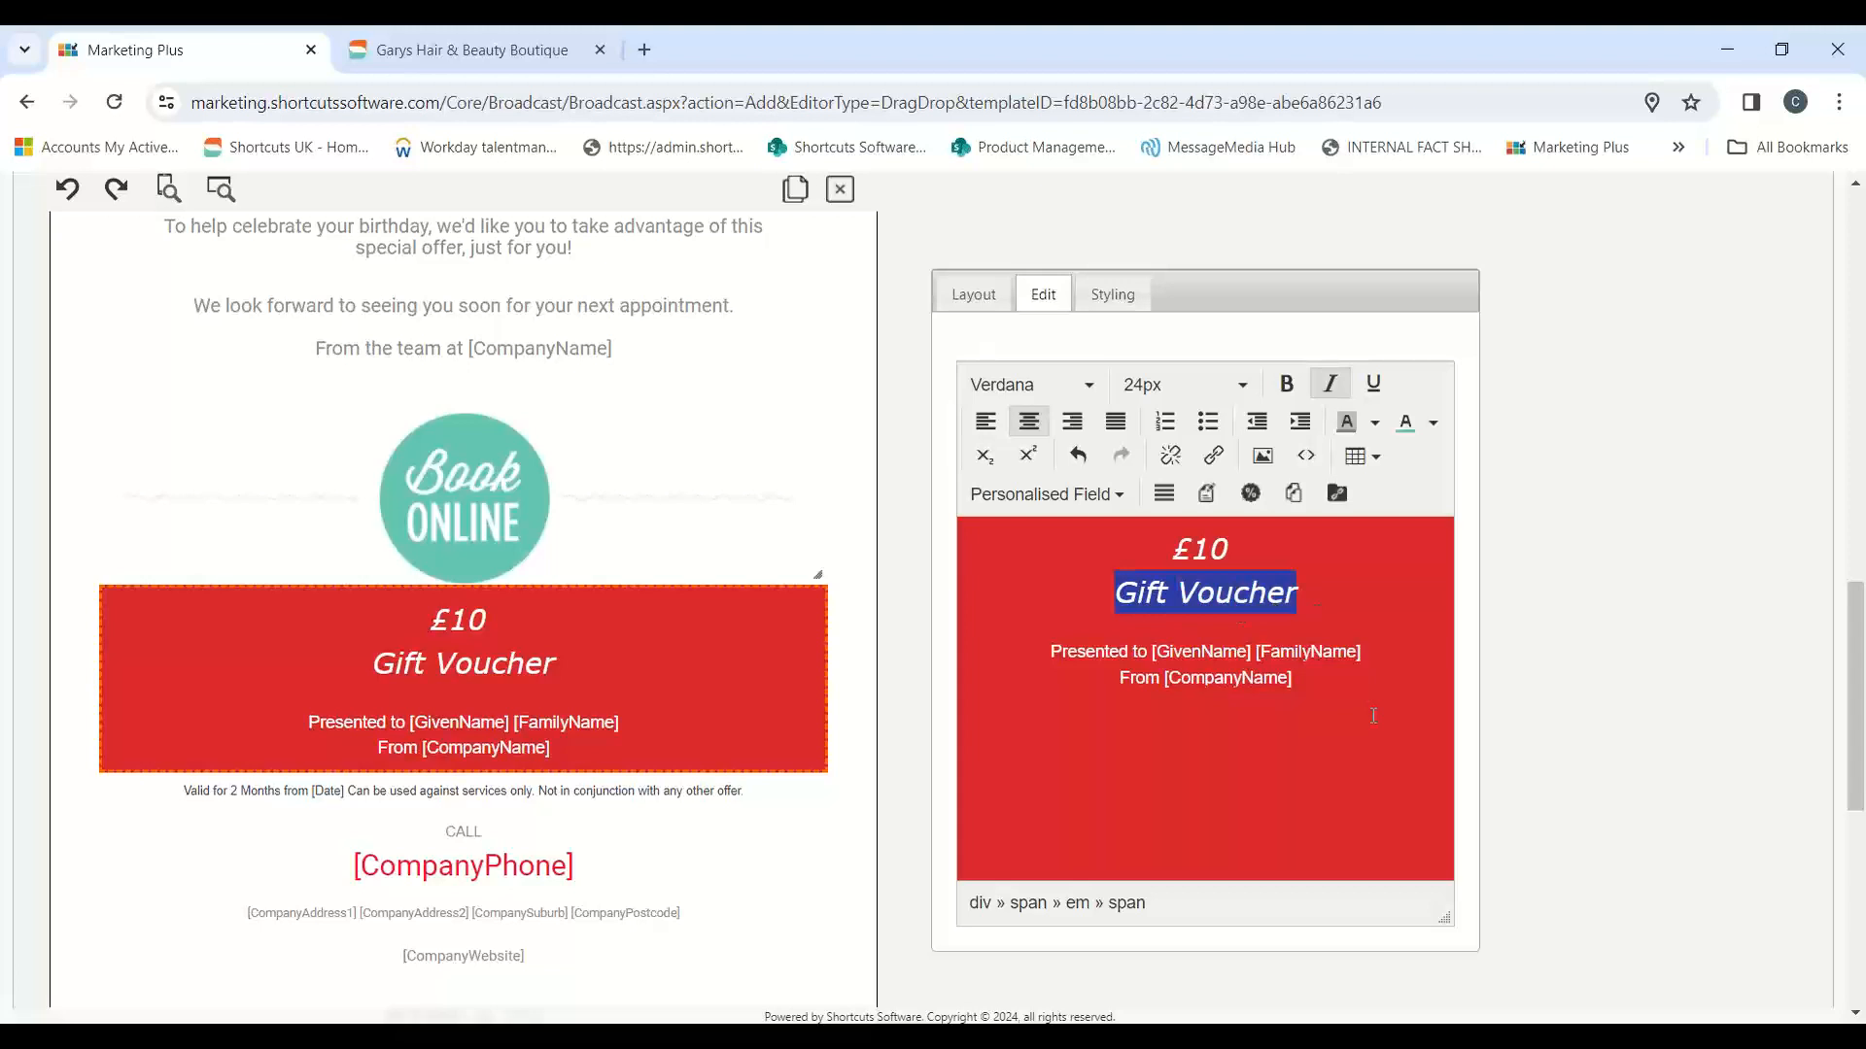
pyautogui.click(1265, 747)
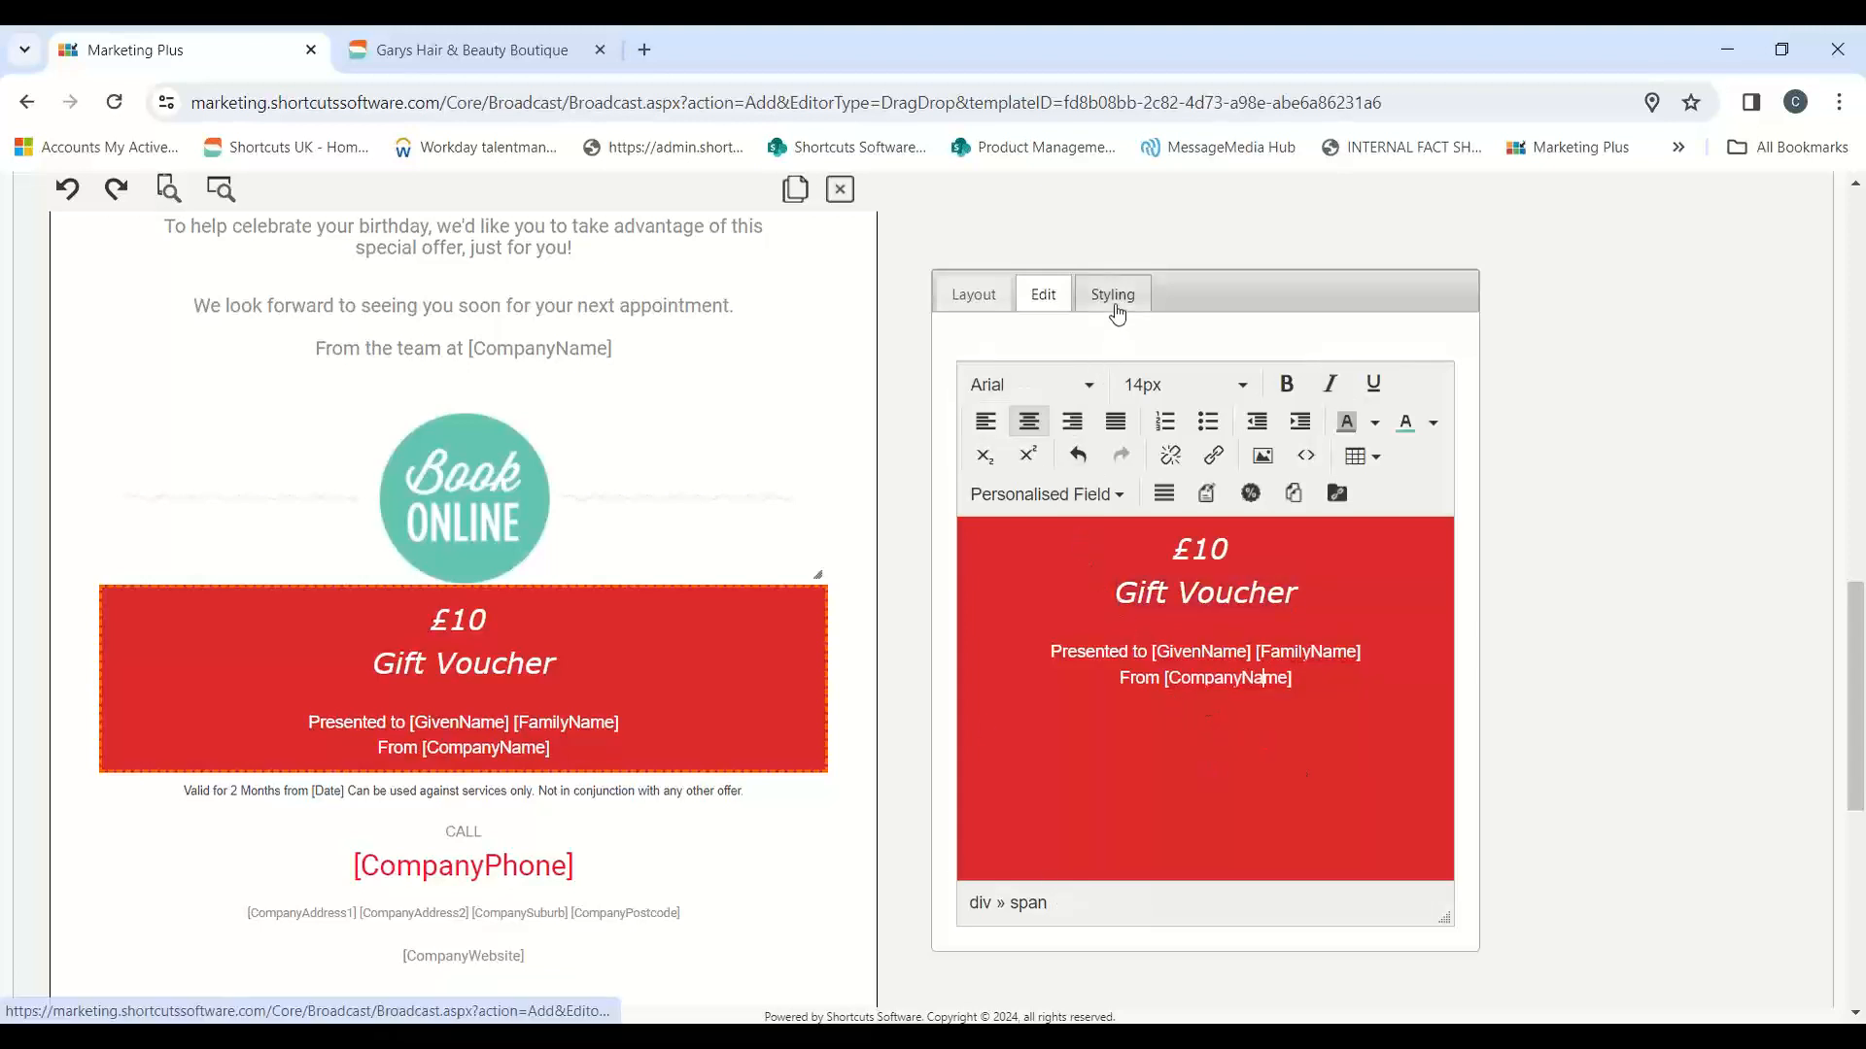
pyautogui.click(1114, 298)
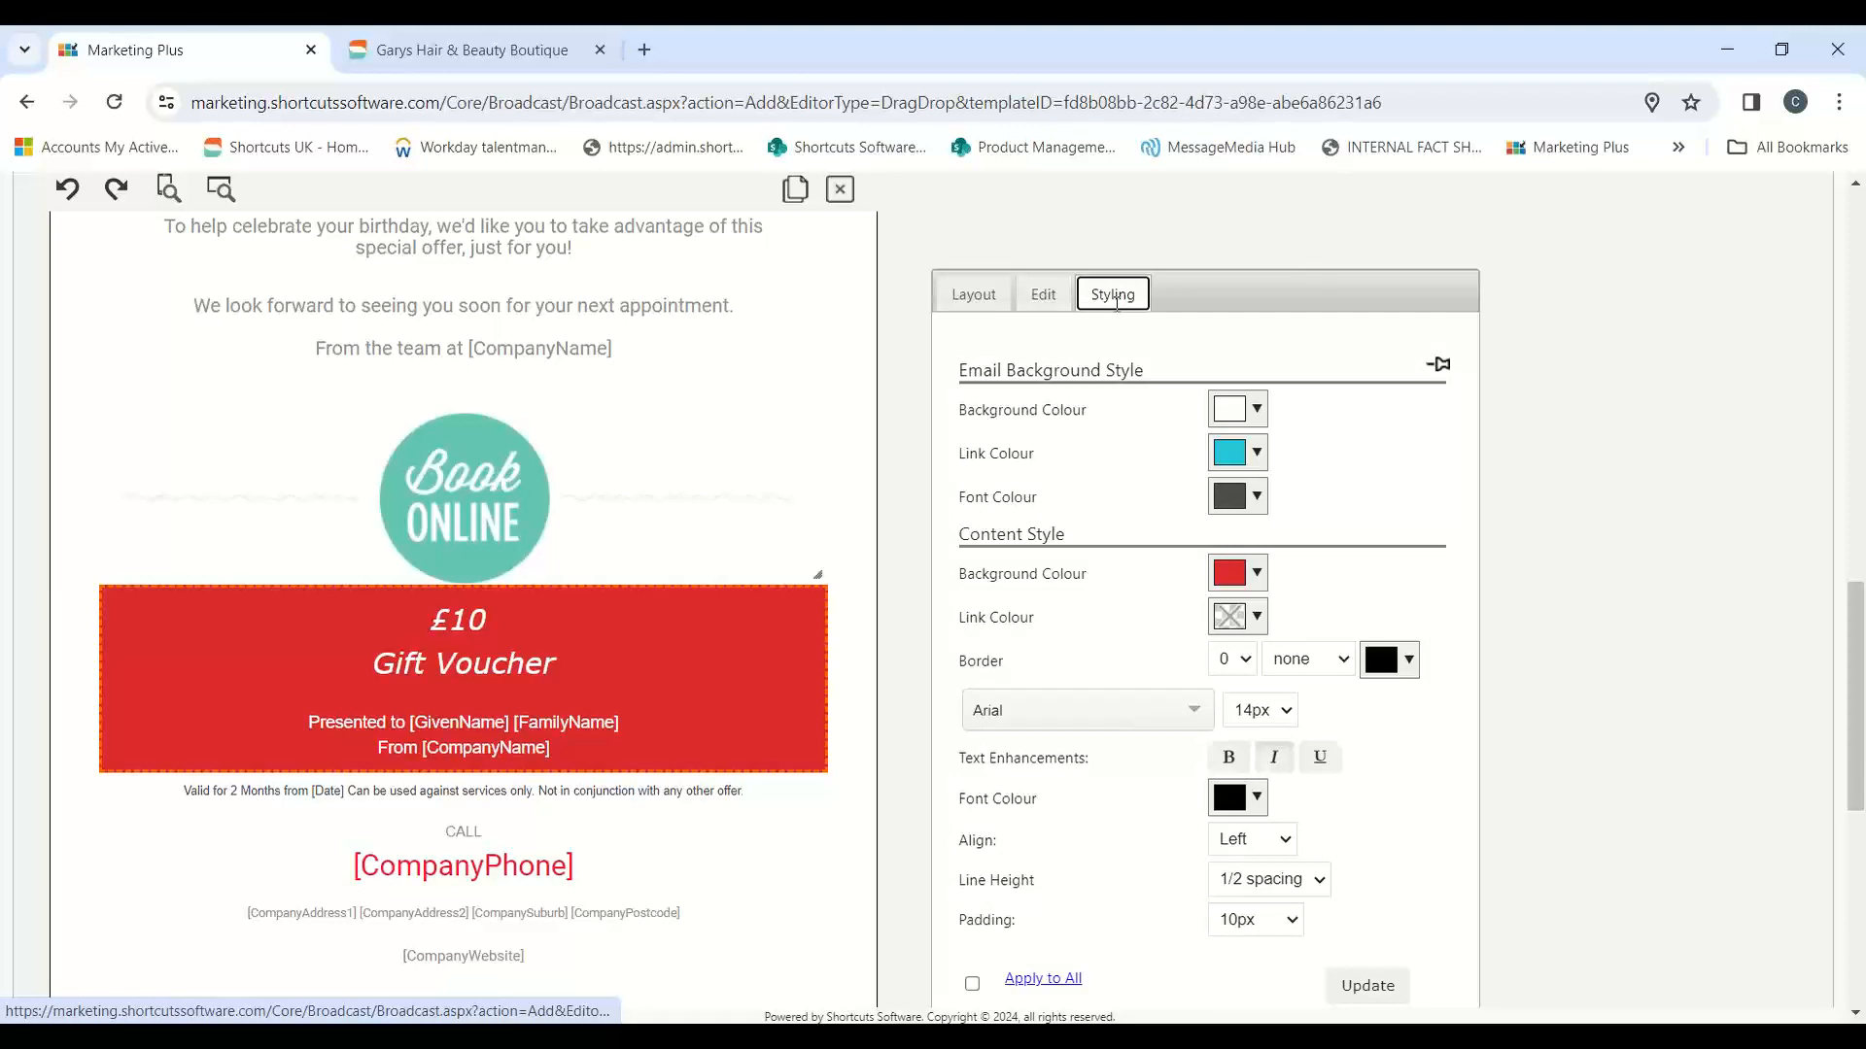
pyautogui.click(1257, 574)
pyautogui.moveTo(1288, 792); pyautogui.dragTo(1236, 792)
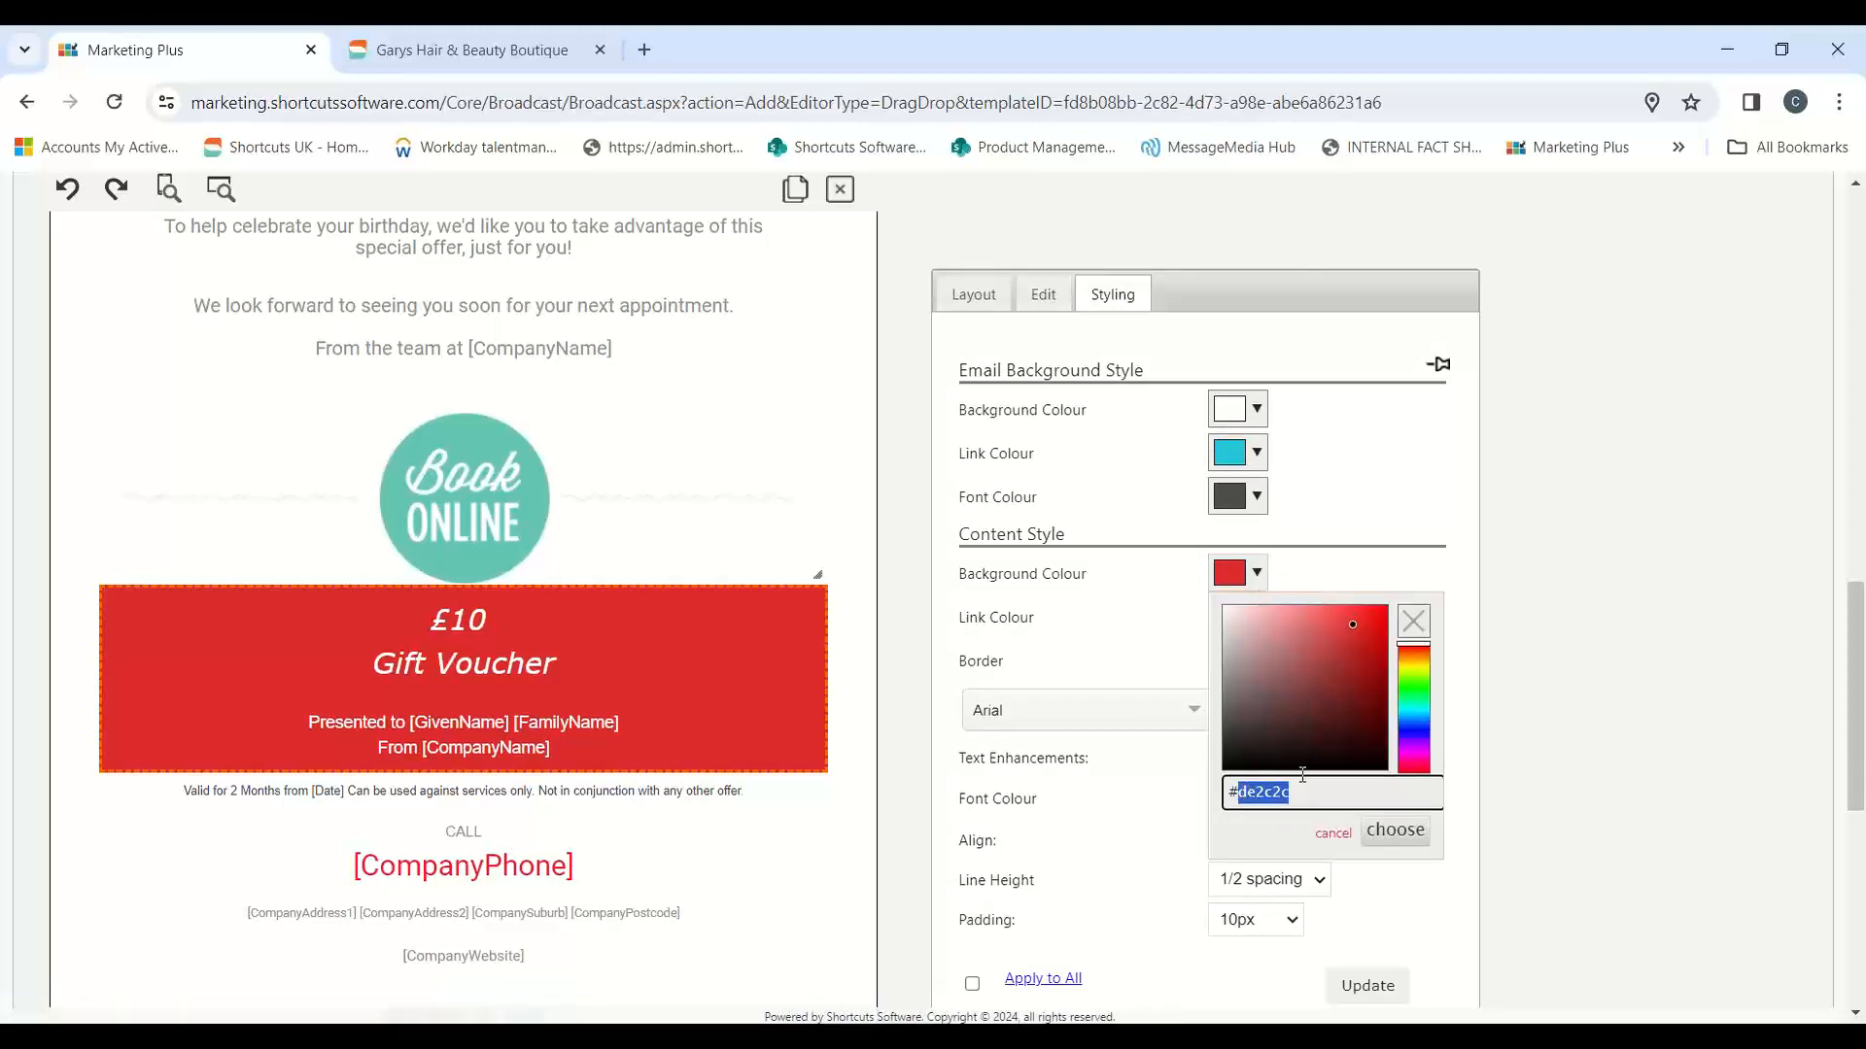
pyautogui.write('63c3b2')
pyautogui.click(1397, 831)
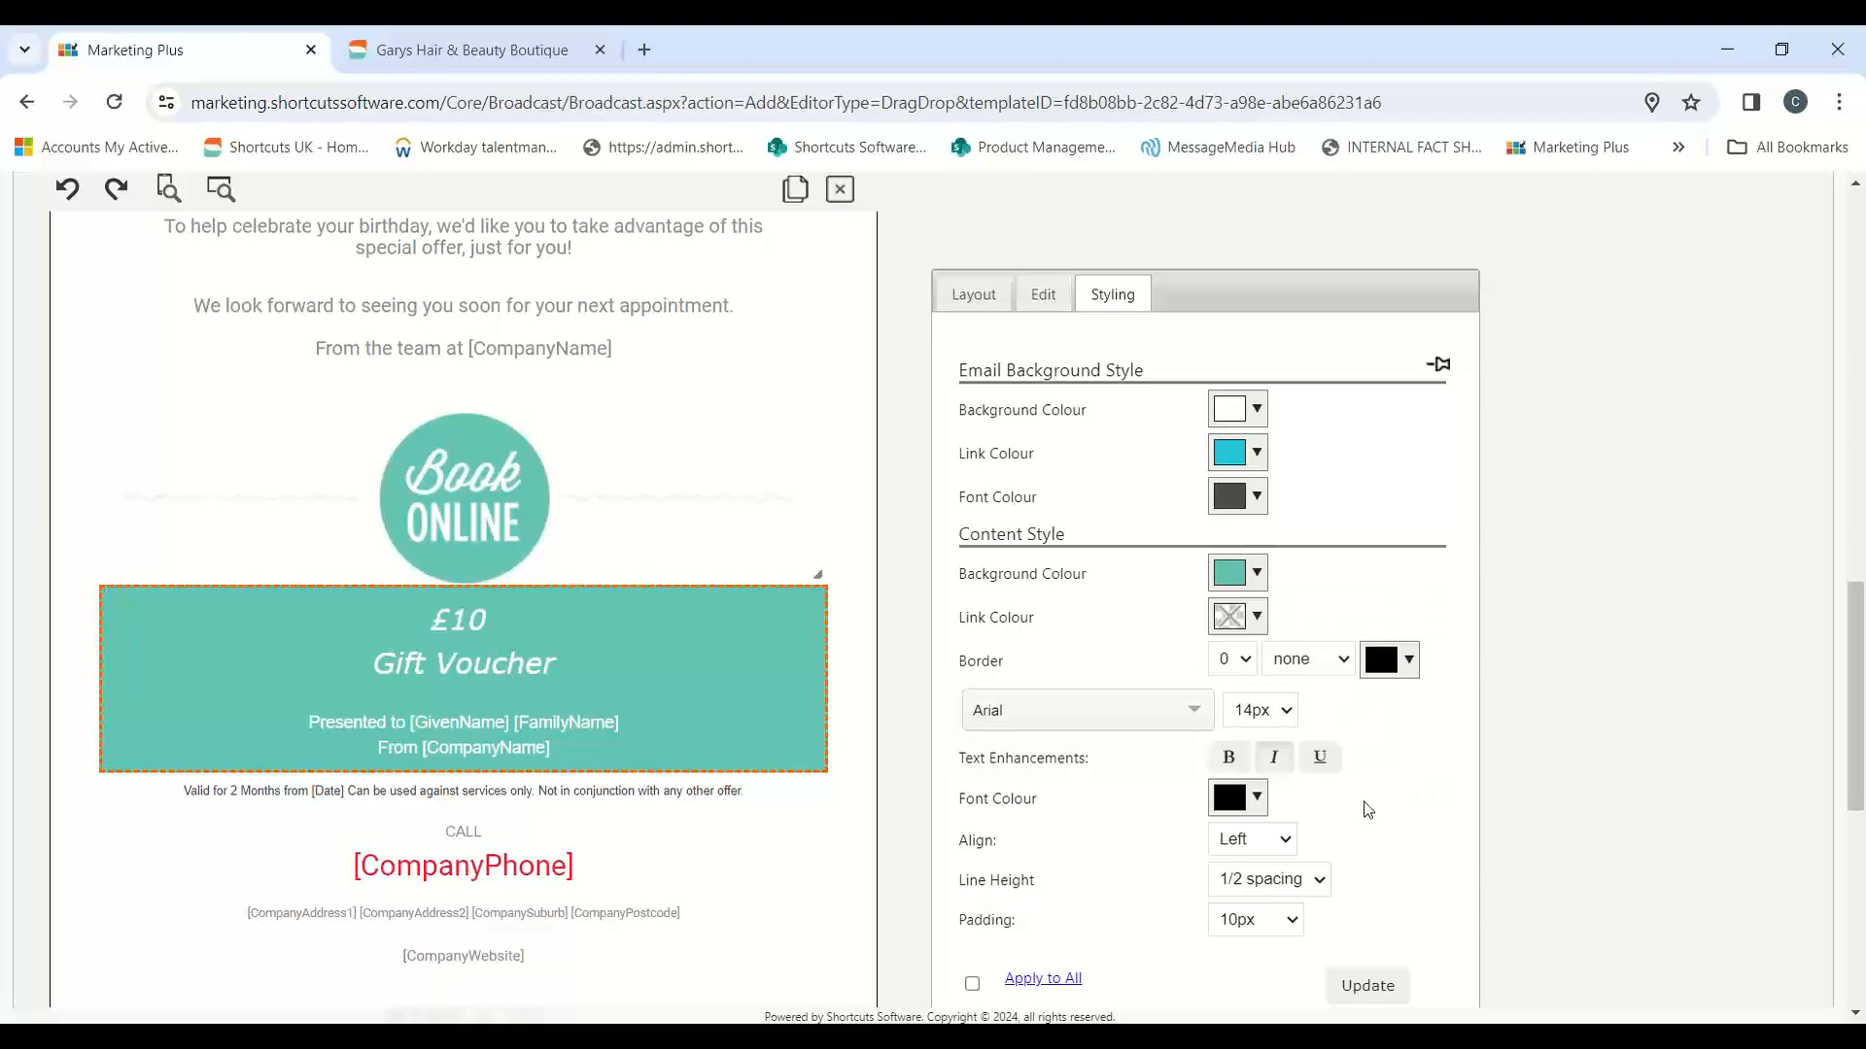
# Step: Apply the styling to the £10 Gift Voucher block and look over the email from the birthday image down to the voucher
pyautogui.click(1334, 984)
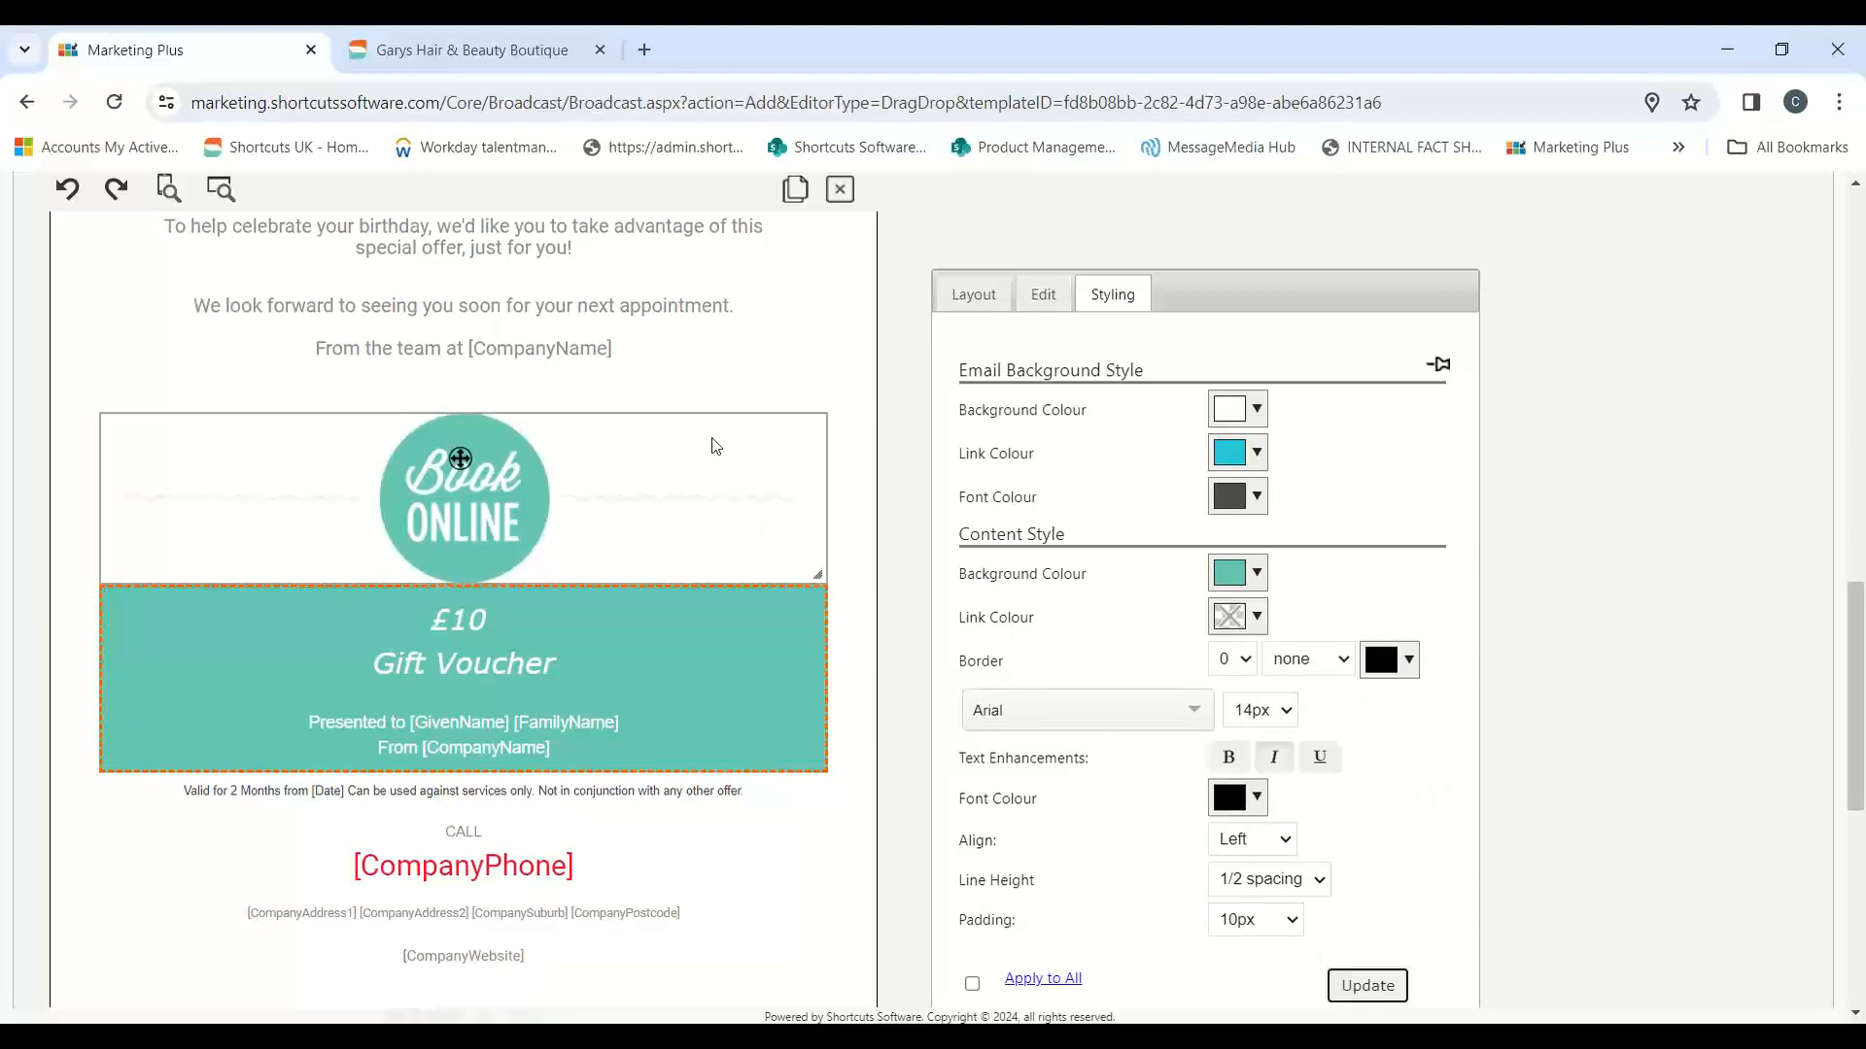
pyautogui.scroll(7, 792, 621)
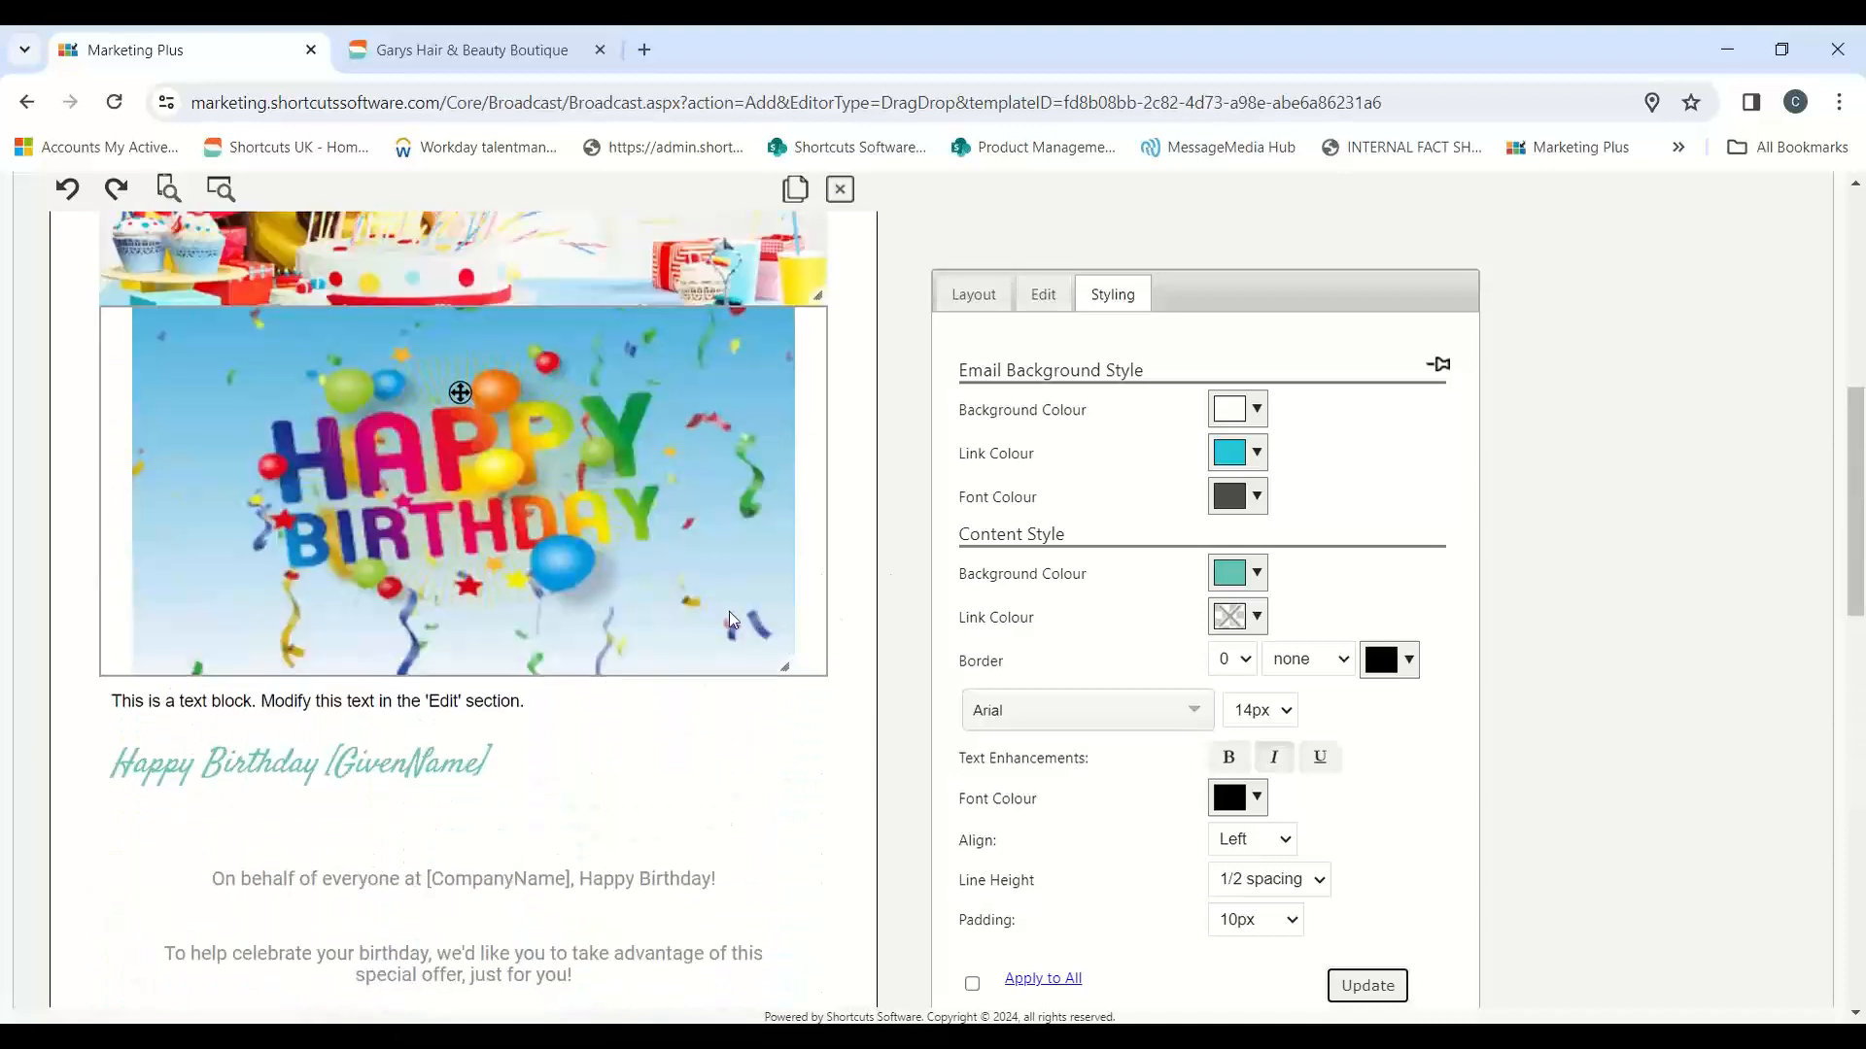
pyautogui.scroll(-6, 728, 619)
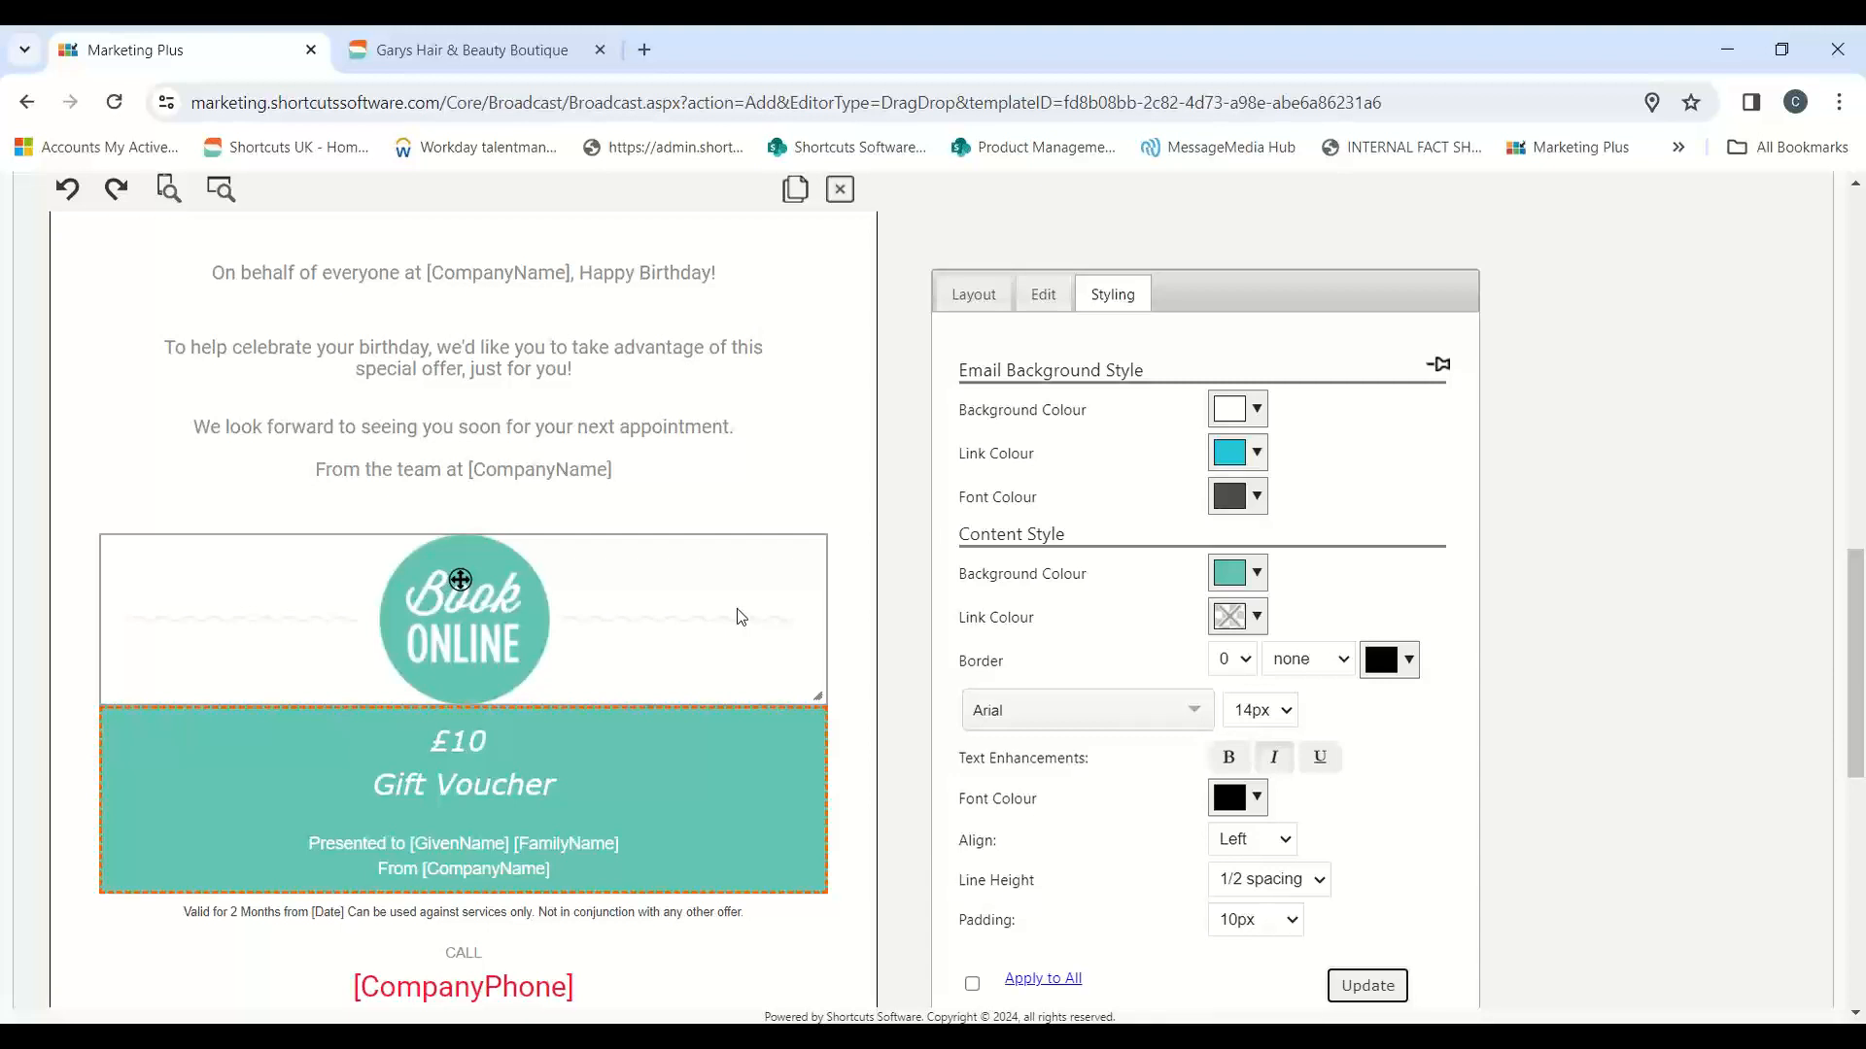
pyautogui.scroll(-3, 774, 450)
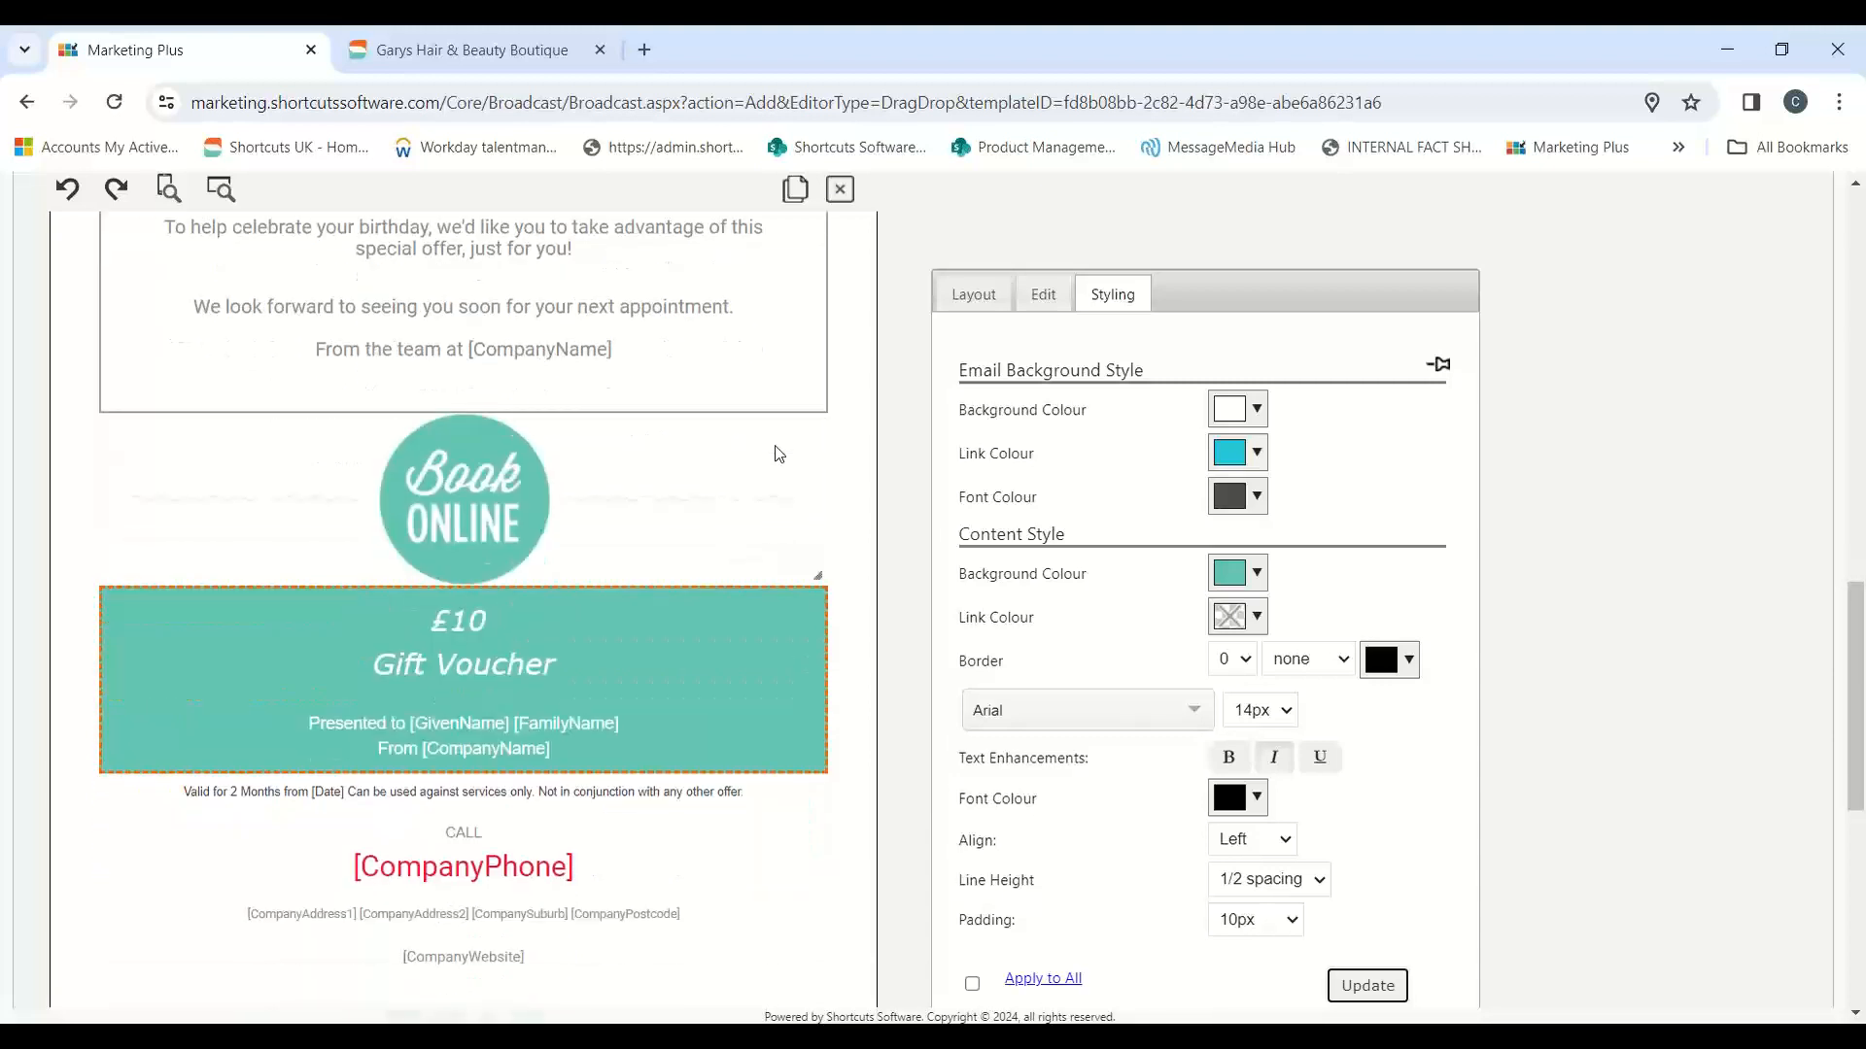
# Step: Examine the voucher validity text and the company contact block with its phone, address and website personalised fields
pyautogui.click(775, 677)
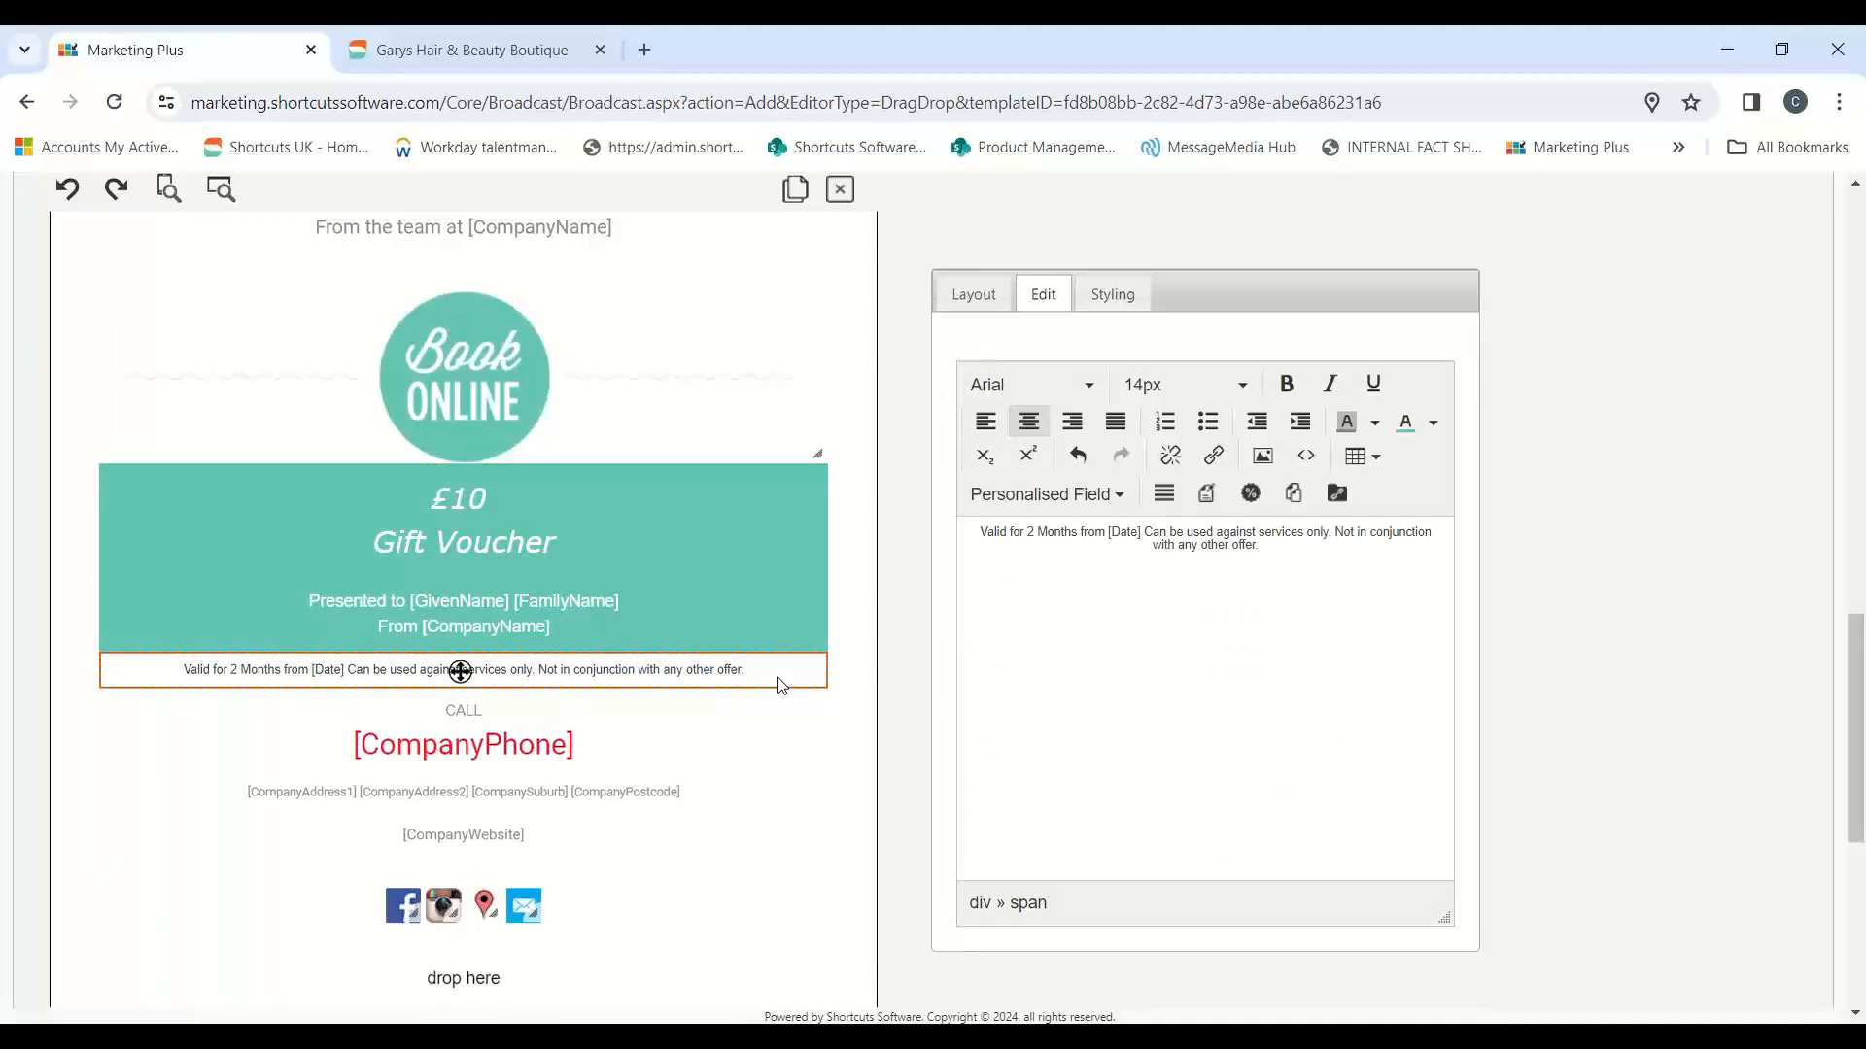
pyautogui.click(622, 748)
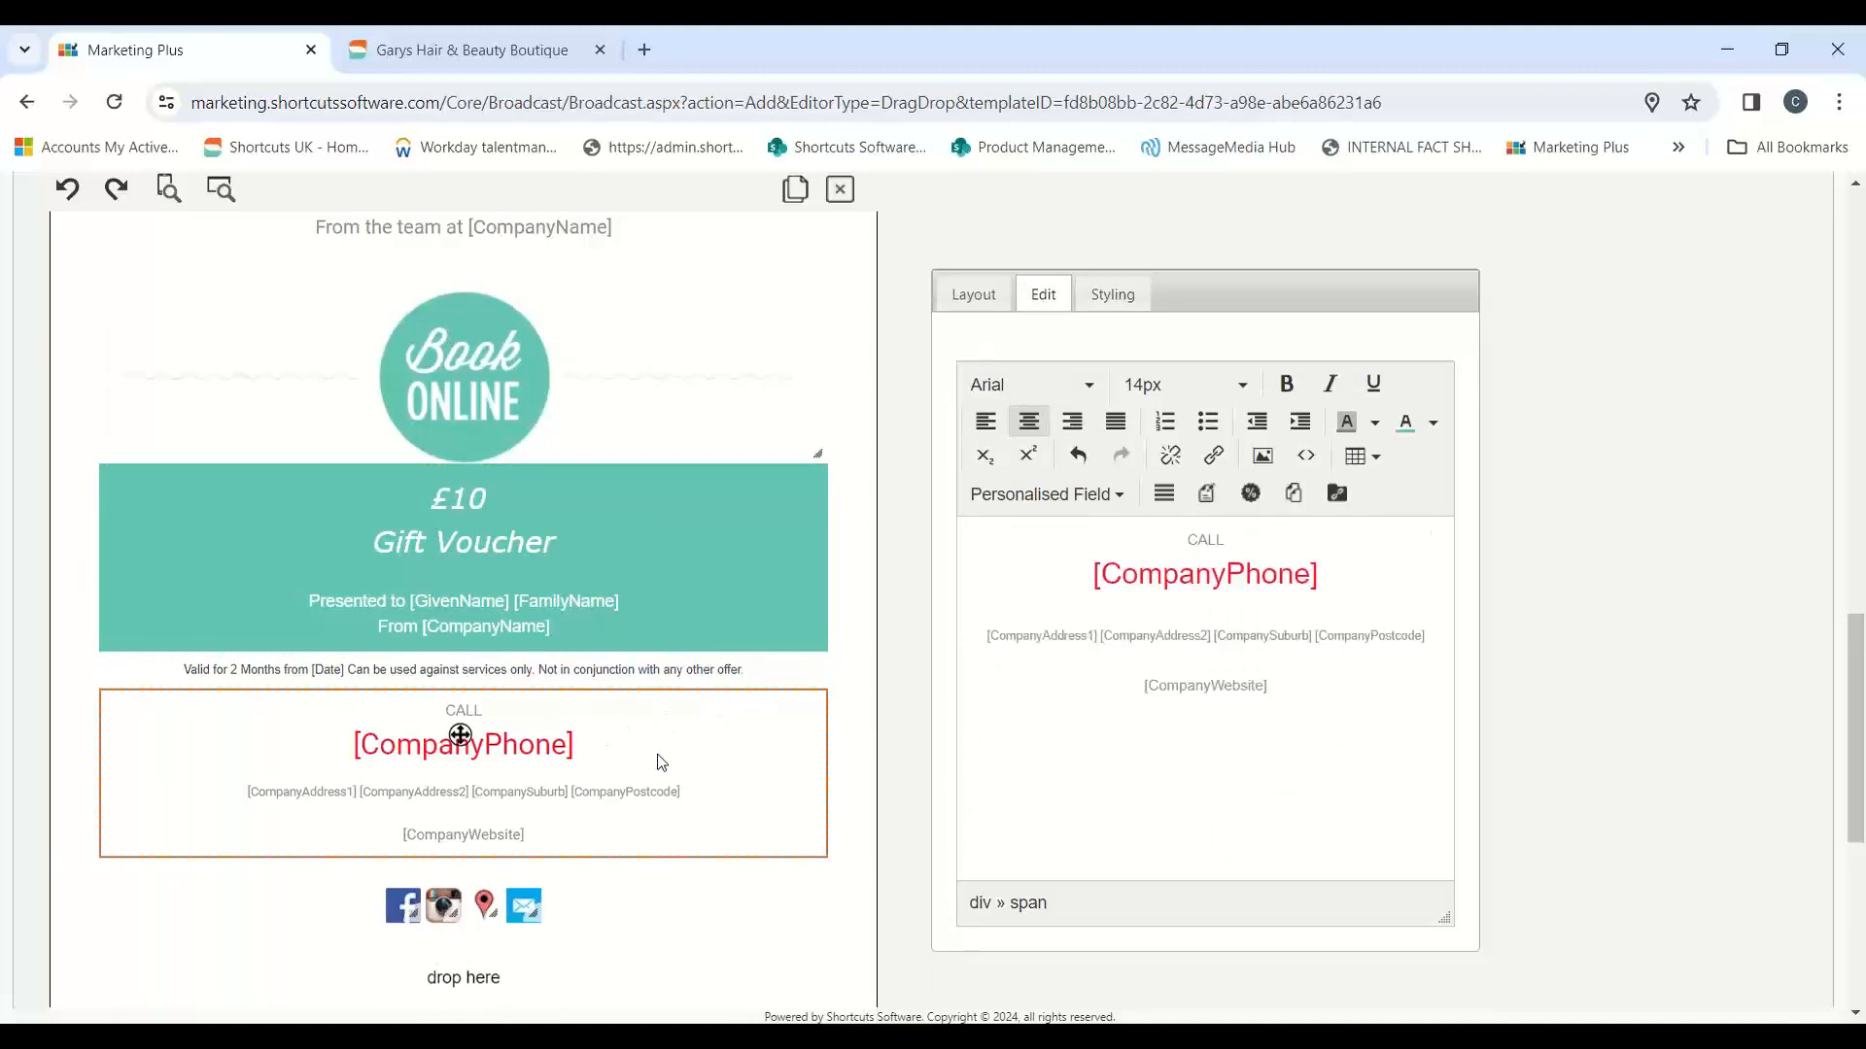
pyautogui.scroll(-1, 675, 782)
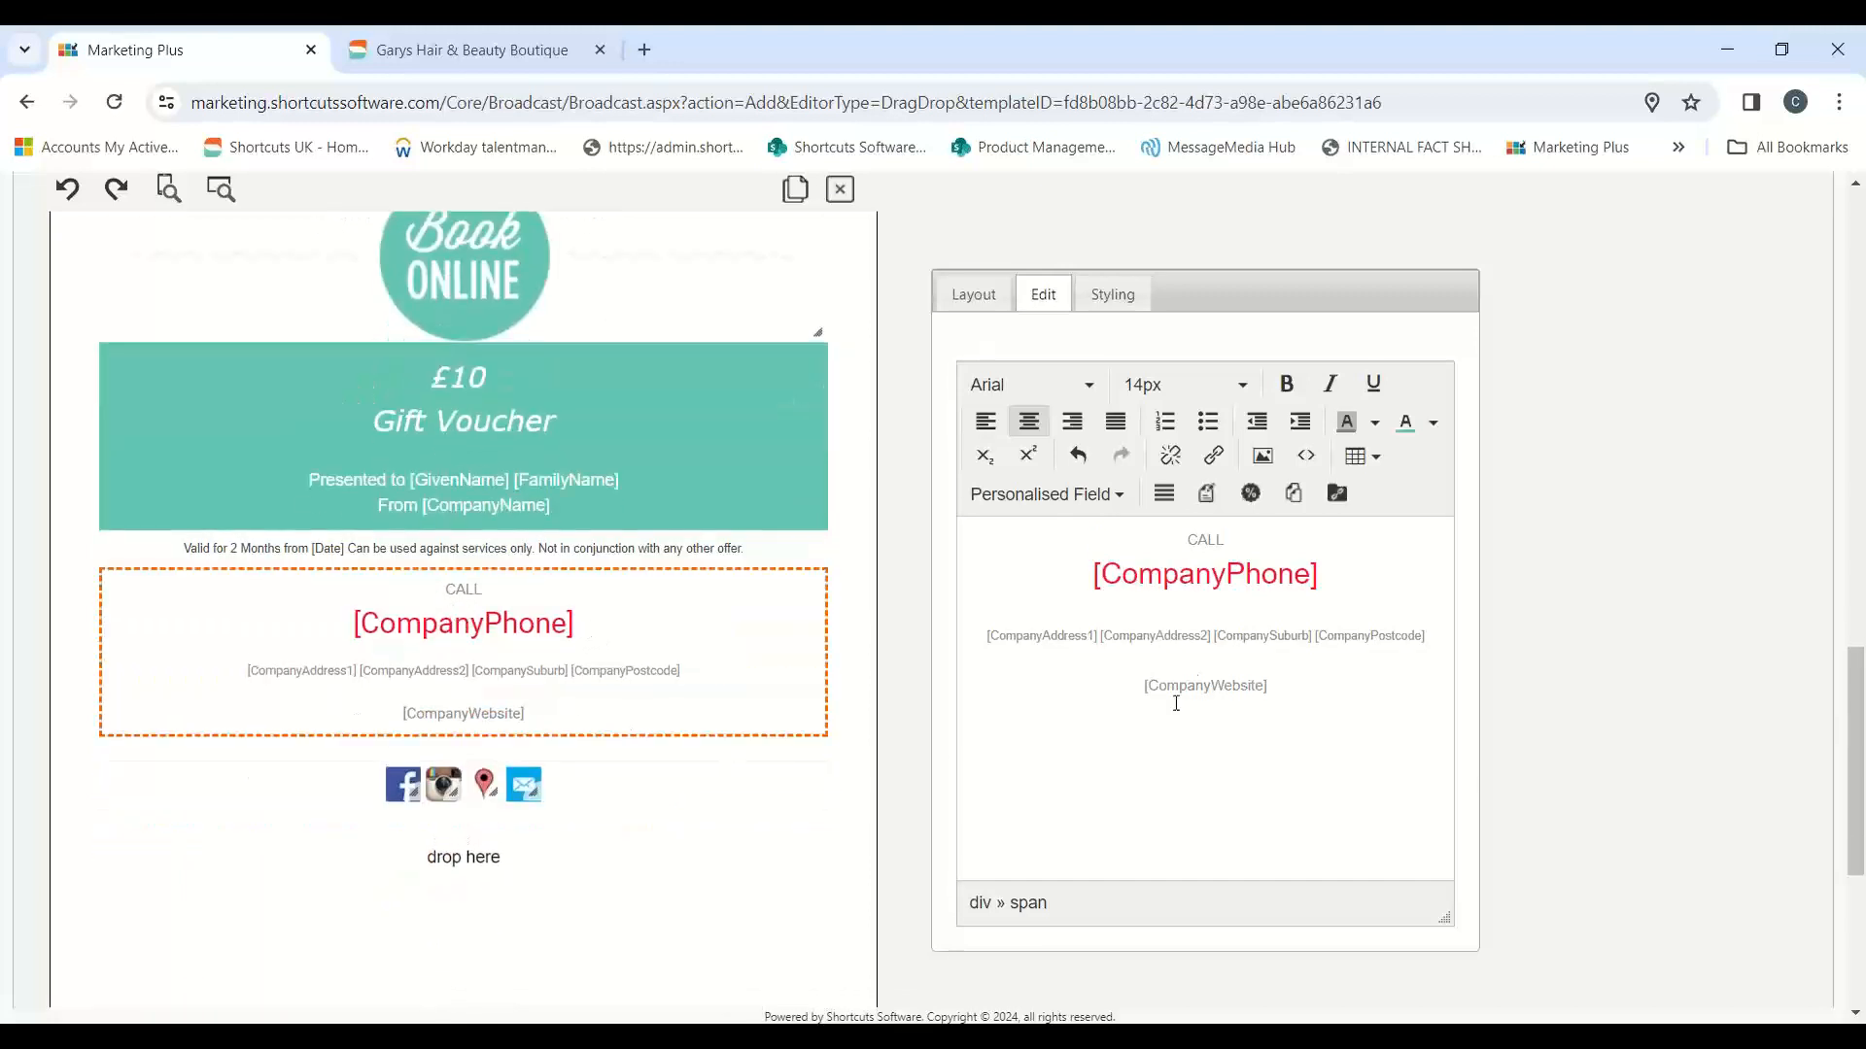
pyautogui.moveTo(1217, 636); pyautogui.dragTo(1143, 638)
pyautogui.moveTo(1268, 687); pyautogui.dragTo(1078, 606)
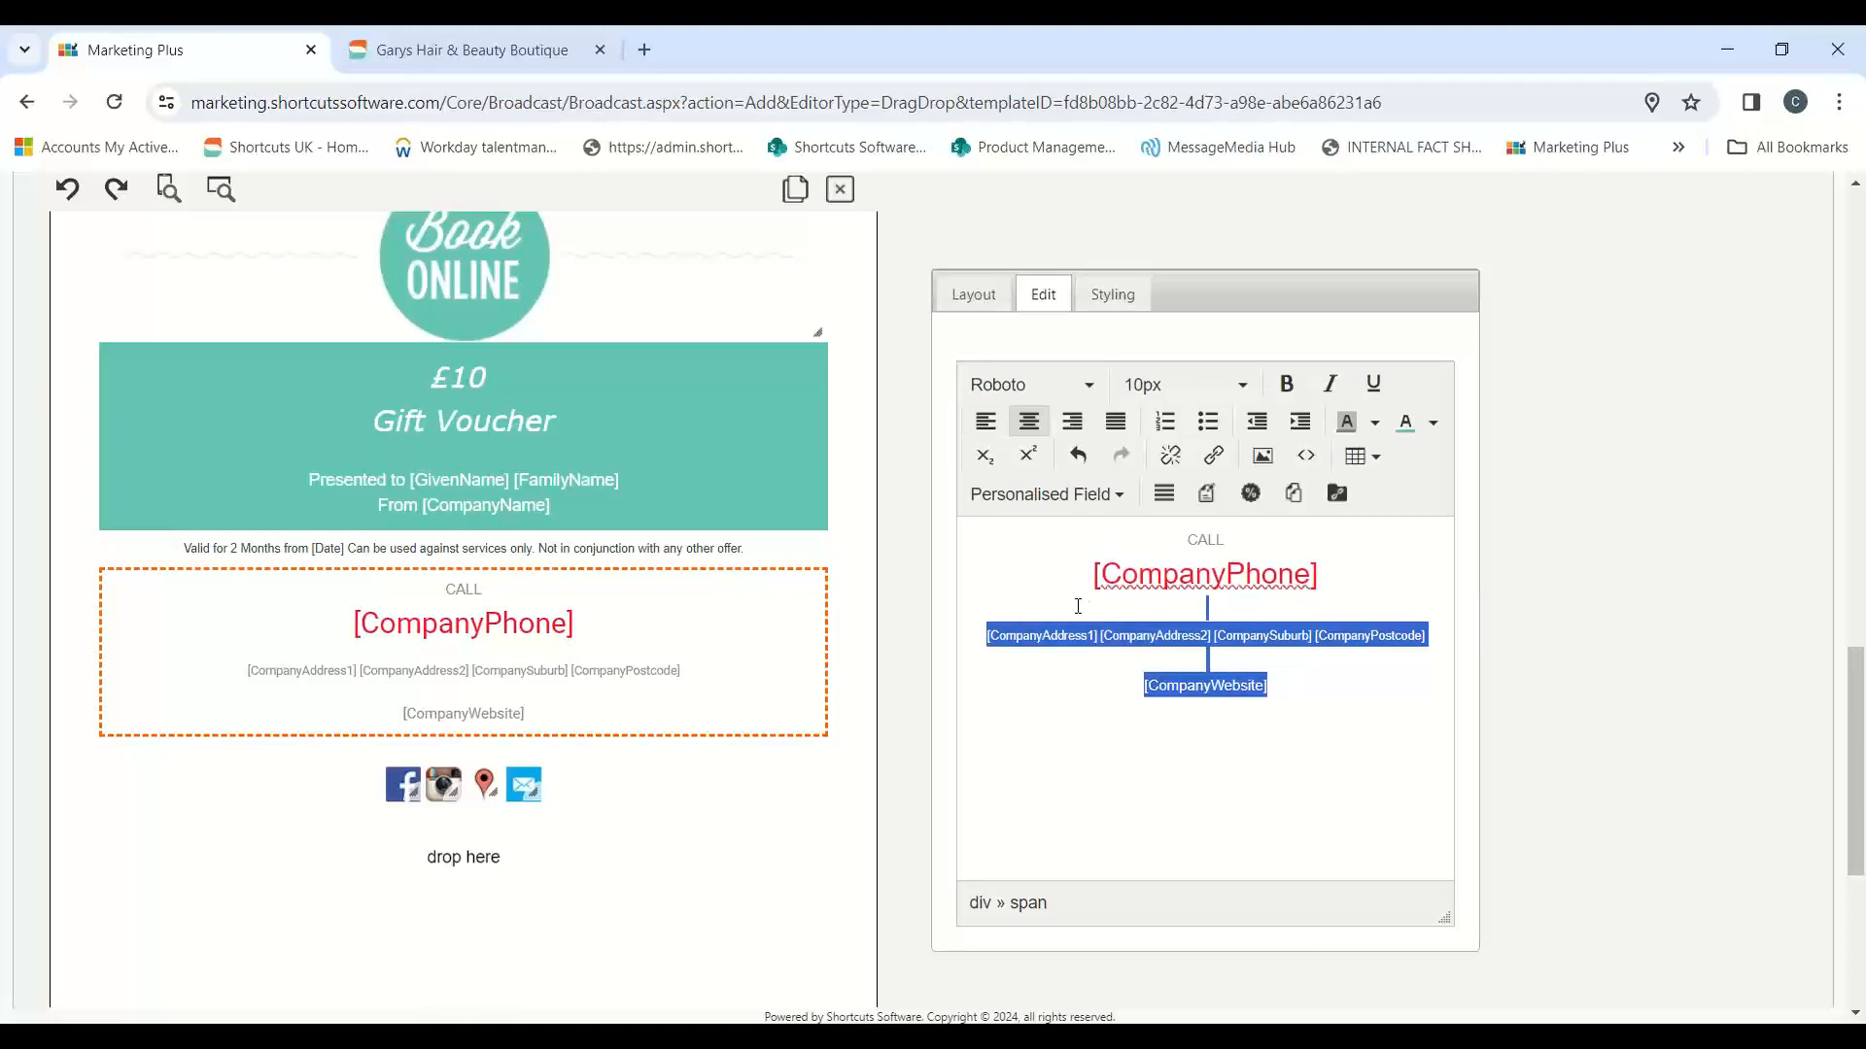
pyautogui.click(1846, 101)
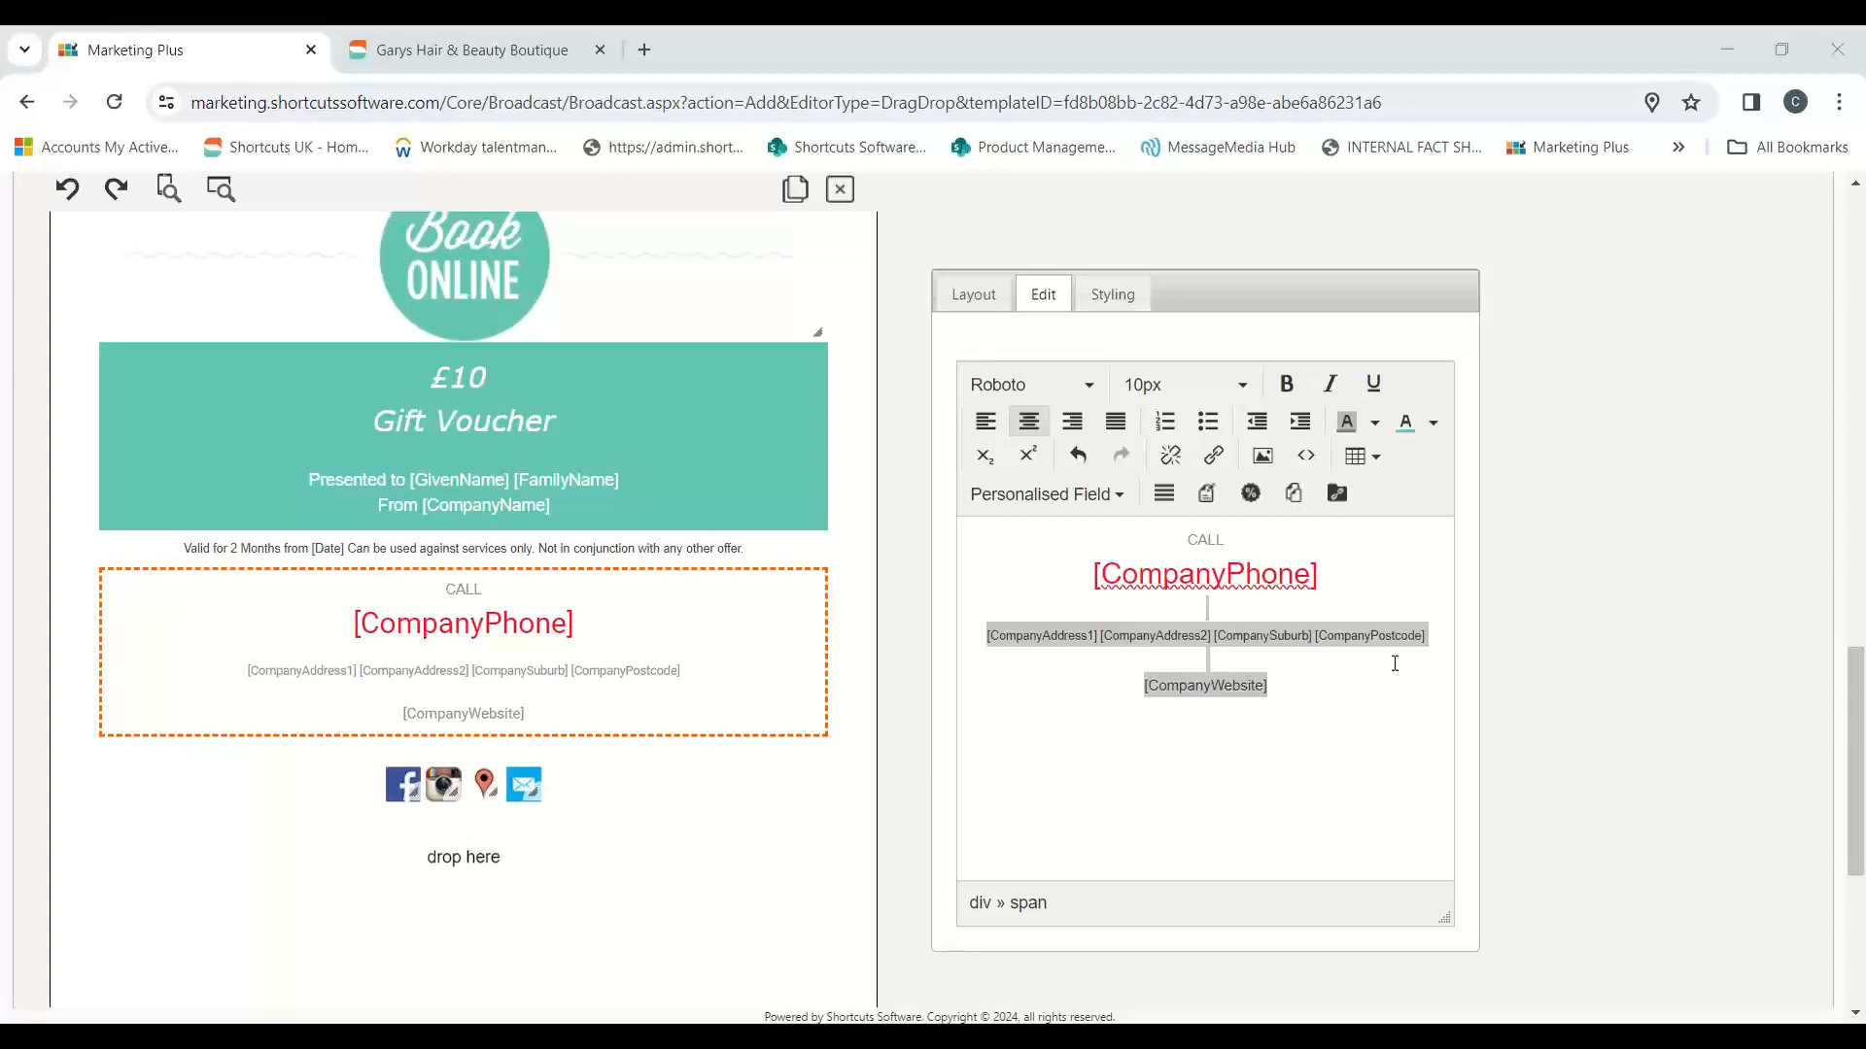
# Step: Review the link addresses of the social connect block below the company website, and delete that block from the email
pyautogui.click(623, 790)
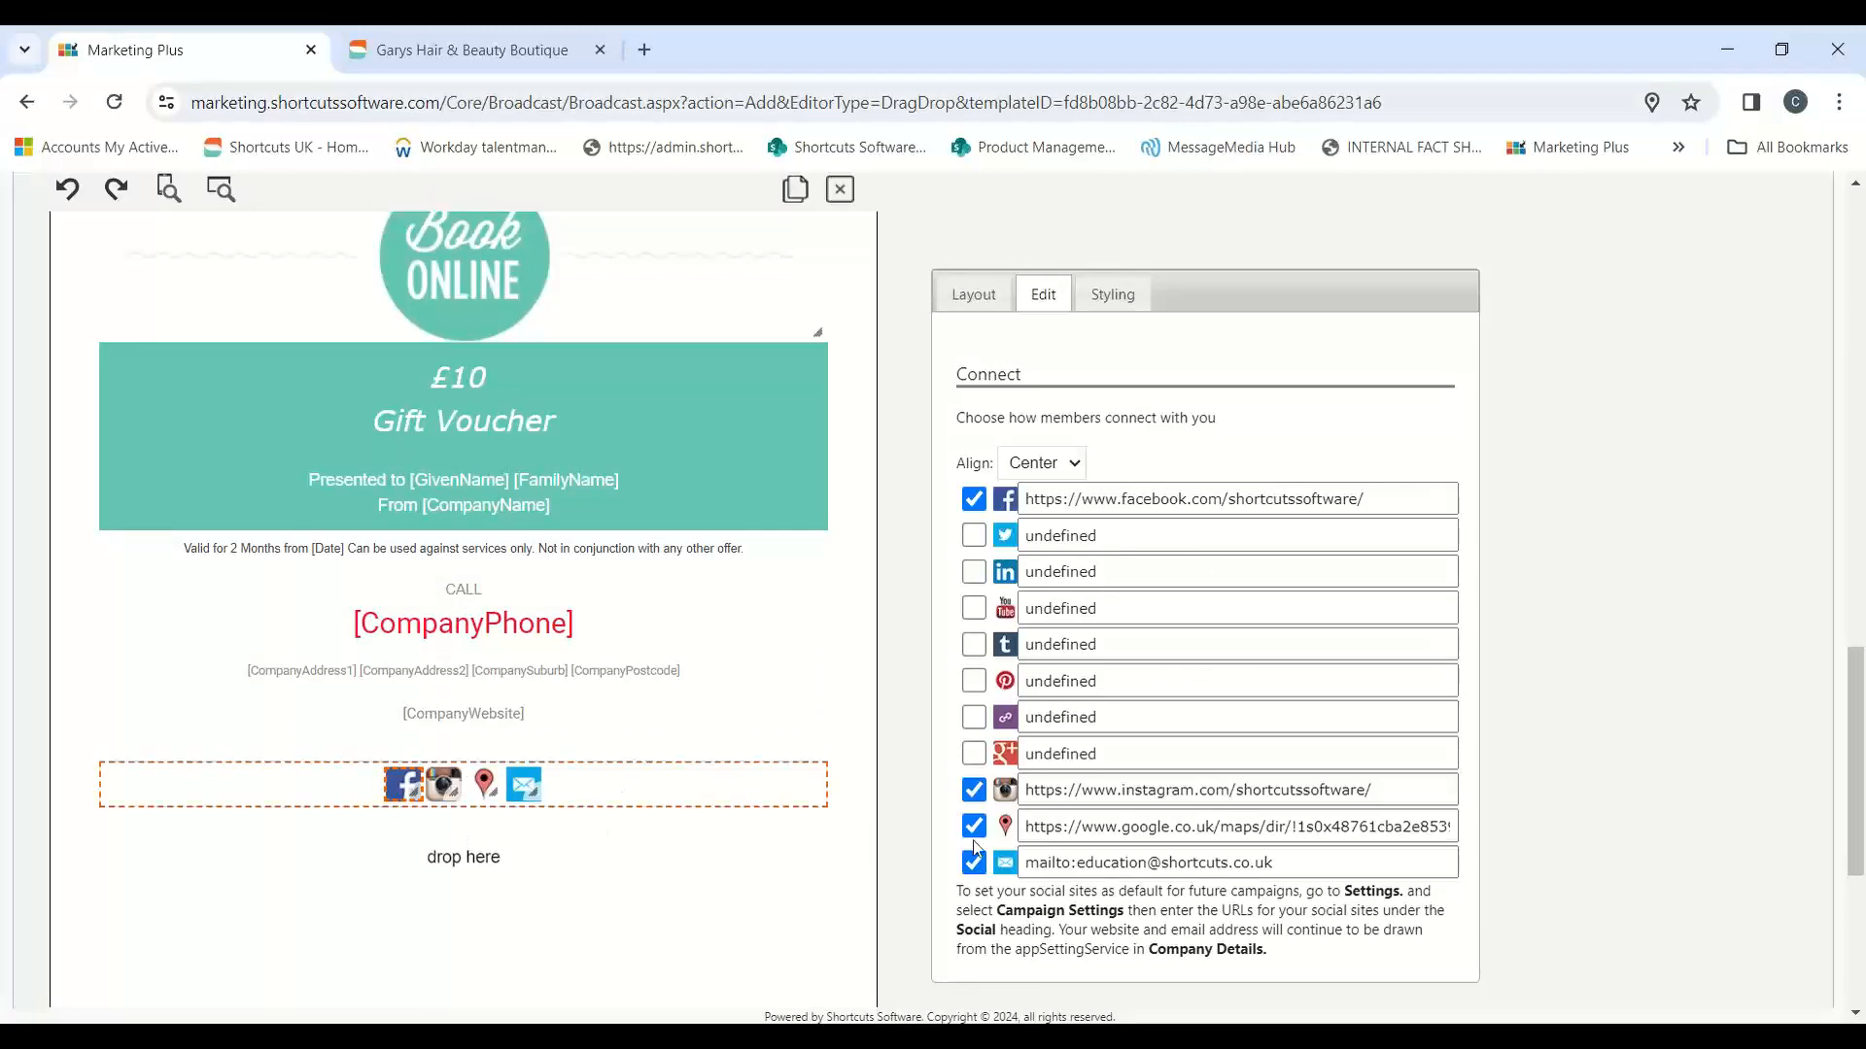
pyautogui.click(1393, 508)
pyautogui.moveTo(1394, 508); pyautogui.dragTo(1033, 515)
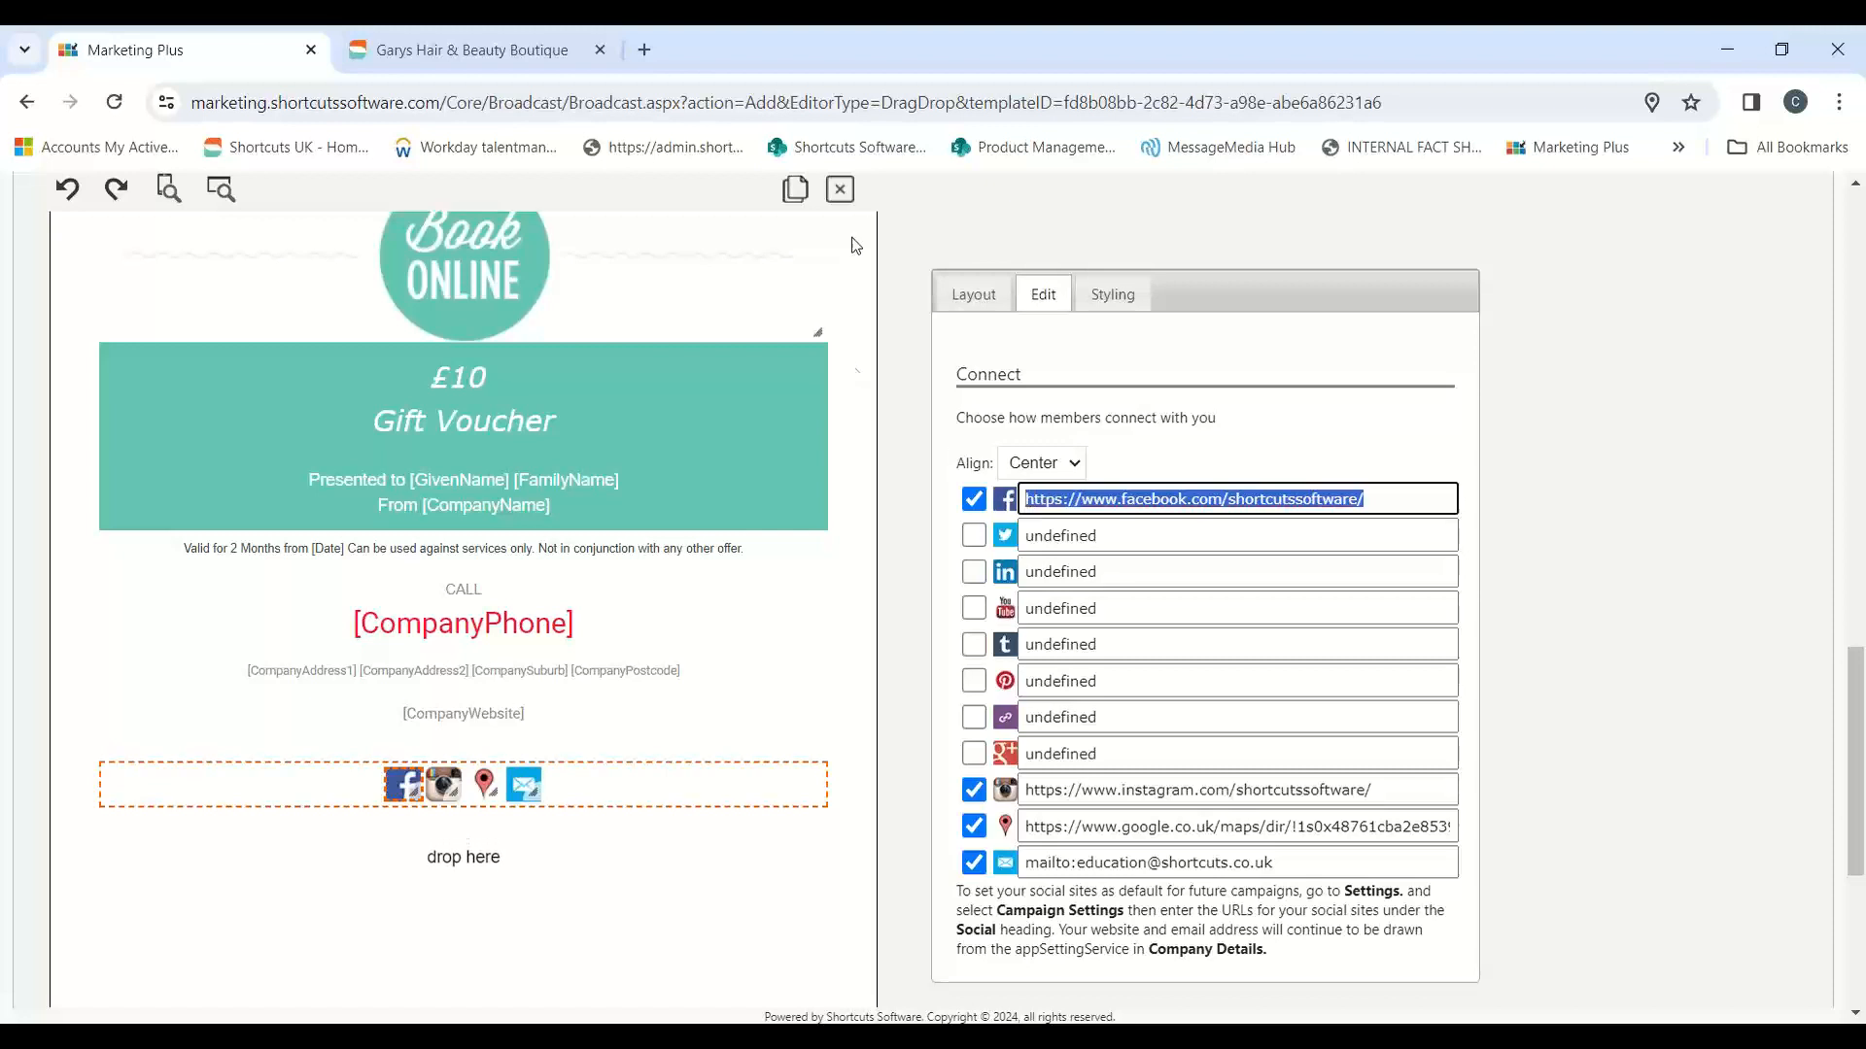
pyautogui.click(841, 190)
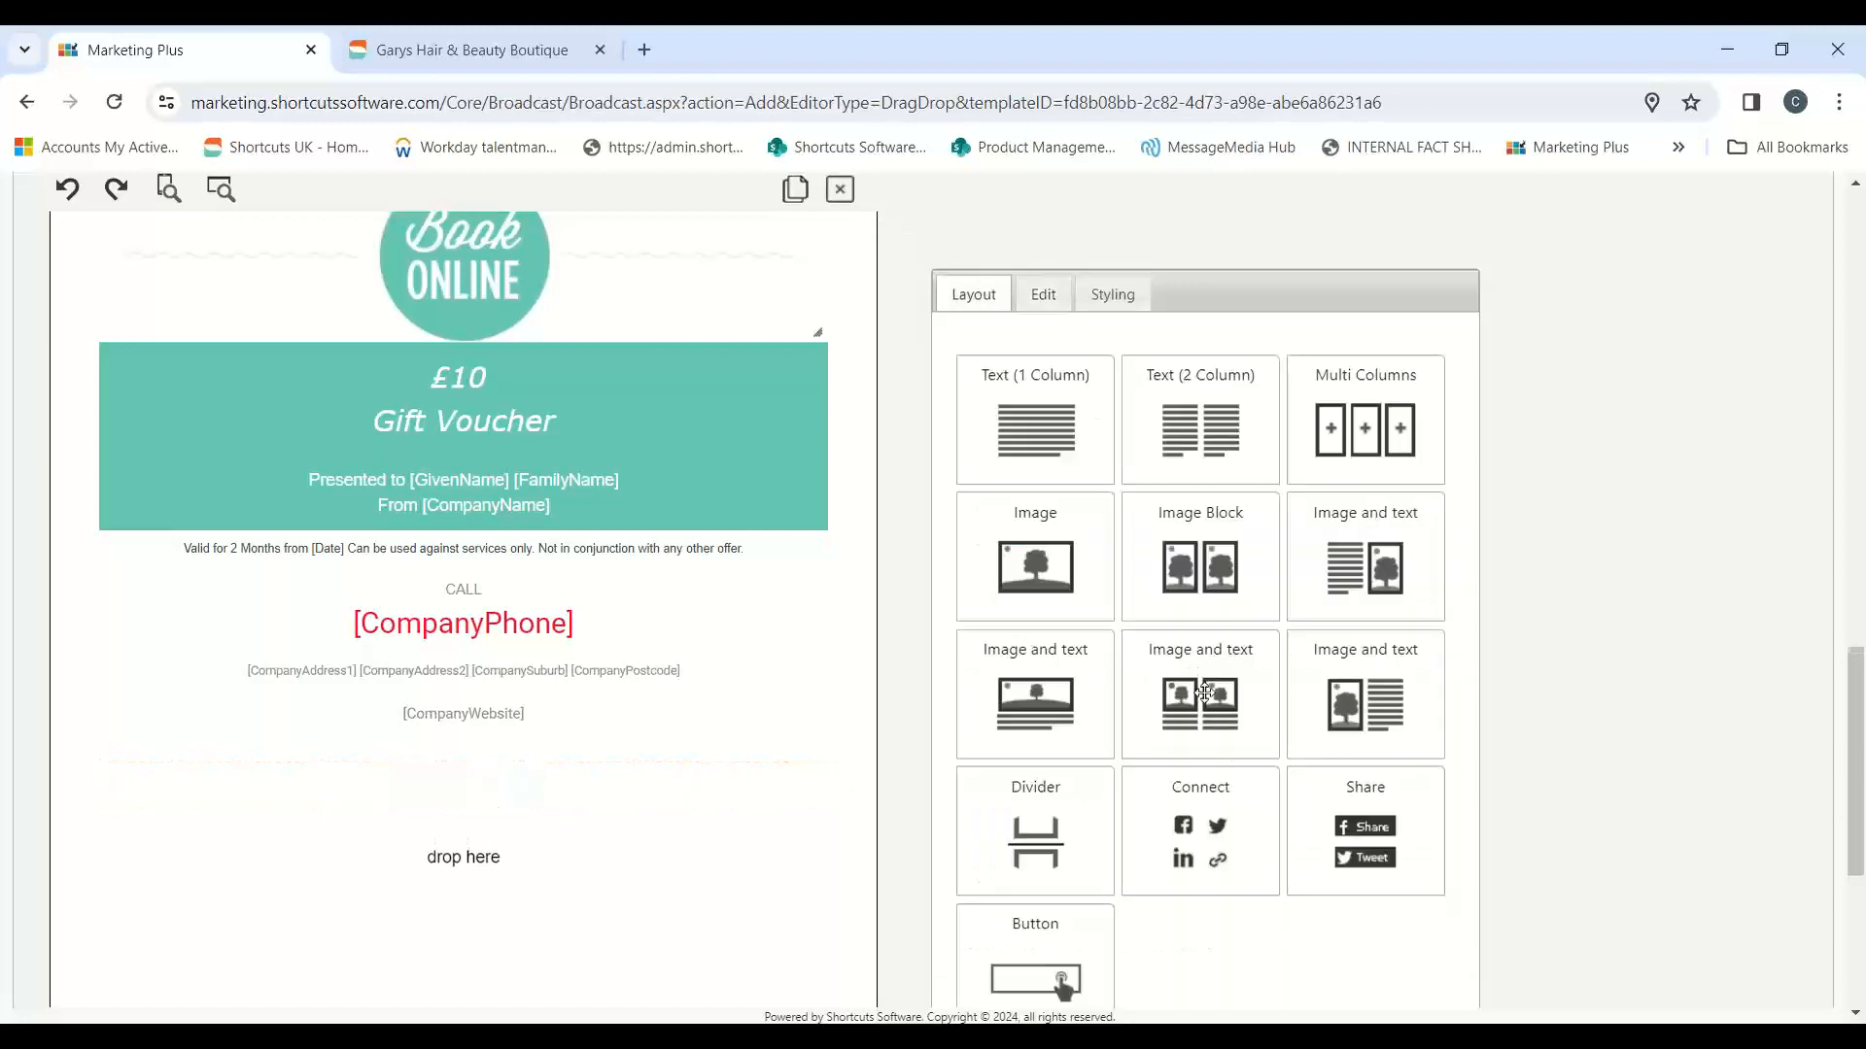
# Step: Add Connect, Share and Button blocks below the company contact details and open the new button's settings
pyautogui.moveTo(1231, 835); pyautogui.dragTo(464, 801)
pyautogui.moveTo(1323, 889); pyautogui.dragTo(463, 865)
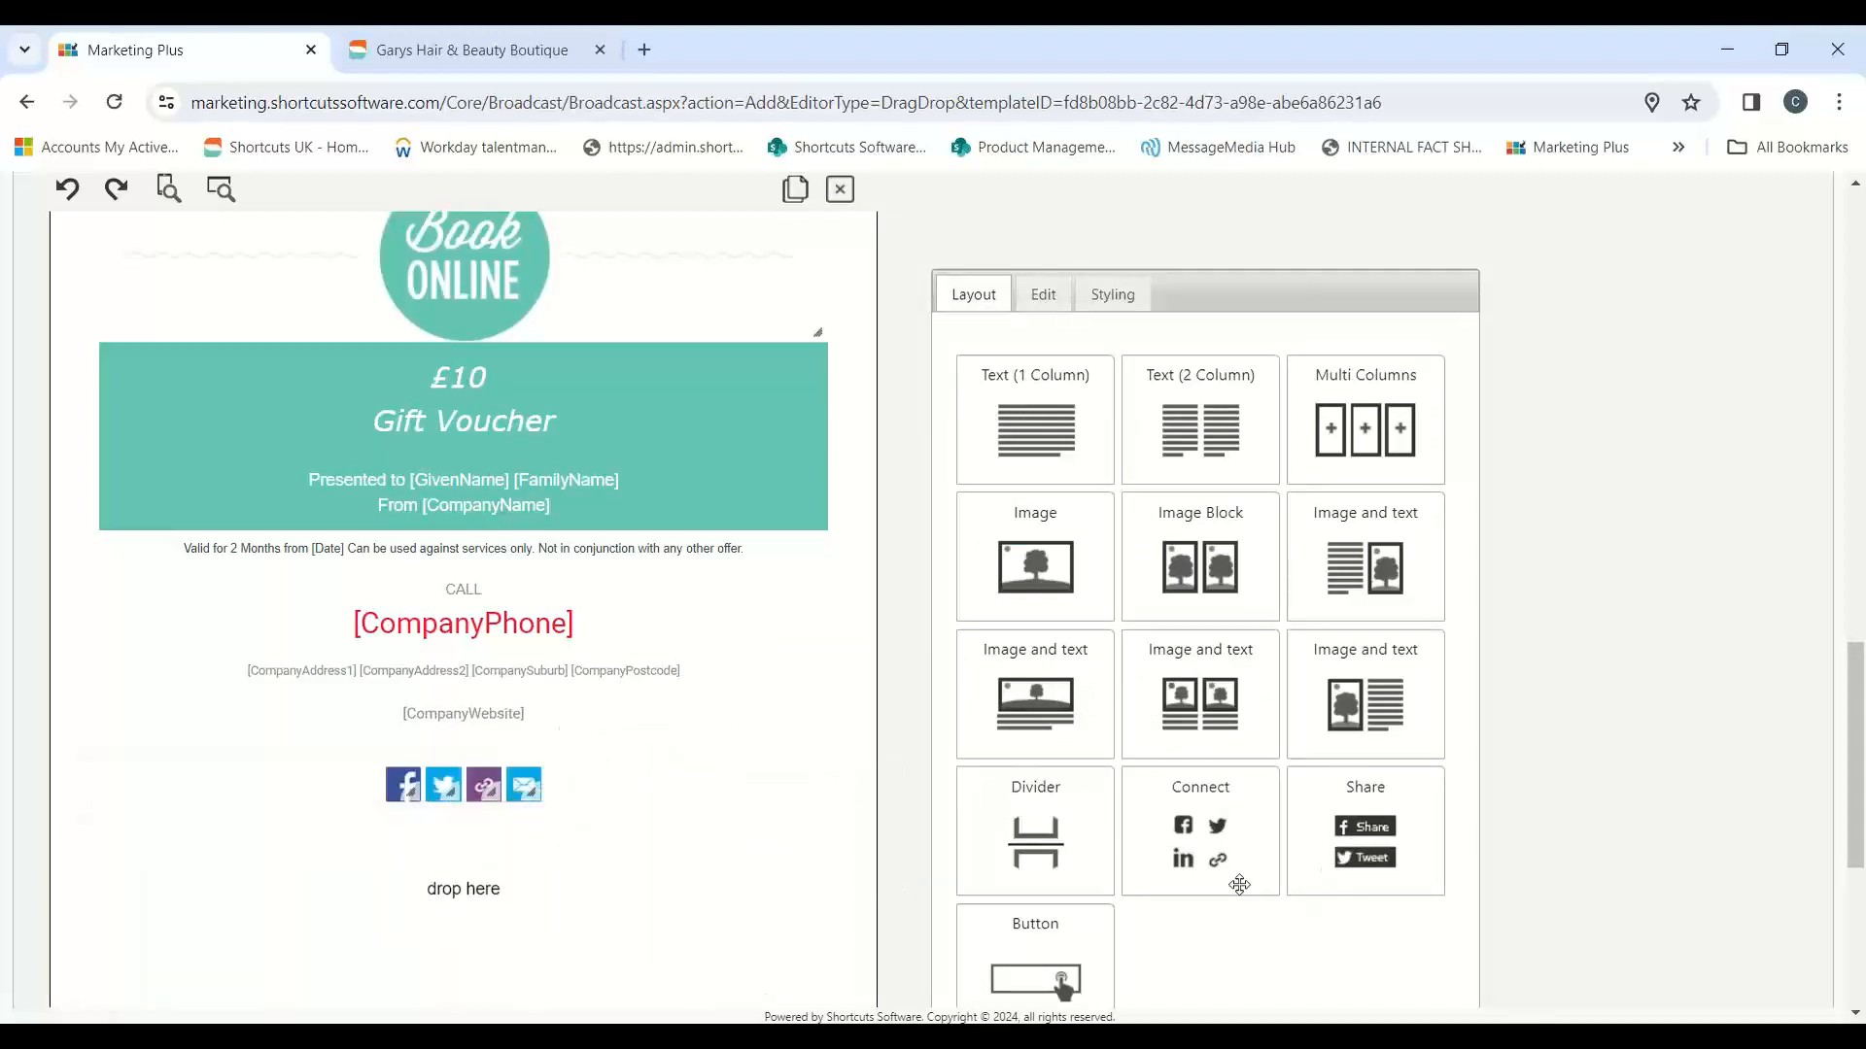
pyautogui.moveTo(1095, 966); pyautogui.dragTo(615, 962)
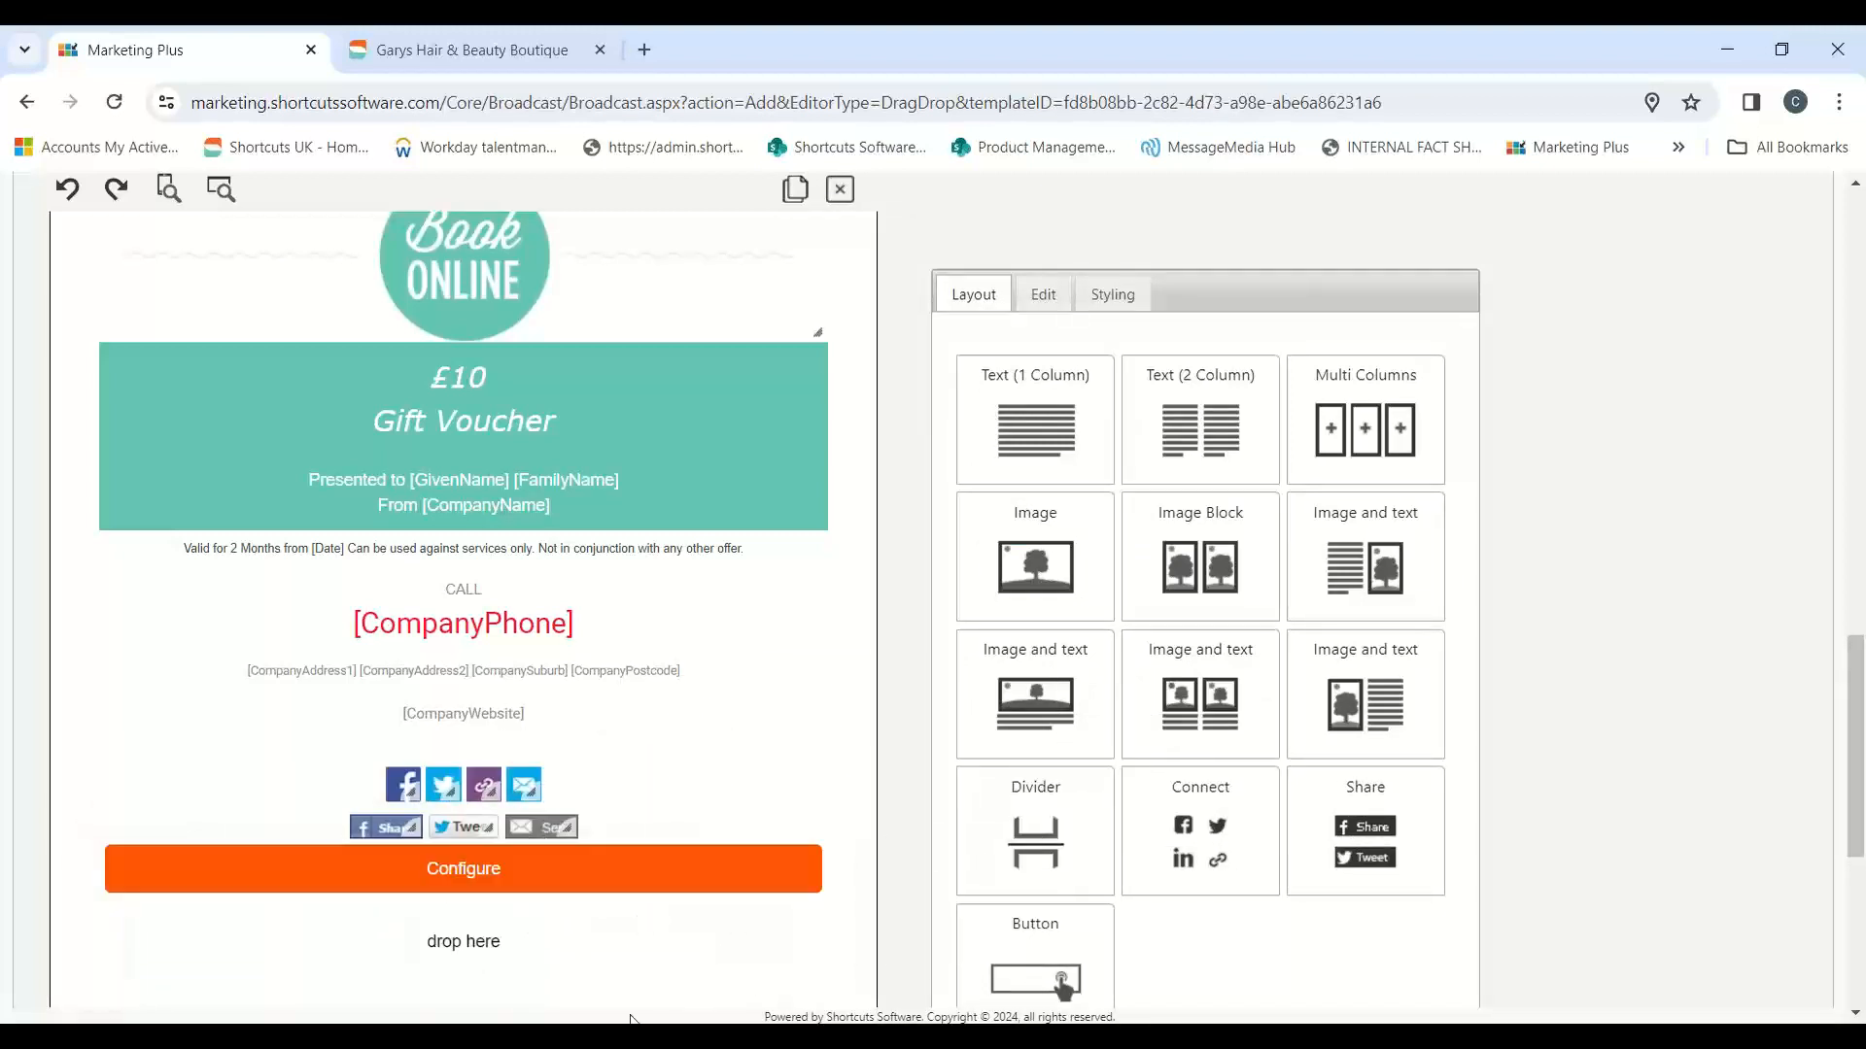
pyautogui.click(562, 862)
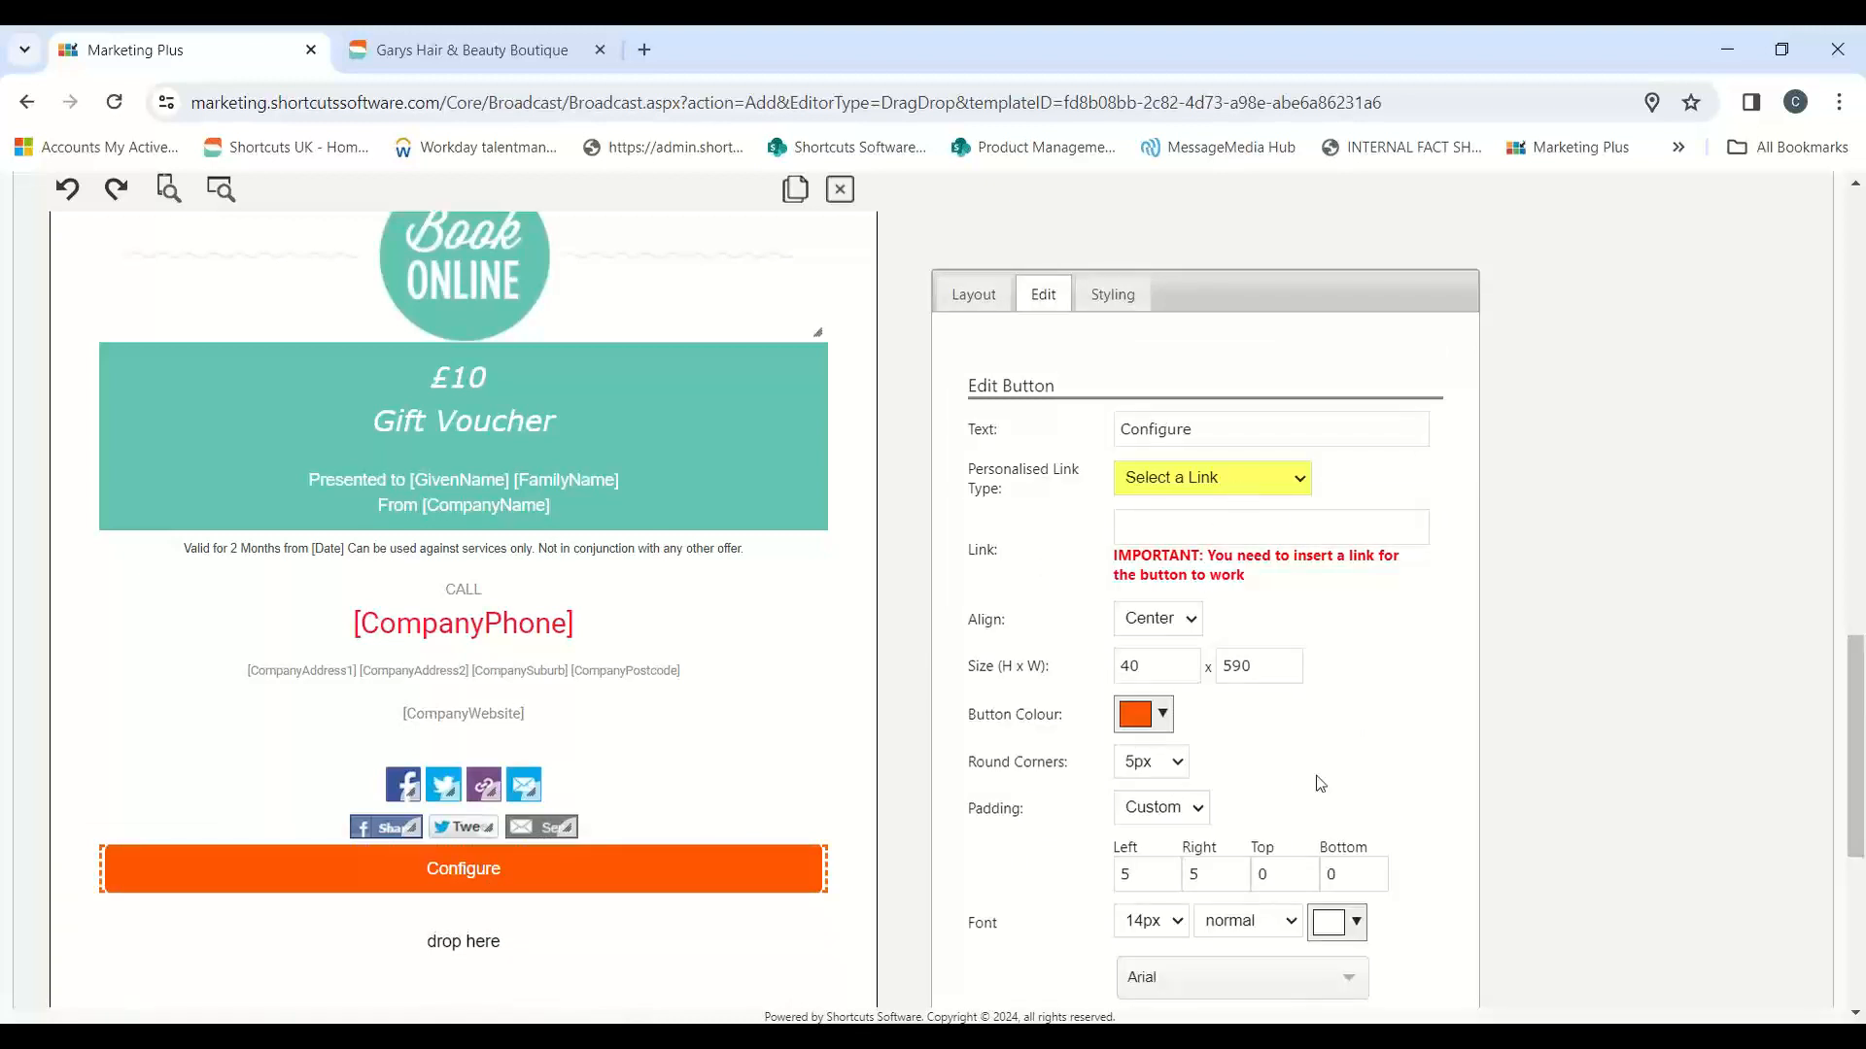
# Step: Remove the website link and Twitter icons from the Connect block, keeping only Facebook and mail
pyautogui.click(610, 788)
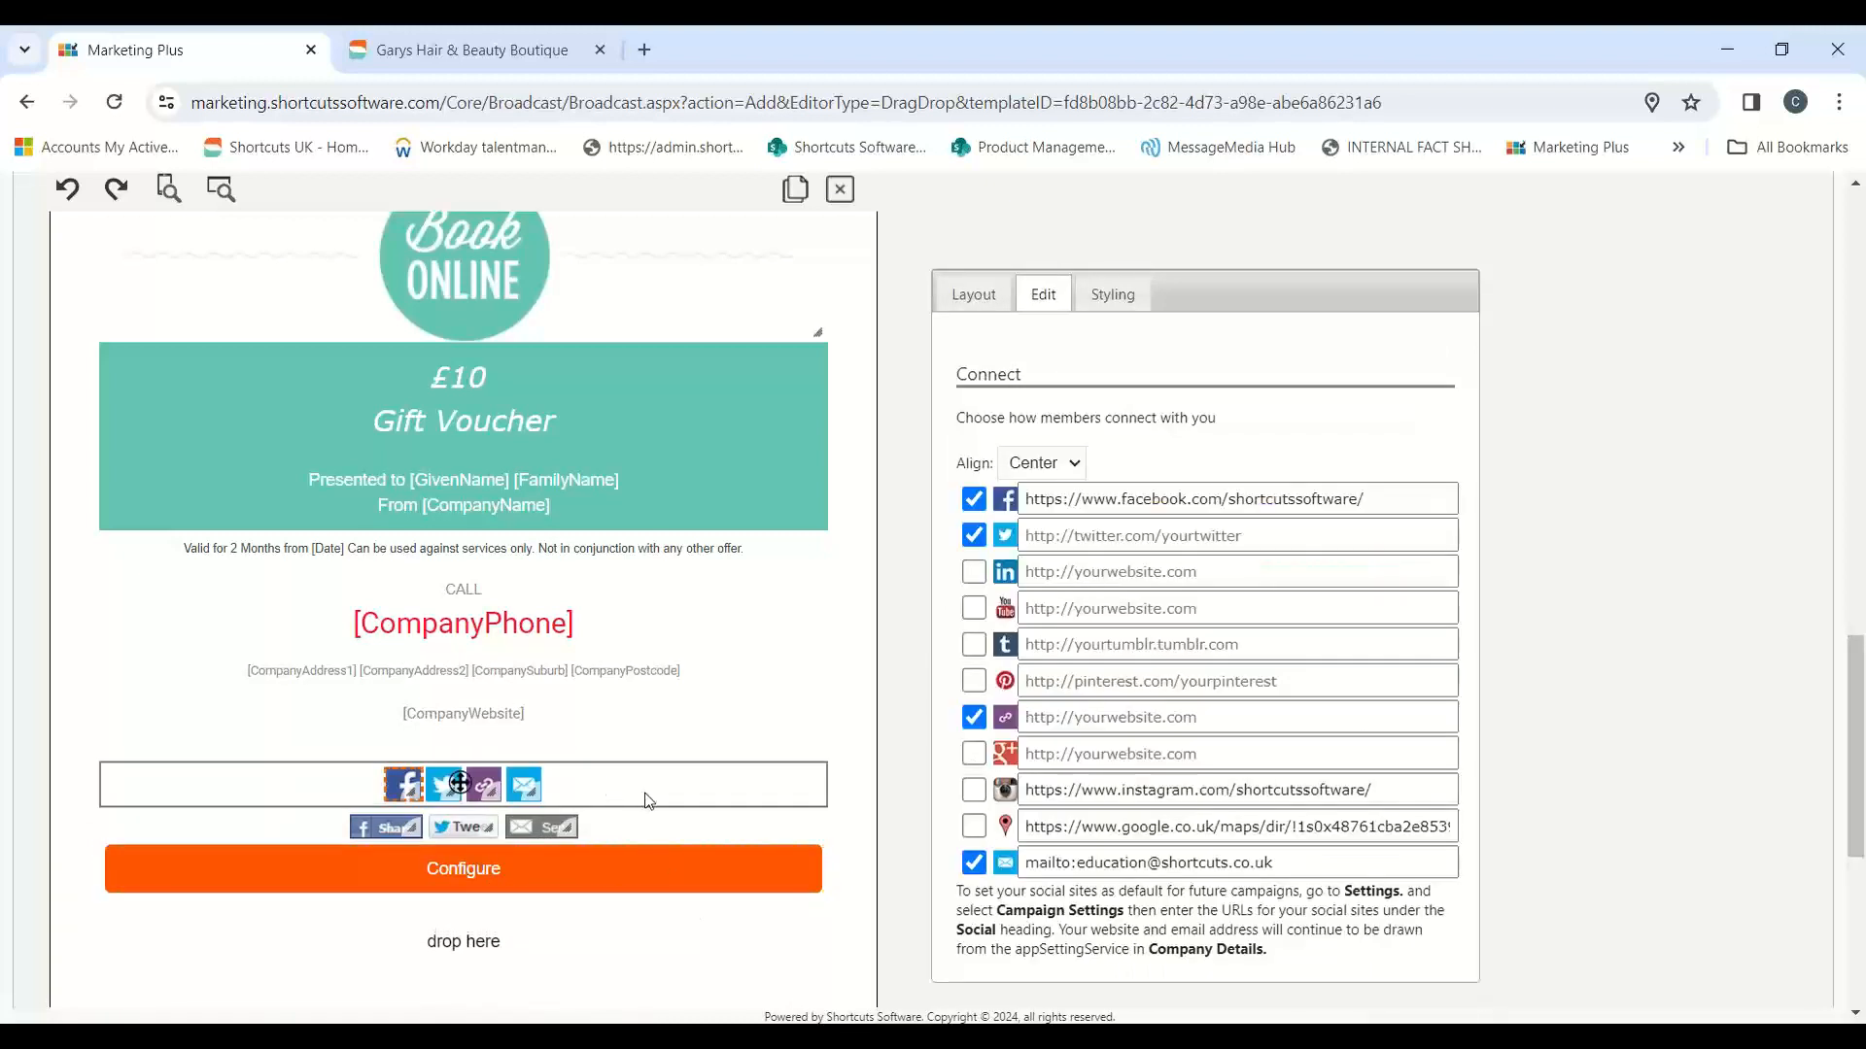
pyautogui.click(973, 718)
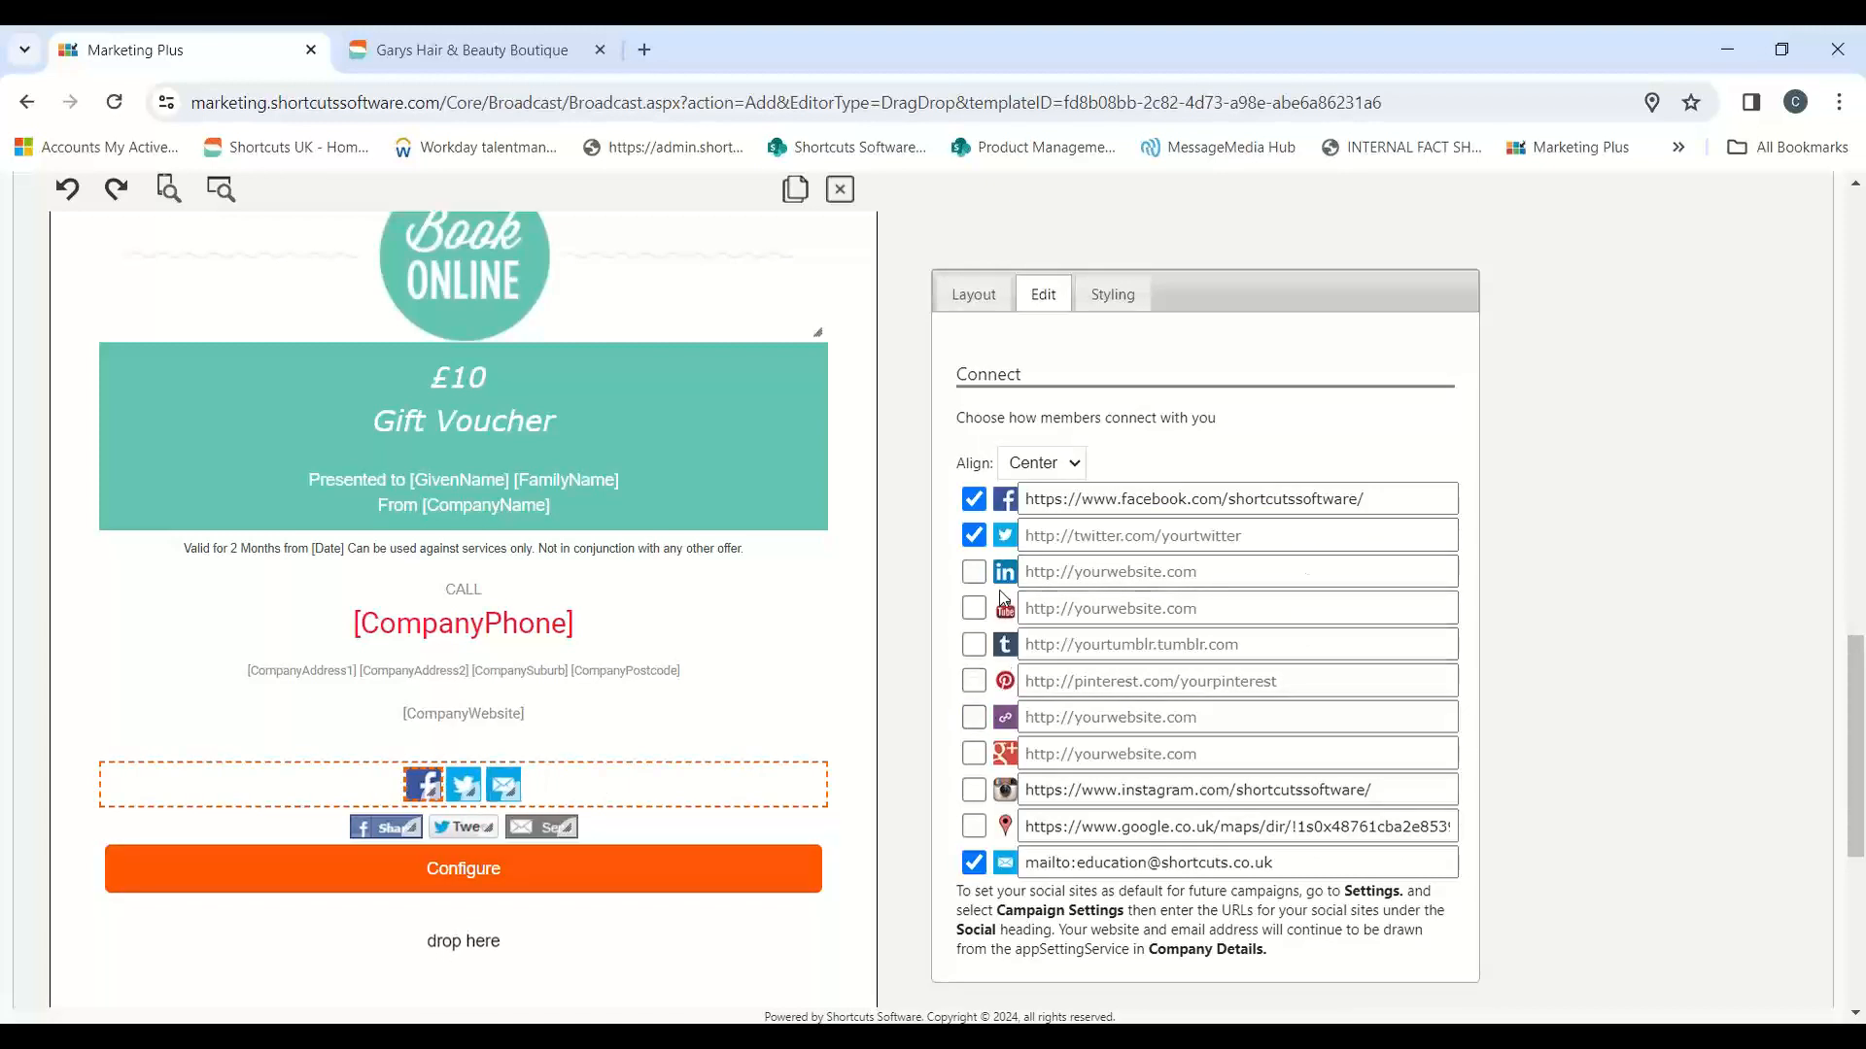
pyautogui.click(972, 535)
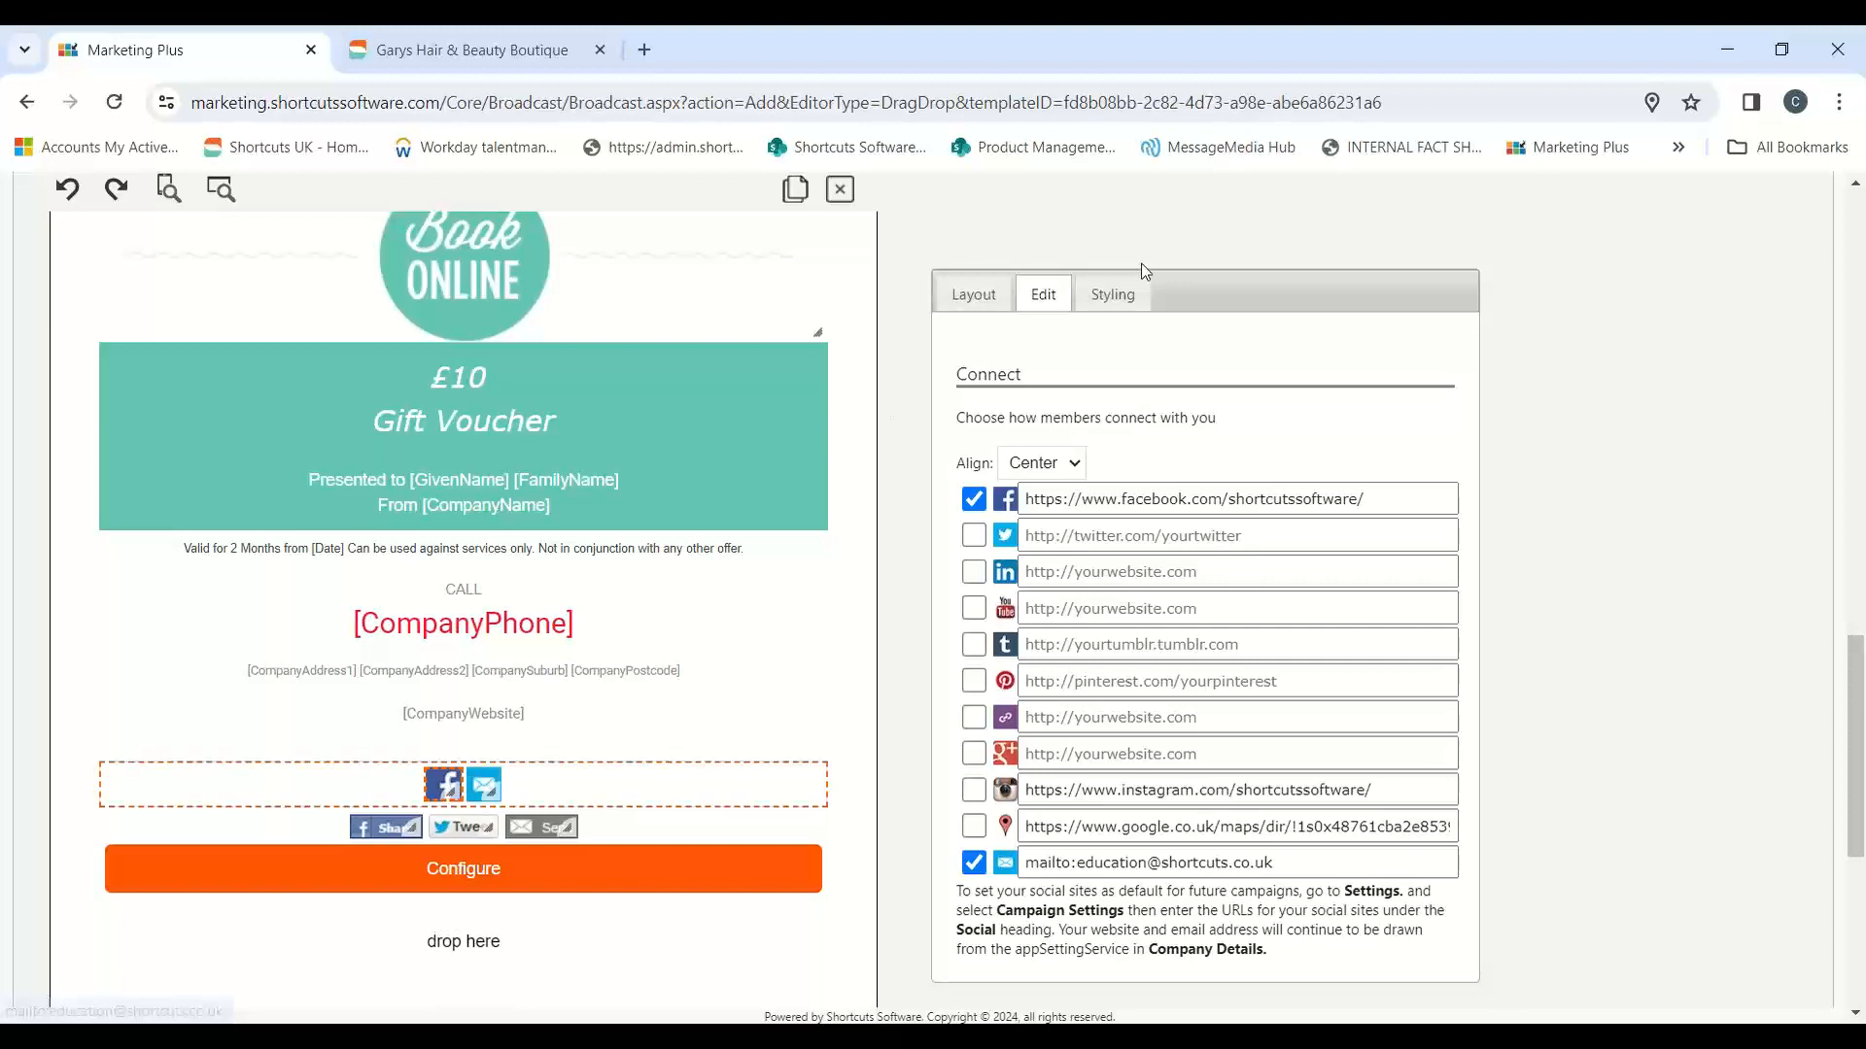
pyautogui.click(1113, 295)
pyautogui.click(996, 306)
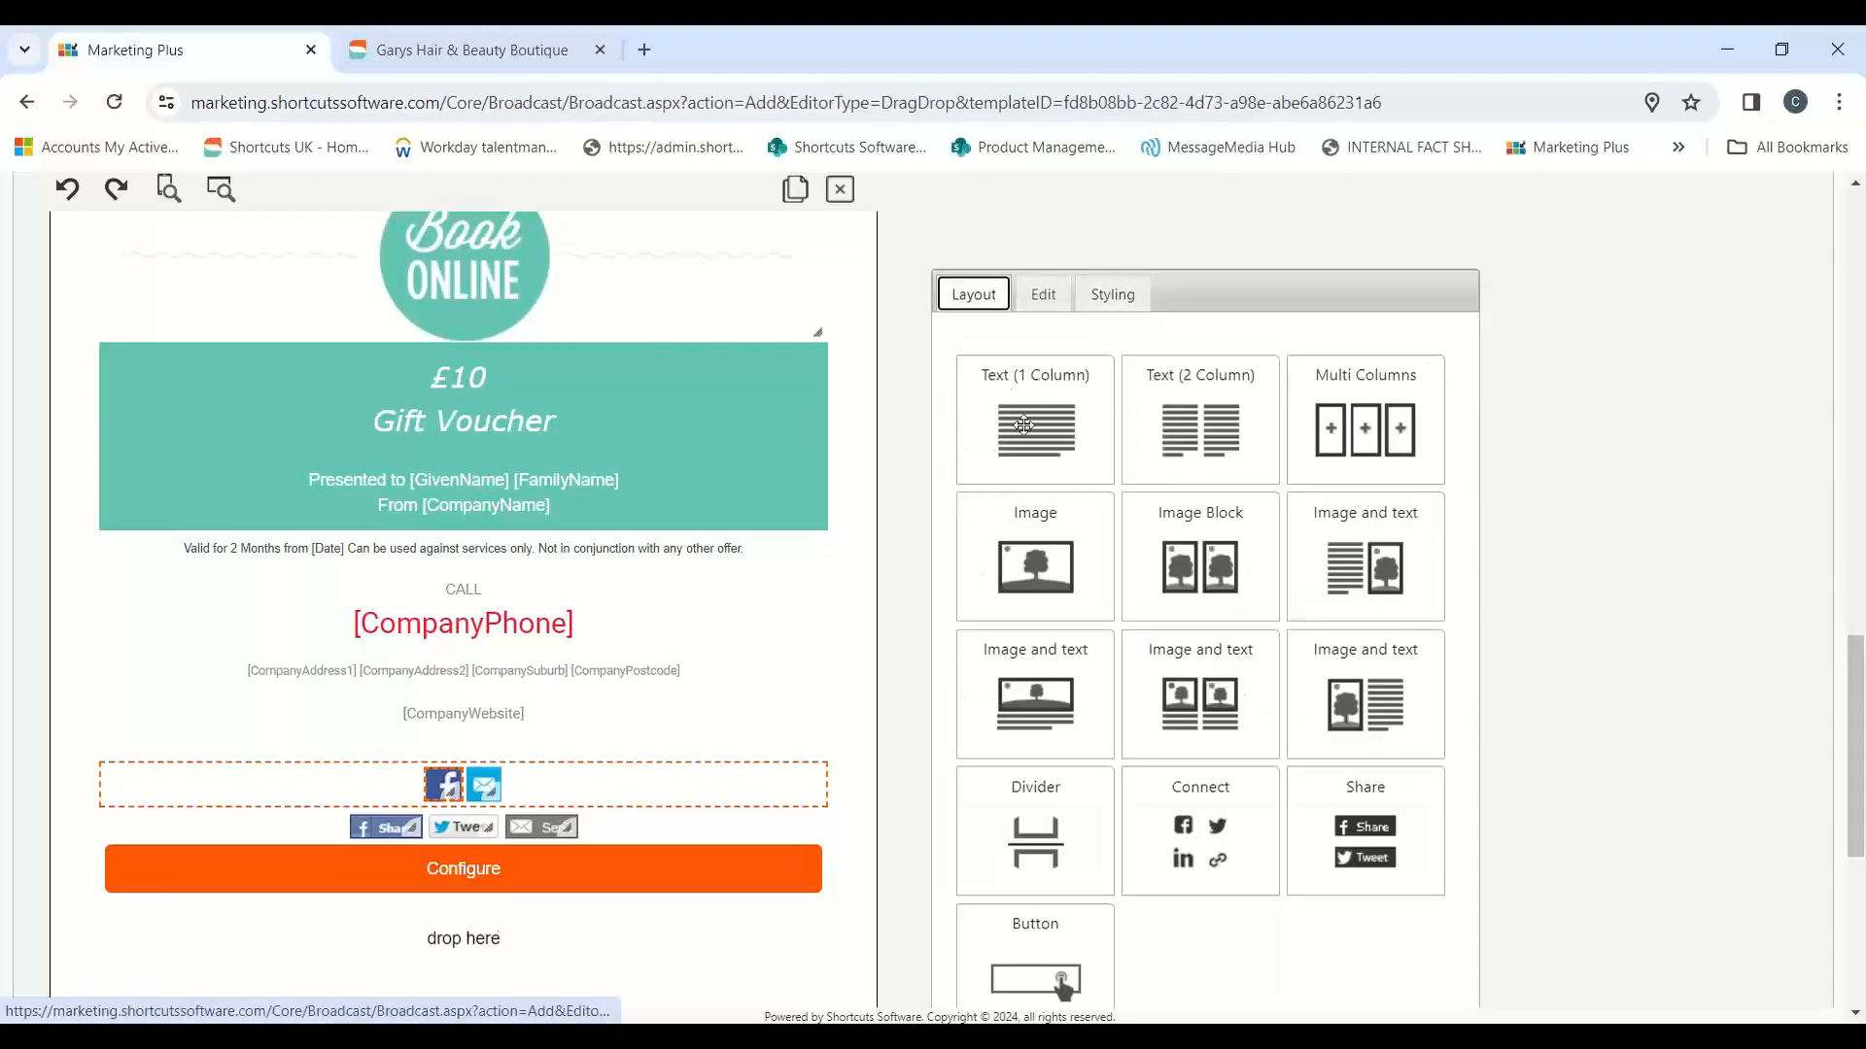
pyautogui.click(1050, 307)
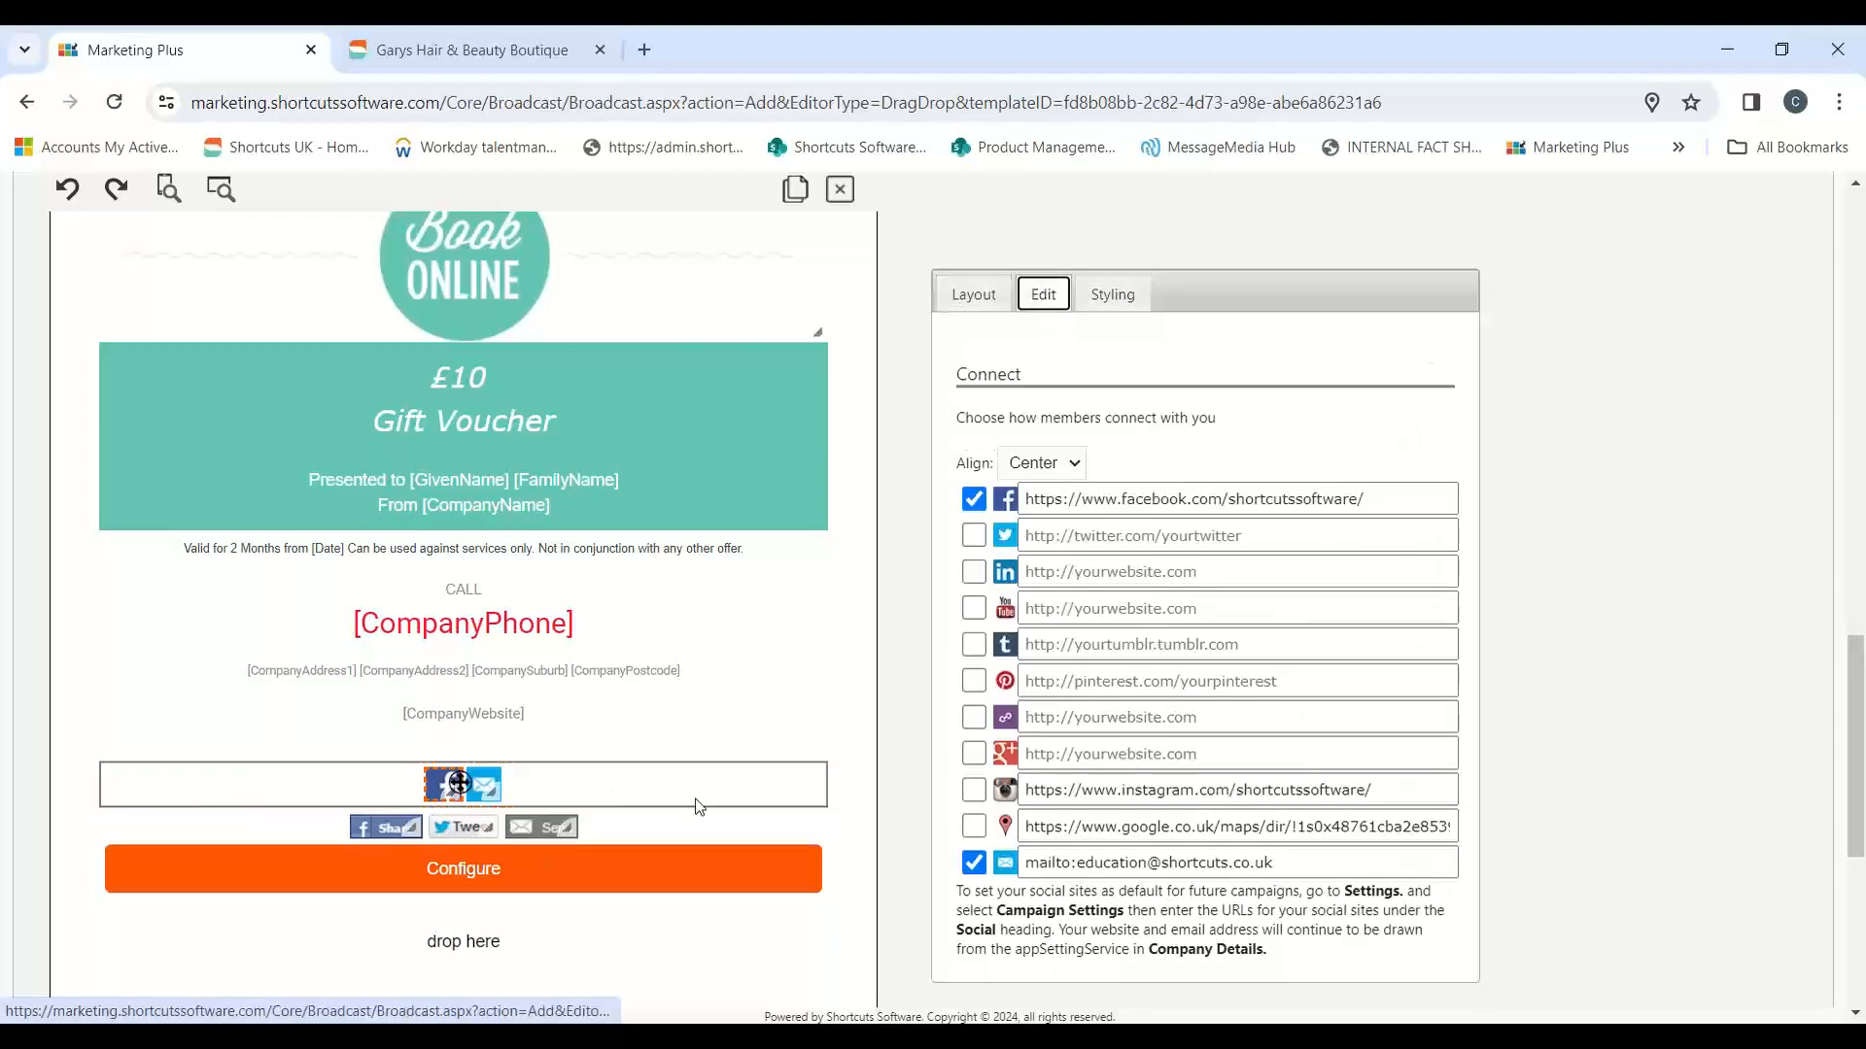
# Step: Replace the Facebook icon in the Connect block with the library image "facebook logo blue.png"
pyautogui.click(483, 791)
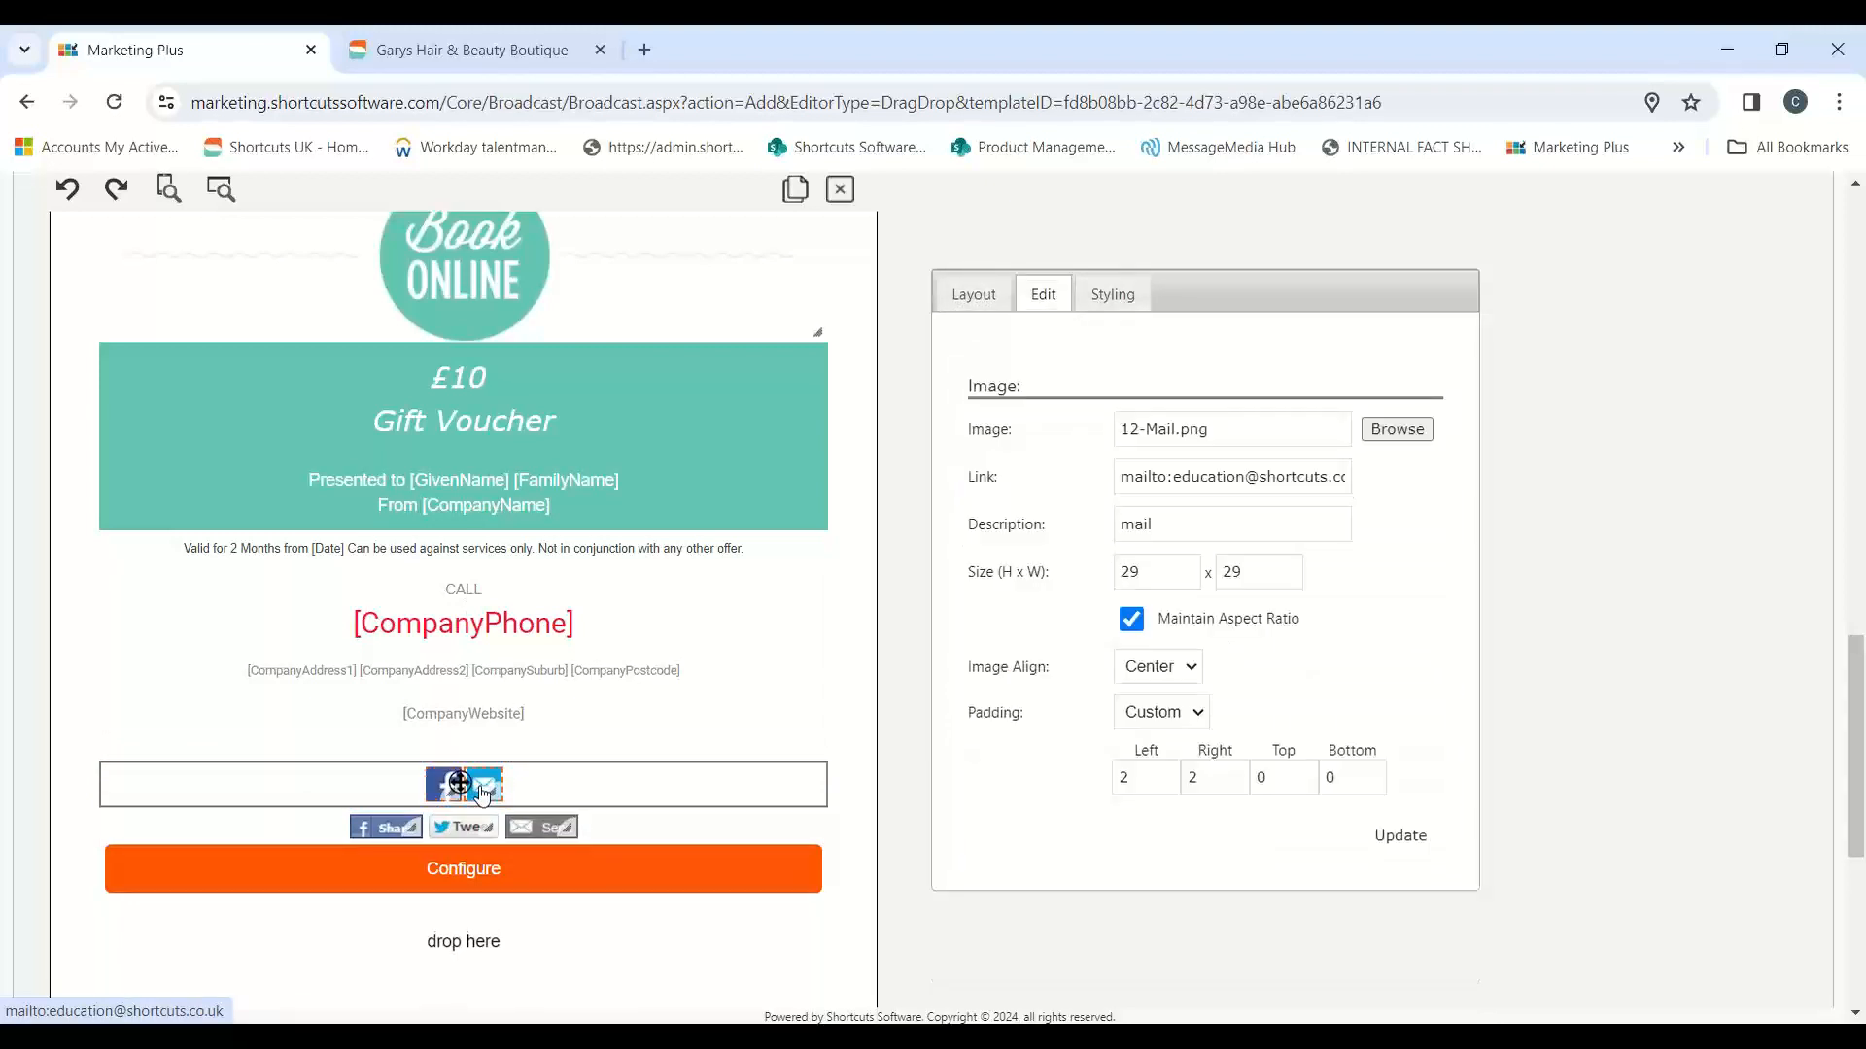
pyautogui.click(447, 783)
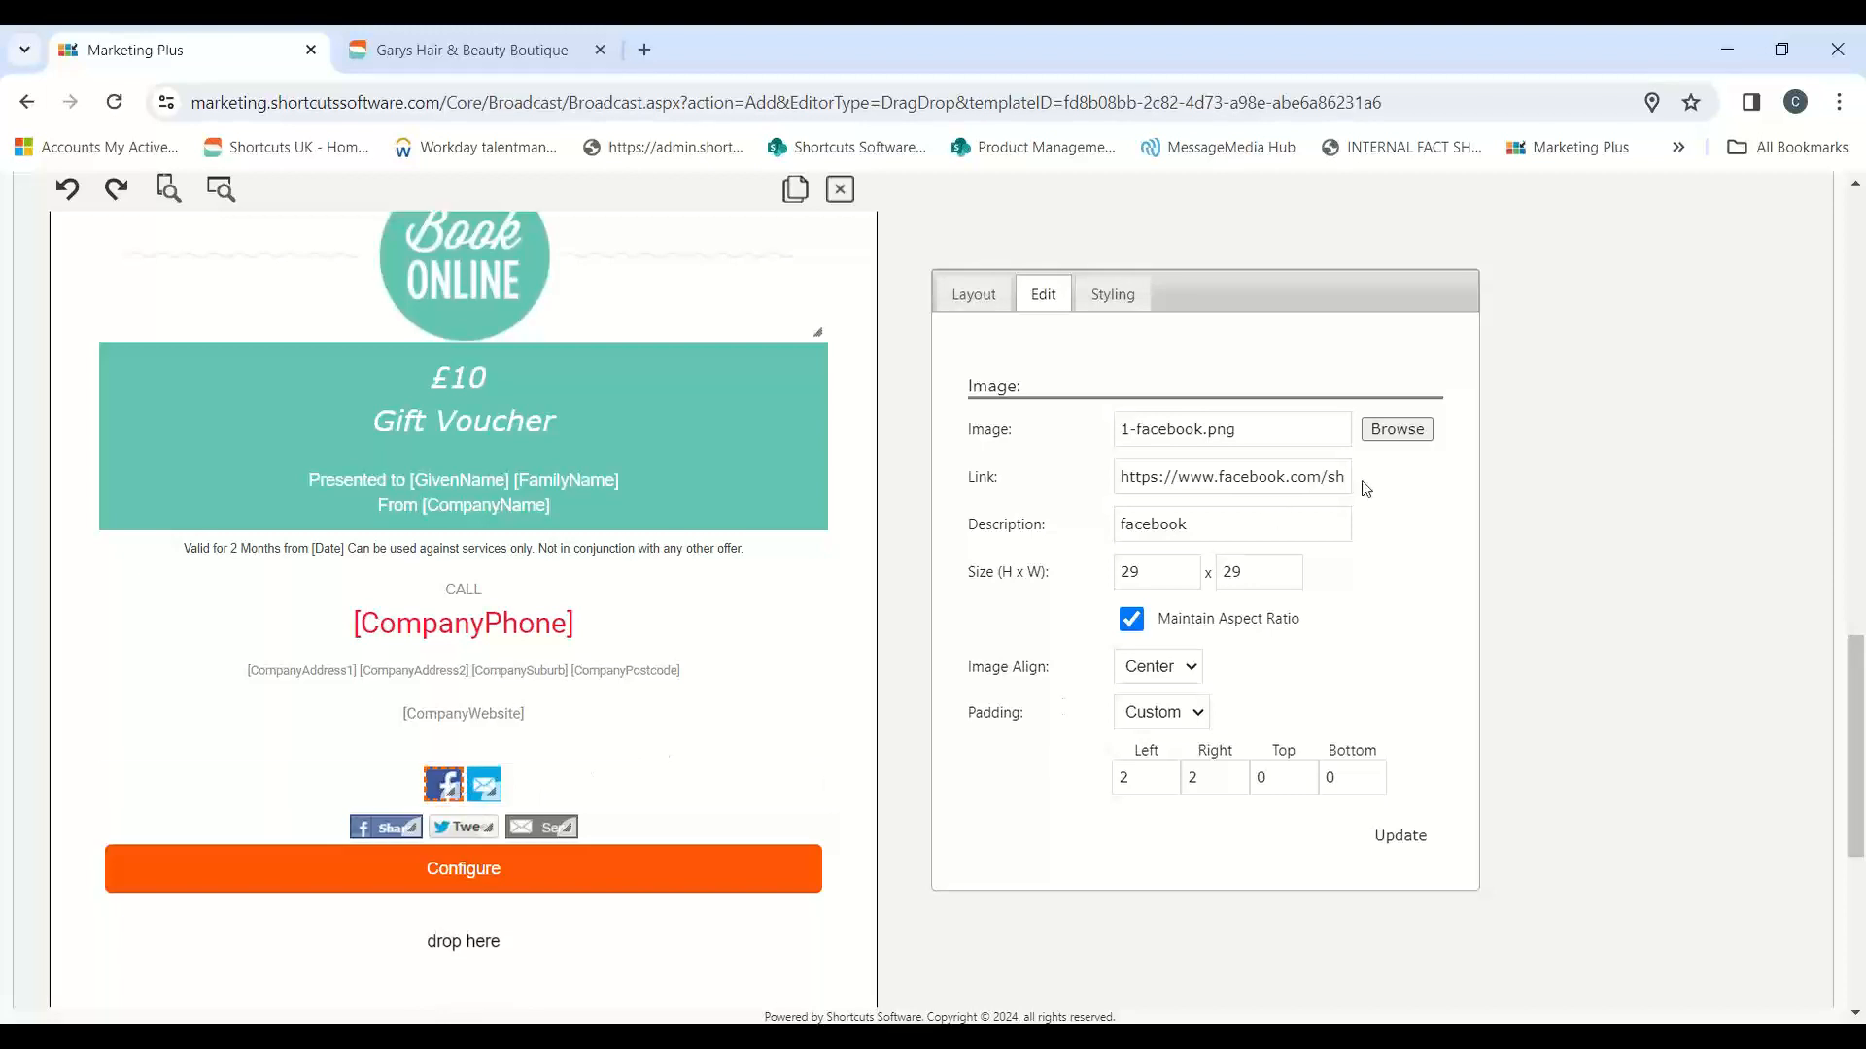
pyautogui.click(1396, 430)
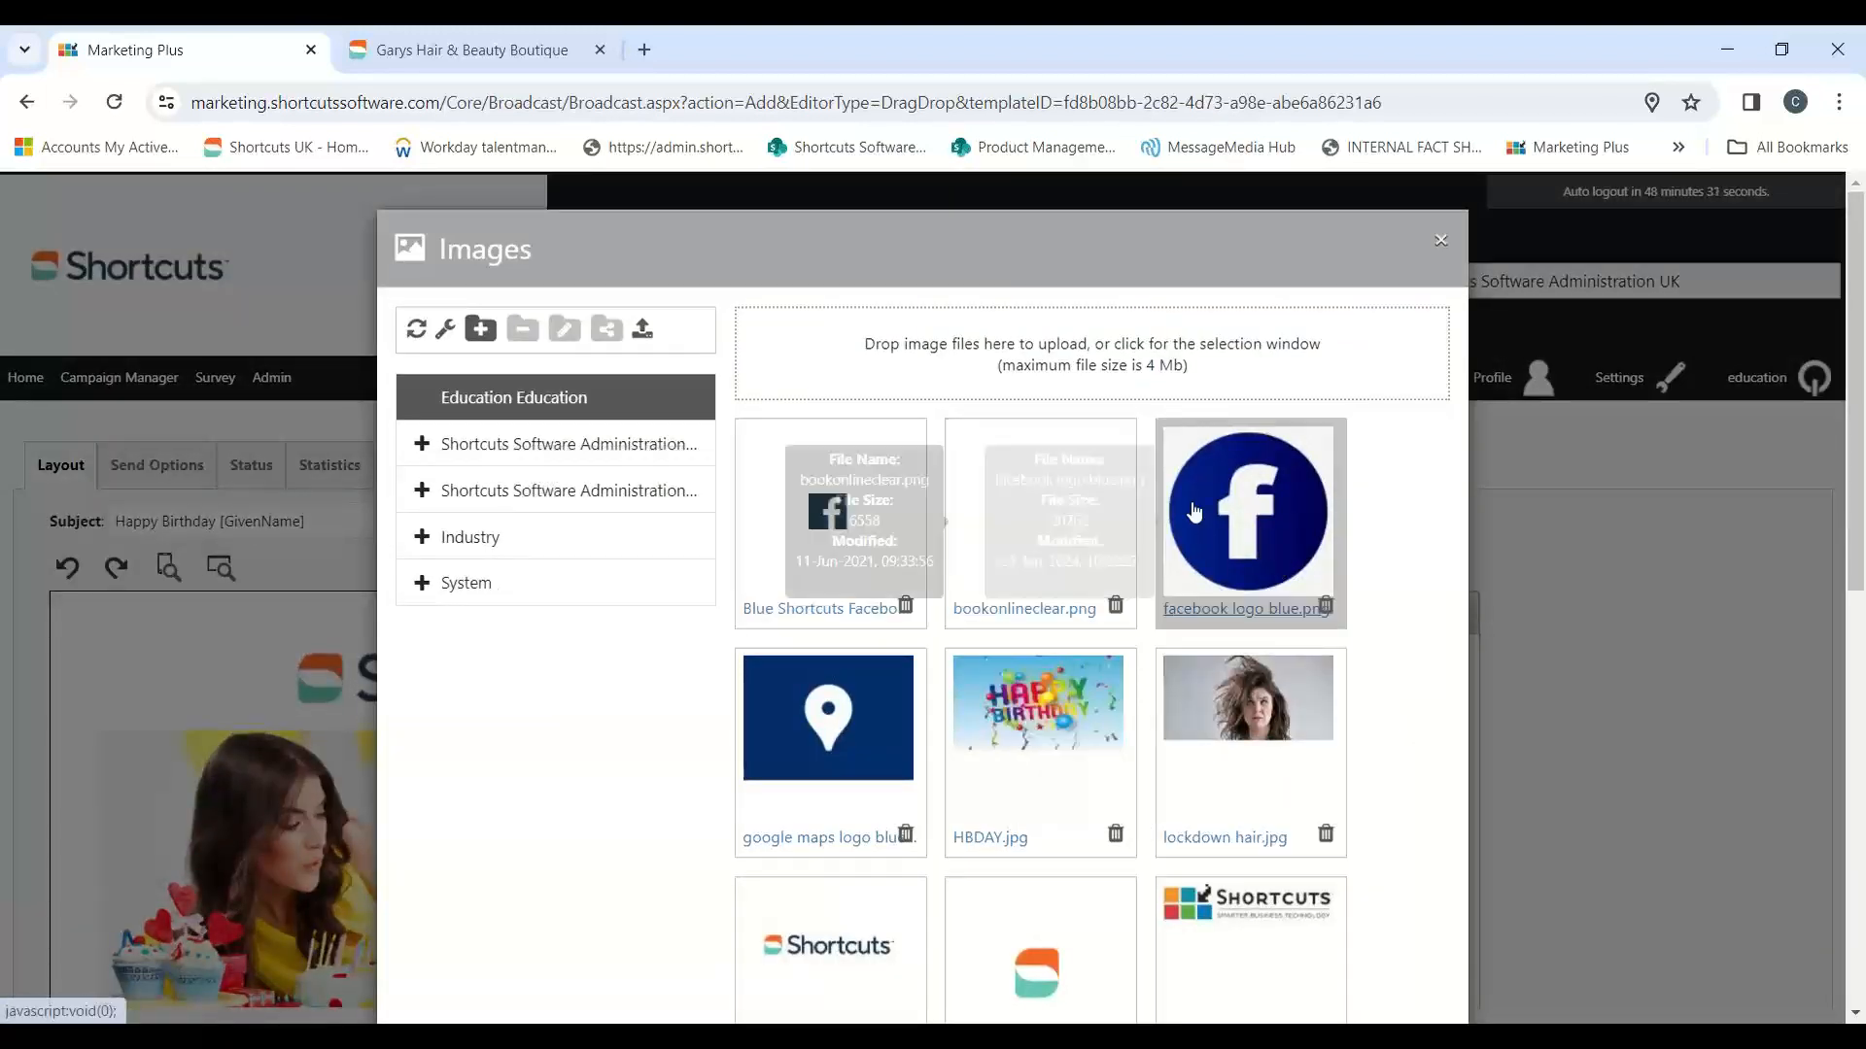
pyautogui.click(1248, 512)
pyautogui.scroll(-3, 1574, 680)
pyautogui.scroll(-12, 1603, 707)
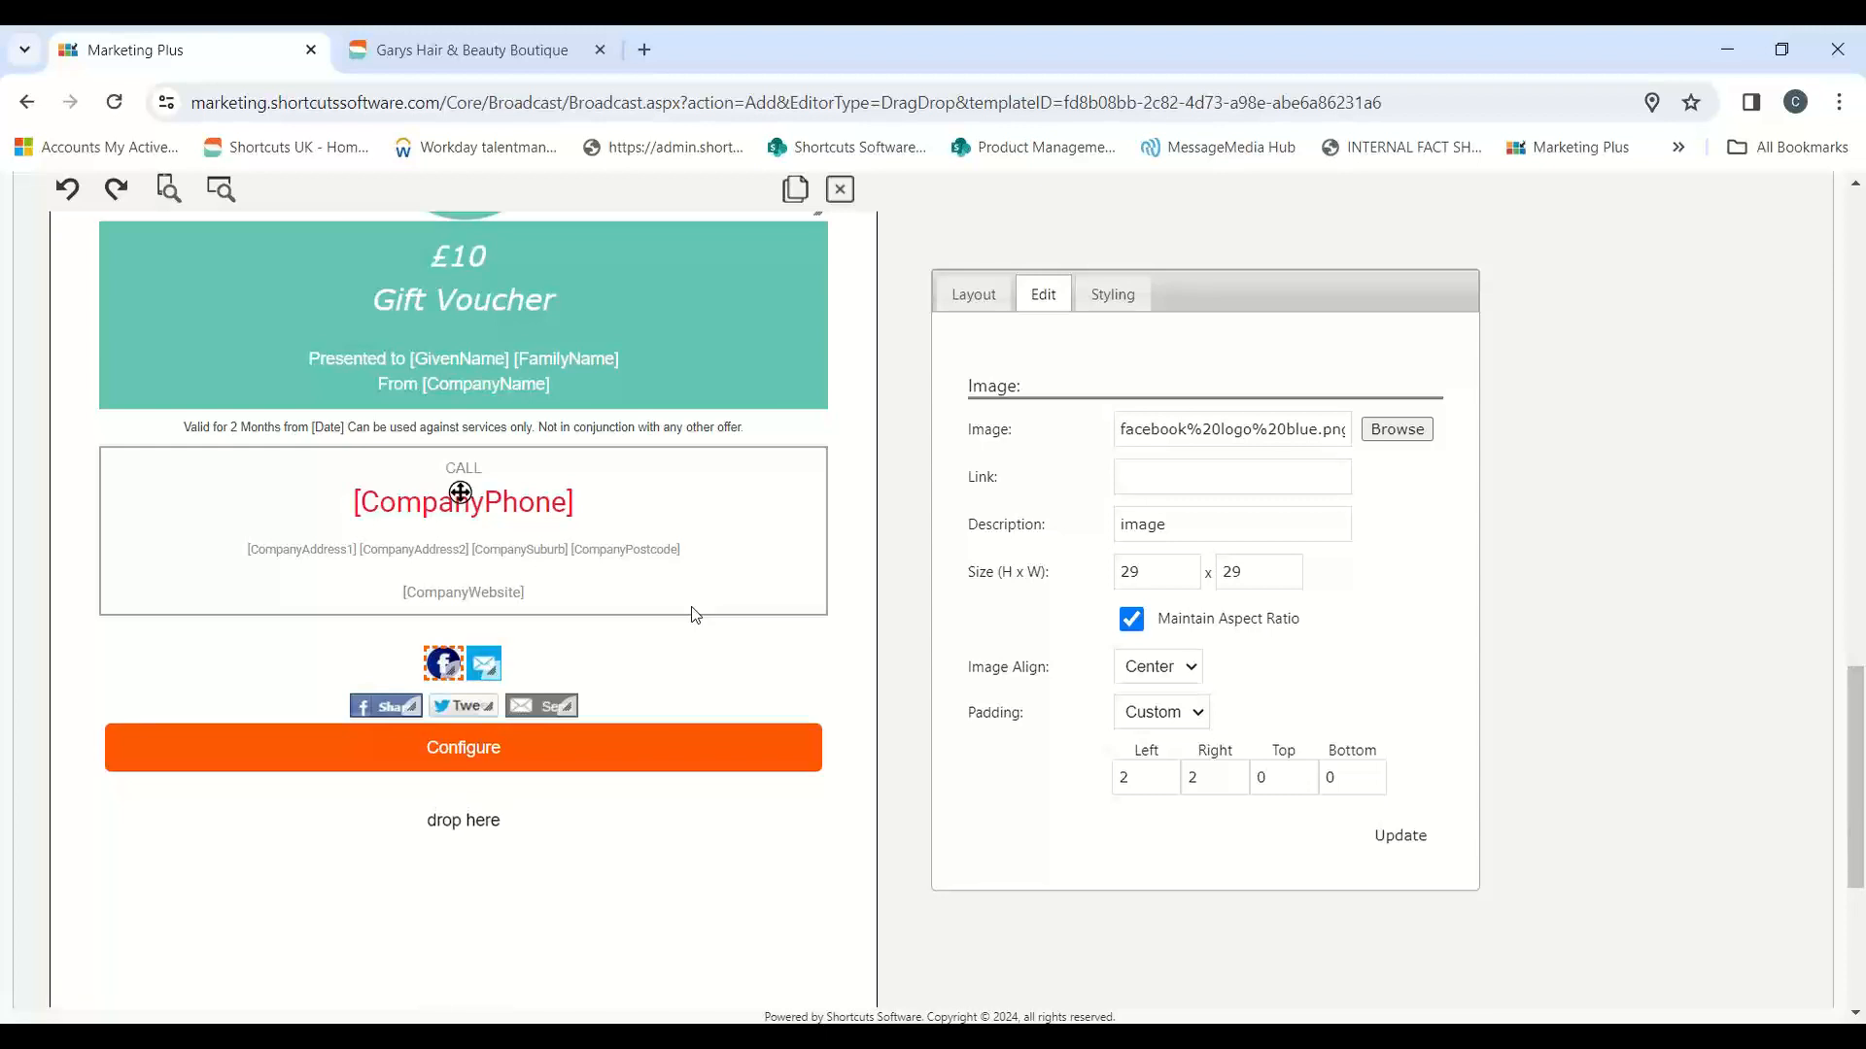
# Step: Review the whole email and its link options, save the layout and continue to the send options
pyautogui.scroll(10, 531, 725)
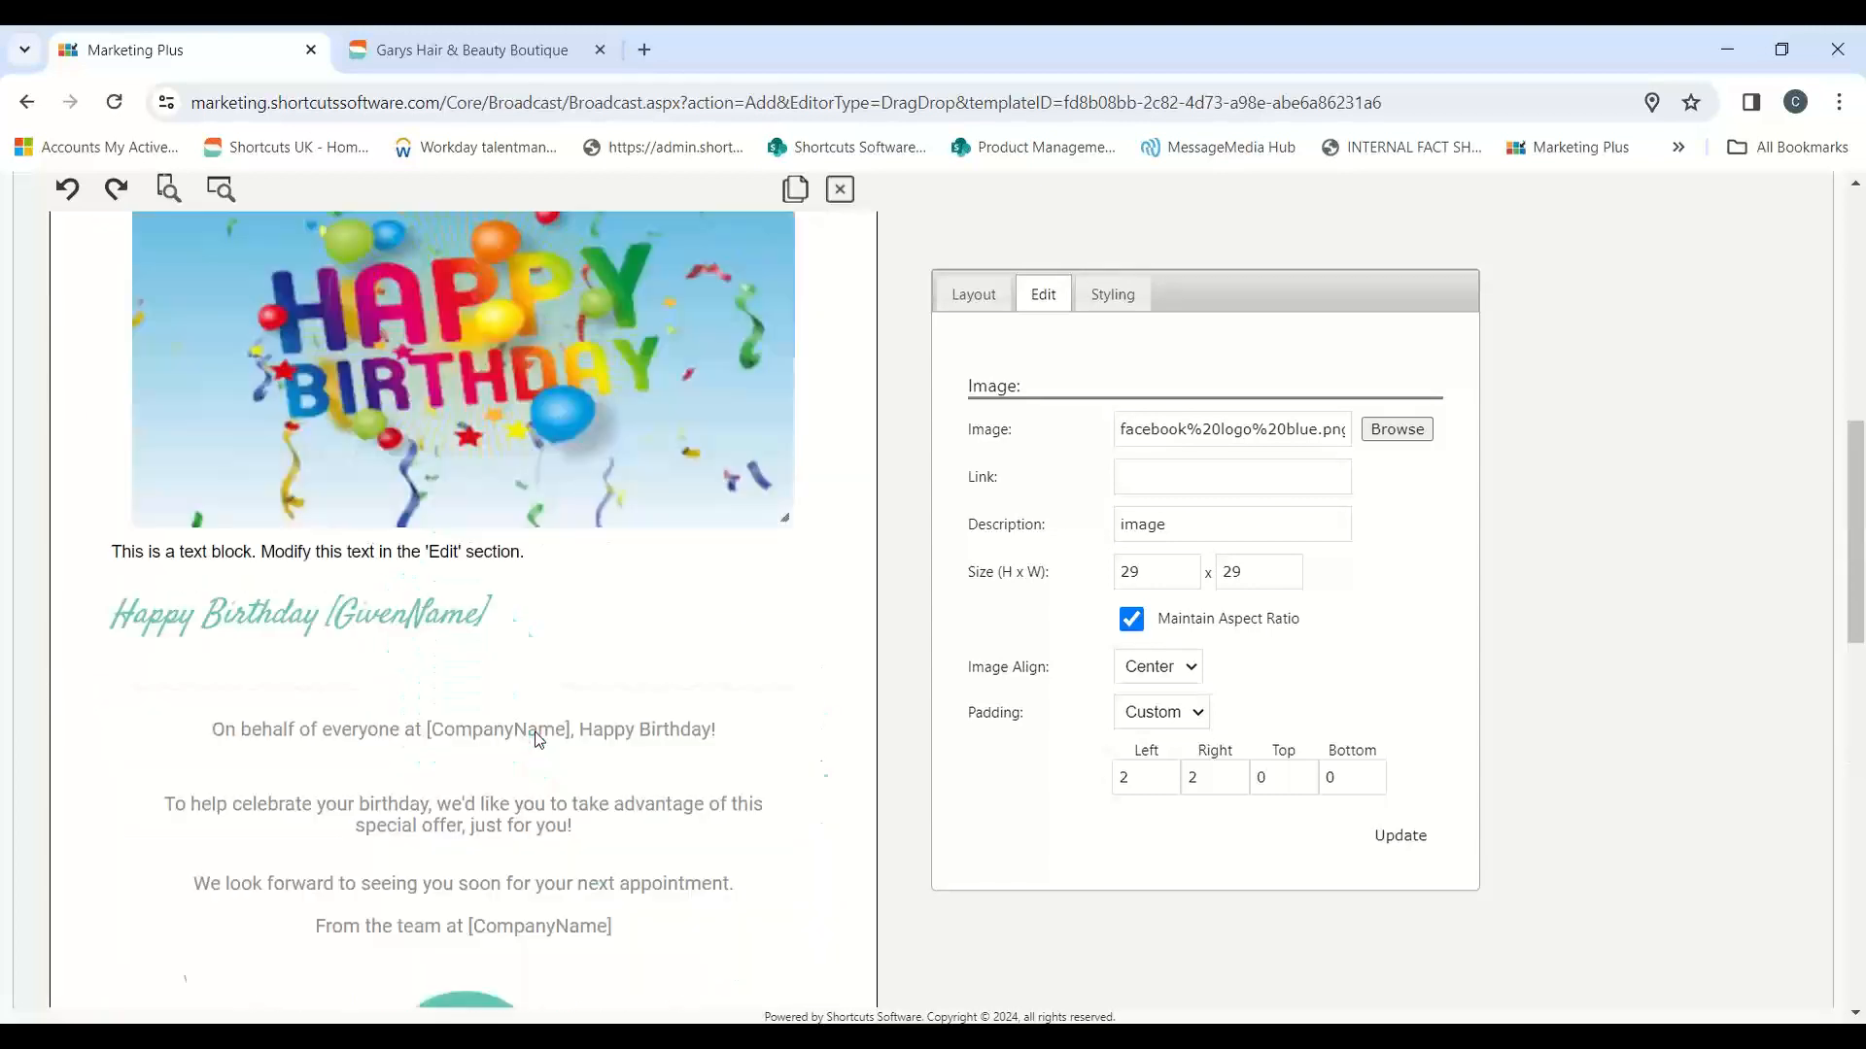
pyautogui.scroll(6, 538, 738)
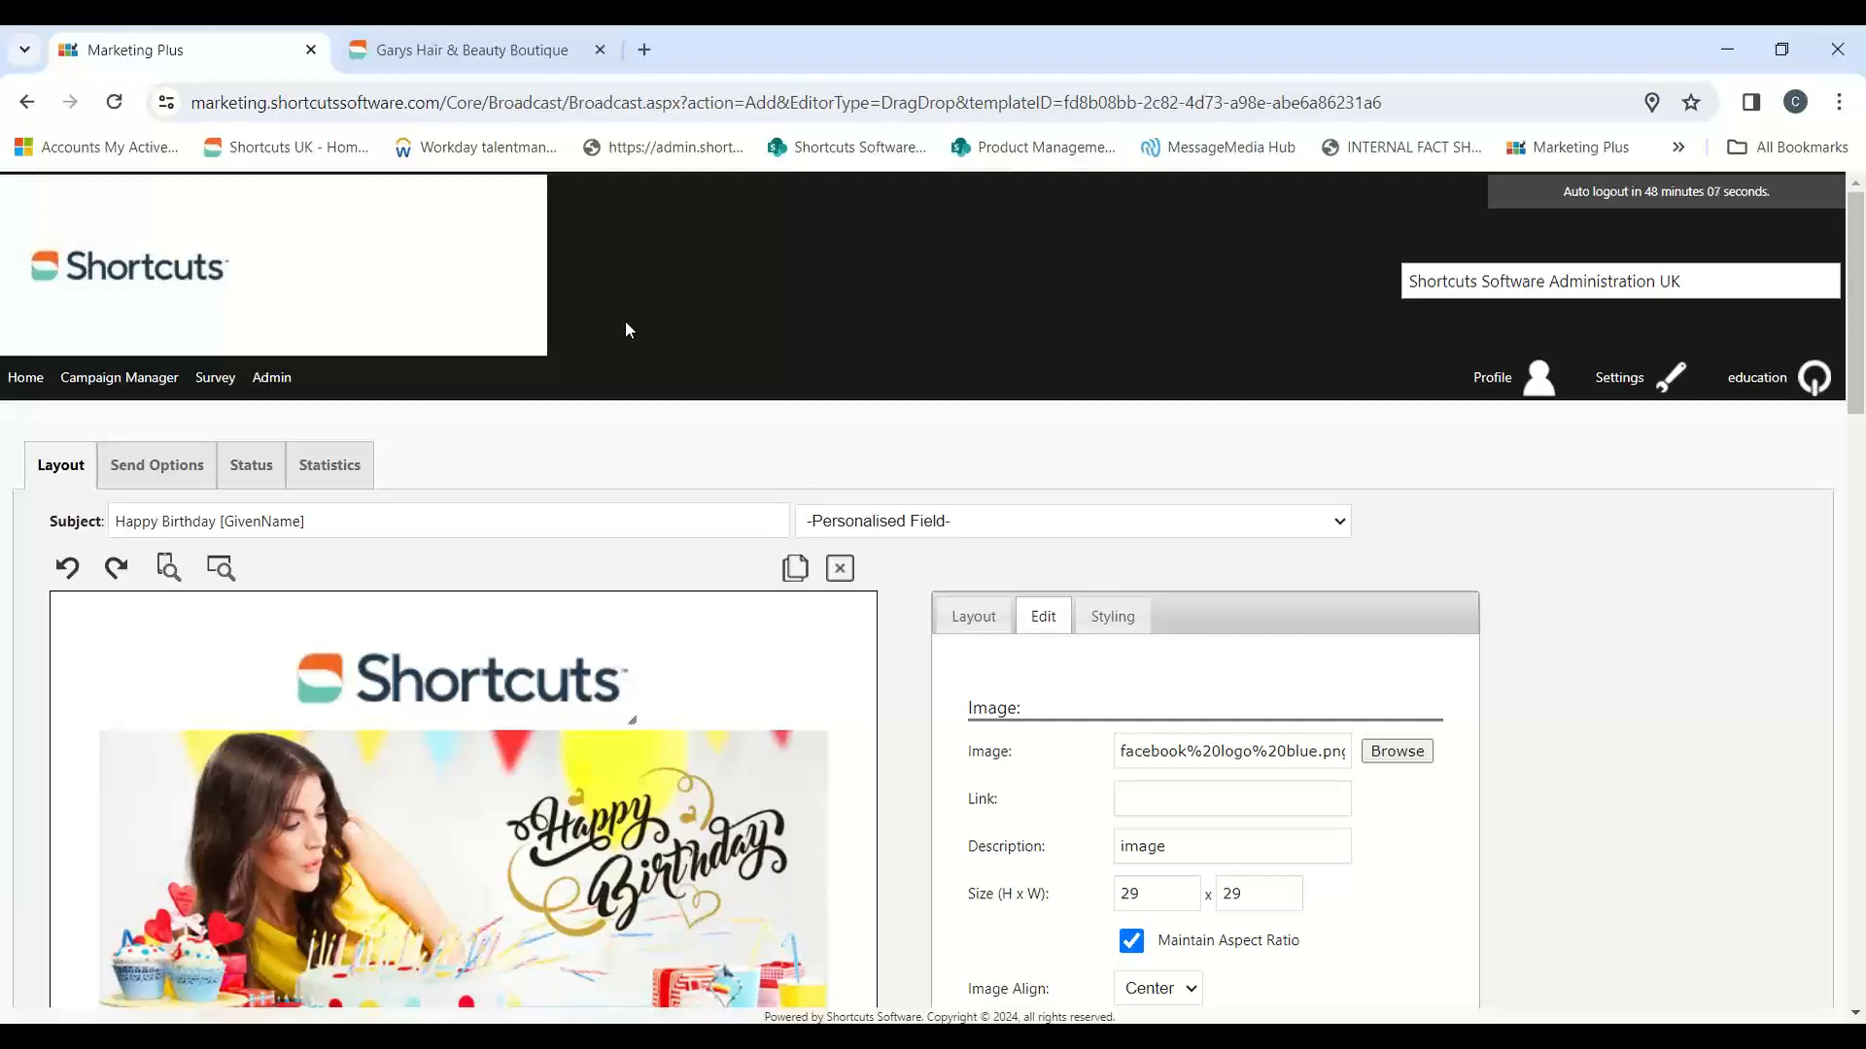
pyautogui.scroll(-10, 626, 328)
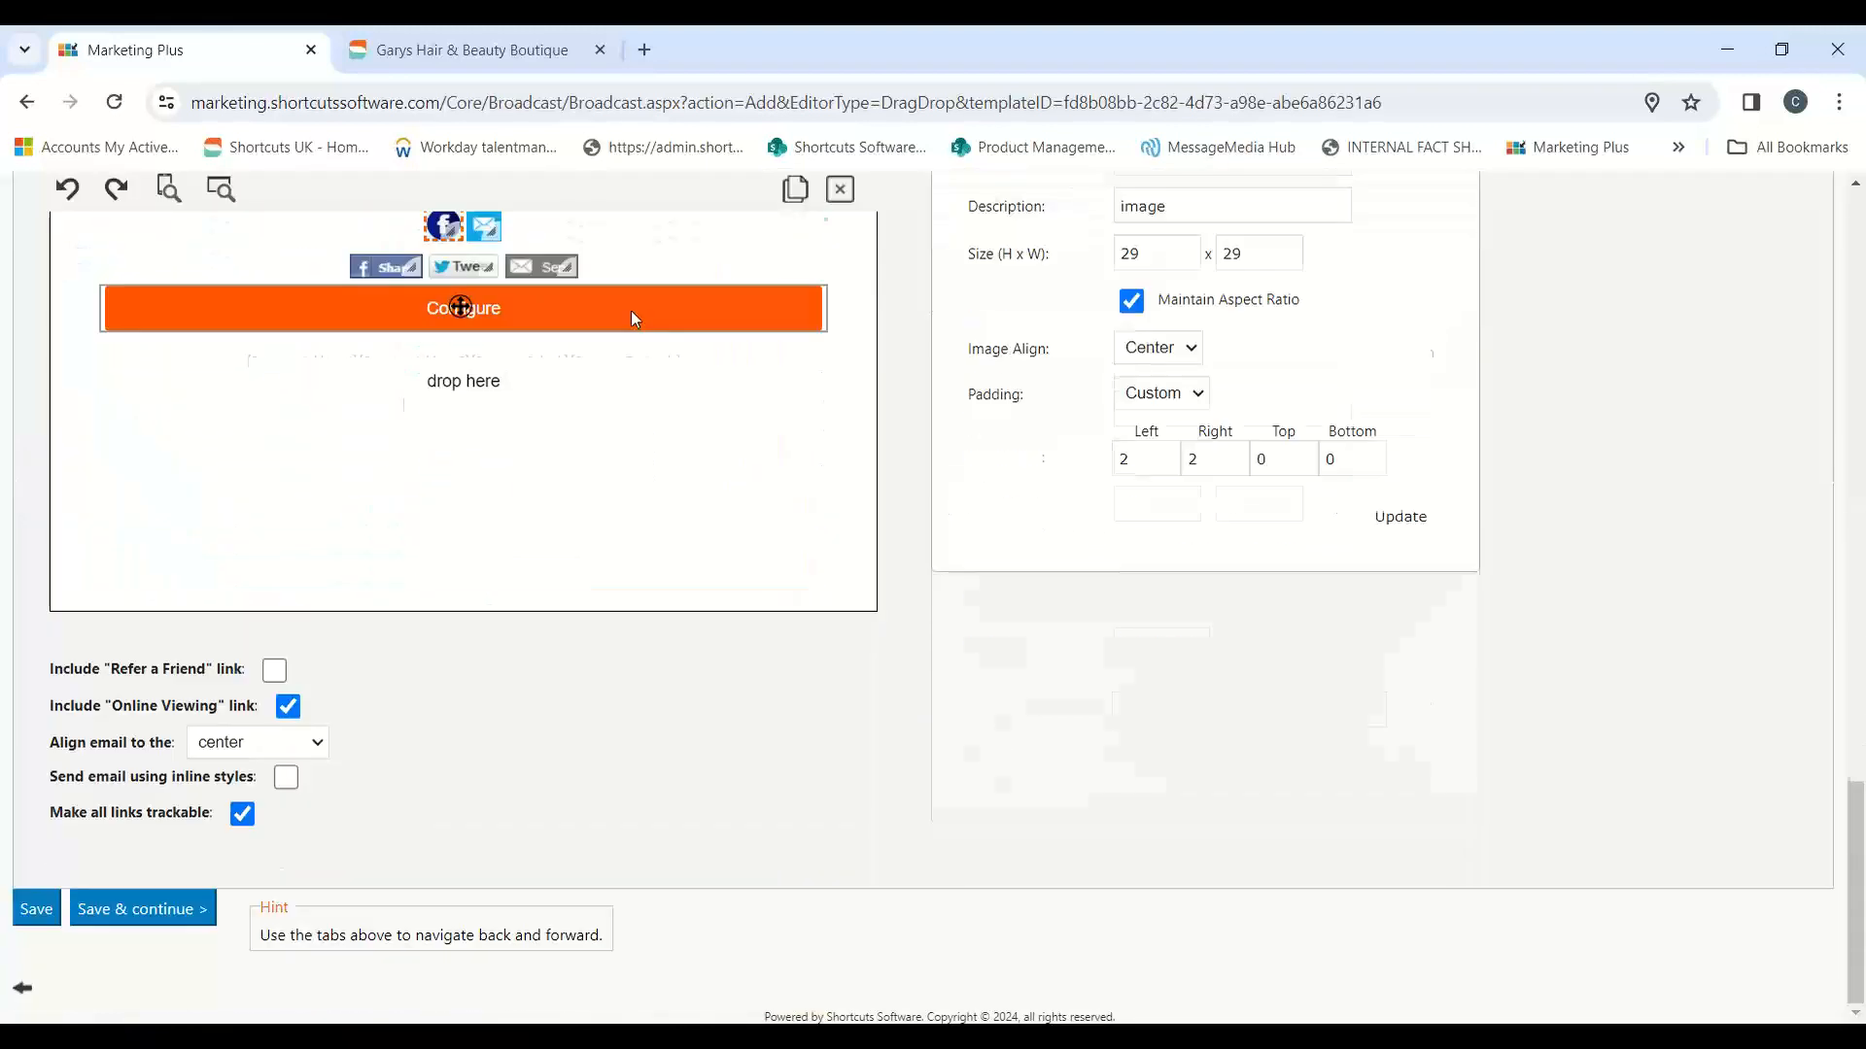
pyautogui.scroll(3, 138, 918)
pyautogui.rightClick(138, 918)
pyautogui.click(875, 689)
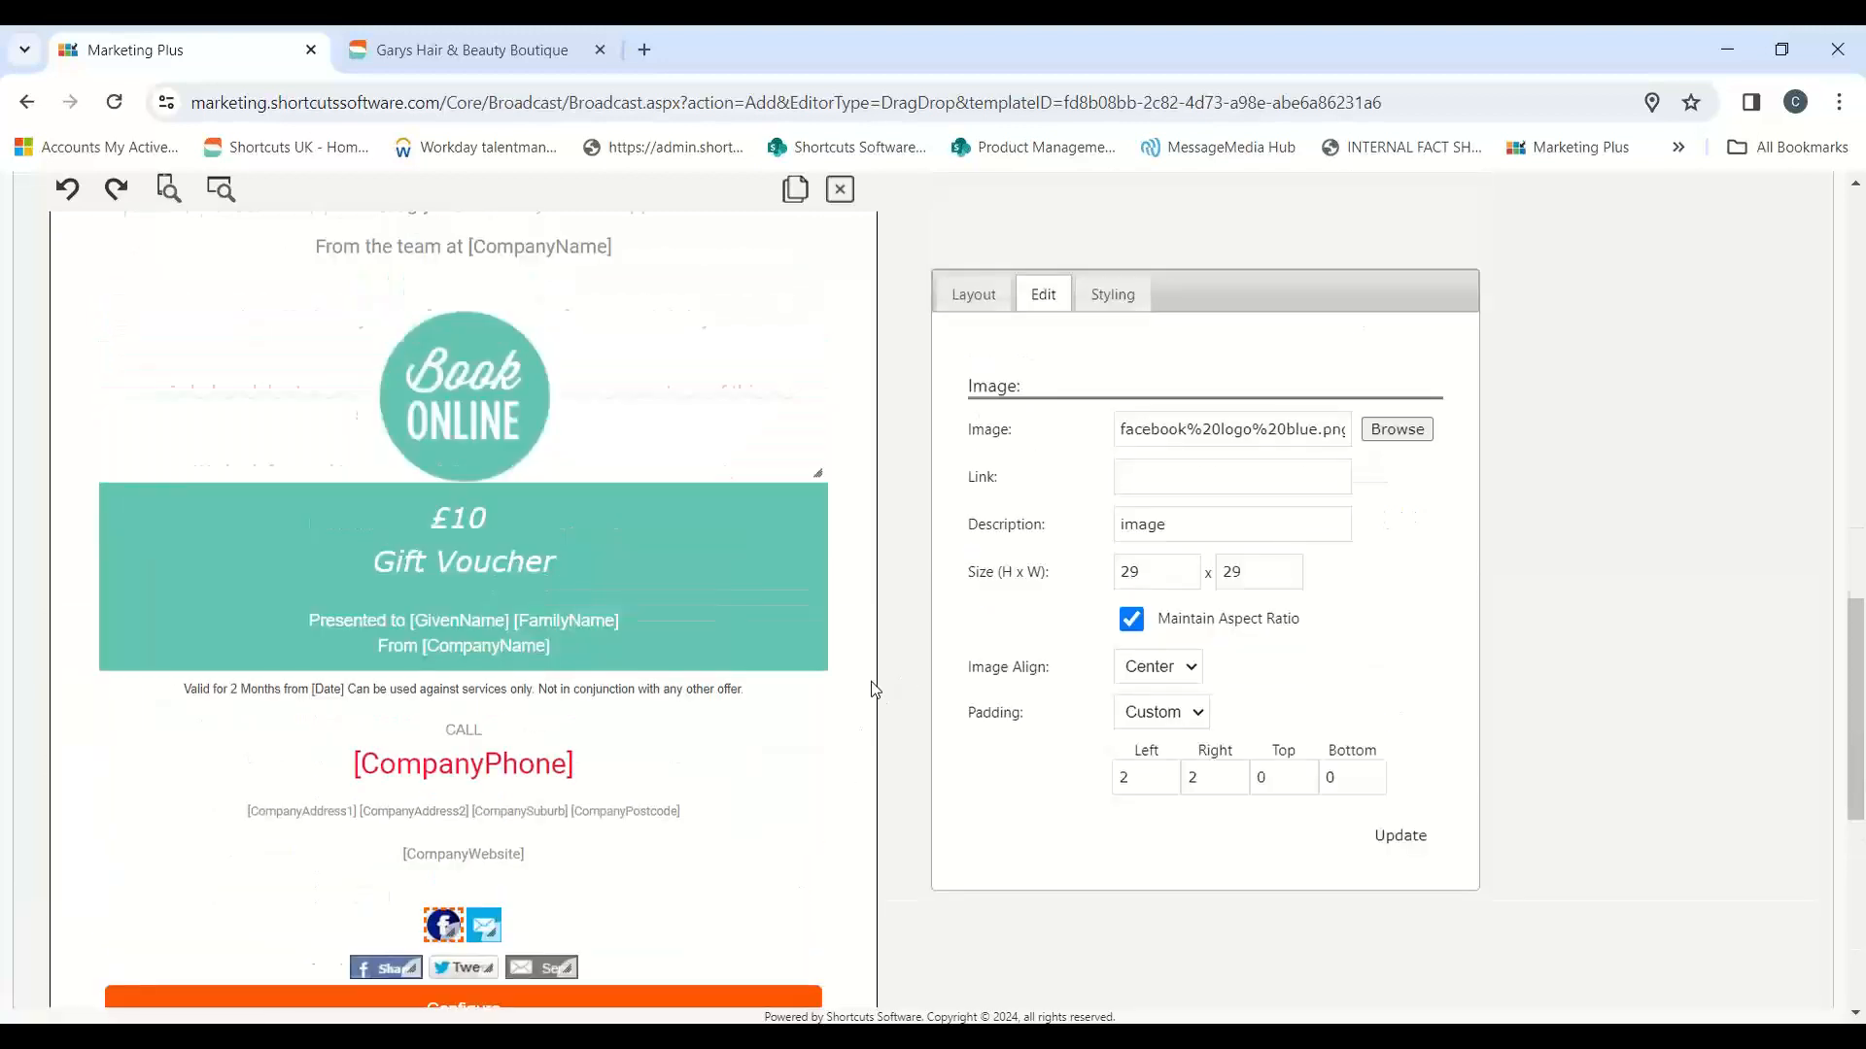
pyautogui.scroll(15, 458, 437)
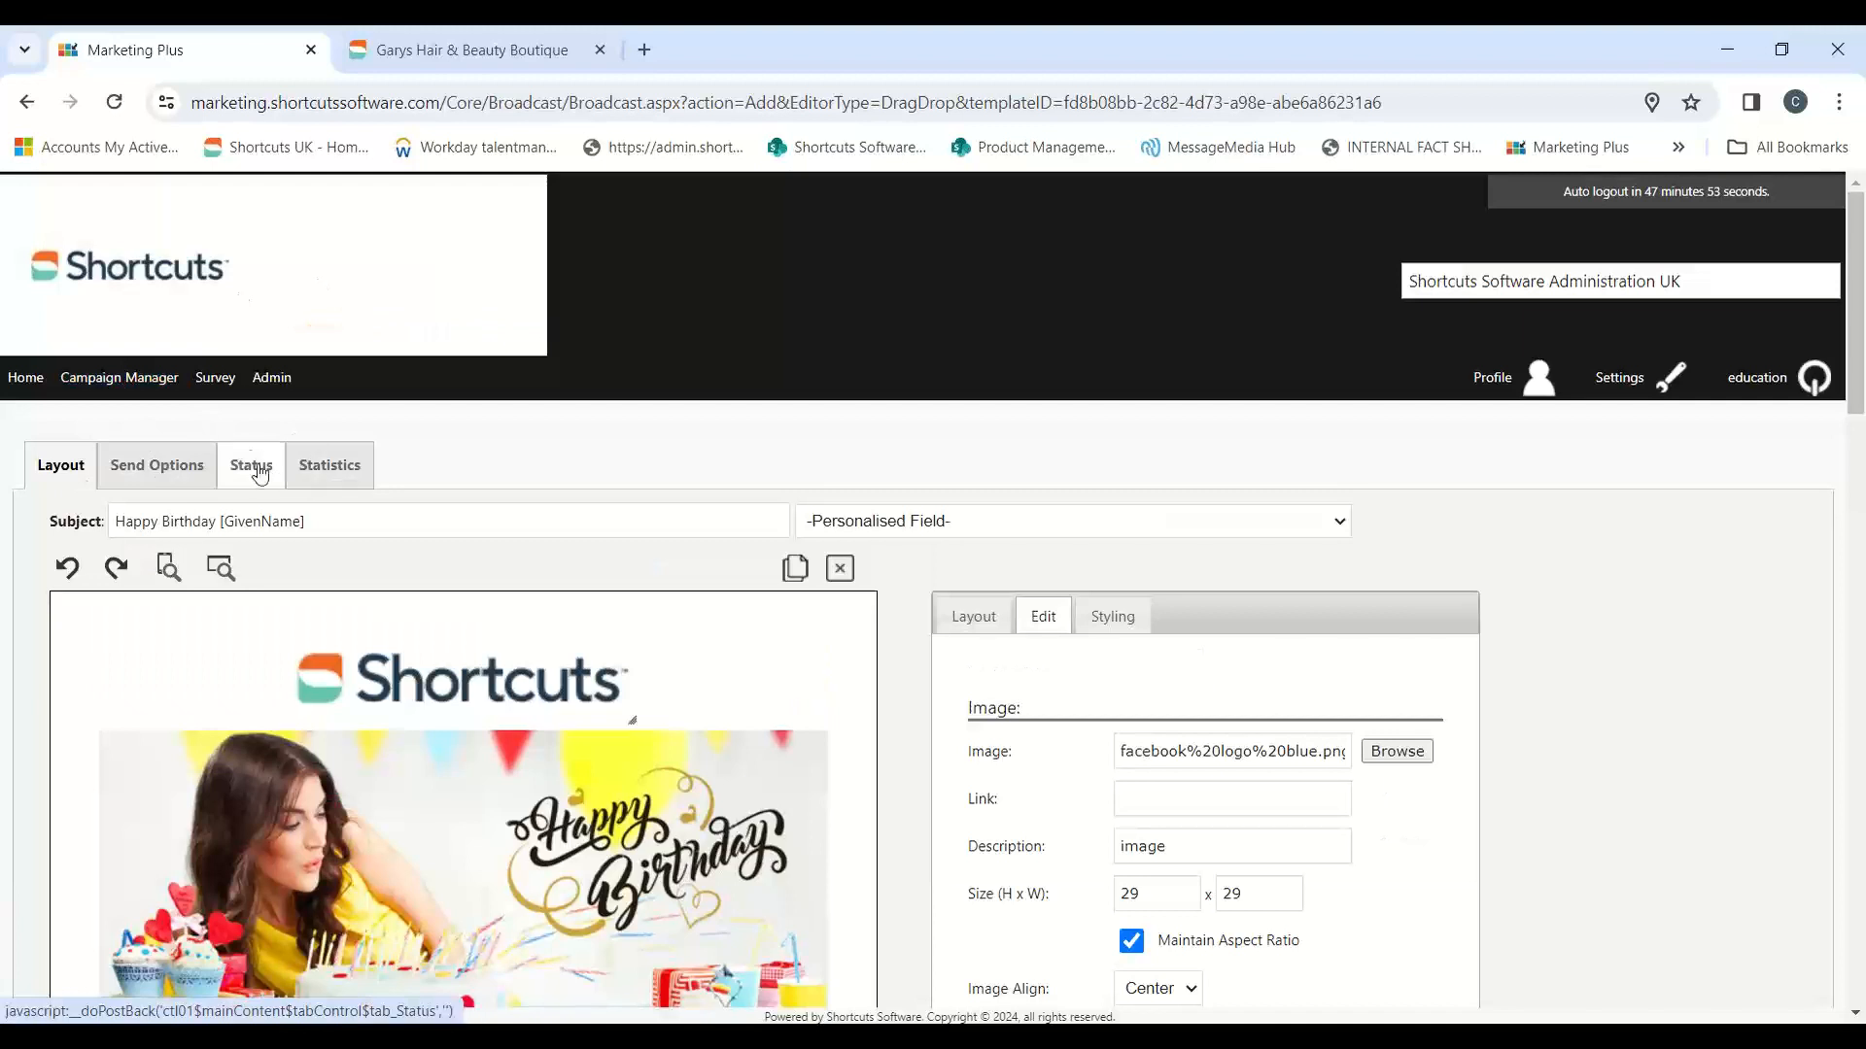
pyautogui.scroll(-15, 418, 492)
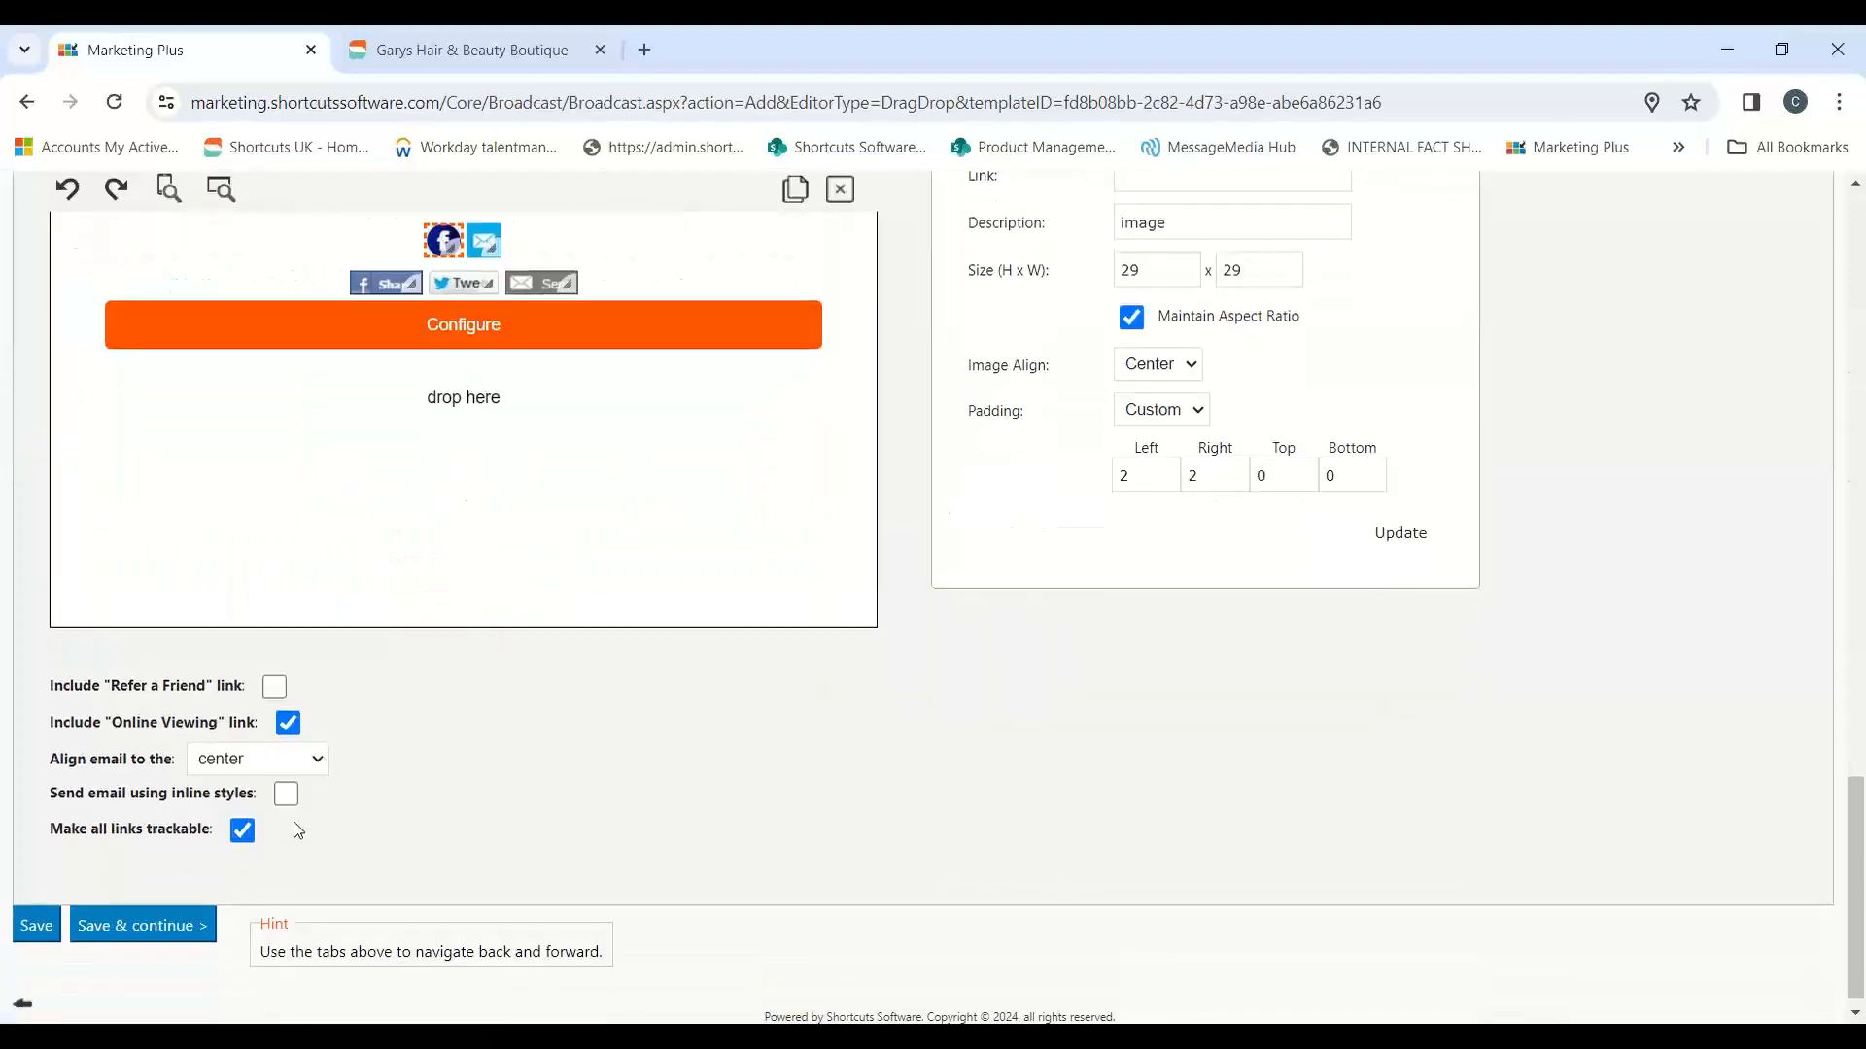
pyautogui.click(199, 908)
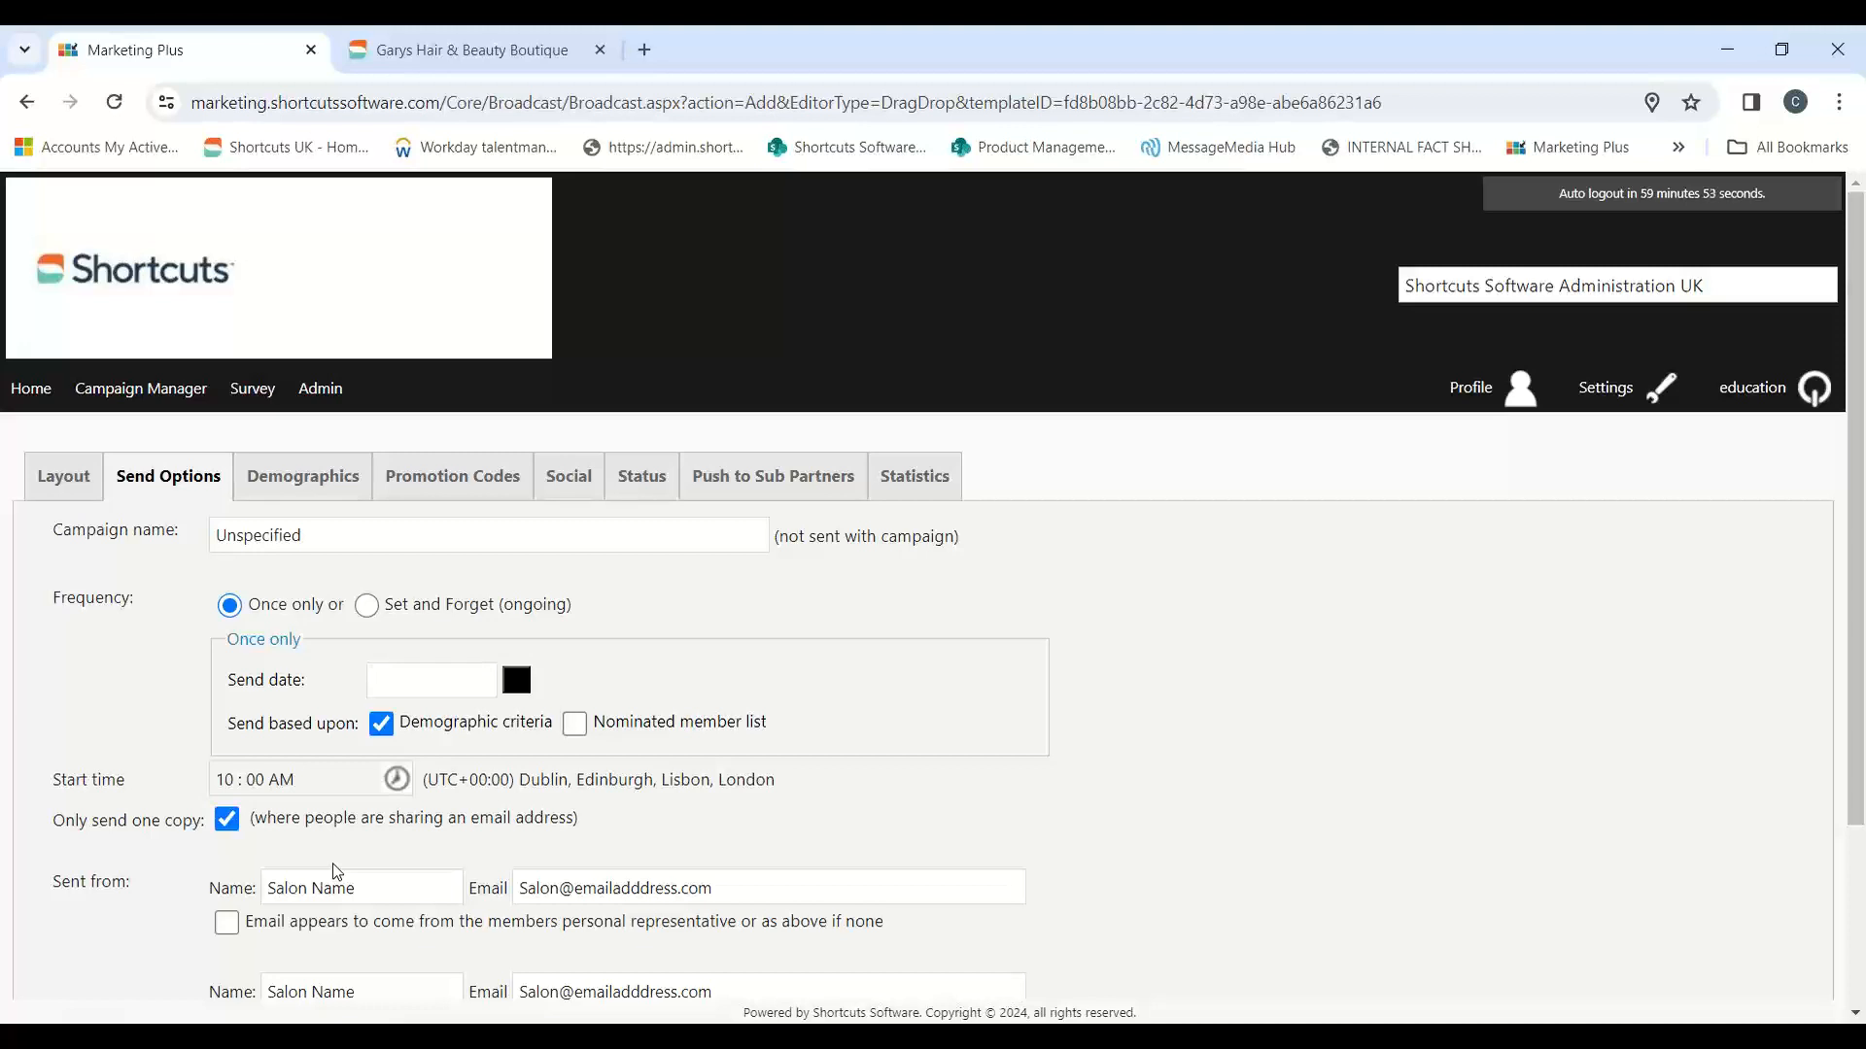
# Step: Set the campaign name to the presenter's first name in possessive form followed by "Birthday Campaign"
pyautogui.moveTo(303, 536); pyautogui.dragTo(216, 531)
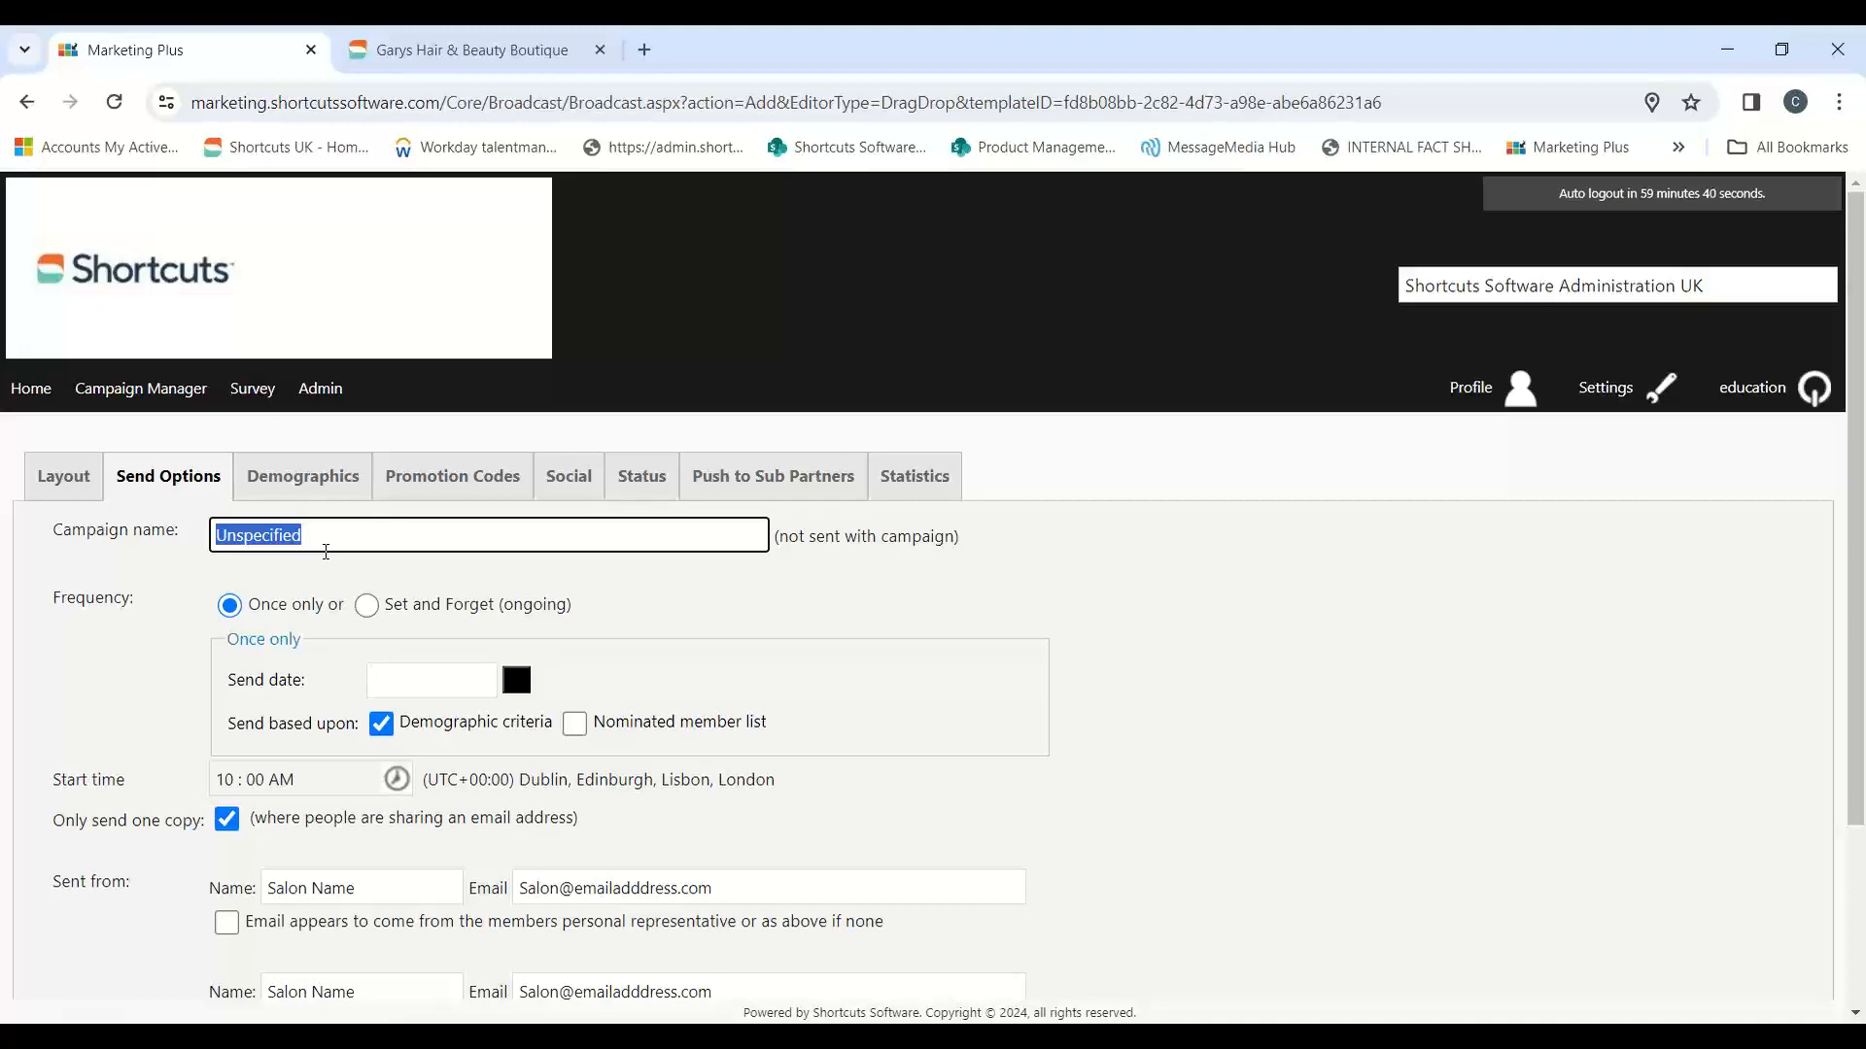
pyautogui.write("Chris' ")
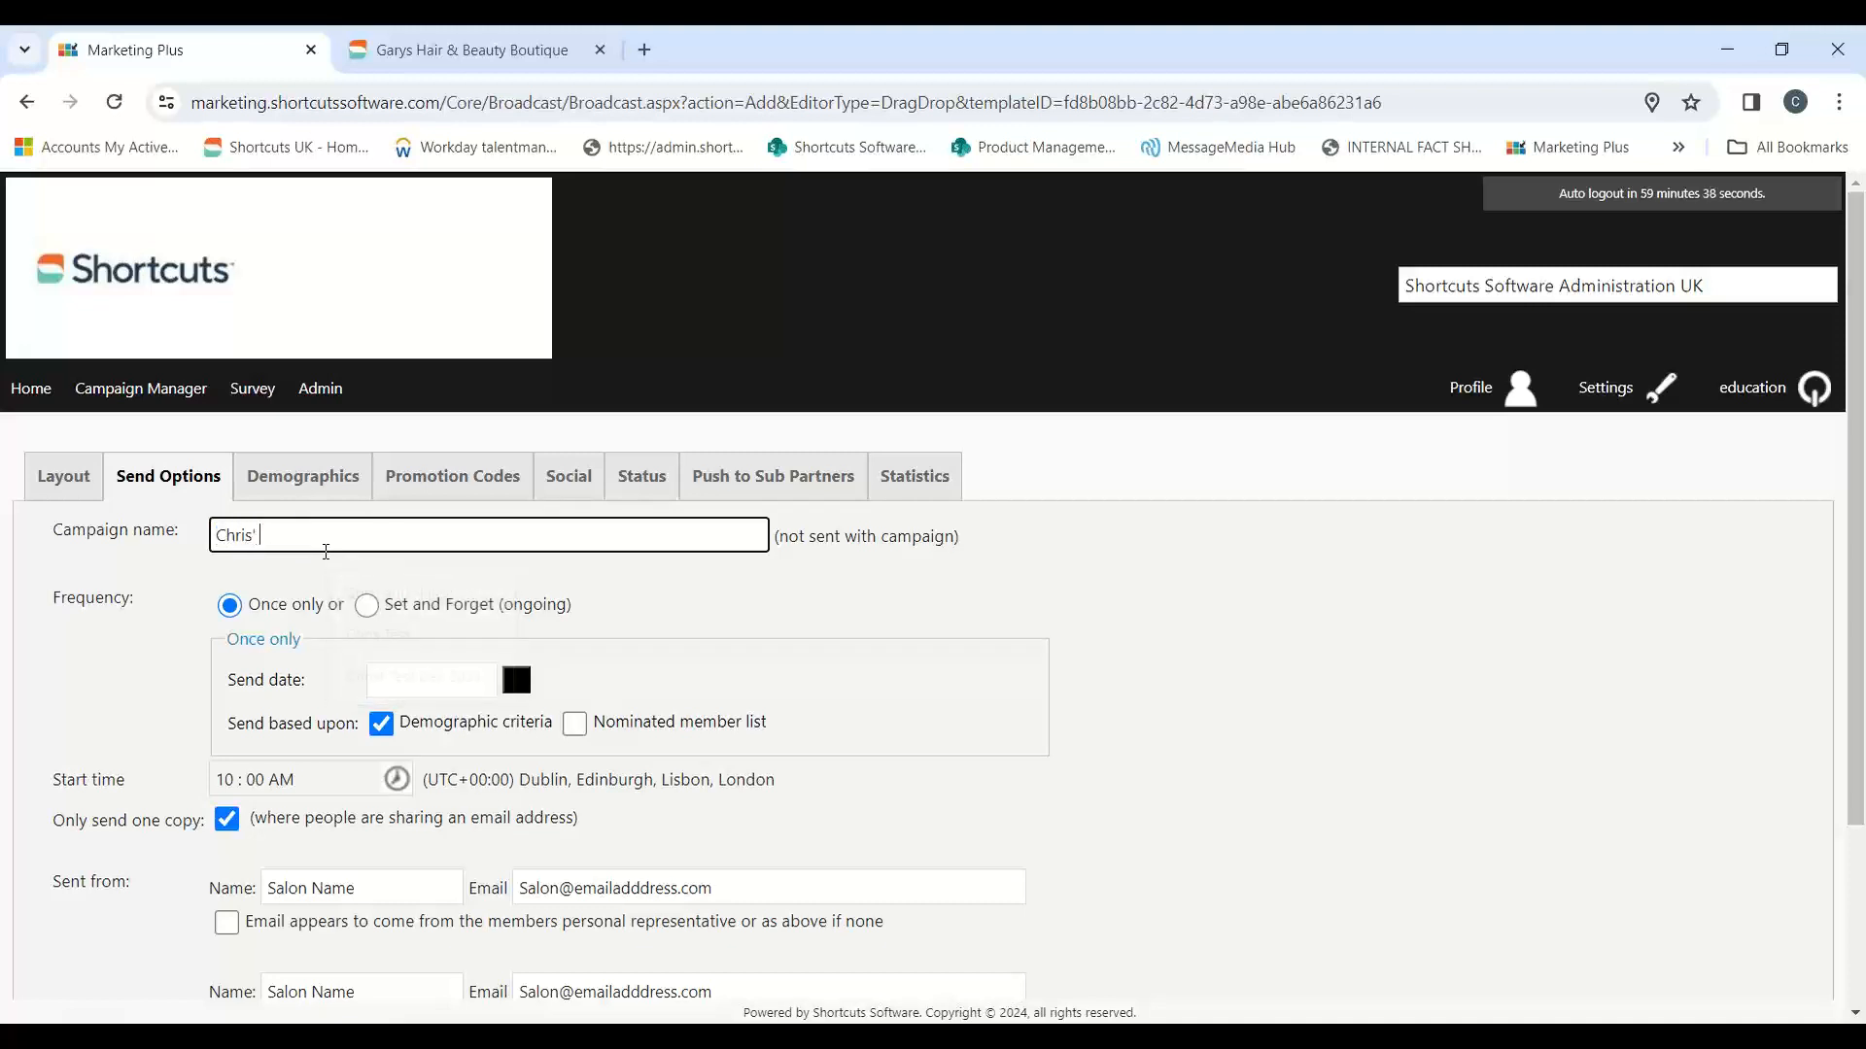
pyautogui.write('Birthday Campaign')
pyautogui.moveTo(457, 533); pyautogui.dragTo(222, 550)
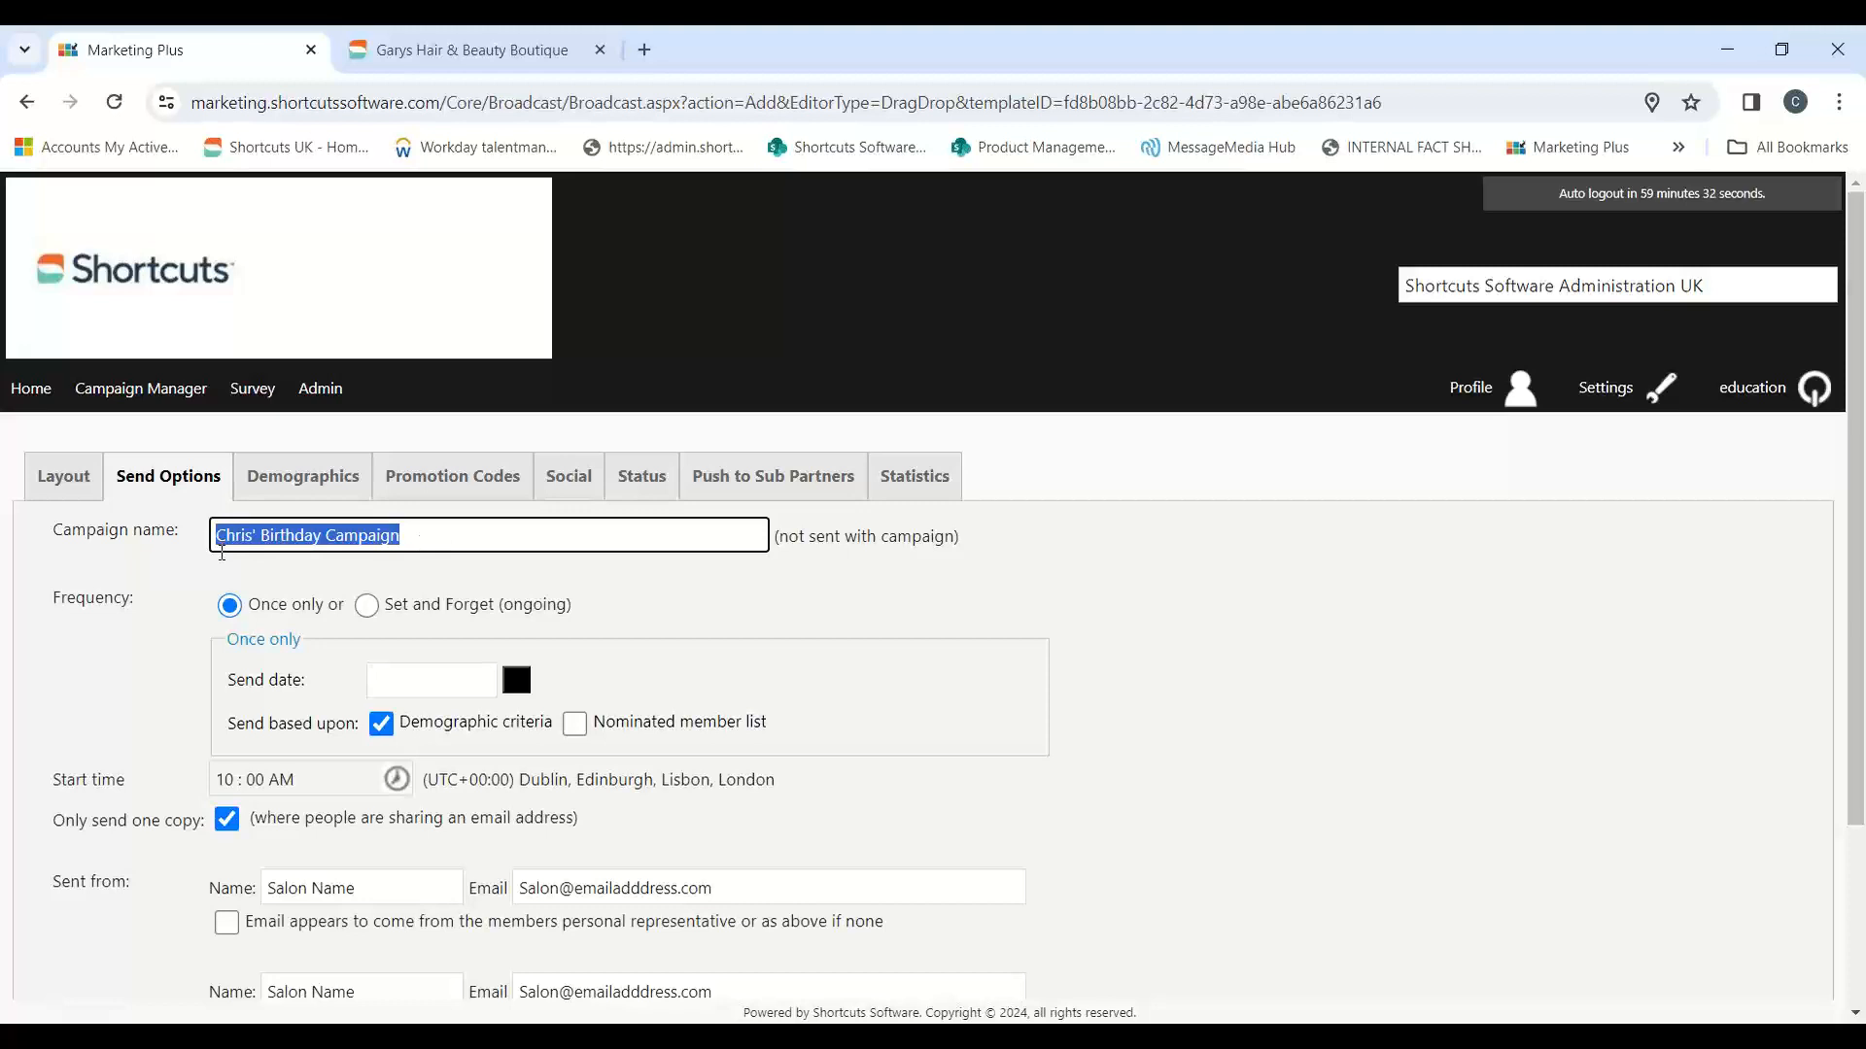
pyautogui.click(1320, 622)
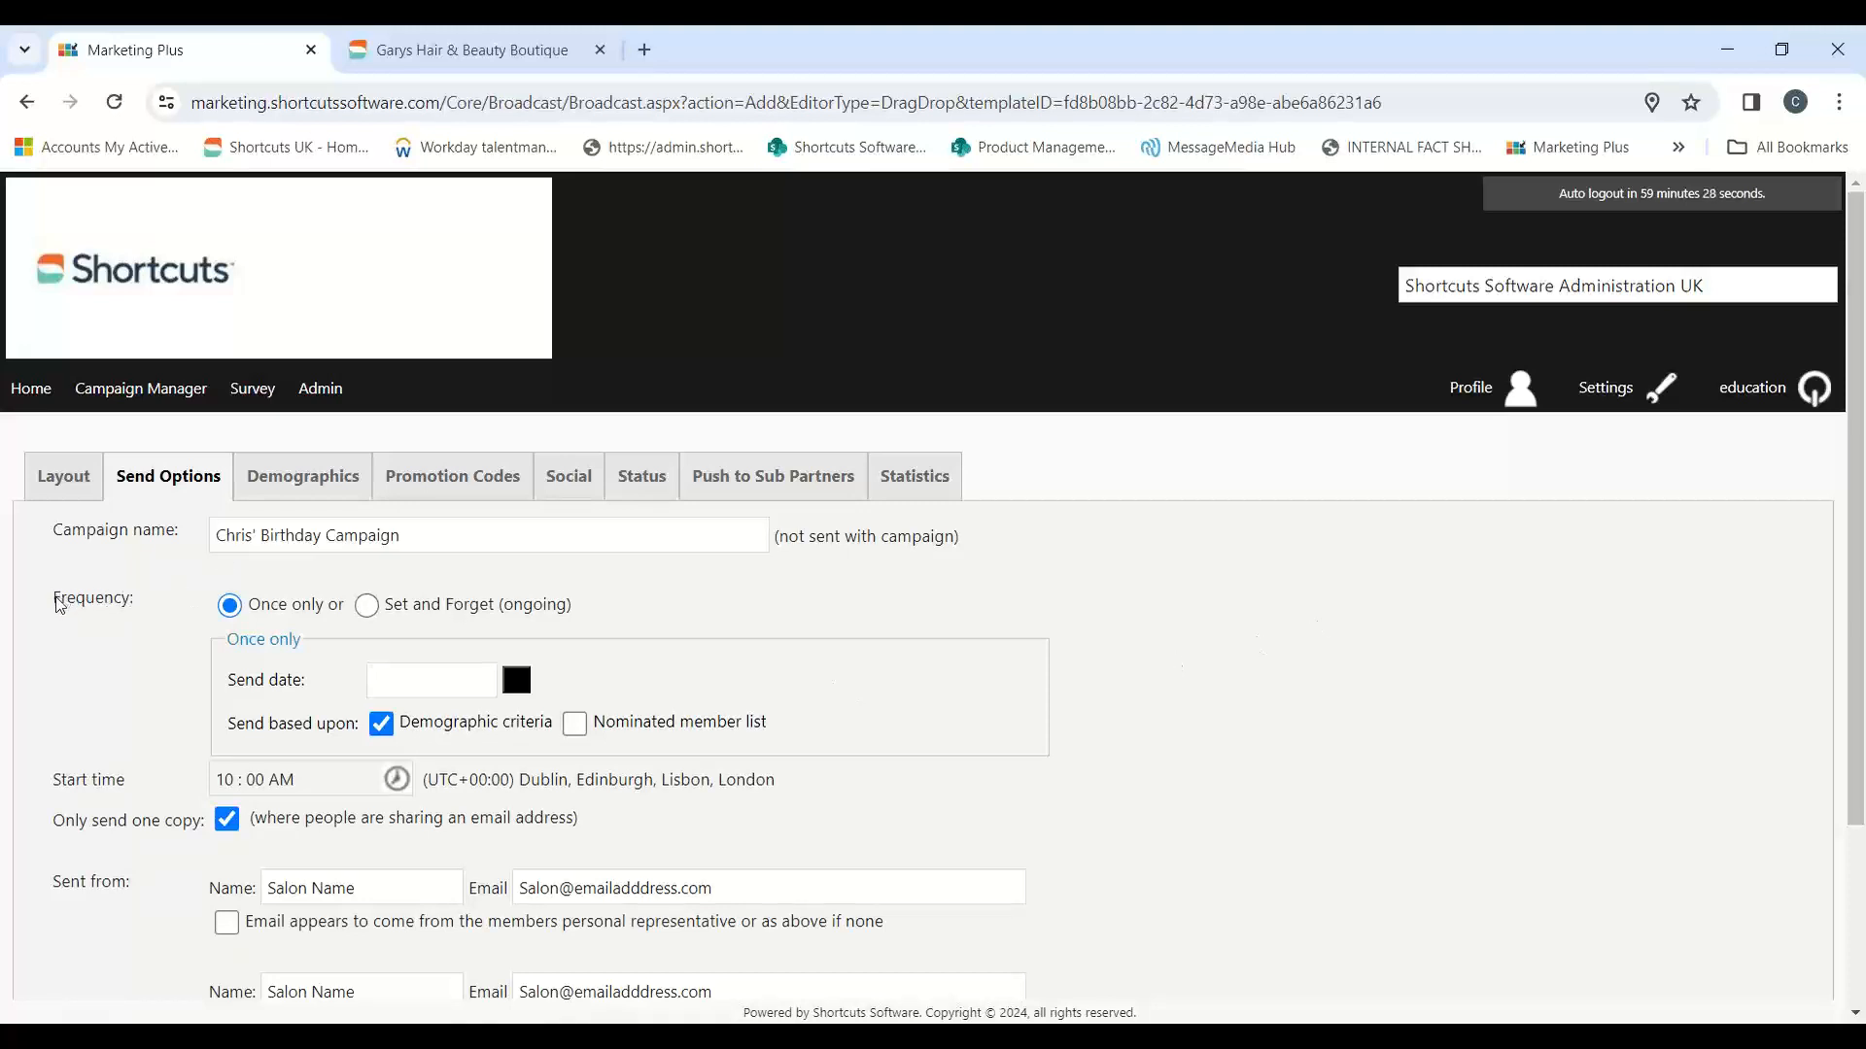
# Step: Check the Happy birthday message's description on the salon site, and set the Marketing Plus campaign frequency to Set and Forget (ongoing)
pyautogui.moveTo(53, 600); pyautogui.dragTo(132, 604)
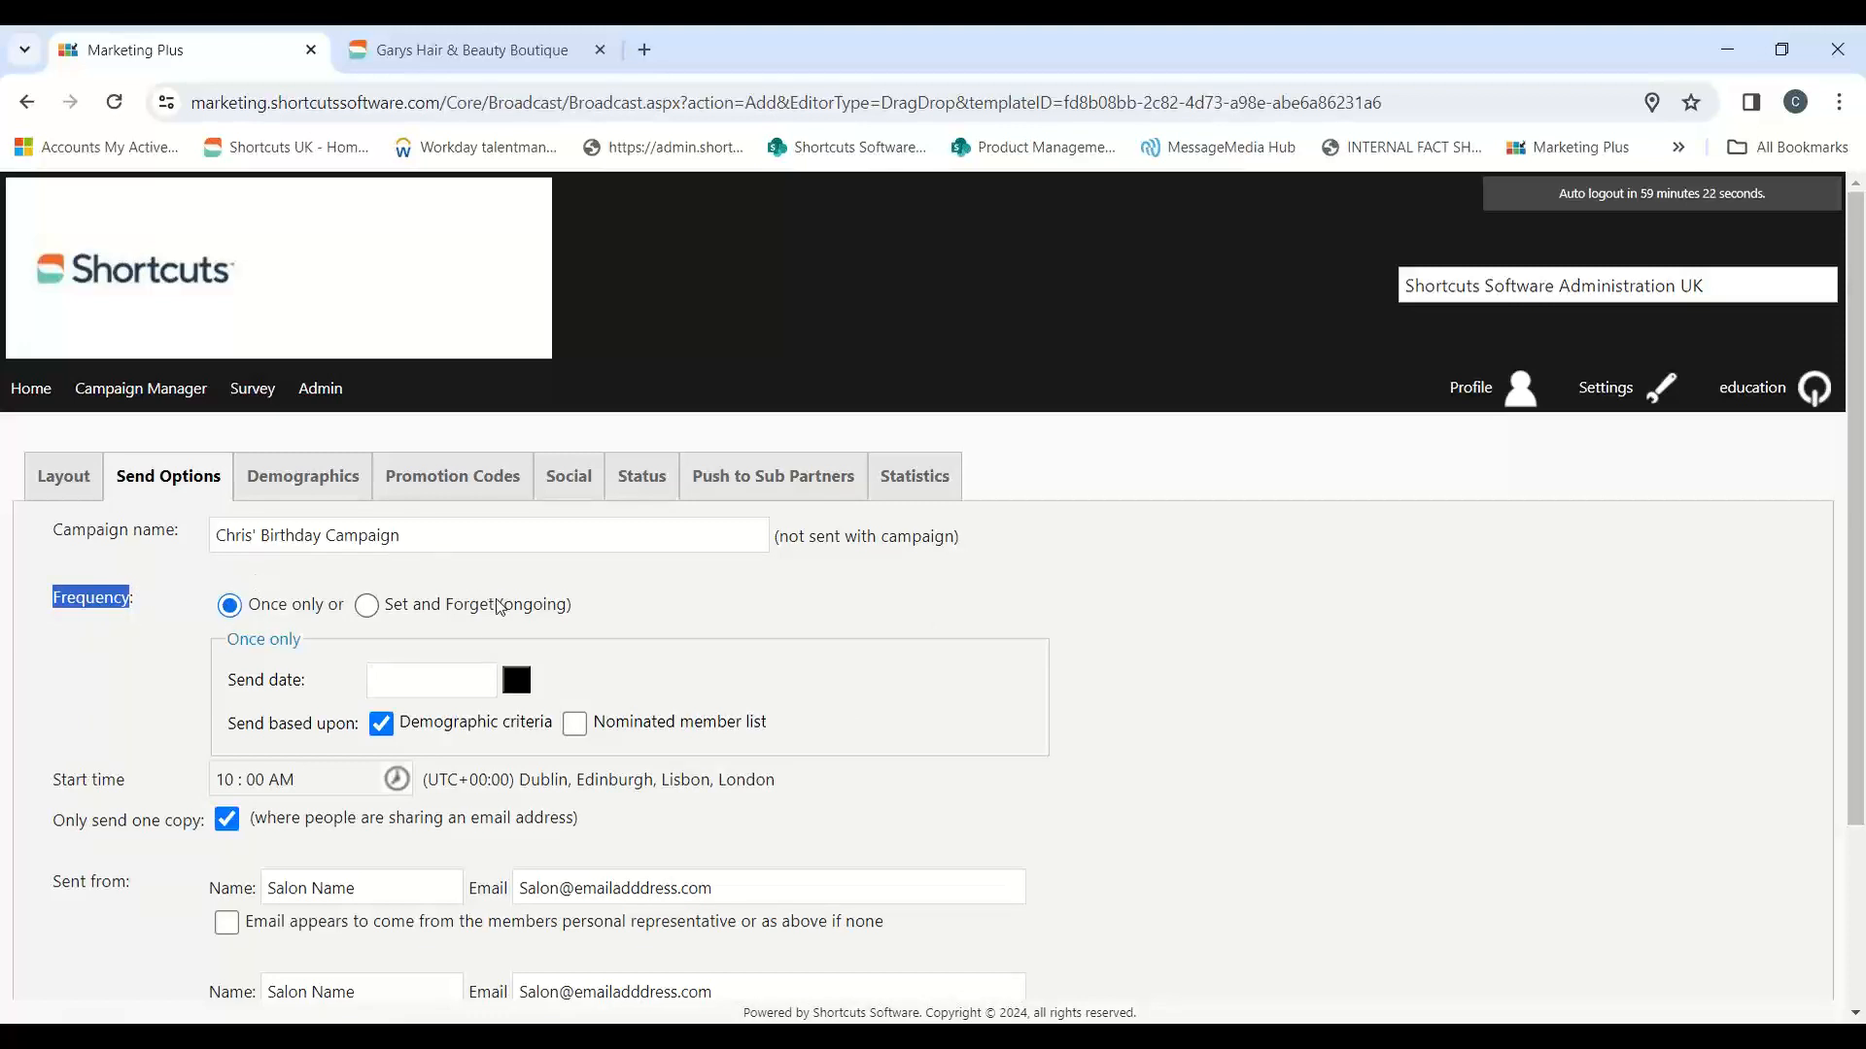
pyautogui.click(418, 53)
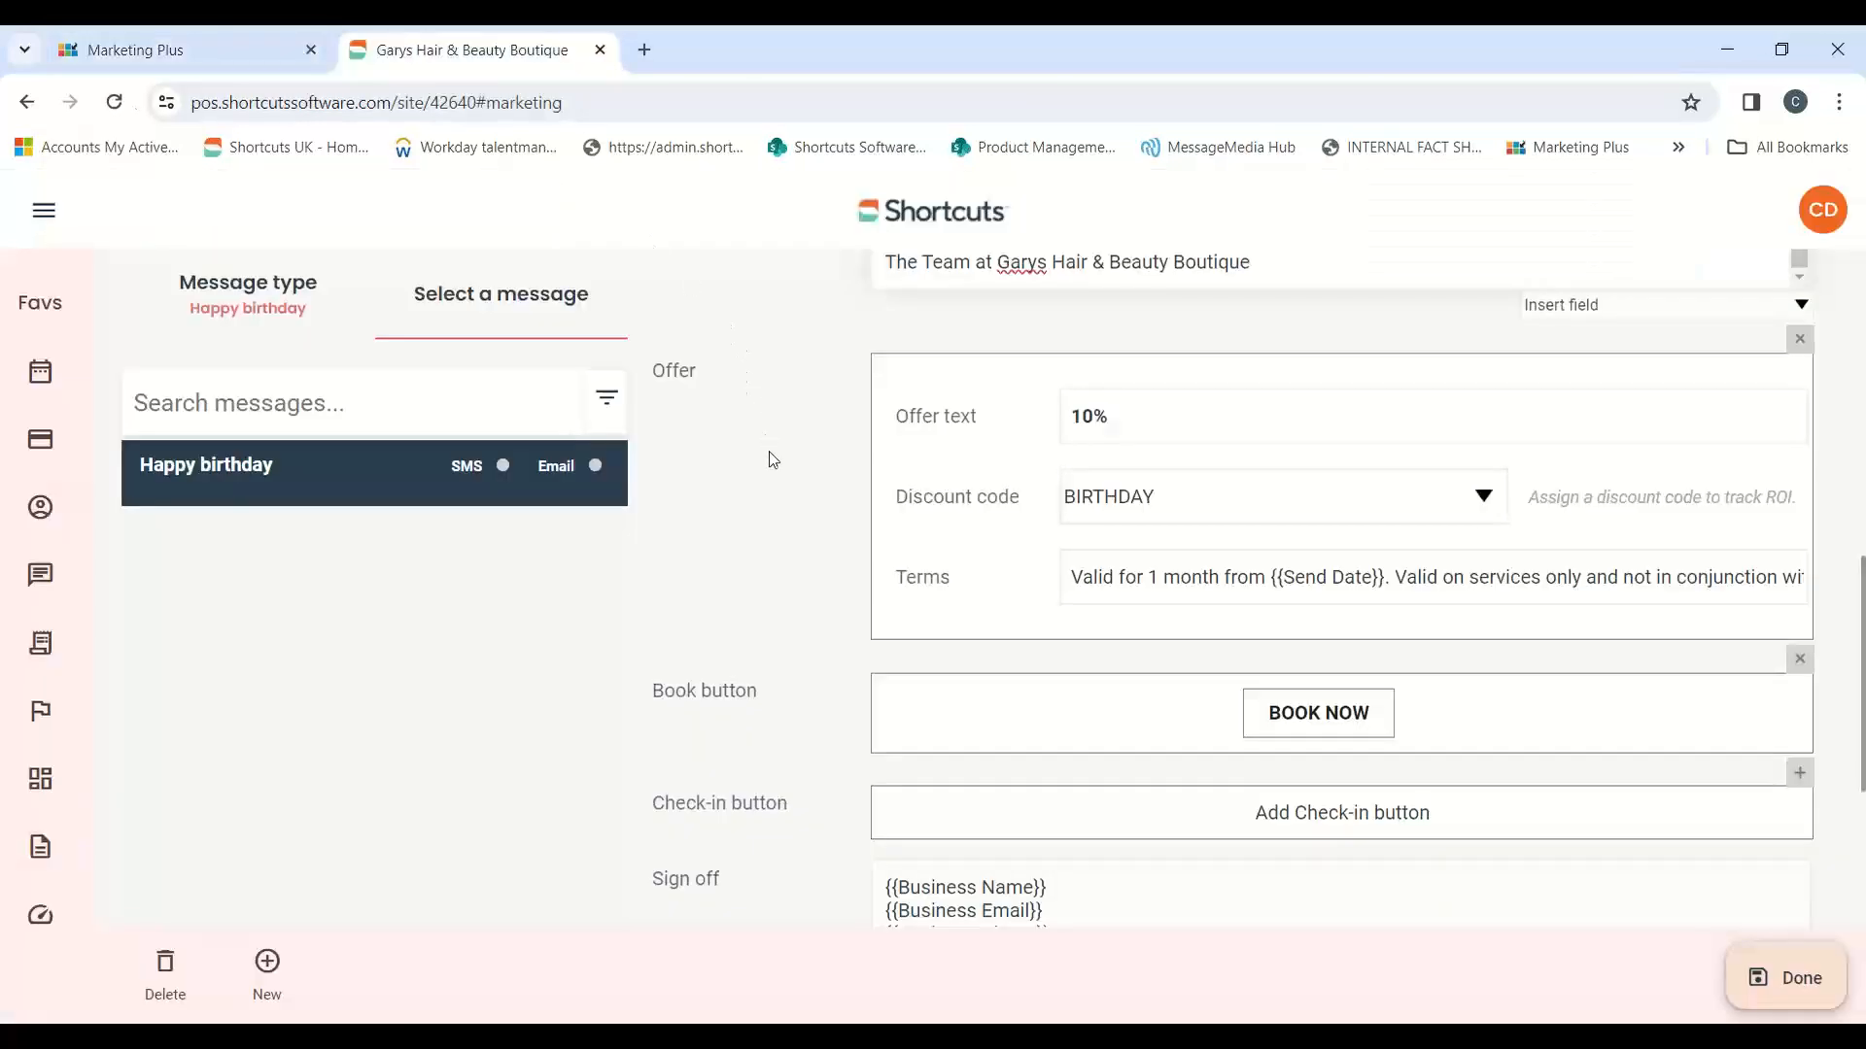
pyautogui.scroll(9, 854, 603)
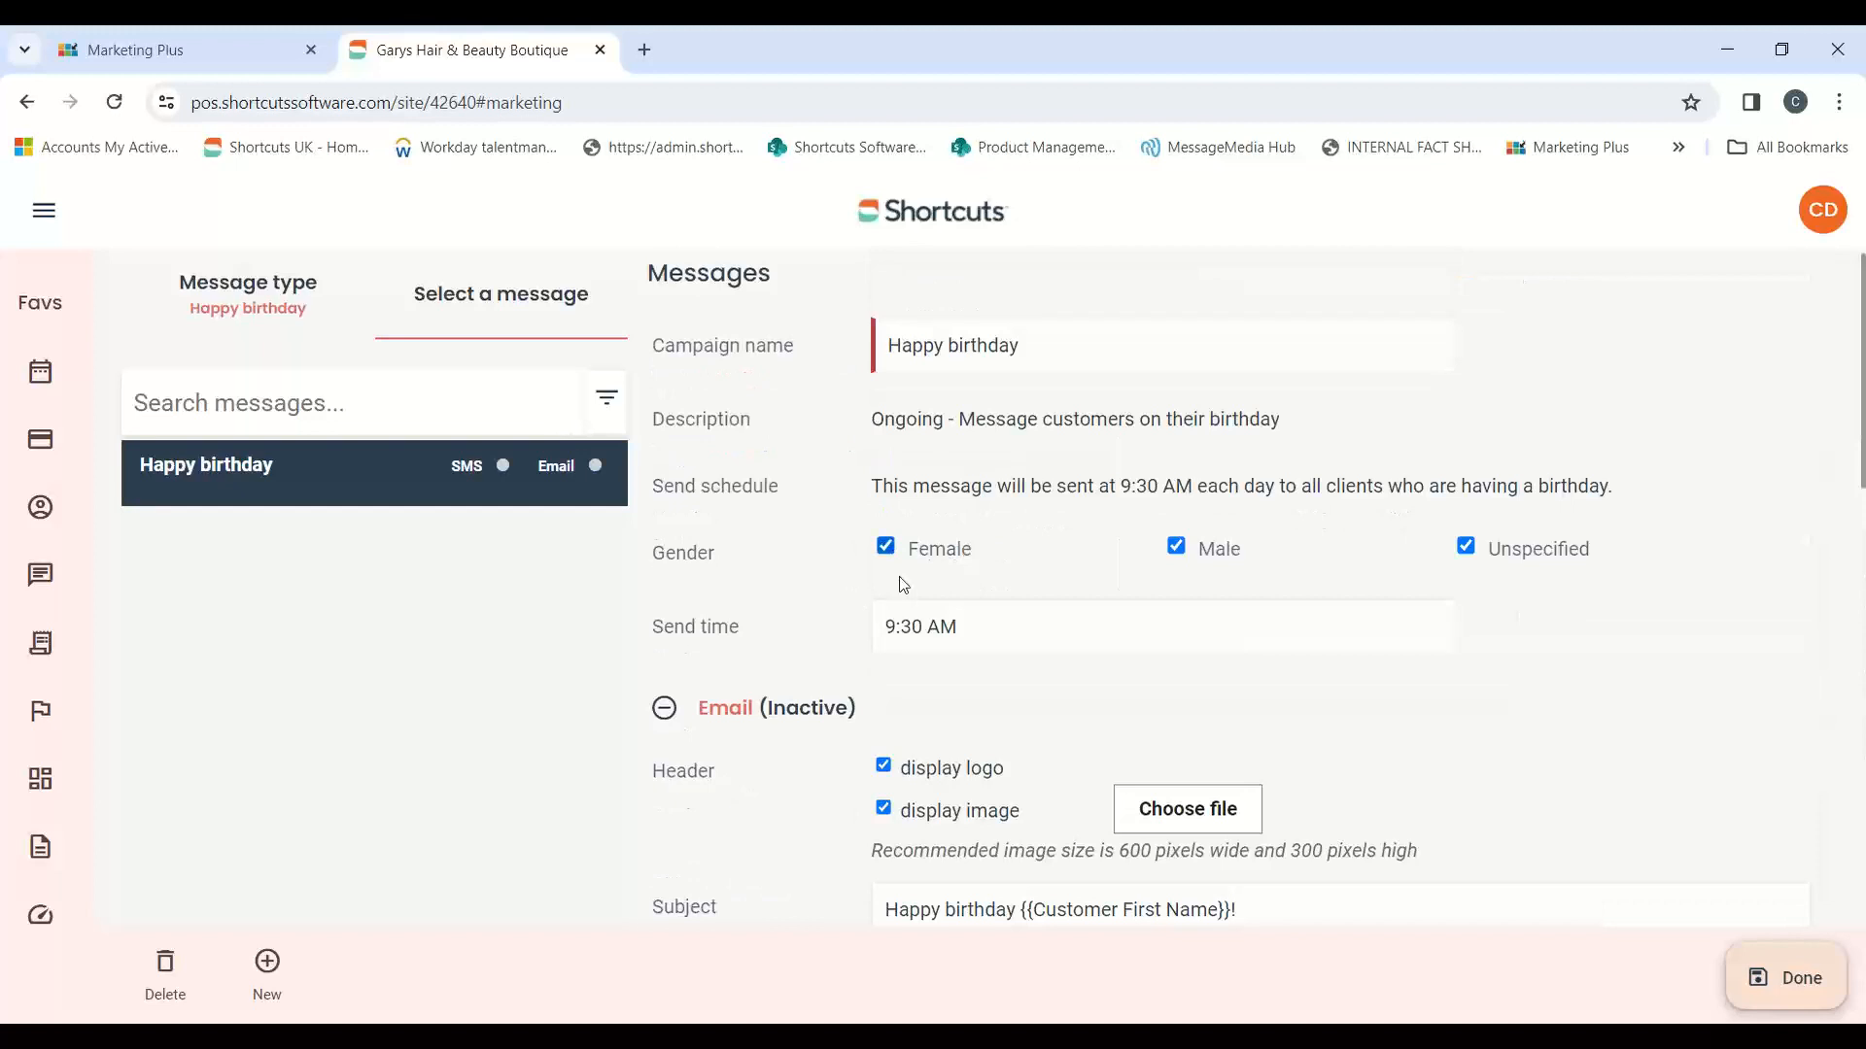
pyautogui.moveTo(875, 418); pyautogui.dragTo(958, 418)
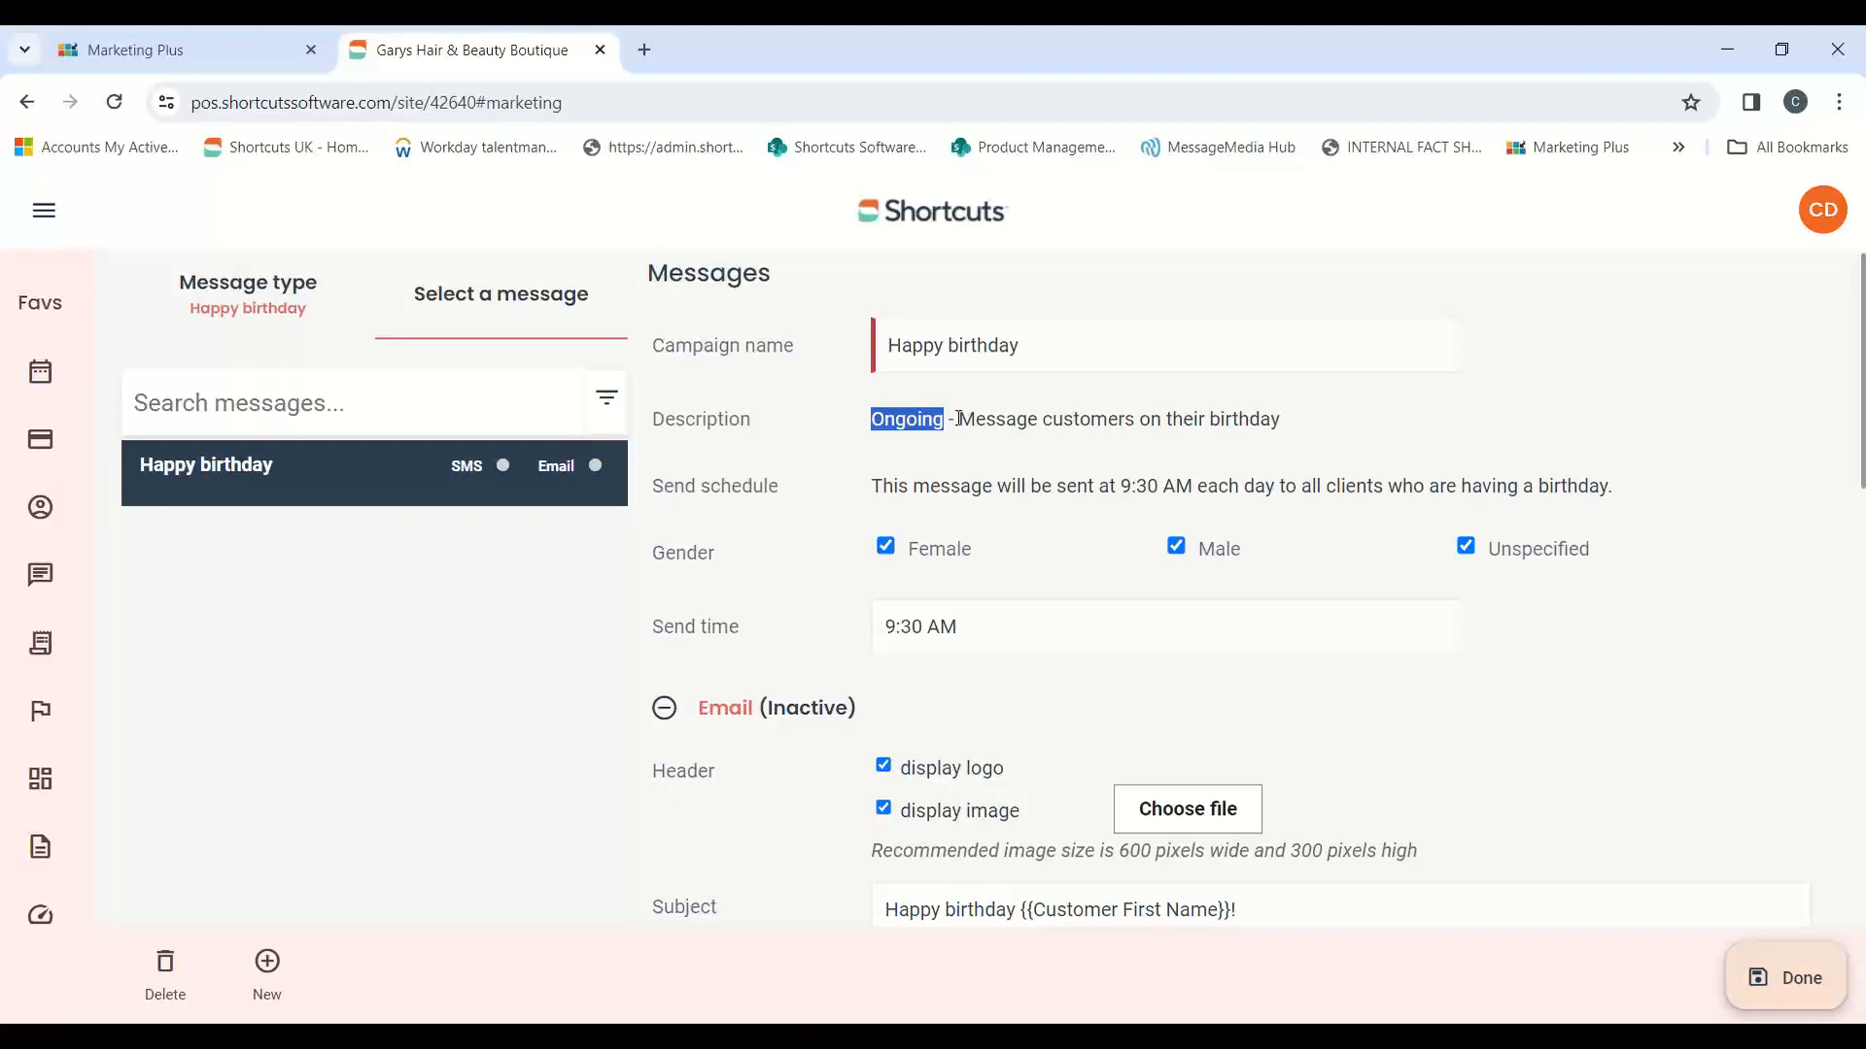
pyautogui.click(208, 53)
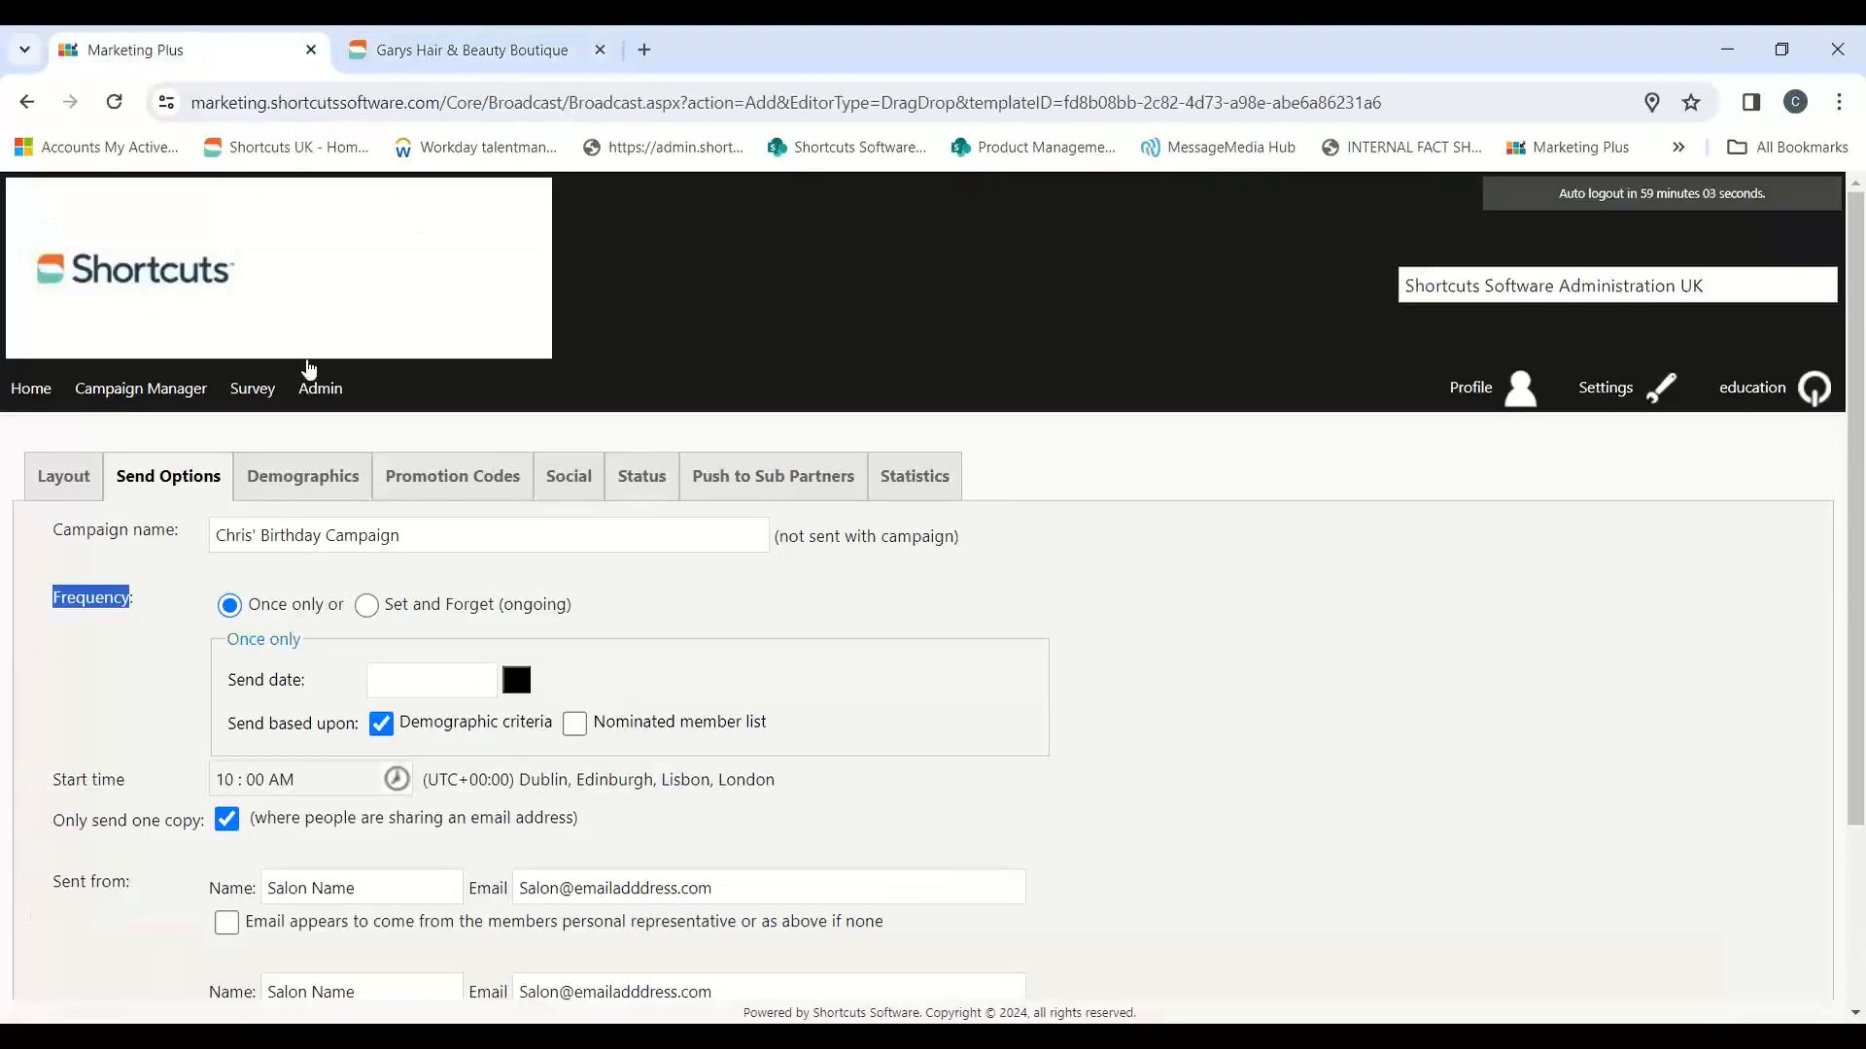
pyautogui.click(366, 605)
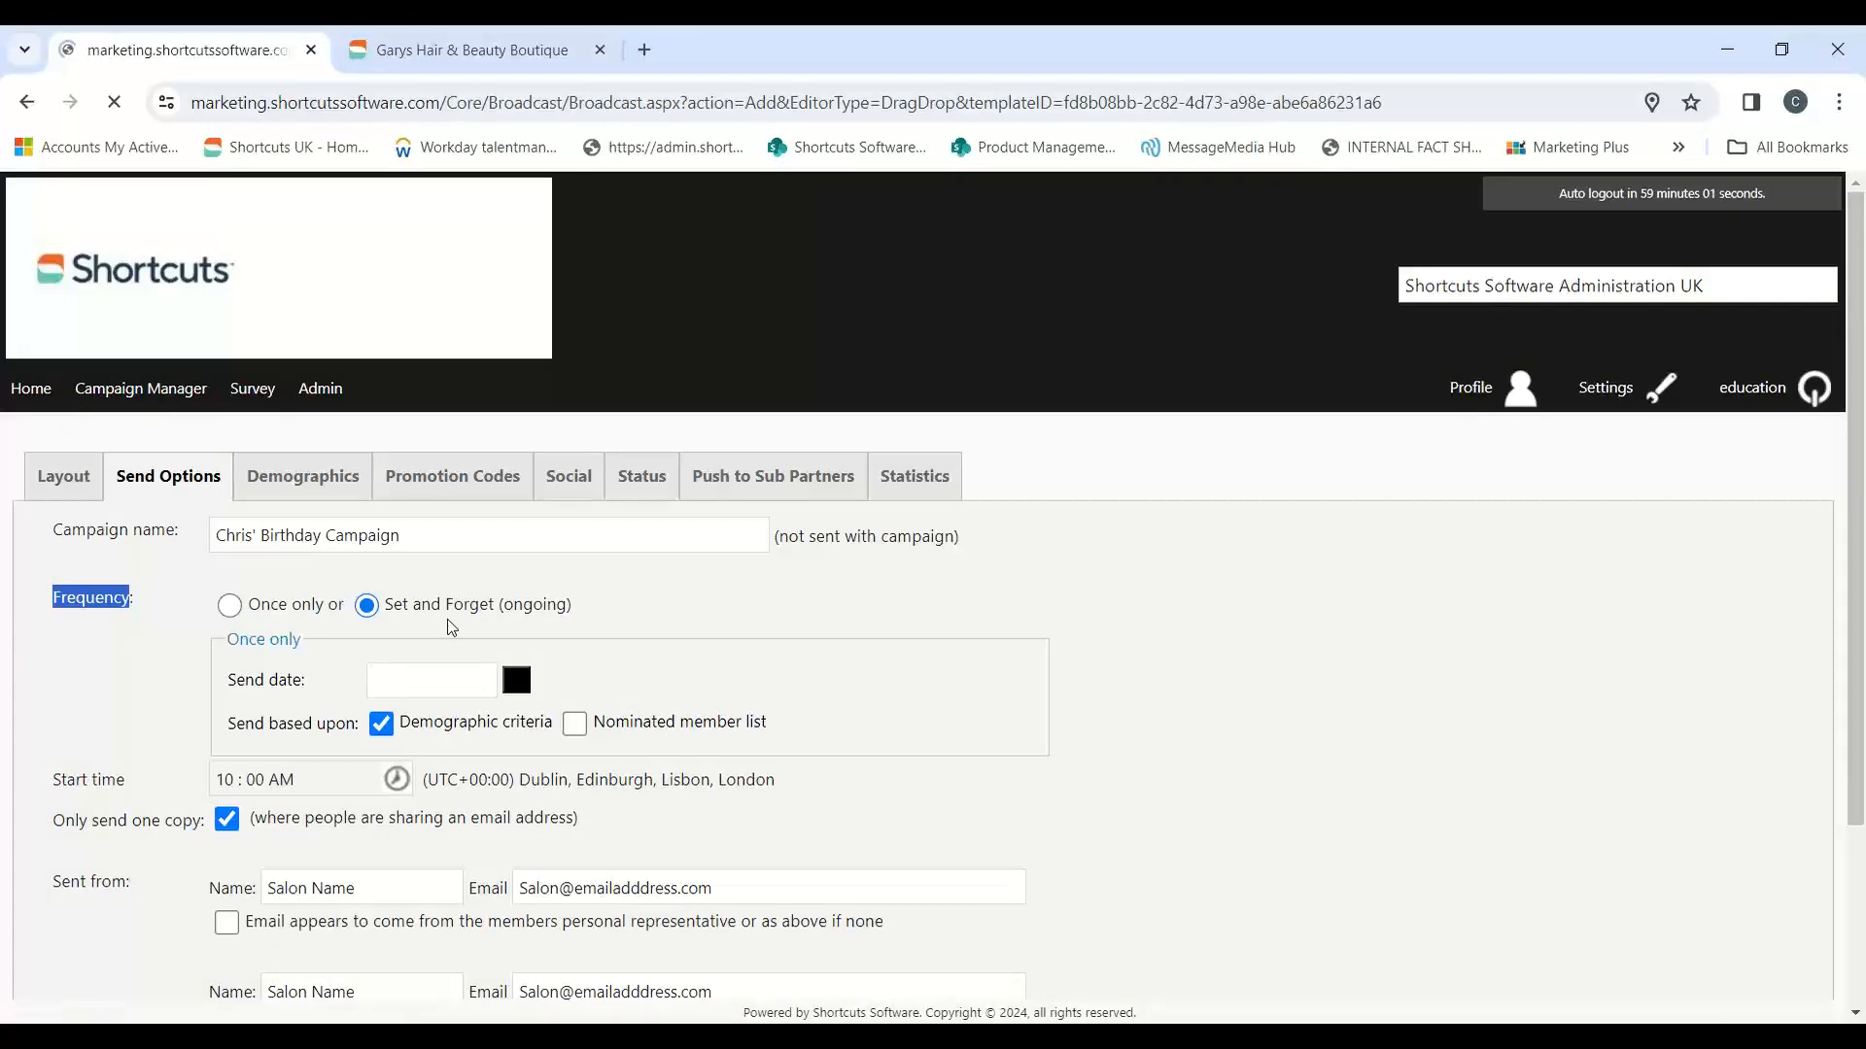
# Step: Base the ongoing promotion on the Date of birth event and apply it to any anniversary of that date
pyautogui.scroll(-1, 1180, 698)
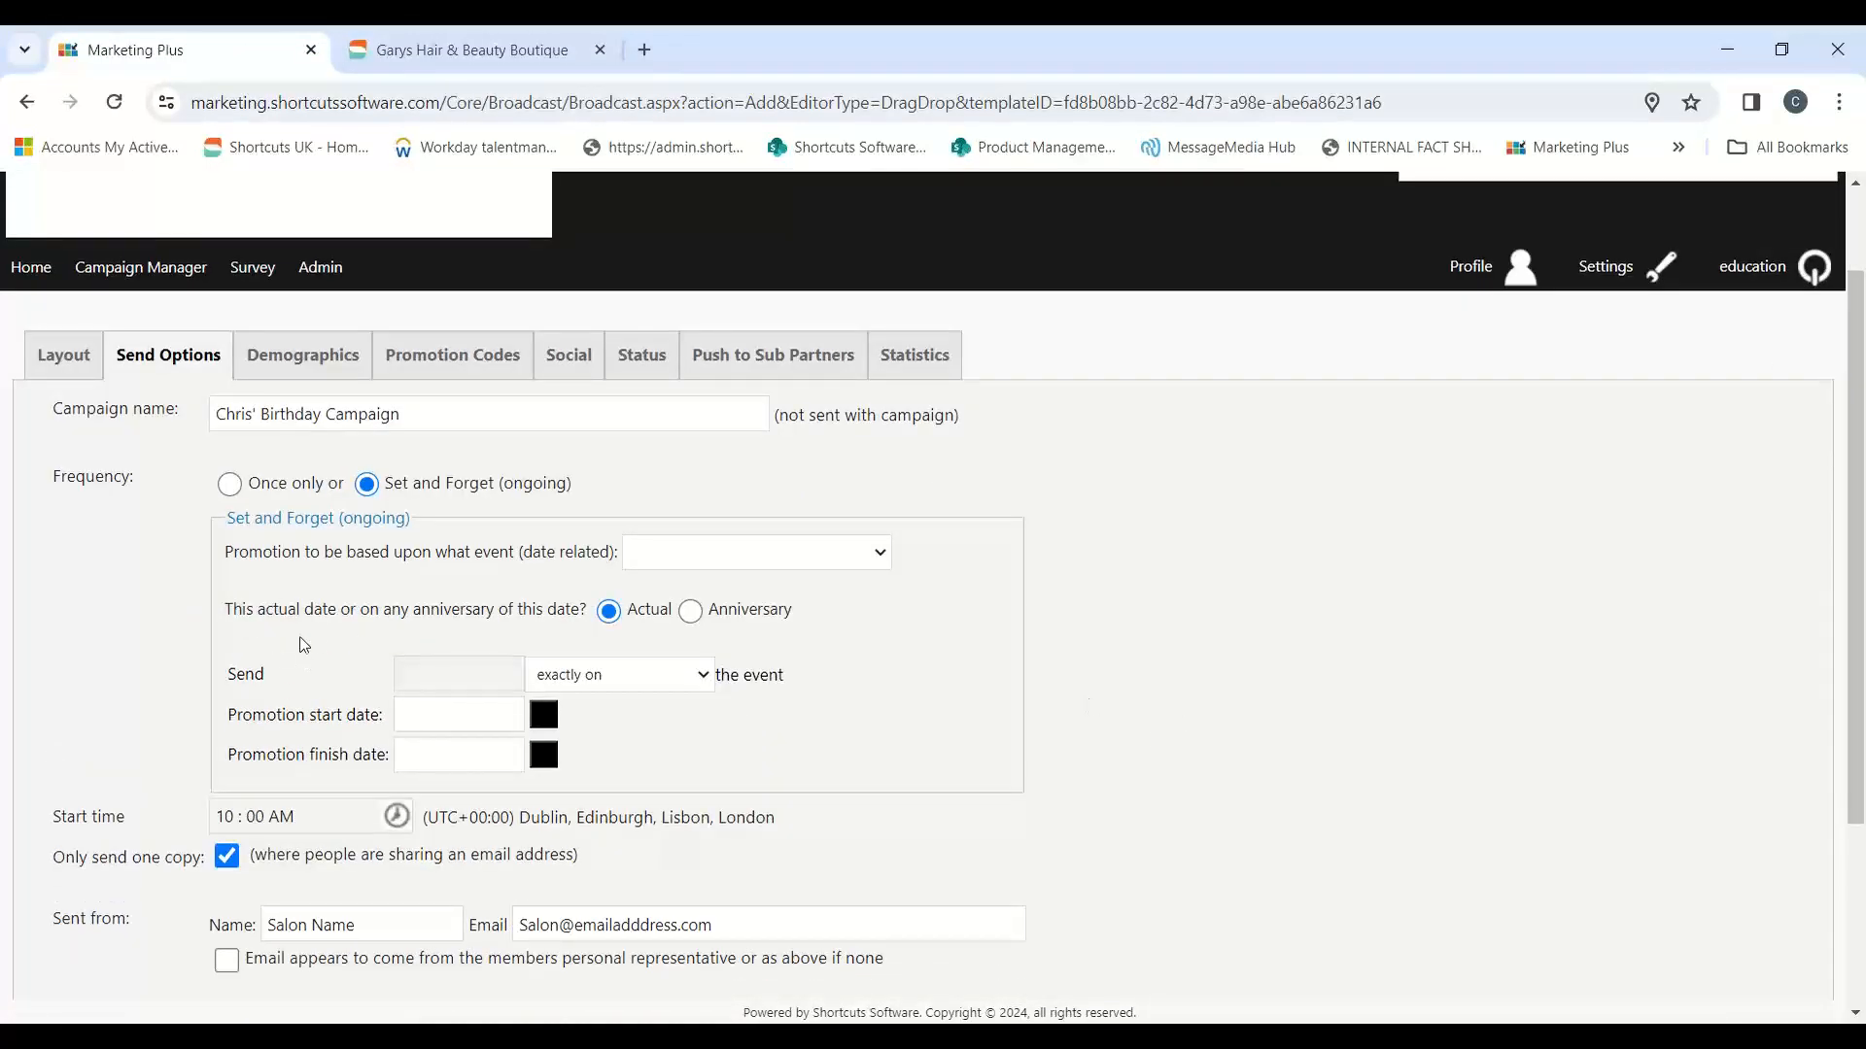
pyautogui.moveTo(233, 552); pyautogui.dragTo(690, 540)
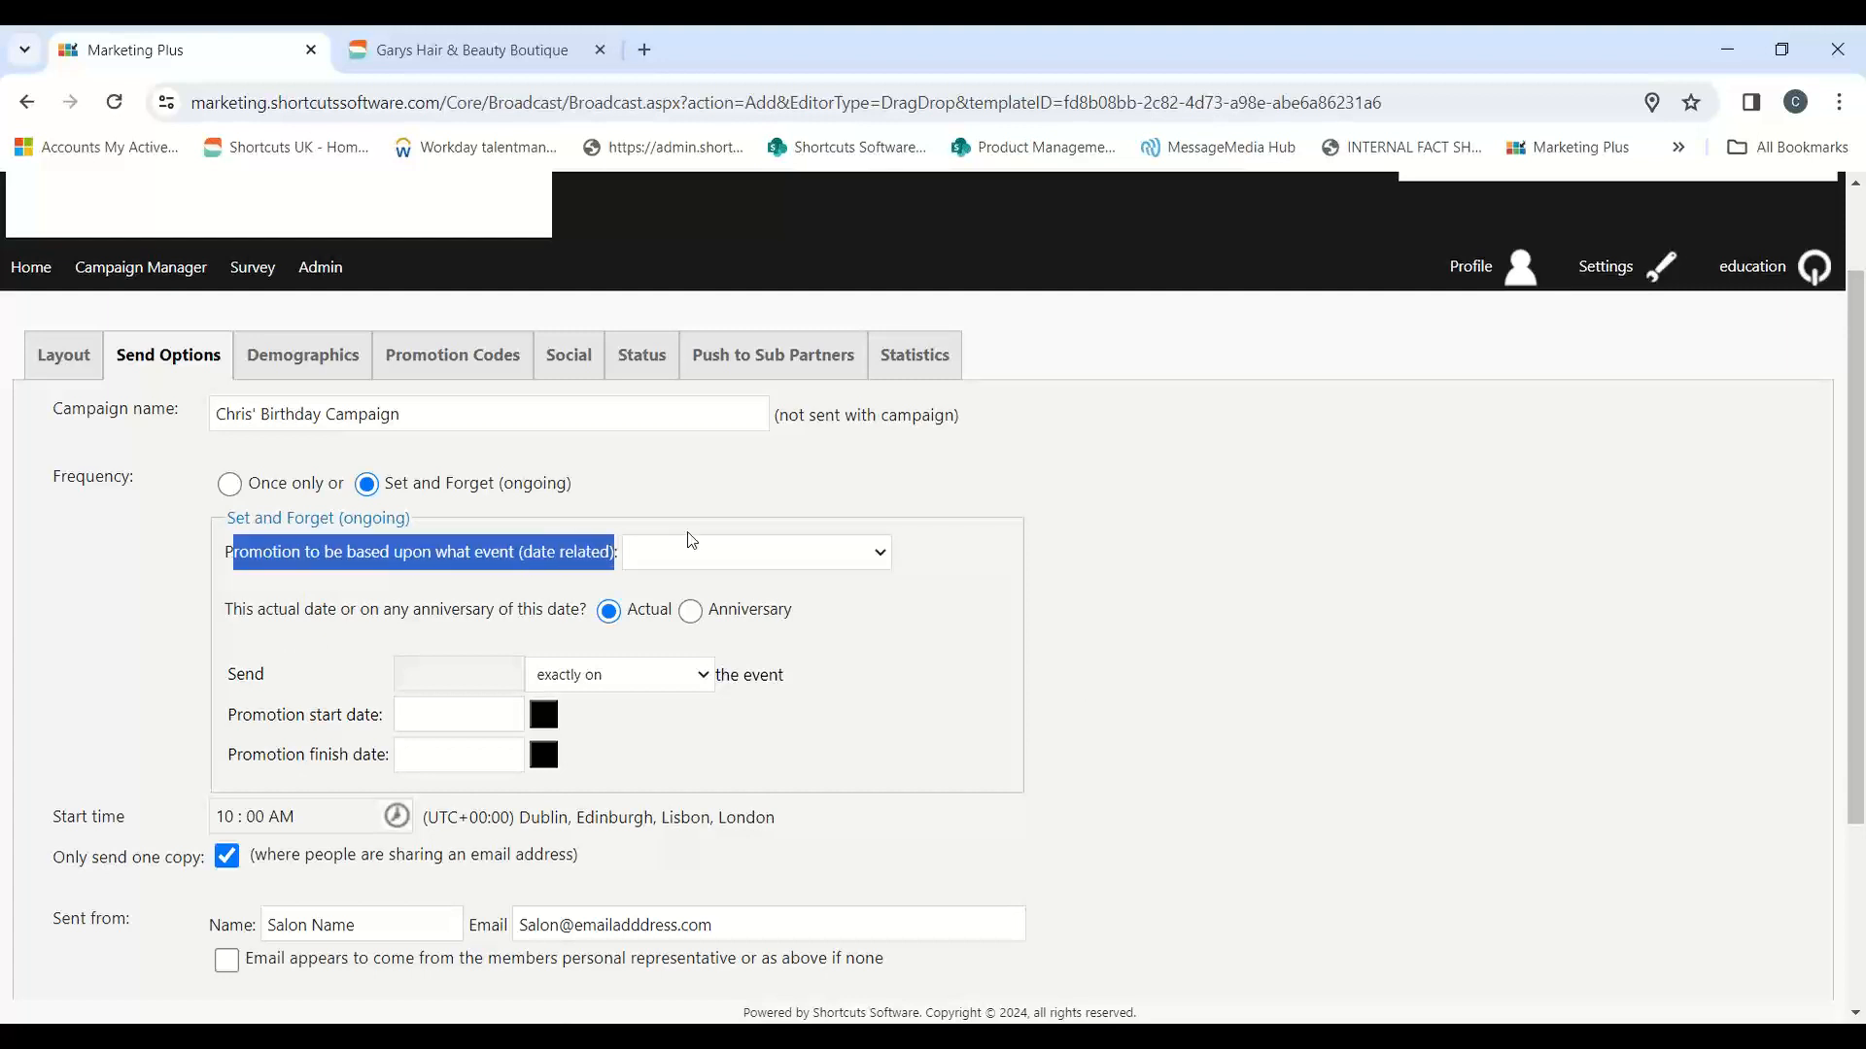
pyautogui.click(844, 562)
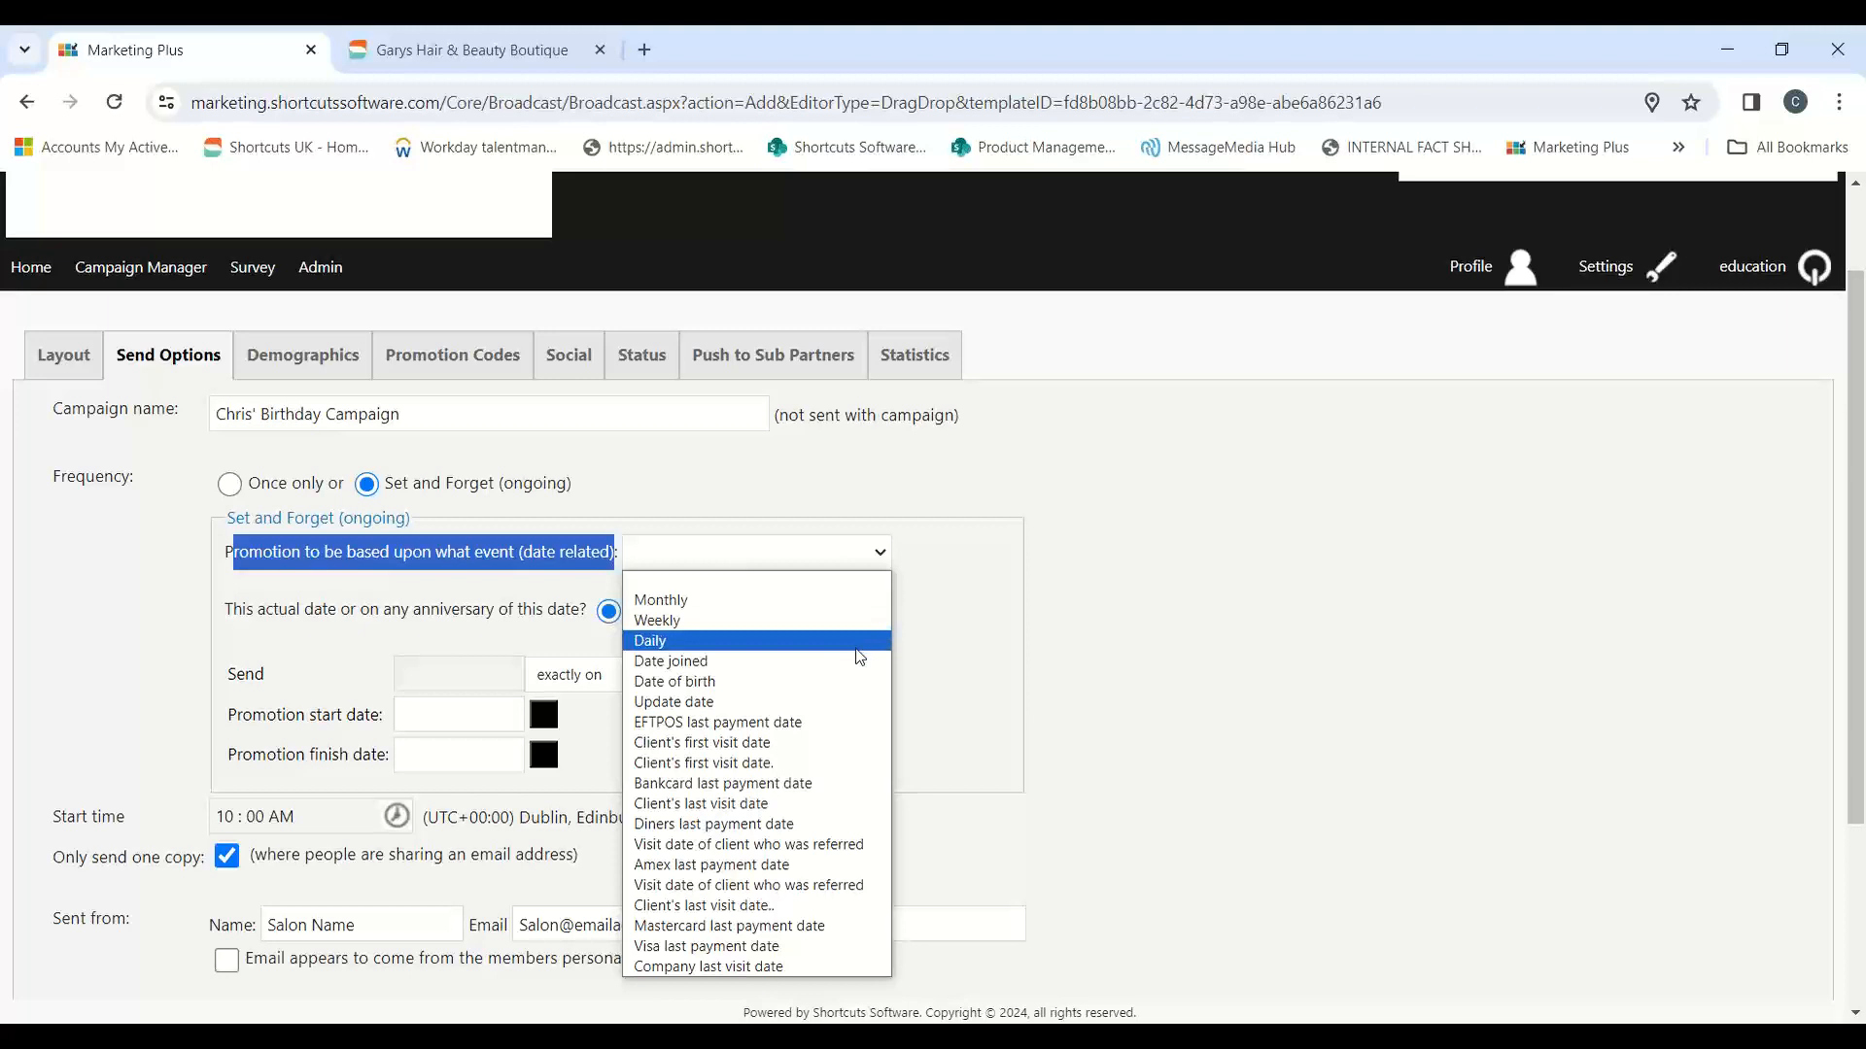
pyautogui.click(766, 681)
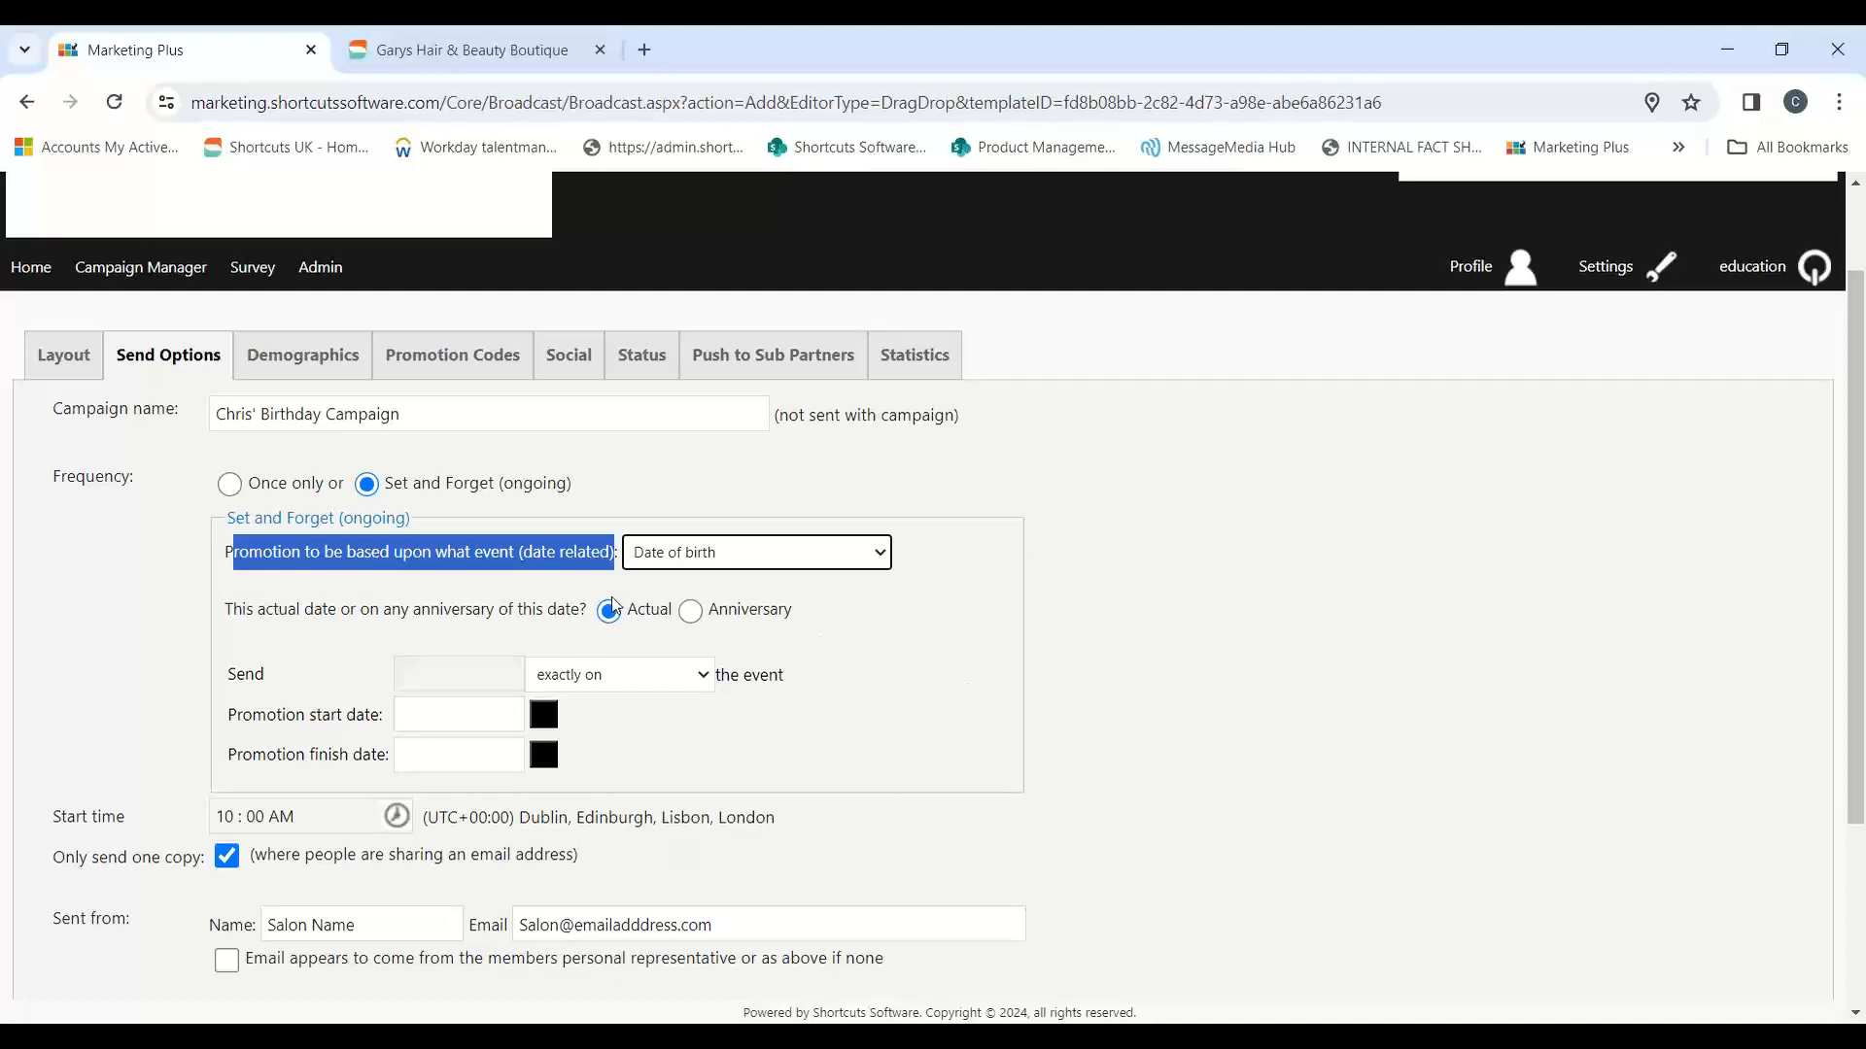
pyautogui.click(717, 612)
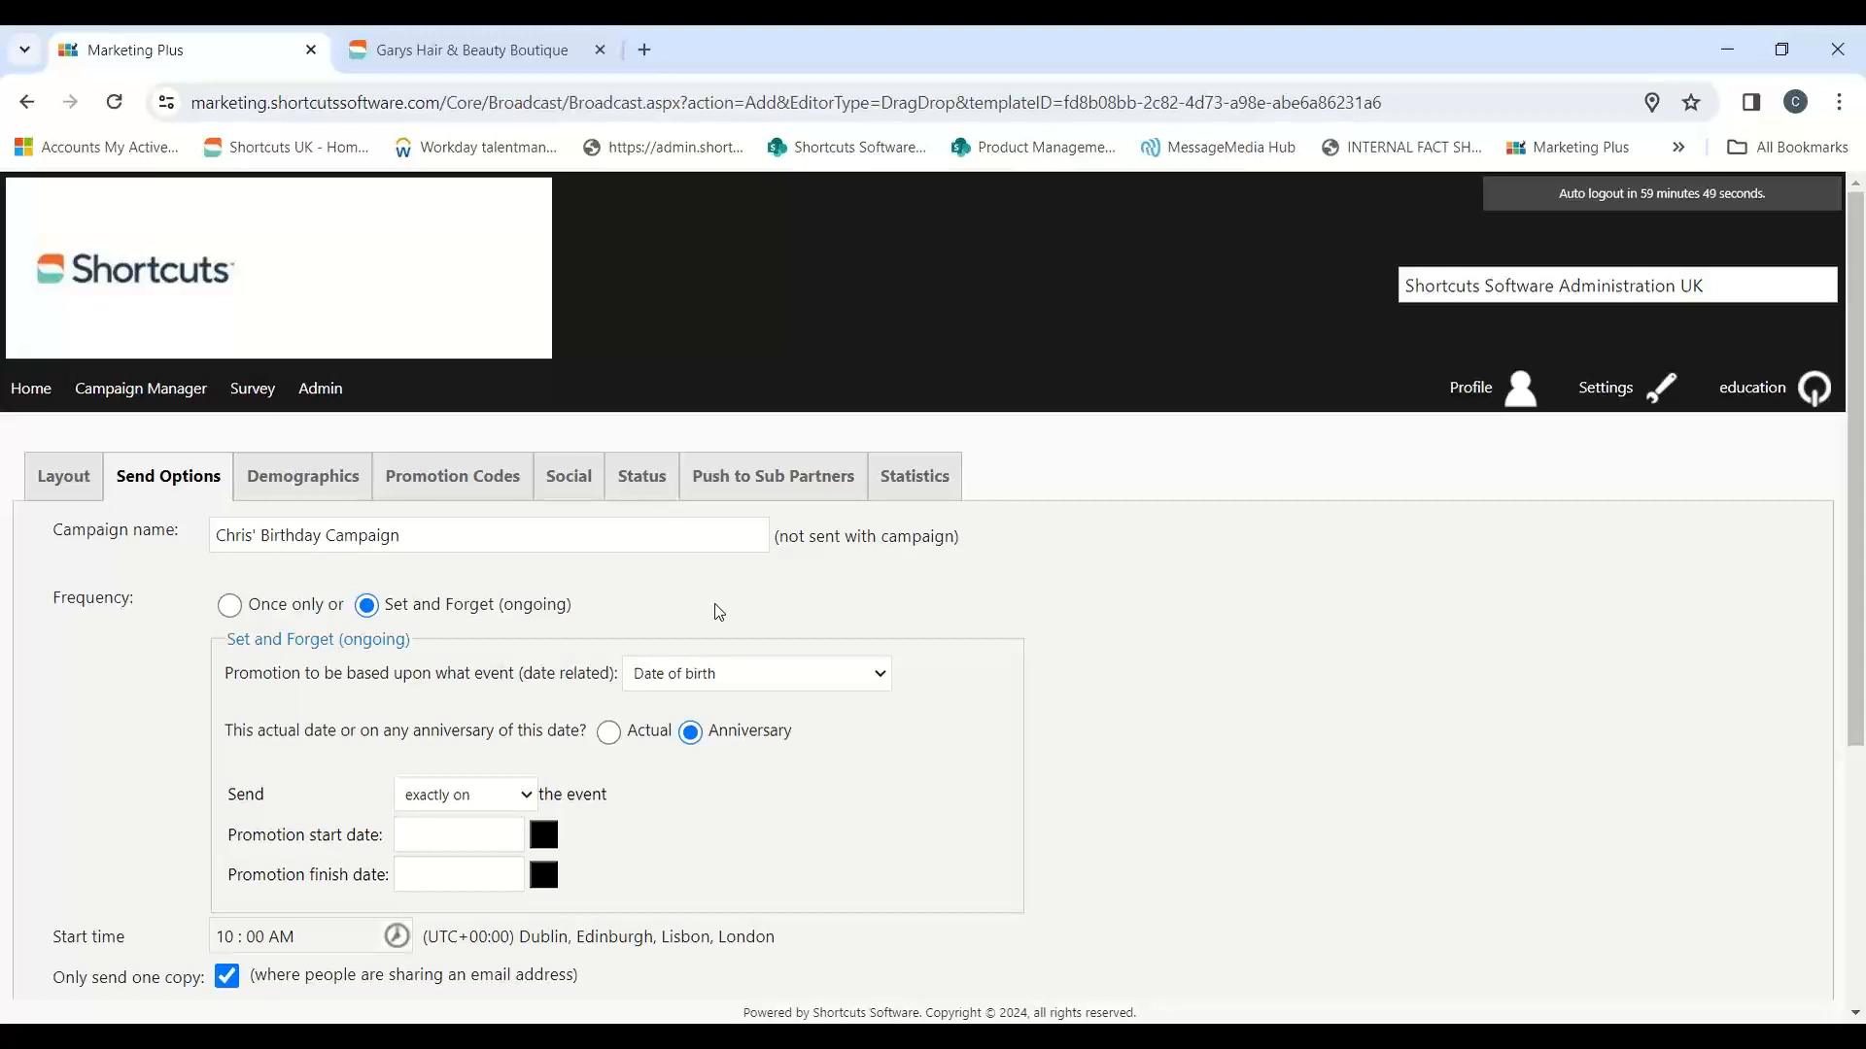
# Step: Compare the send schedule of the salon site's Happy birthday message, and set the campaign to send 3 days before the event
pyautogui.scroll(-1, 876, 581)
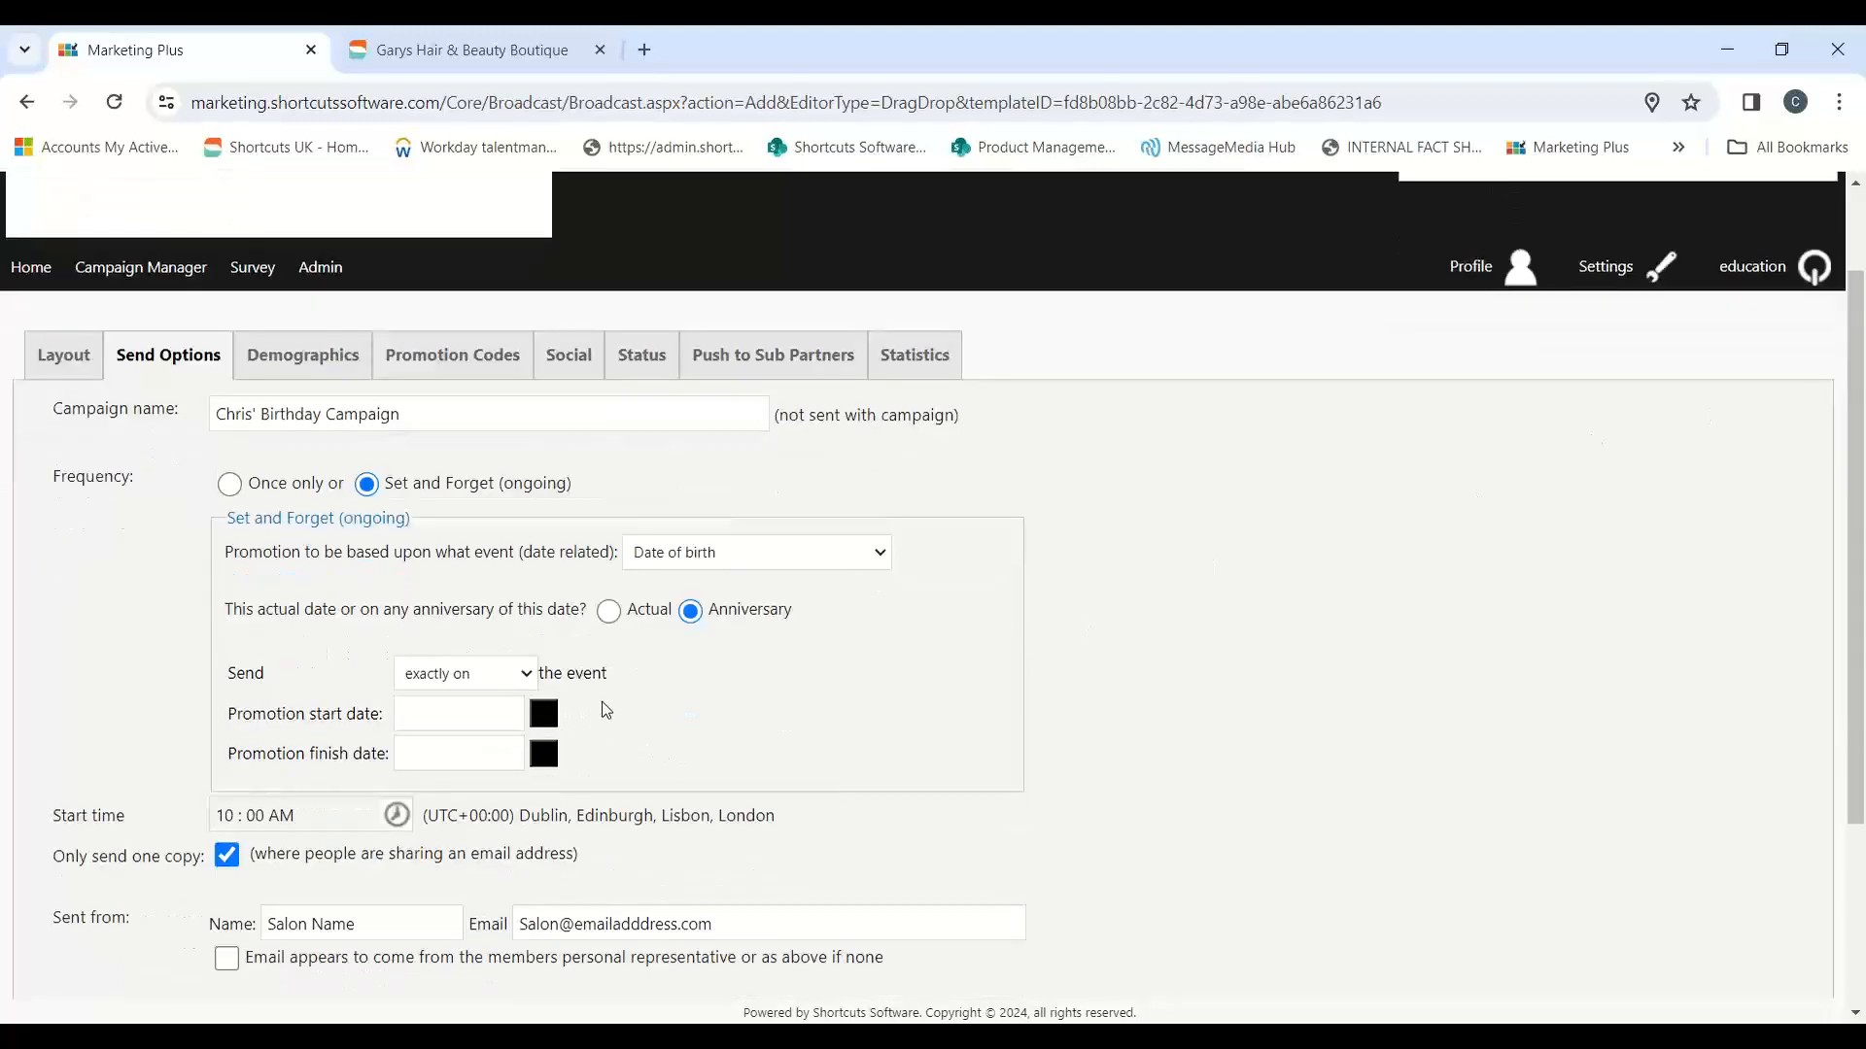
pyautogui.click(535, 683)
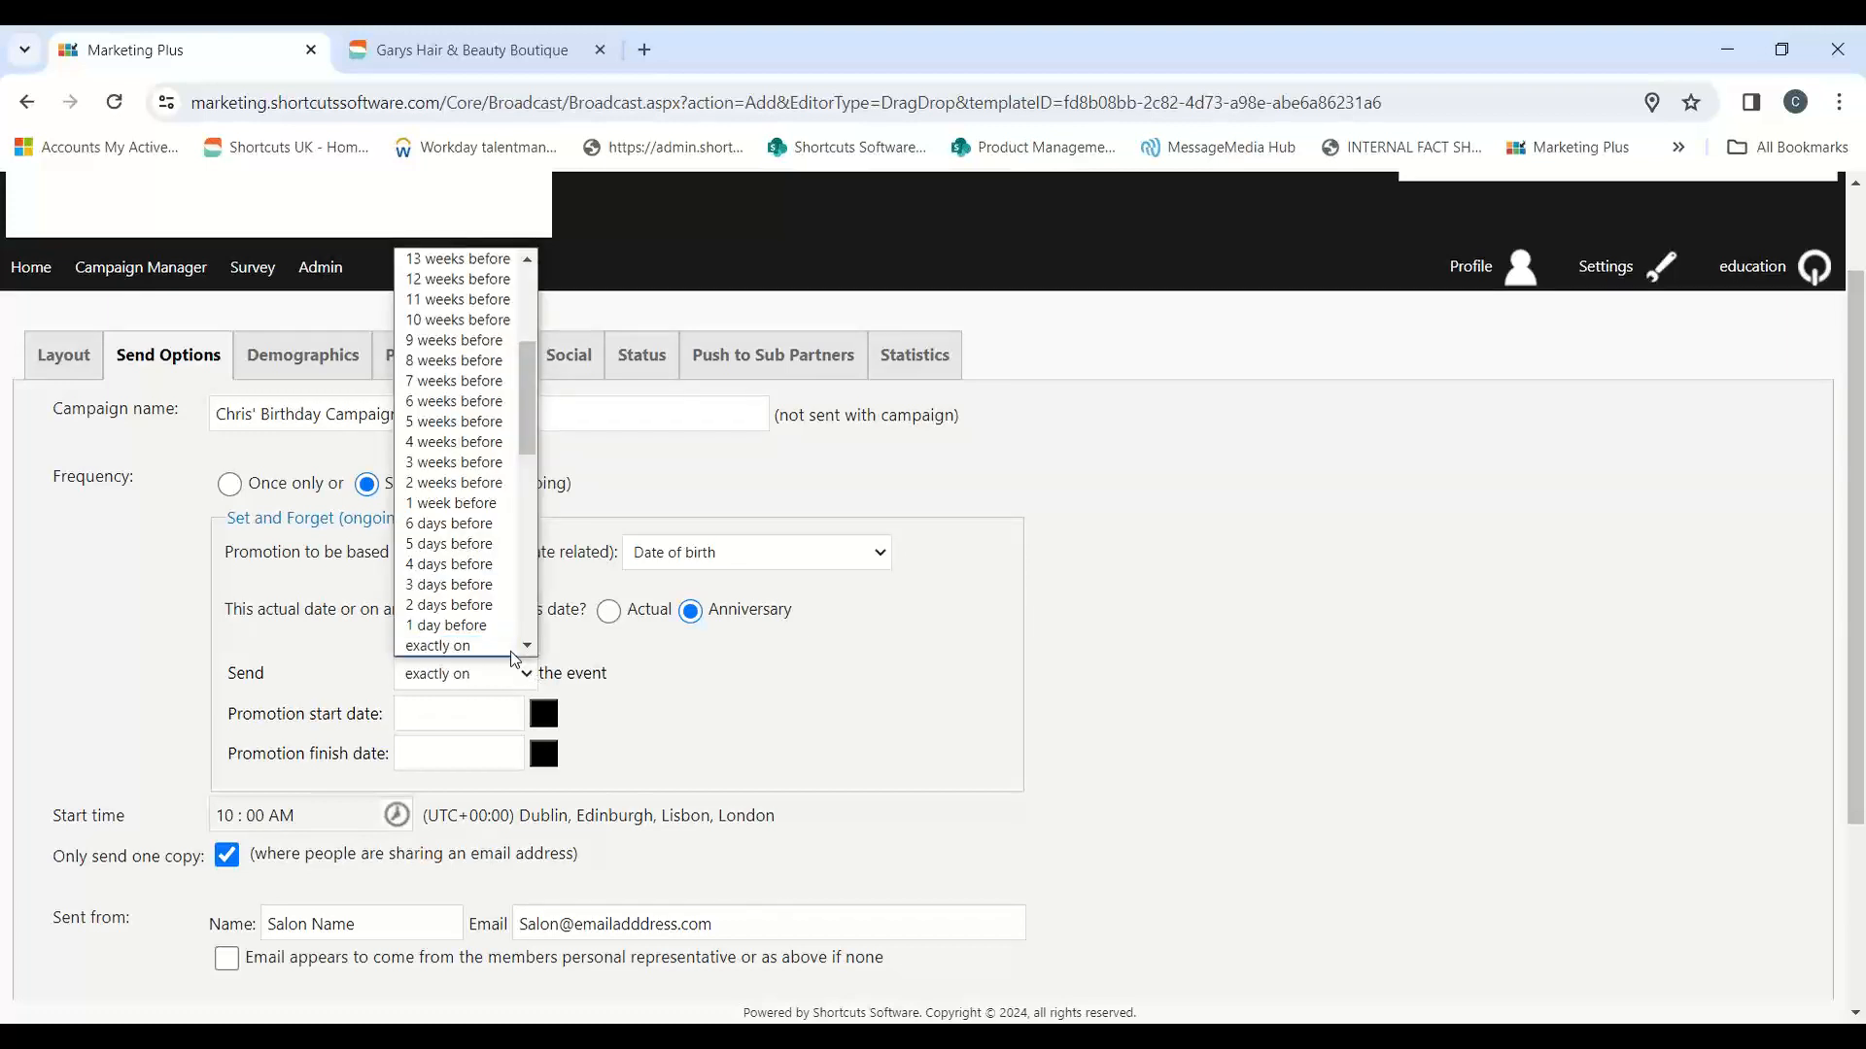
pyautogui.scroll(3, 495, 554)
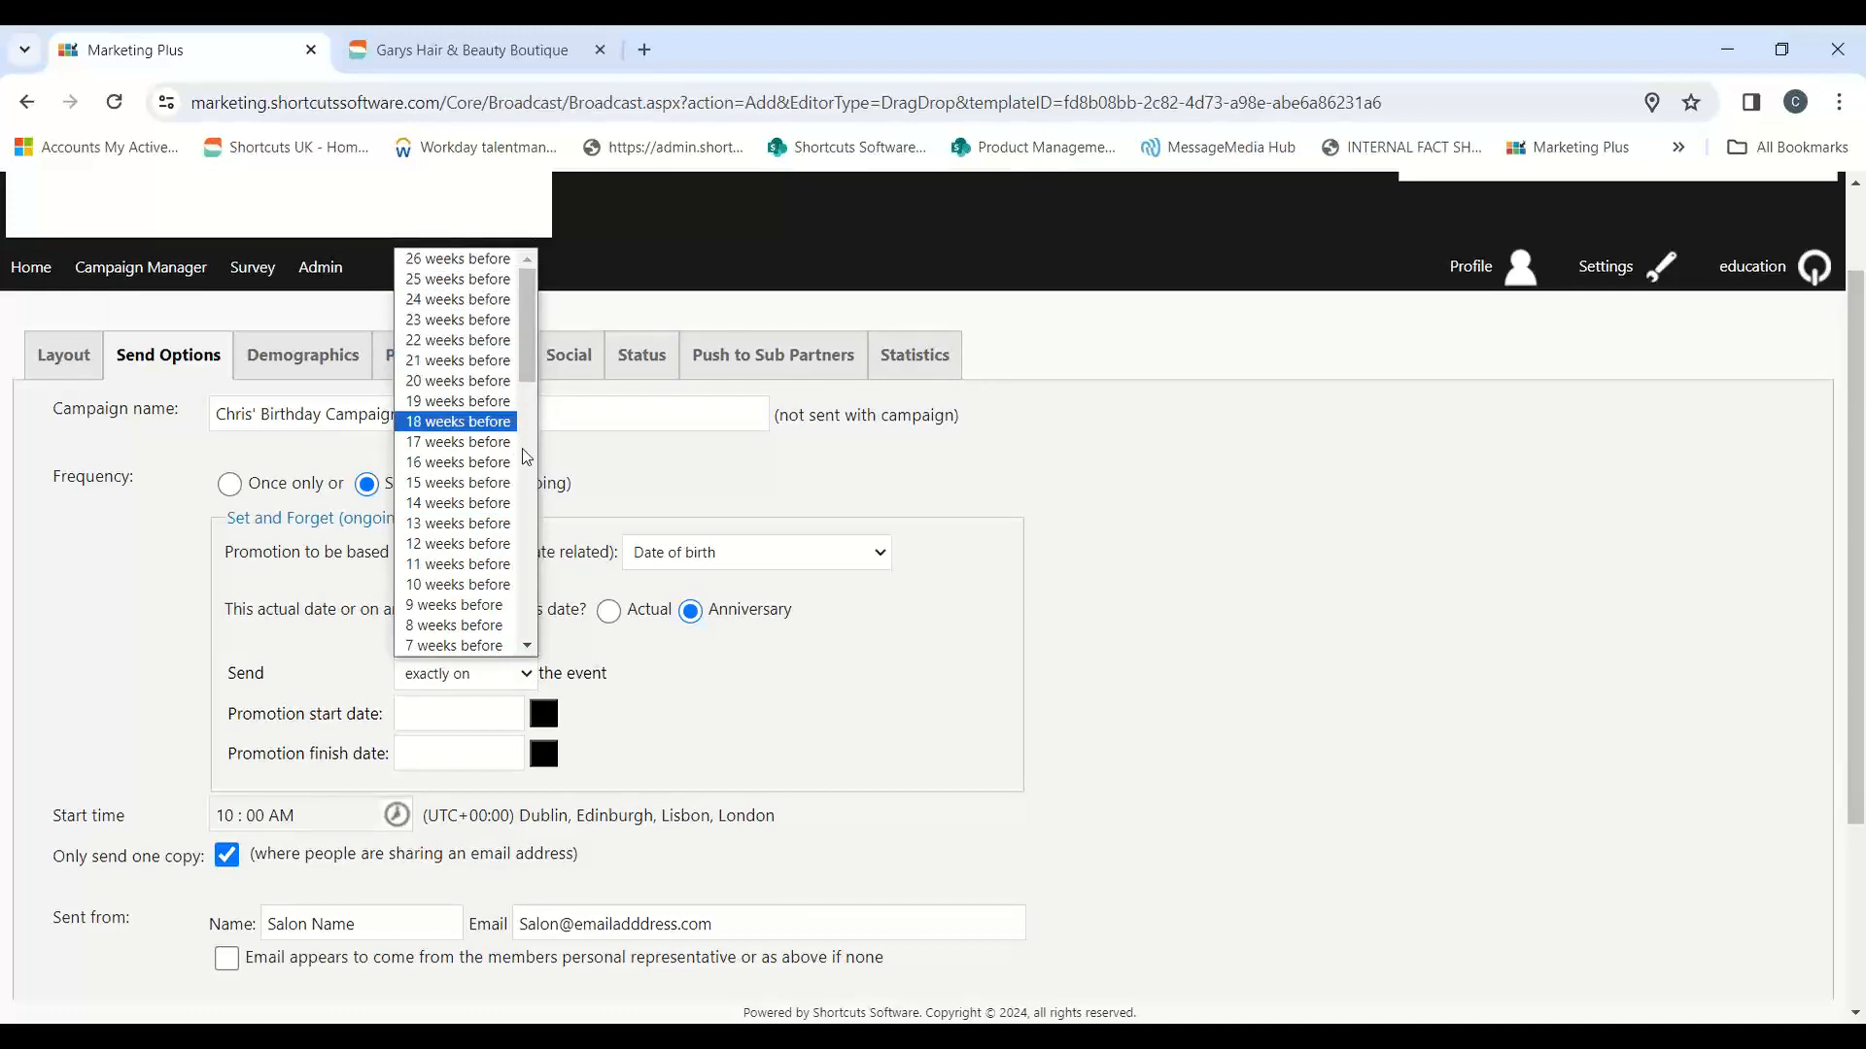
pyautogui.click(1038, 612)
pyautogui.click(479, 54)
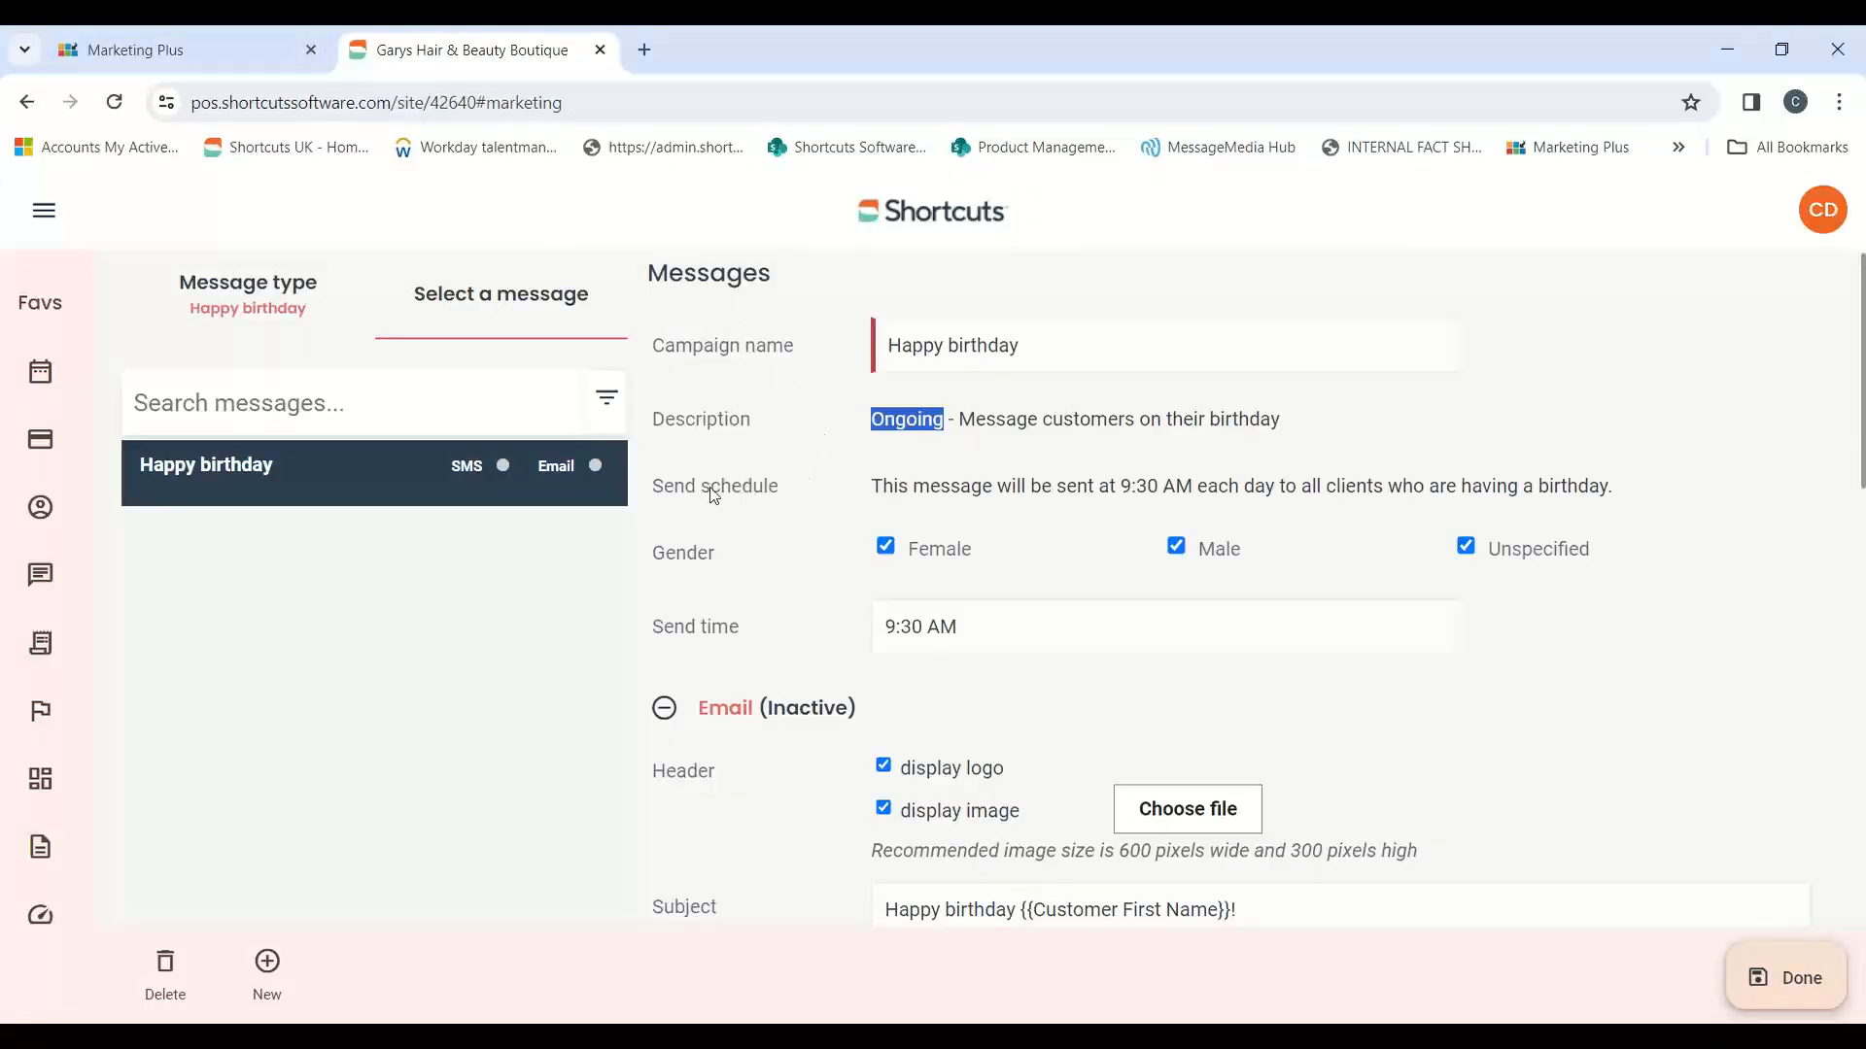
pyautogui.moveTo(655, 486); pyautogui.dragTo(792, 505)
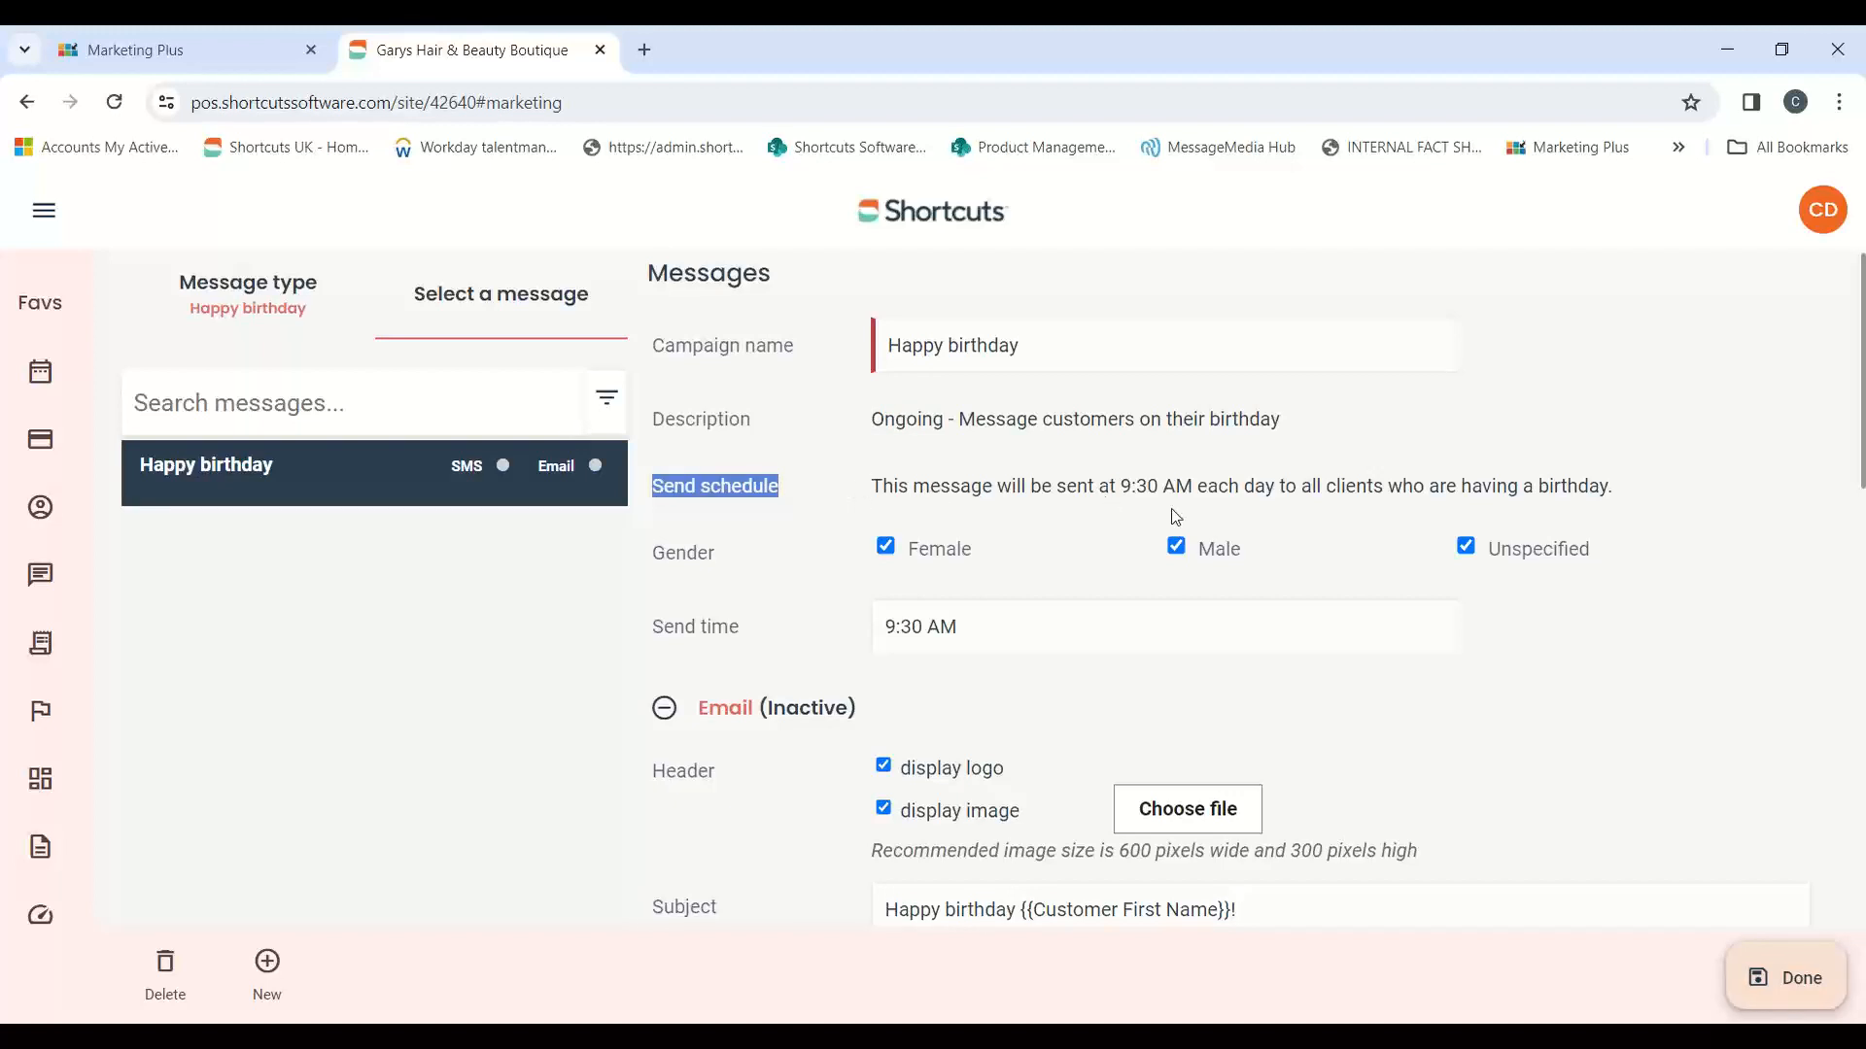
pyautogui.moveTo(1198, 488); pyautogui.dragTo(1621, 488)
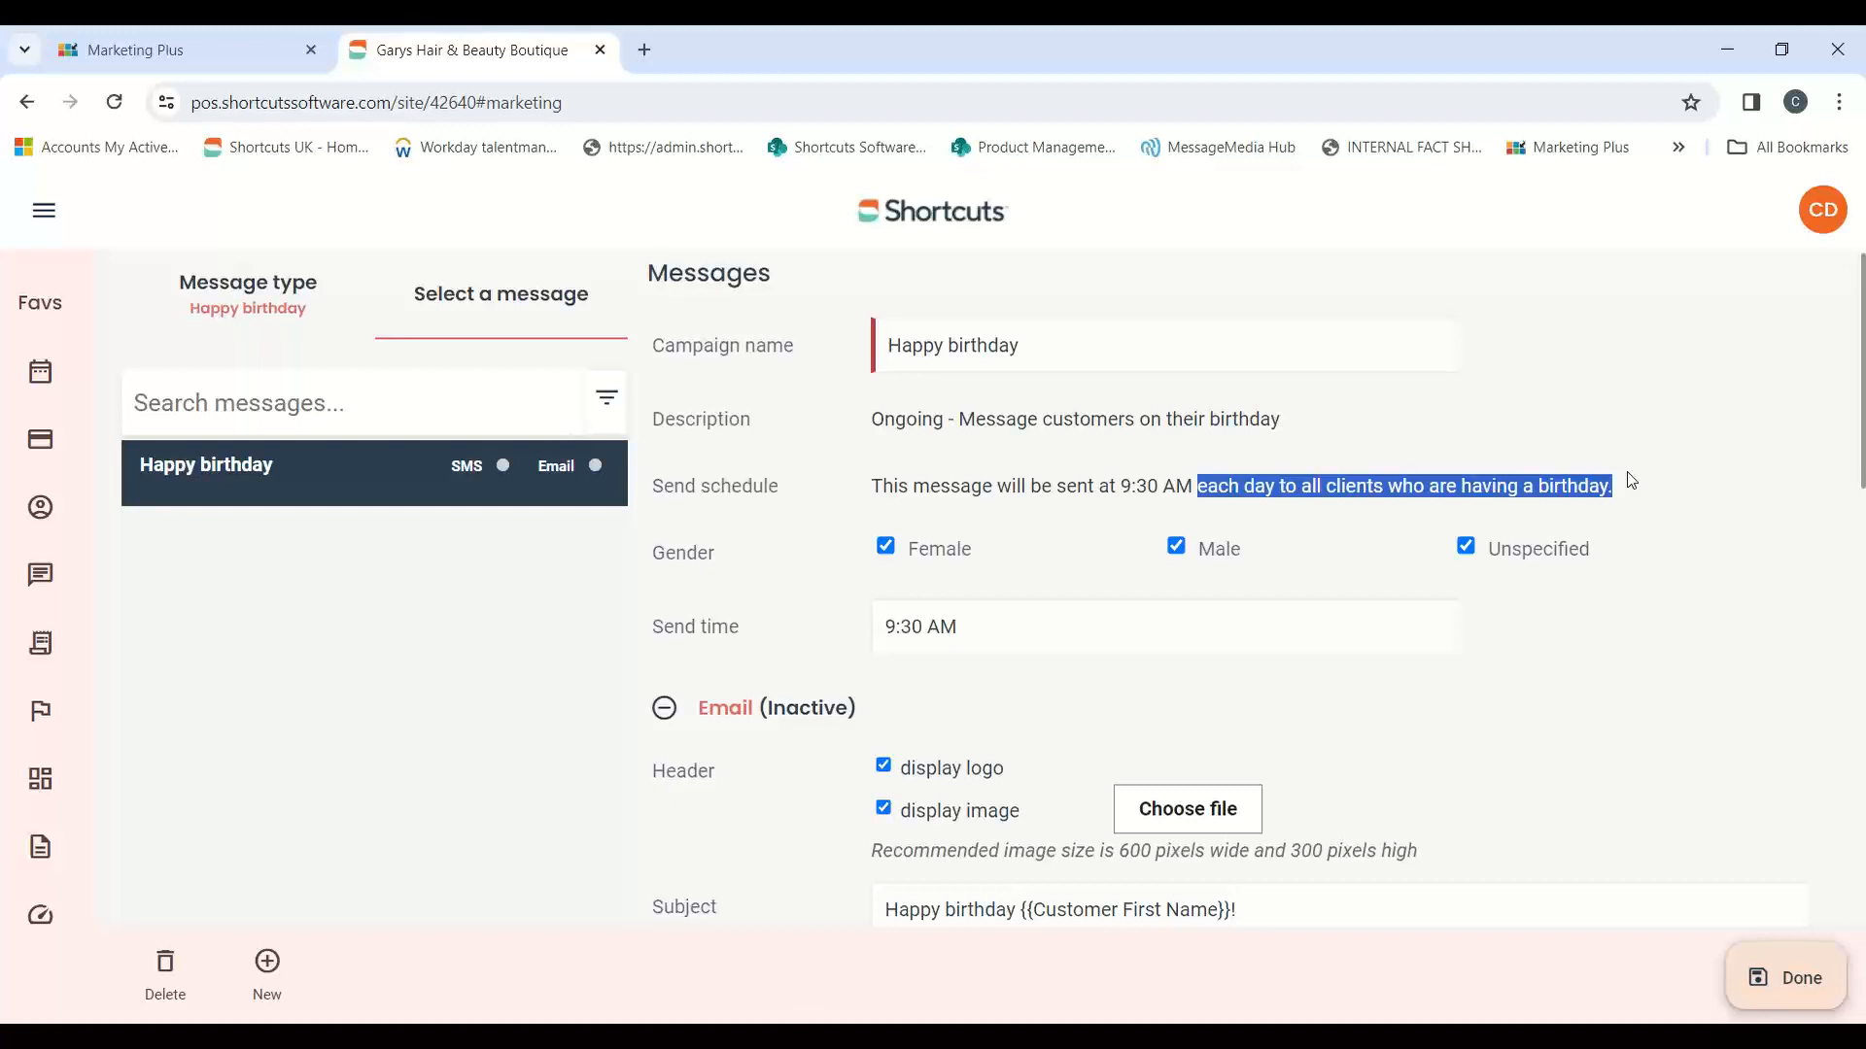
pyautogui.click(195, 50)
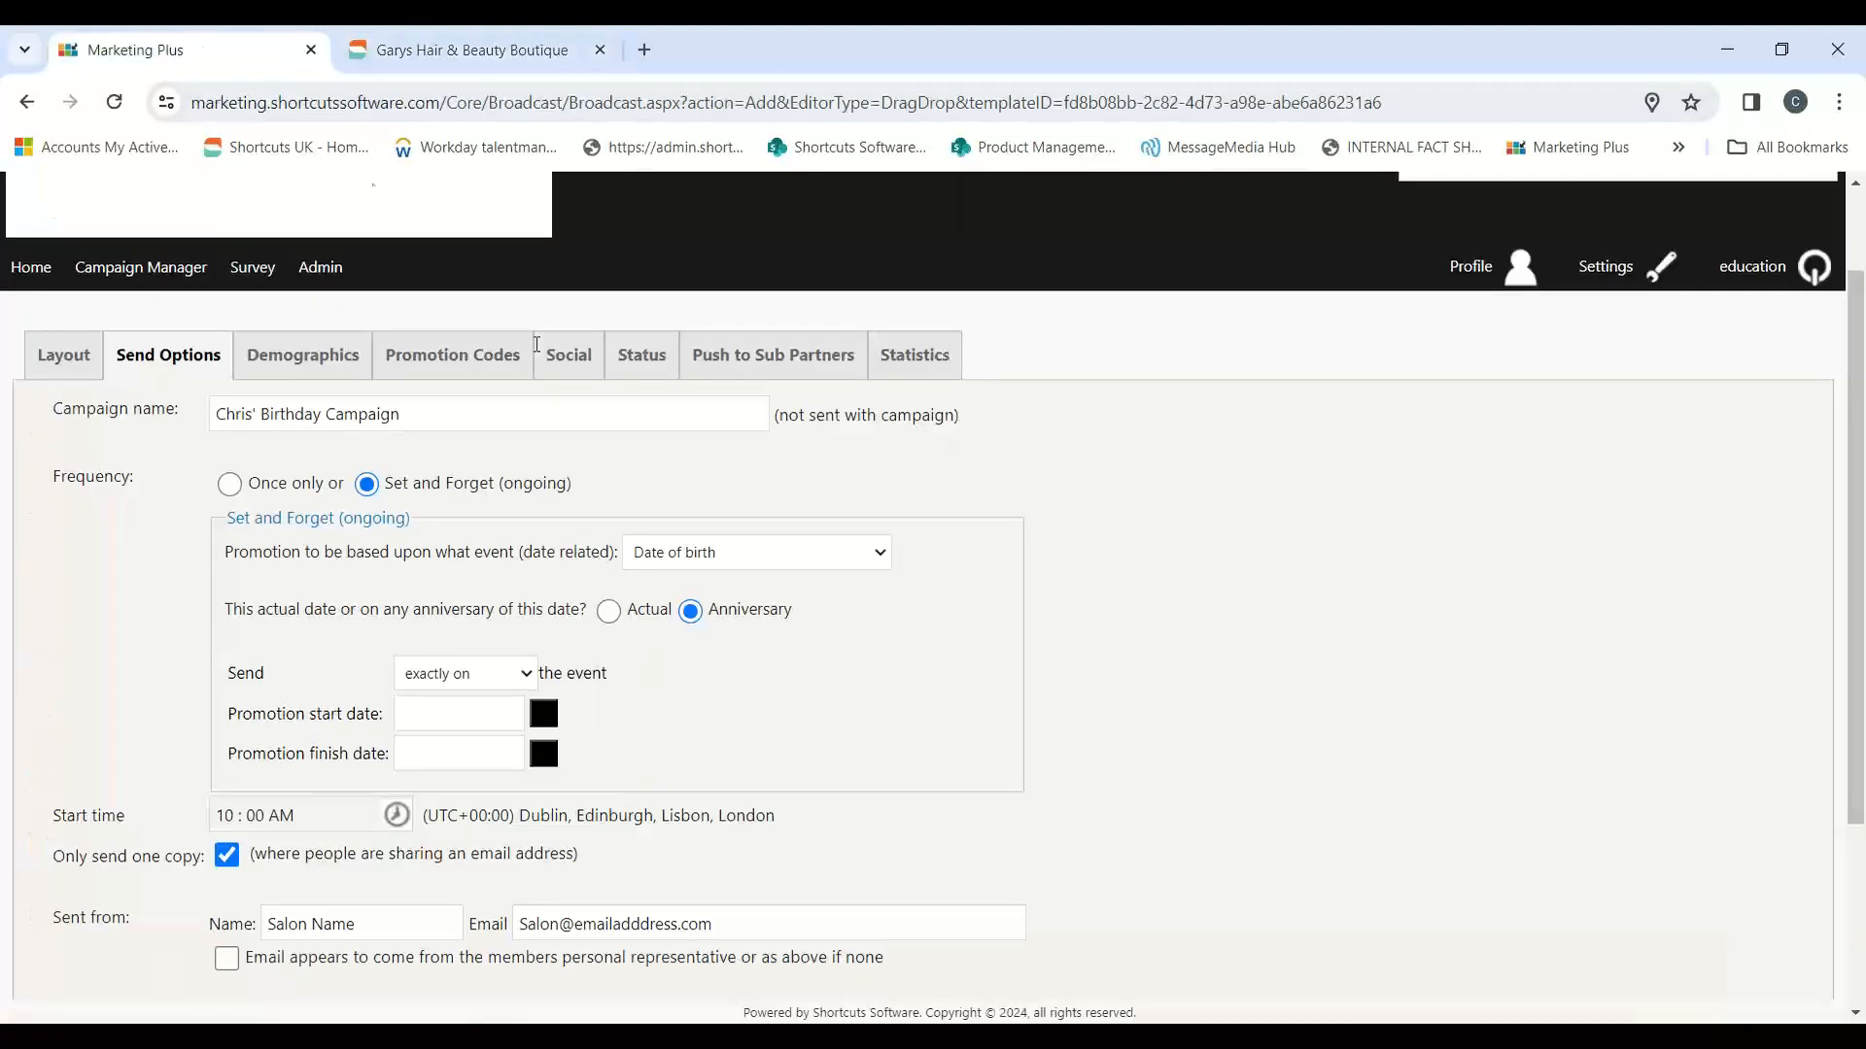
pyautogui.click(464, 674)
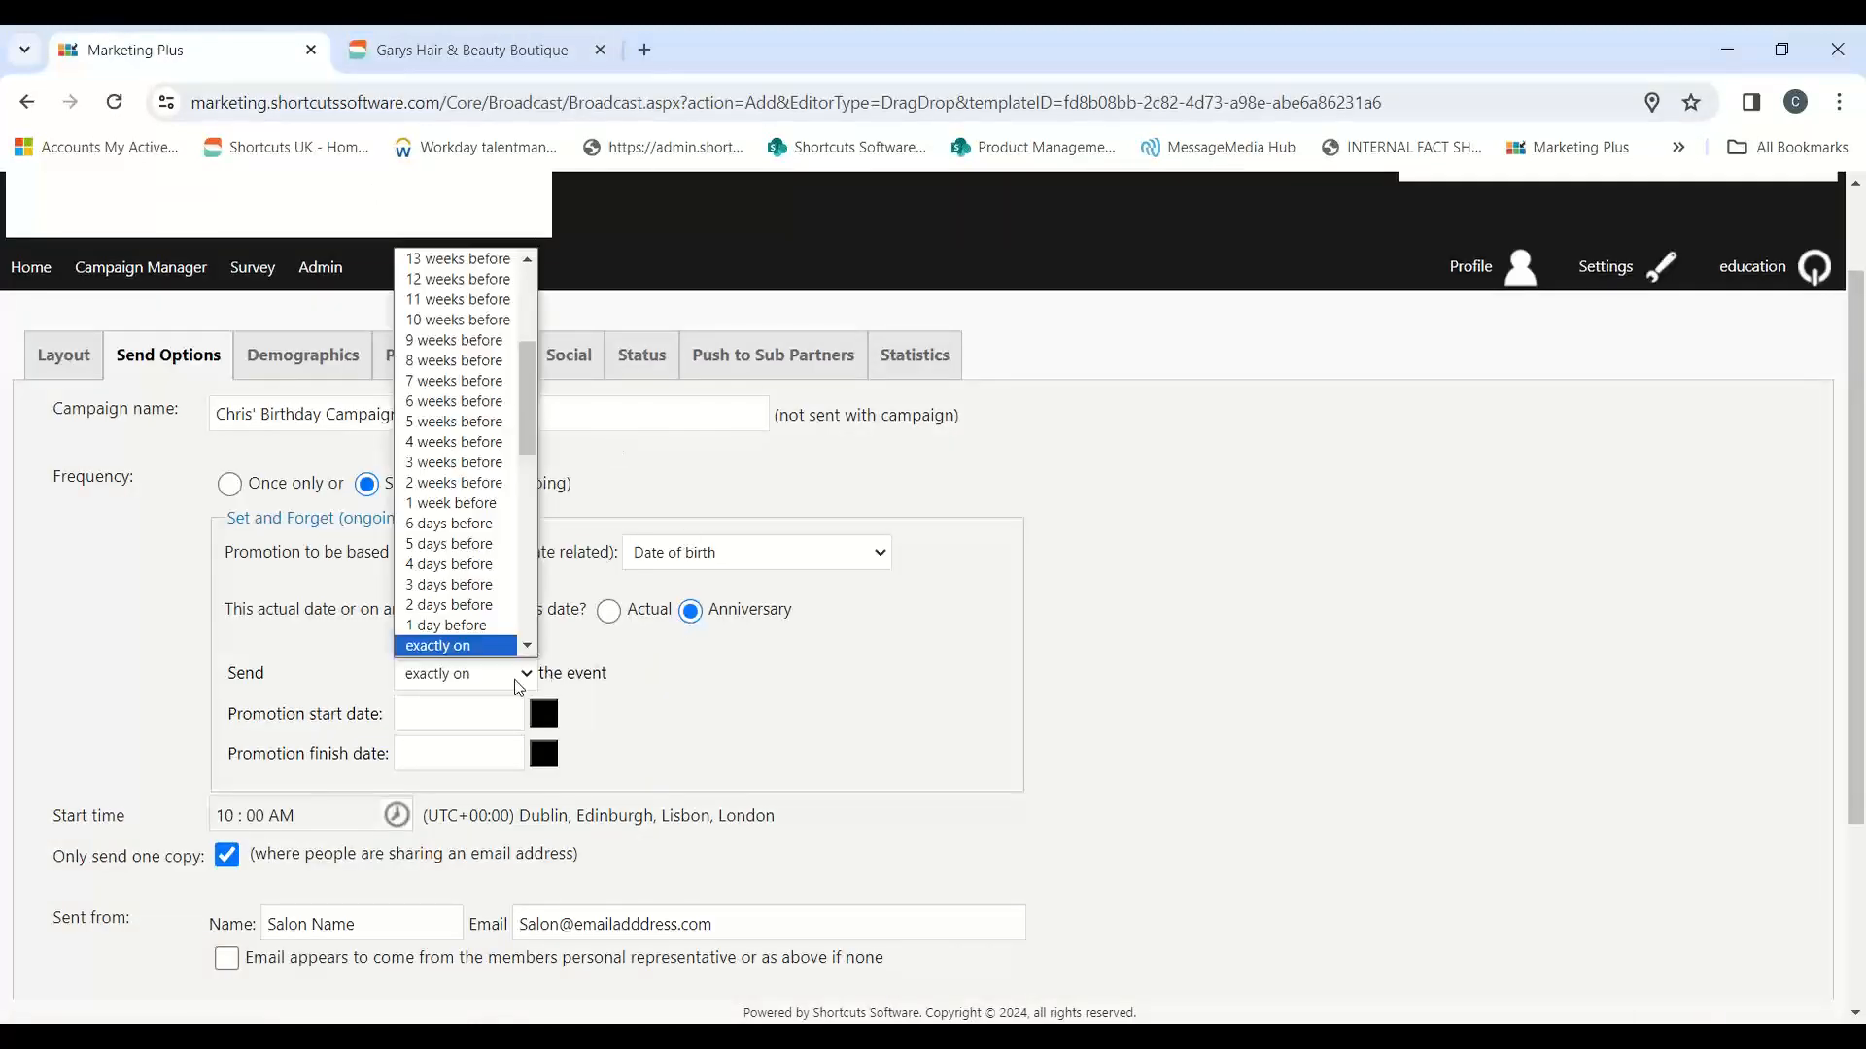
pyautogui.click(439, 587)
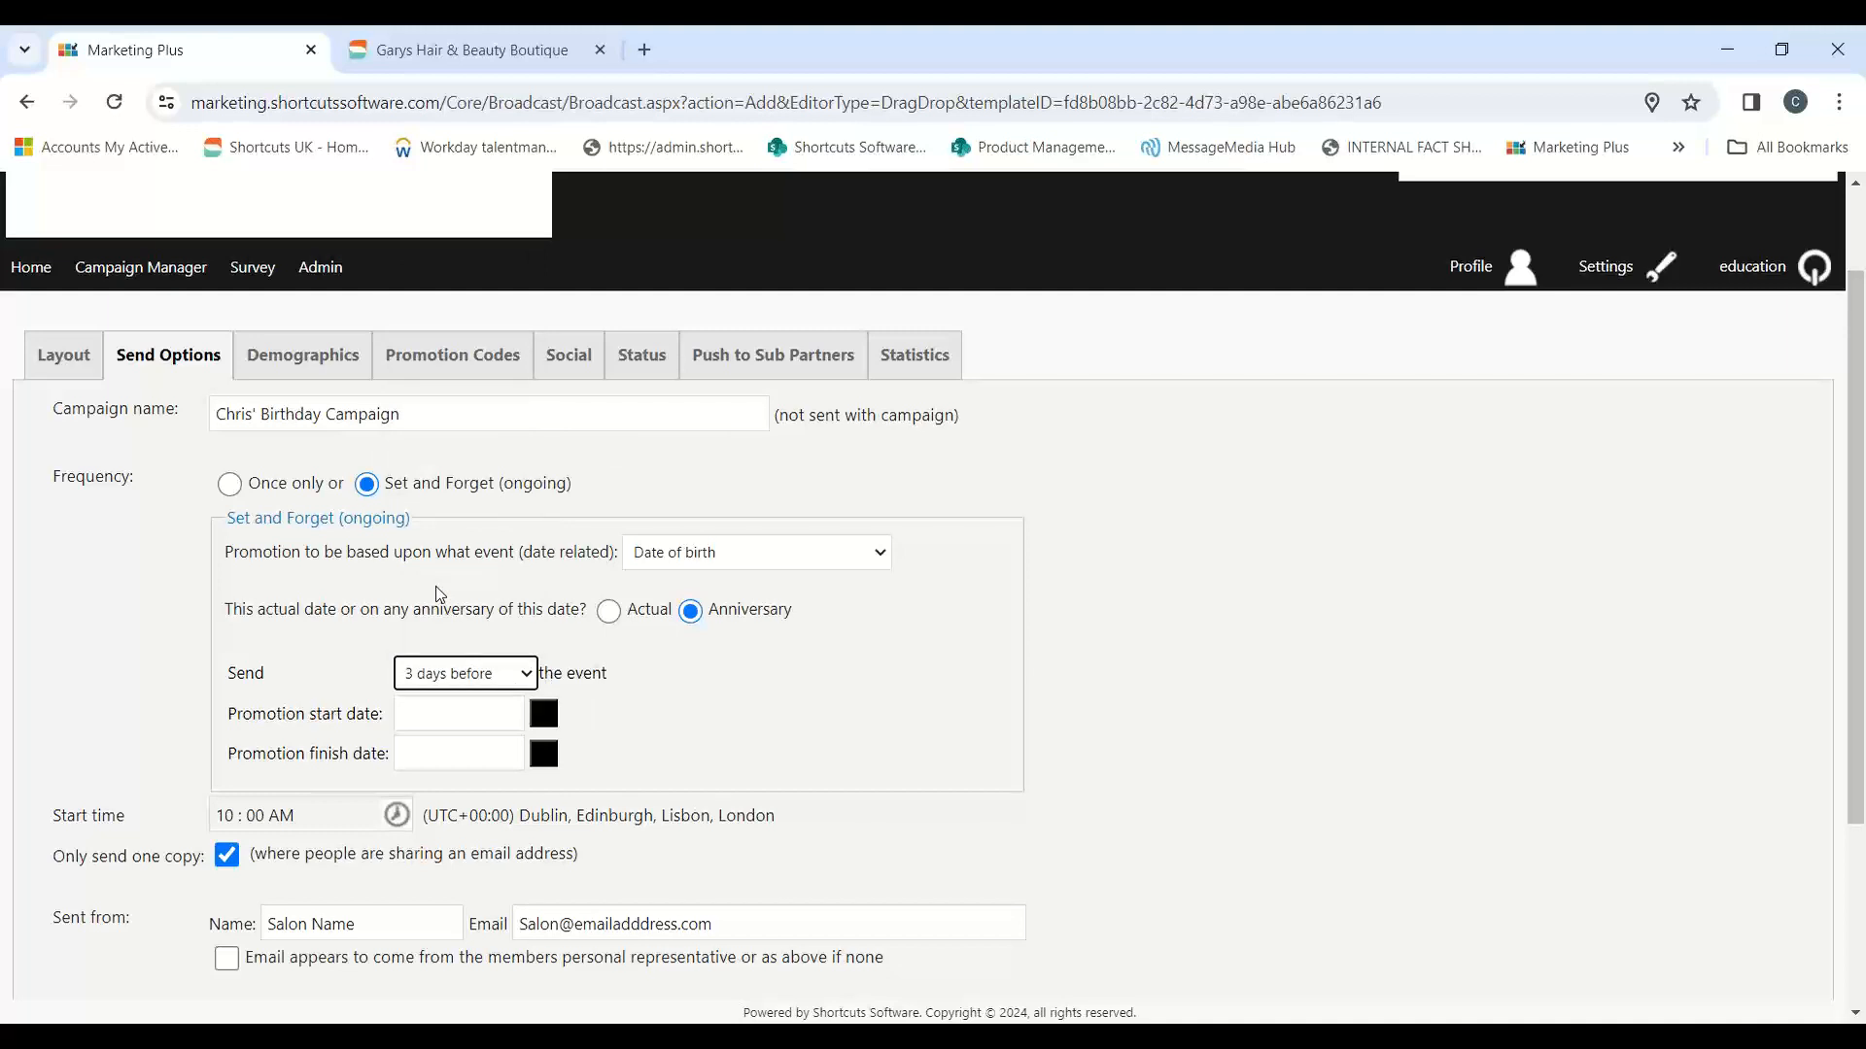
# Step: Set the promotion start date to 05/Feb/2024 and the finish date to 28/Feb/2033
pyautogui.click(547, 714)
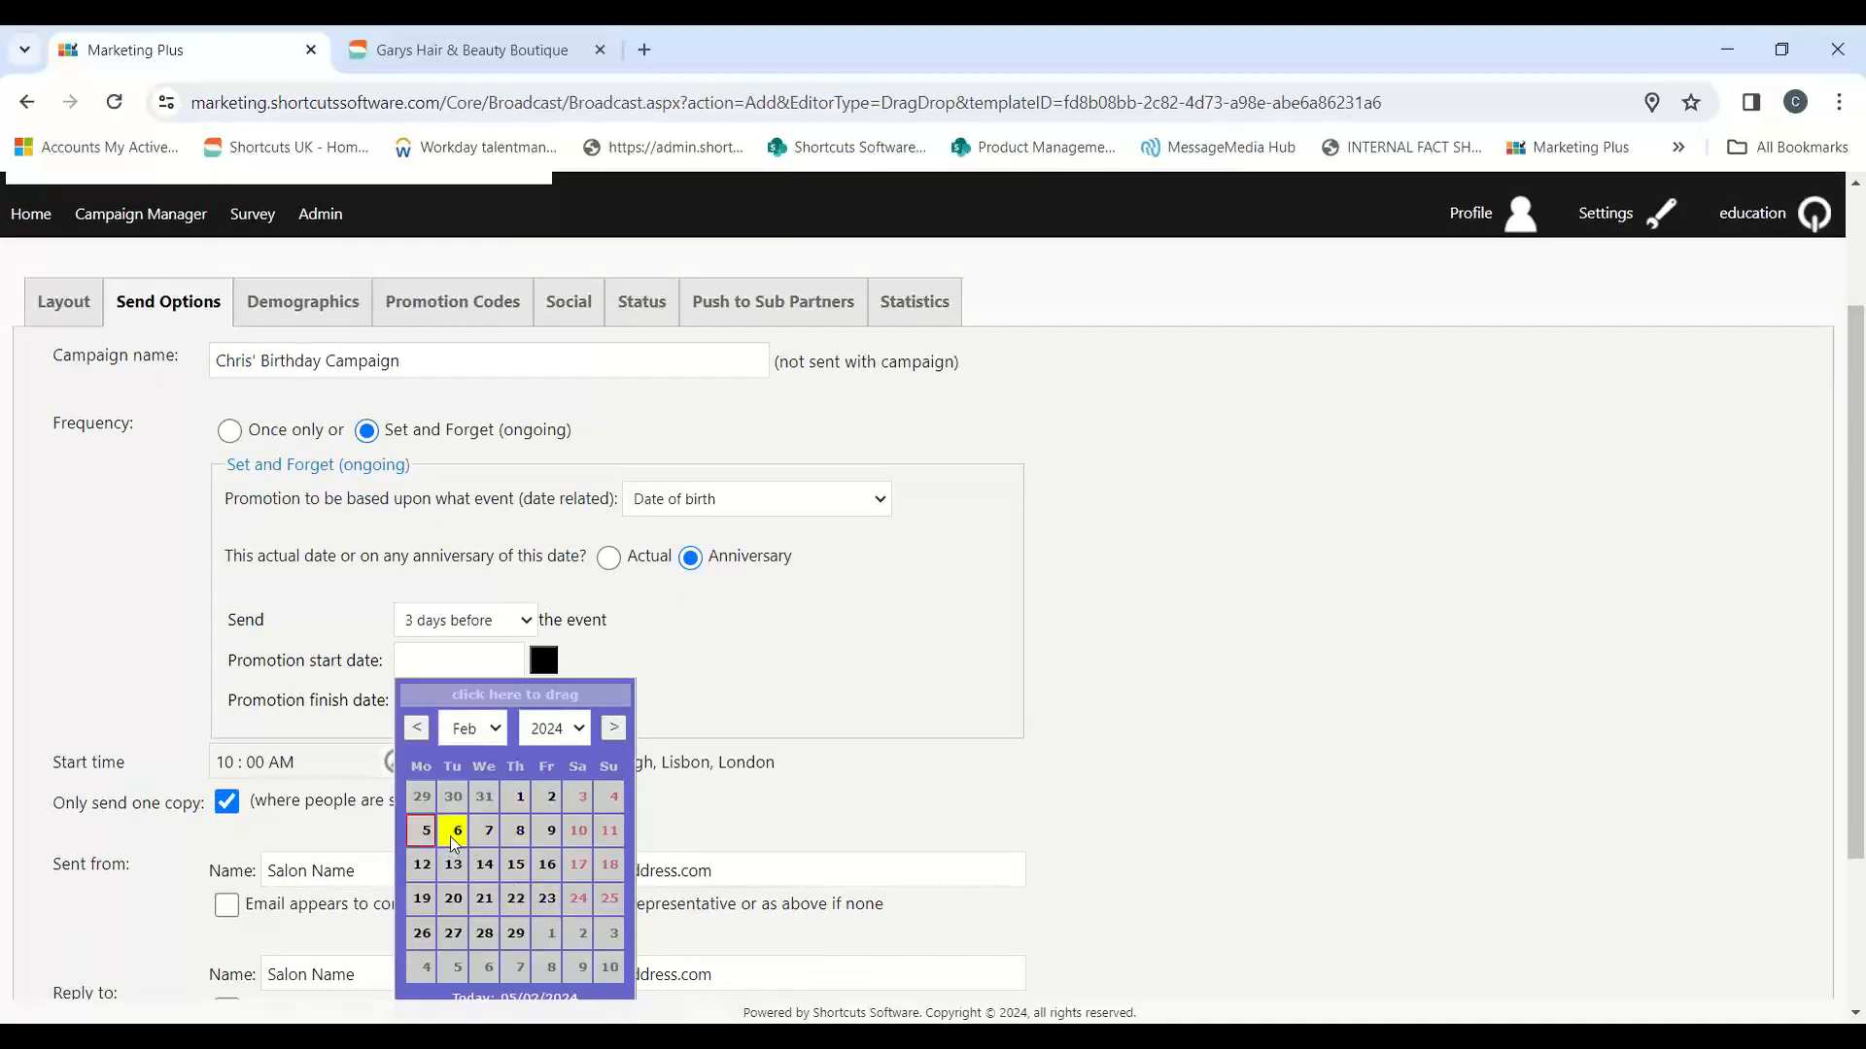
pyautogui.click(422, 831)
pyautogui.click(544, 713)
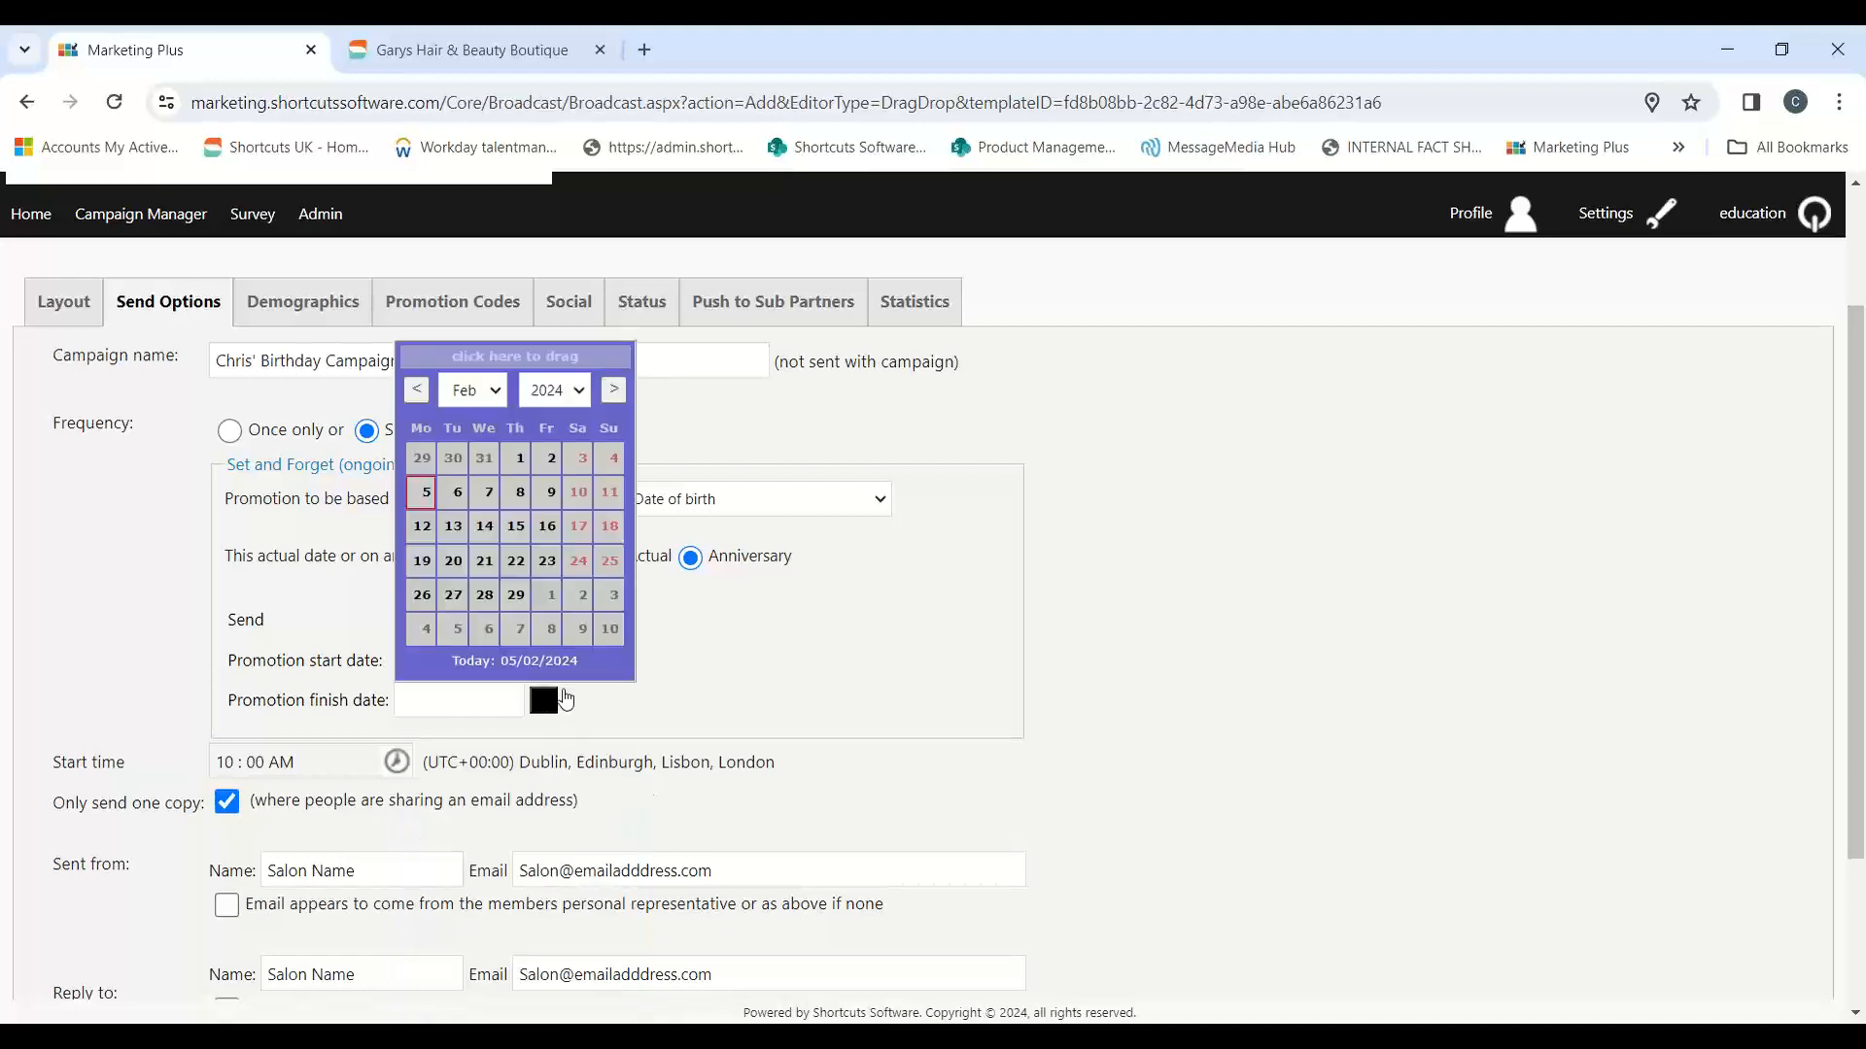
pyautogui.click(577, 392)
pyautogui.click(571, 810)
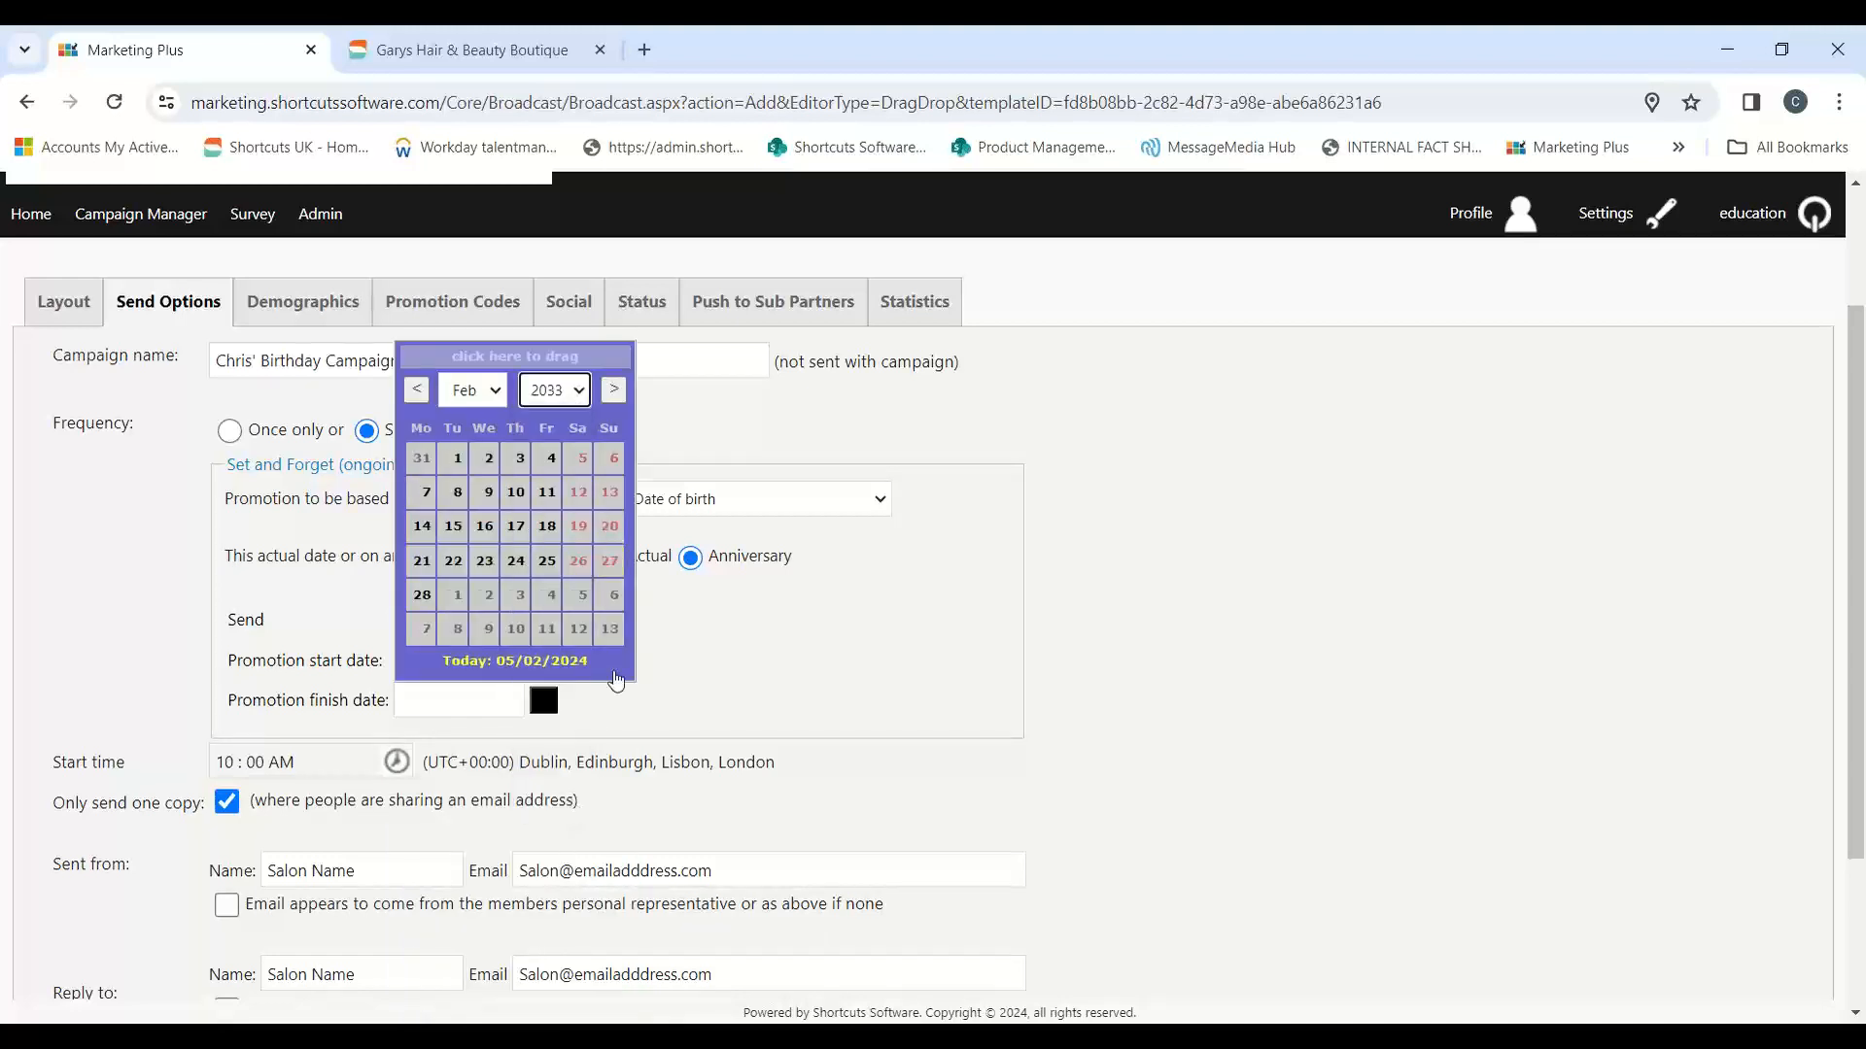
pyautogui.click(421, 593)
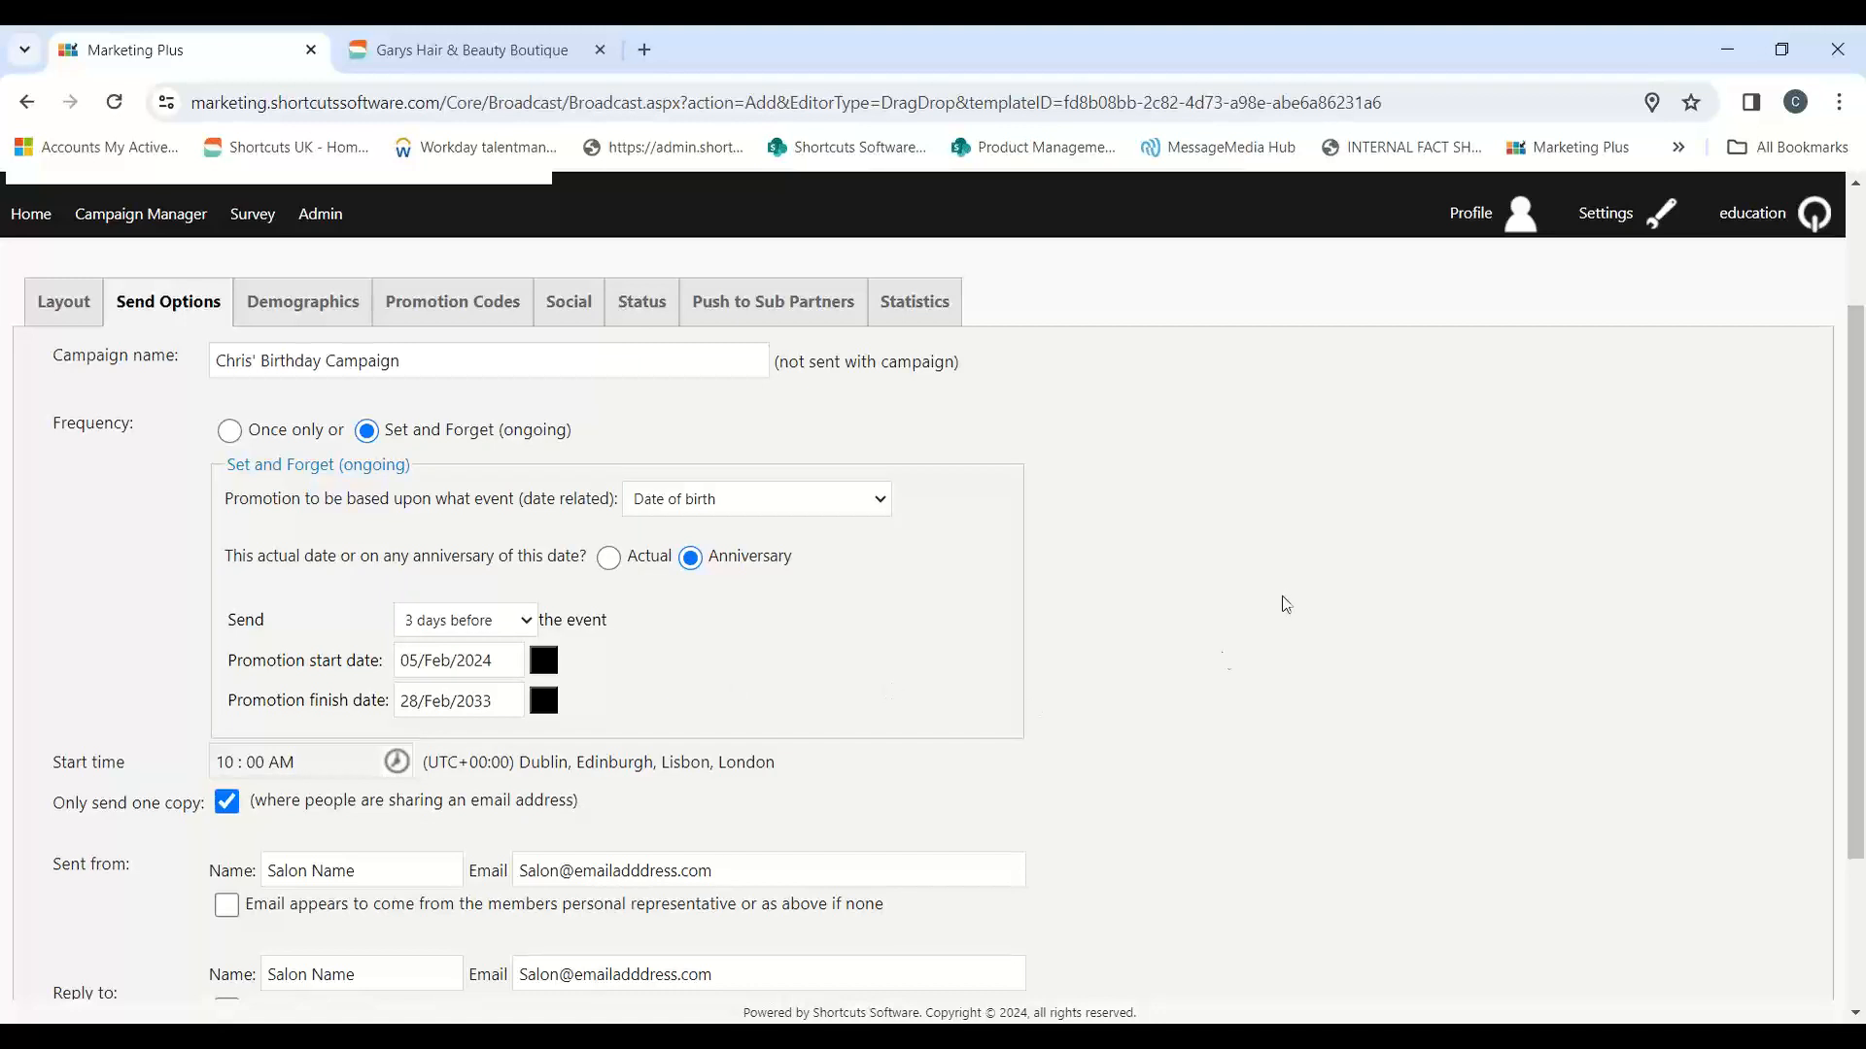
# Step: Examine the hour and minute choices for the campaign's start time
pyautogui.scroll(-1, 1290, 605)
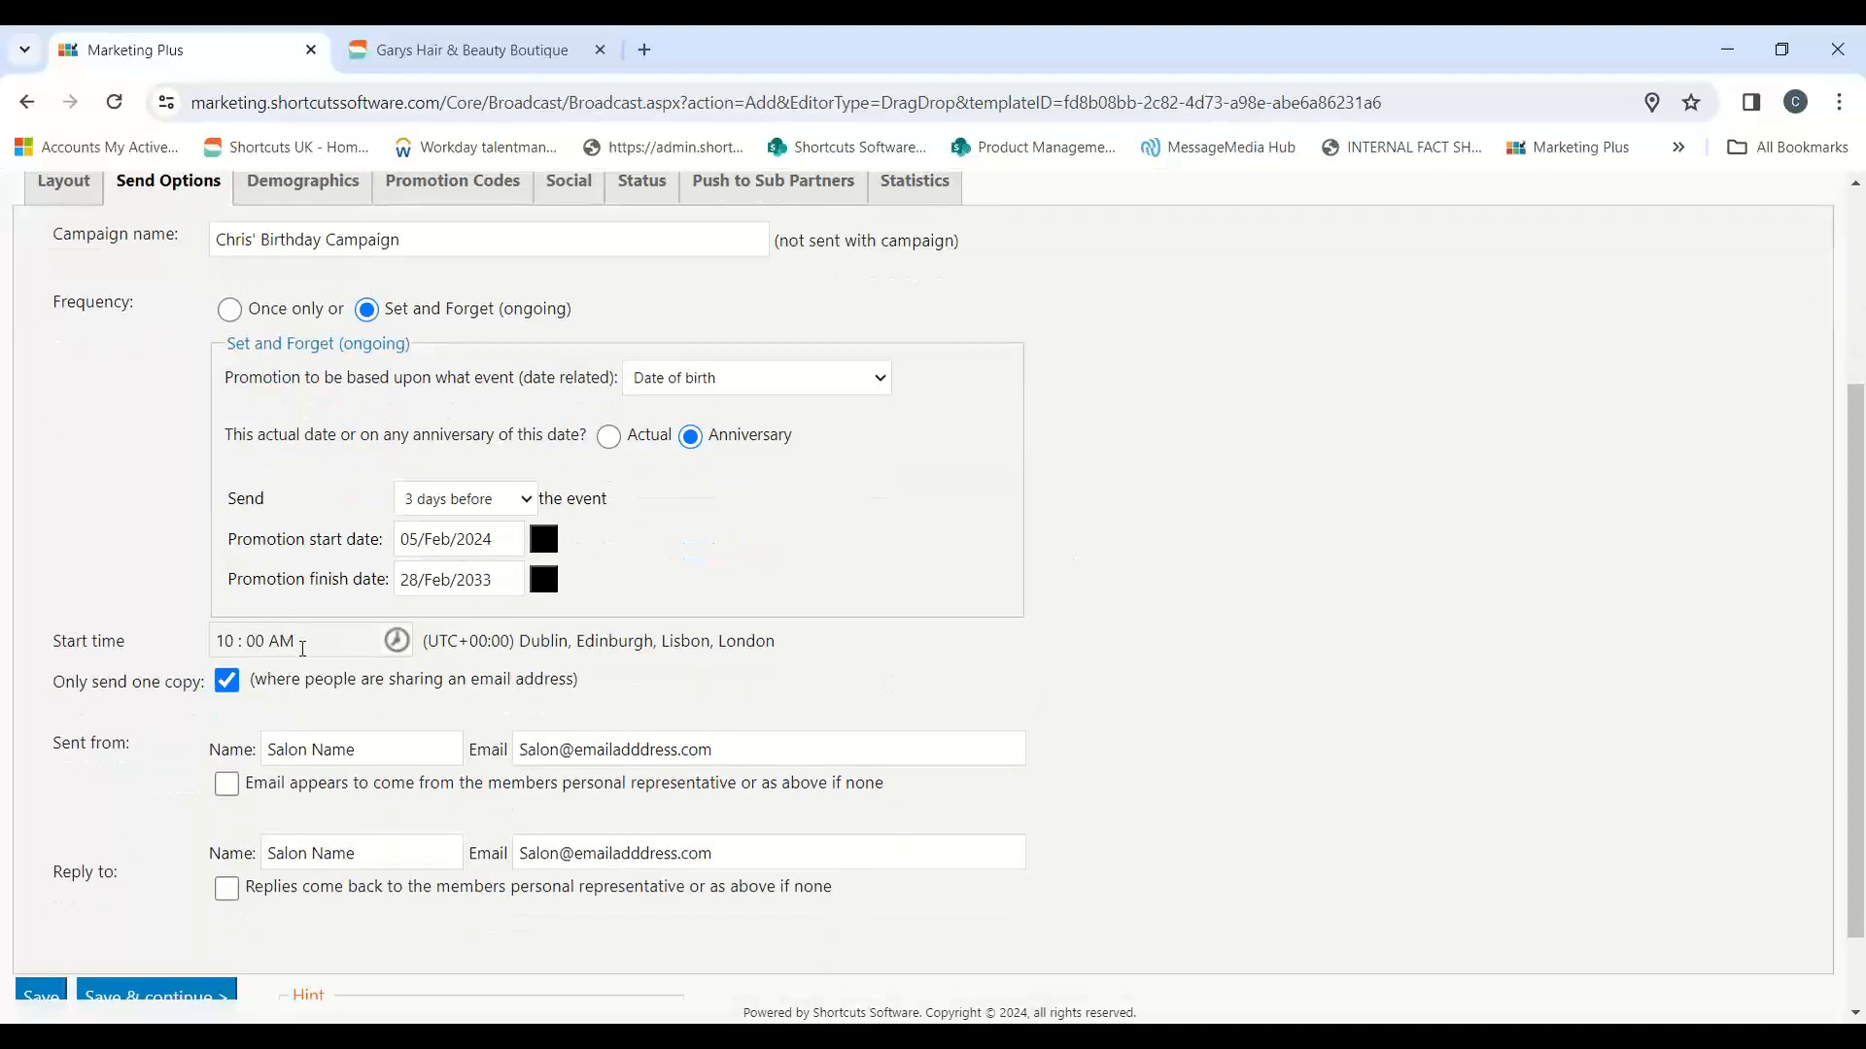
pyautogui.click(395, 641)
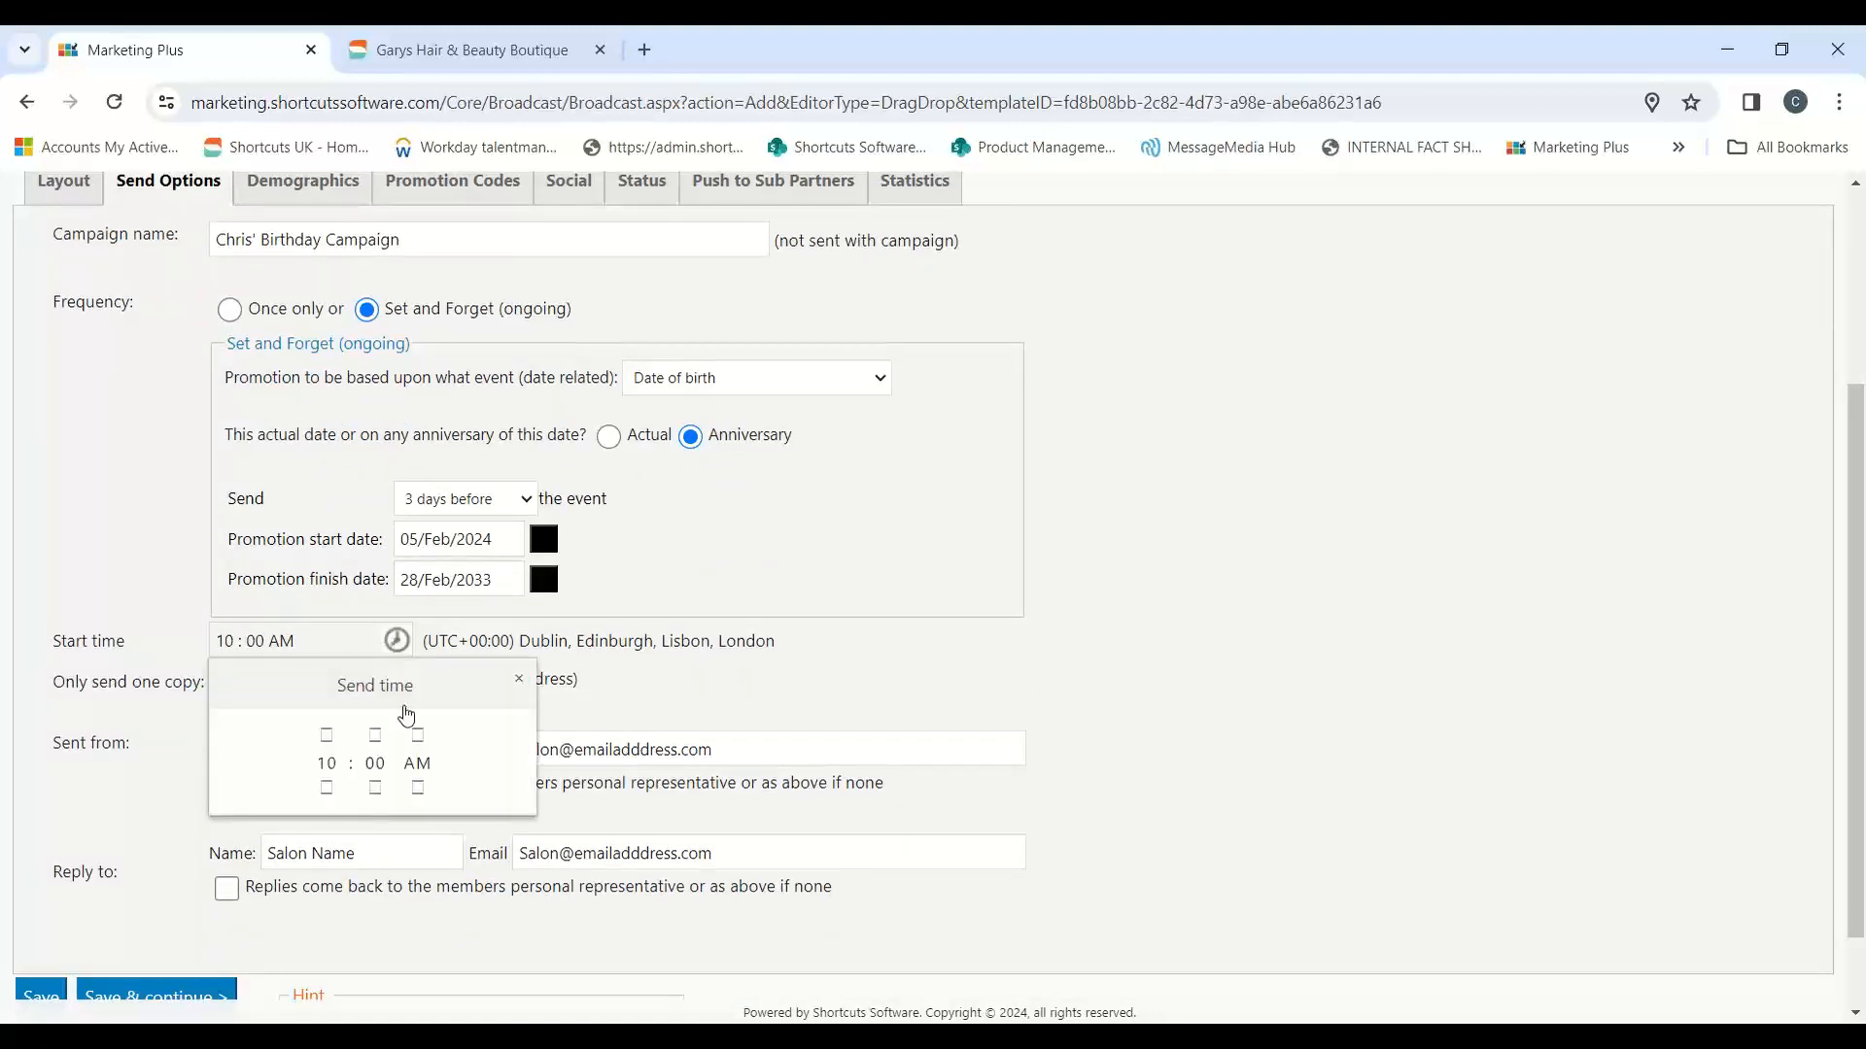
pyautogui.click(327, 736)
pyautogui.click(376, 735)
pyautogui.click(328, 787)
pyautogui.click(376, 787)
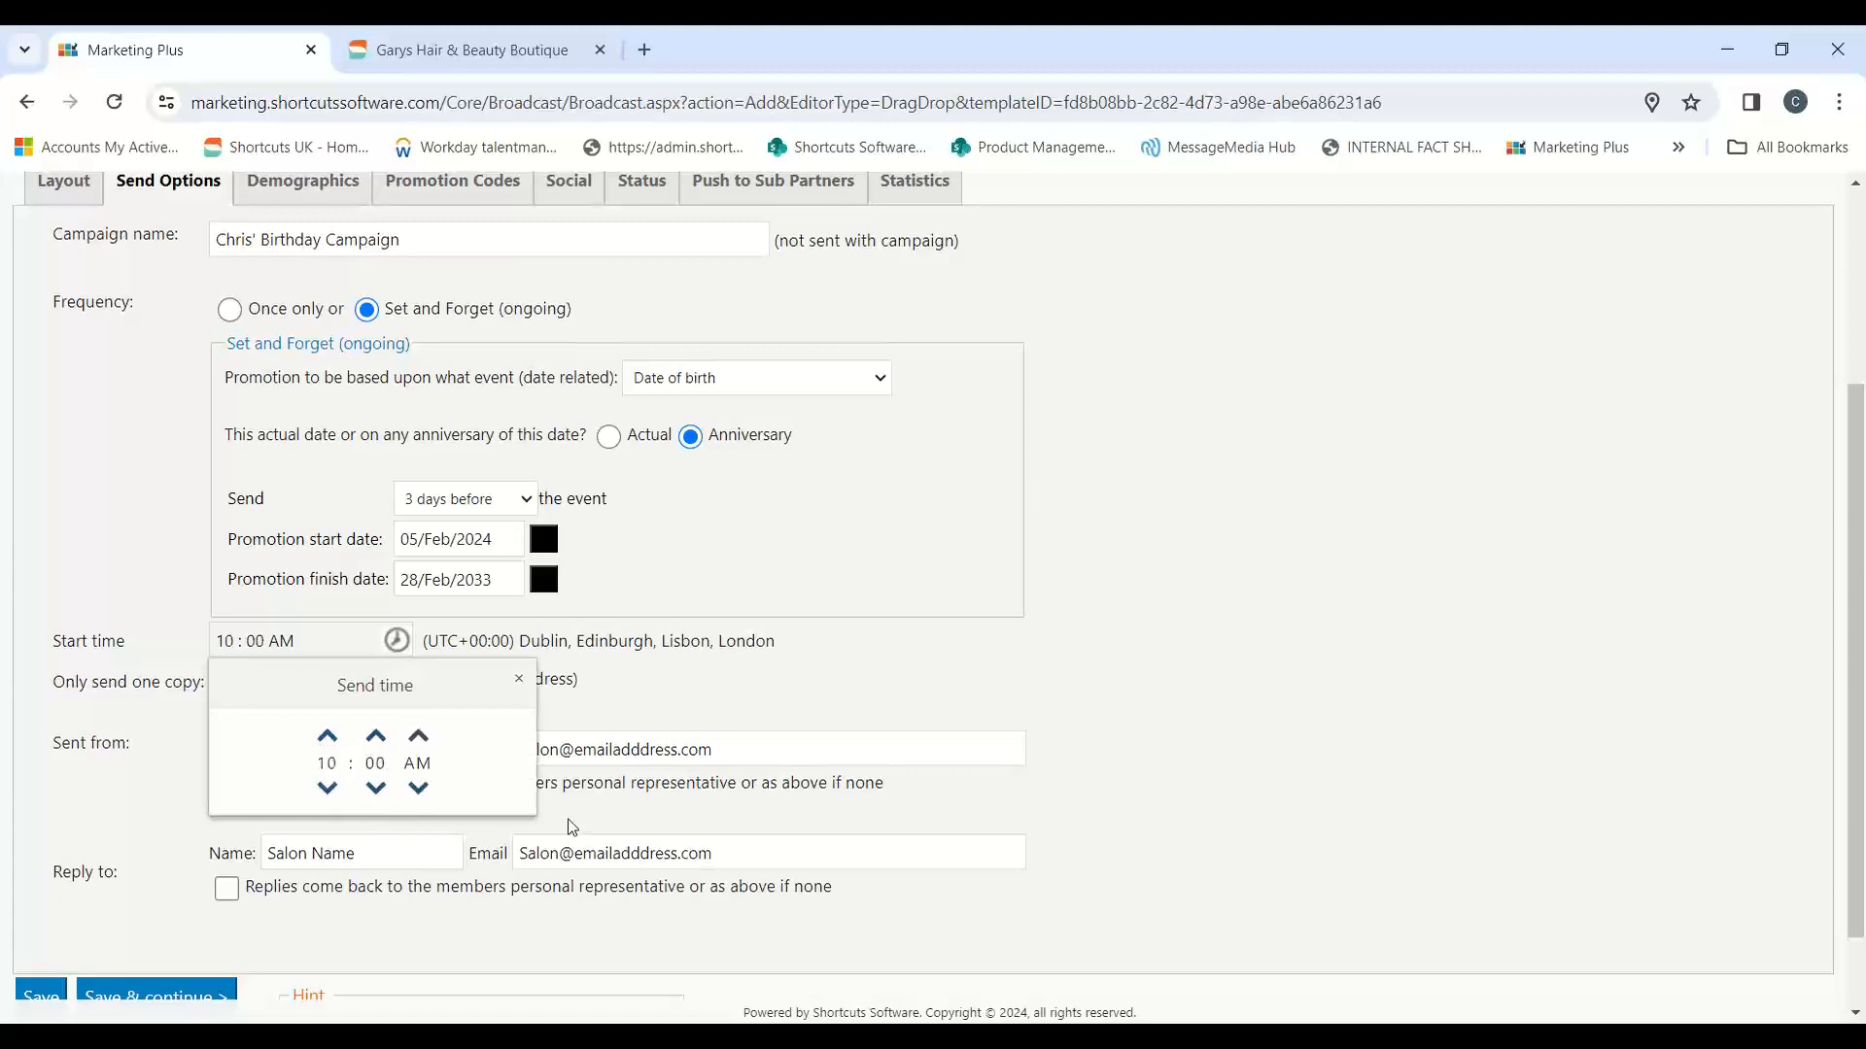
pyautogui.click(1178, 728)
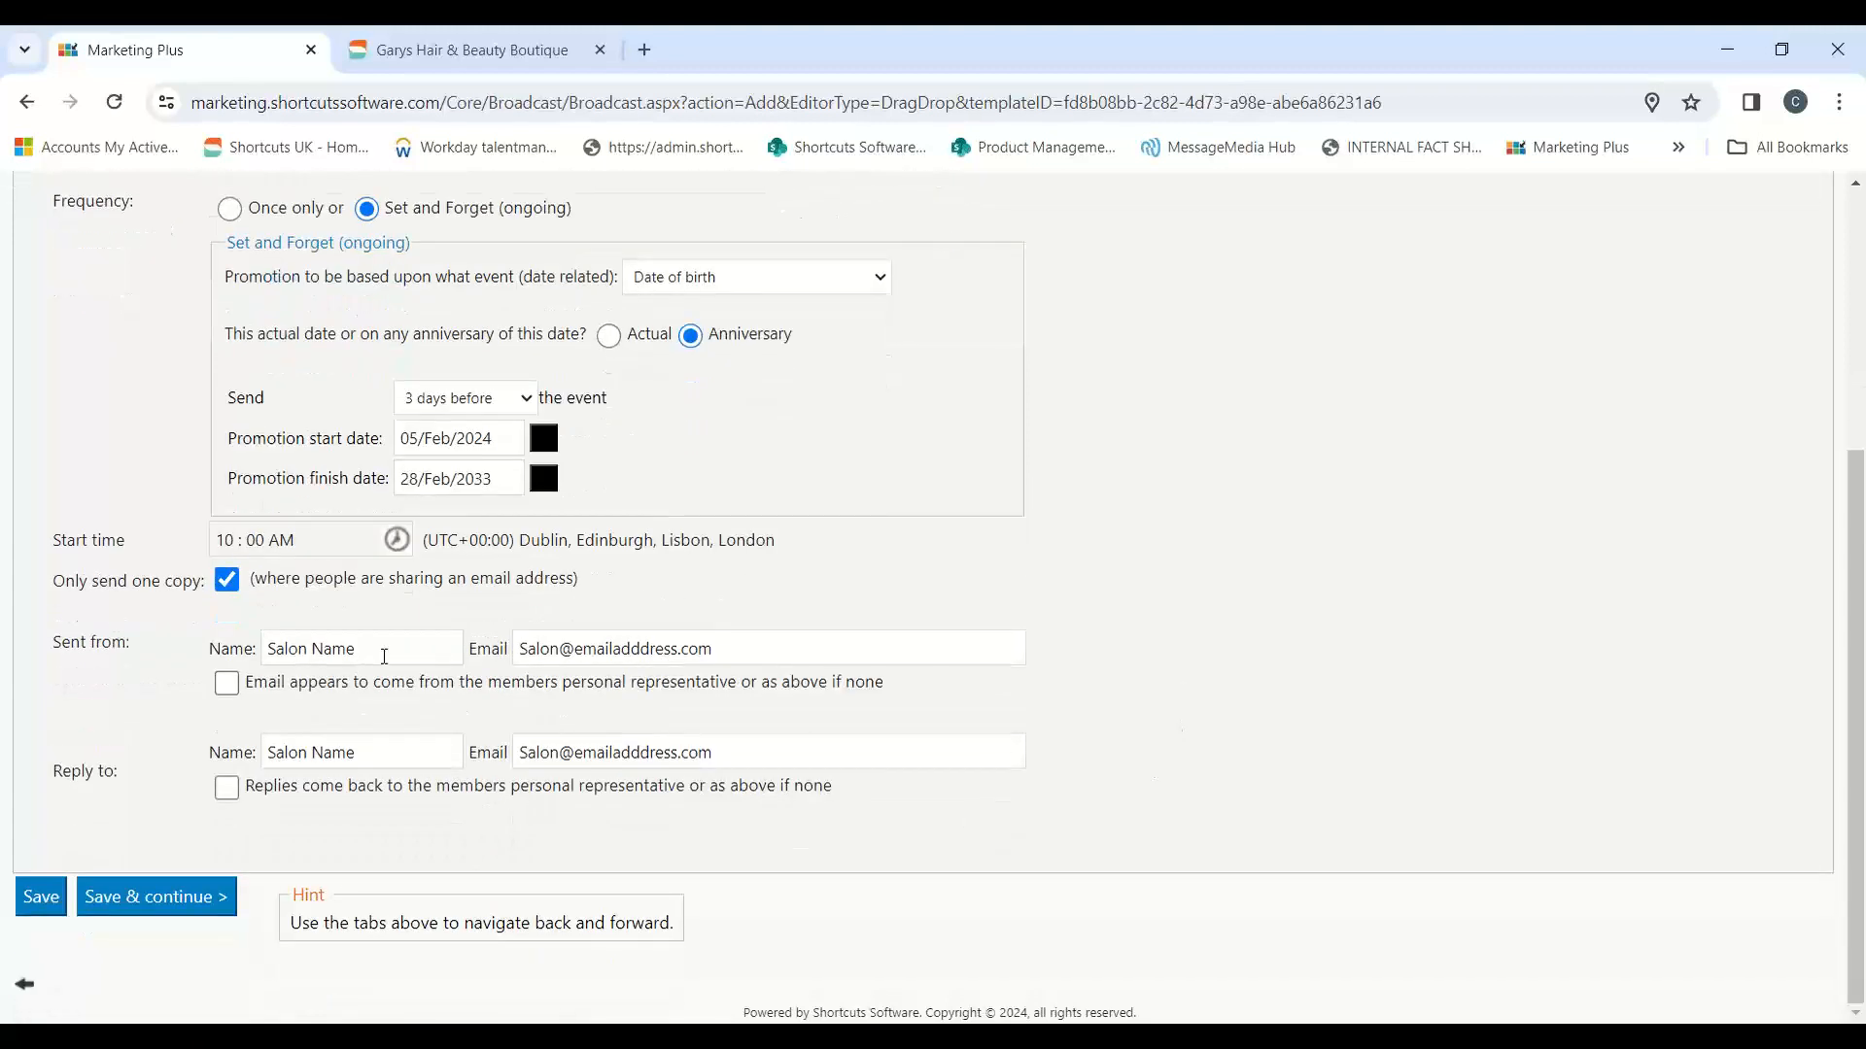
# Step: Review the sender and reply-to names and emails, save the send options and continue to the demographics
pyautogui.tripleClick(379, 656)
pyautogui.moveTo(758, 633); pyautogui.dragTo(576, 634)
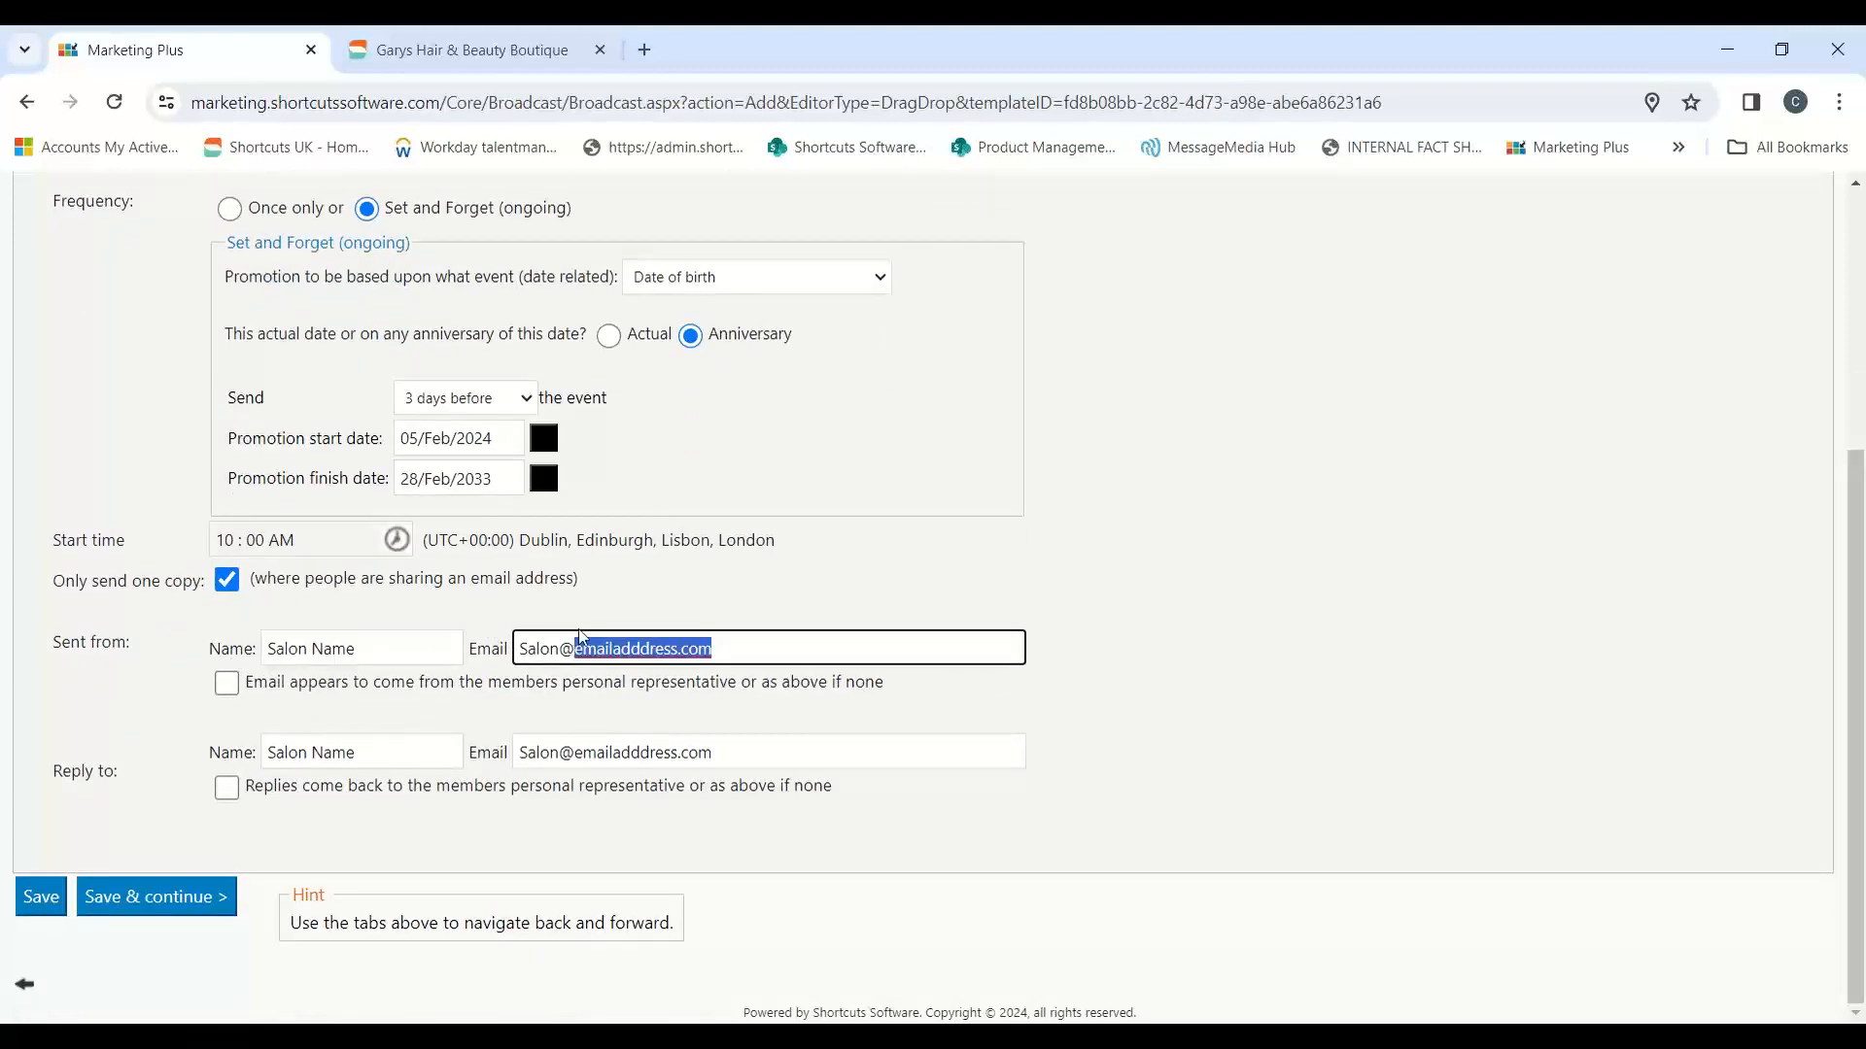
pyautogui.moveTo(371, 758); pyautogui.dragTo(254, 771)
pyautogui.moveTo(766, 758); pyautogui.dragTo(461, 759)
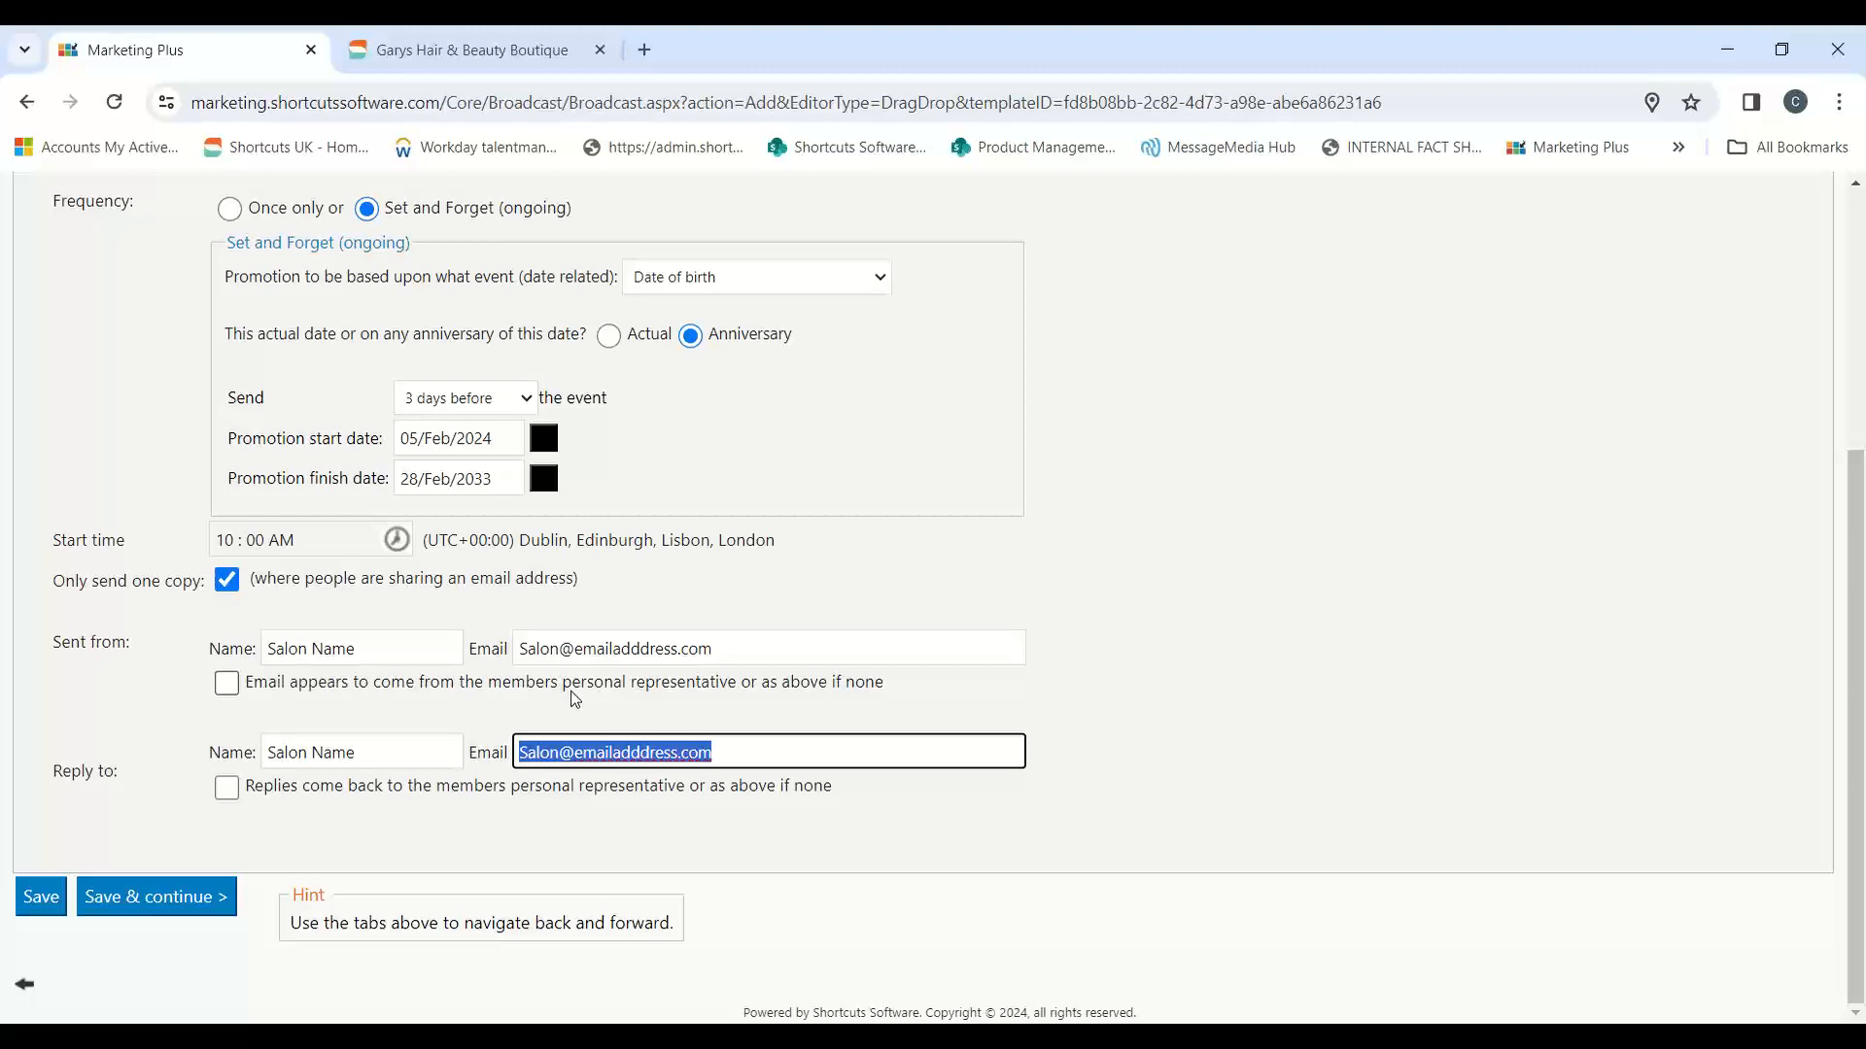
pyautogui.scroll(2, 699, 627)
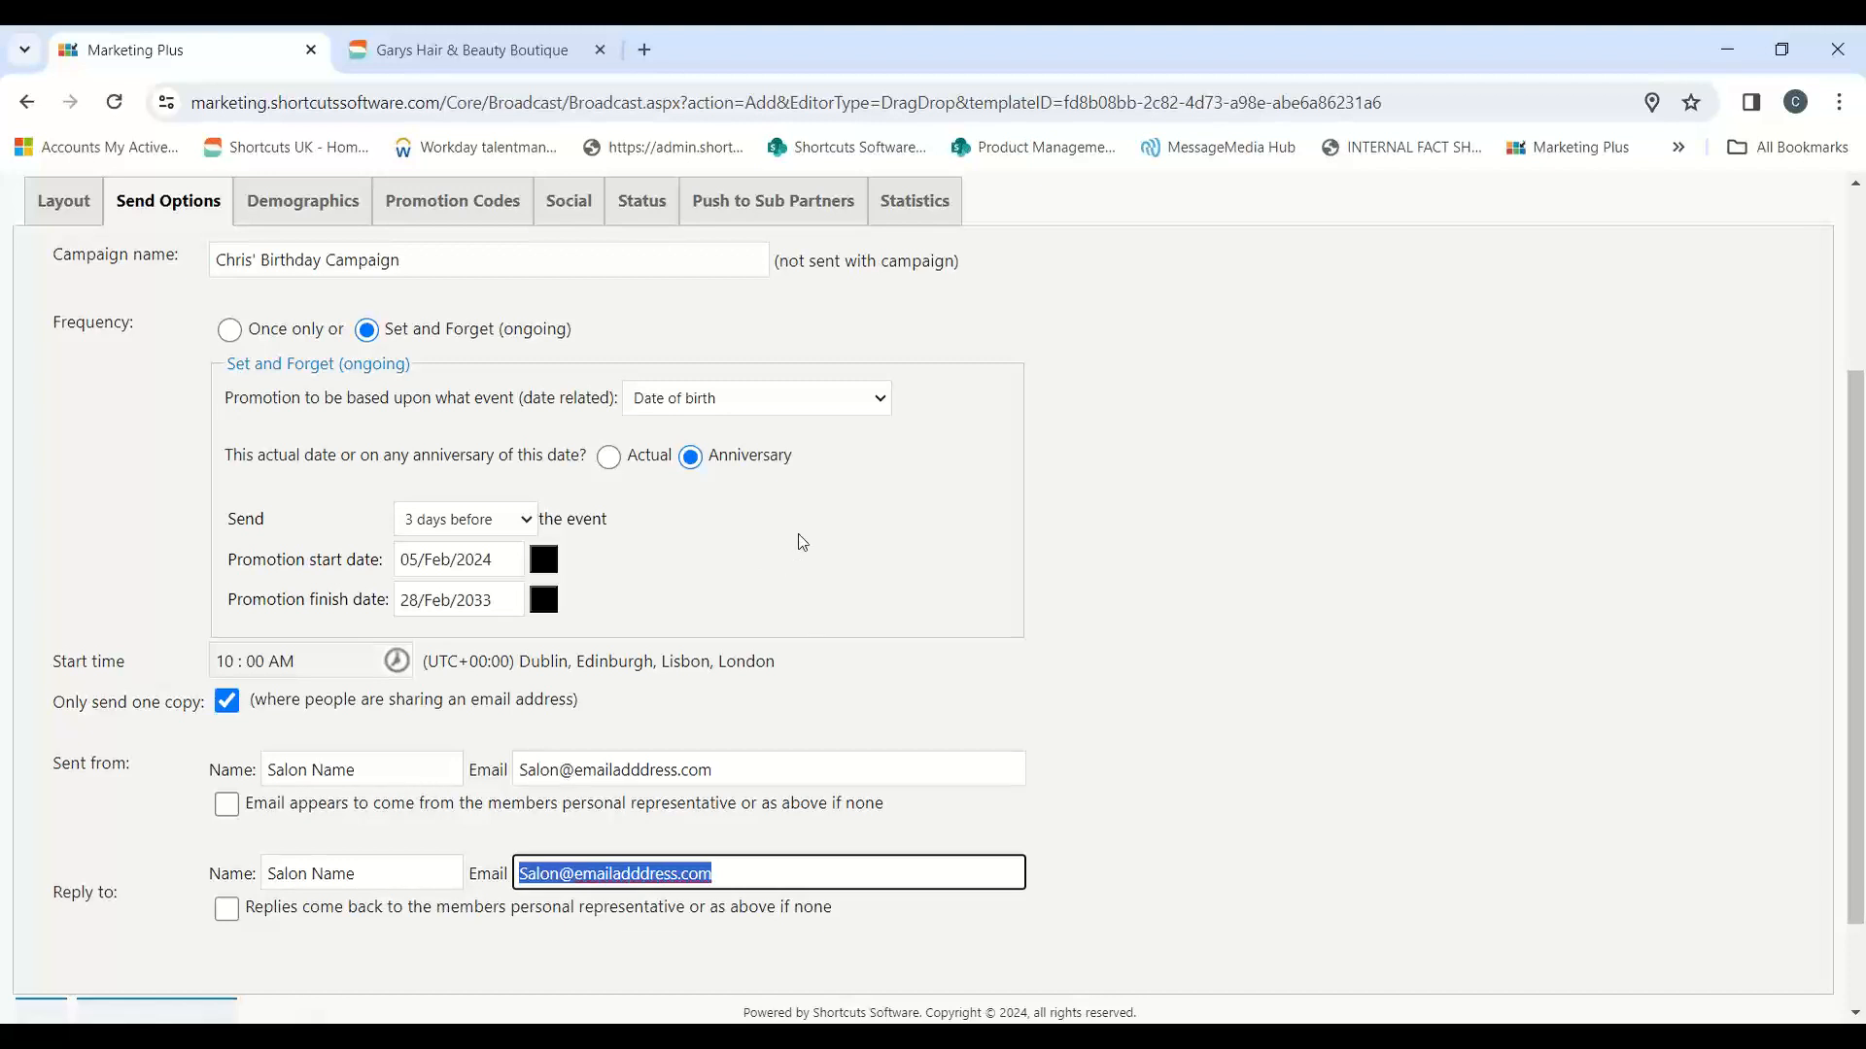
pyautogui.scroll(2, 825, 512)
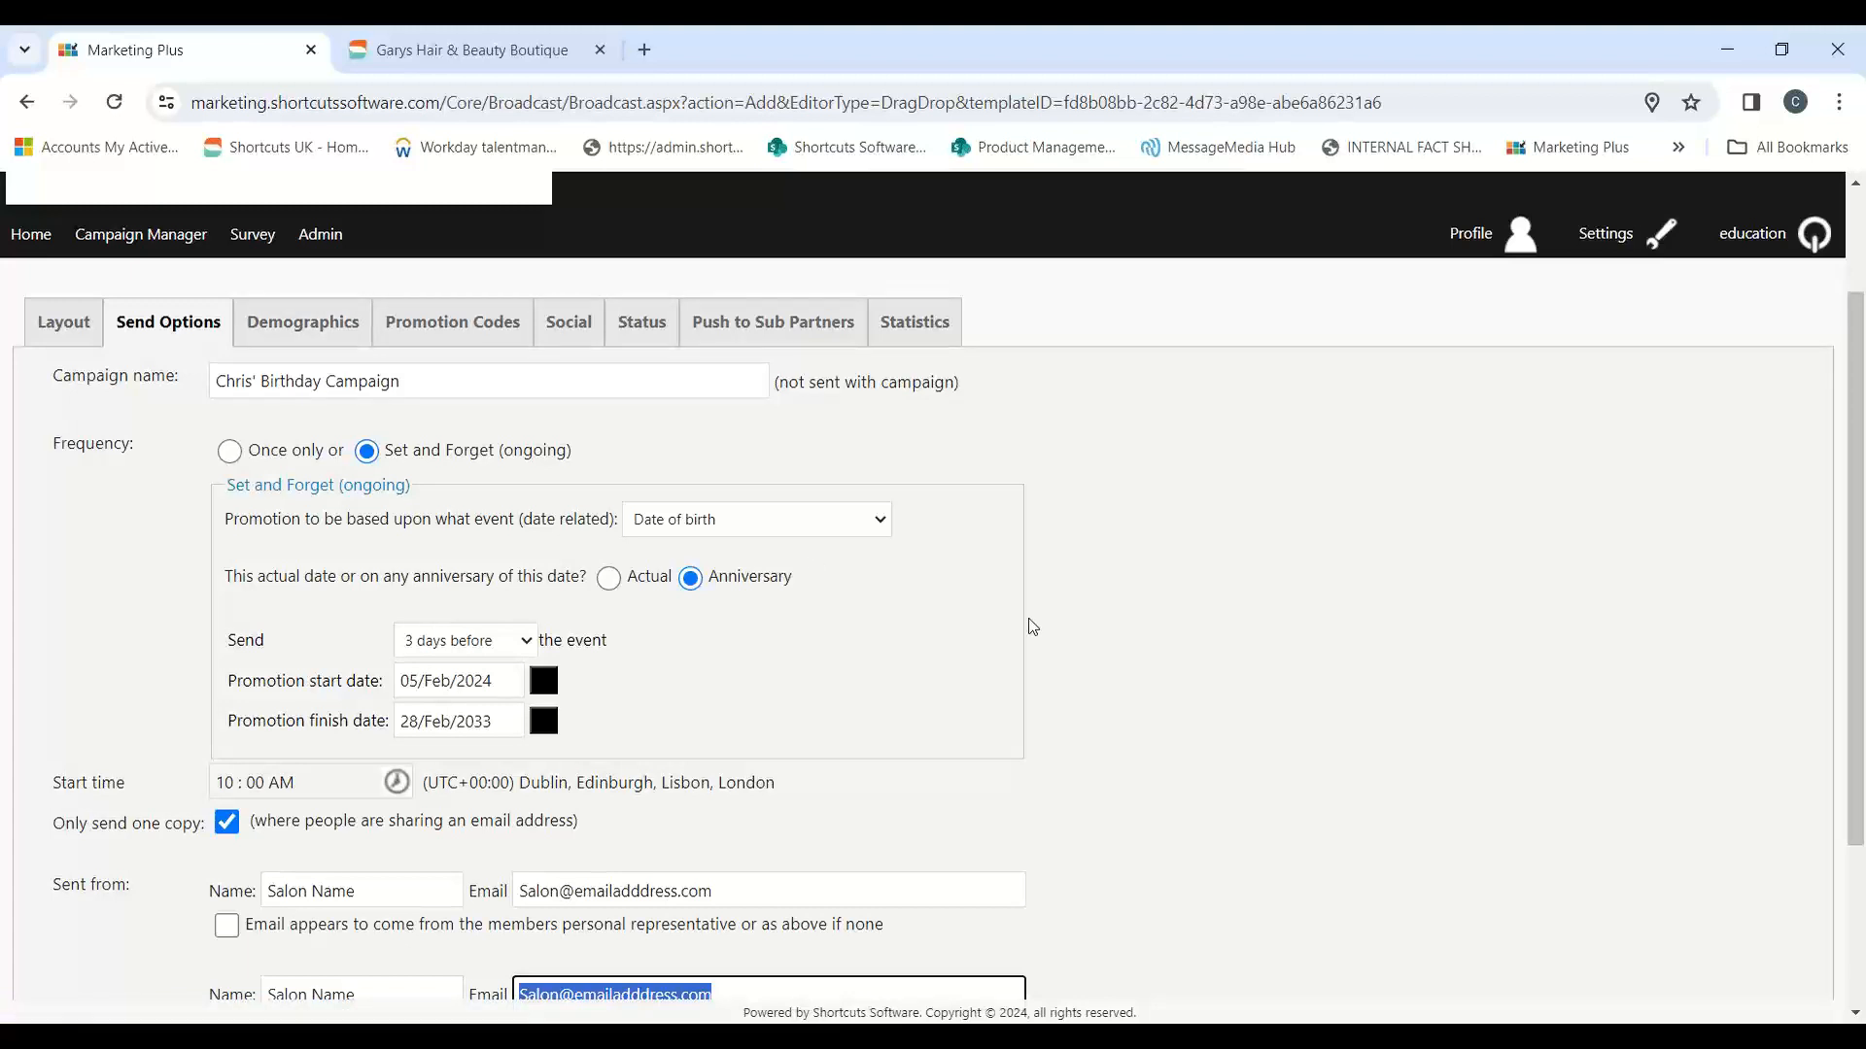
pyautogui.scroll(-3, 1020, 617)
pyautogui.click(141, 896)
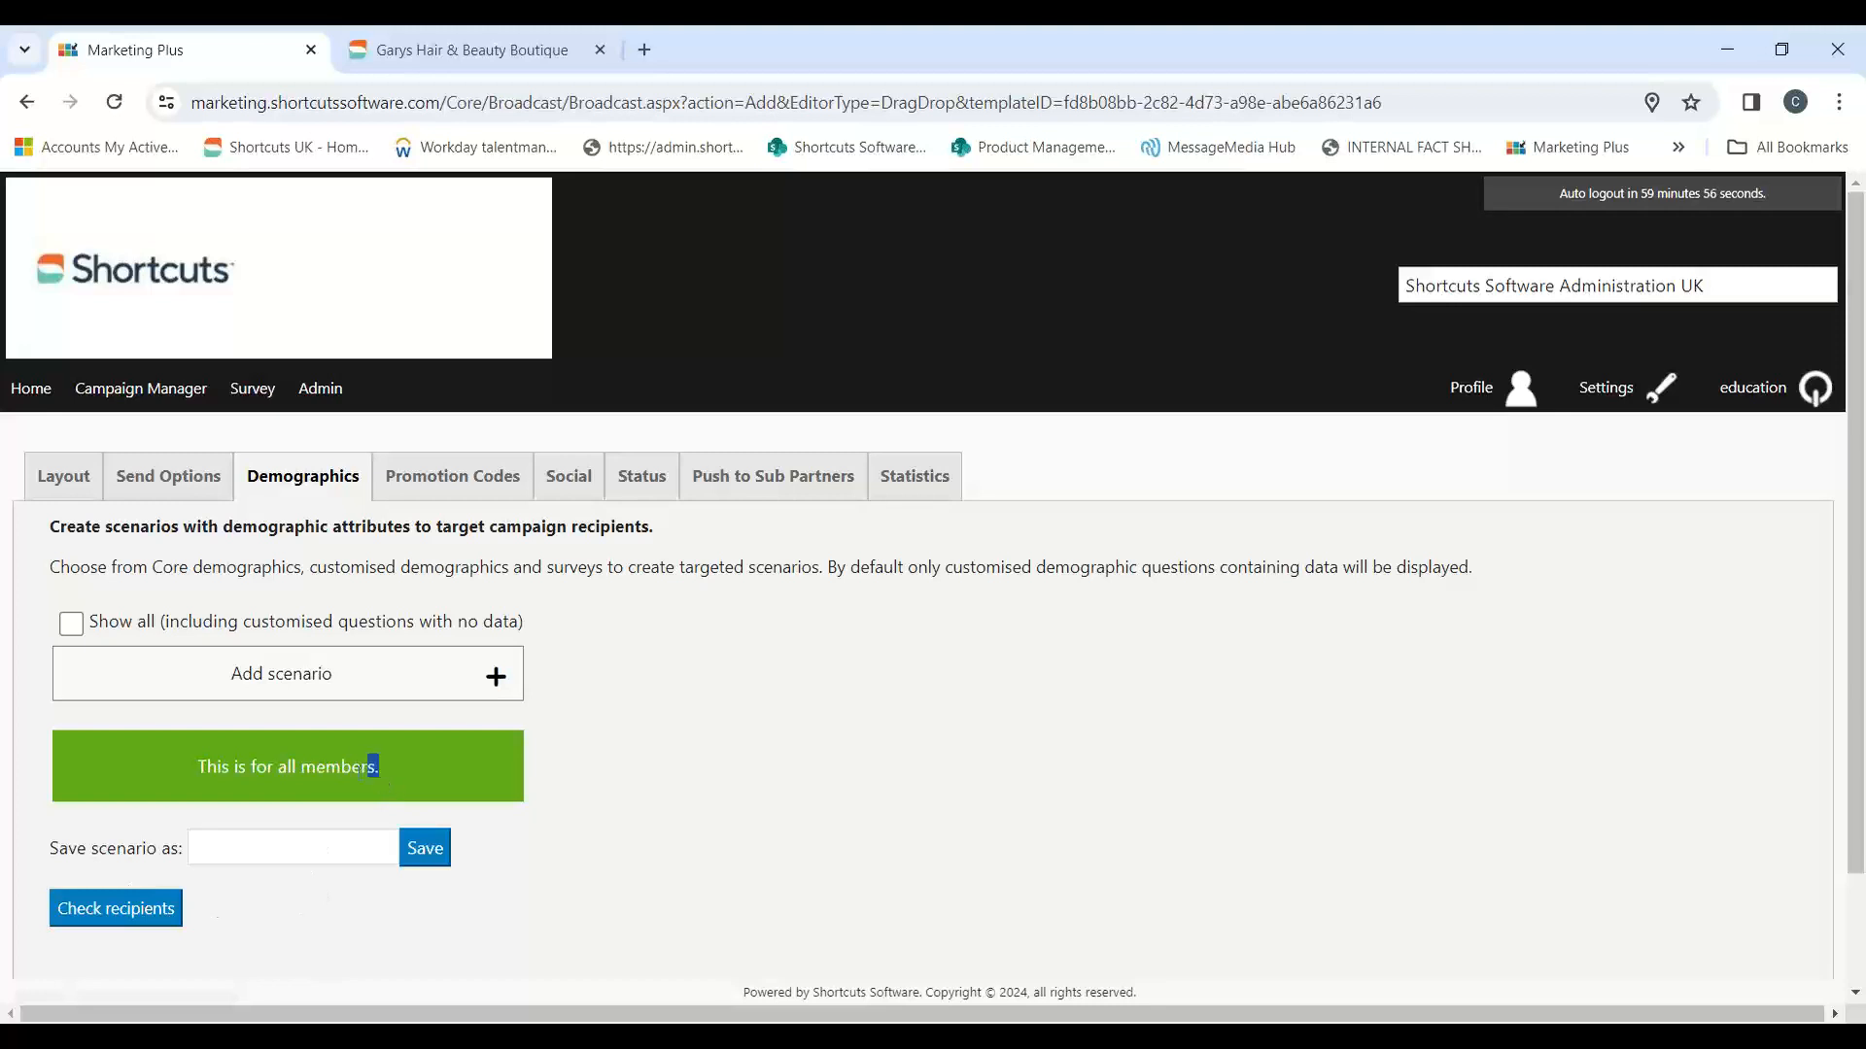
# Step: Add a recipient scenario, reload the demographics page, and choose Core Demographics as the scenario's source
pyautogui.moveTo(361, 769); pyautogui.dragTo(192, 767)
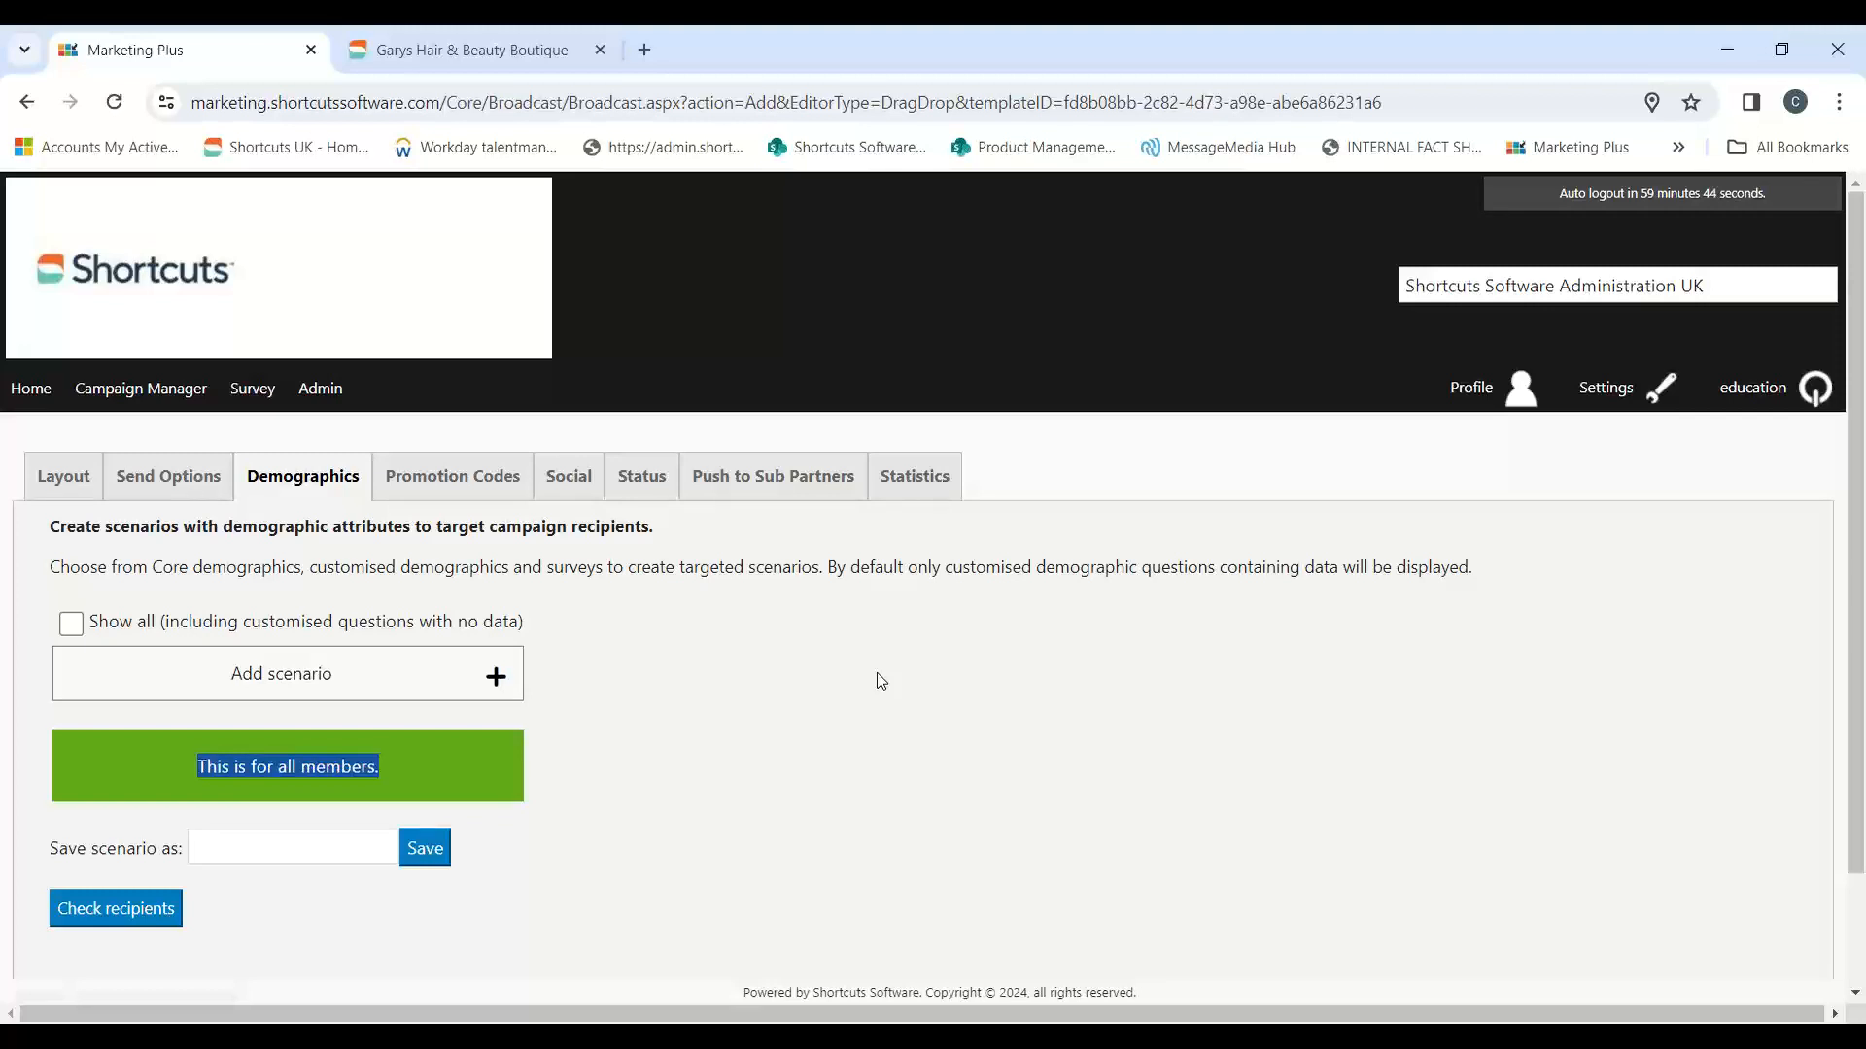
pyautogui.click(657, 795)
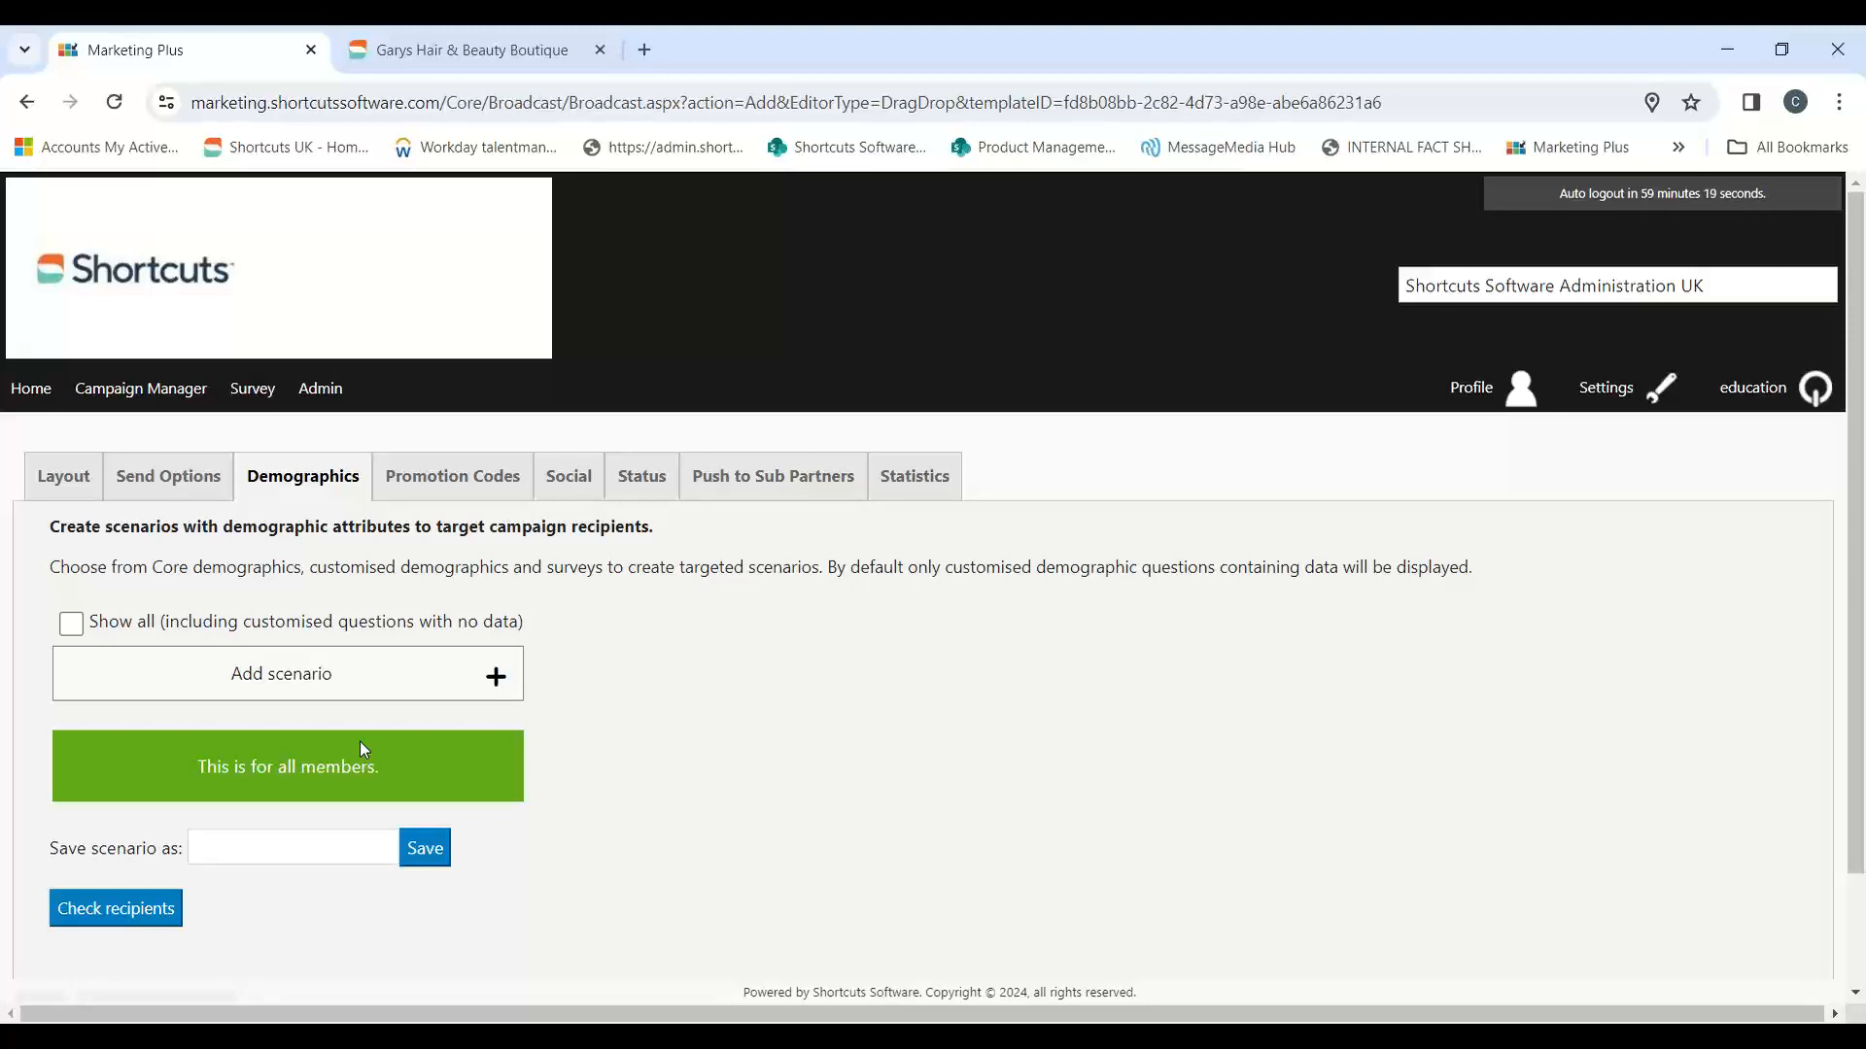
pyautogui.click(496, 690)
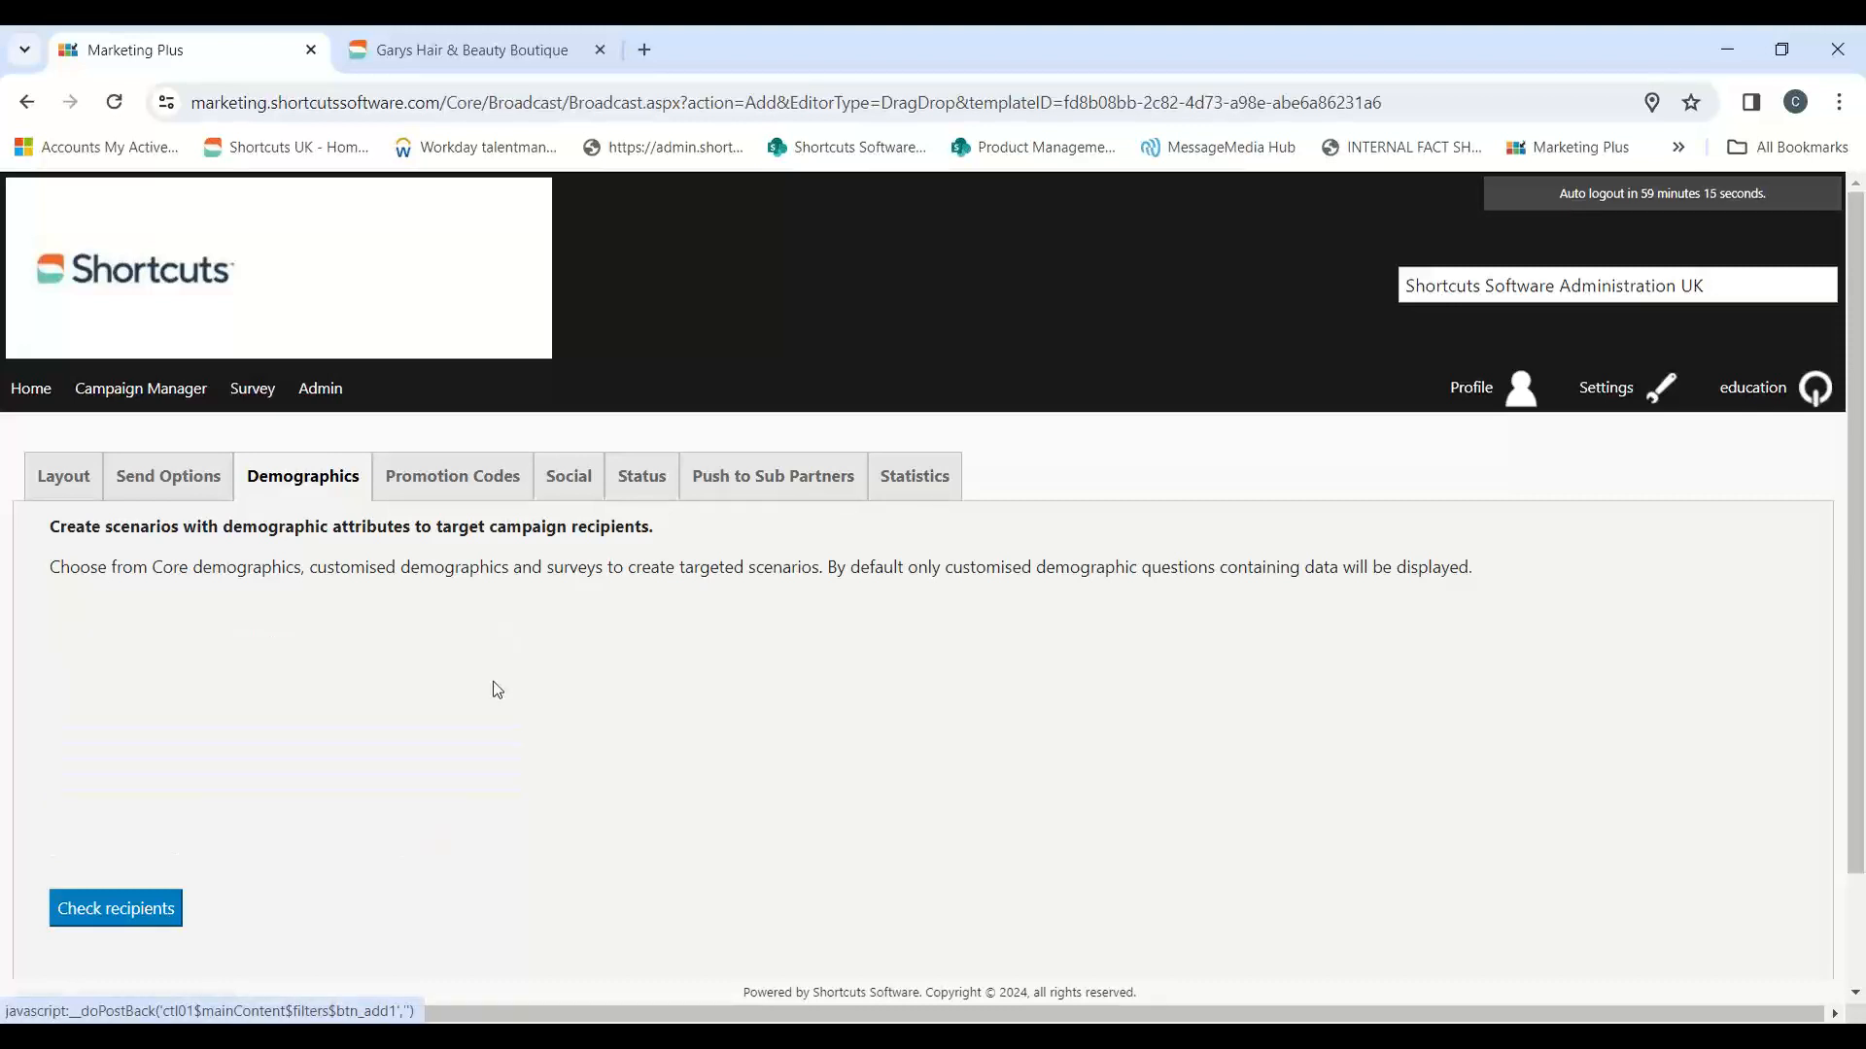
pyautogui.click(370, 677)
pyautogui.click(217, 743)
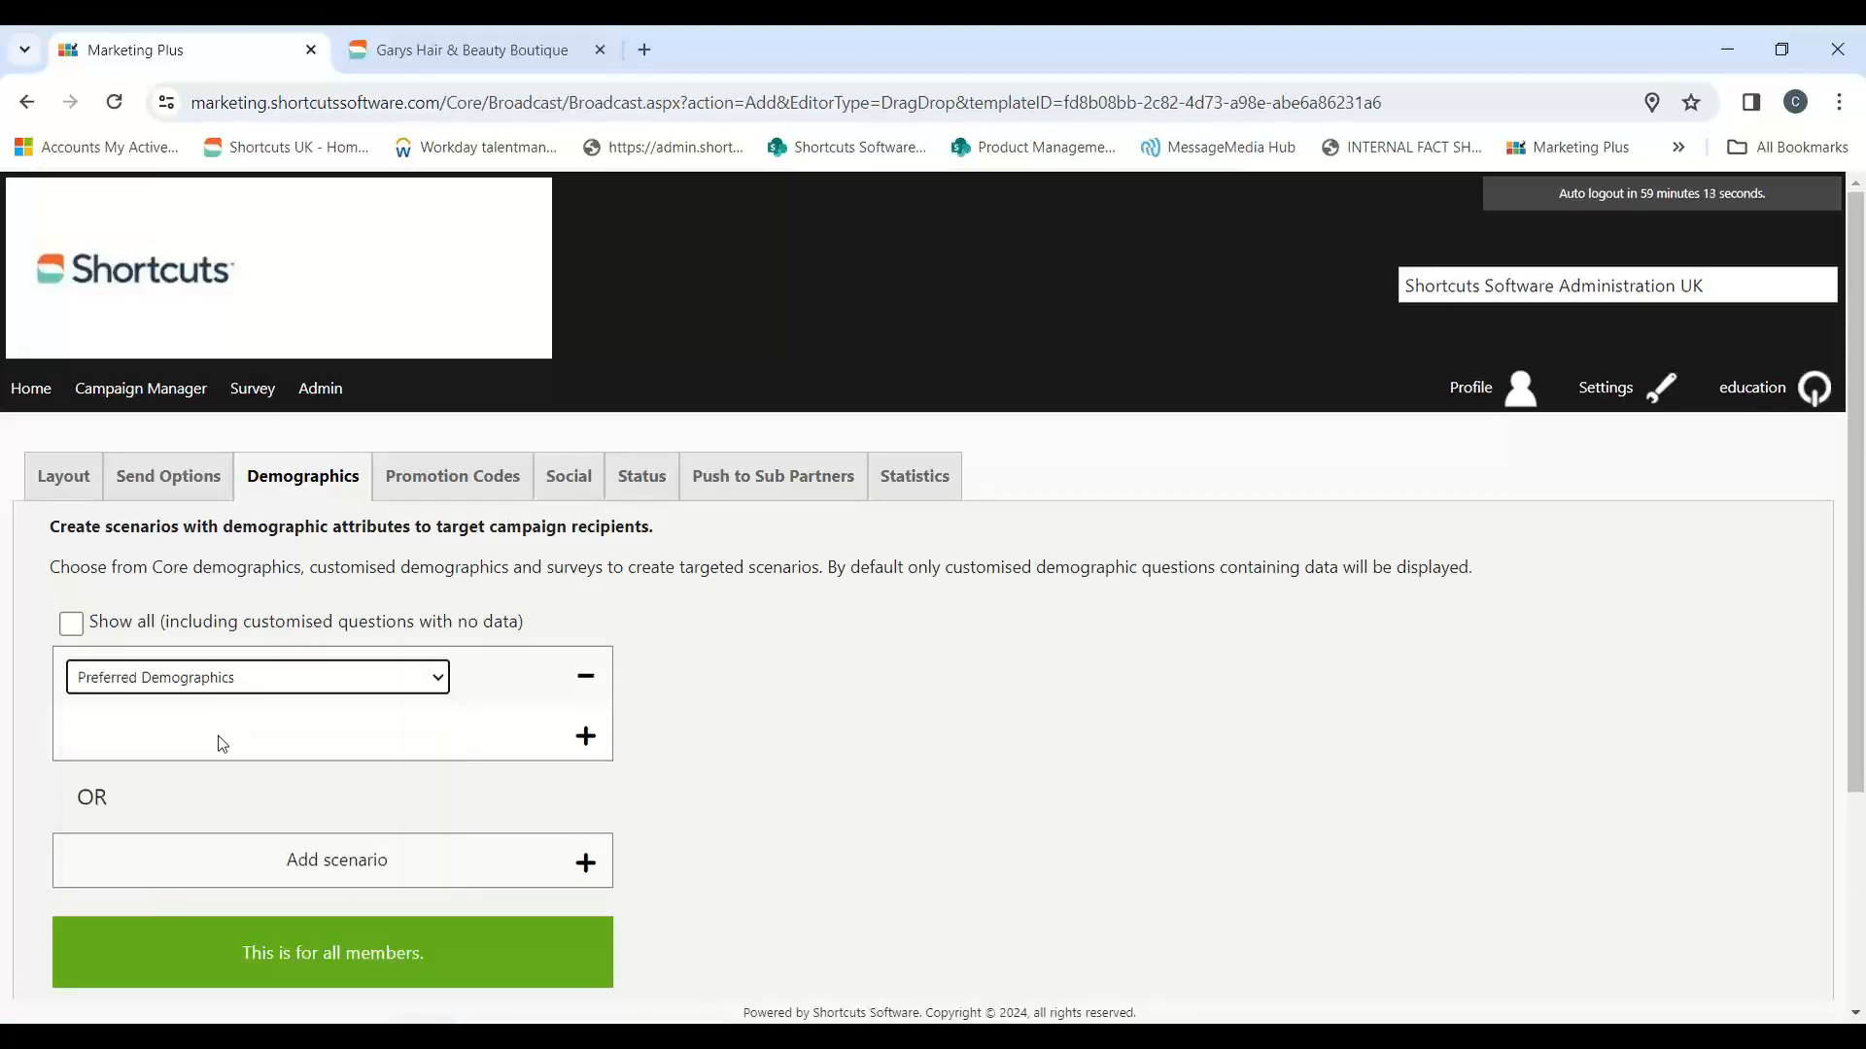
pyautogui.click(114, 102)
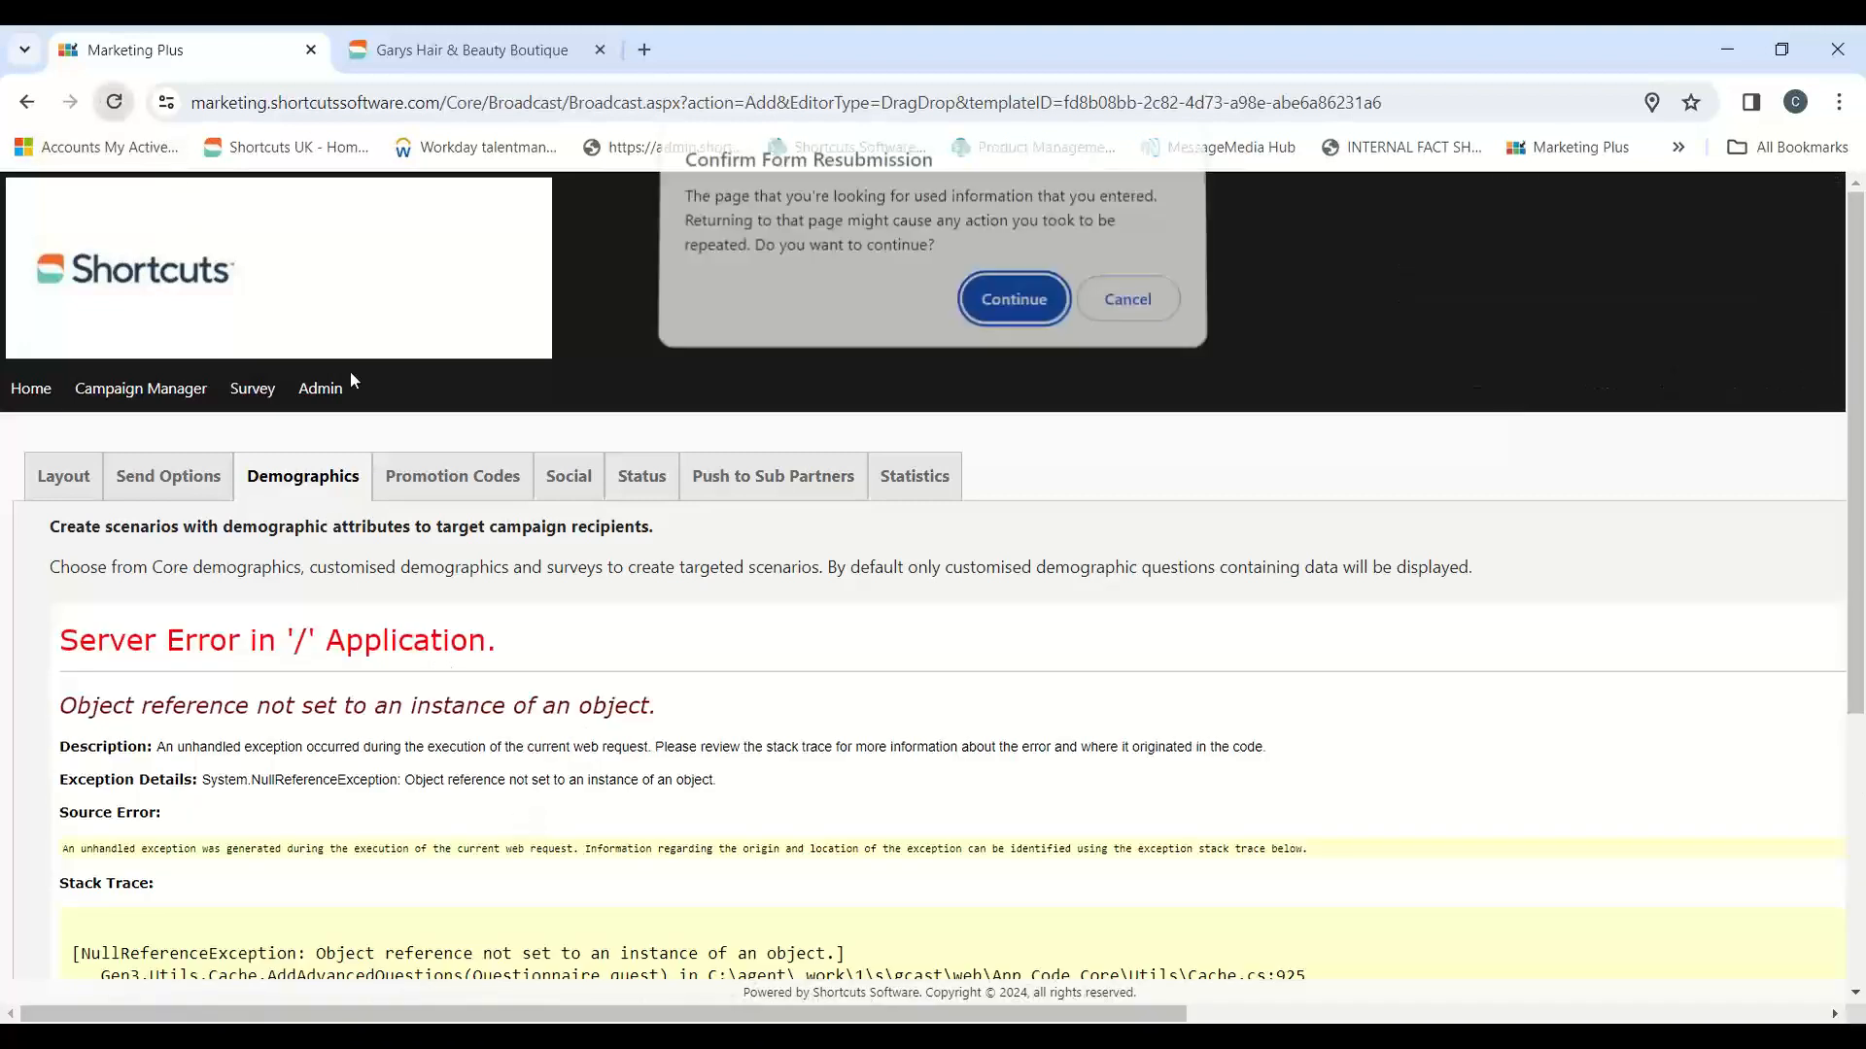
pyautogui.press('Return')
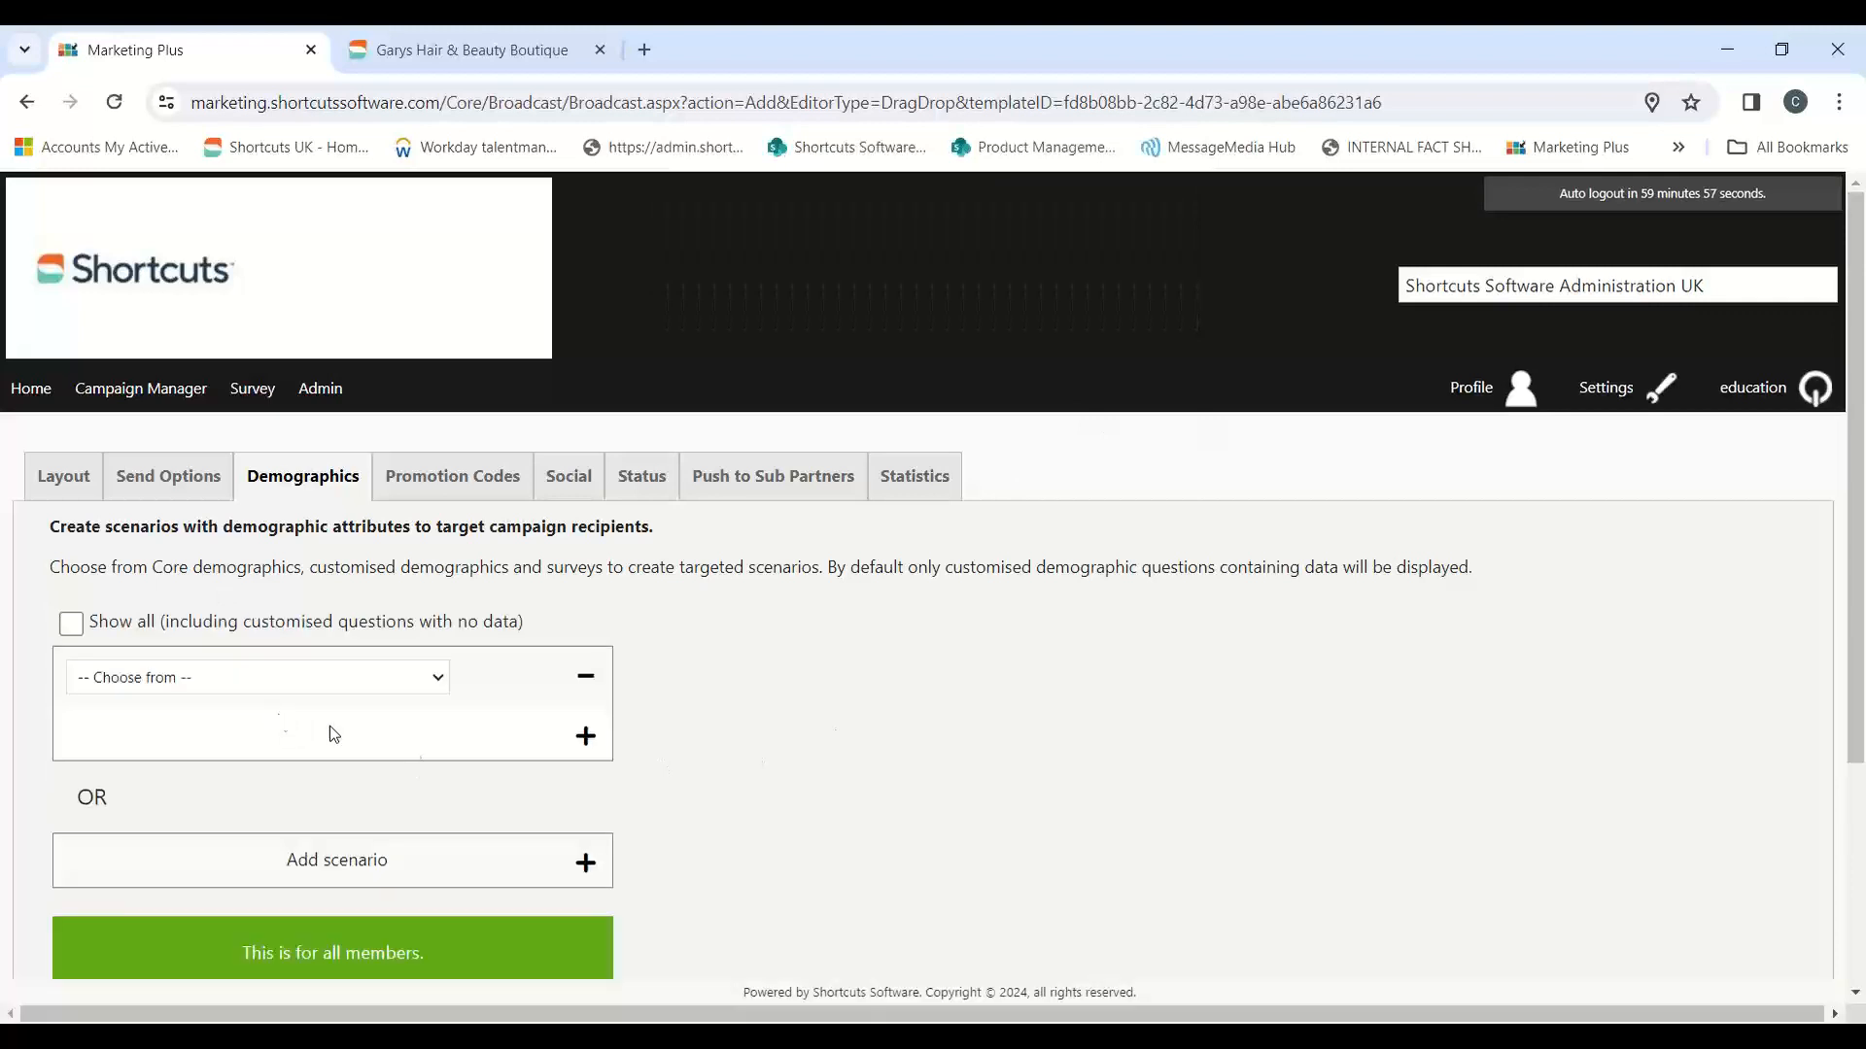
pyautogui.click(437, 680)
pyautogui.click(187, 750)
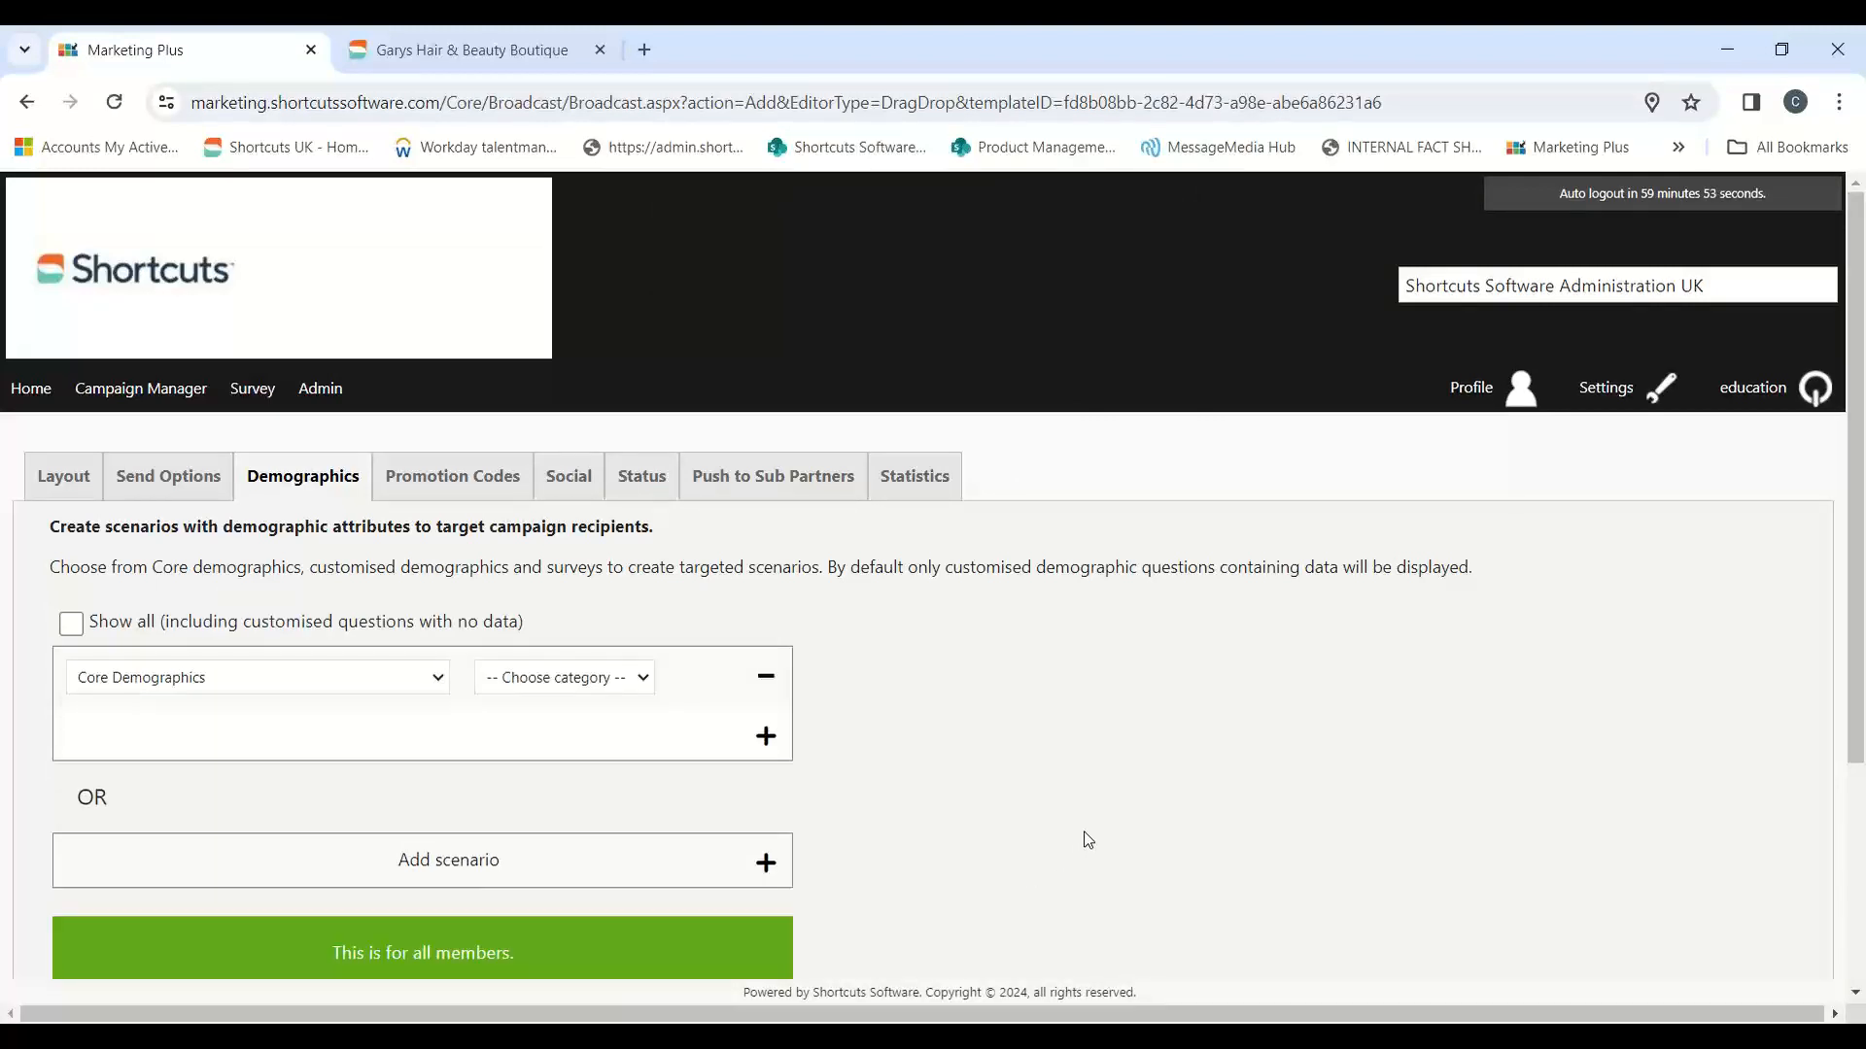
# Step: Set the scenario's category to Member Data and examine the attributes it offers
pyautogui.click(632, 680)
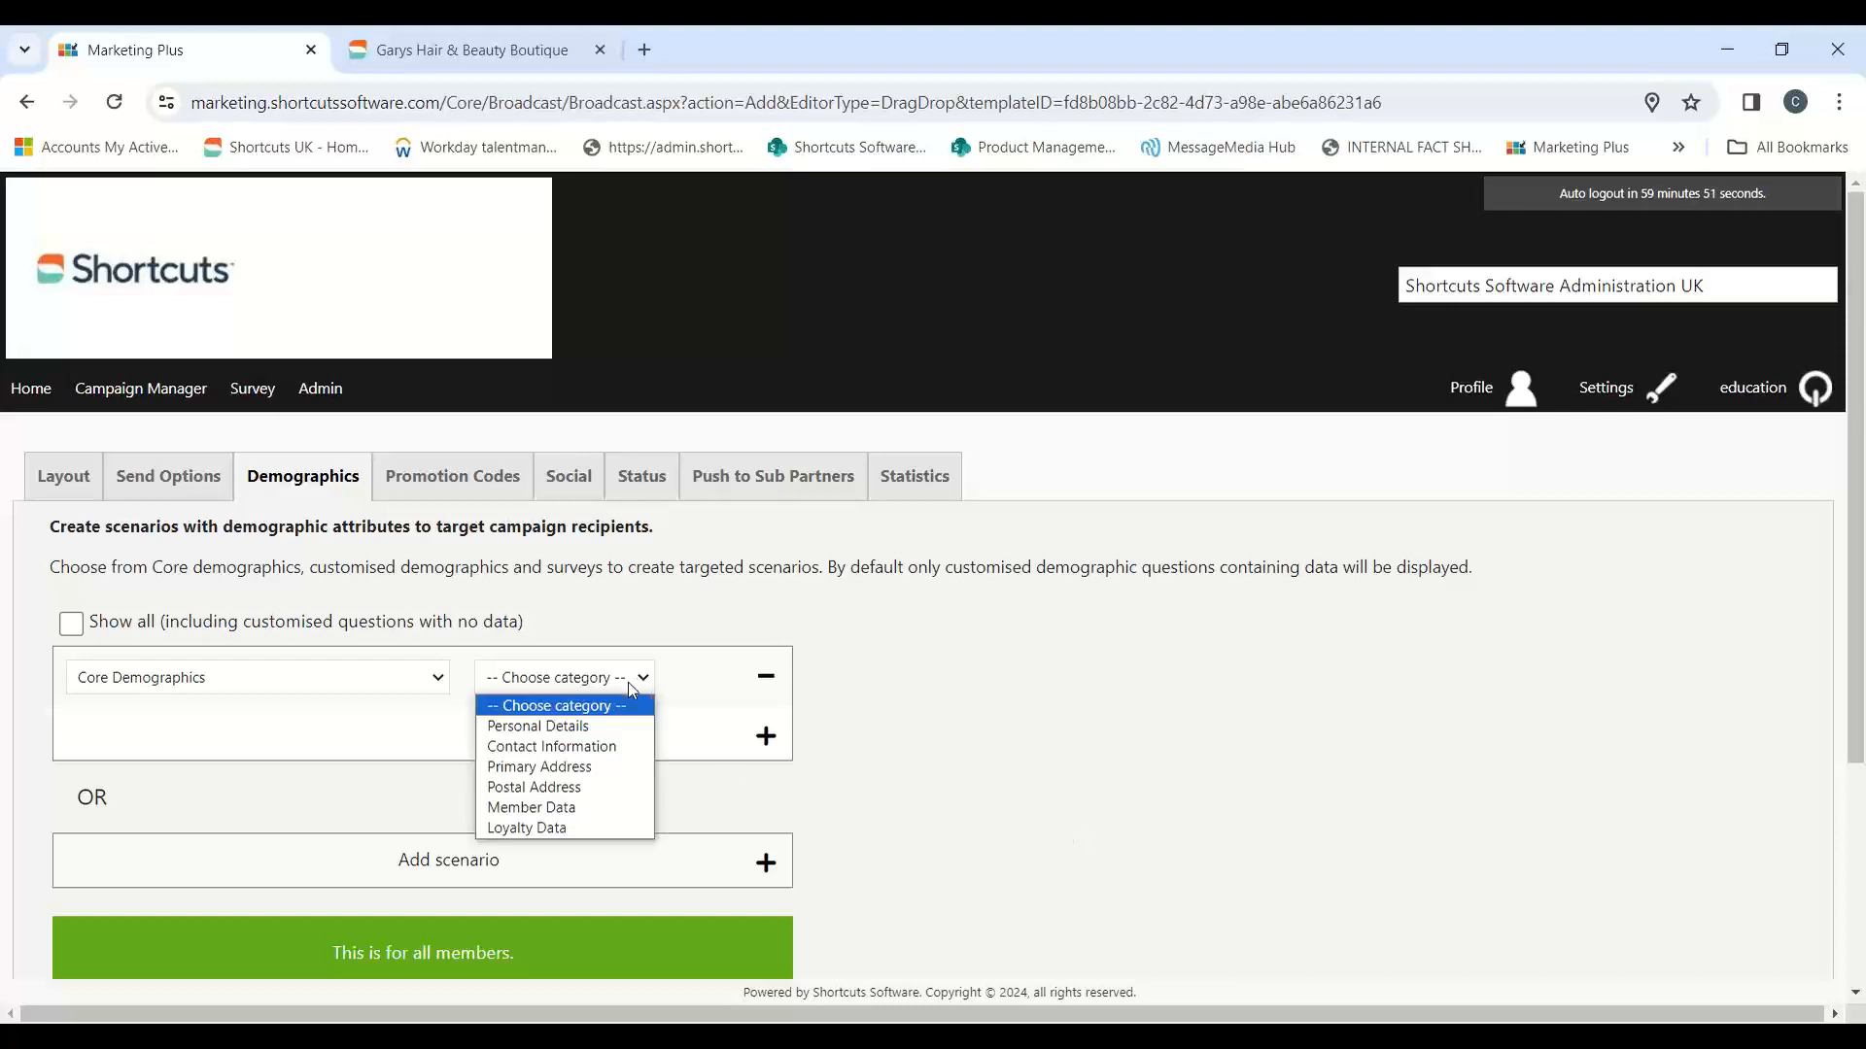
pyautogui.click(549, 807)
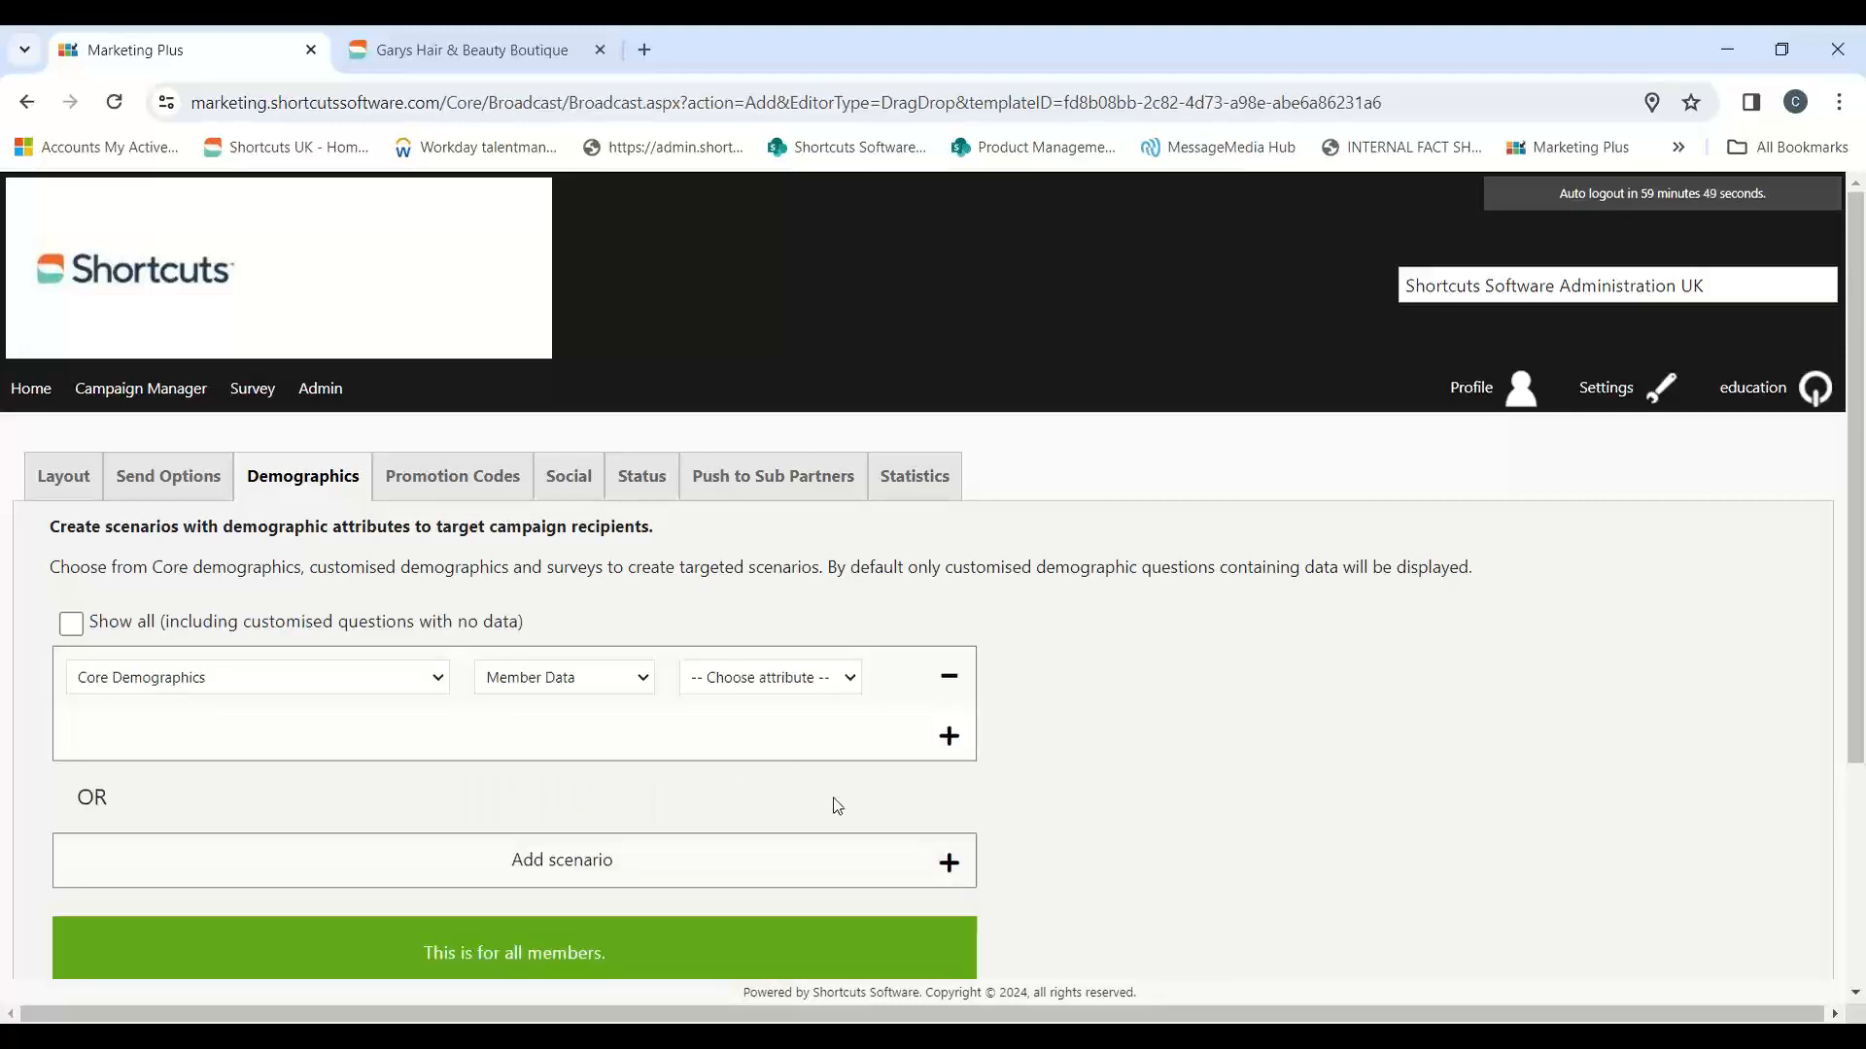
pyautogui.click(809, 688)
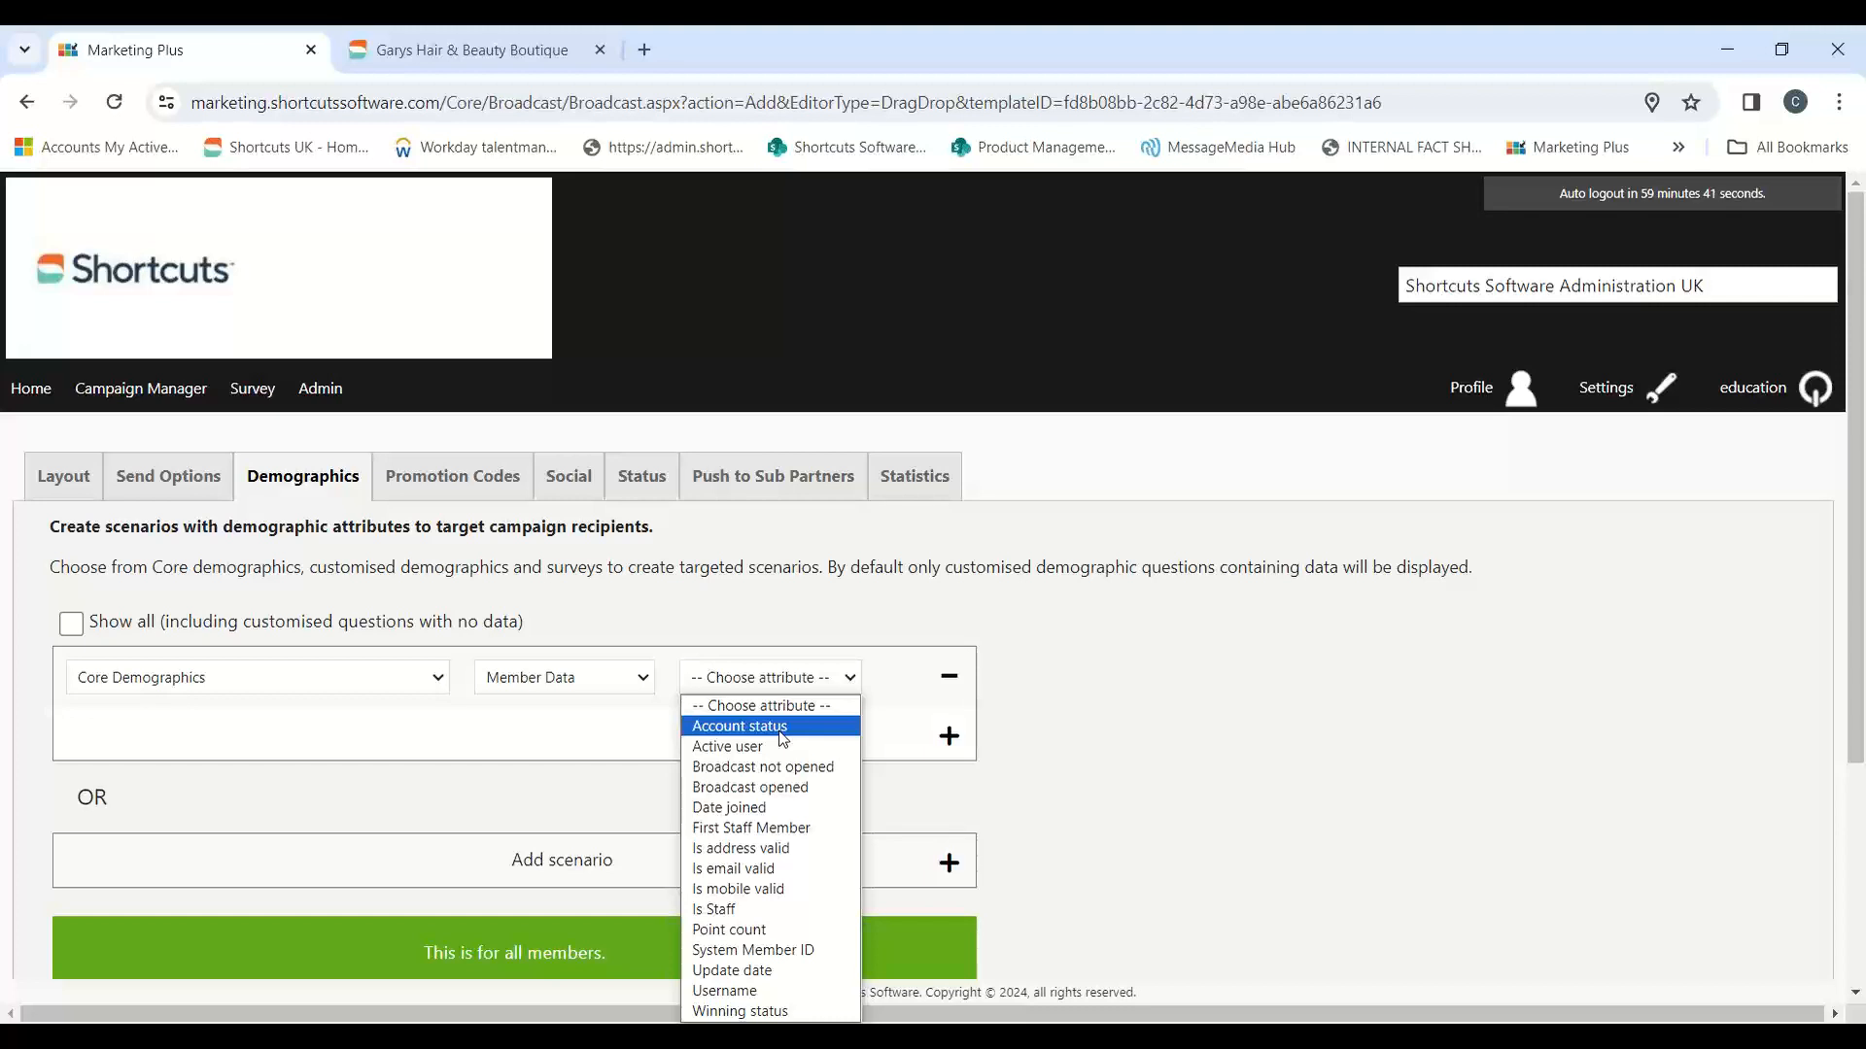
# Step: Switch the scenario's category to Personal Details and choose Age as its attribute
pyautogui.click(595, 678)
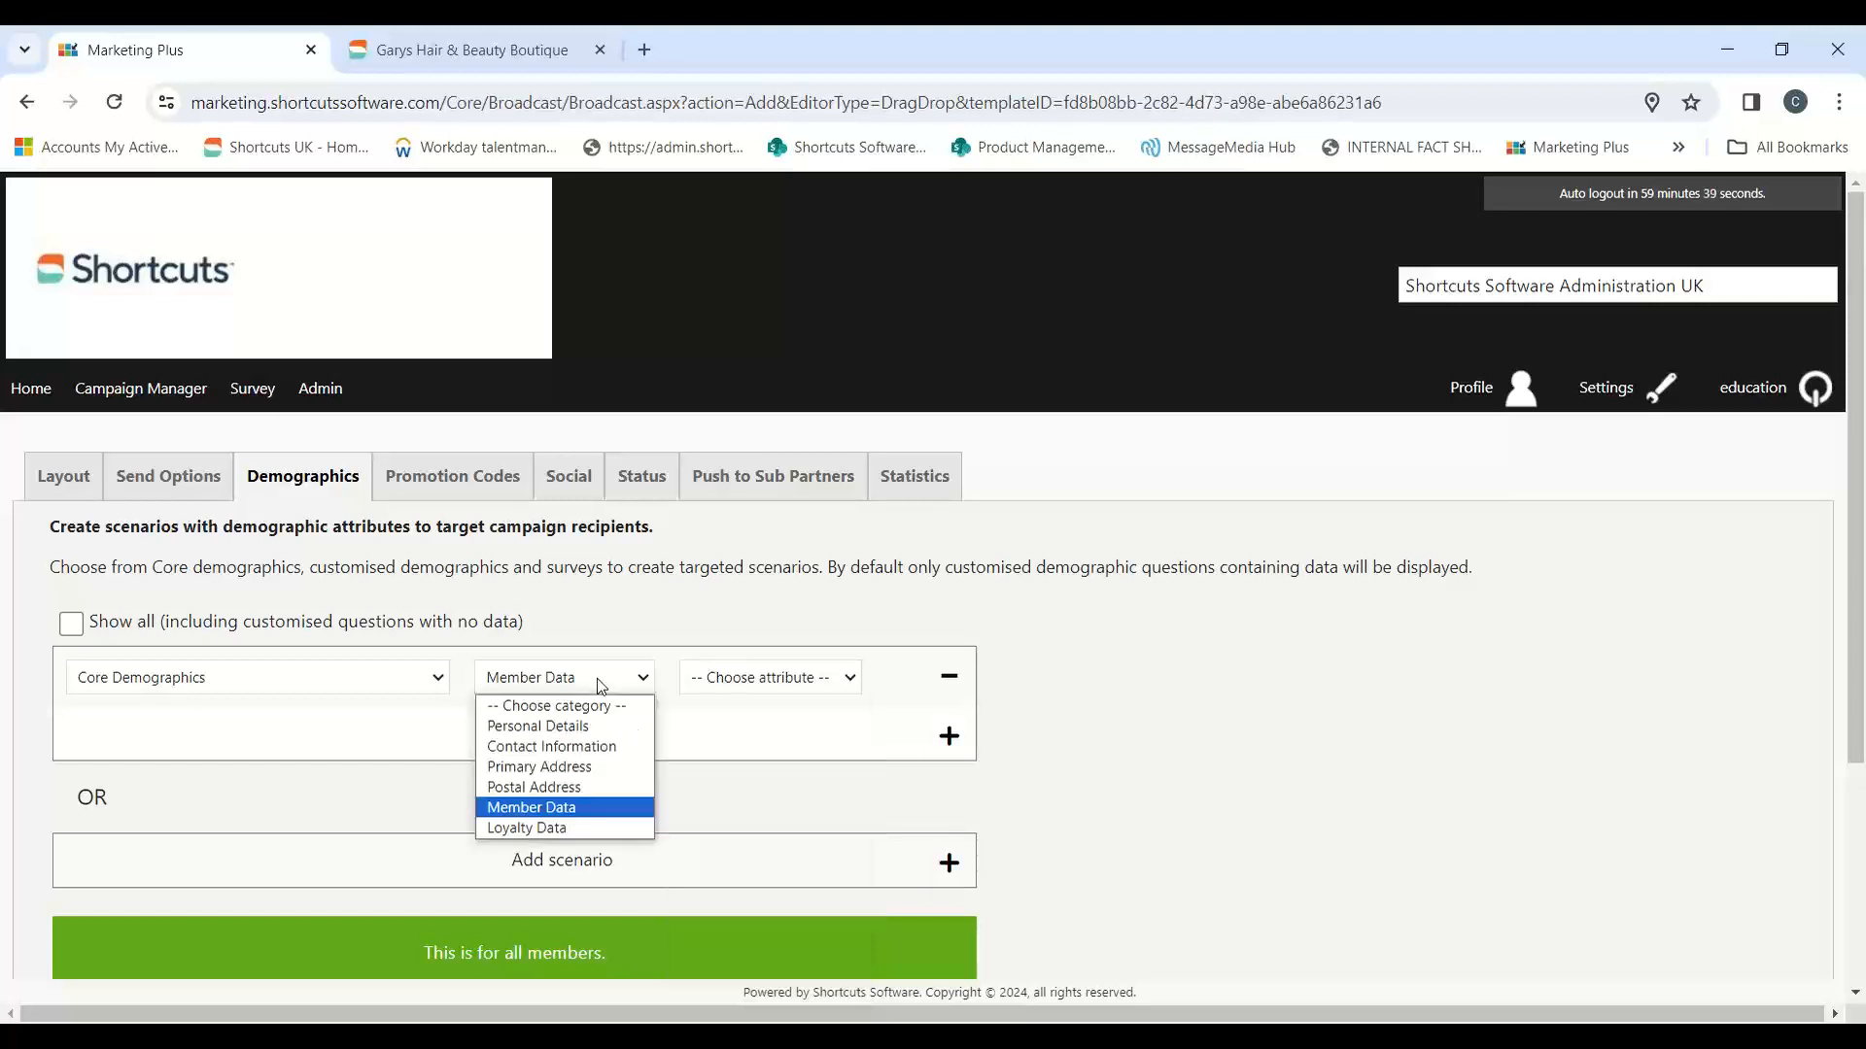
pyautogui.click(550, 730)
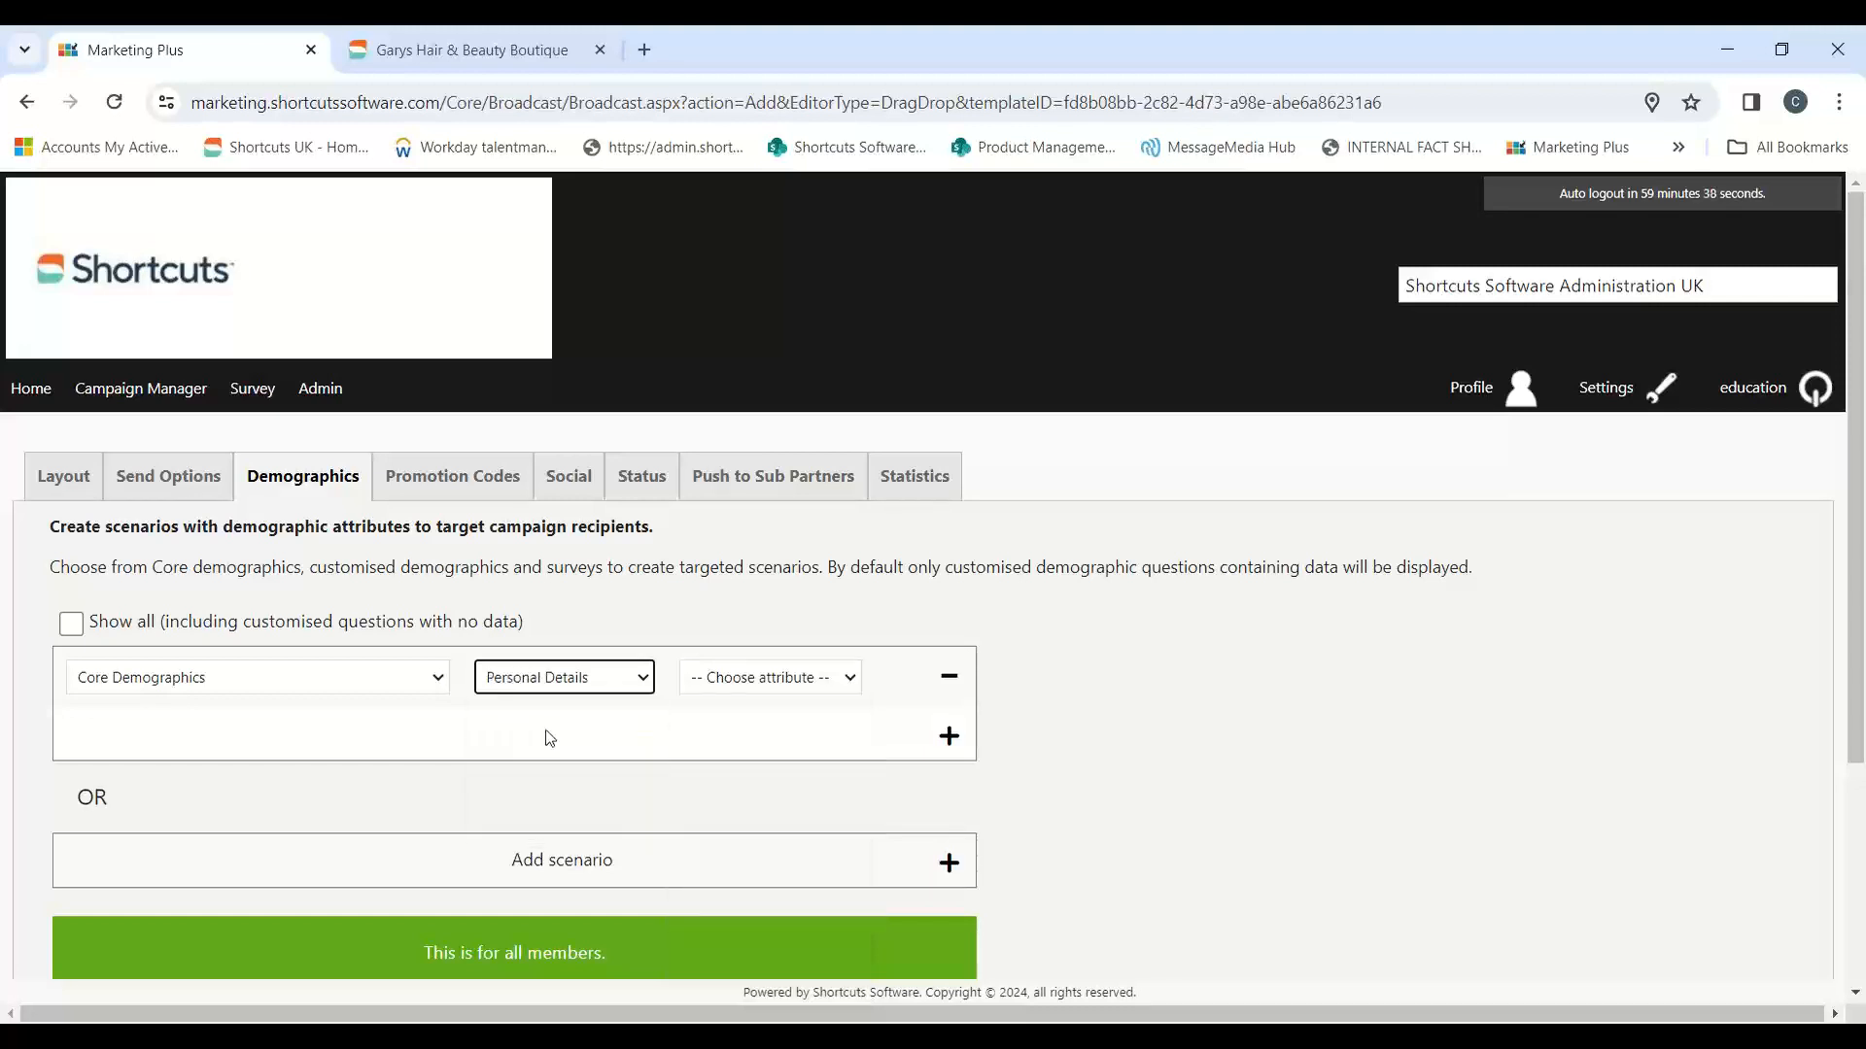
pyautogui.click(818, 685)
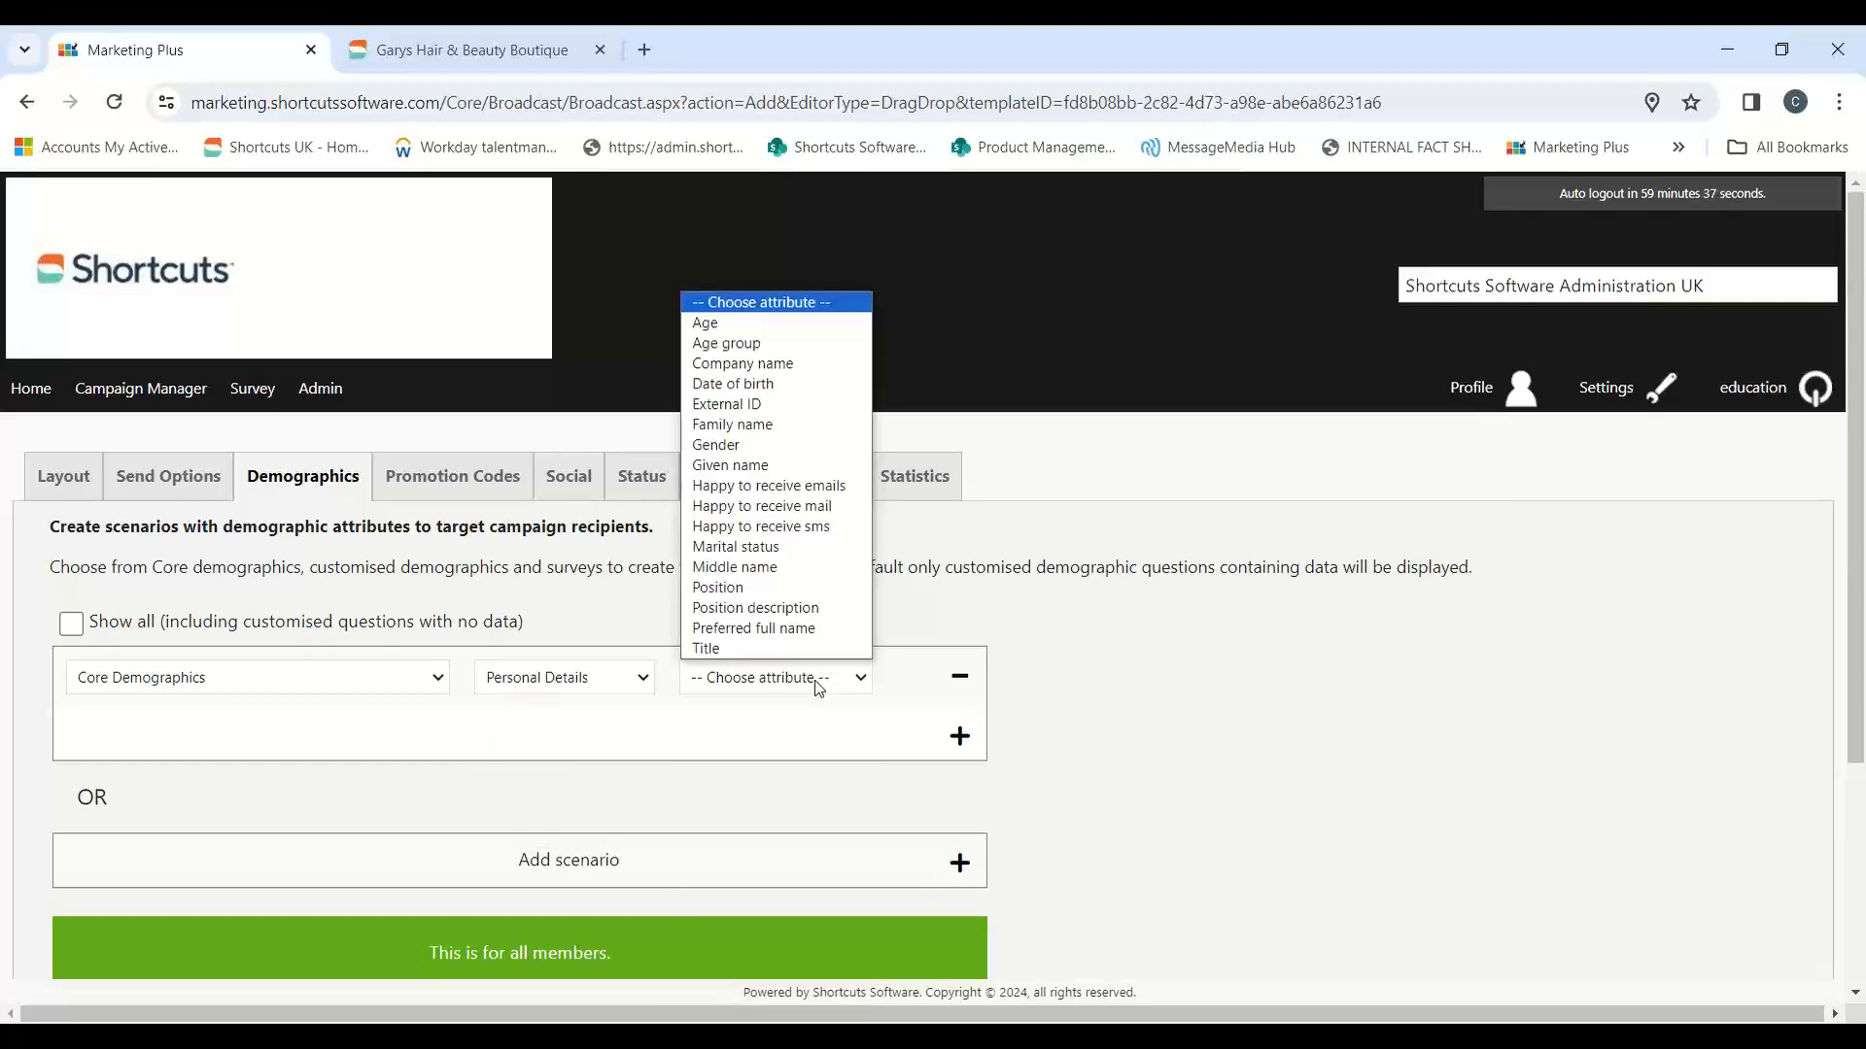
pyautogui.click(767, 323)
pyautogui.click(1145, 669)
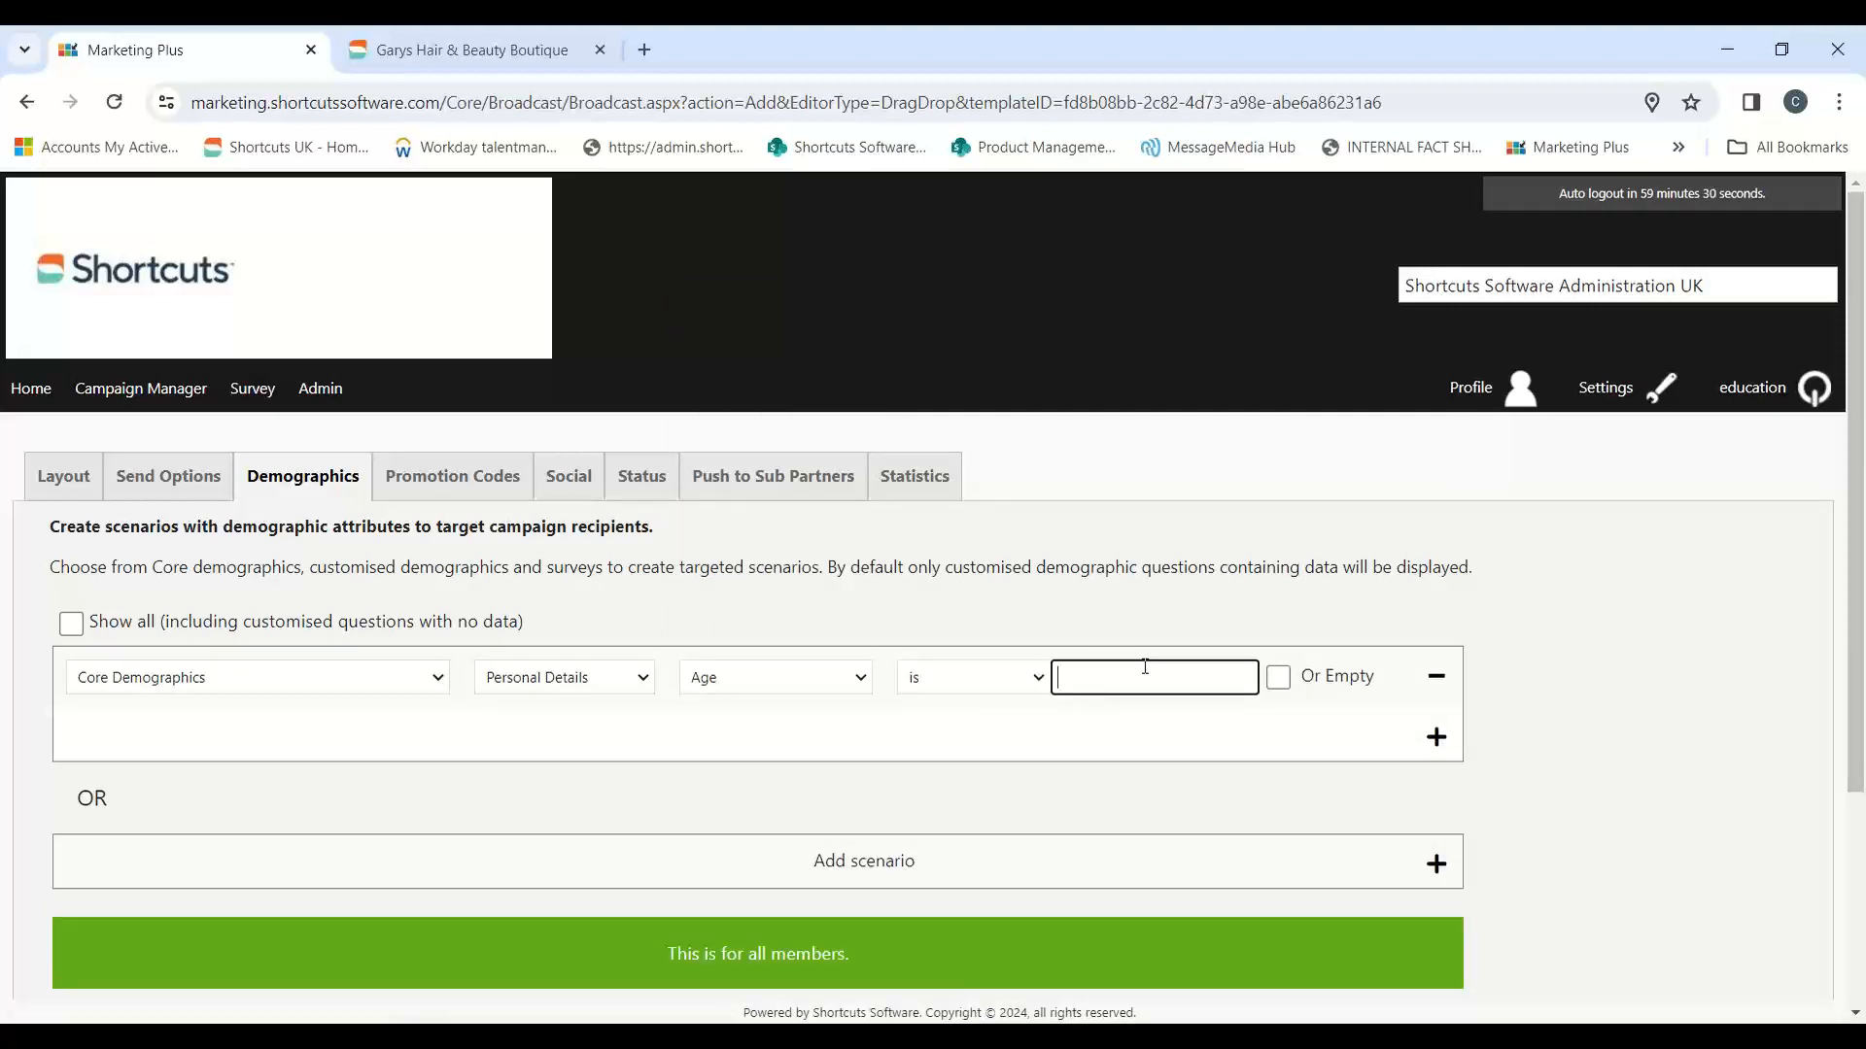
# Step: Change the scenario's attribute to Age group, examine the age range choices, and remove the scenario
pyautogui.click(811, 692)
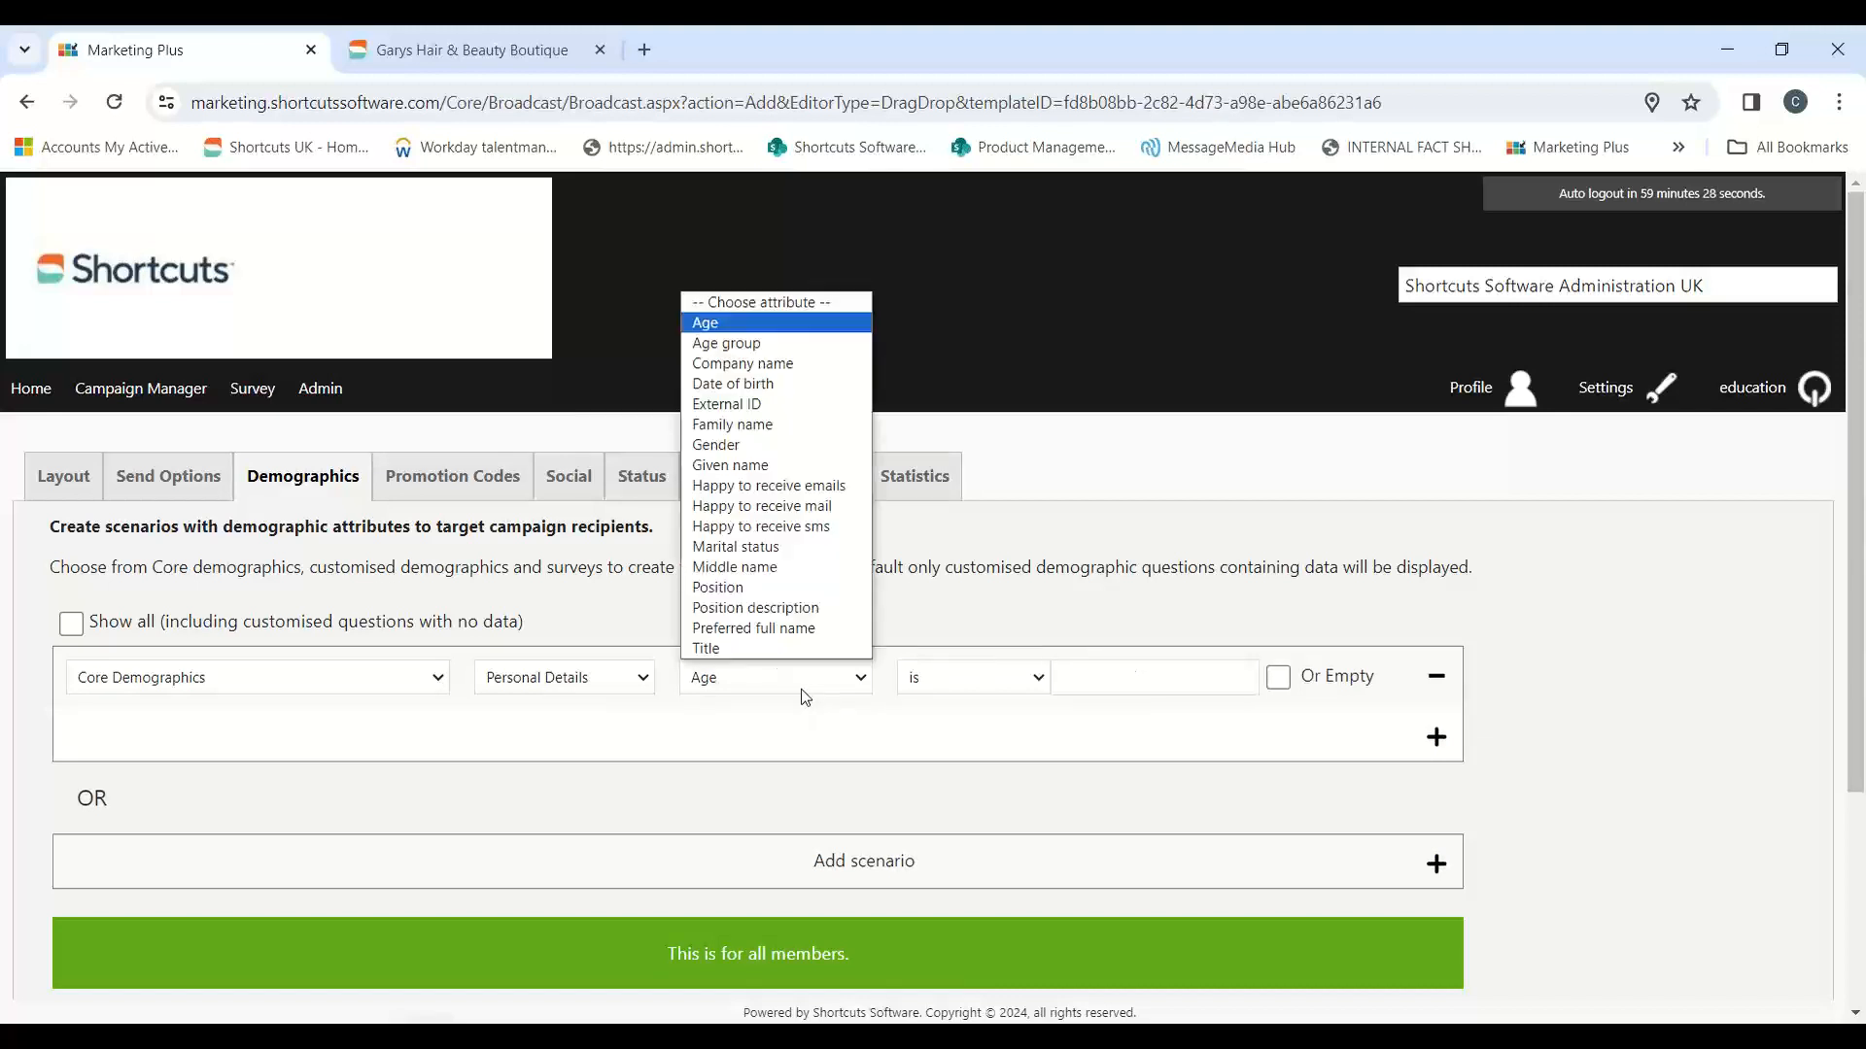
pyautogui.click(750, 347)
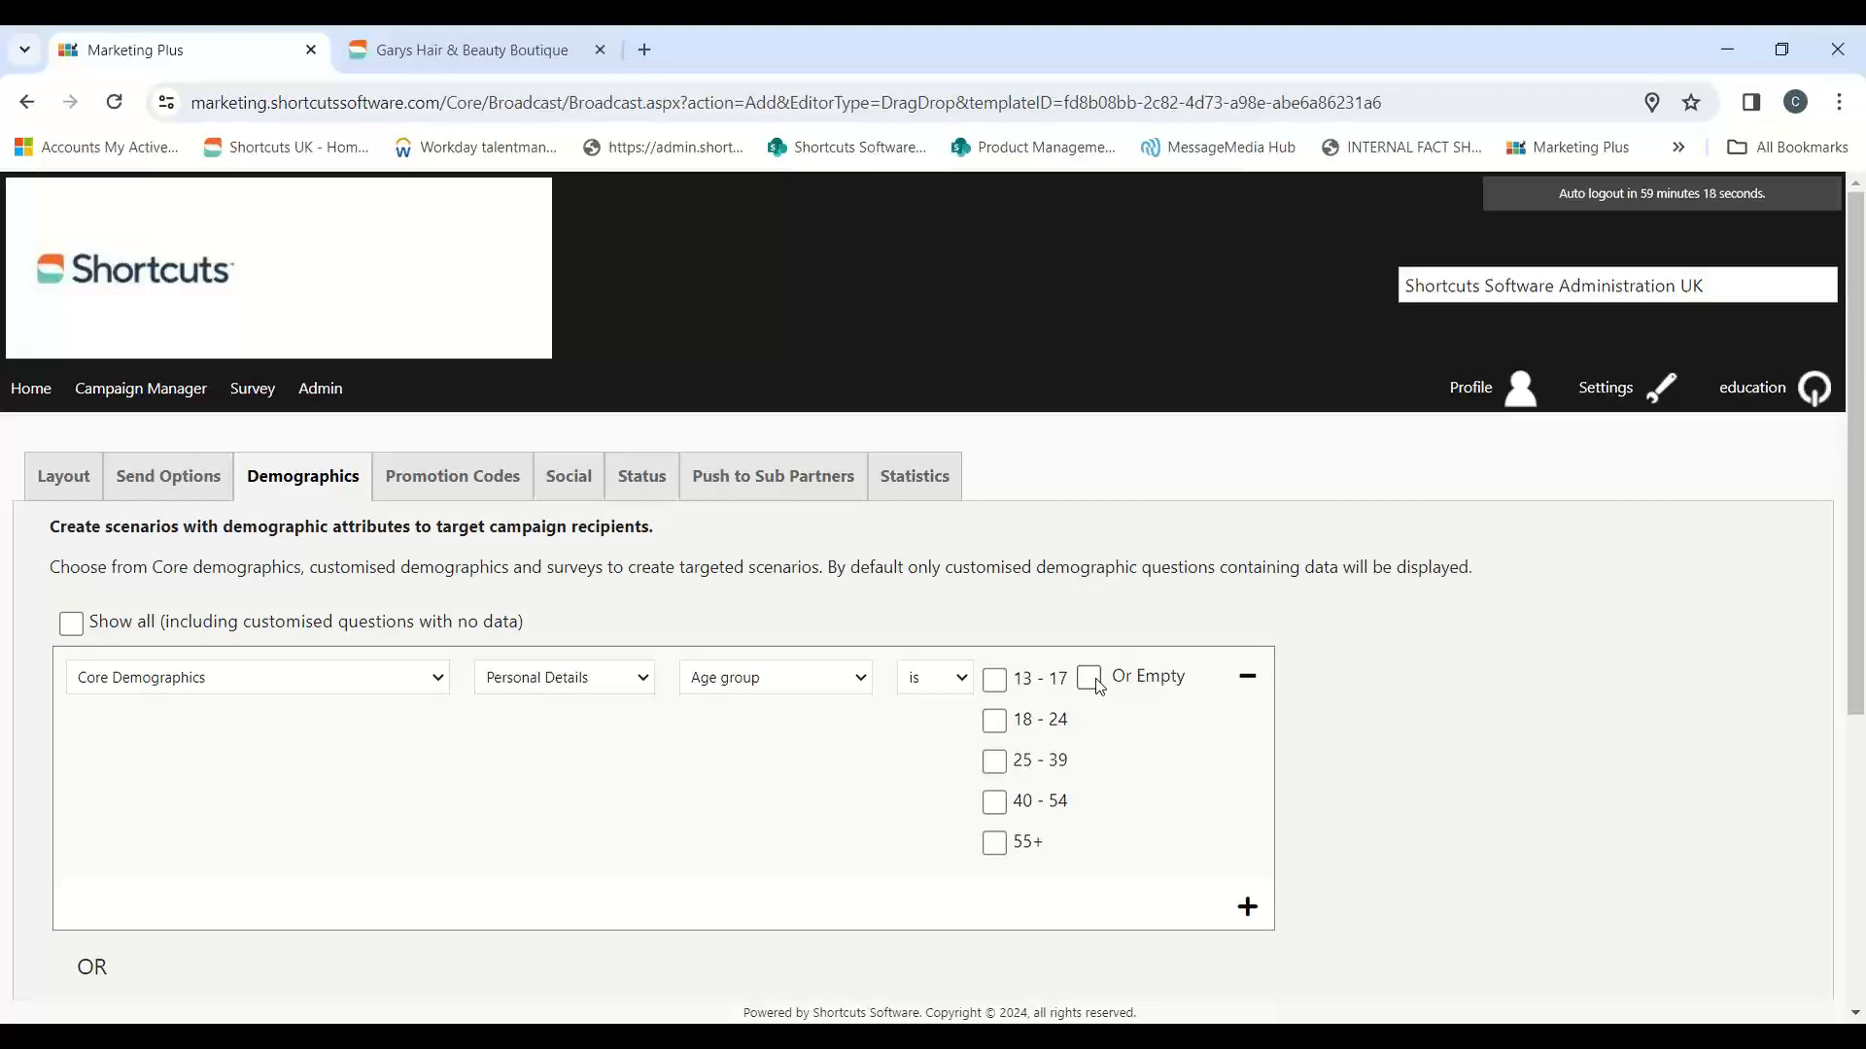
pyautogui.click(787, 692)
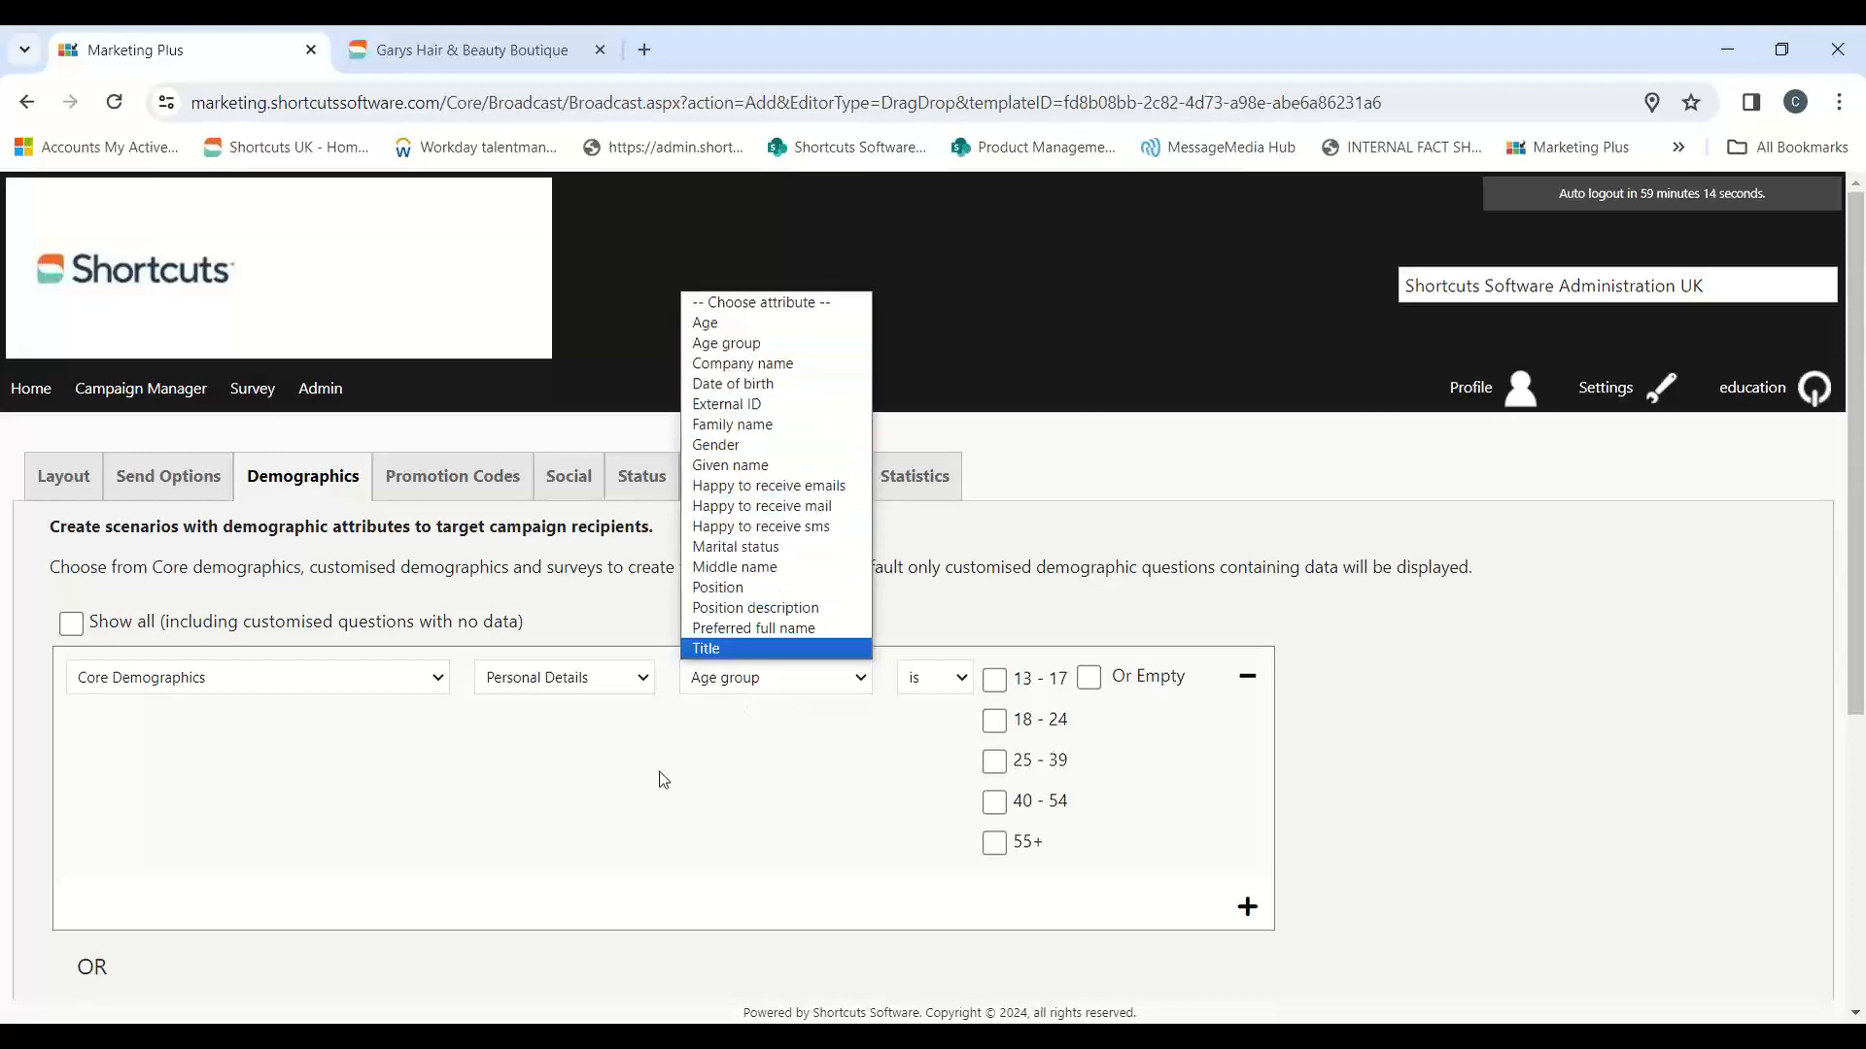
pyautogui.click(1248, 678)
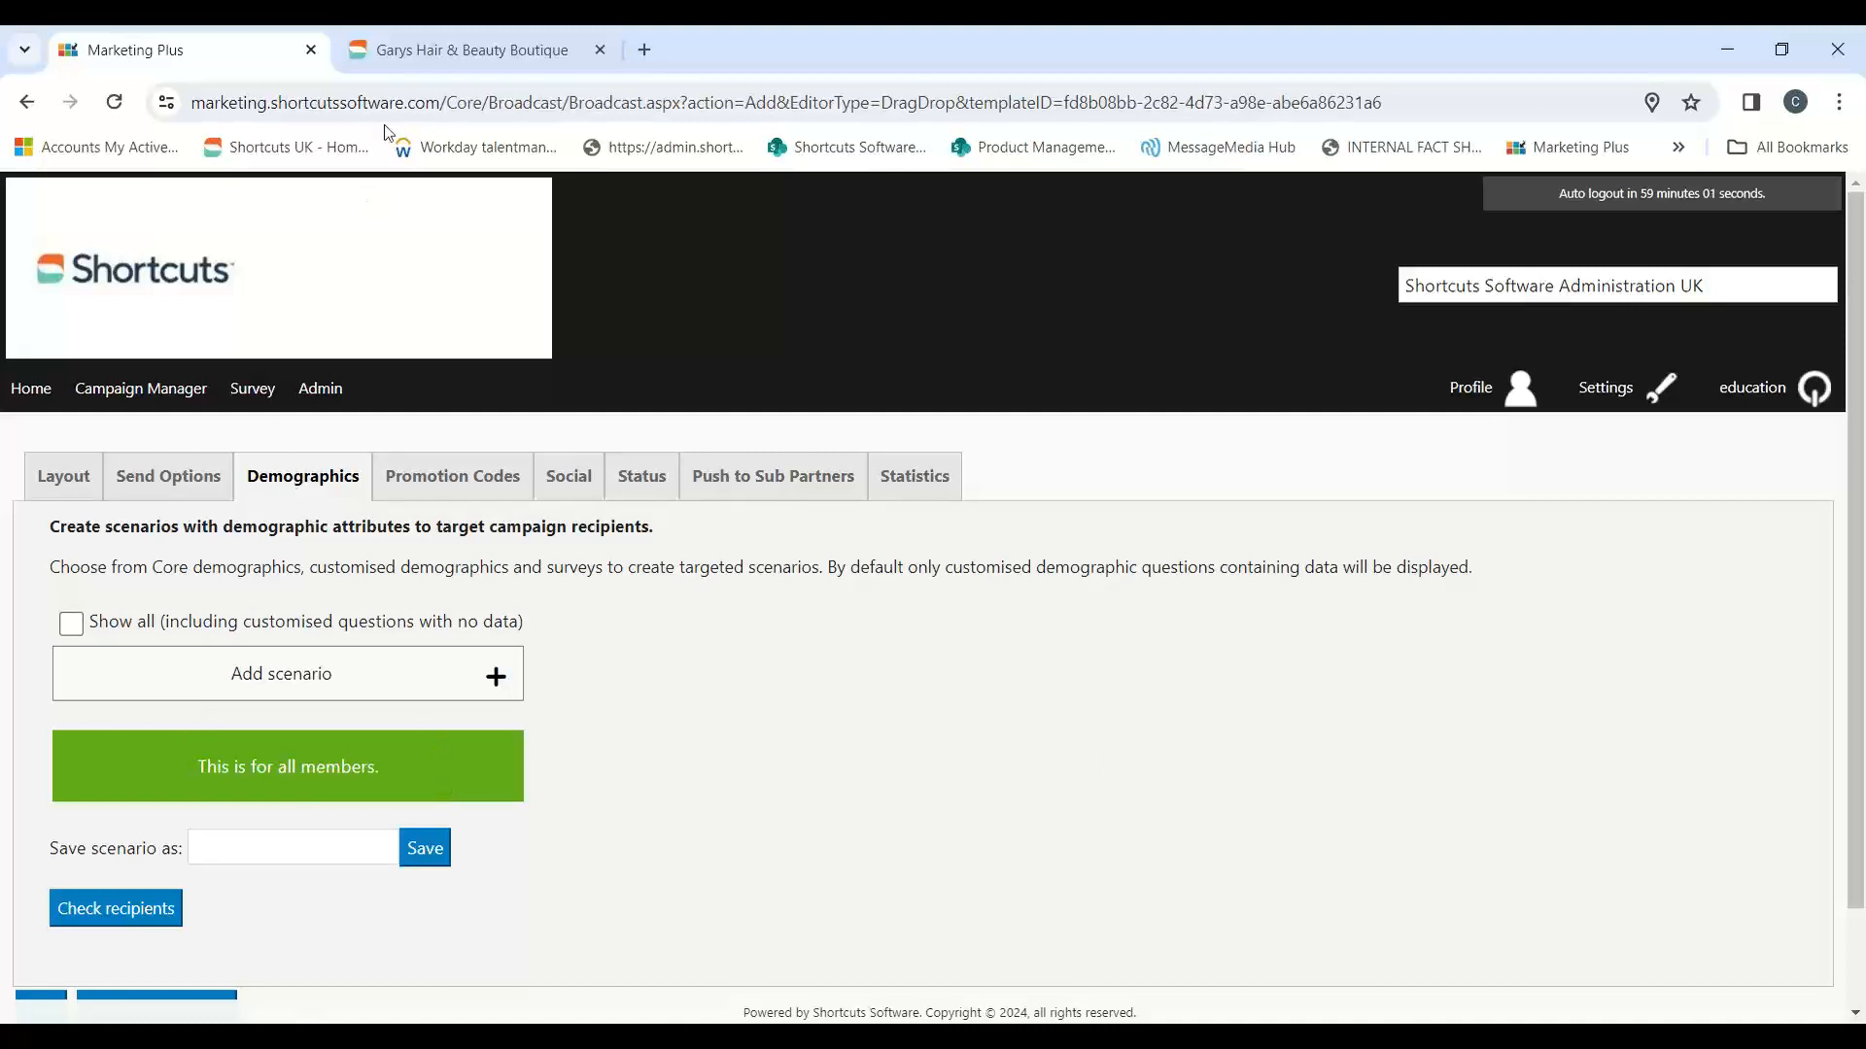
# Step: Compare the gender options of the Happy birthday message on the salon site, and return to Marketing Plus
pyautogui.click(401, 60)
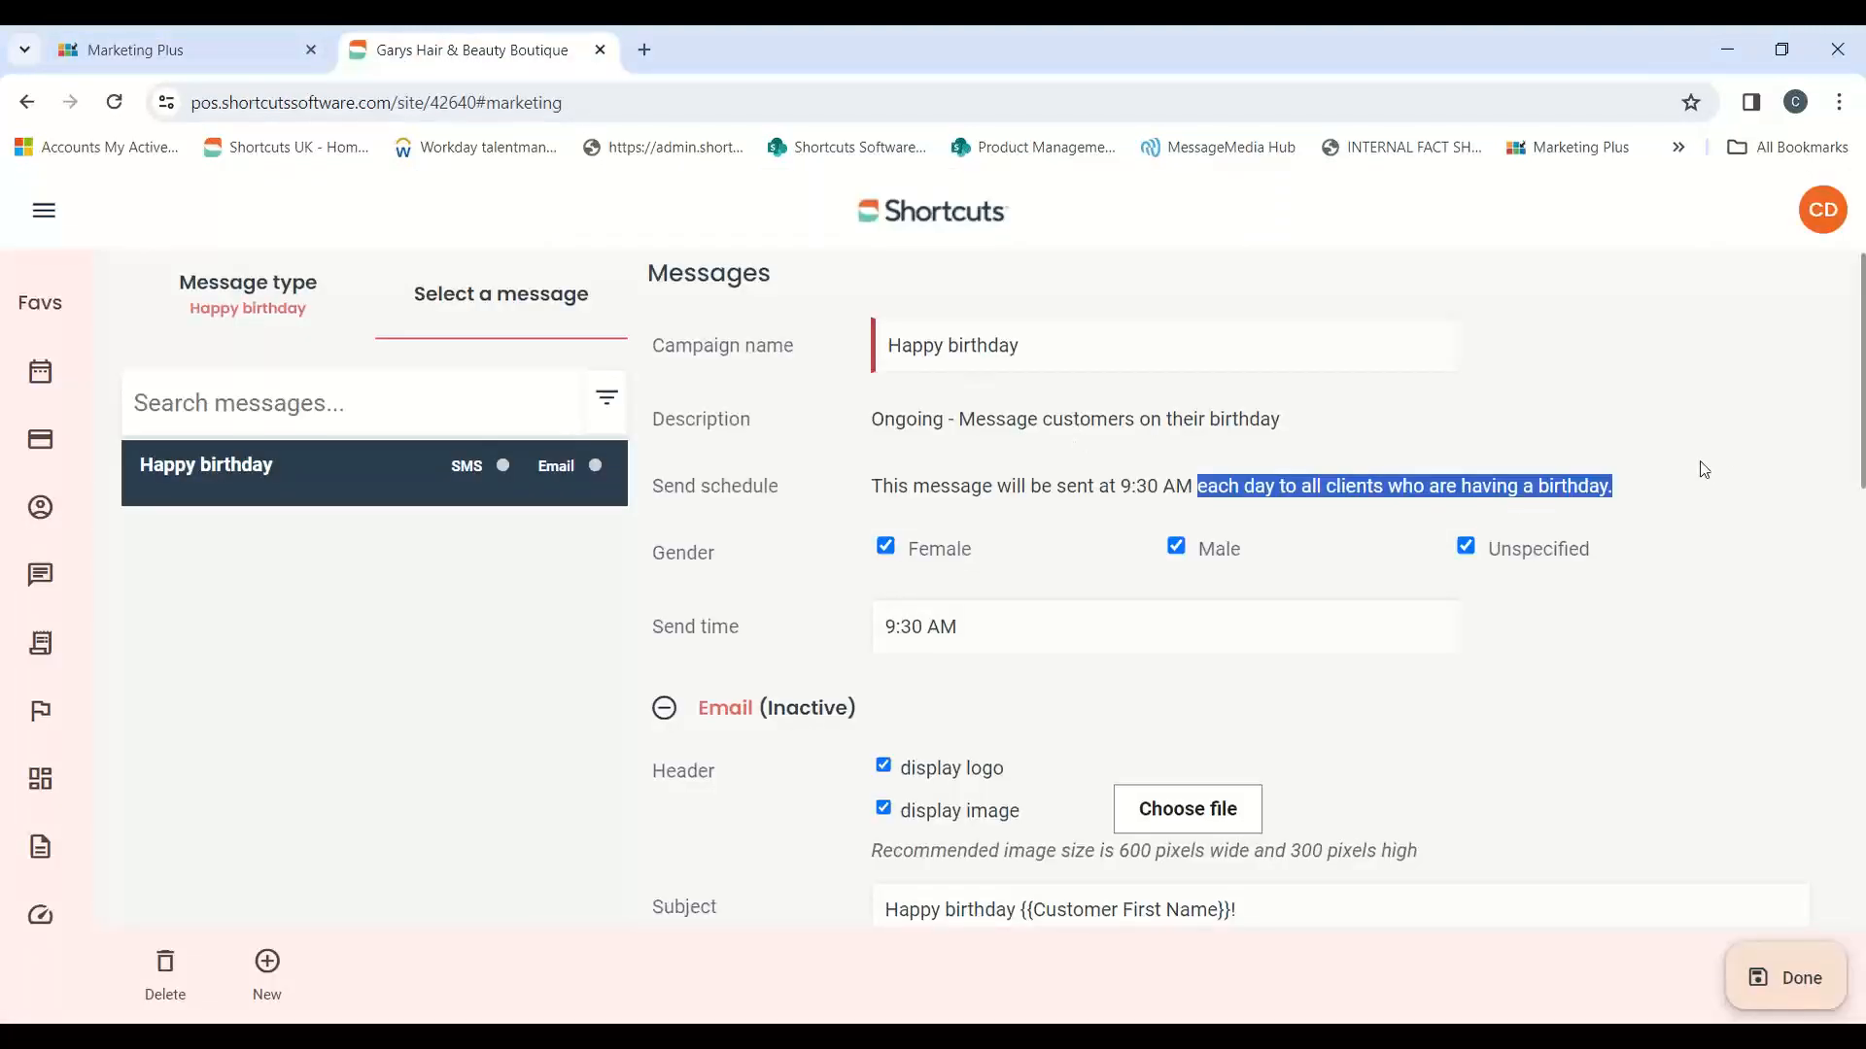
pyautogui.click(1751, 460)
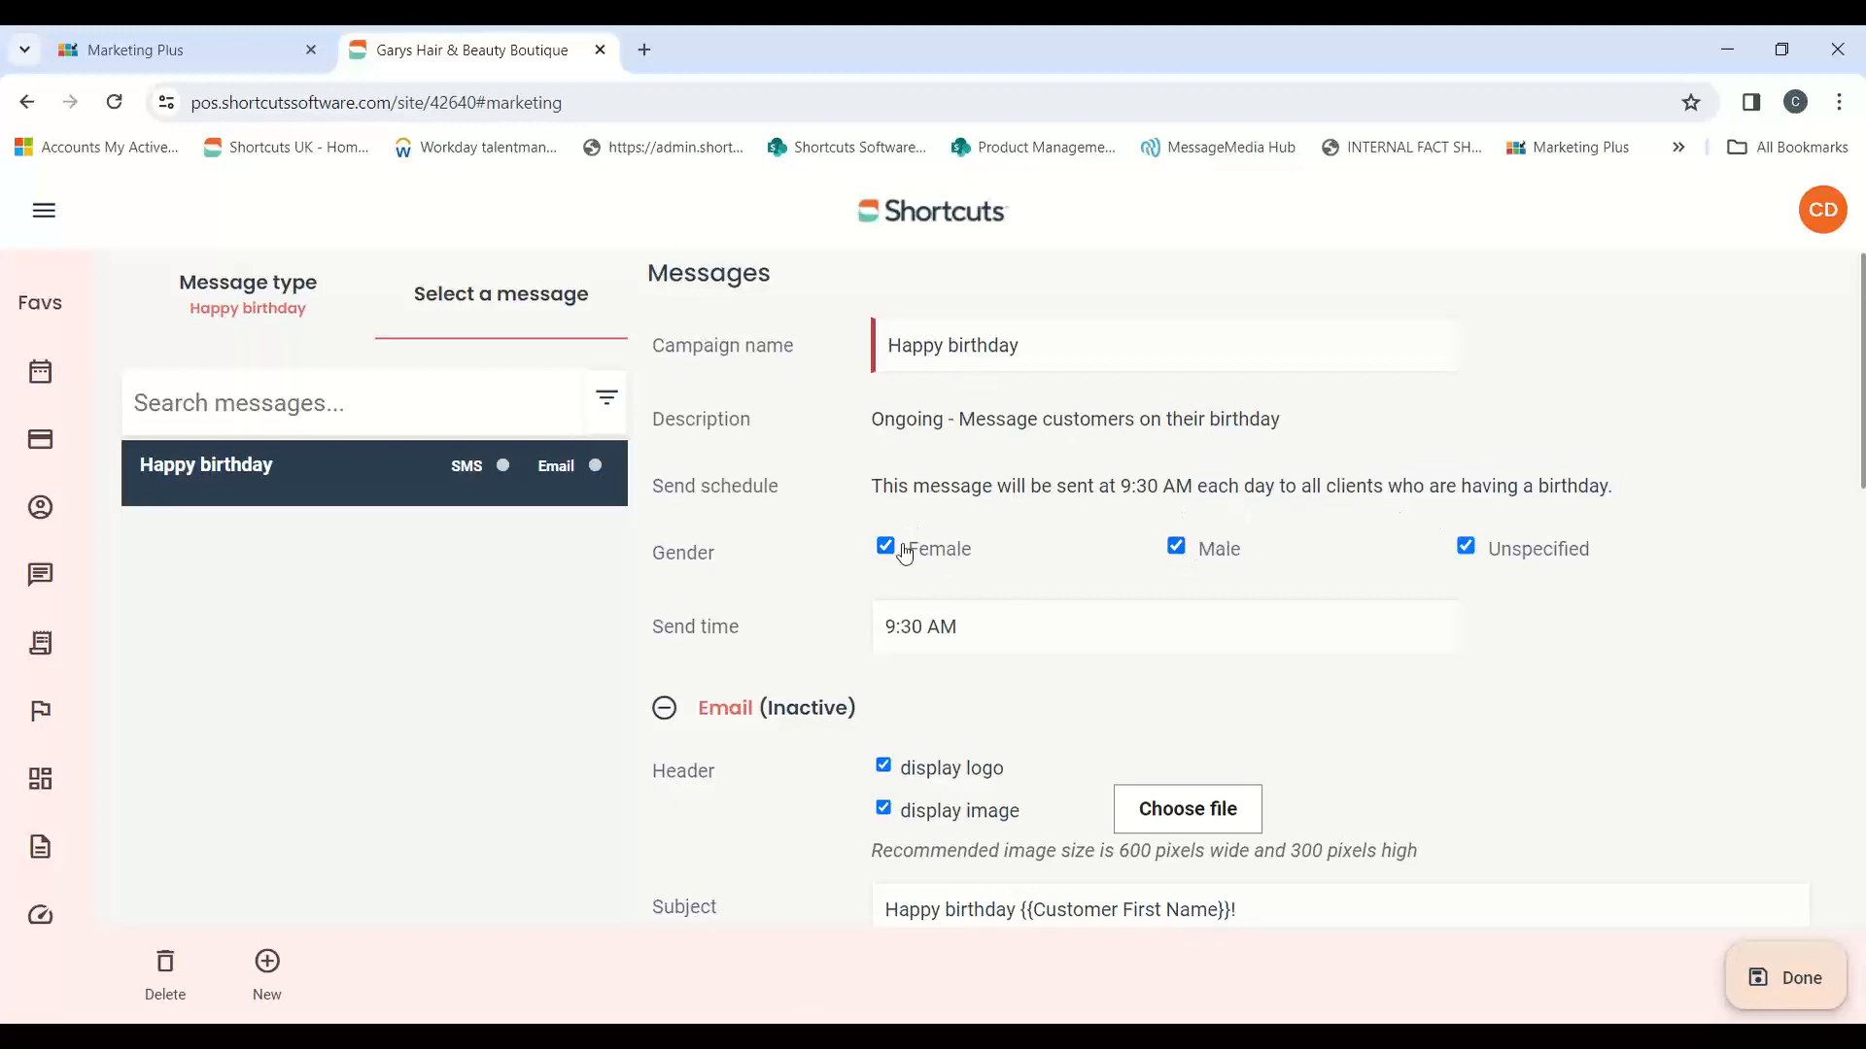
pyautogui.moveTo(652, 551); pyautogui.dragTo(734, 574)
pyautogui.click(223, 54)
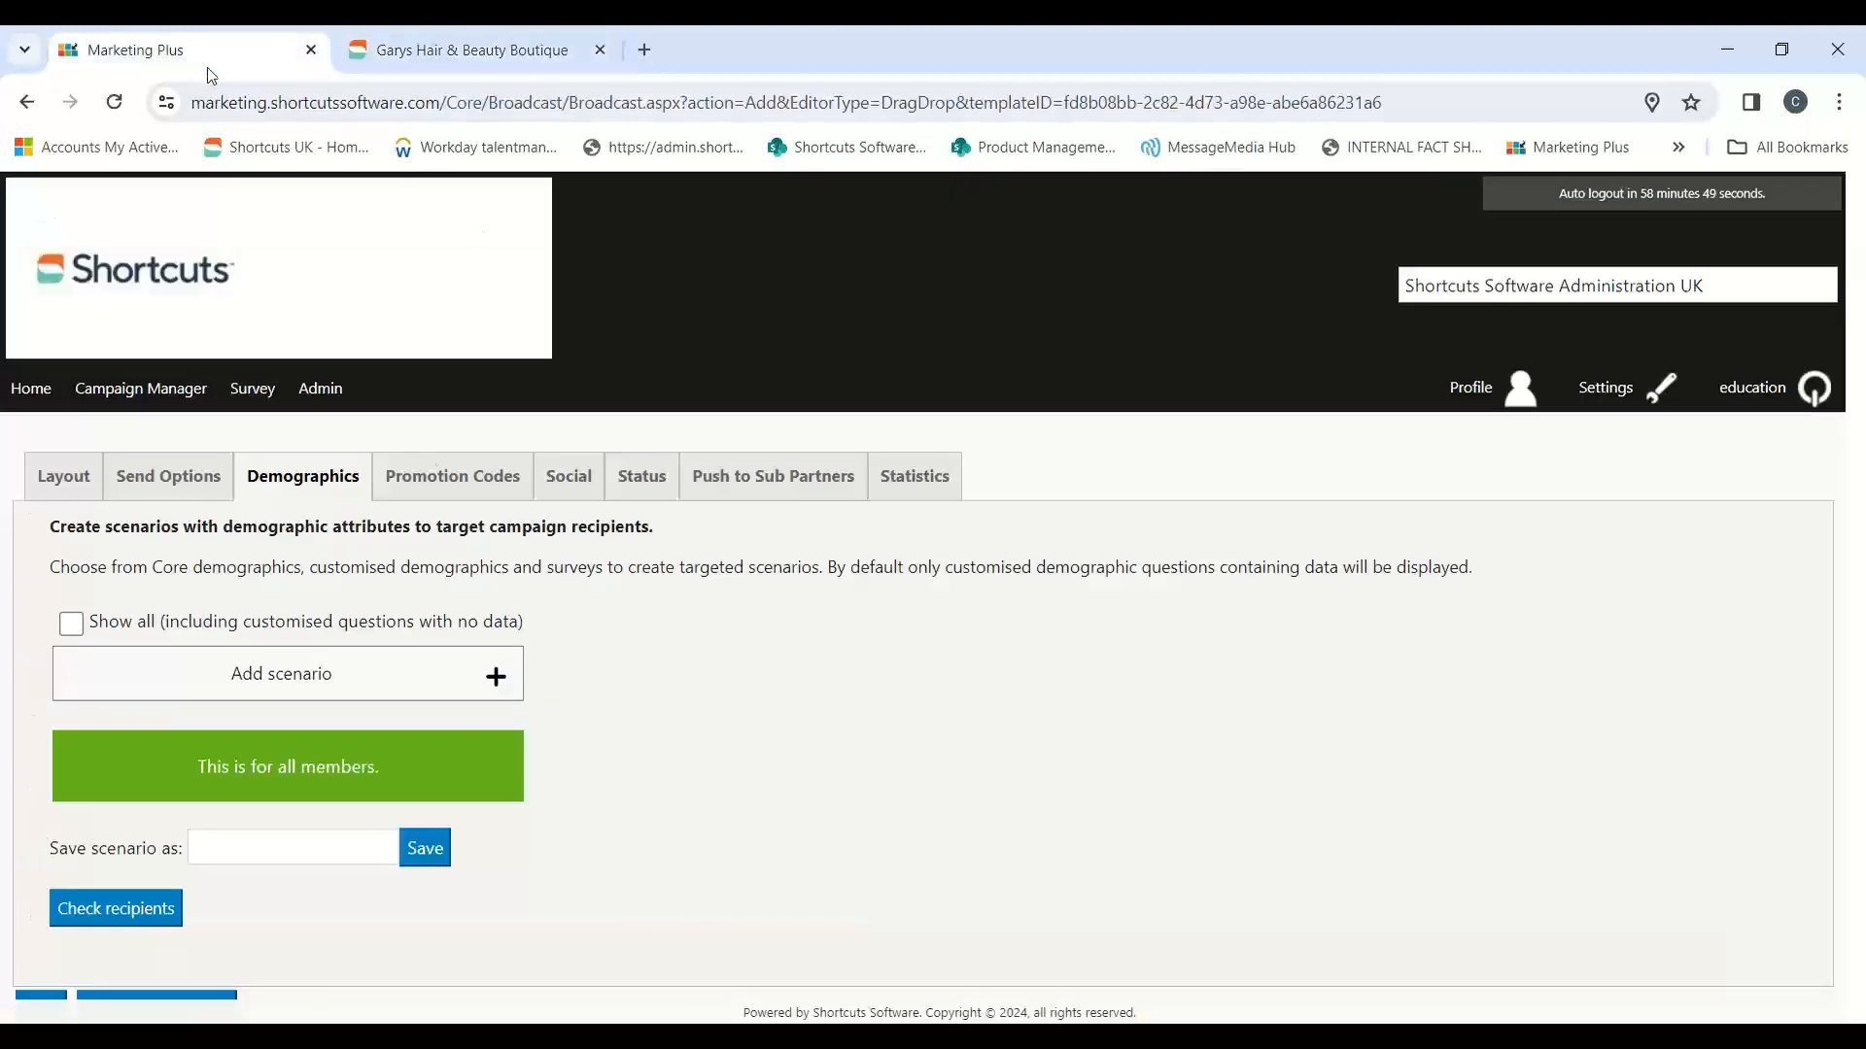
# Step: Leave the campaign without any scenario so it targets all members, and save and continue to the promotion codes
pyautogui.click(486, 675)
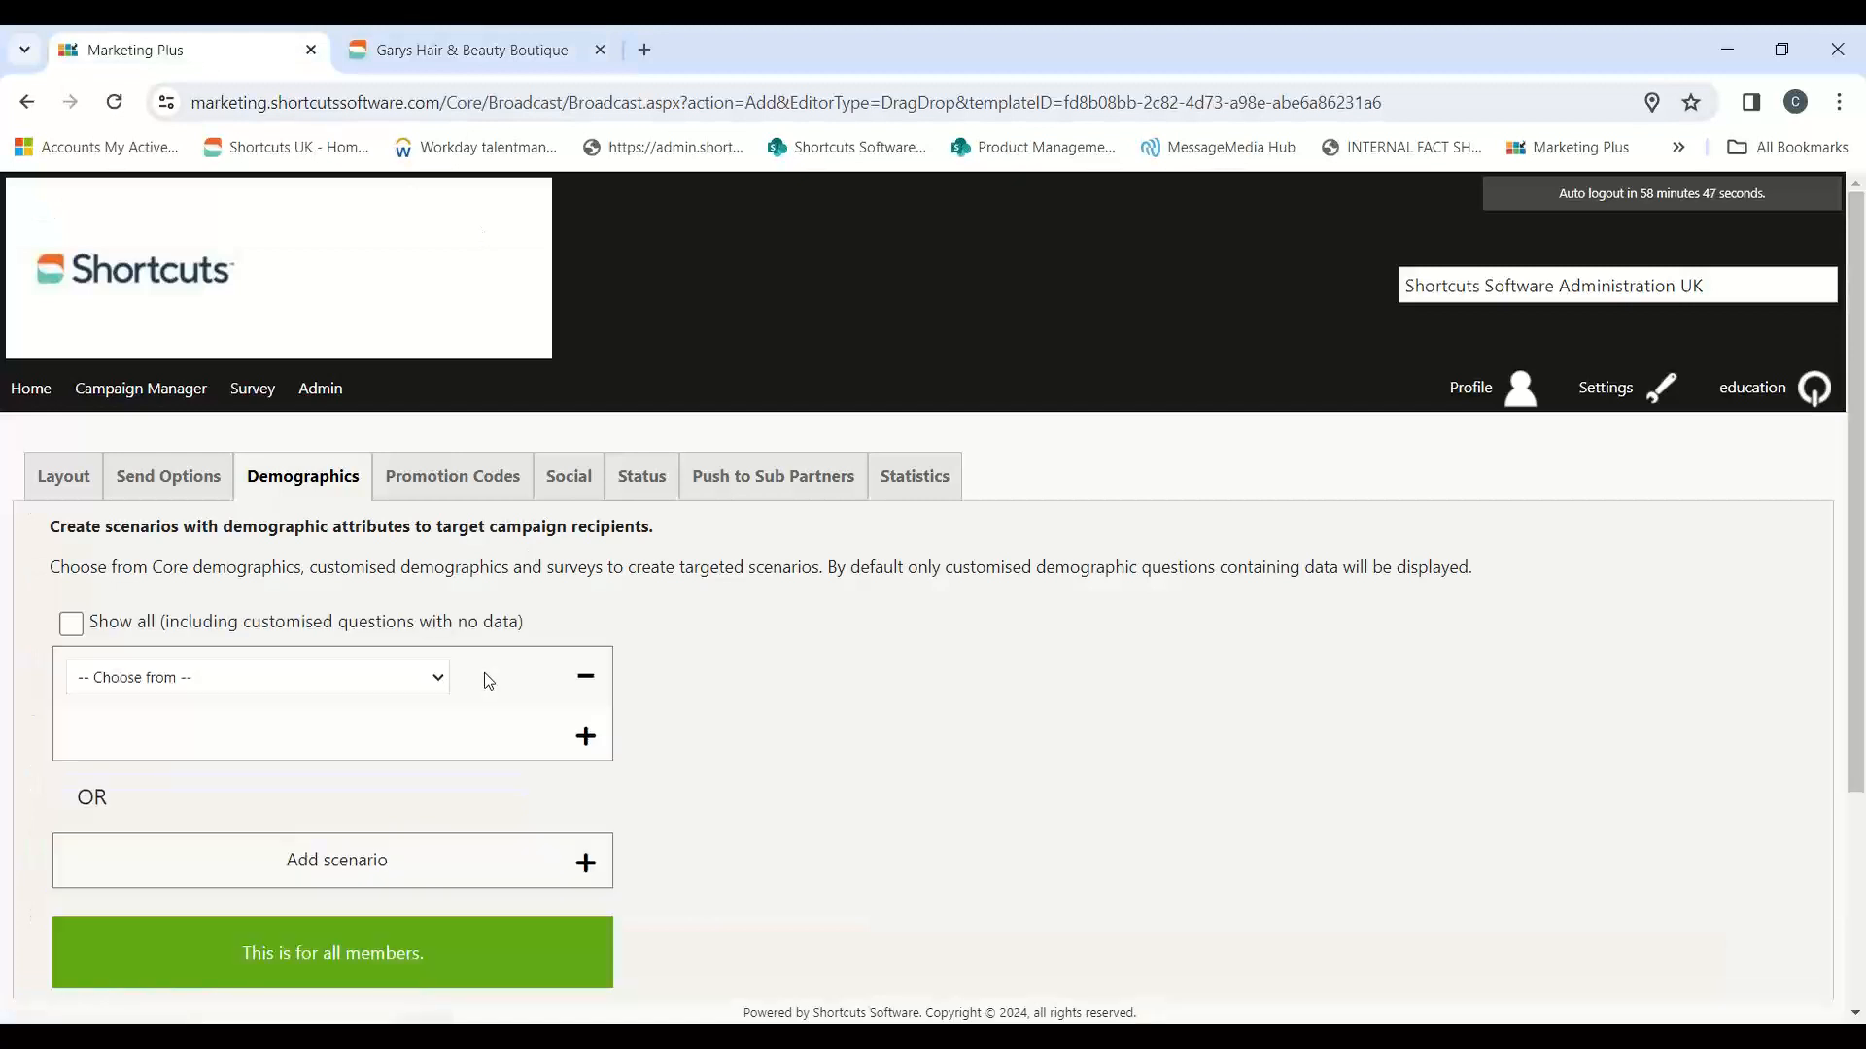
pyautogui.click(592, 689)
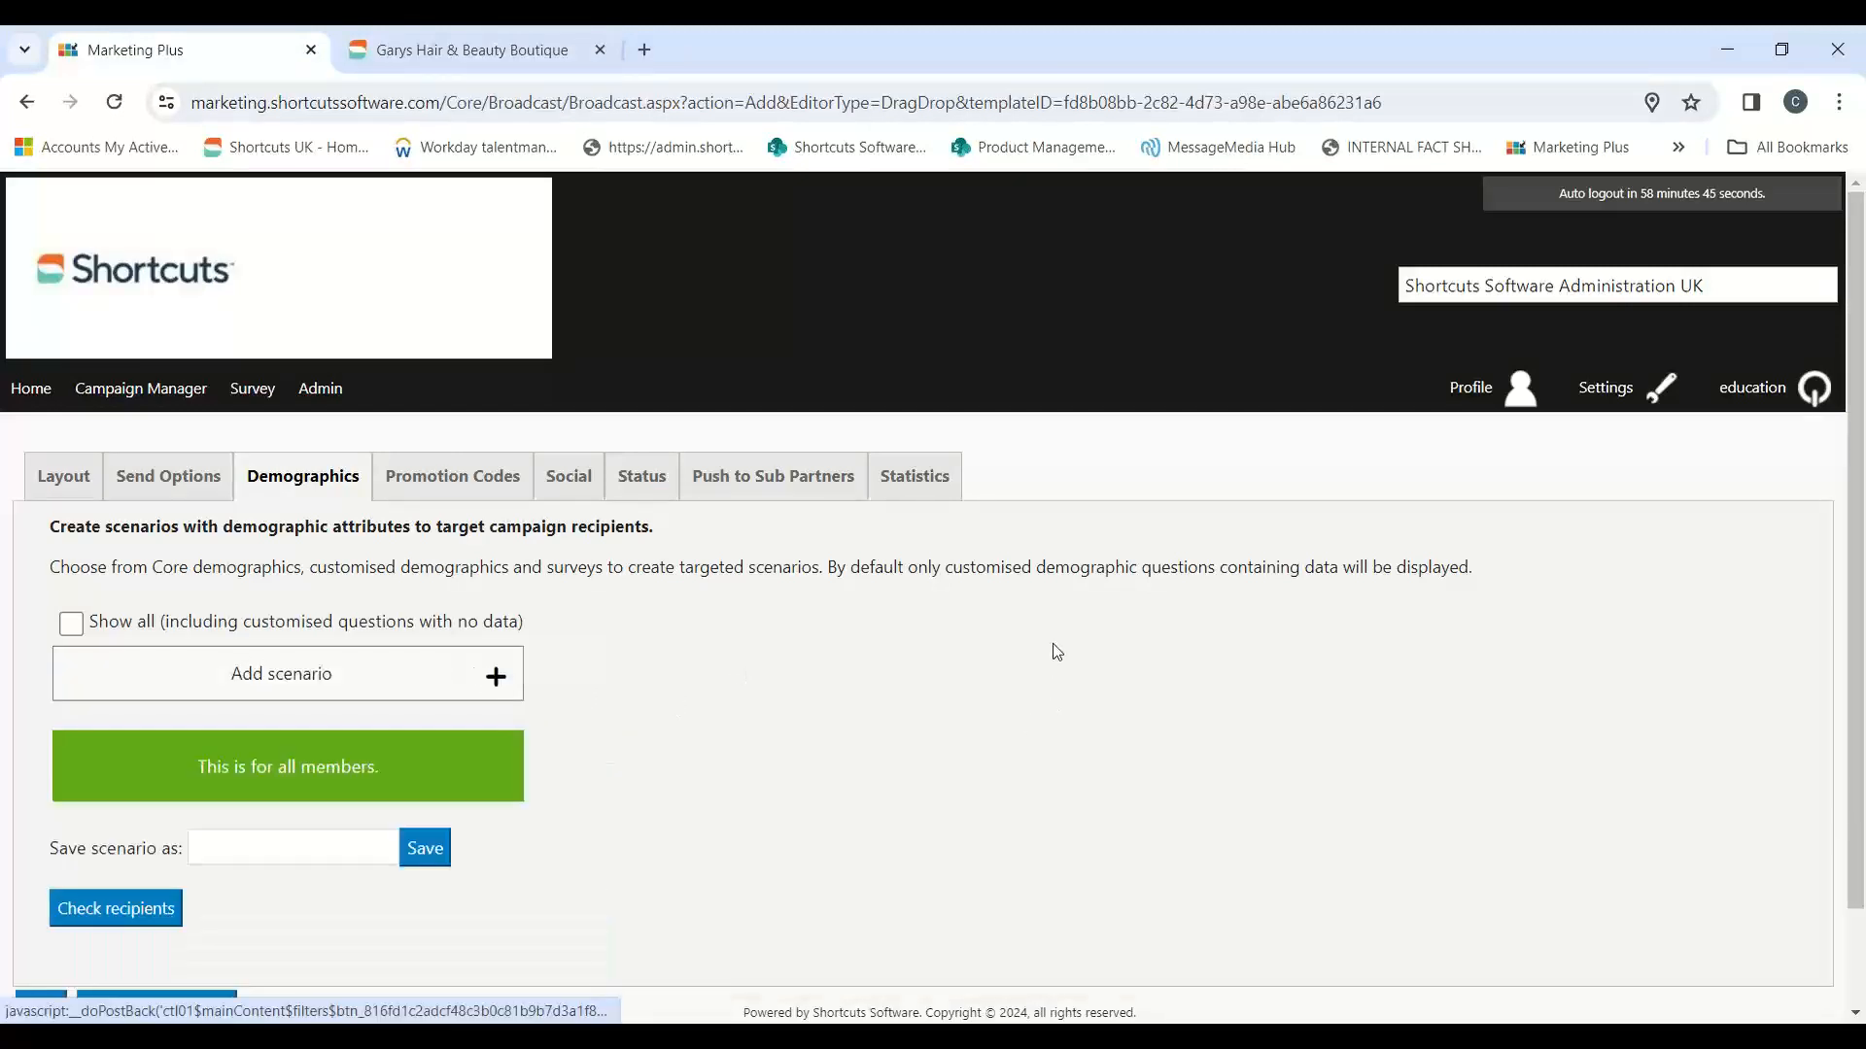
pyautogui.scroll(-1, 1063, 598)
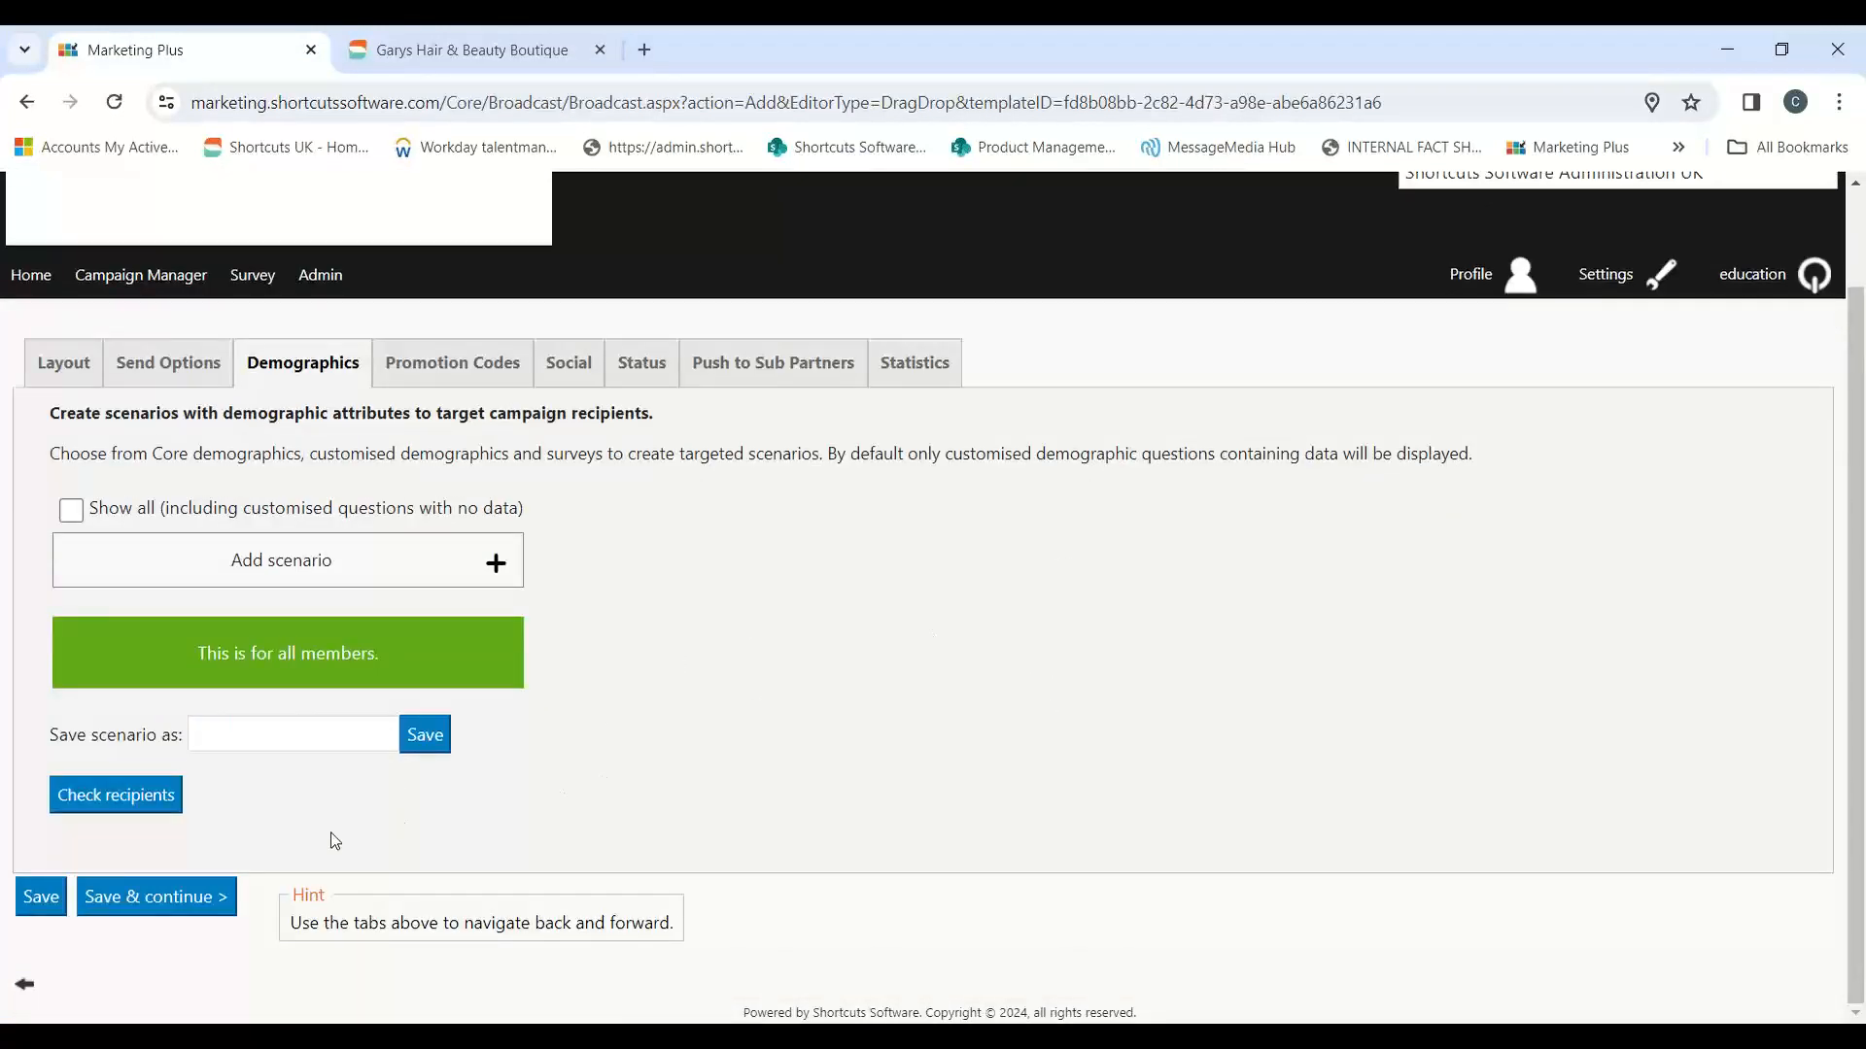
pyautogui.click(163, 905)
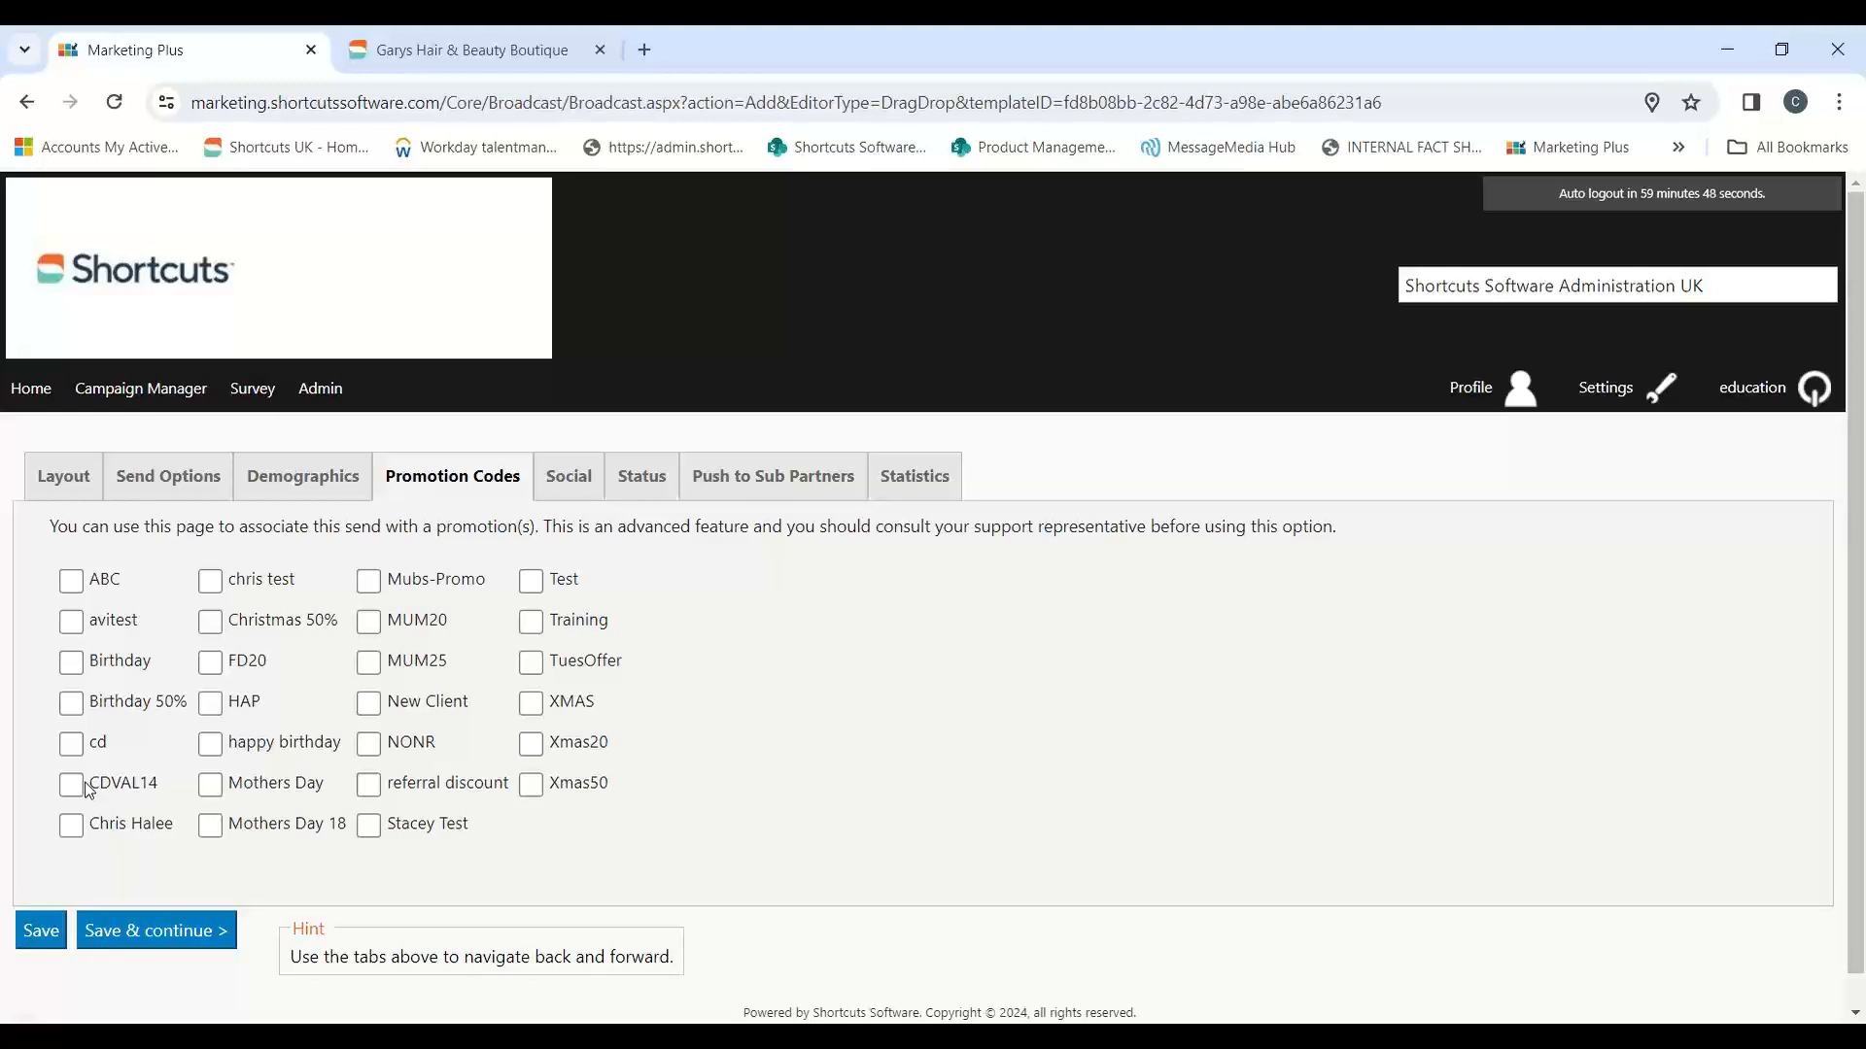
# Step: Associate the happy birthday promotion code with the campaign, and save and continue to the social settings
pyautogui.click(536, 588)
pyautogui.click(533, 582)
pyautogui.click(534, 587)
pyautogui.click(531, 583)
pyautogui.click(215, 746)
pyautogui.click(166, 933)
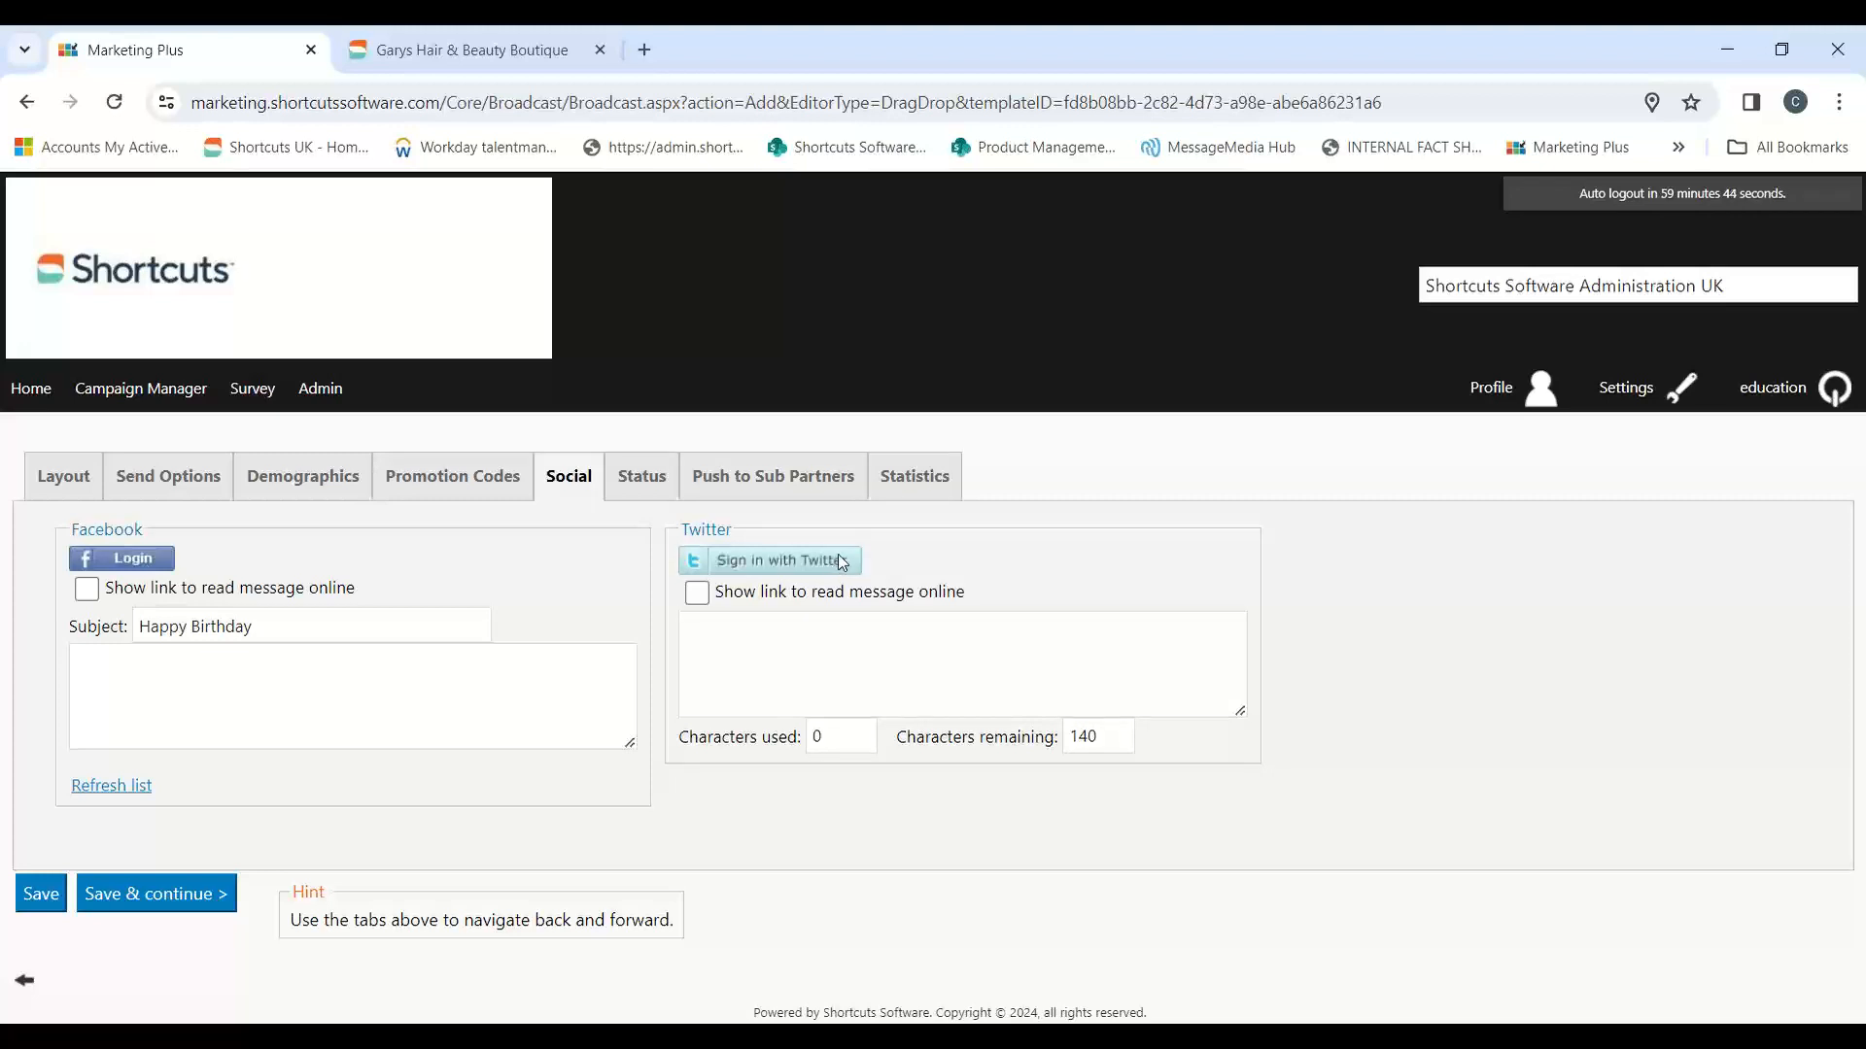
# Step: Continue past the social settings to the campaign status, and send a test email to the preselected education recipient
pyautogui.click(1850, 104)
pyautogui.click(144, 896)
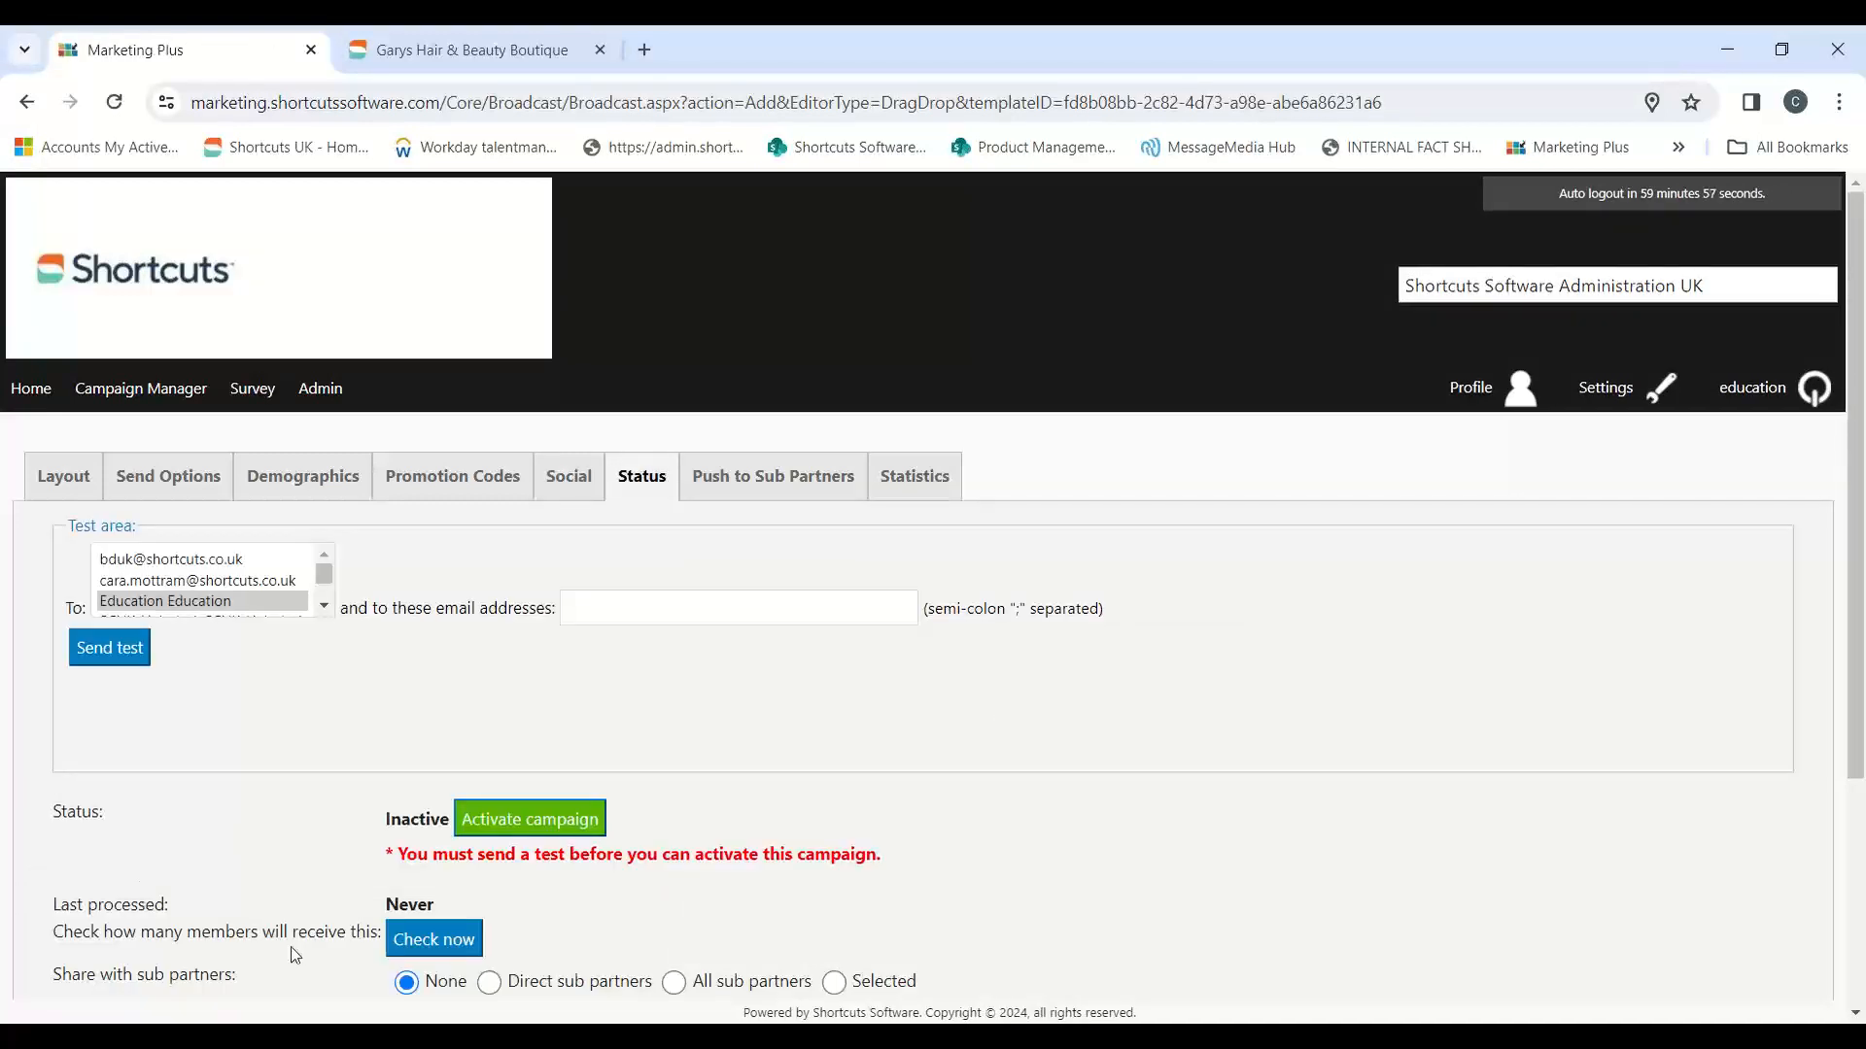
pyautogui.click(578, 608)
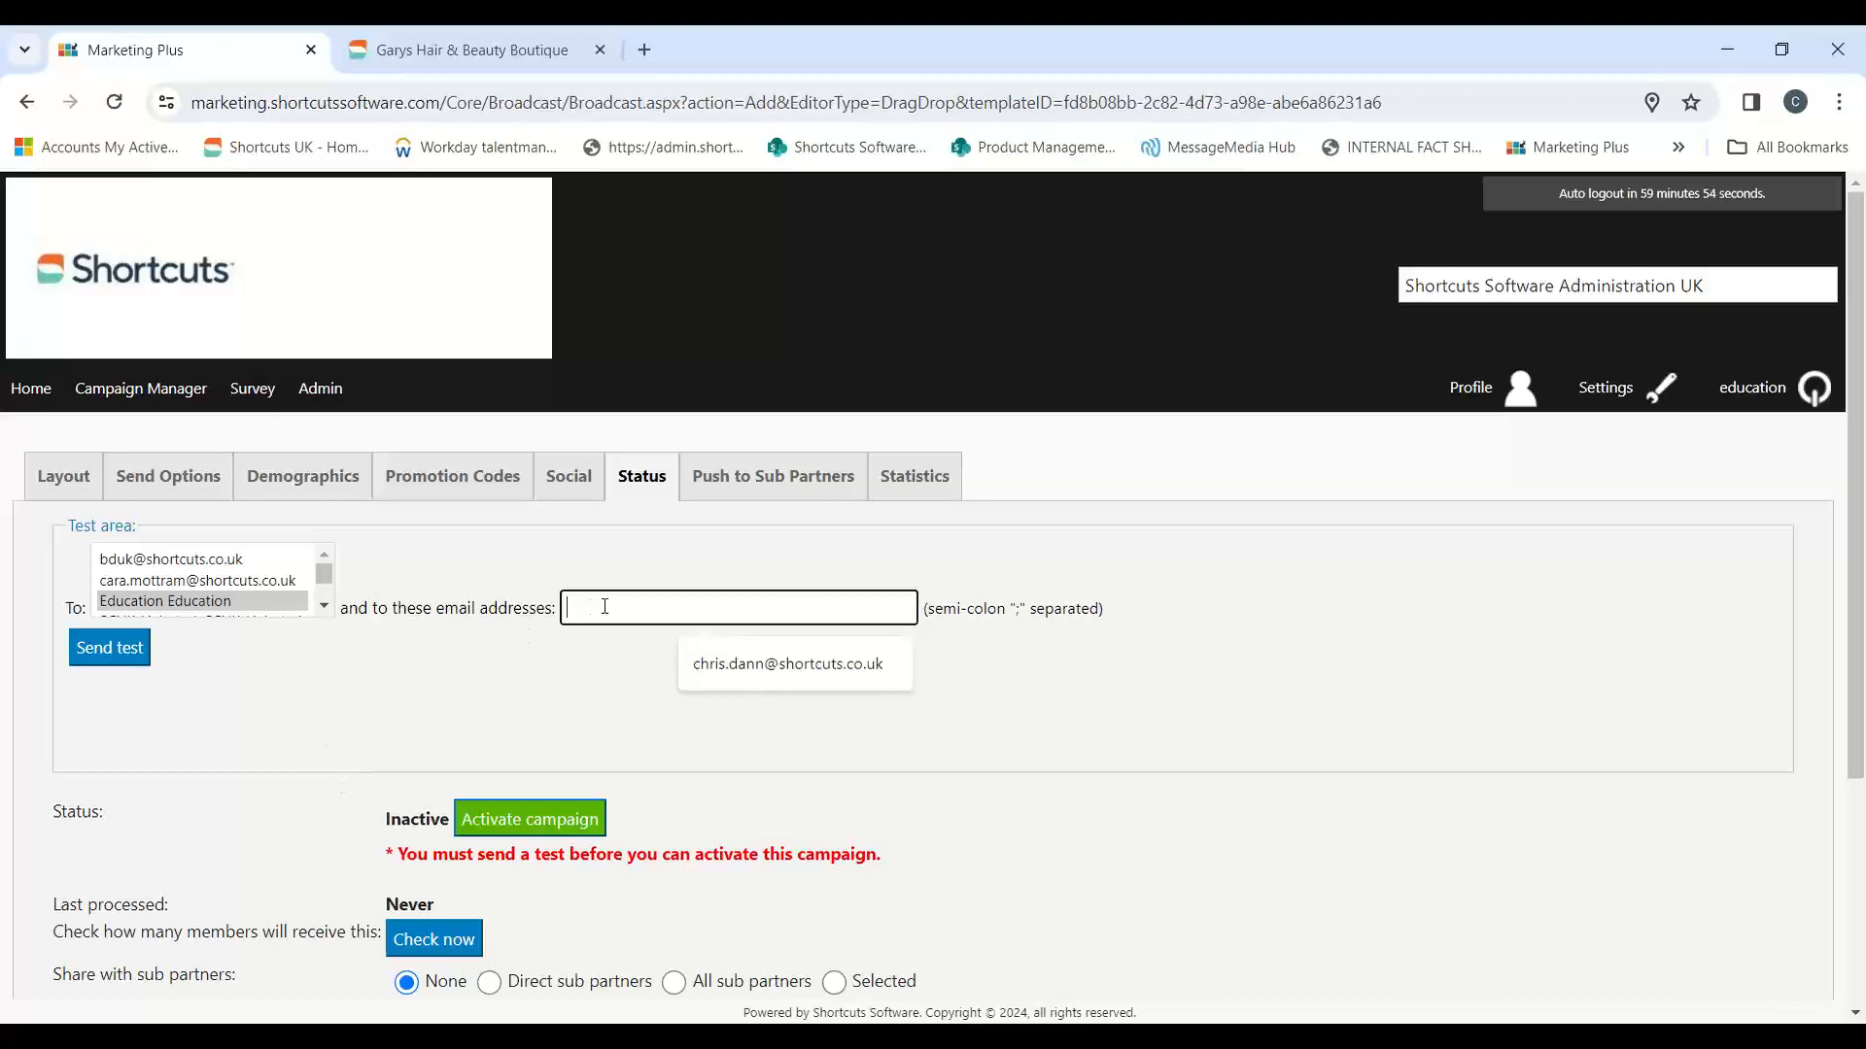
pyautogui.click(1187, 708)
pyautogui.scroll(-1, 1195, 707)
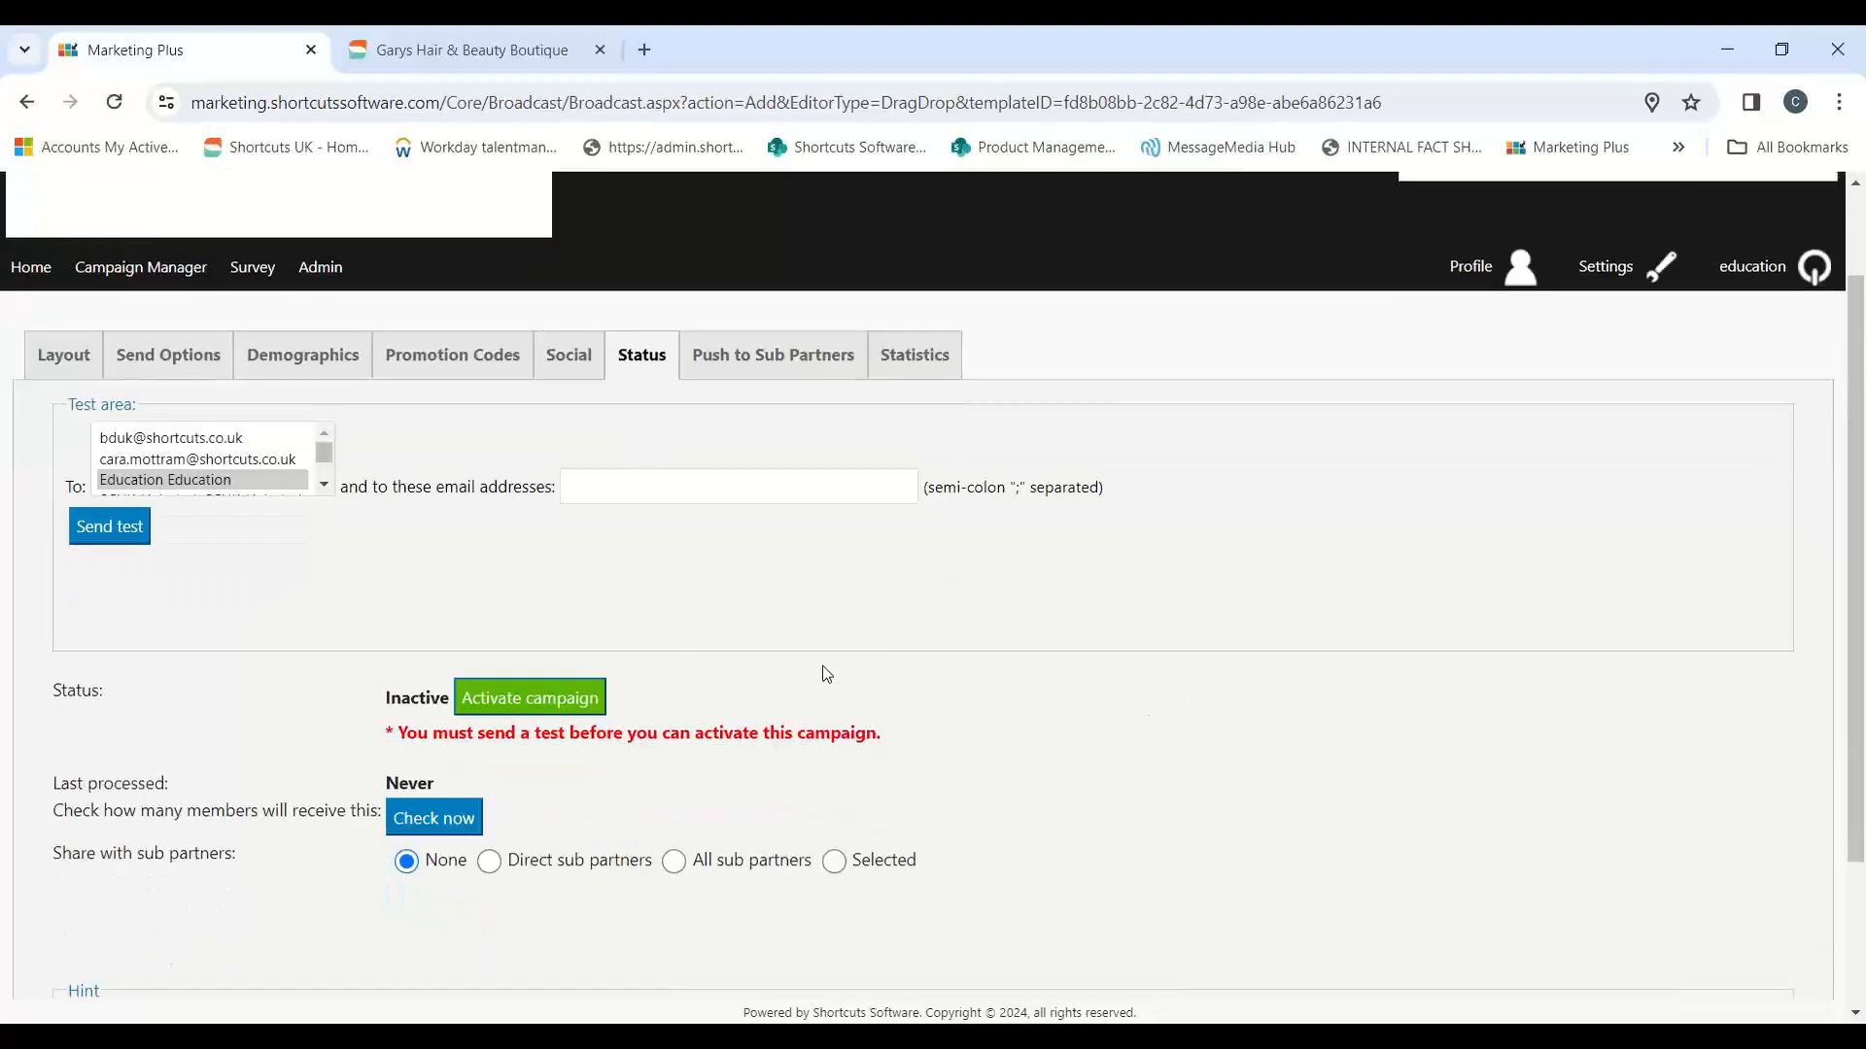
pyautogui.click(107, 527)
pyautogui.scroll(-1, 389, 641)
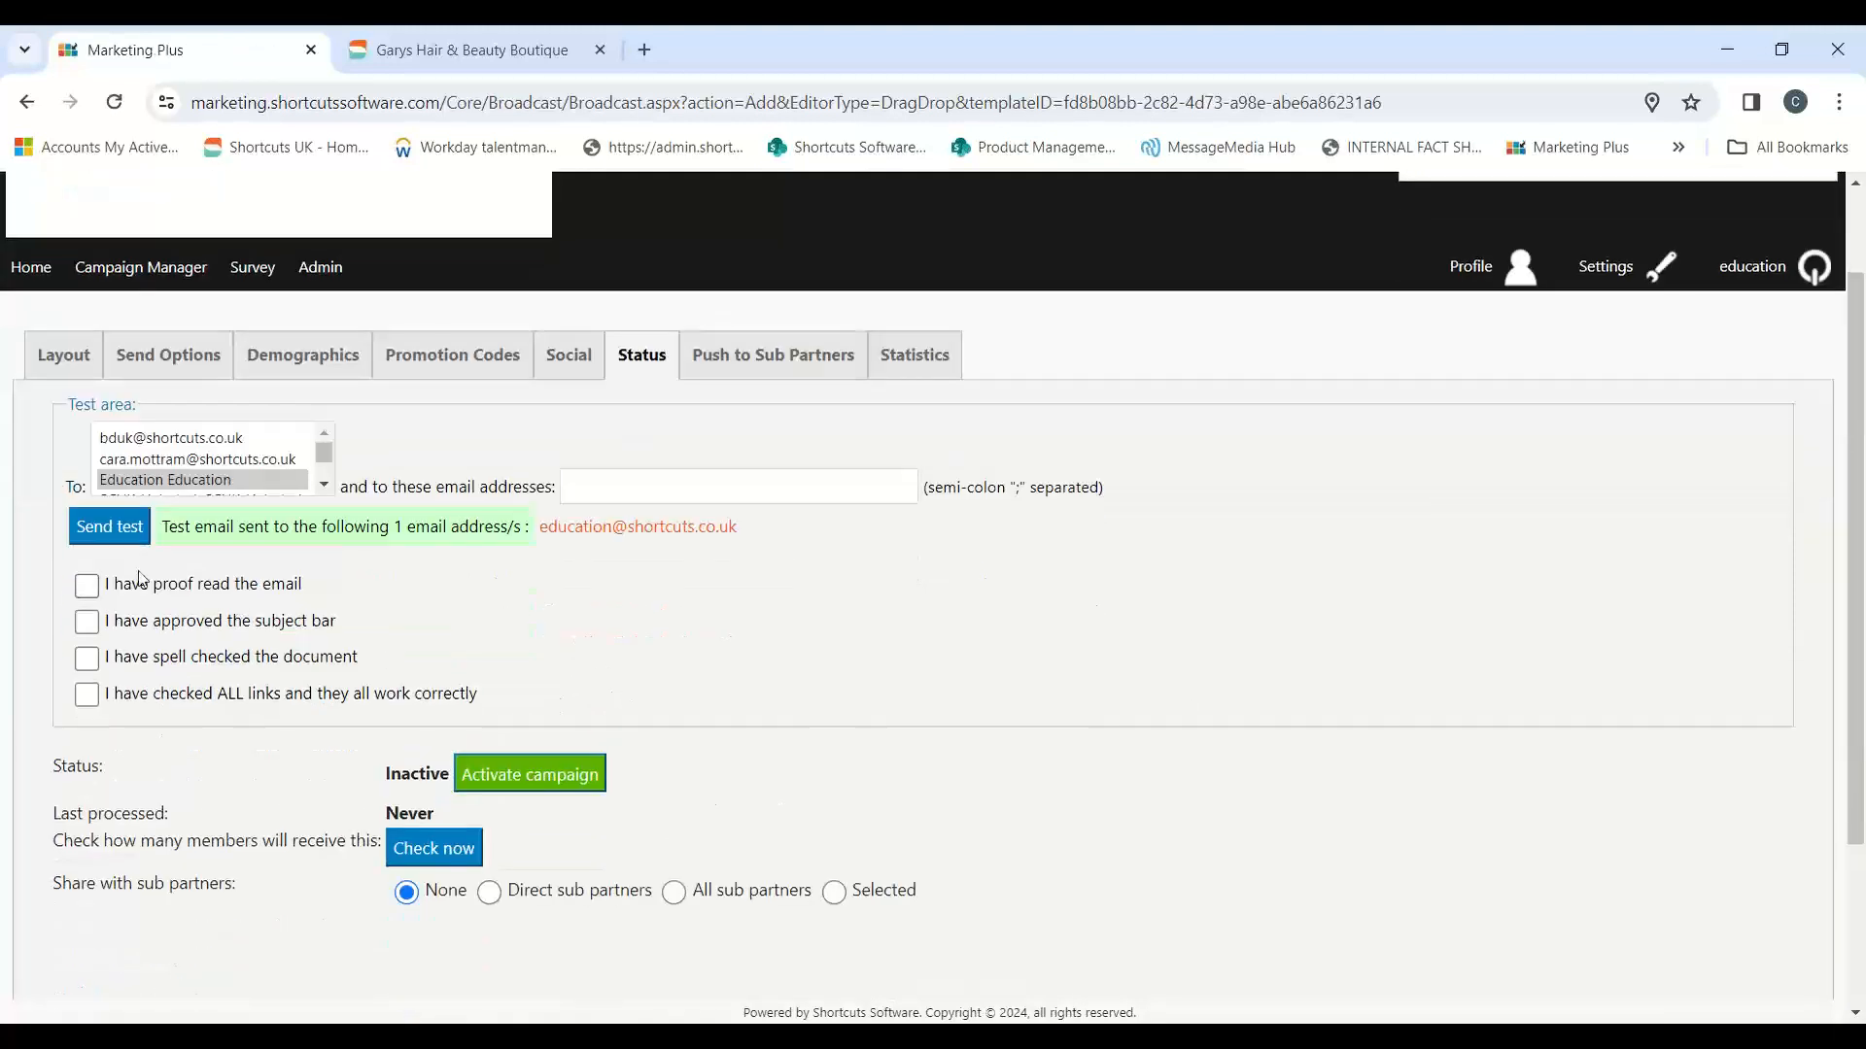
# Step: Examine the required confirmations for proofreading, subject bar approval, spell checking and working links
pyautogui.click(87, 587)
pyautogui.click(87, 622)
pyautogui.click(90, 697)
pyautogui.click(87, 586)
pyautogui.click(86, 695)
# Step: Compare the test and activation options of the Happy birthday email on the salon site, and return to Marketing Plus
pyautogui.click(464, 53)
pyautogui.scroll(-10, 1267, 603)
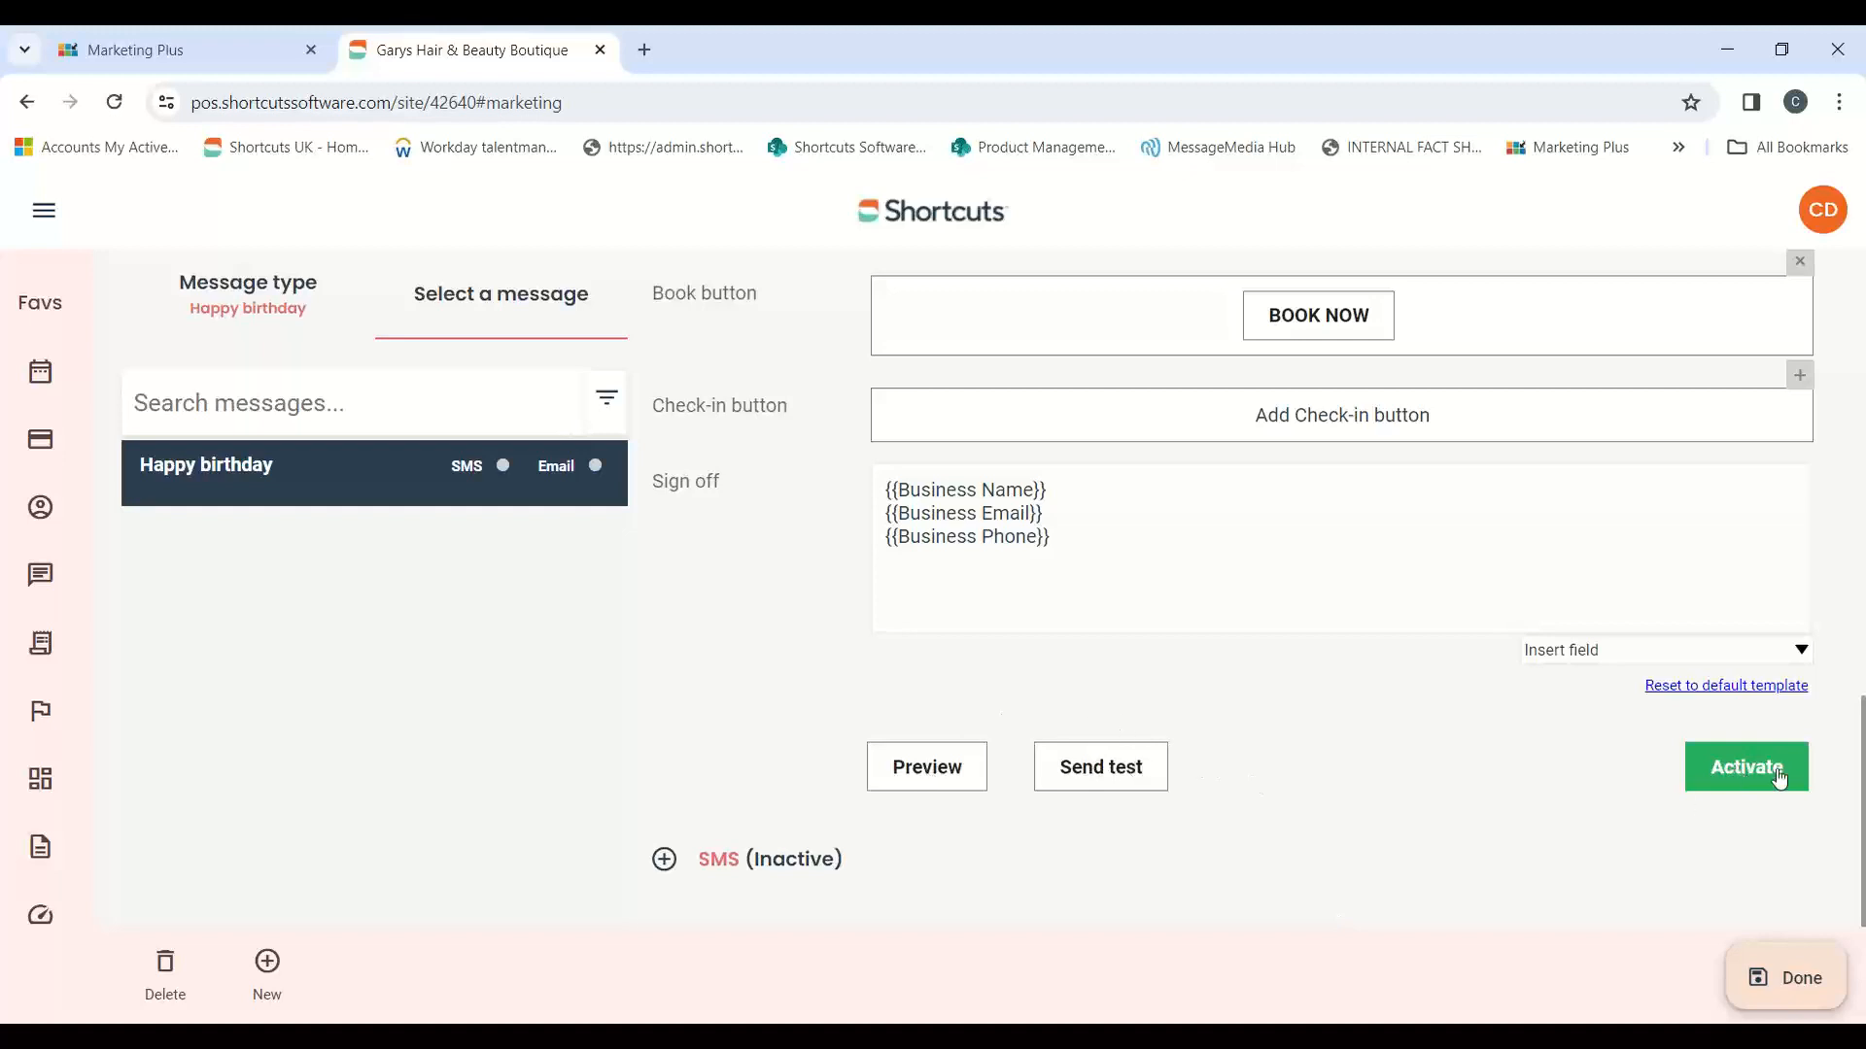
pyautogui.click(190, 54)
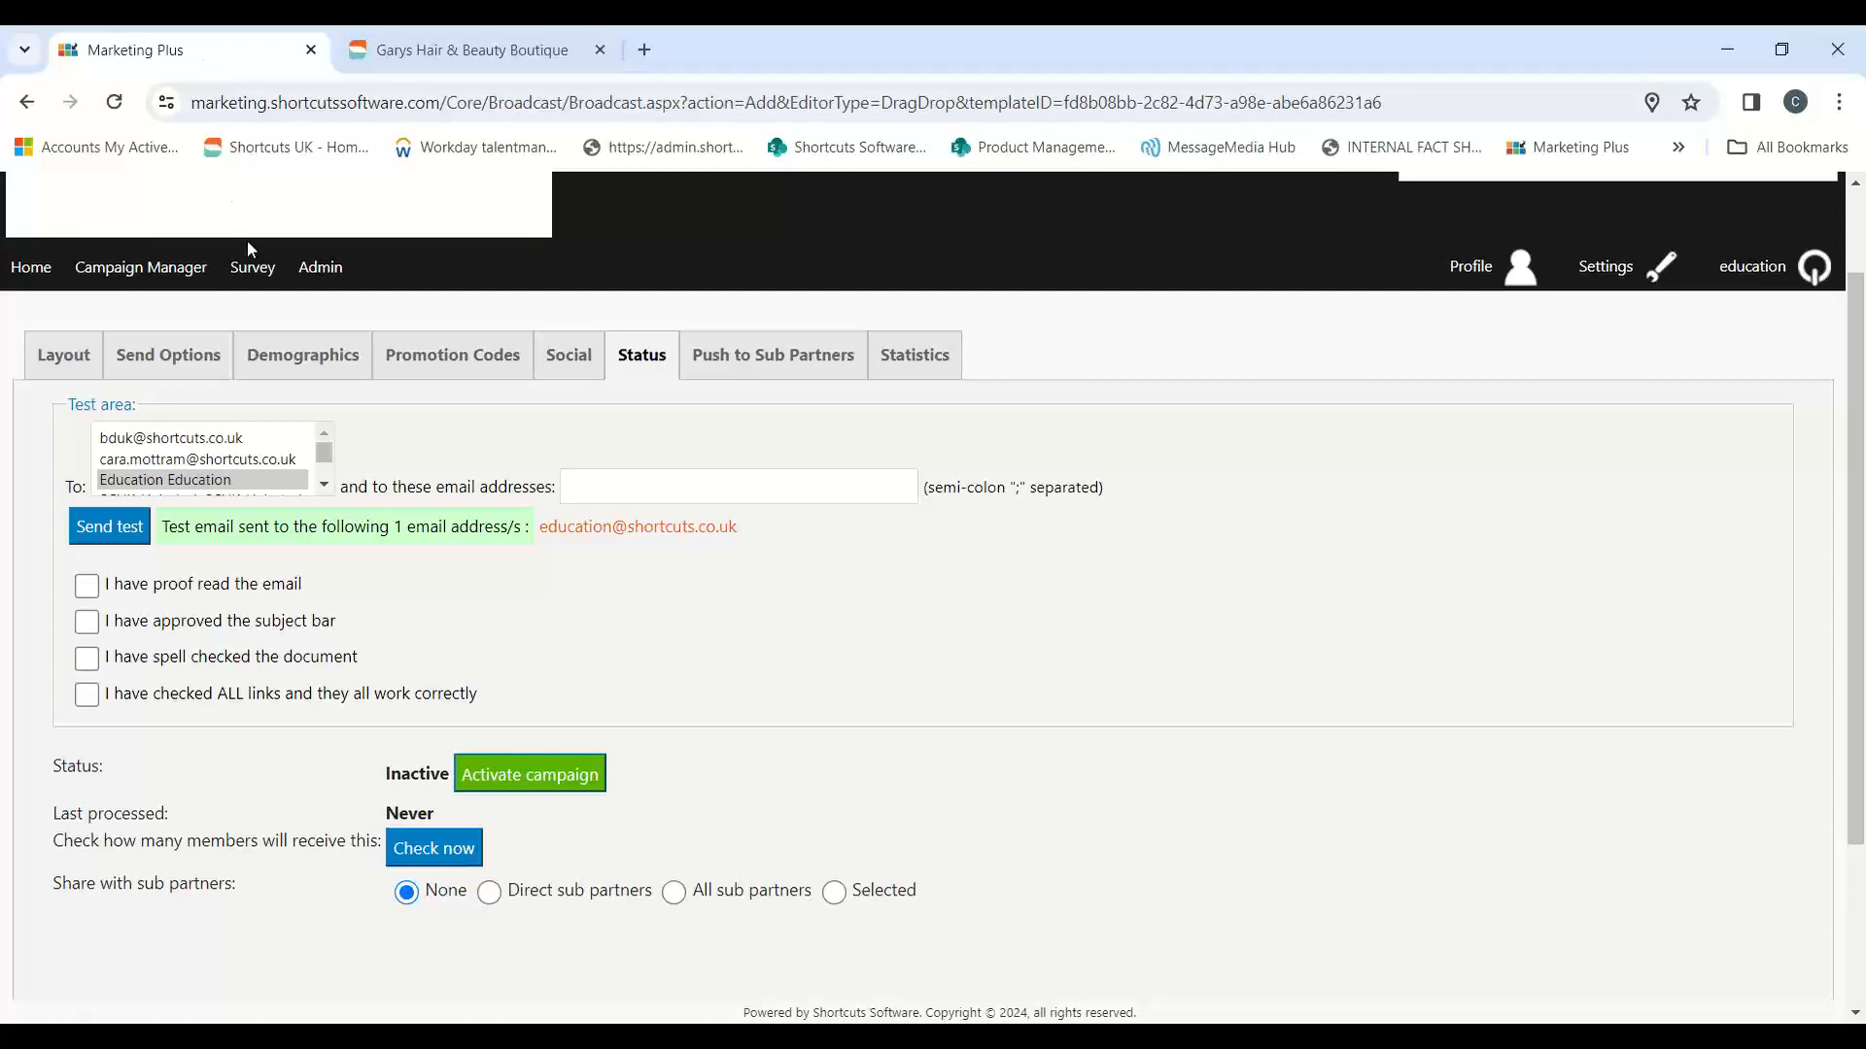
# Step: Start a new campaign from the Valentines Day template in the template library's Valentines Day NEW category
pyautogui.click(317, 272)
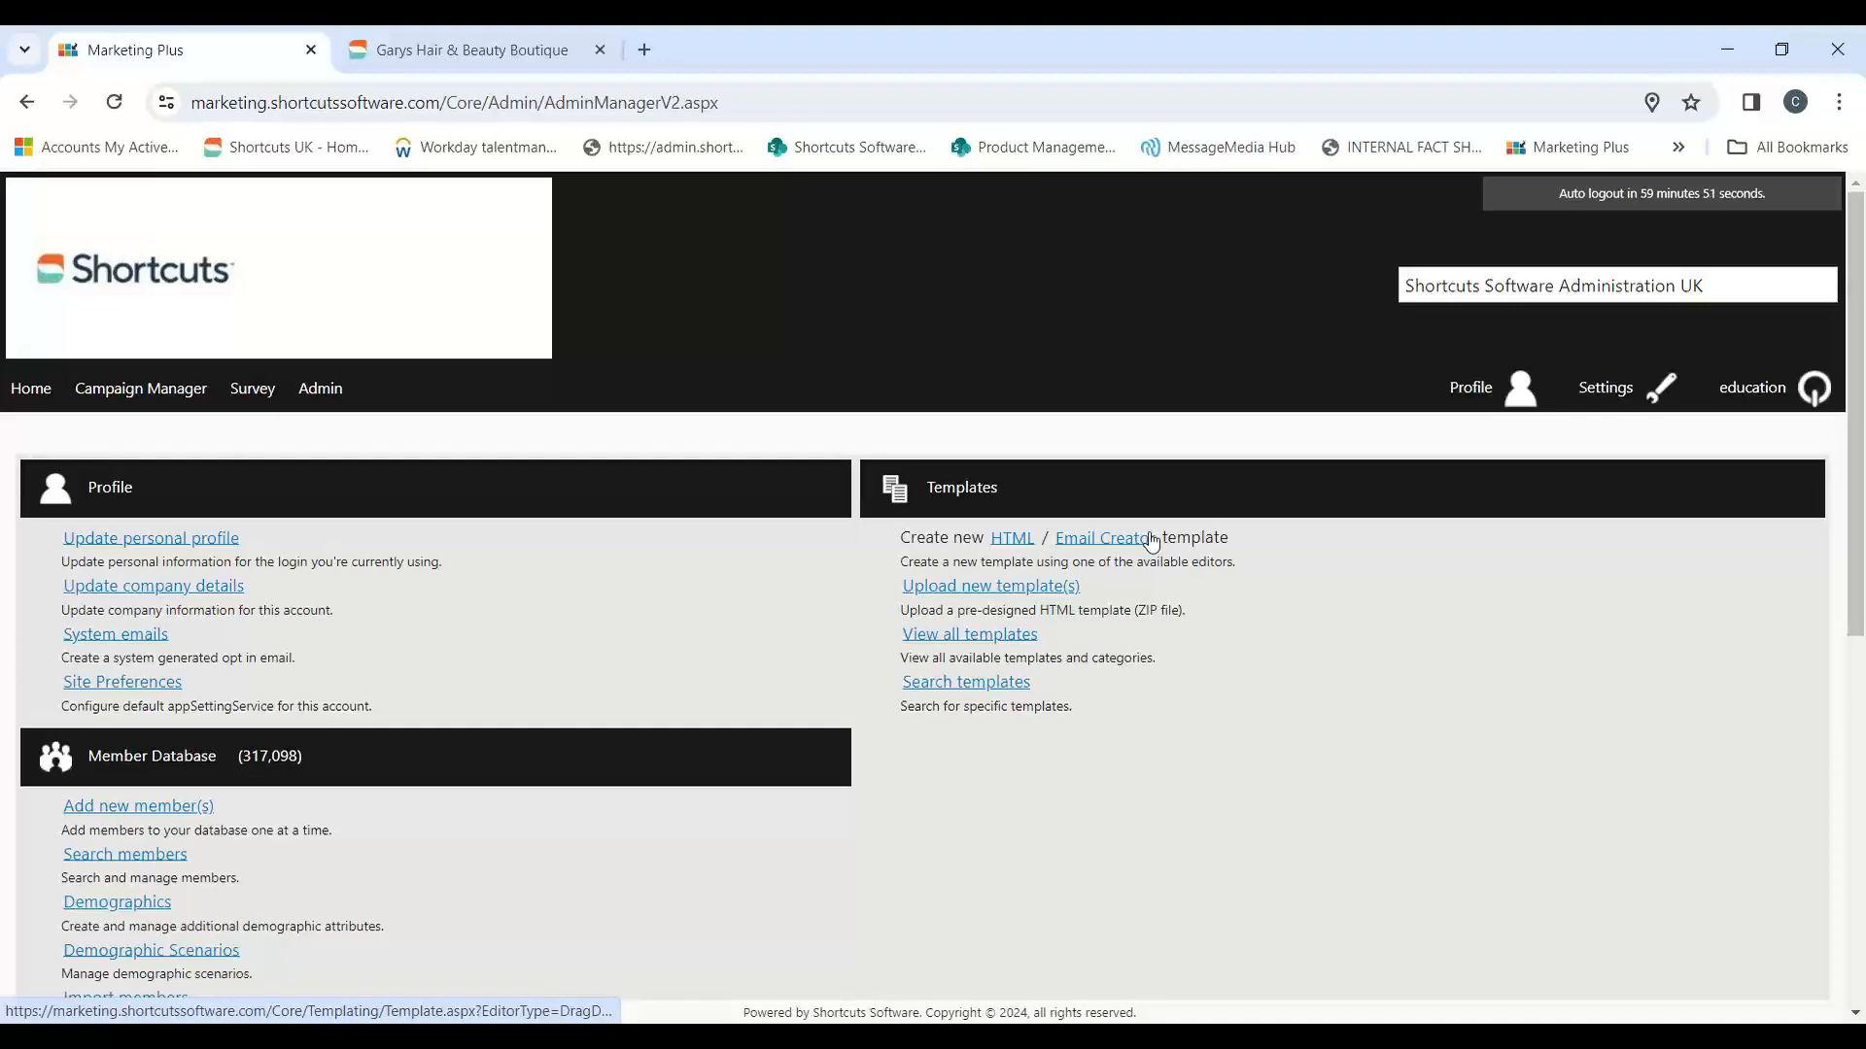
pyautogui.click(996, 641)
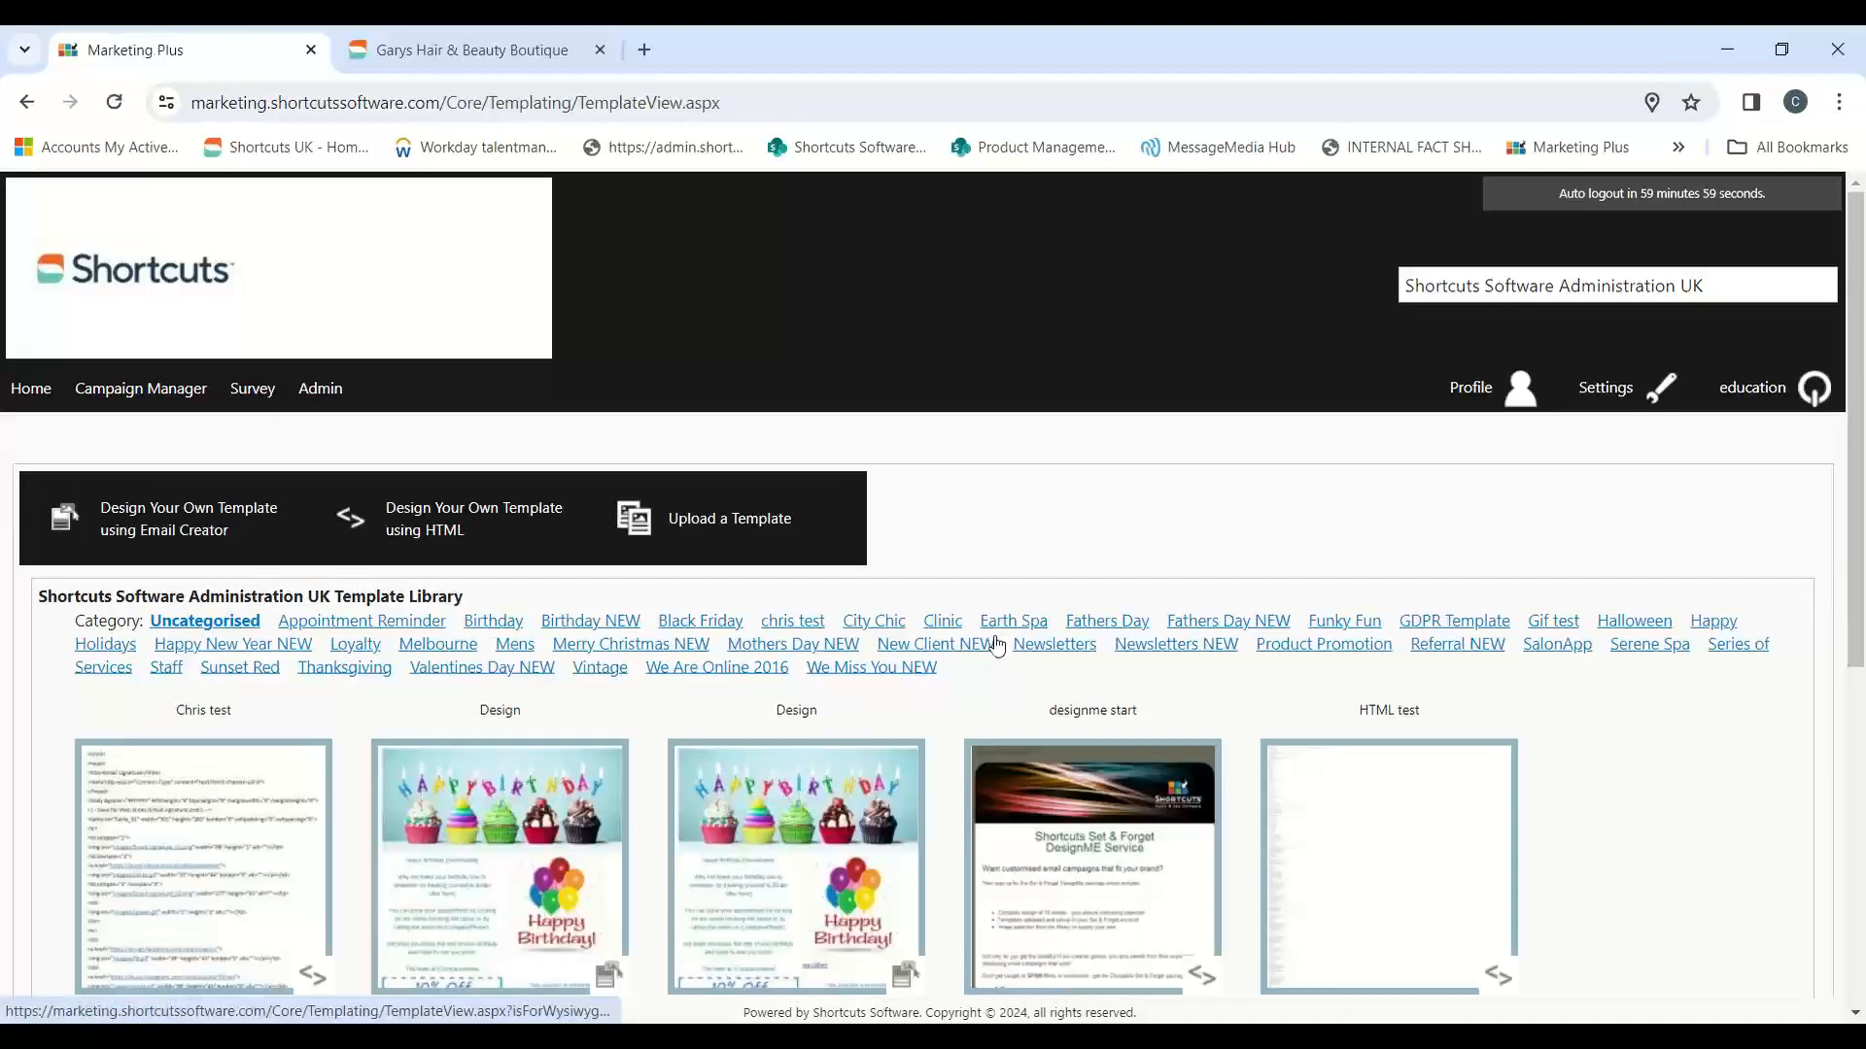
pyautogui.scroll(-1, 1676, 695)
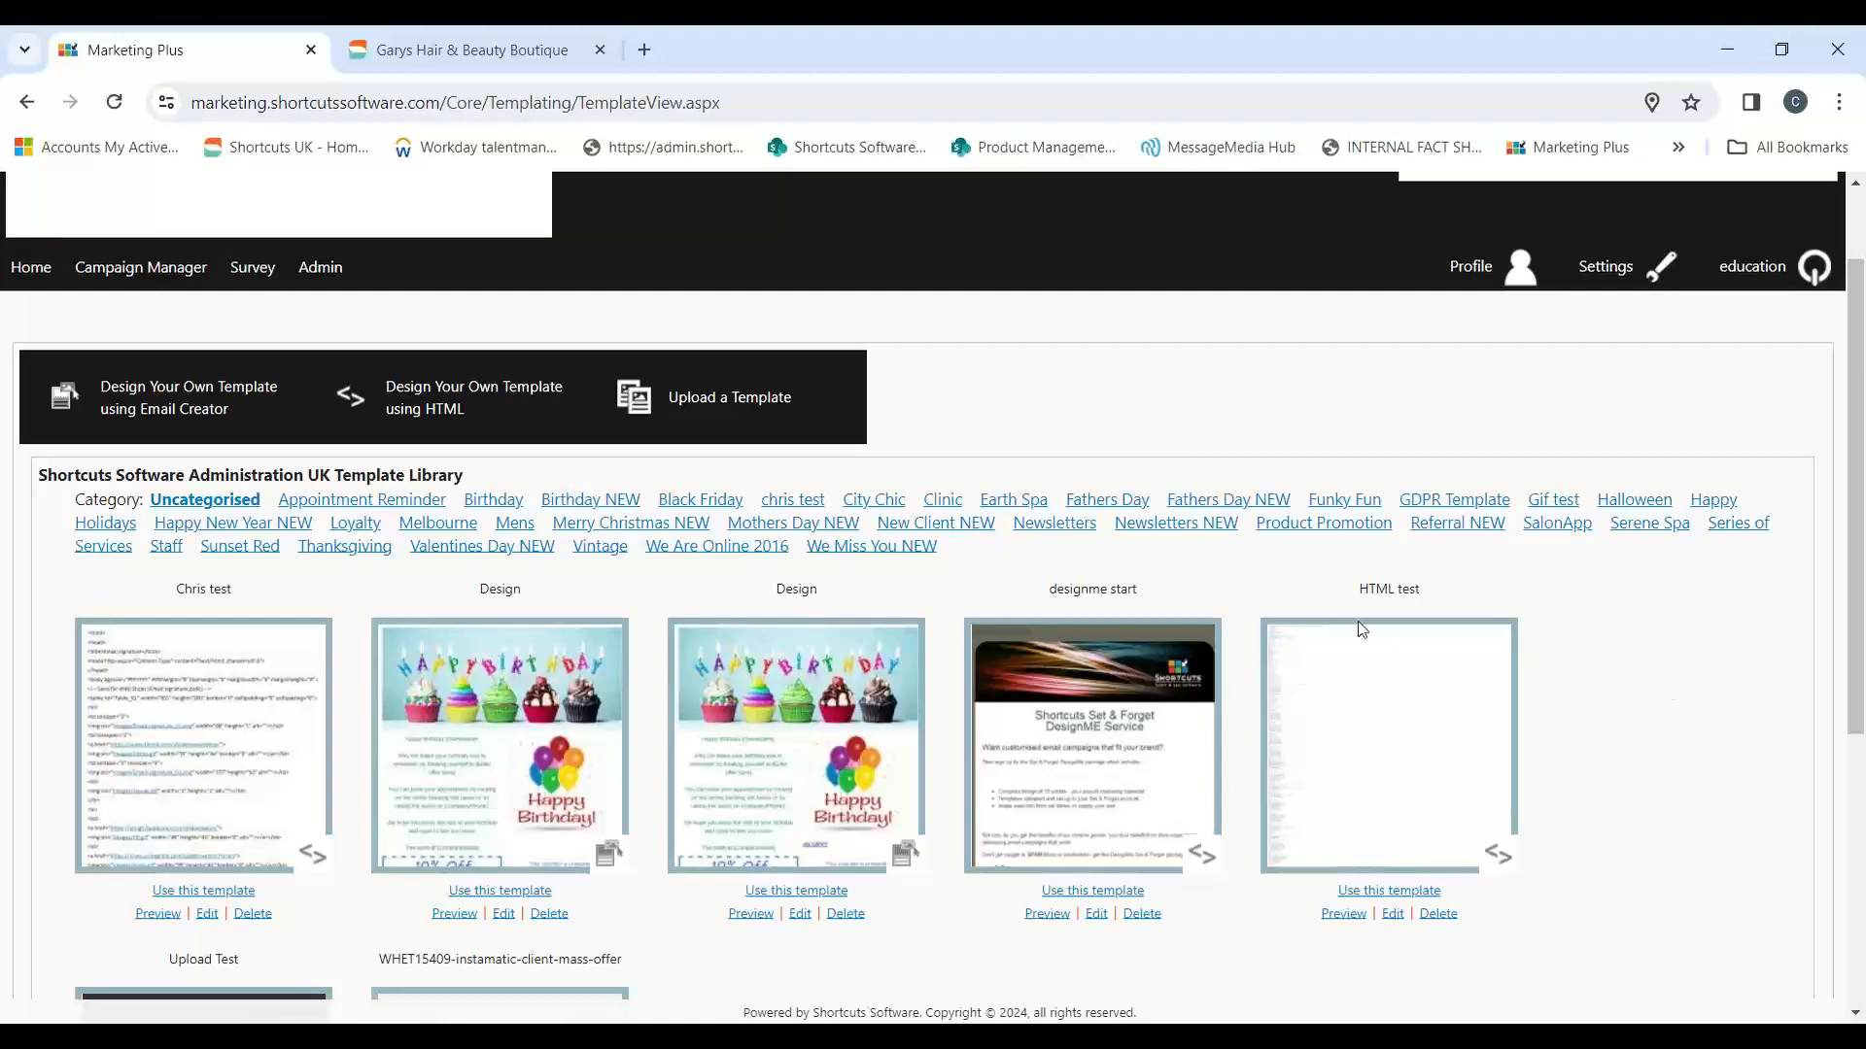
pyautogui.moveTo(1598, 529); pyautogui.dragTo(1536, 531)
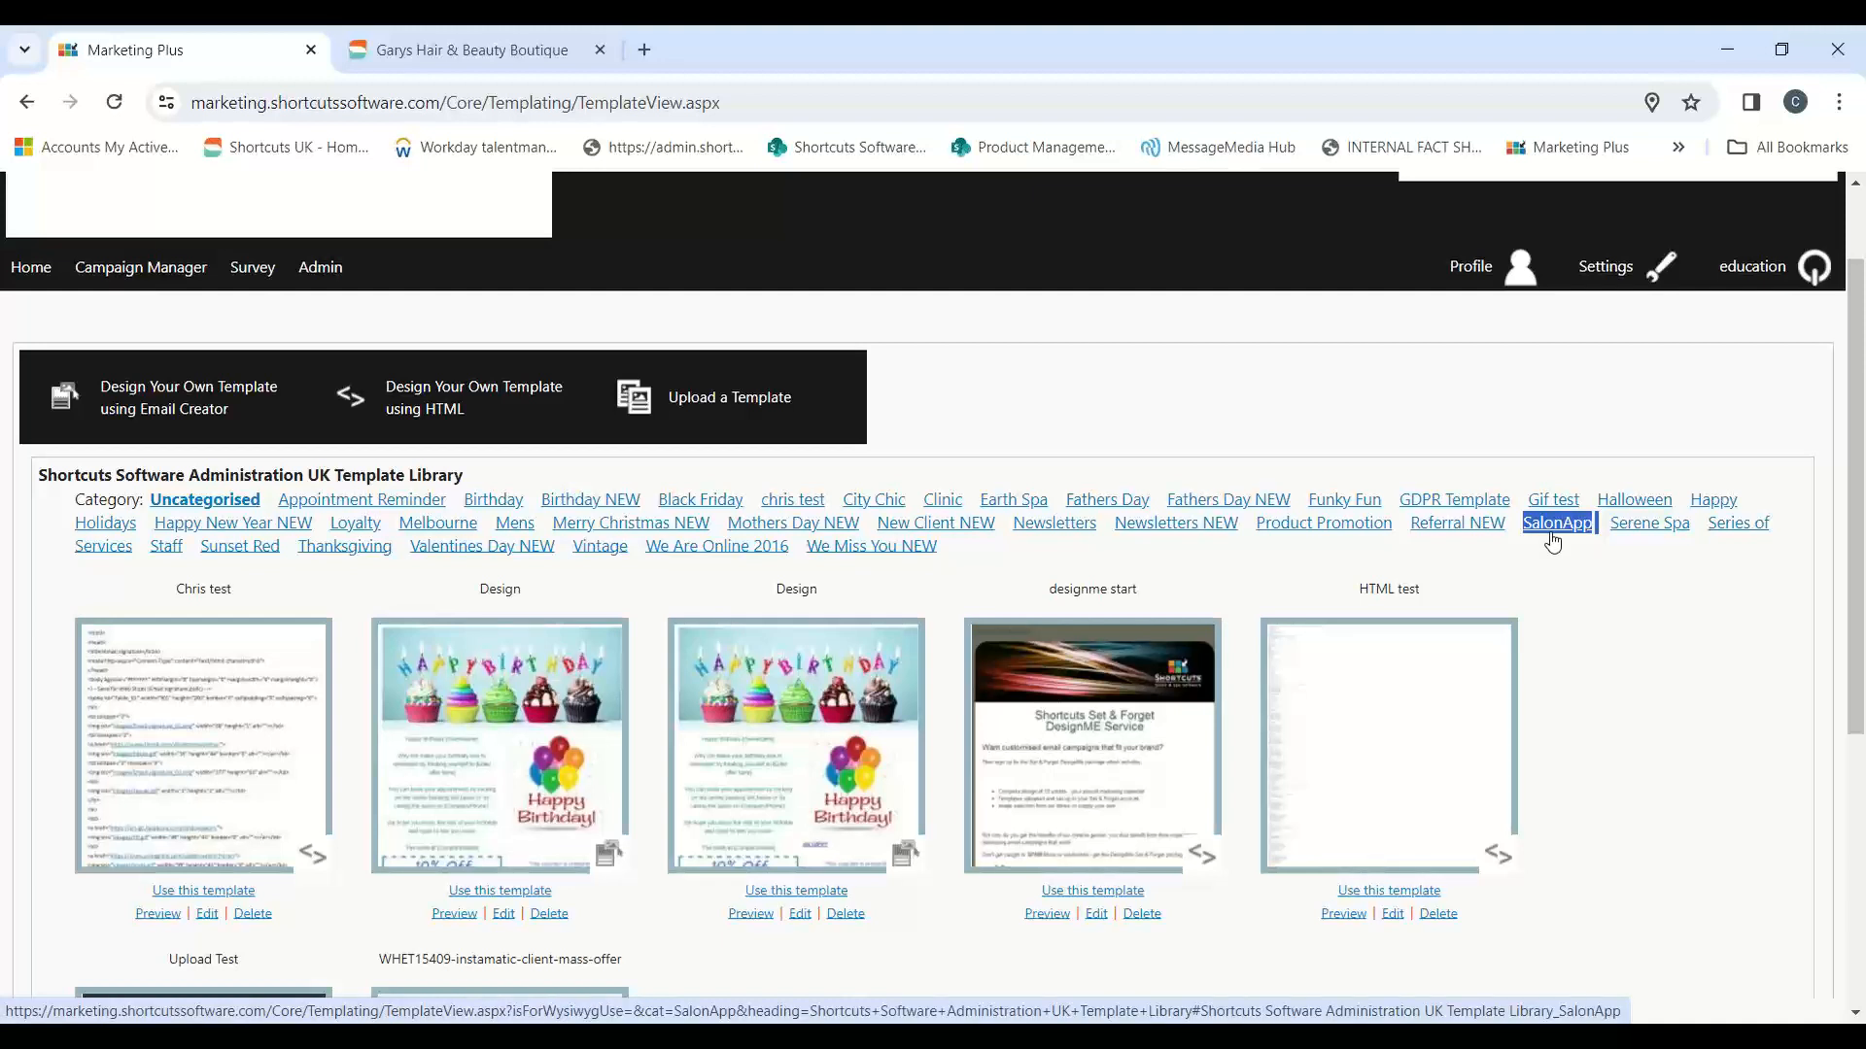
pyautogui.click(498, 549)
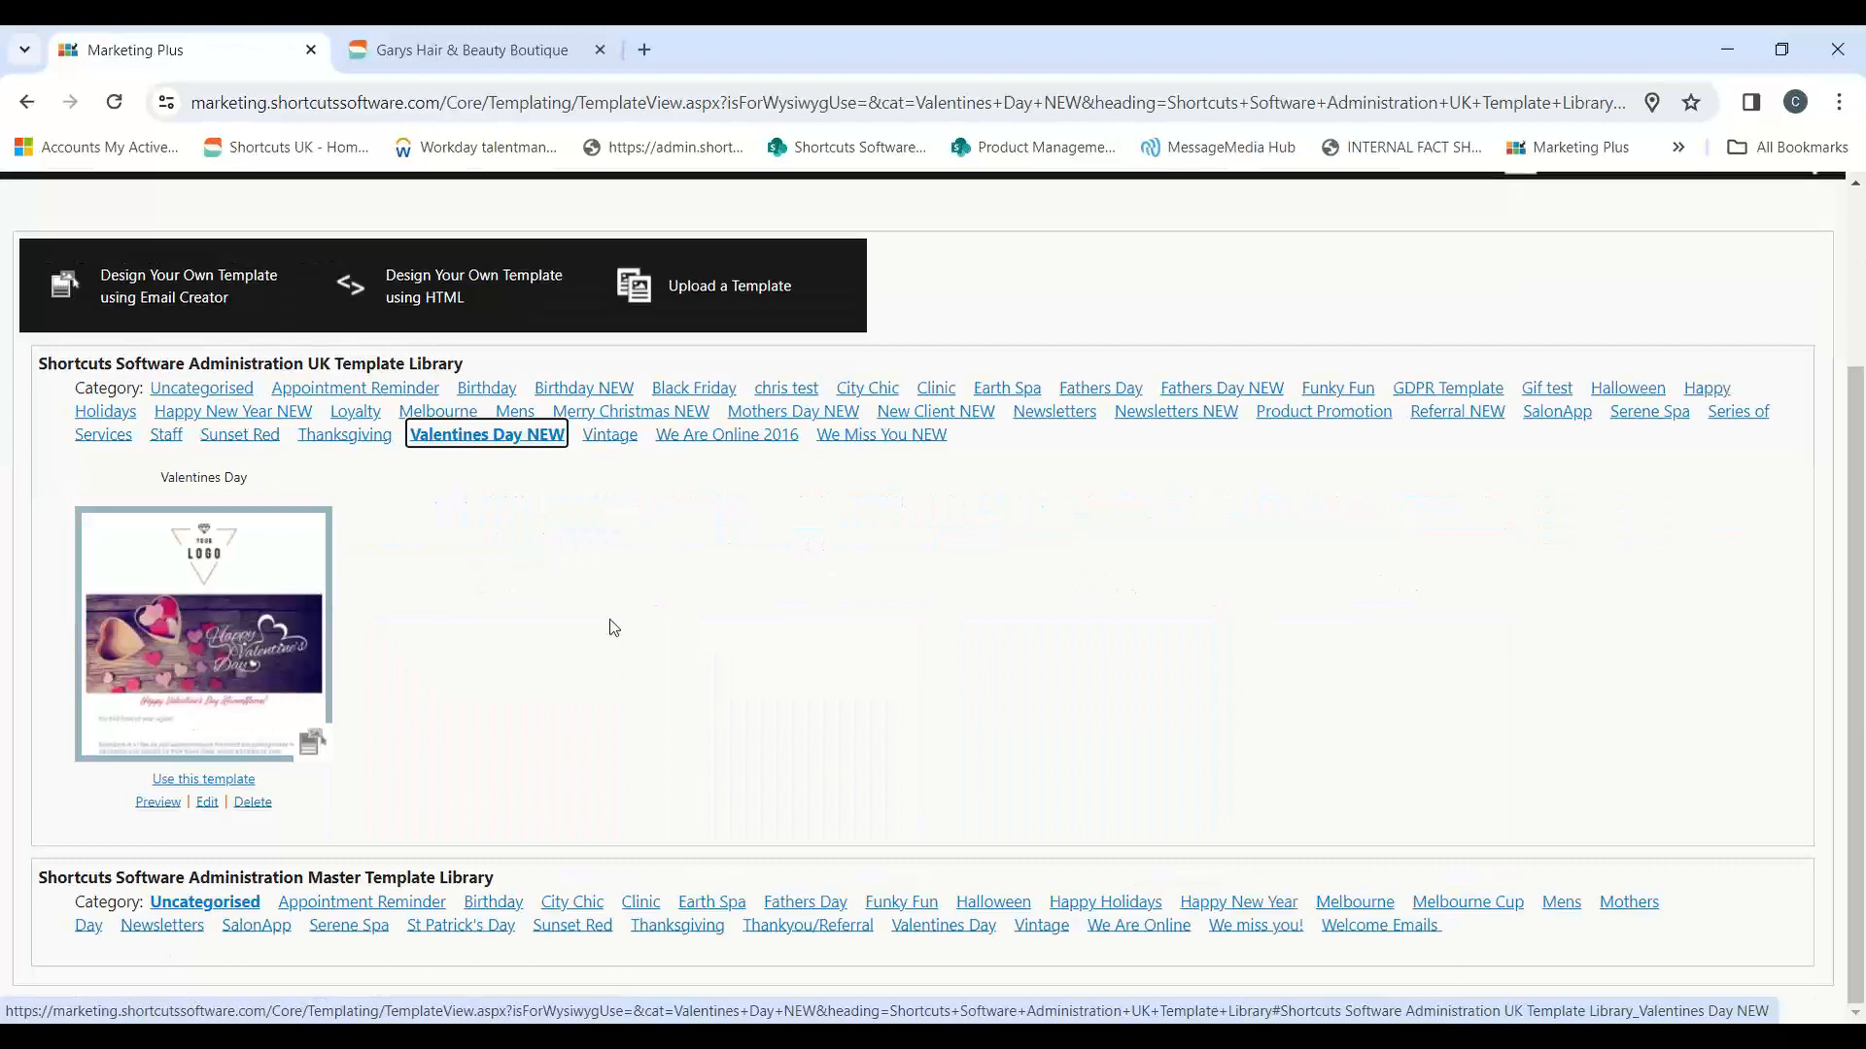
pyautogui.click(181, 787)
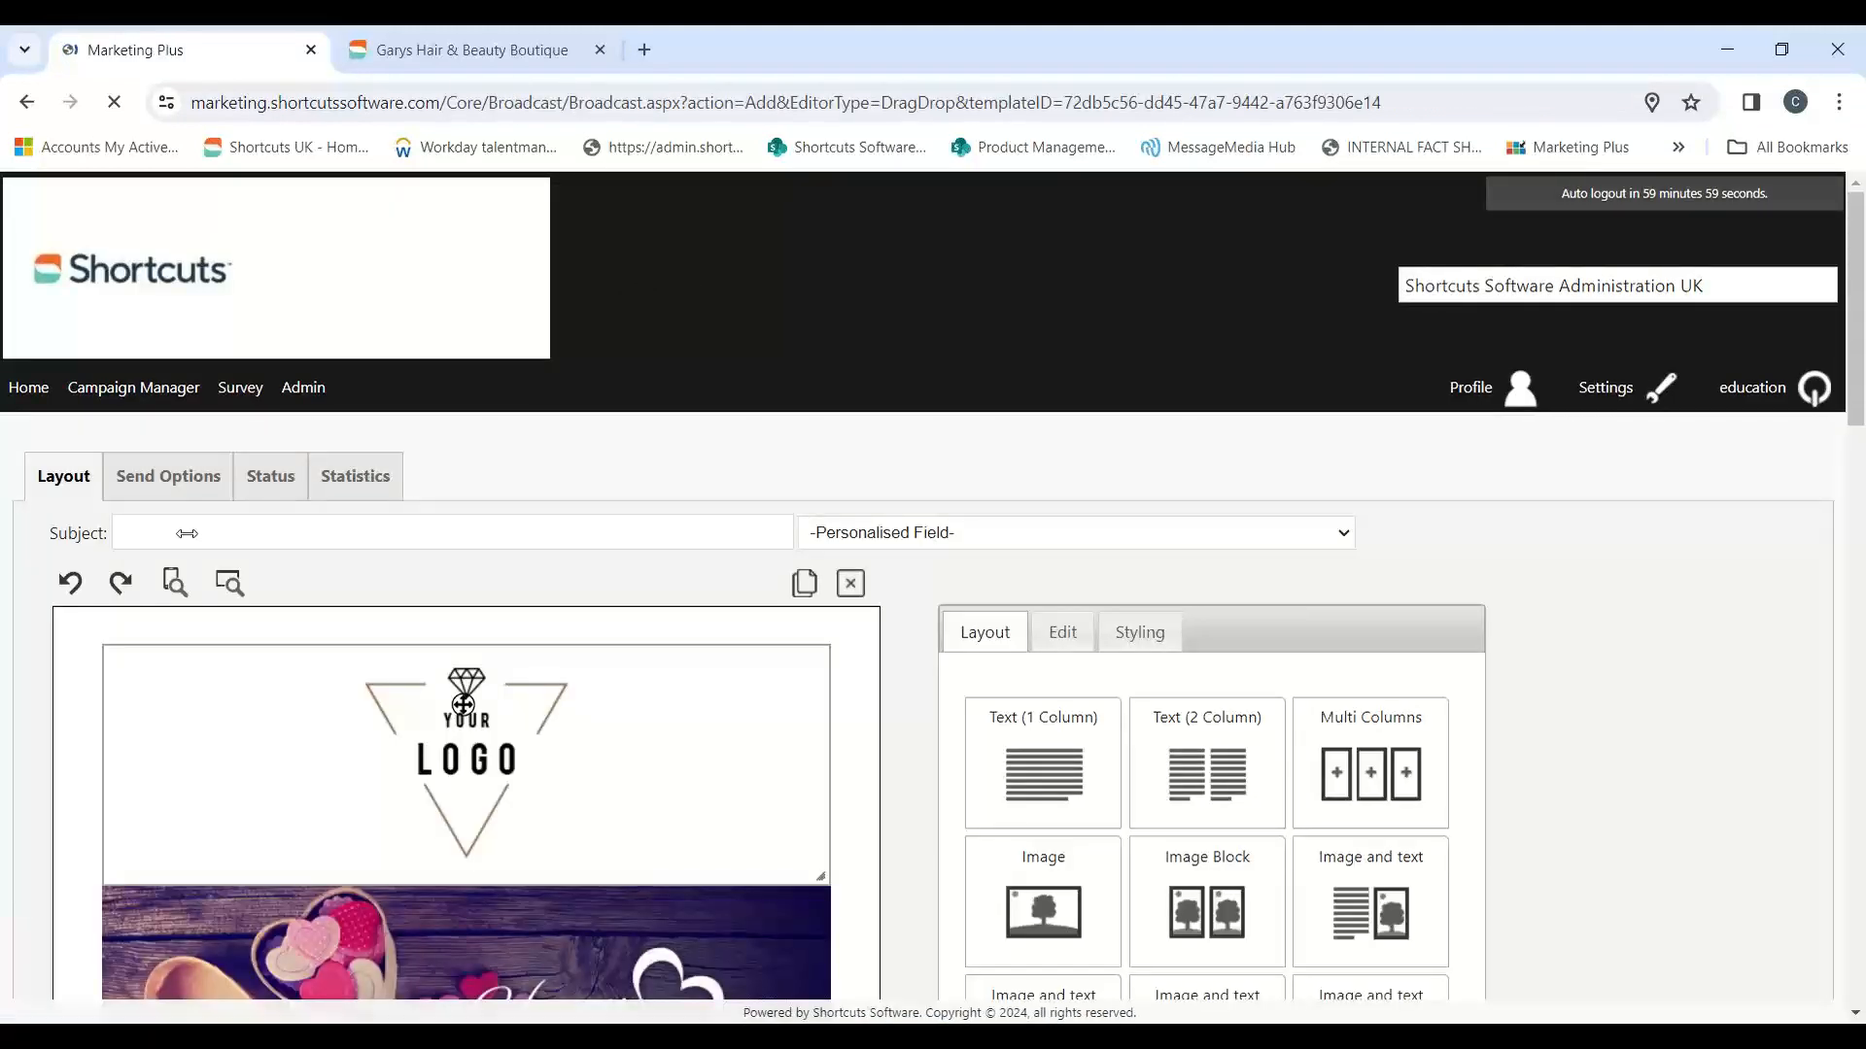
pyautogui.click(199, 533)
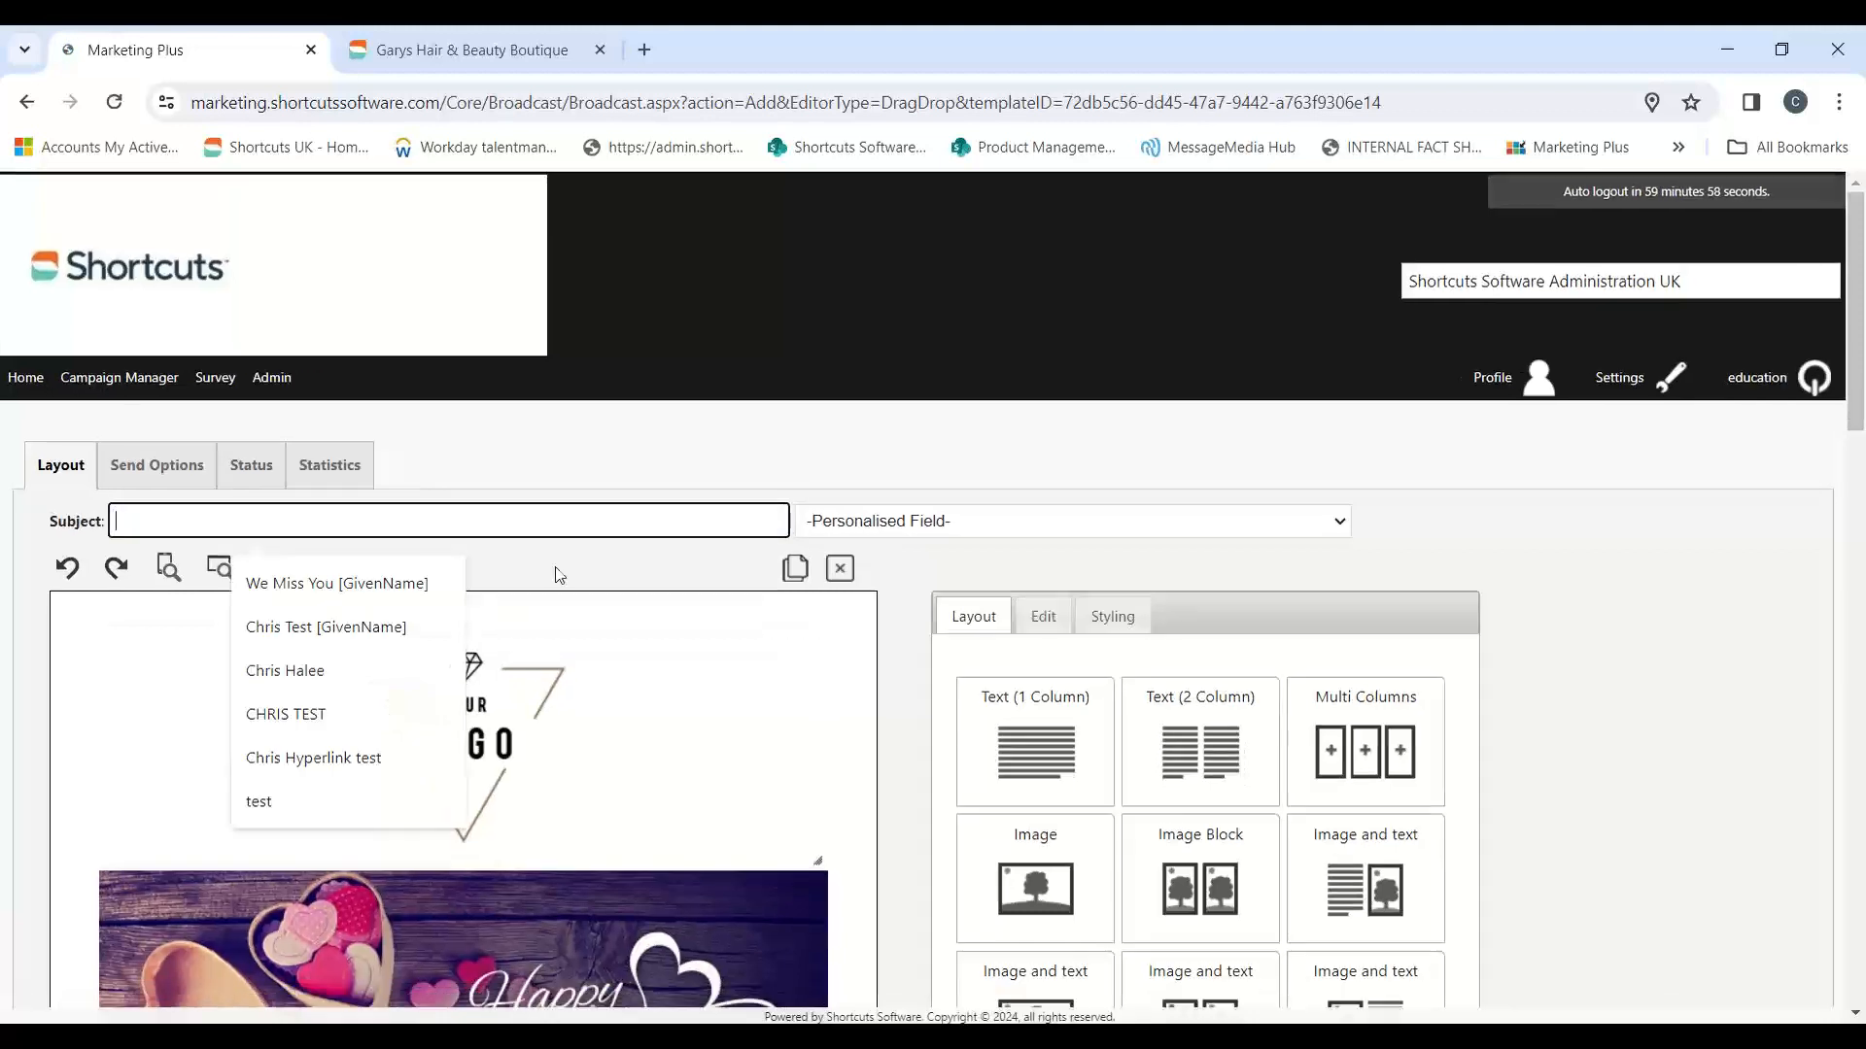
pyautogui.scroll(-1, 804, 601)
pyautogui.scroll(-3, 1637, 675)
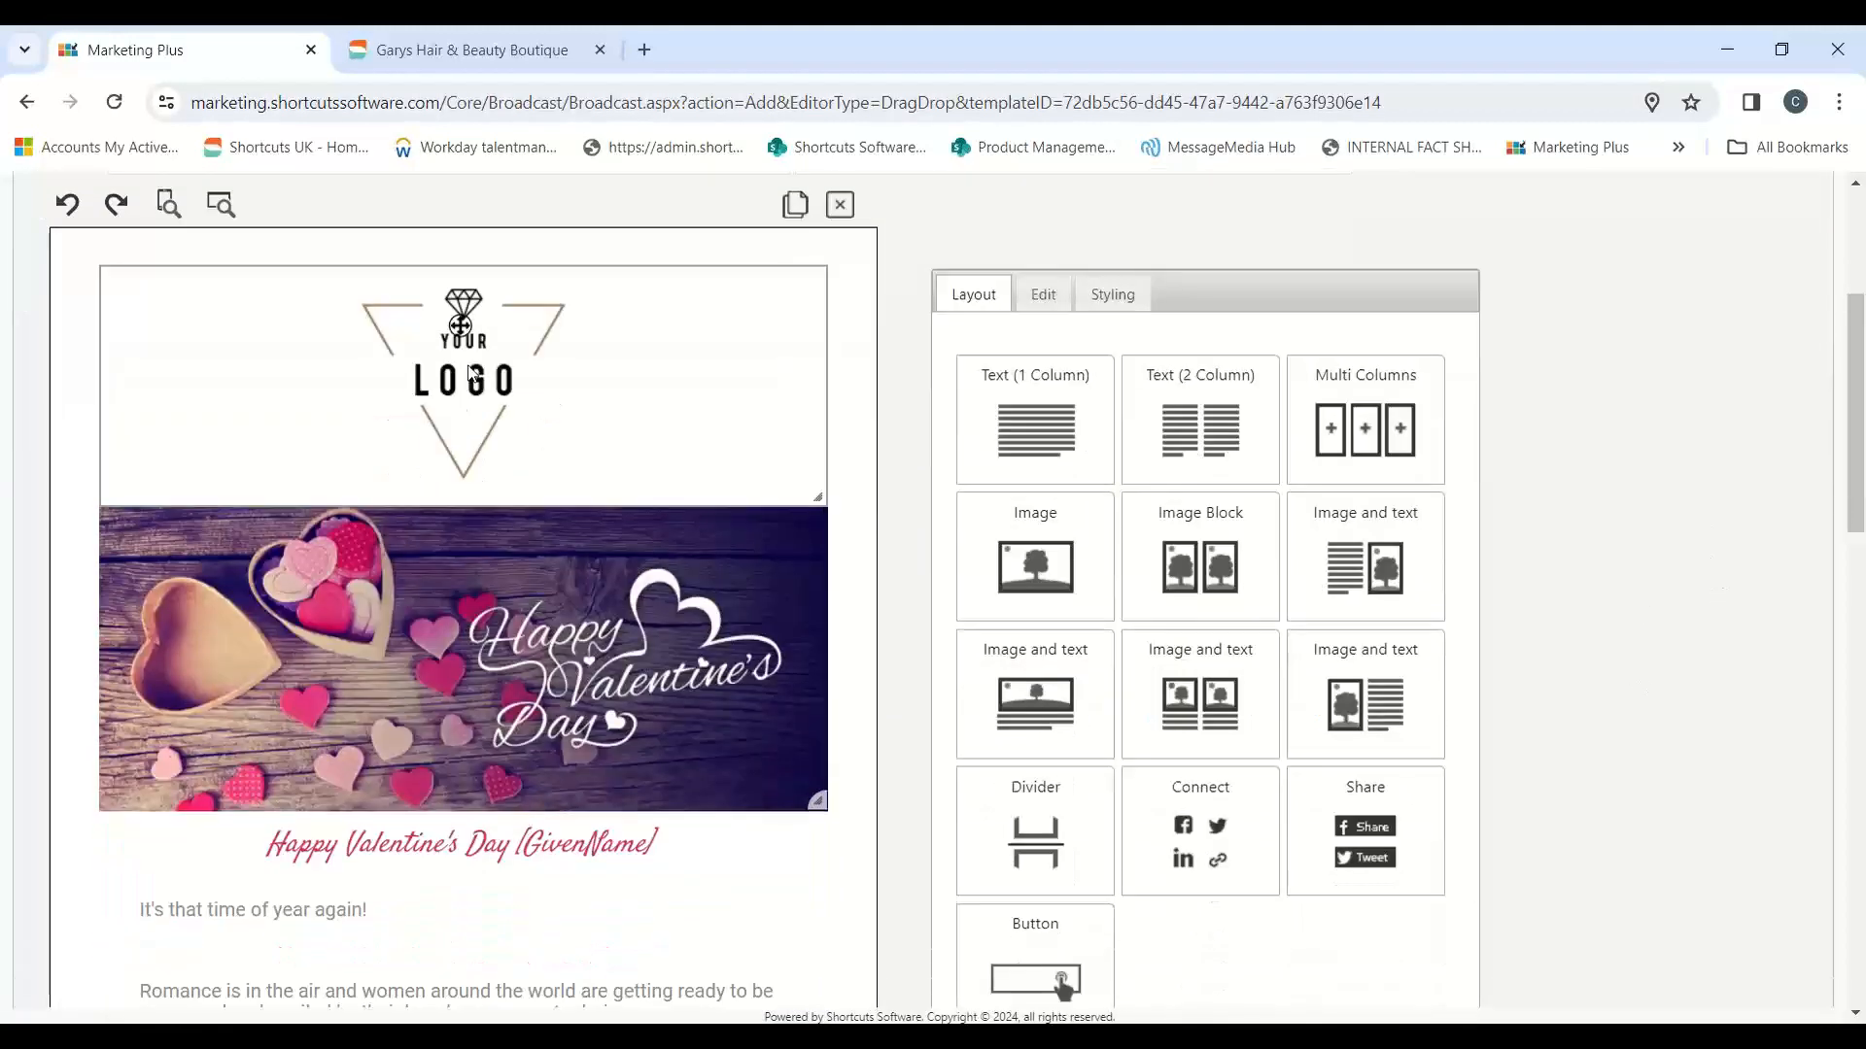
pyautogui.click(570, 370)
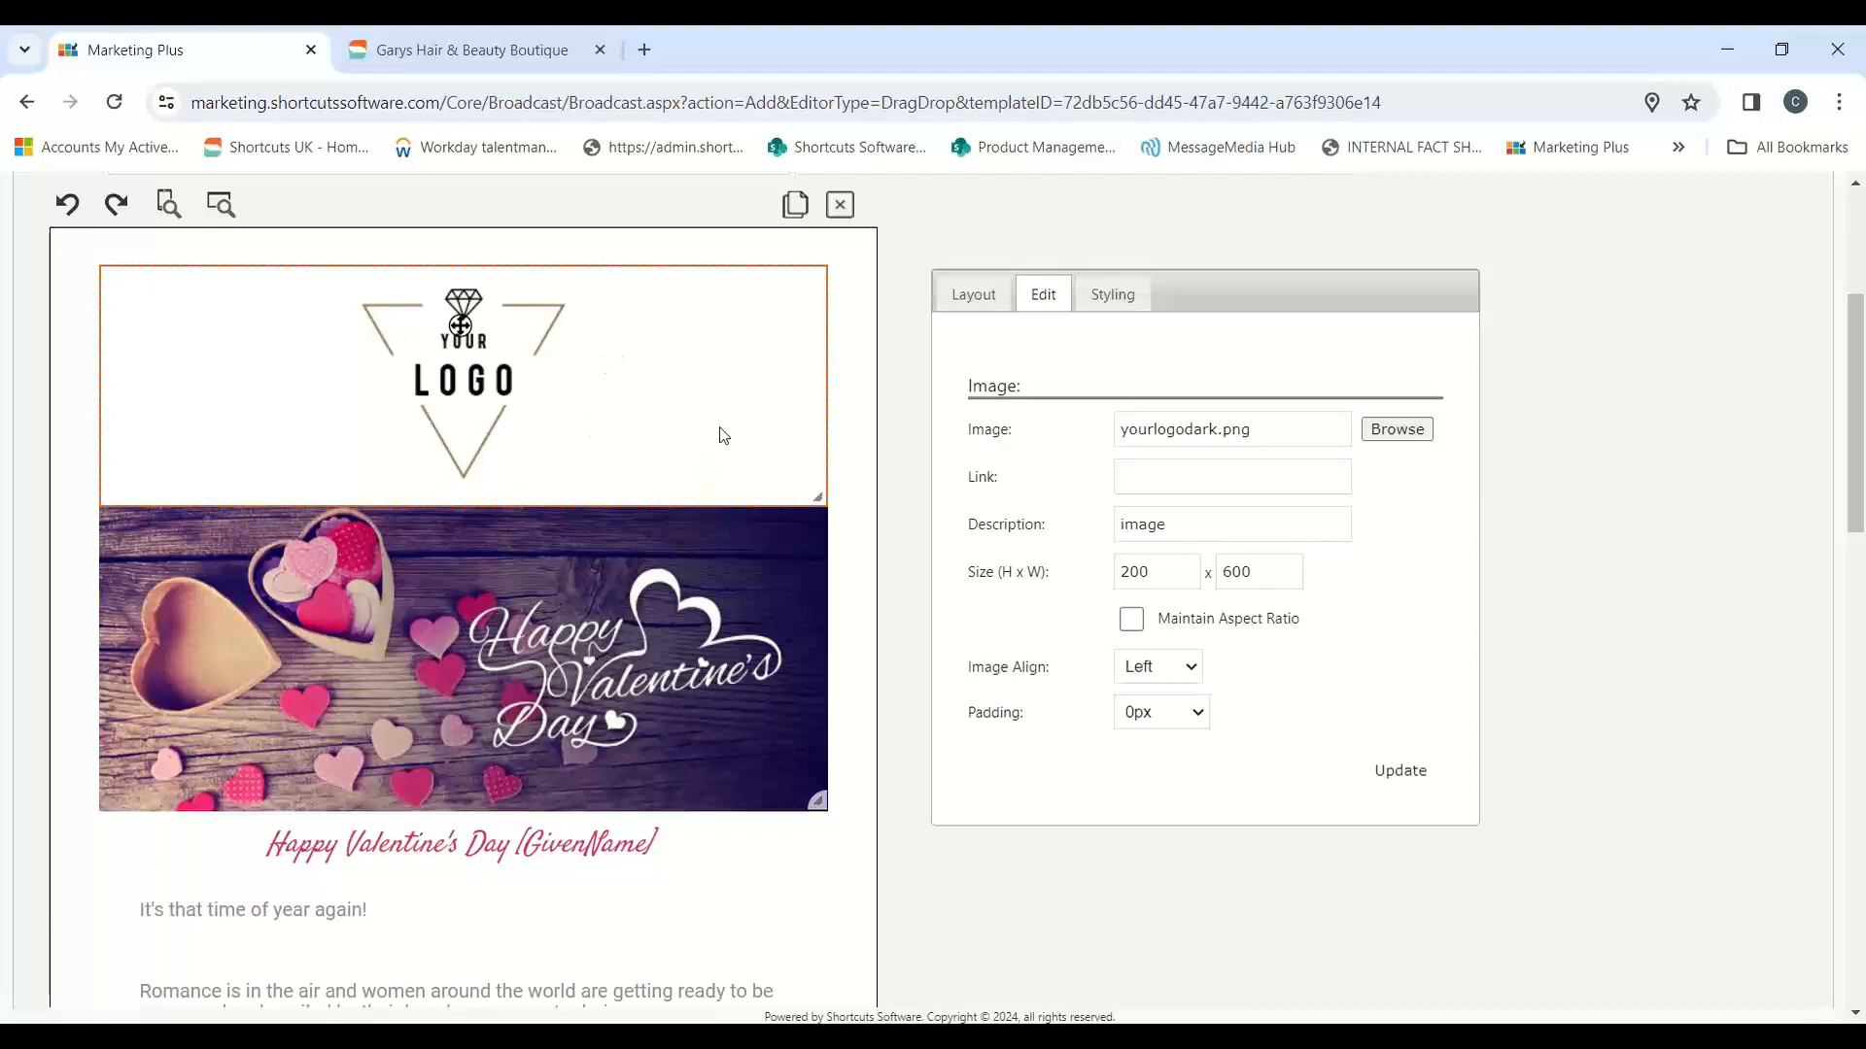
pyautogui.scroll(-5, 727, 433)
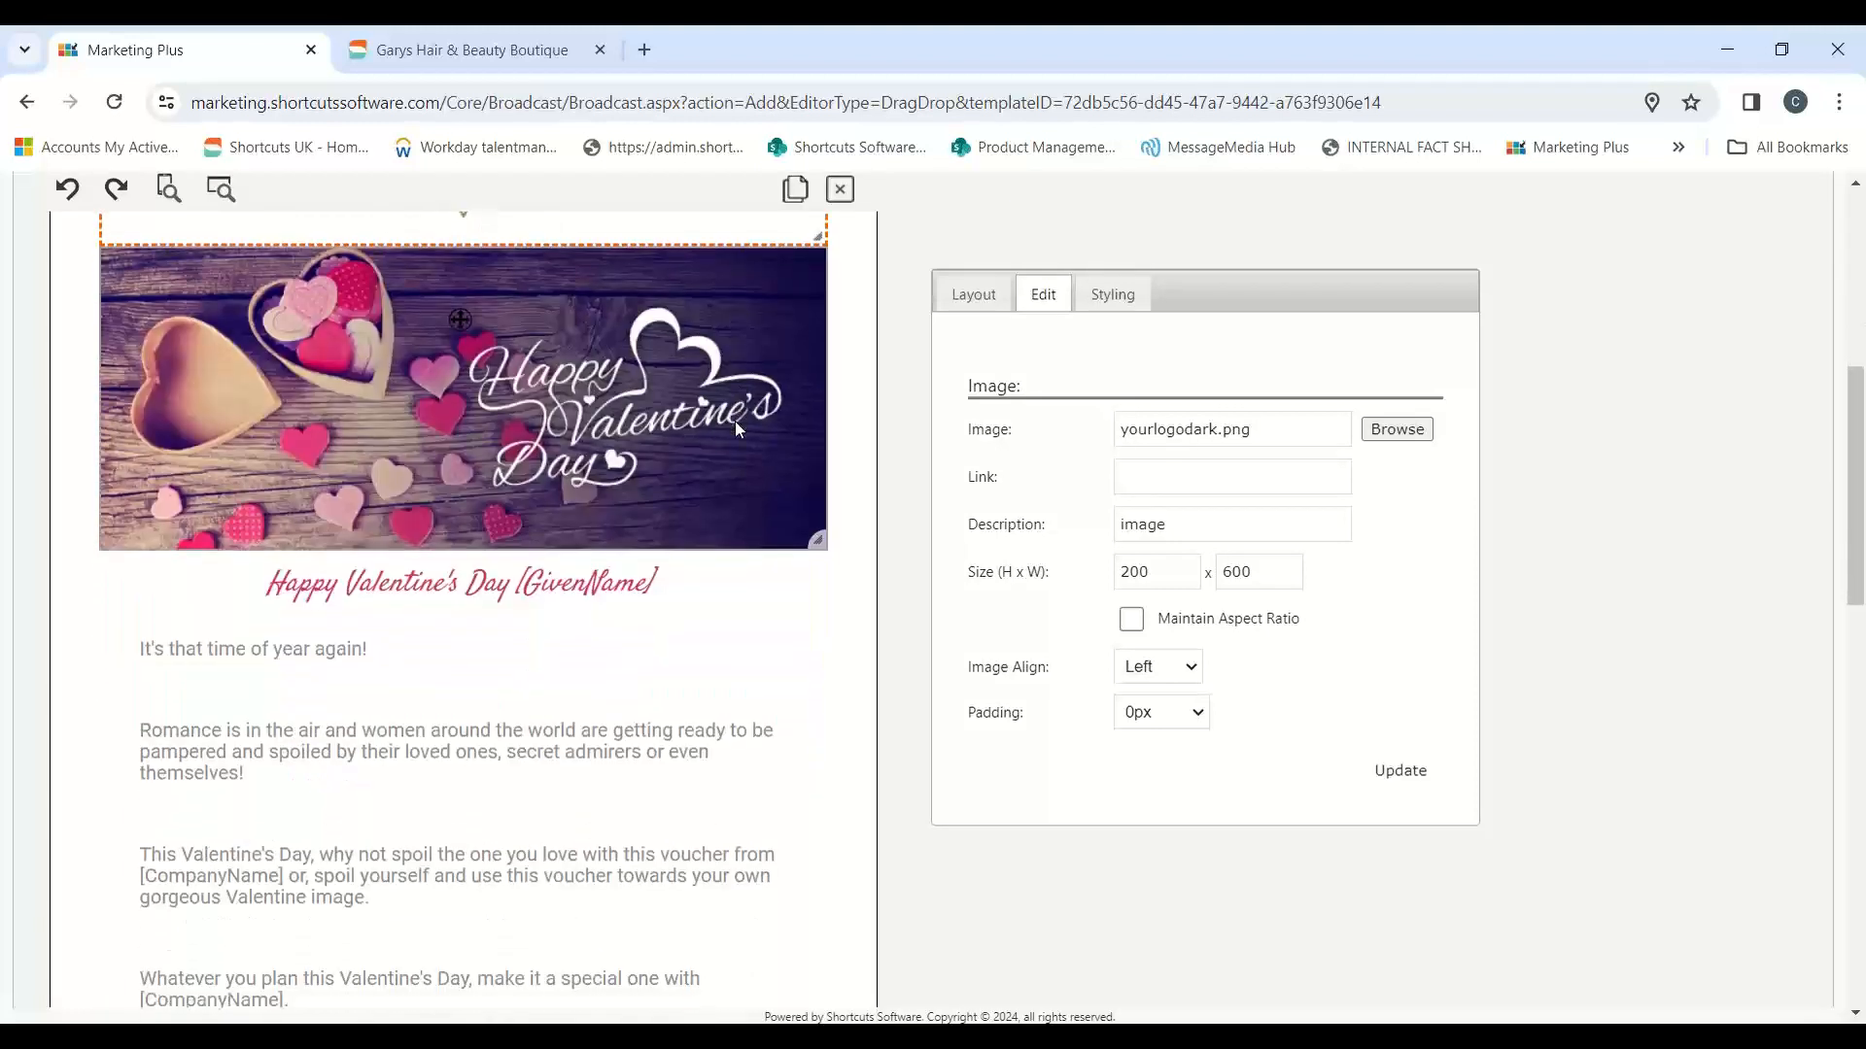
pyautogui.scroll(-7, 738, 429)
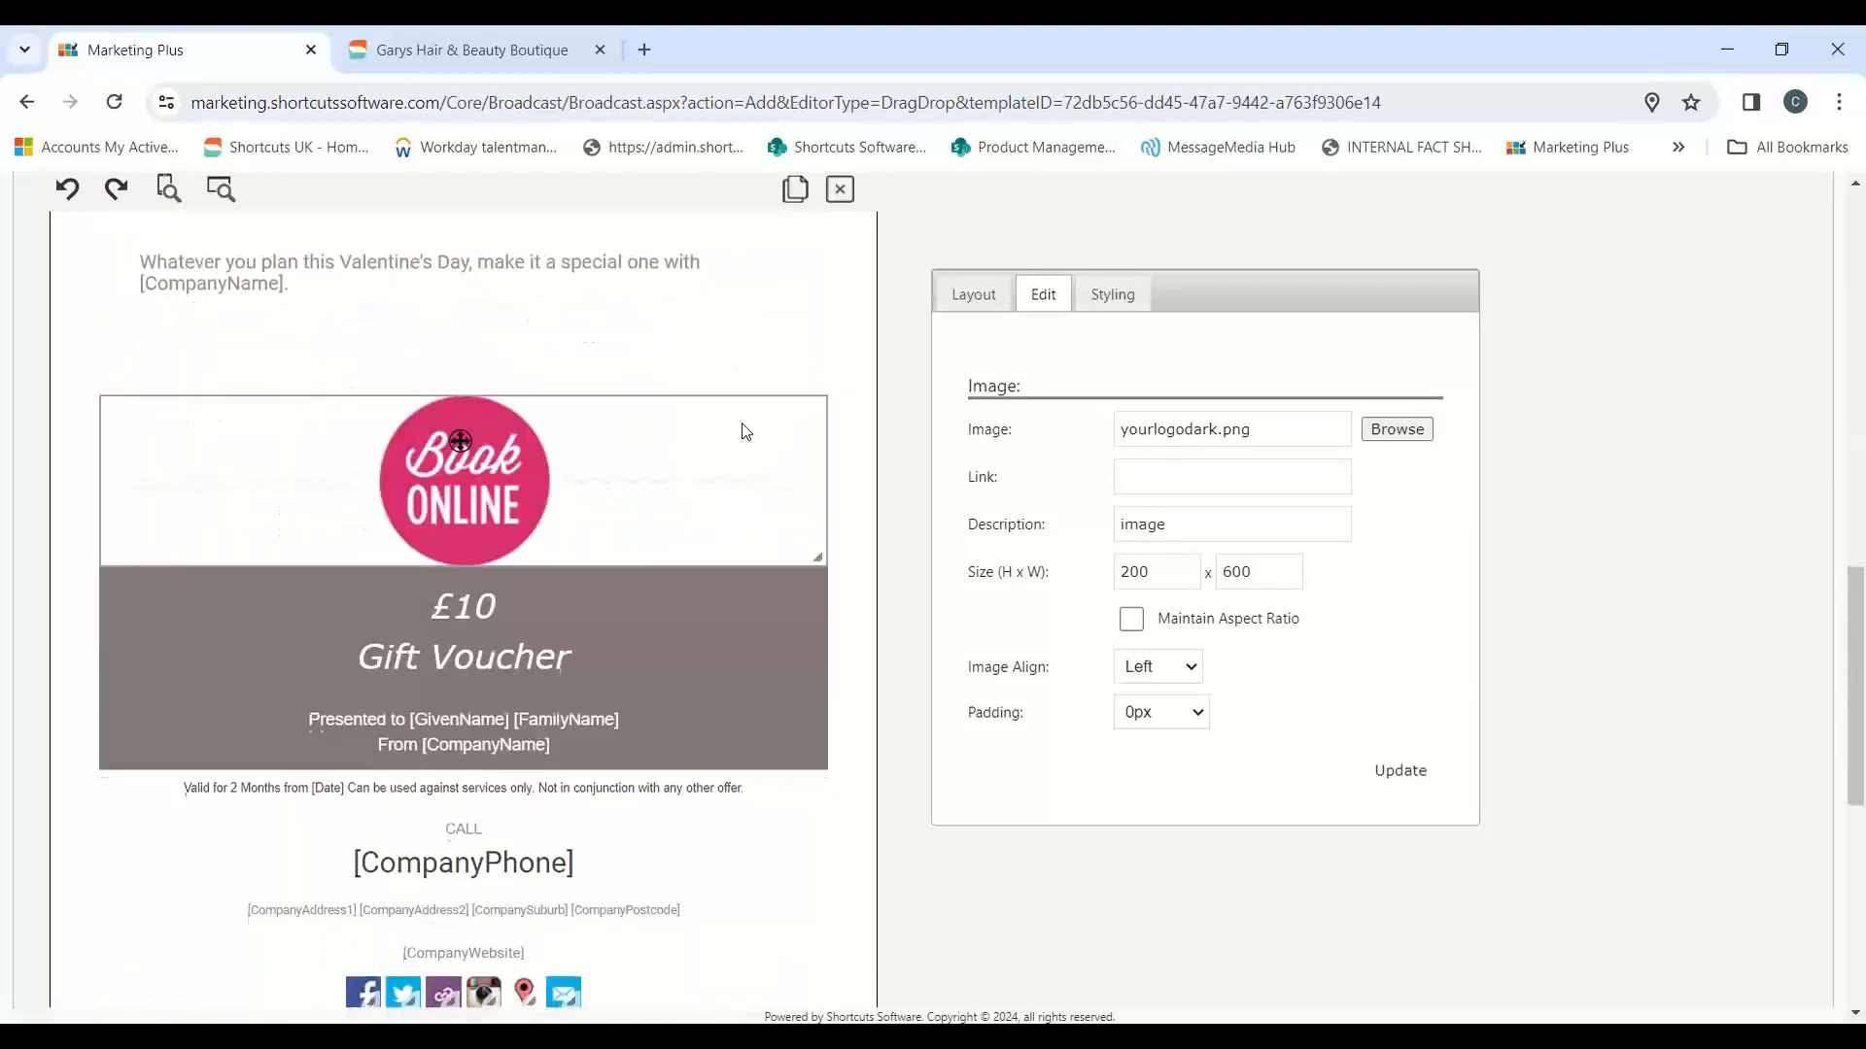
pyautogui.scroll(-7, 587, 272)
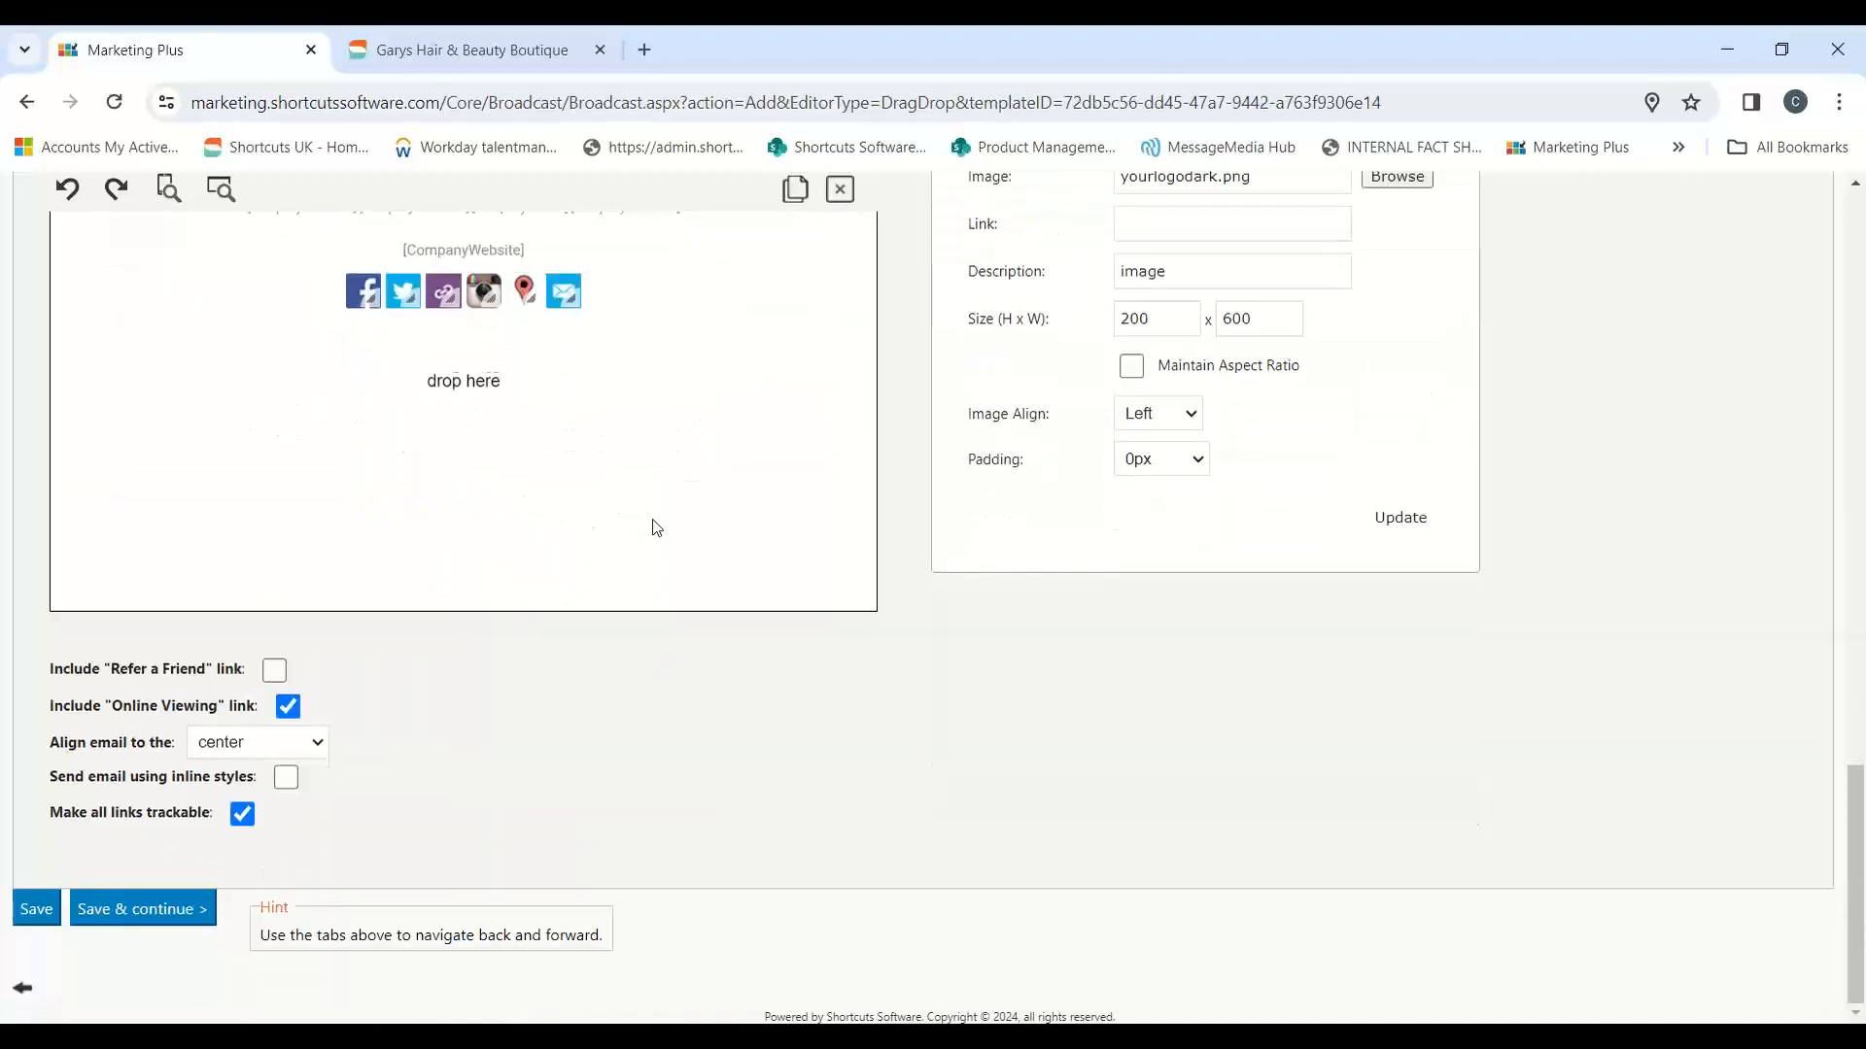
pyautogui.click(133, 918)
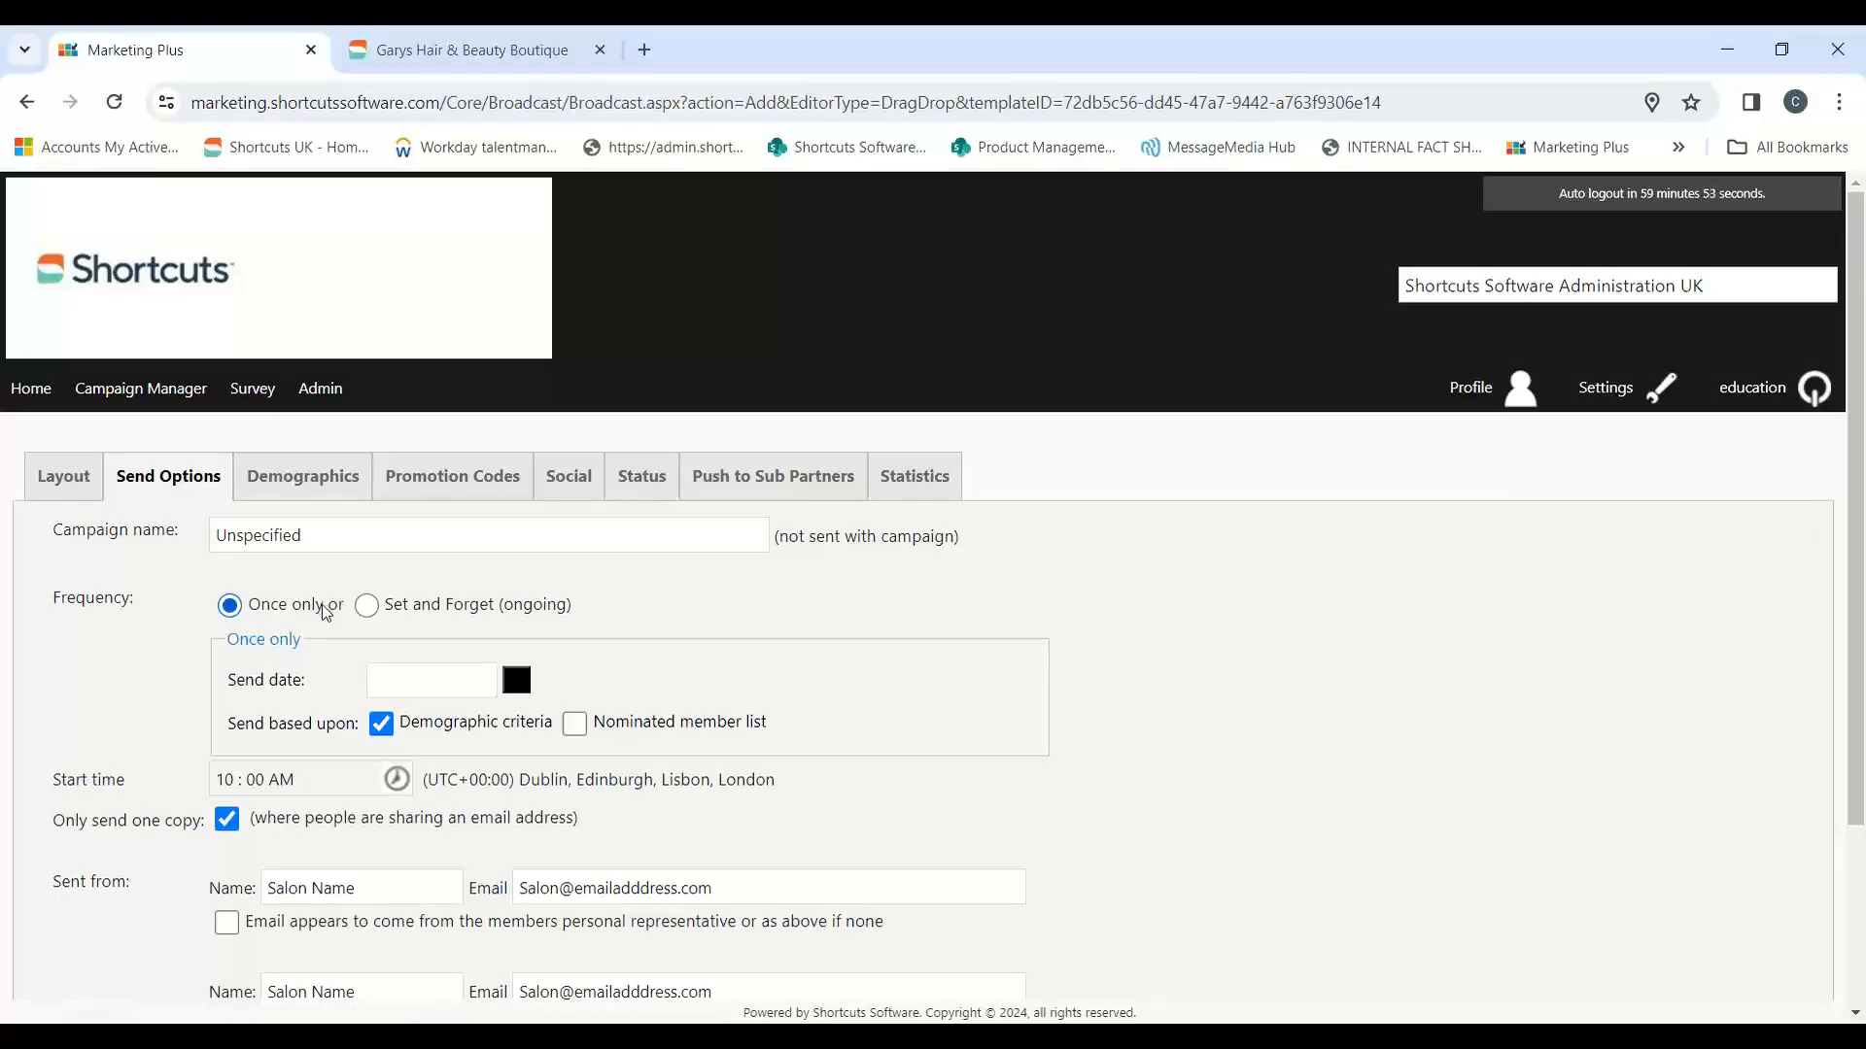
# Step: Set the once-only send date to 05/Feb/2024, and save and continue to the demographics
pyautogui.click(523, 689)
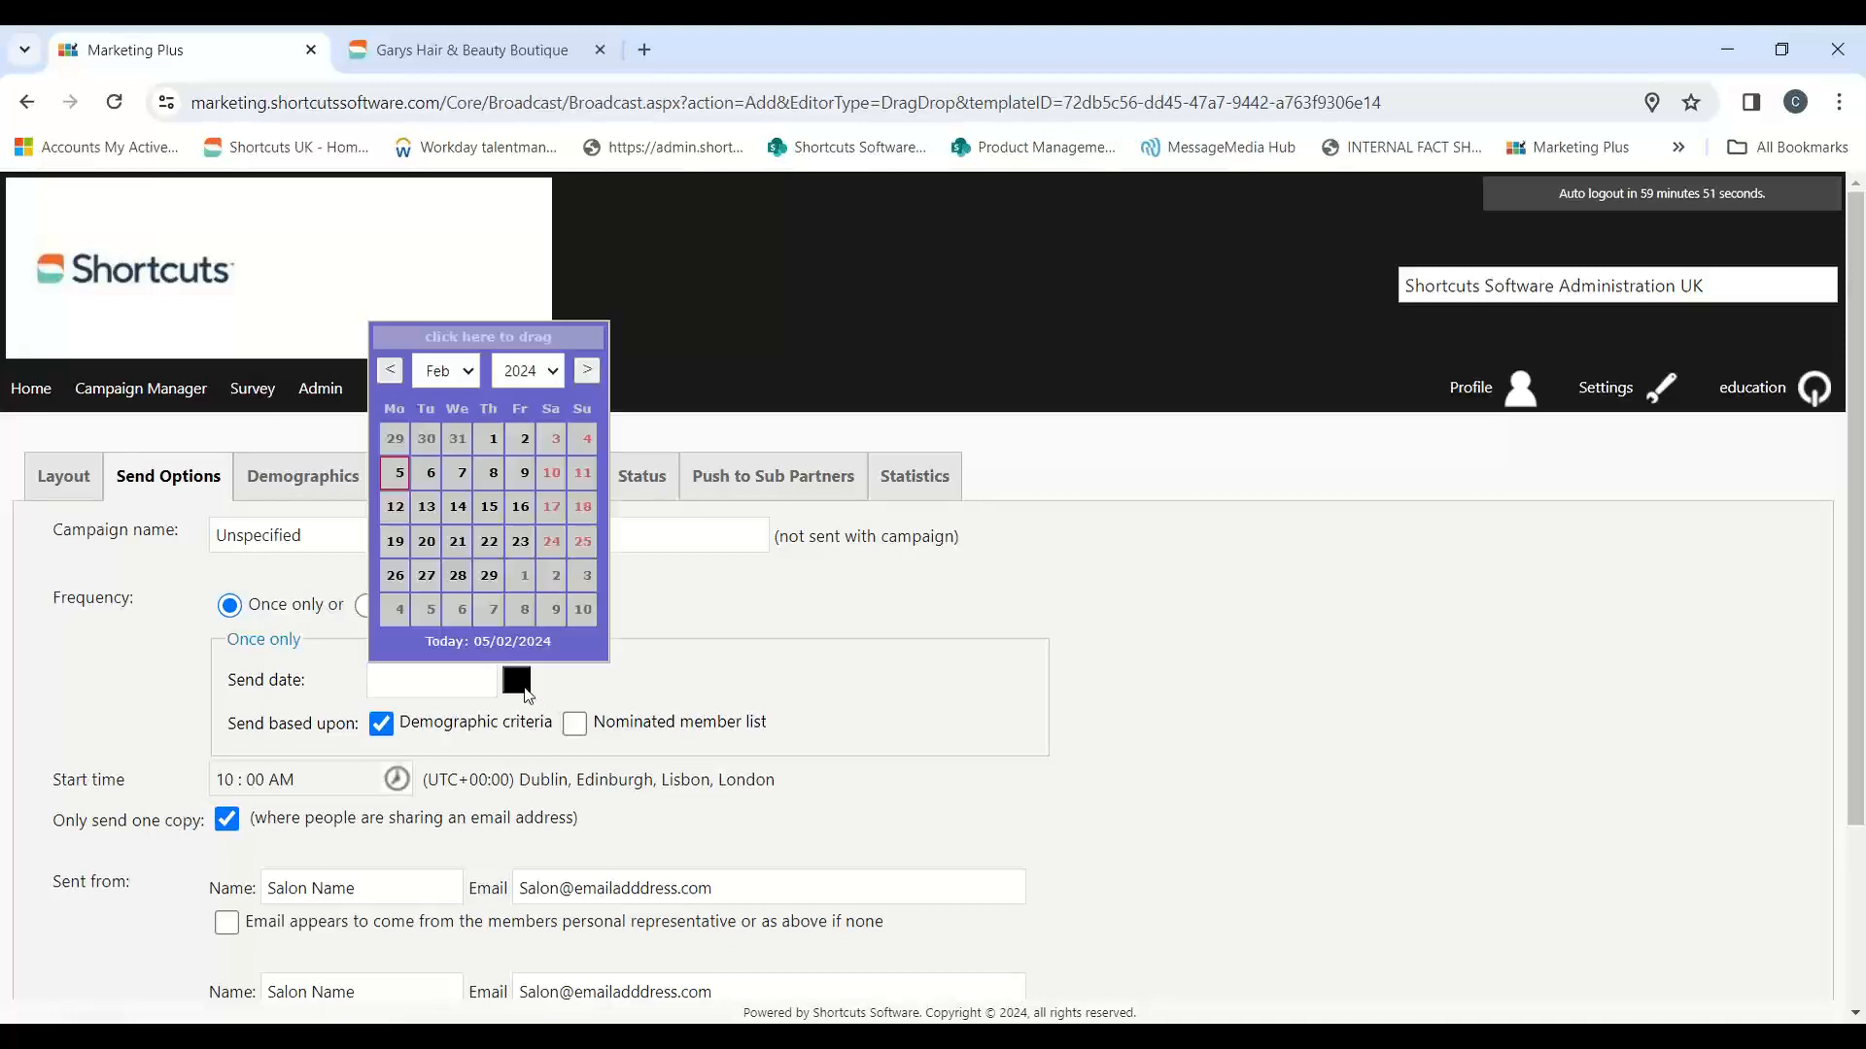
pyautogui.click(394, 473)
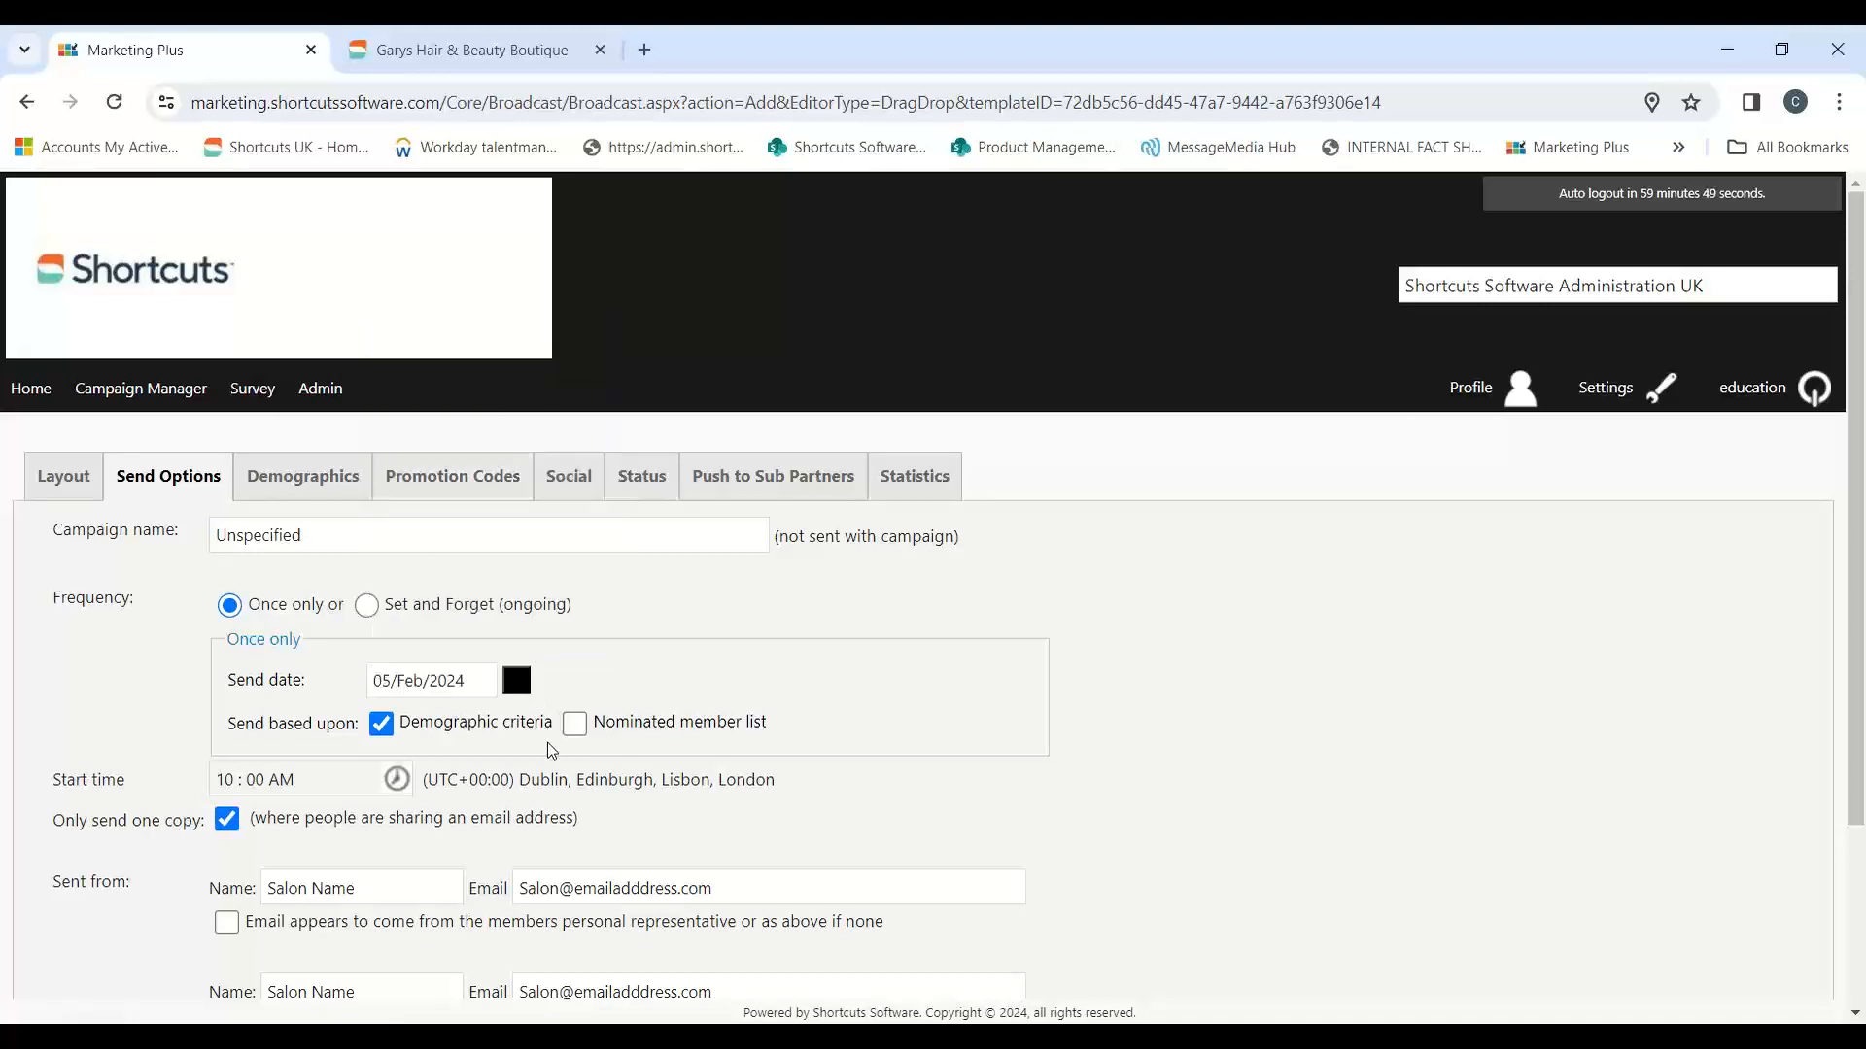
pyautogui.scroll(-3, 982, 724)
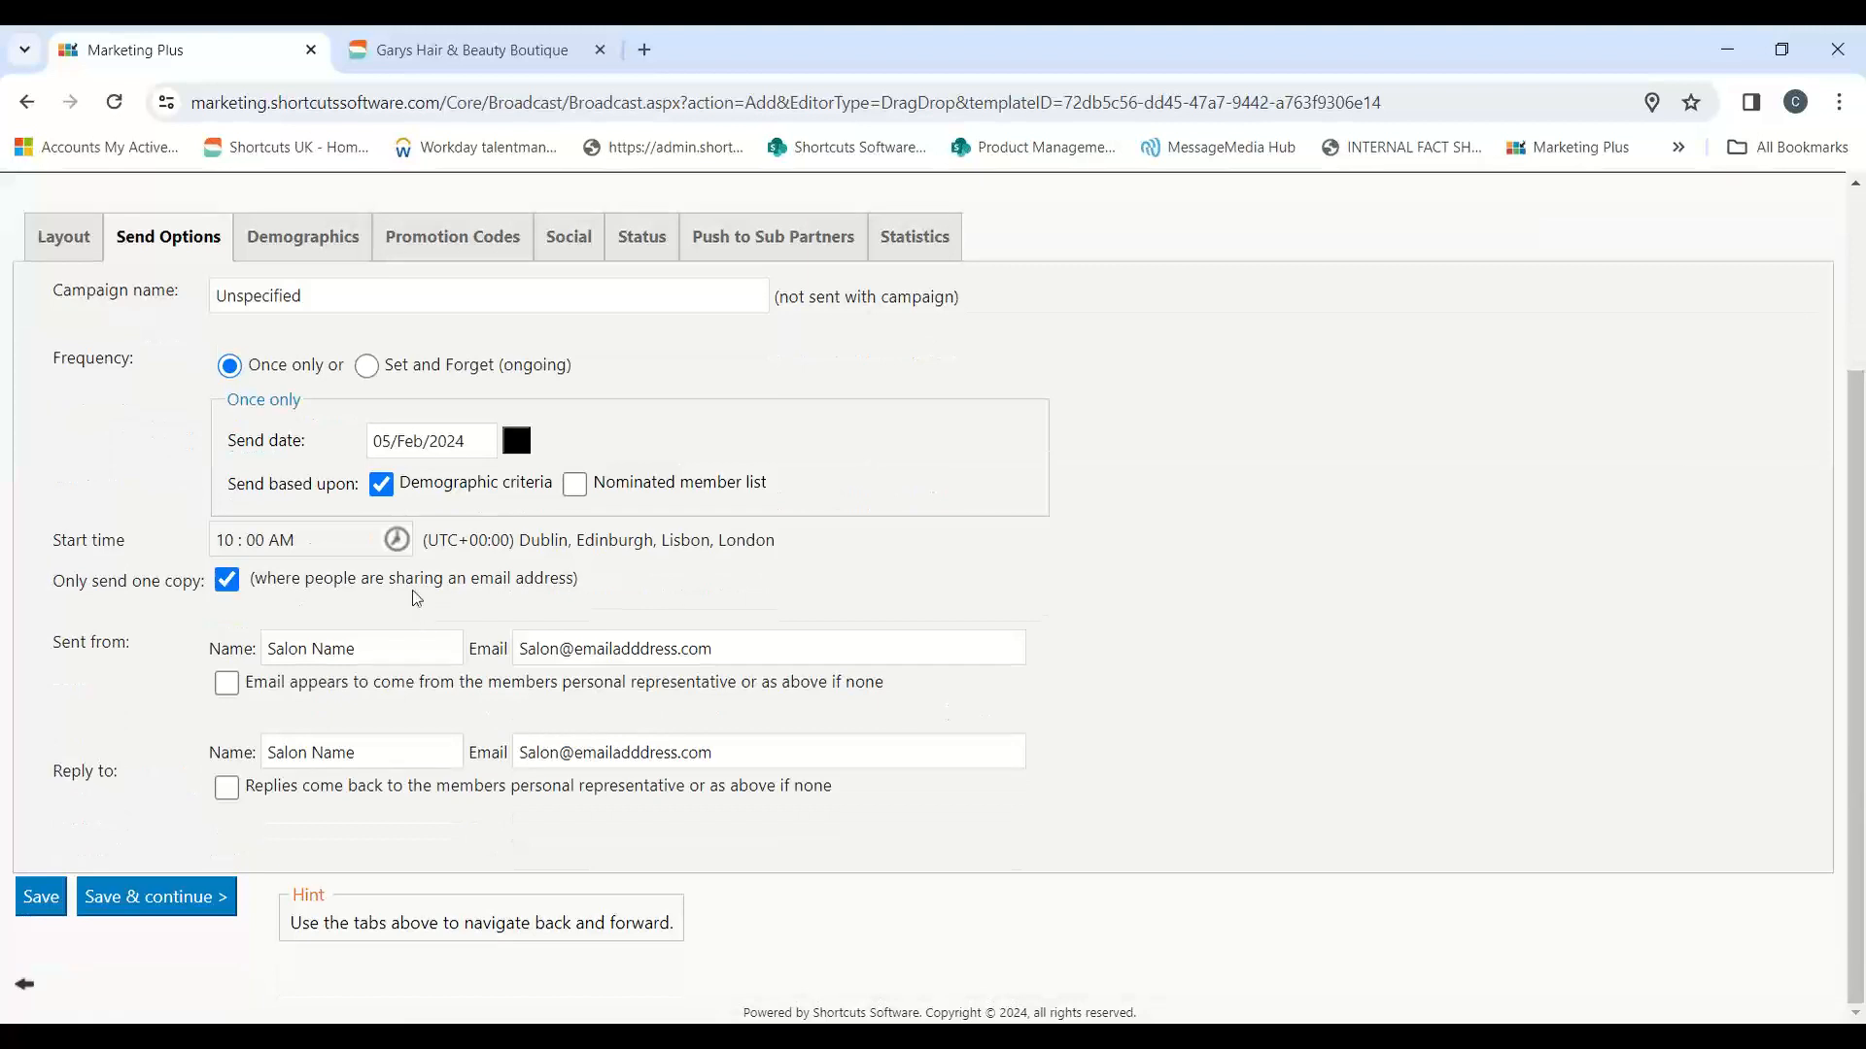
pyautogui.moveTo(229, 485); pyautogui.dragTo(352, 486)
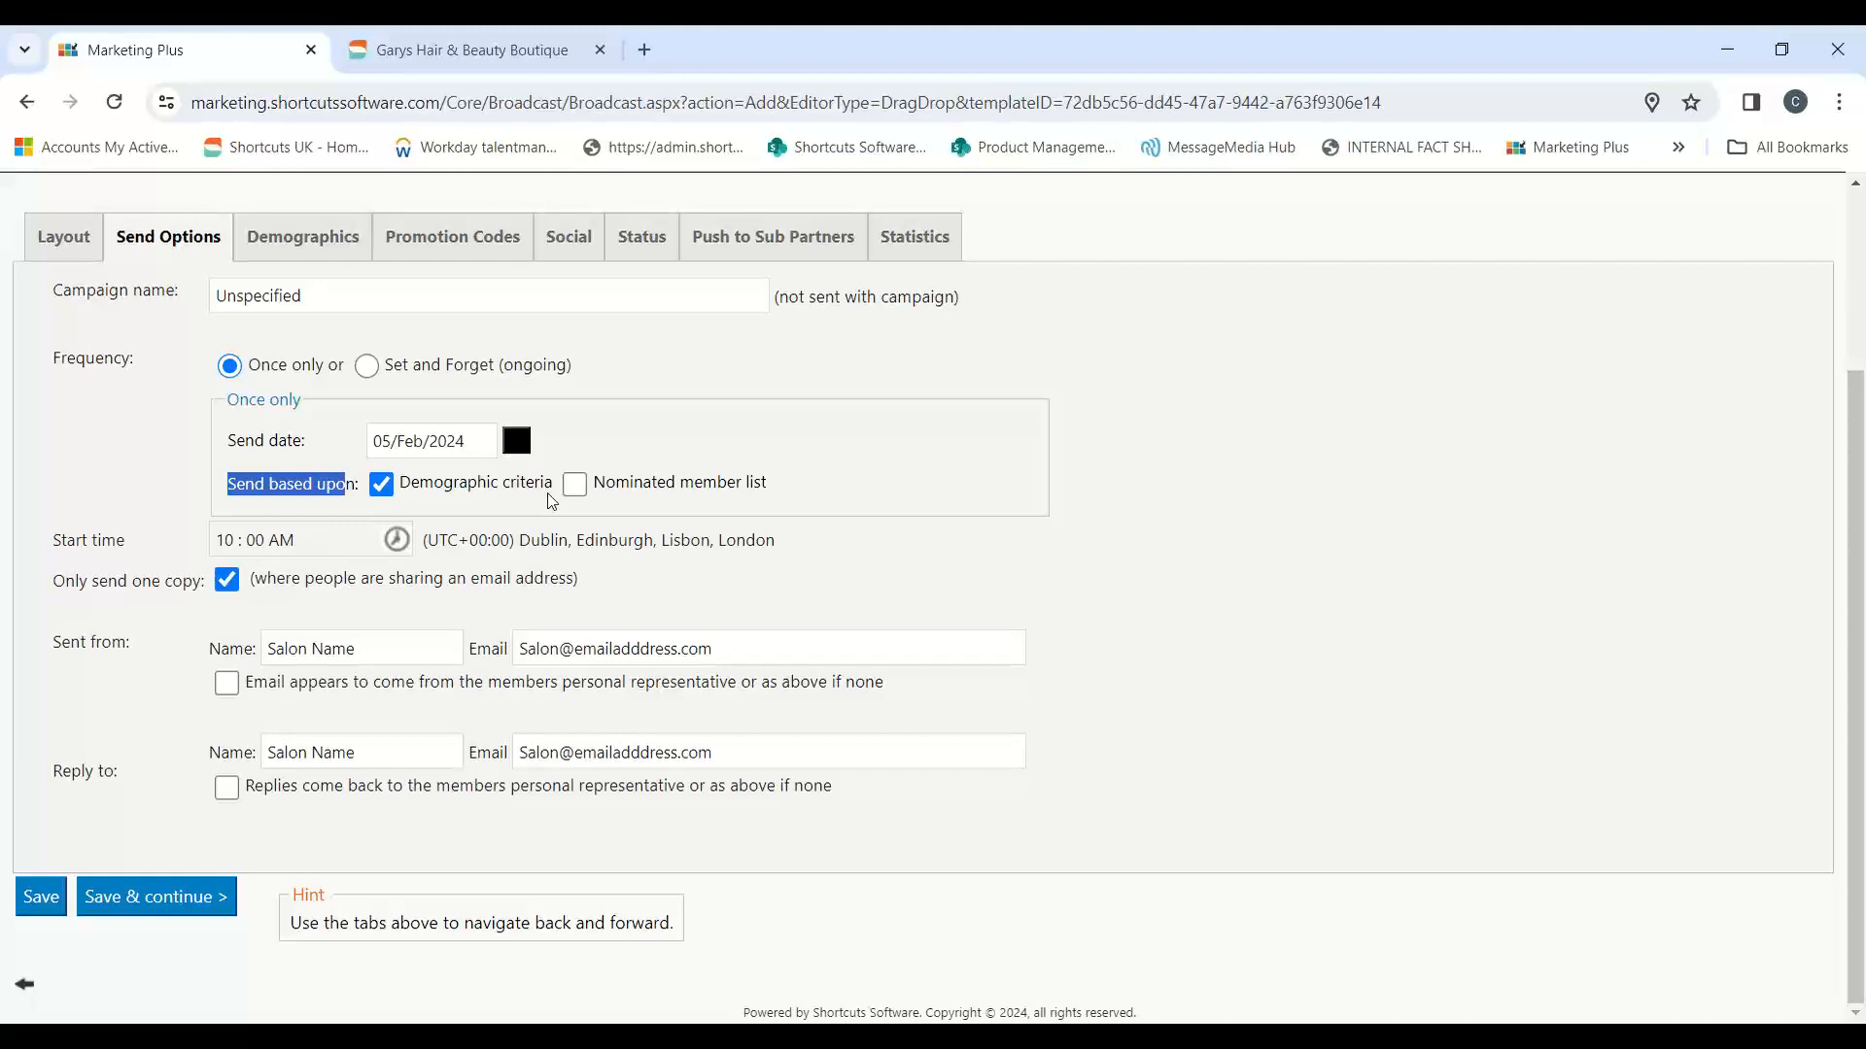
pyautogui.click(163, 910)
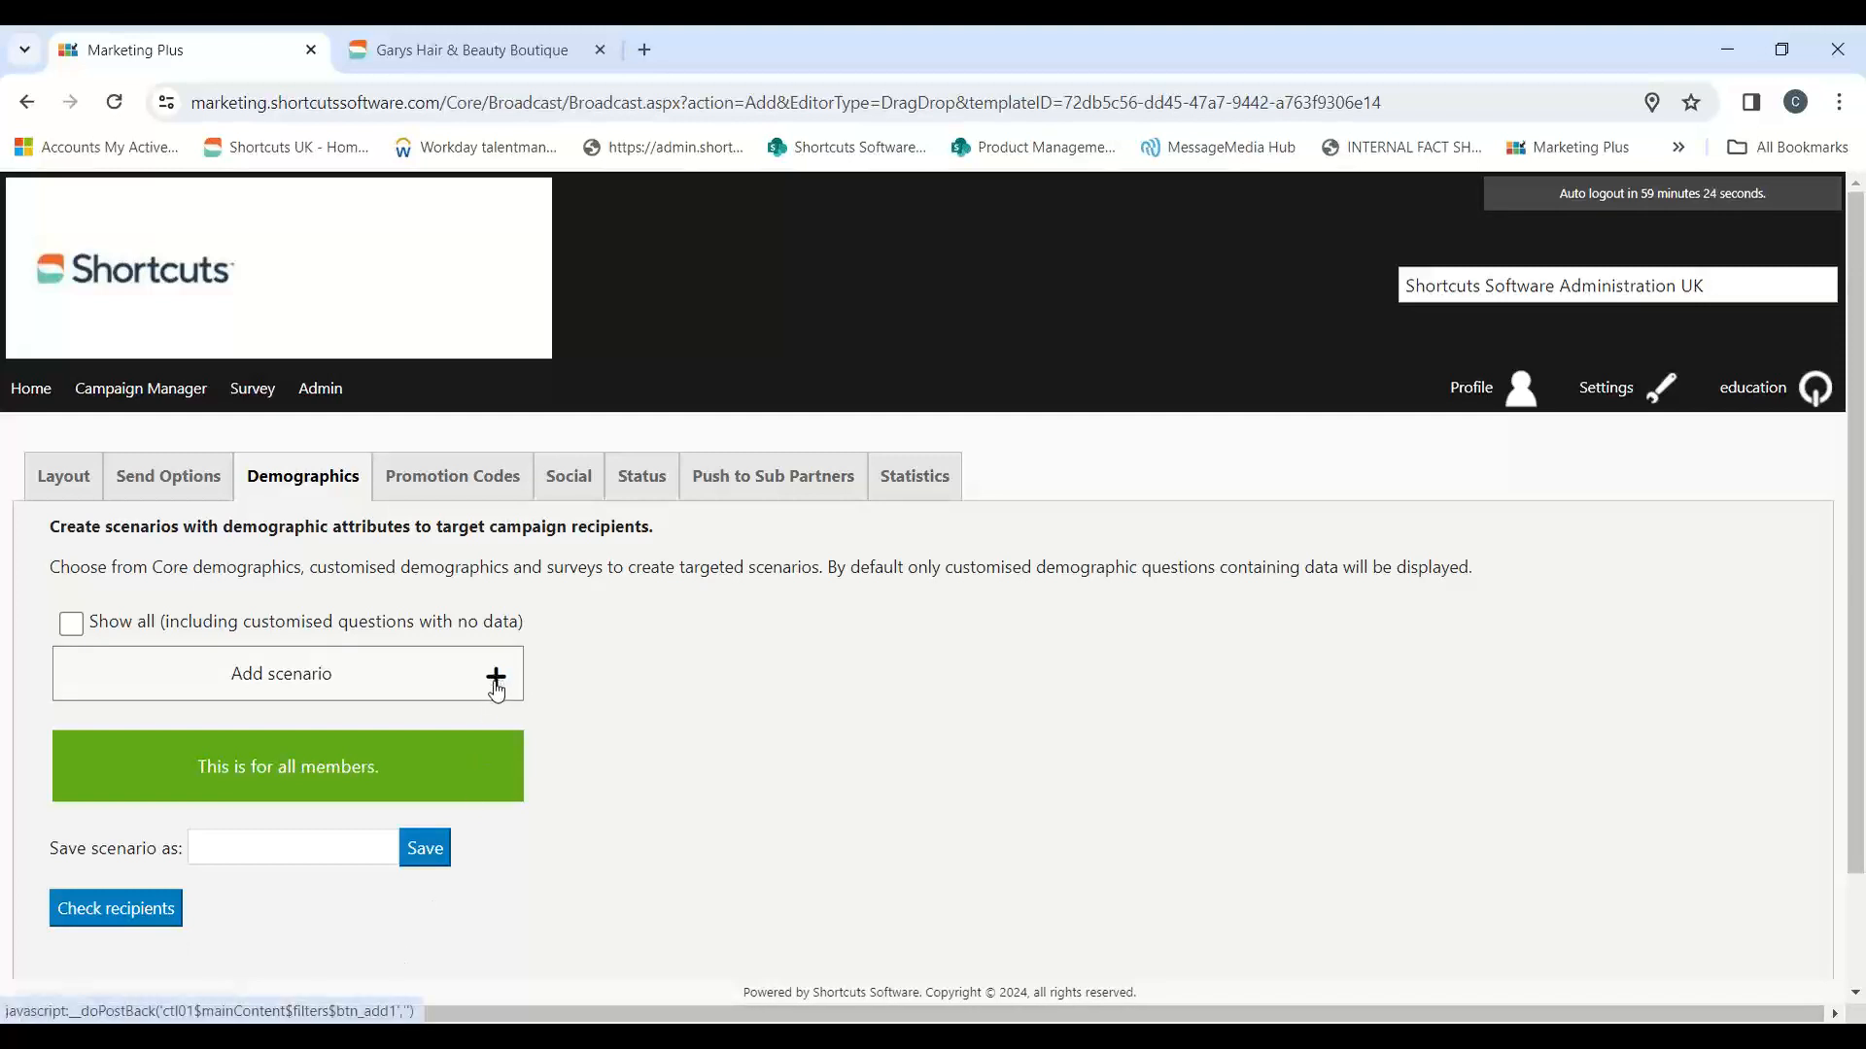
# Step: Add a demographic scenario using Core Demographics, Personal Details and the Age group attribute
pyautogui.click(496, 680)
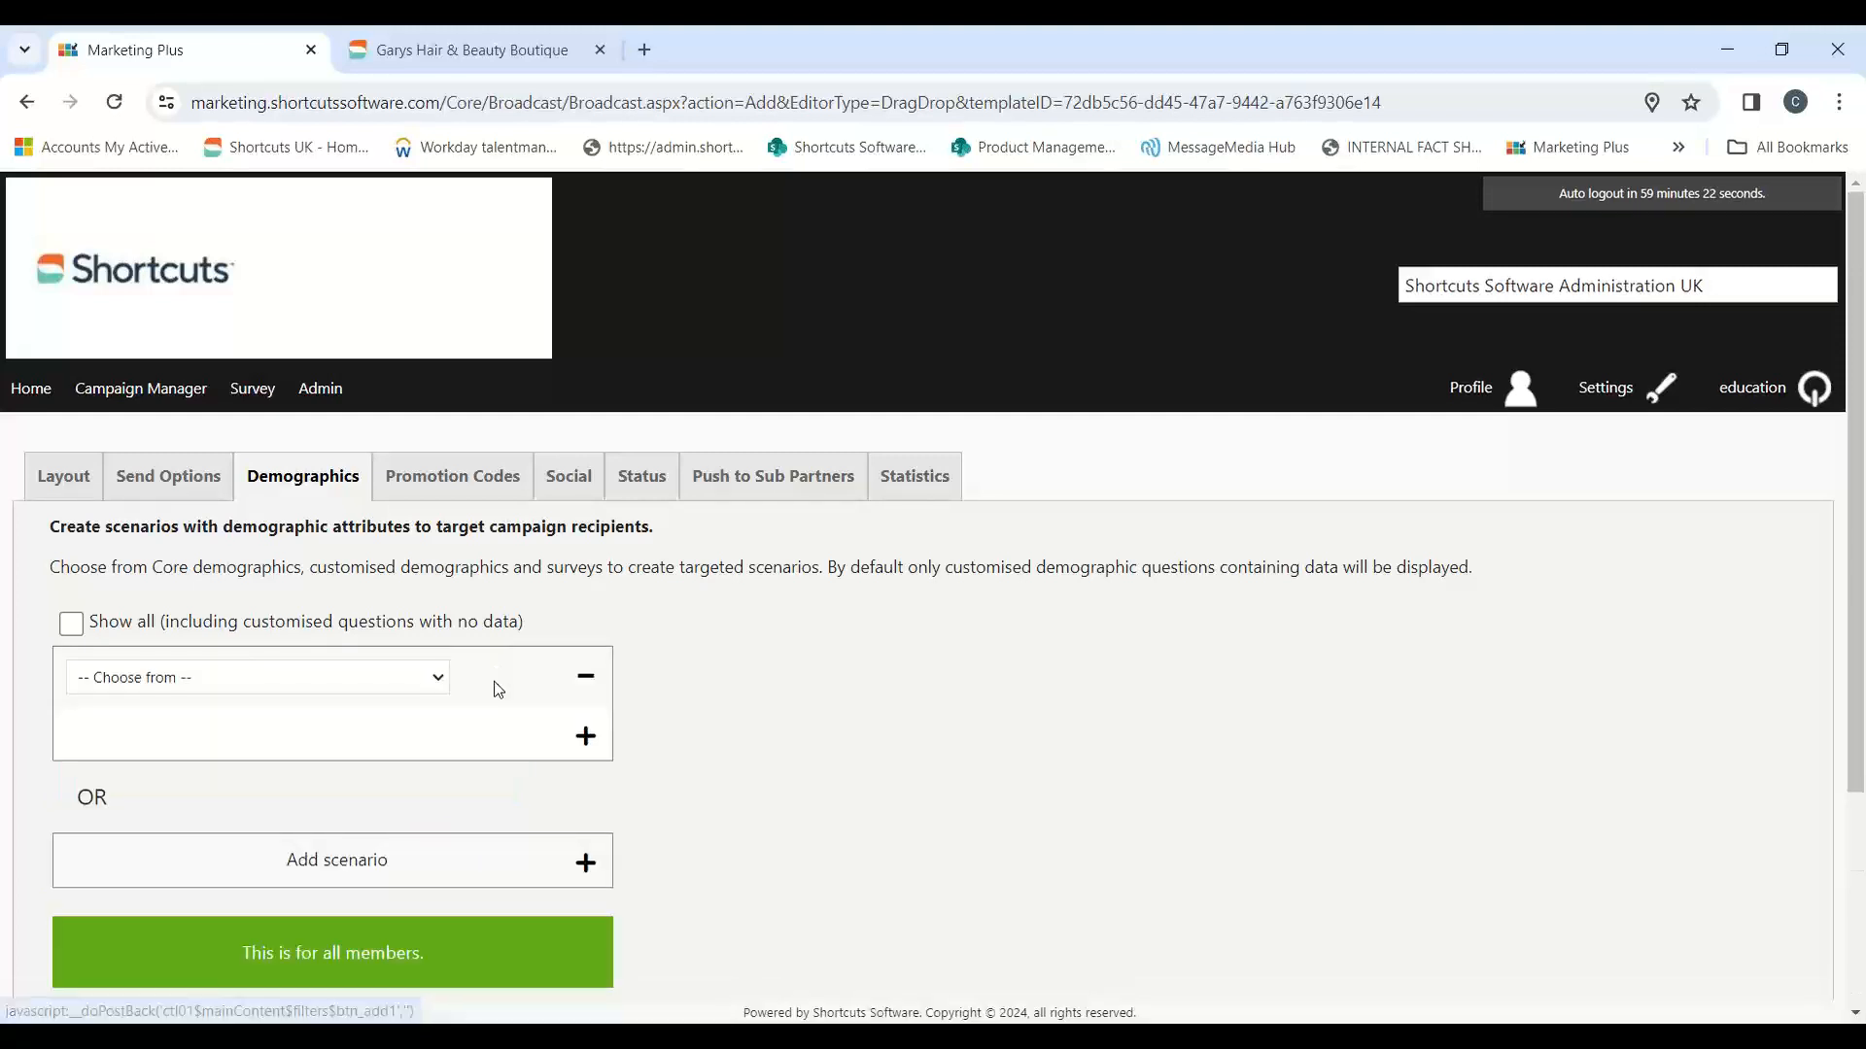
pyautogui.click(421, 680)
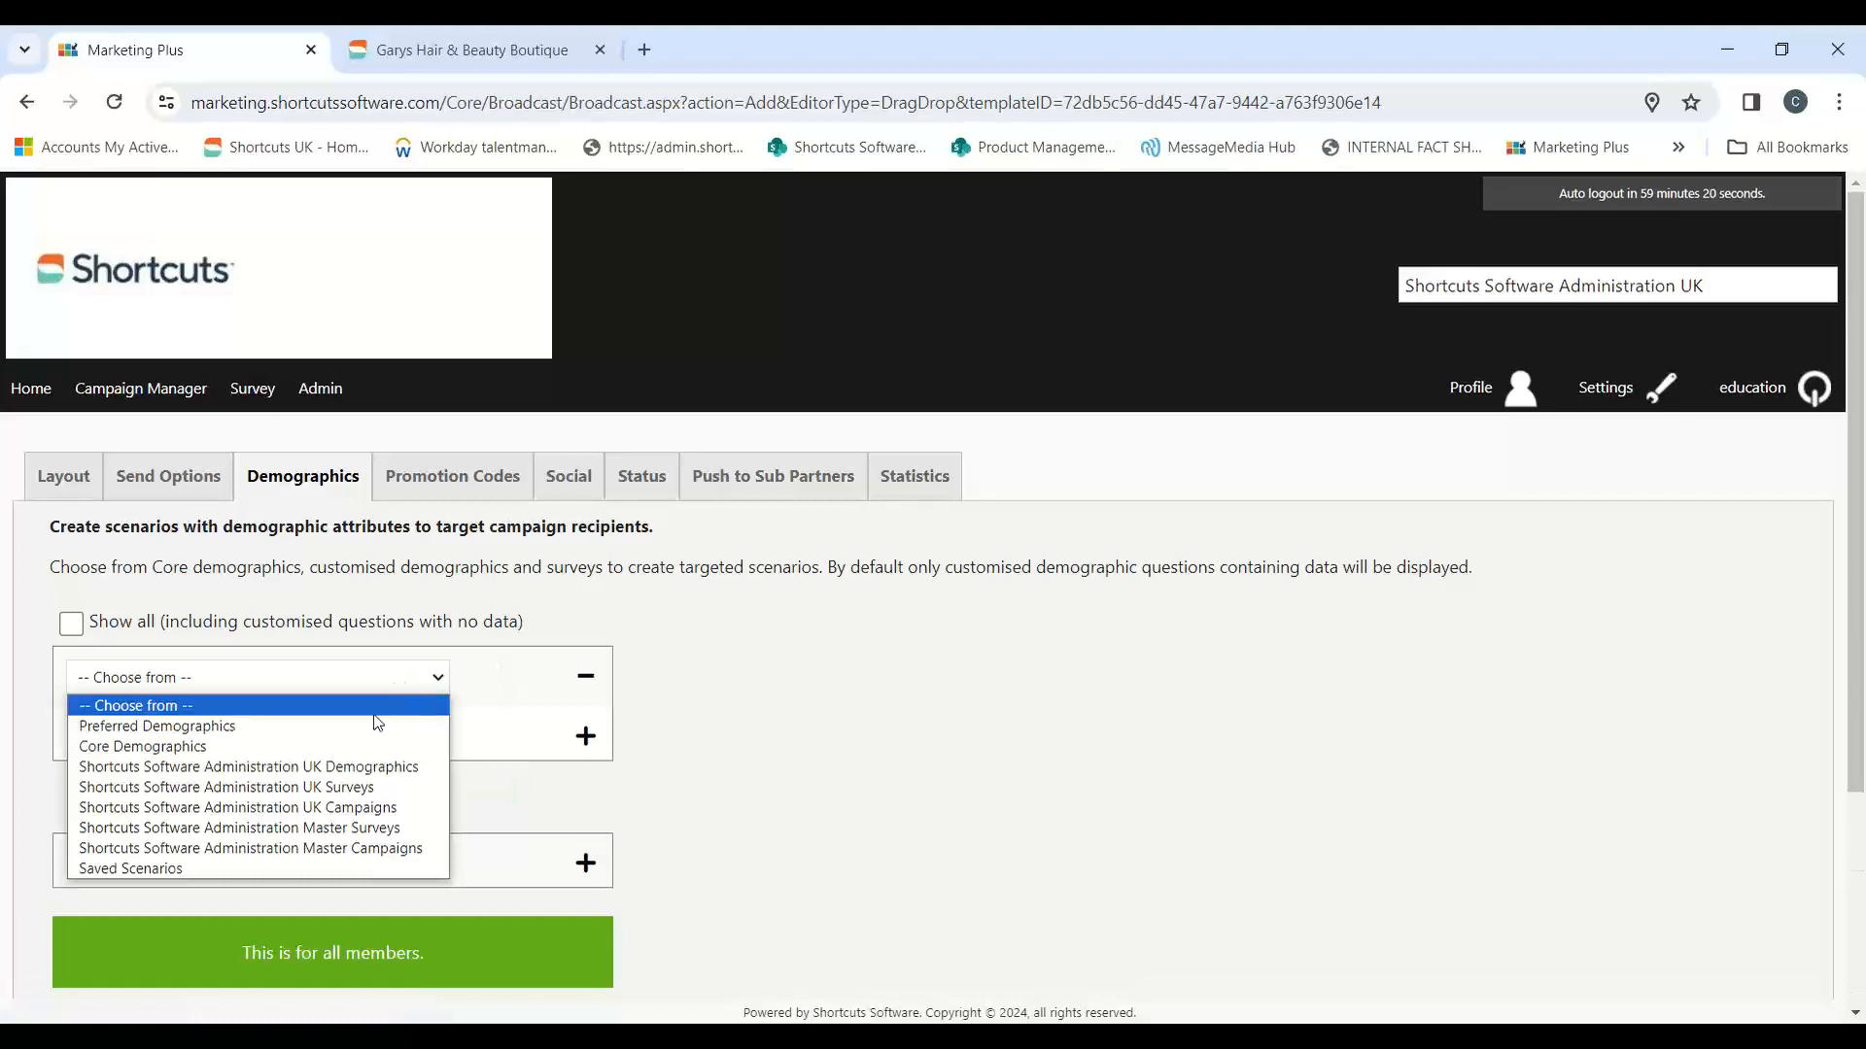
pyautogui.click(180, 746)
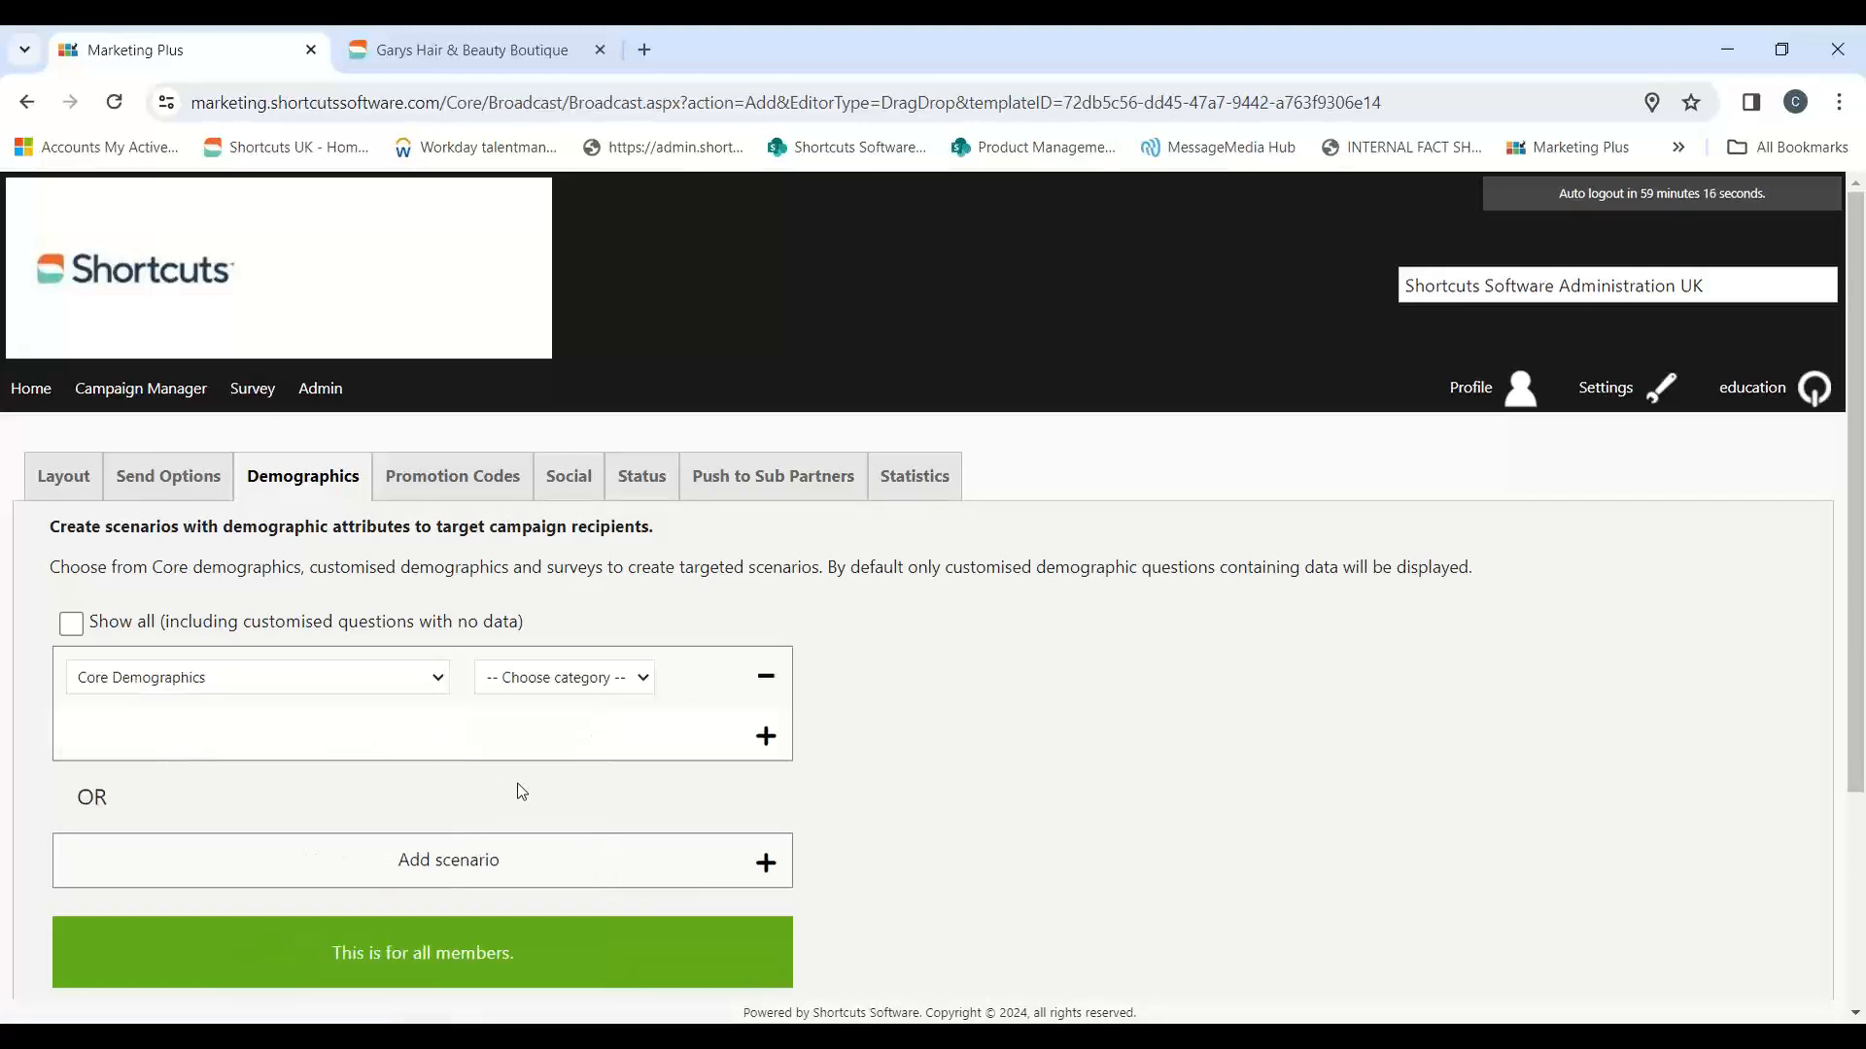
pyautogui.click(622, 684)
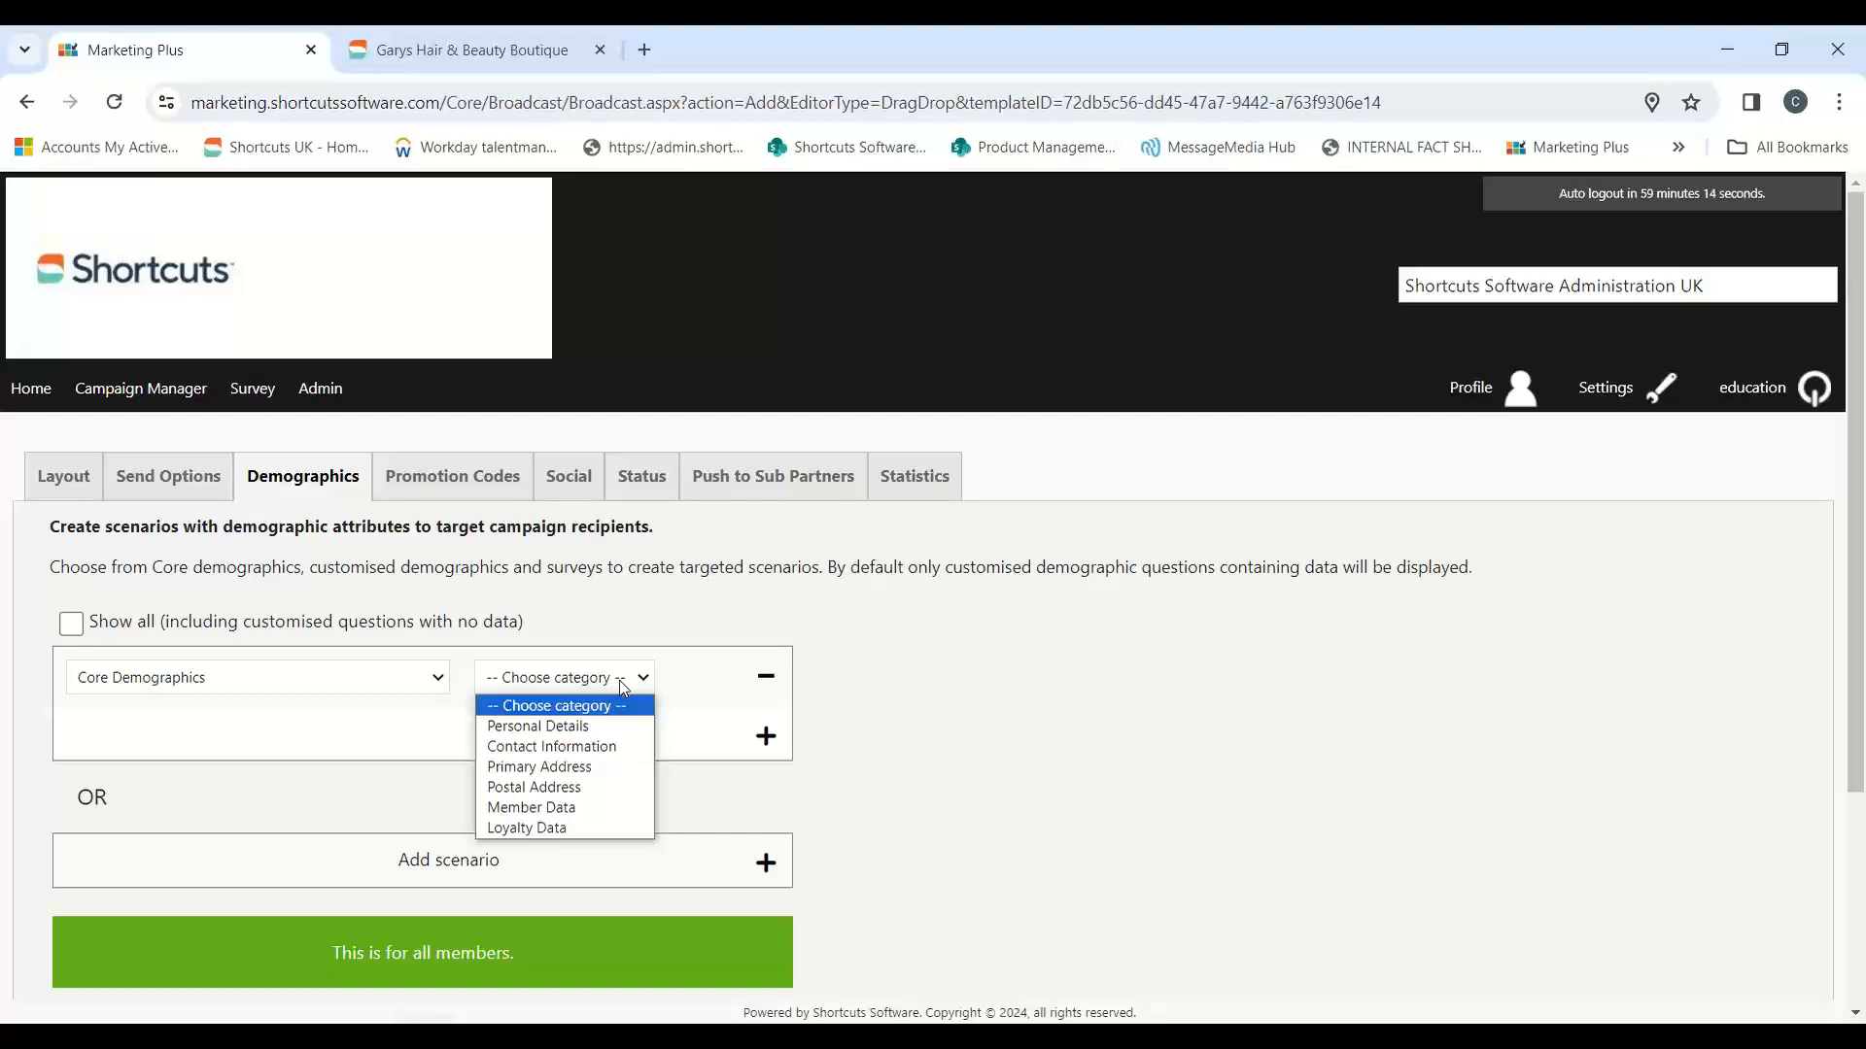
pyautogui.click(563, 727)
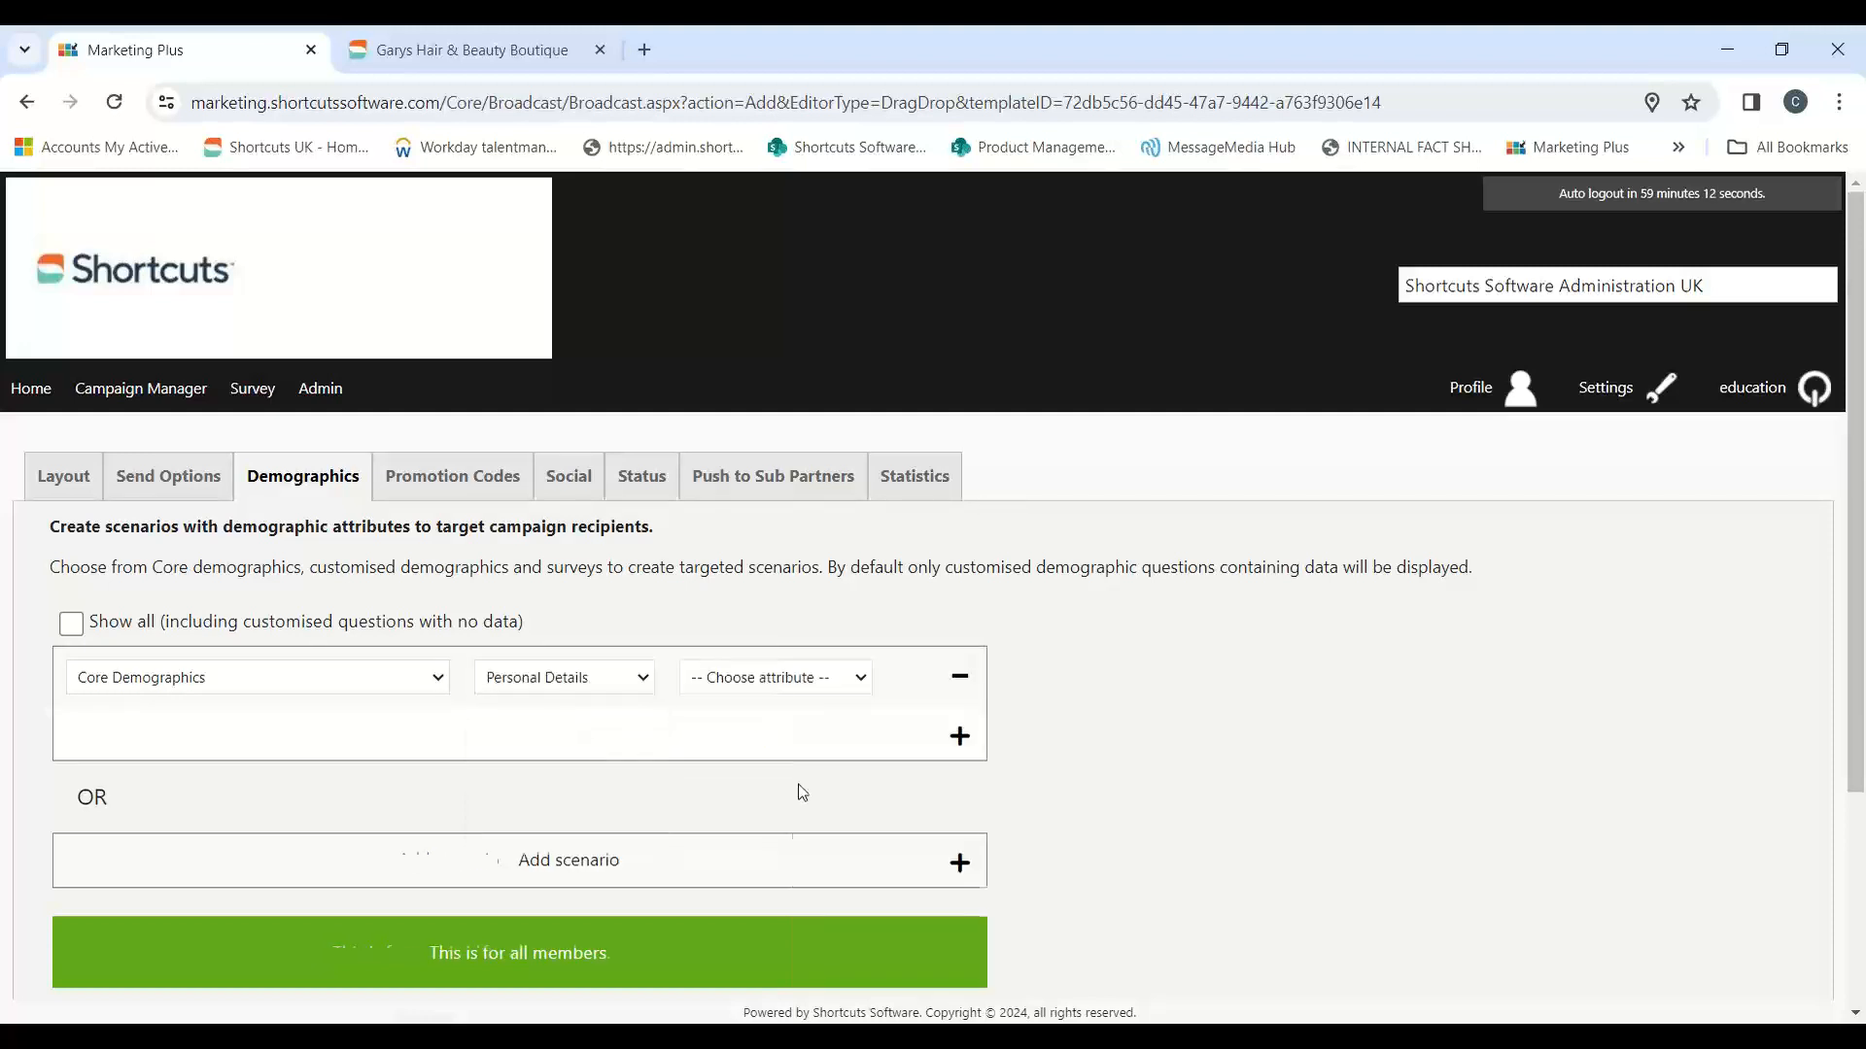
pyautogui.click(816, 680)
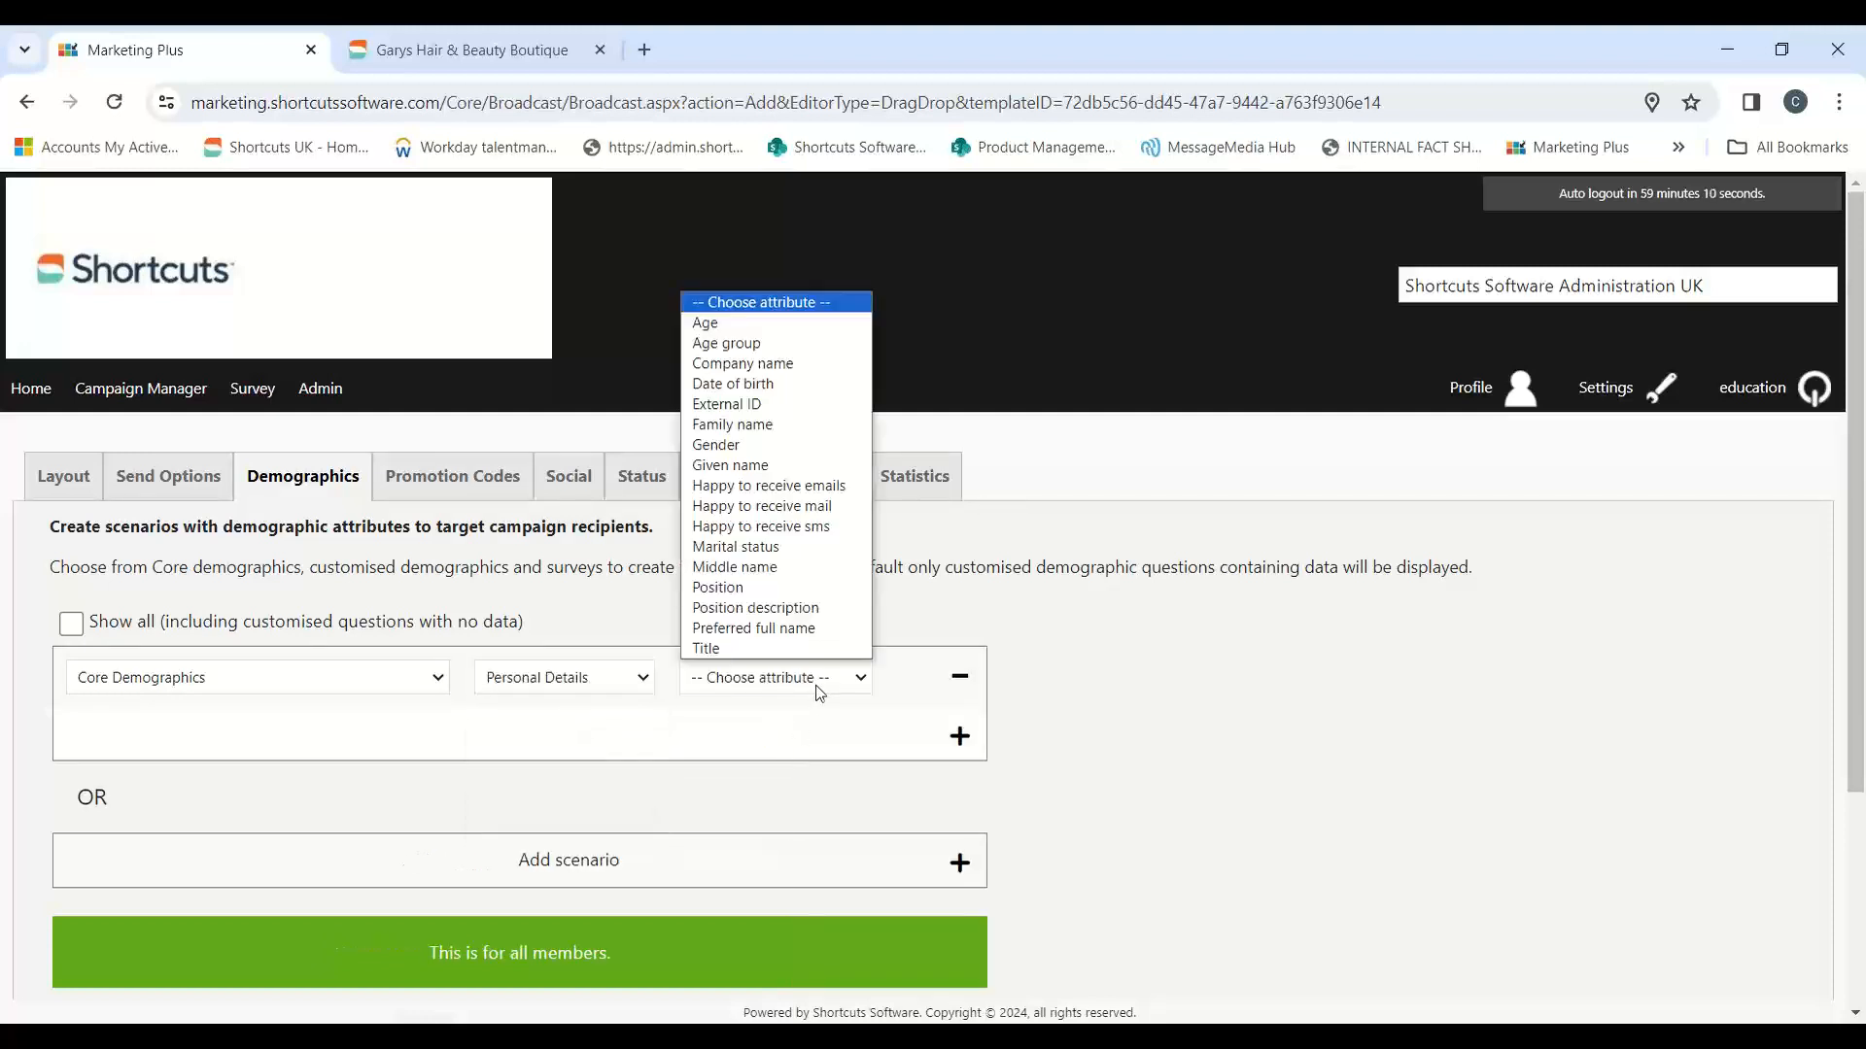
pyautogui.click(741, 344)
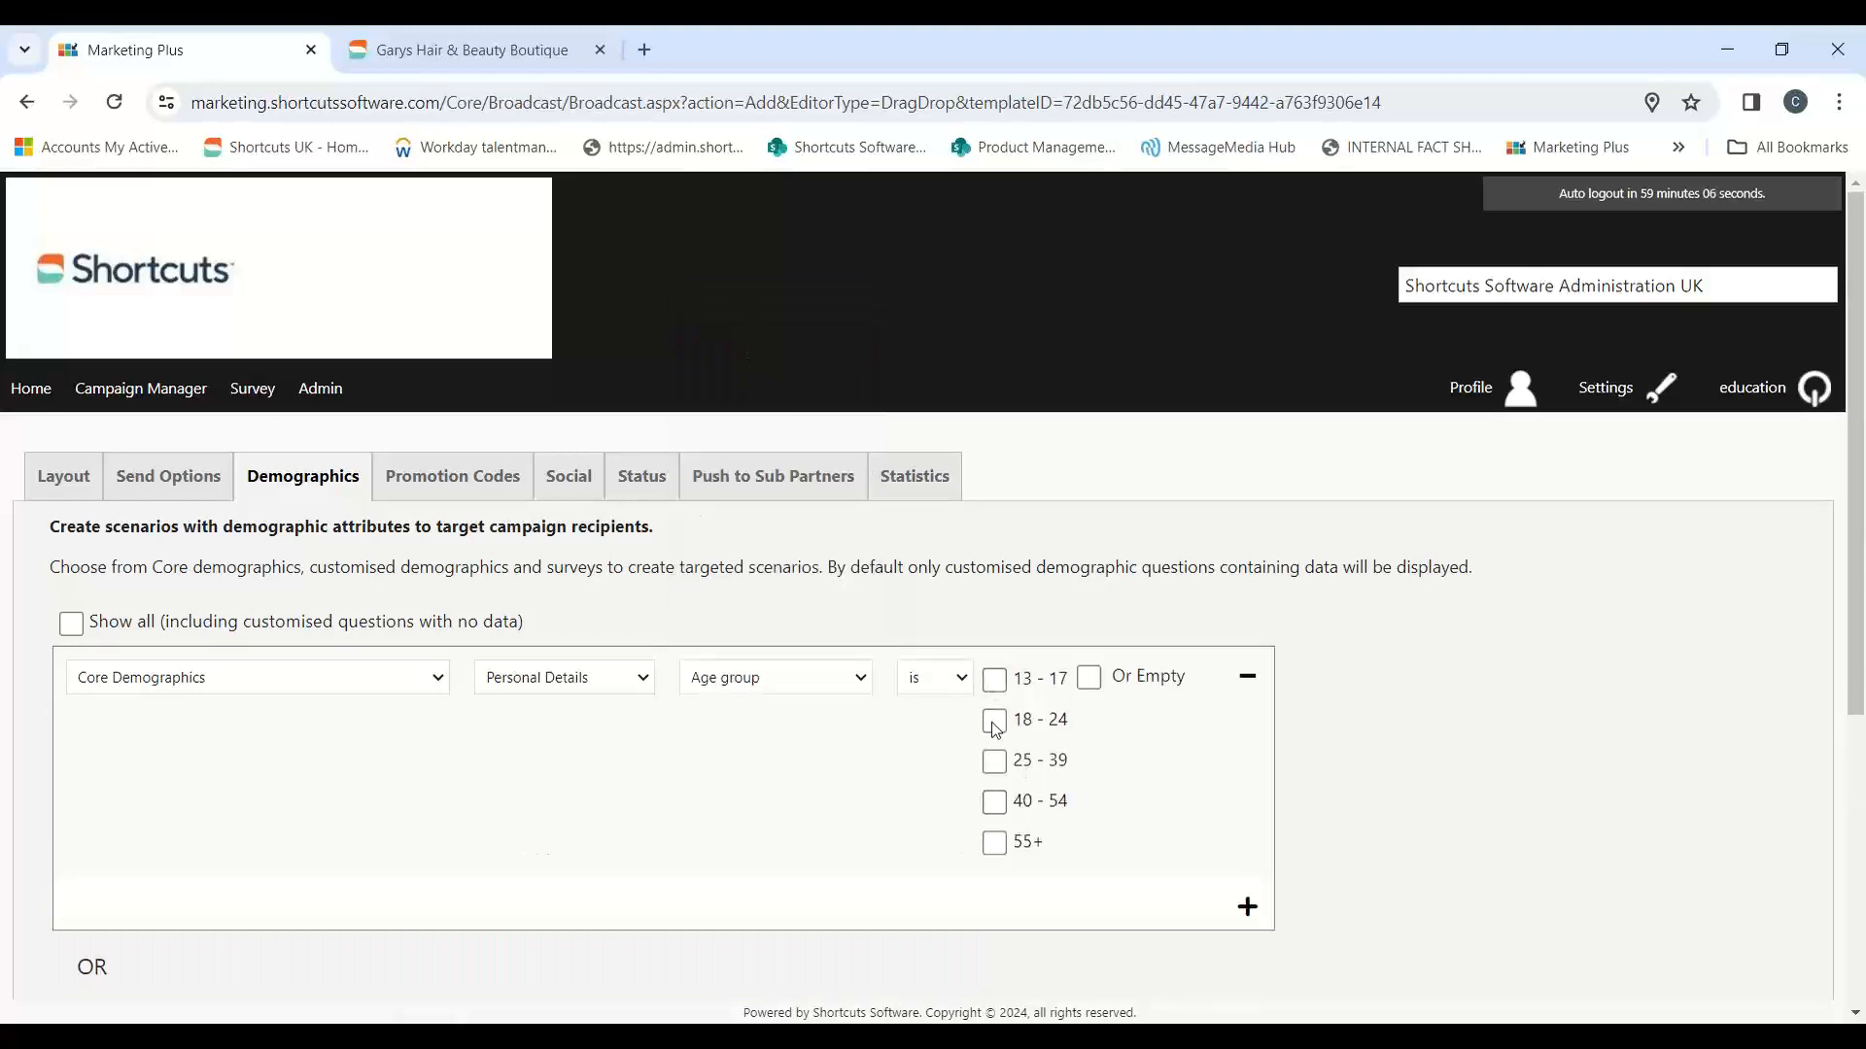
# Step: Try the 55+ and 13 - 17 age group options, clear them, and remove the age group entry
pyautogui.click(993, 841)
pyautogui.click(991, 844)
pyautogui.click(997, 682)
pyautogui.click(997, 682)
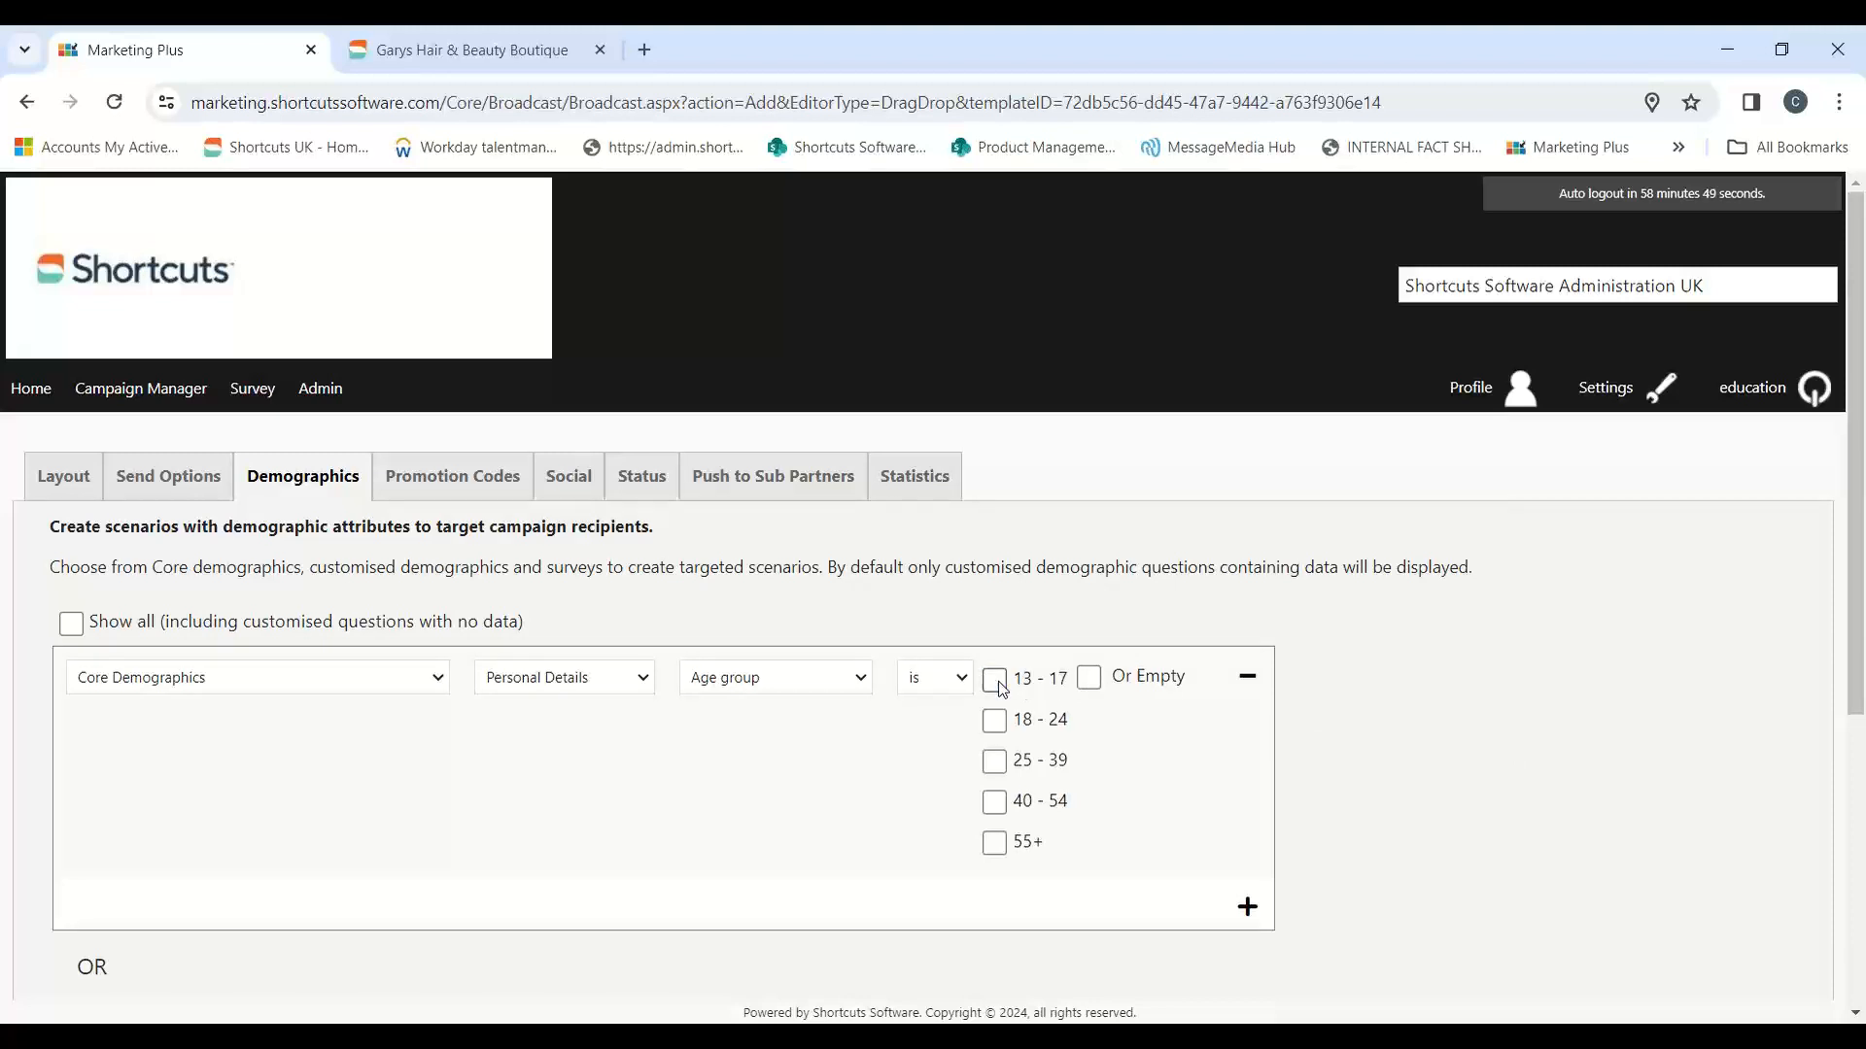
pyautogui.click(1261, 688)
# Step: Try a Shortcuts Software Administration UK Demographics scenario for clients with no future appointment, and remove the entry
pyautogui.click(498, 673)
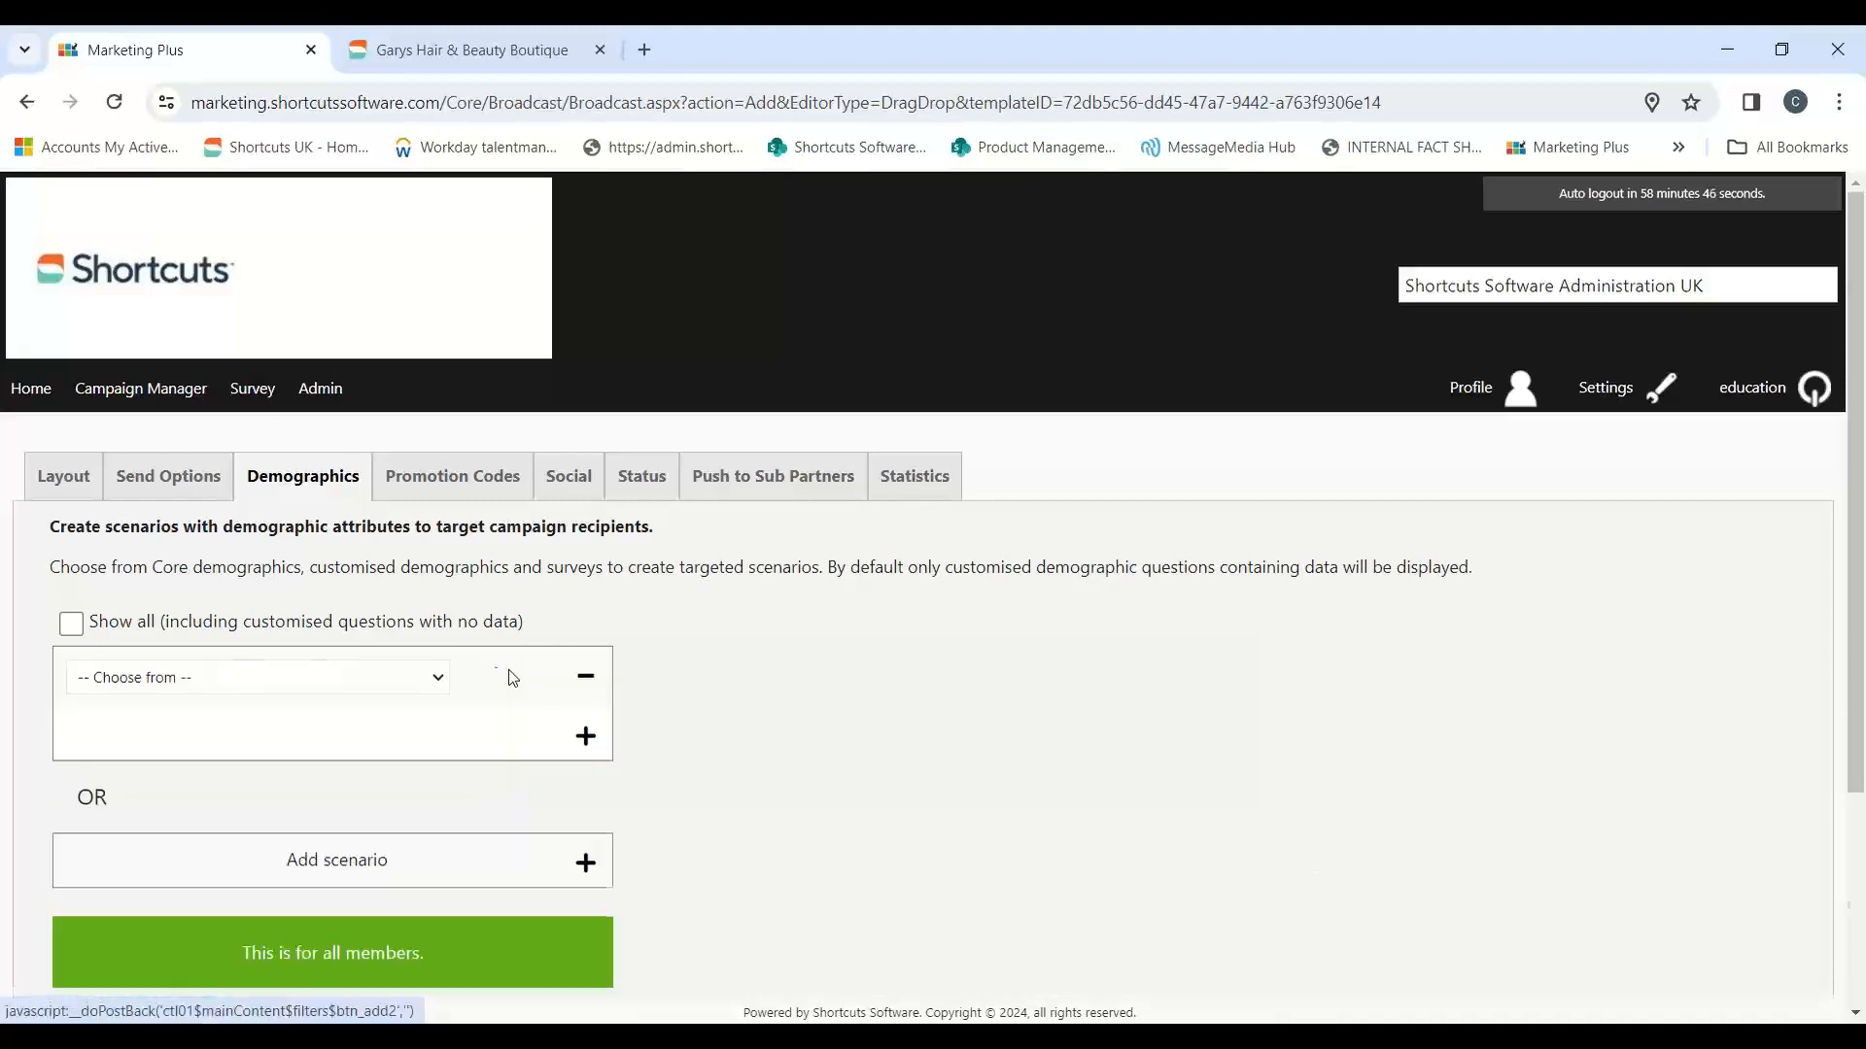
pyautogui.click(434, 680)
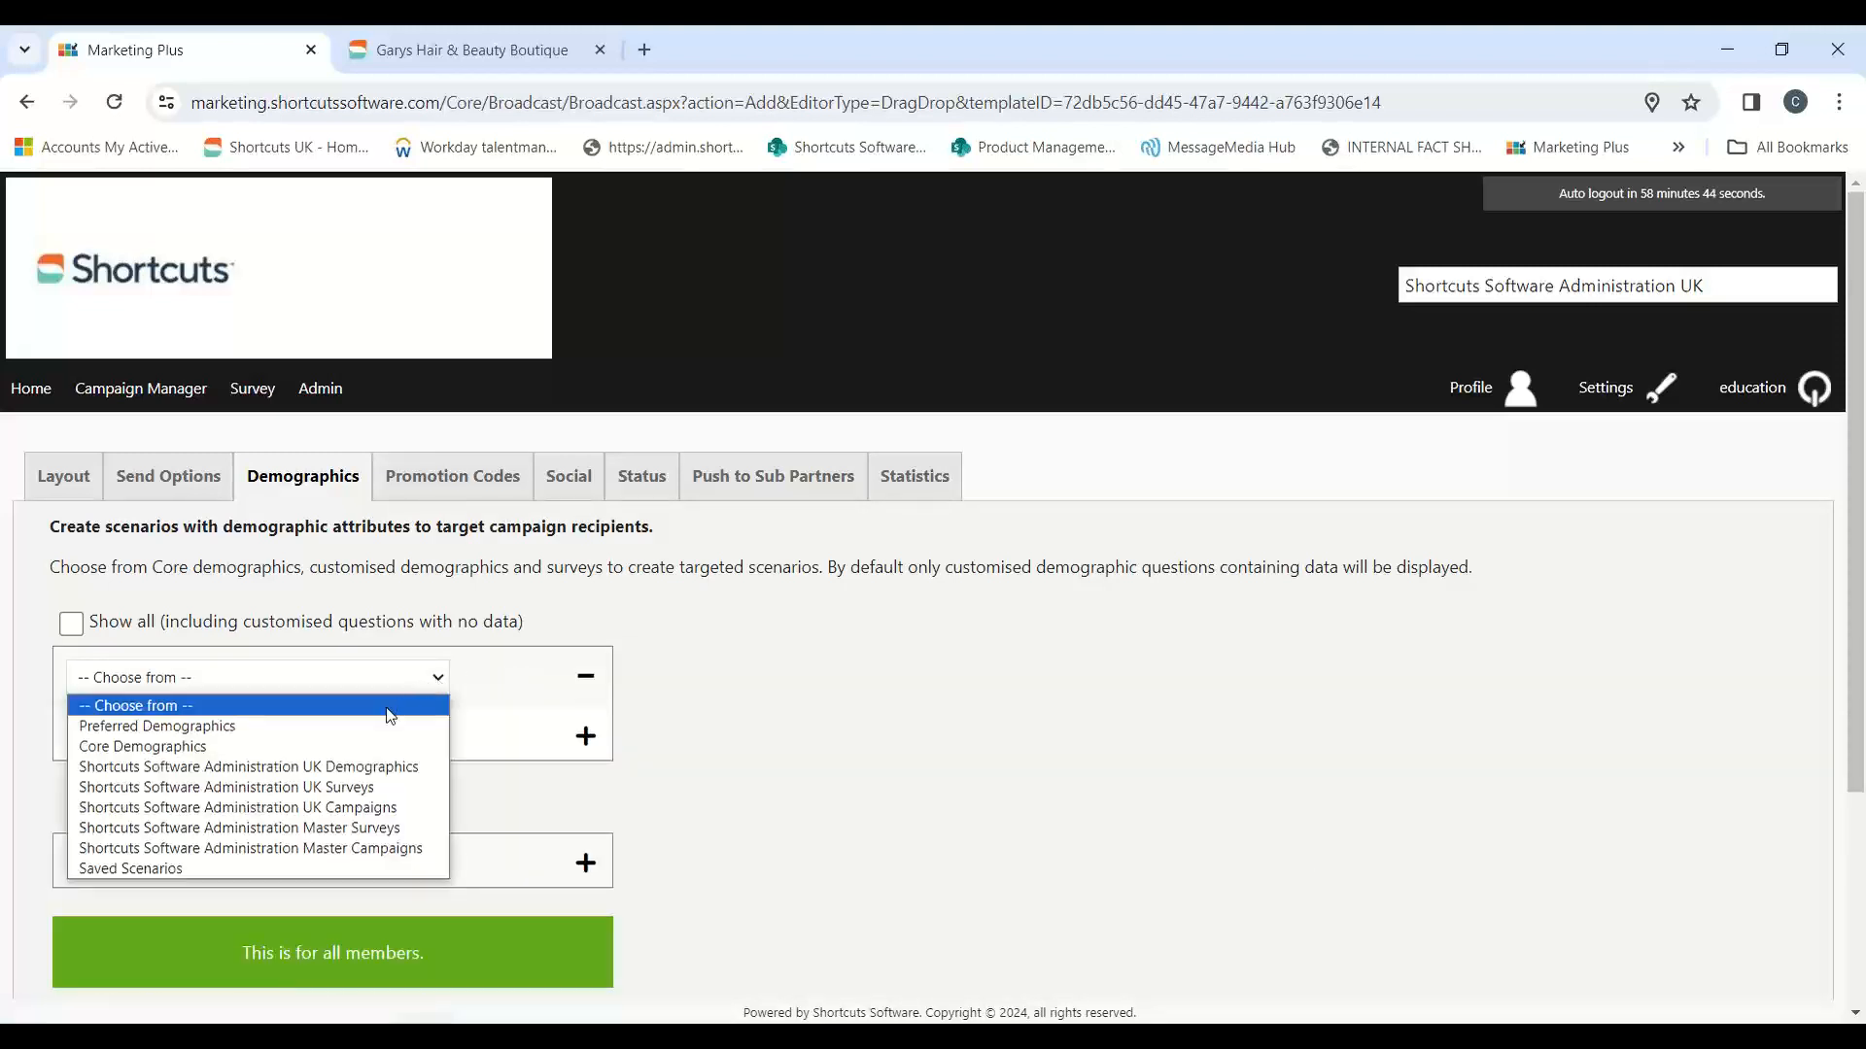
pyautogui.click(334, 767)
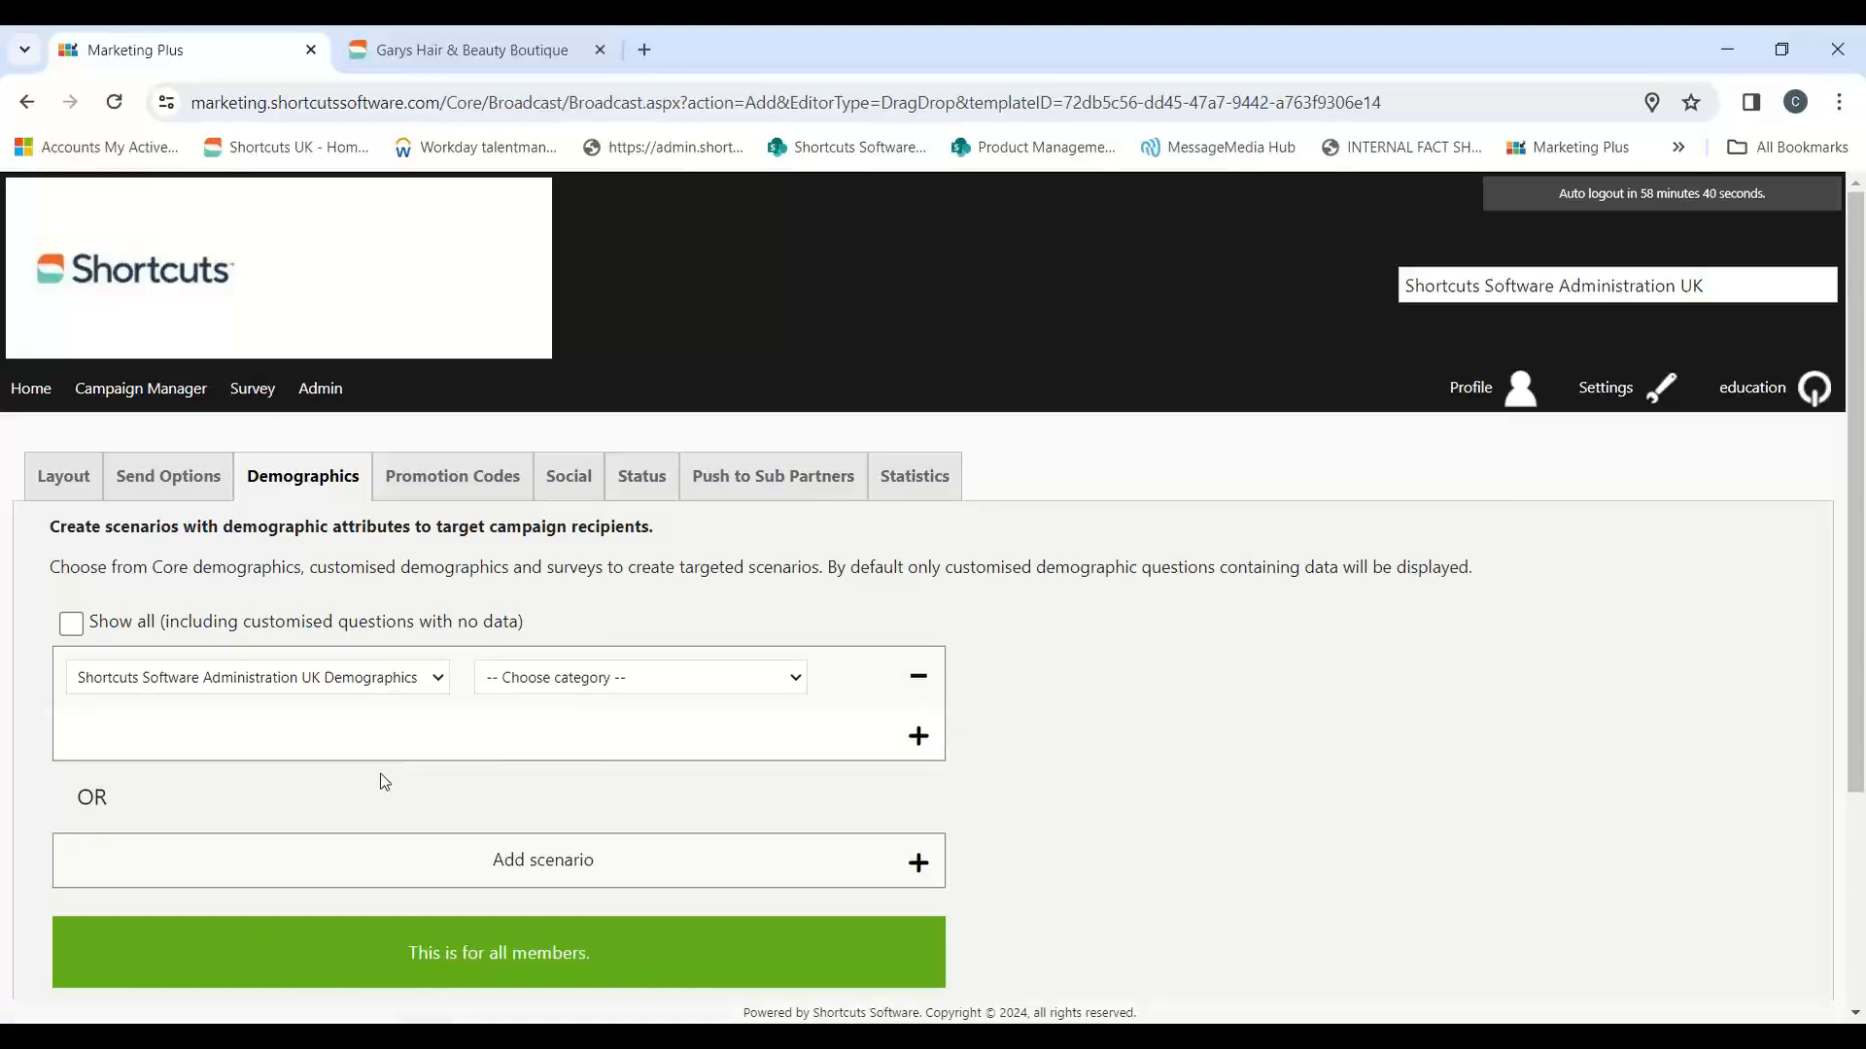
pyautogui.click(740, 682)
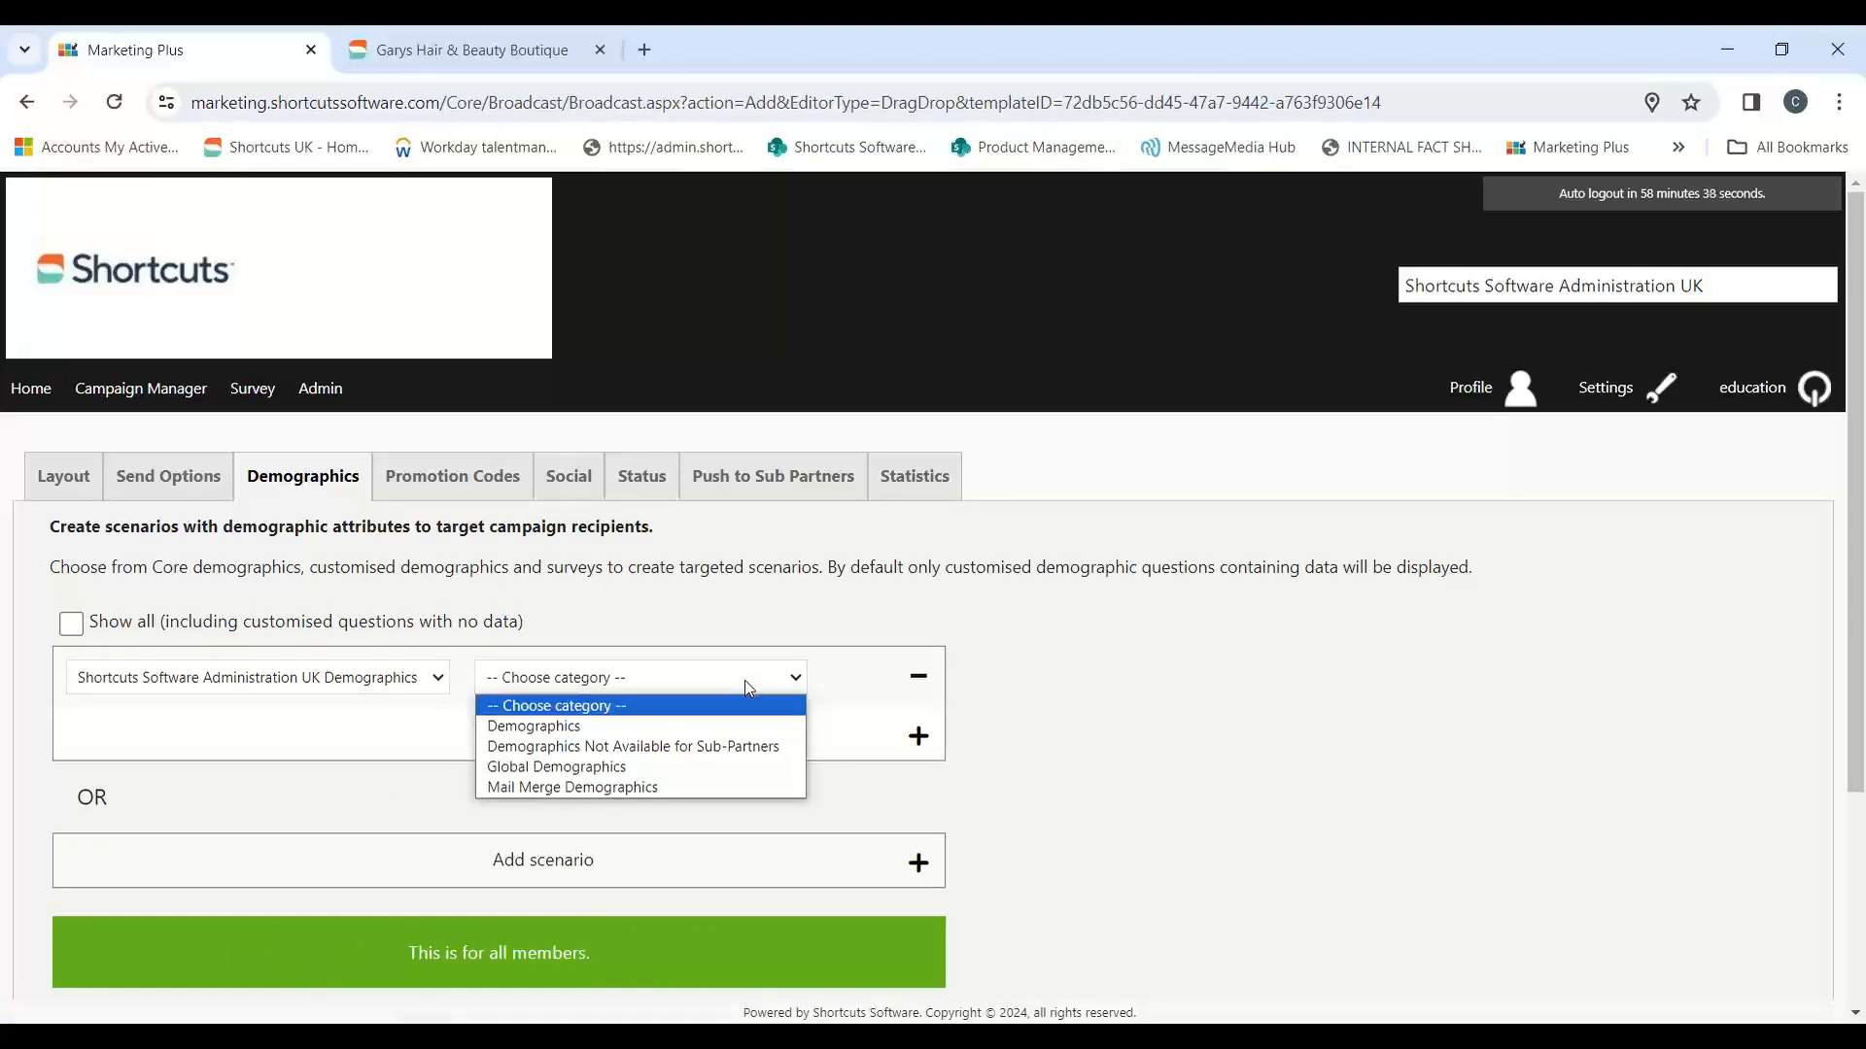
pyautogui.click(544, 726)
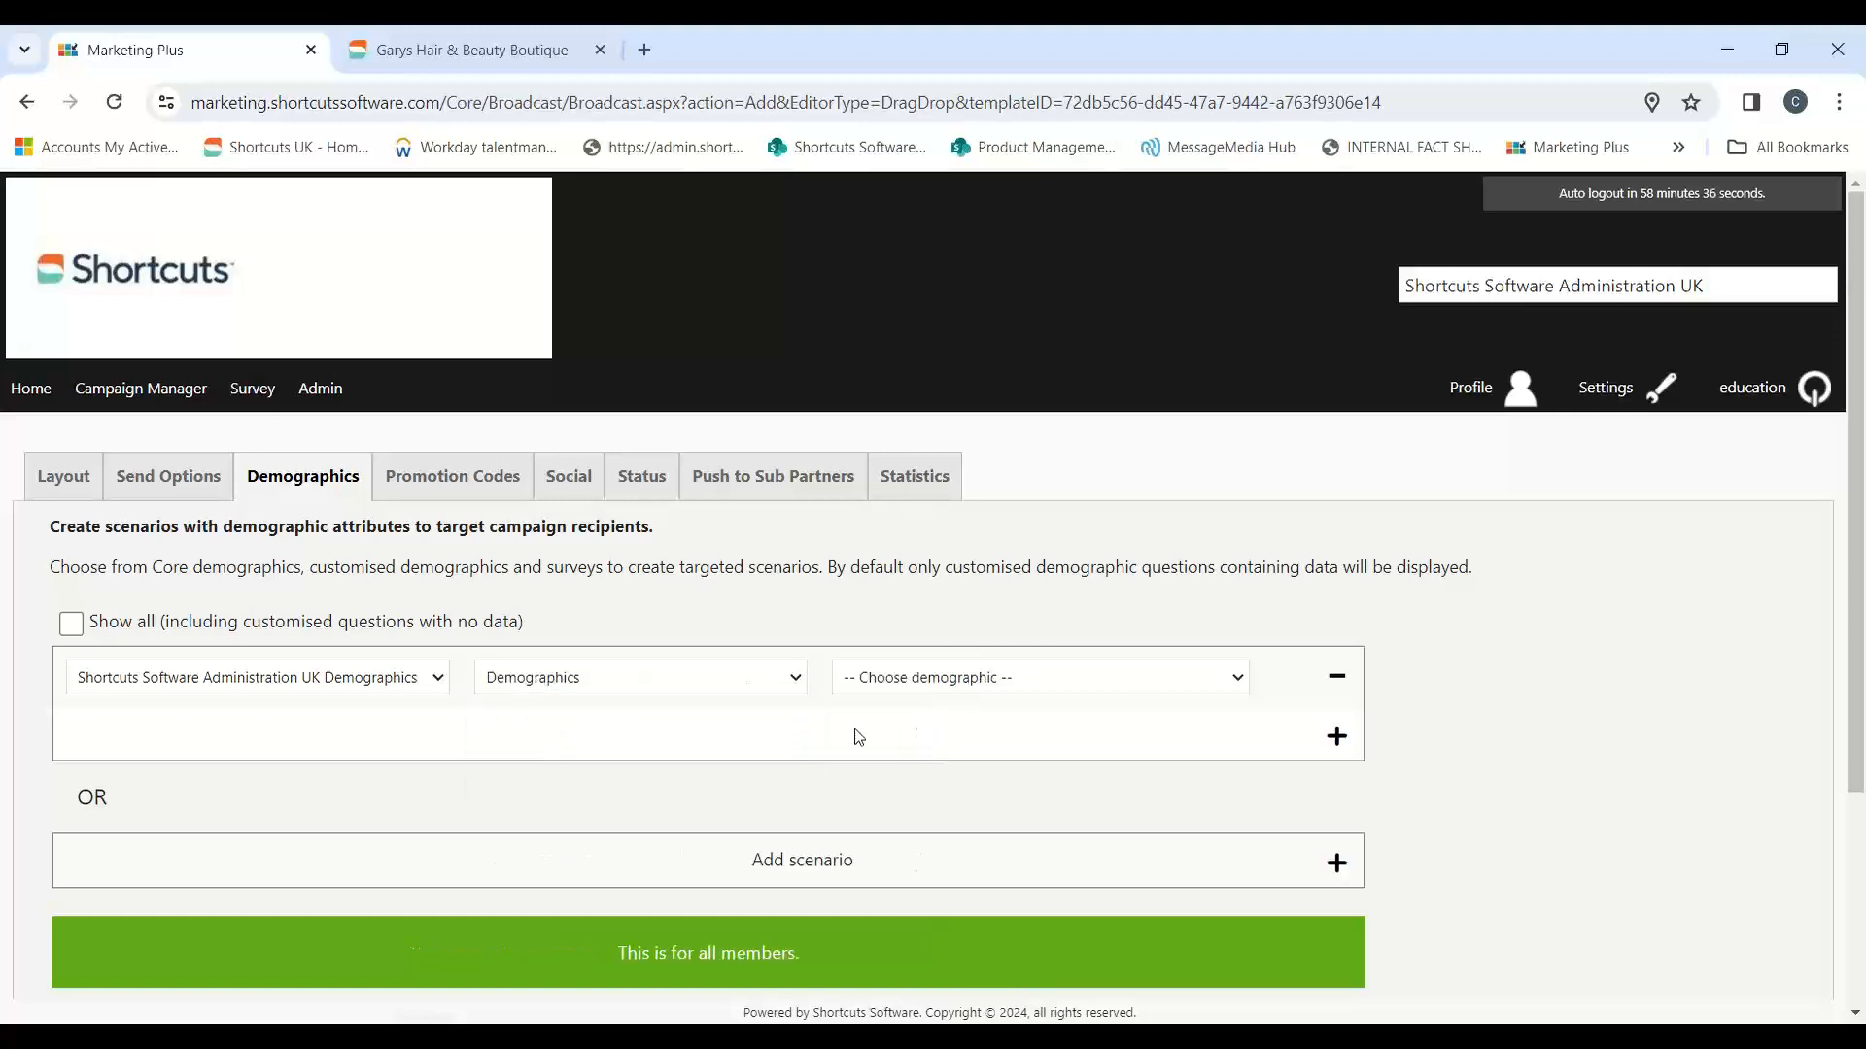
pyautogui.click(1159, 686)
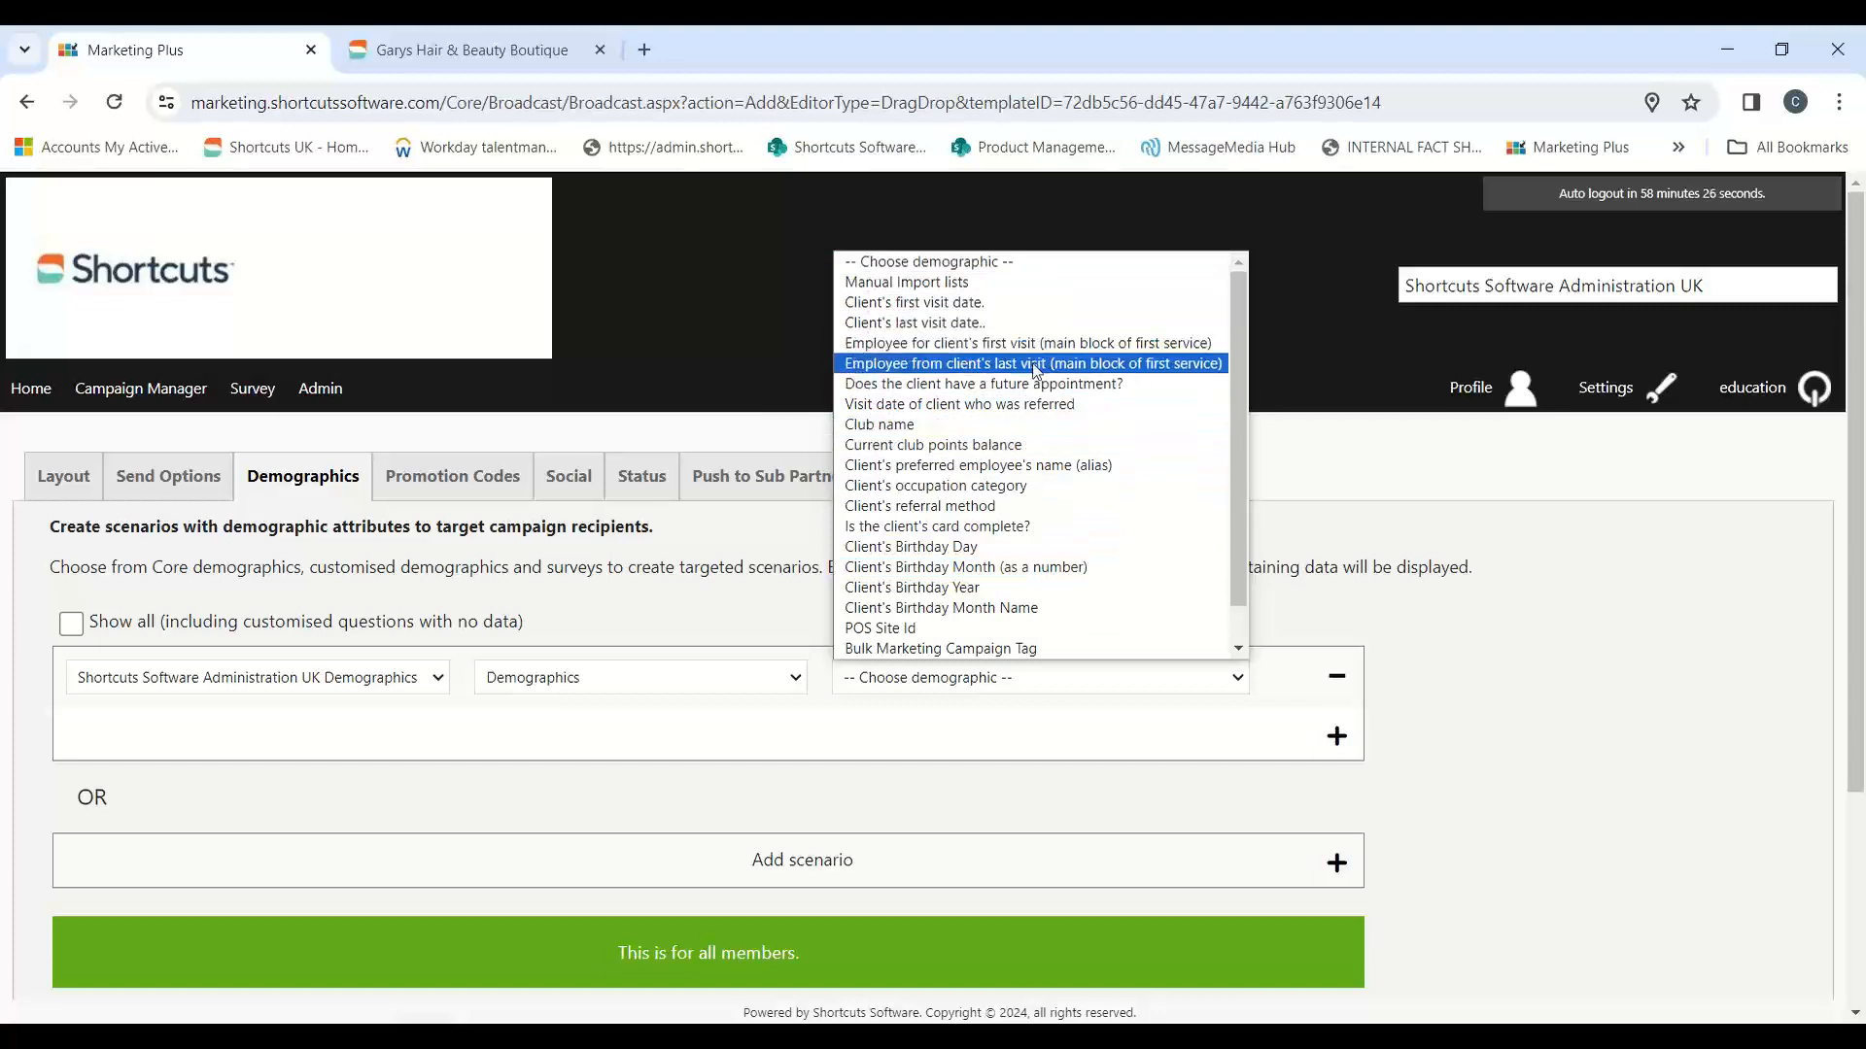
pyautogui.click(989, 385)
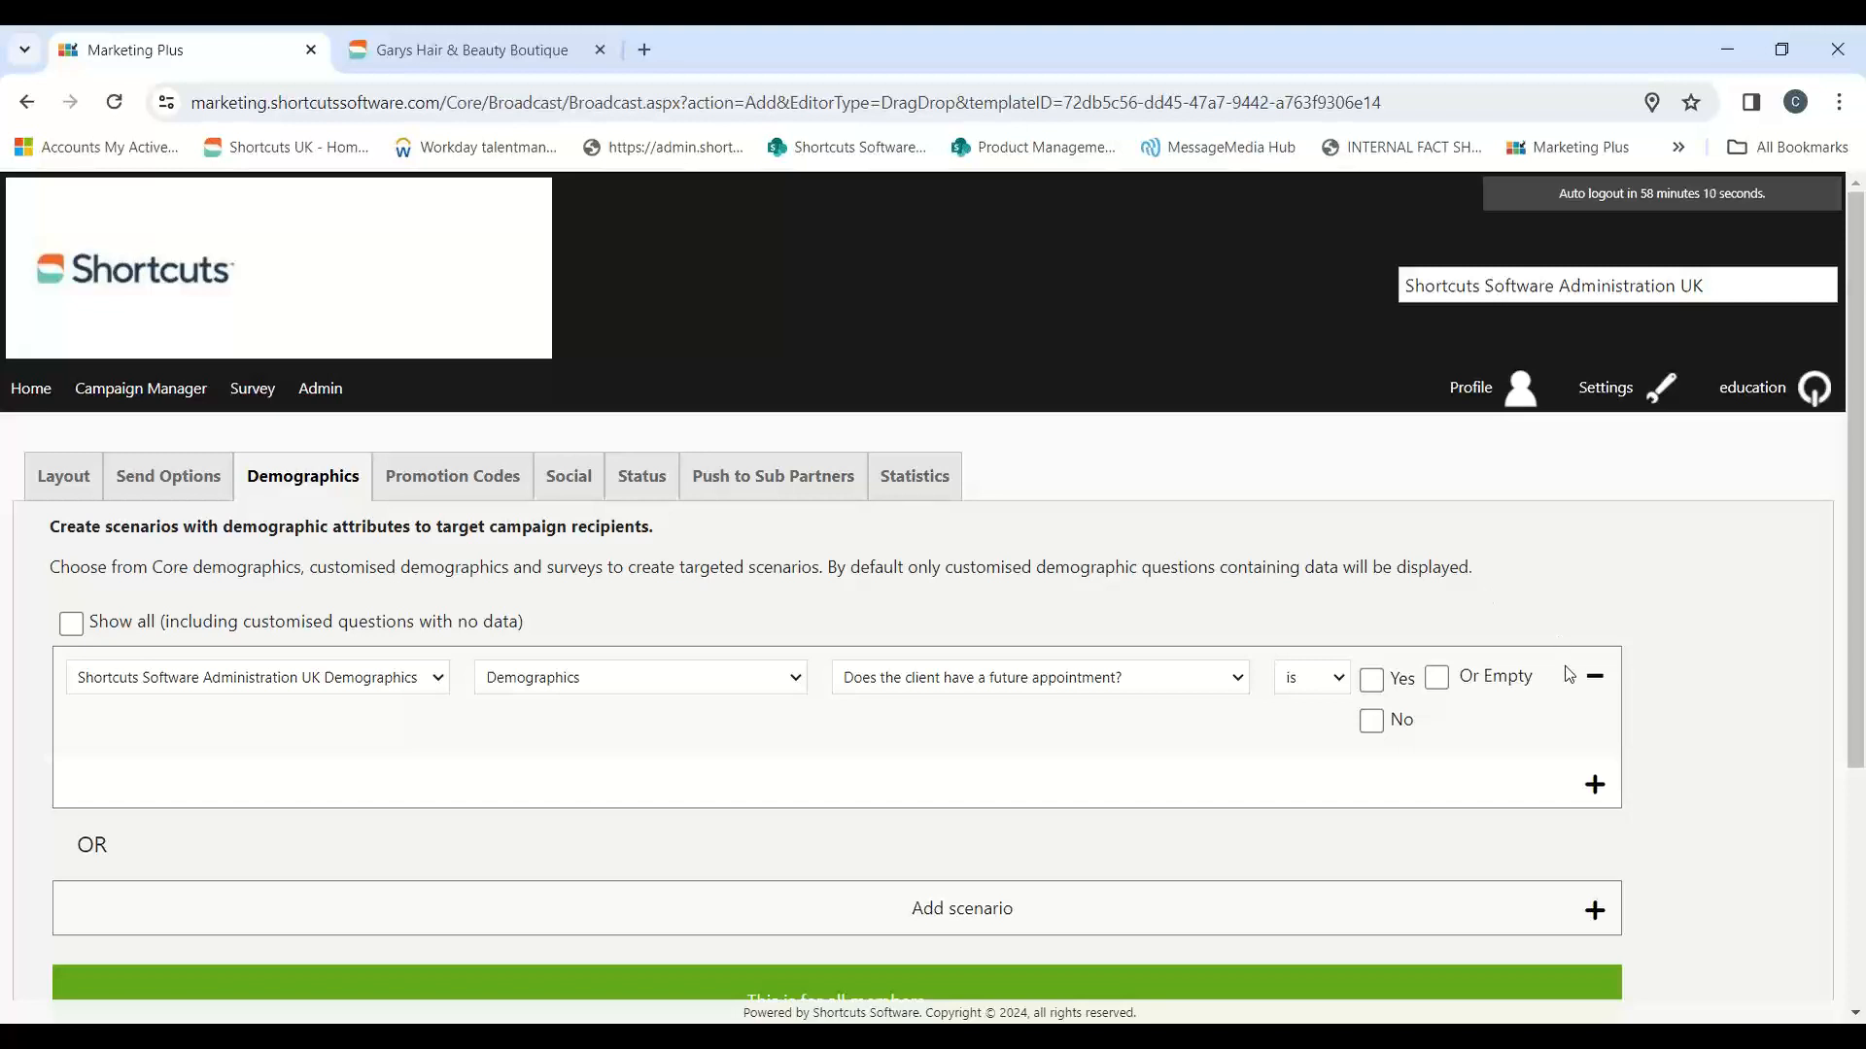
pyautogui.click(1371, 724)
pyautogui.click(1595, 677)
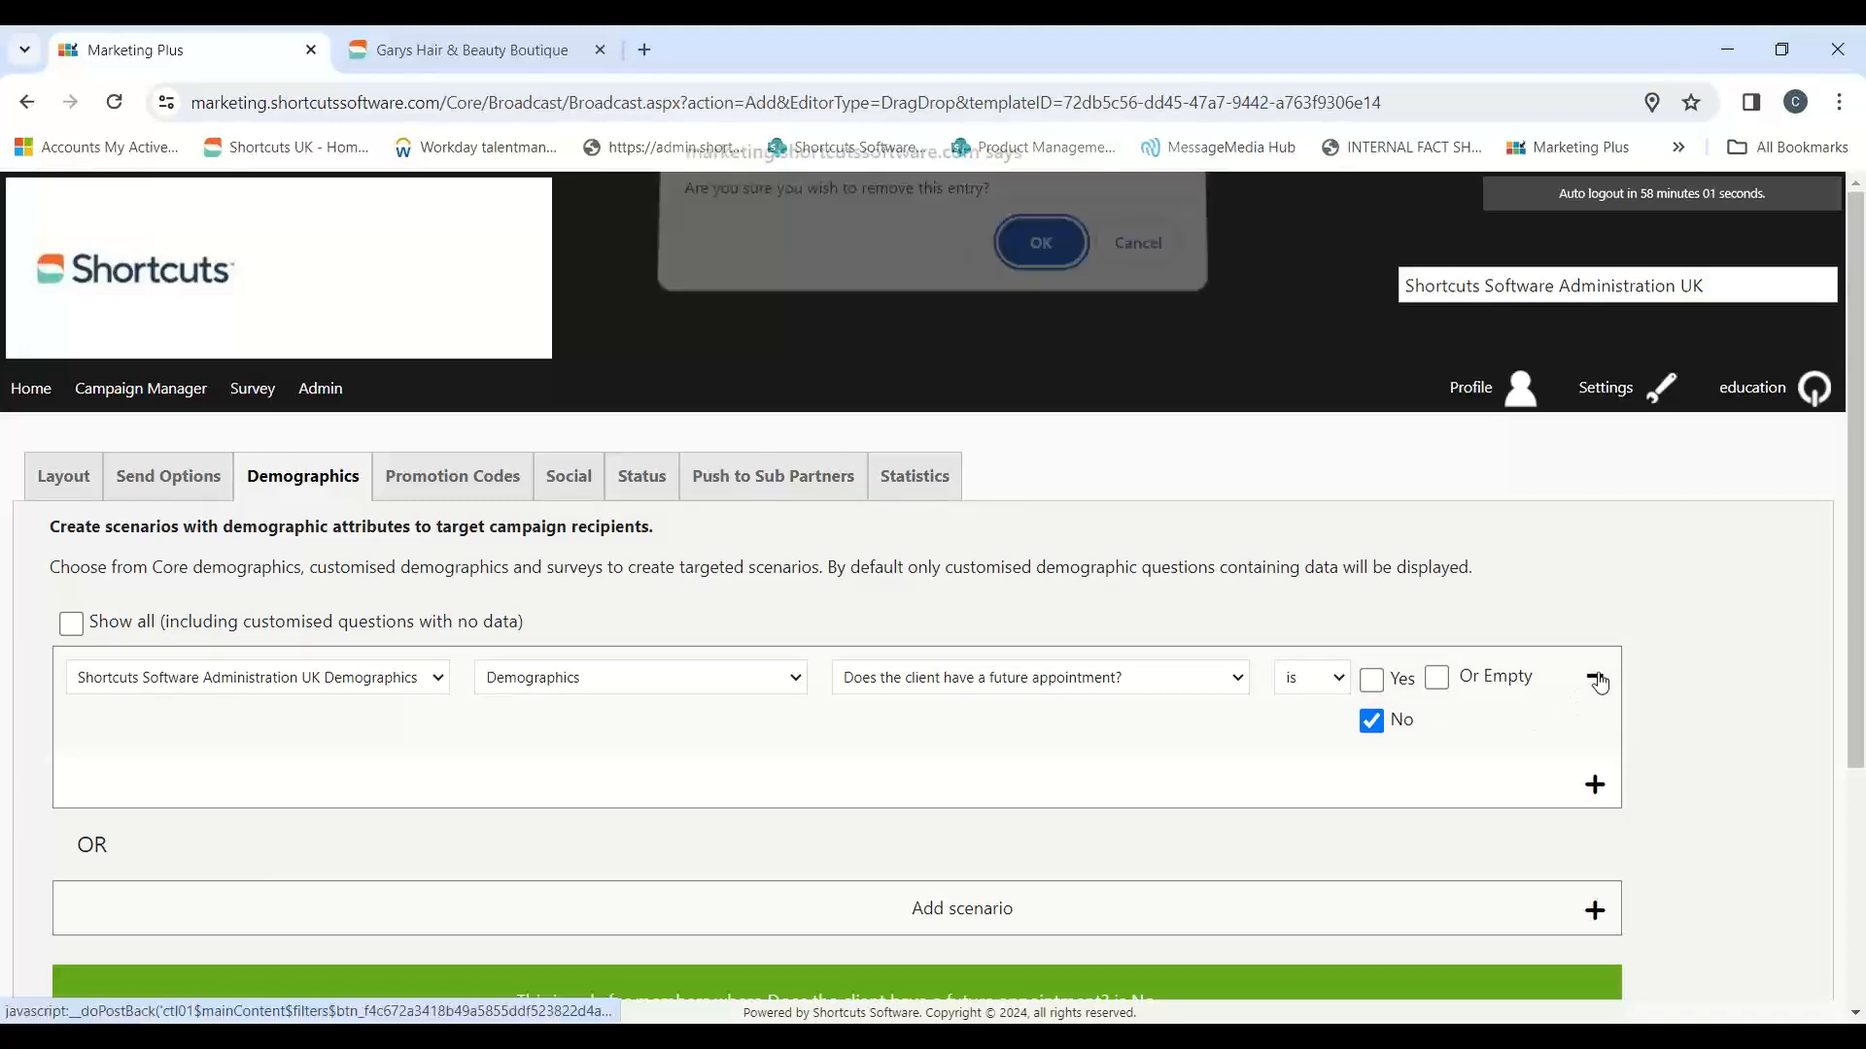
pyautogui.click(1069, 272)
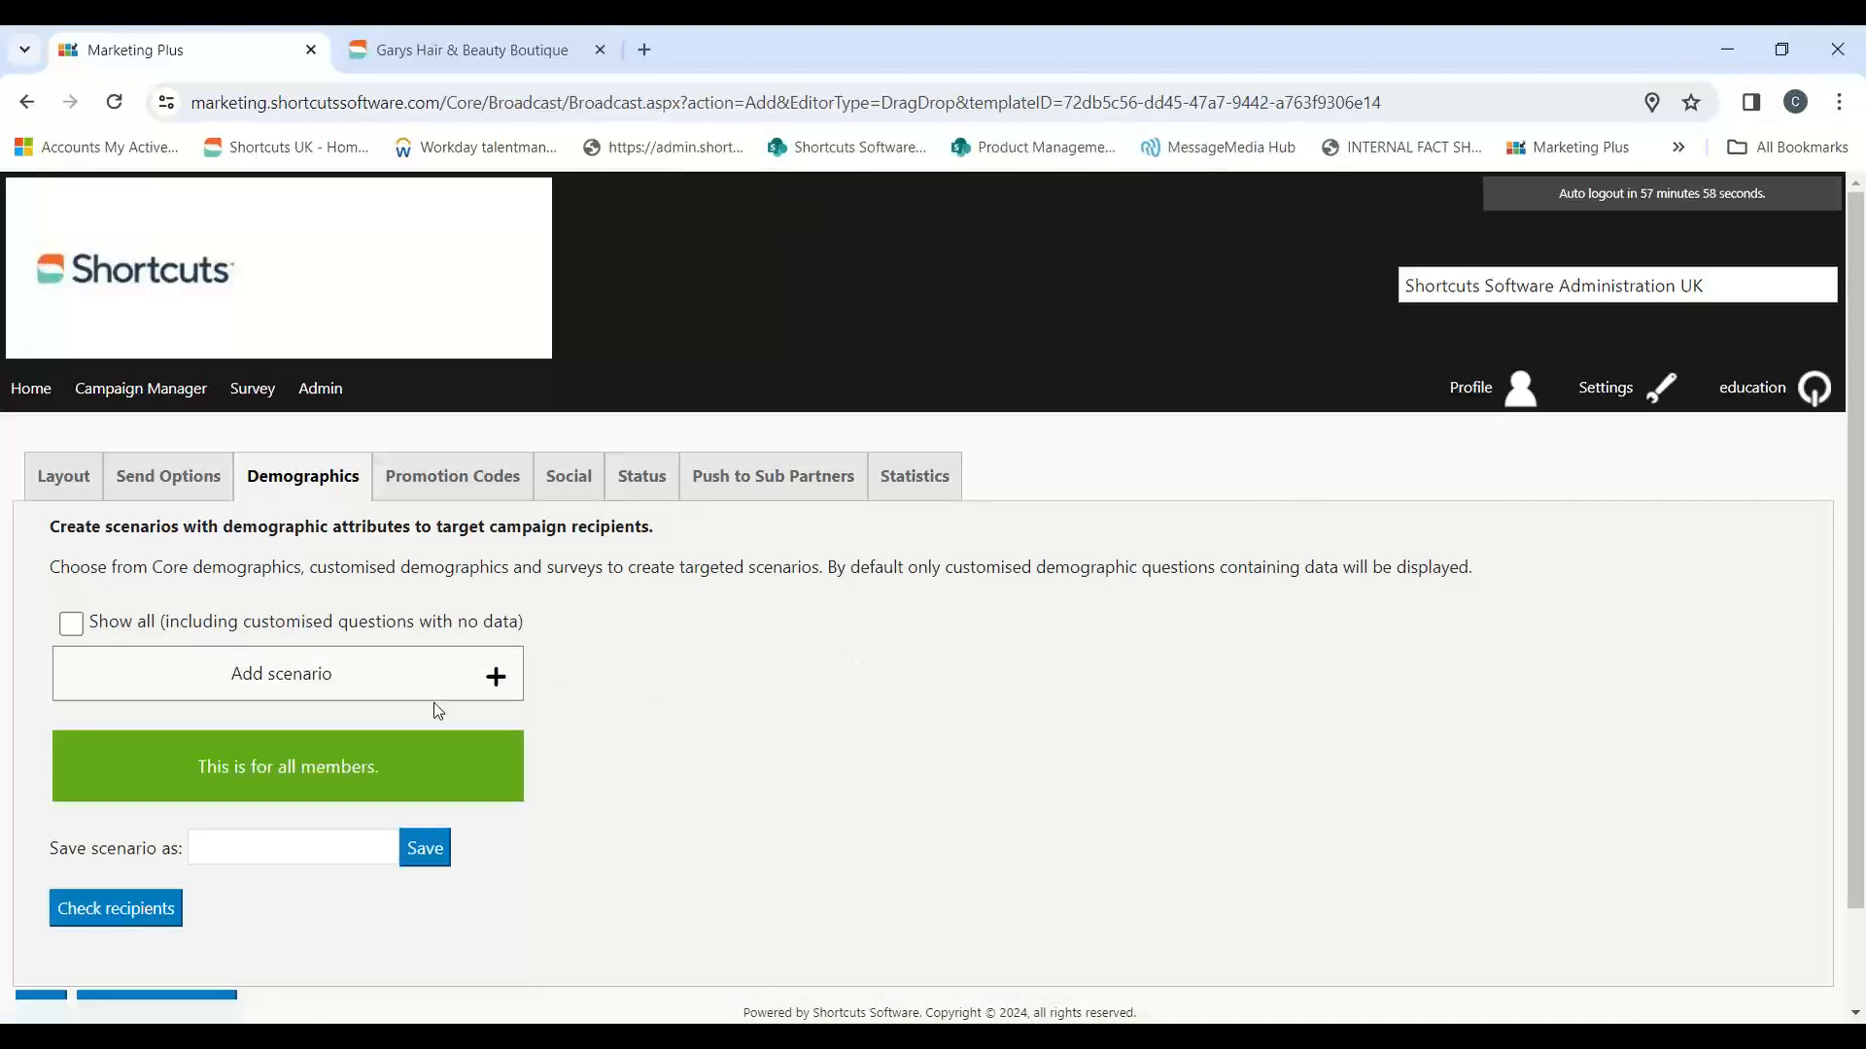
# Step: Add a scenario using Shortcuts Software Administration UK Demographics, the Demographics category and Client's preferred employee's name (alias)
pyautogui.click(496, 675)
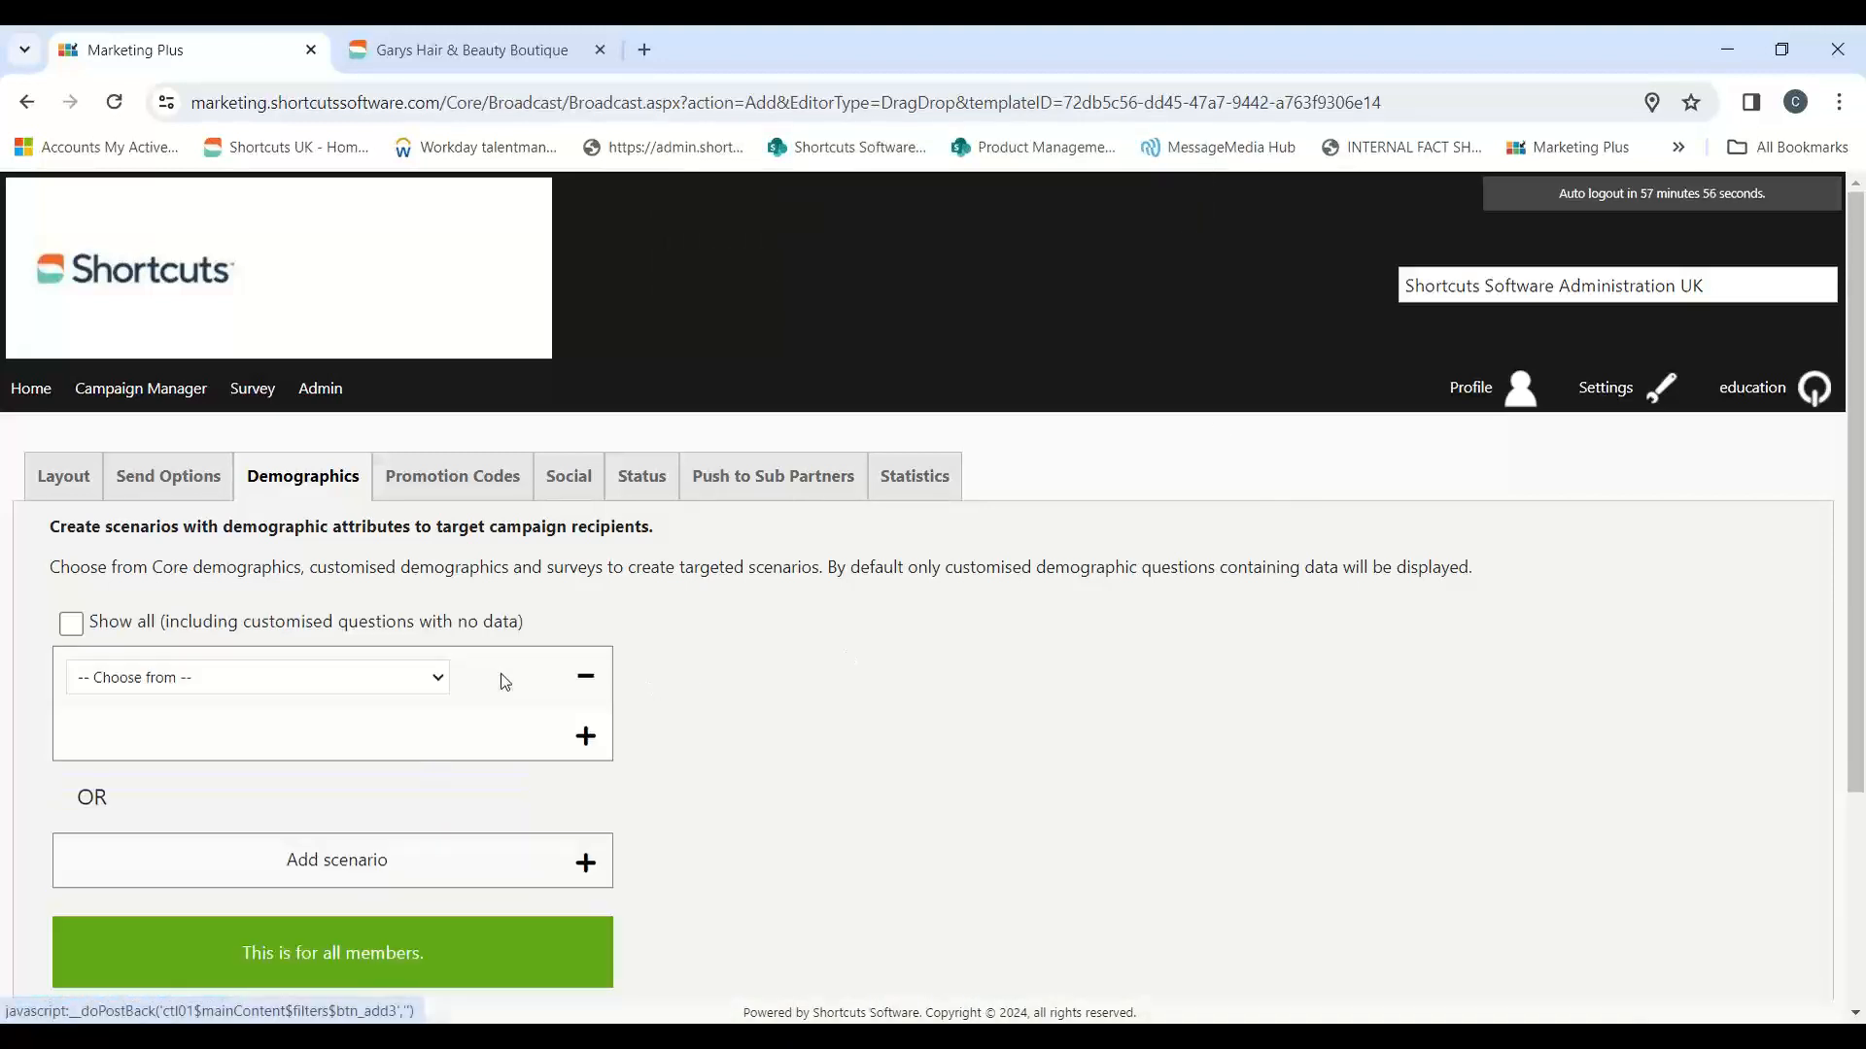
pyautogui.click(418, 680)
pyautogui.click(327, 763)
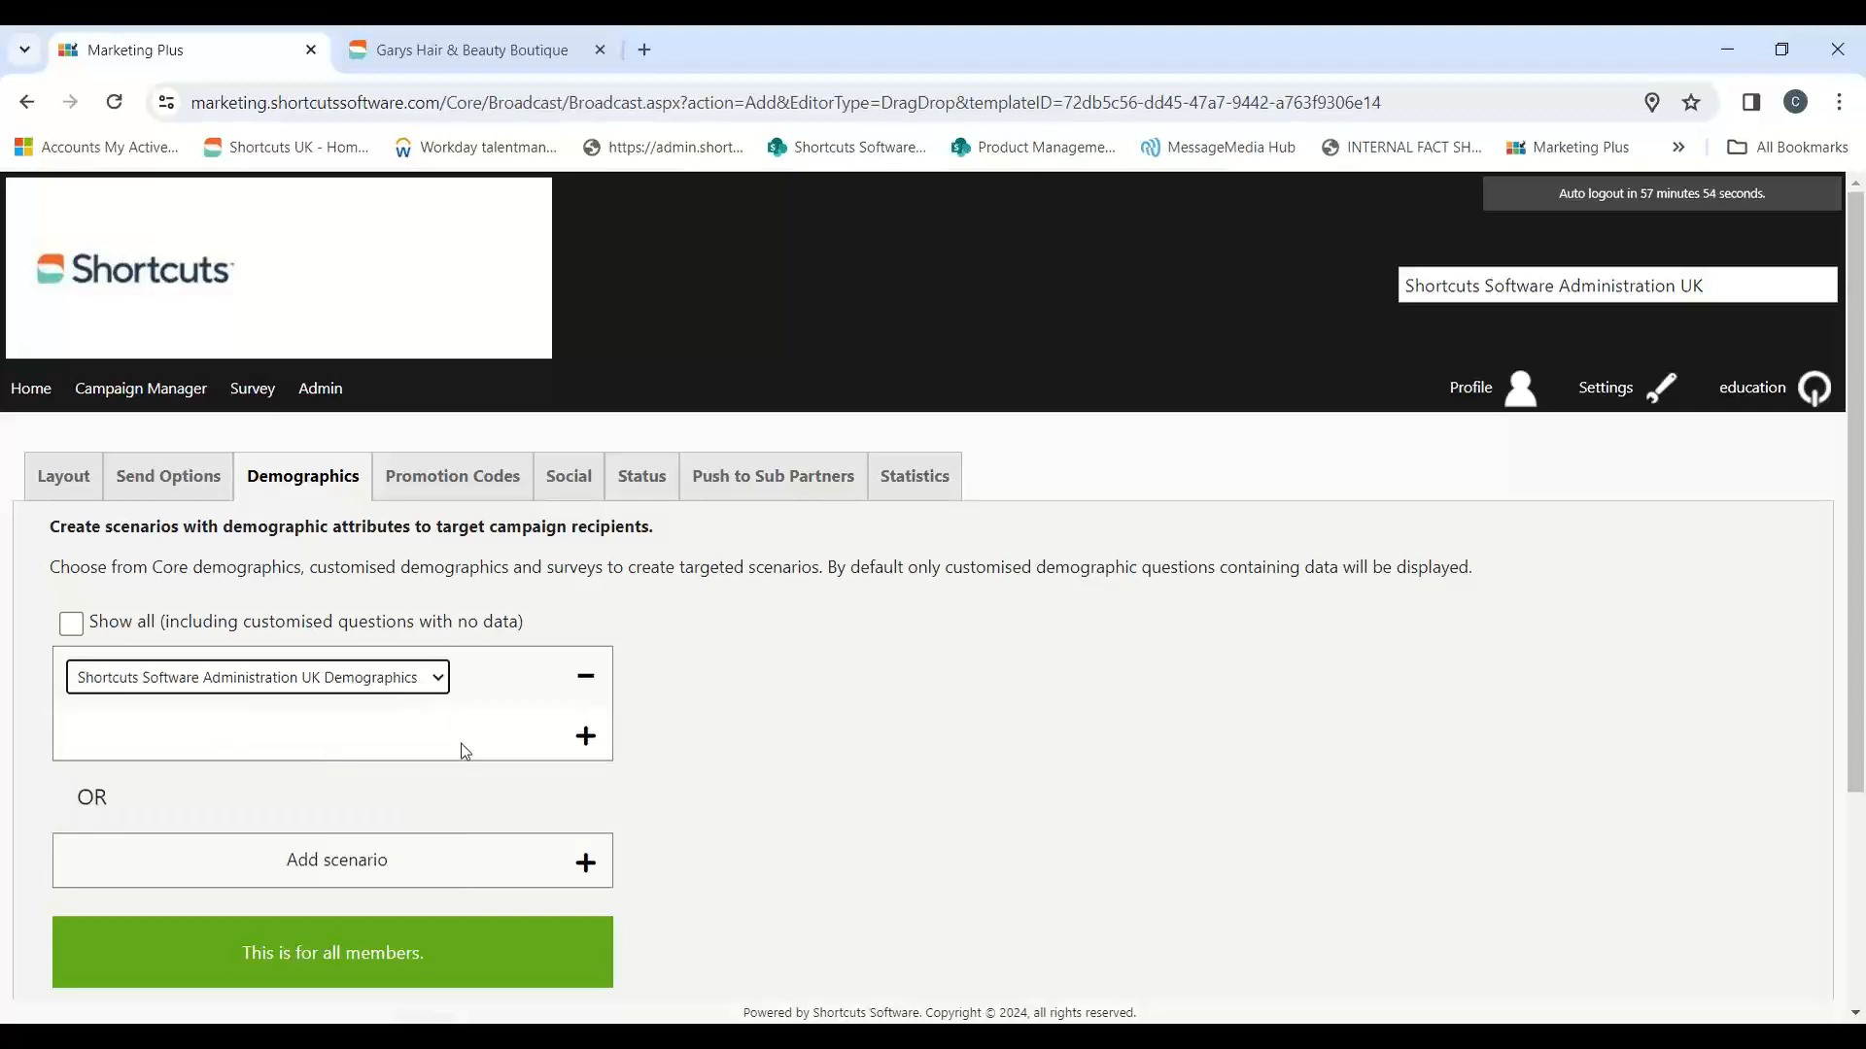
pyautogui.click(650, 678)
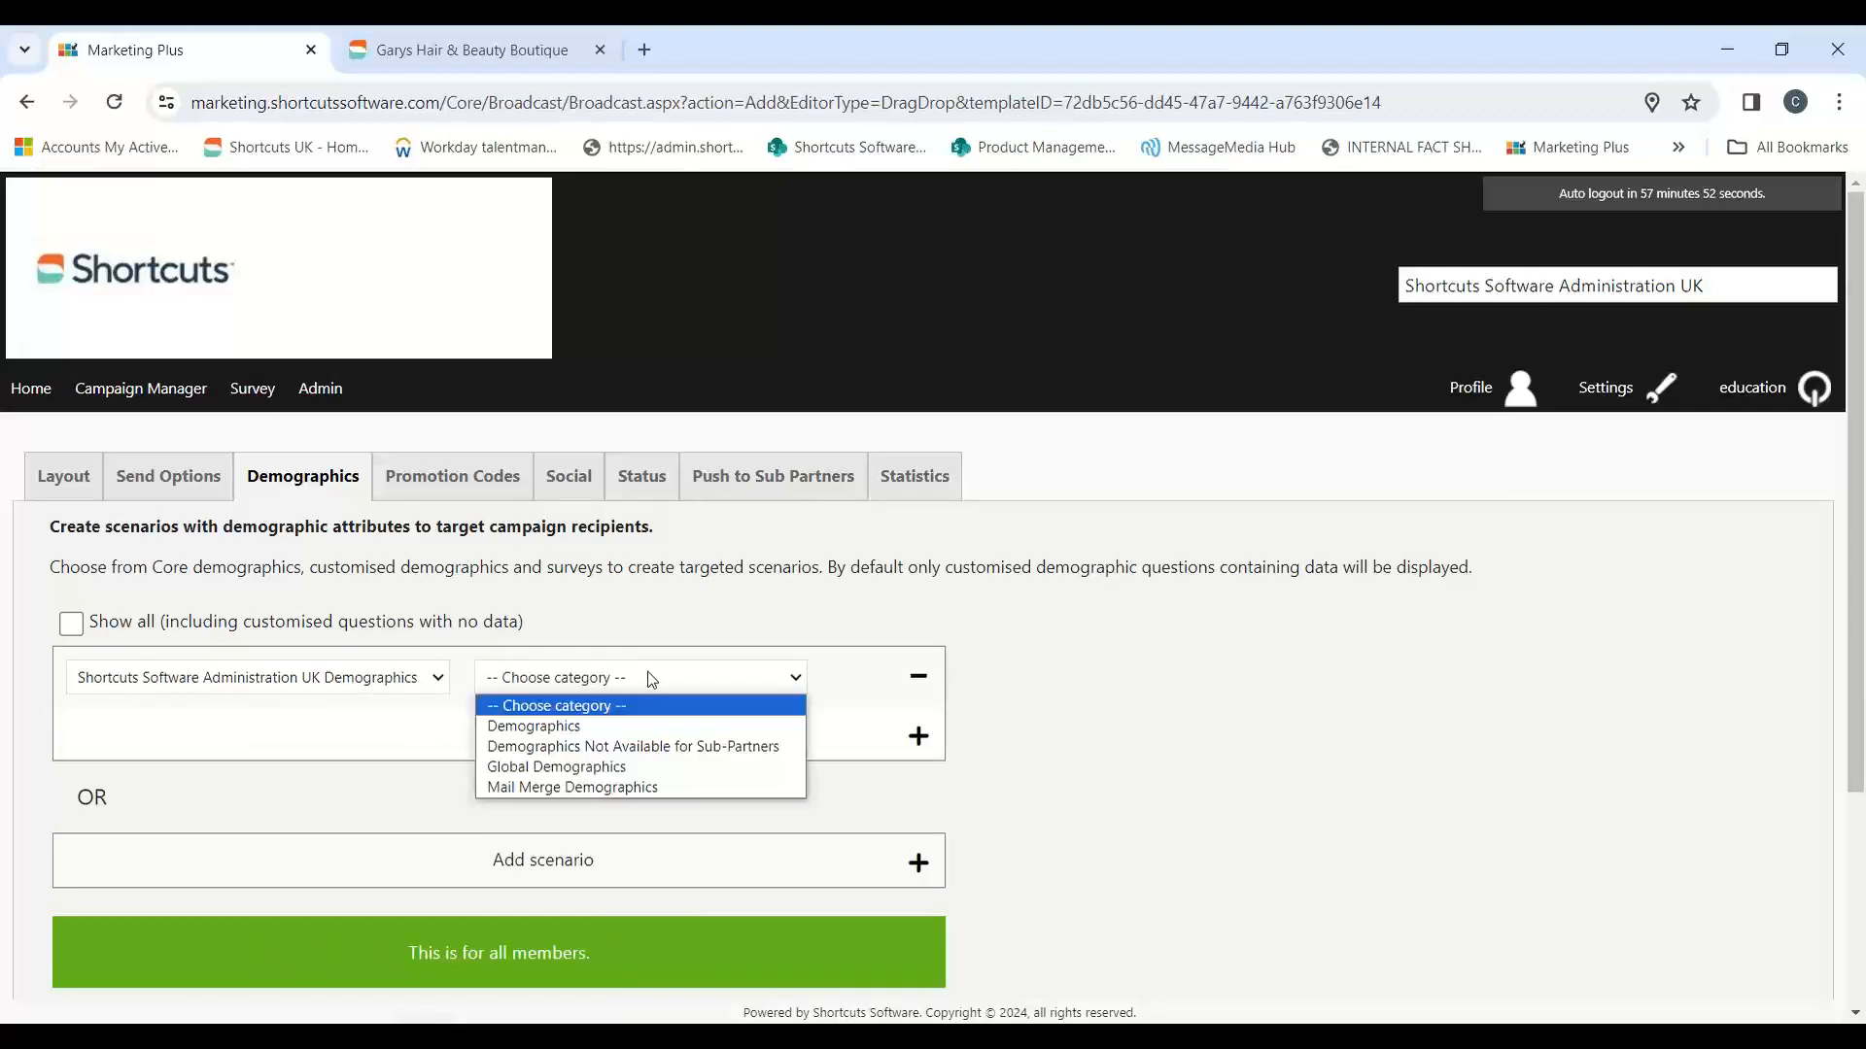
pyautogui.click(560, 727)
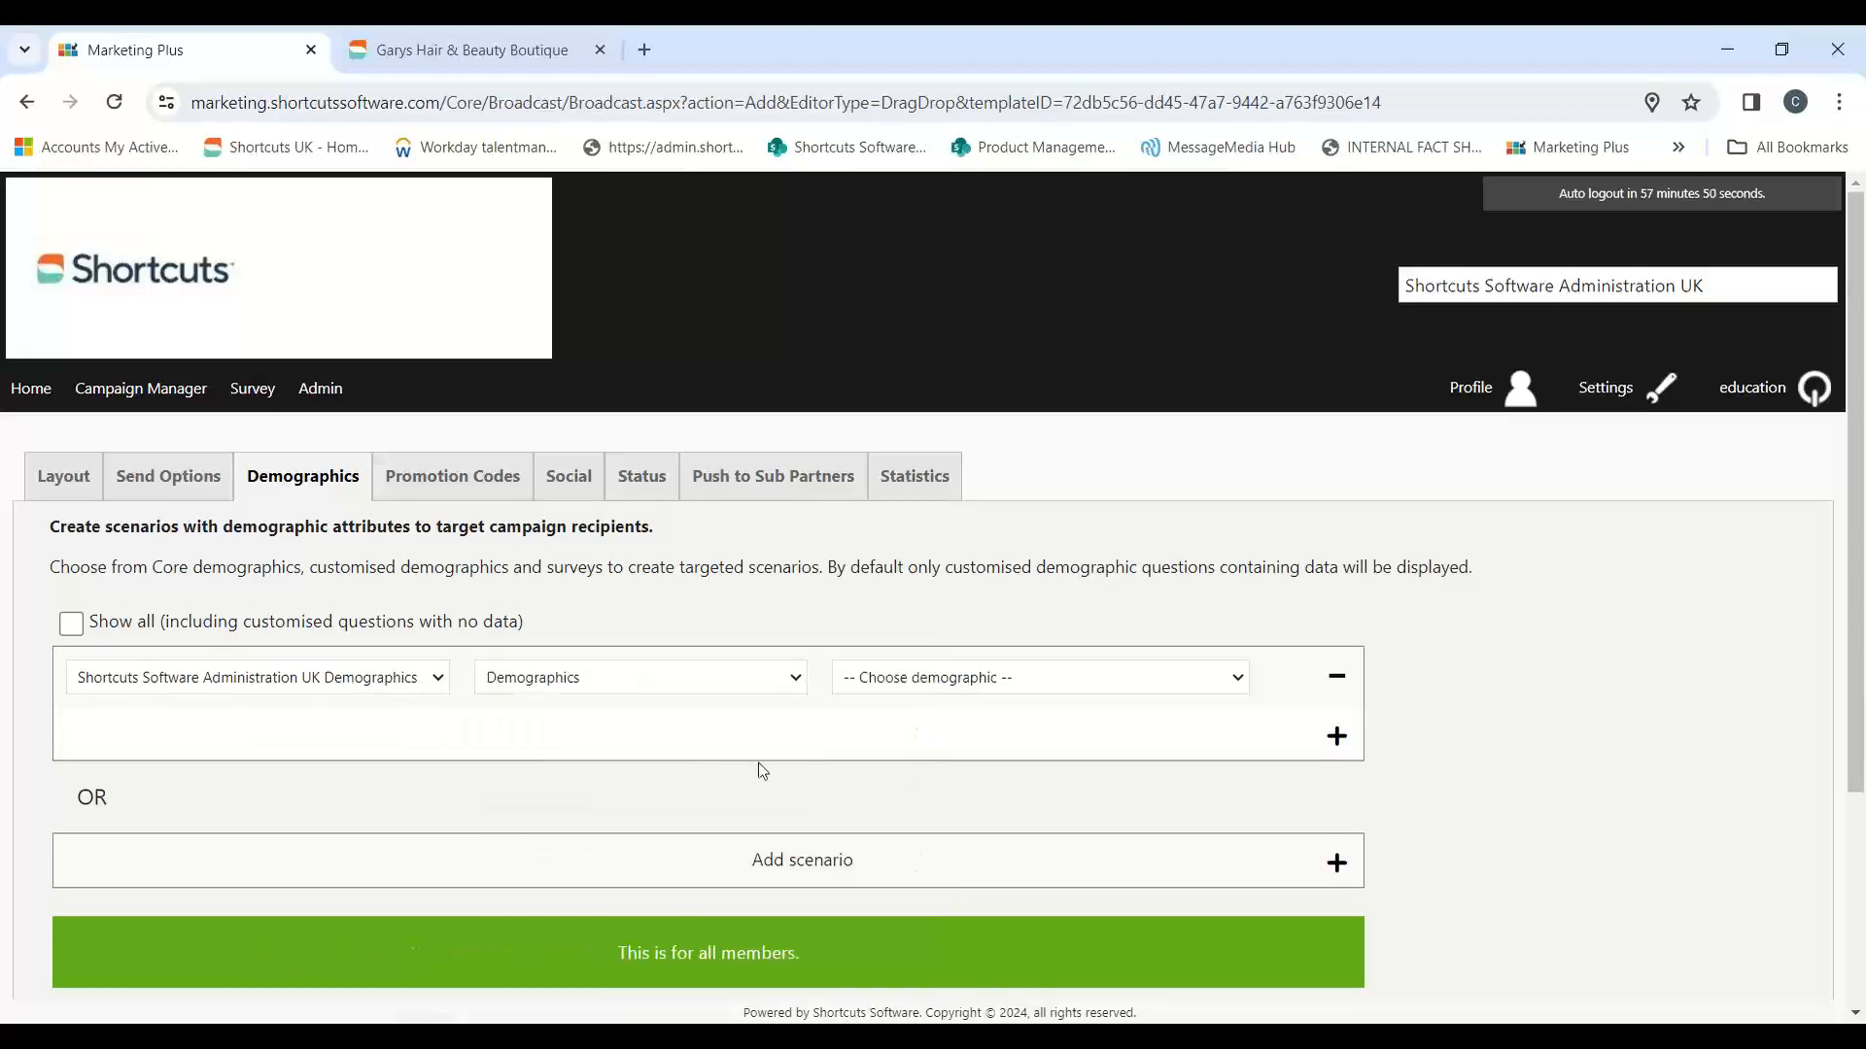
pyautogui.click(976, 680)
pyautogui.scroll(-1, 1016, 602)
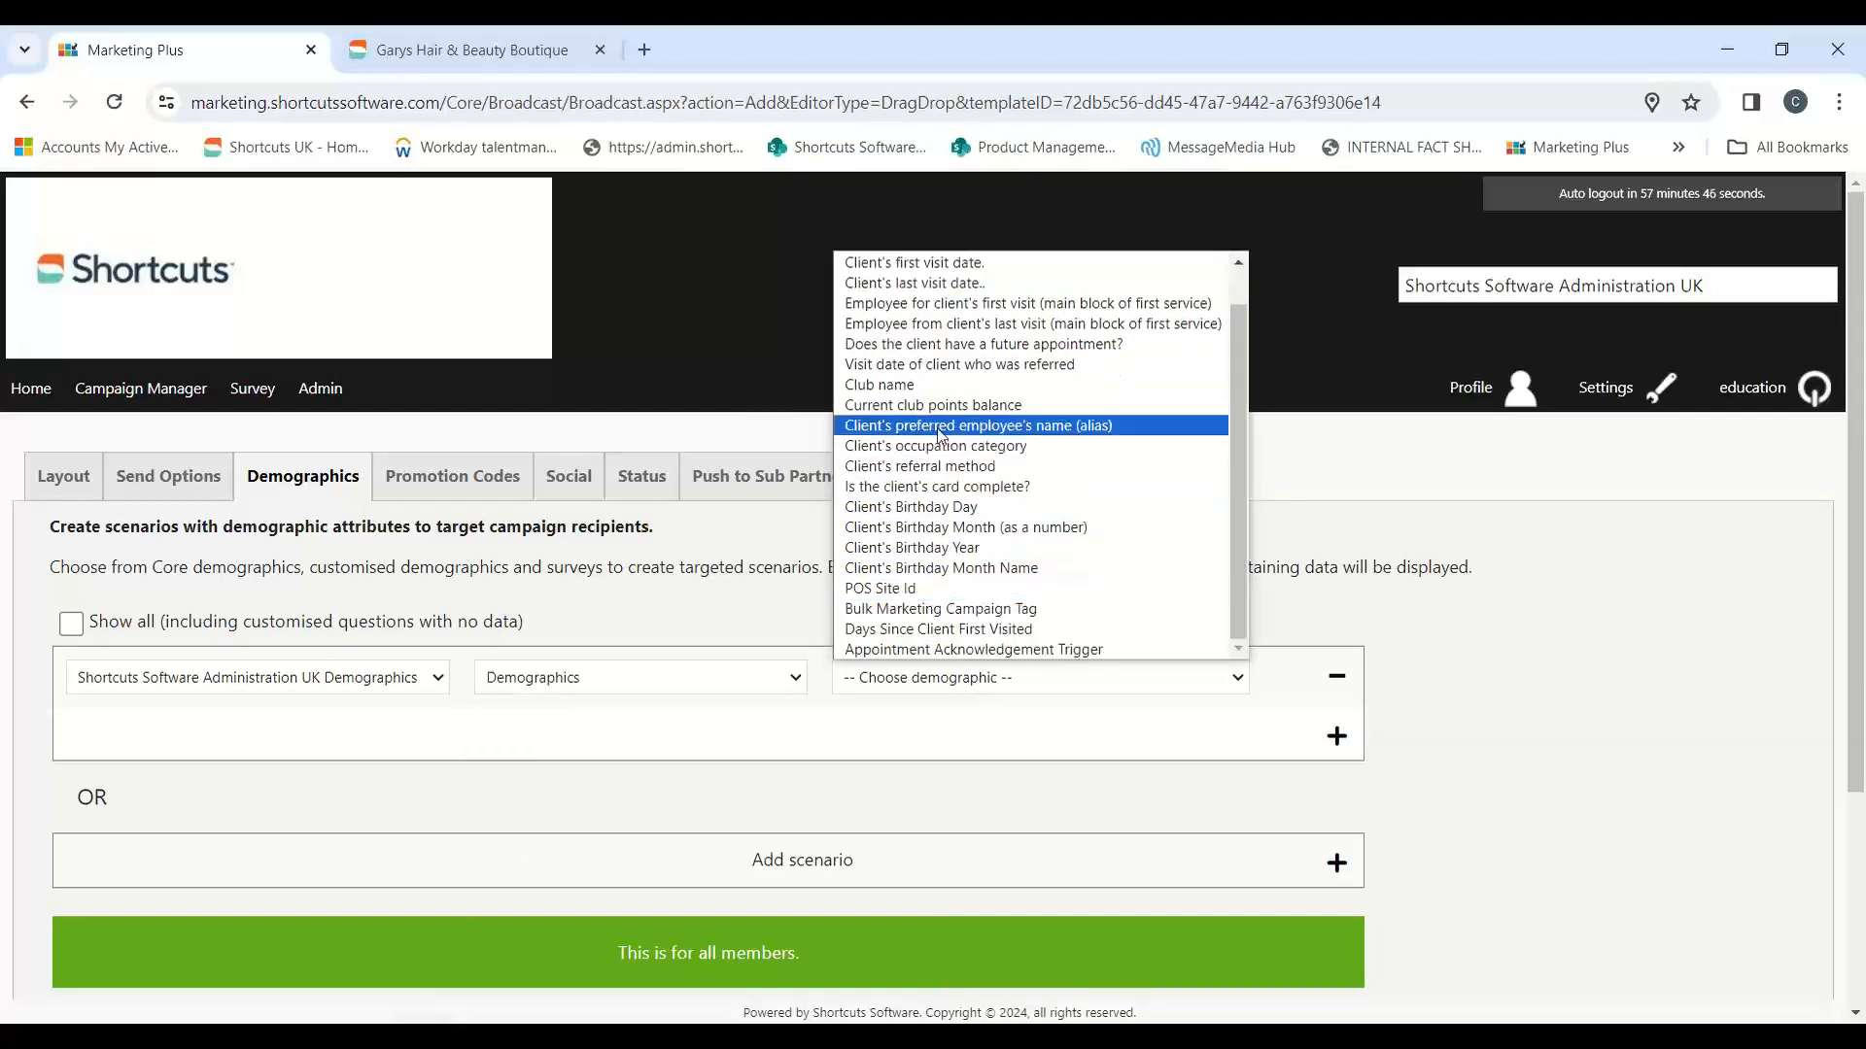
pyautogui.click(1039, 427)
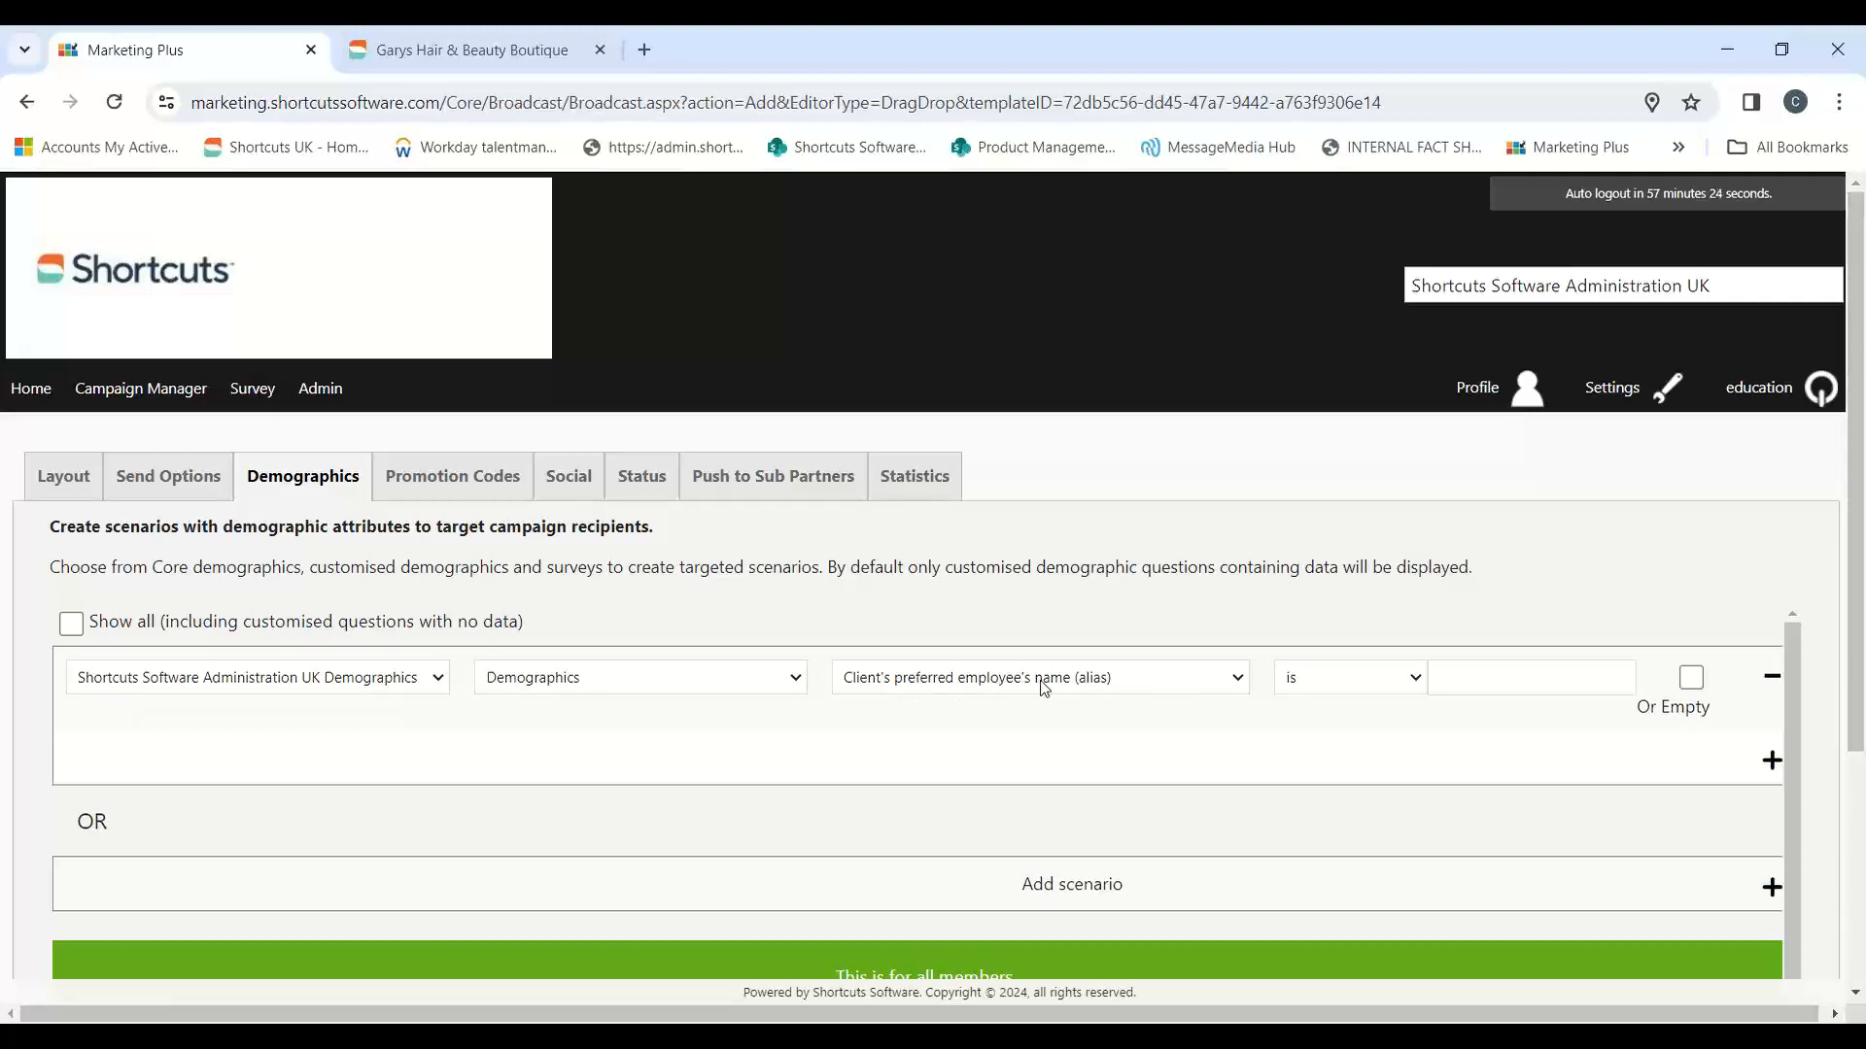
# Step: Enter the employee's first name as the value of the preferred employee condition
pyautogui.click(1466, 678)
pyautogui.write('C')
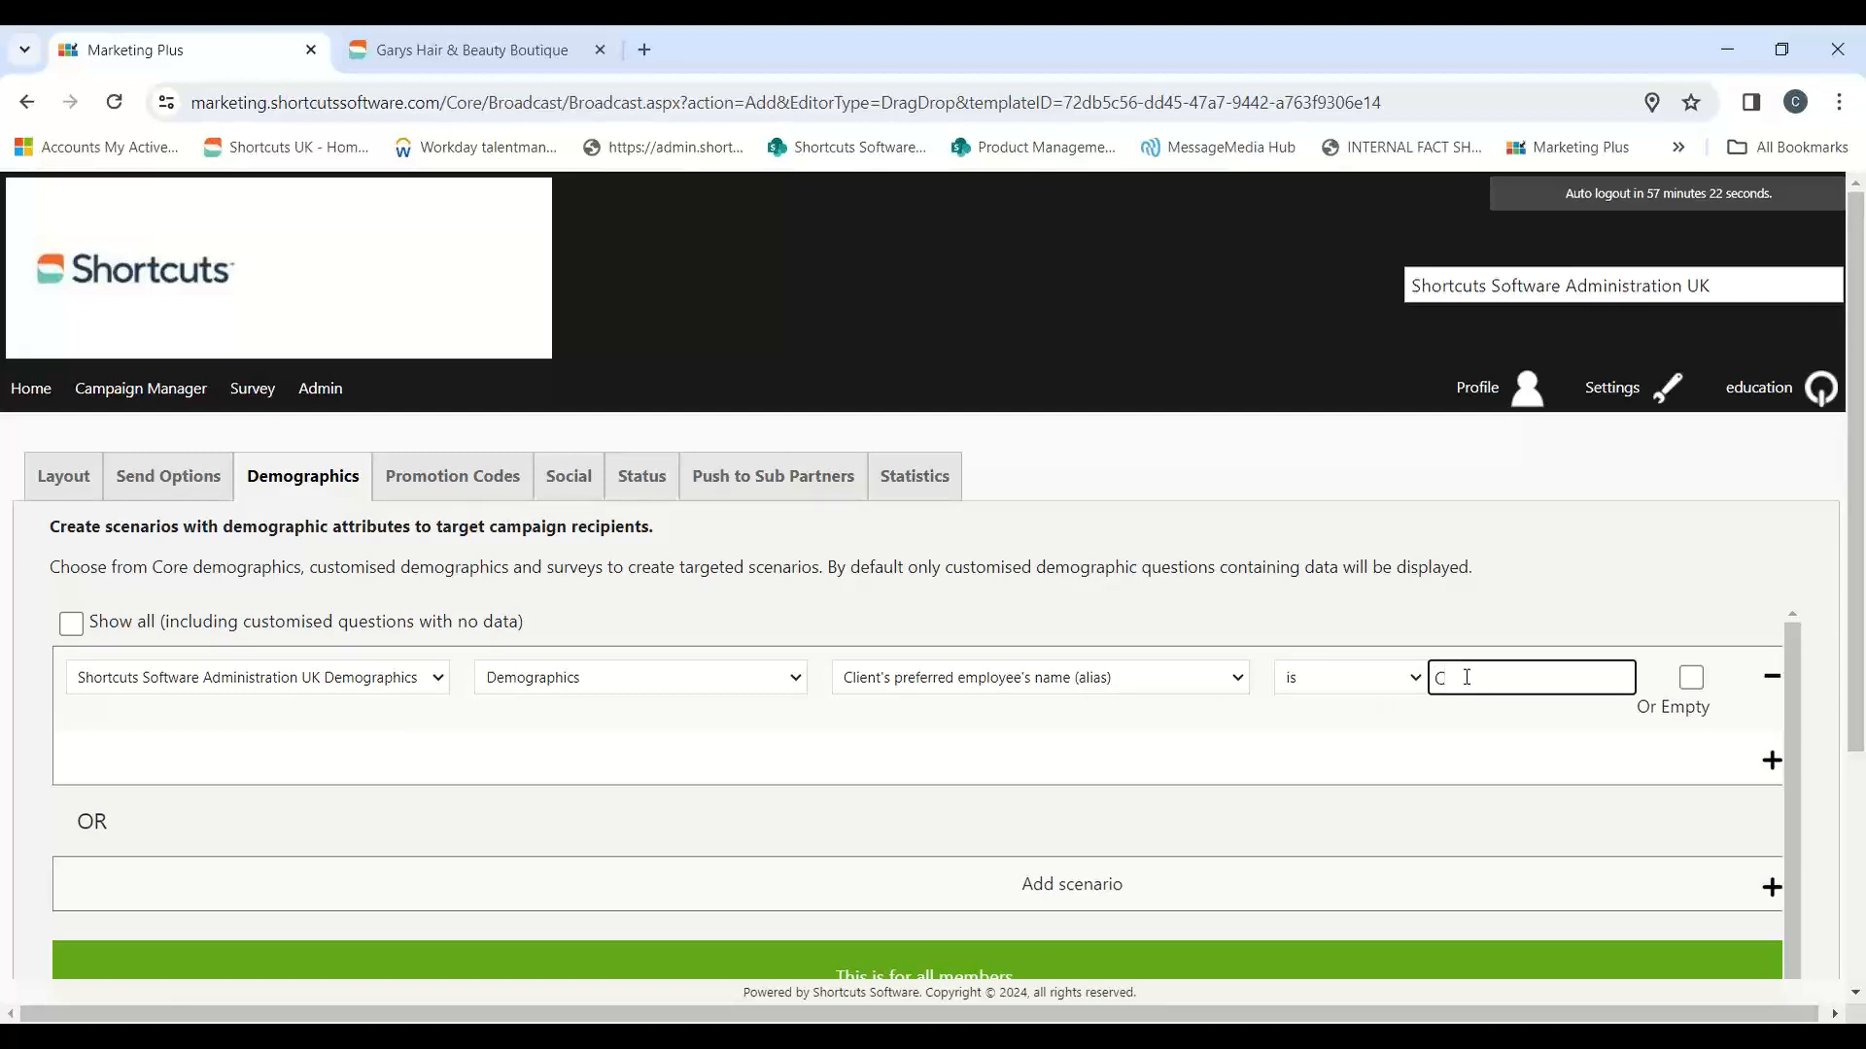
pyautogui.write('hris')
# Step: Add a second condition to the scenario using Shortcuts Software Administration UK Demographics, Demographics and Bulk Marketing Campaign Tag
pyautogui.scroll(-1, 1380, 583)
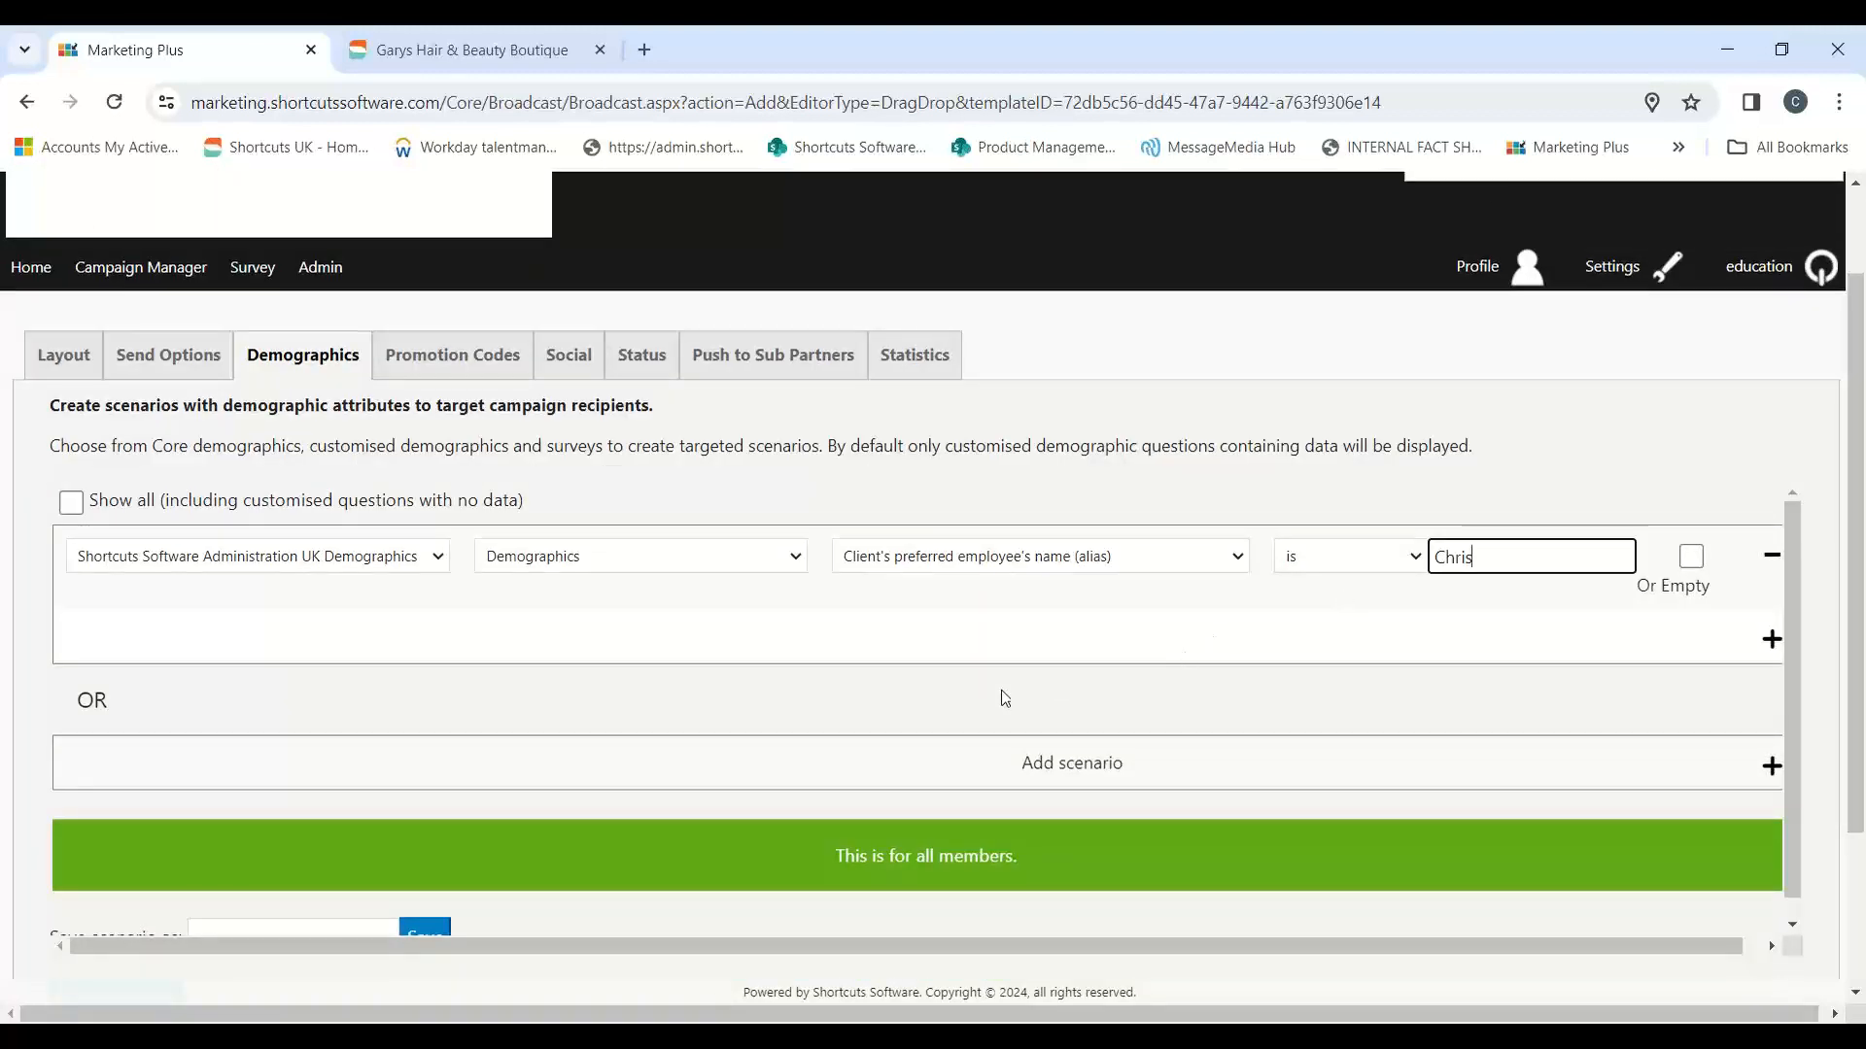
pyautogui.click(1769, 648)
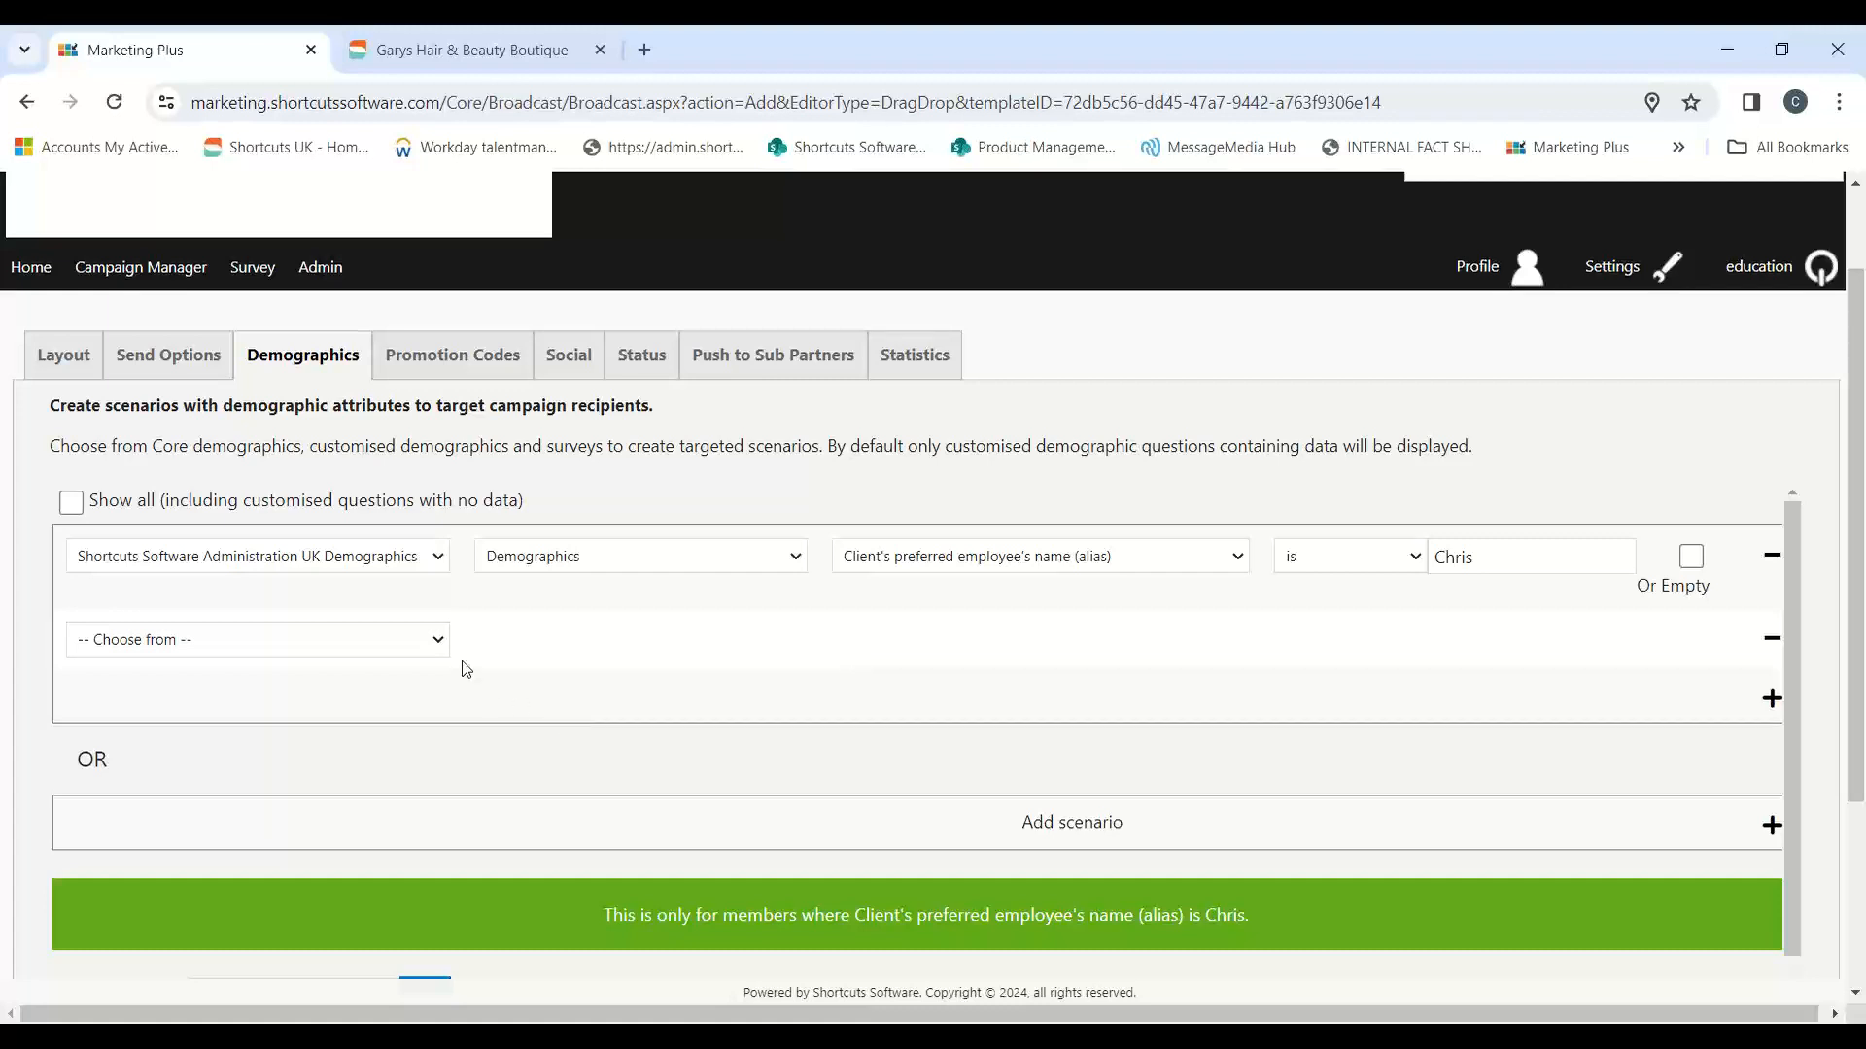
pyautogui.click(442, 644)
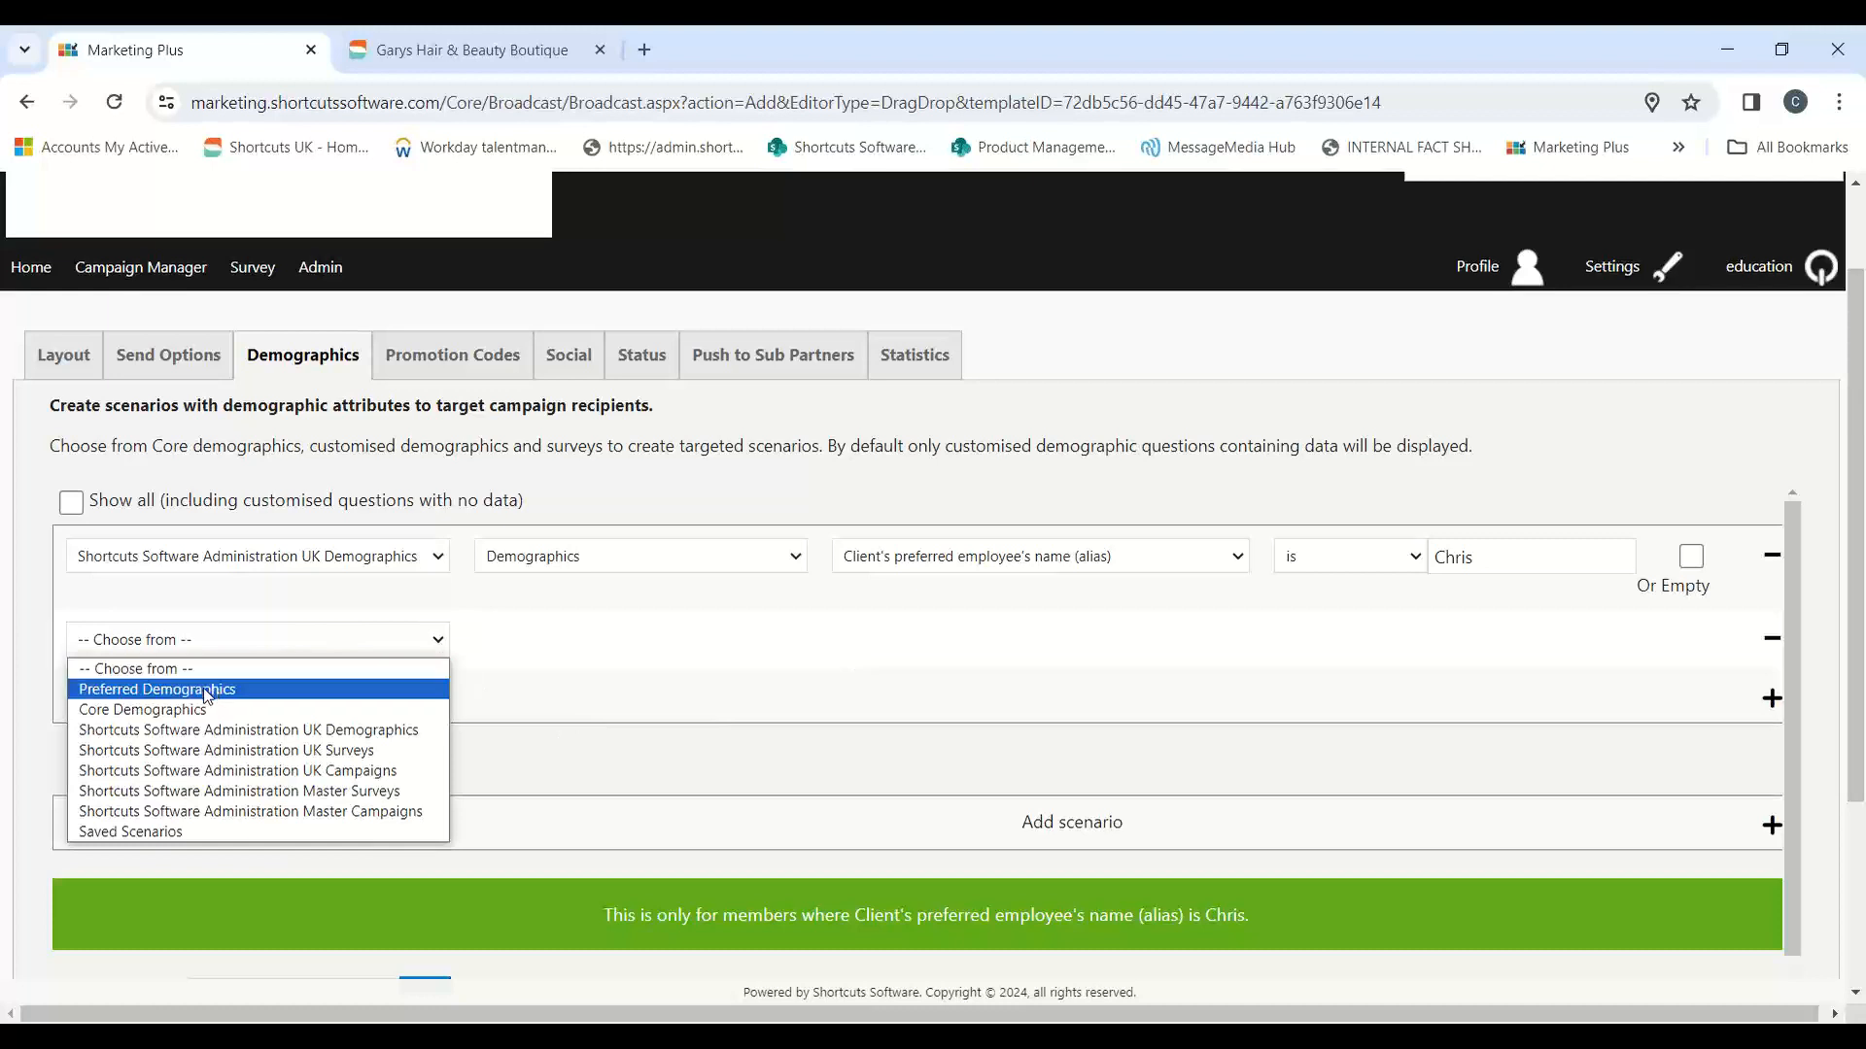
pyautogui.click(198, 731)
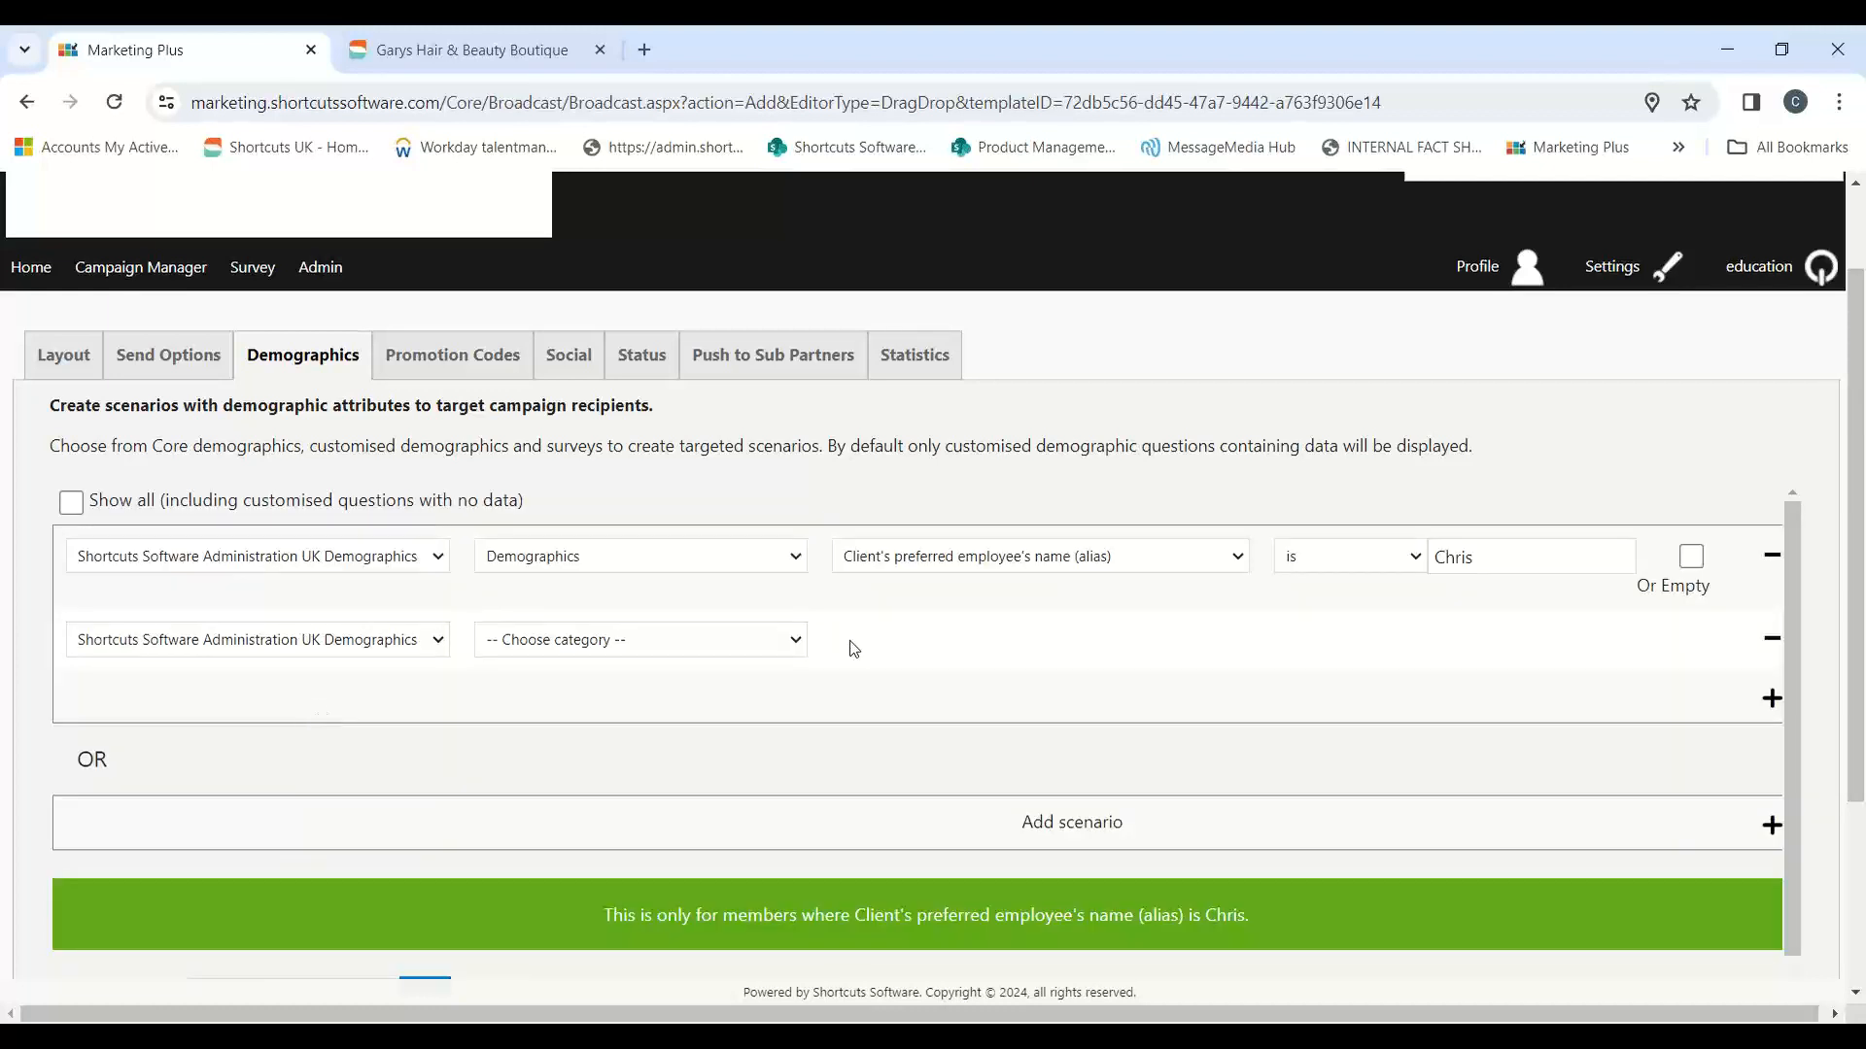
pyautogui.click(748, 639)
pyautogui.click(610, 697)
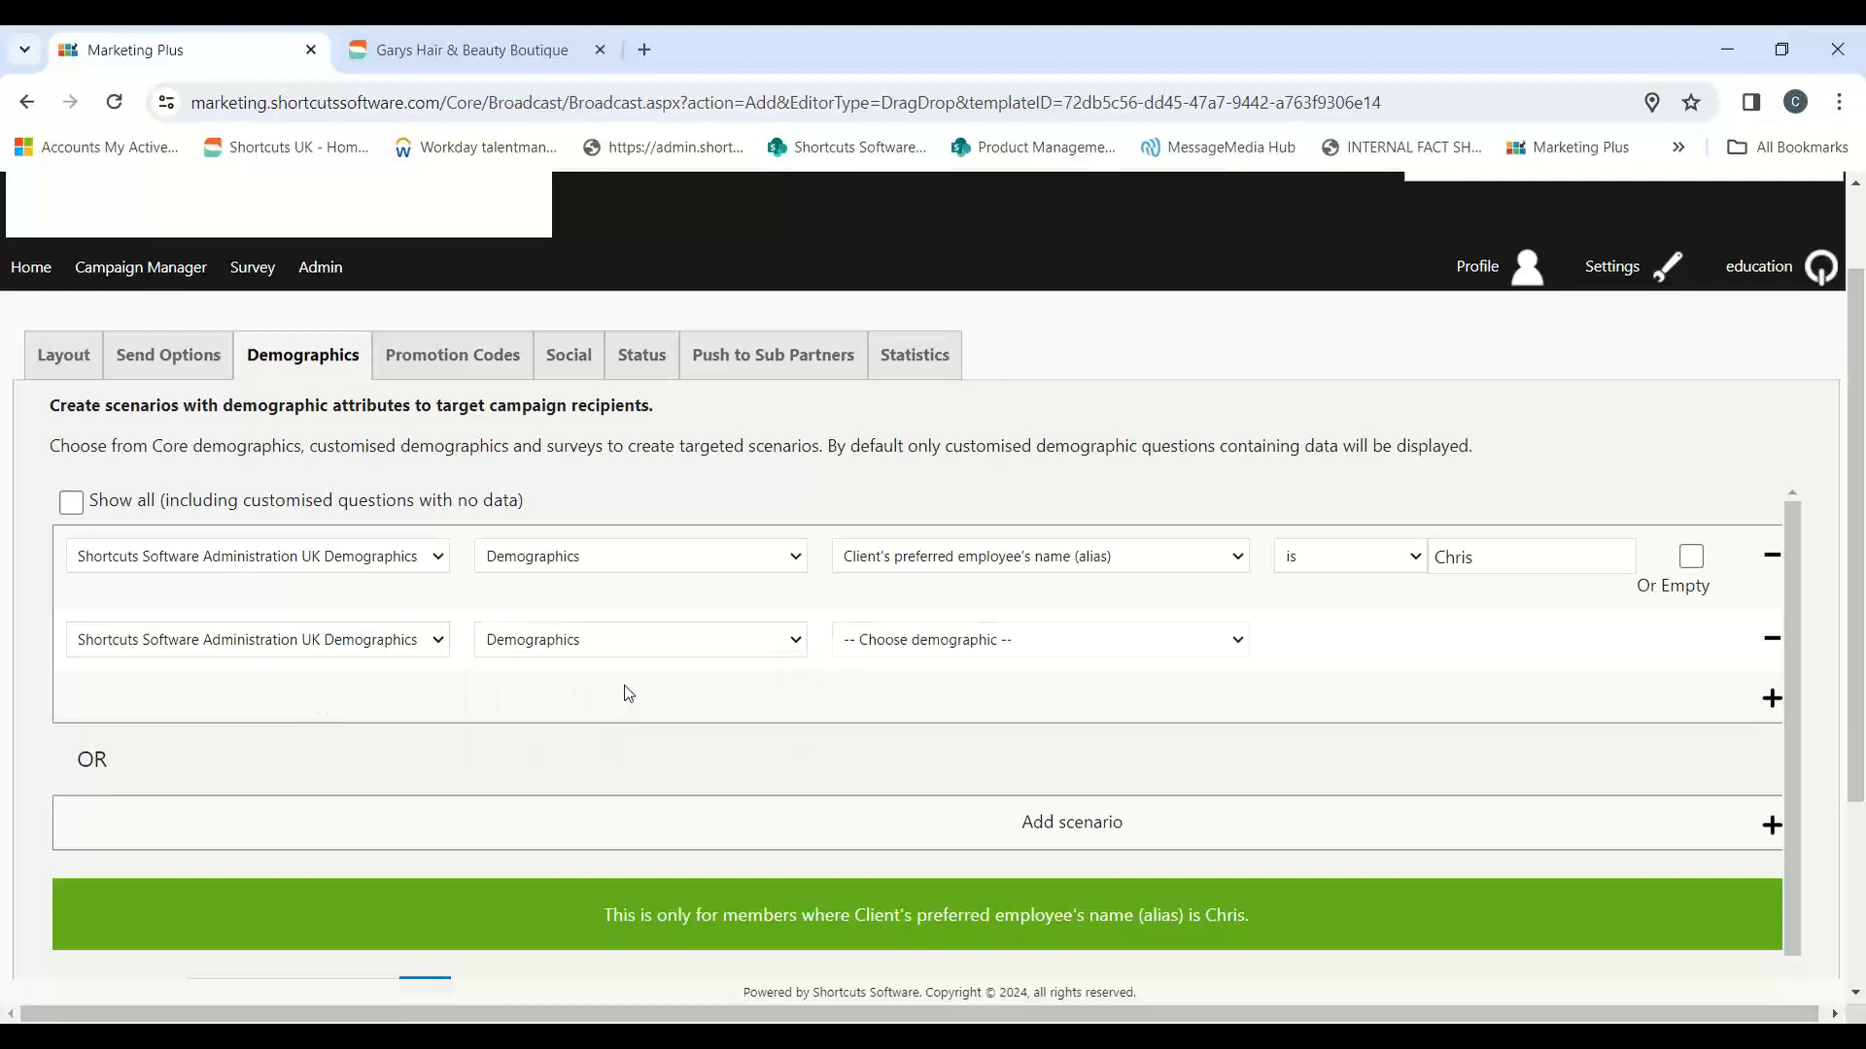
pyautogui.click(1008, 643)
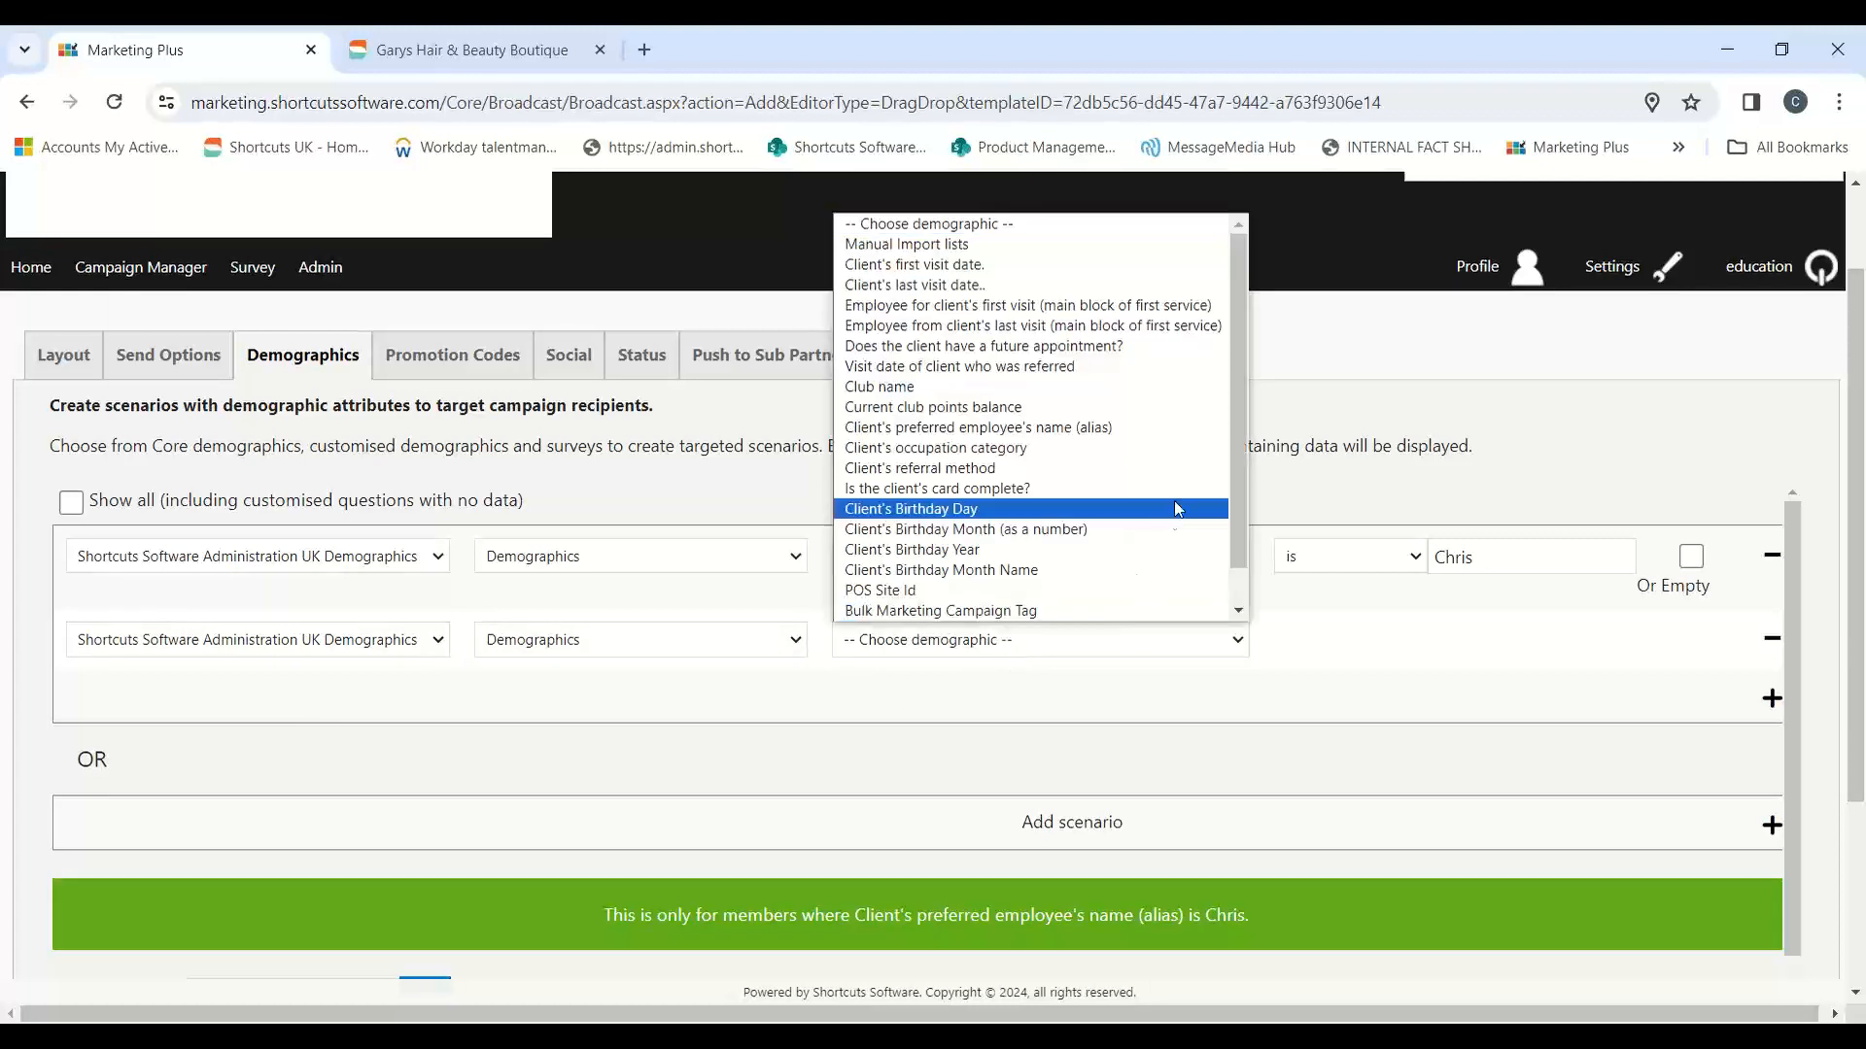
pyautogui.scroll(-1, 1239, 390)
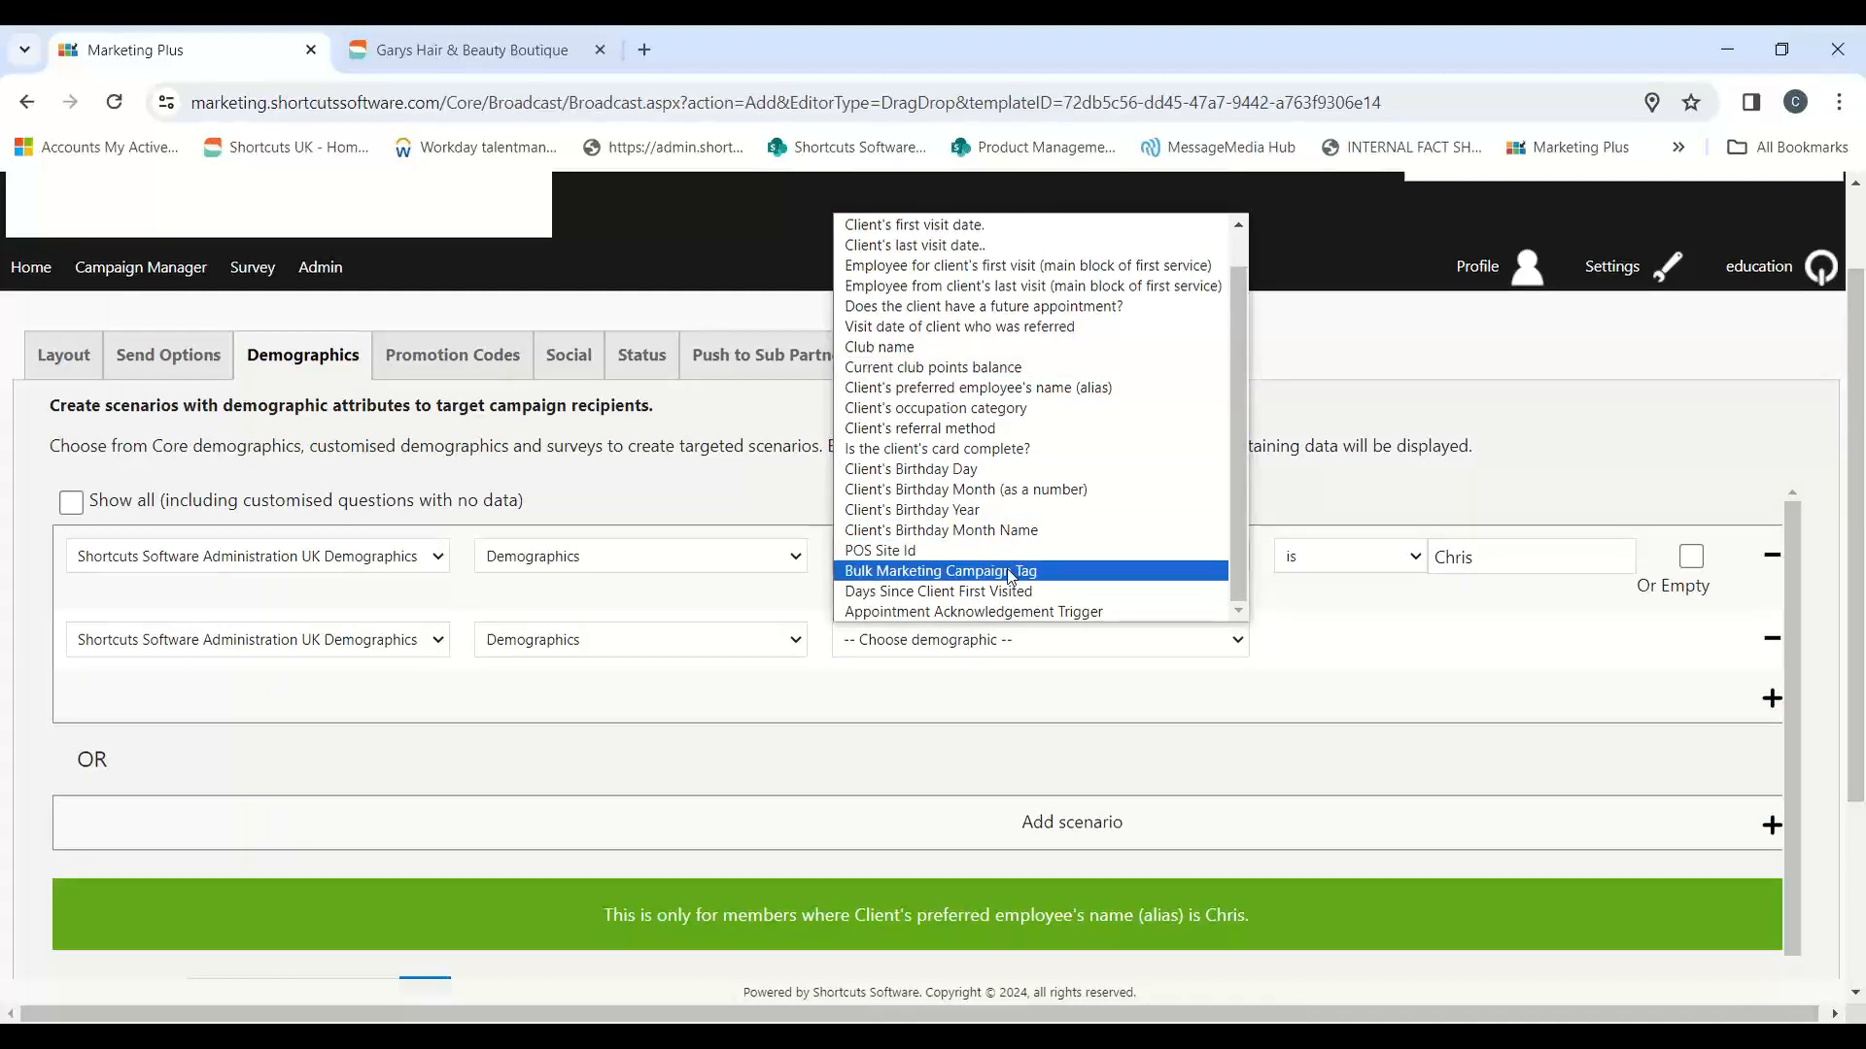
pyautogui.click(1031, 572)
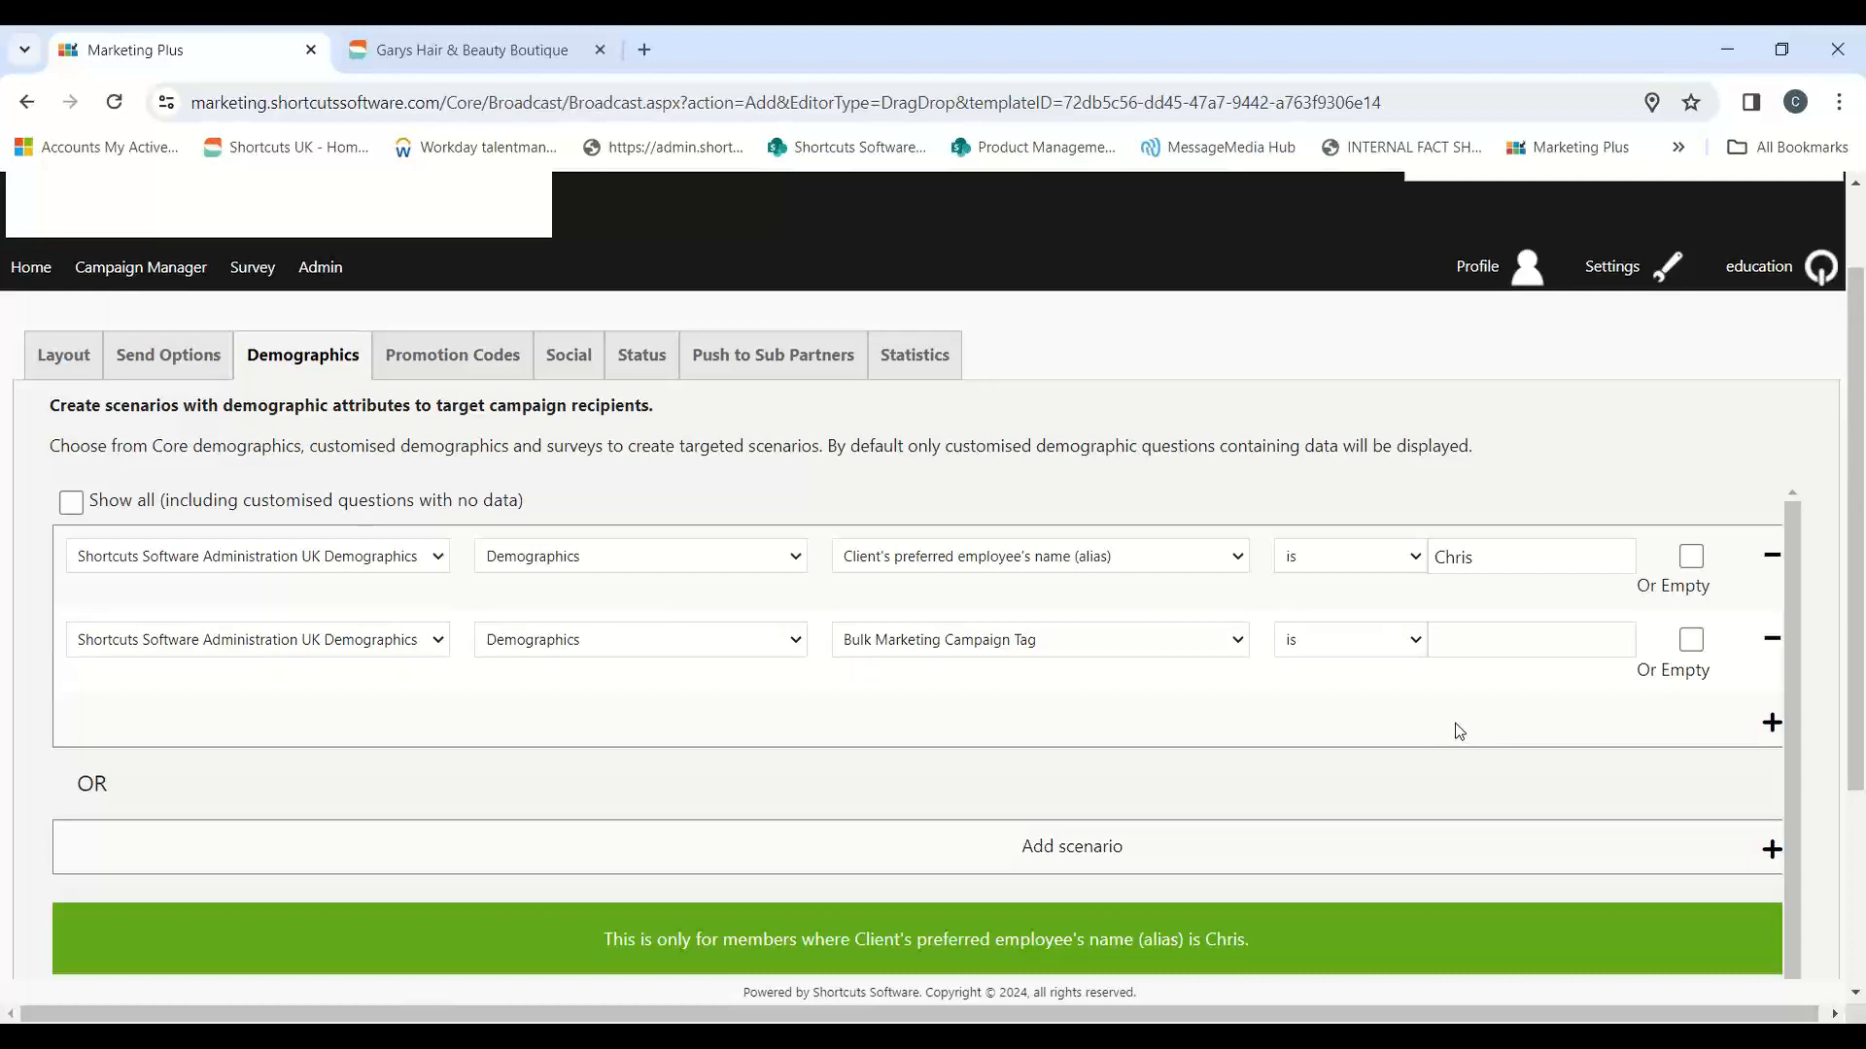
pyautogui.click(1096, 646)
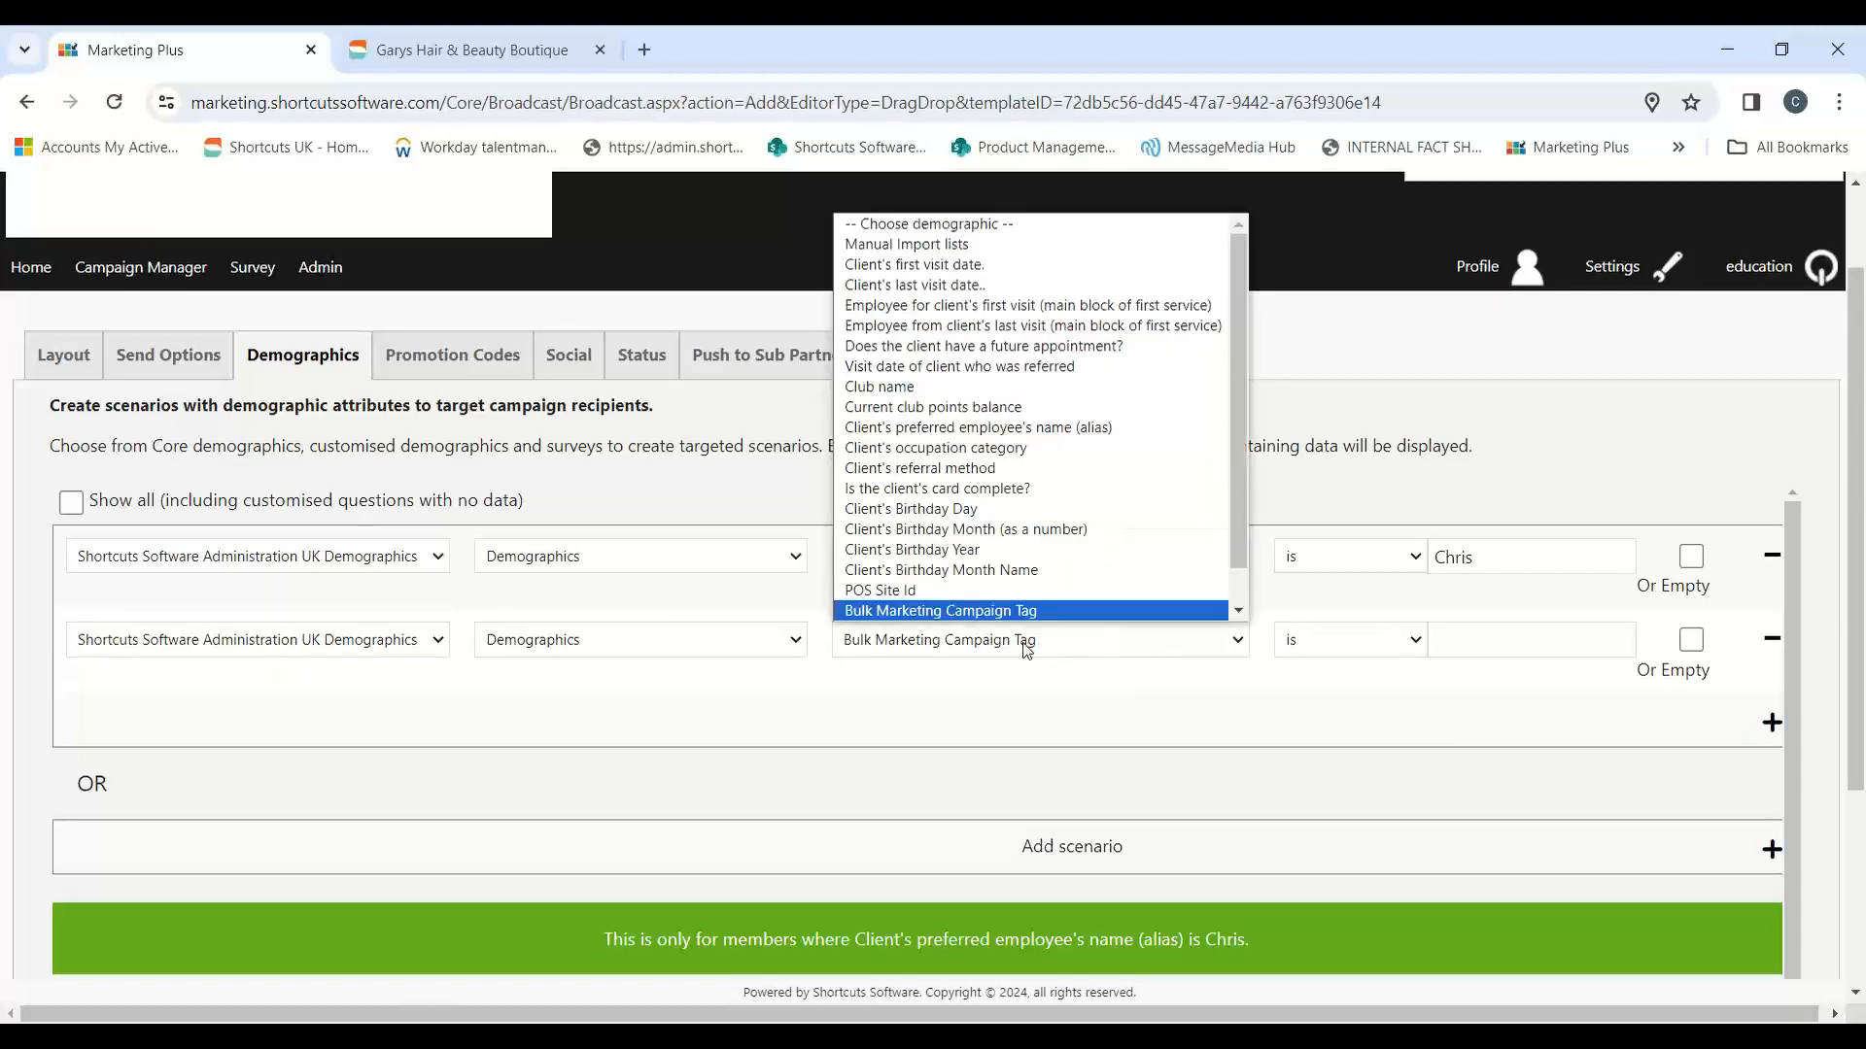
pyautogui.scroll(-1, 991, 622)
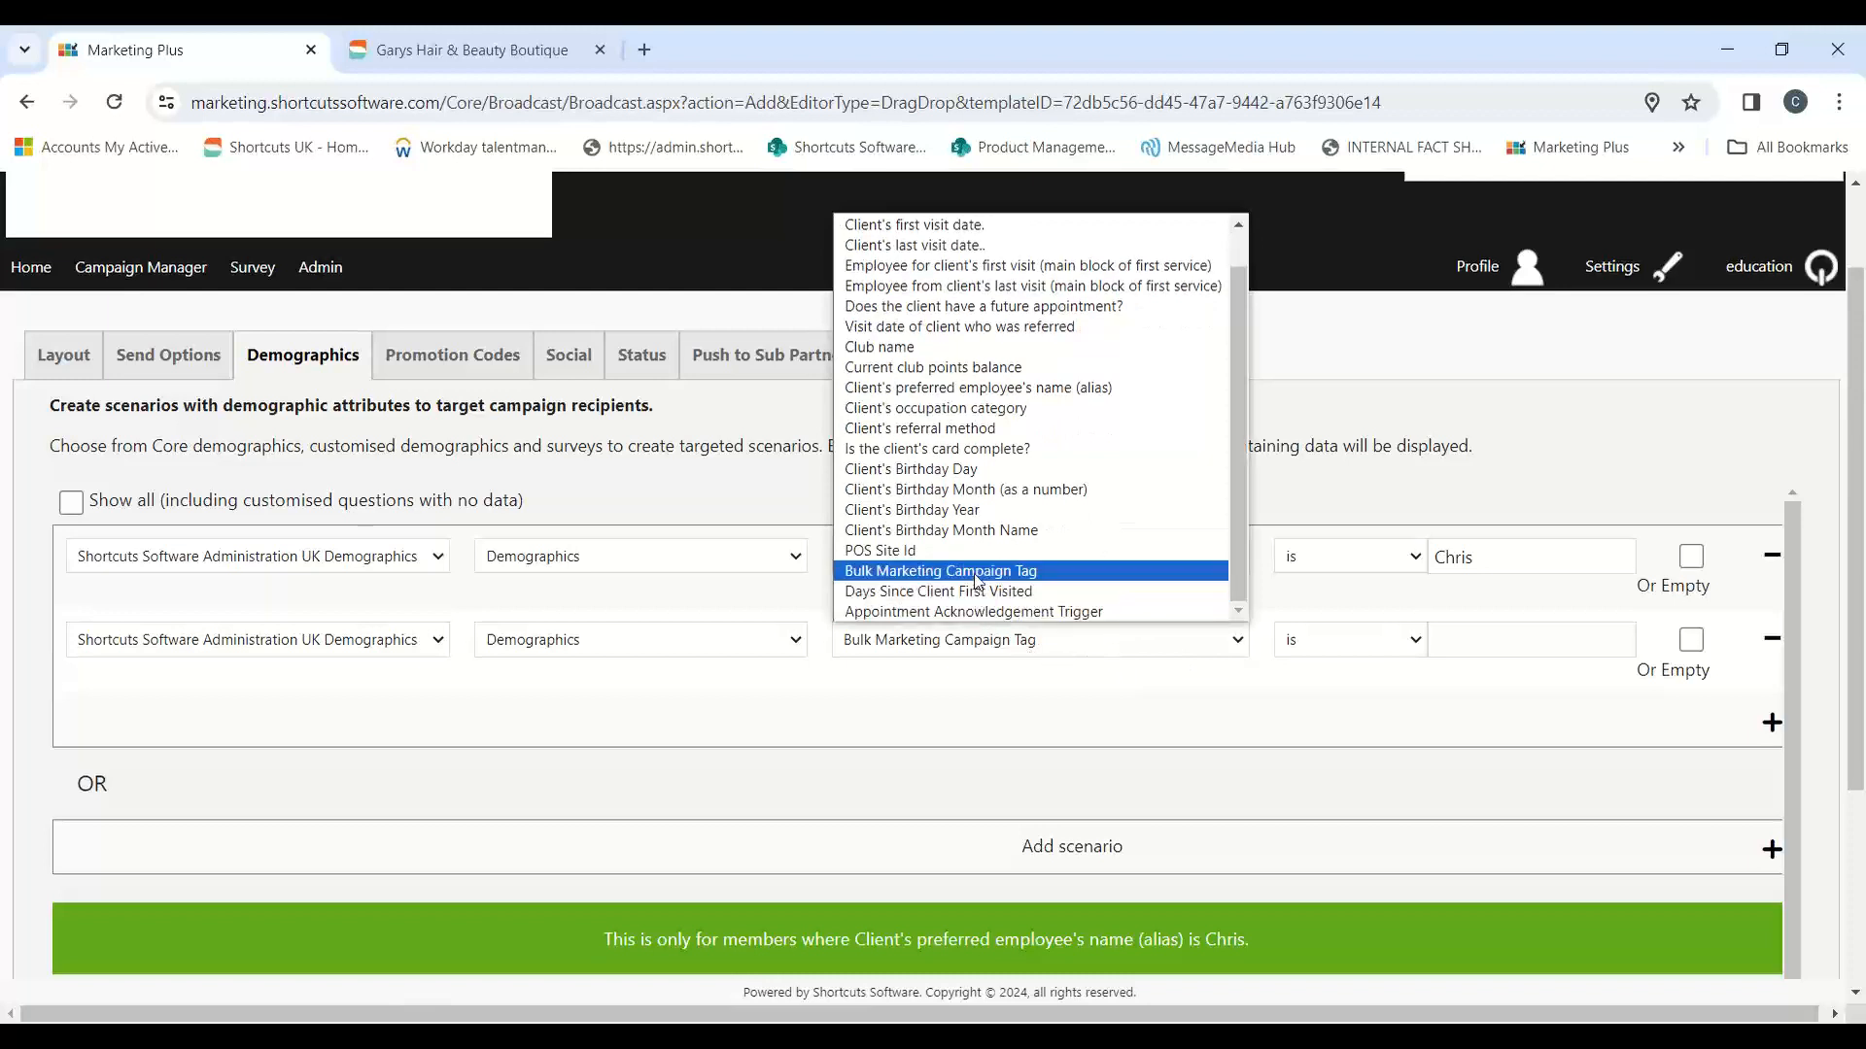
pyautogui.click(976, 574)
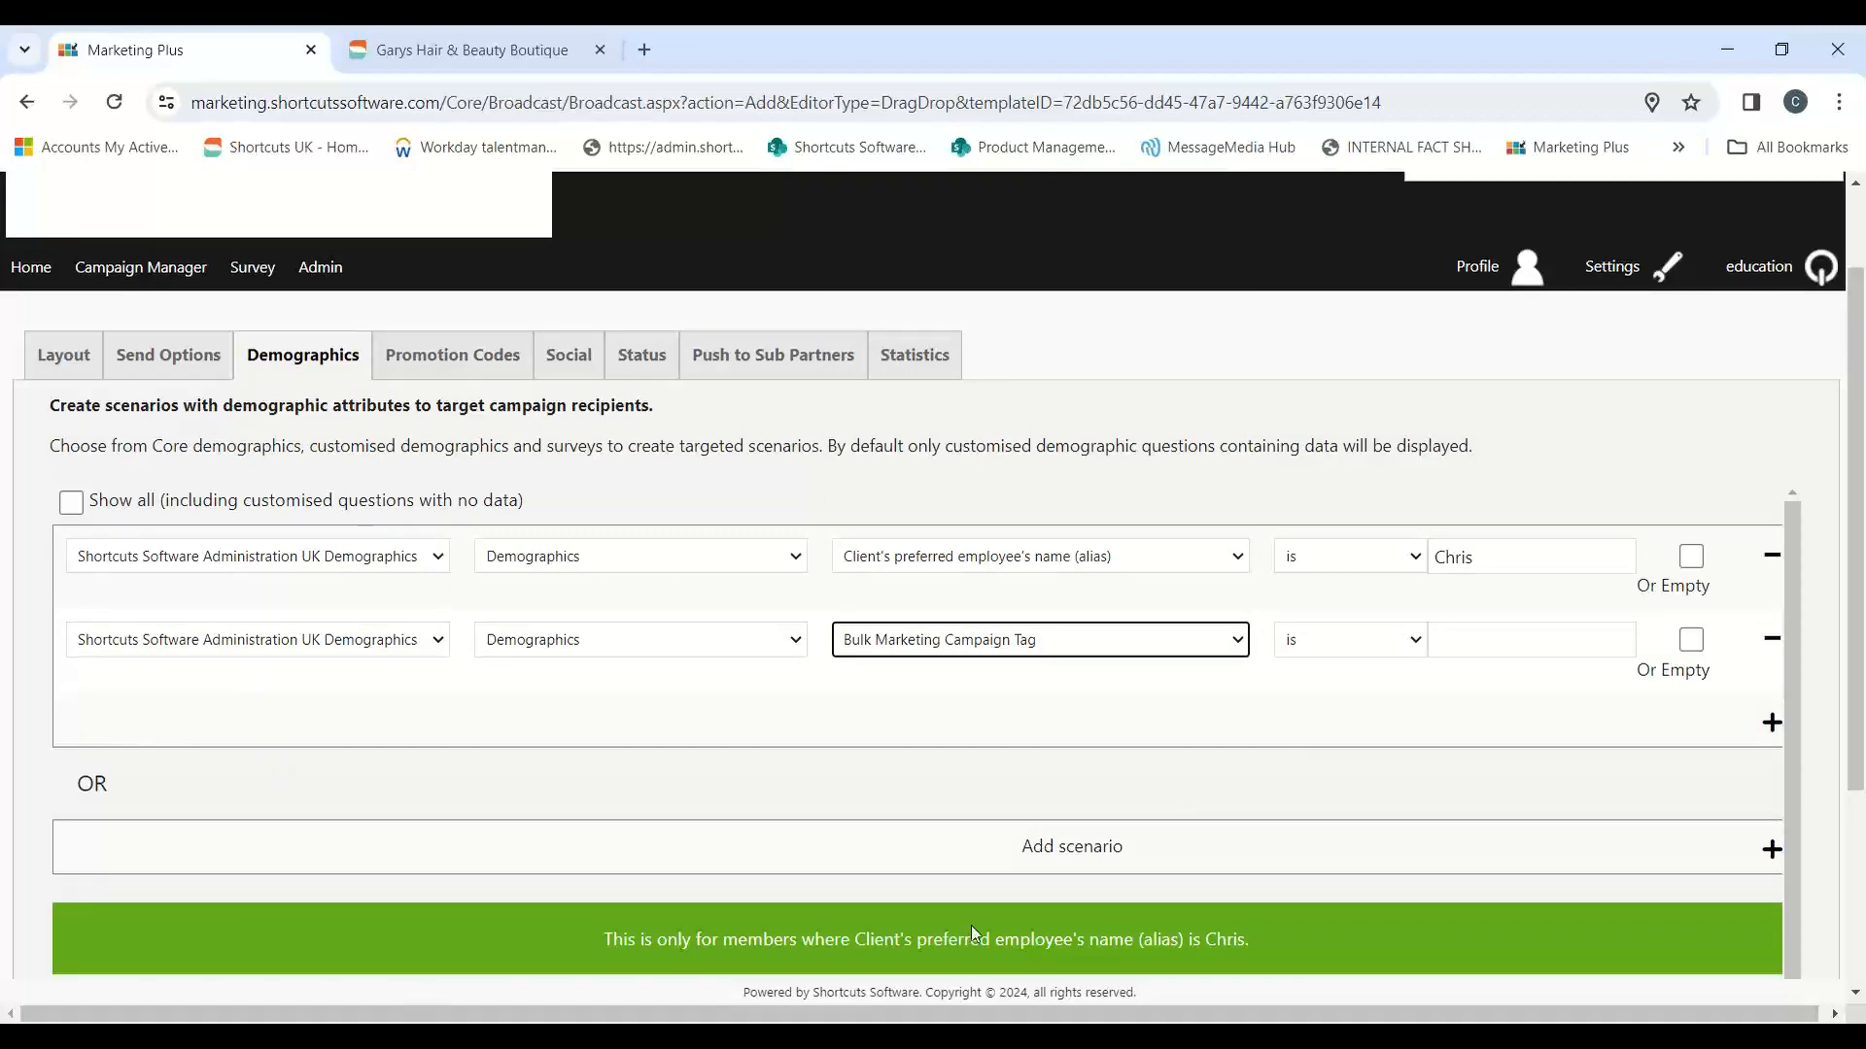
# Step: Switch to the Shortcuts salon software on the remote machine, log in with the employee's PIN, and open Marketing
pyautogui.click(643, 1036)
pyautogui.click(719, 962)
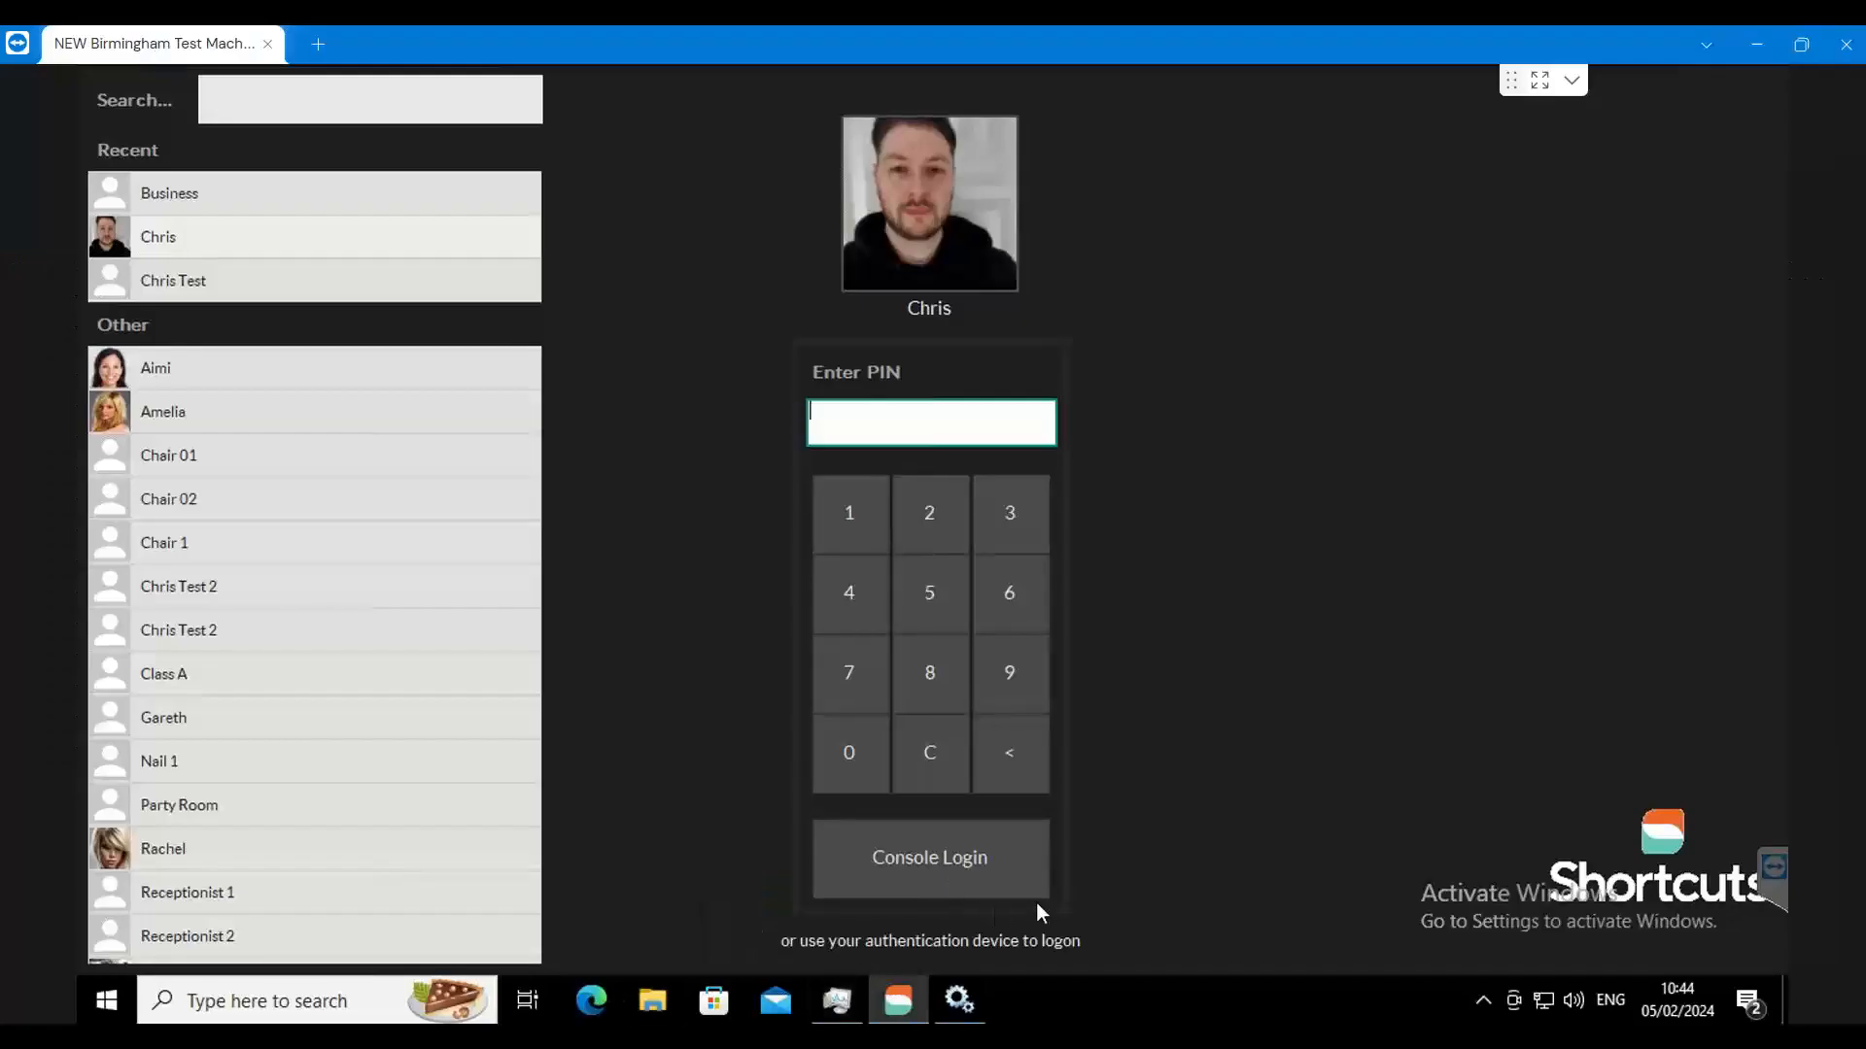
pyautogui.write('1')
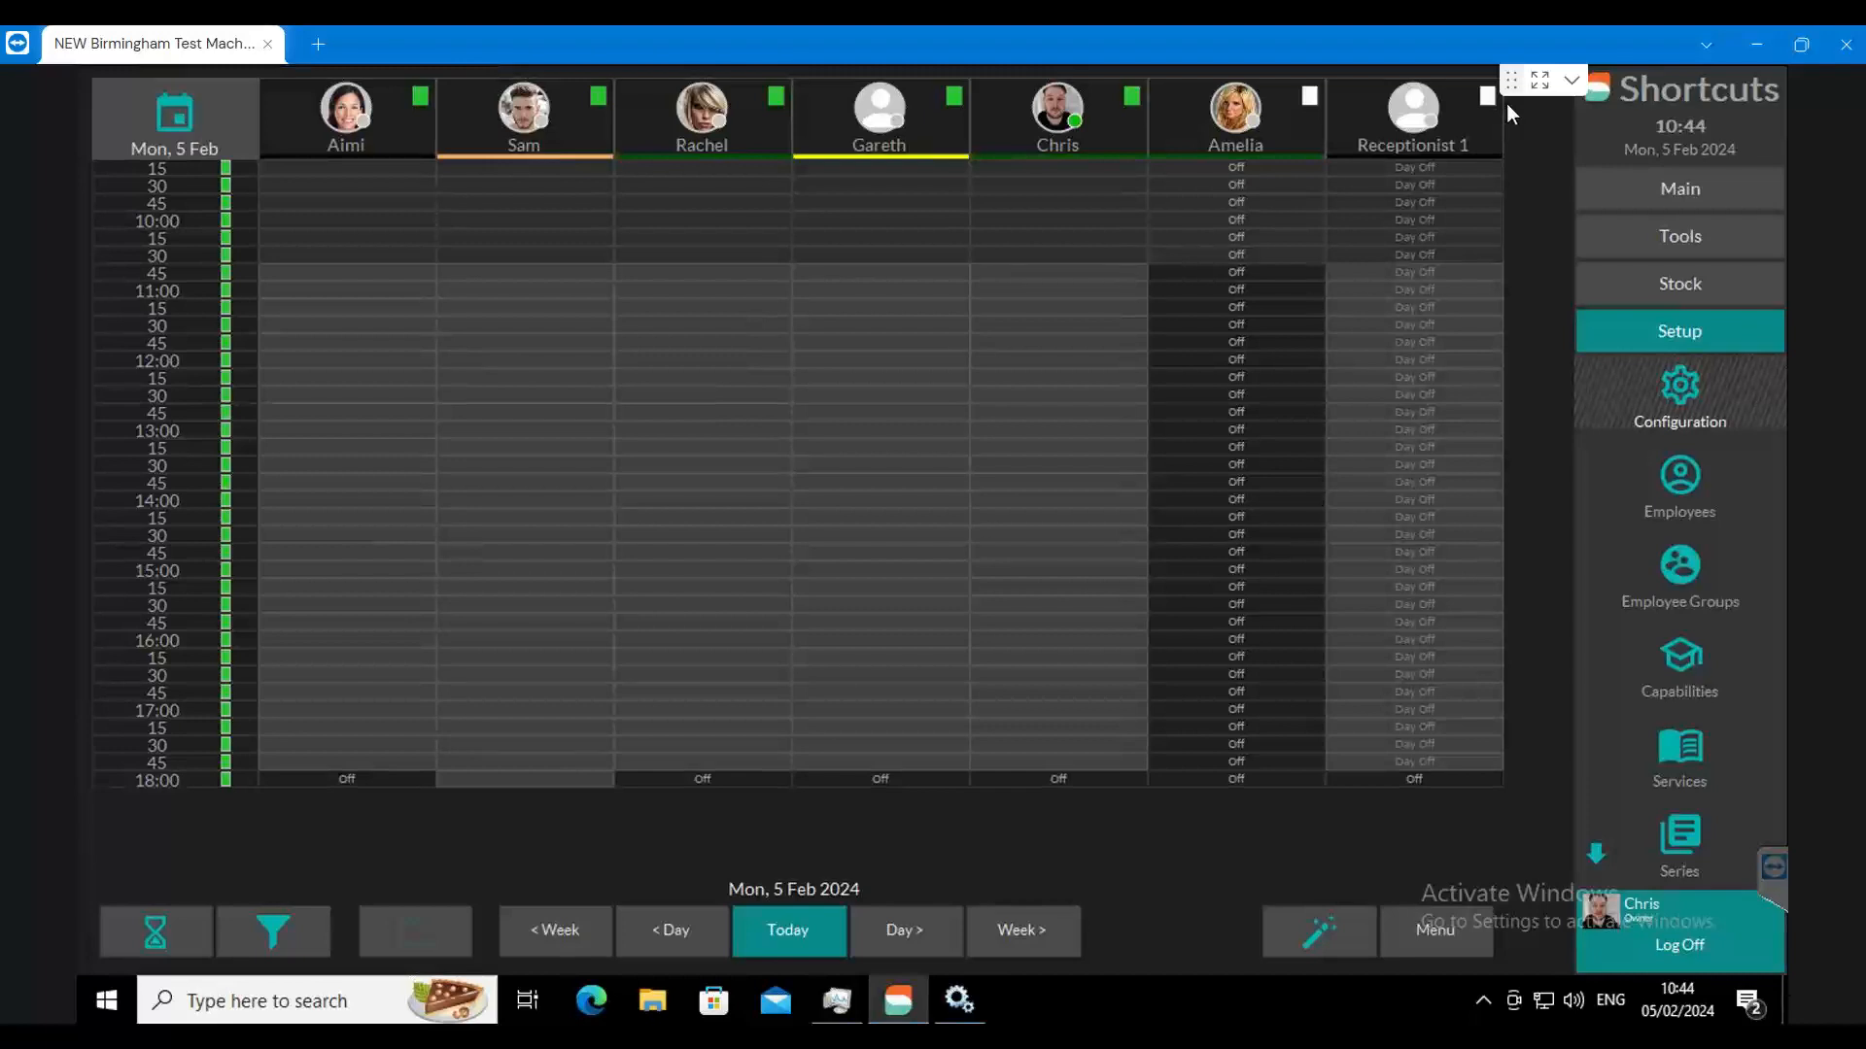
pyautogui.click(1668, 238)
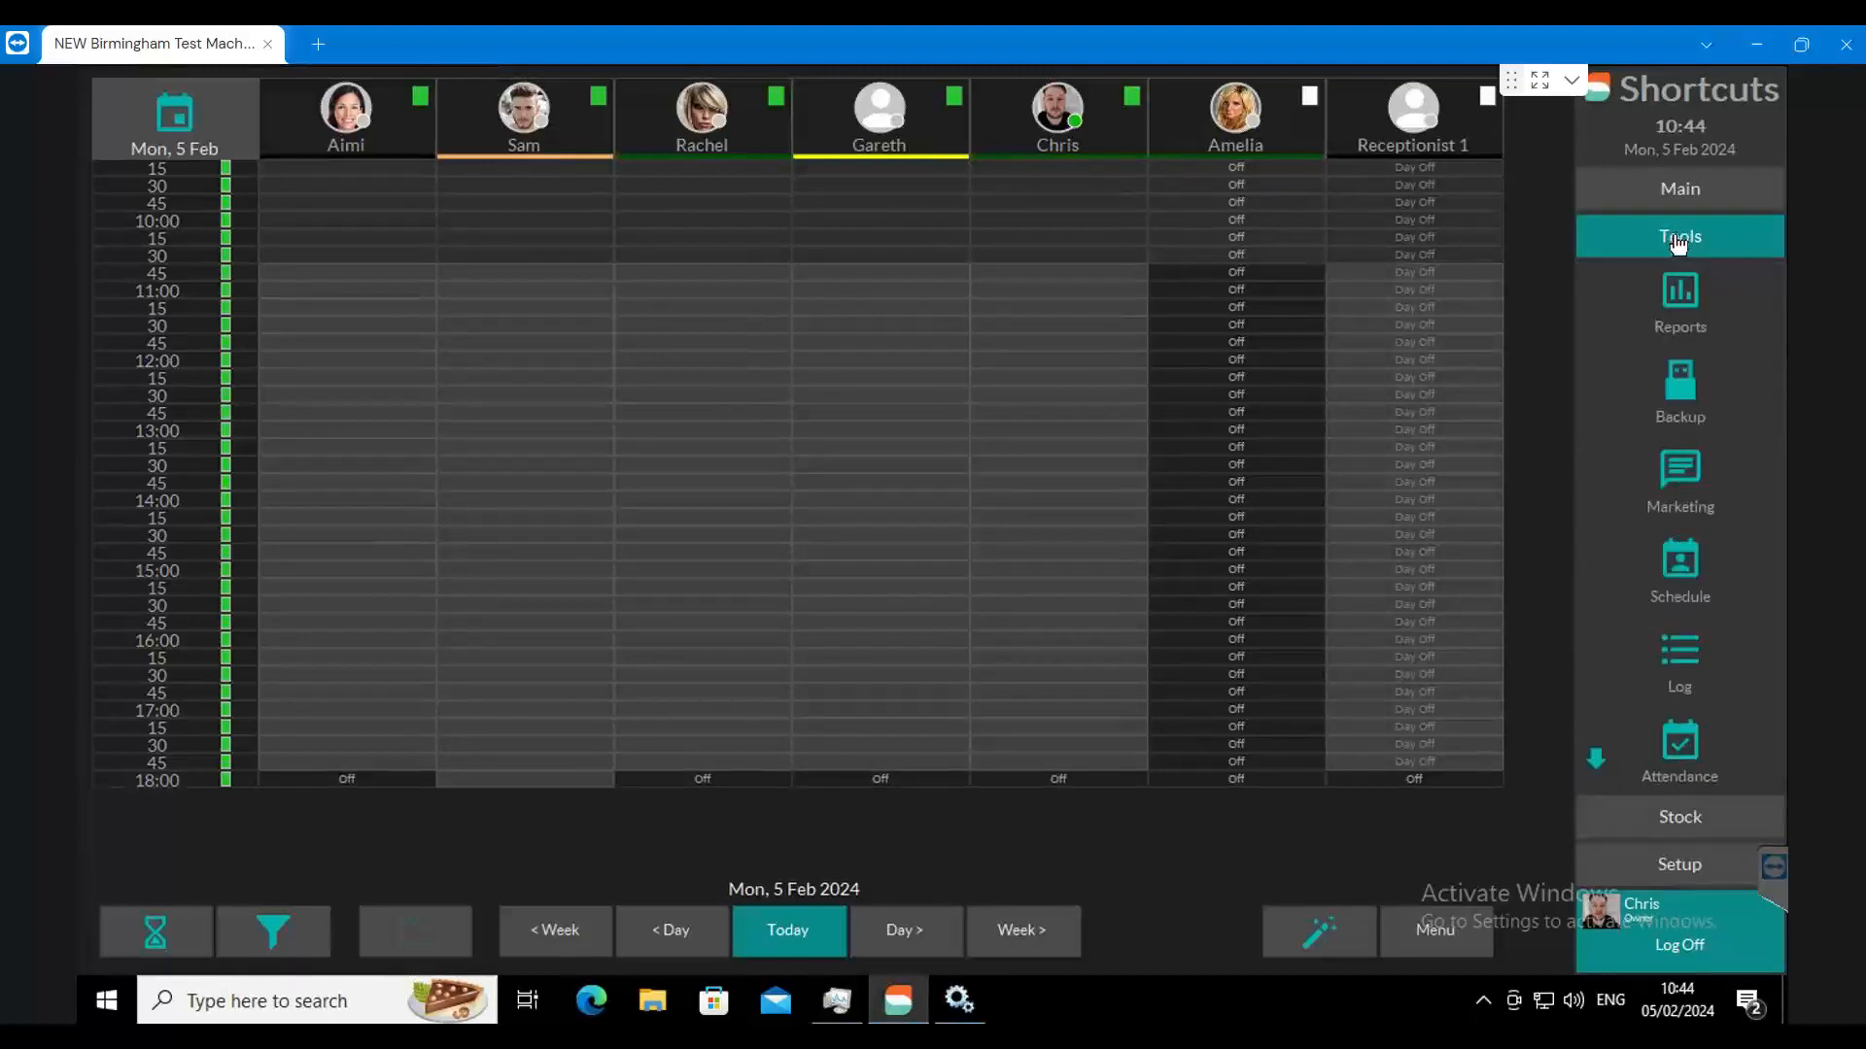
pyautogui.click(1667, 477)
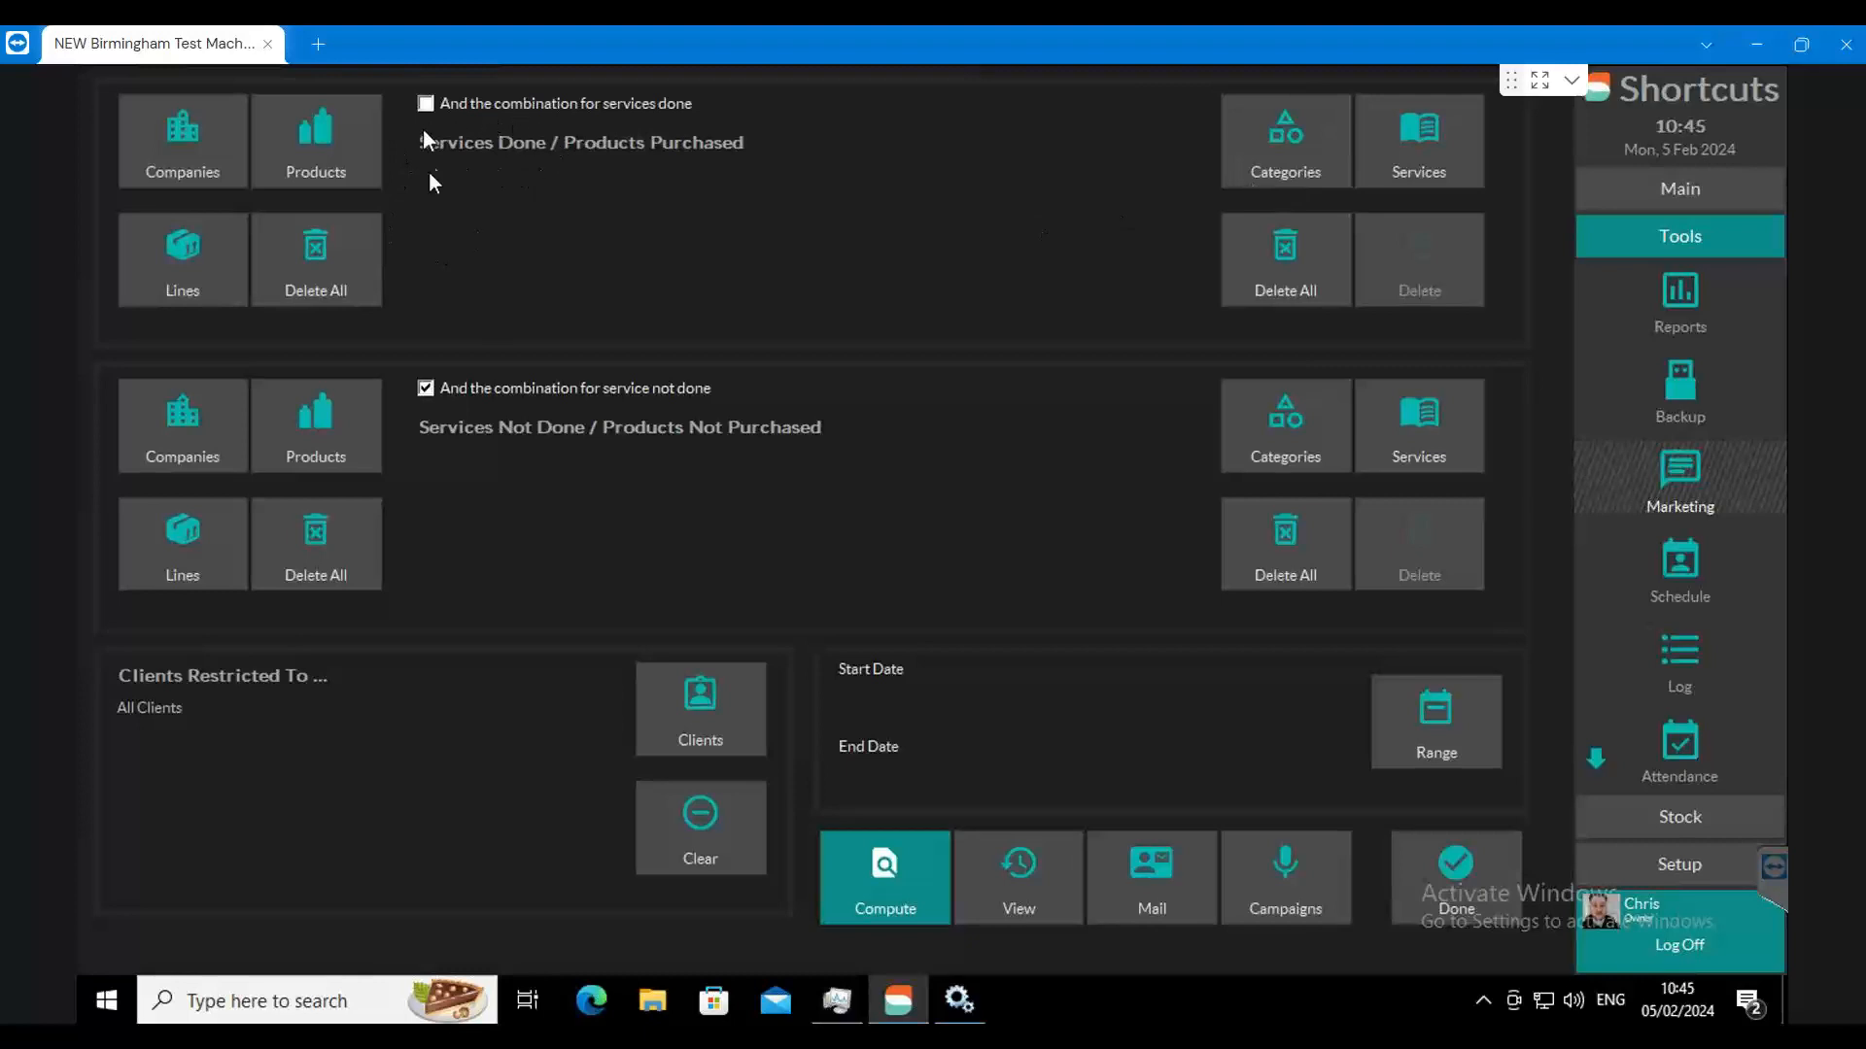
# Step: Try a category filter with Styling as services done, and Treats and Colour as services not done
pyautogui.click(1279, 158)
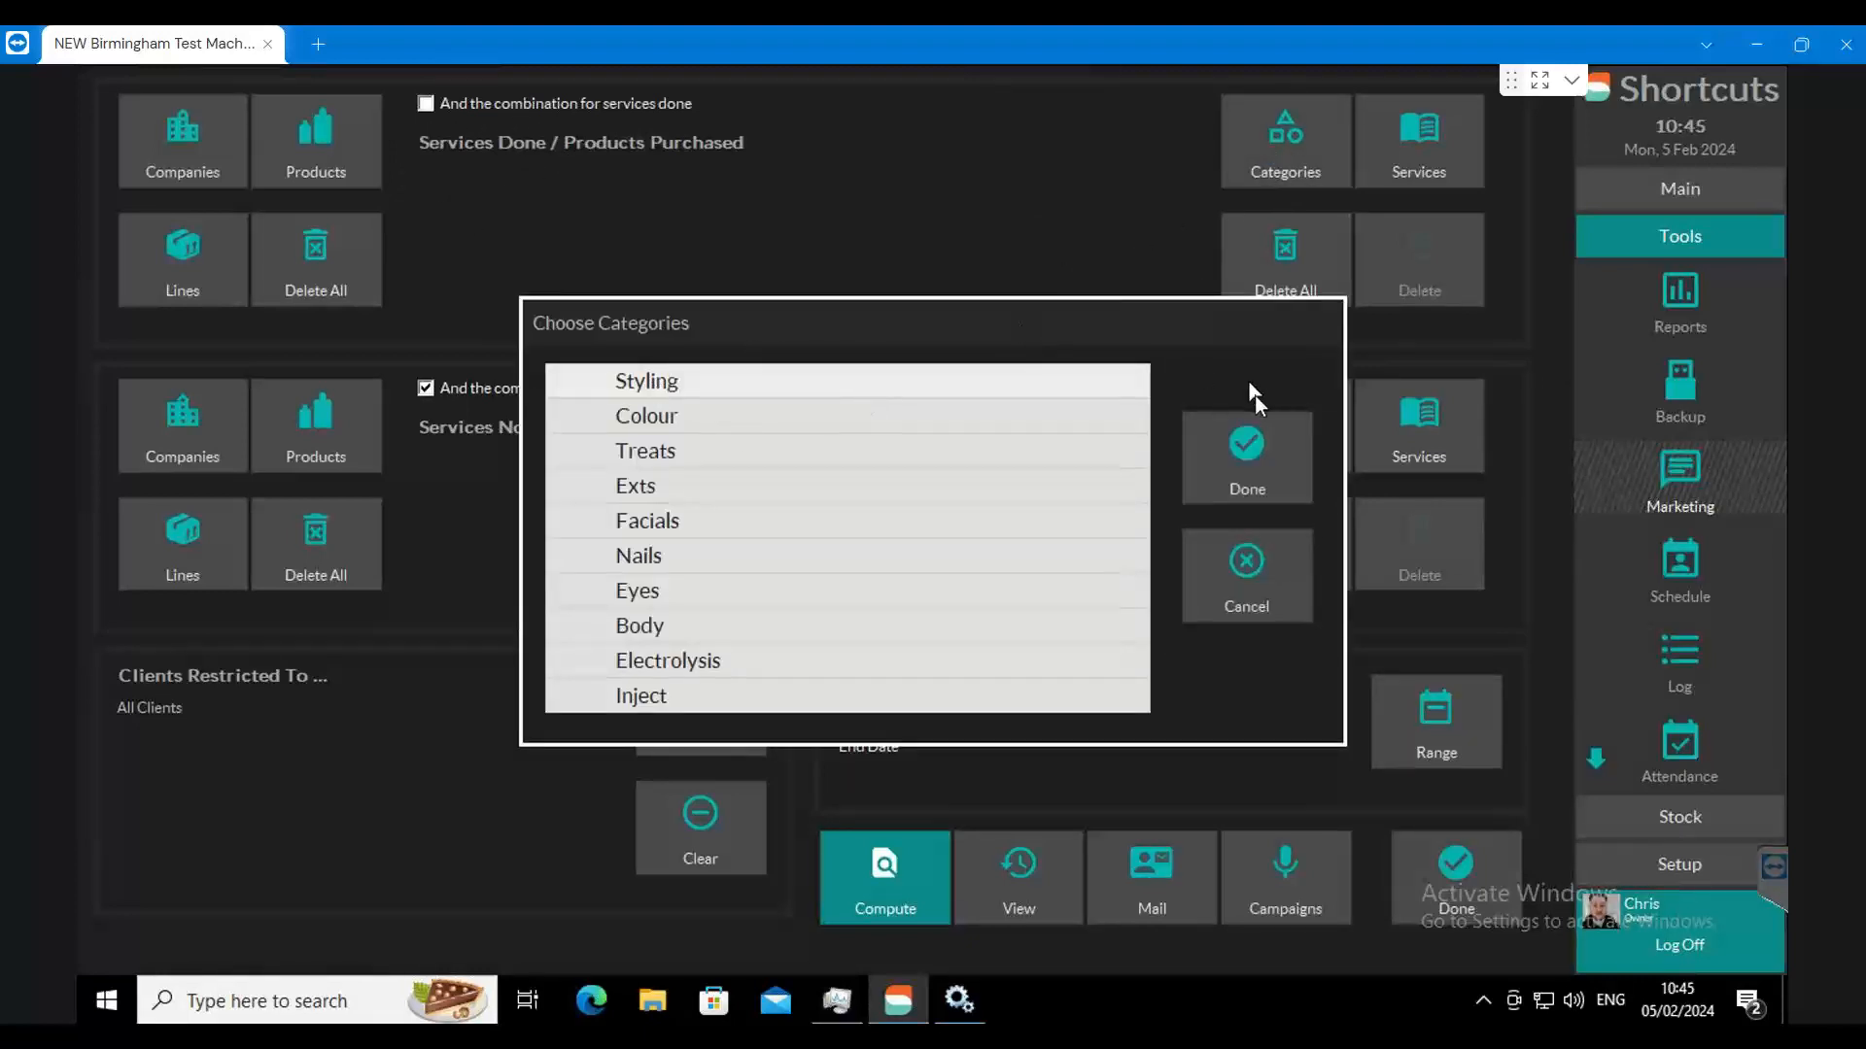
pyautogui.click(1252, 439)
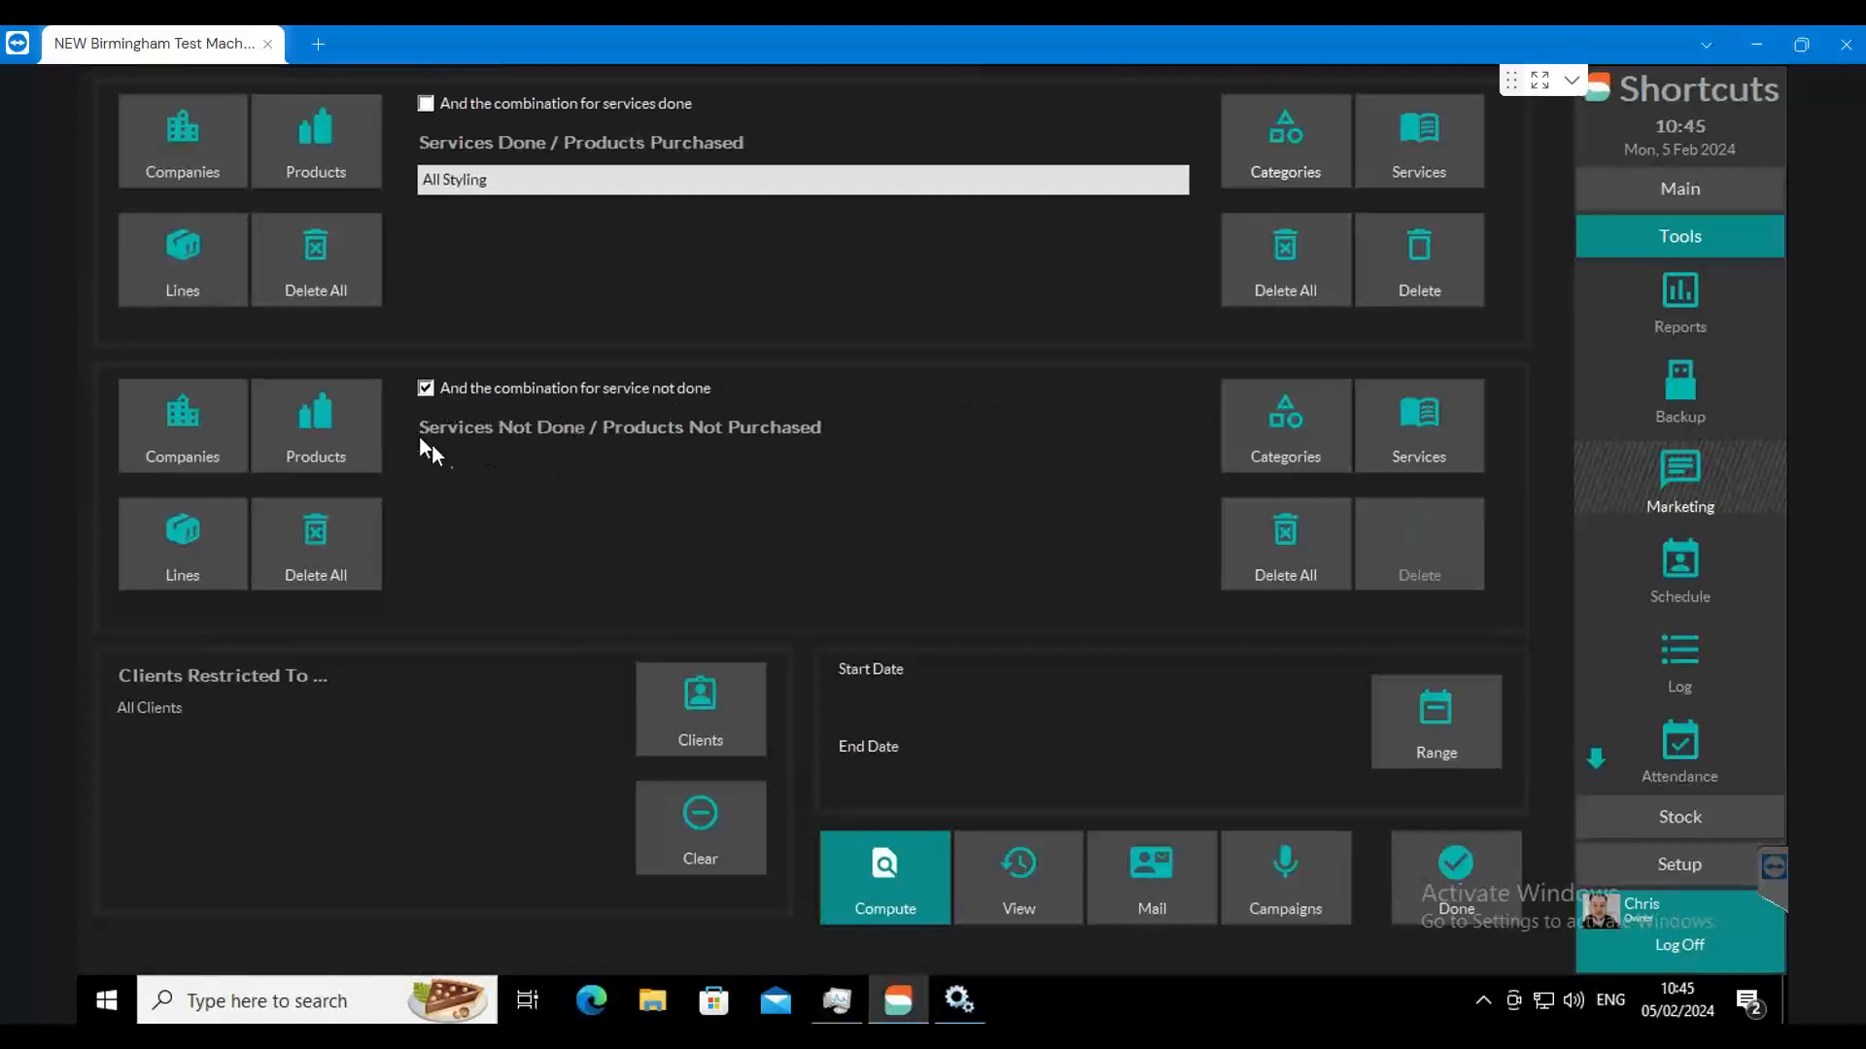
pyautogui.click(1345, 421)
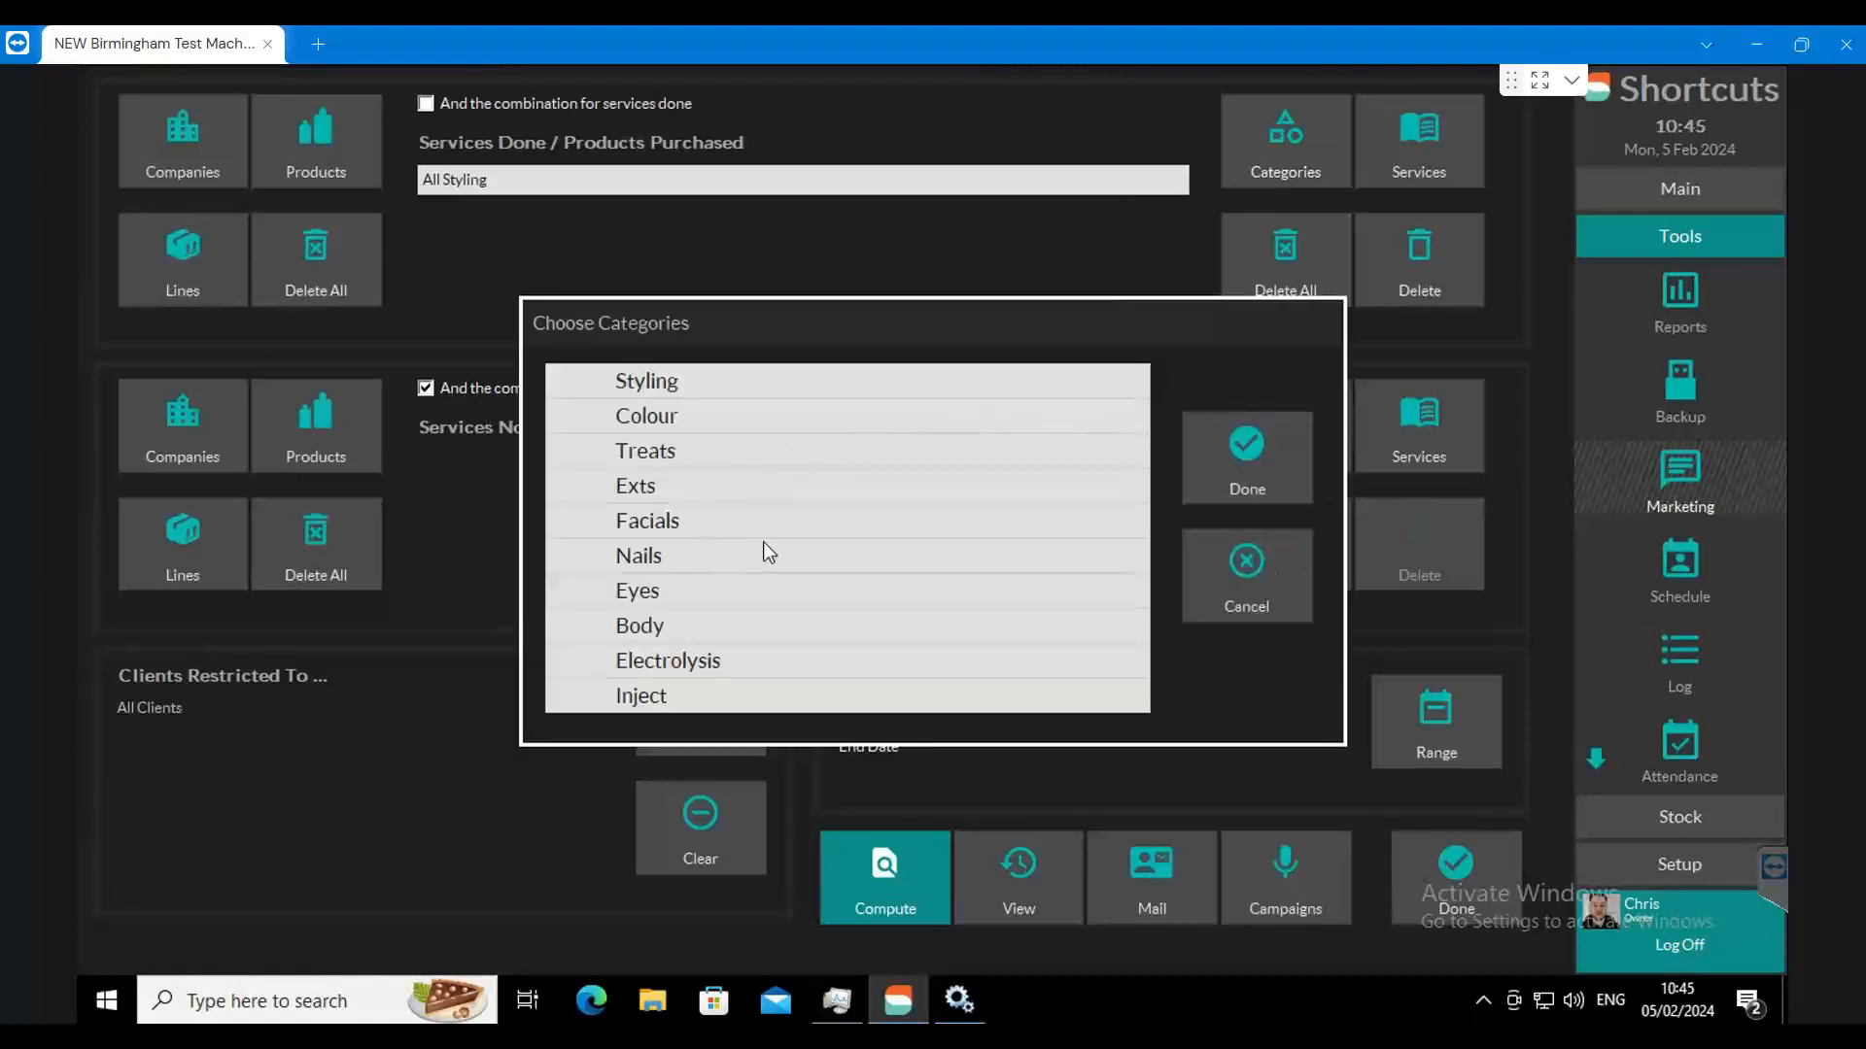
pyautogui.click(692, 455)
pyautogui.click(1264, 454)
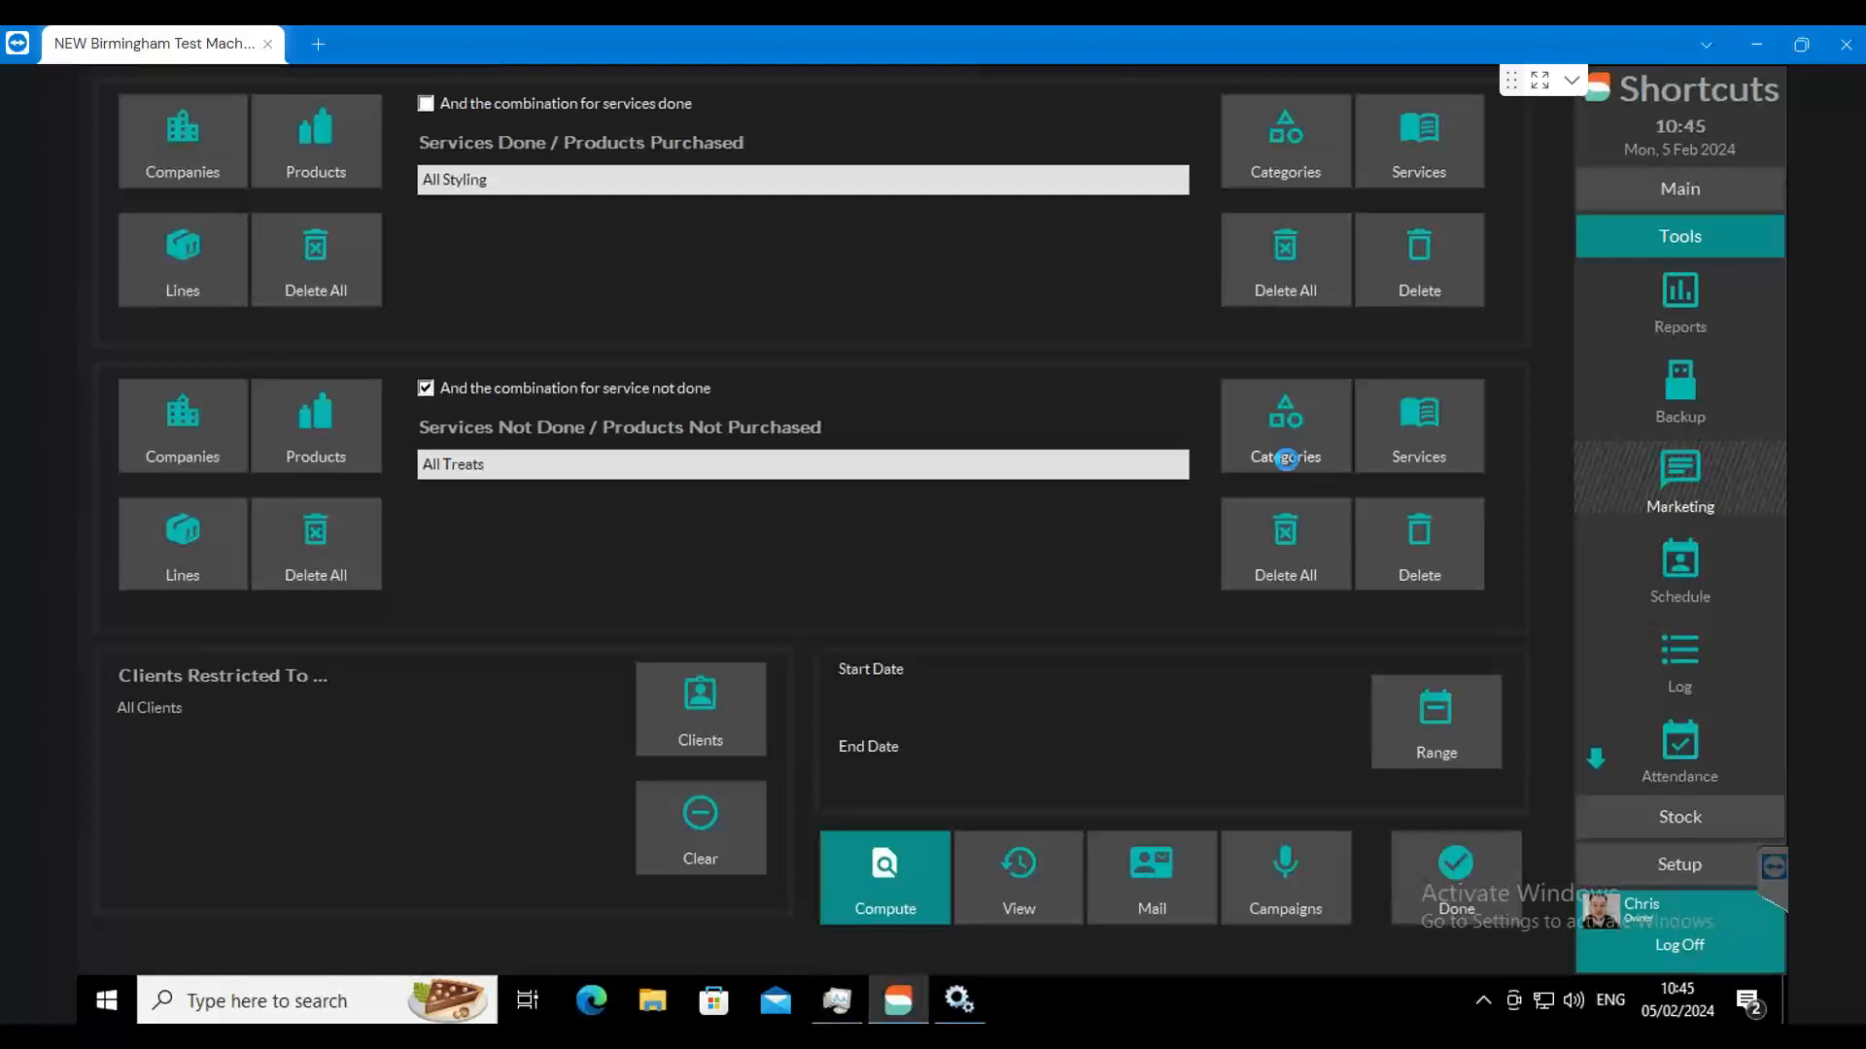
pyautogui.click(1268, 453)
pyautogui.click(656, 427)
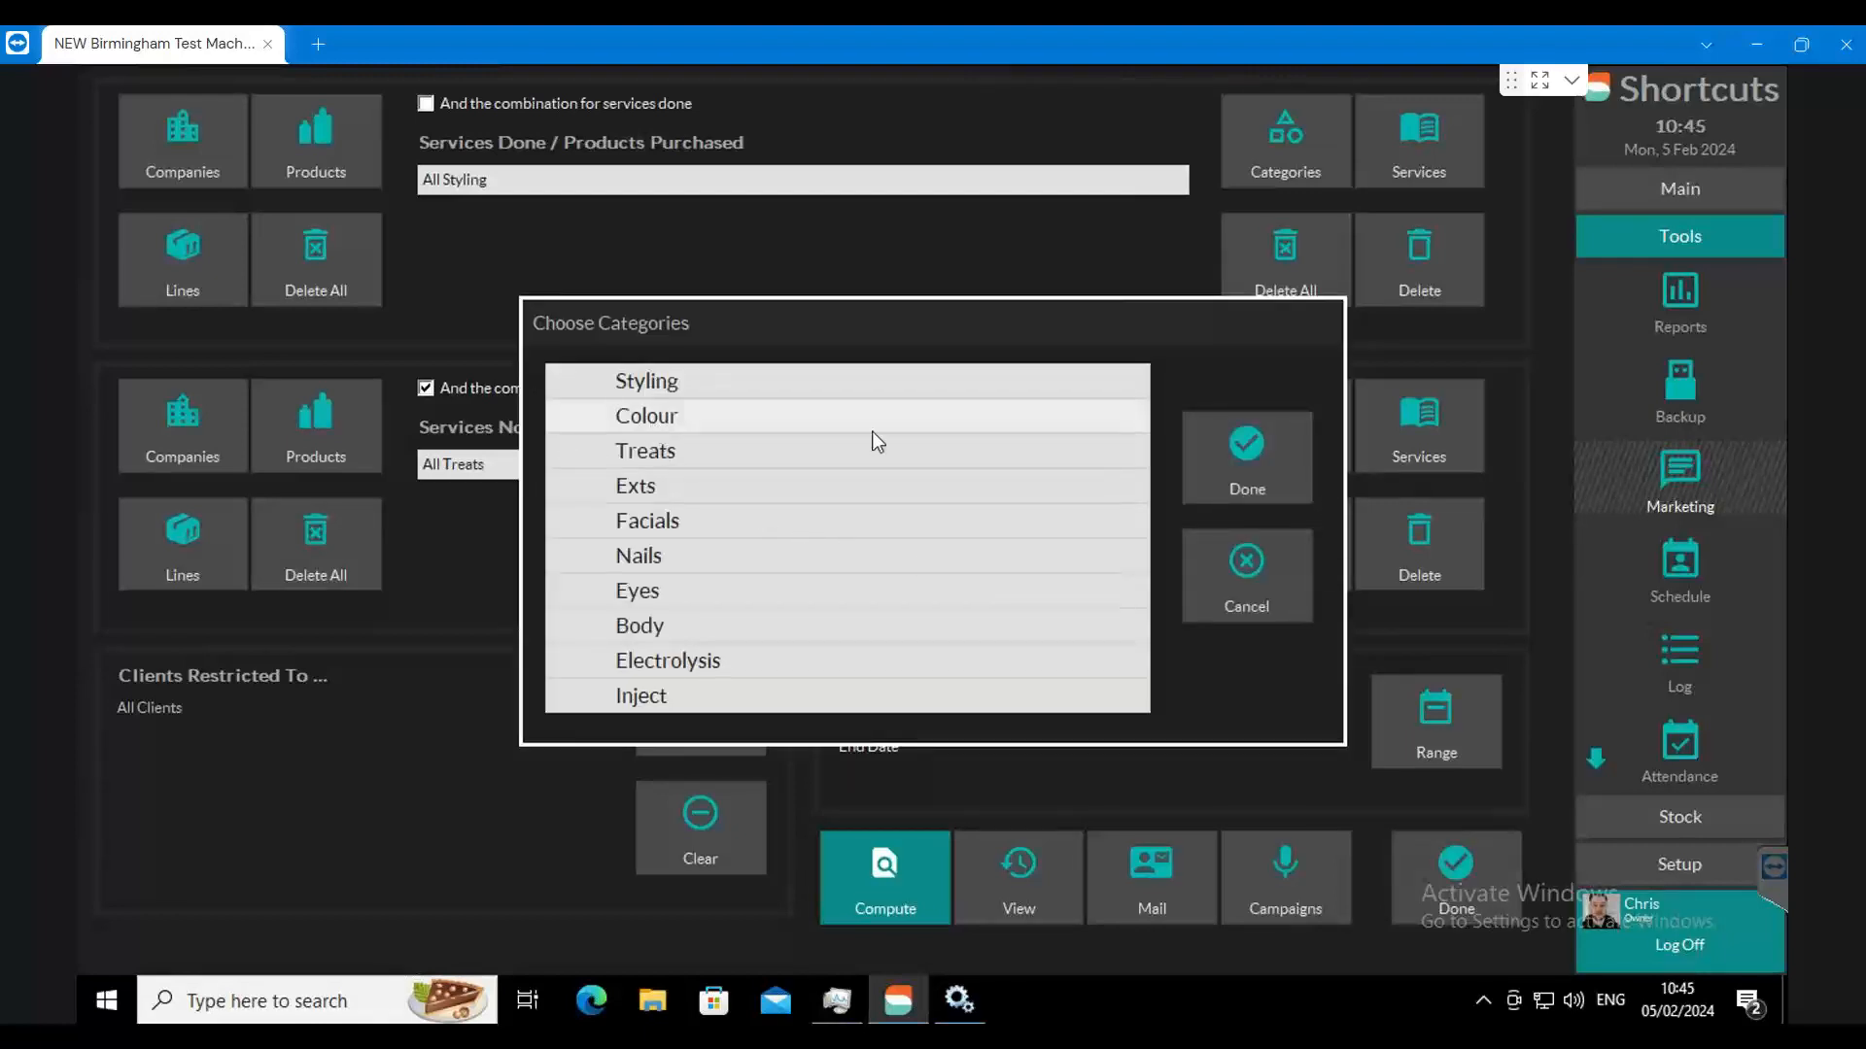
pyautogui.click(1273, 490)
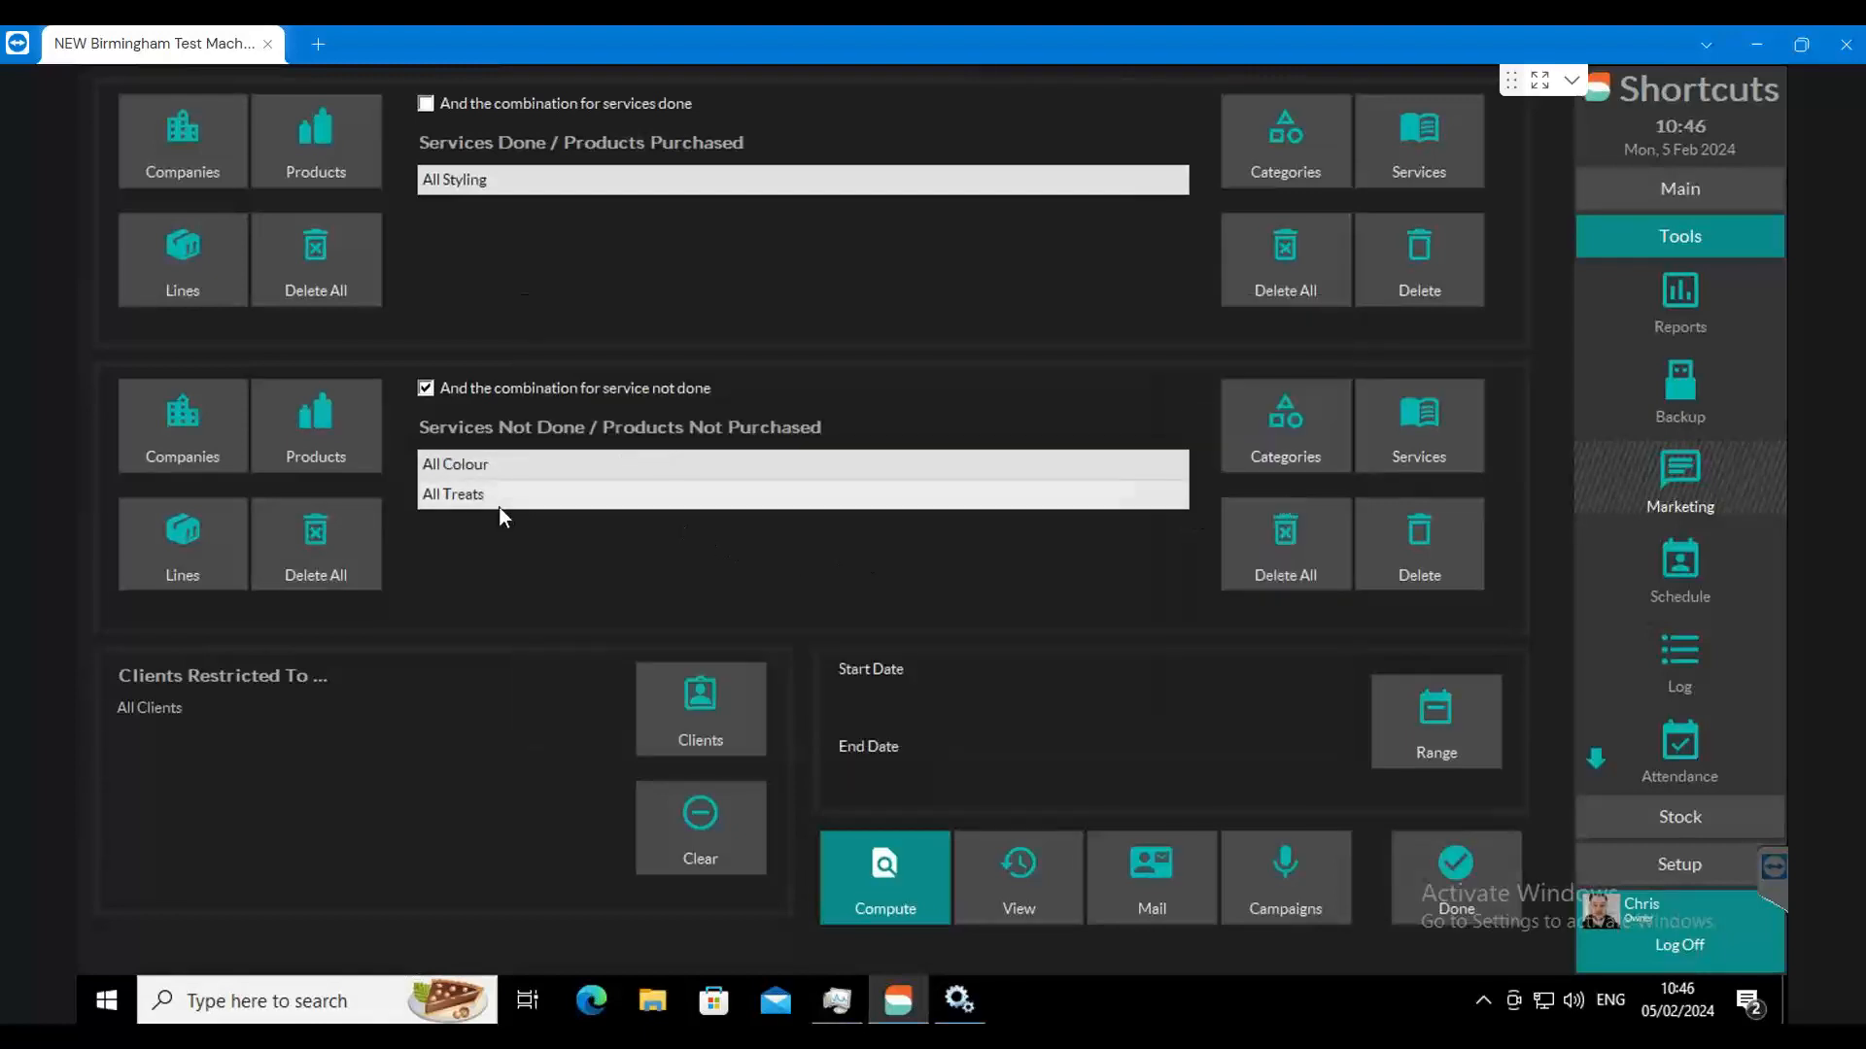
# Step: Delete the Treats entry, and clear all remaining entries from the services done and services not done lists
pyautogui.click(1387, 525)
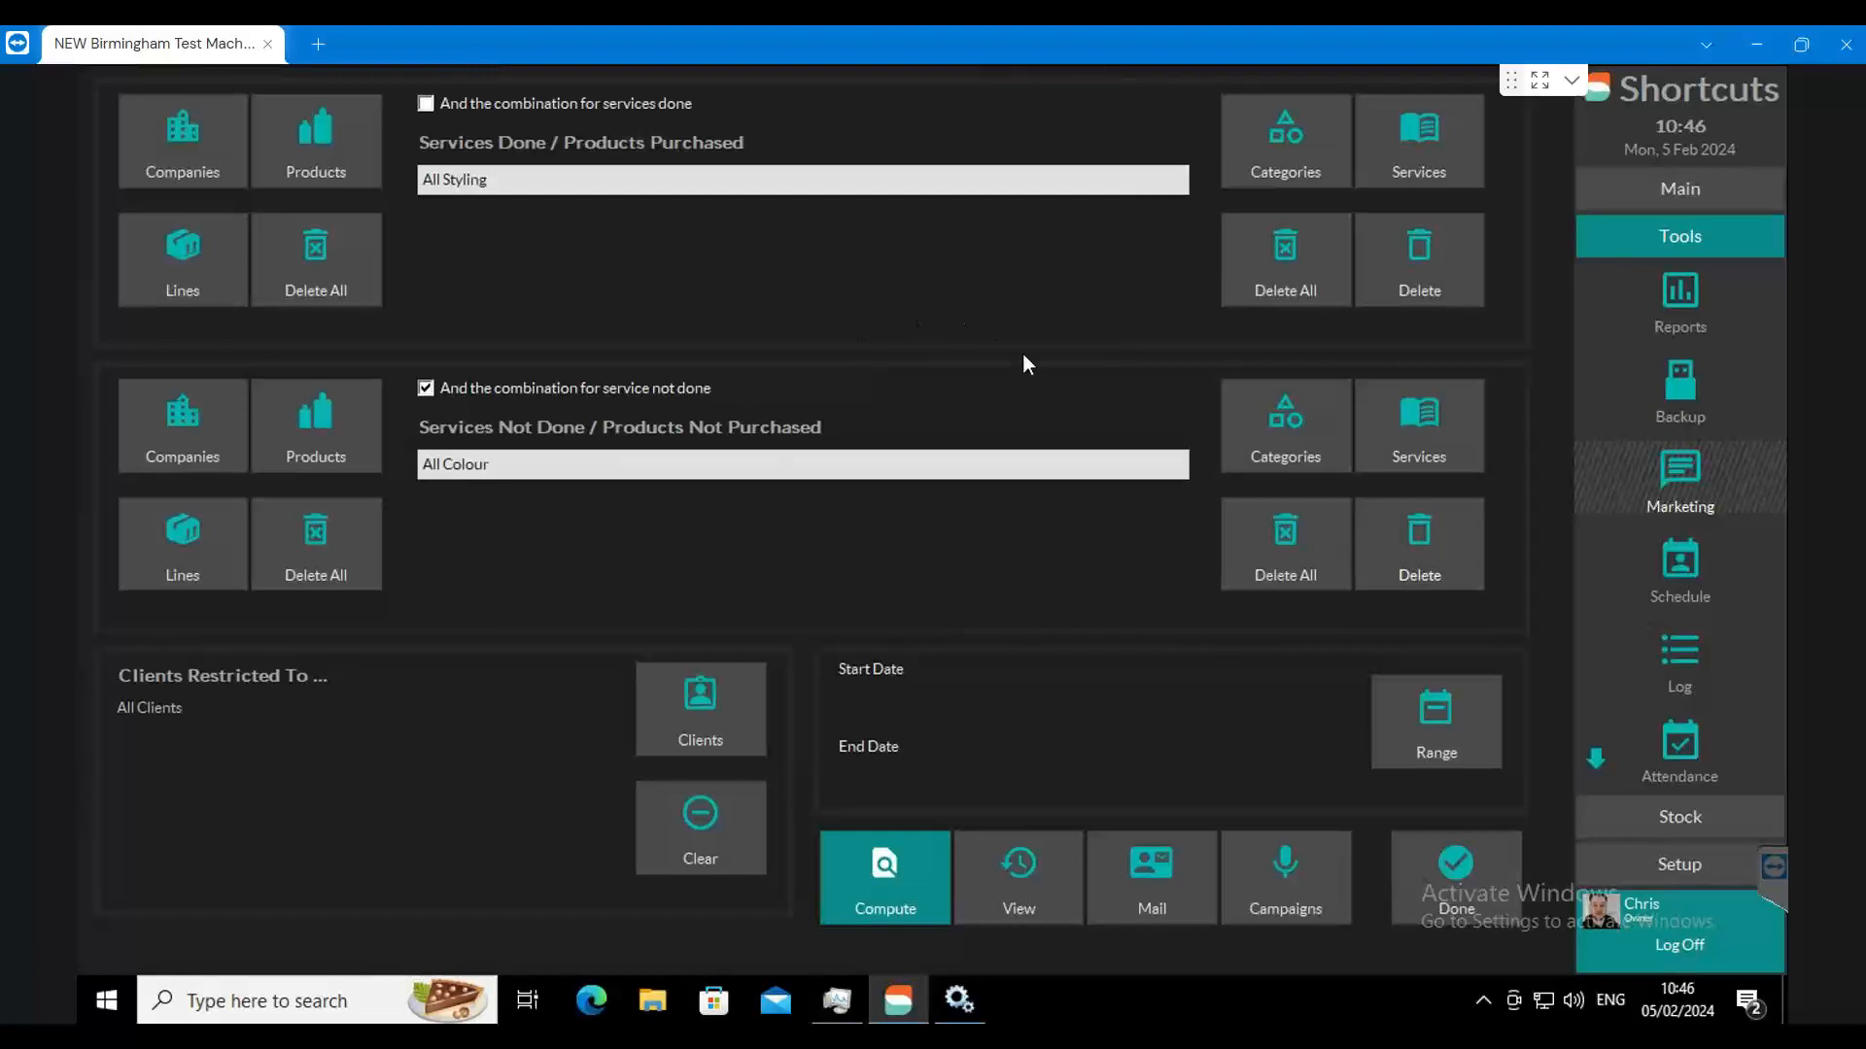
pyautogui.click(1288, 255)
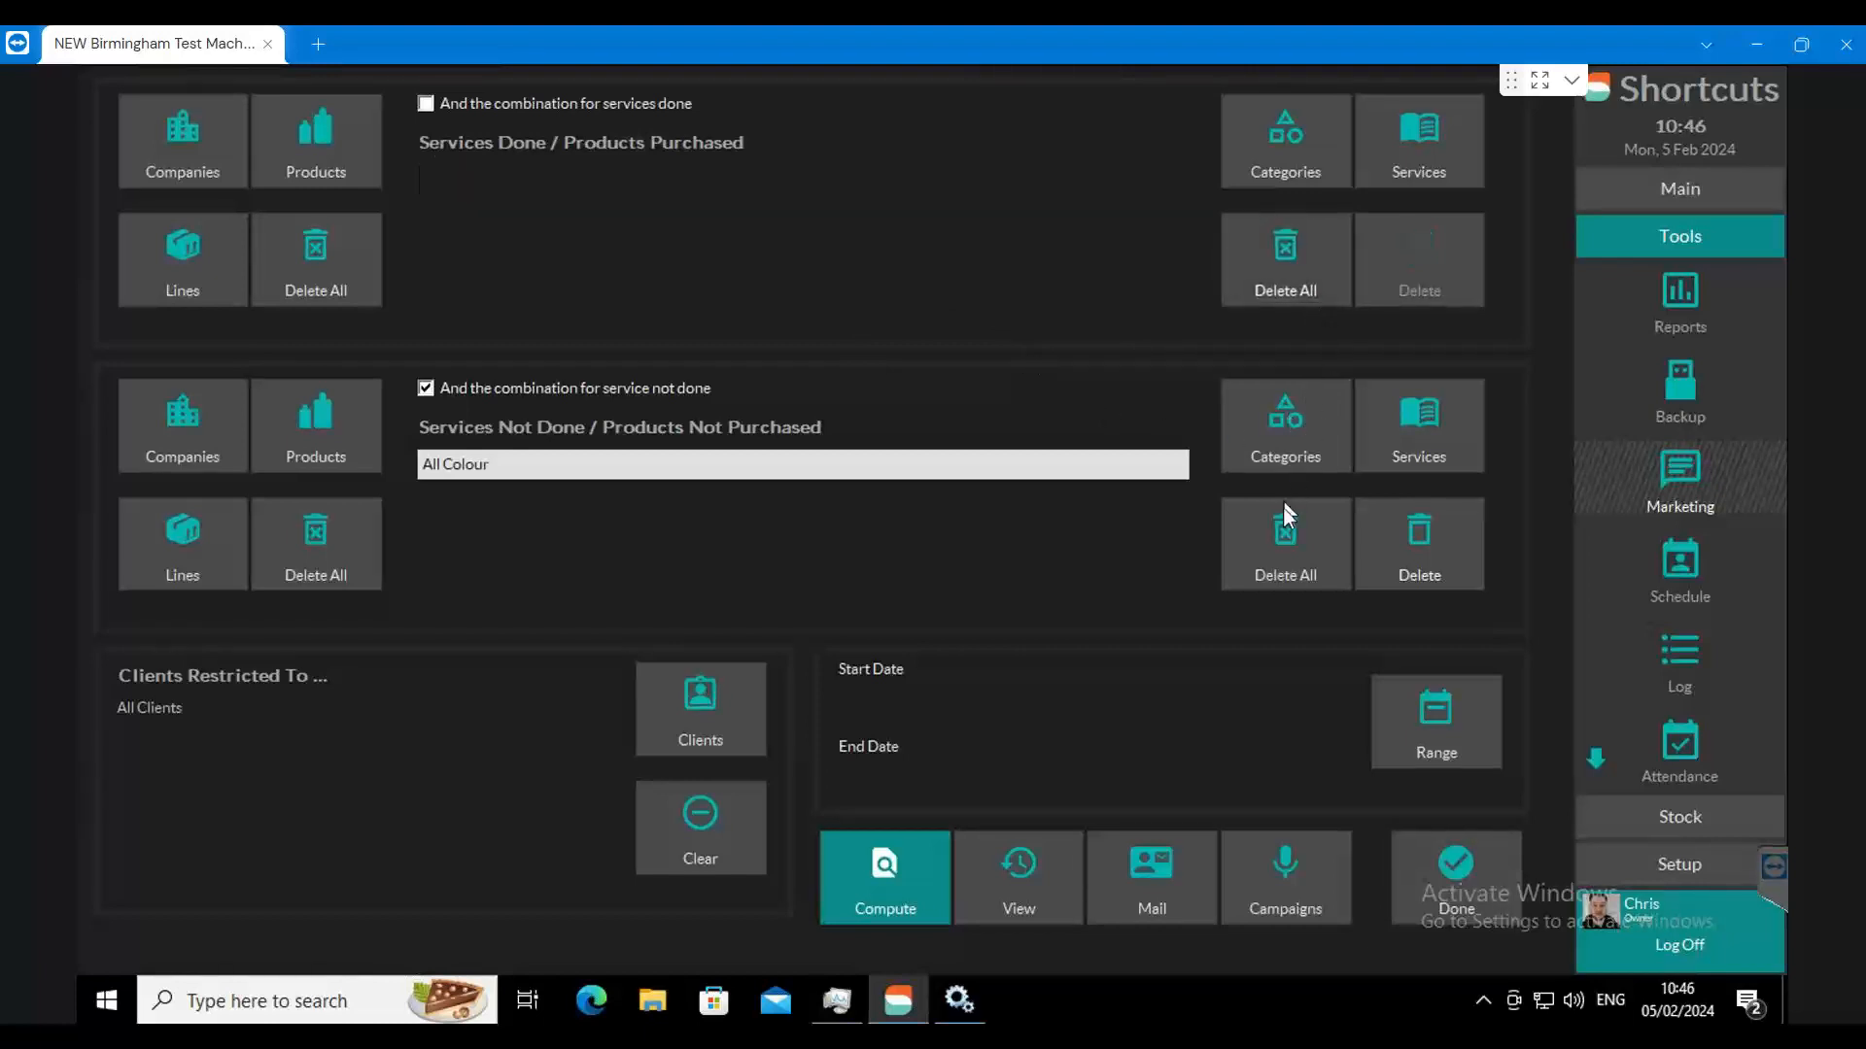
pyautogui.click(1287, 530)
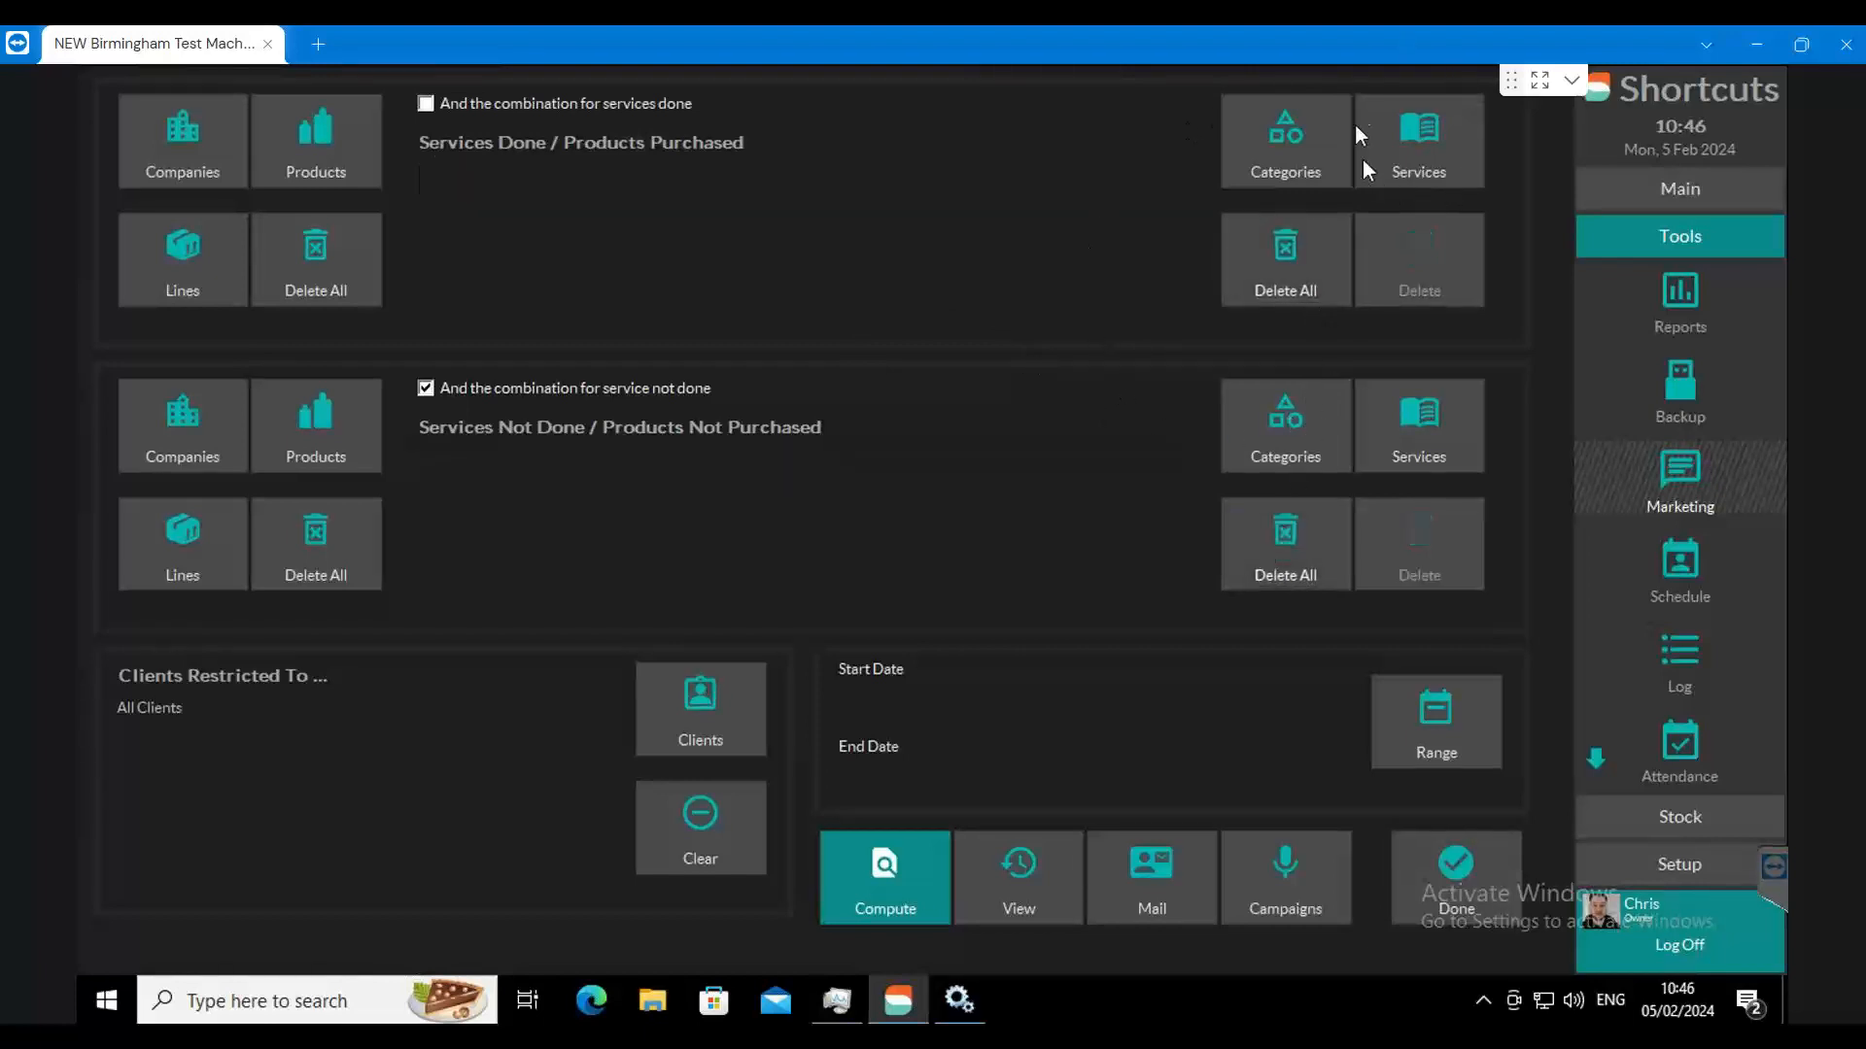
# Step: Add Ladies Blow Dry to the services done and Ladies Cut & Finish to the services not done
pyautogui.click(1417, 150)
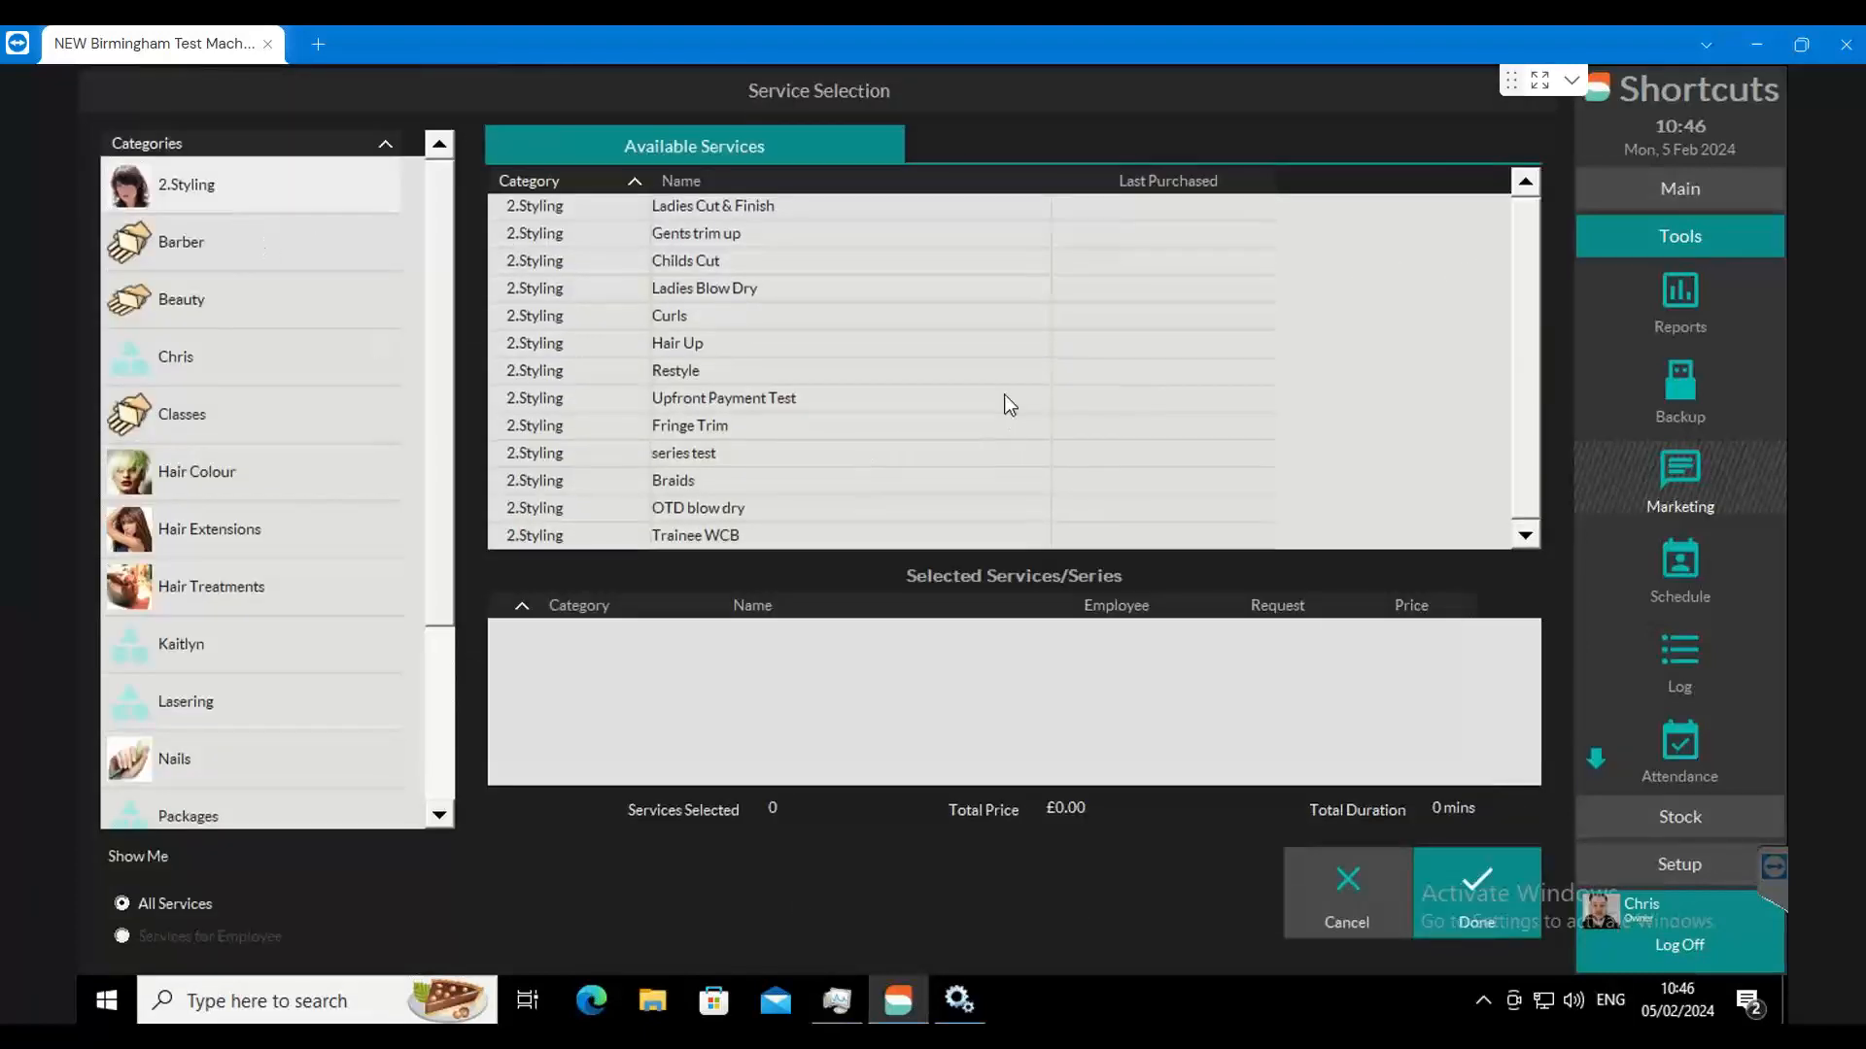
pyautogui.doubleClick(719, 292)
pyautogui.click(1481, 880)
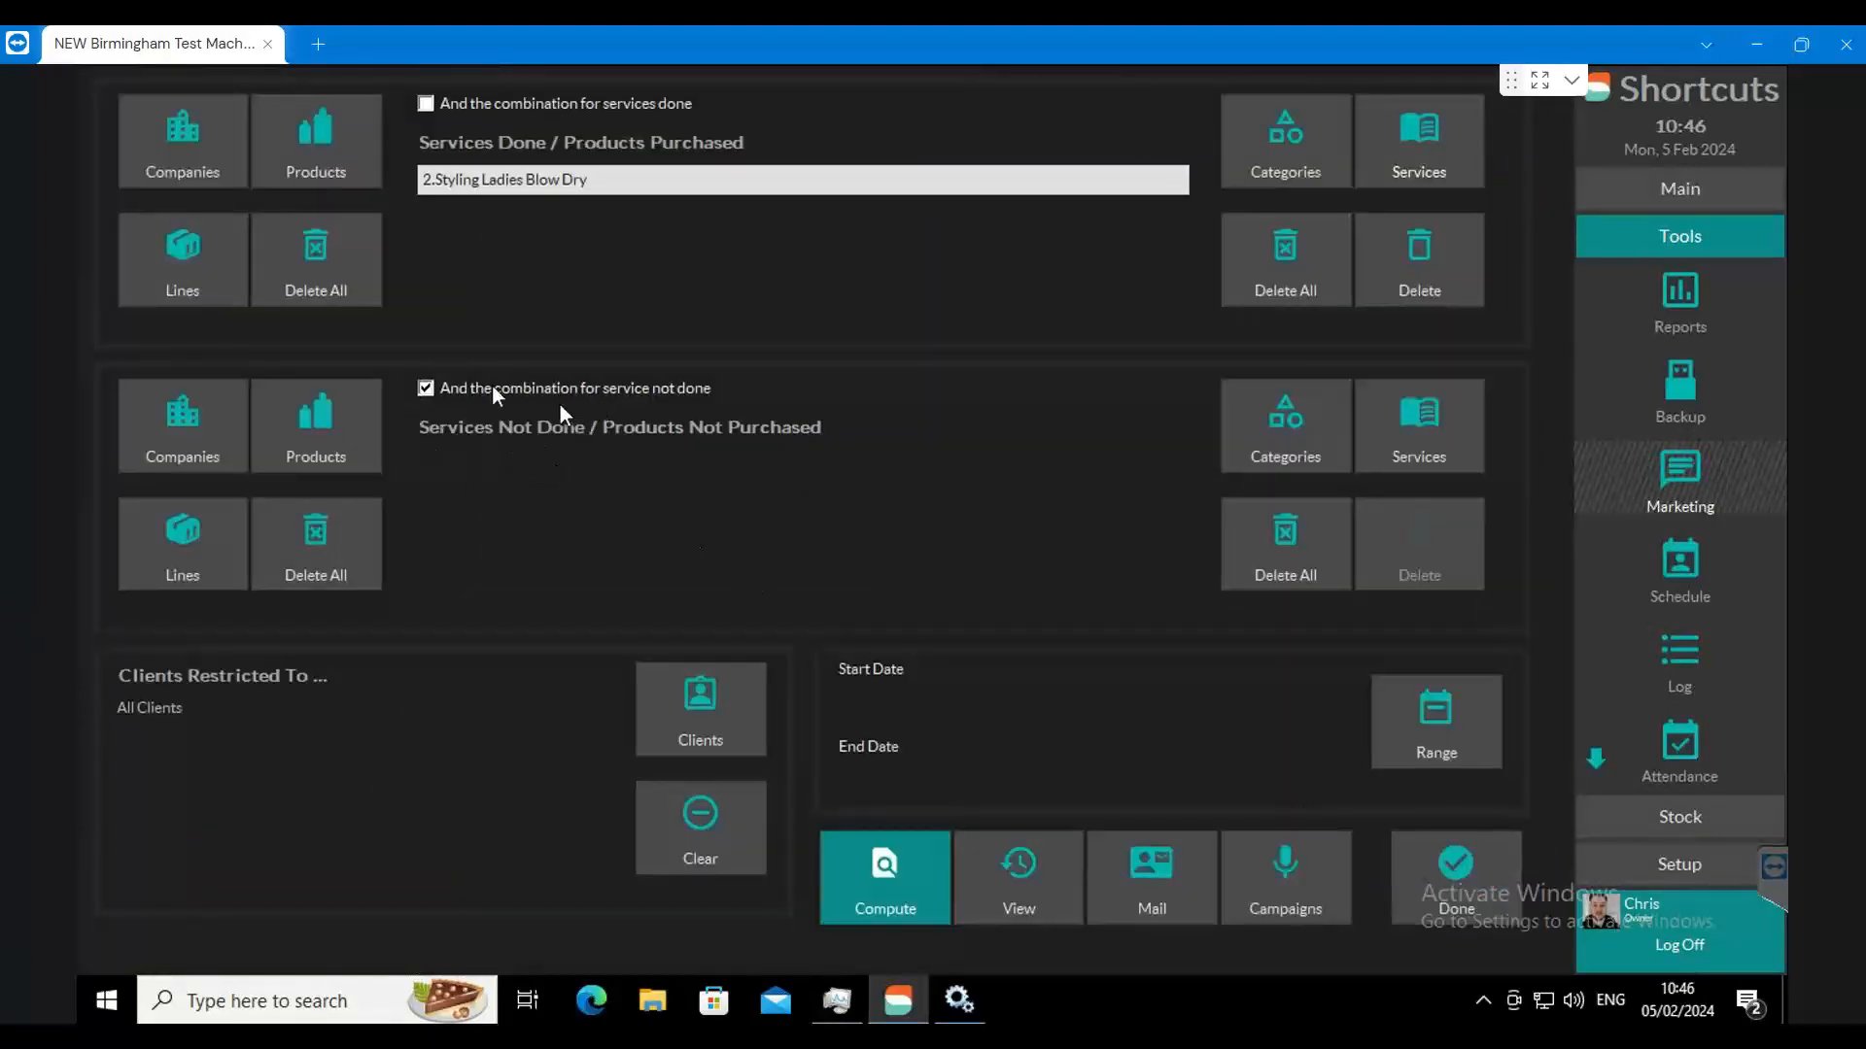
pyautogui.click(1433, 466)
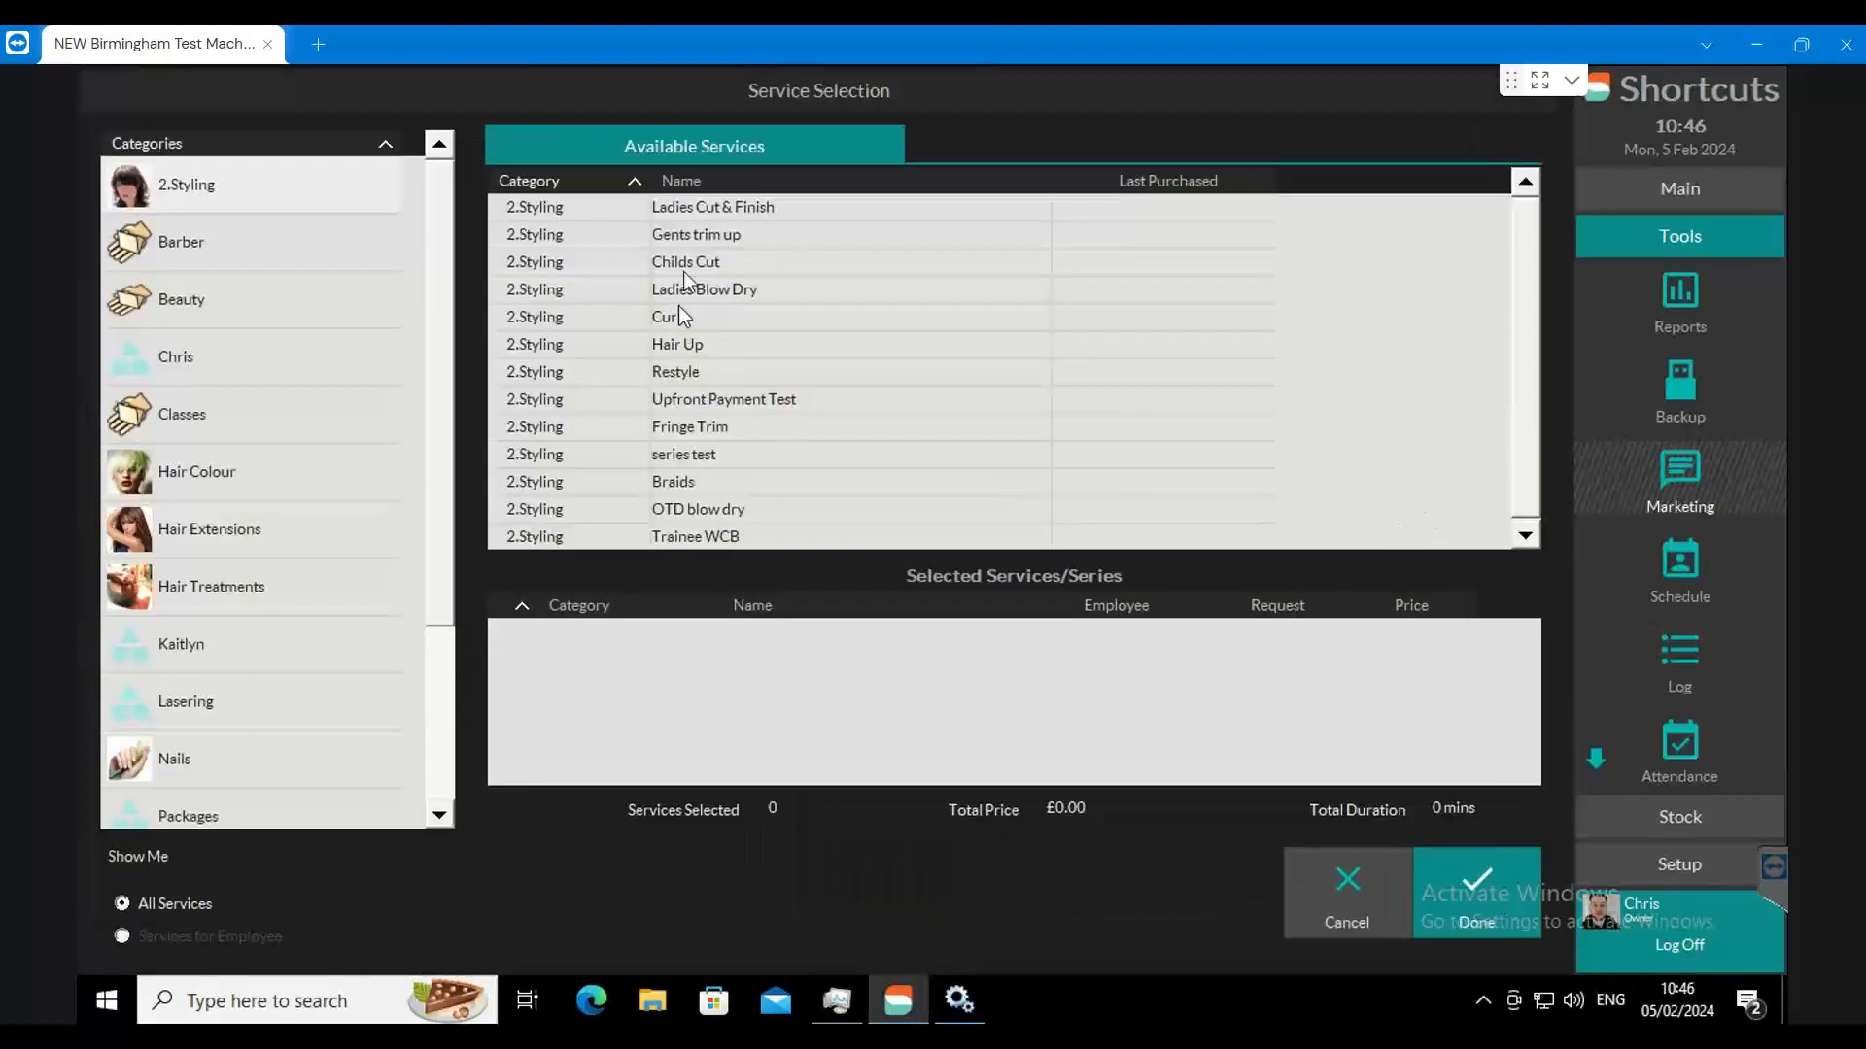
pyautogui.doubleClick(703, 204)
pyautogui.click(1467, 874)
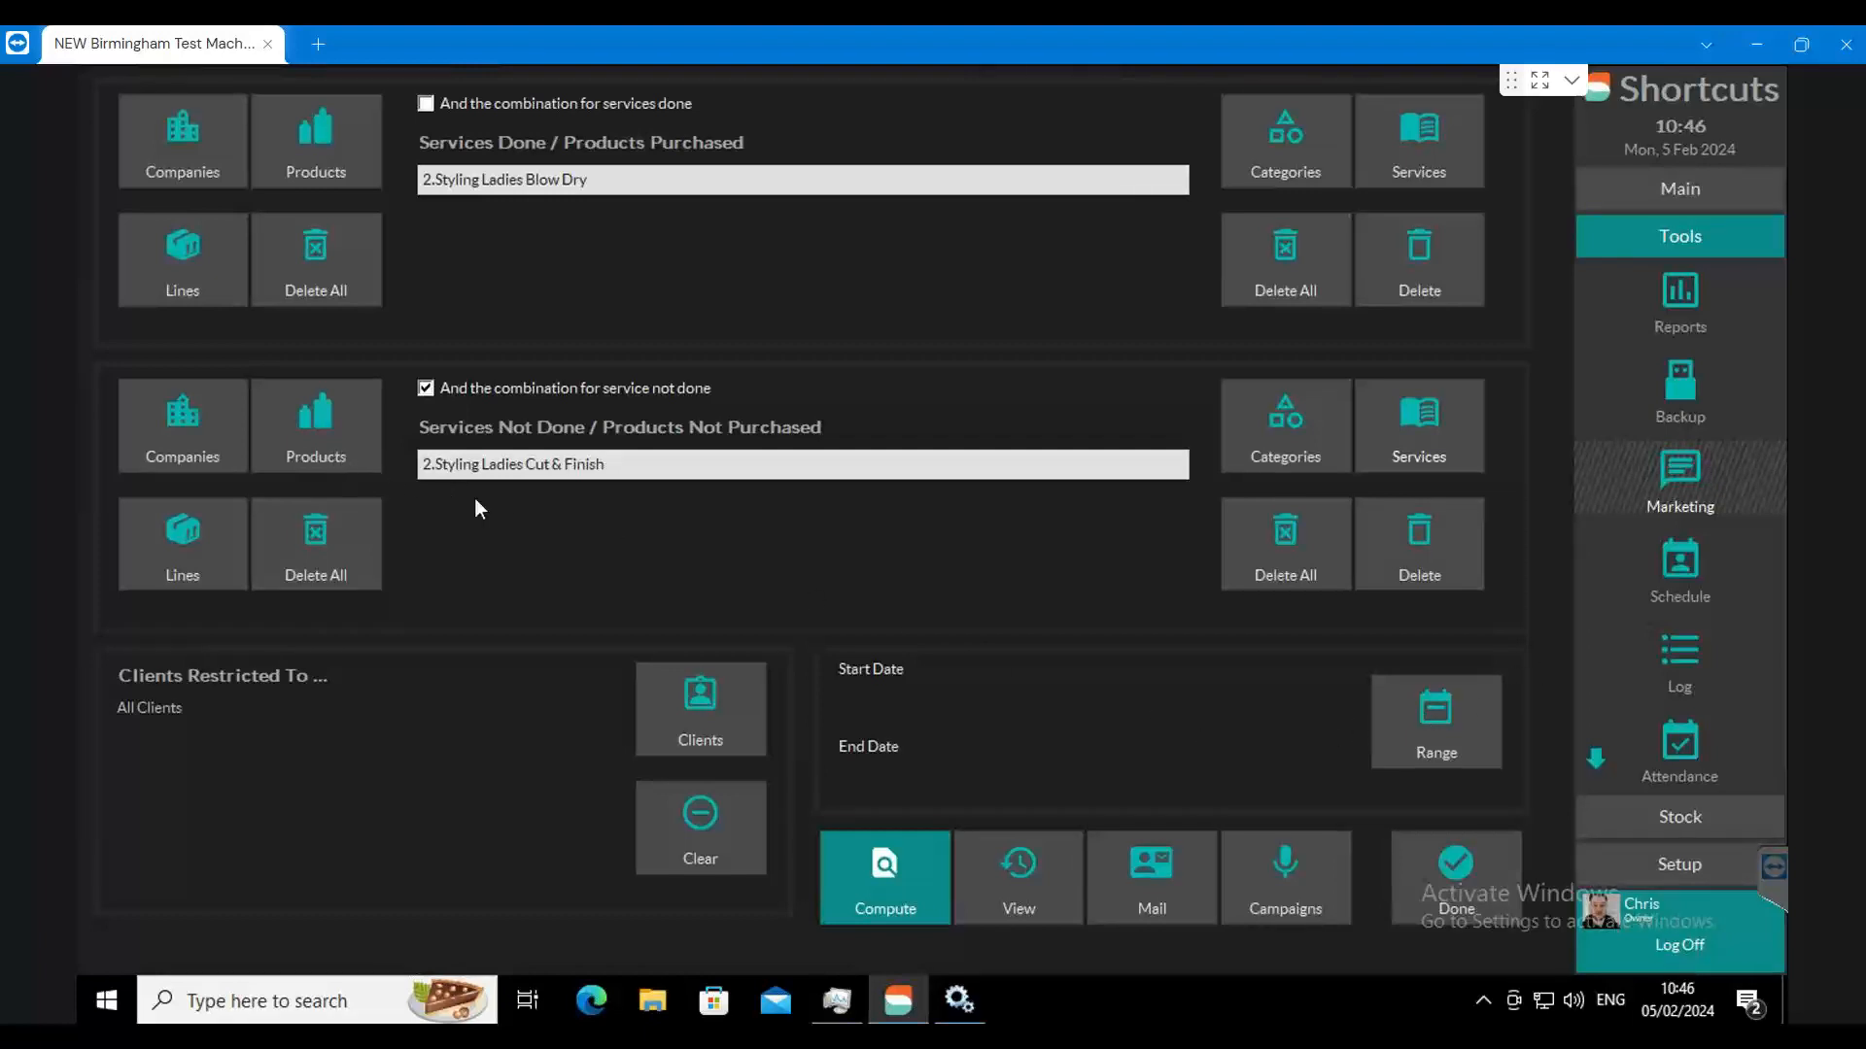
# Step: Clear both service lists, and try a company filter with American Crew as purchased and Bumble & Bumble as not purchased
pyautogui.click(1268, 546)
pyautogui.click(1339, 287)
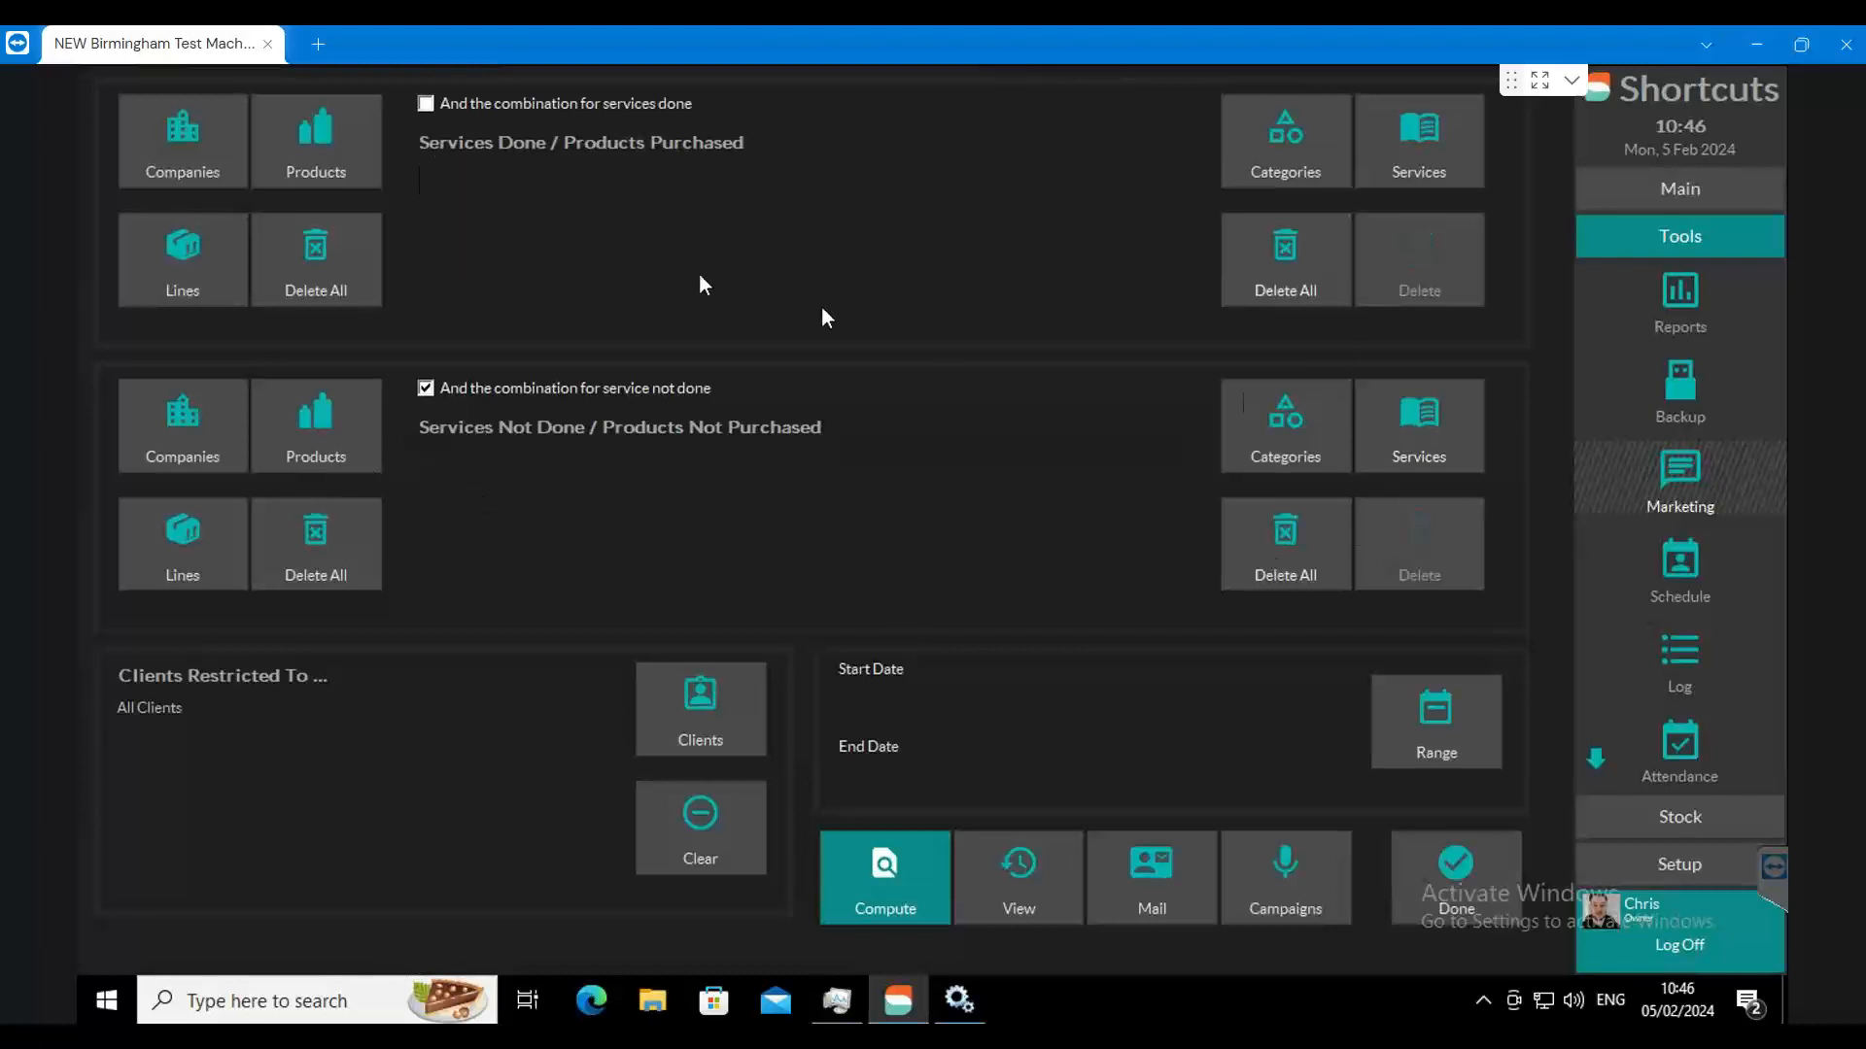
pyautogui.click(204, 155)
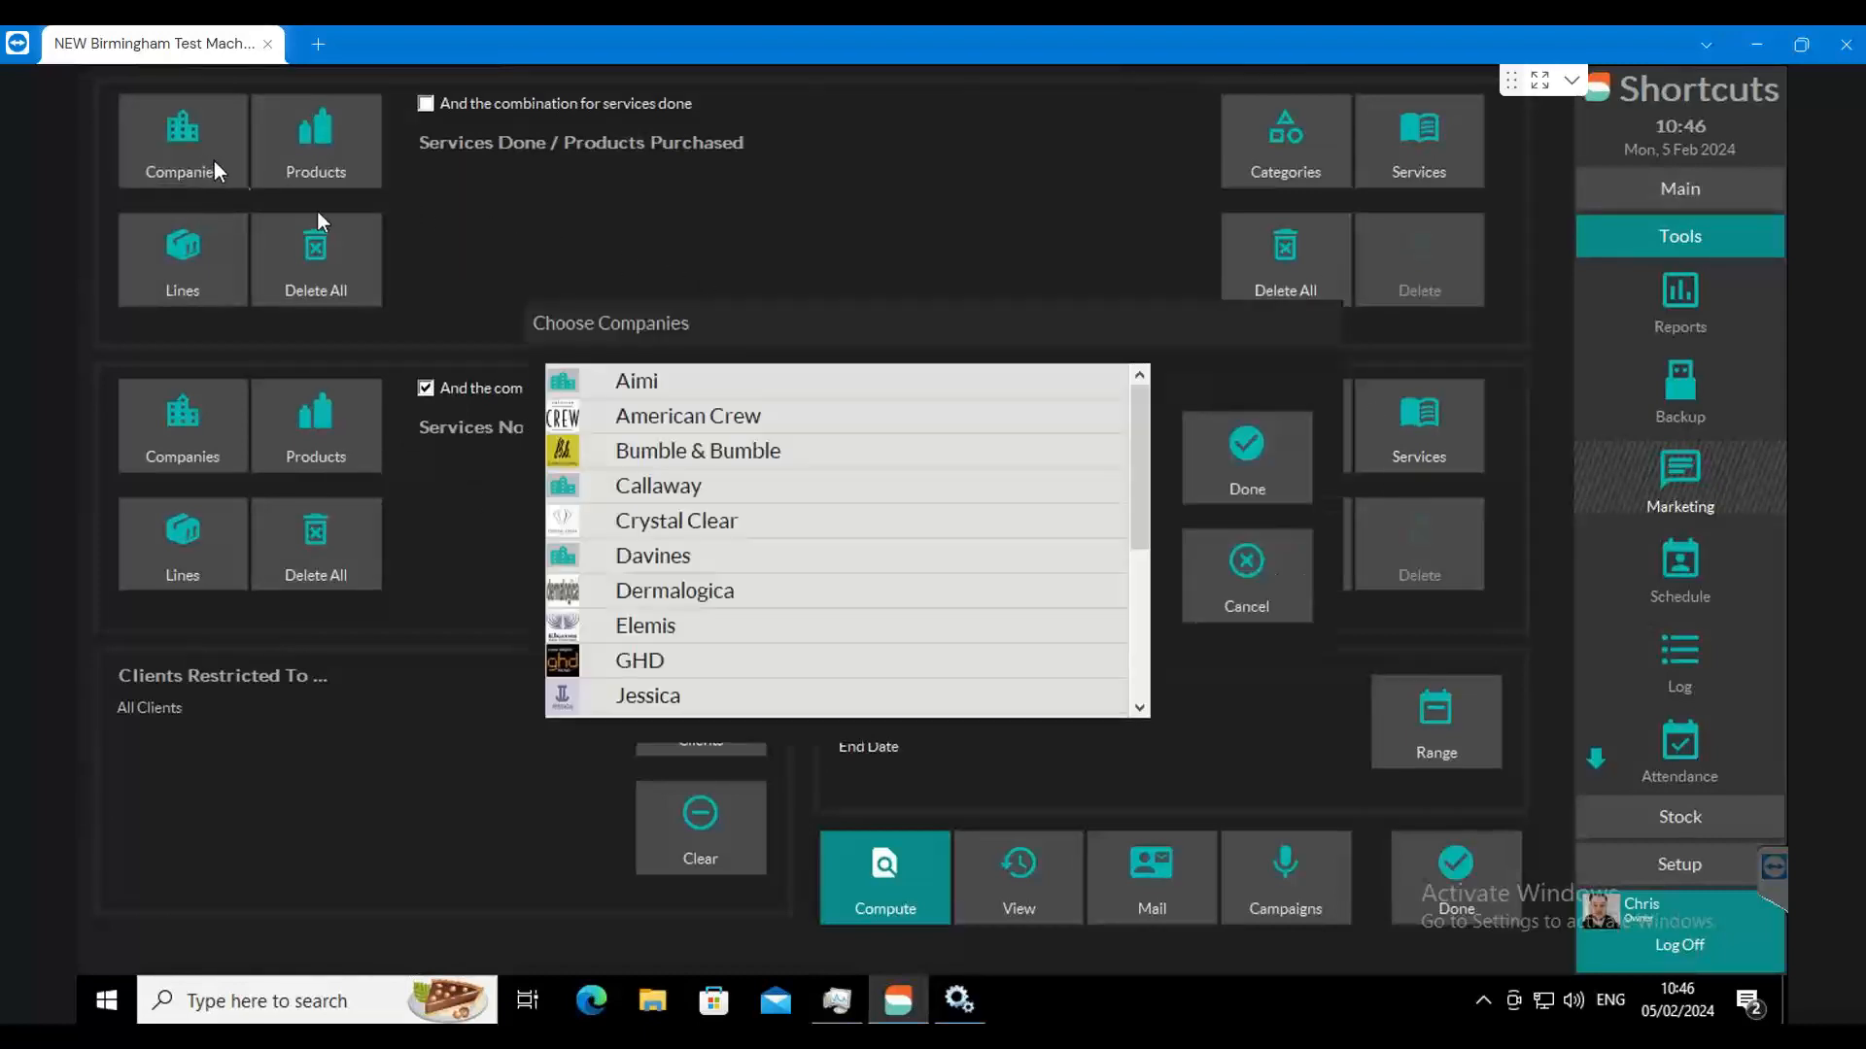
pyautogui.click(665, 417)
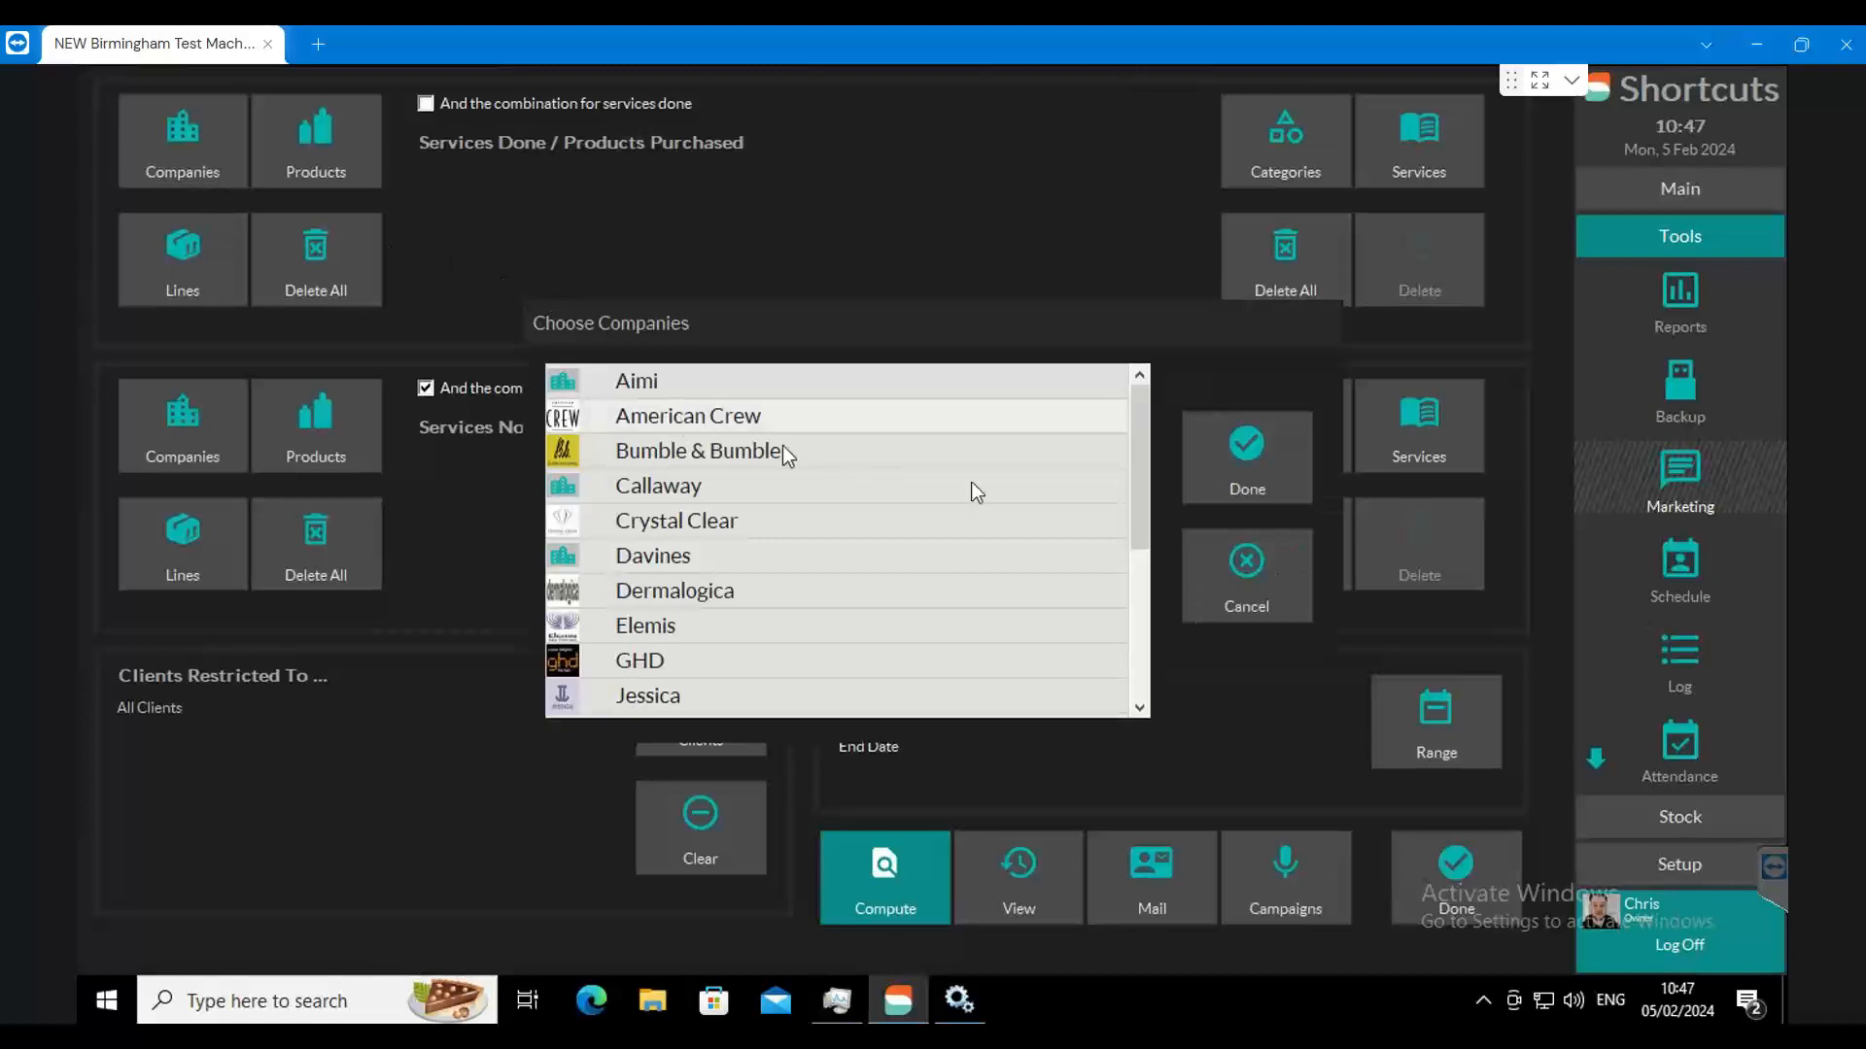
pyautogui.click(1218, 468)
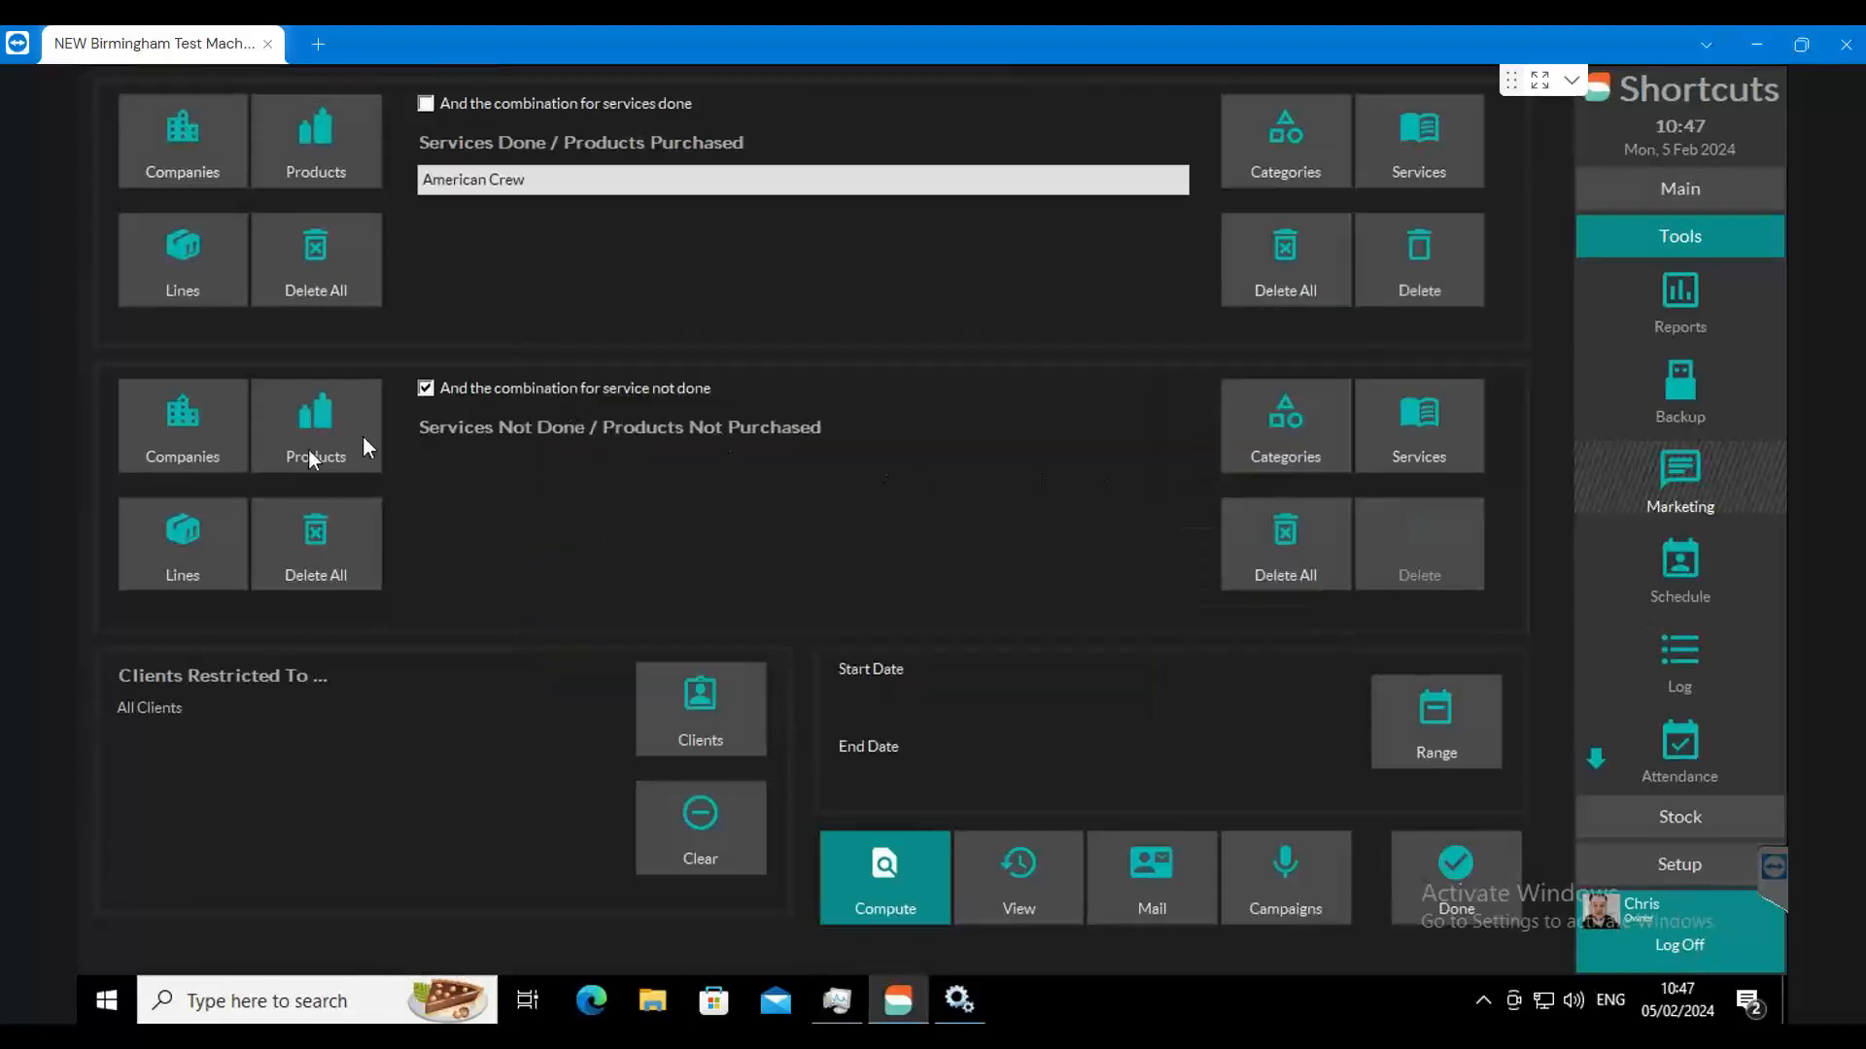
pyautogui.click(719, 452)
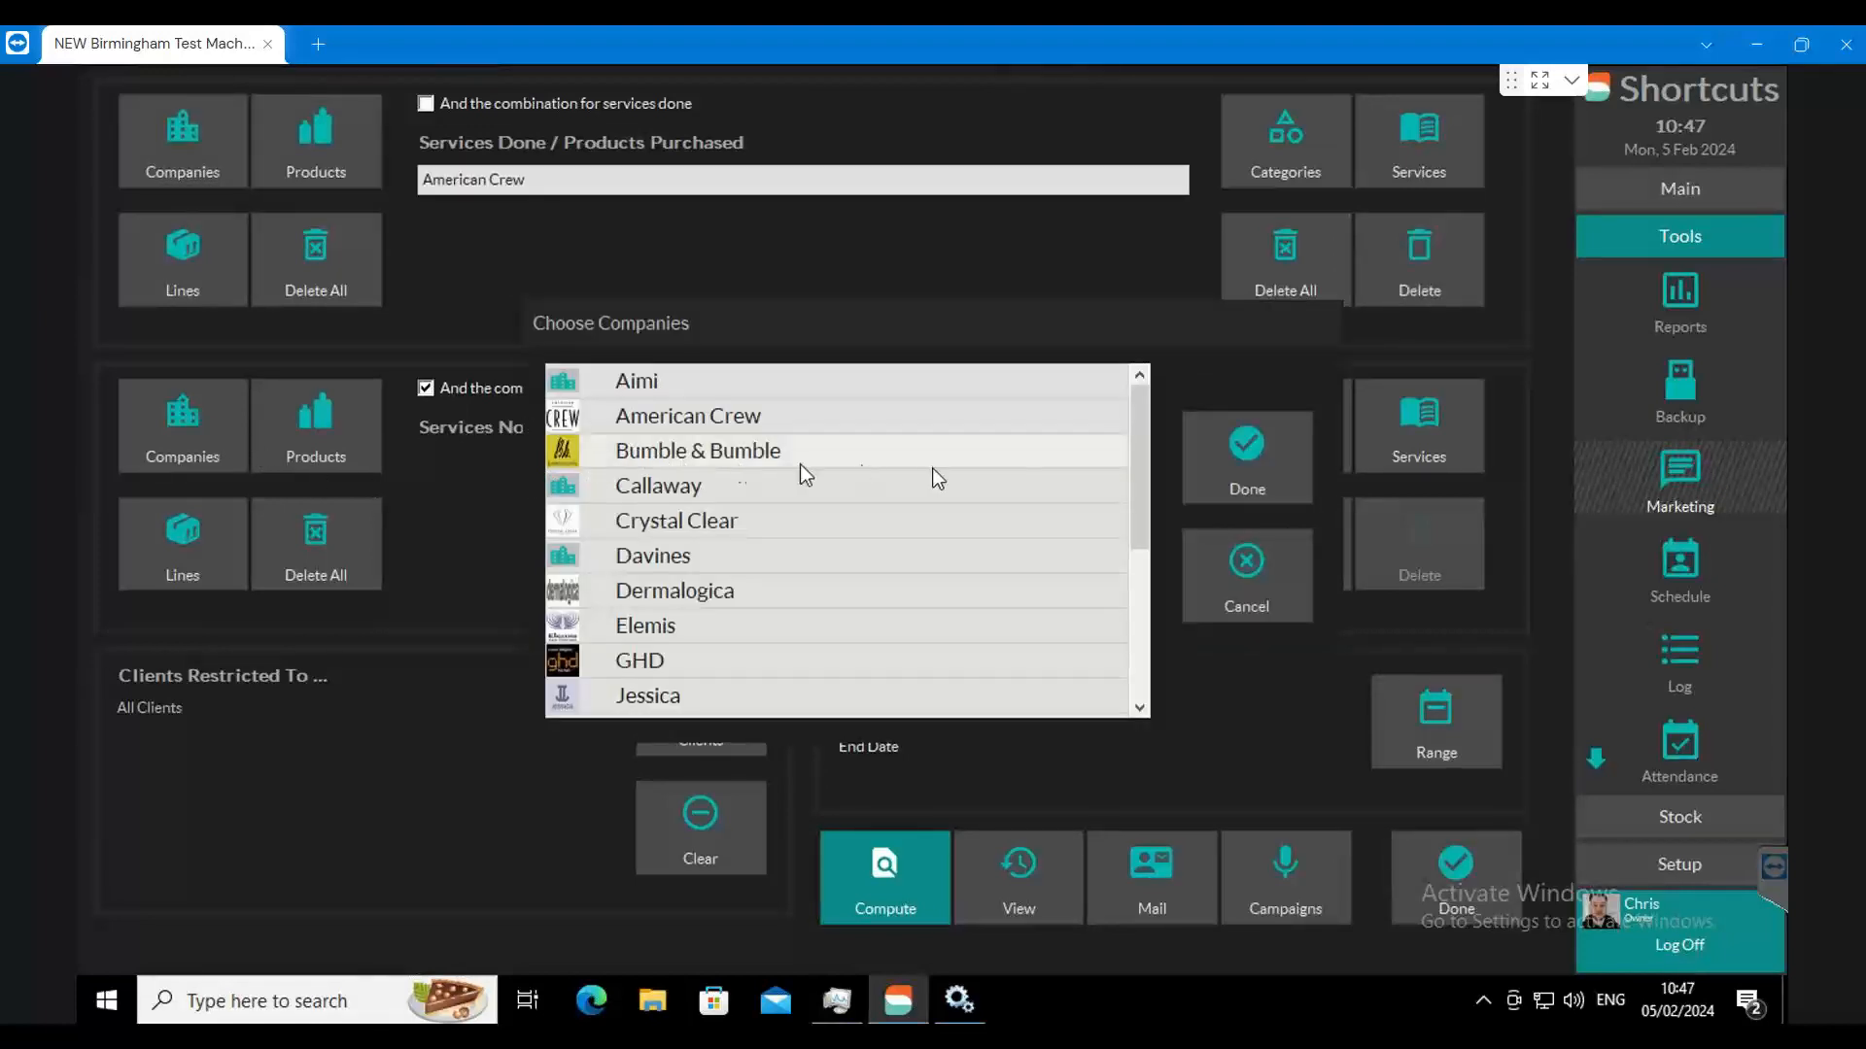
pyautogui.click(1219, 467)
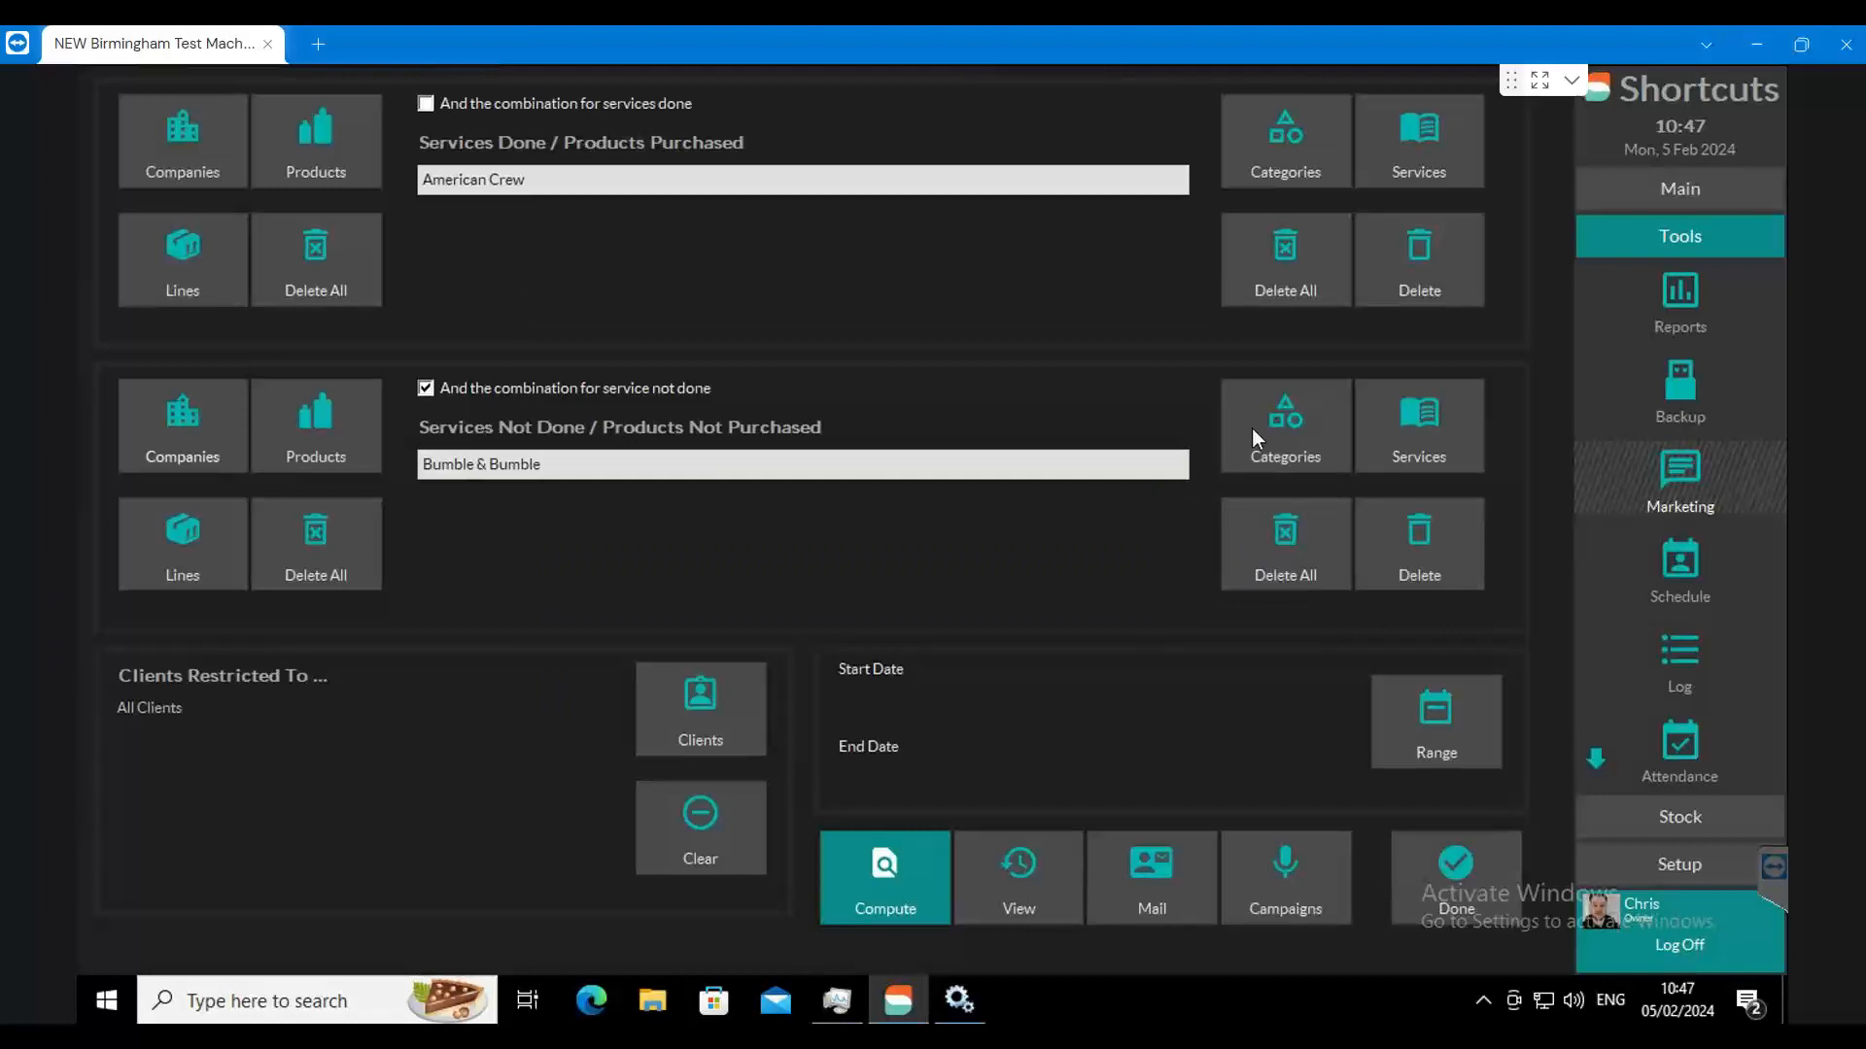
# Step: Clear both lists, and try a product filter with Aimi Styling Shampoo 500ml as purchased and Conditioner 500ml as not purchased
pyautogui.click(1269, 583)
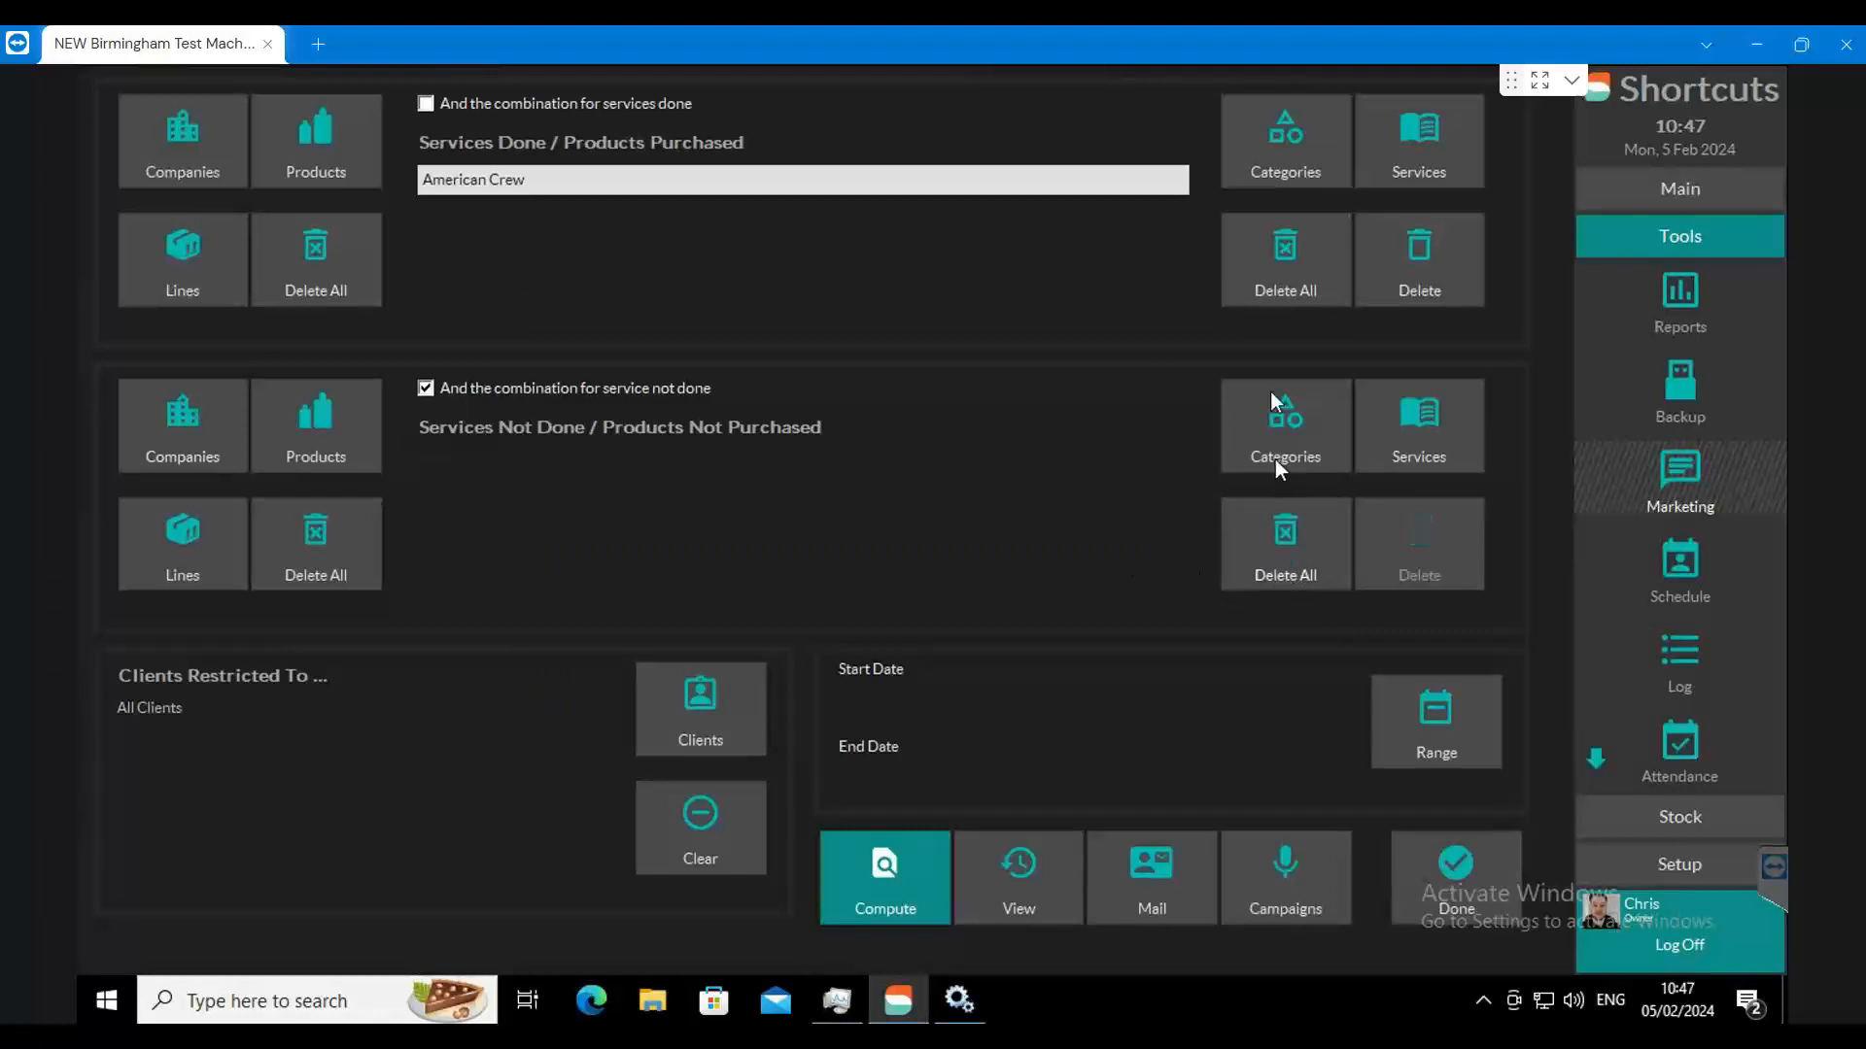
pyautogui.click(1281, 289)
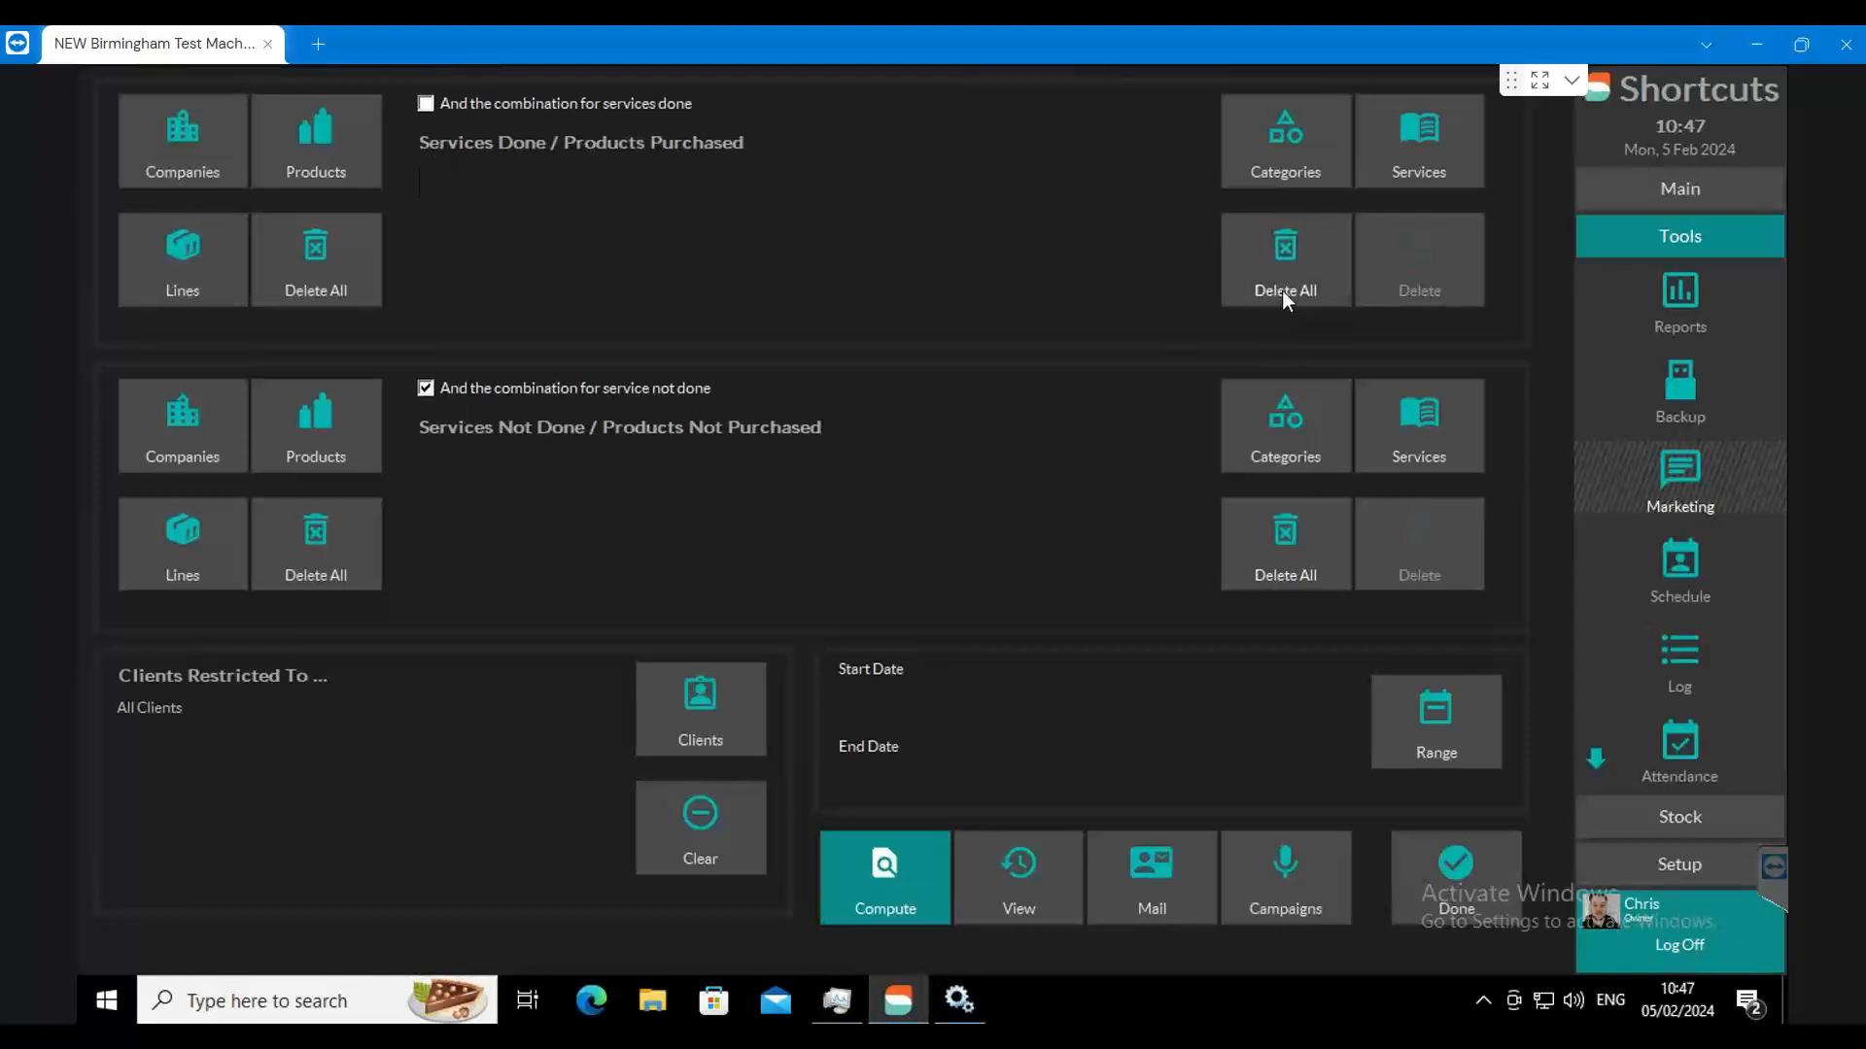
pyautogui.click(352, 148)
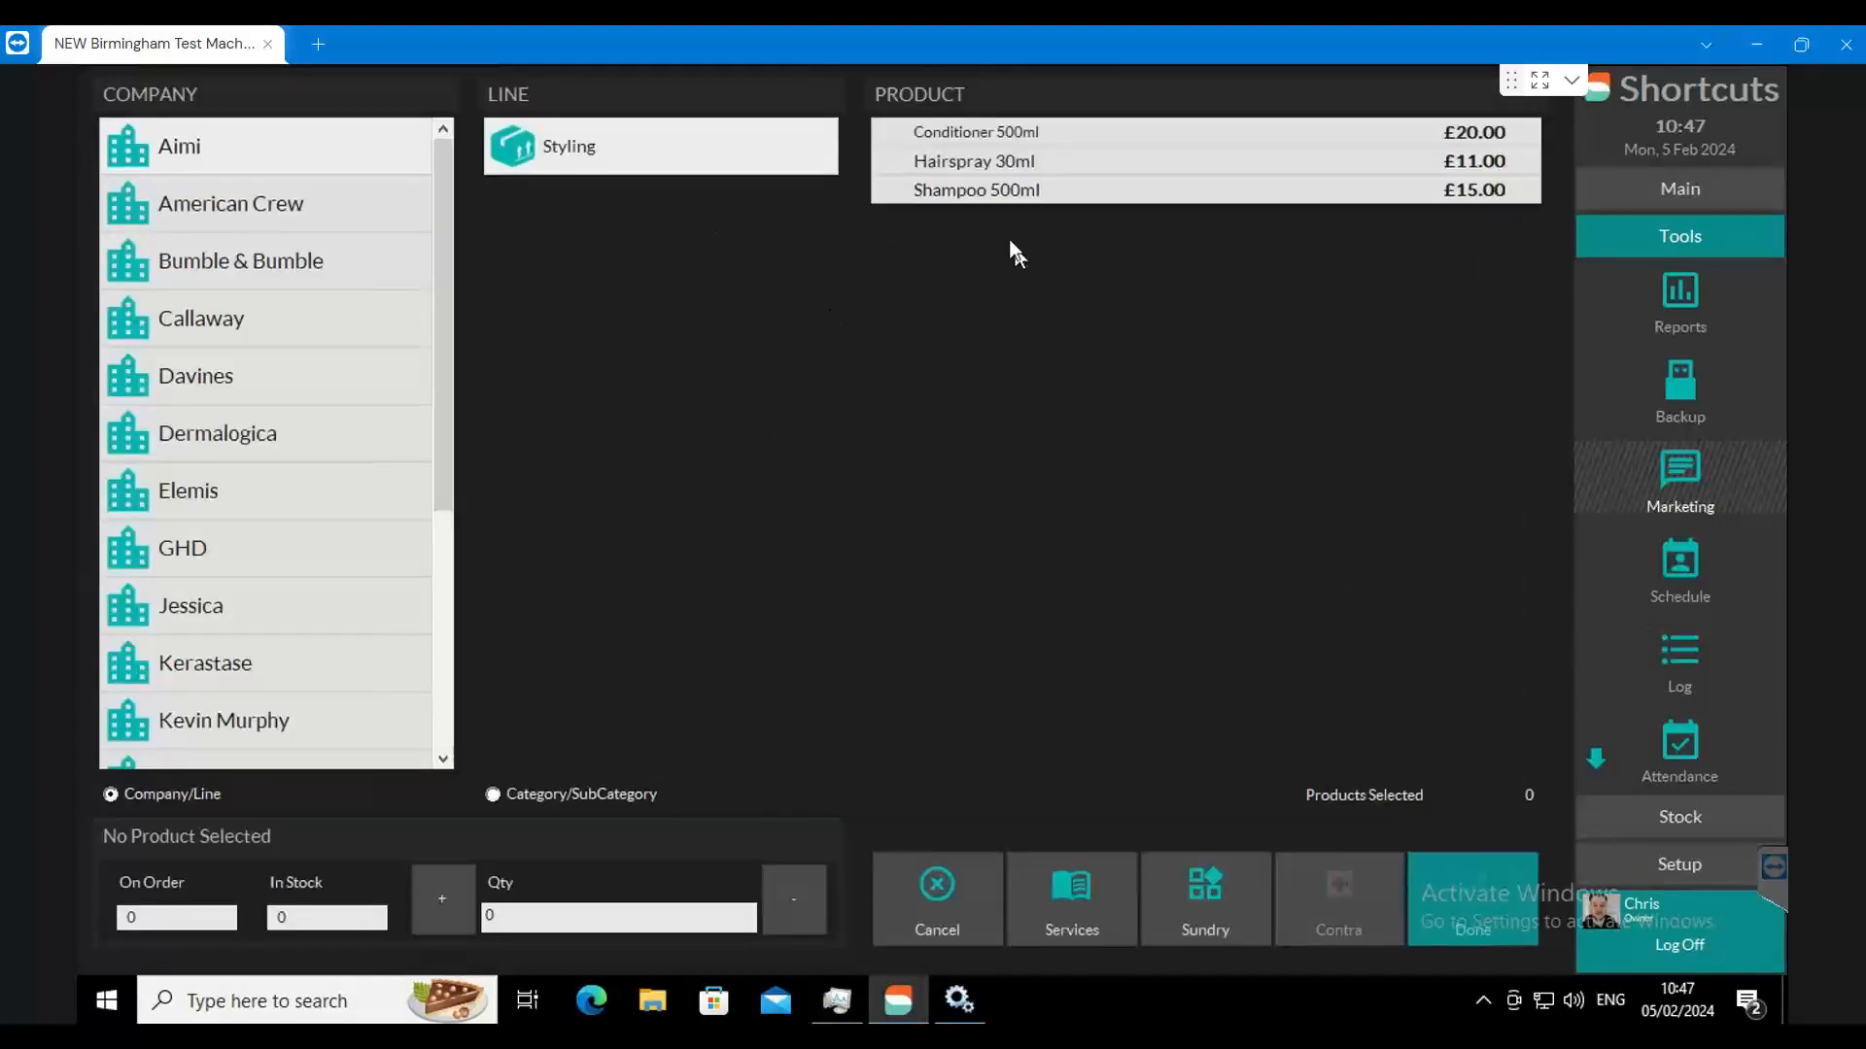
pyautogui.click(939, 201)
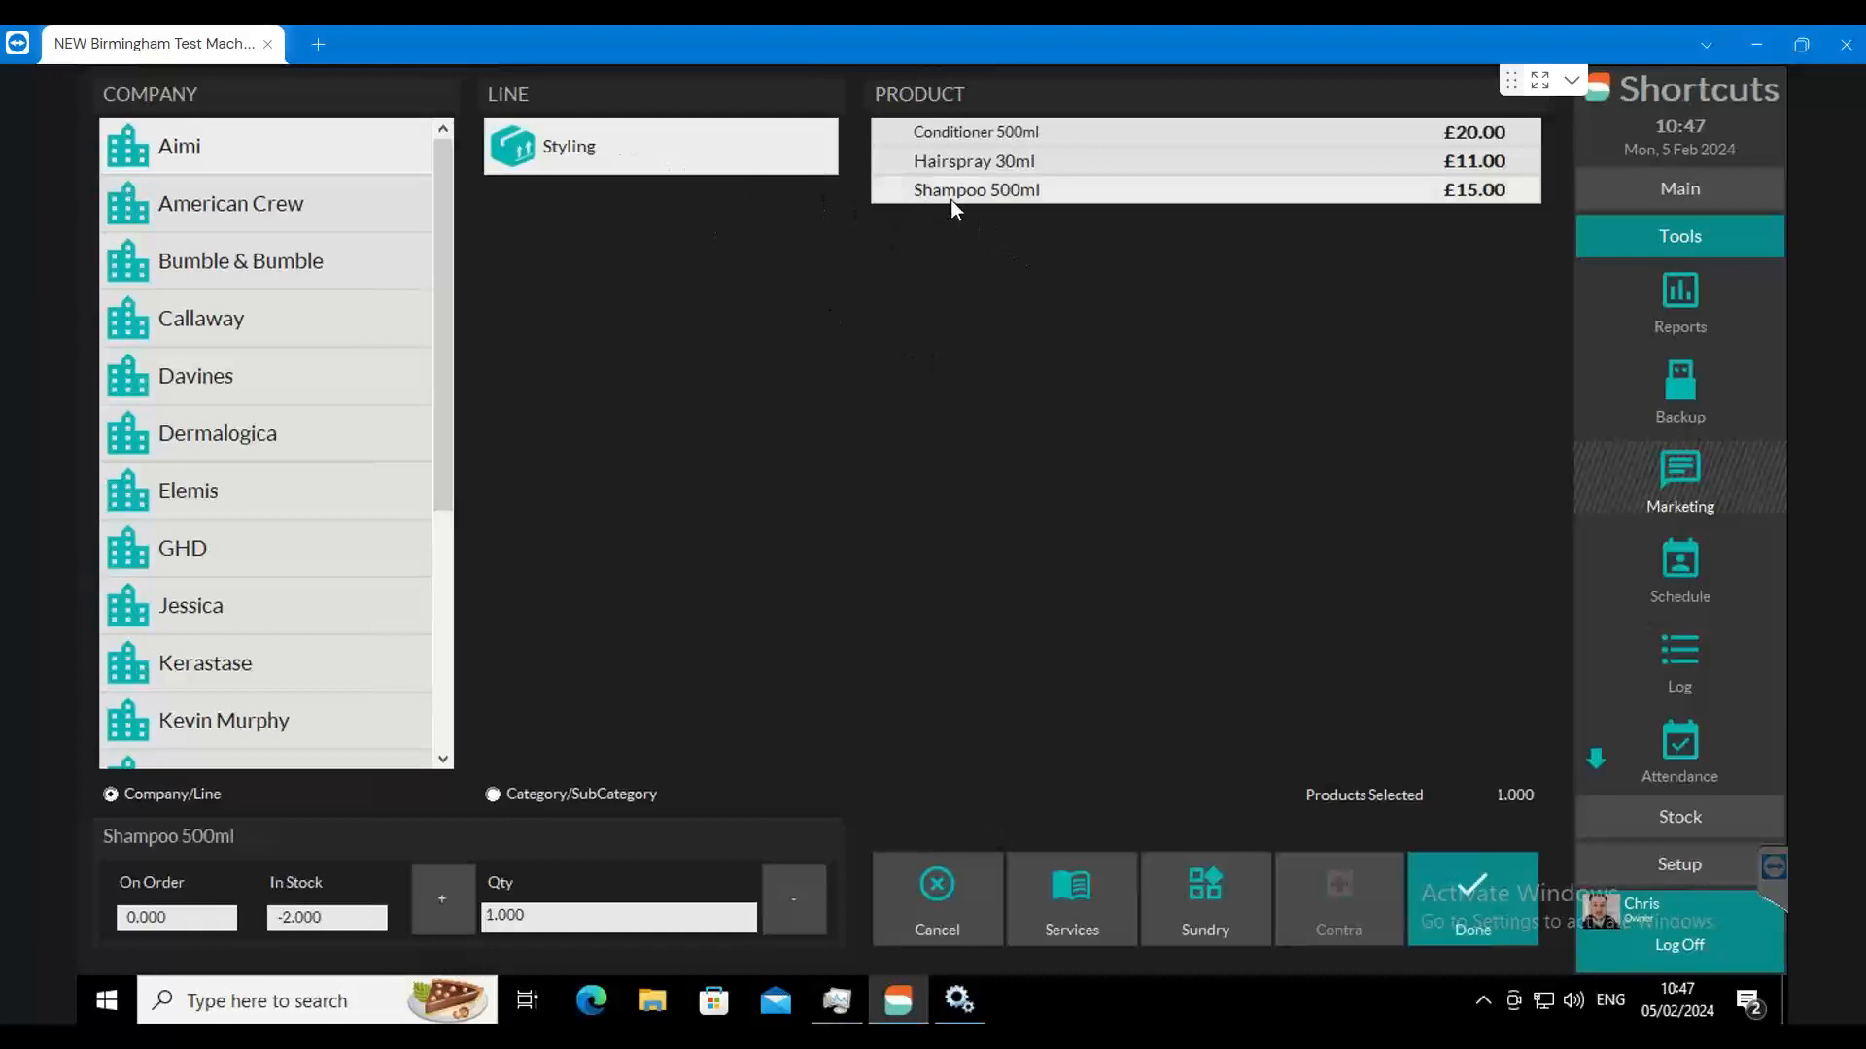
pyautogui.click(1512, 886)
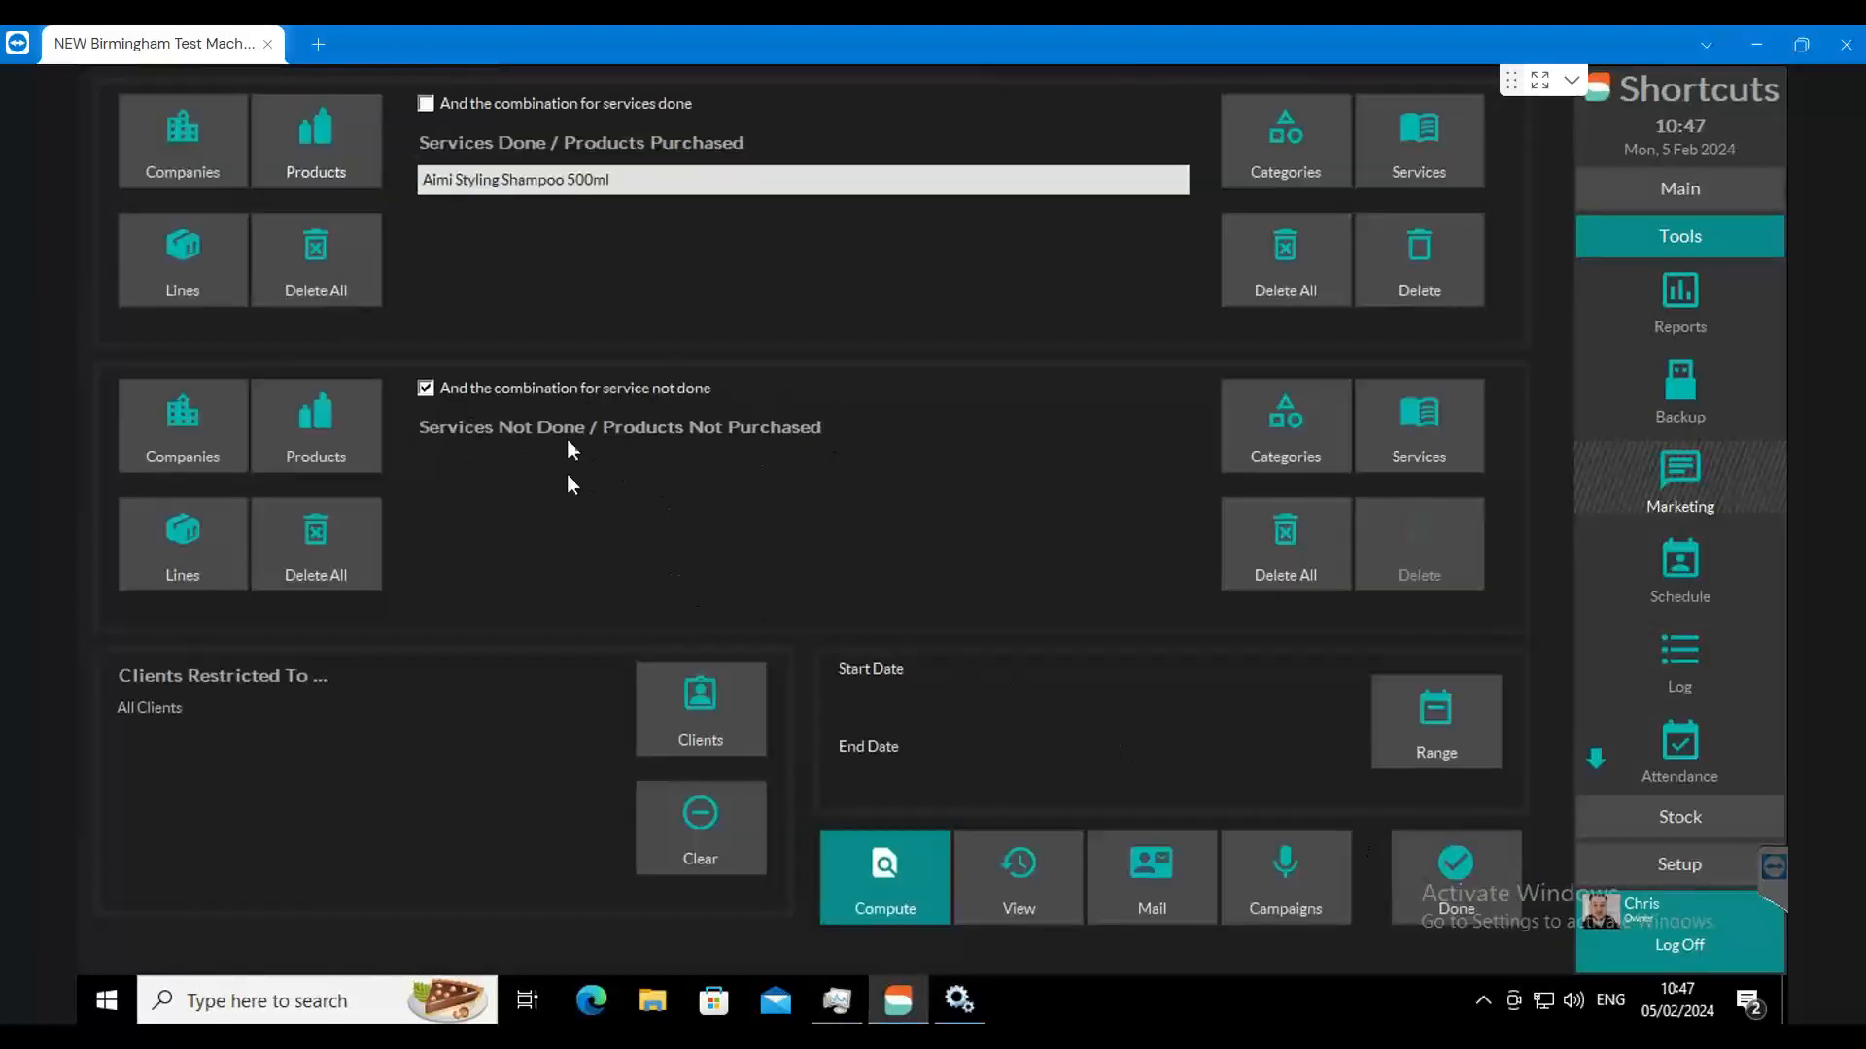
pyautogui.click(315, 428)
pyautogui.click(966, 130)
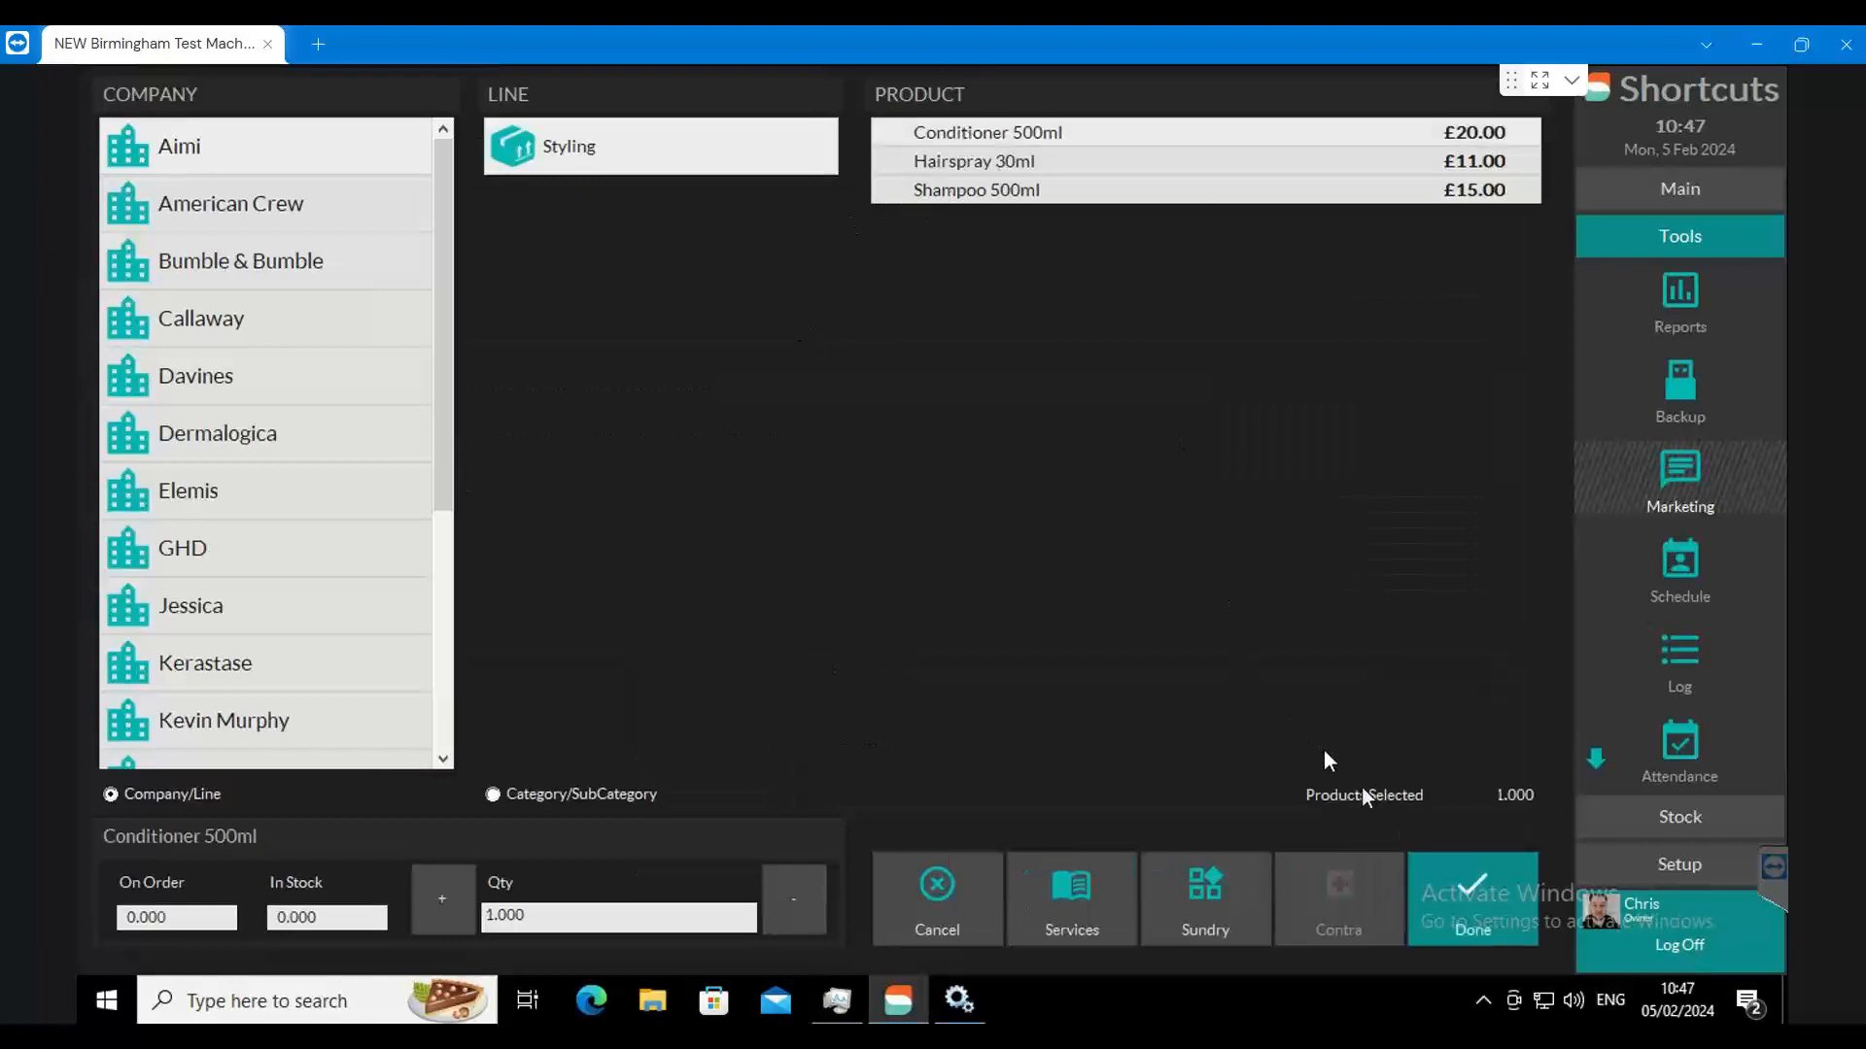
pyautogui.click(1472, 899)
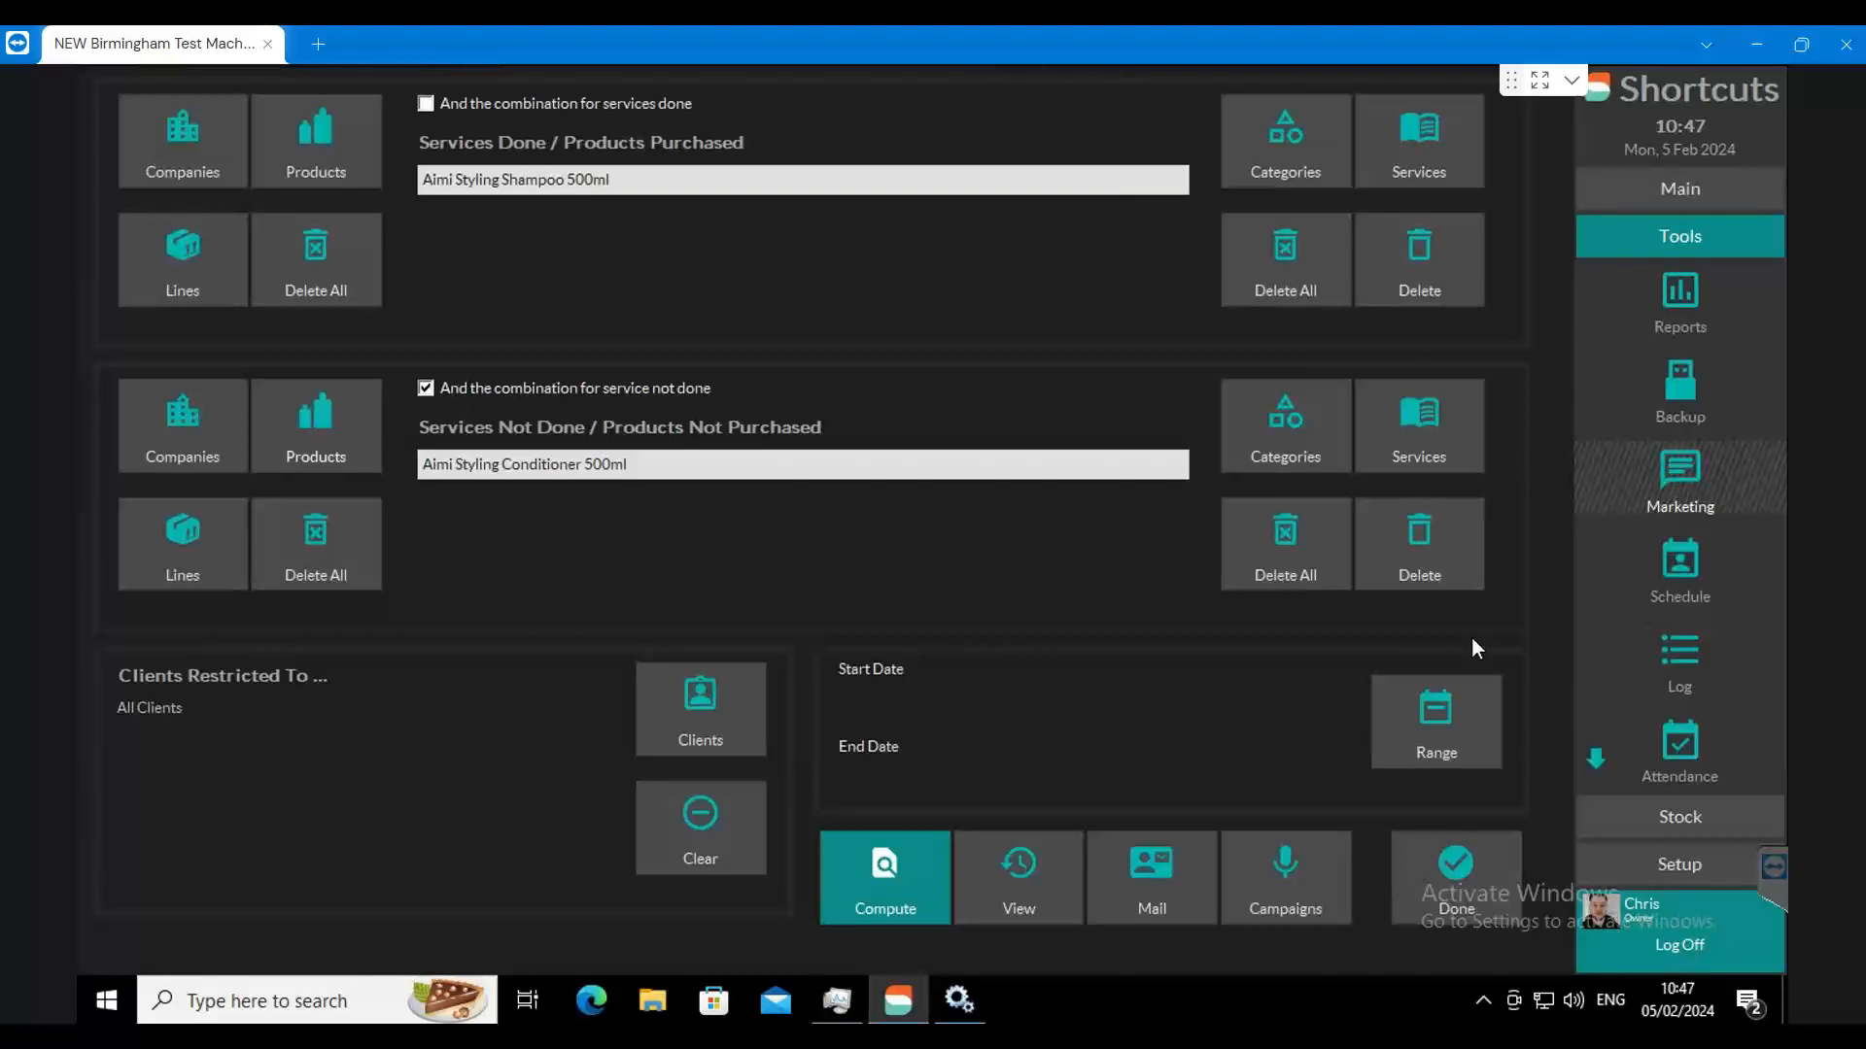
# Step: Clear both lists, and filter for the Colour category as services done and Olaplex Hair Treatment as services not done
pyautogui.click(1291, 555)
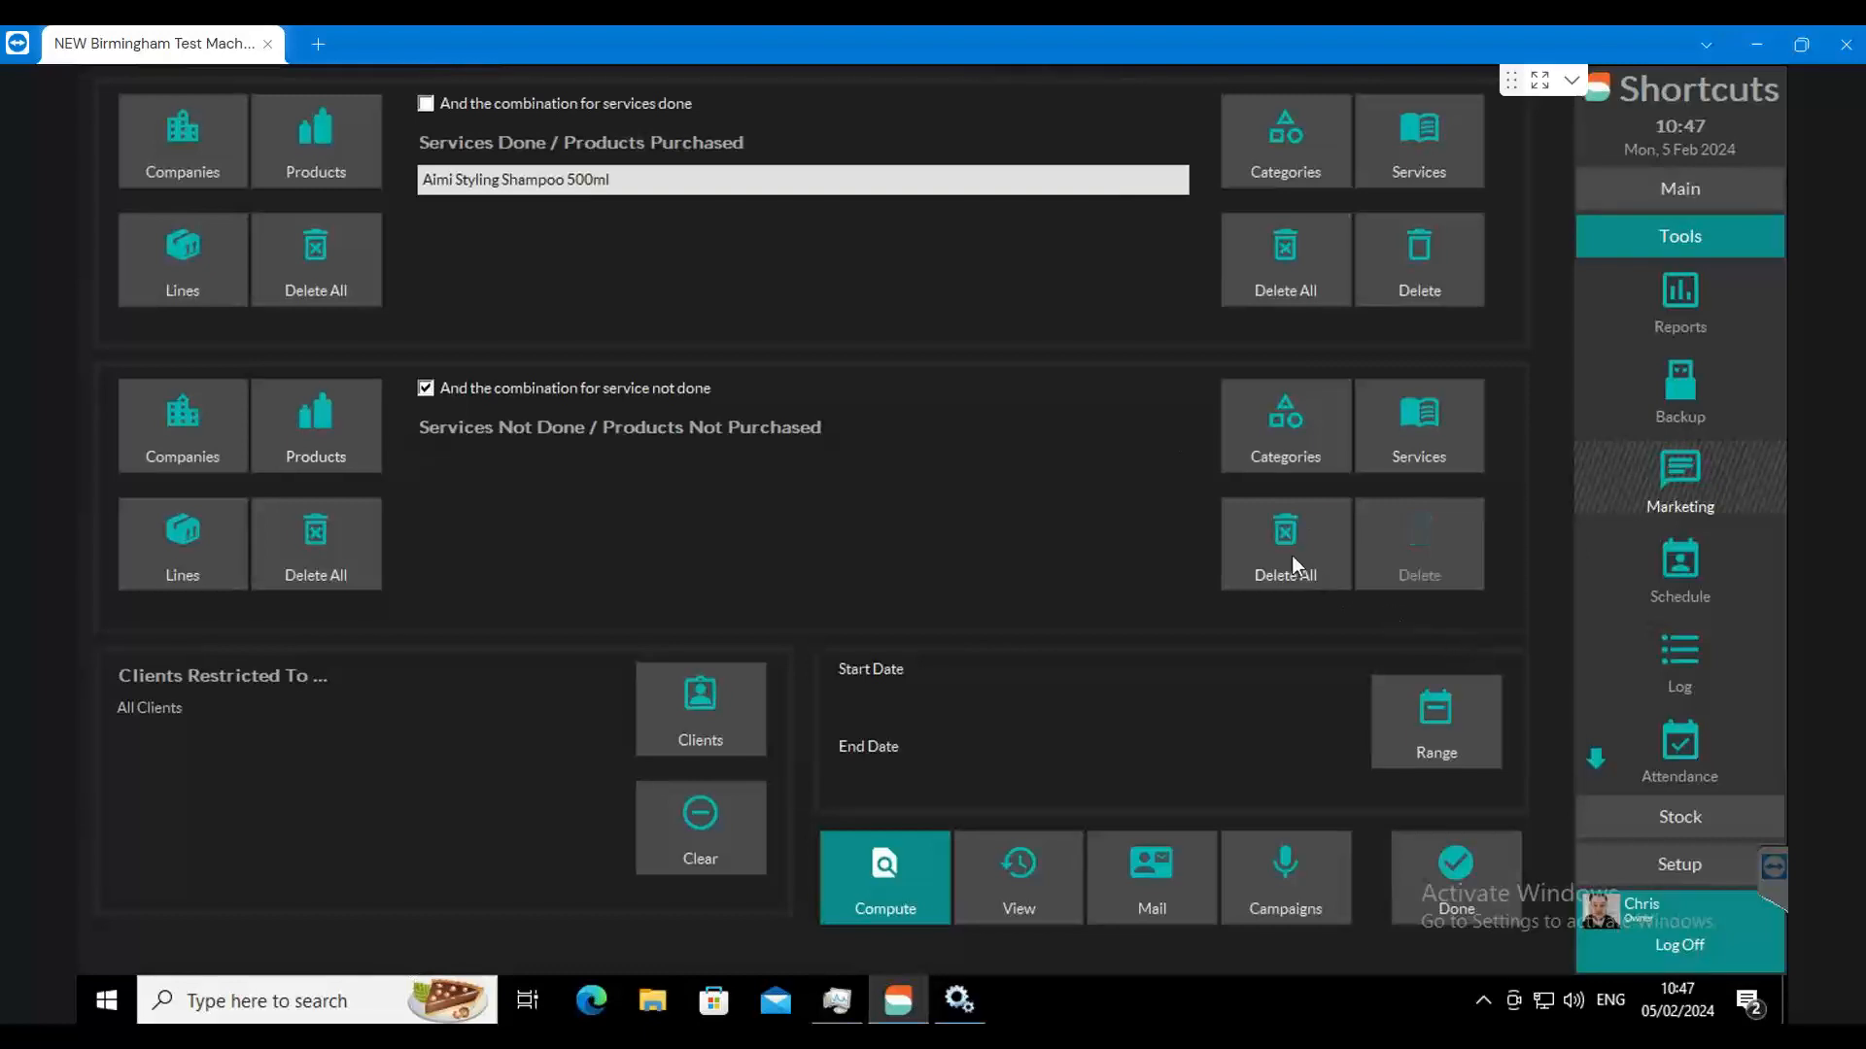
pyautogui.click(1255, 285)
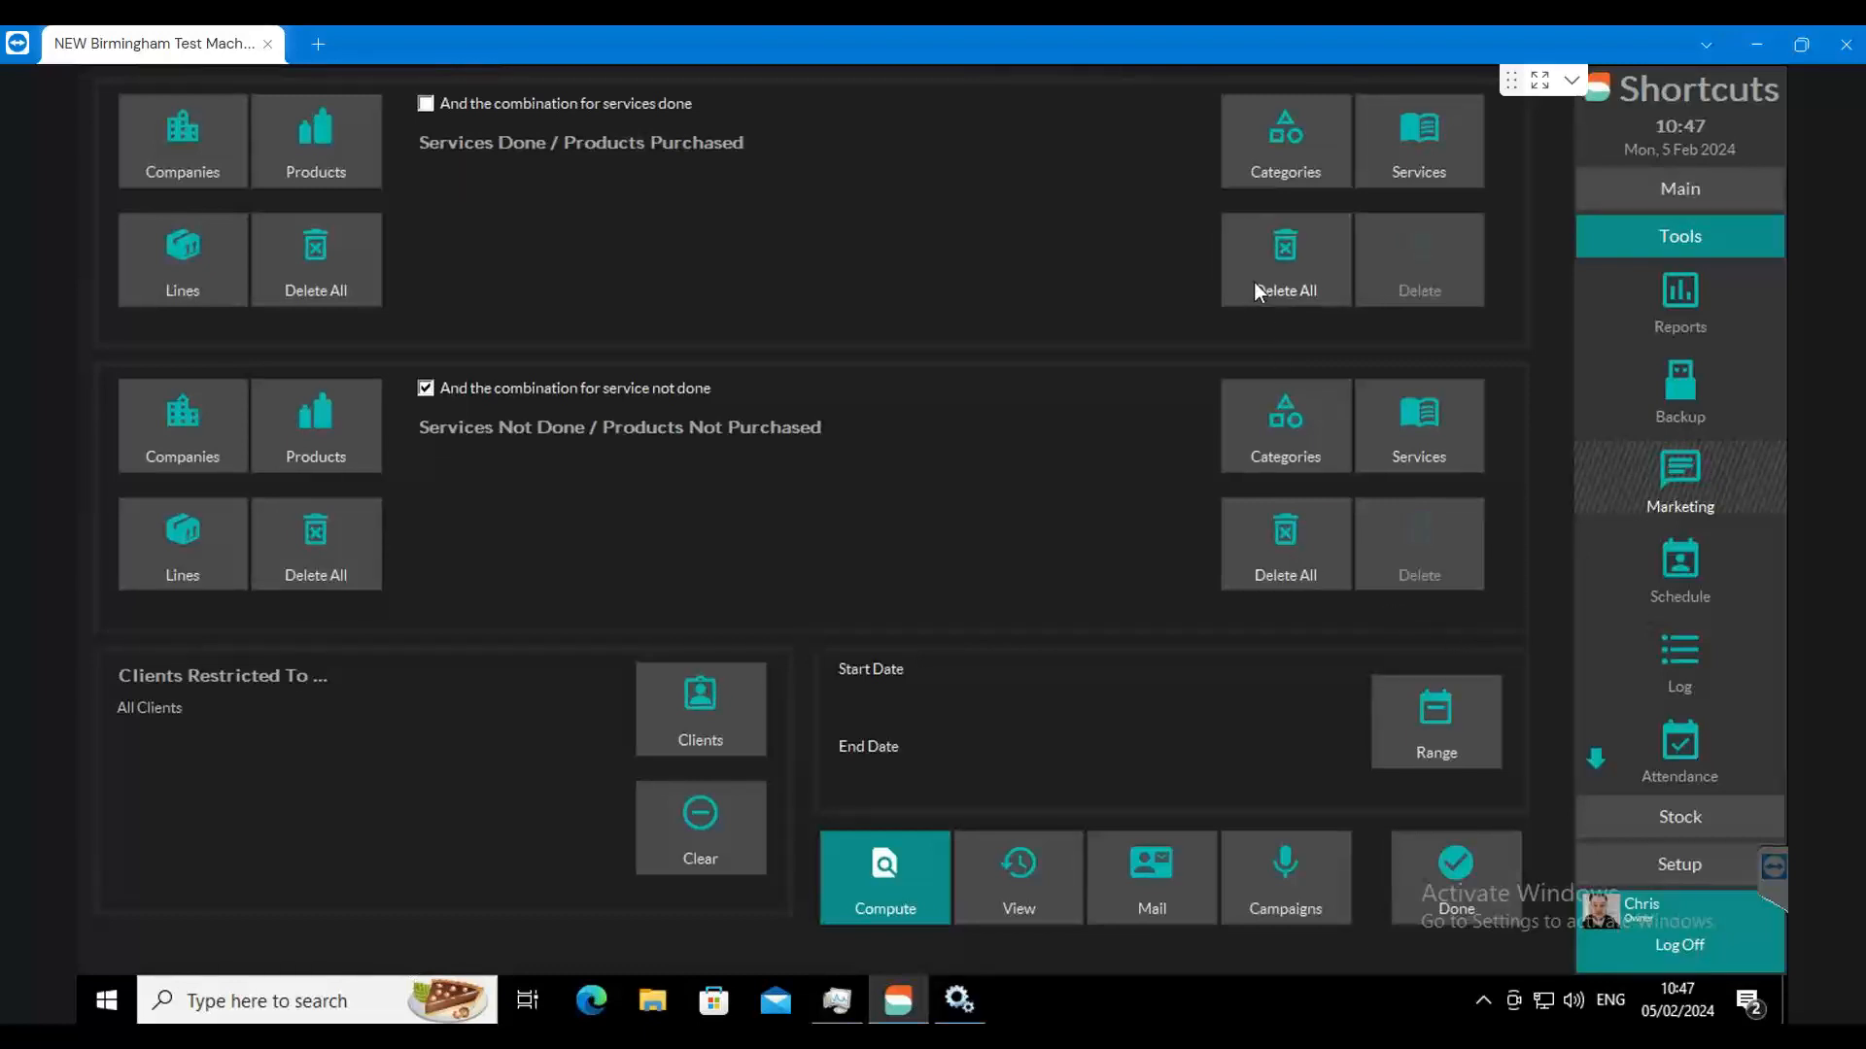
pyautogui.click(1269, 153)
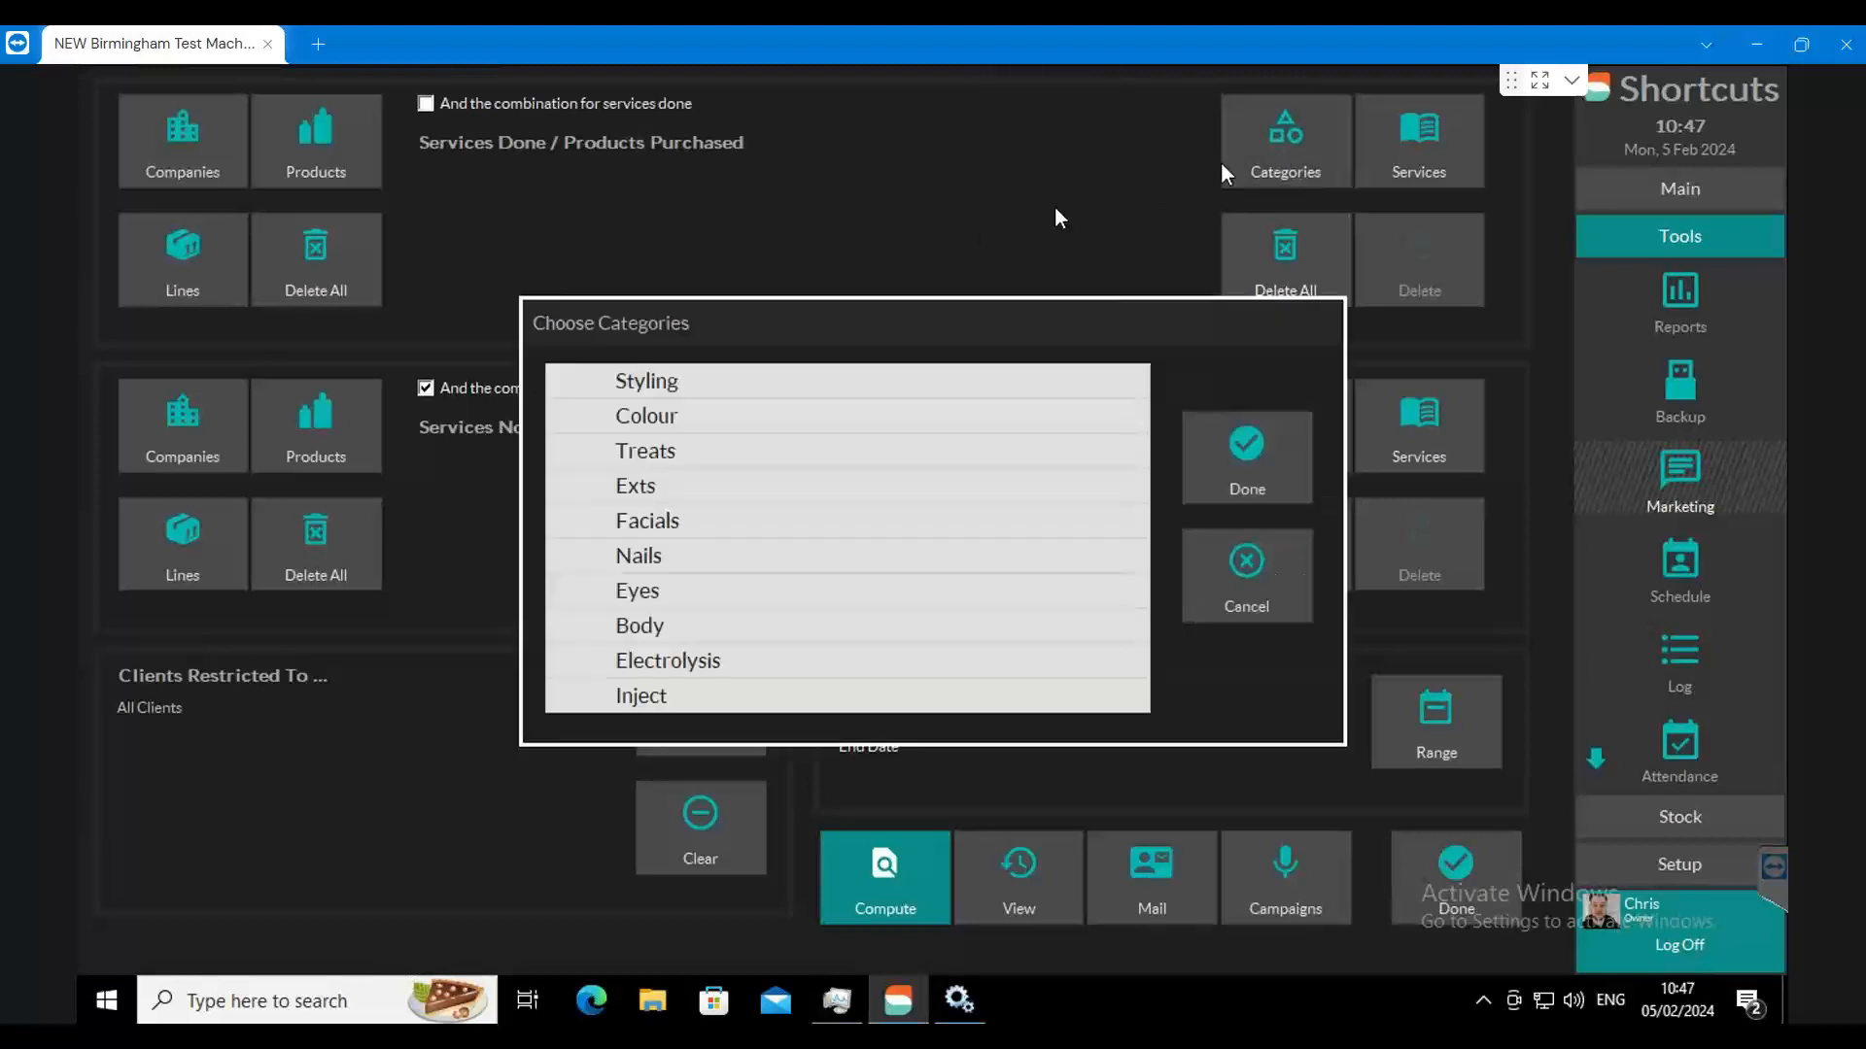
pyautogui.click(658, 416)
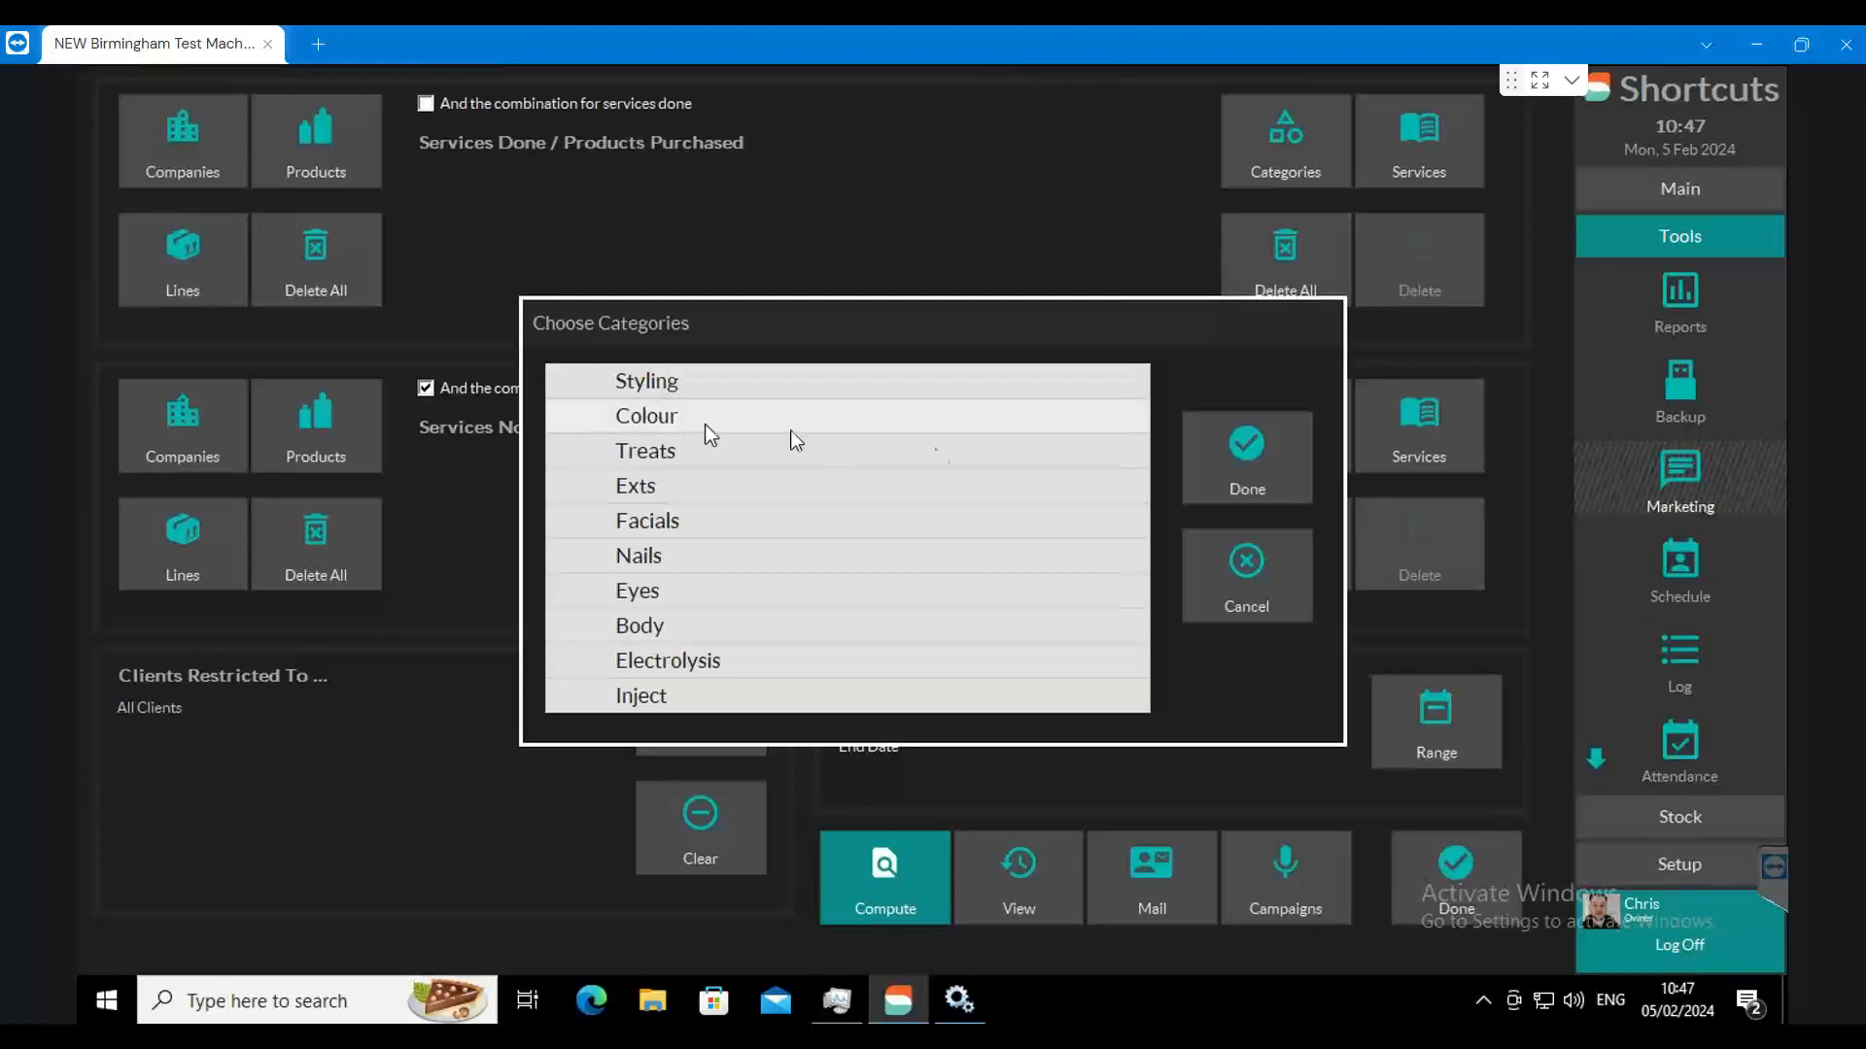
pyautogui.click(1214, 472)
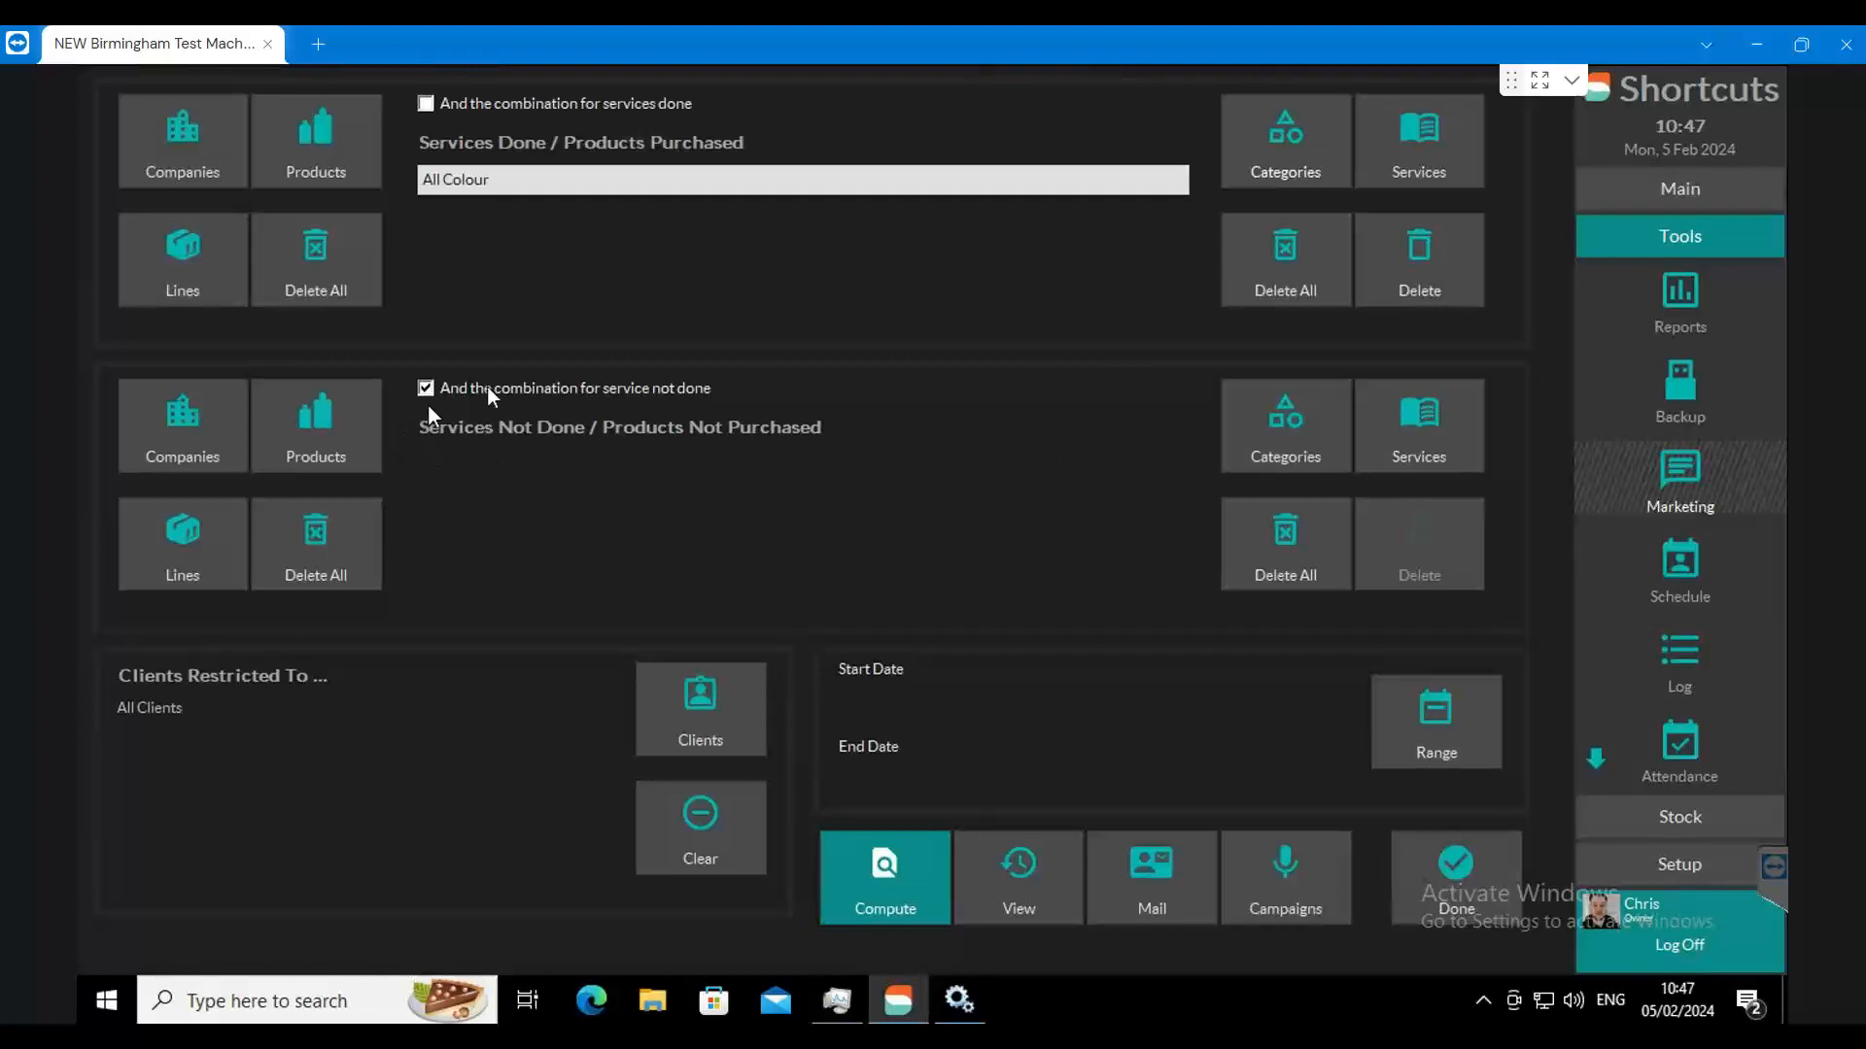
pyautogui.click(1413, 430)
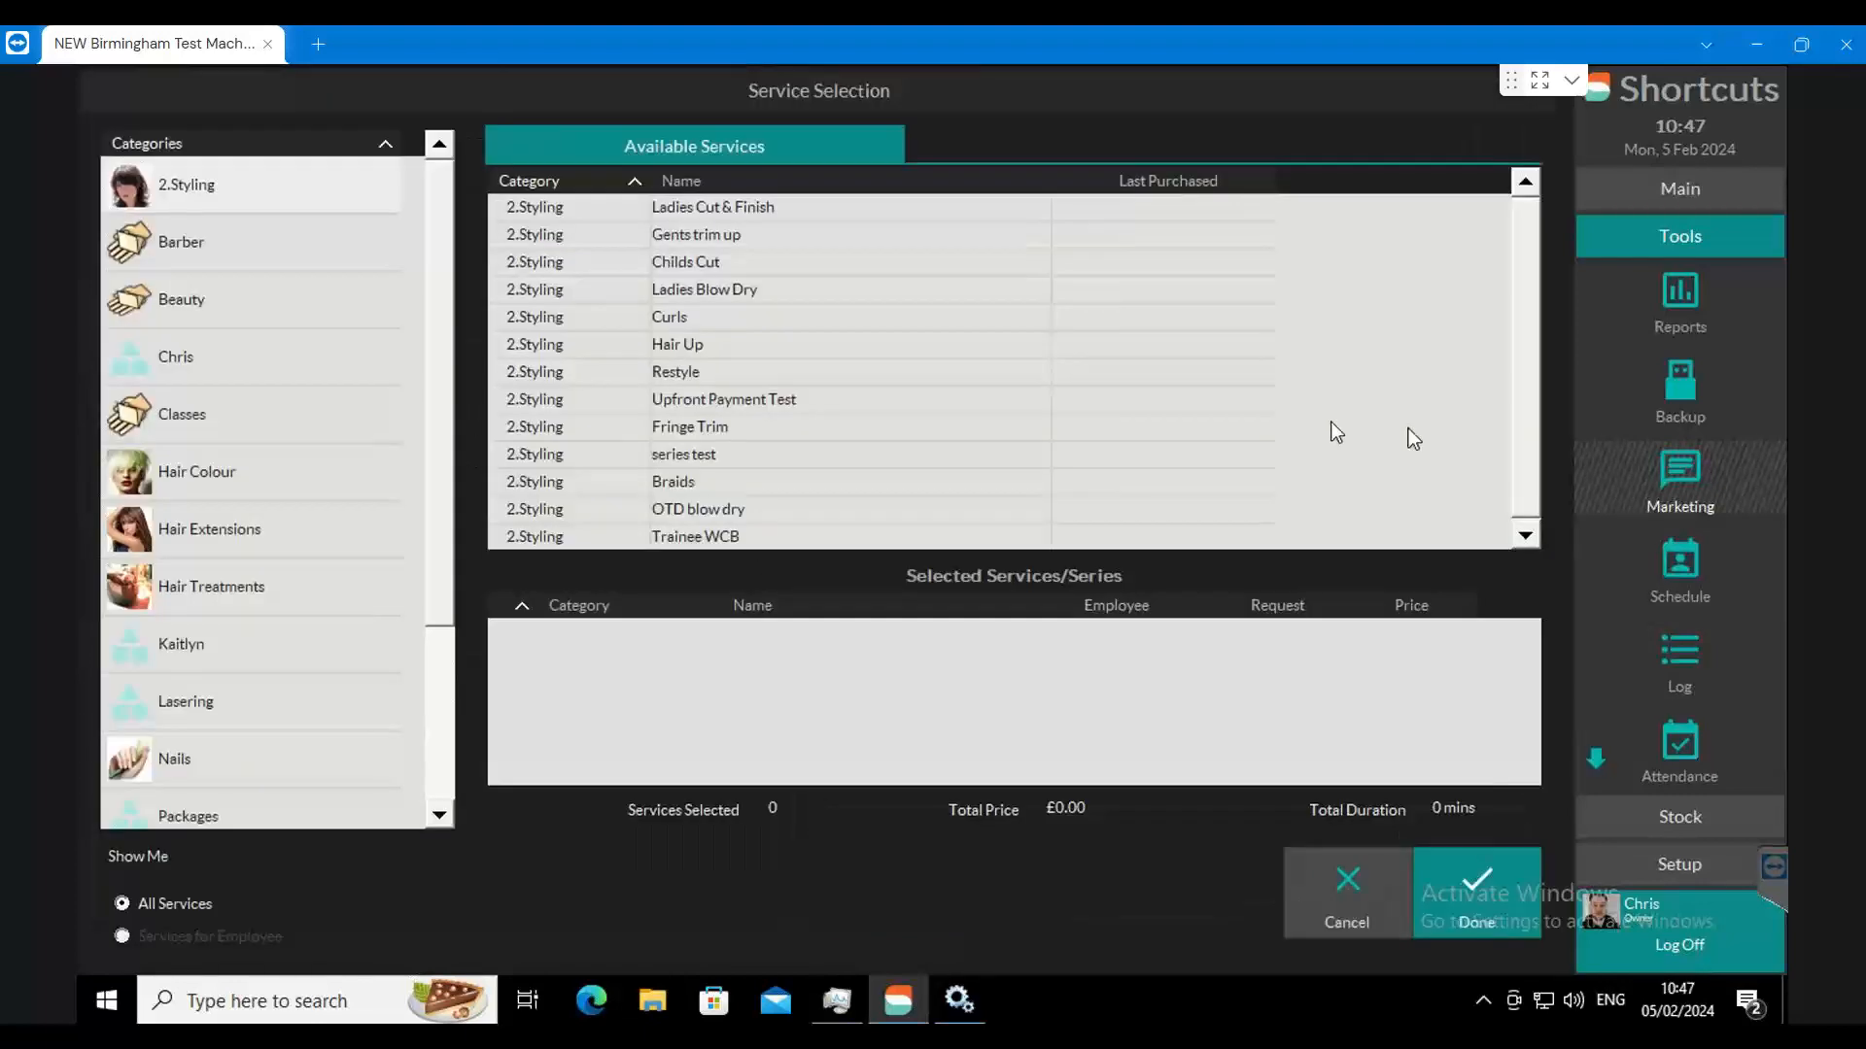
pyautogui.click(254, 578)
pyautogui.click(766, 209)
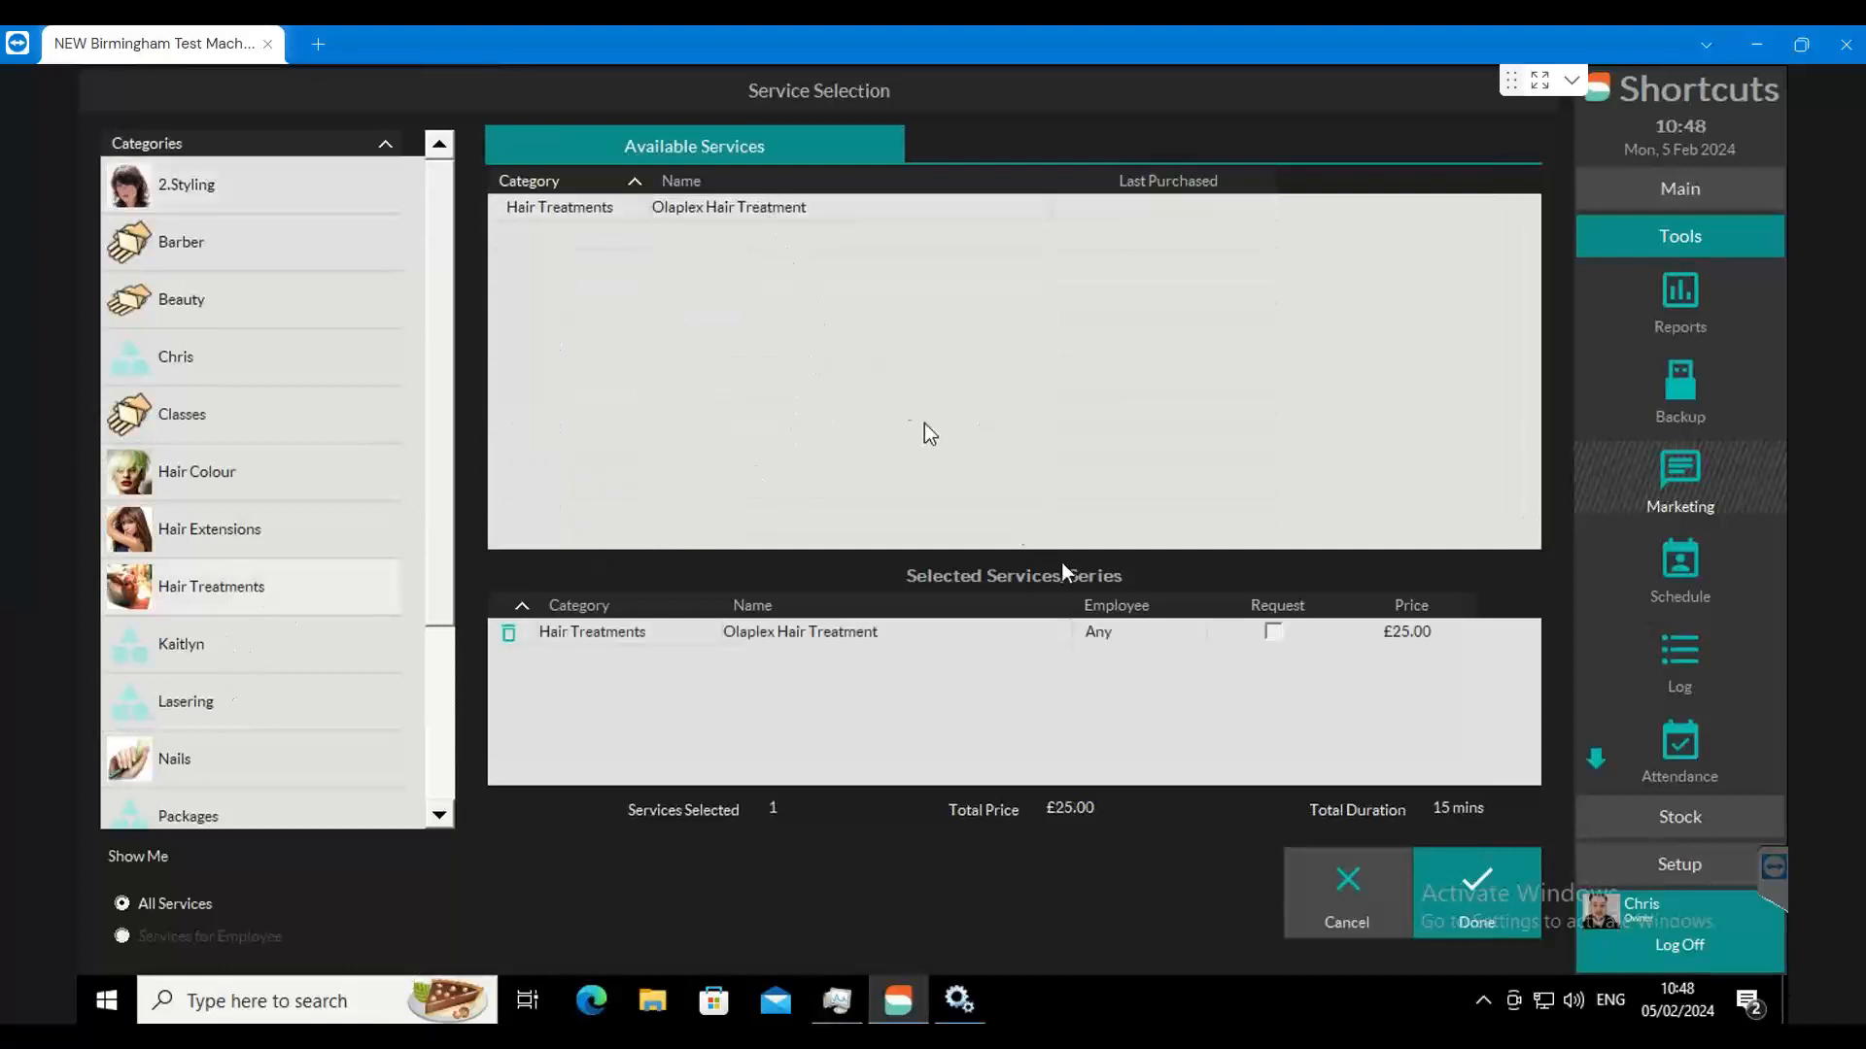
pyautogui.click(1476, 892)
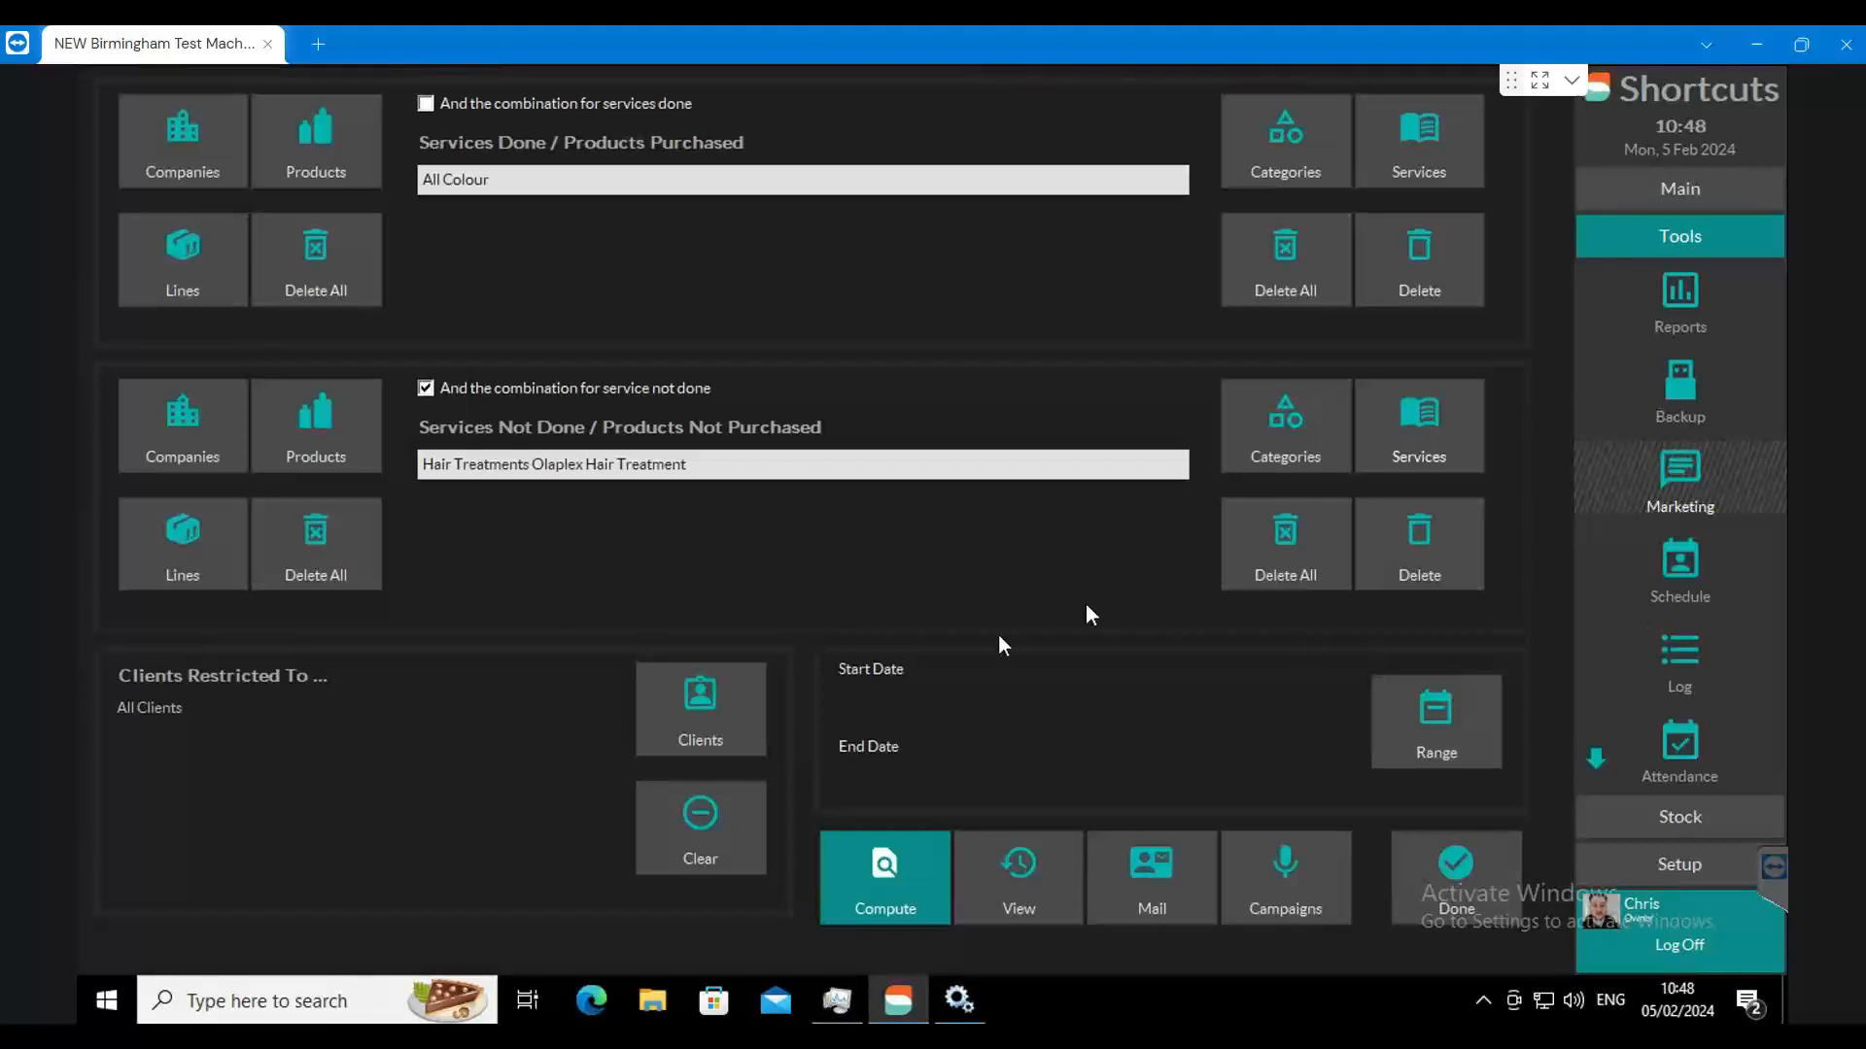
# Step: Compute the client list, and exclude children, clients with no email, clients with an existing appointment and those opted out of marketing
pyautogui.click(860, 896)
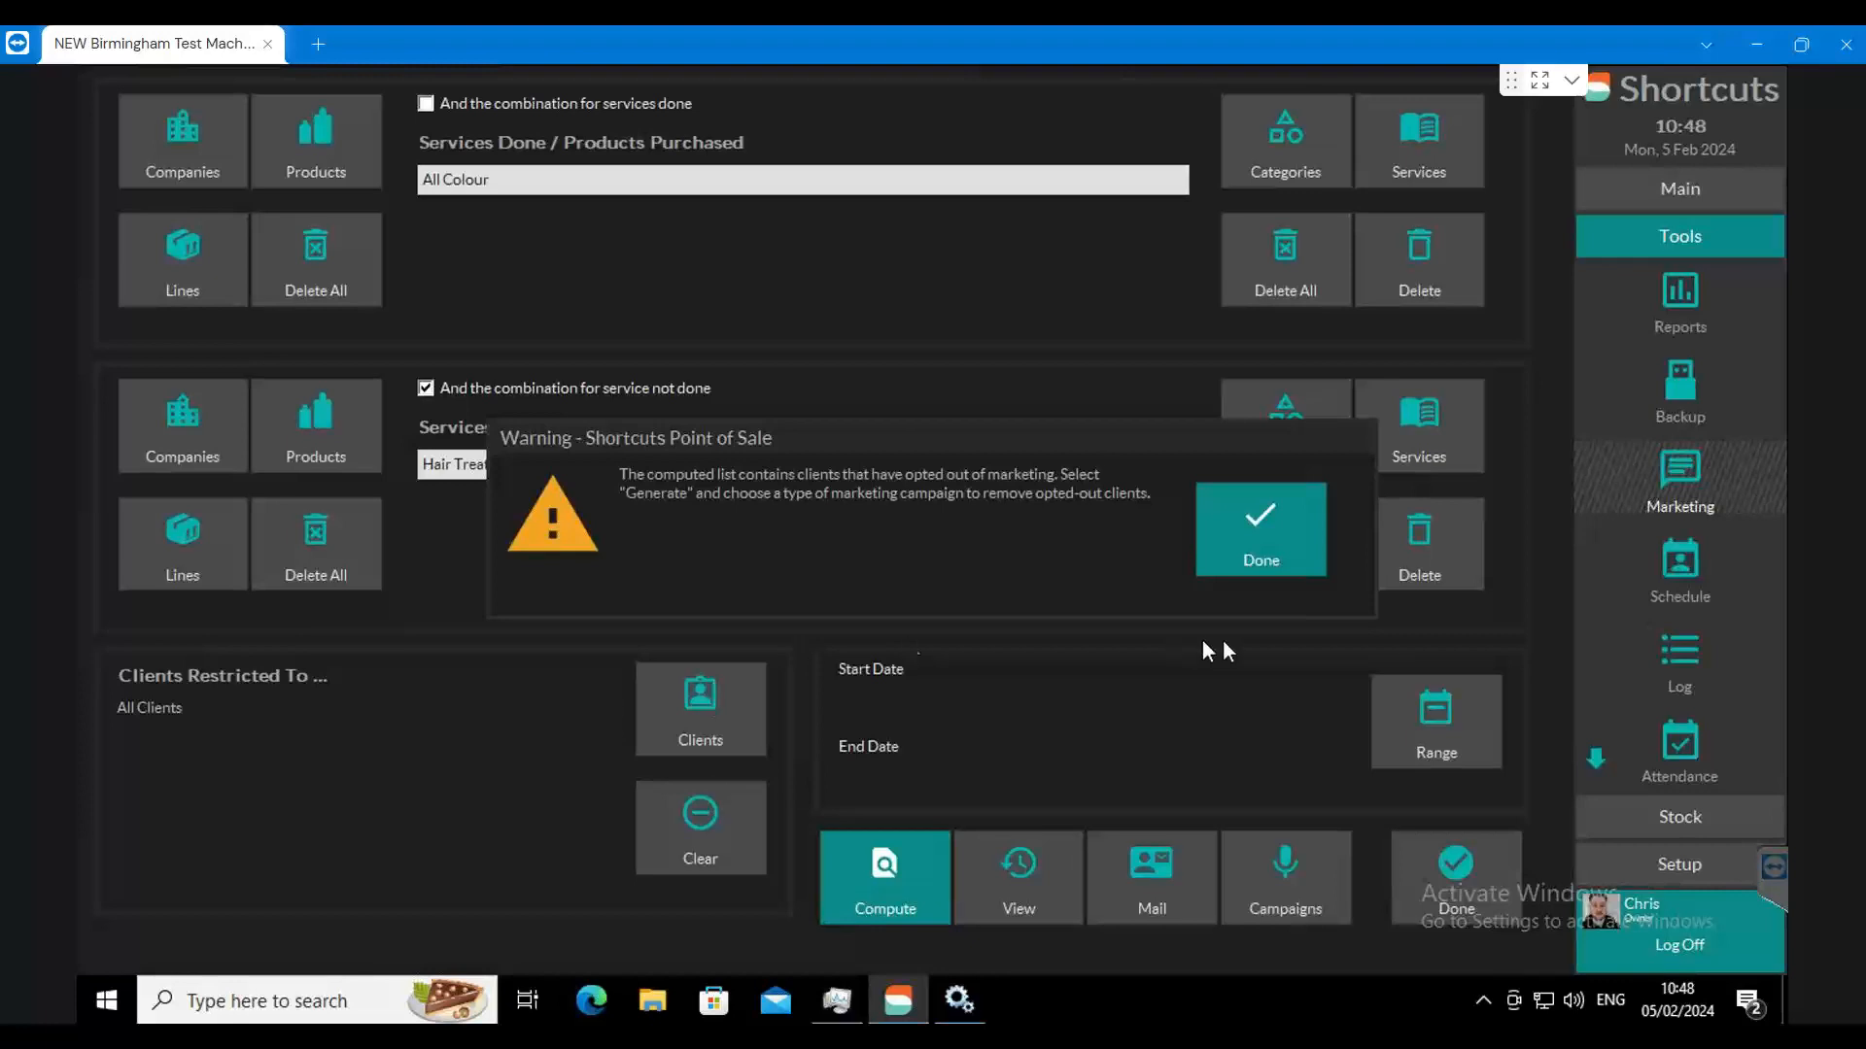
pyautogui.click(1236, 547)
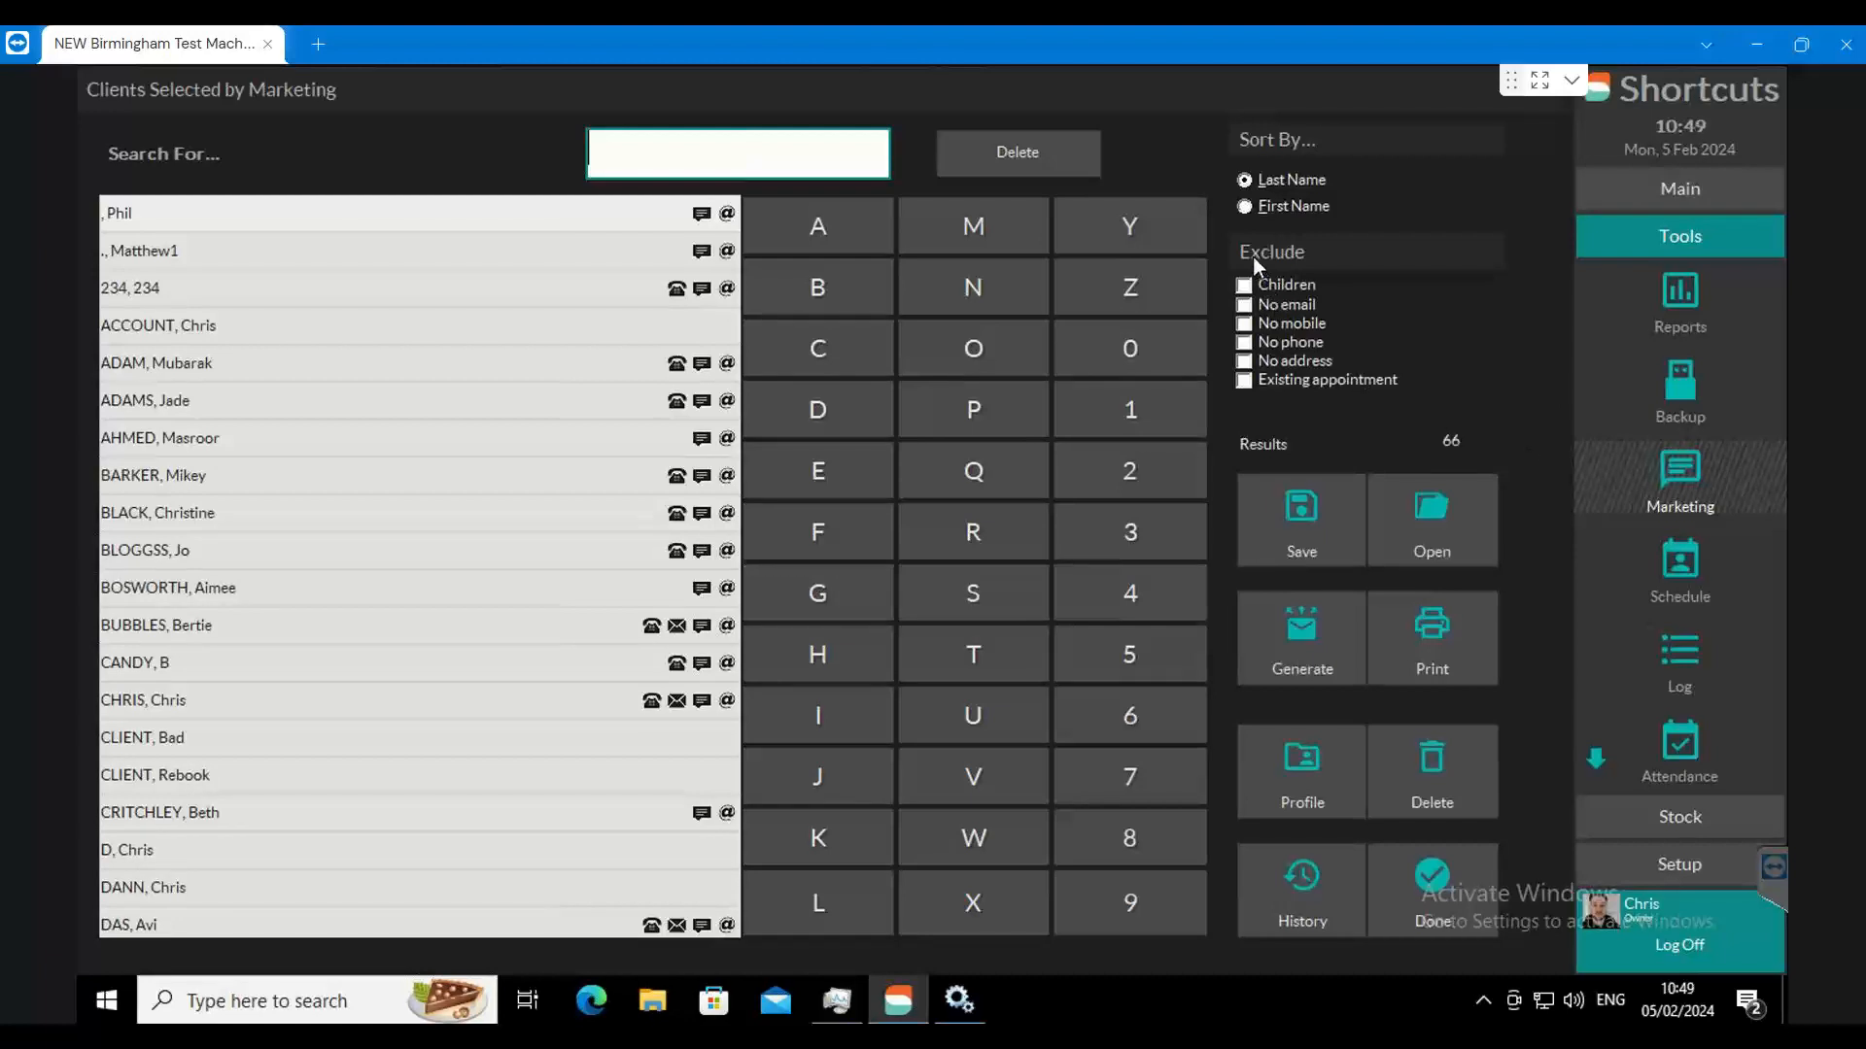
pyautogui.click(1244, 286)
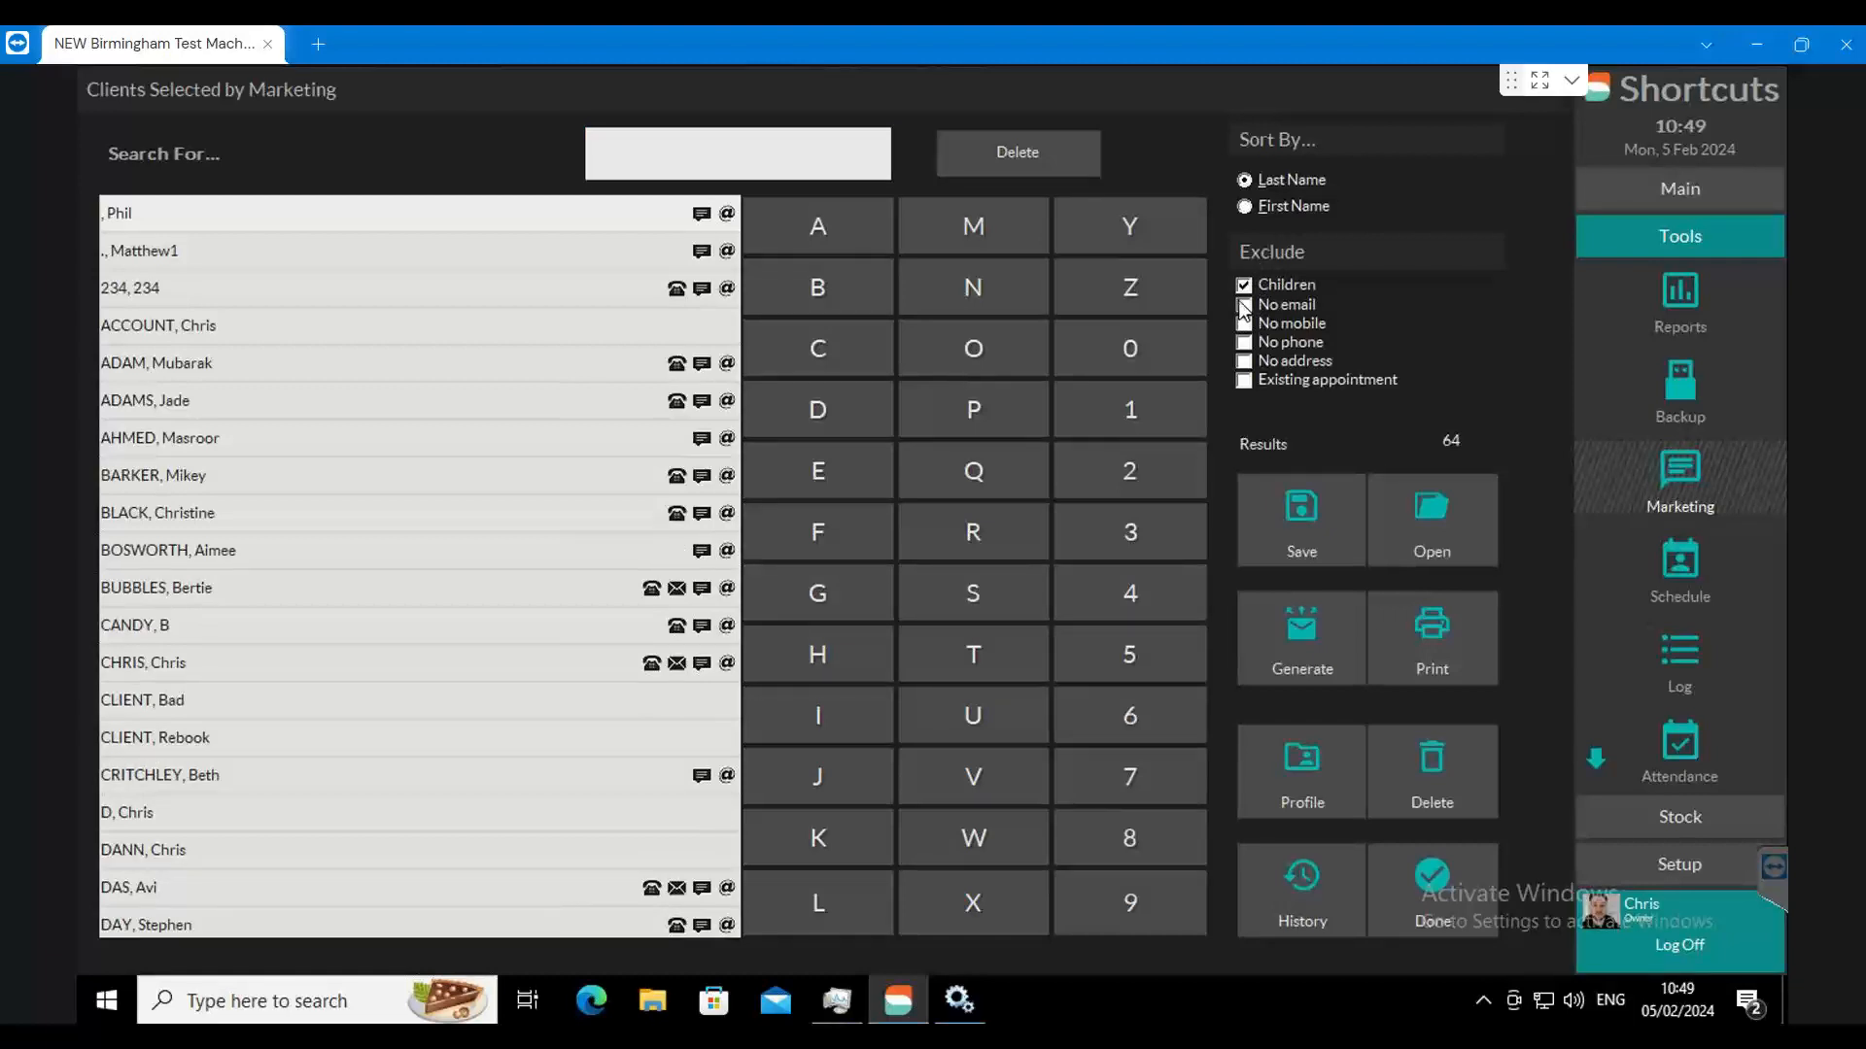
pyautogui.click(1244, 305)
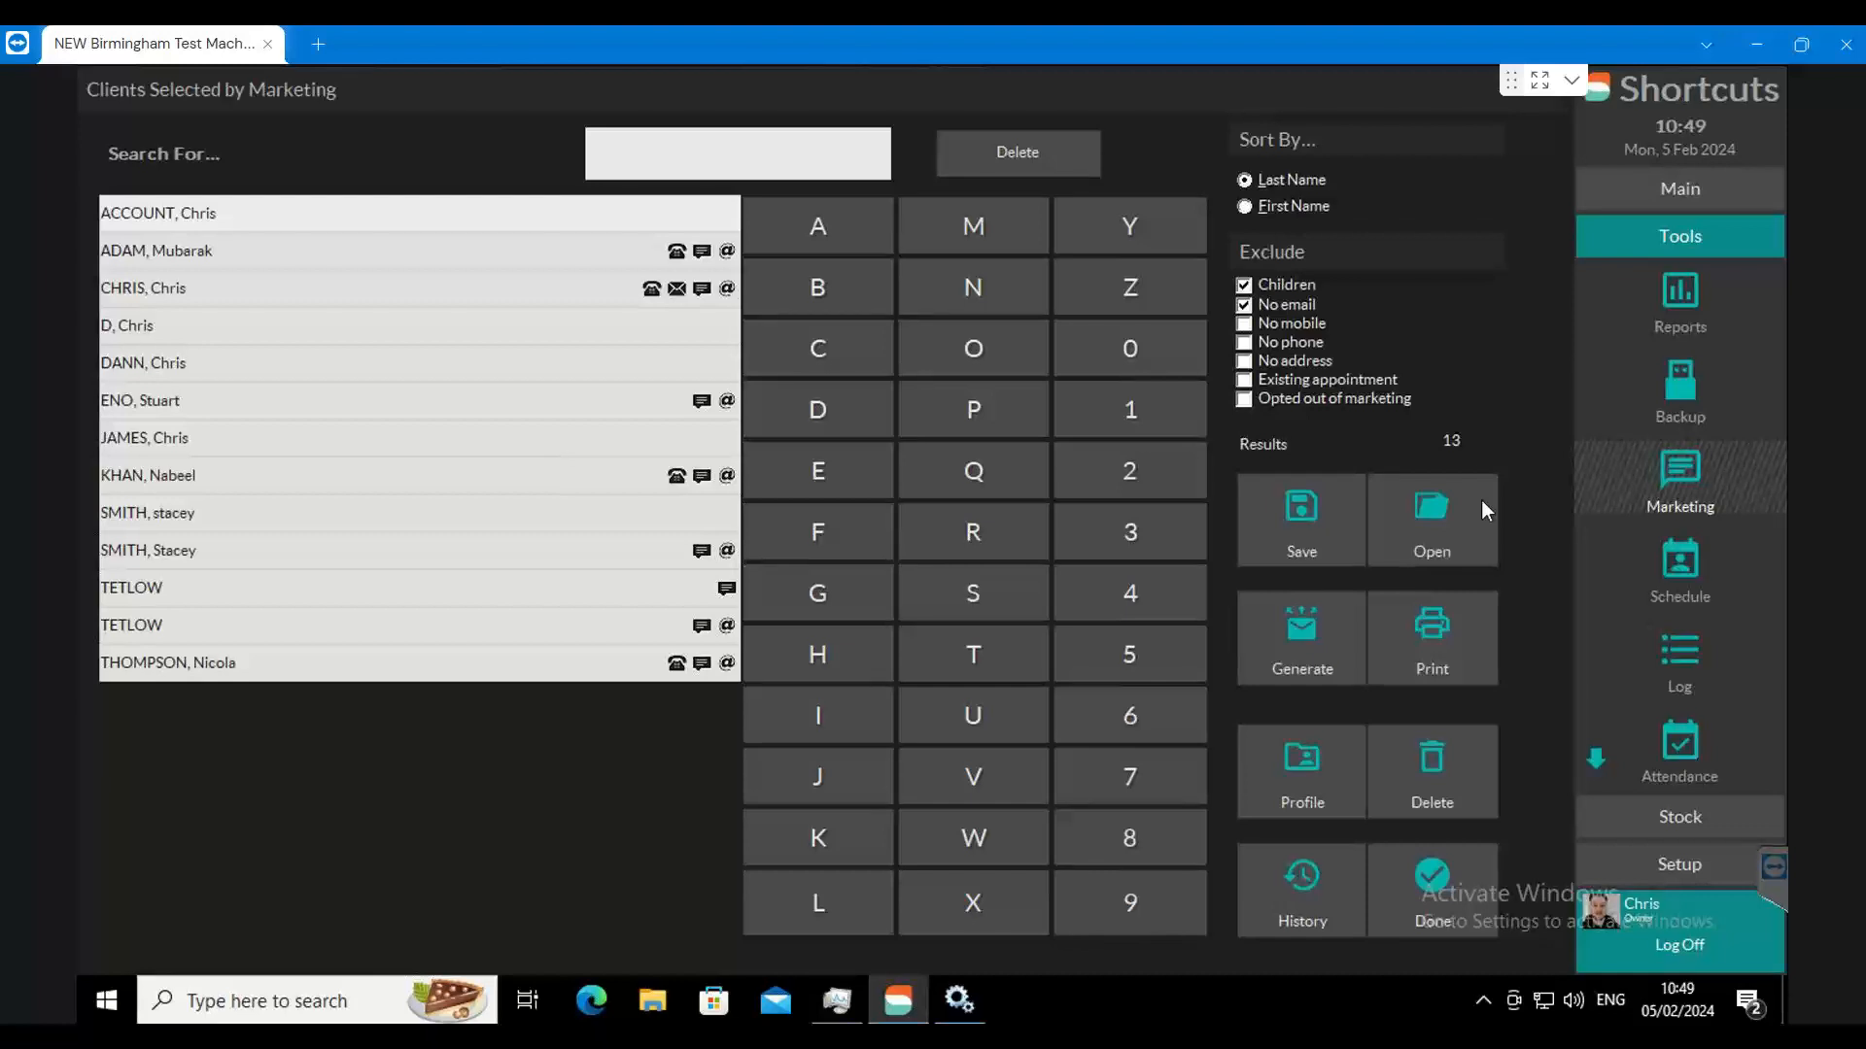
pyautogui.click(1244, 381)
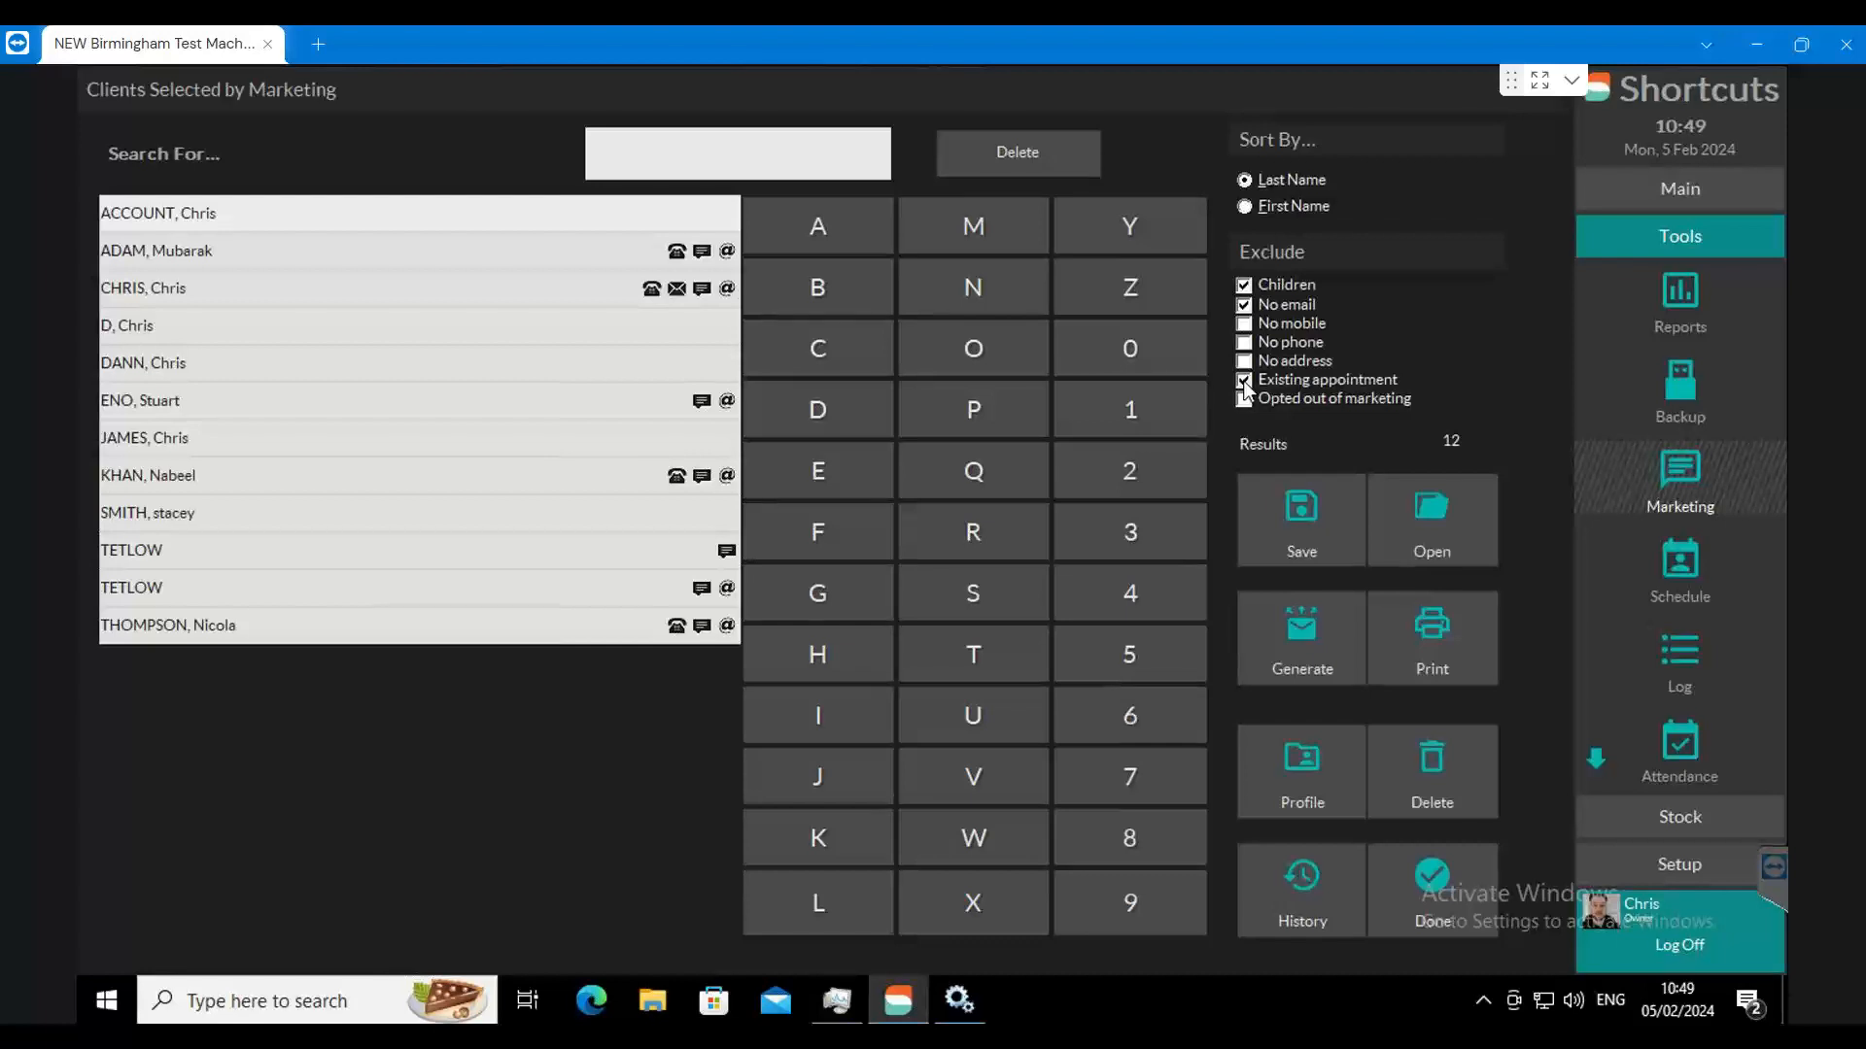
pyautogui.click(1243, 399)
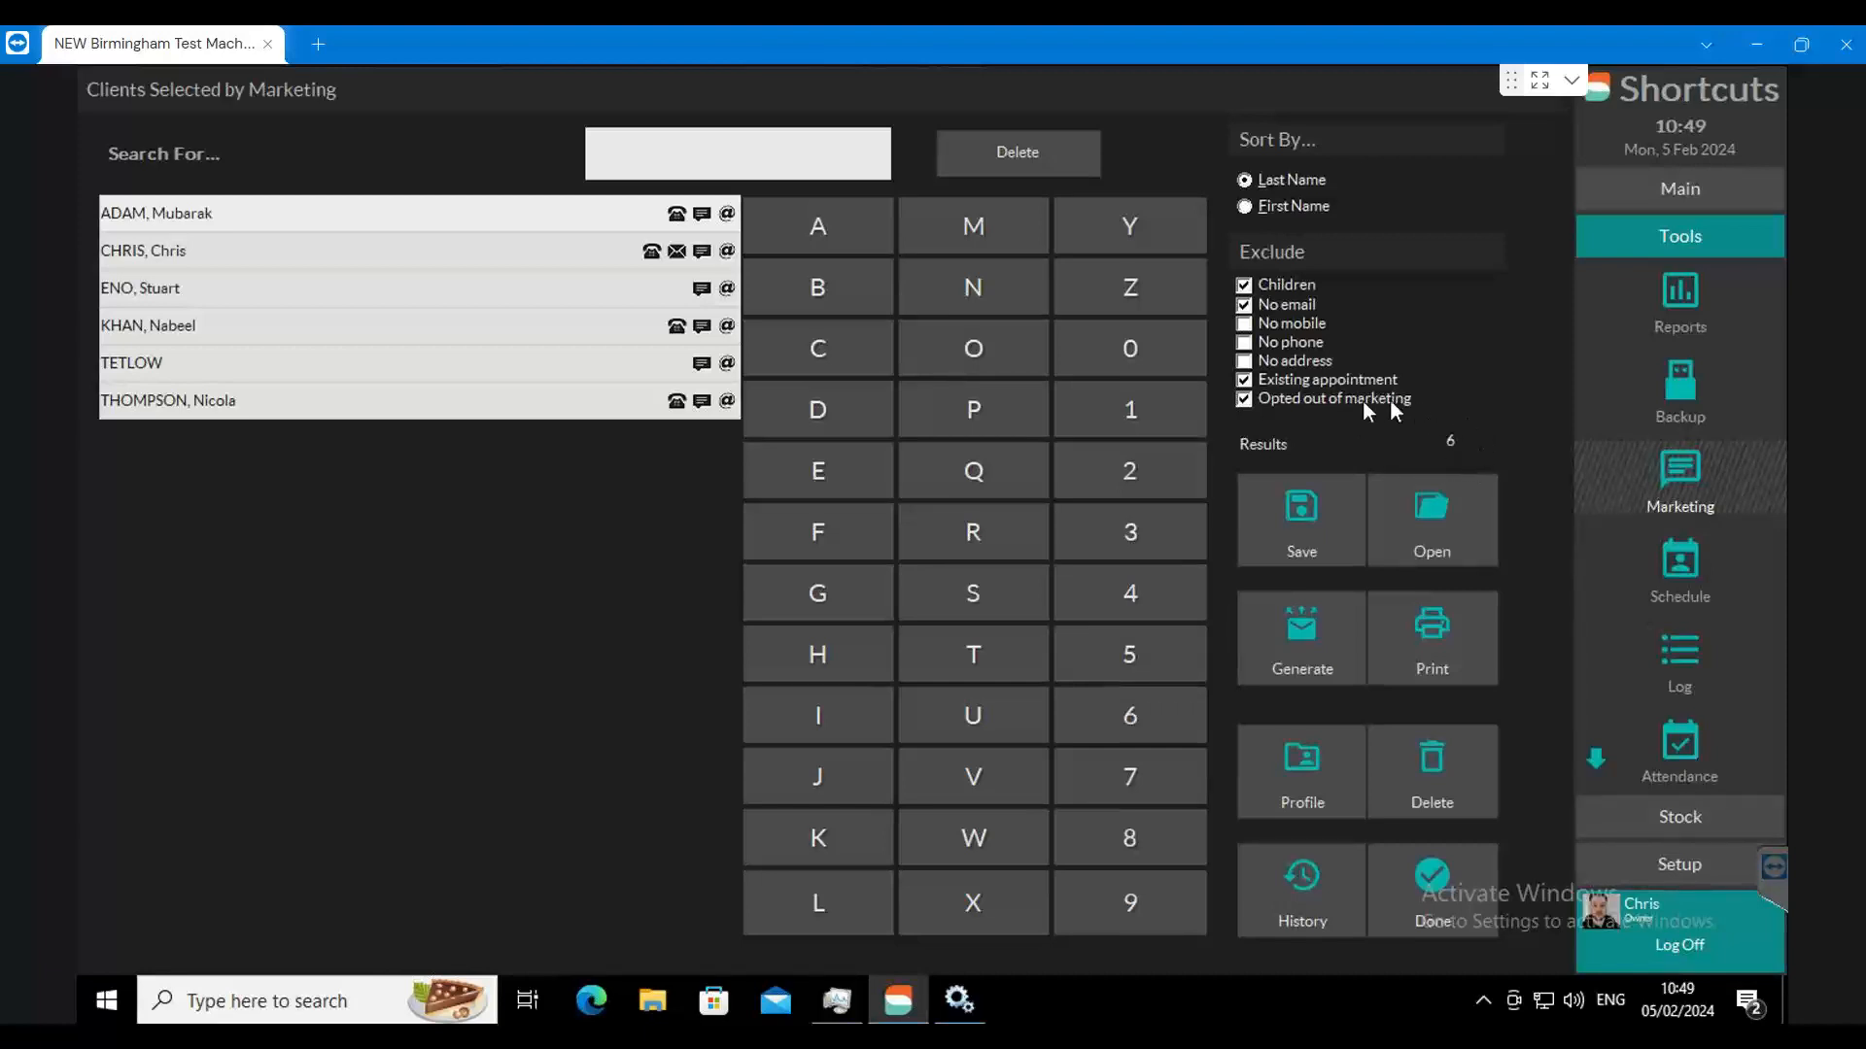
pyautogui.click(1247, 401)
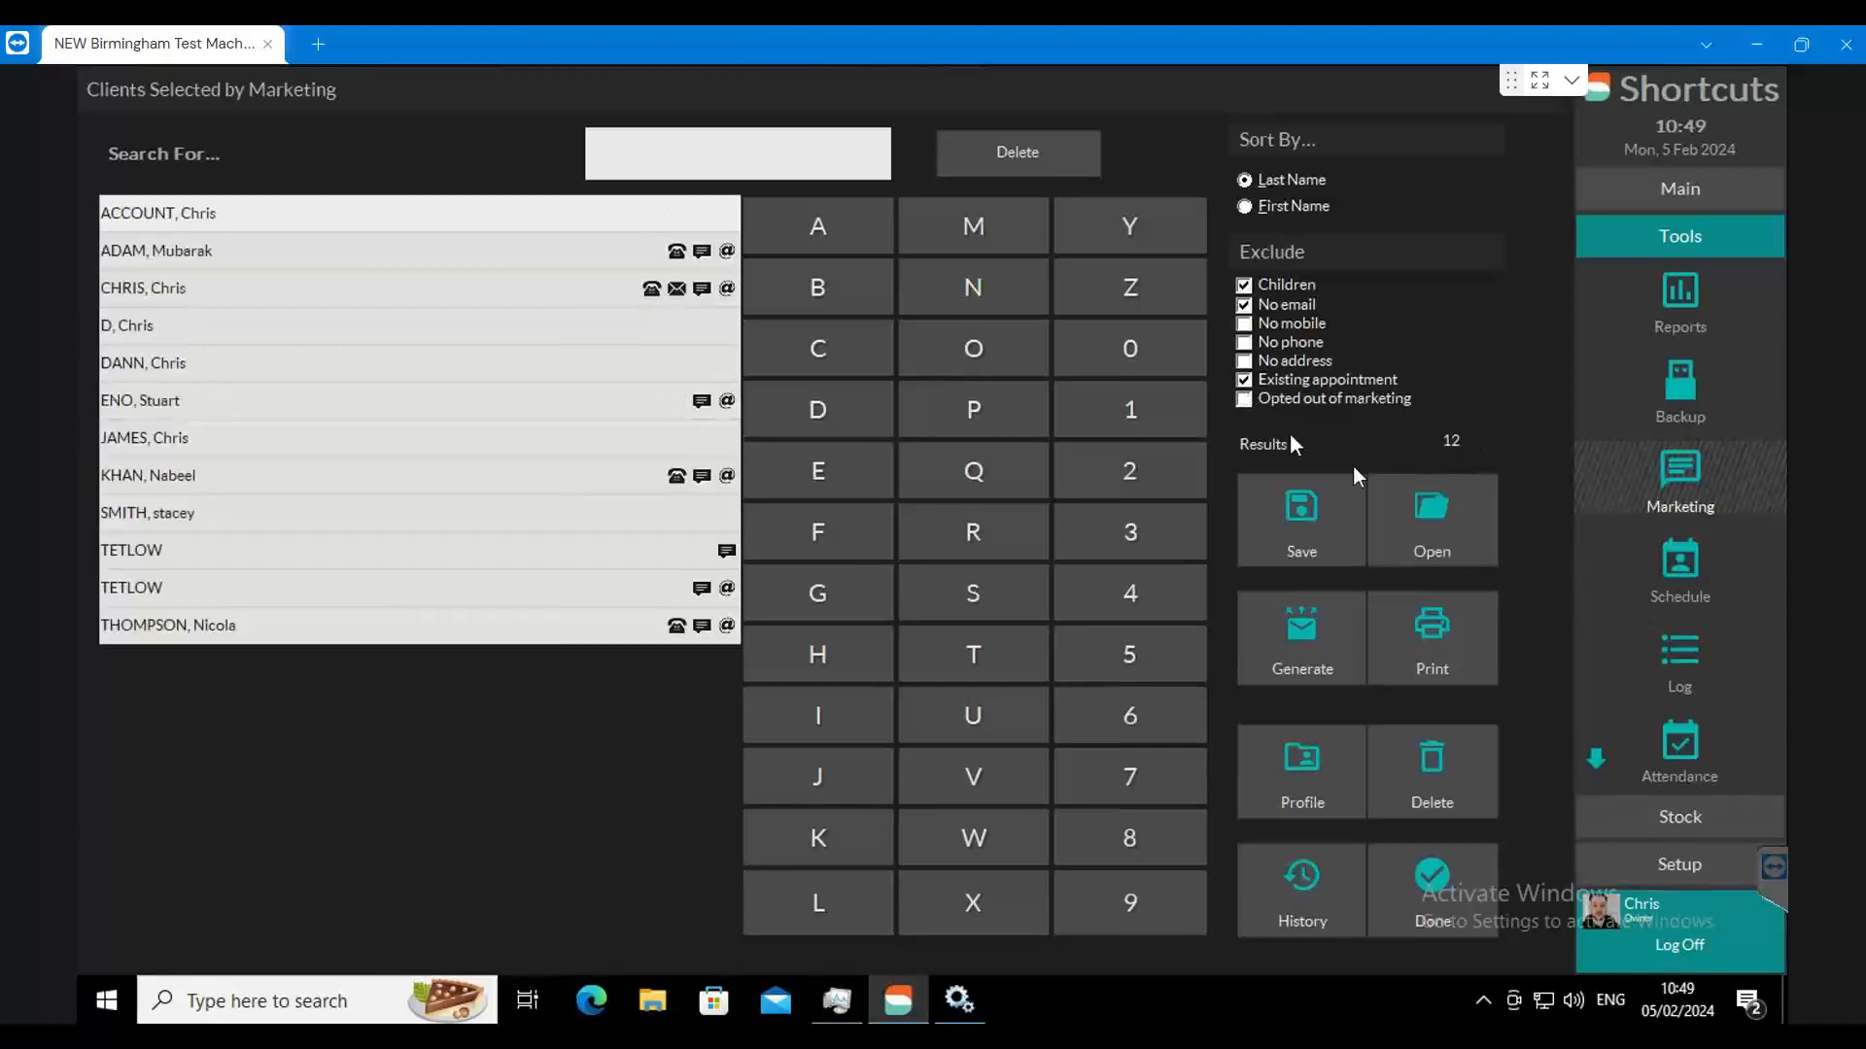
pyautogui.click(1245, 402)
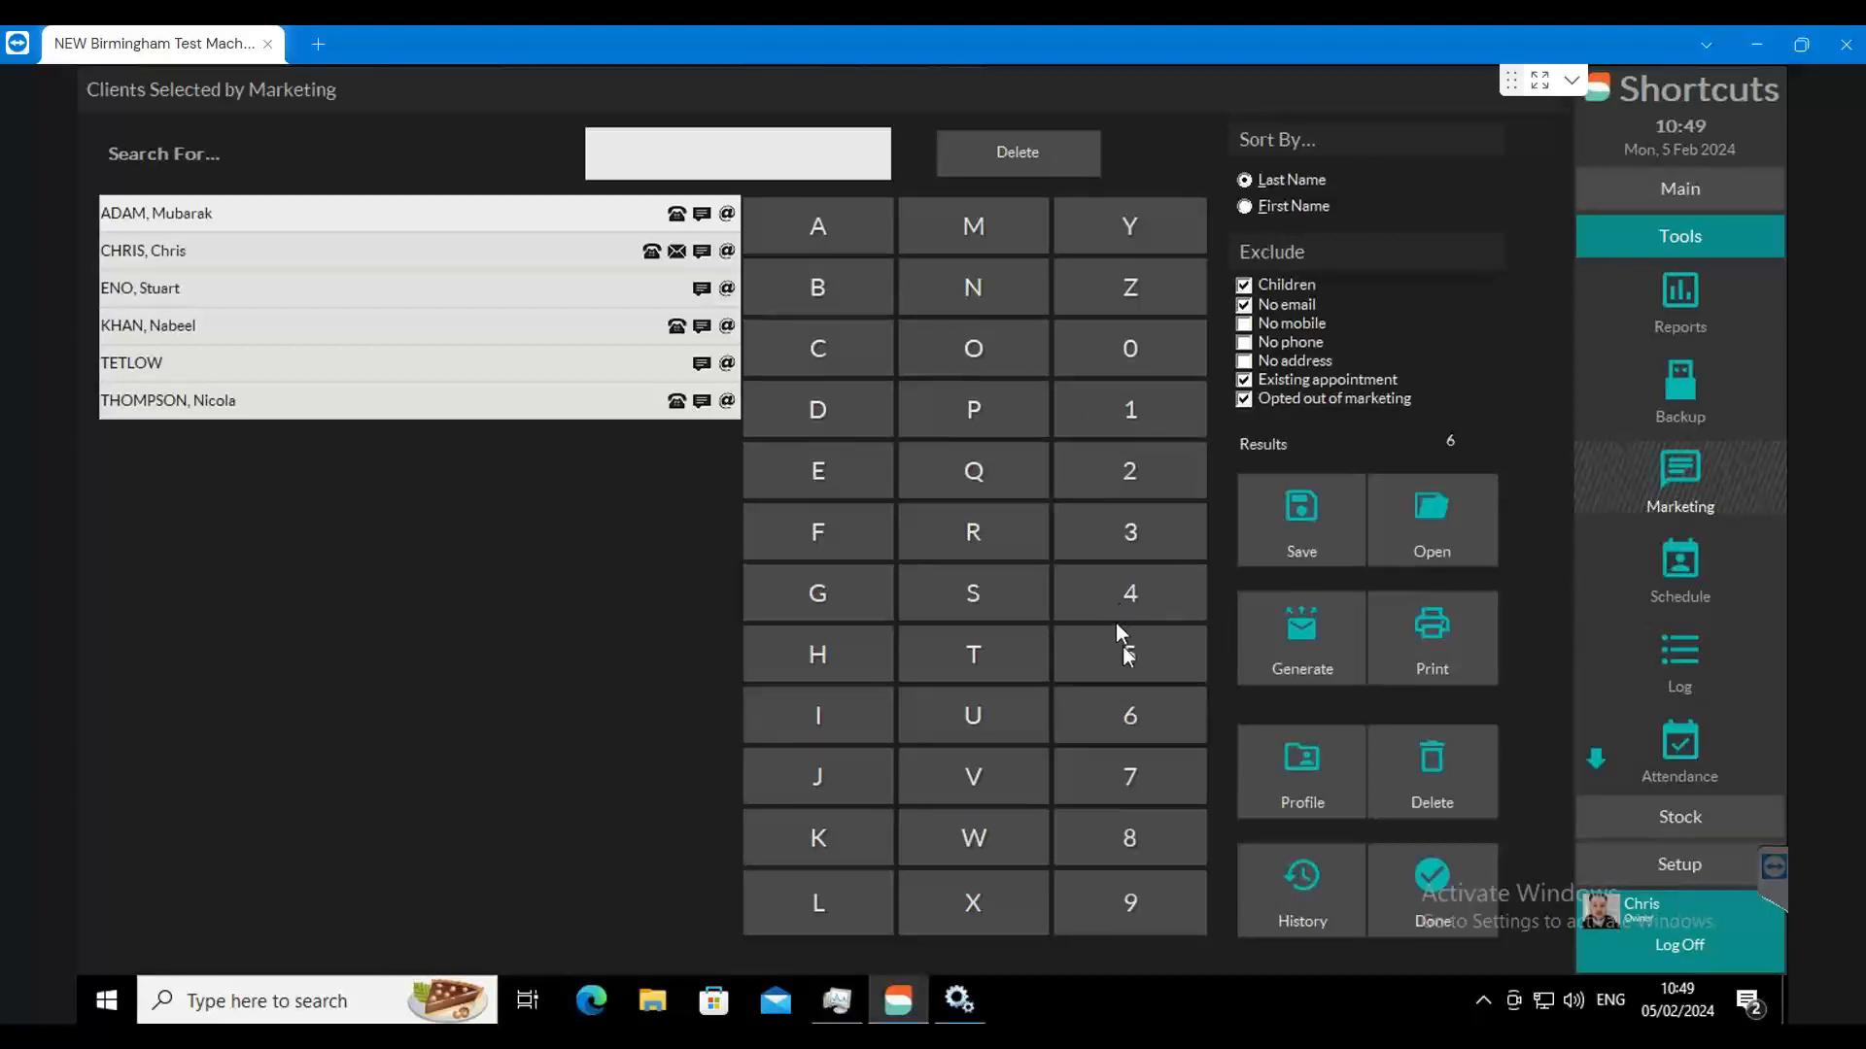
# Step: Generate the marketing list for Marketing Plus - Email, and decline uploading the clients
pyautogui.click(1300, 631)
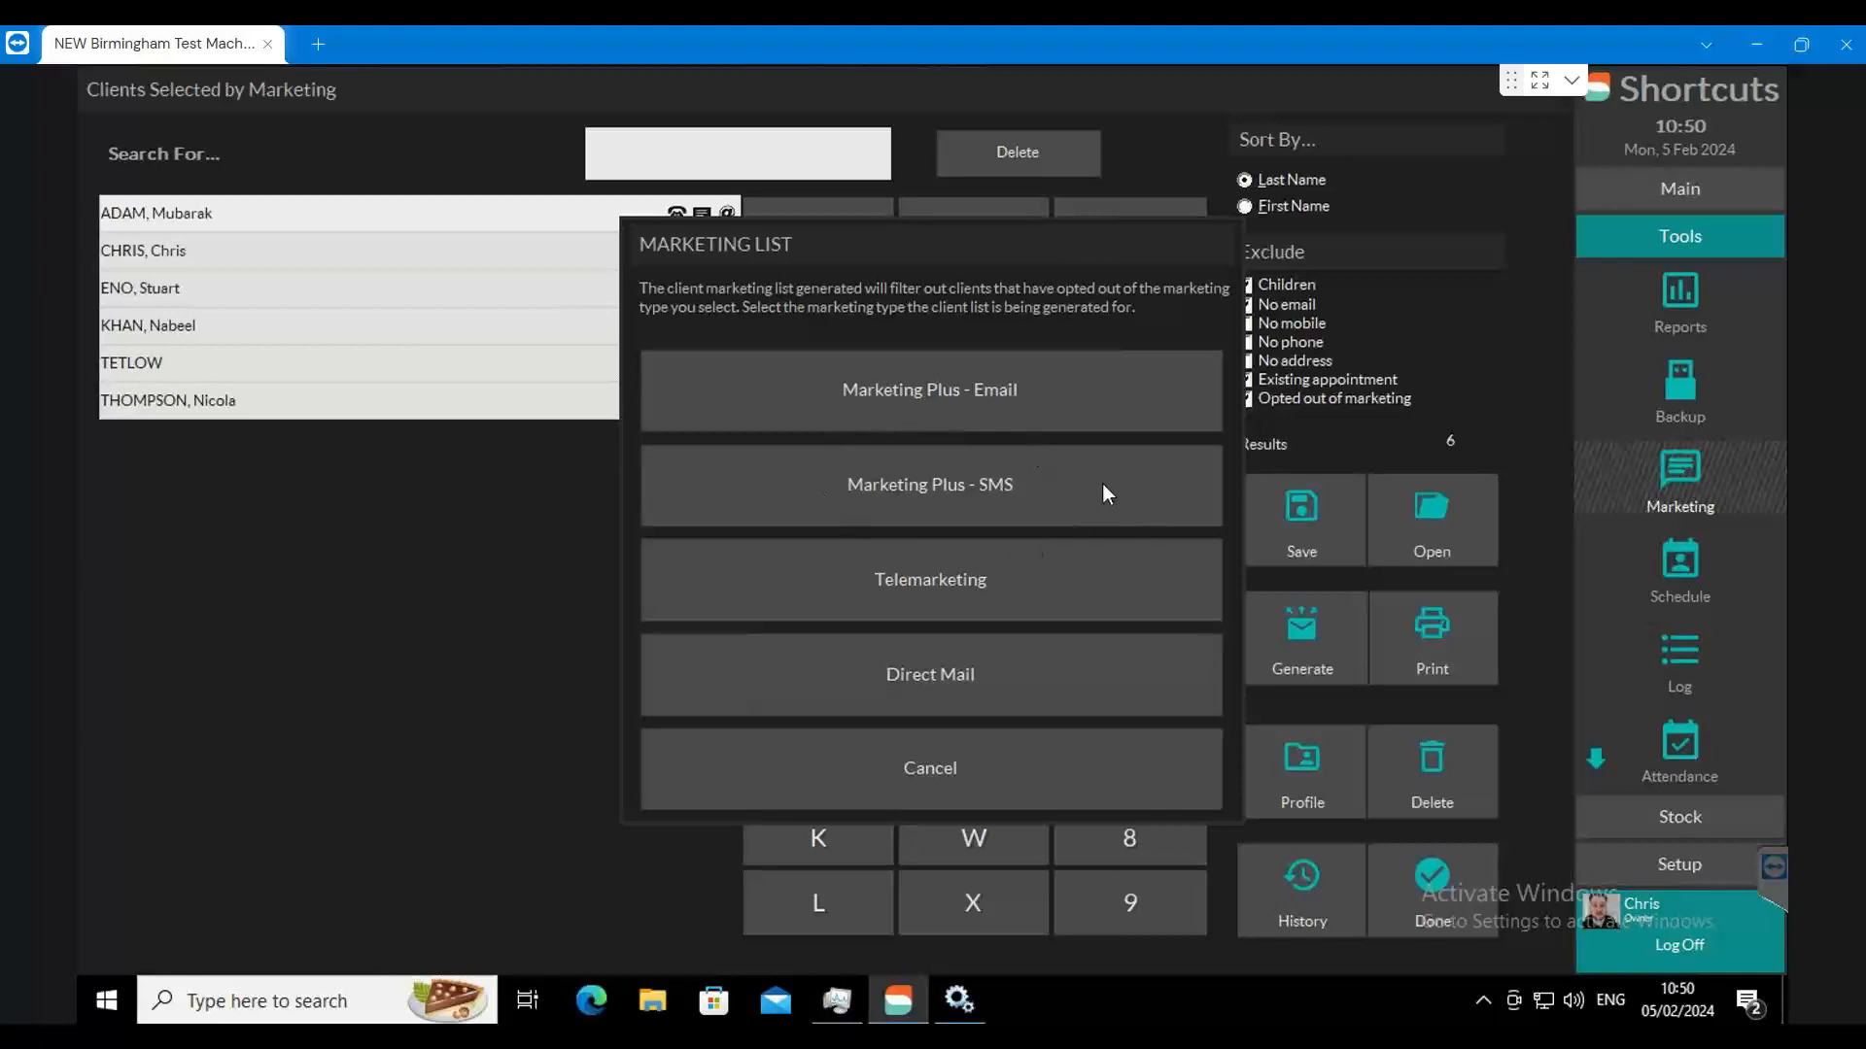
pyautogui.click(863, 413)
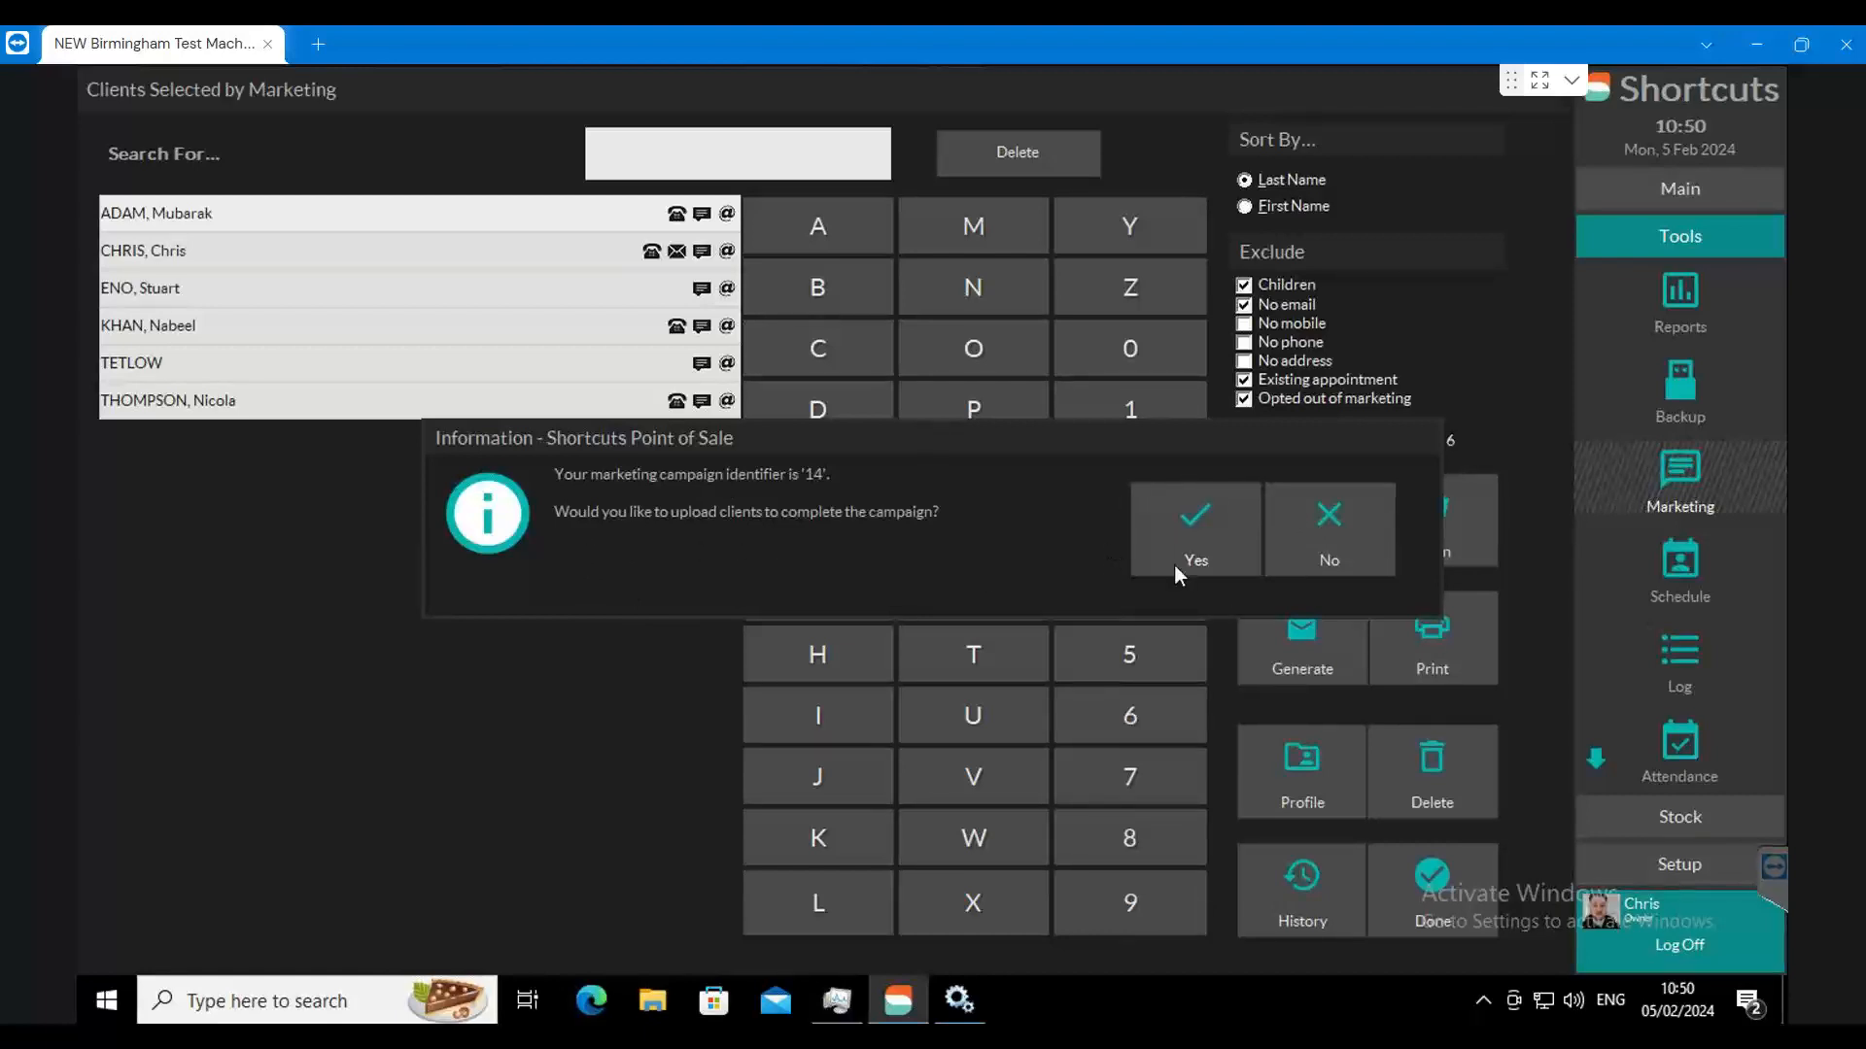
pyautogui.click(1312, 530)
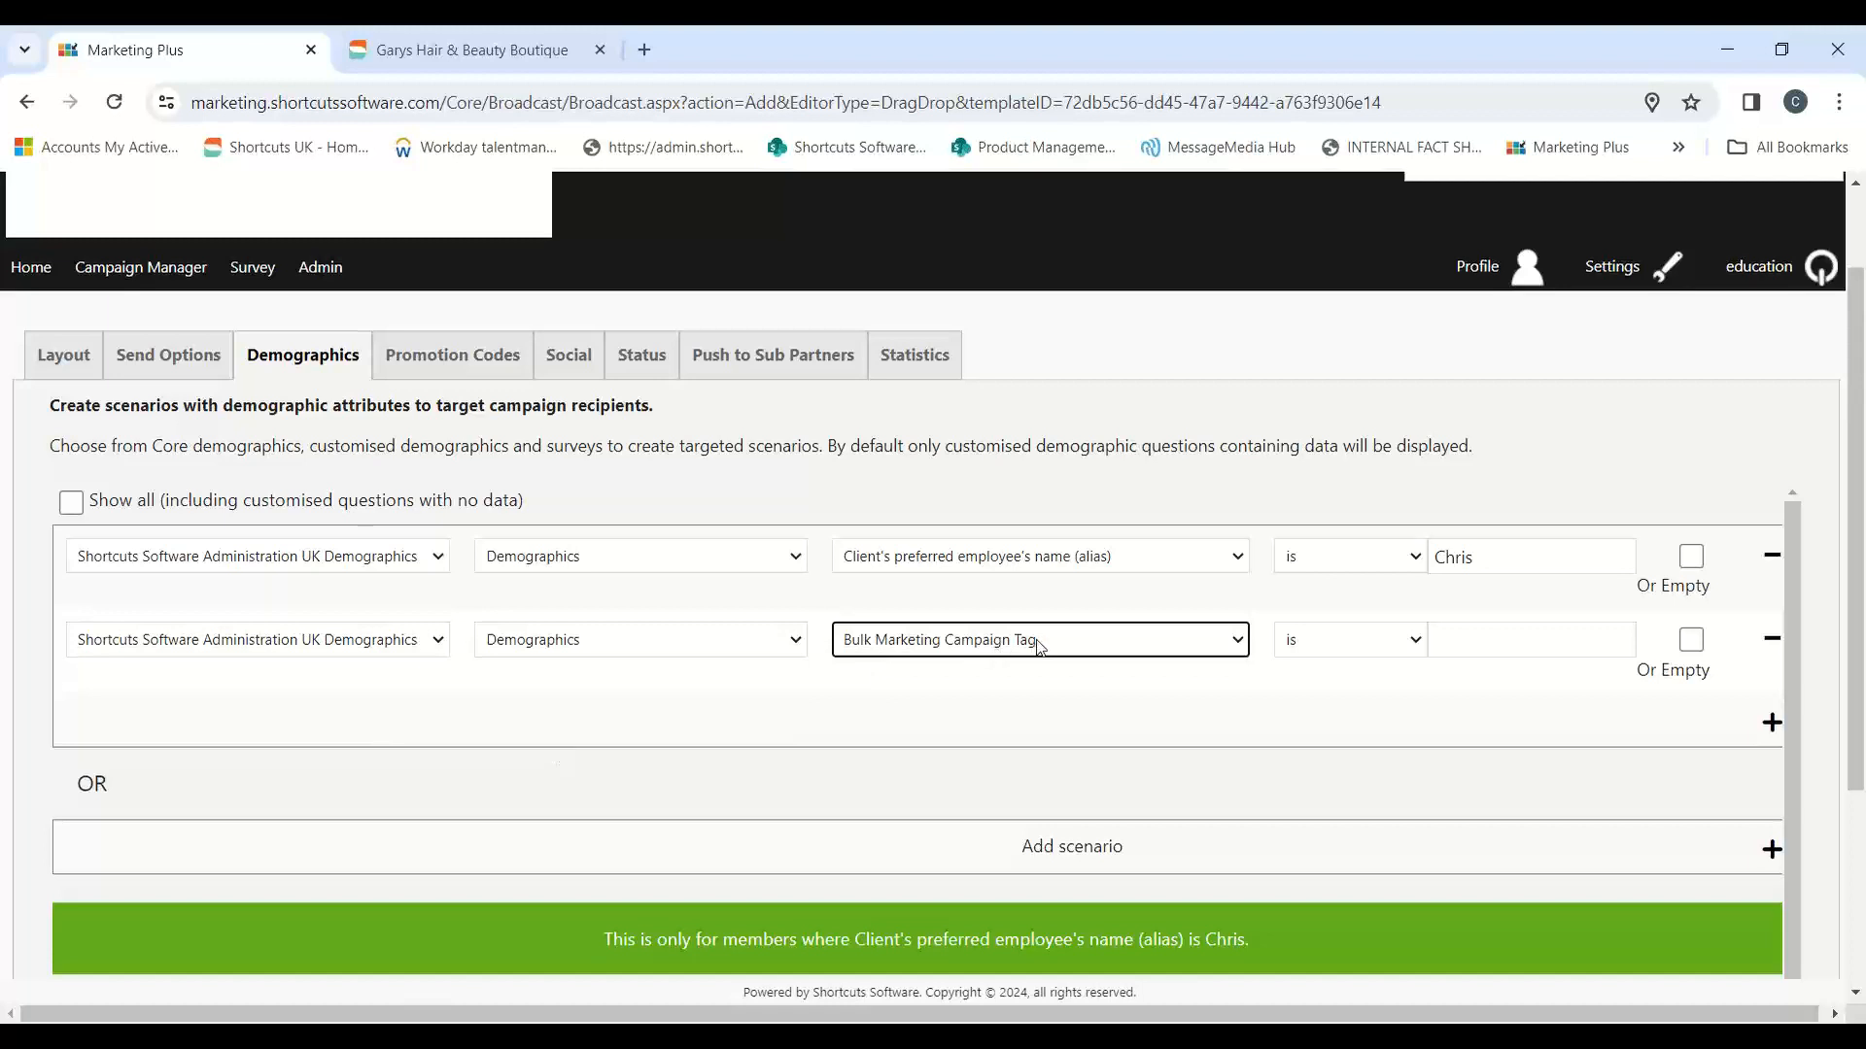
# Step: Set the Bulk Marketing Campaign Tag condition to is 14, and remove the preferred employee's name condition
pyautogui.click(1502, 643)
pyautogui.write('14')
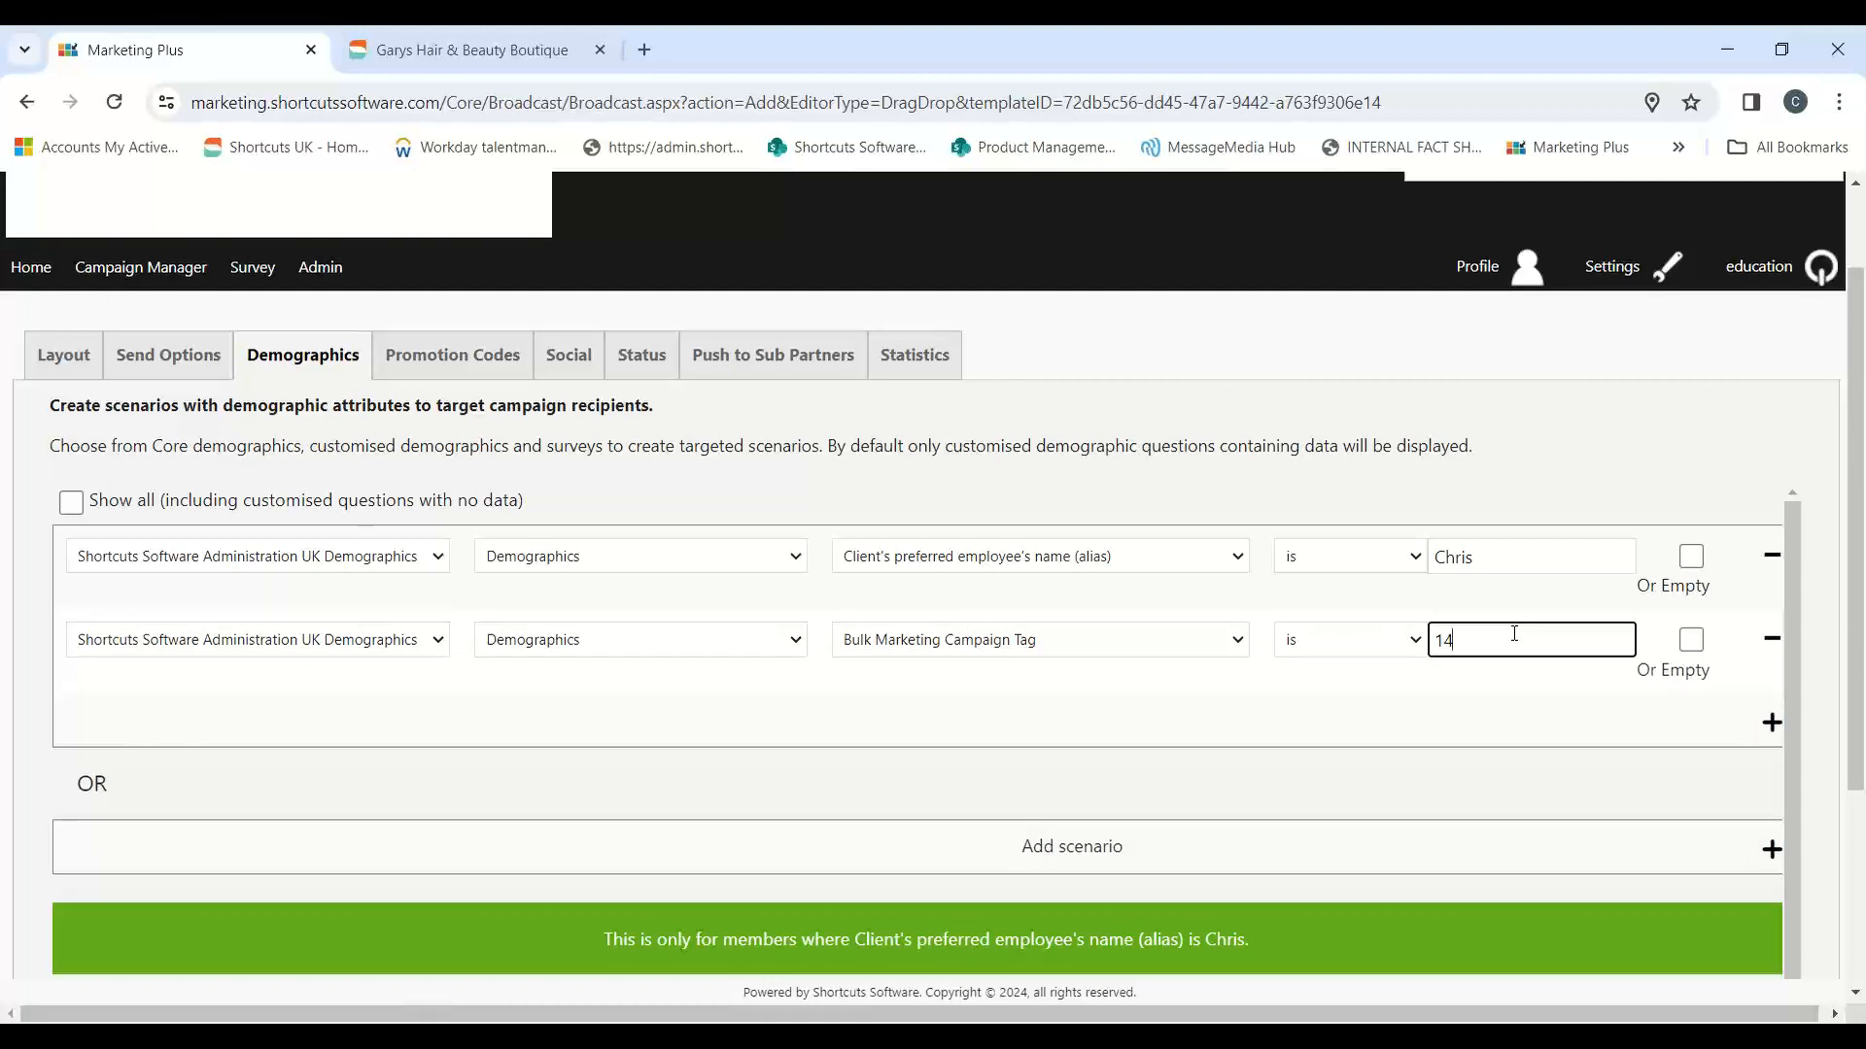
pyautogui.click(1634, 459)
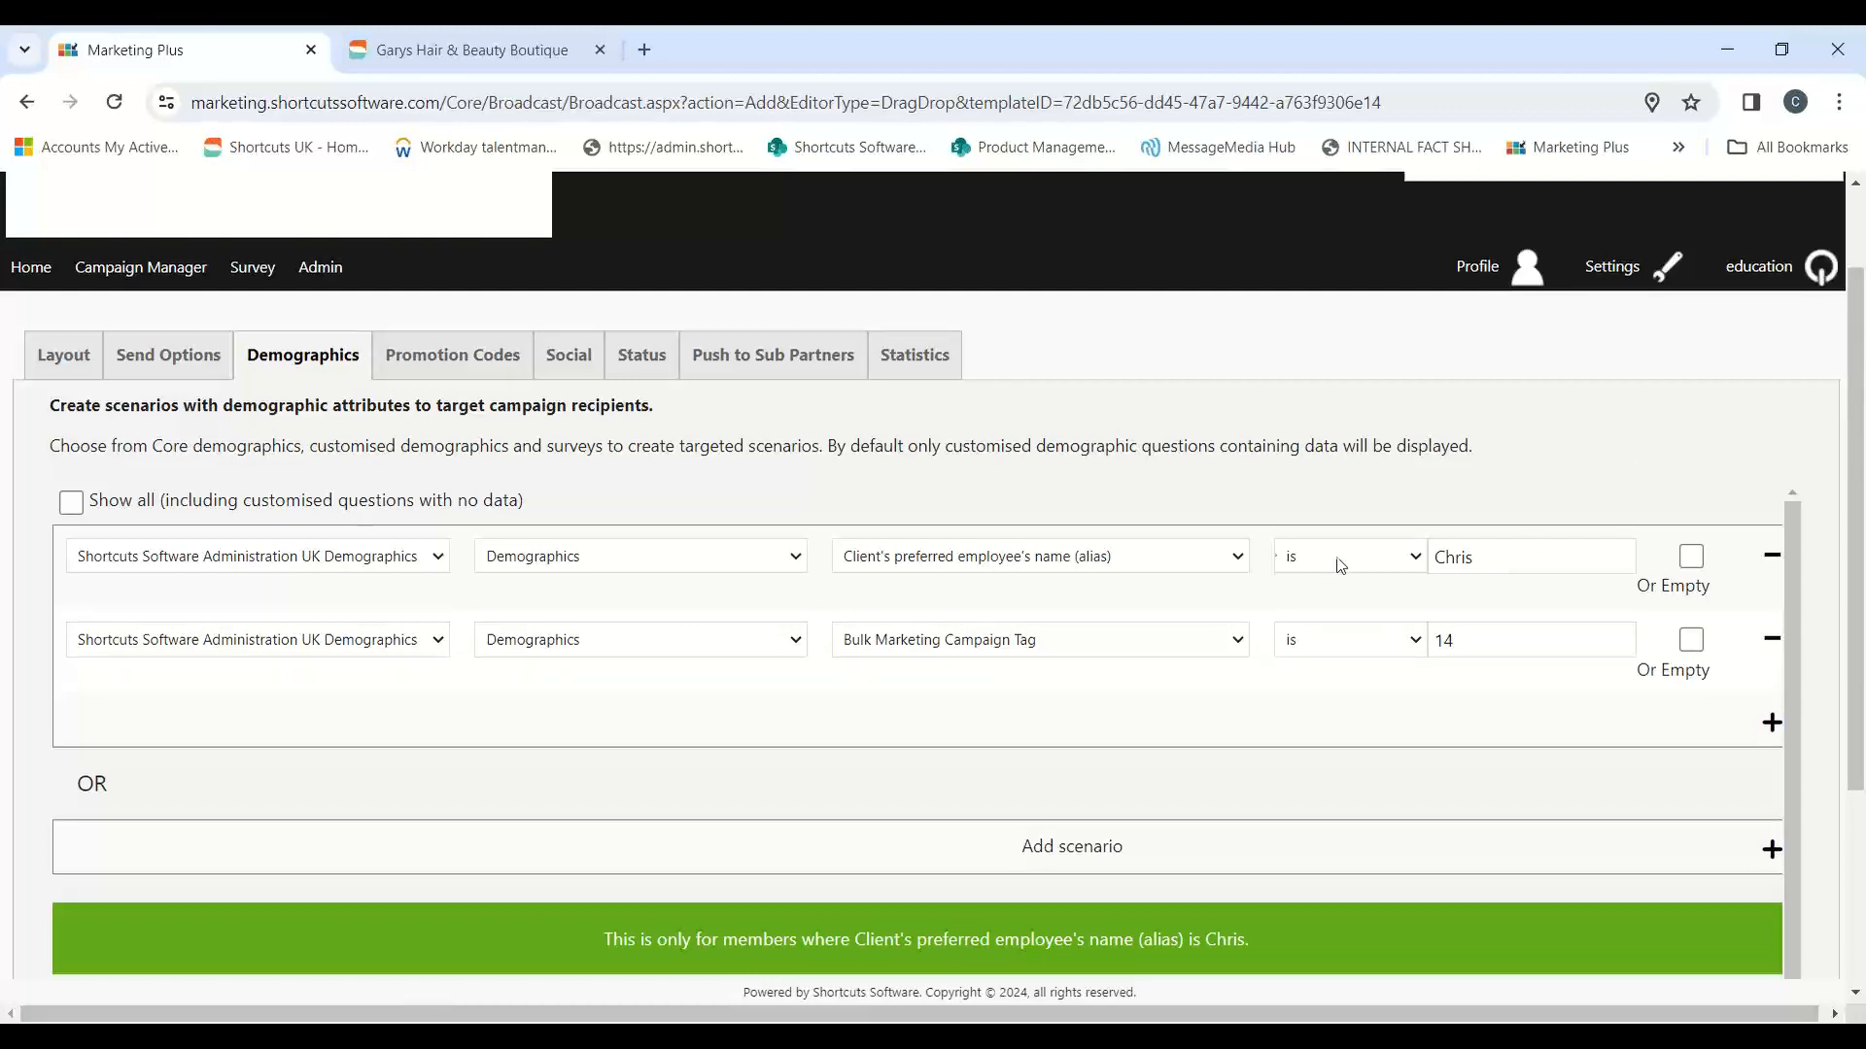
pyautogui.doubleClick(1472, 569)
pyautogui.click(1332, 567)
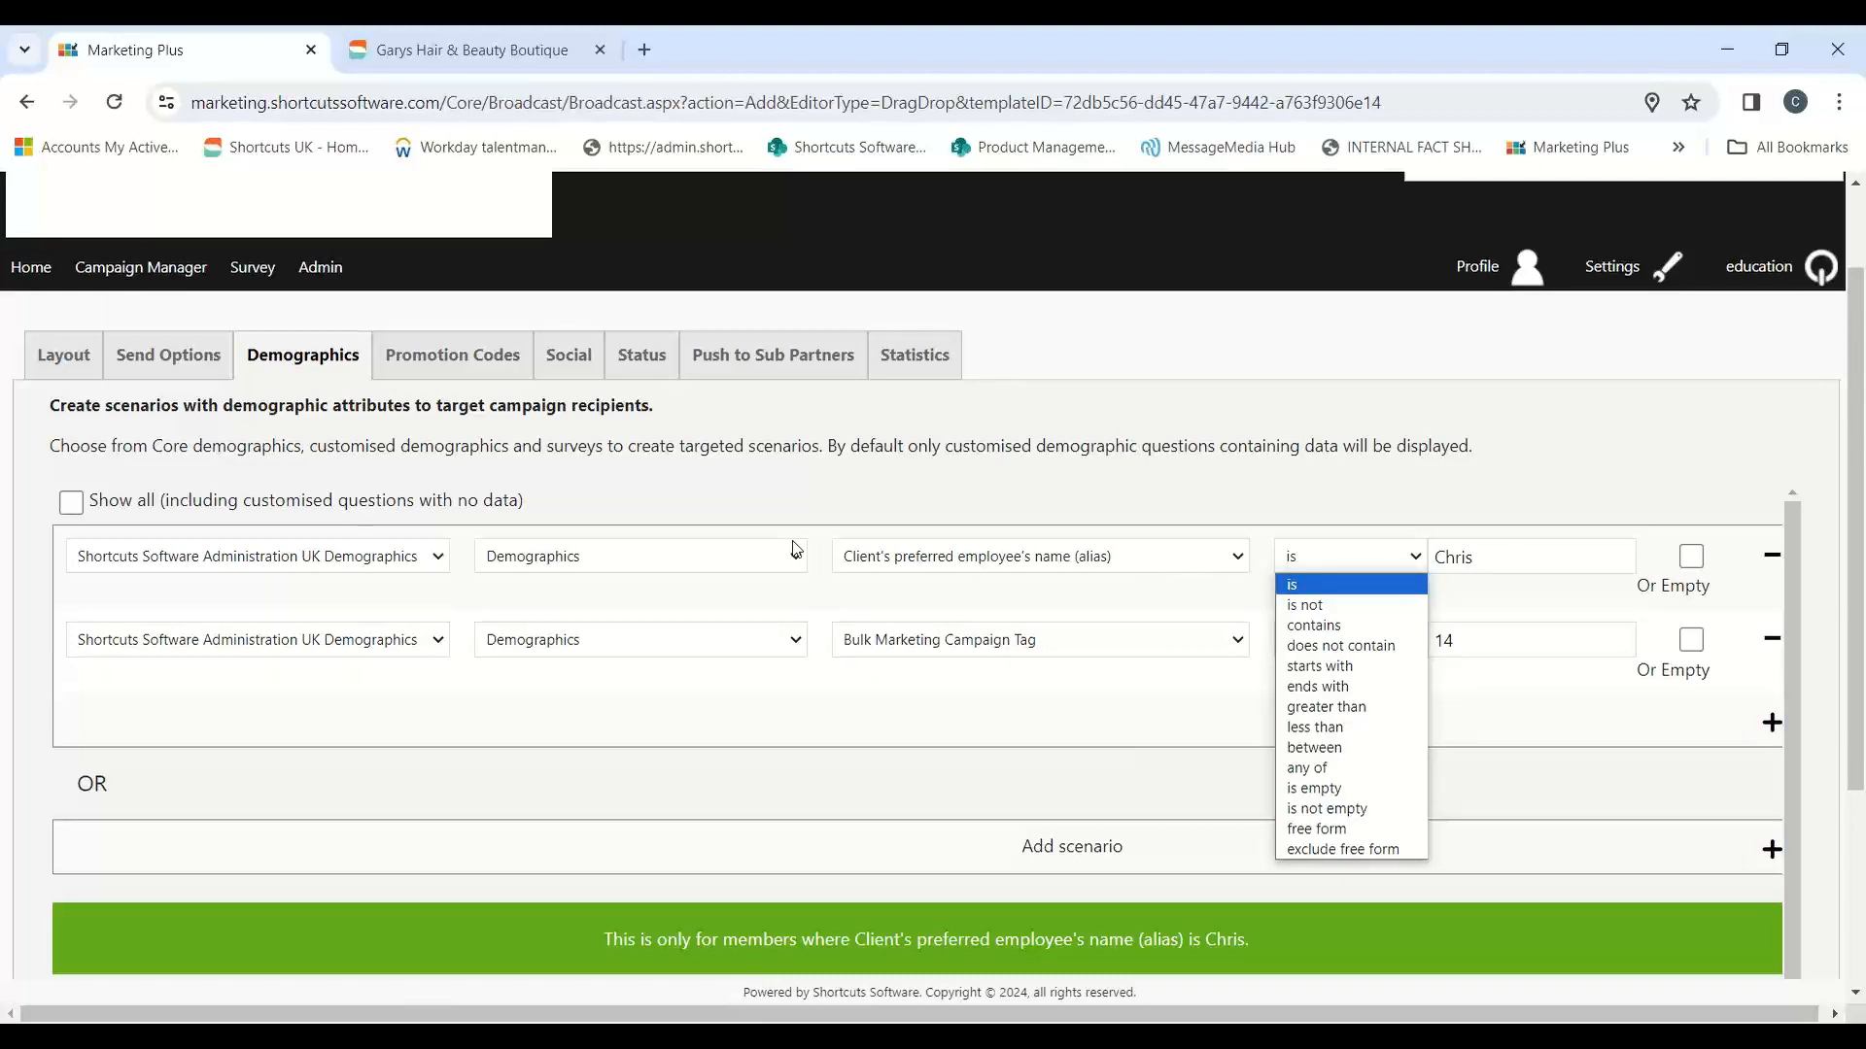
pyautogui.rightClick(1753, 603)
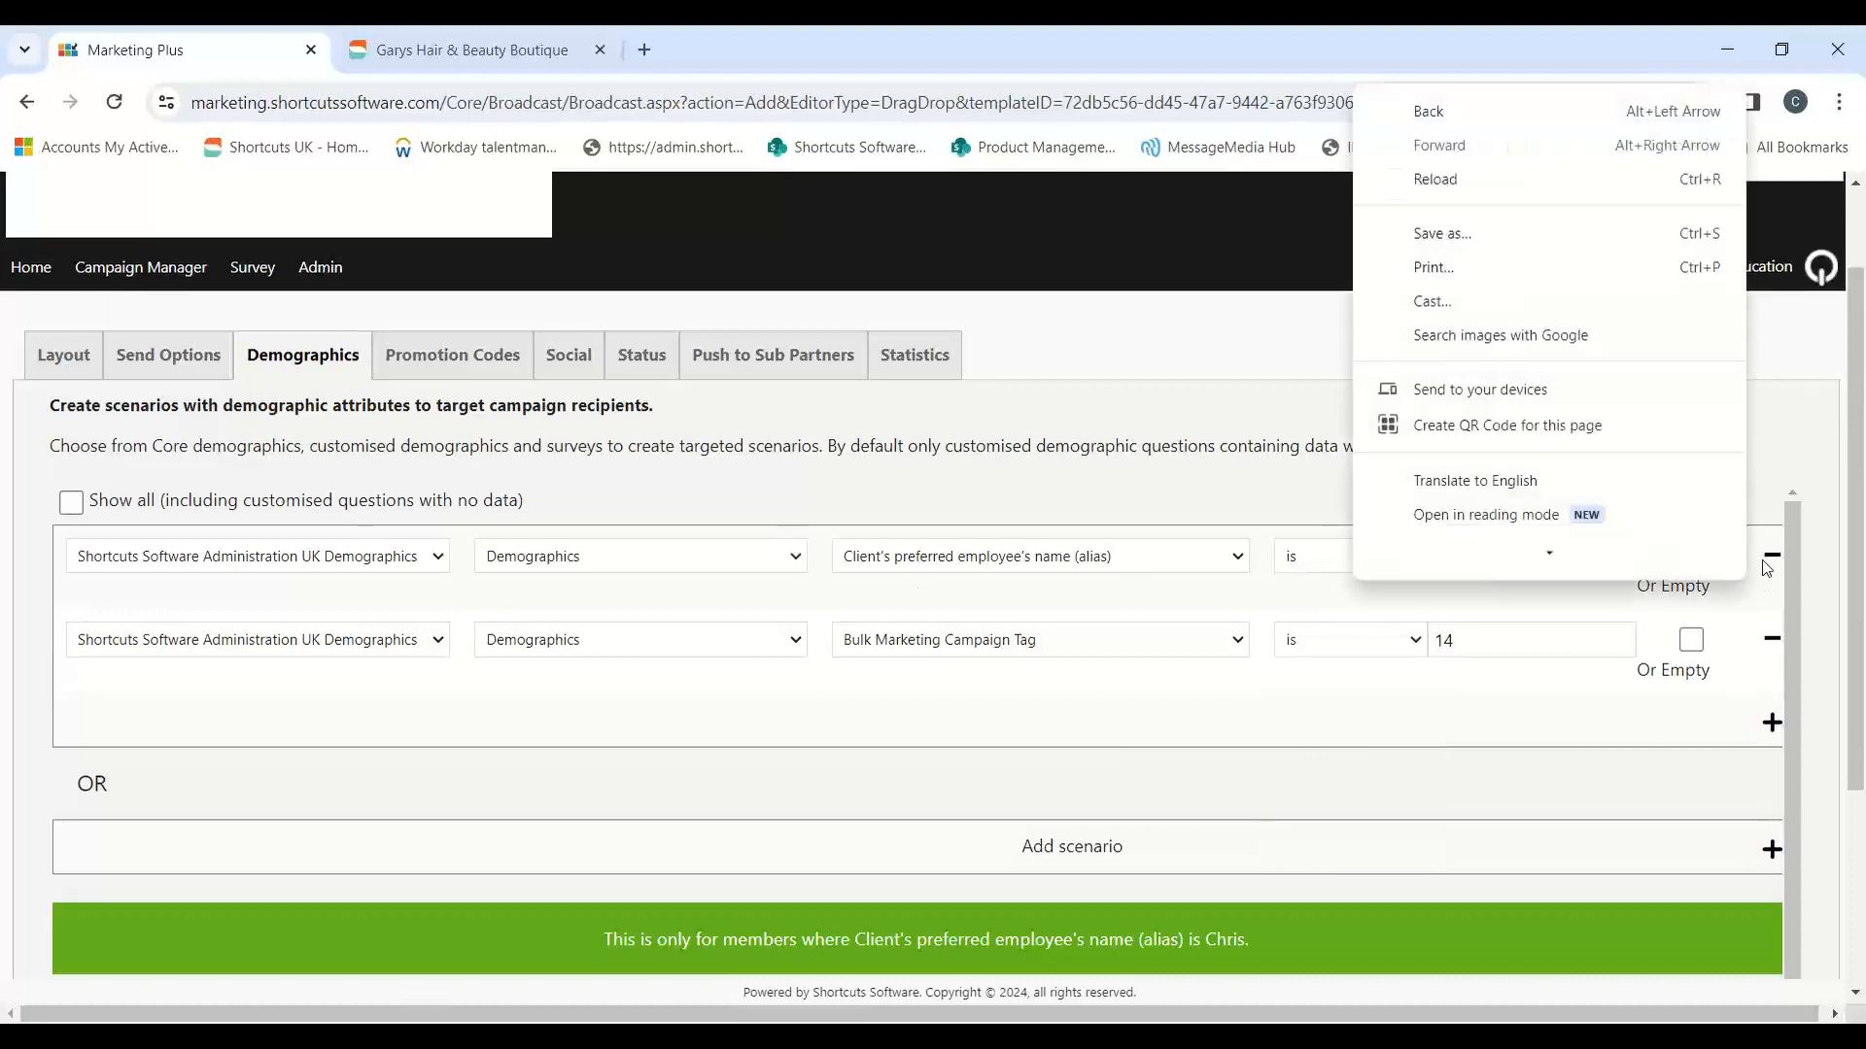
pyautogui.click(1772, 554)
pyautogui.click(1040, 256)
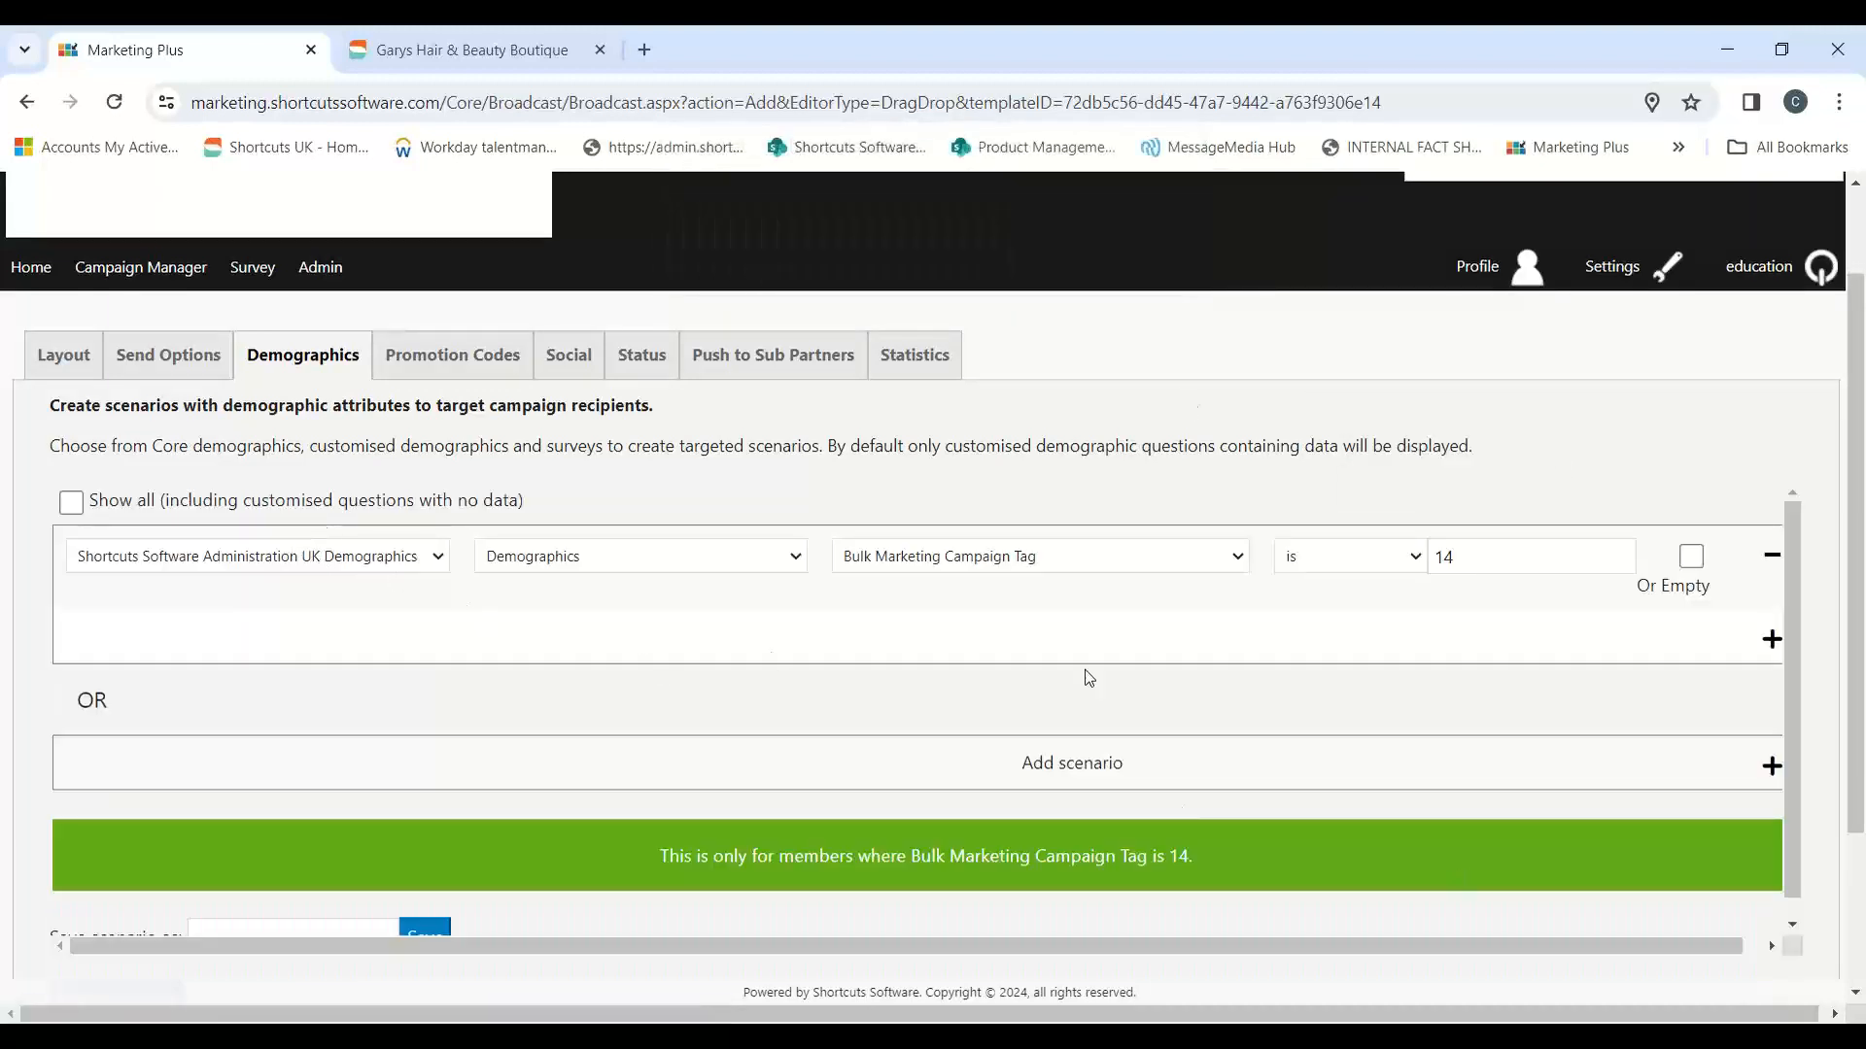
# Step: Check the tagged client list in Shortcuts, and save the campaign's demographics in Marketing Plus to continue to the promotion codes
pyautogui.doubleClick(1432, 565)
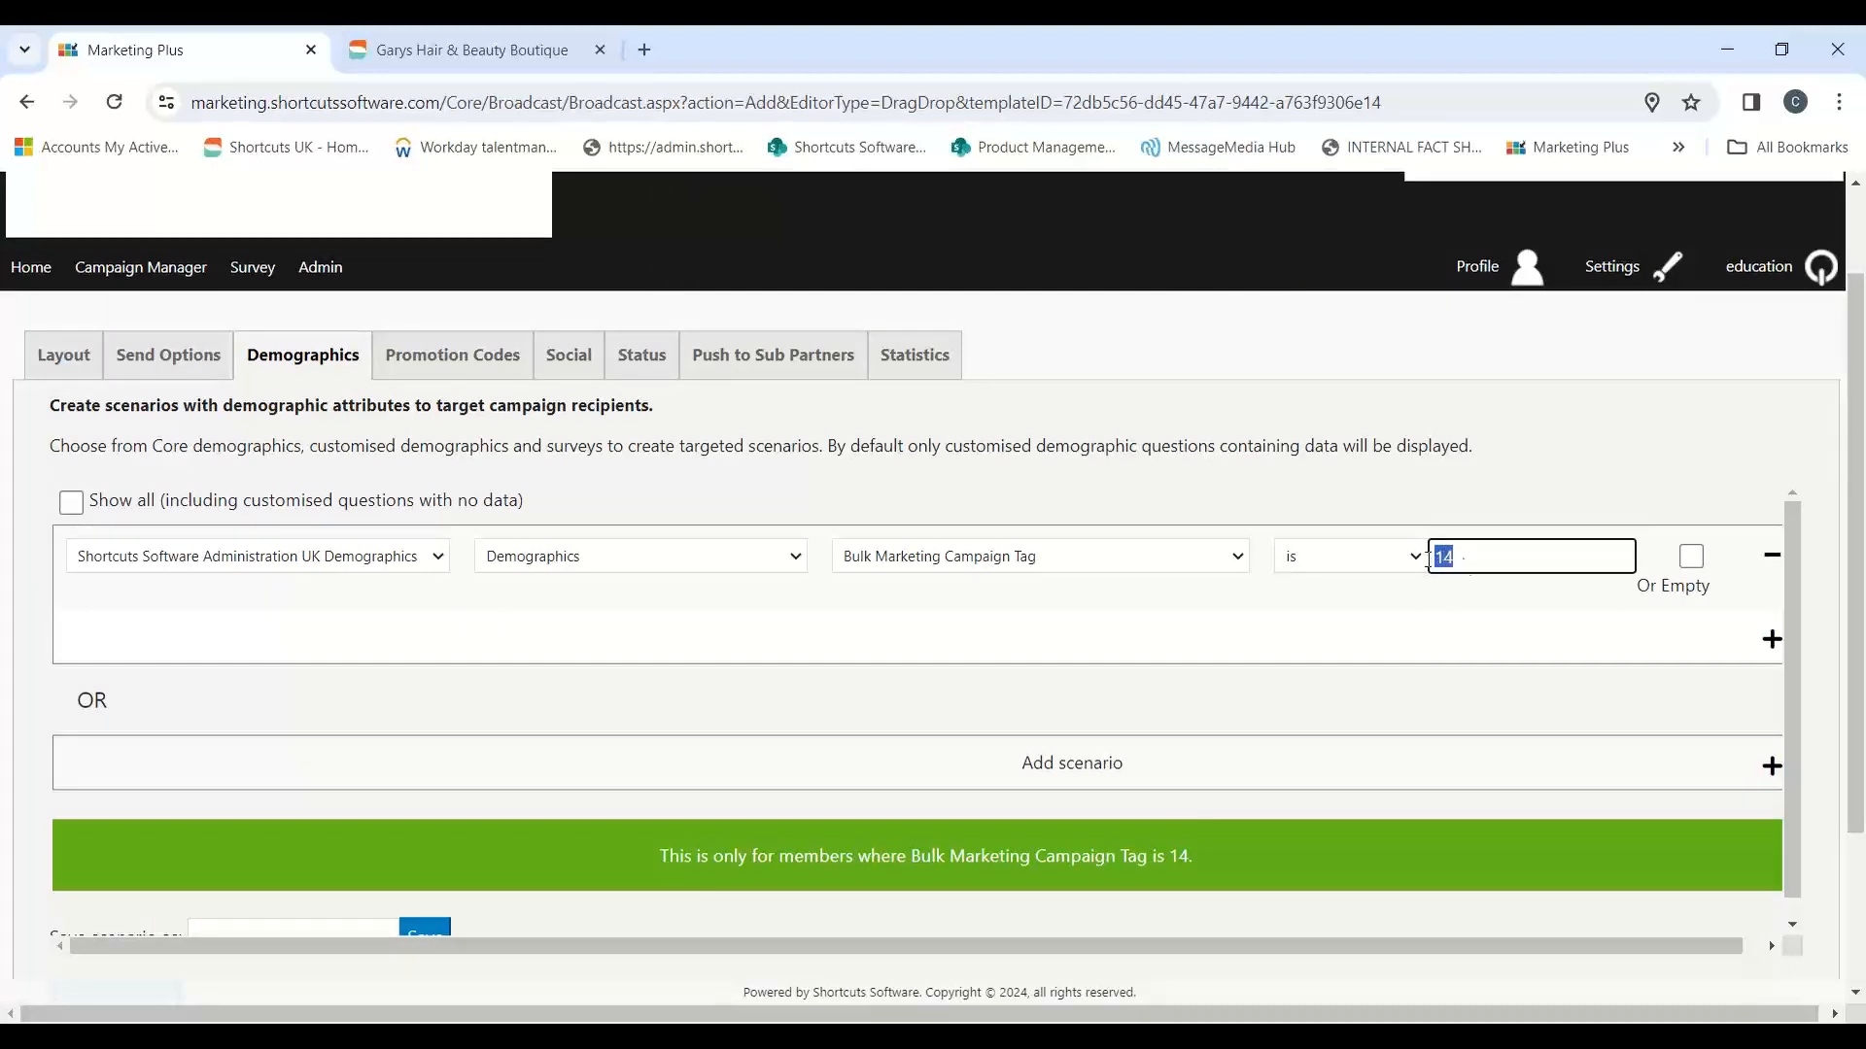
pyautogui.scroll(-1, 1446, 681)
pyautogui.scroll(-1, 958, 858)
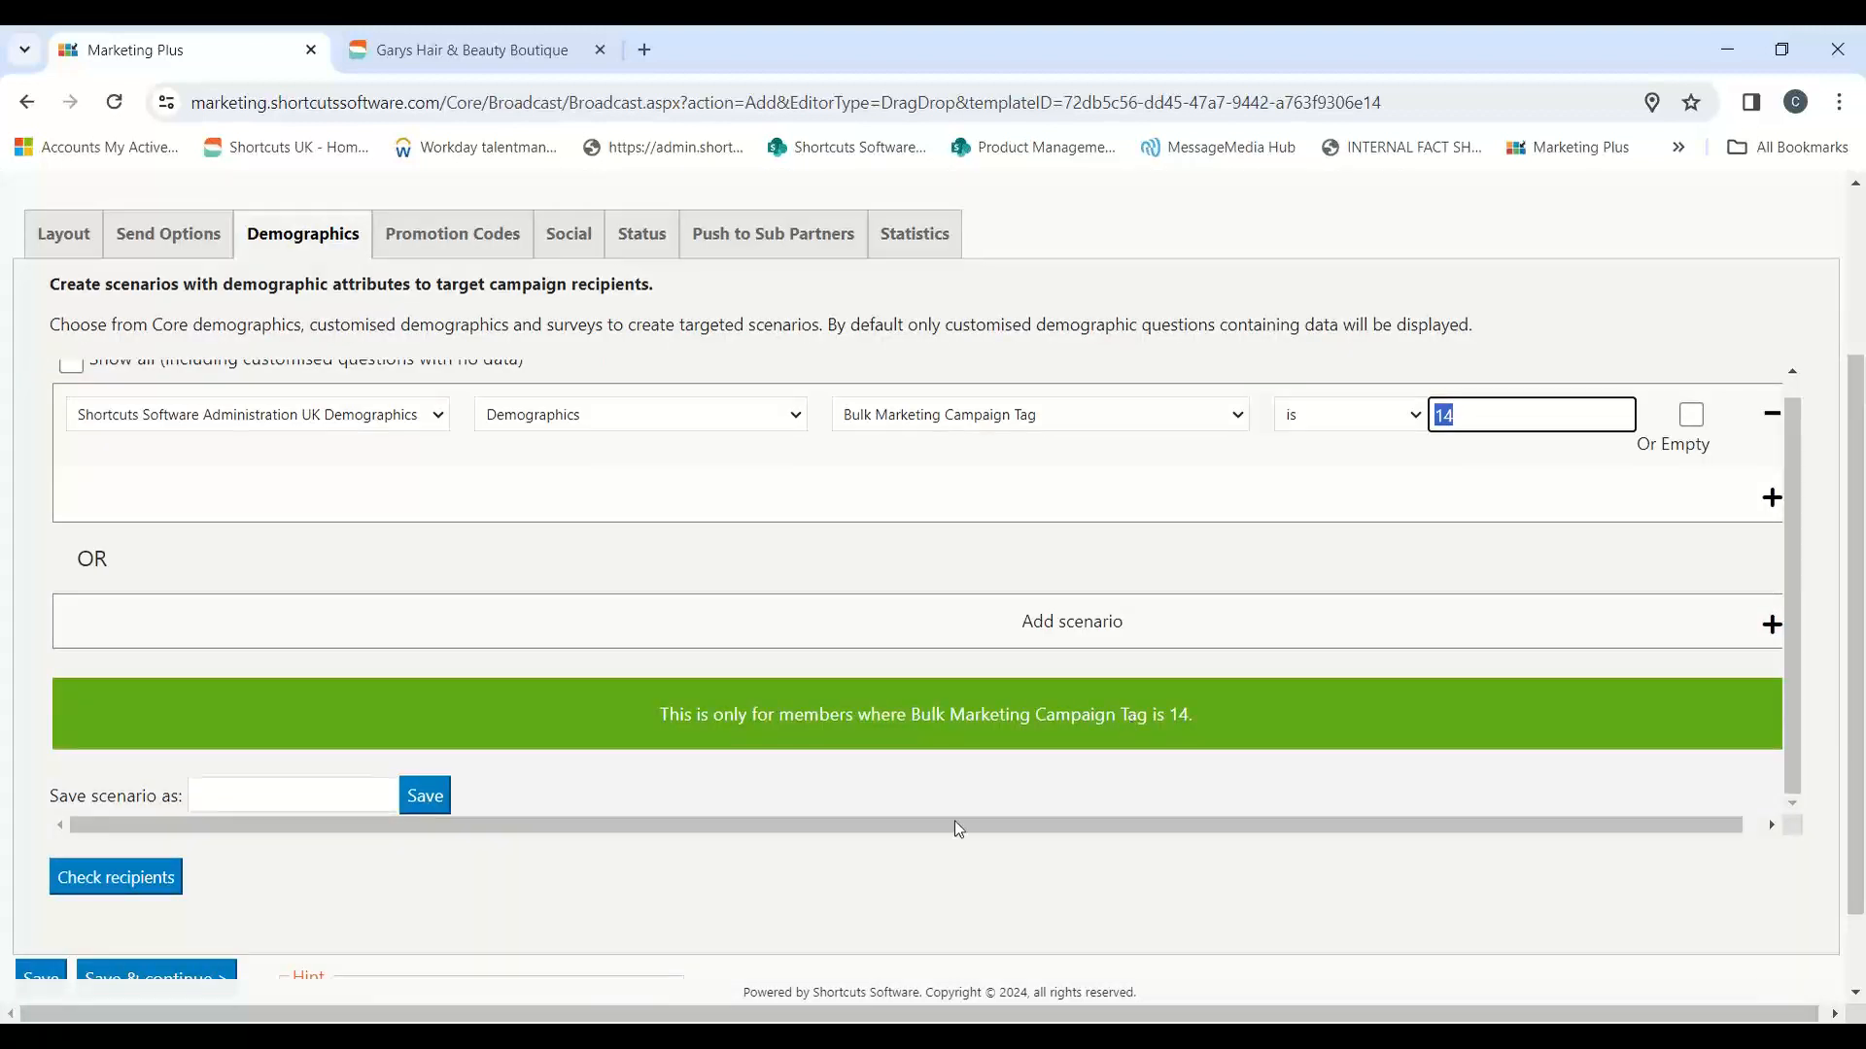
pyautogui.click(739, 914)
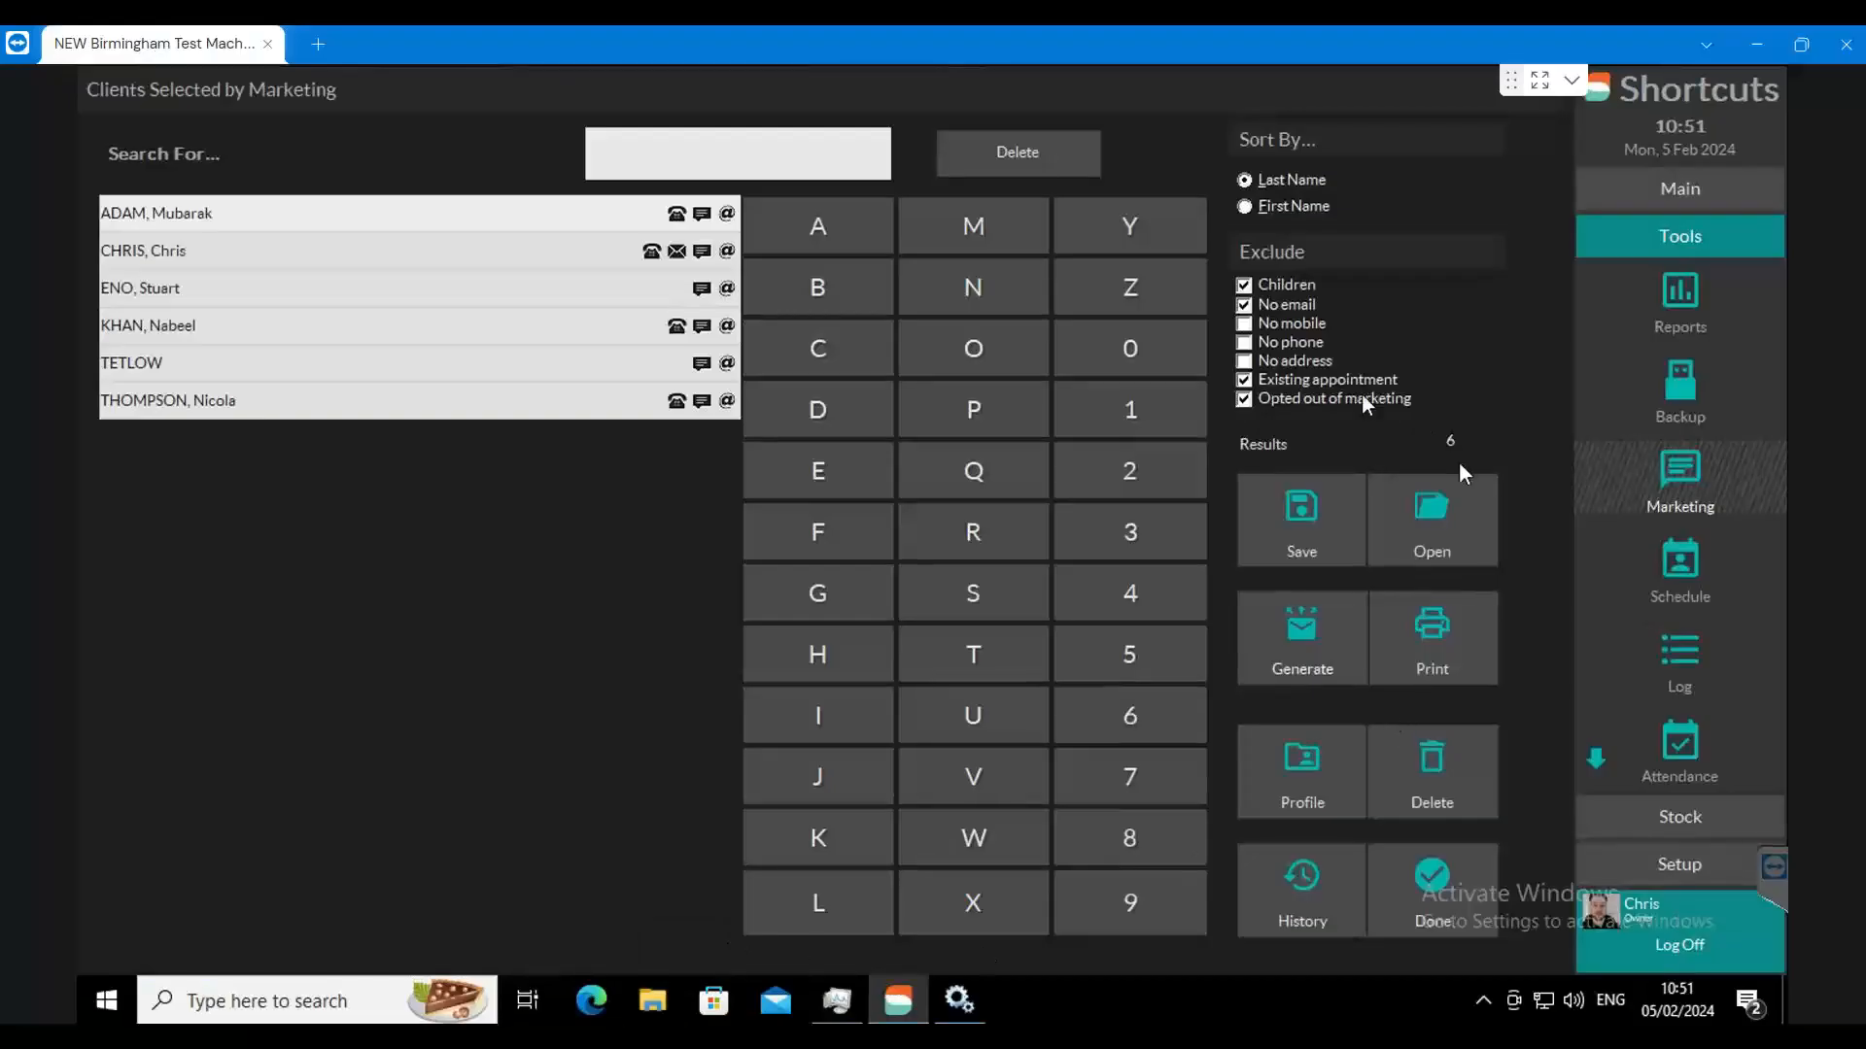
pyautogui.click(581, 1034)
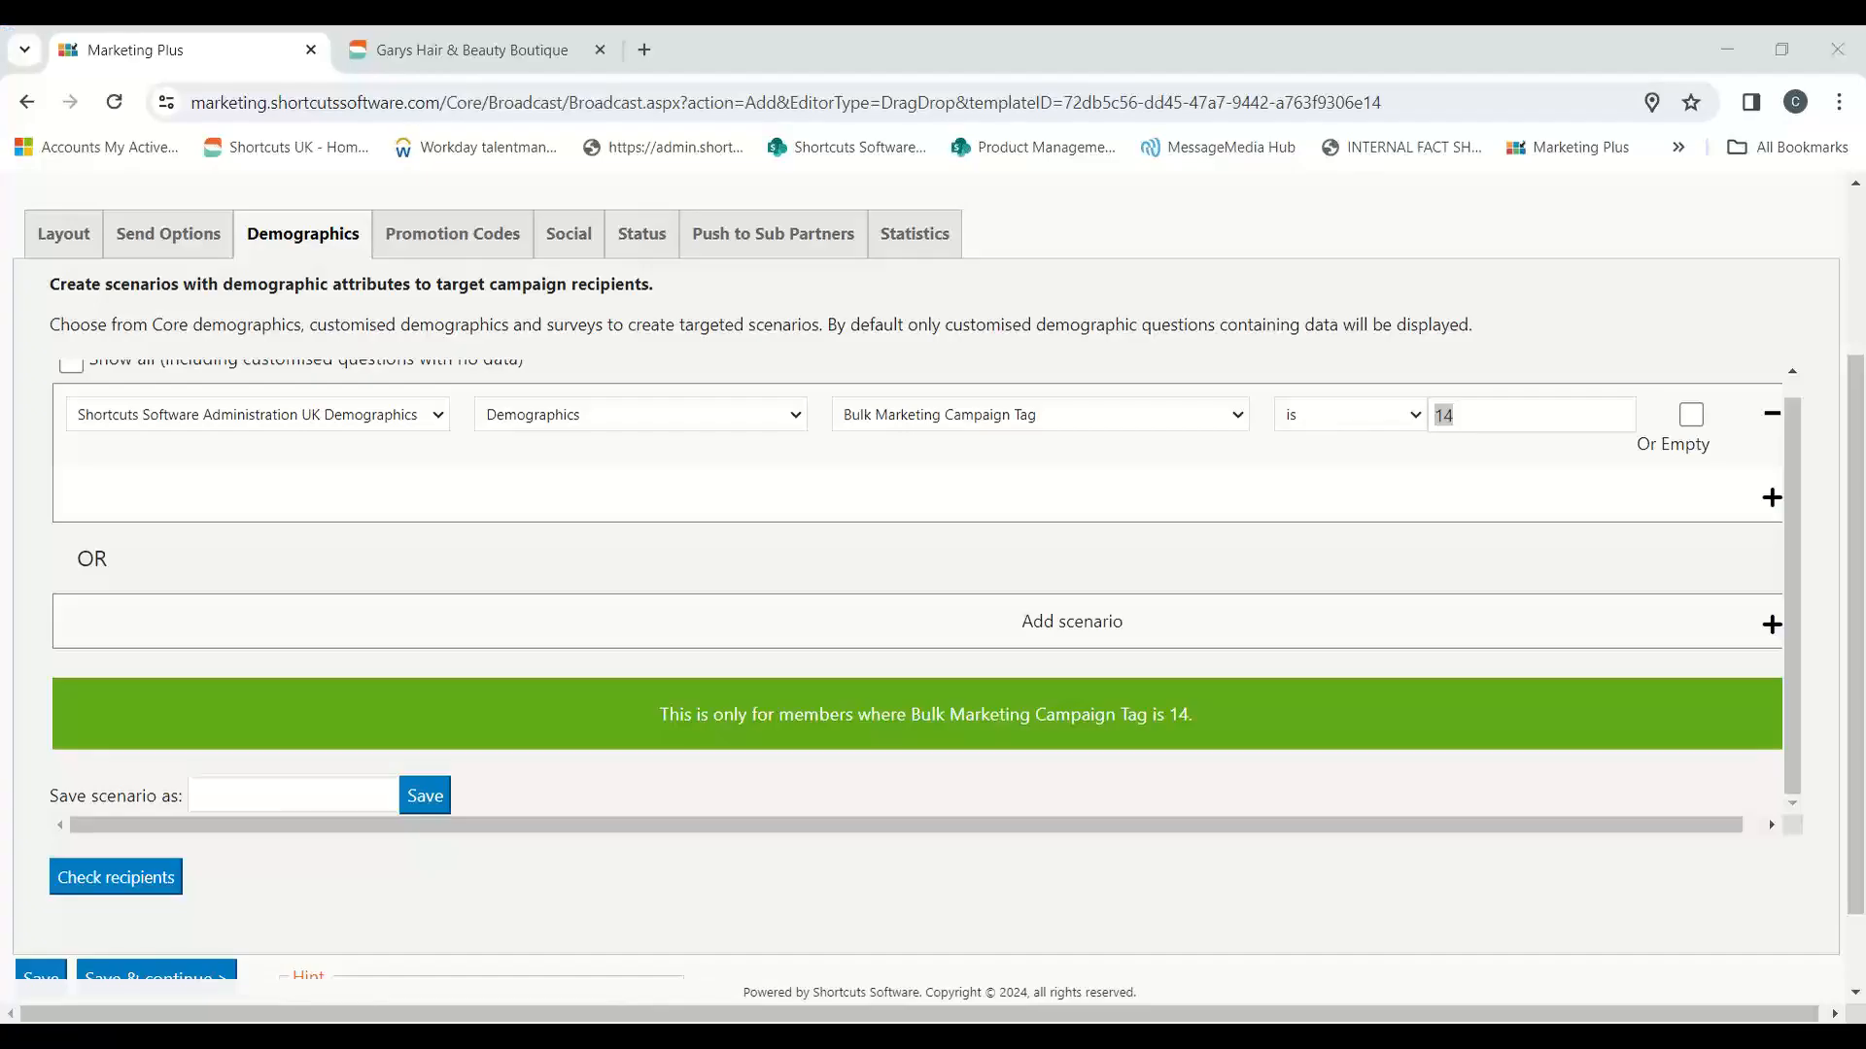
pyautogui.scroll(-1, 573, 991)
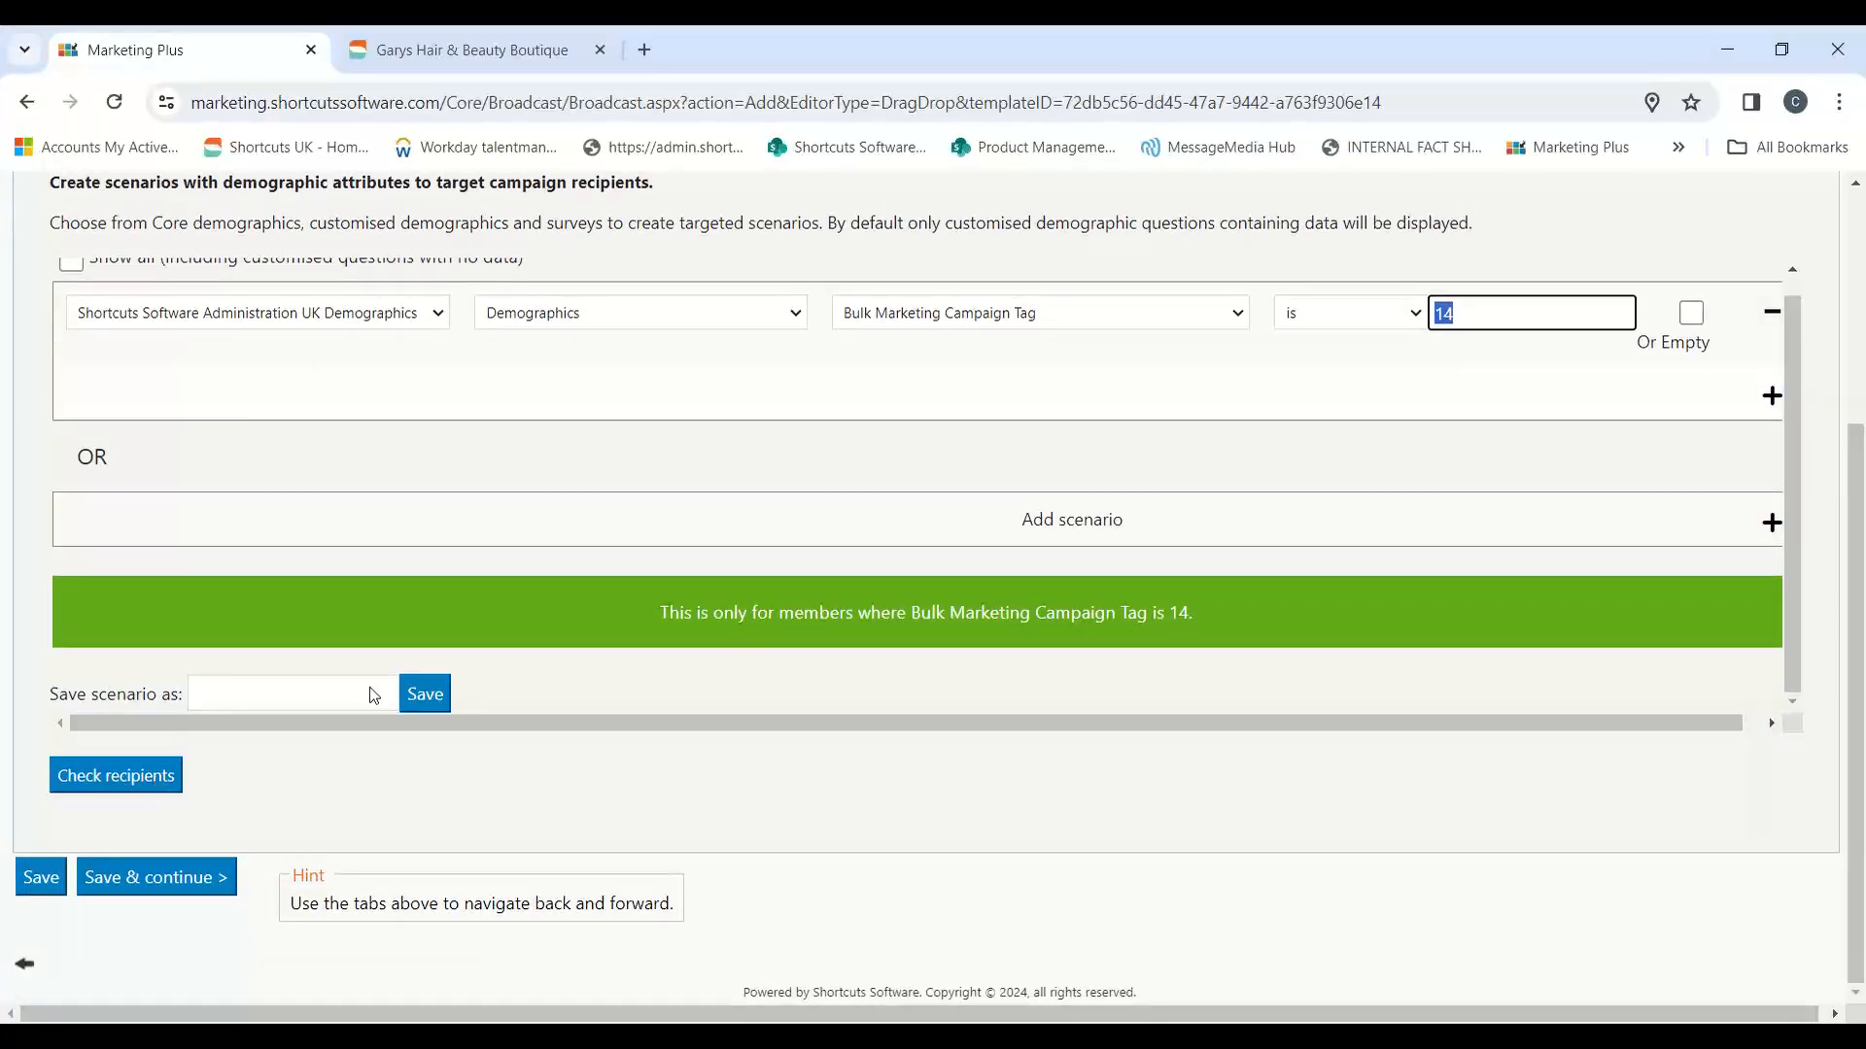
pyautogui.click(184, 878)
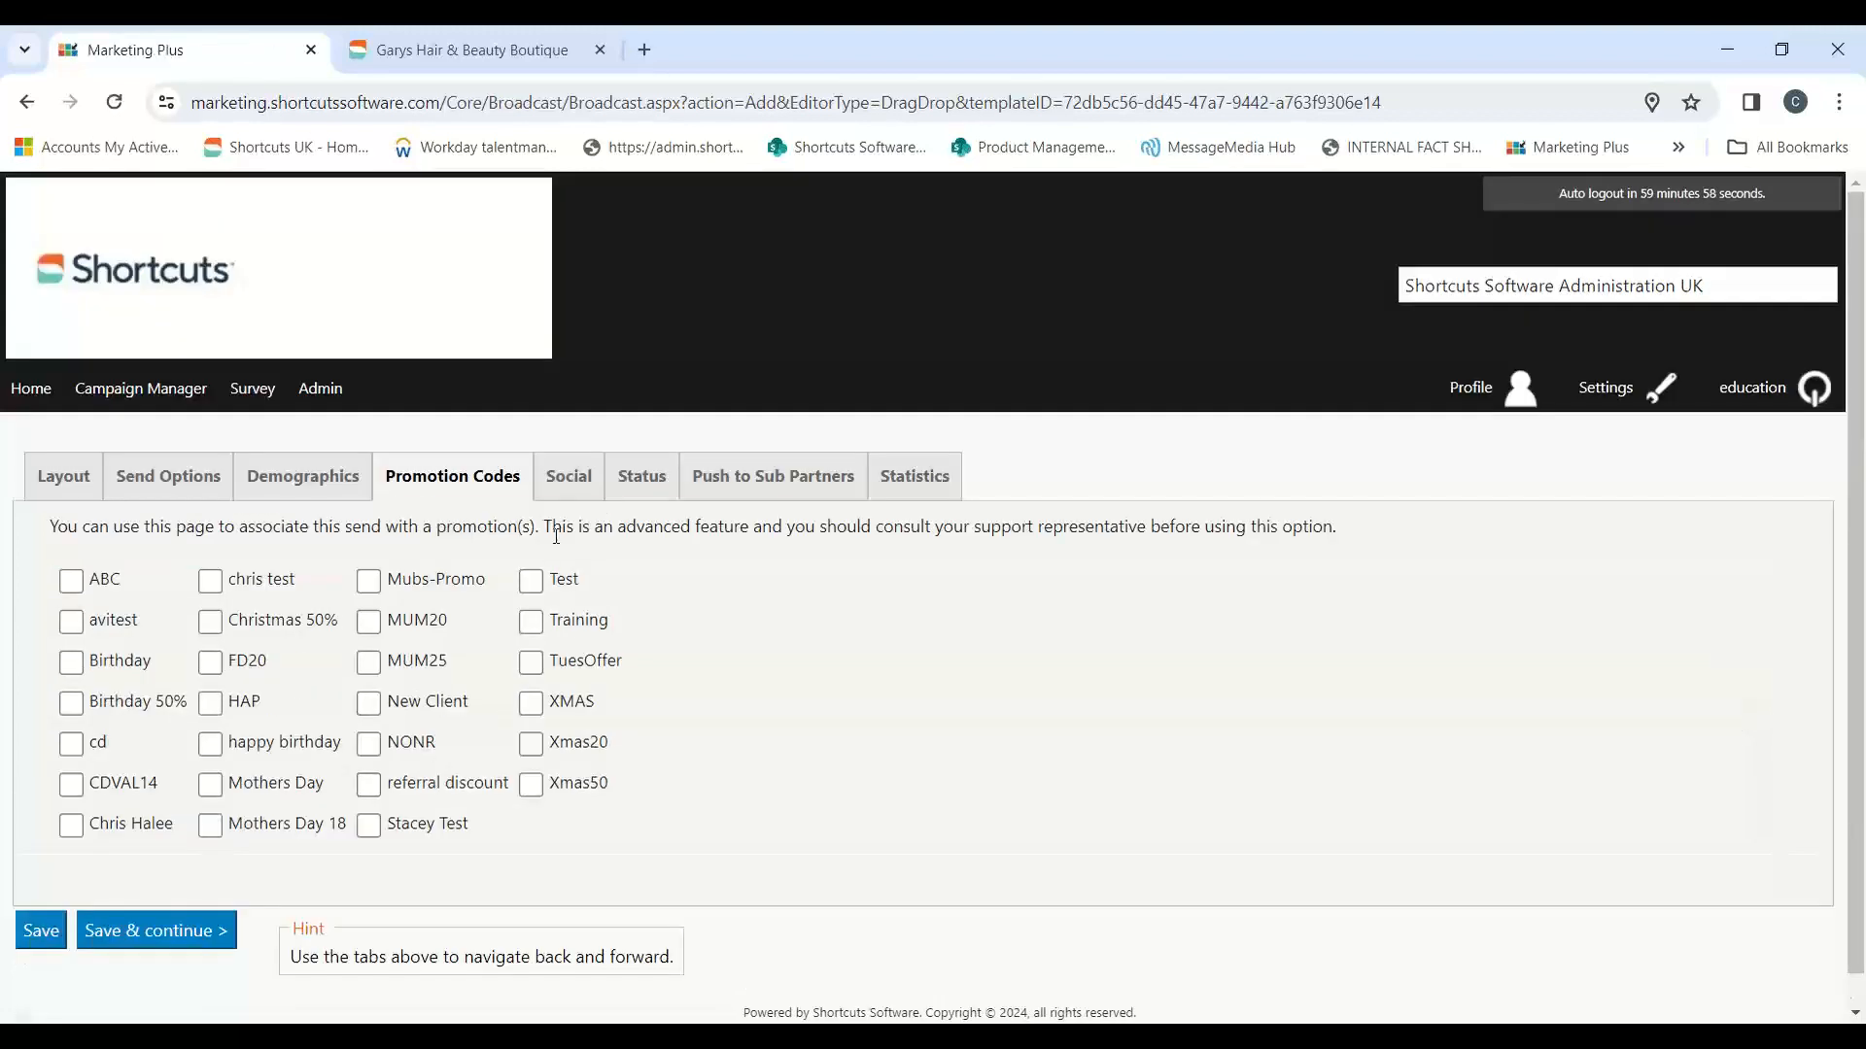
# Step: Associate the campaign with the promotion code CDVAL14, and save it from the status settings without activating it
pyautogui.click(156, 787)
pyautogui.click(173, 931)
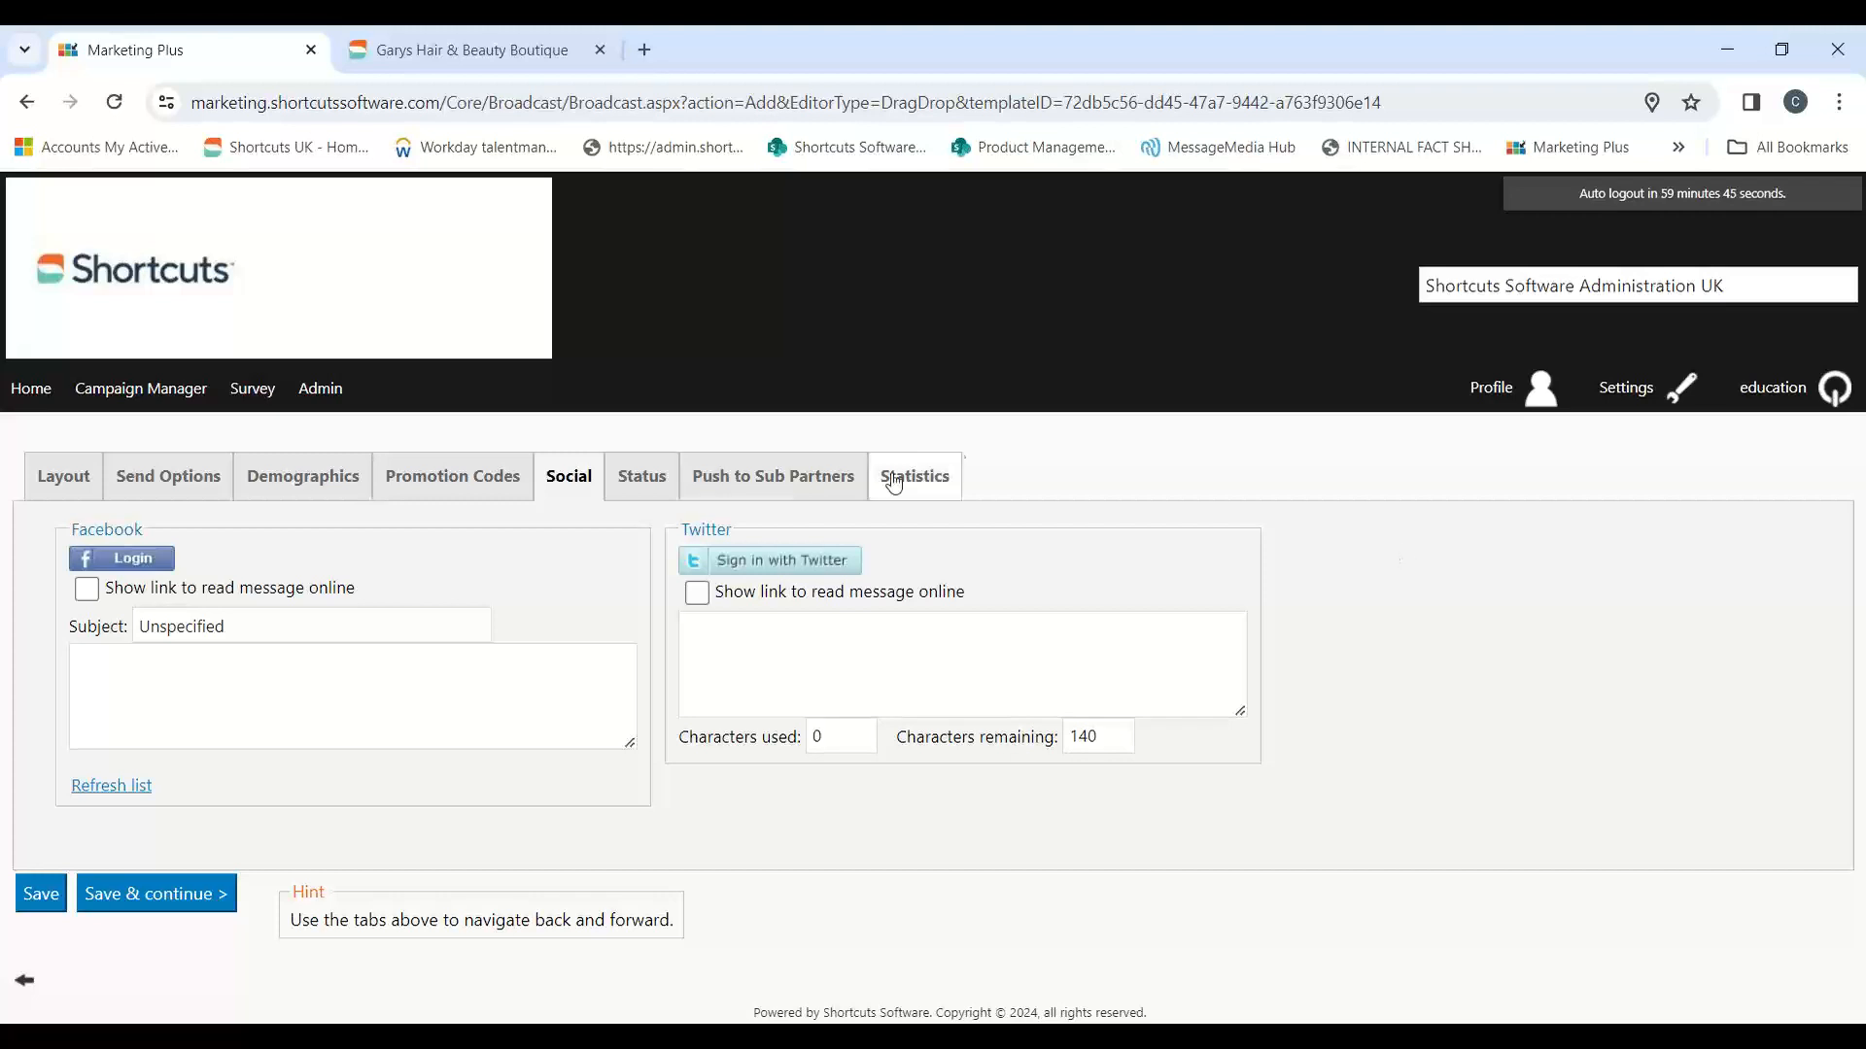
pyautogui.click(767, 481)
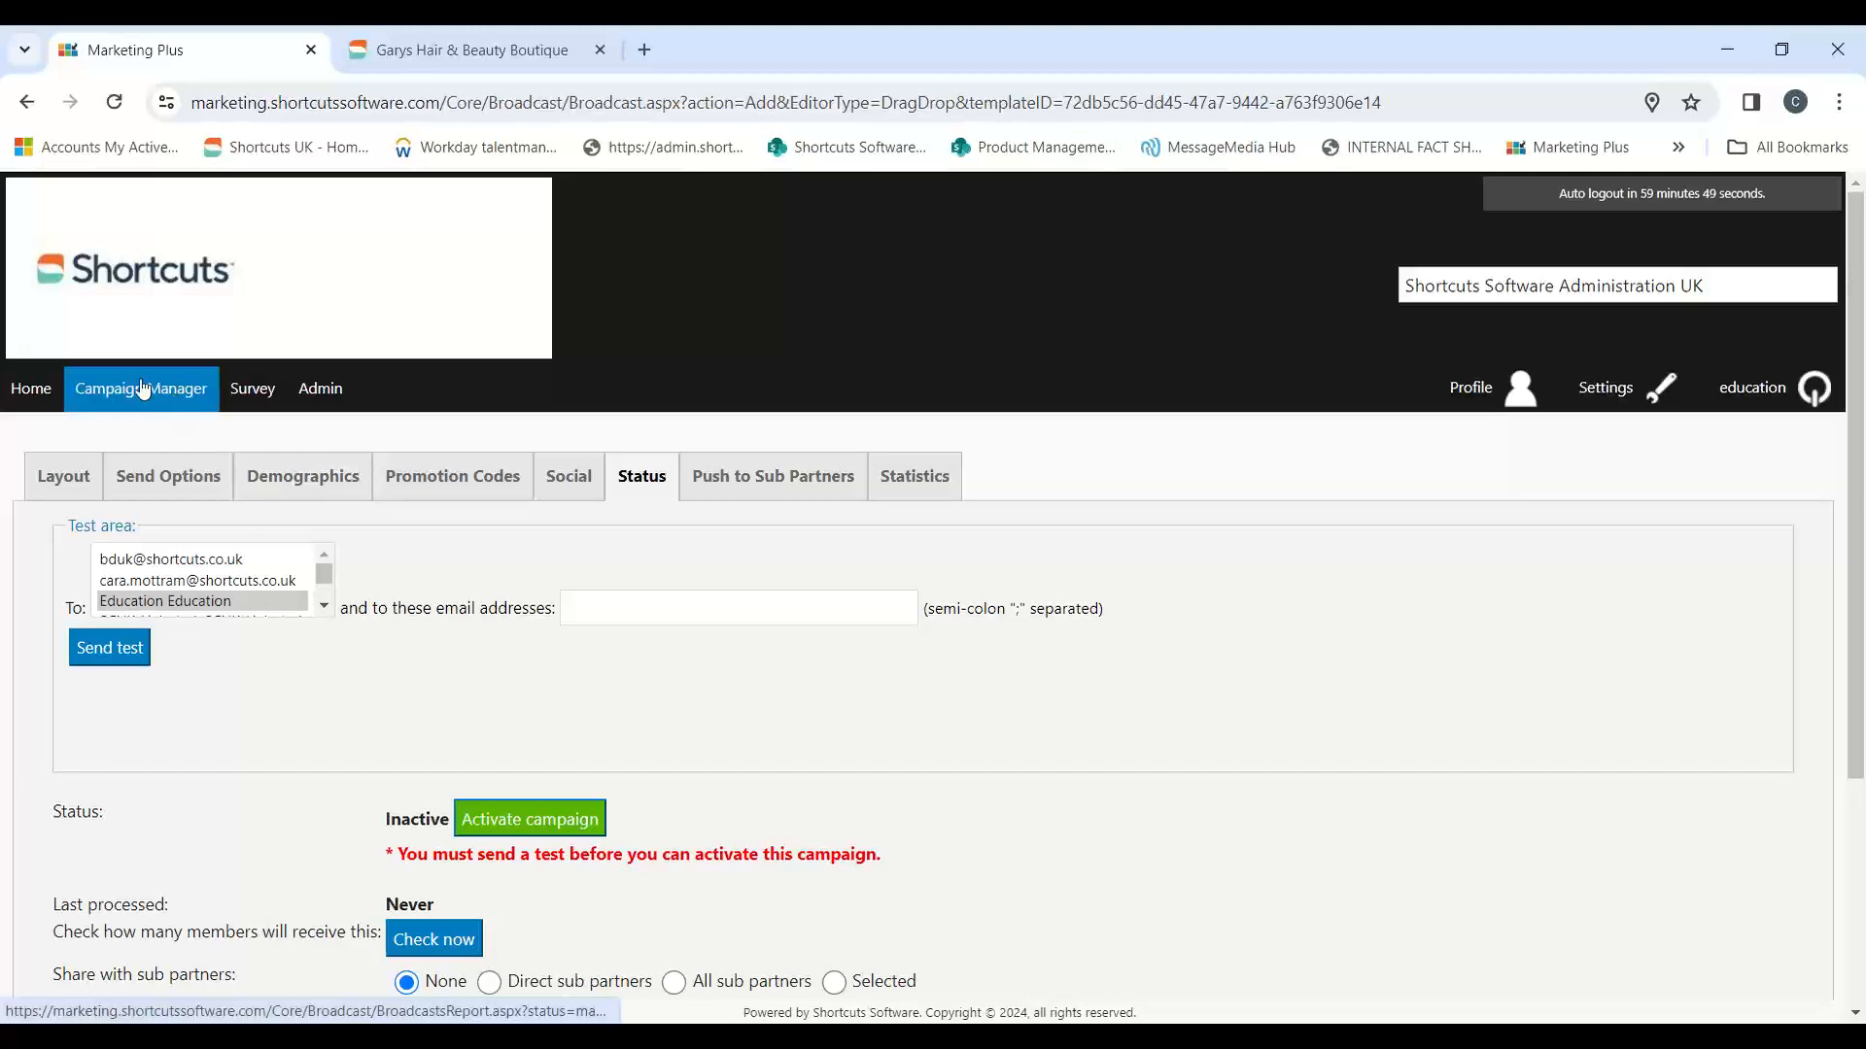
pyautogui.scroll(-4, 96, 399)
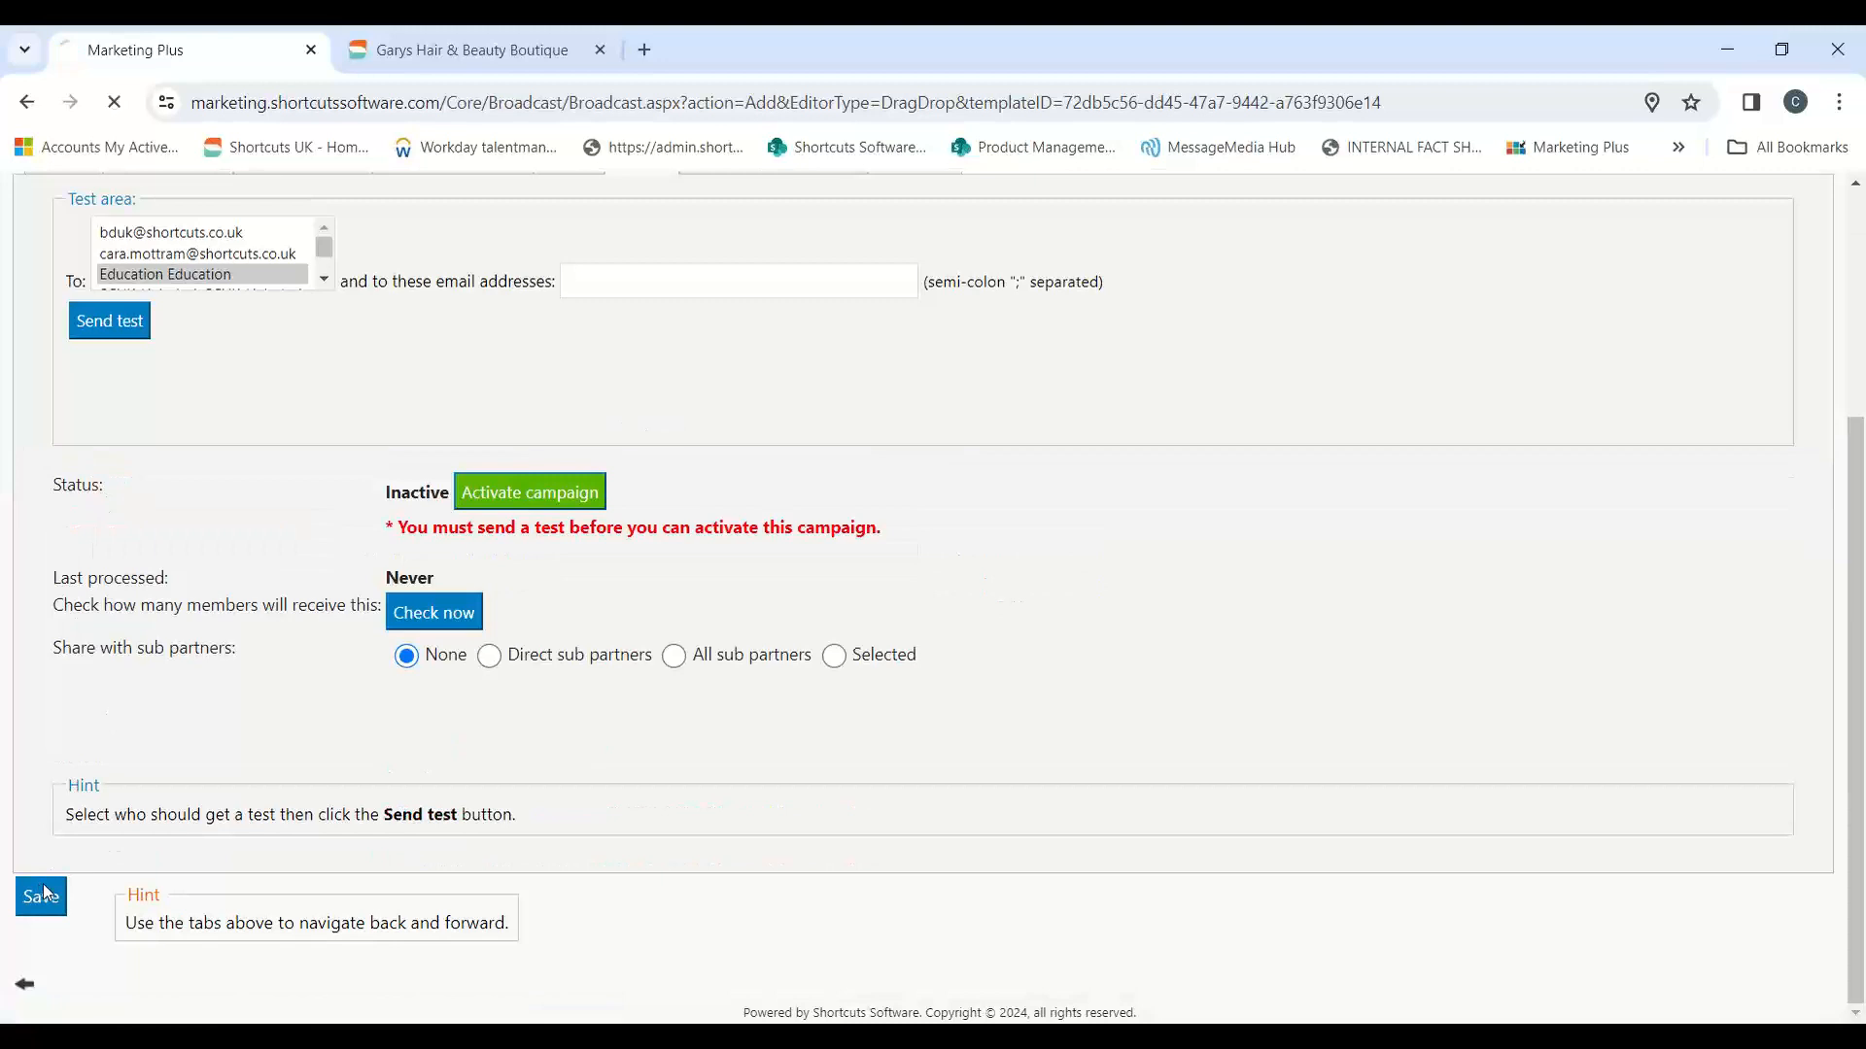
pyautogui.click(44, 892)
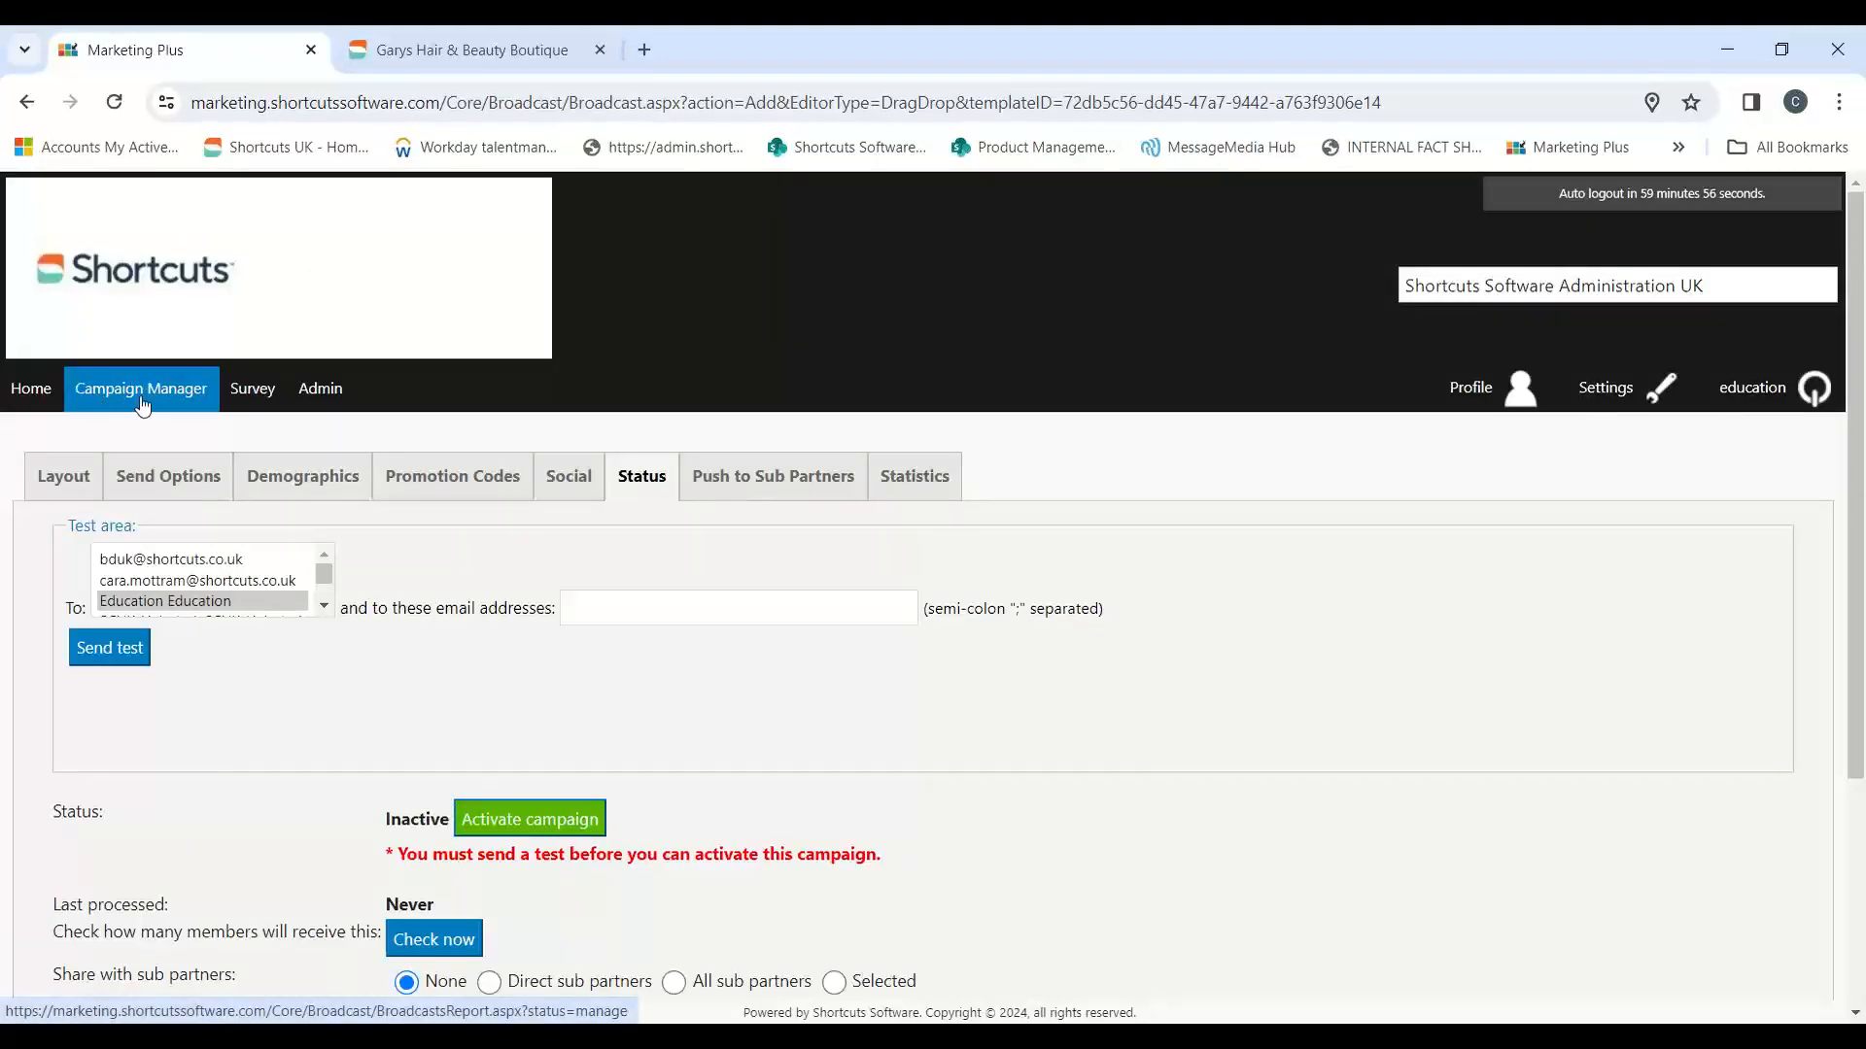
# Step: Search the existing campaigns with no filters, and open the first listed Unspecified email campaign for editing
pyautogui.click(144, 401)
pyautogui.scroll(-2, 962, 428)
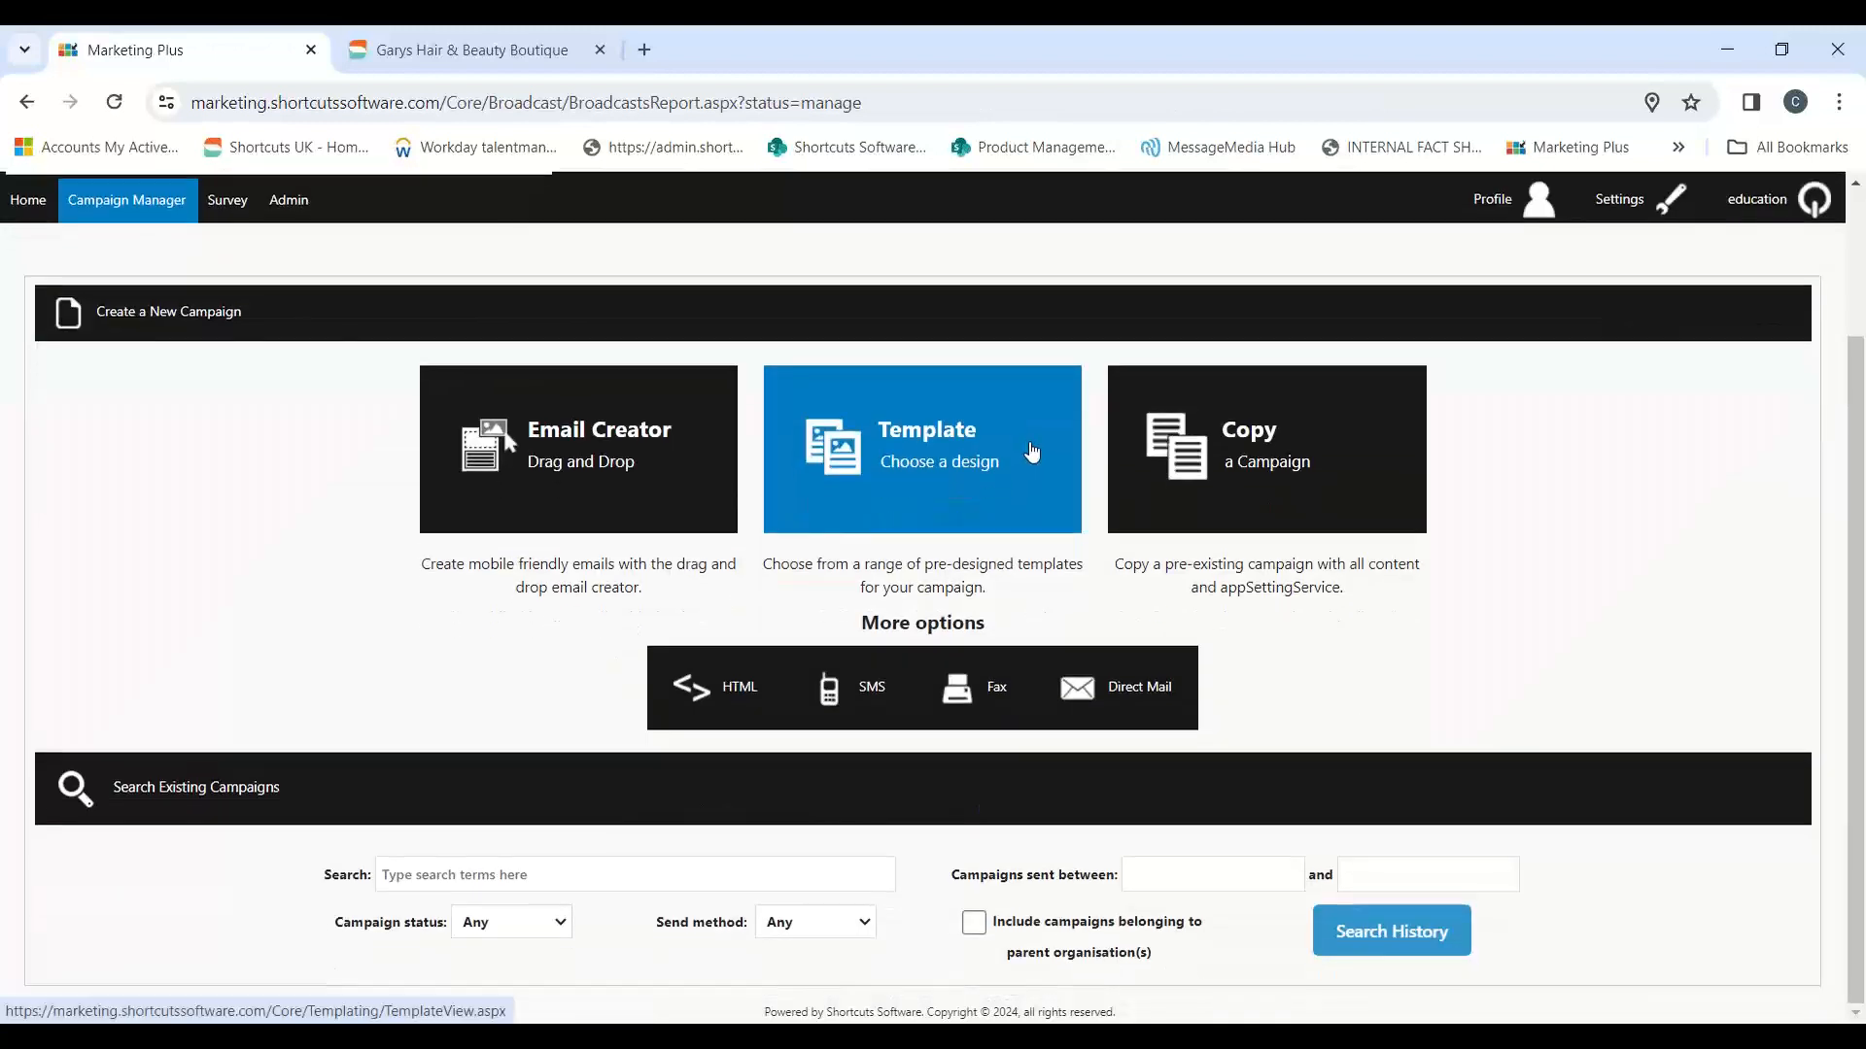
pyautogui.click(529, 868)
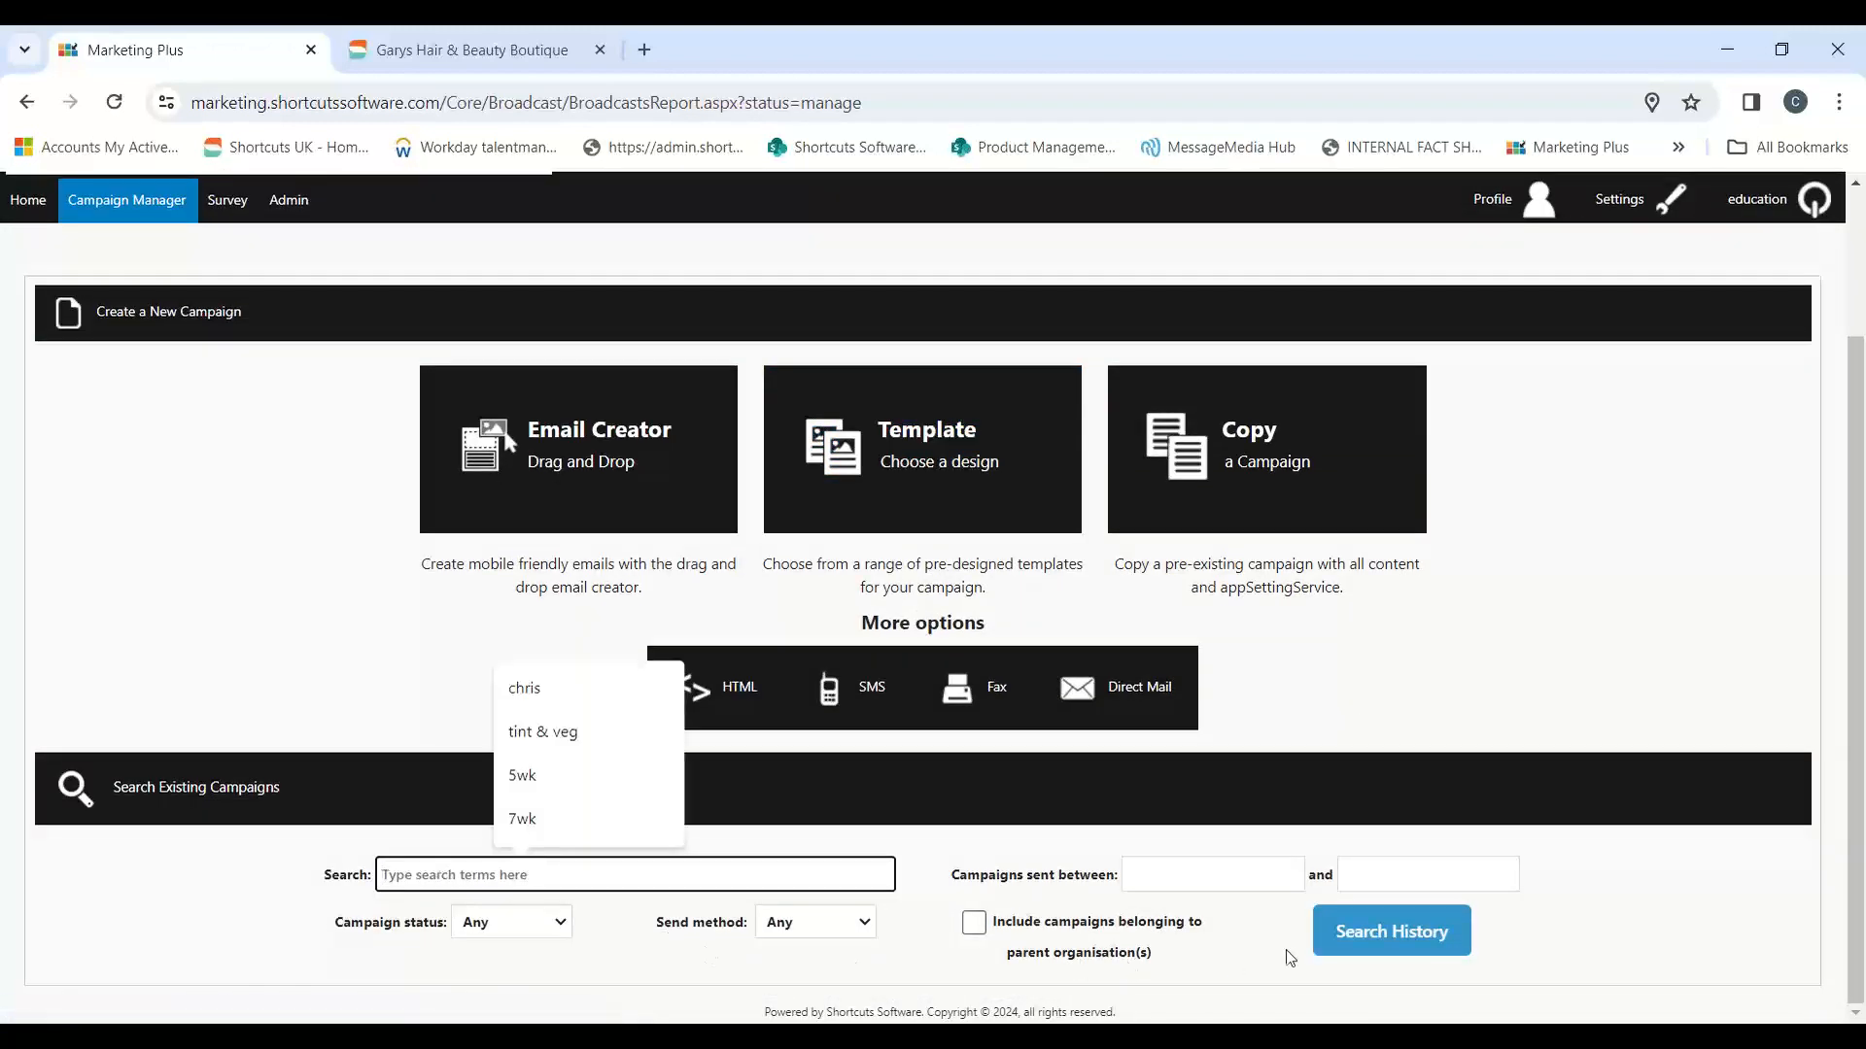
pyautogui.click(1359, 936)
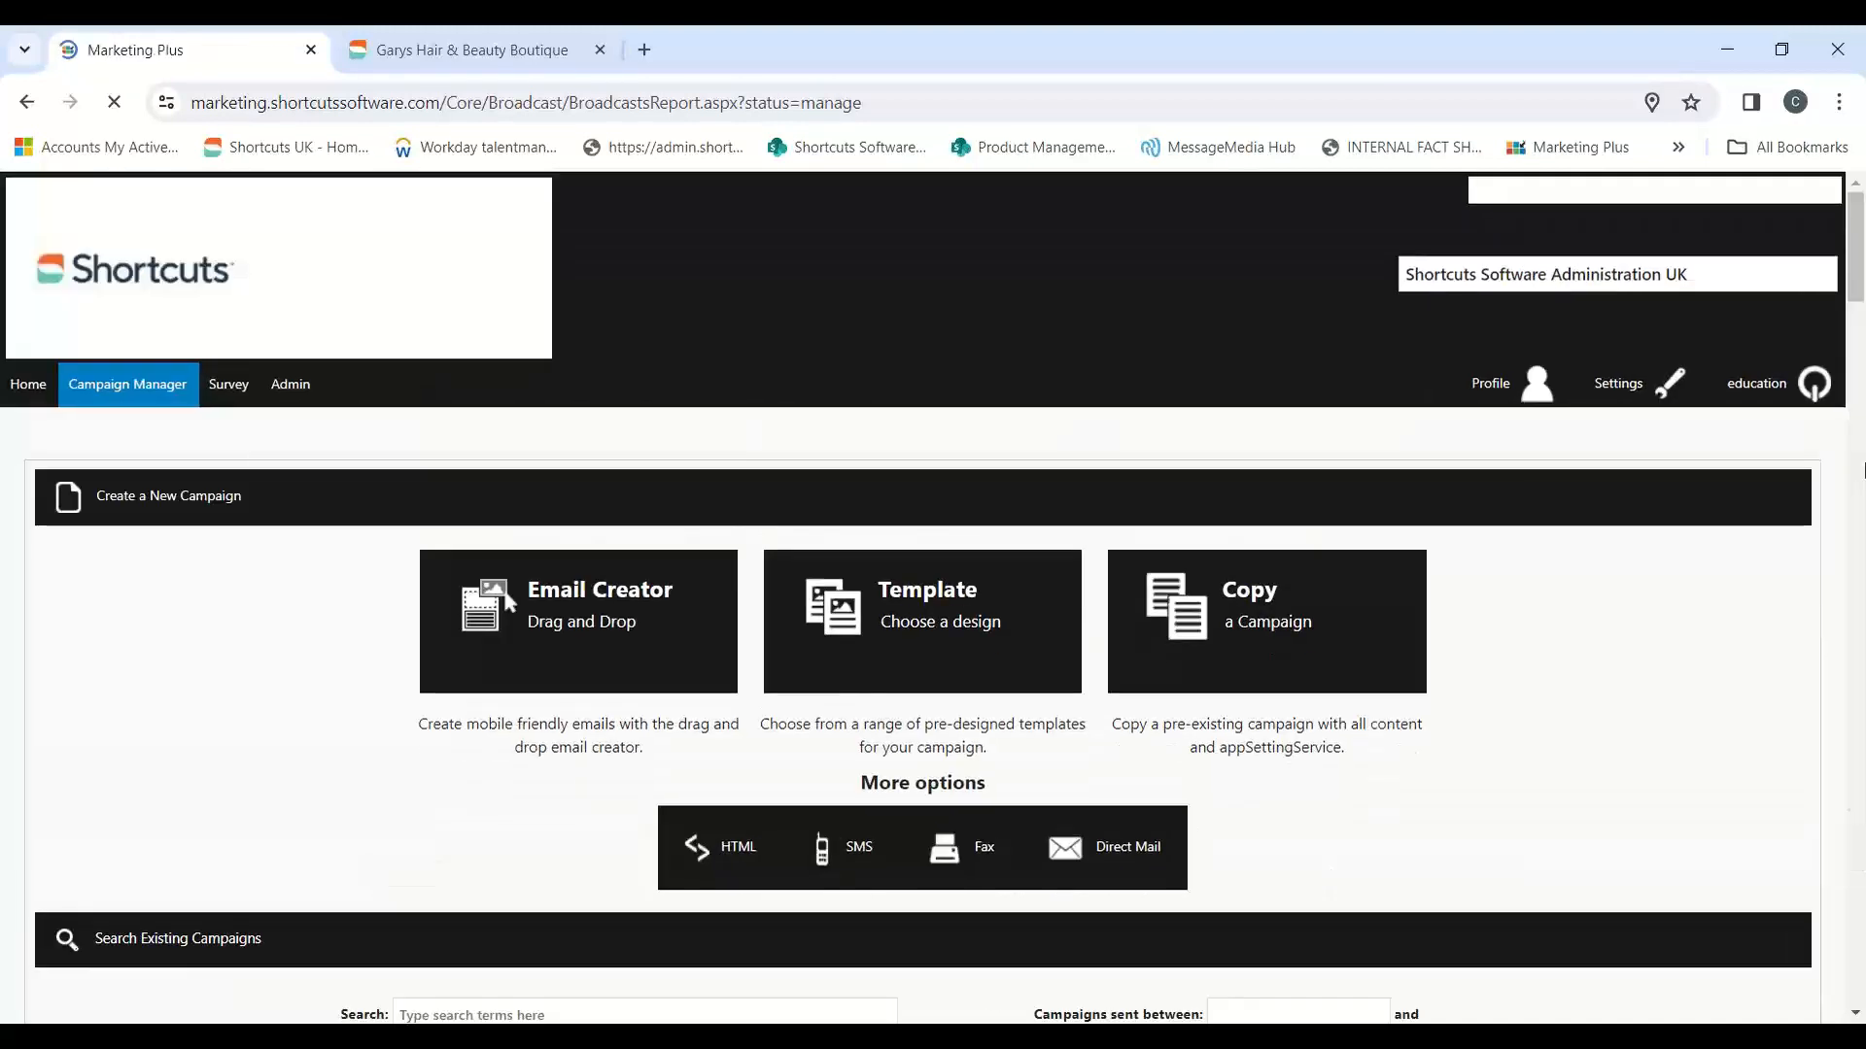
pyautogui.scroll(-6, 1752, 561)
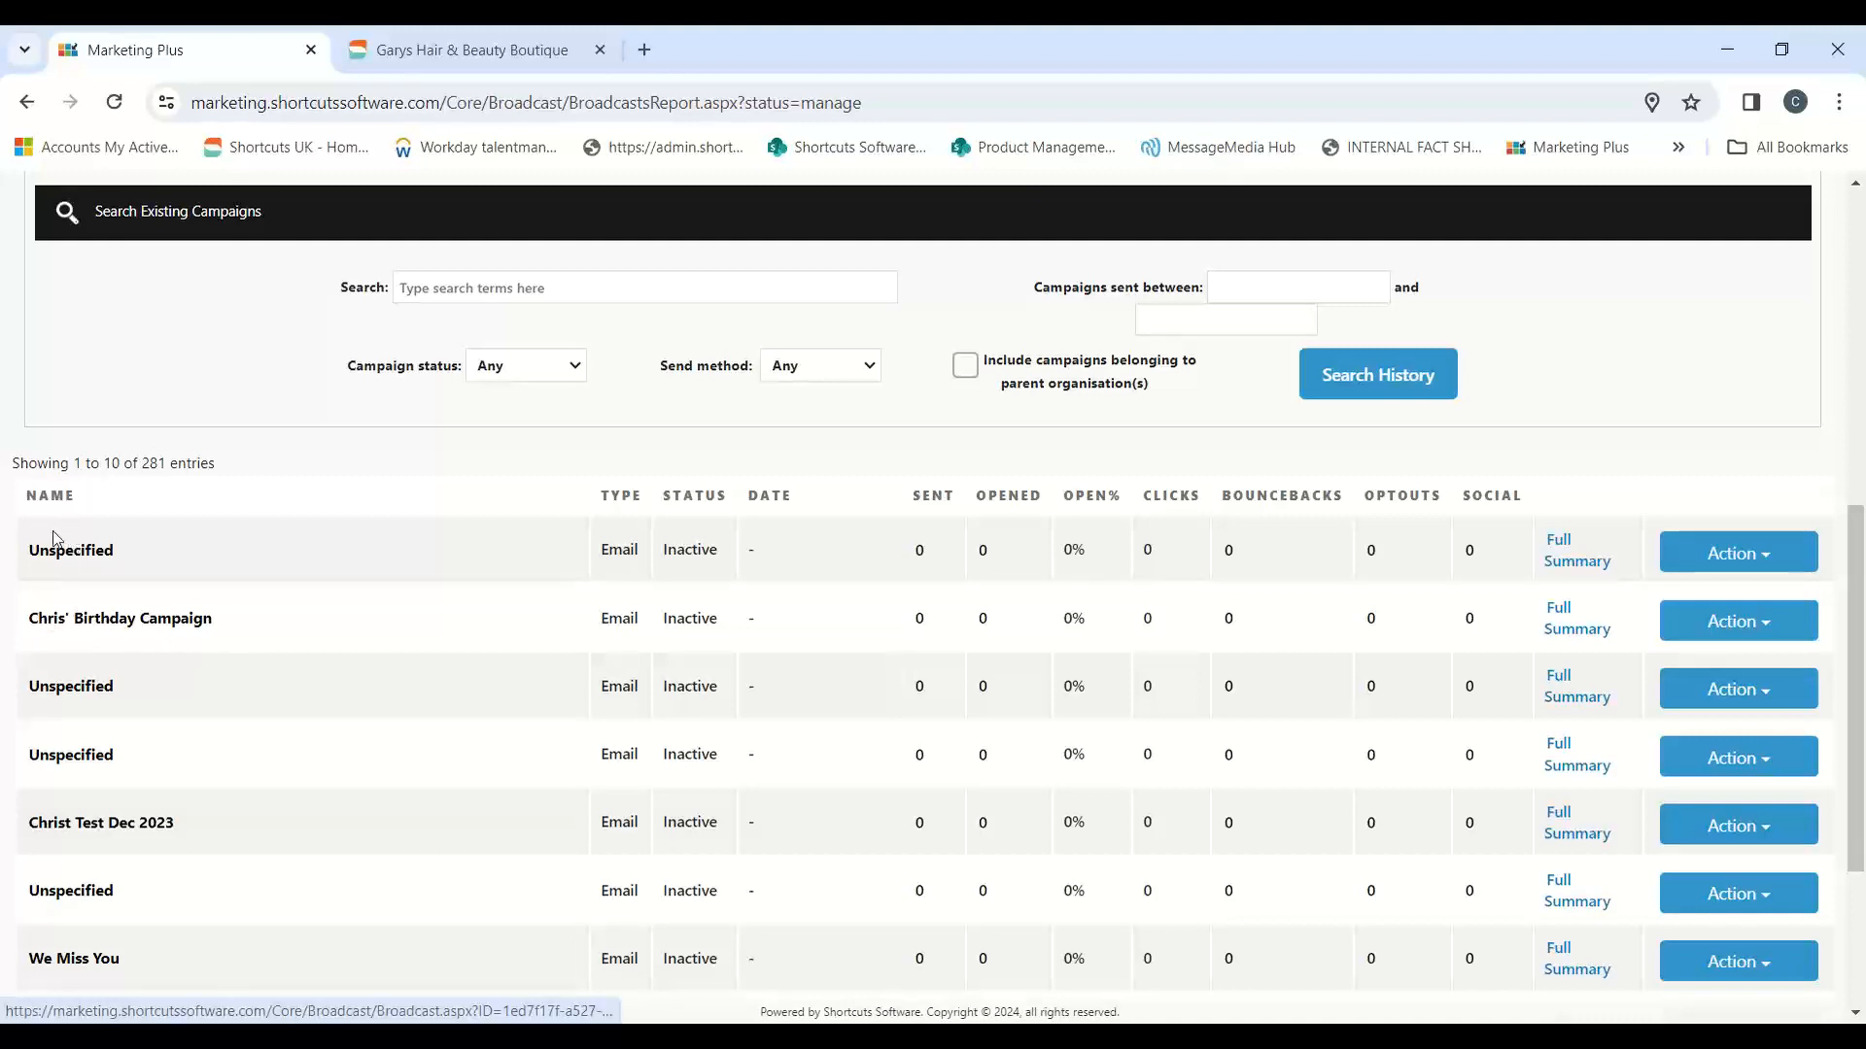
pyautogui.click(1692, 566)
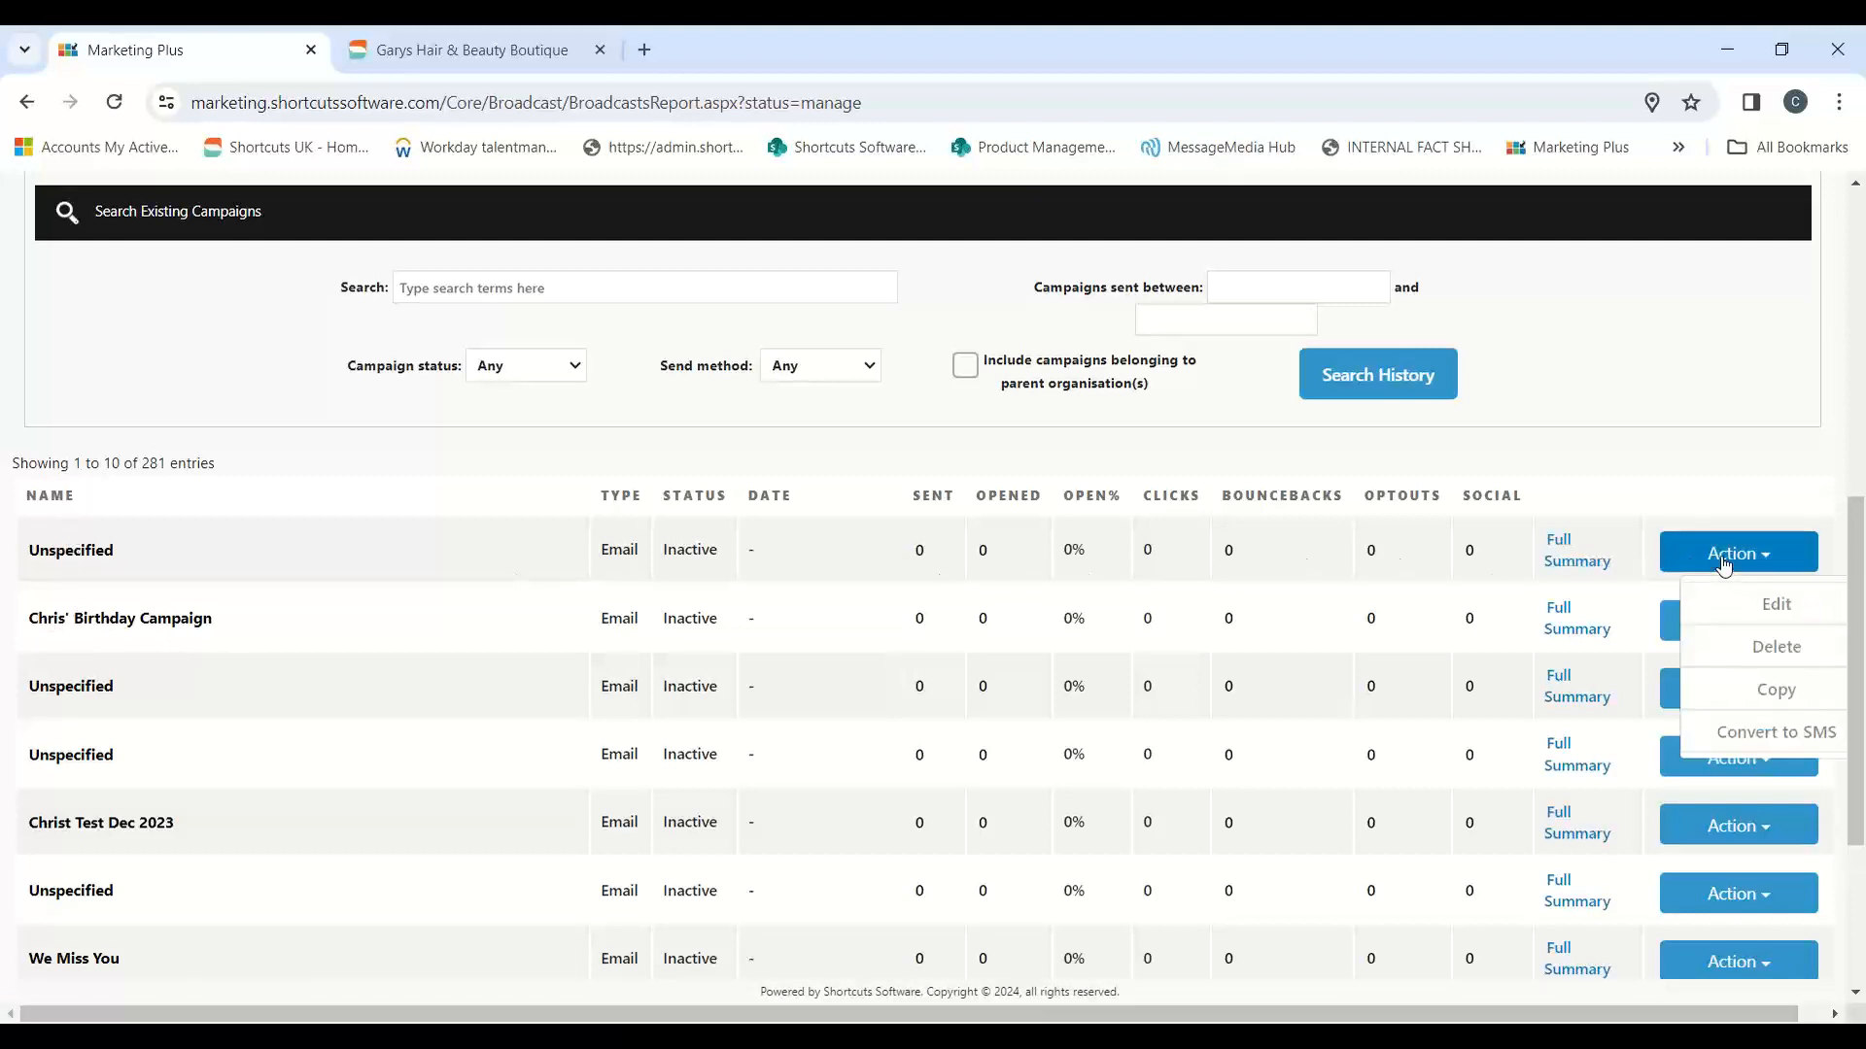
pyautogui.click(1786, 610)
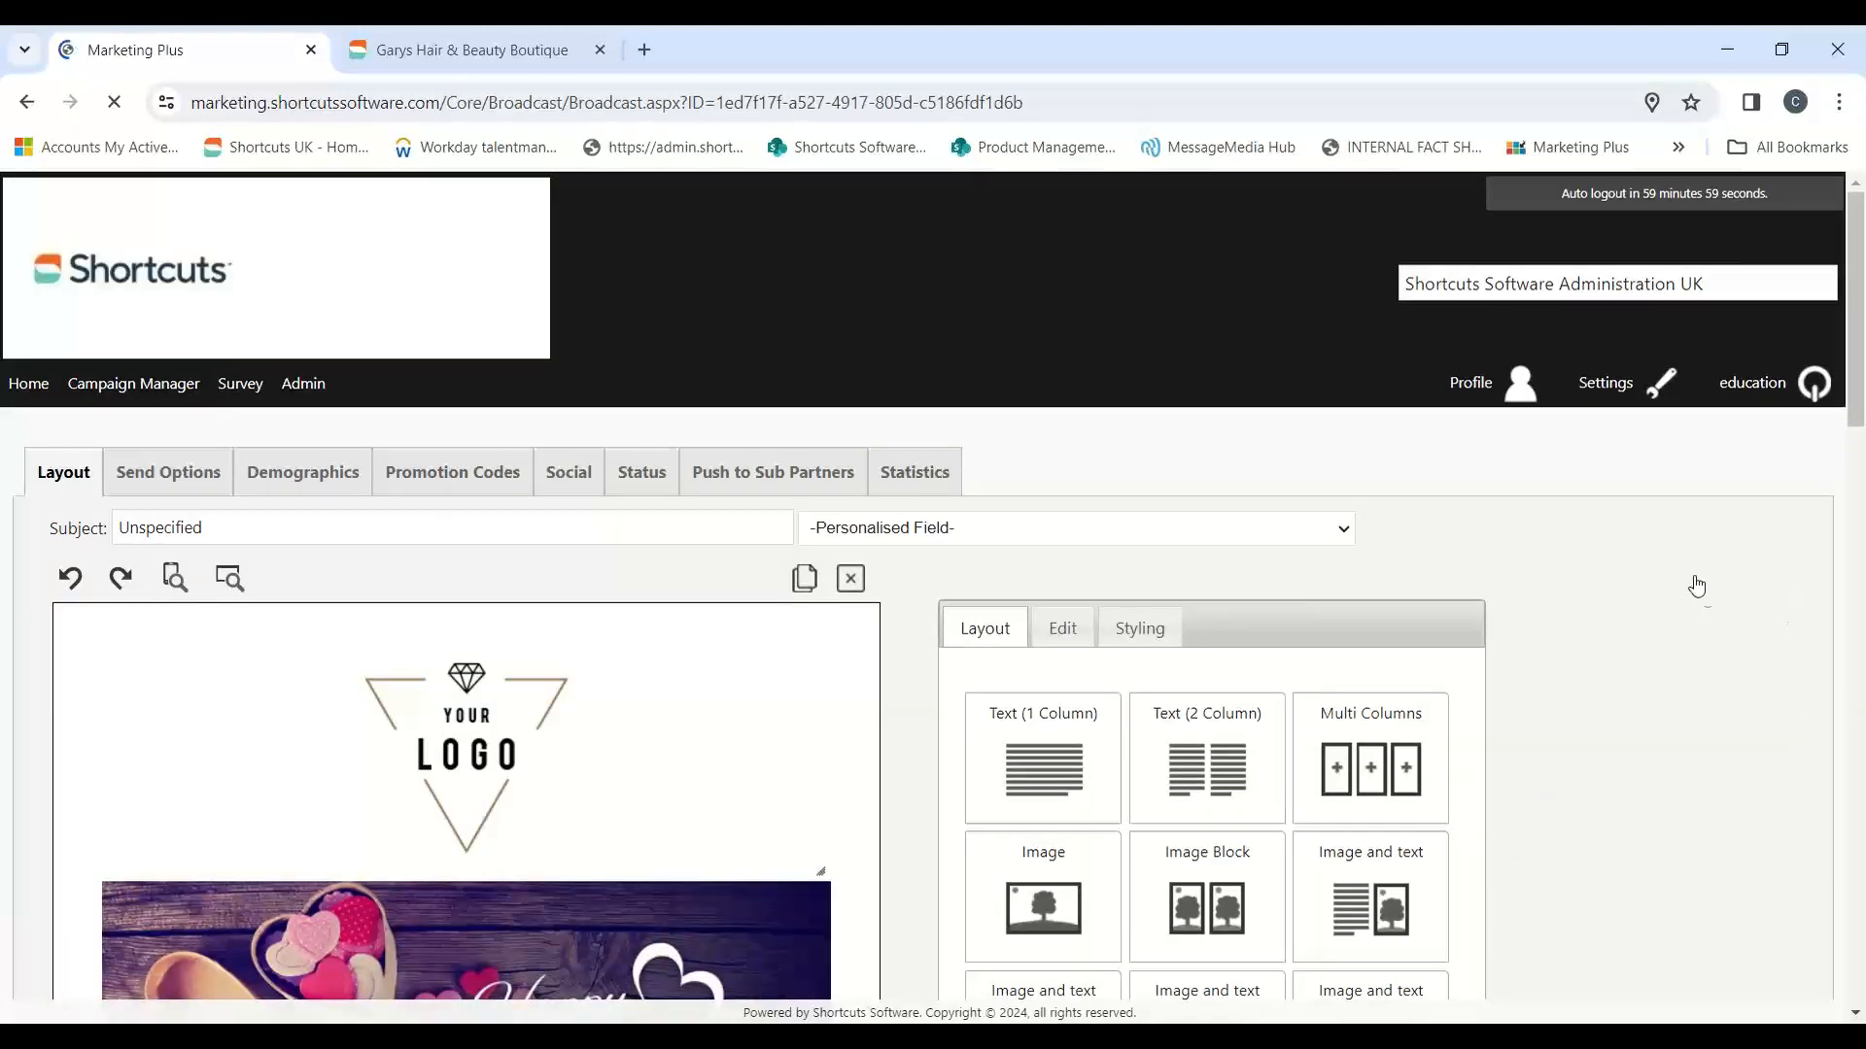
# Step: Check the promotion codes assigned to the reopened campaign, and dismiss the chat notification
pyautogui.scroll(-2, 1688, 532)
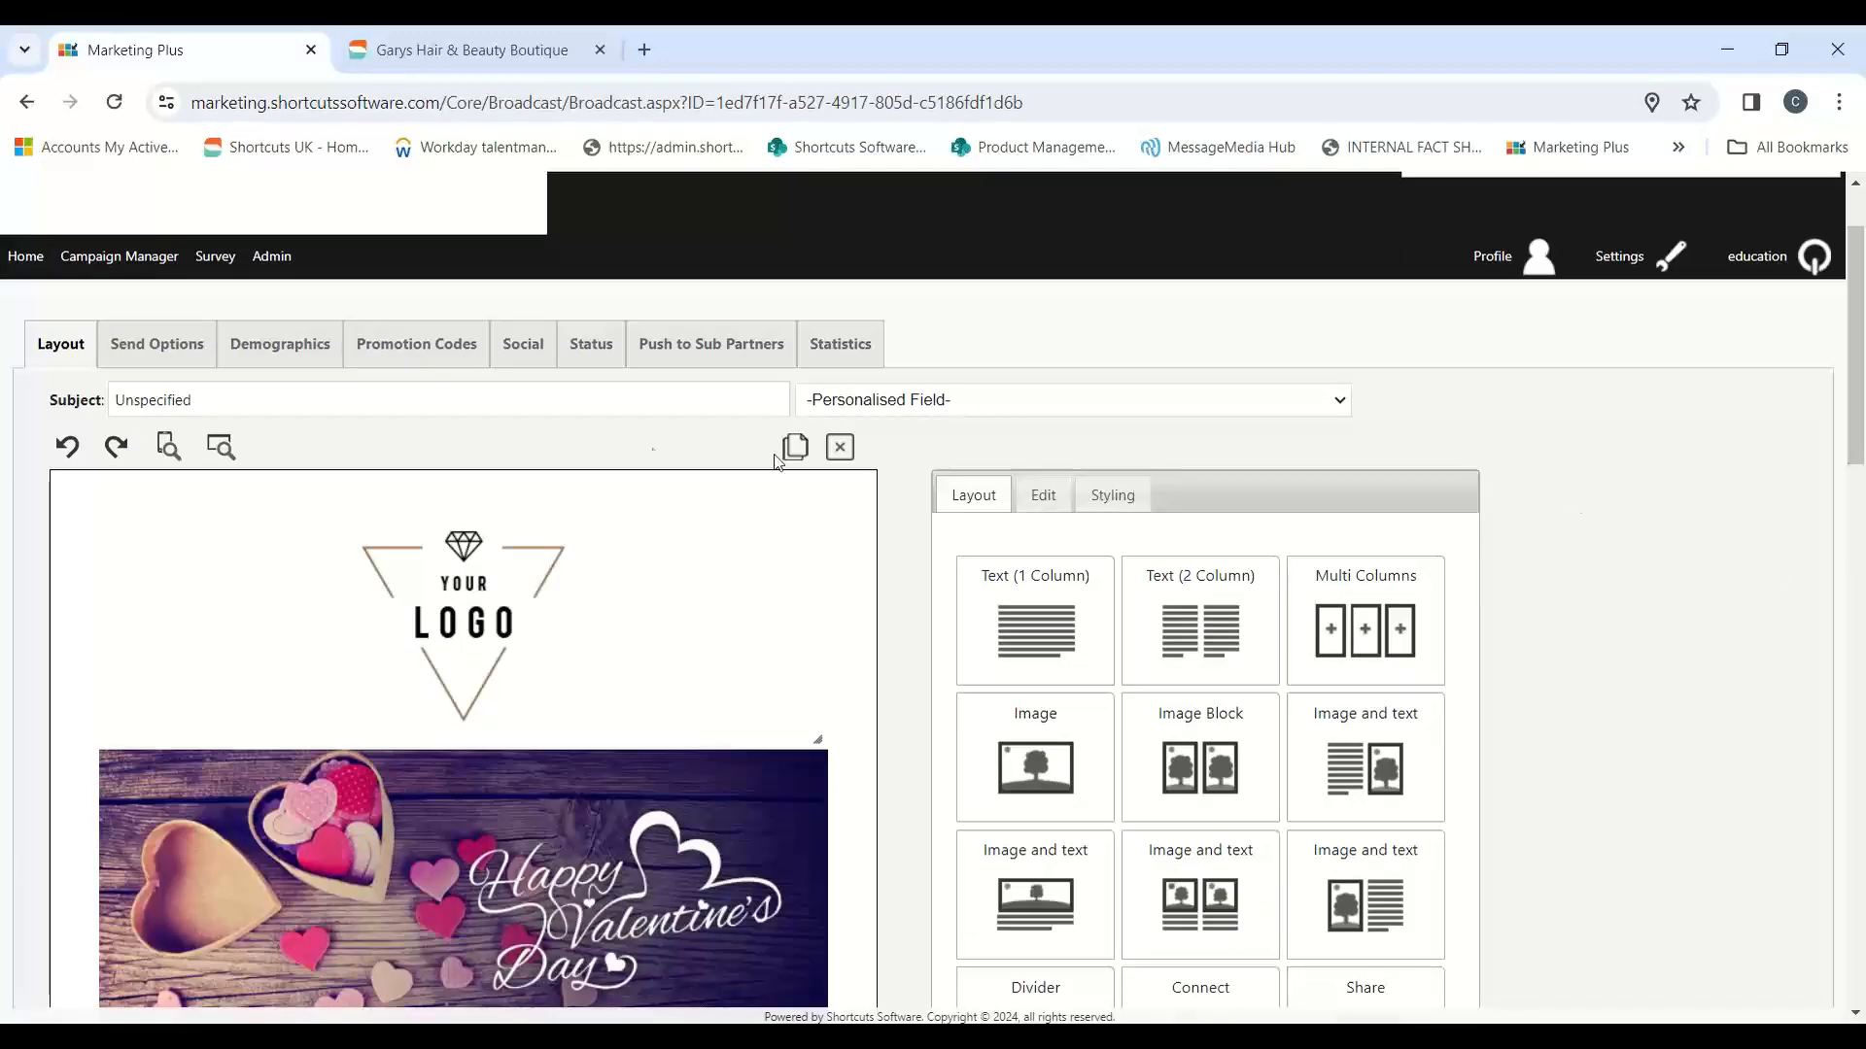
pyautogui.click(428, 348)
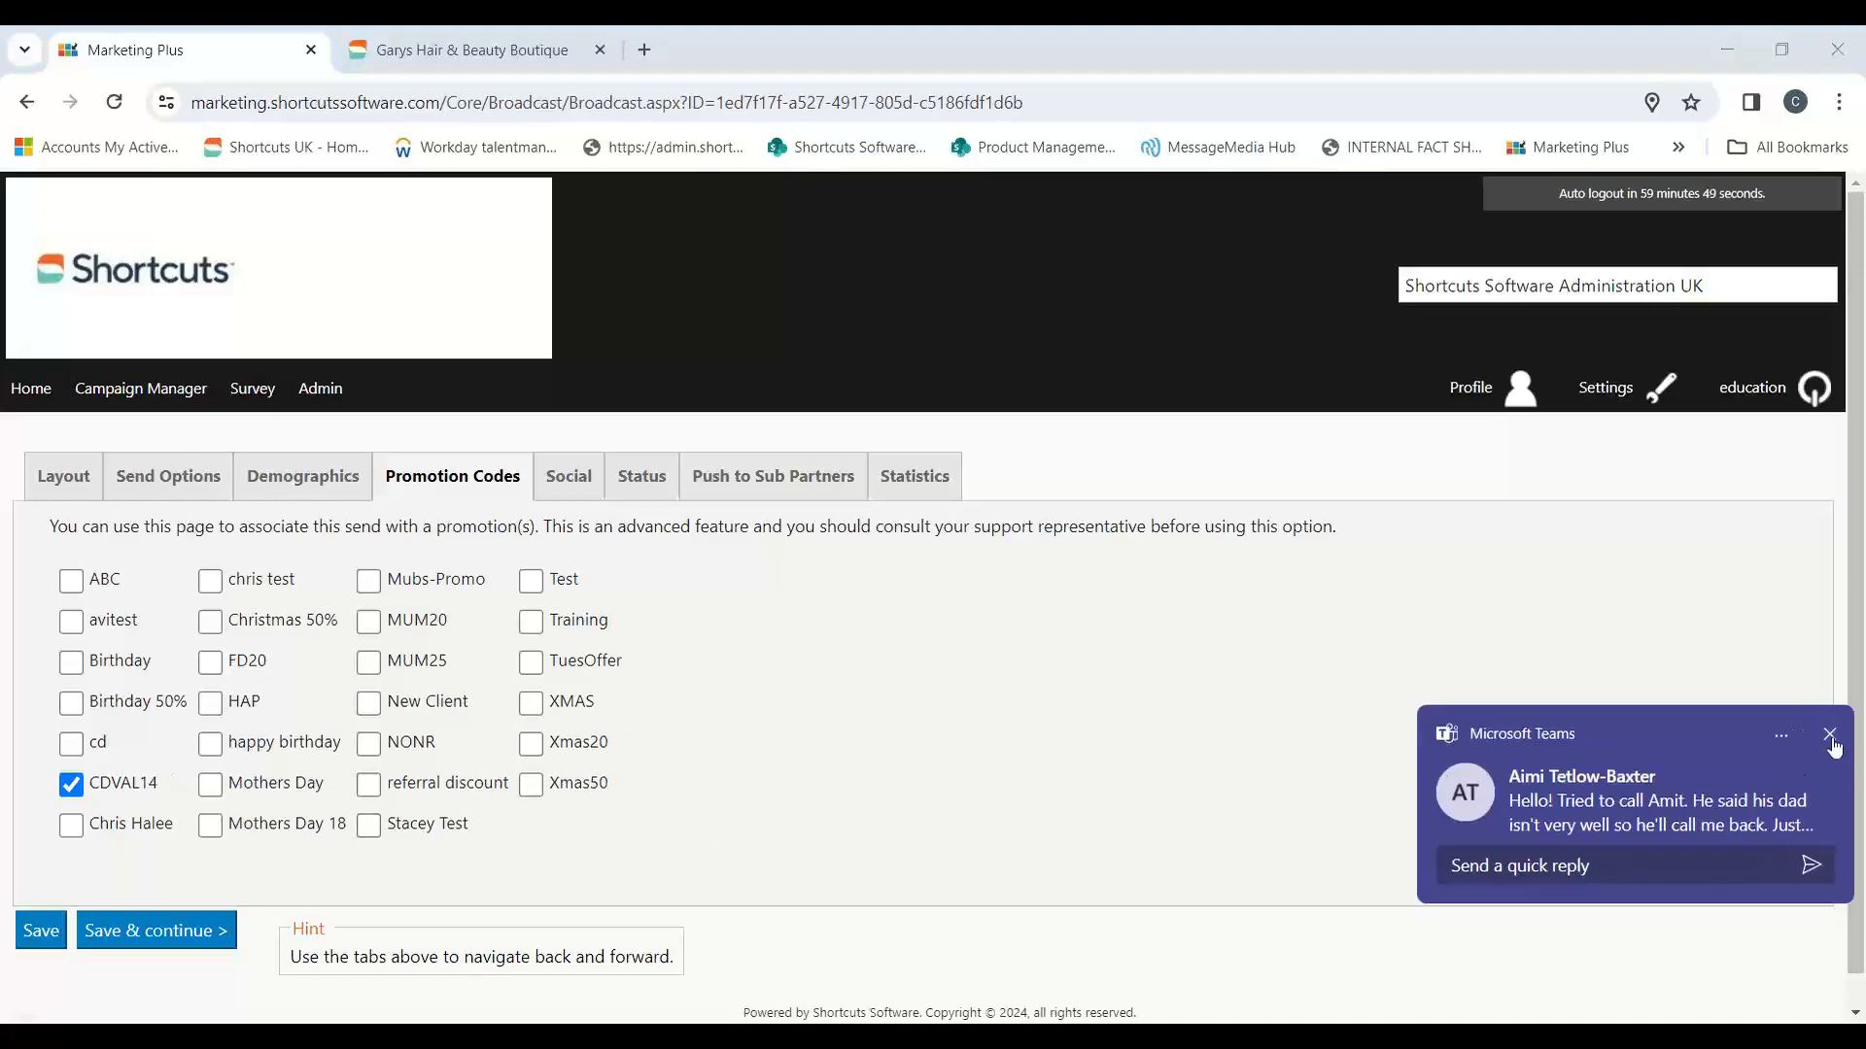
pyautogui.click(1829, 734)
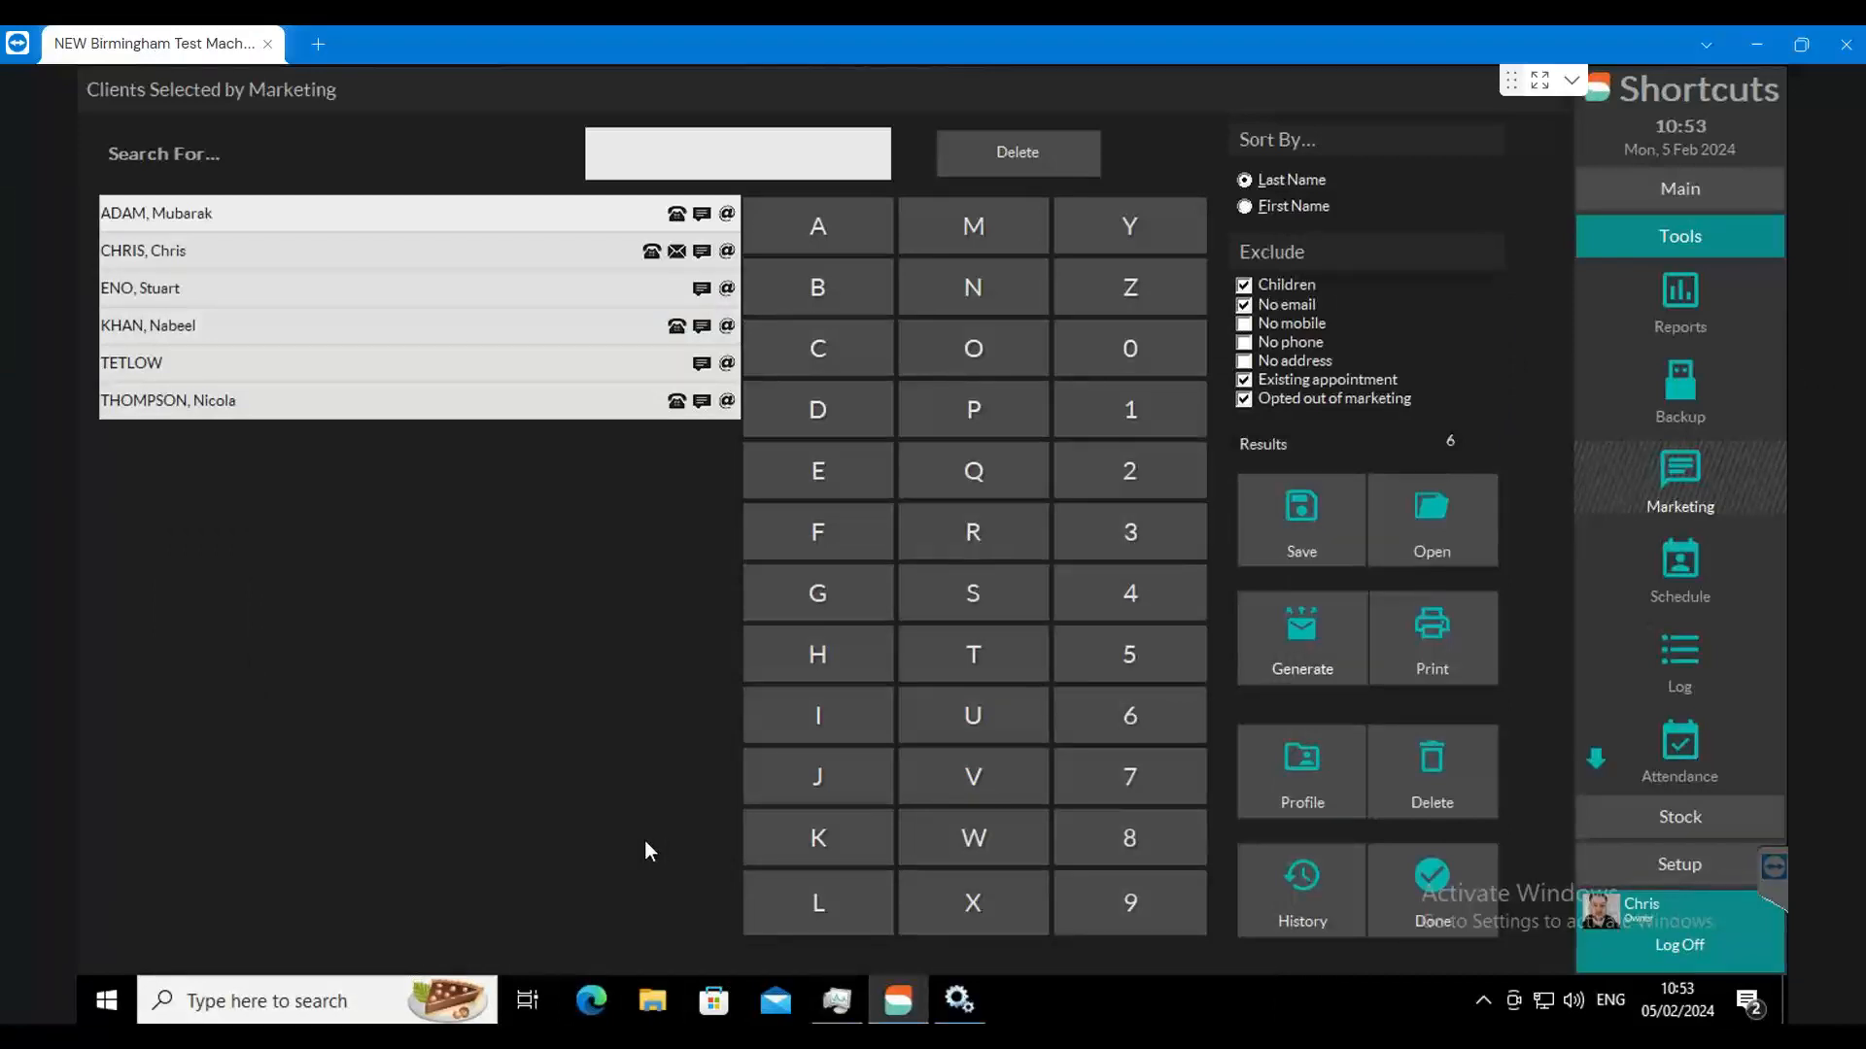
# Step: Switch to Shortcuts and create a discount reason named CDVAL14 with a default discount of 20 %
pyautogui.click(1677, 864)
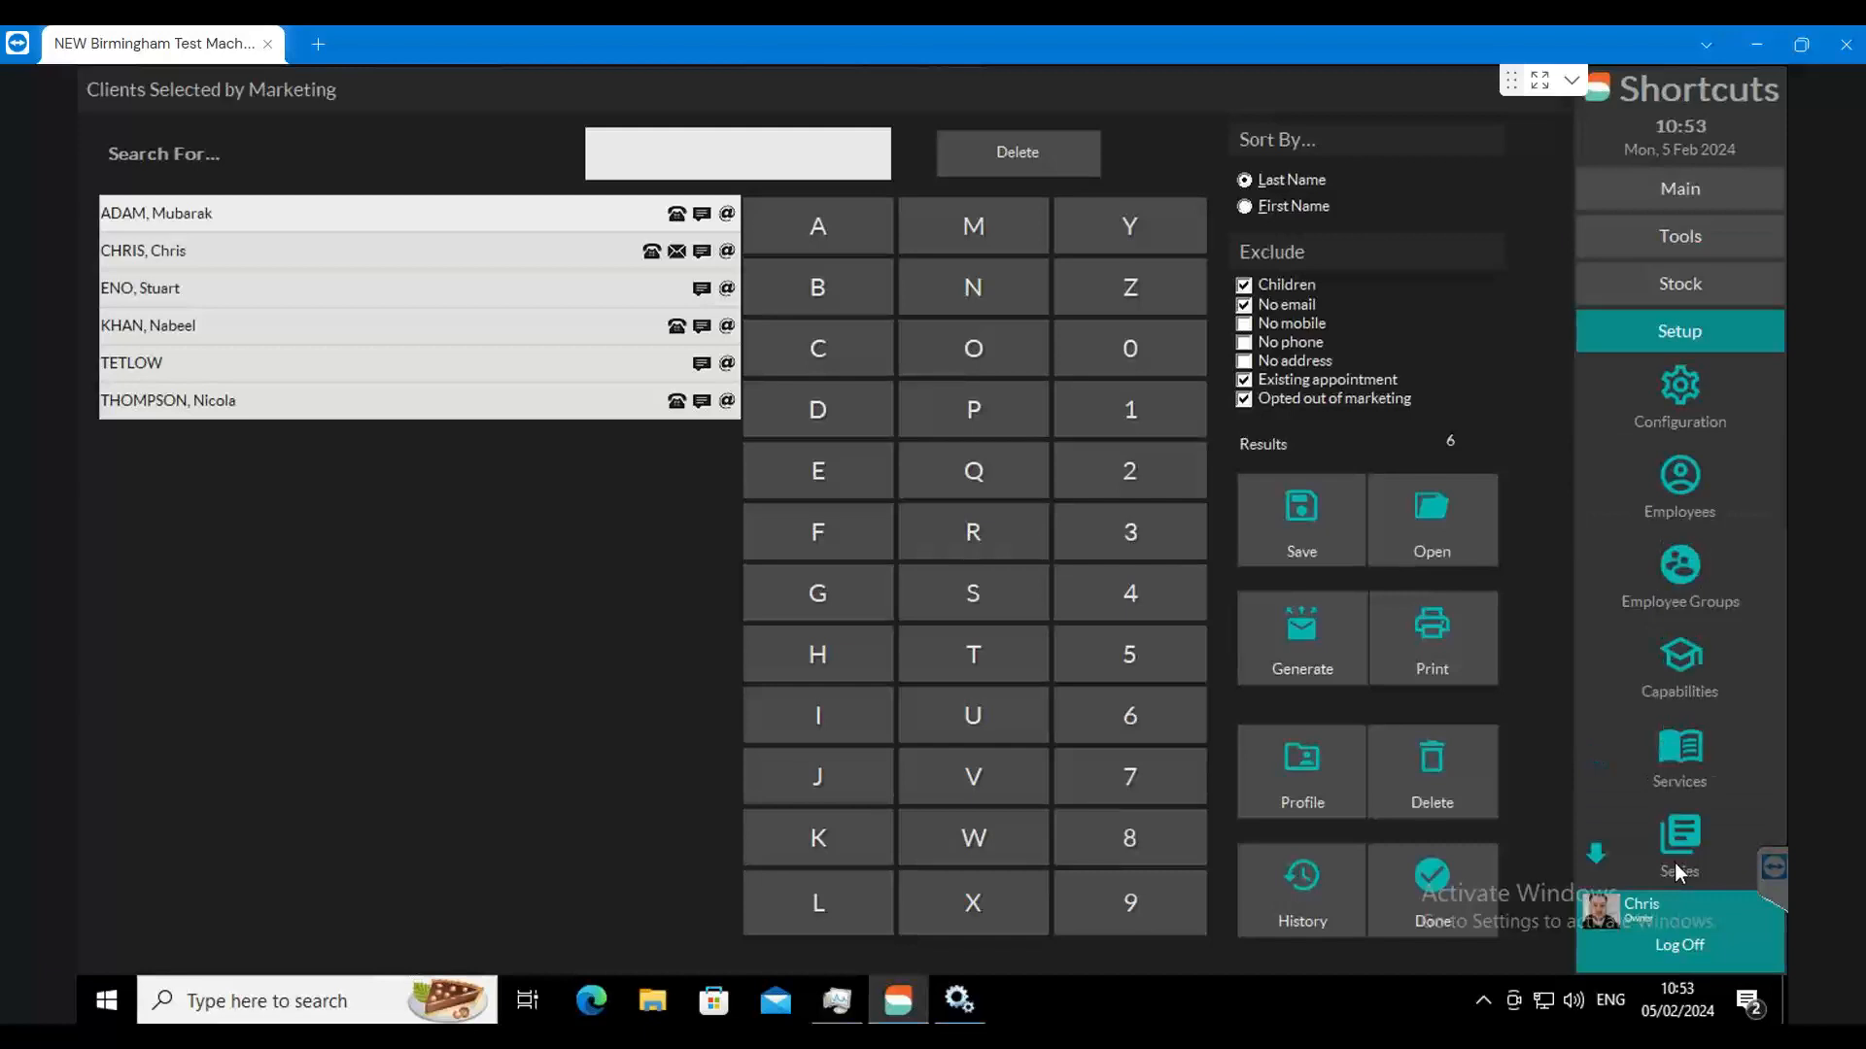
pyautogui.click(1679, 389)
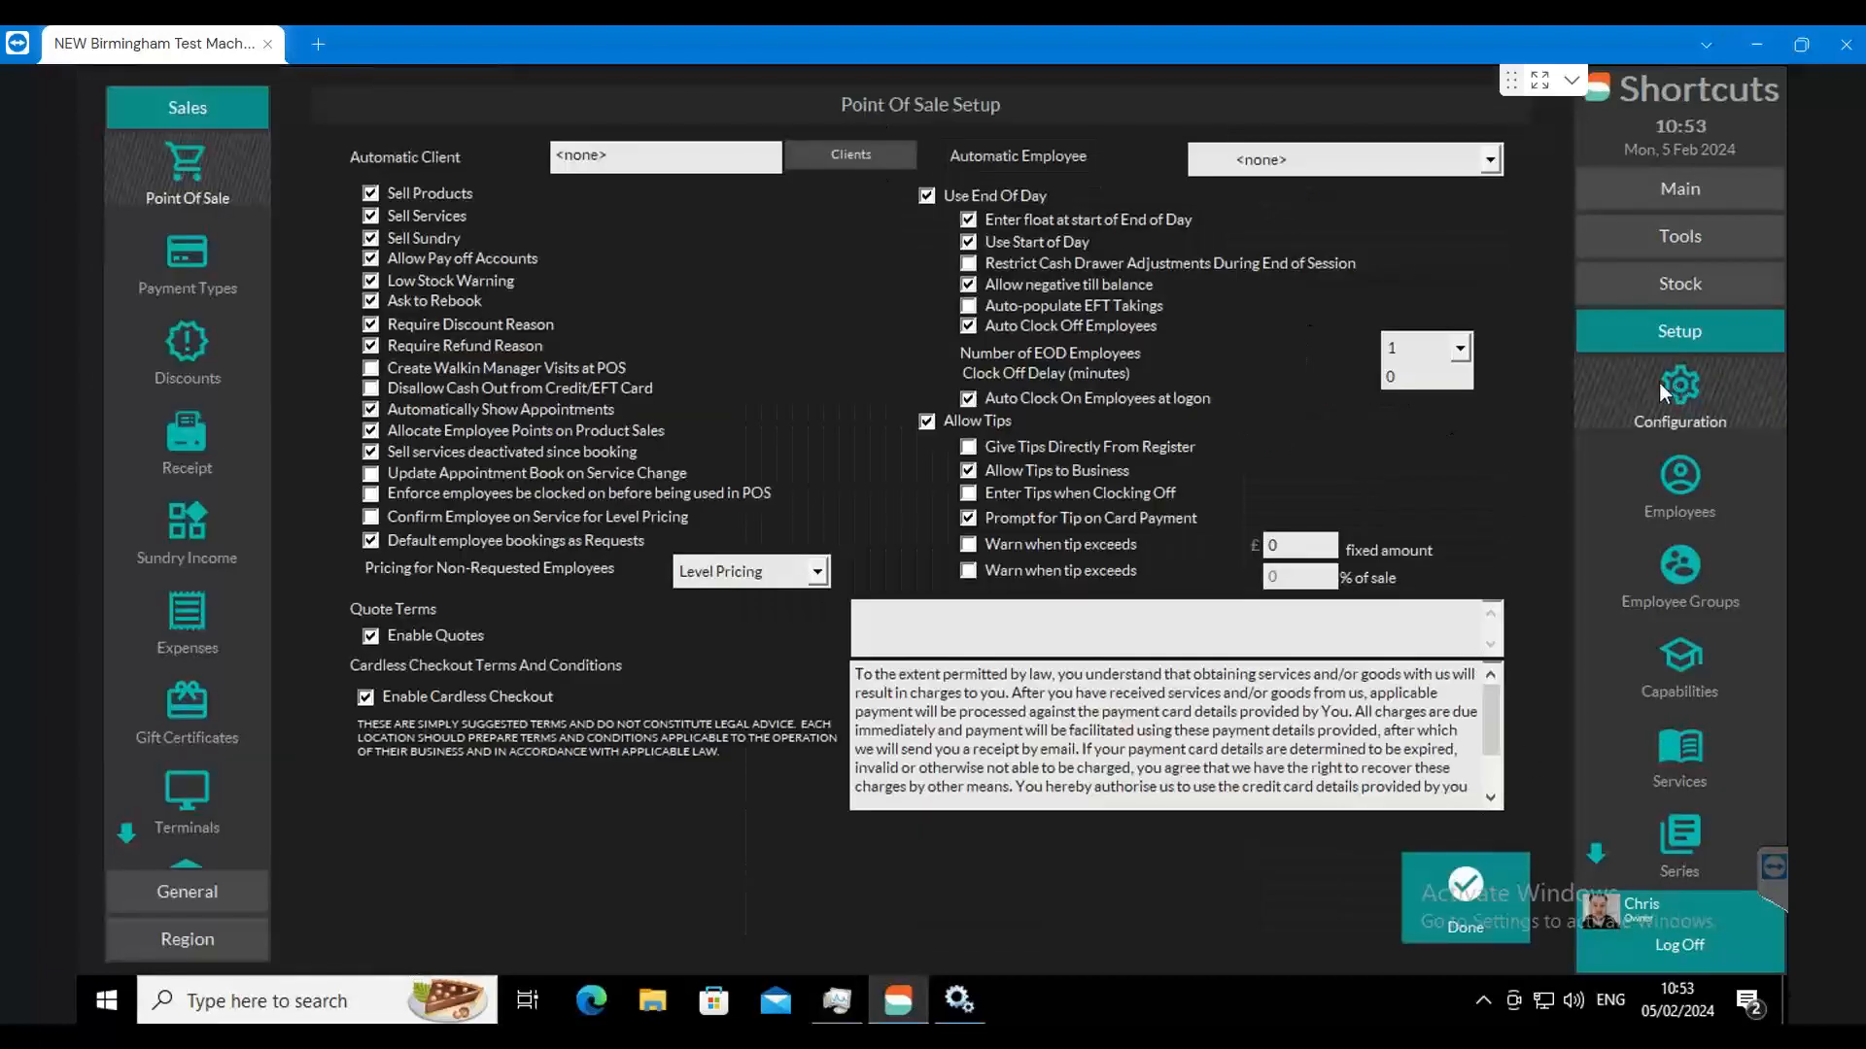
pyautogui.click(192, 348)
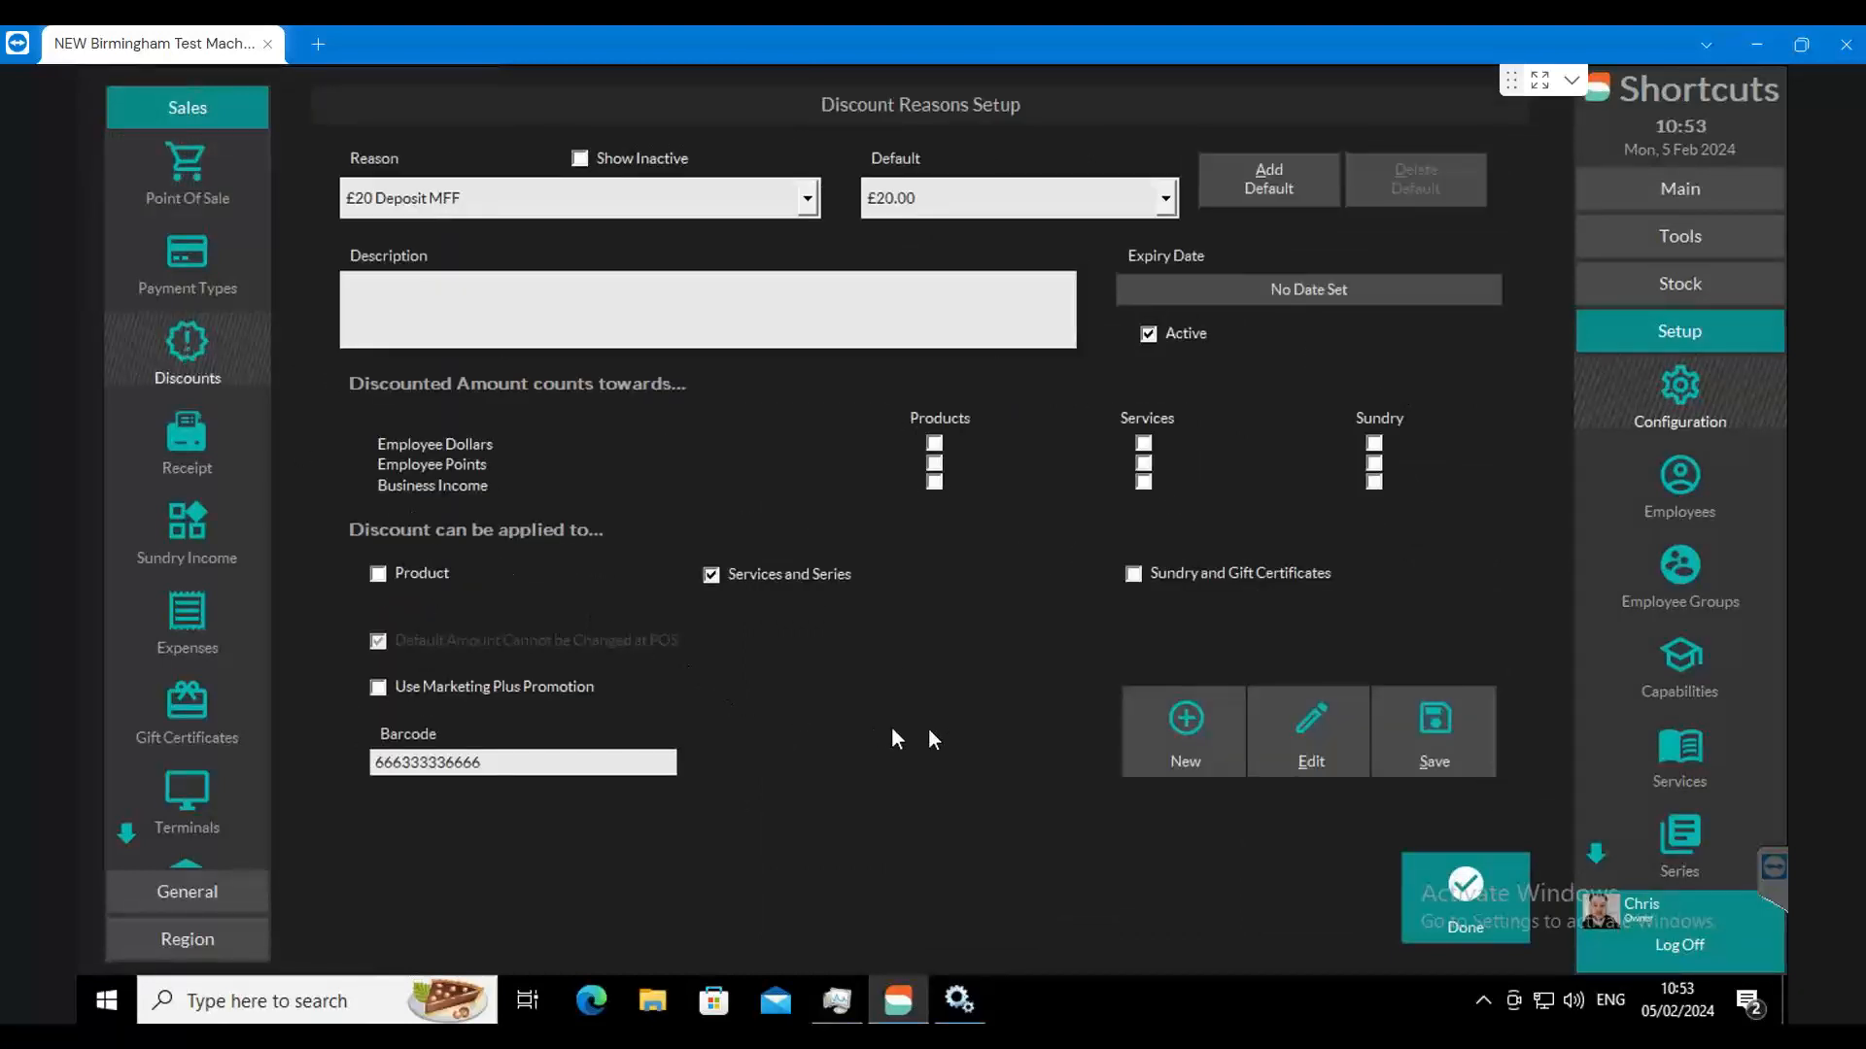
pyautogui.click(1184, 725)
pyautogui.write('CD')
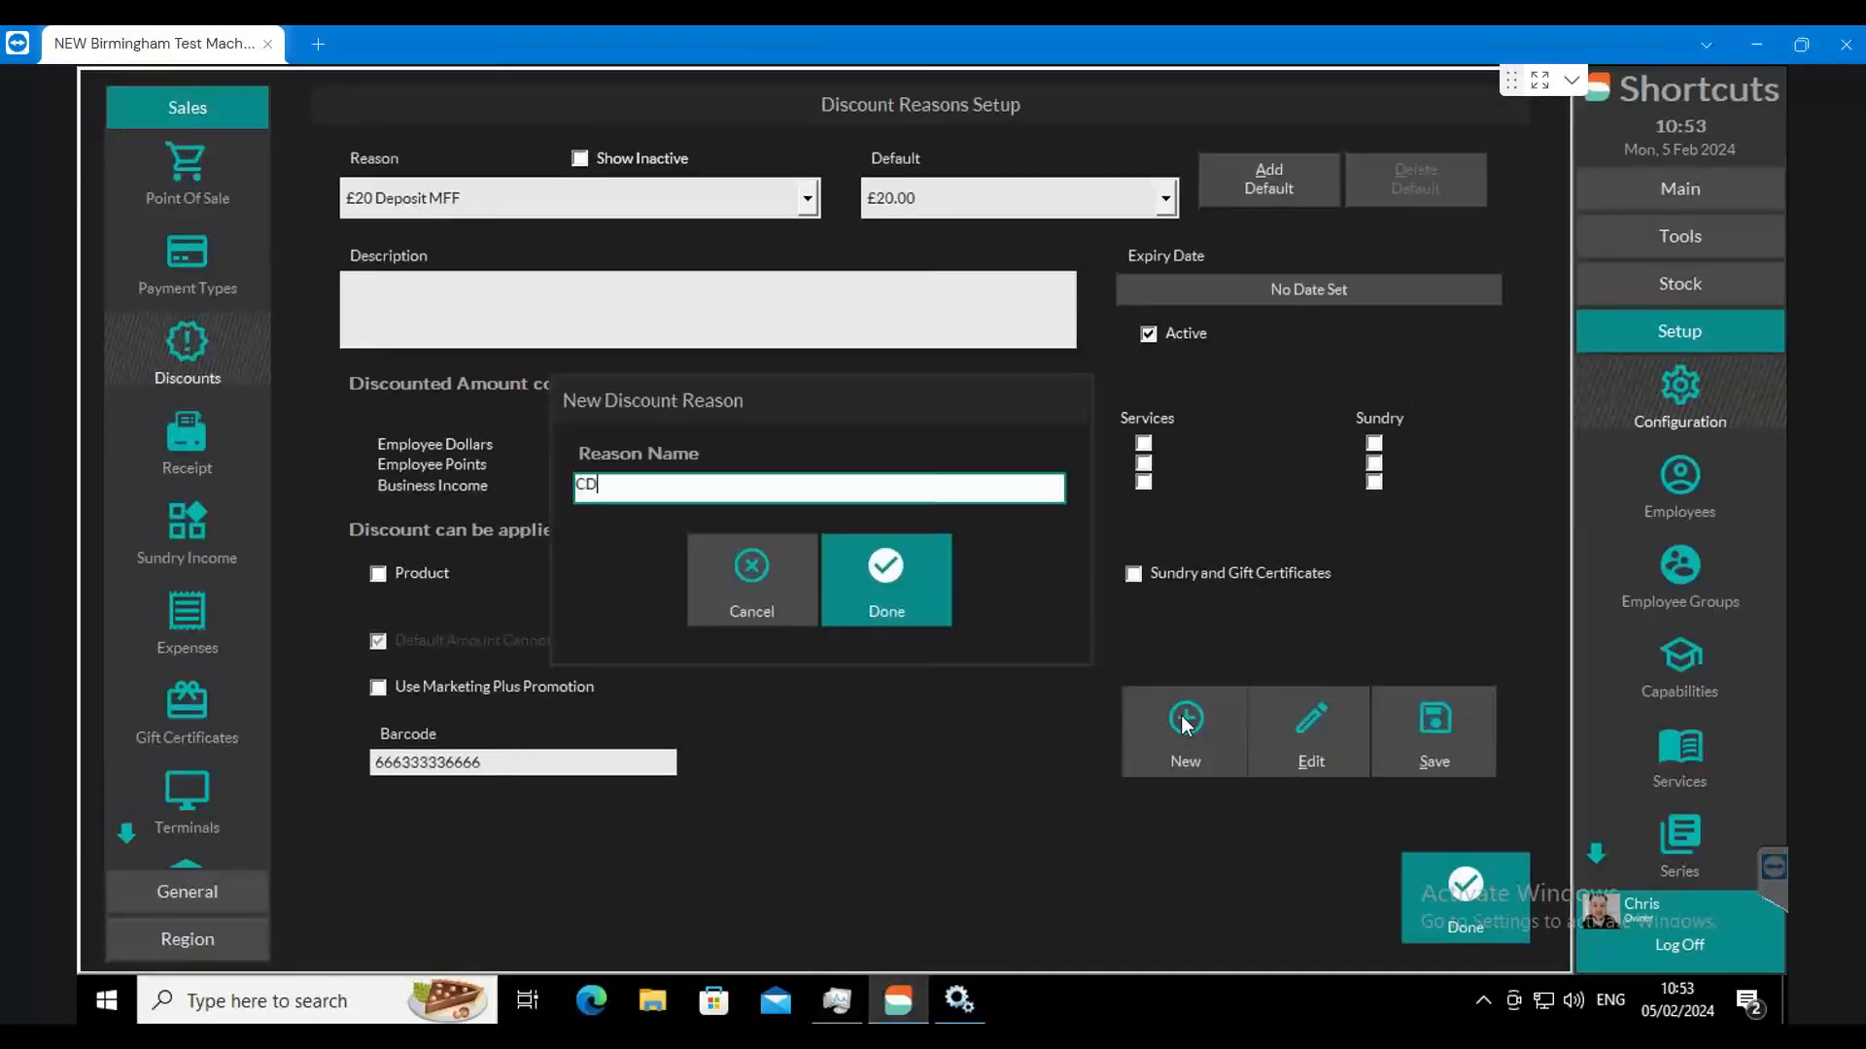
pyautogui.write('VAL14')
pyautogui.click(885, 587)
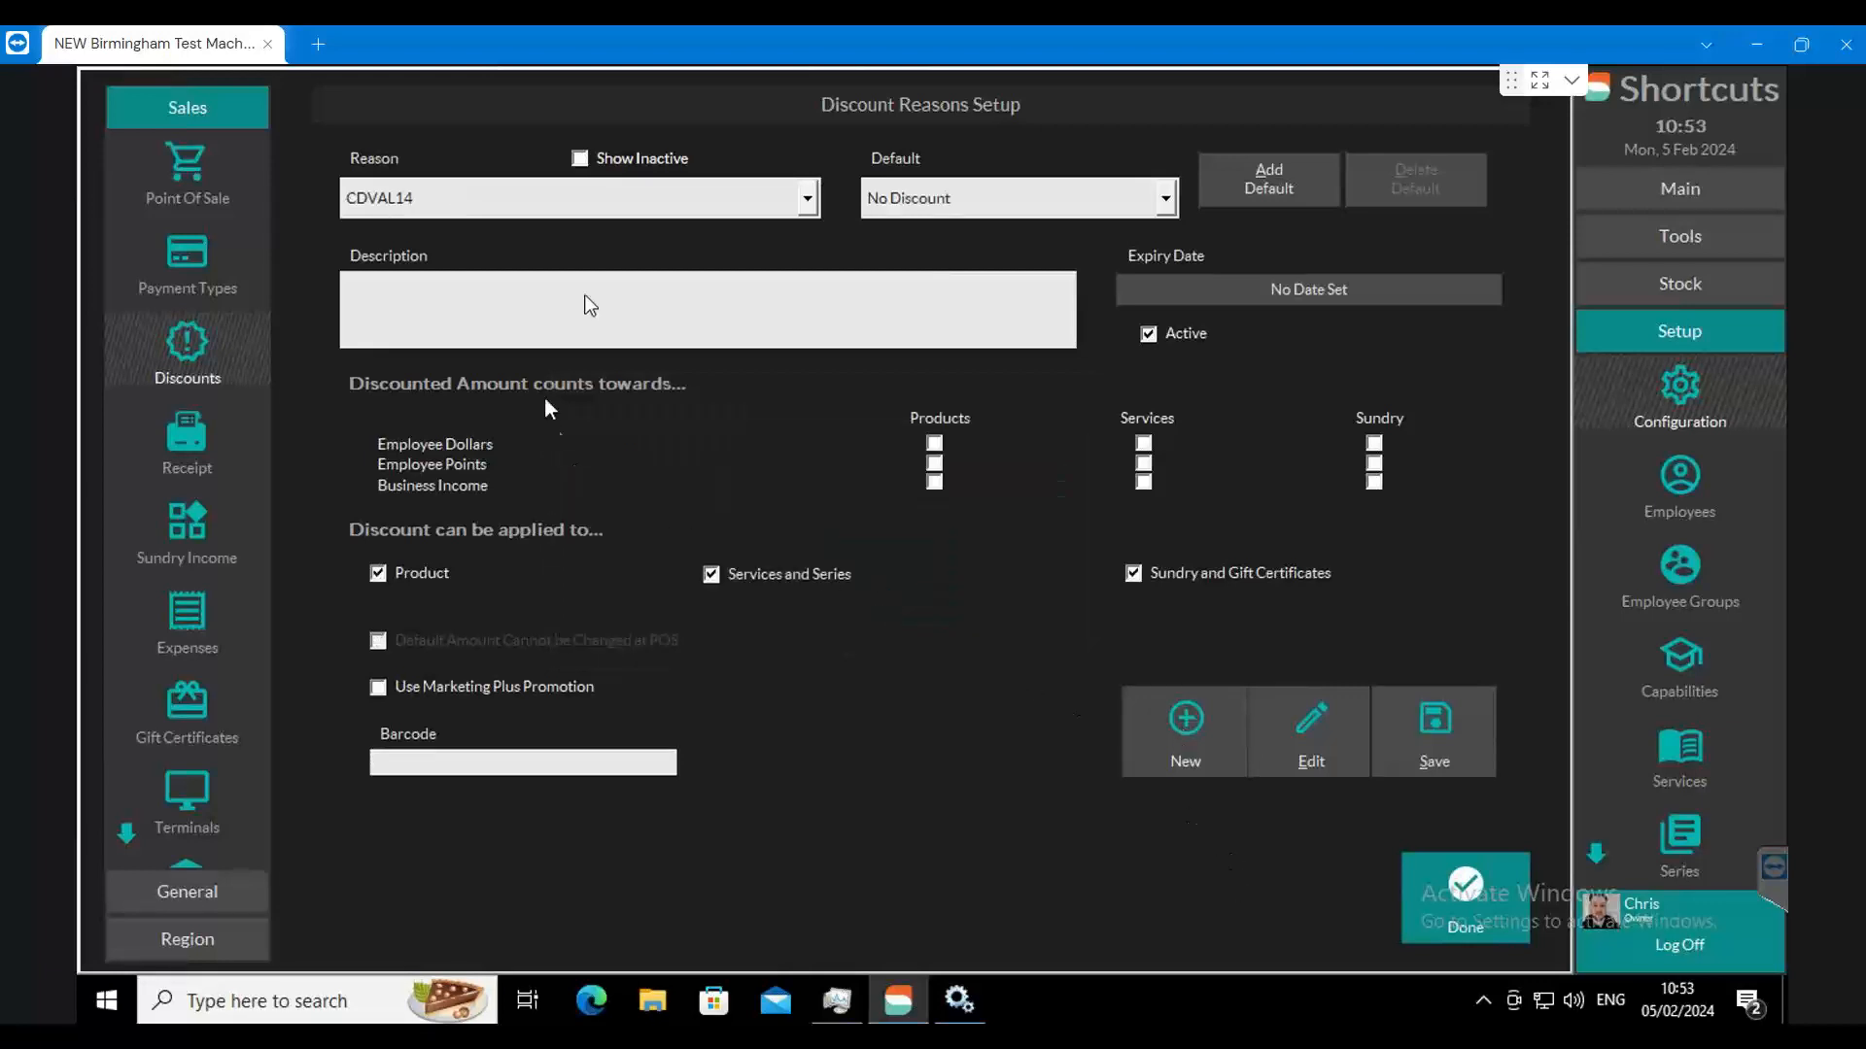
pyautogui.click(1118, 194)
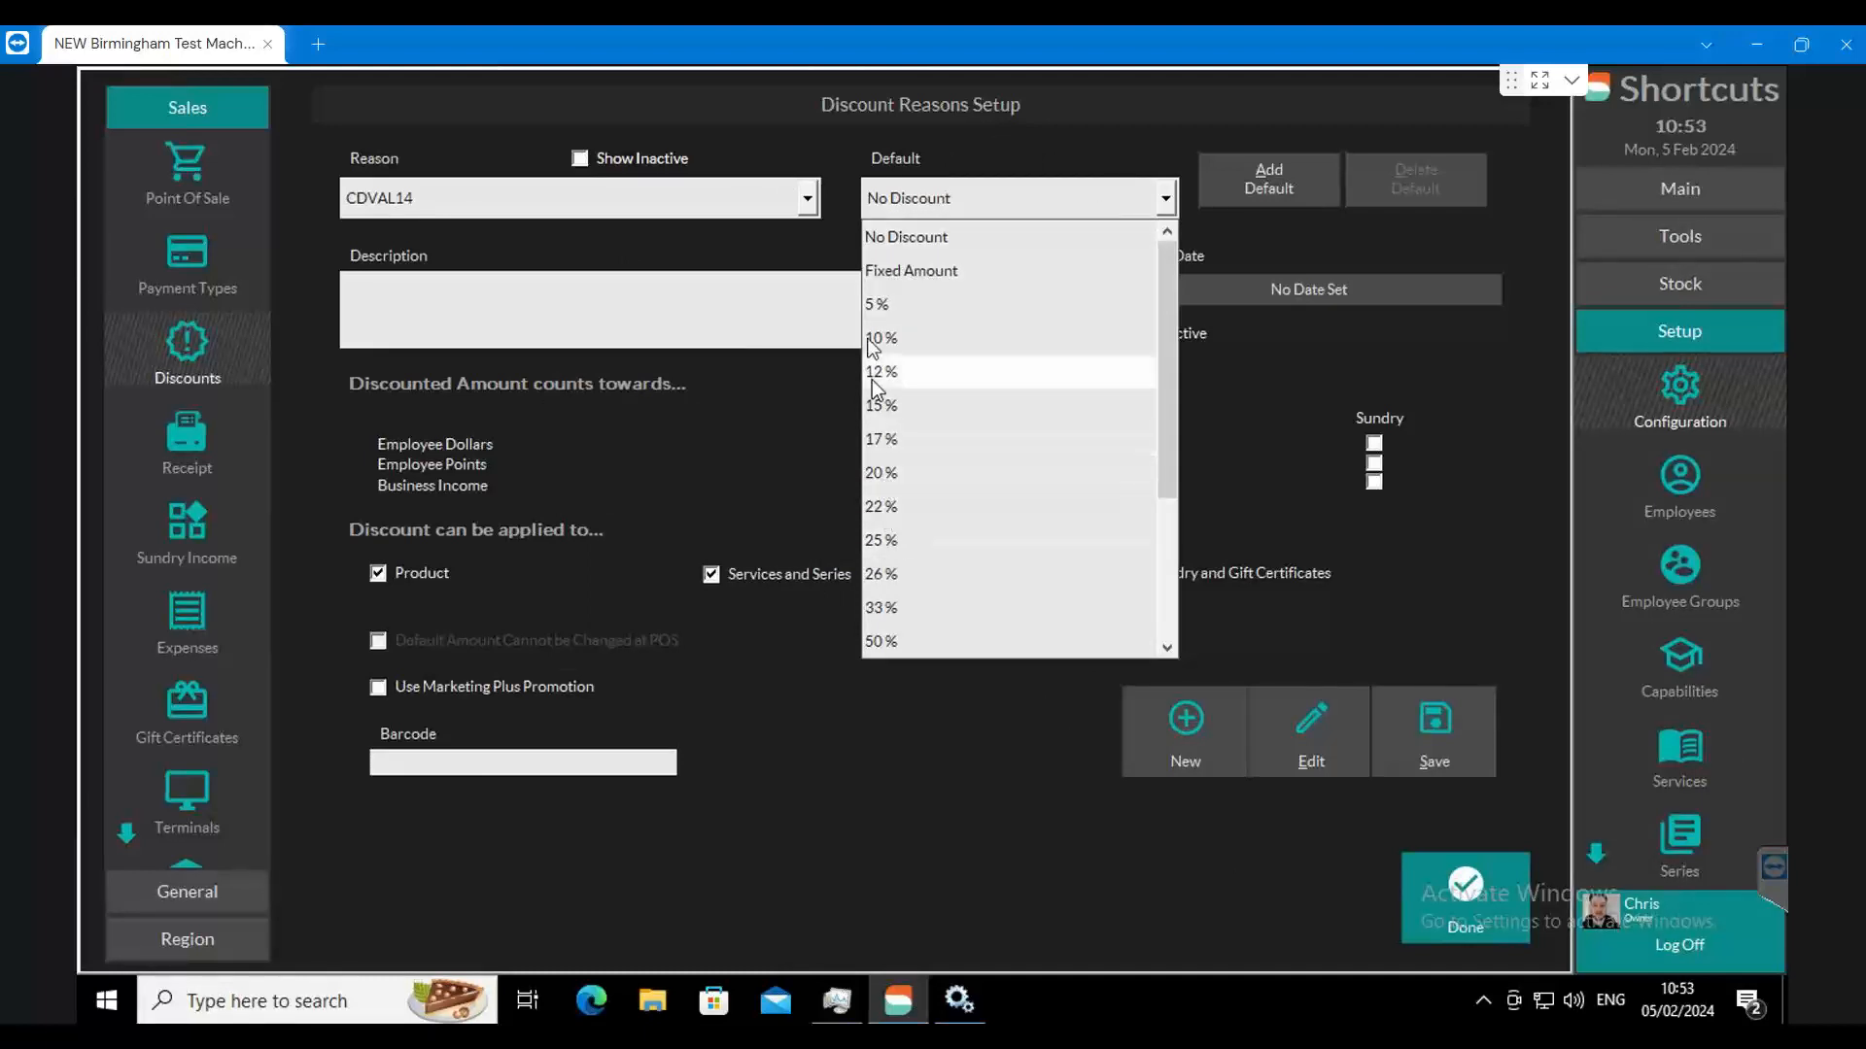
pyautogui.click(895, 476)
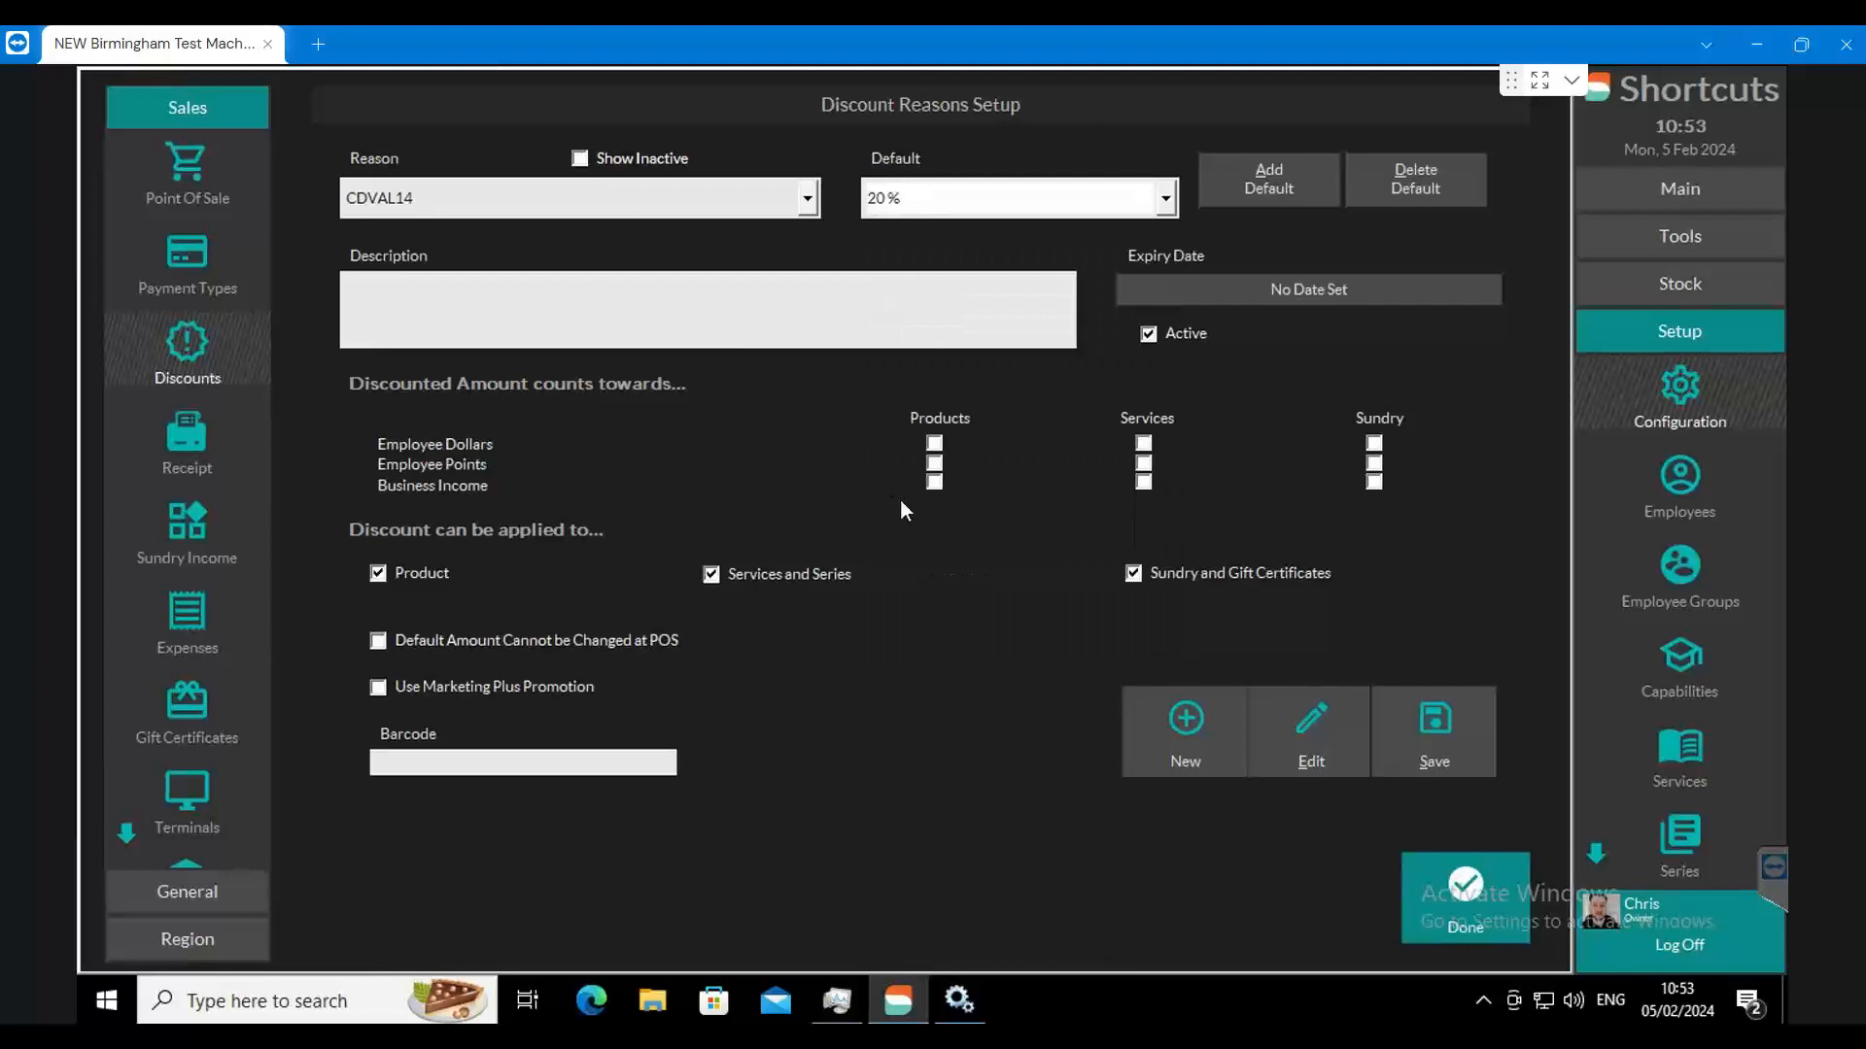
# Step: Restrict the CDVAL14 discount to services and series, lock its default amount at POS, and enable Use Marketing Plus Promotion
pyautogui.click(378, 573)
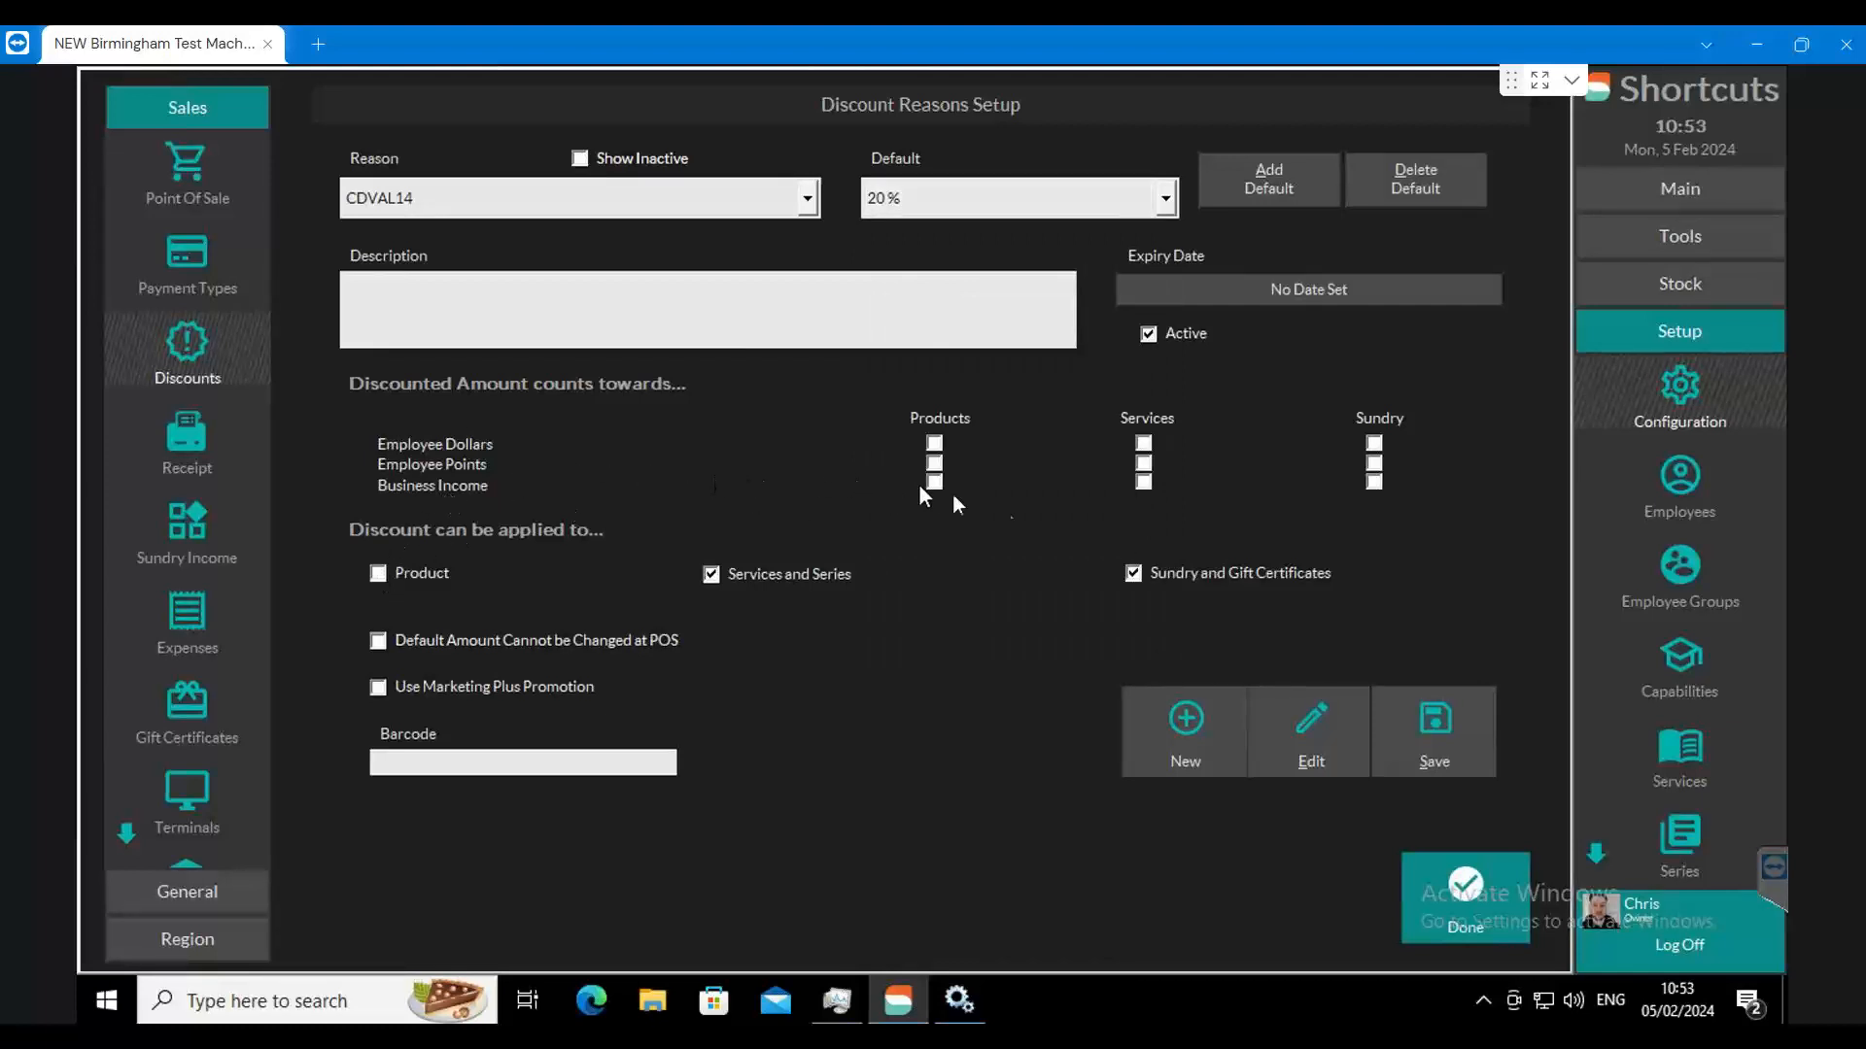
pyautogui.click(1133, 574)
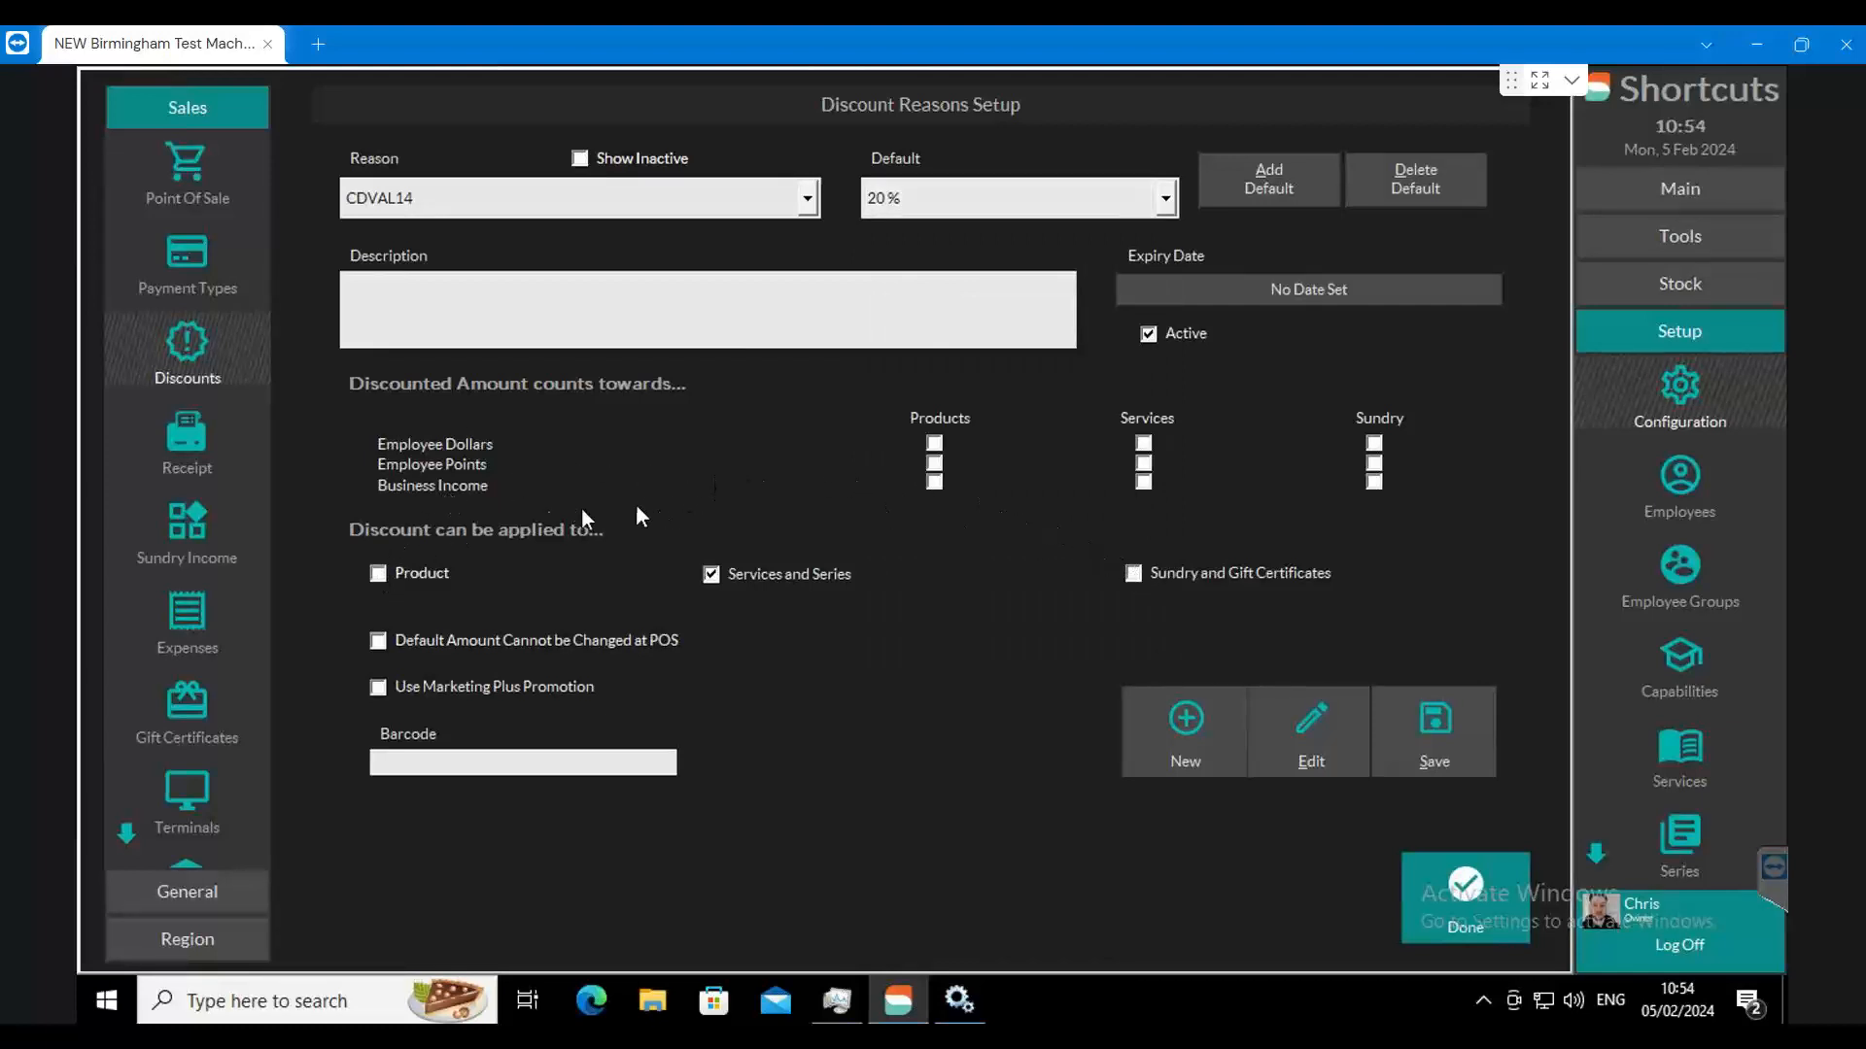
pyautogui.click(442, 569)
pyautogui.click(1133, 574)
pyautogui.click(444, 571)
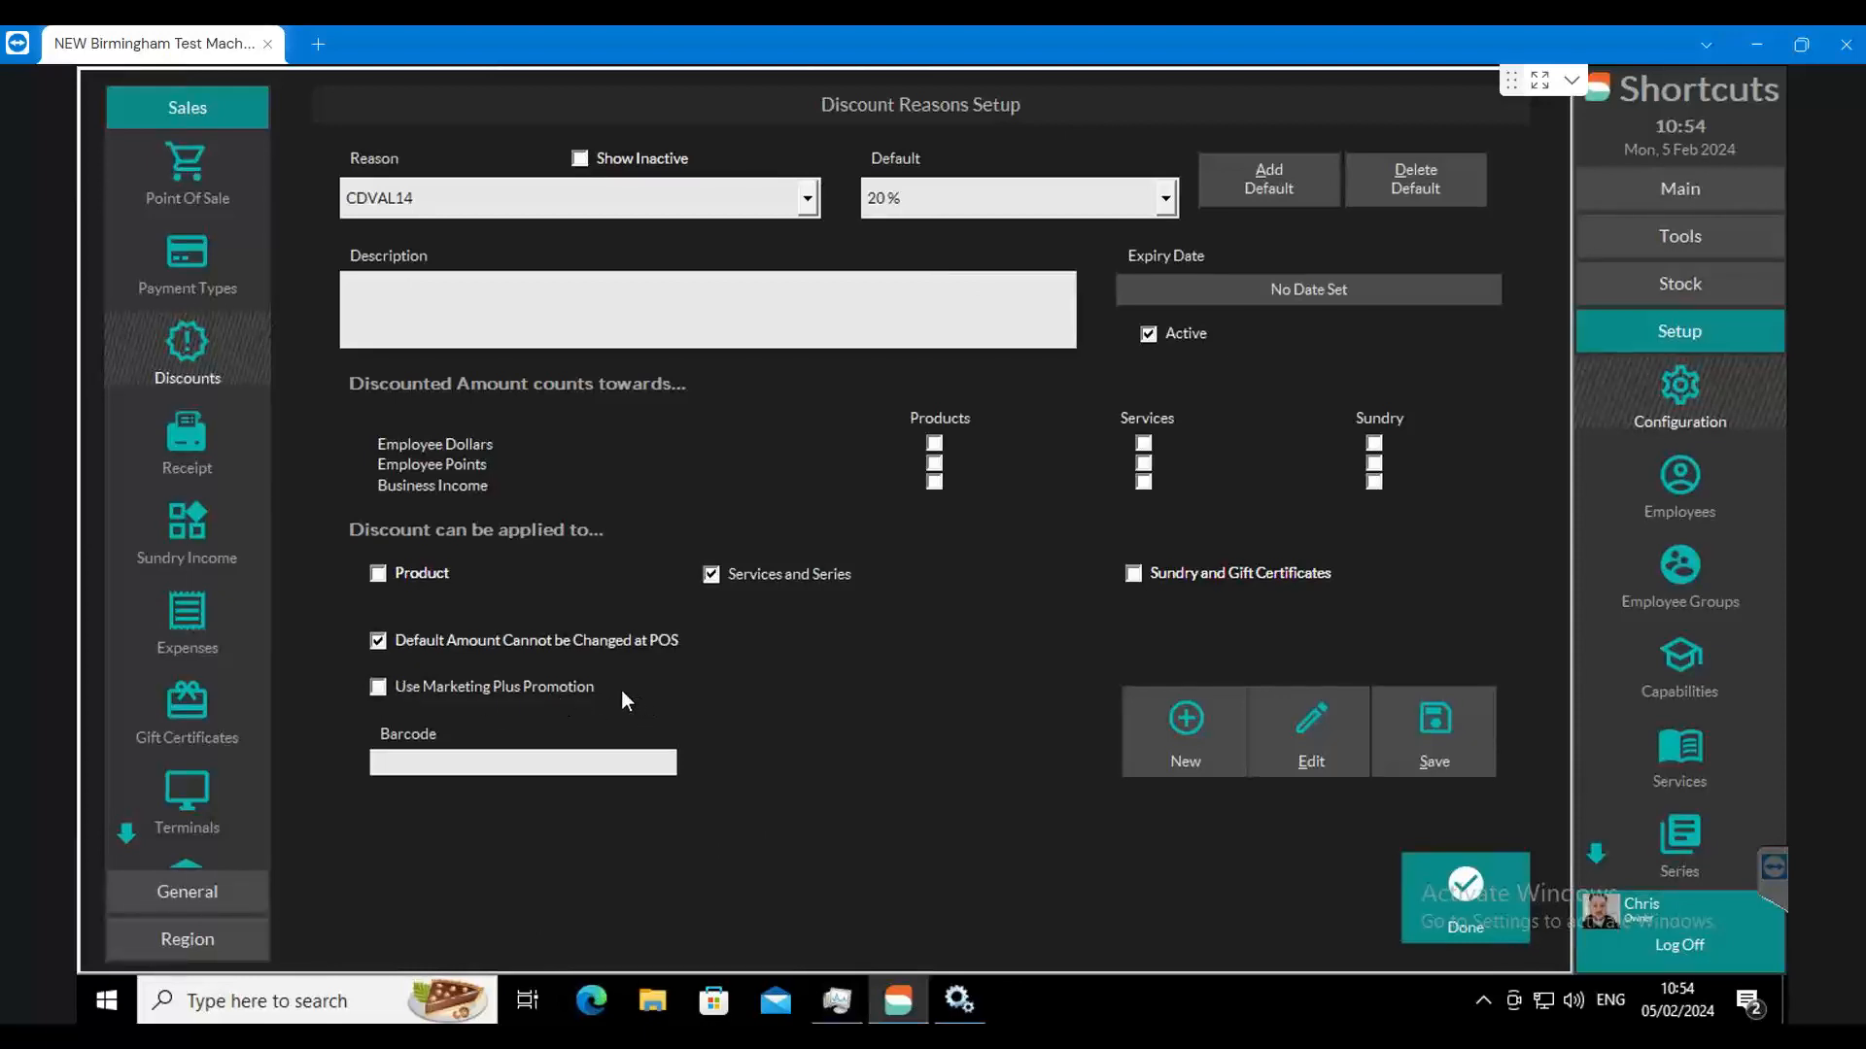
pyautogui.click(416, 686)
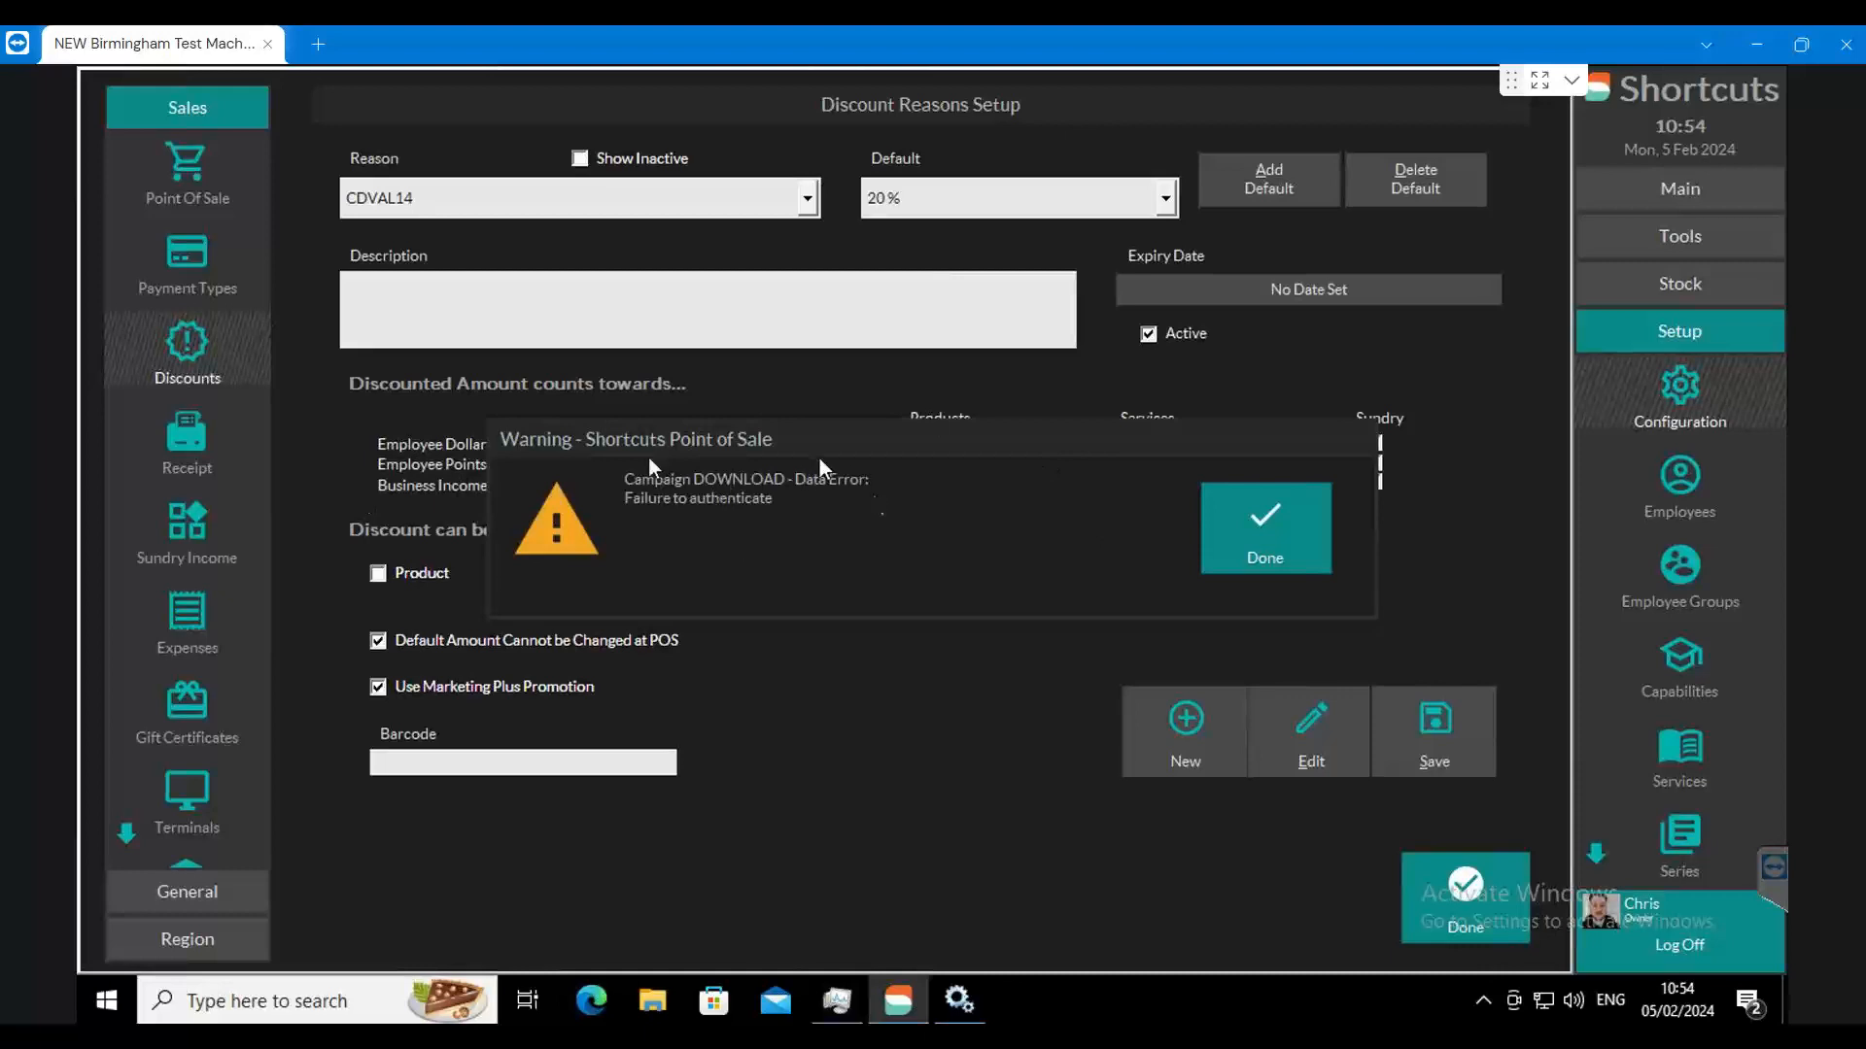
pyautogui.click(1263, 530)
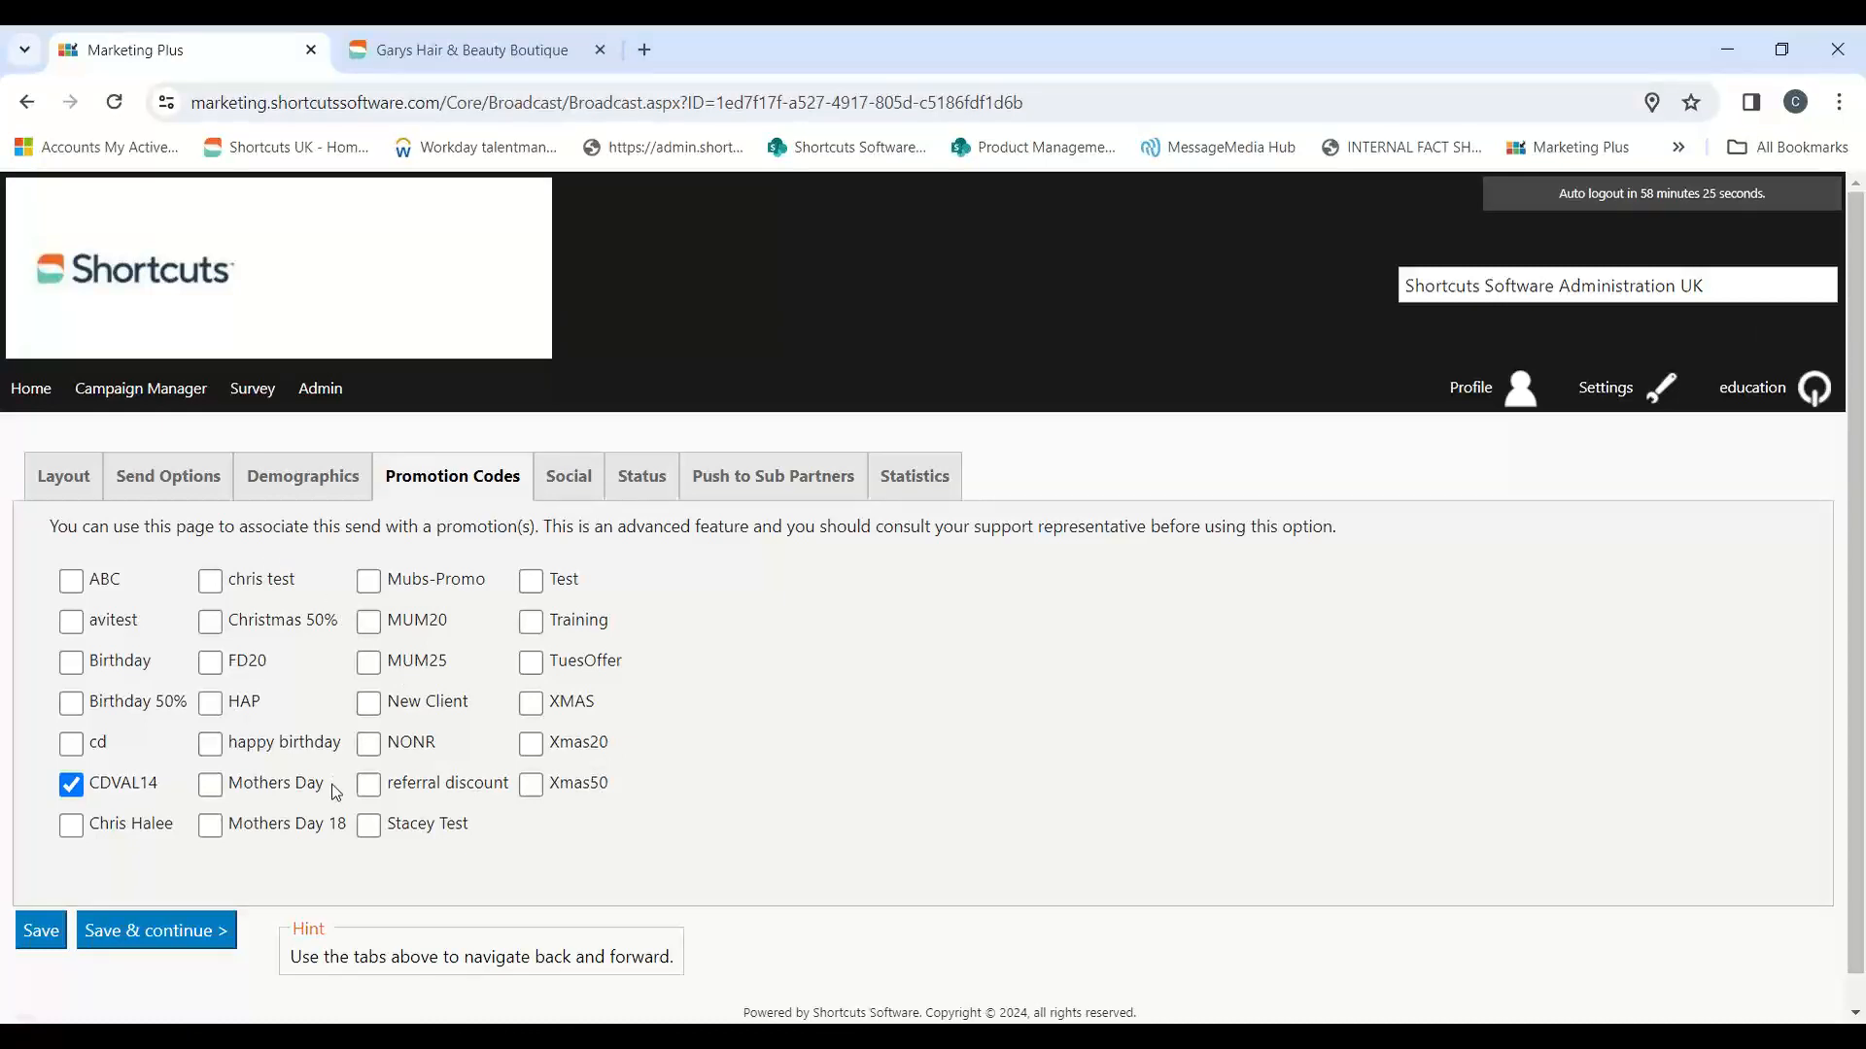
# Step: Switch to the Shortcuts remote session, finish the CDVAL14 discount reason setup, and save its changes
pyautogui.moveTo(719, 987)
pyautogui.click(731, 906)
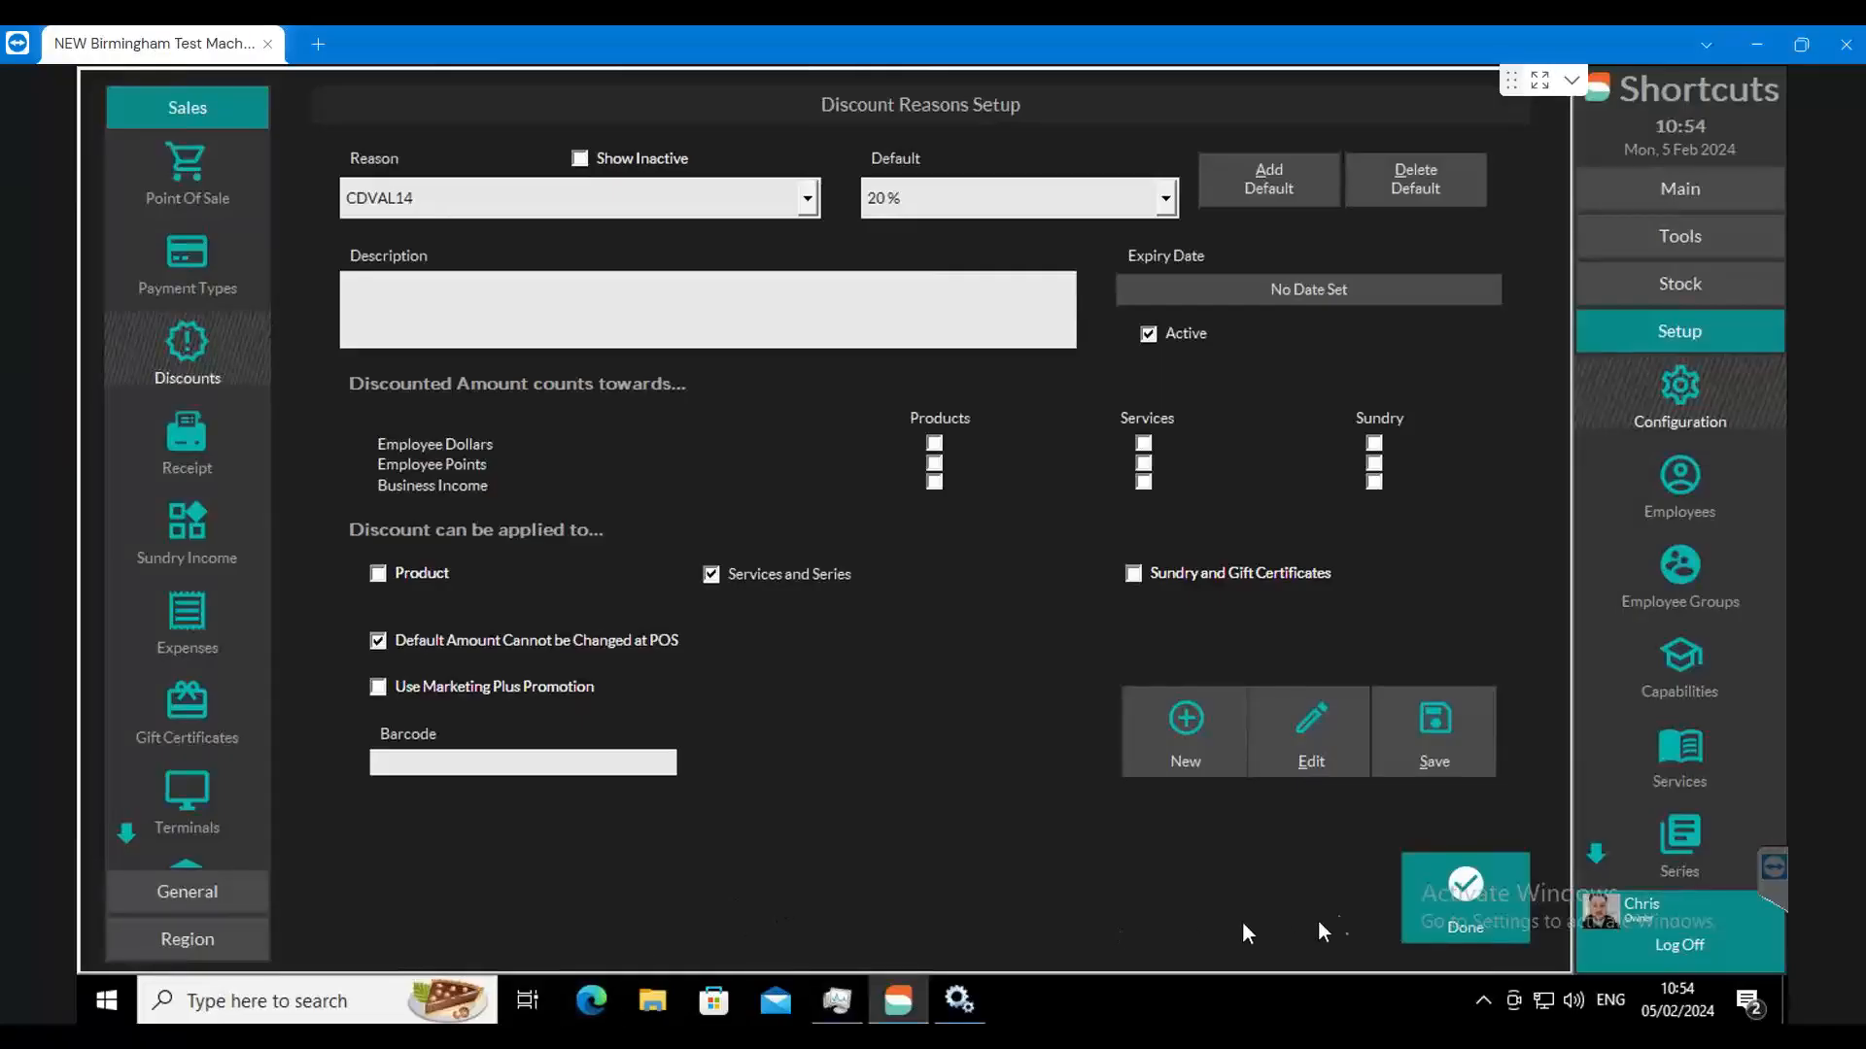
pyautogui.click(1442, 900)
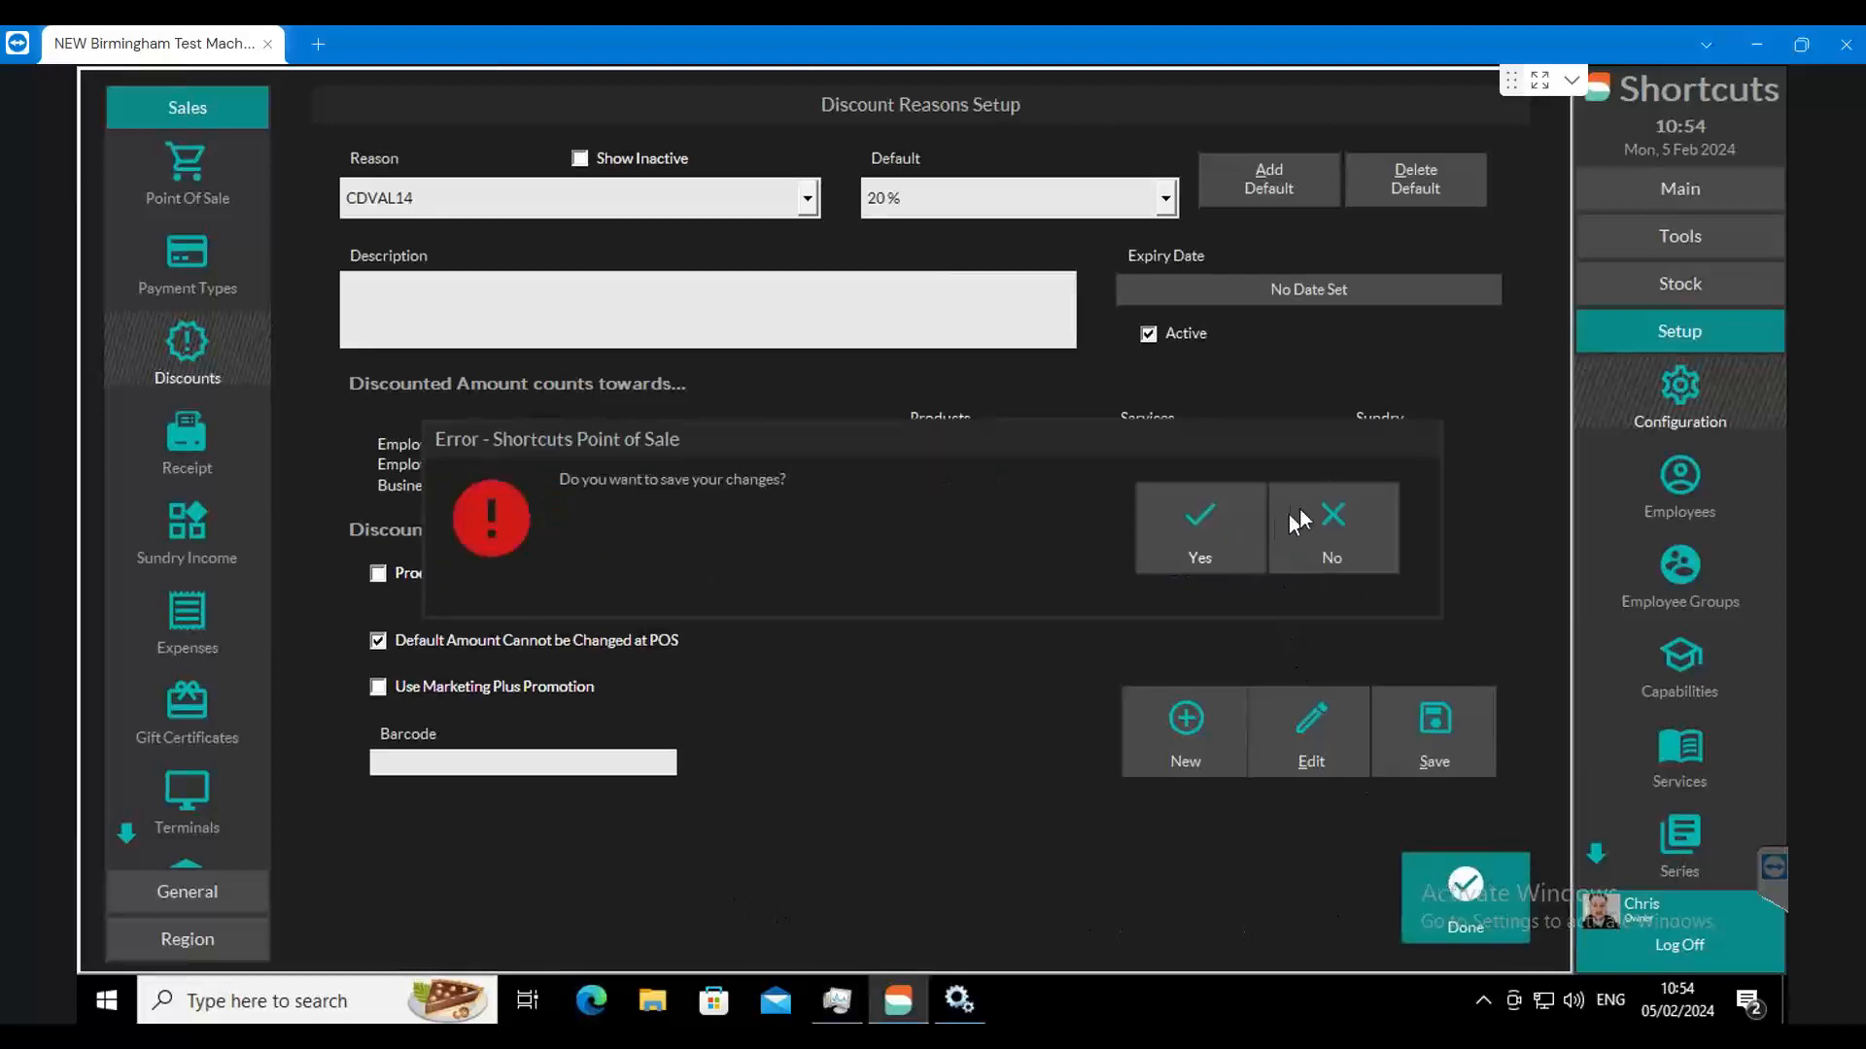
pyautogui.click(1246, 530)
# Step: Start a walk-in quick sale at Point of Sale and add the 2.Styling Ladies Cut & Finish service with an employee
pyautogui.click(1713, 201)
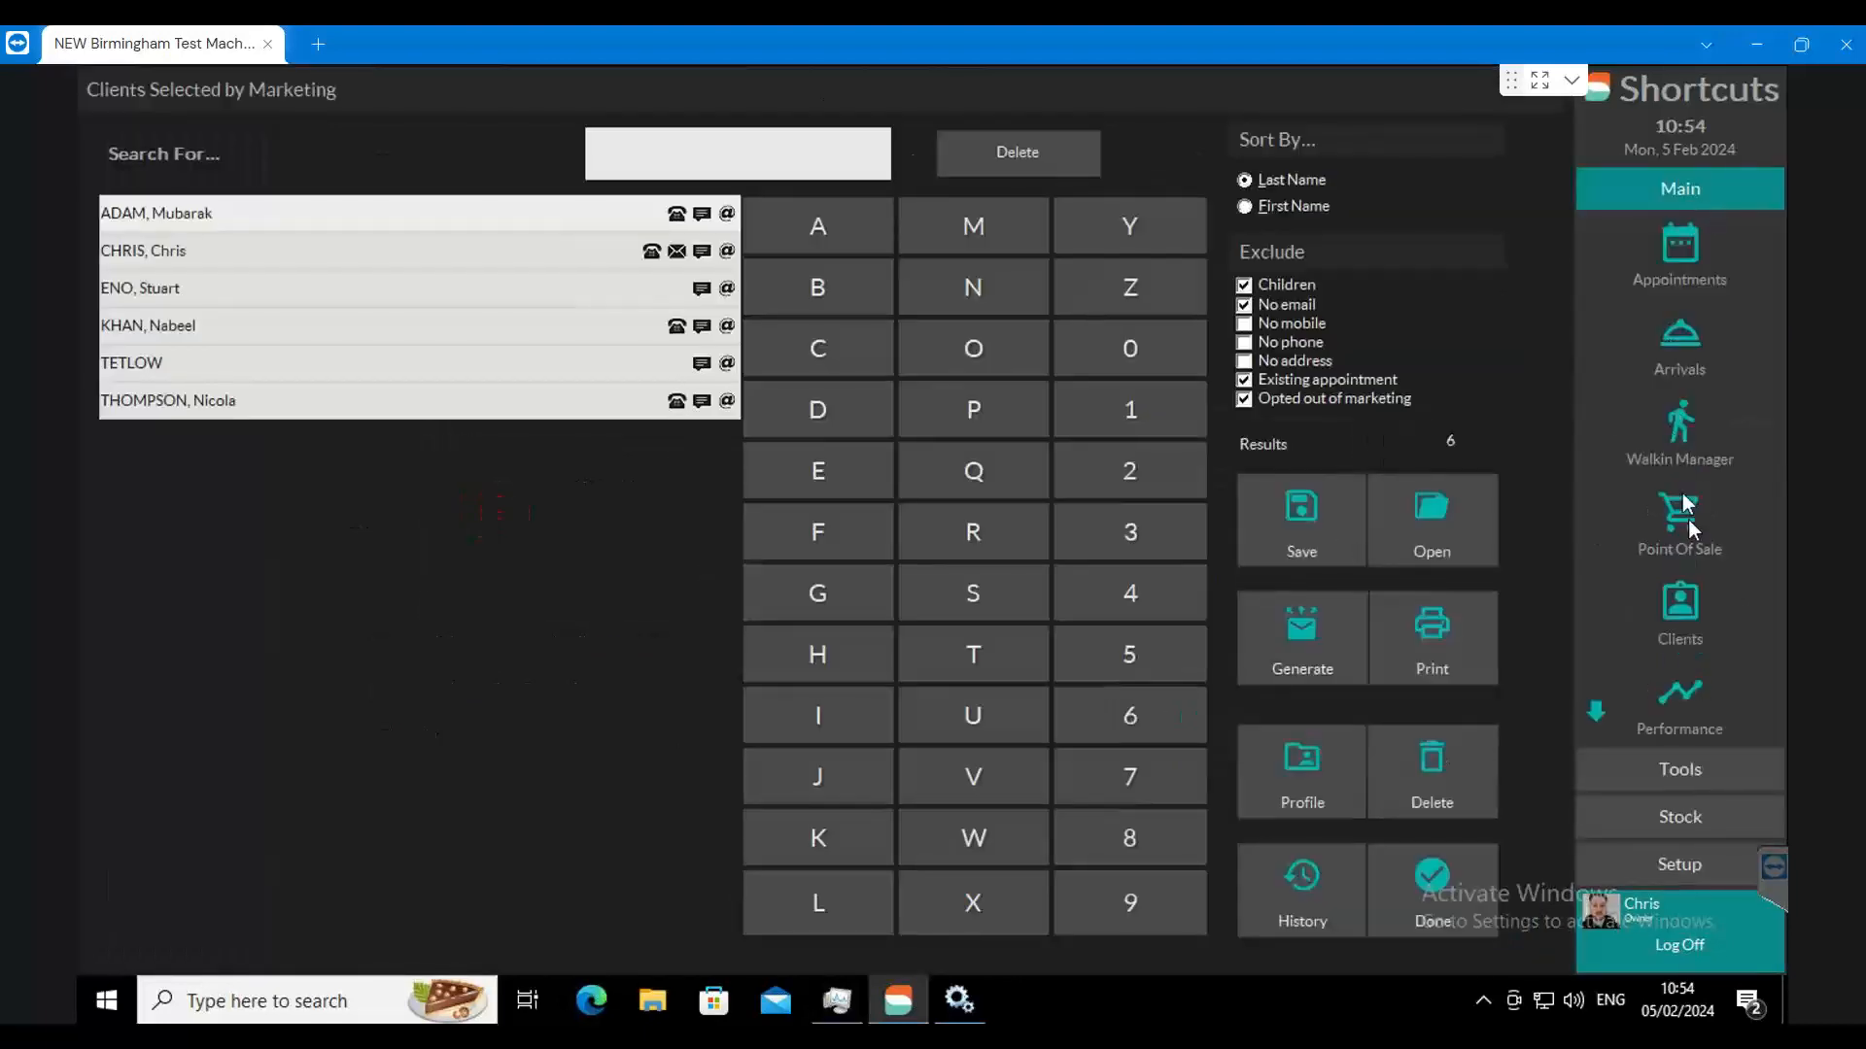
pyautogui.click(1681, 520)
pyautogui.click(513, 455)
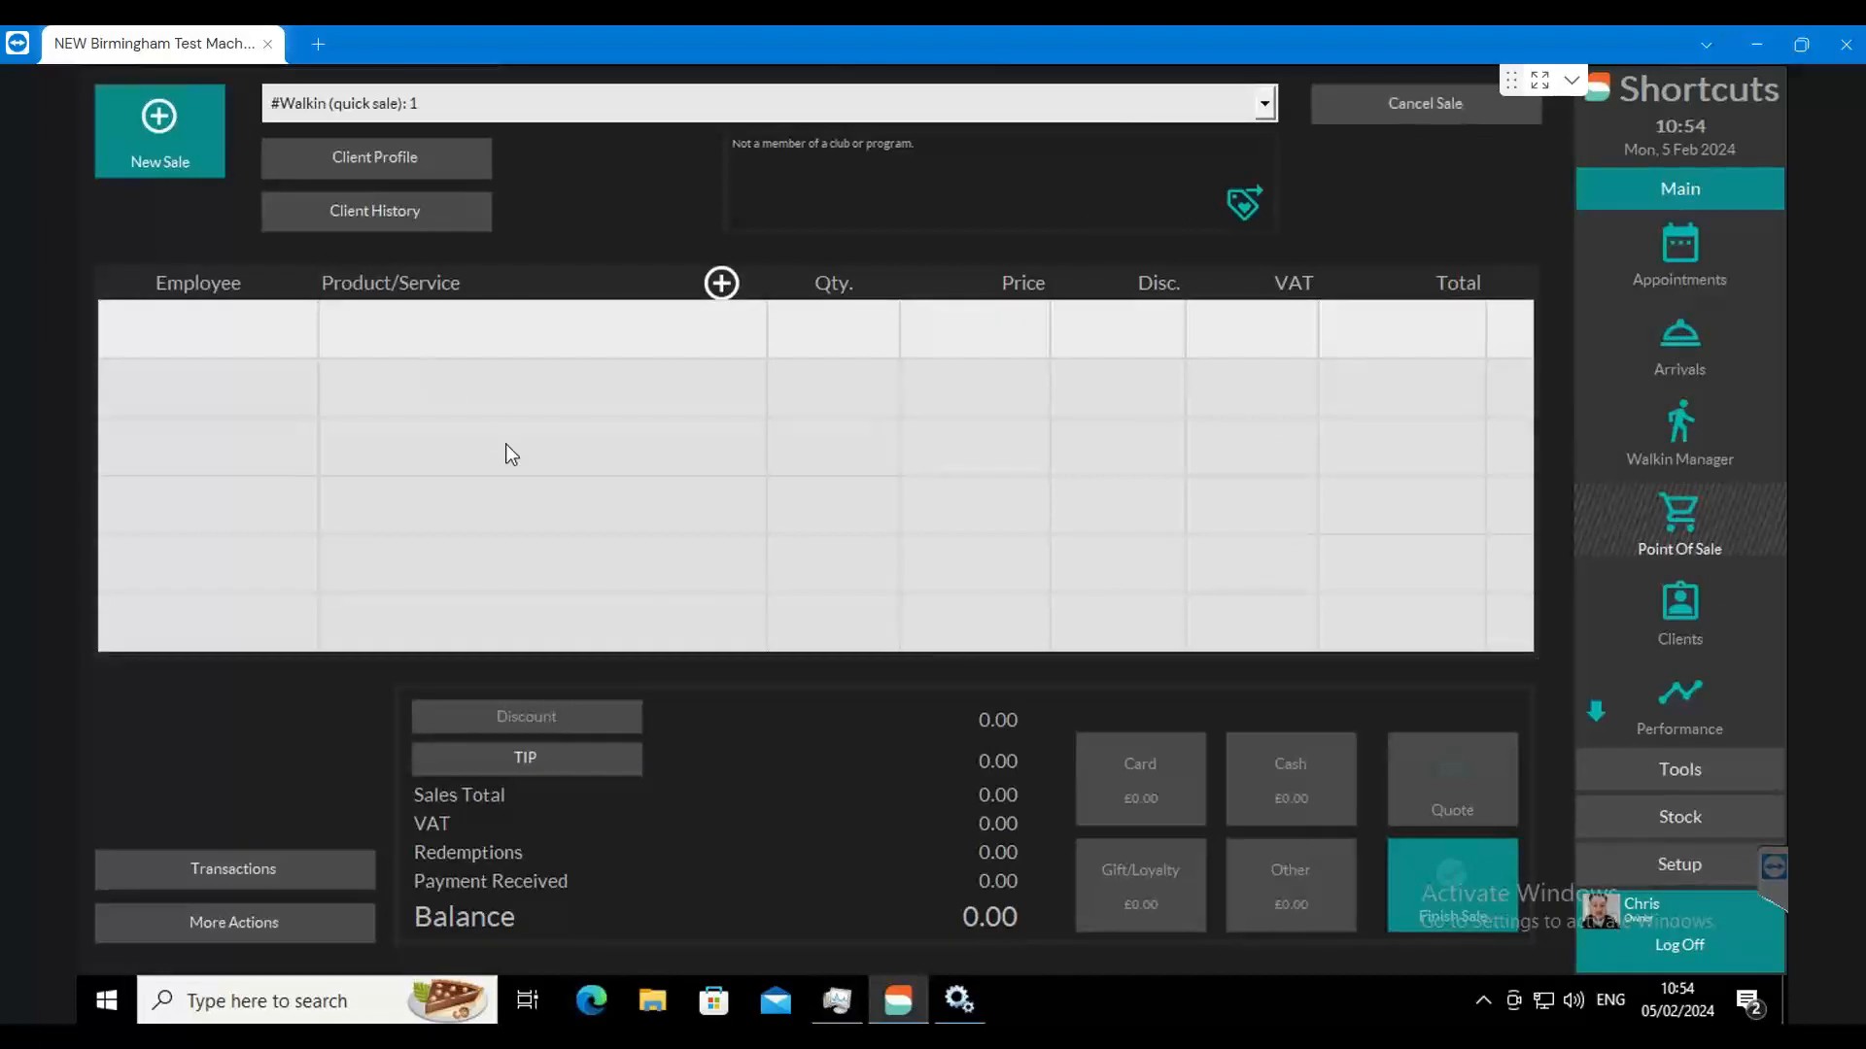
pyautogui.click(348, 387)
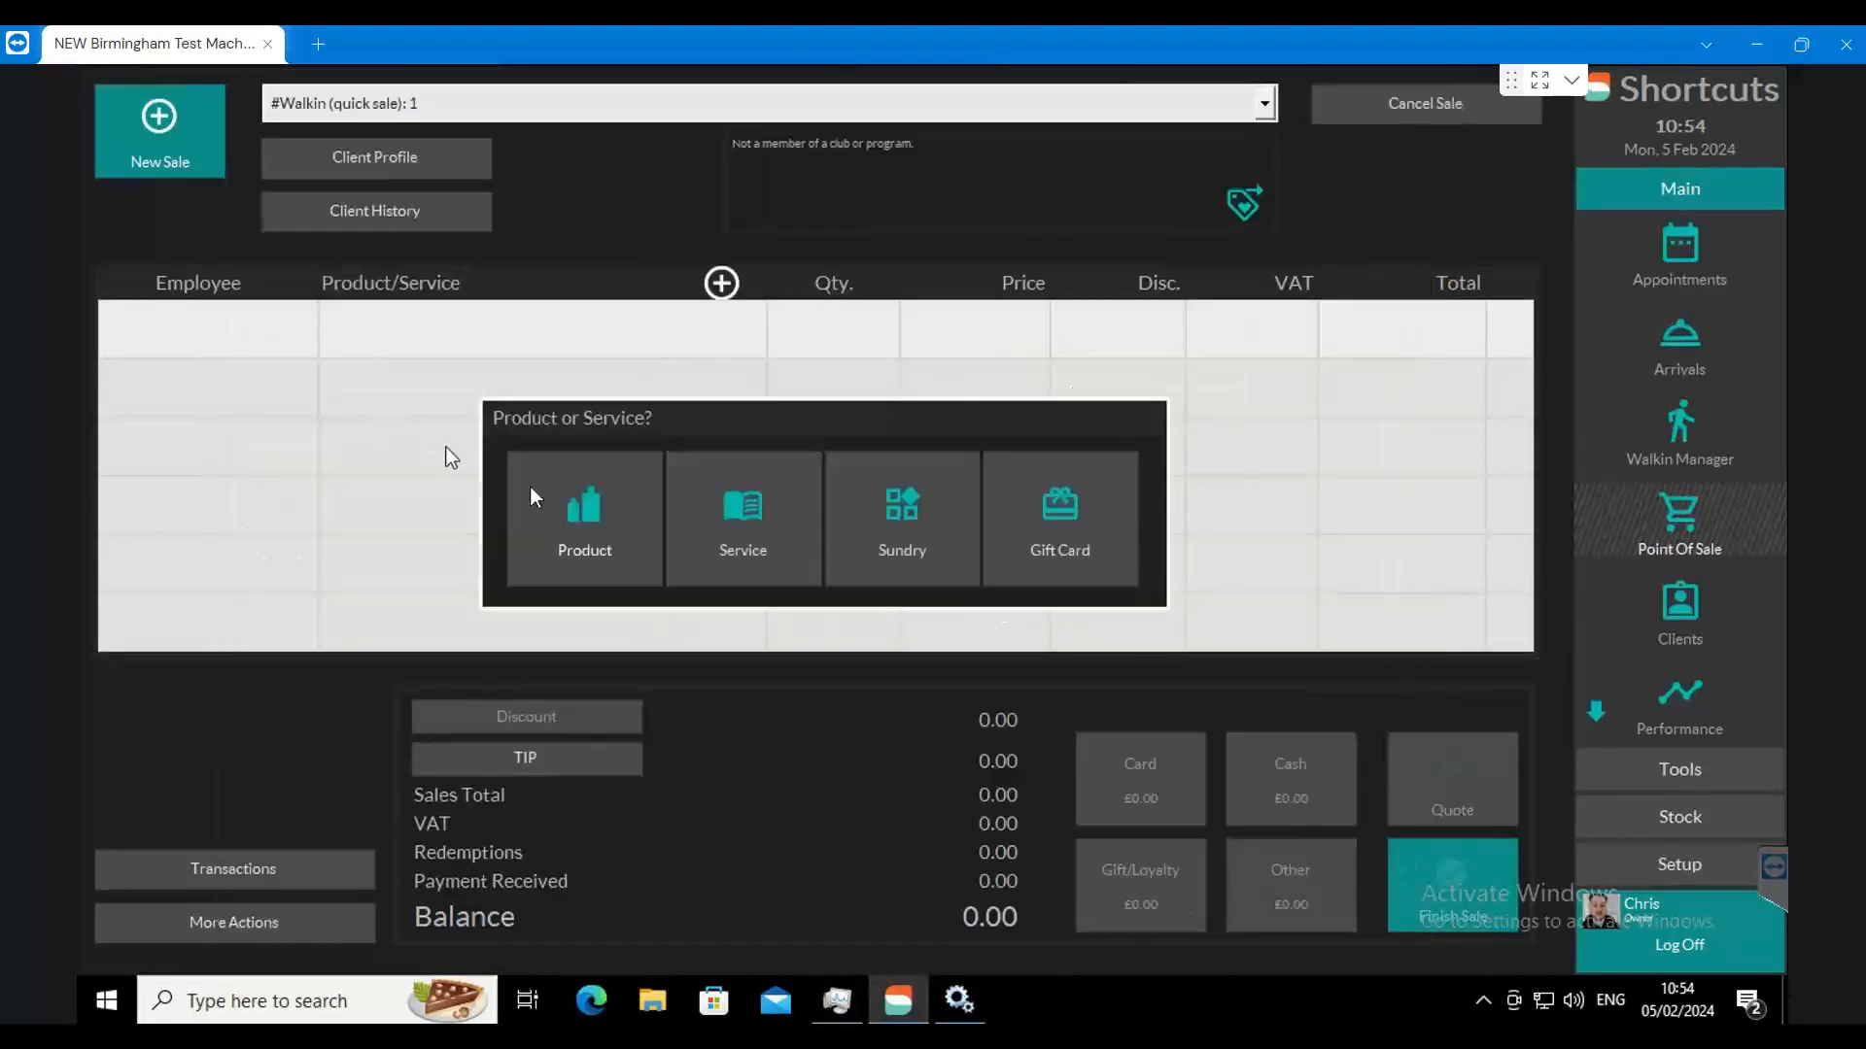
pyautogui.click(727, 500)
pyautogui.click(845, 208)
pyautogui.click(1476, 886)
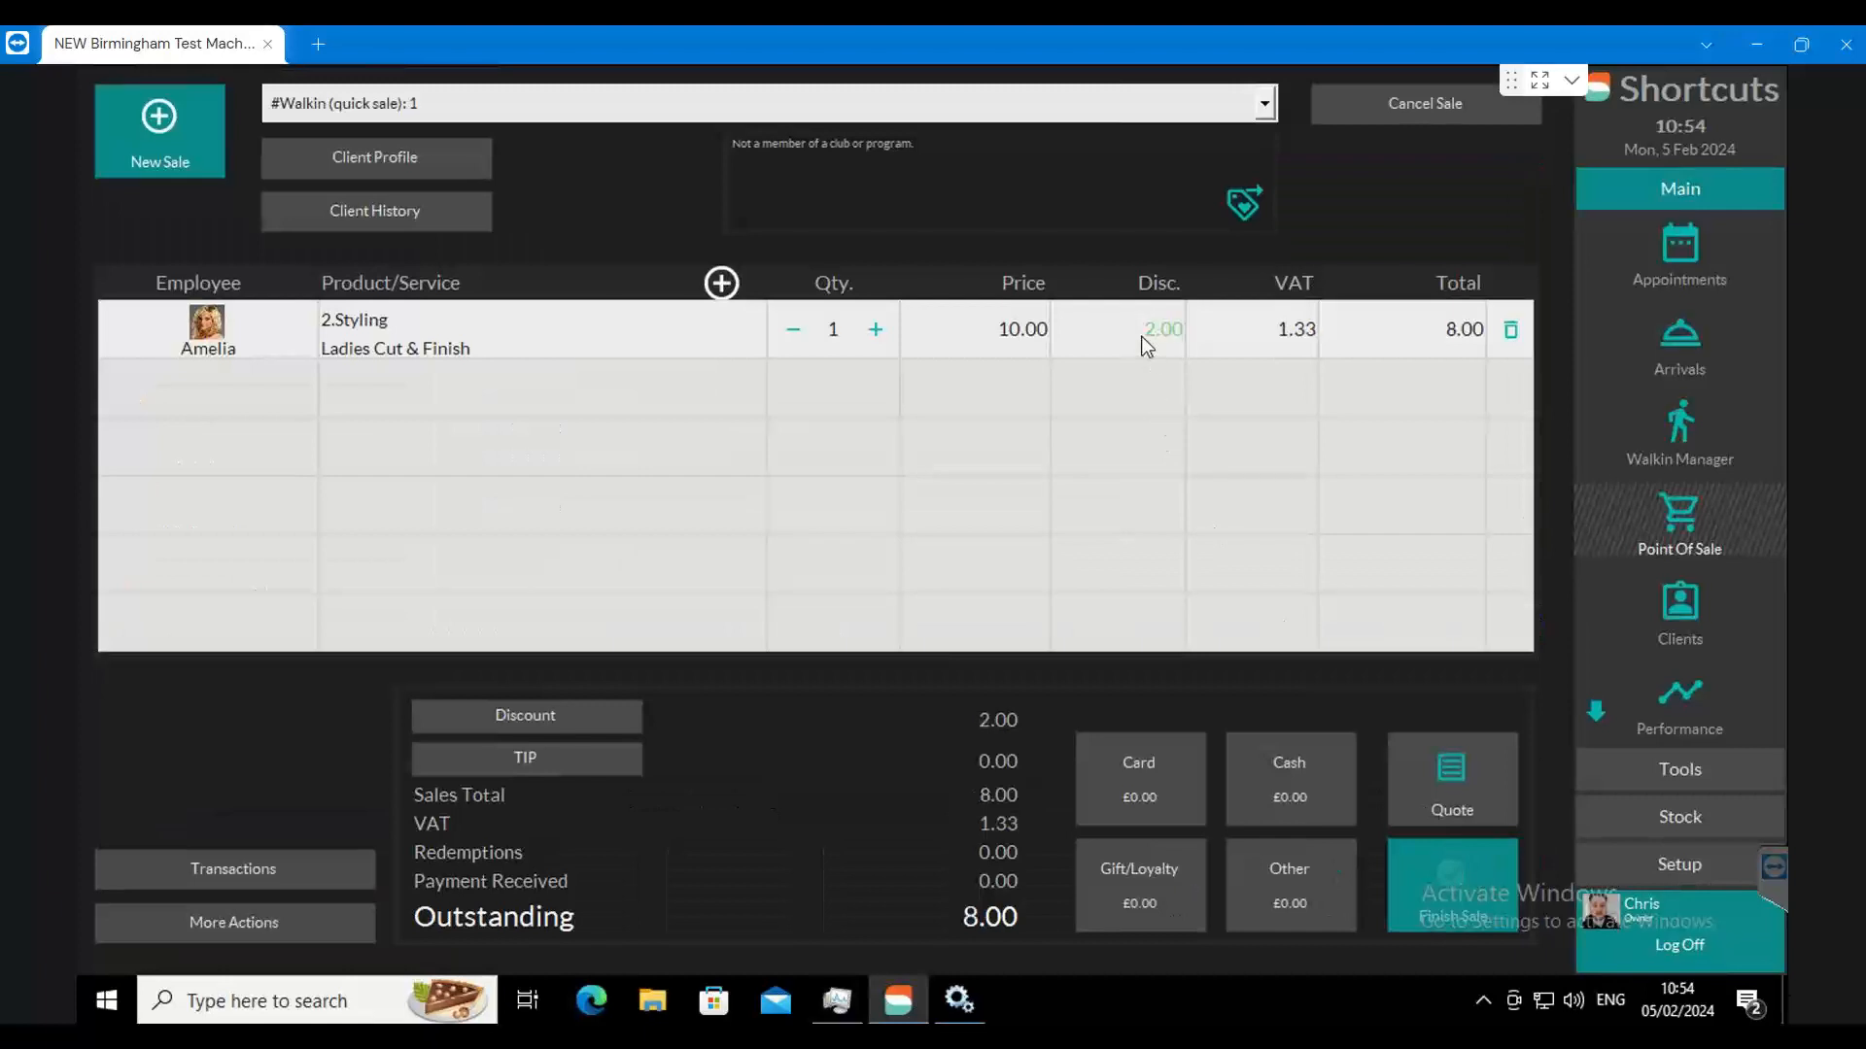
# Step: Compare several discretional discount reasons on the Ladies Cut & Finish line, and apply CDVAL14 at its default 20%
pyautogui.click(1156, 330)
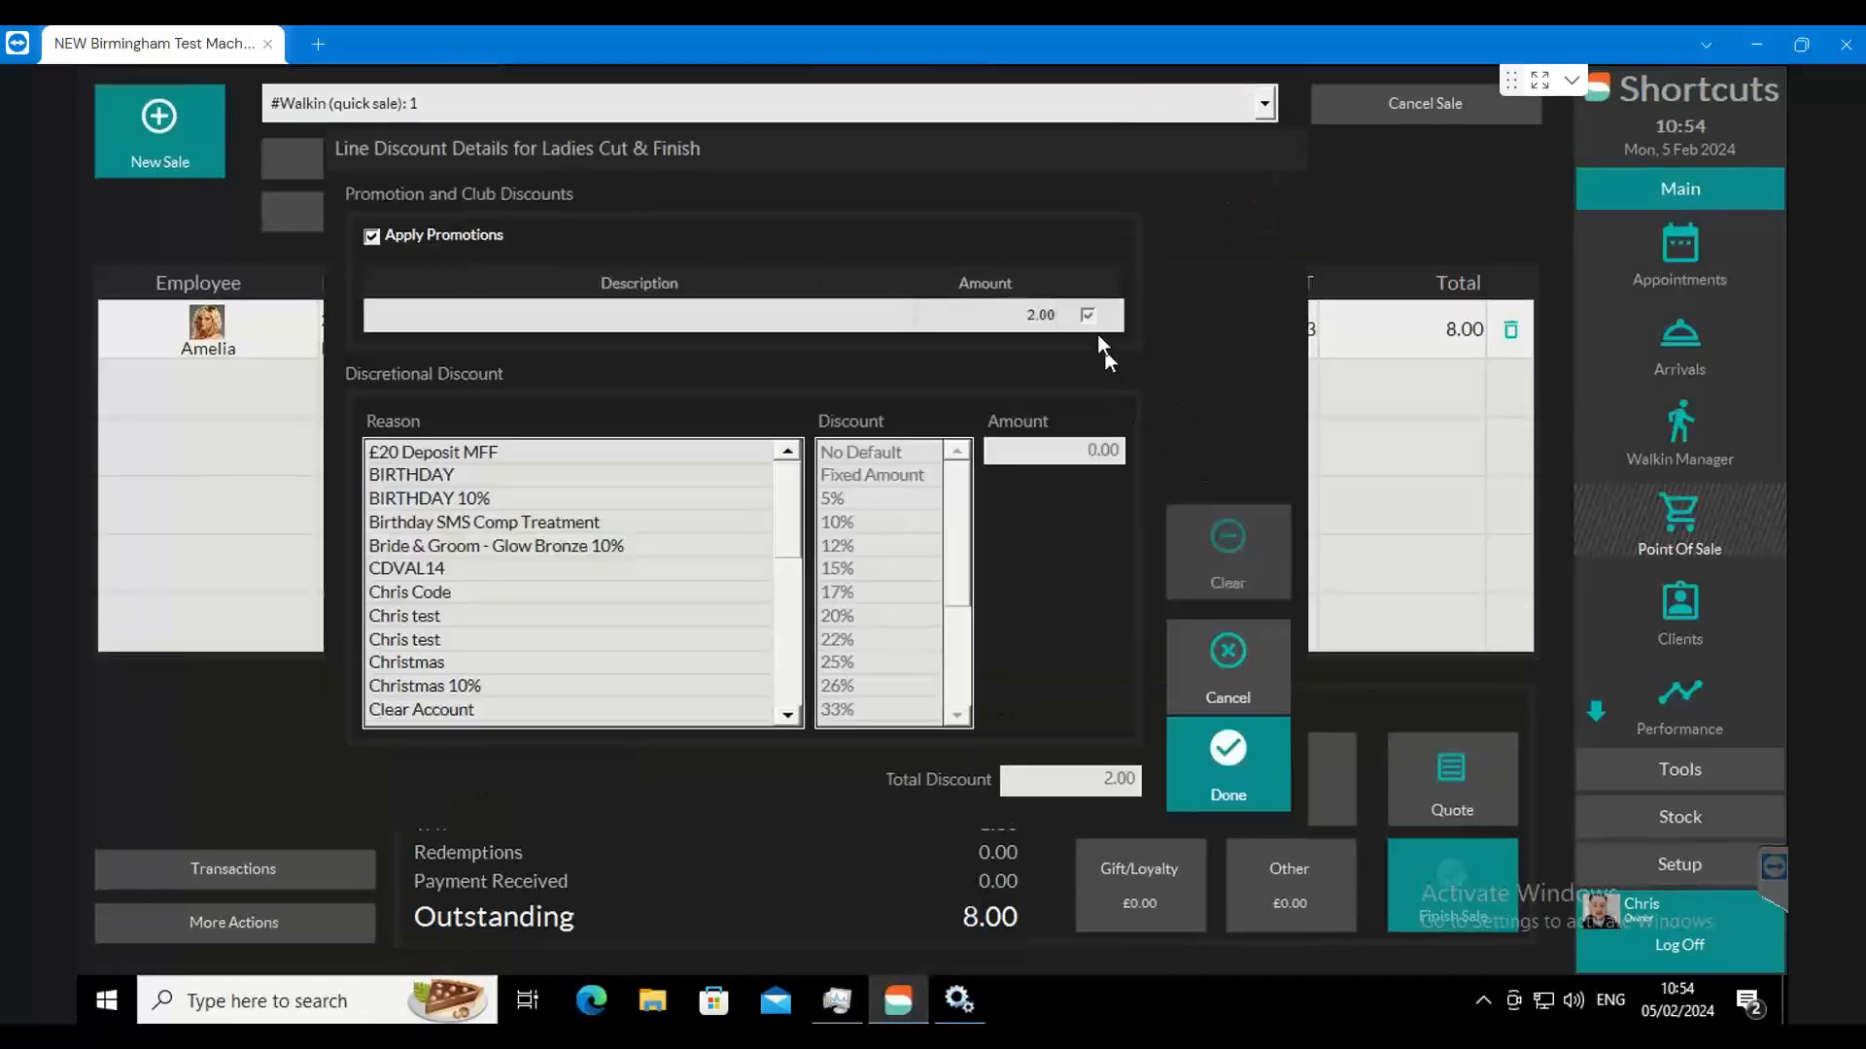
pyautogui.click(456, 475)
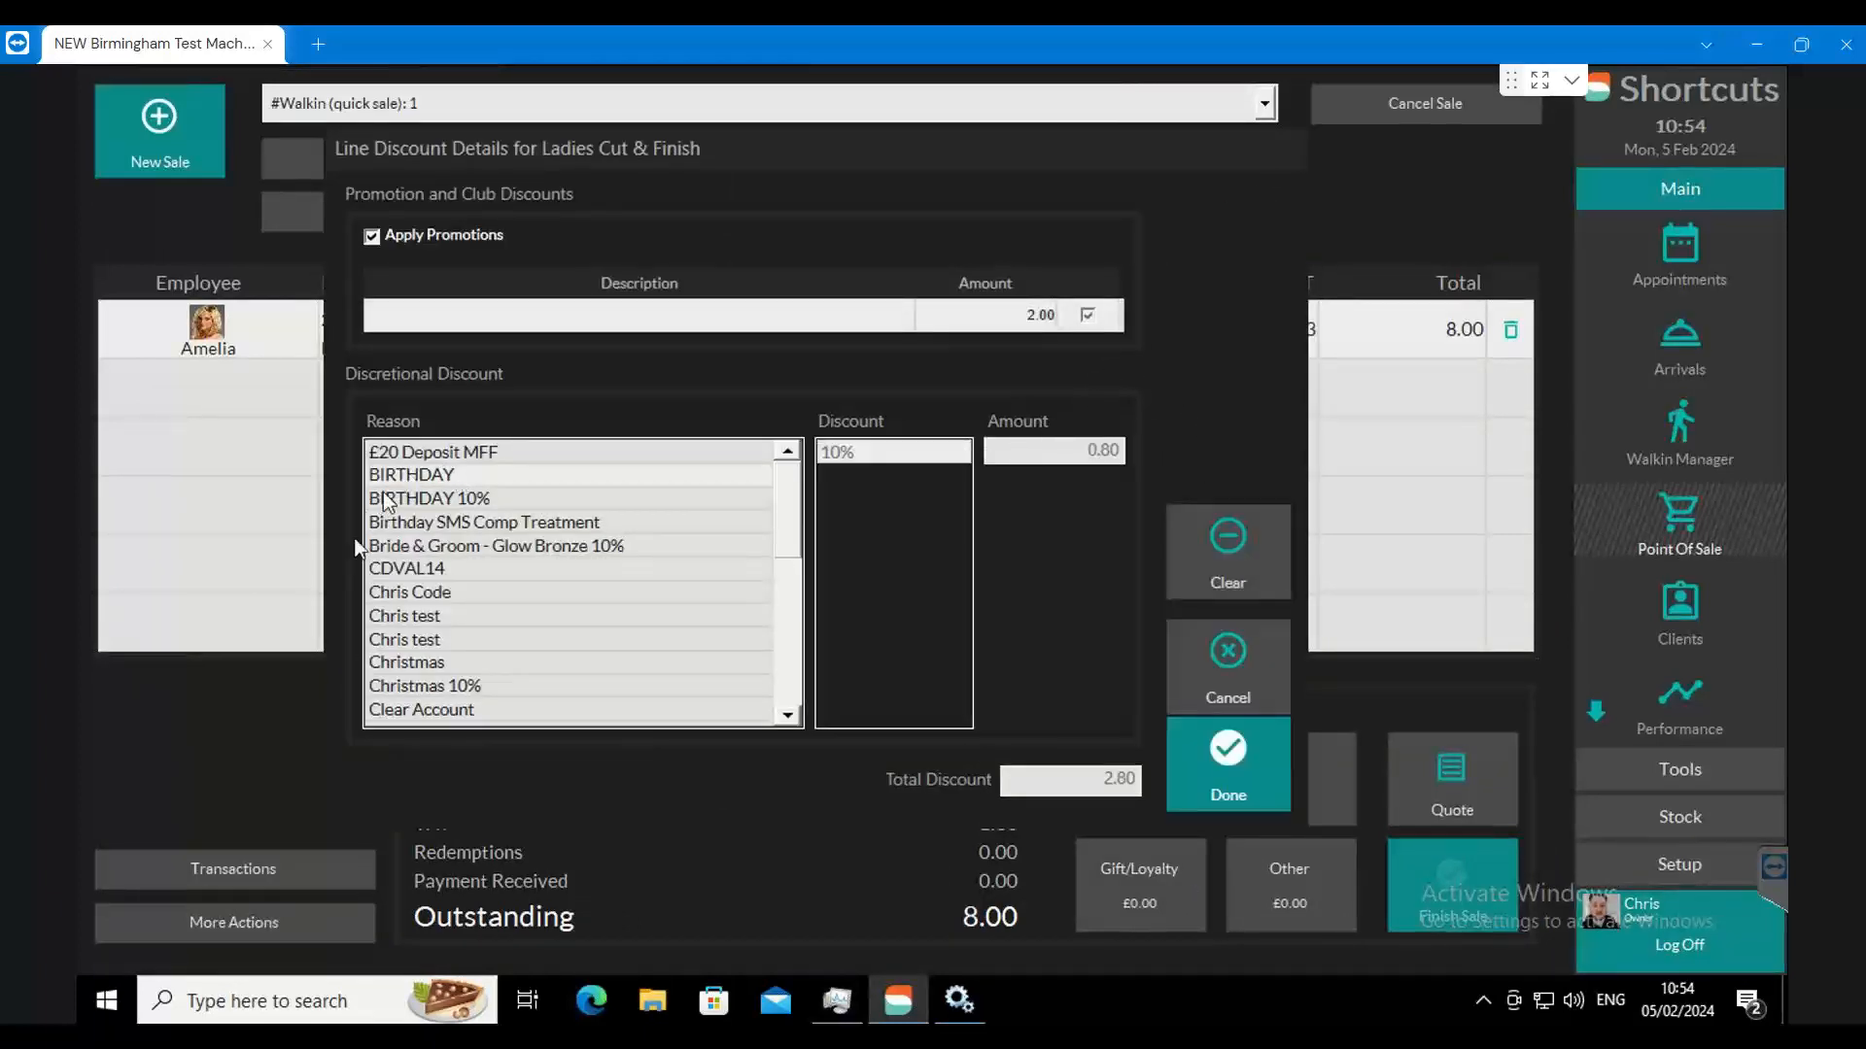
pyautogui.click(423, 546)
pyautogui.click(421, 596)
pyautogui.click(424, 684)
pyautogui.click(423, 663)
pyautogui.click(416, 590)
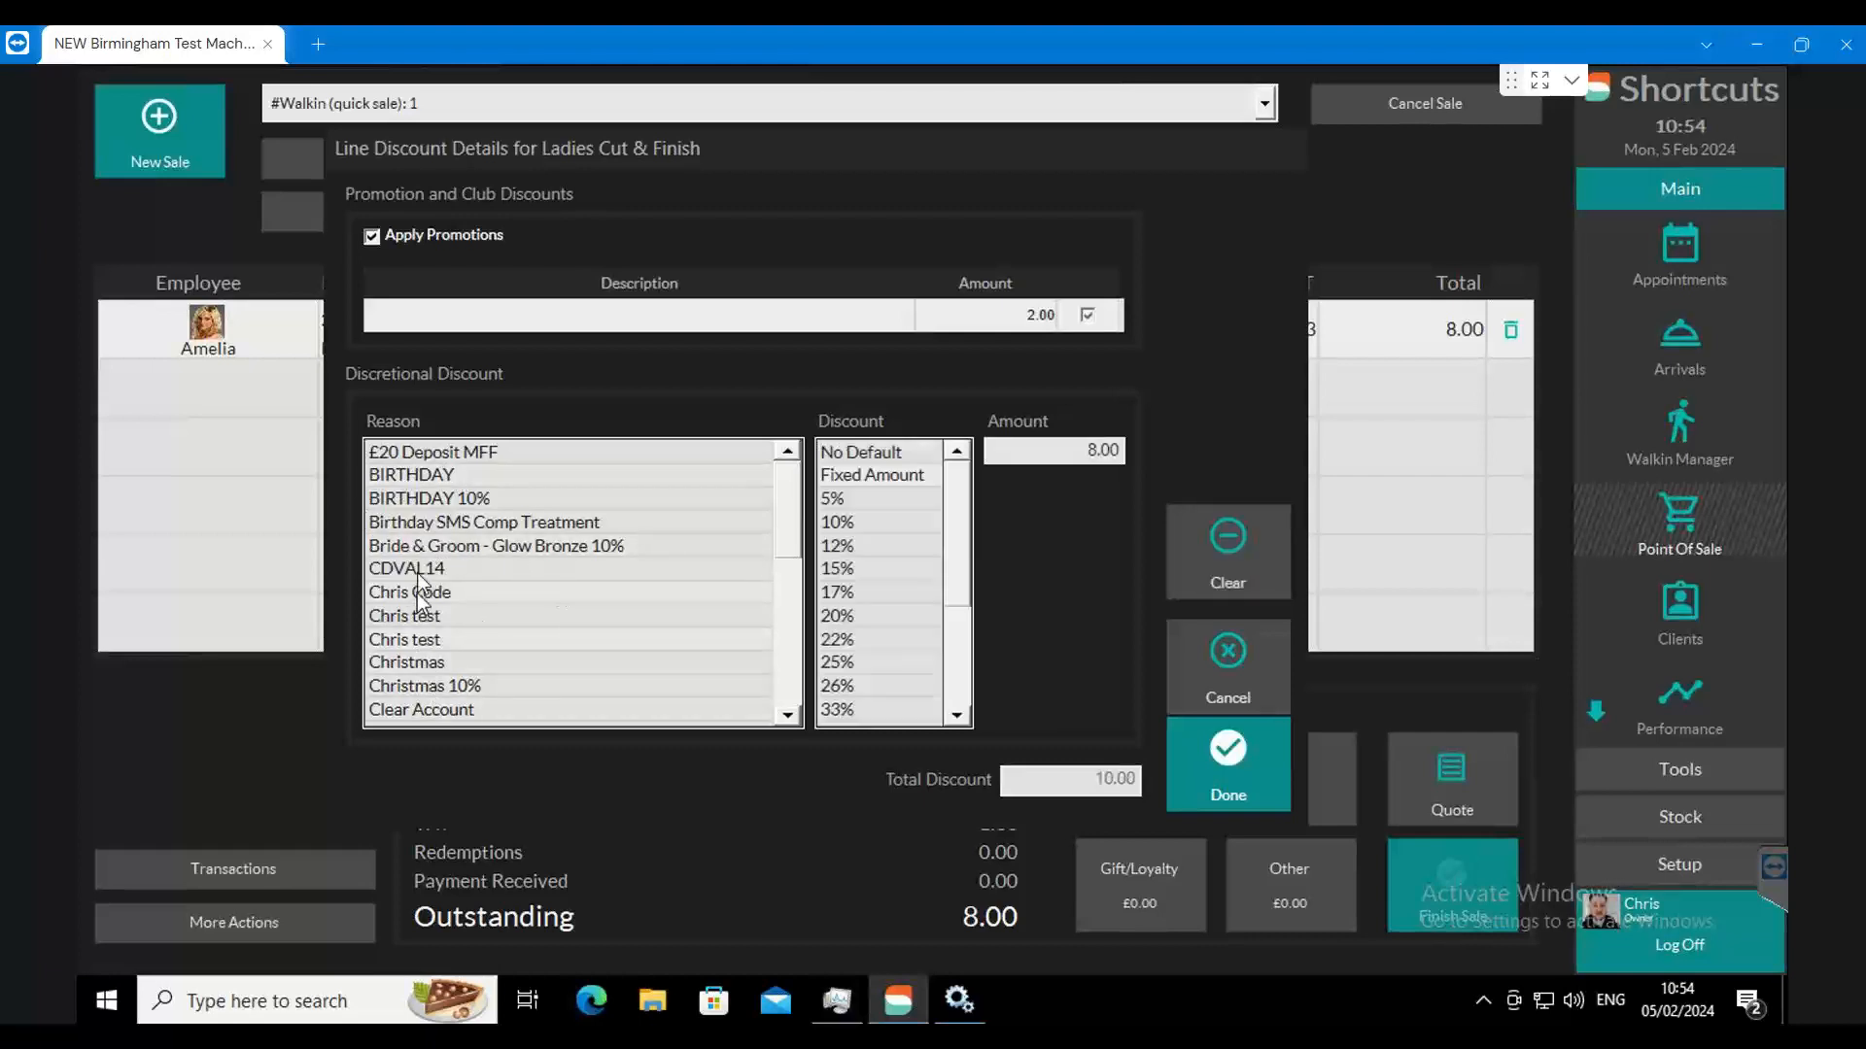
pyautogui.click(414, 476)
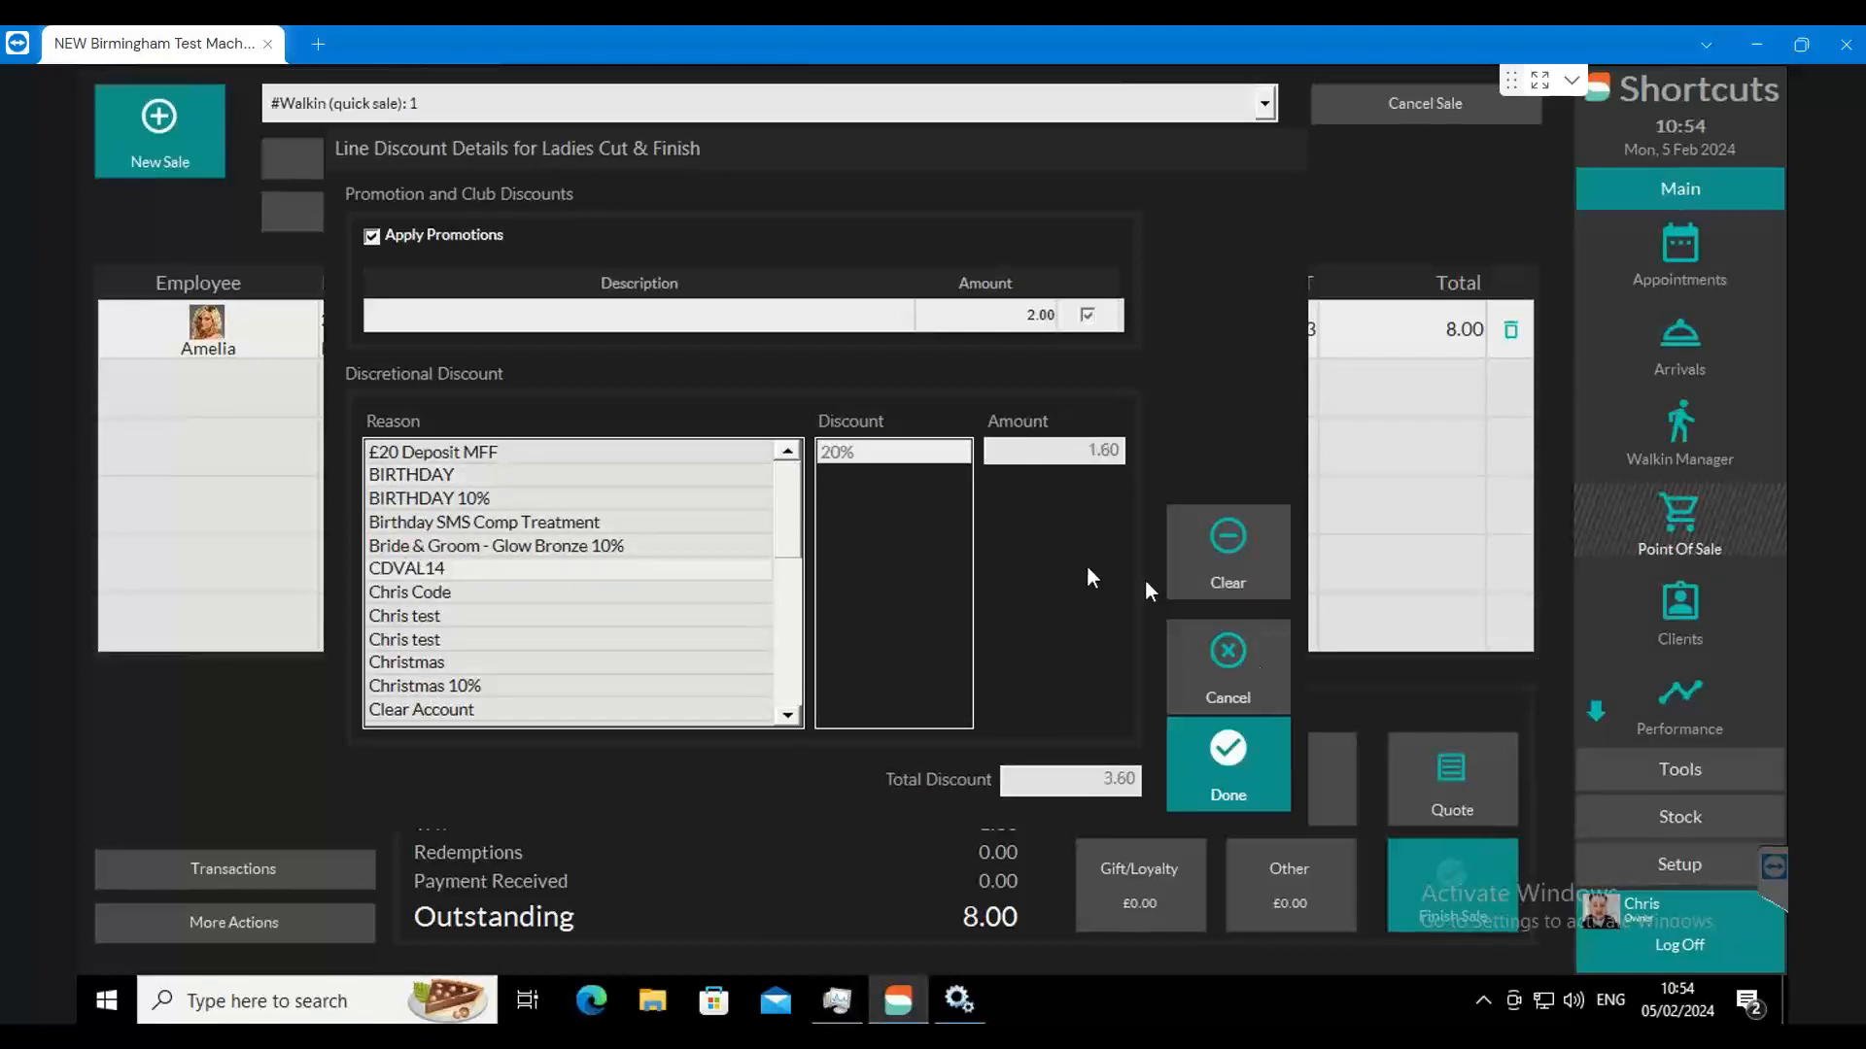
pyautogui.click(1244, 744)
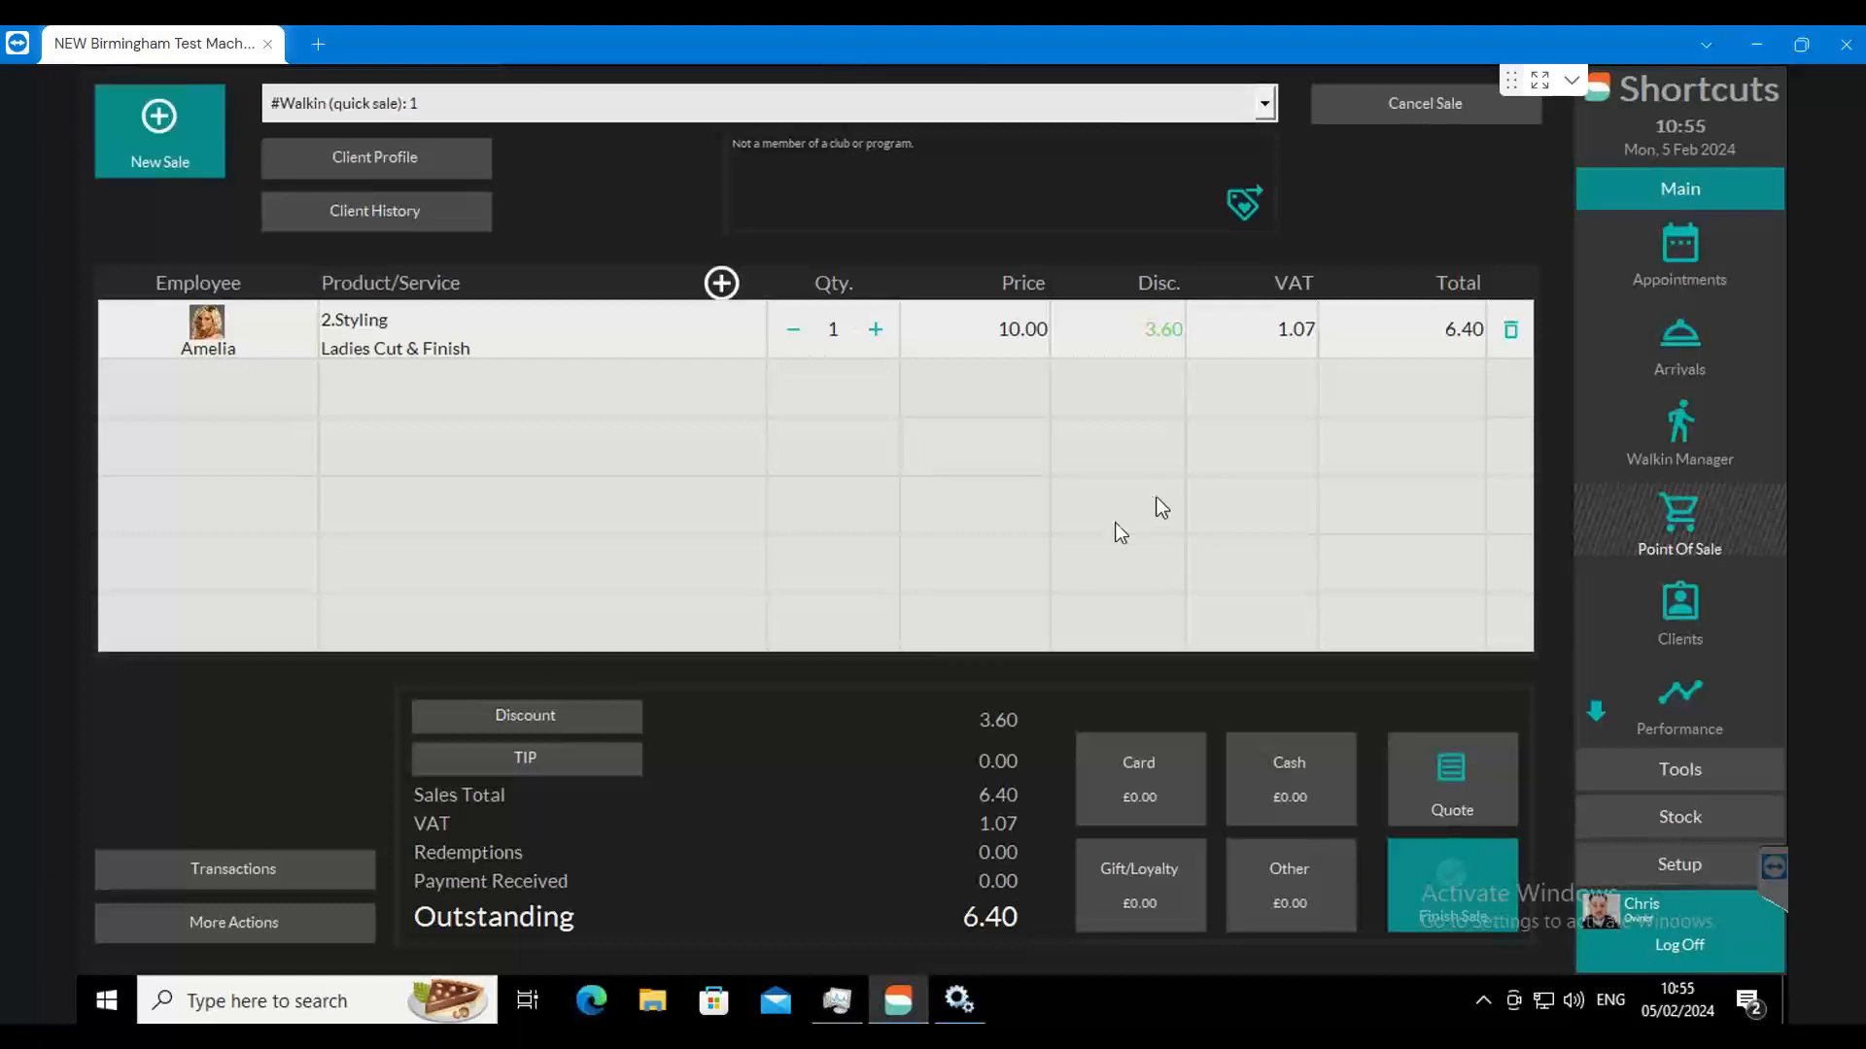
# Step: Switch back to Marketing Plus, open Reports and Statistics from the home page, and review the expanded Send numbers
pyautogui.click(671, 1036)
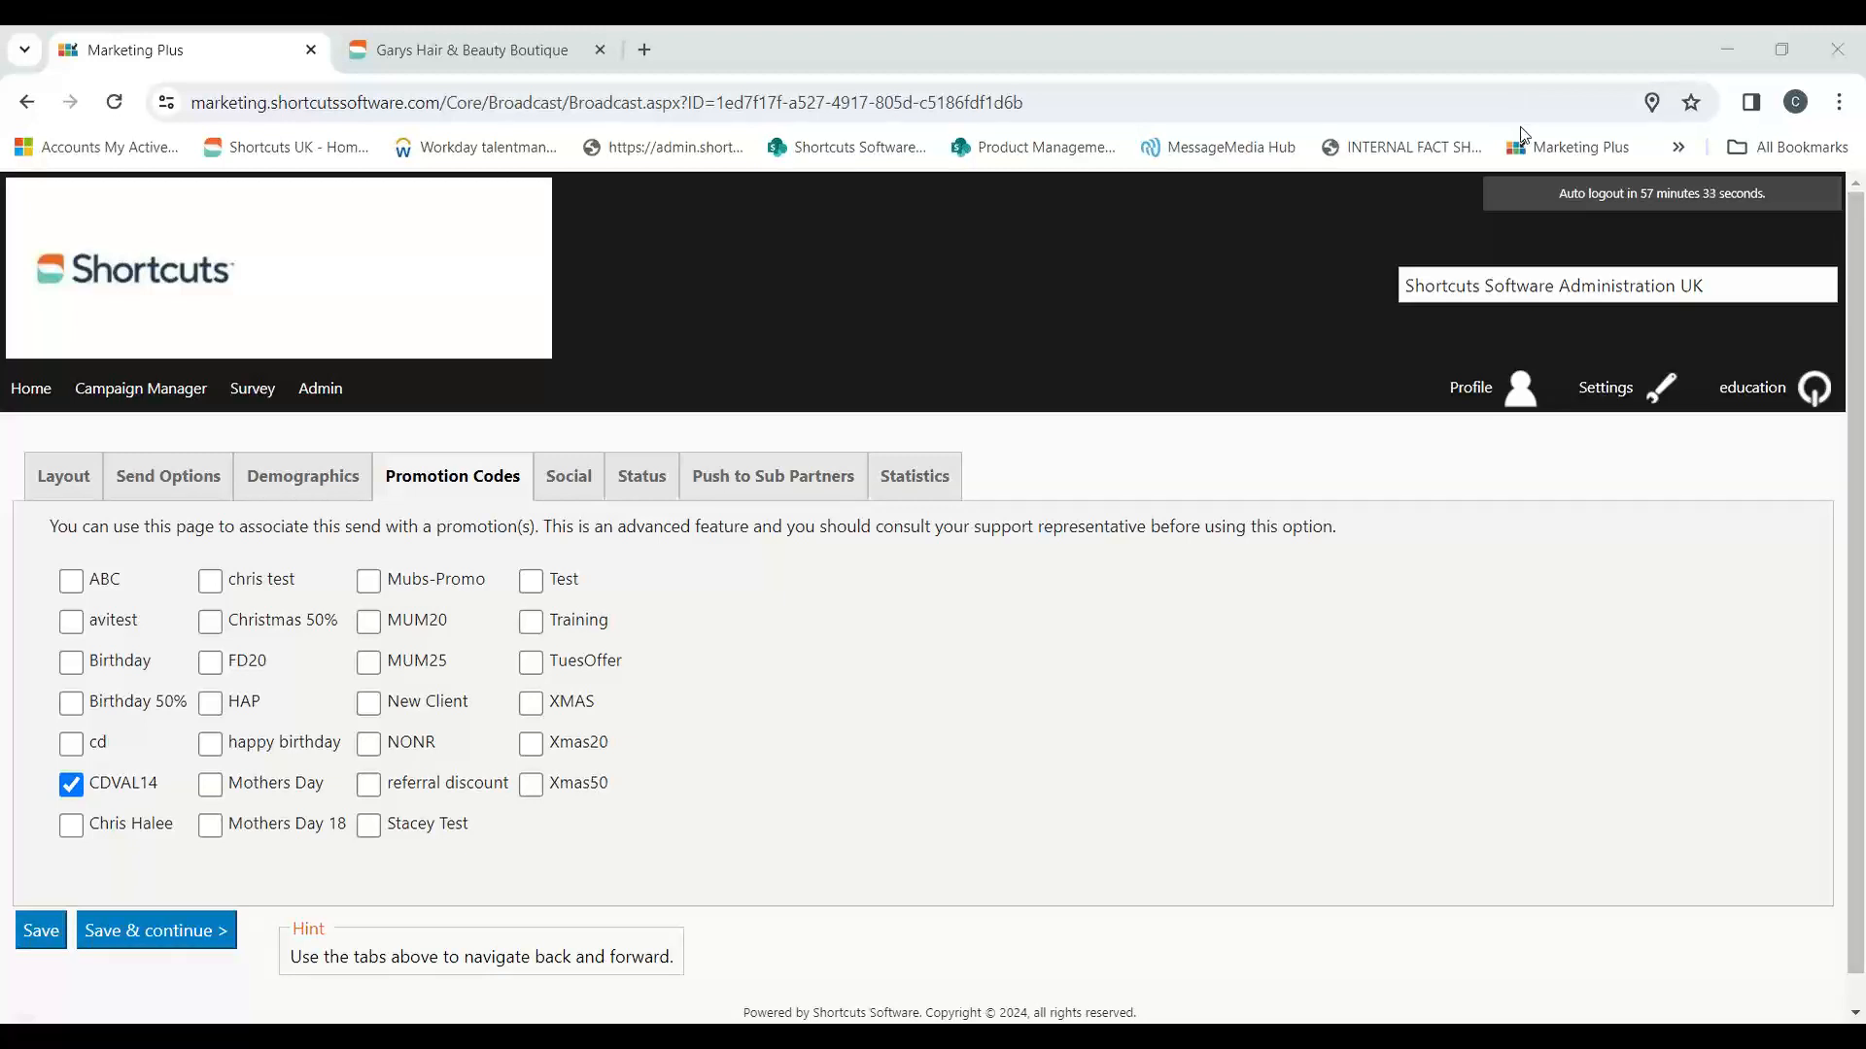
pyautogui.click(50, 399)
pyautogui.scroll(-1, 891, 879)
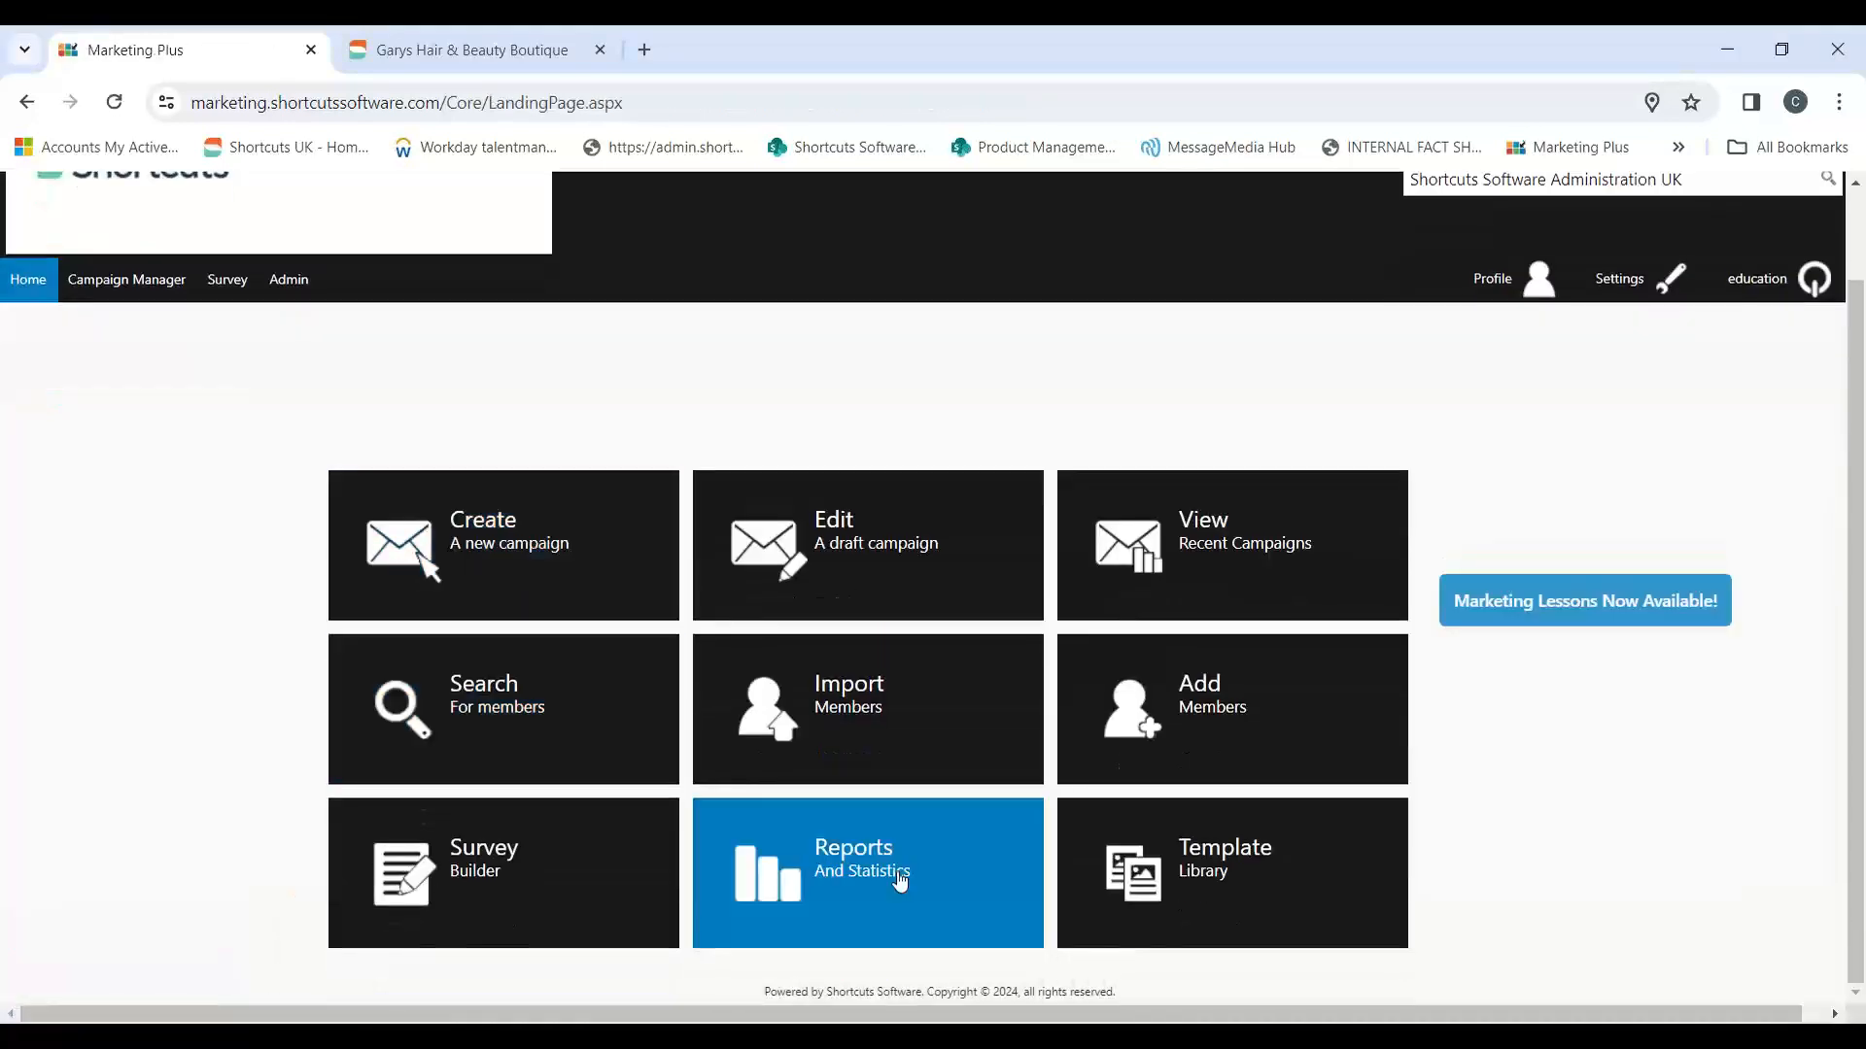
pyautogui.click(885, 882)
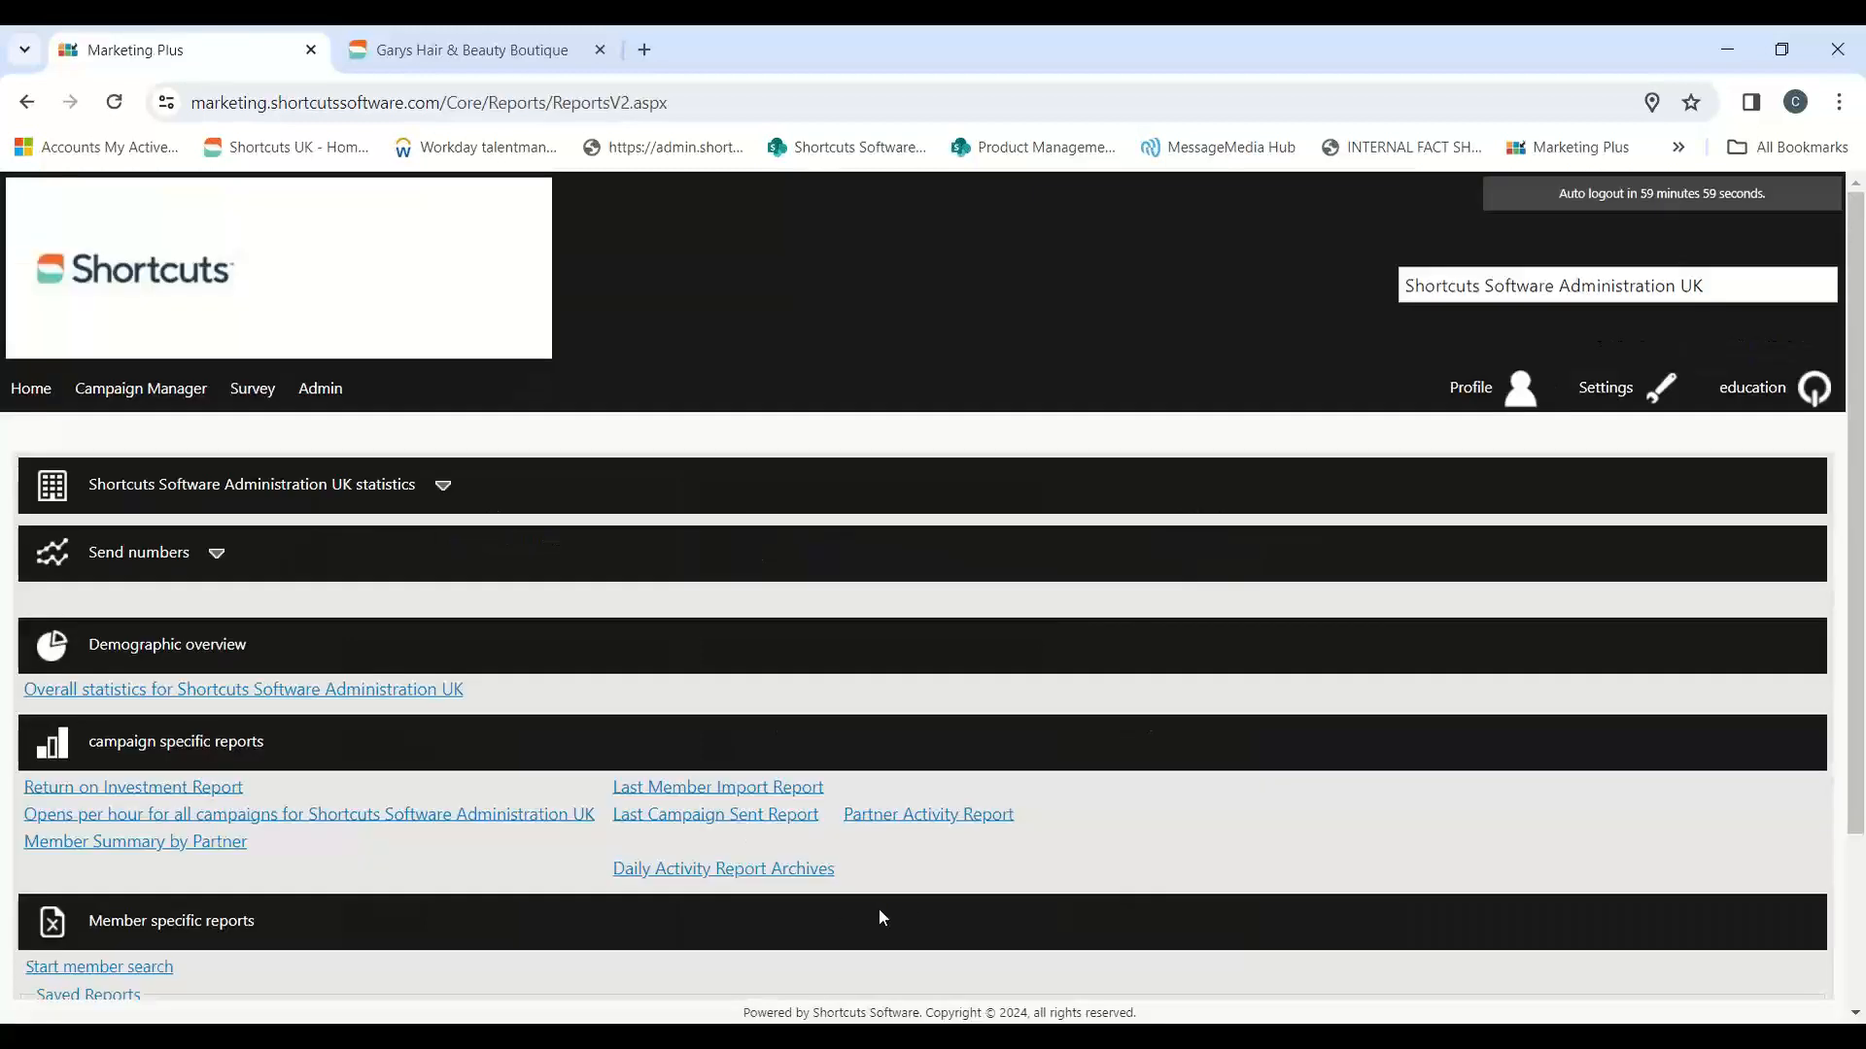
pyautogui.click(216, 553)
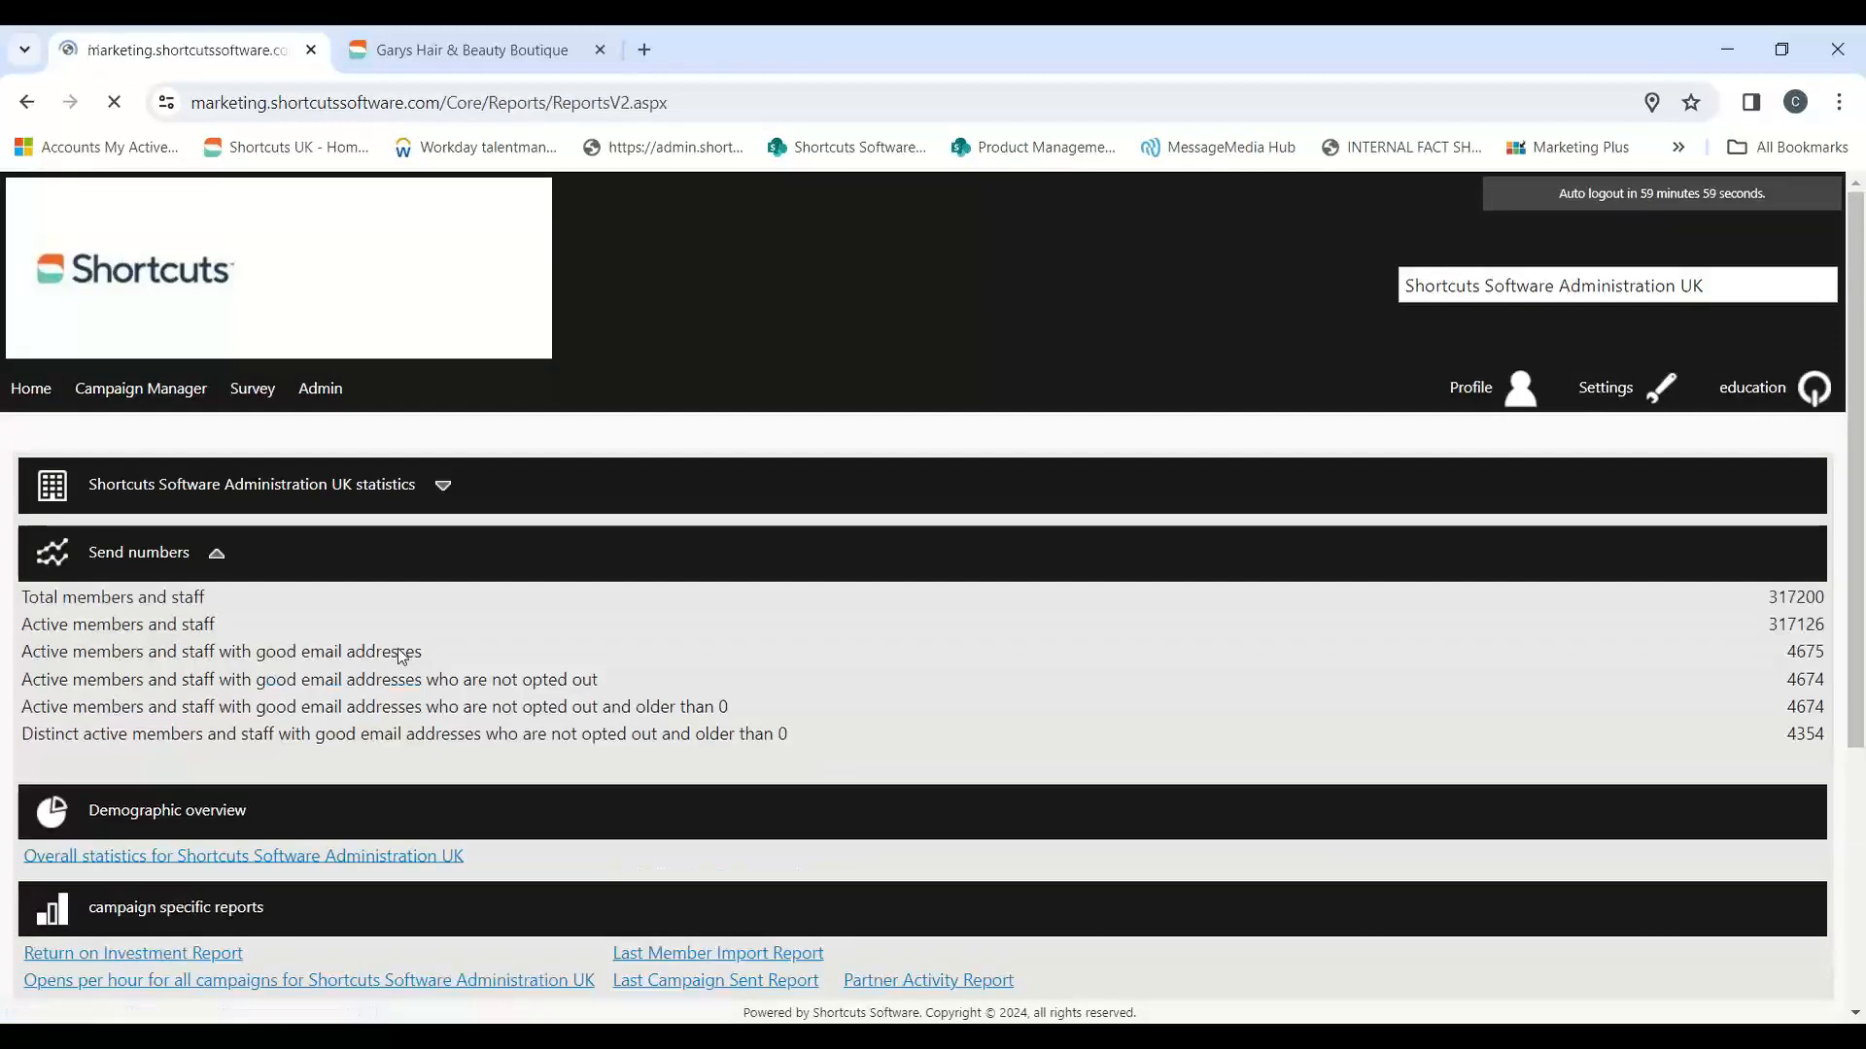
pyautogui.scroll(-1, 410, 597)
pyautogui.moveTo(137, 502); pyautogui.dragTo(233, 573)
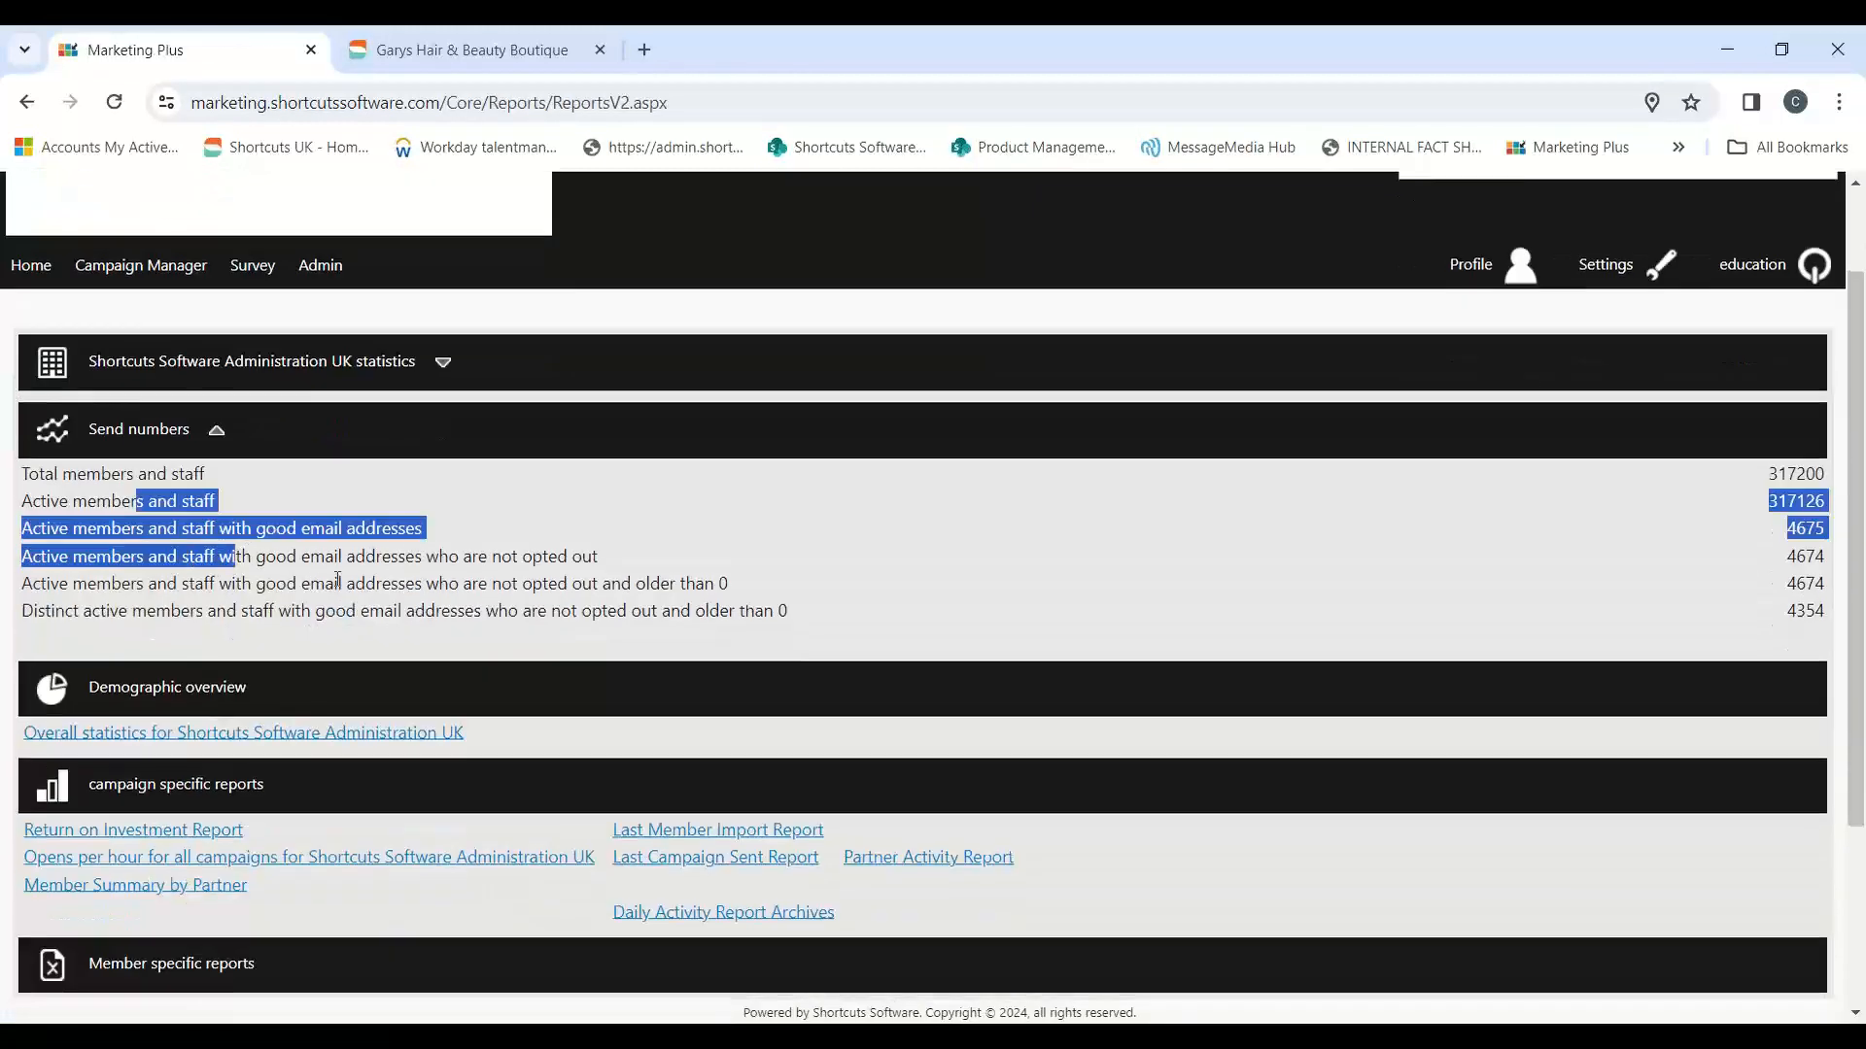
# Step: Open the Return on Investment Report from the campaign specific reports
pyautogui.scroll(-1, 233, 583)
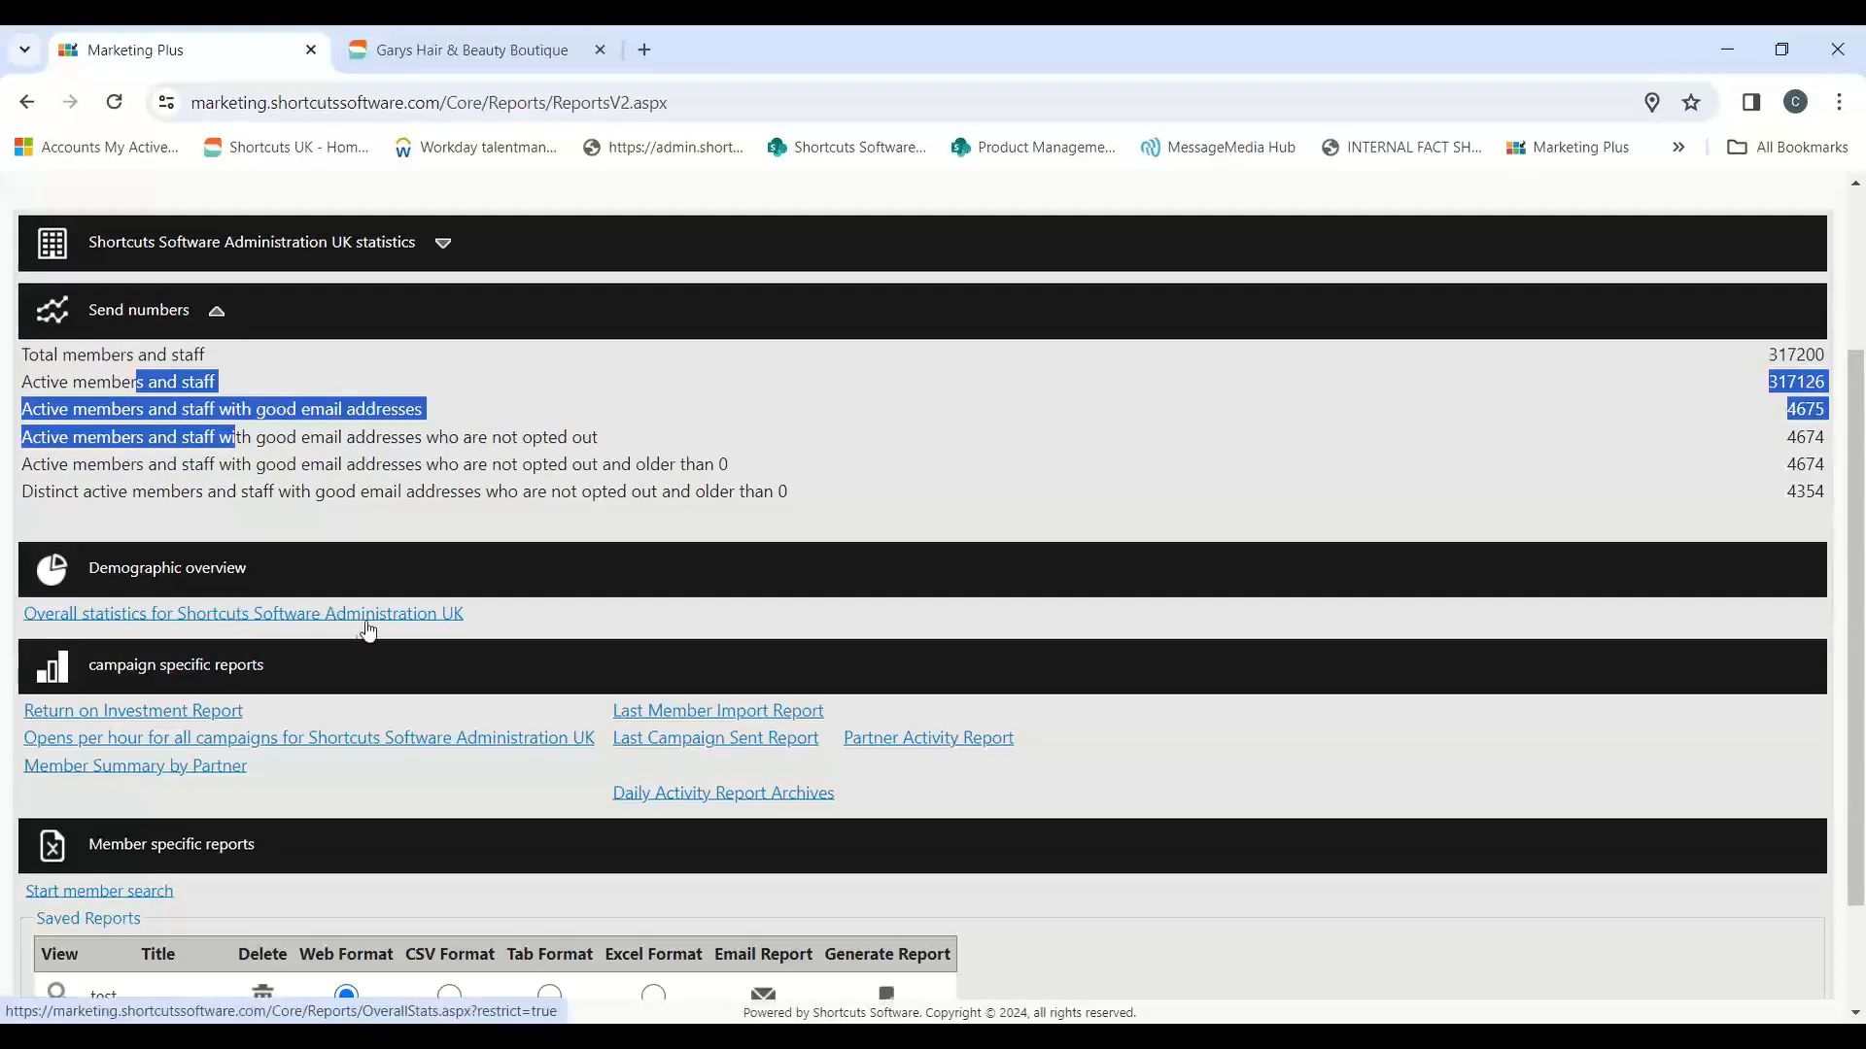
pyautogui.scroll(-1, 583, 632)
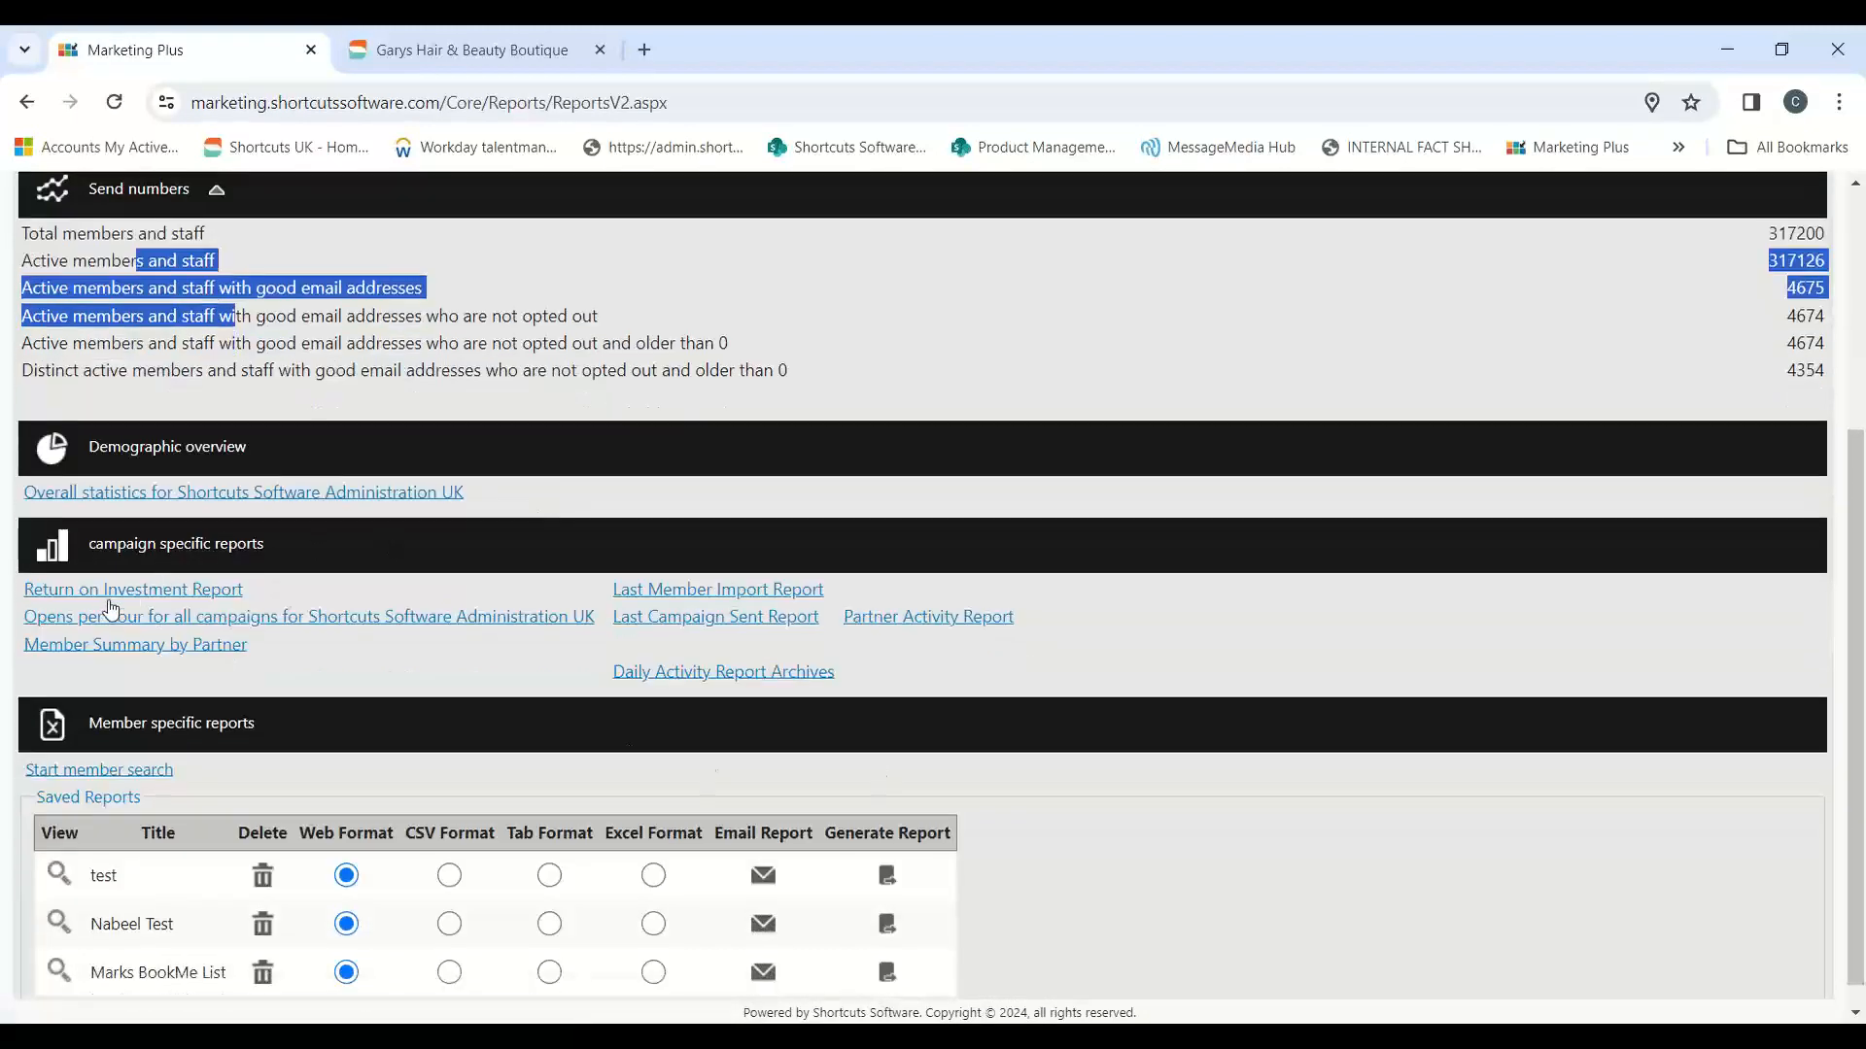
pyautogui.click(156, 597)
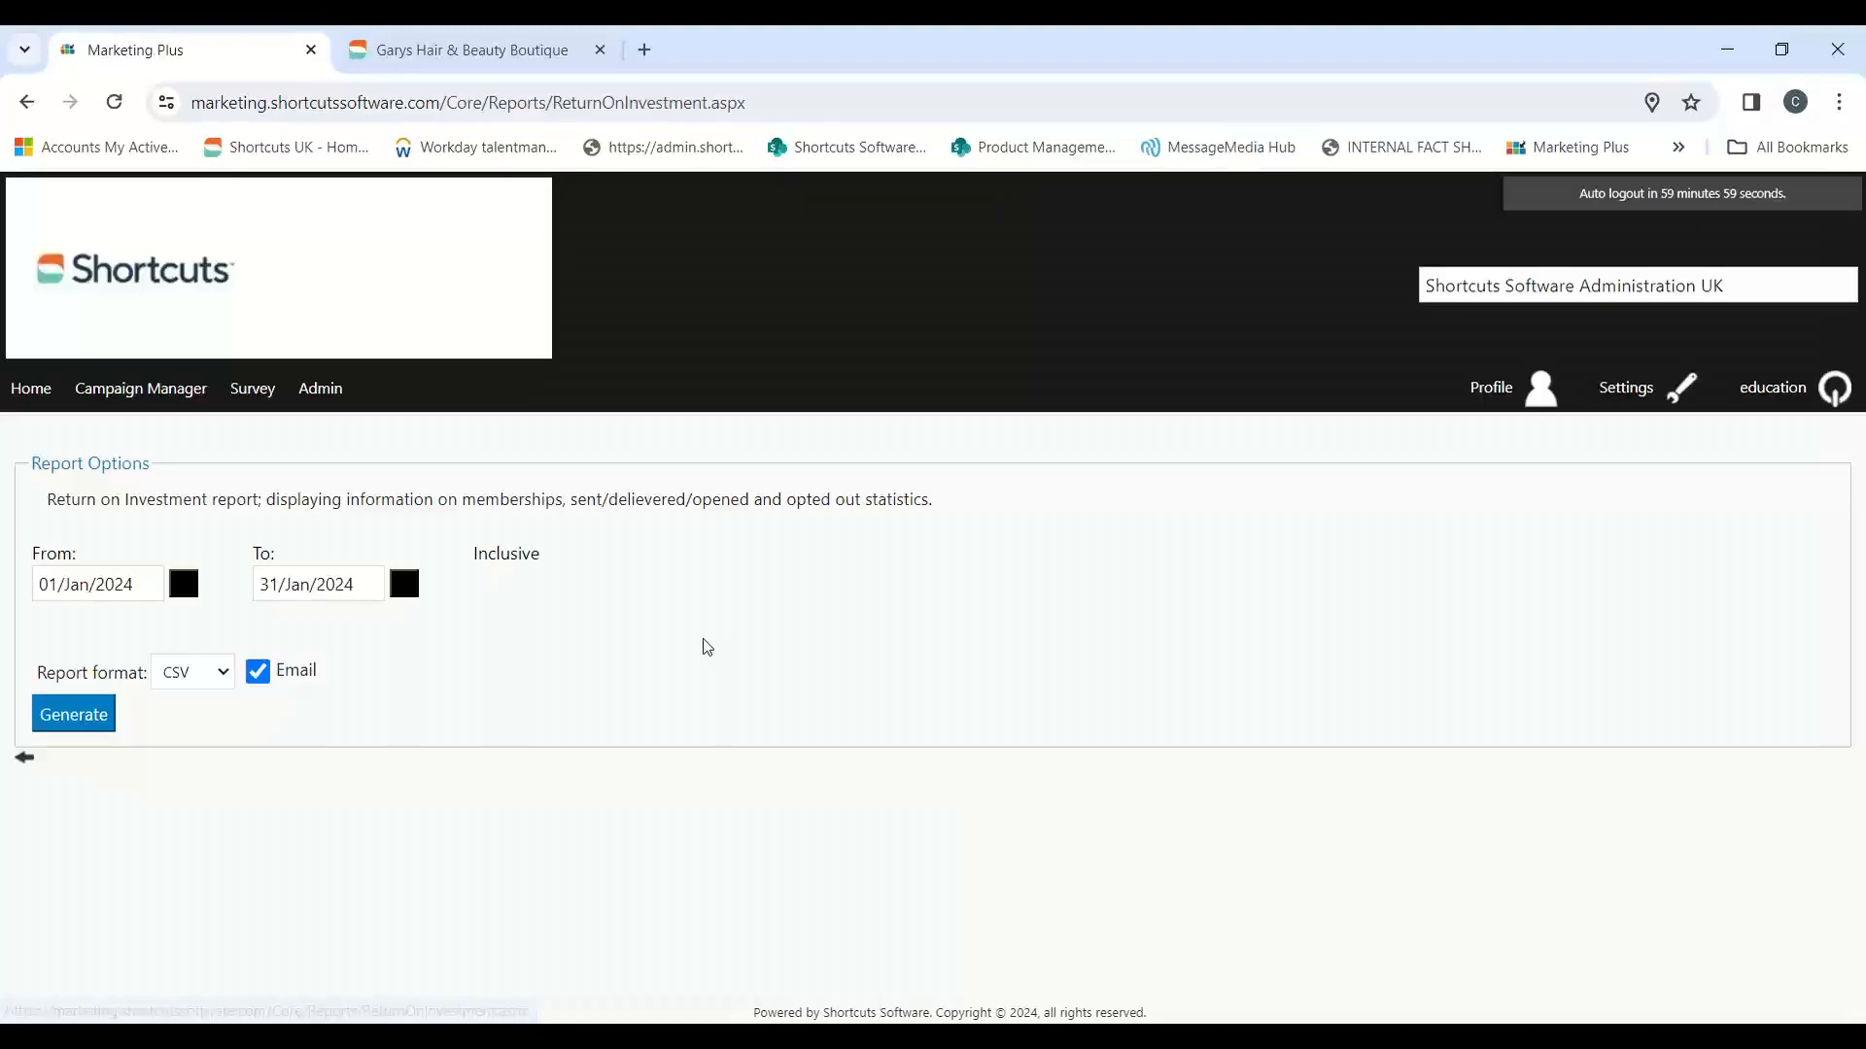